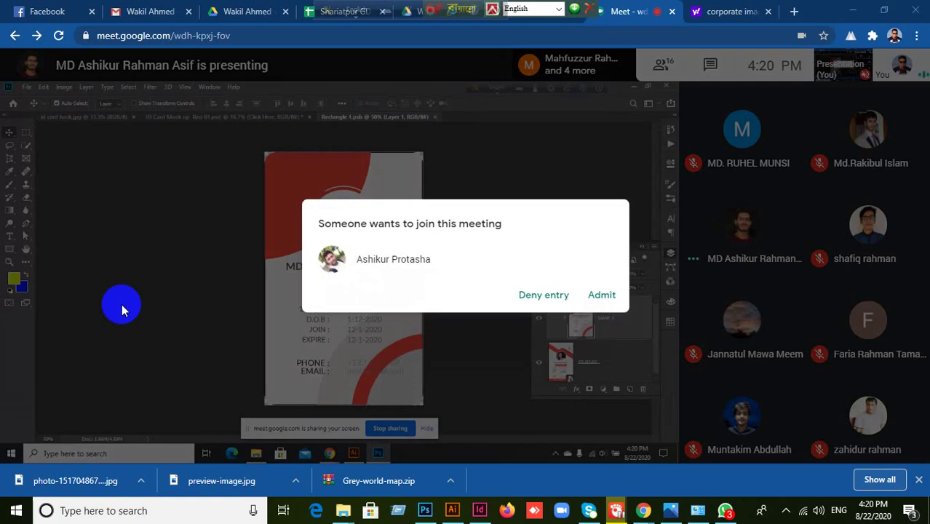
- Admit the waiting participant to the Meet call, then bring up the blank Untitled-5 Illustrator document
click(601, 296)
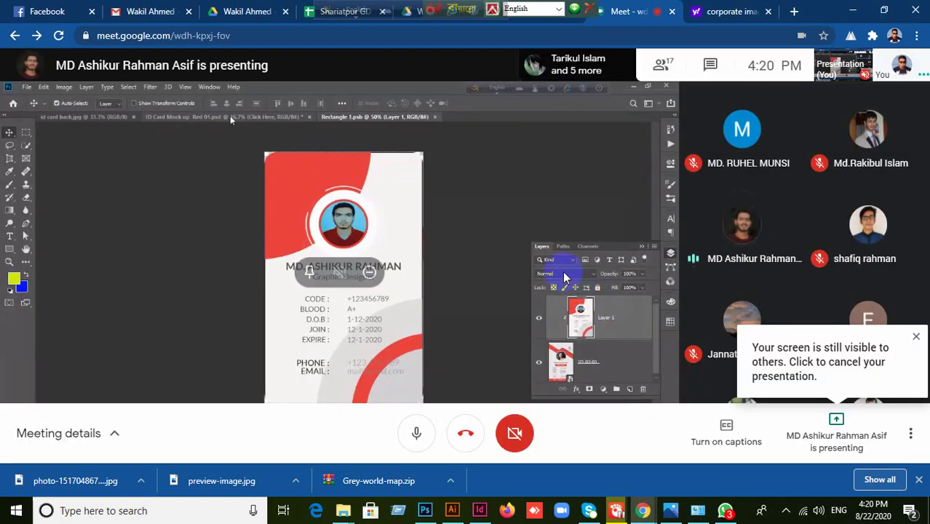
click(230, 116)
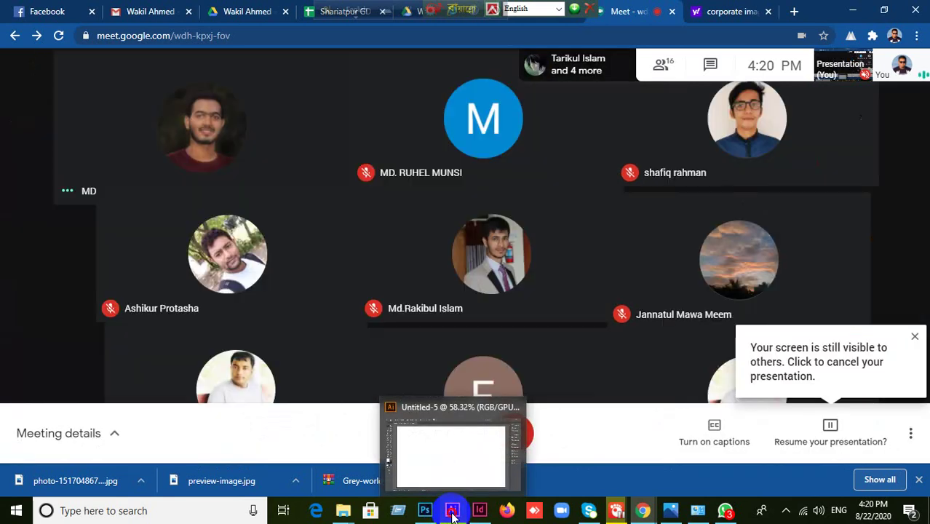
click(452, 514)
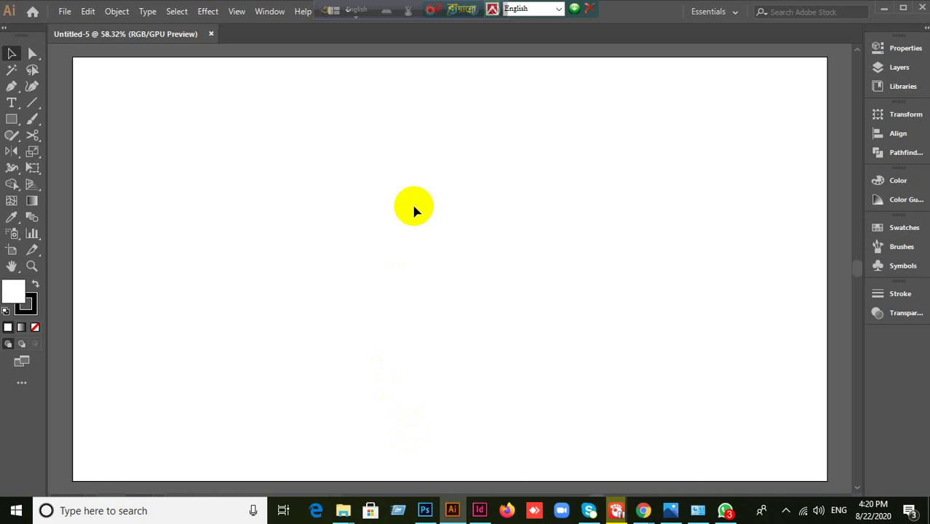
- Admit another waiting participant in Google Meet and return to Illustrator
scroll(414, 211, down, 2)
scroll(414, 211, down, 1)
scroll(413, 211, up, 1)
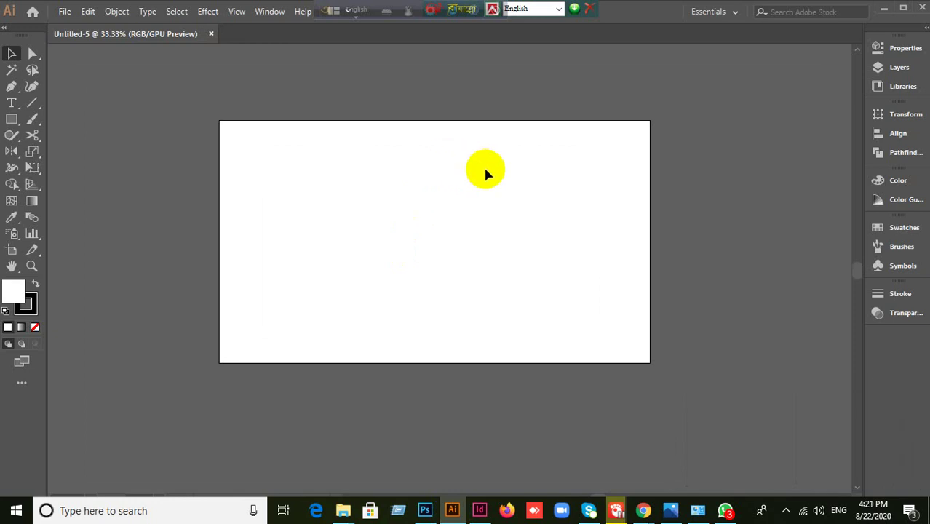
click(740, 427)
mouse_move(644, 507)
click(608, 477)
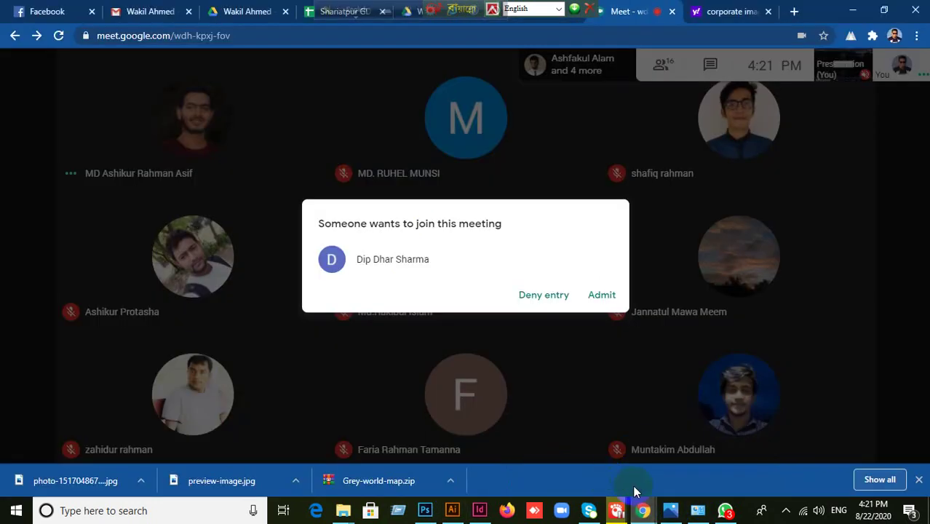
click(602, 295)
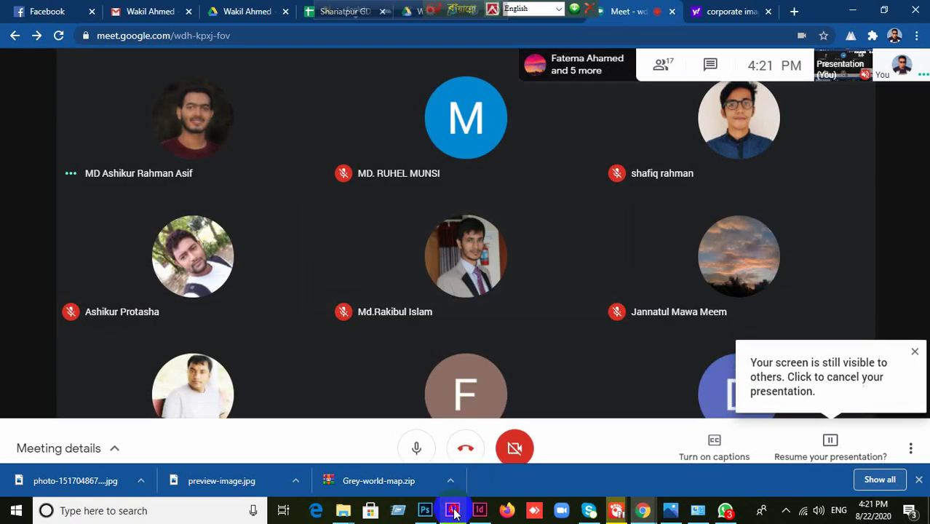
click(452, 511)
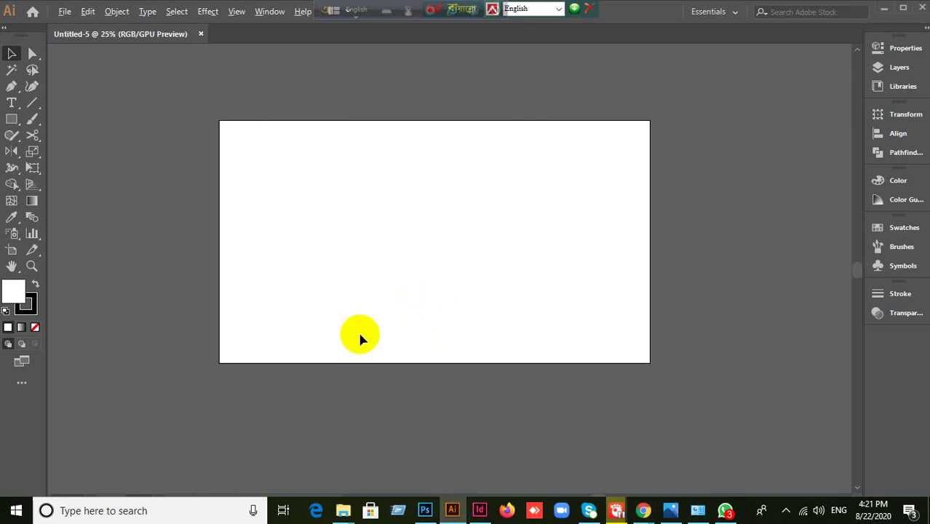
- Set the stroke colour to None and the fill to solid white
click(26, 310)
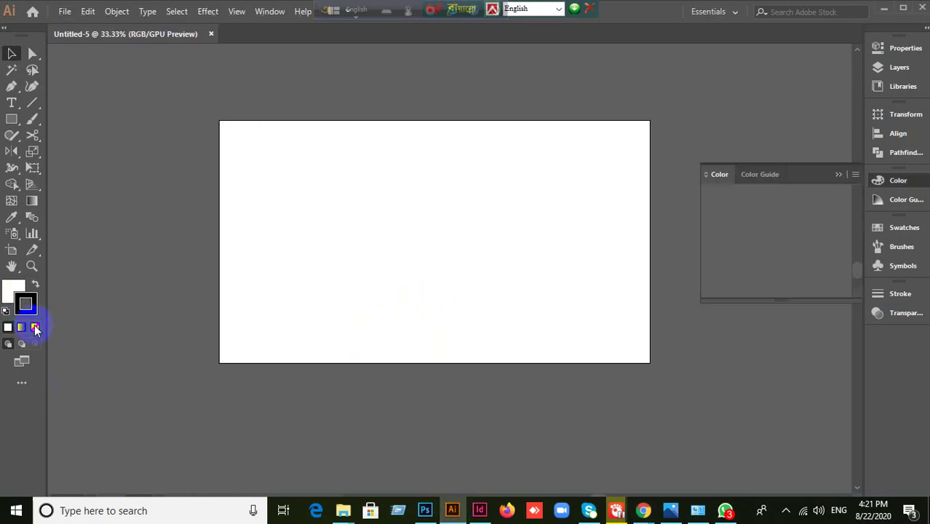
click(8, 298)
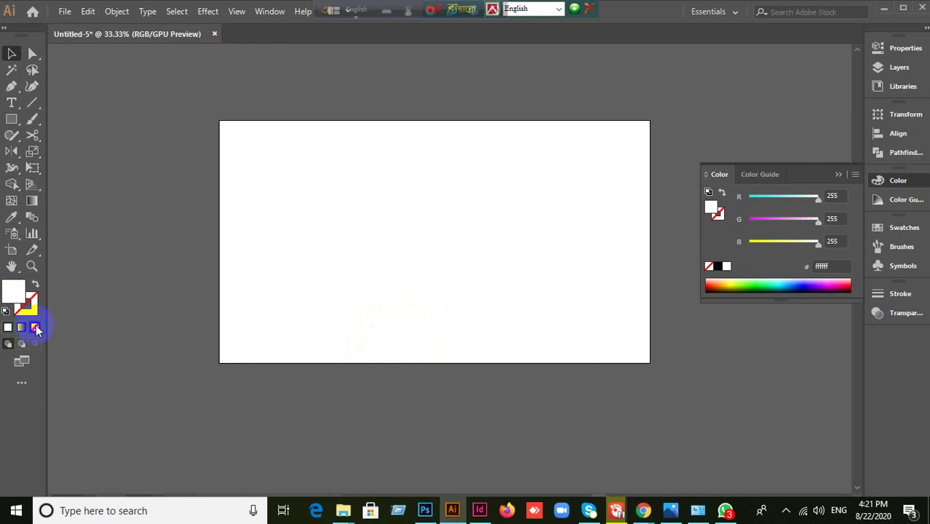
click(35, 327)
click(8, 327)
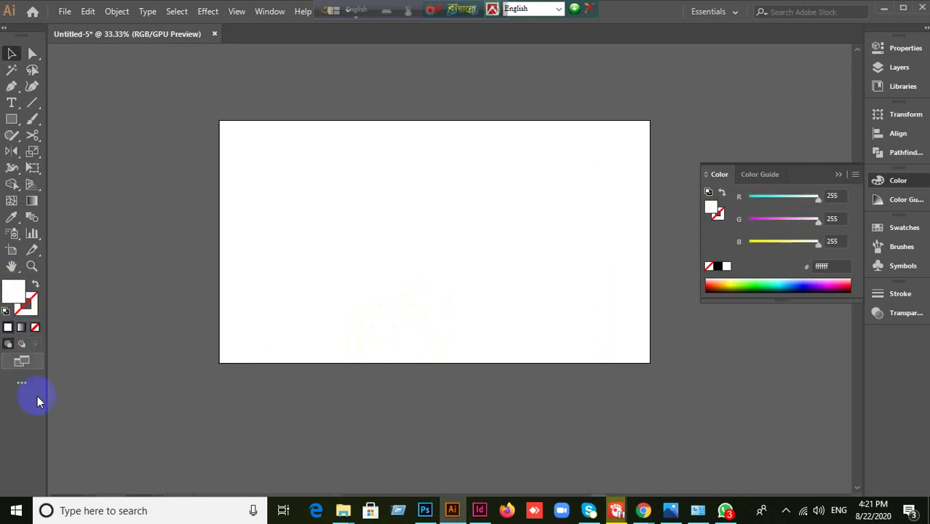
click(840, 174)
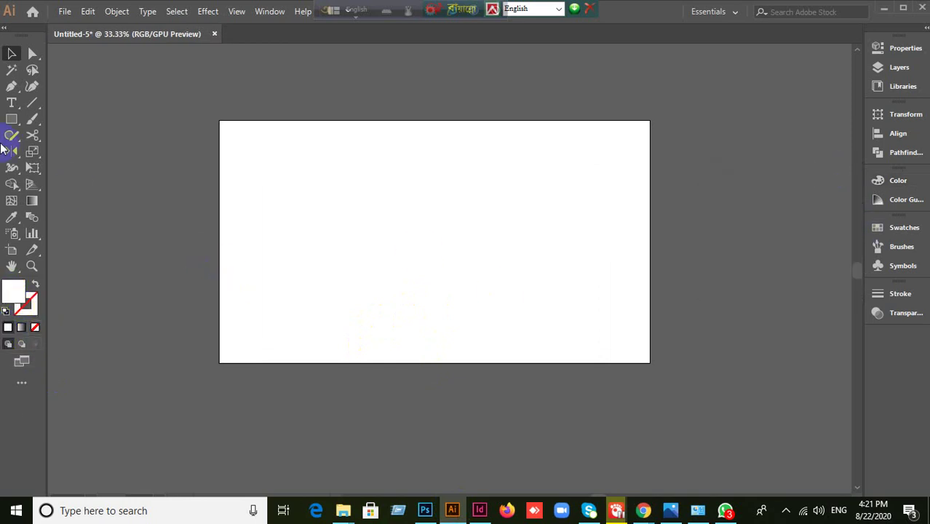
- Draw a 348 px circle near the artboard's upper left with the Ellipse tool, then return to the meeting
drag(10, 122, 42, 134)
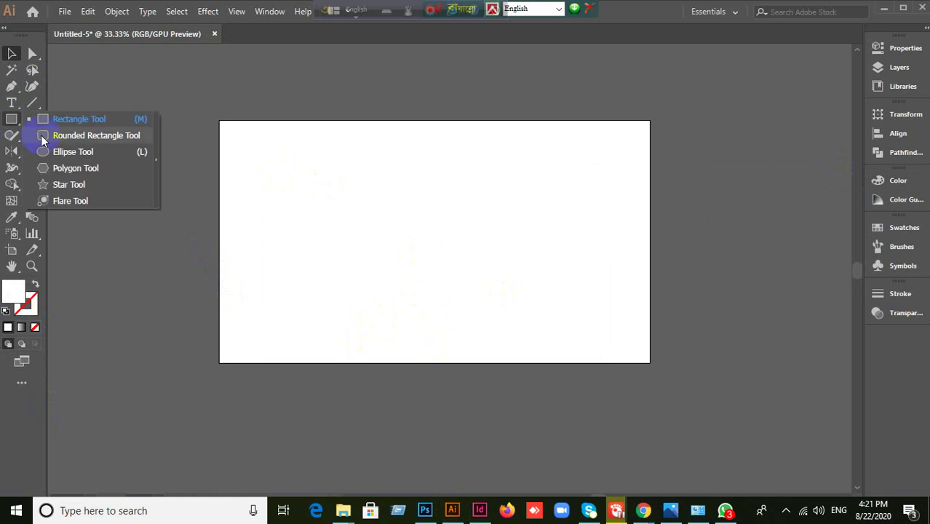
key(l)
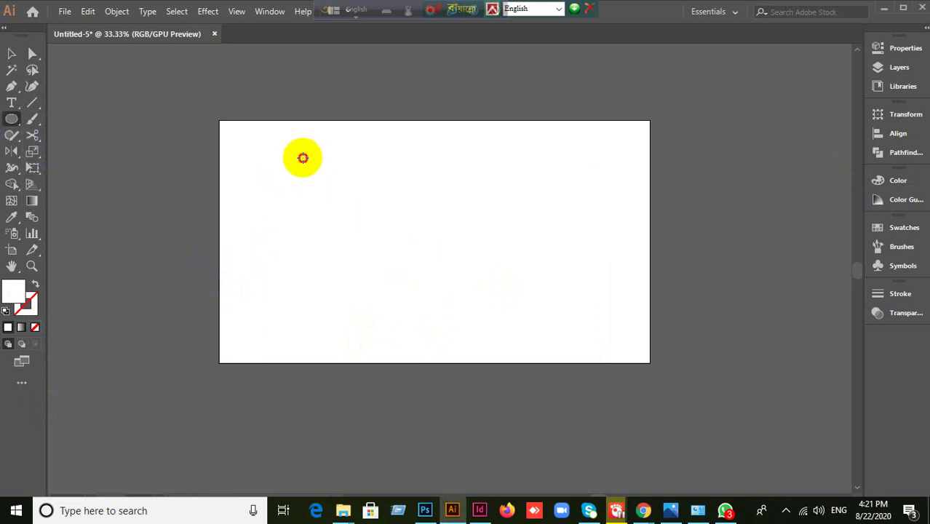
drag(304, 157, 416, 249)
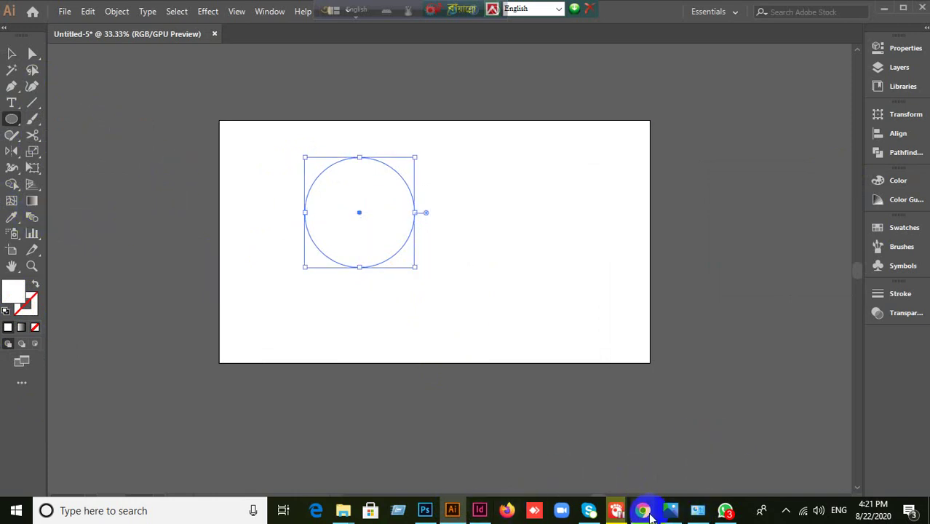
mouse_move(643, 510)
click(608, 460)
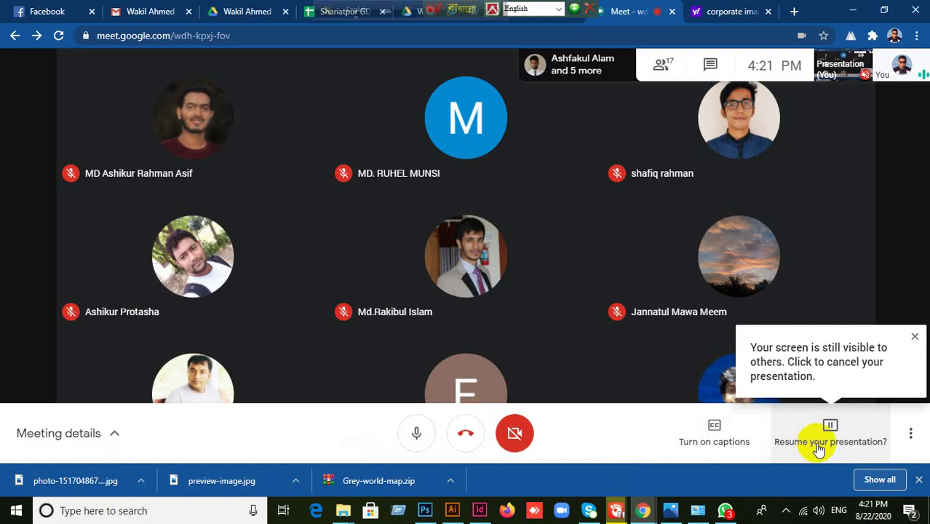
- Resume presenting the paused screen share, then switch back to the Illustrator circle document
click(817, 439)
click(820, 369)
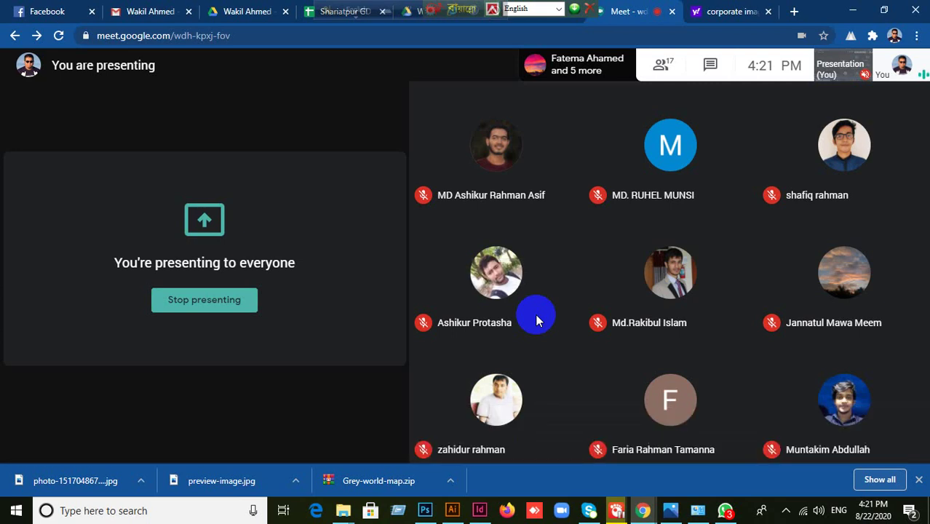
click(451, 512)
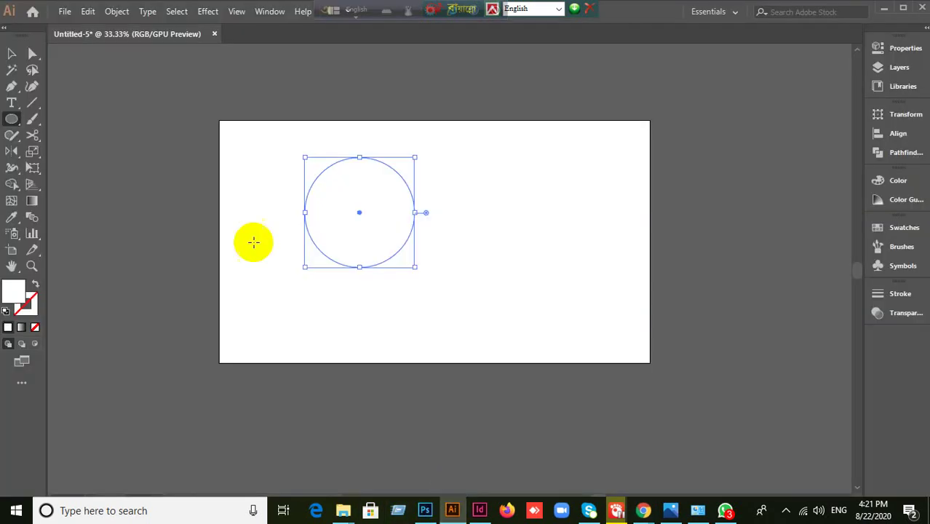
- Move the circle onto the artboard's left edge with the Selection tool
click(13, 55)
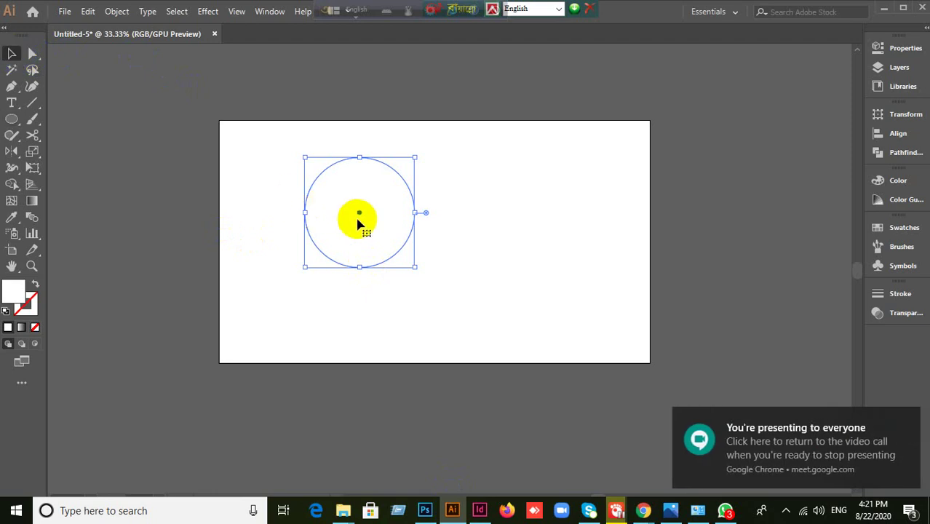
drag(363, 218, 198, 237)
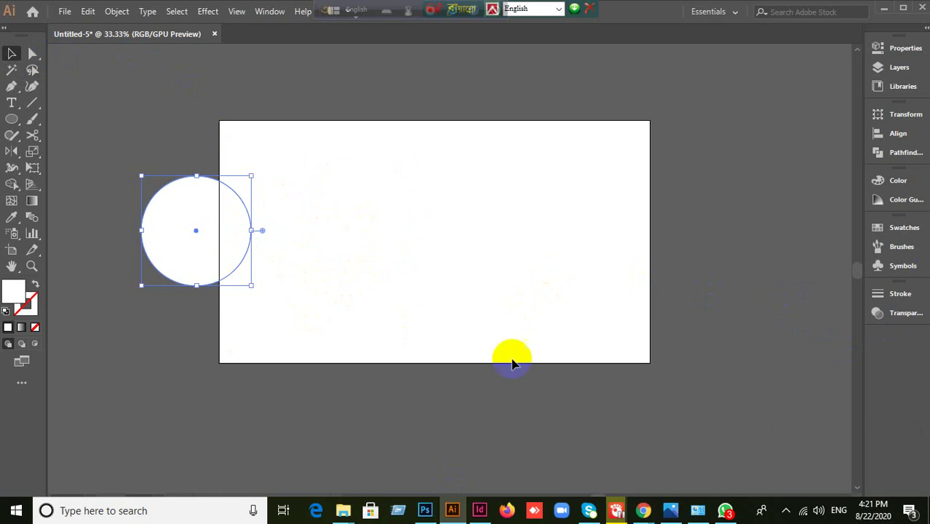
click(880, 298)
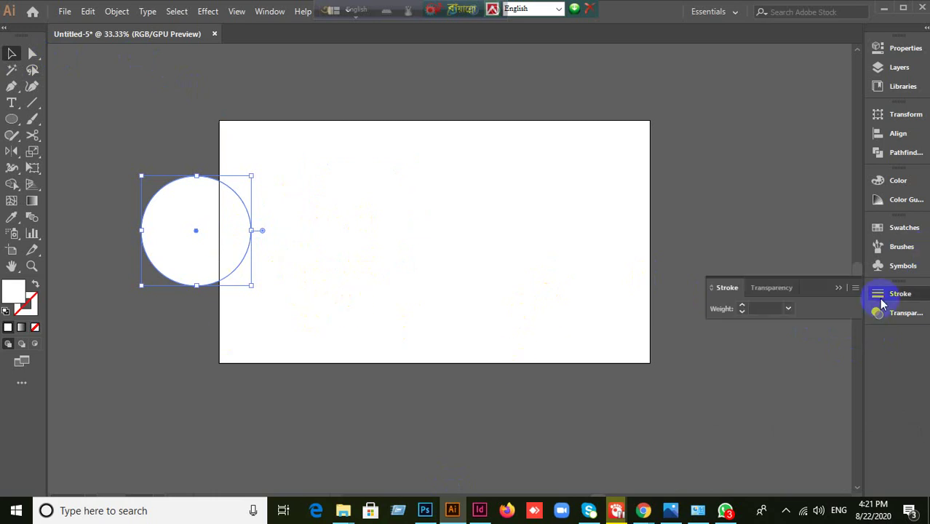
click(839, 288)
- Show the Control panel via the Window menu
click(269, 11)
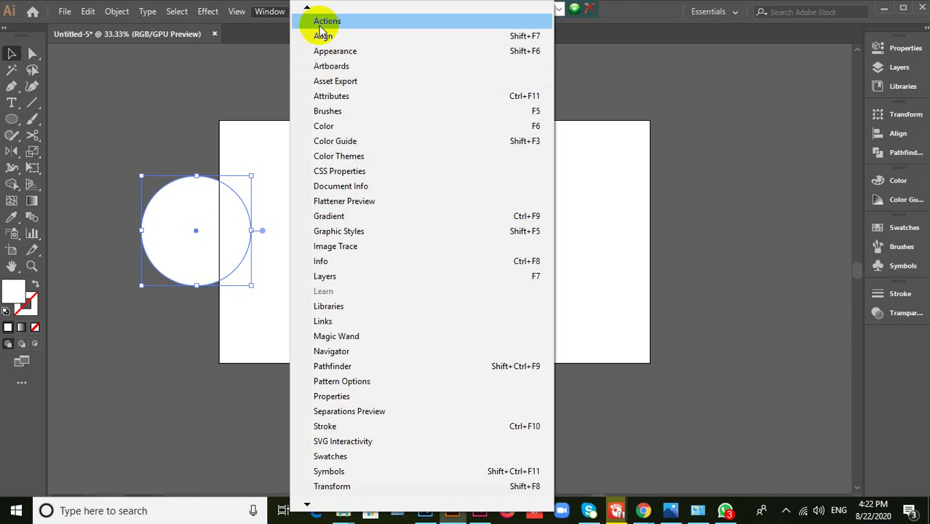
mouse_move(306, 8)
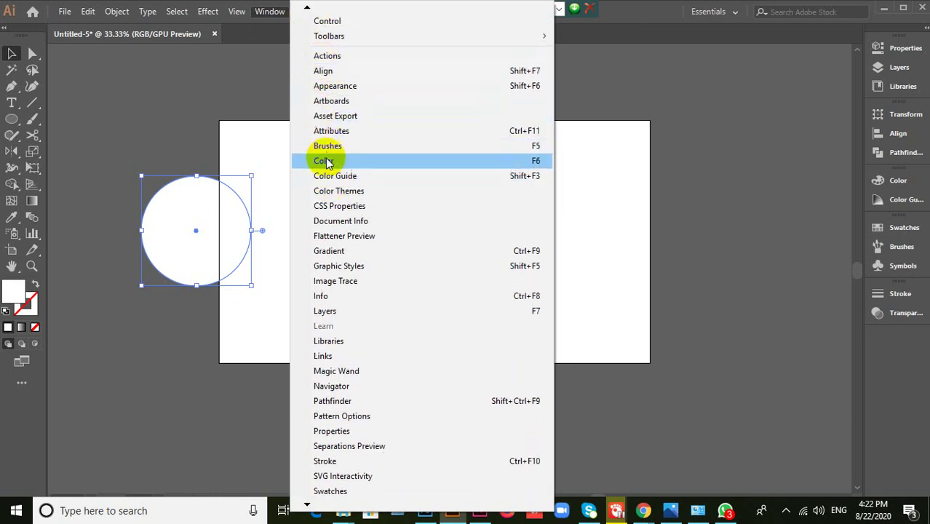
click(338, 20)
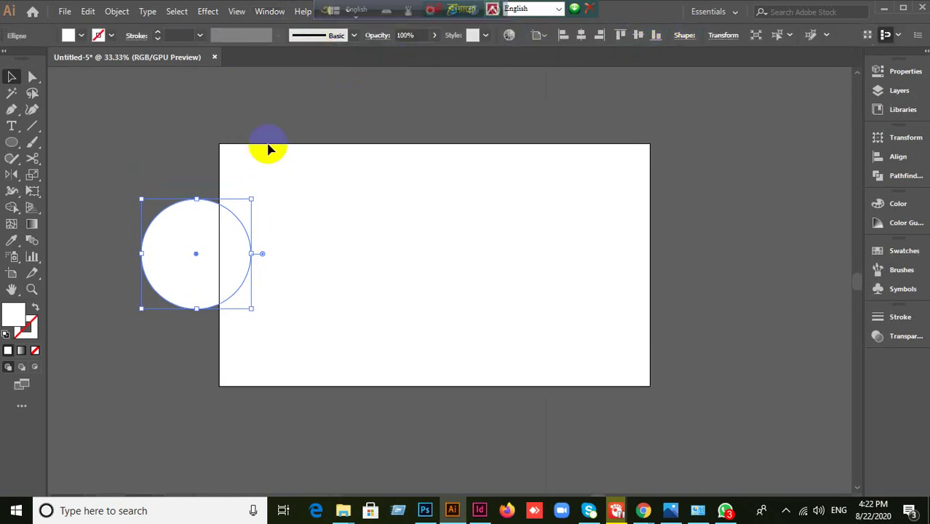
- Move the circle up so it straddles the artboard's top edge
drag(210, 244, 330, 111)
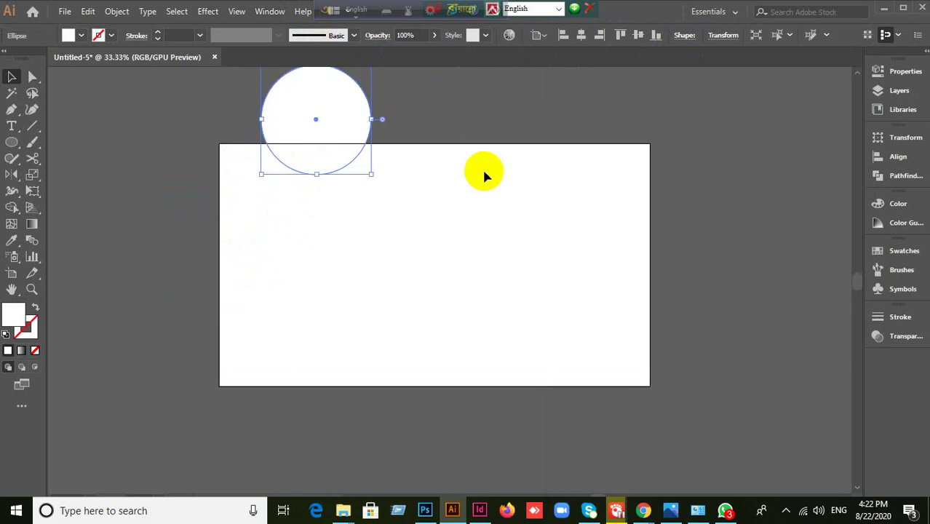
click(479, 191)
scroll(482, 218, up, 2)
click(329, 198)
drag(329, 198, 376, 178)
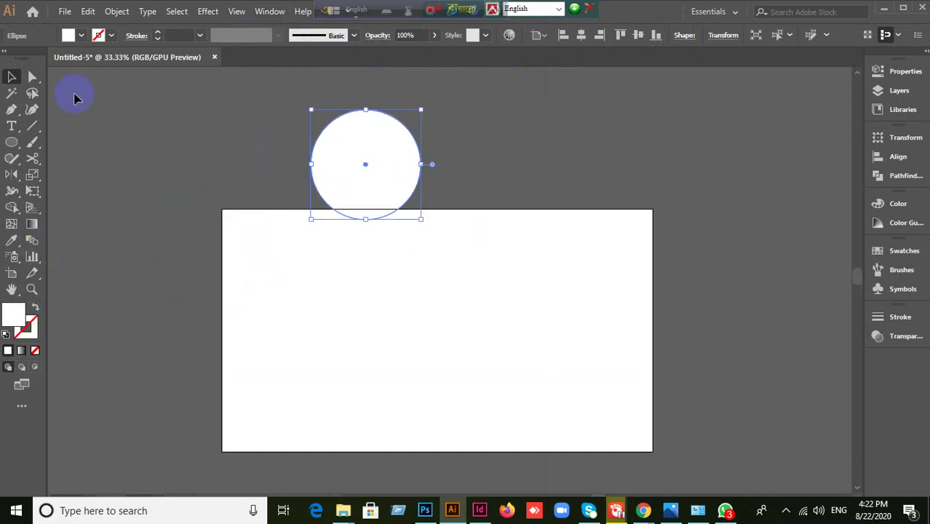
- Give the circle a yellow stroke from the control bar swatches
click(101, 36)
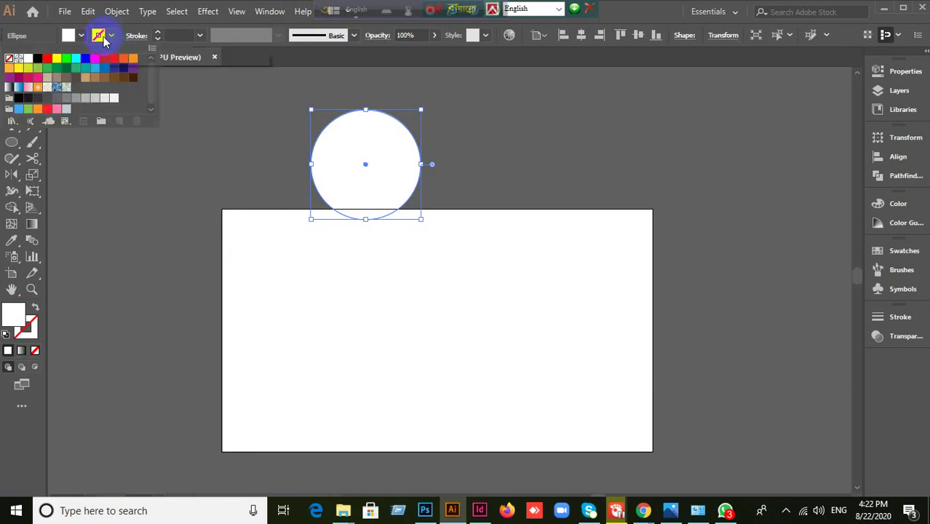
click(56, 58)
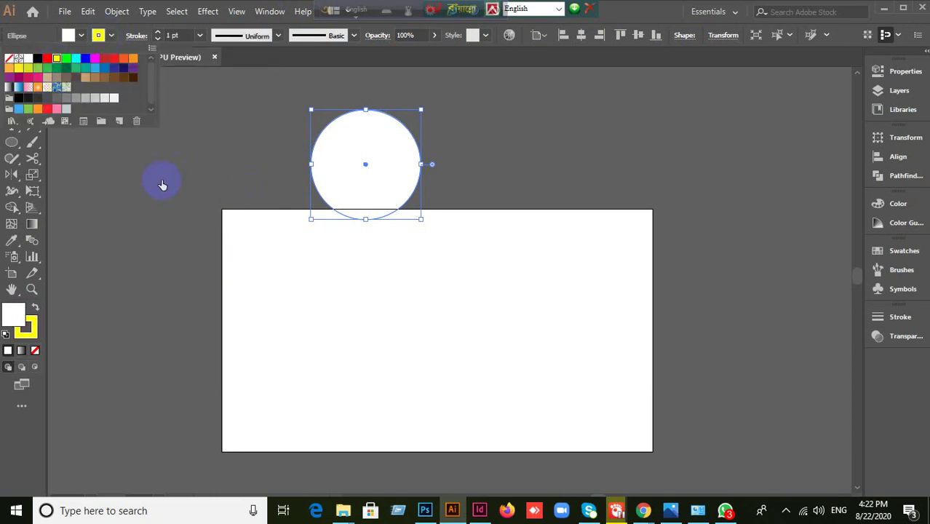
click(420, 166)
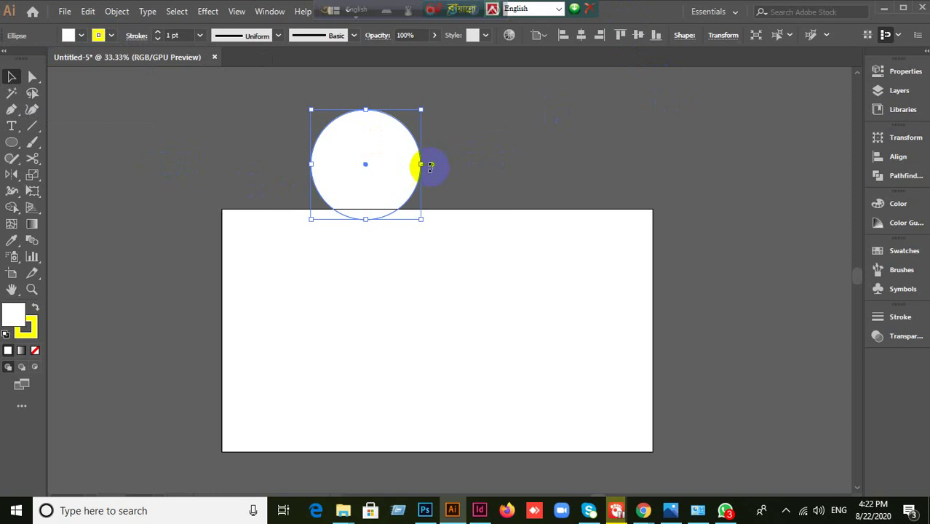
- Set the stroke weight to 10 pt, after trying 15 and 5, and move the circle to the top-left corner
click(185, 36)
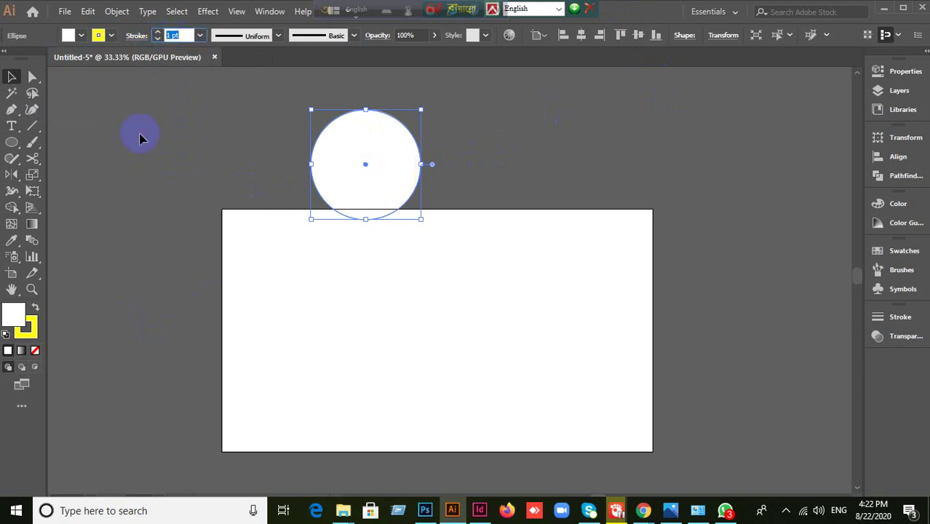
key(Return)
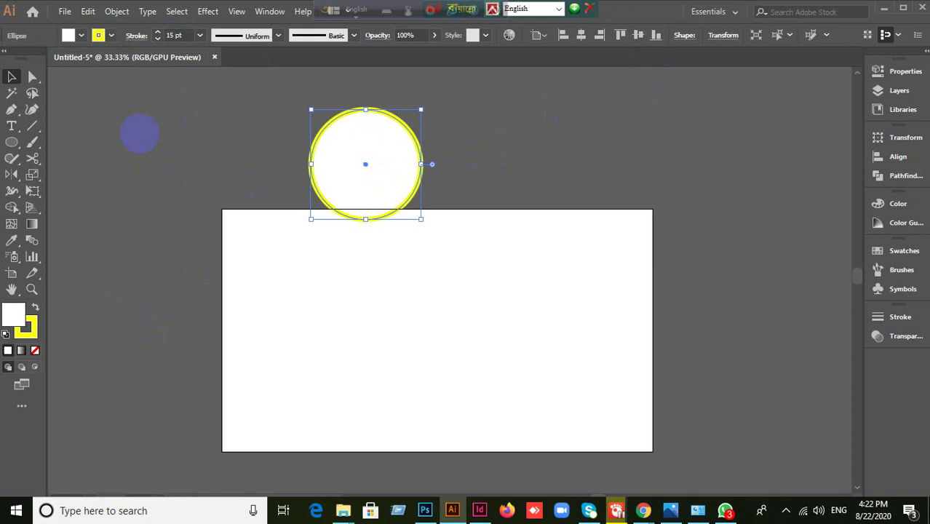
click(185, 34)
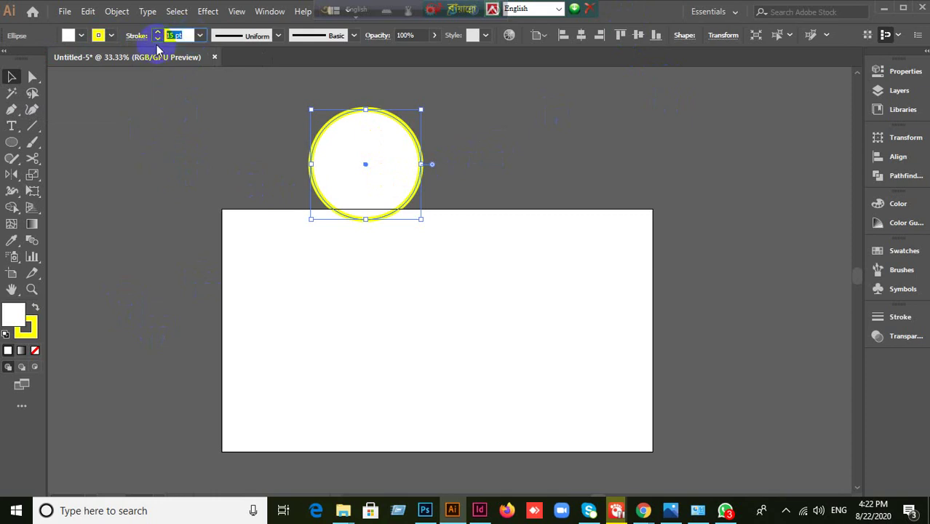
text(5)
key(Return)
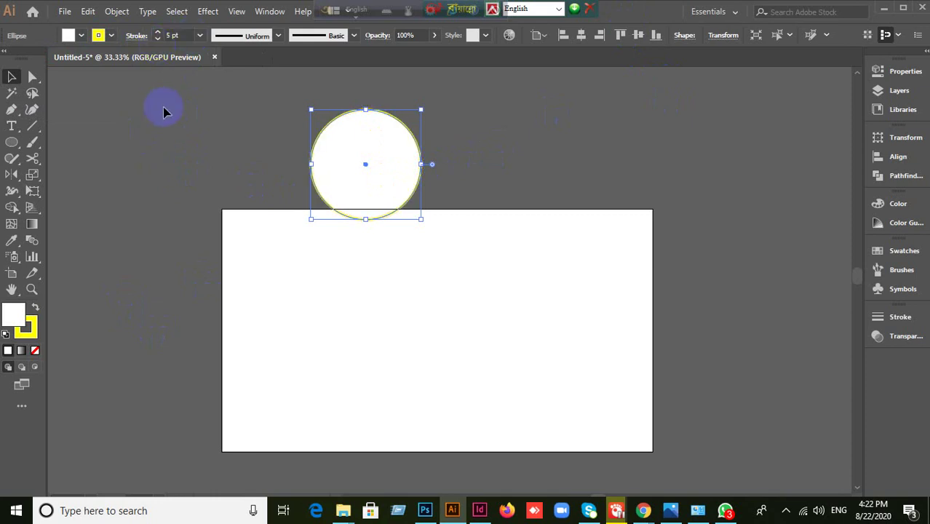
click(157, 39)
click(157, 39)
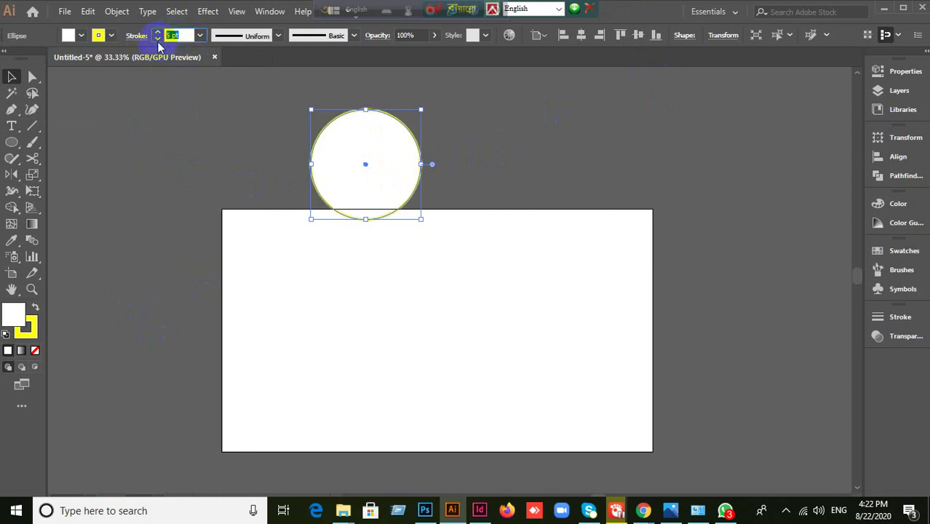
text(10)
key(Return)
click(275, 162)
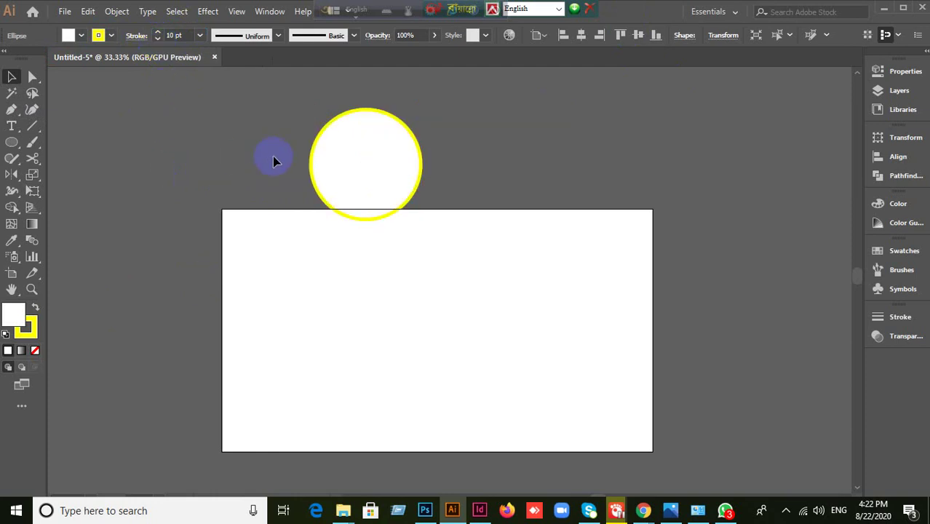
mouse_move(357, 171)
mouse_down()
mouse_move(280, 177)
mouse_move(274, 193)
mouse_up()
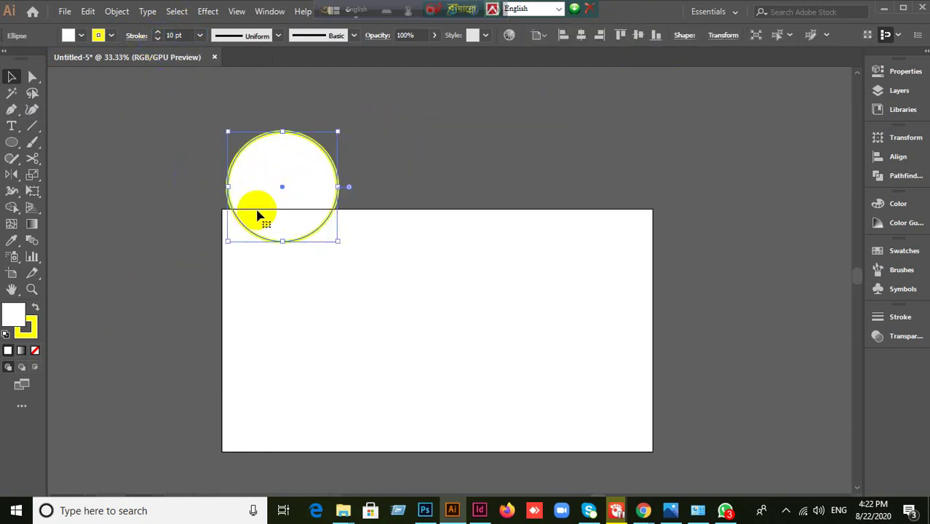
- Select the yellow-outlined circle and delete it
click(62, 16)
click(453, 141)
click(453, 141)
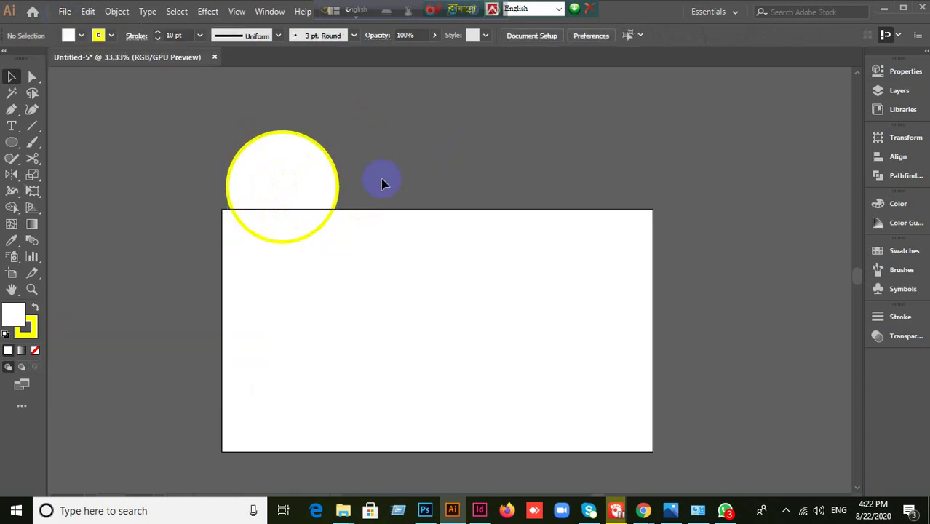
click(295, 193)
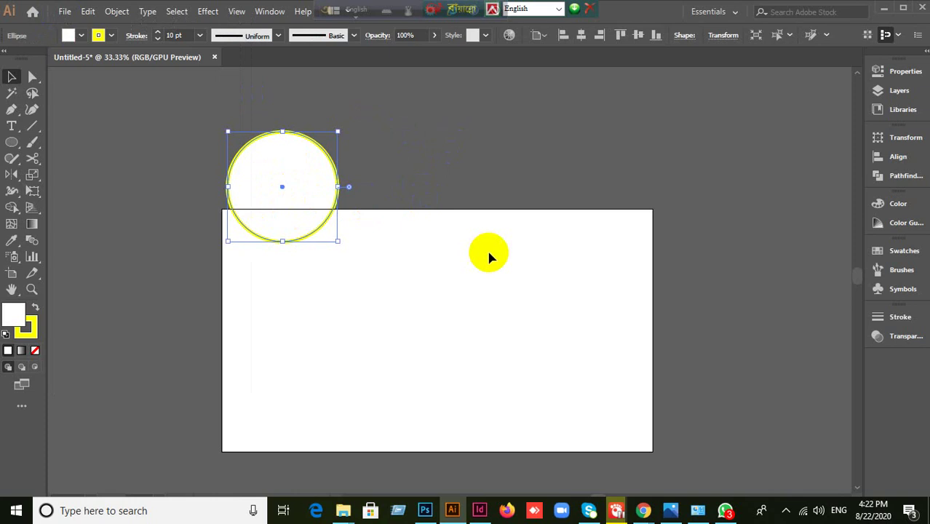
click(489, 256)
click(285, 204)
key(Delete)
- Pan the artboard back into view and move the language toolbar out of the way
scroll(421, 265, up, 1)
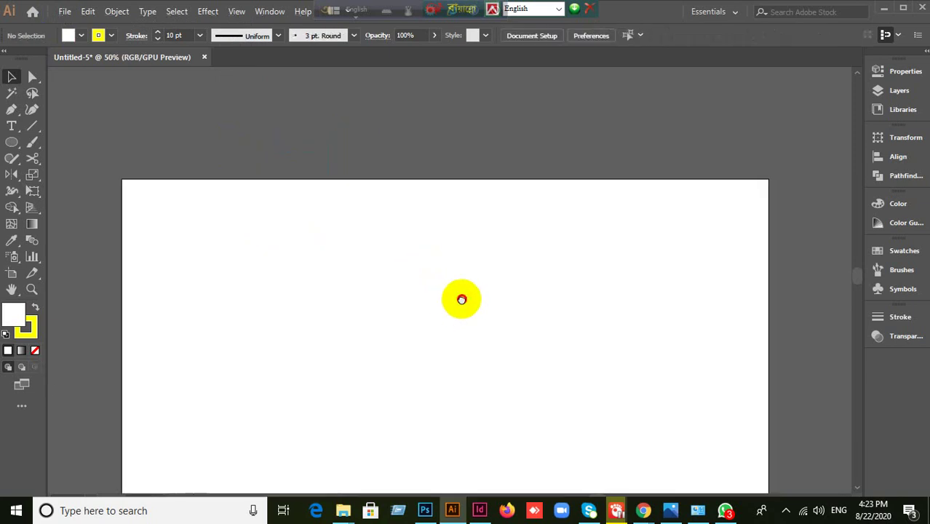
drag(461, 299, 473, 185)
scroll(510, 214, down, 1)
scroll(579, 230, up, 1)
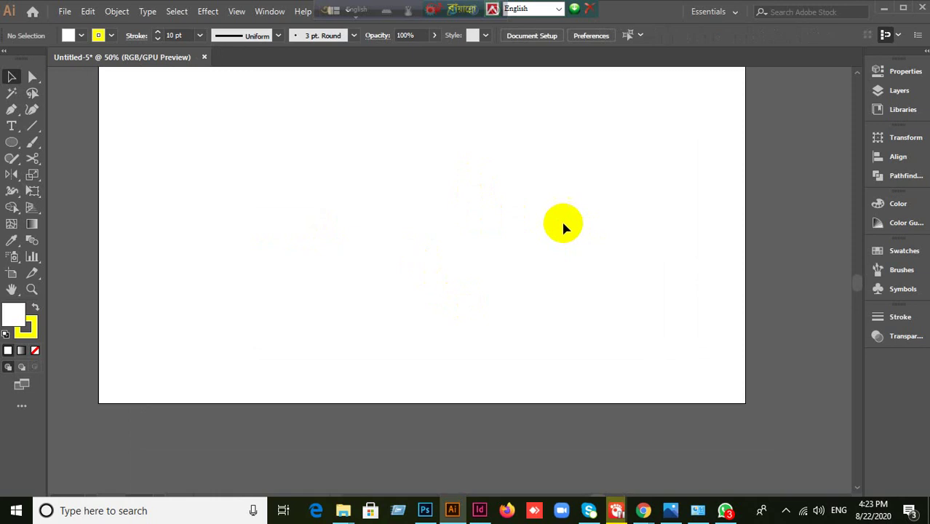
drag(564, 228, 555, 283)
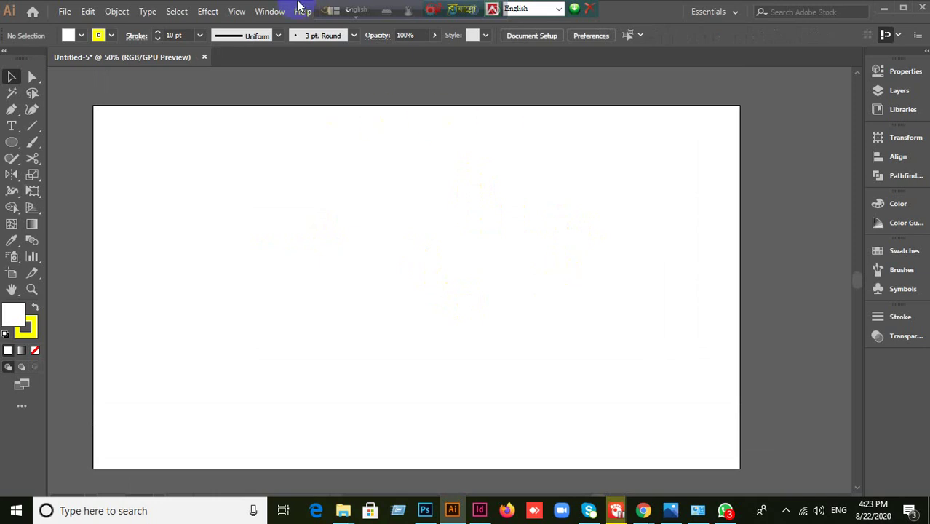
drag(322, 10, 242, 10)
drag(453, 15, 658, 11)
drag(239, 10, 557, 10)
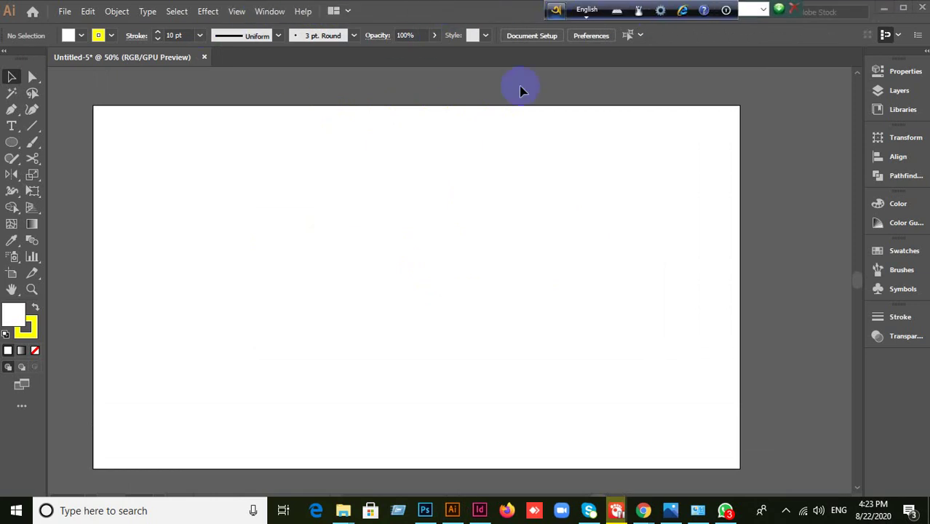
- Set the stroke to None in the Color panel, keeping the white fill active
click(29, 329)
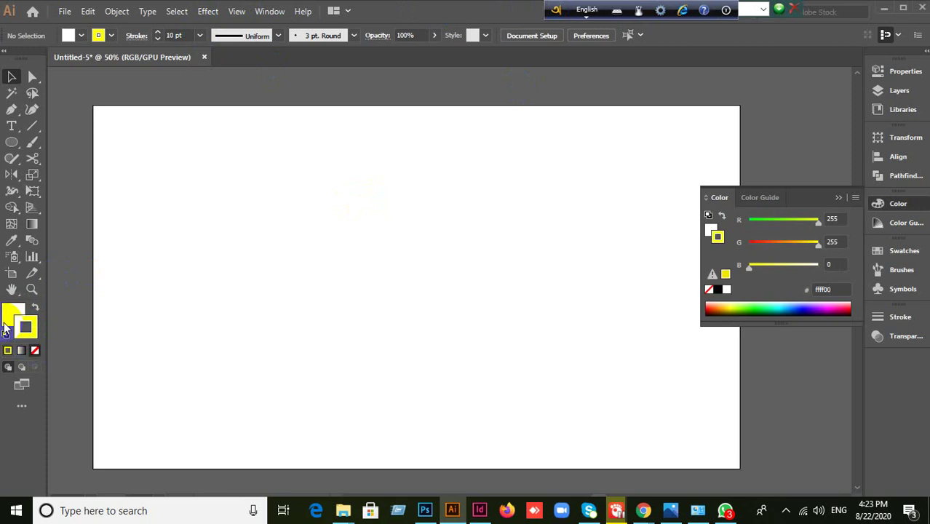
click(35, 350)
click(13, 315)
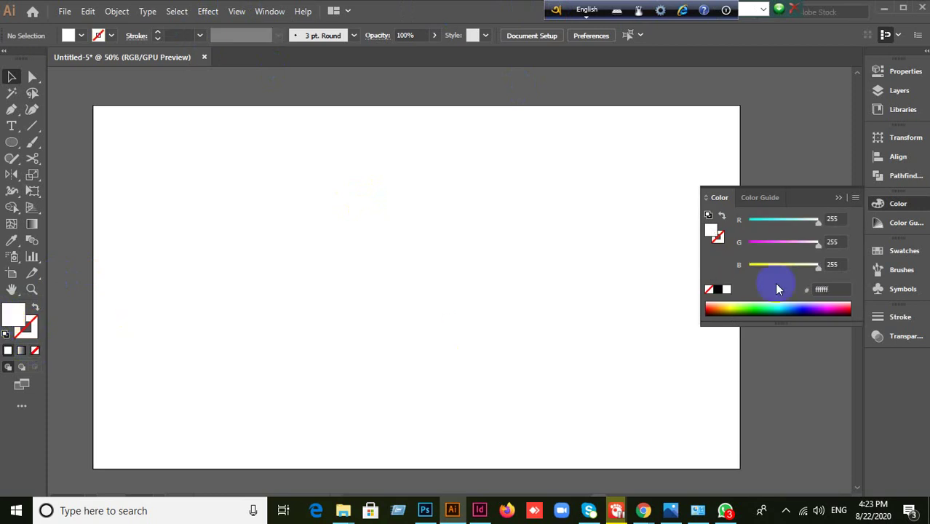
click(837, 198)
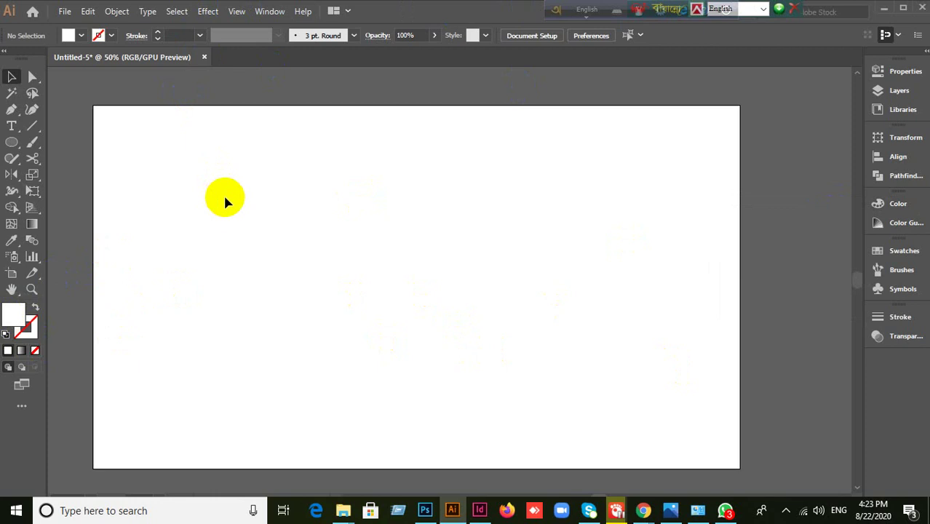
click(29, 245)
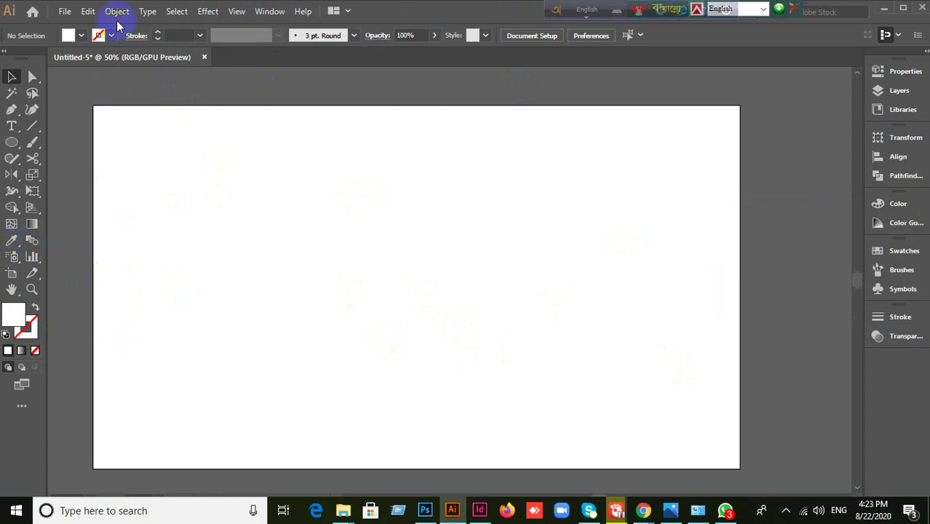
click(116, 15)
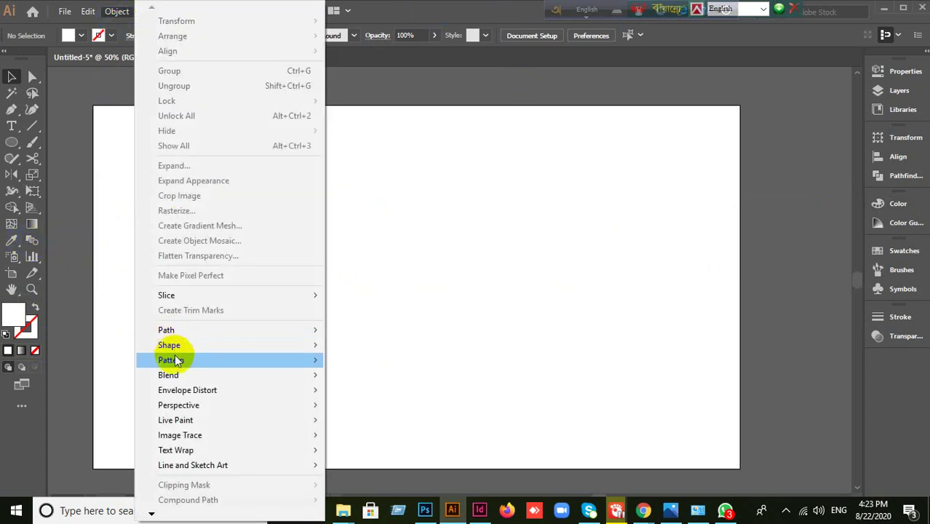
click(32, 240)
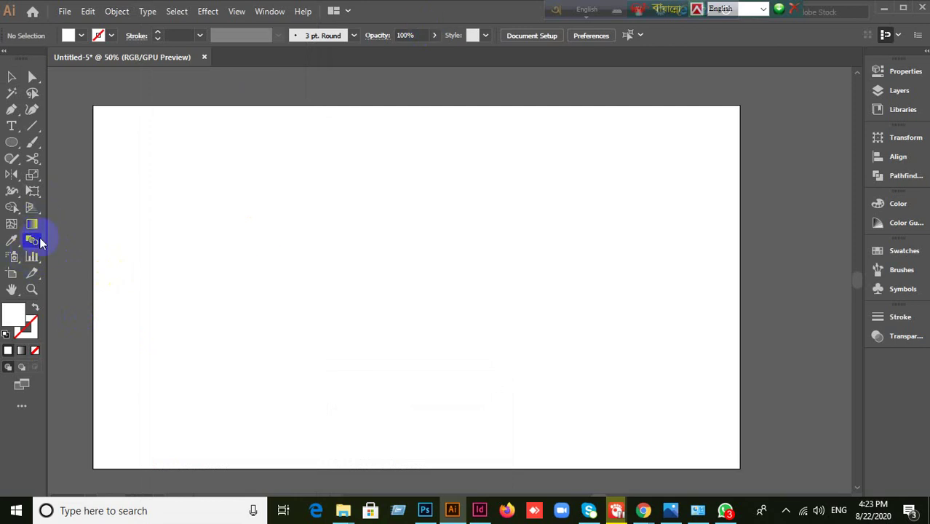
click(119, 12)
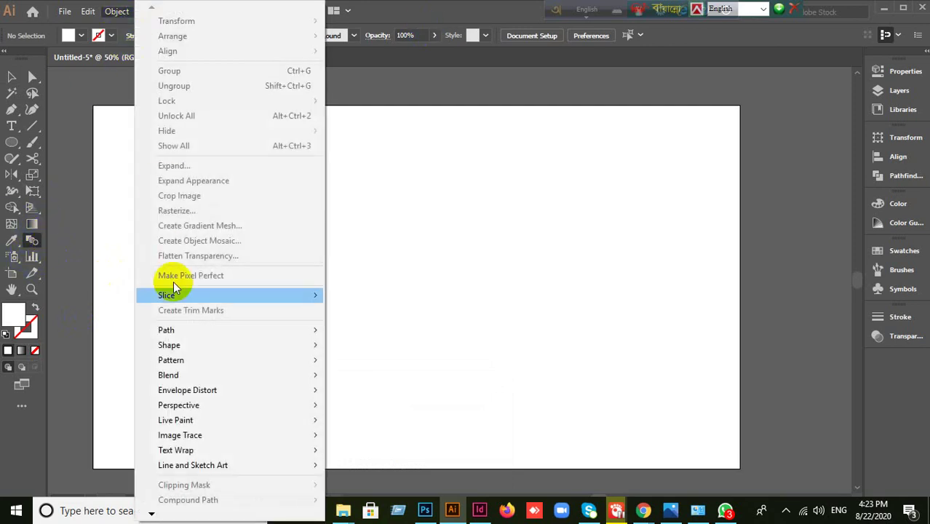
mouse_move(182, 375)
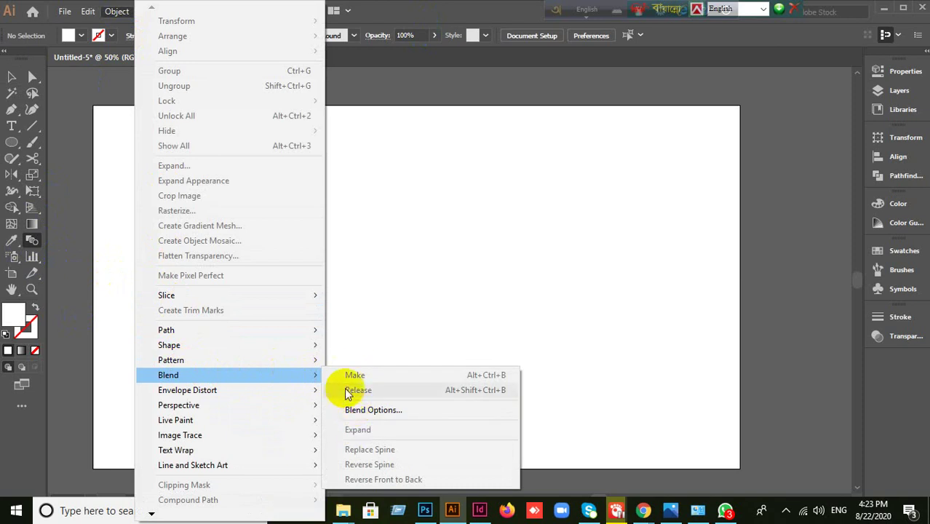
click(31, 241)
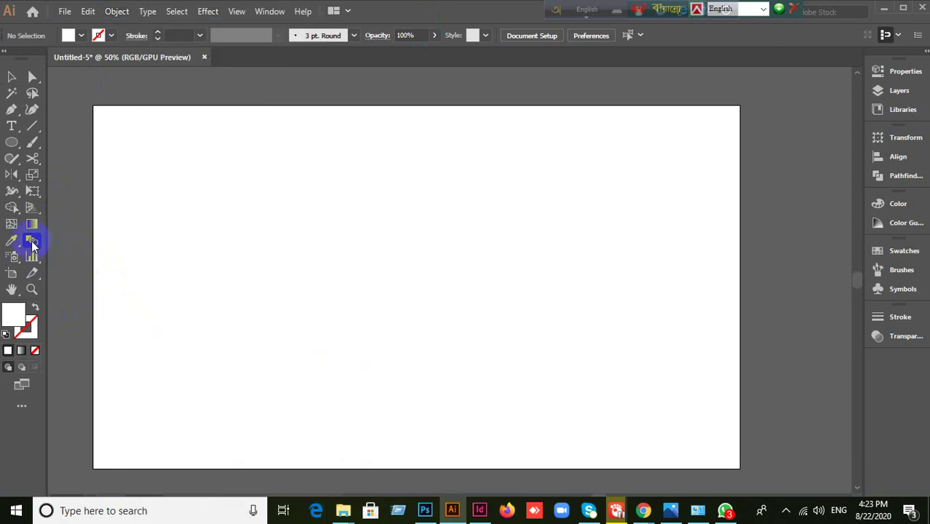
click(108, 276)
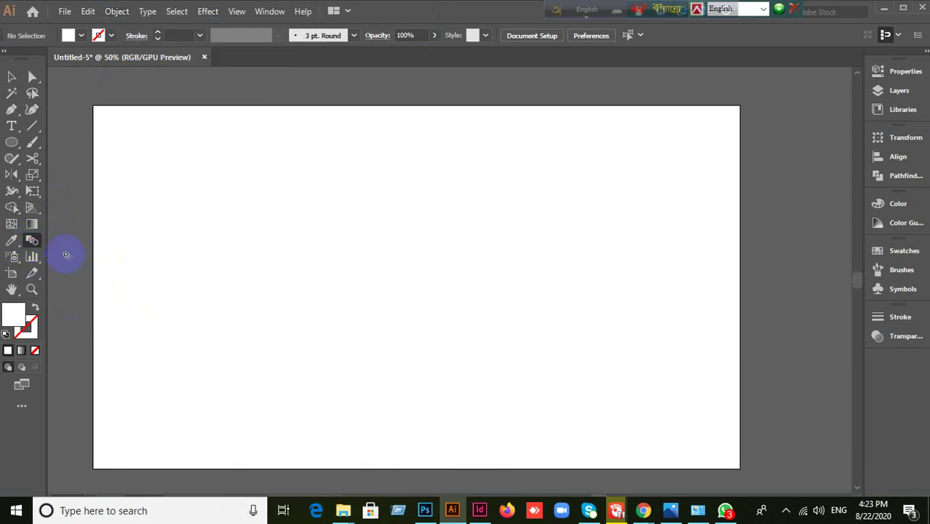
click(116, 12)
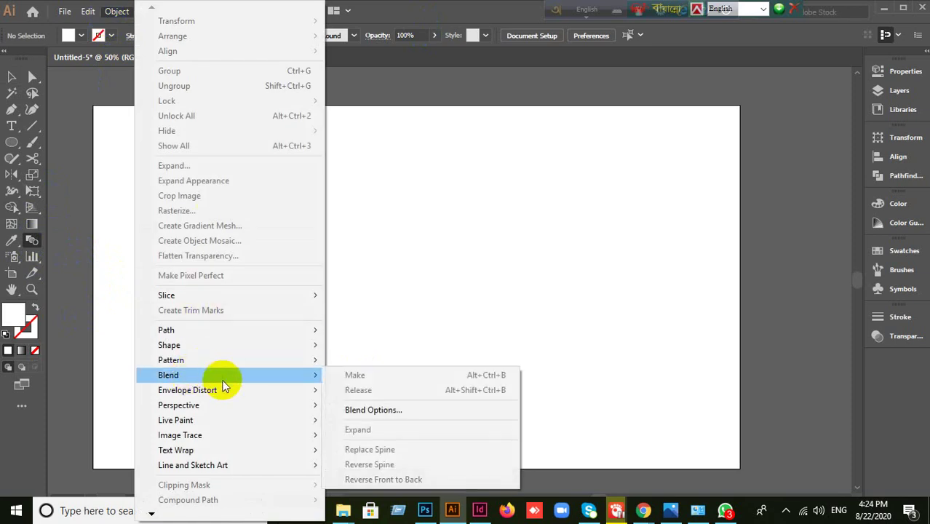
click(494, 20)
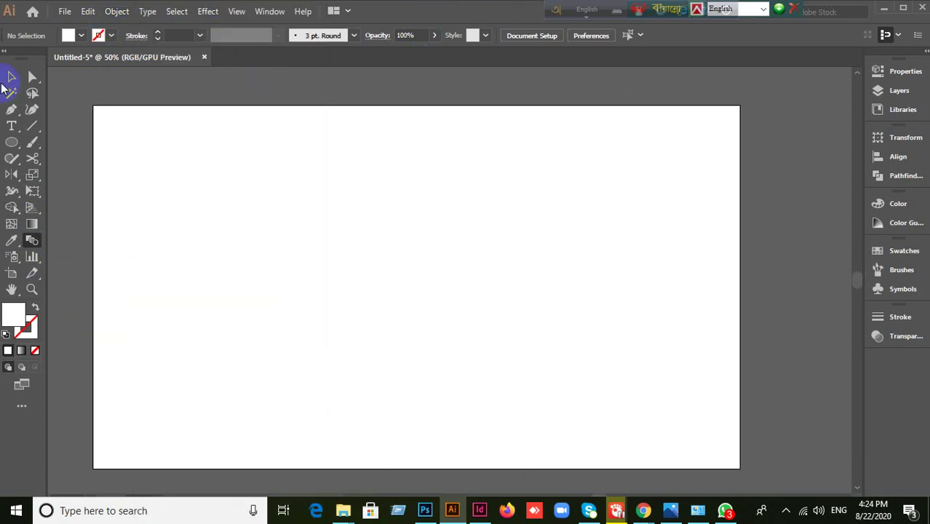
click(12, 77)
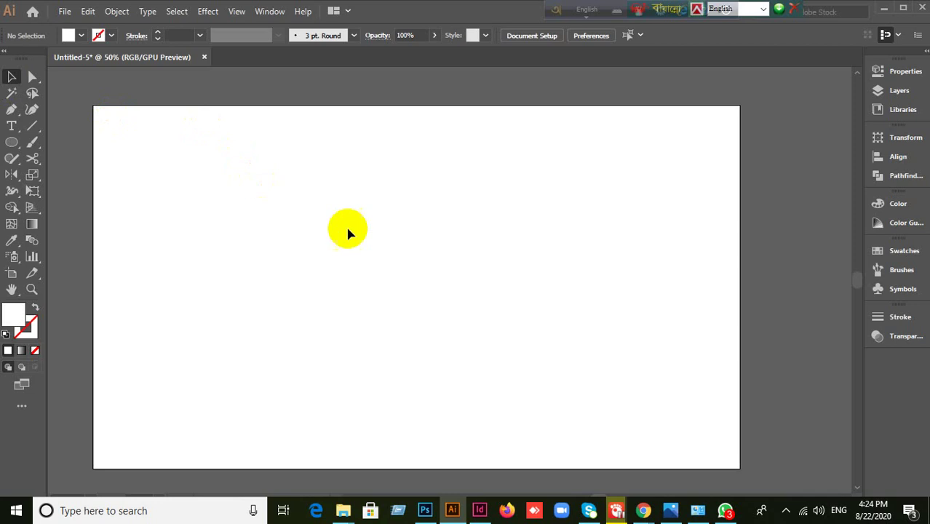
key(ctrl+1)
key(ctrl+minus)
key(ctrl+minus)
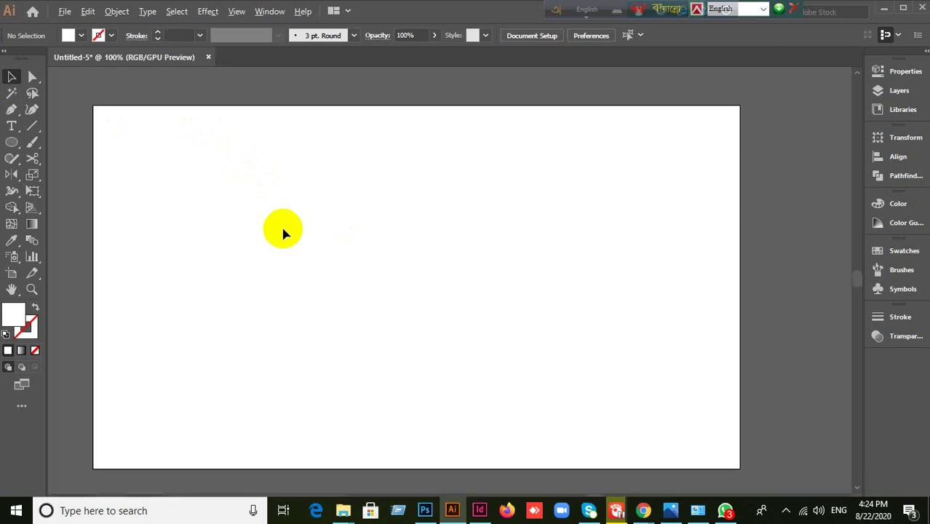
- Draw a square near the artboard's top-left with the Rectangle tool
click(12, 143)
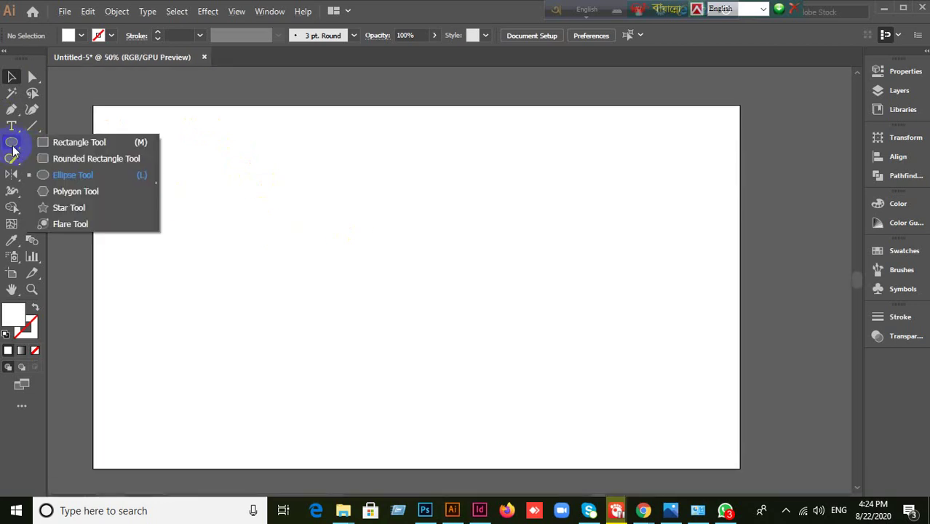
click(65, 143)
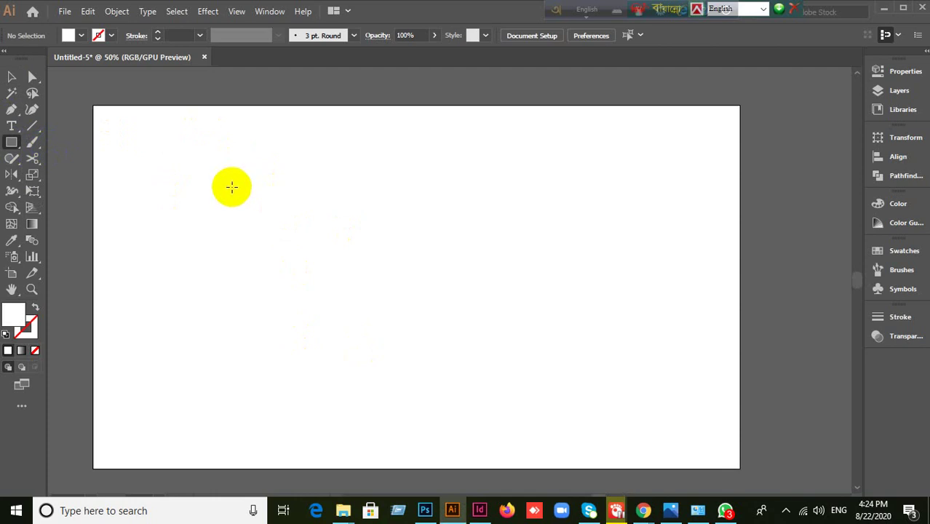
drag(151, 132, 282, 233)
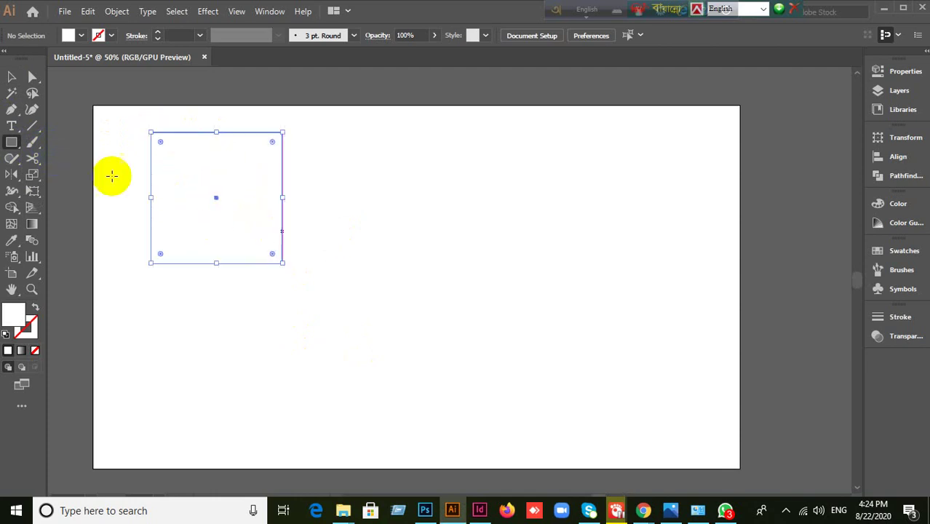
- Set the square's fill to None and its stroke to red
click(81, 37)
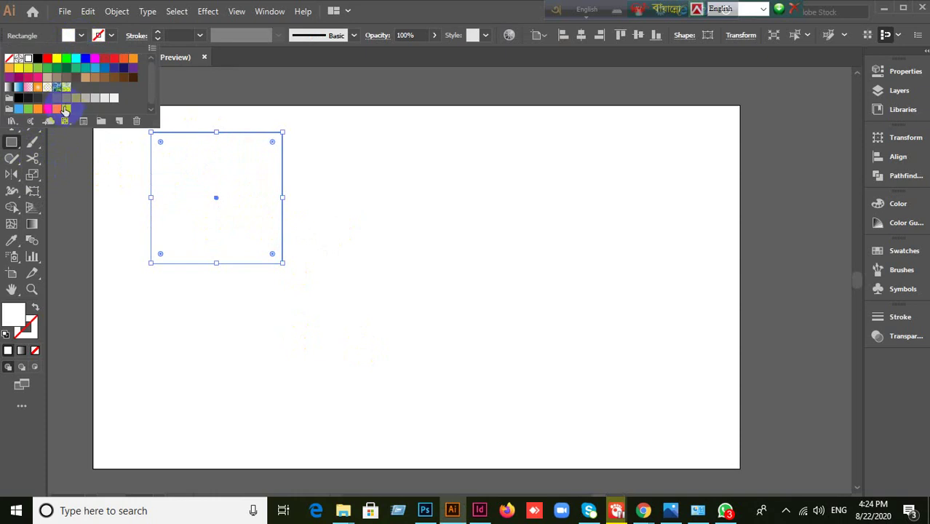
click(57, 58)
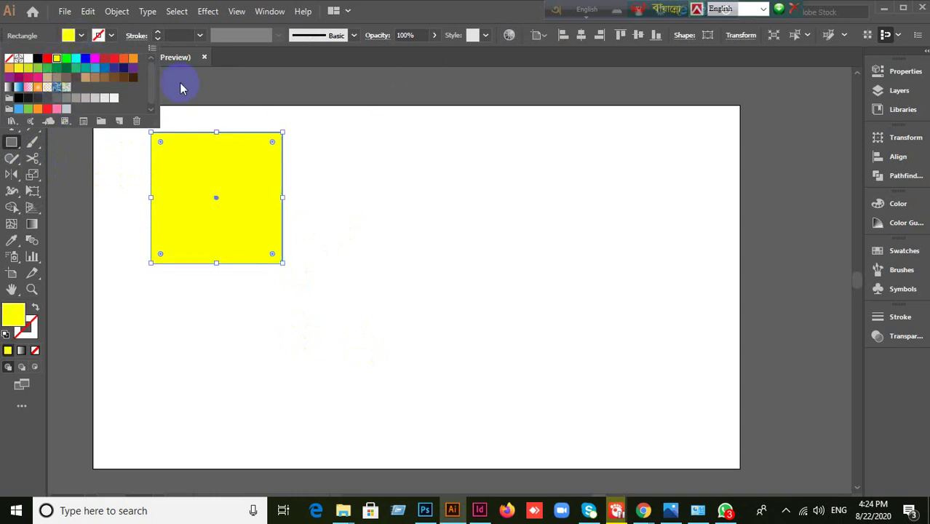
click(9, 58)
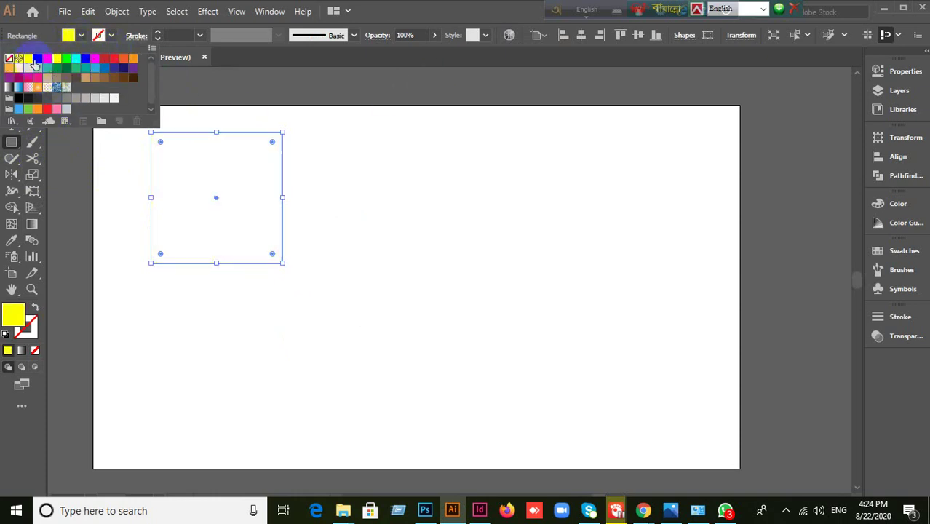
click(112, 36)
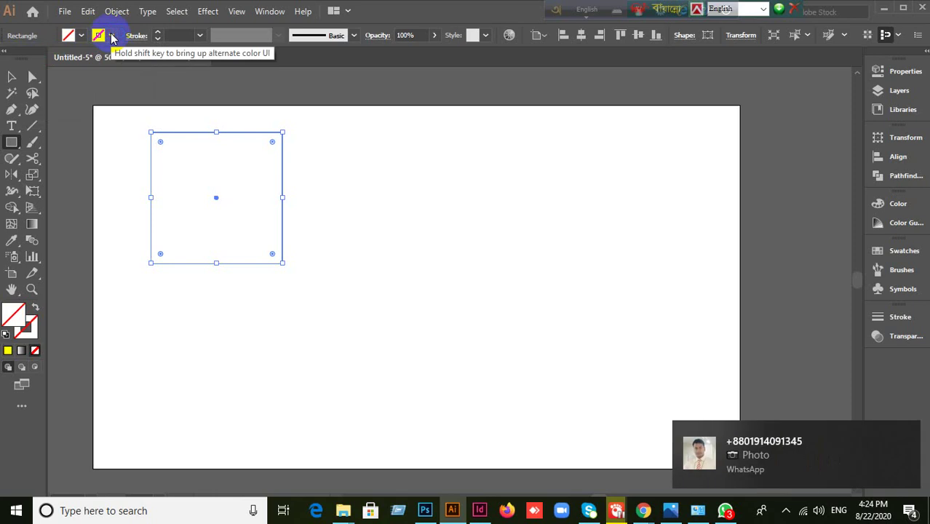
click(112, 36)
click(46, 109)
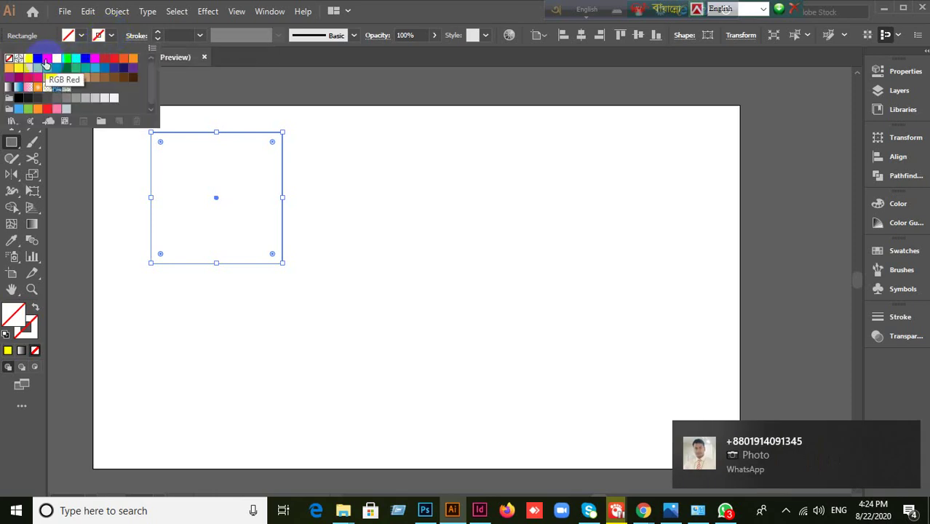
click(218, 81)
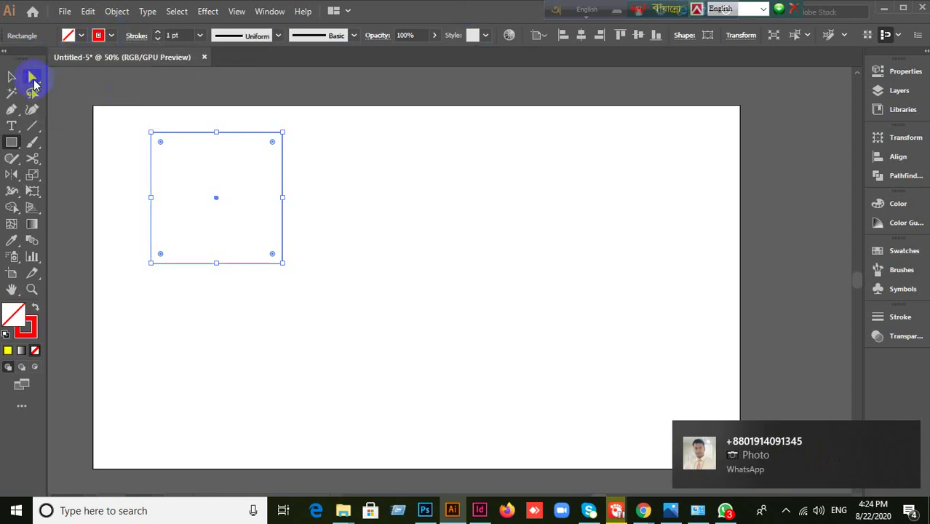
- Select the red square, trying and undoing a slight rotation
key(v)
drag(123, 179, 384, 340)
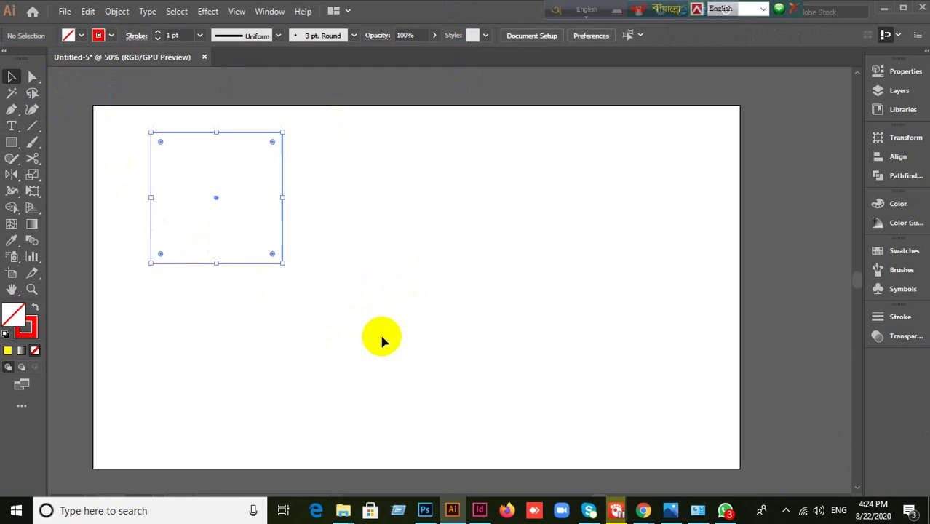
click(27, 335)
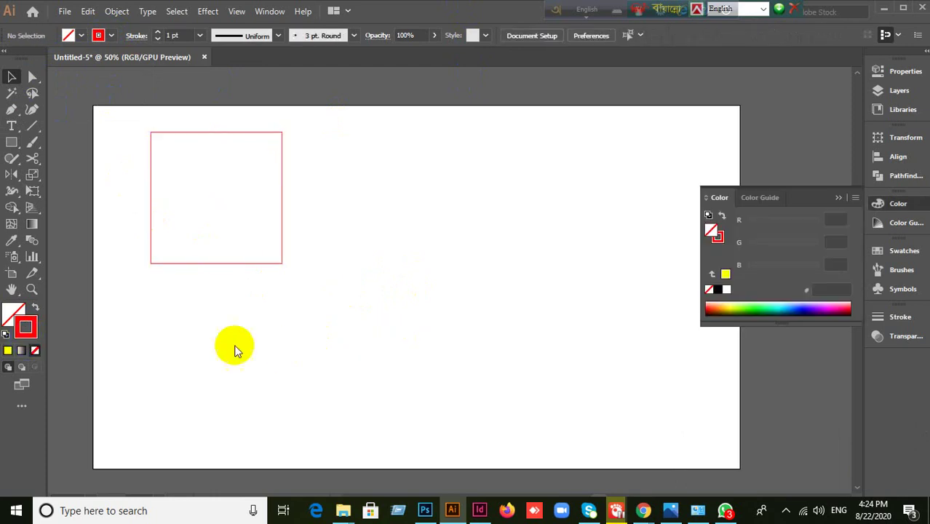
mouse_move(131, 177)
mouse_down()
mouse_move(270, 307)
mouse_move(361, 323)
mouse_up()
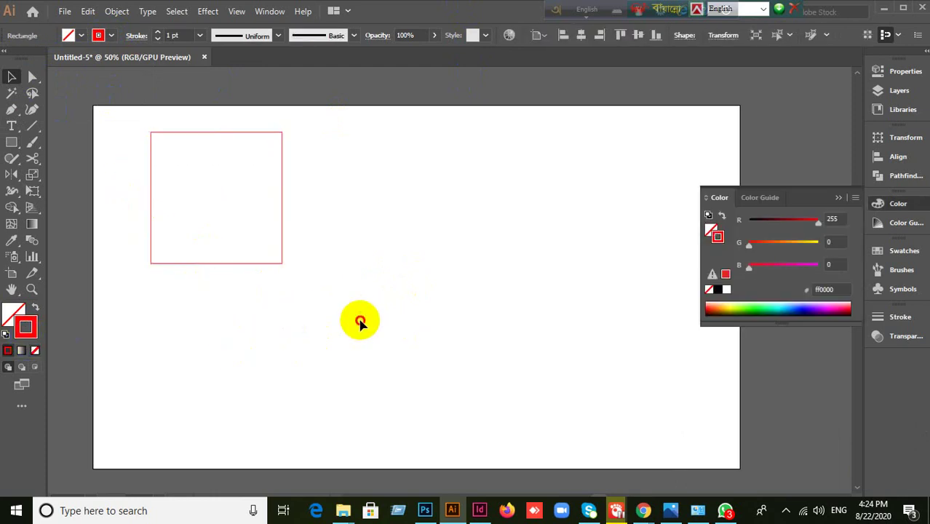
click(283, 261)
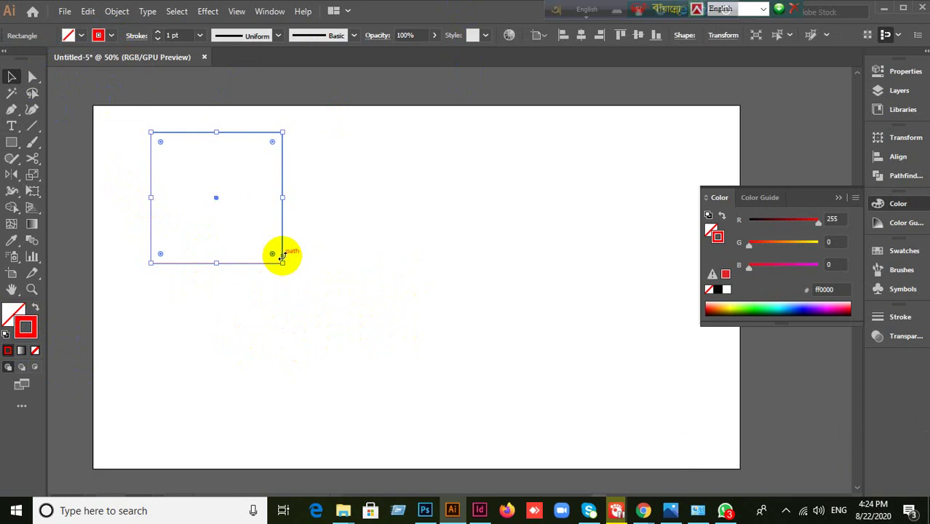
drag(280, 253, 371, 332)
key(ctrl+z)
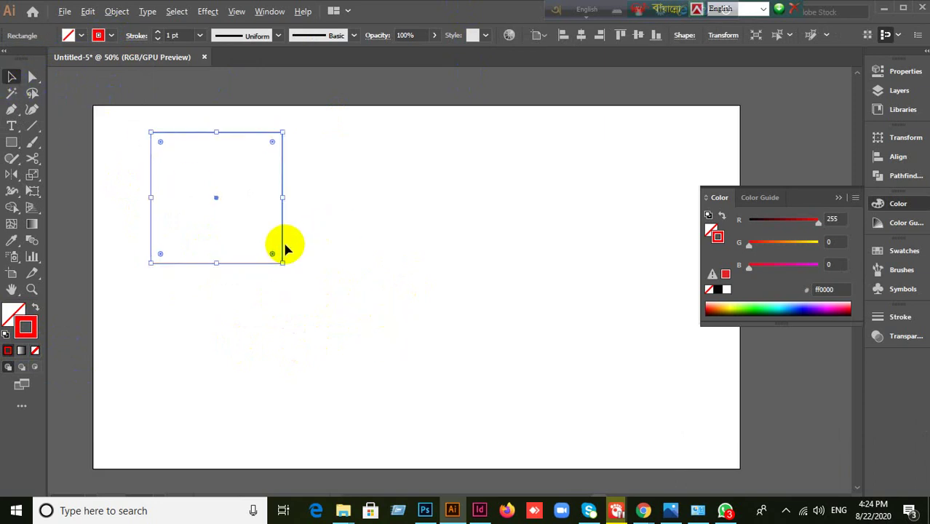
- Alt-drag a copy to the lower right, scale it to about 151 px, and select both squares
drag(283, 250, 566, 401)
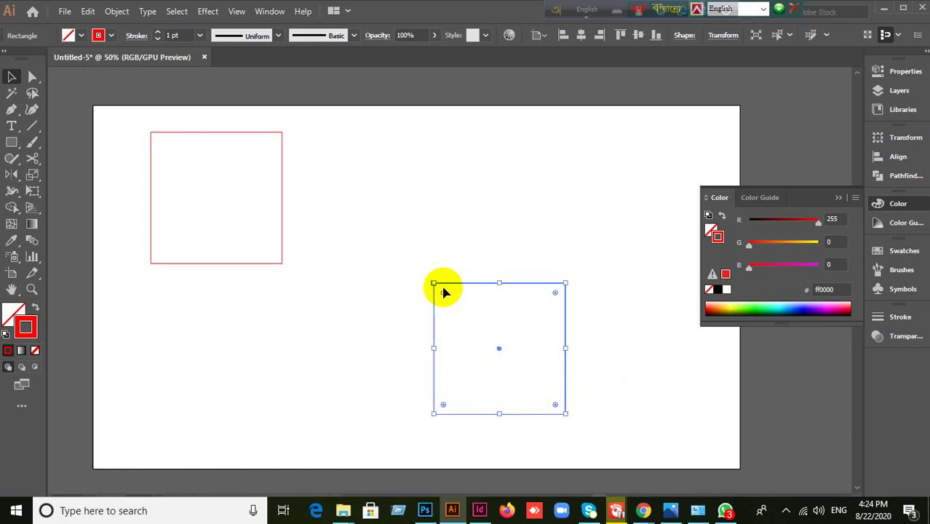
drag(433, 283, 490, 338)
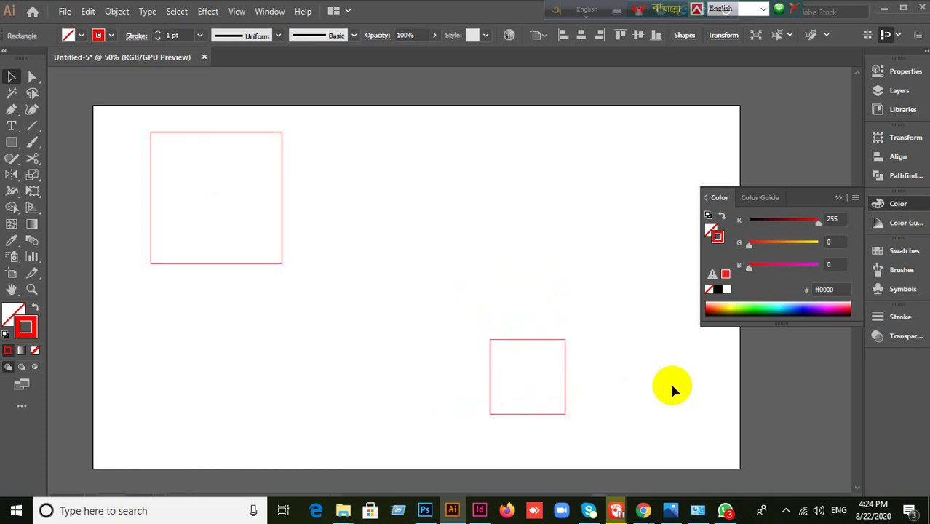
click(407, 357)
drag(97, 141, 530, 370)
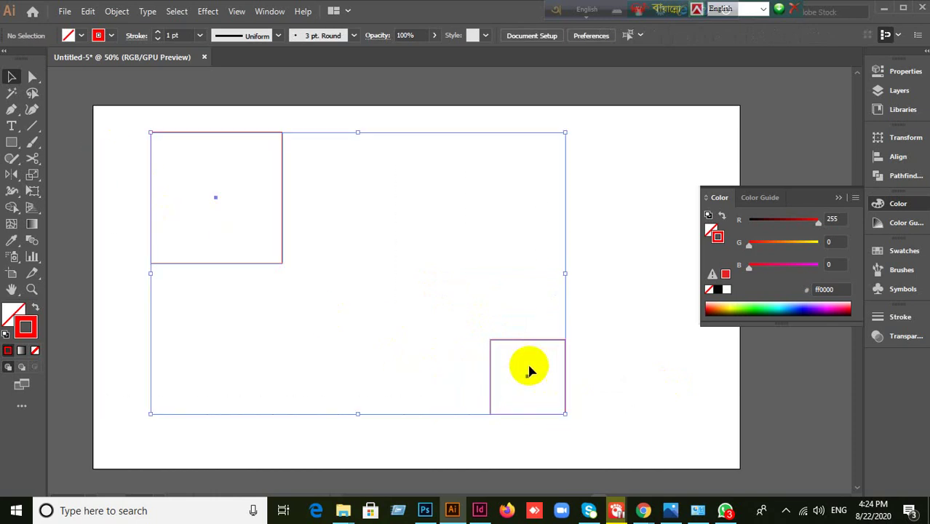
click(116, 13)
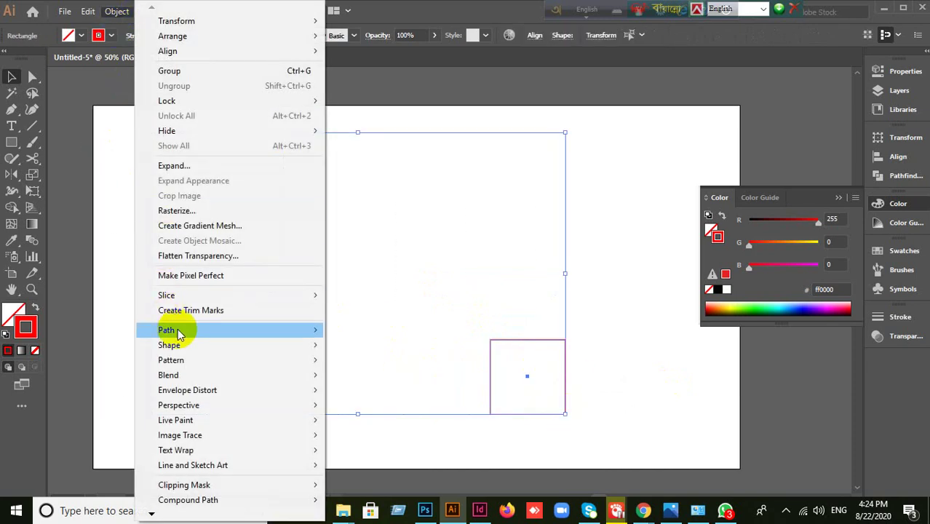
mouse_move(201, 375)
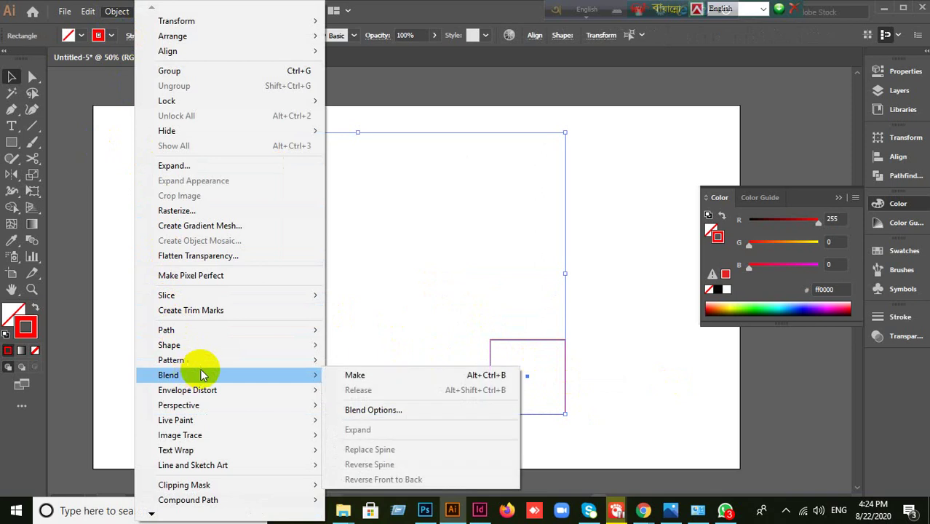
click(355, 375)
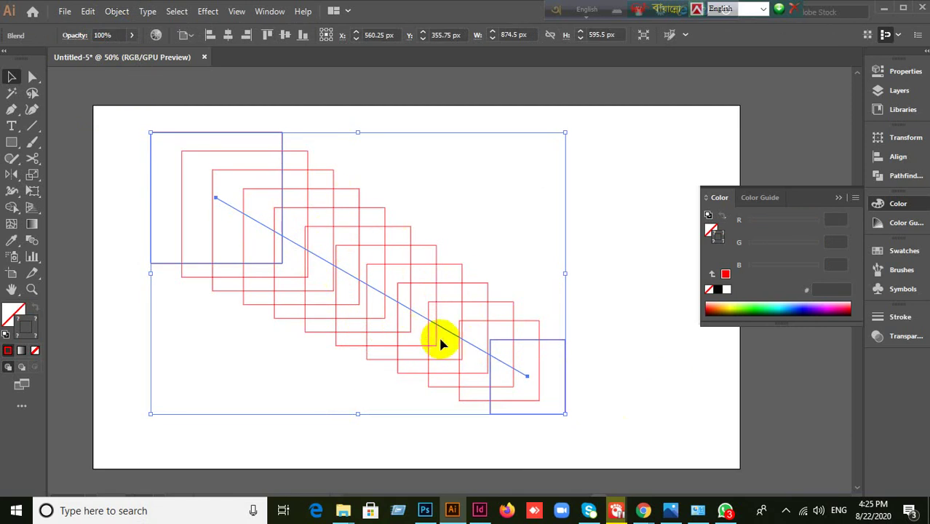
key(ctrl+z)
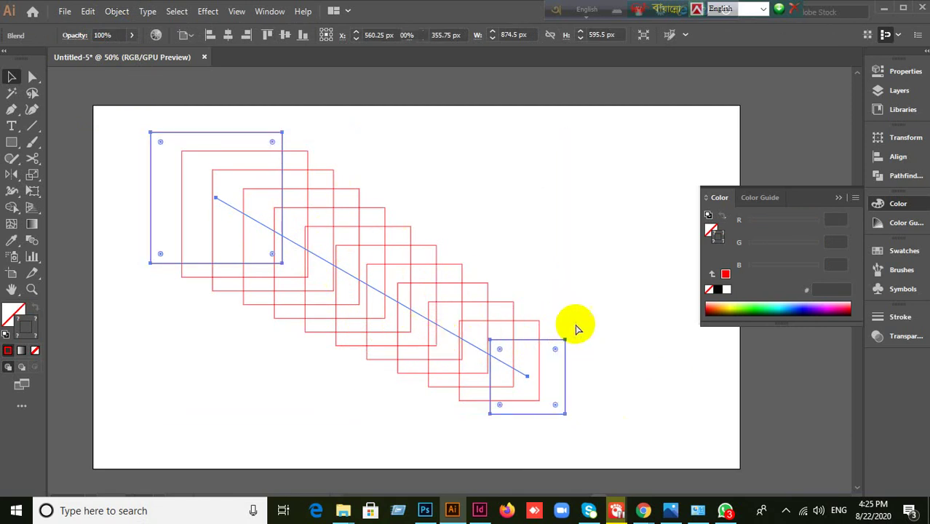
drag(491, 300, 484, 370)
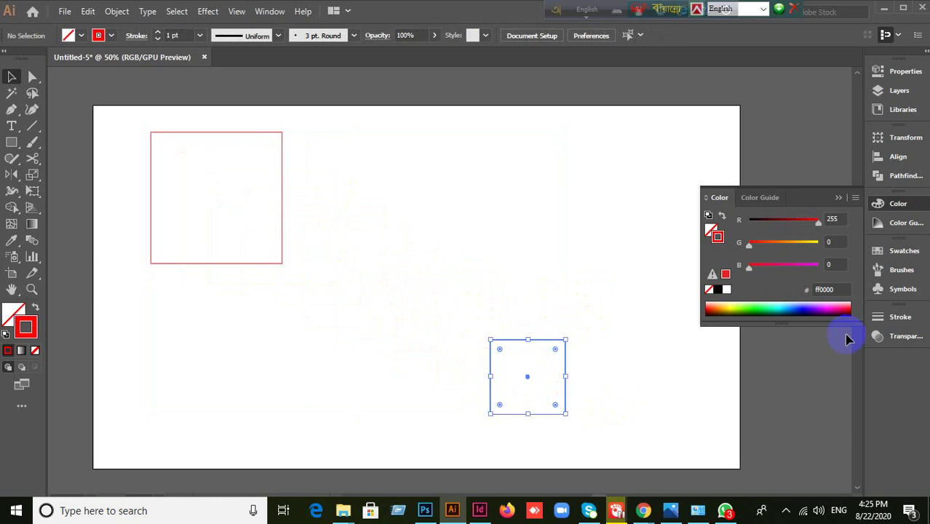
- Give the small square a blue stroke from the Swatches panel
click(882, 252)
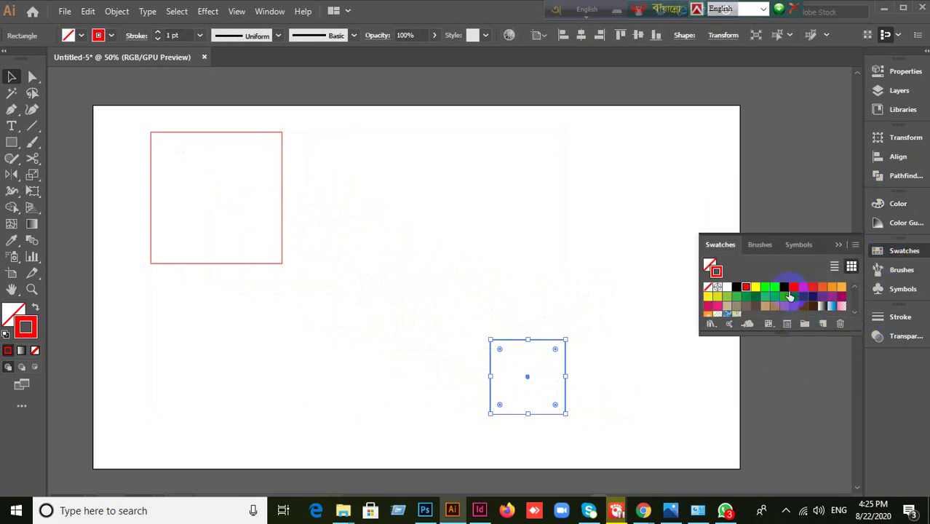
click(783, 289)
click(597, 268)
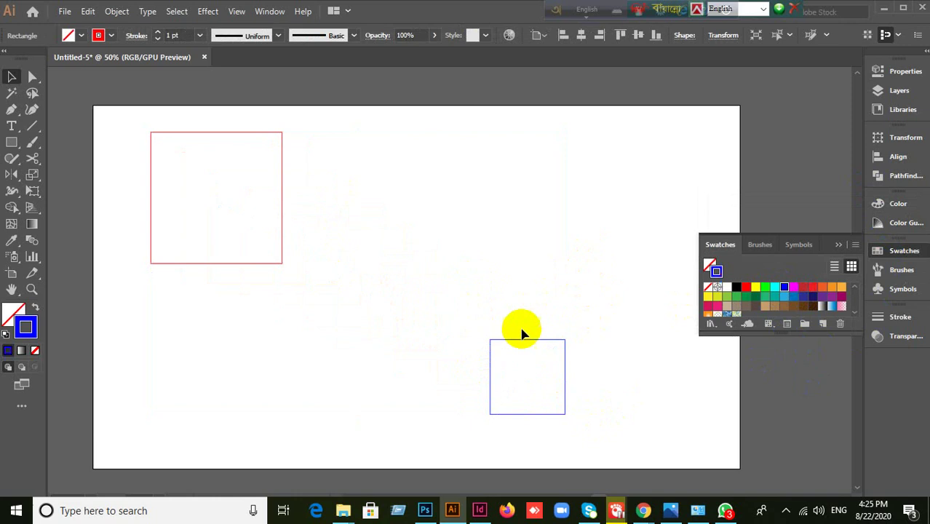
- Select both squares and blend them with Object > Blend > Make
drag(100, 175, 597, 441)
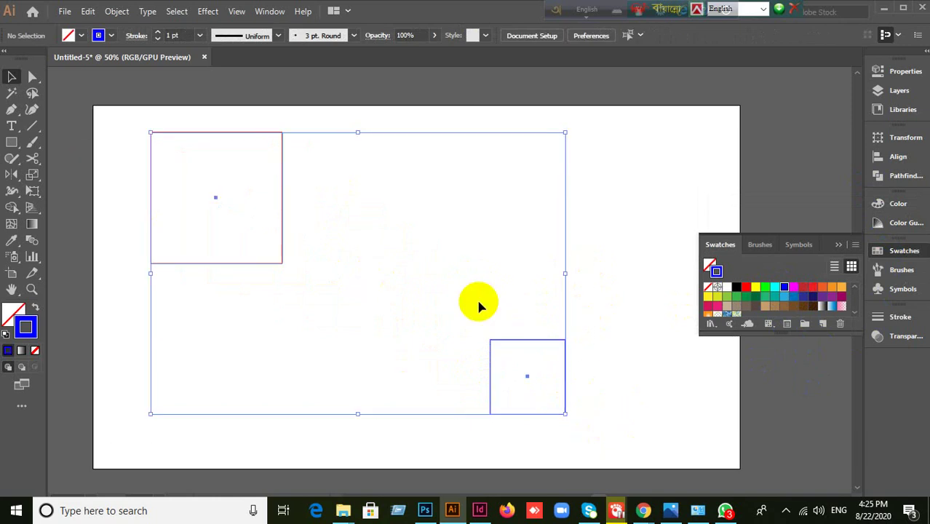
click(118, 12)
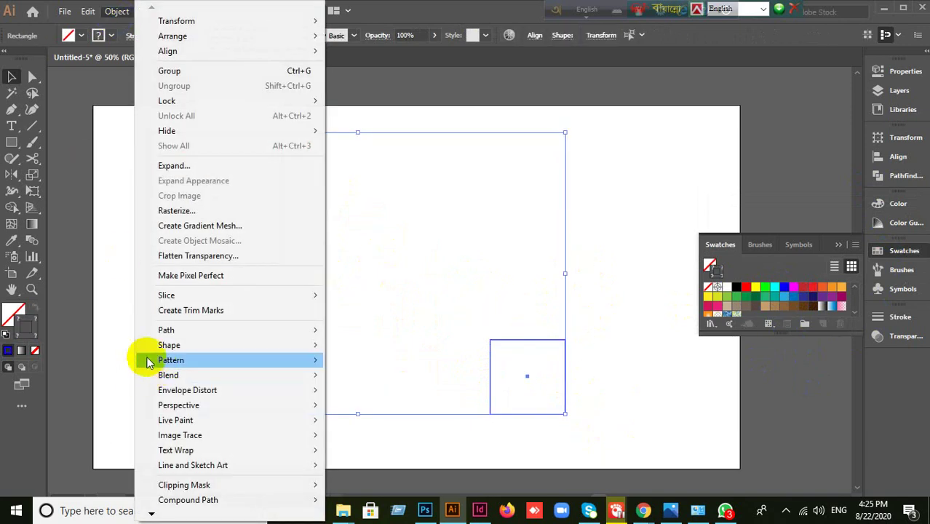
mouse_move(161, 374)
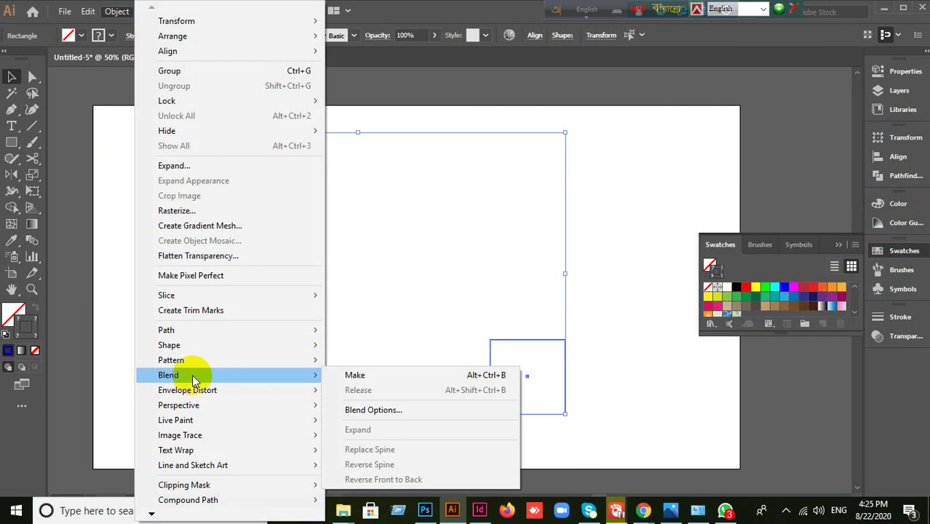
click(347, 382)
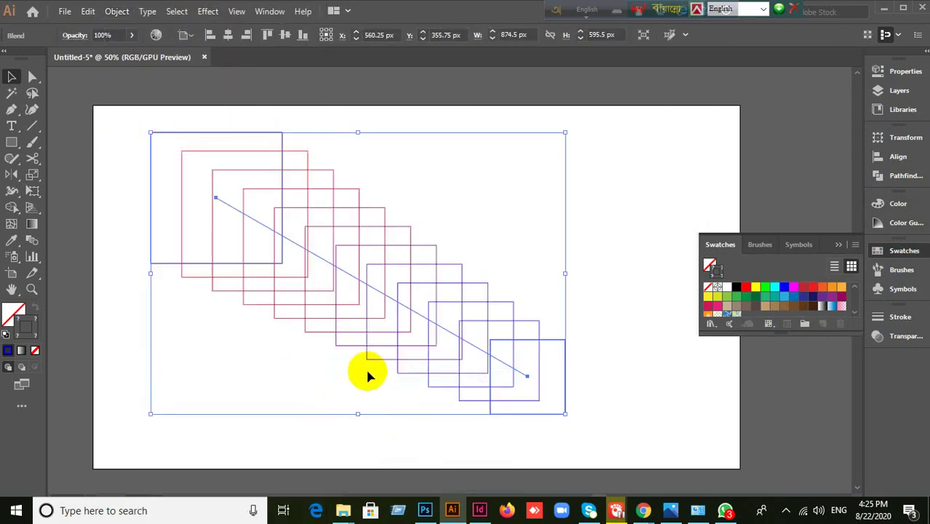
click(120, 15)
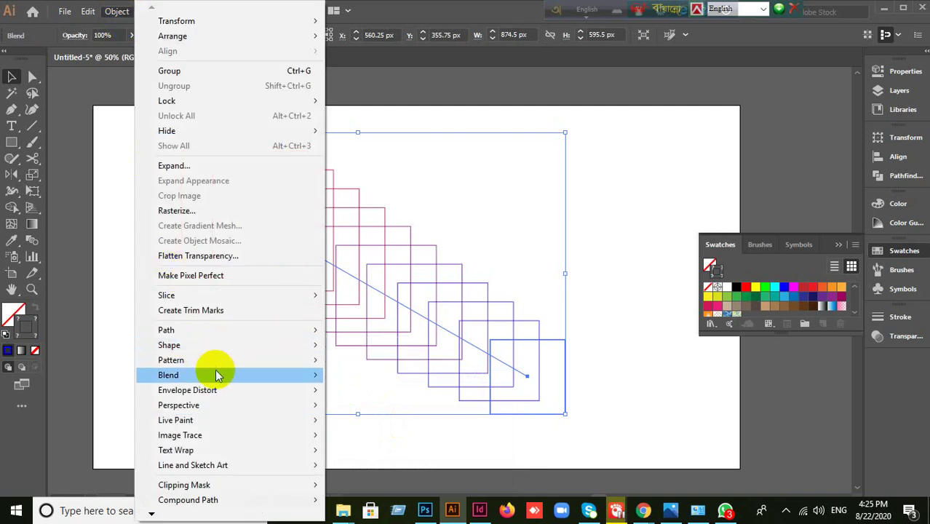
- Preview blend step counts from 21 up to 132 and back down, then cancel to keep 10 steps
mouse_move(218, 375)
click(375, 411)
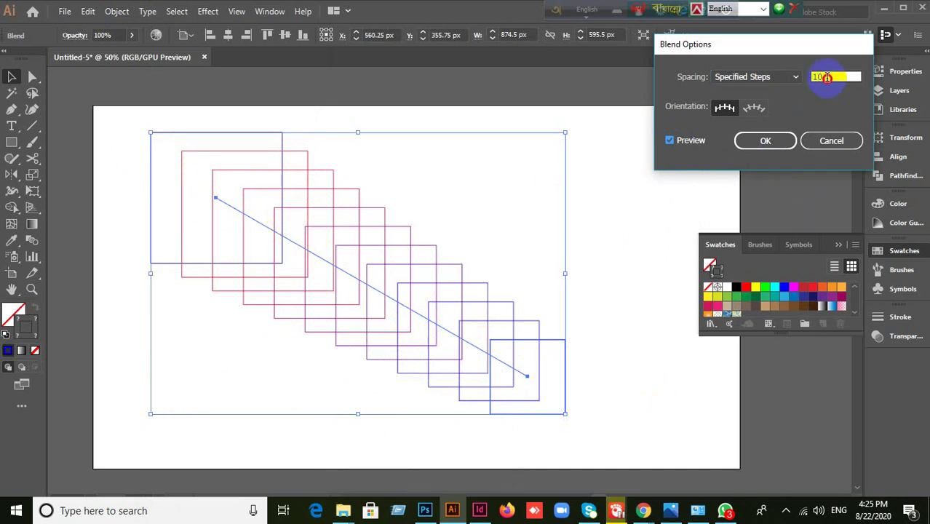
key(Up)
key(Up)
key(Up)
key(Up)
key(Up)
key(Up)
key(Up)
key(Up)
key(Up)
key(Up)
key(Up)
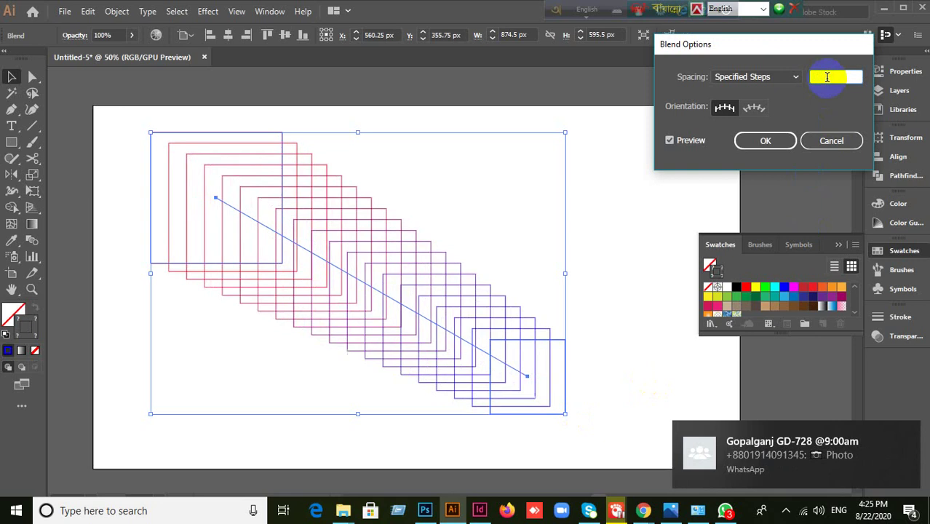
key(Up)
key(Up)
key(Up)
key(Up)
key(Up)
key(Up)
key(Up)
key(Up)
key(Up)
key(Up)
key(Up)
key(Up)
key(Up)
key(Up)
key(Up)
key(Up)
key(Up)
key(Up)
key(Up)
key(Up)
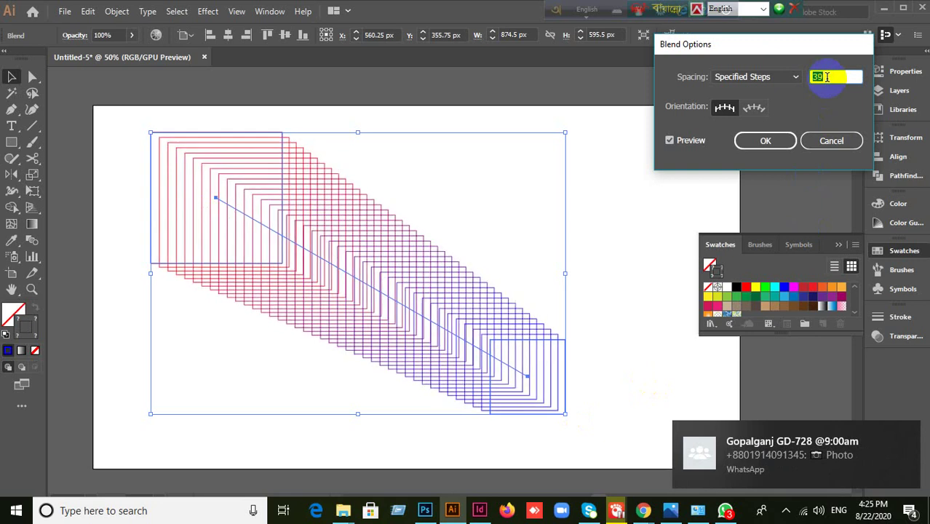
key(Up)
key(Up)
key(Up)
key(Up)
key(Up)
key(Up)
key(Up)
key(Up)
key(Up)
key(Up)
key(Up)
key(Up)
key(Up)
key(Up)
key(Up)
key(Up)
key(Up)
key(Up)
key(Up)
key(Up)
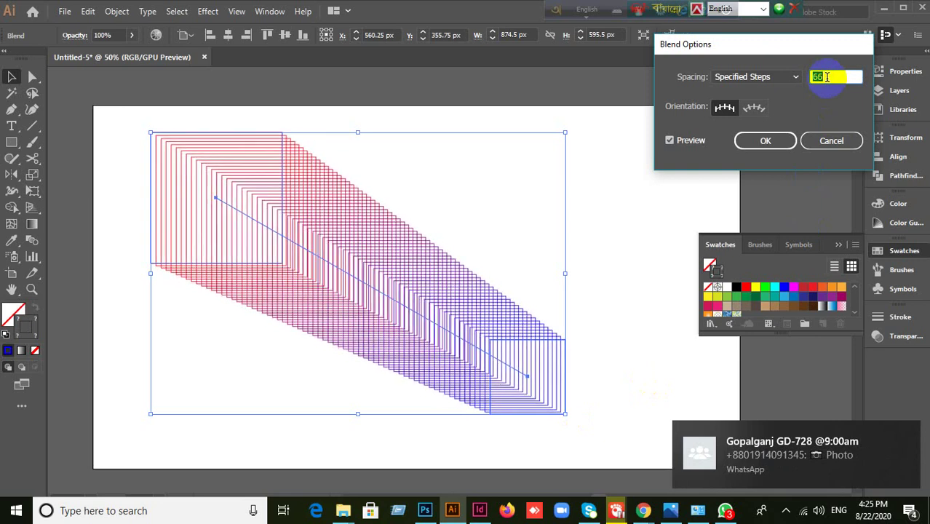
key(Up)
key(Up)
key(Up)
key(Up)
key(Up)
key(Up)
key(Up)
key(Up)
key(Up)
key(Up)
key(Up)
key(Up)
key(Up)
key(Up)
key(Up)
key(Up)
key(Up)
key(Up)
key(Up)
key(Up)
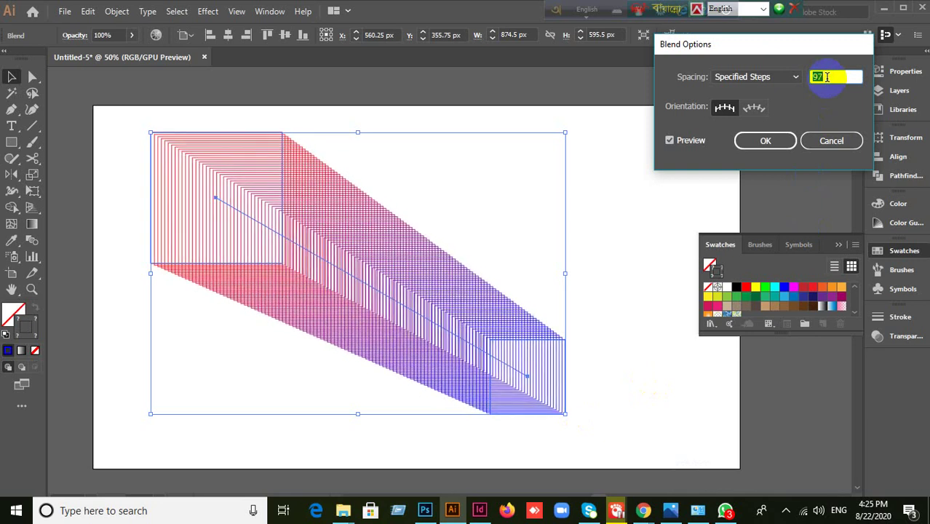
key(Up)
key(Up)
key(Up)
key(Up)
key(Up)
key(Up)
key(Up)
key(Up)
key(Up)
key(Up)
key(Up)
key(Up)
key(Up)
key(Up)
key(Up)
key(Up)
key(Up)
key(Up)
key(Up)
key(Up)
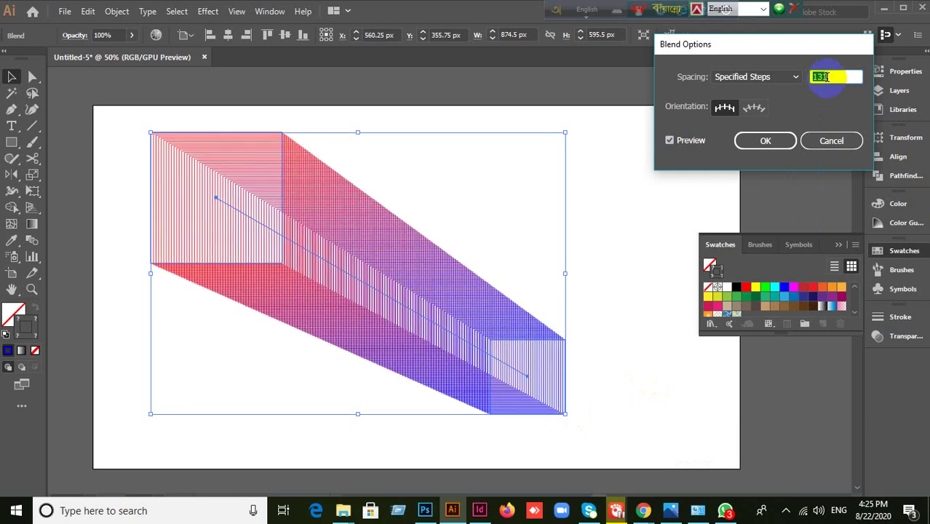
key(Down)
key(Down)
key(Down)
key(Down)
key(Down)
key(Down)
key(Down)
key(Down)
key(Down)
key(Down)
key(Down)
key(Down)
key(Down)
key(Down)
key(Down)
key(Down)
key(Down)
key(Down)
key(Down)
key(Down)
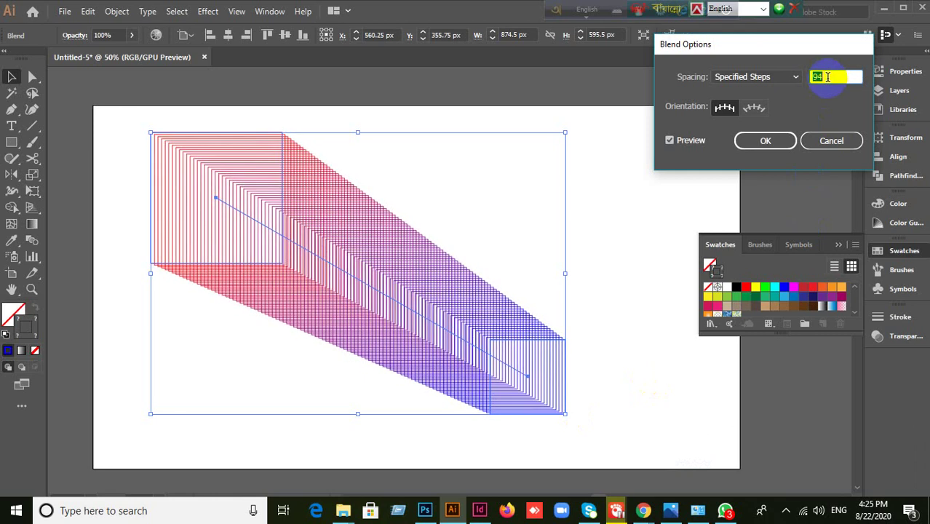
key(Down)
key(Down)
key(Down)
key(Down)
key(Down)
key(Down)
key(Down)
key(Down)
key(Down)
key(Down)
key(Down)
key(Down)
key(Down)
key(Down)
key(Down)
key(Down)
key(Down)
key(Down)
key(Down)
key(Down)
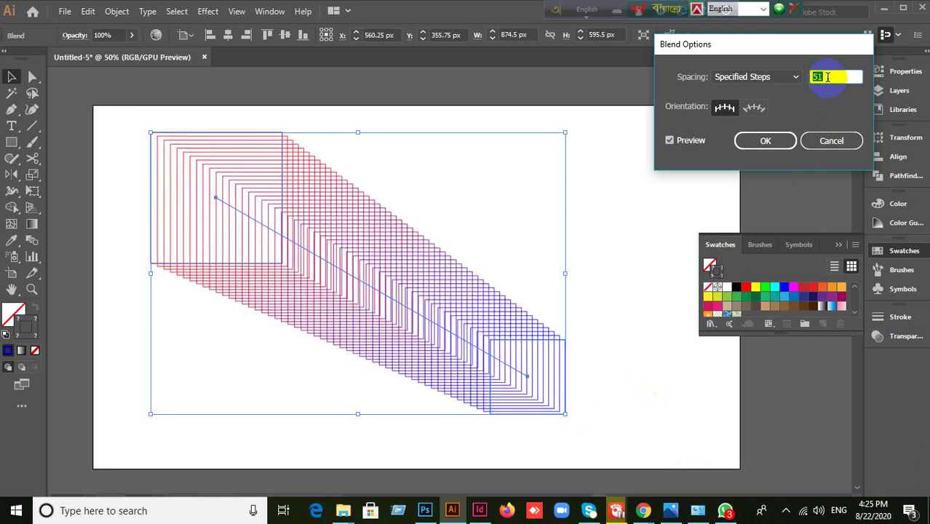
key(Down)
key(Down)
key(Down)
key(Down)
key(Down)
key(Down)
key(Down)
key(Down)
key(Down)
key(Down)
key(Down)
key(Down)
key(Down)
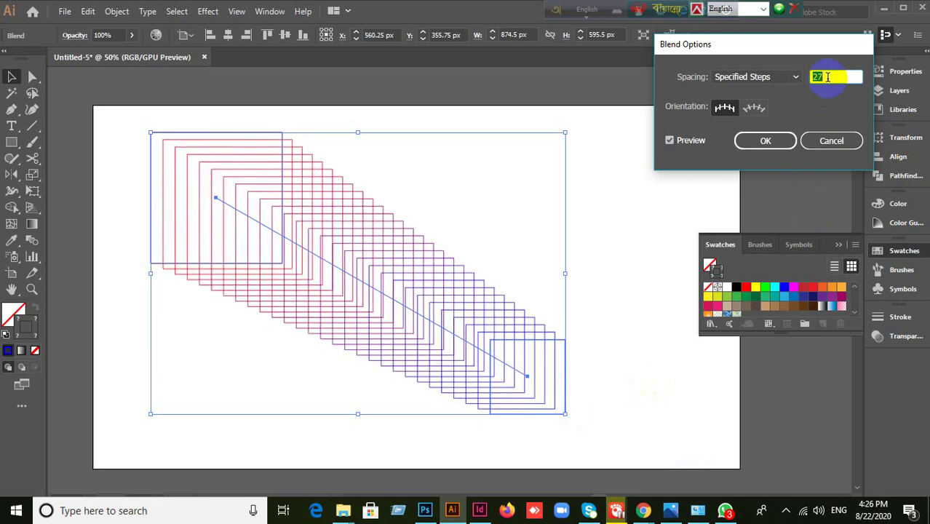
key(Up)
key(Up)
key(Up)
key(Up)
key(Up)
key(Up)
key(Up)
key(Up)
key(Up)
key(Up)
key(Up)
key(Up)
key(Up)
key(Up)
key(Up)
key(Up)
key(Up)
key(Up)
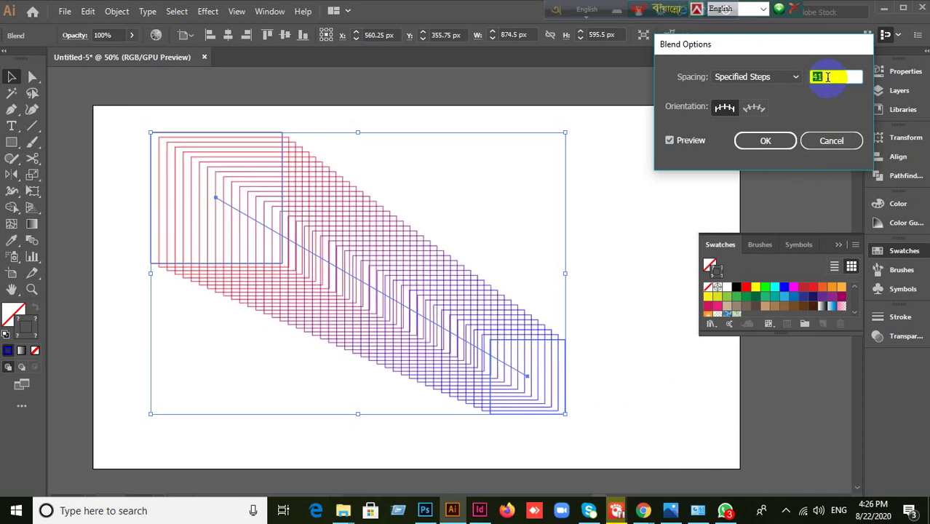
click(823, 146)
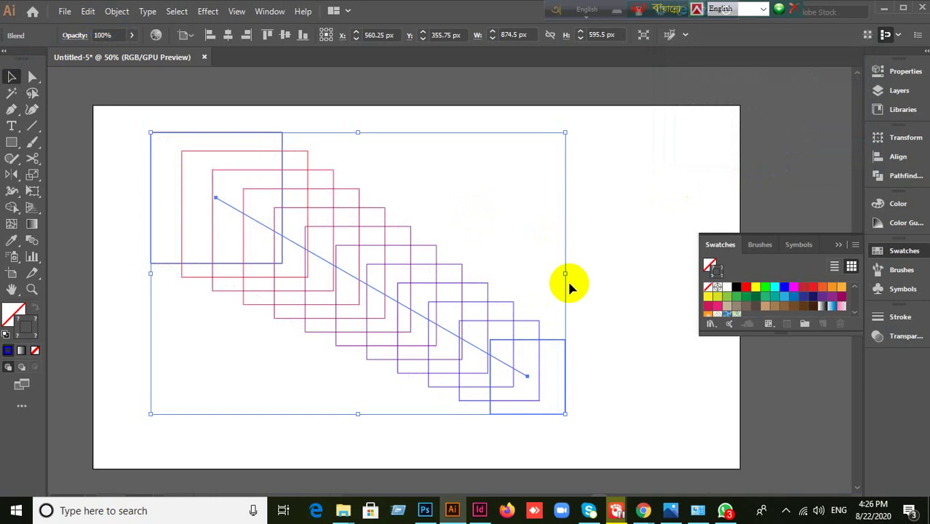
click(567, 280)
key(ctrl+z)
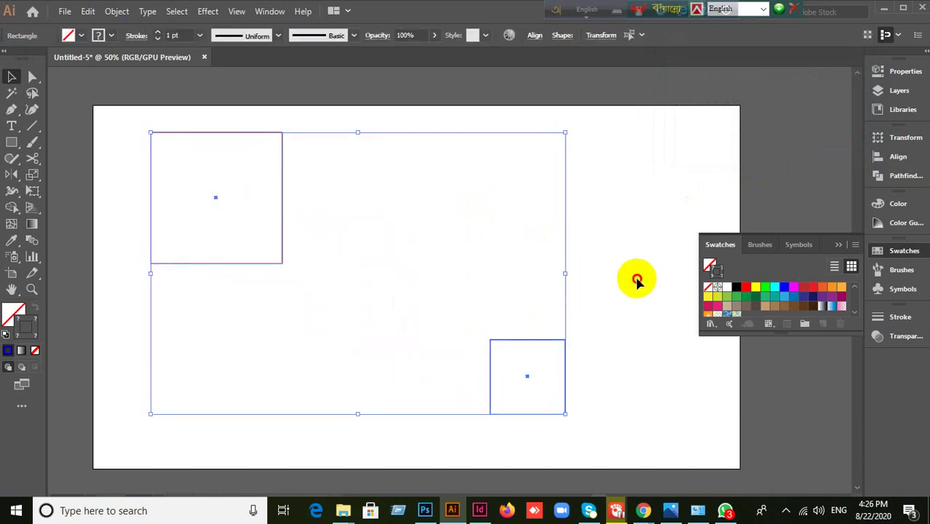
click(638, 281)
drag(108, 213, 547, 431)
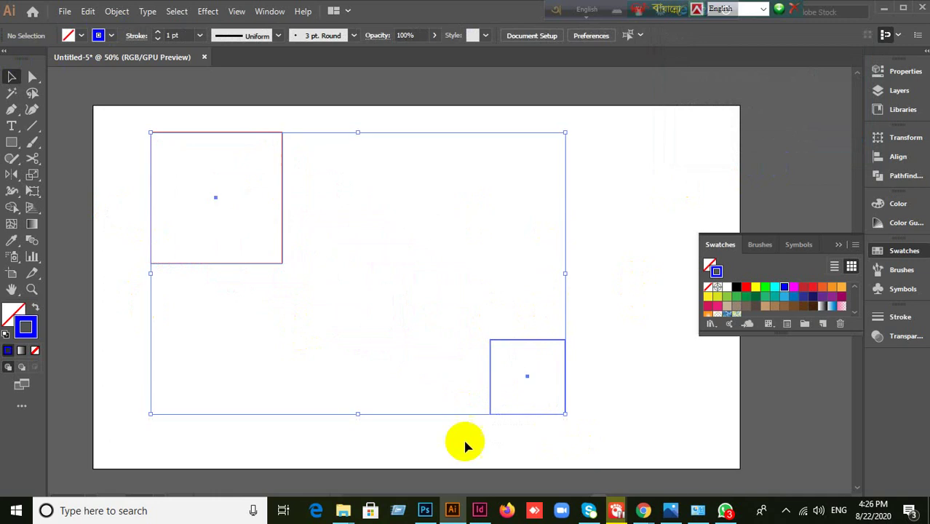
click(117, 12)
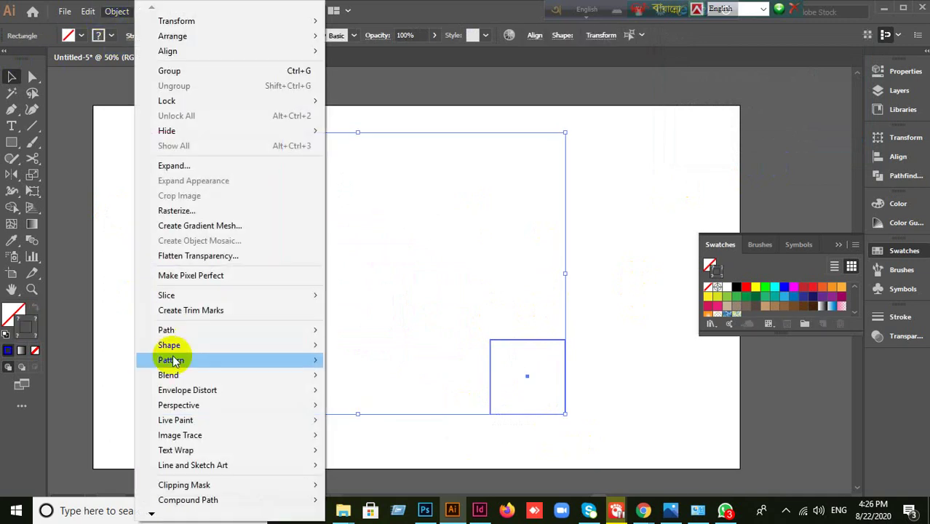
mouse_move(182, 375)
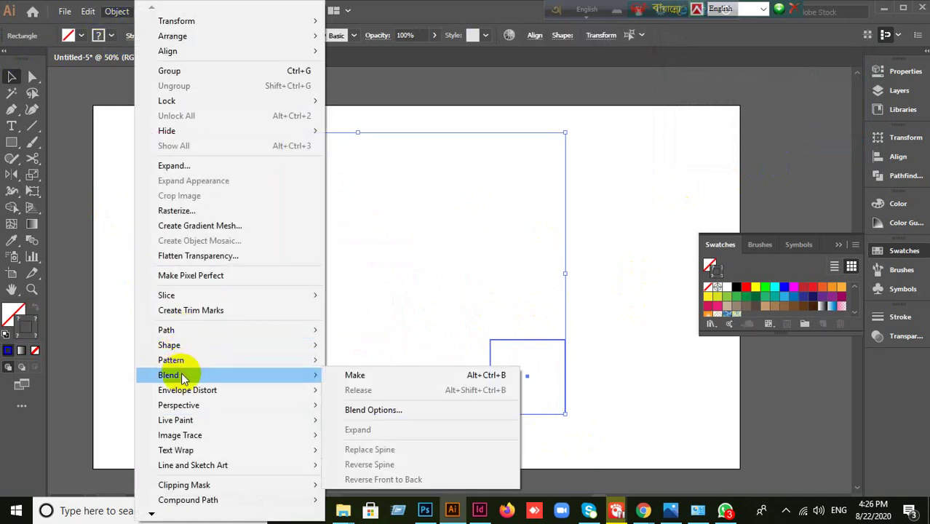
click(375, 378)
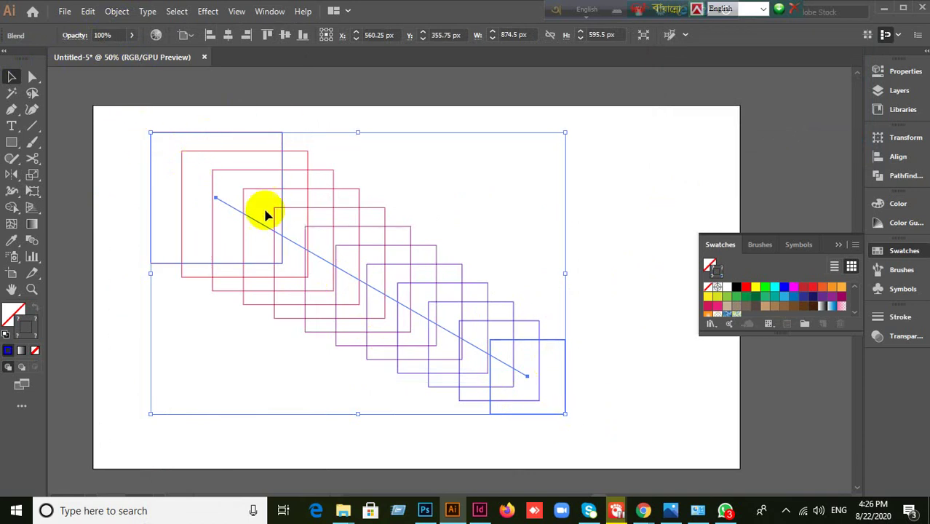
- In Blend Options, preview Specified Steps counts from 34 up to 133, settling on 83
click(115, 12)
mouse_move(154, 373)
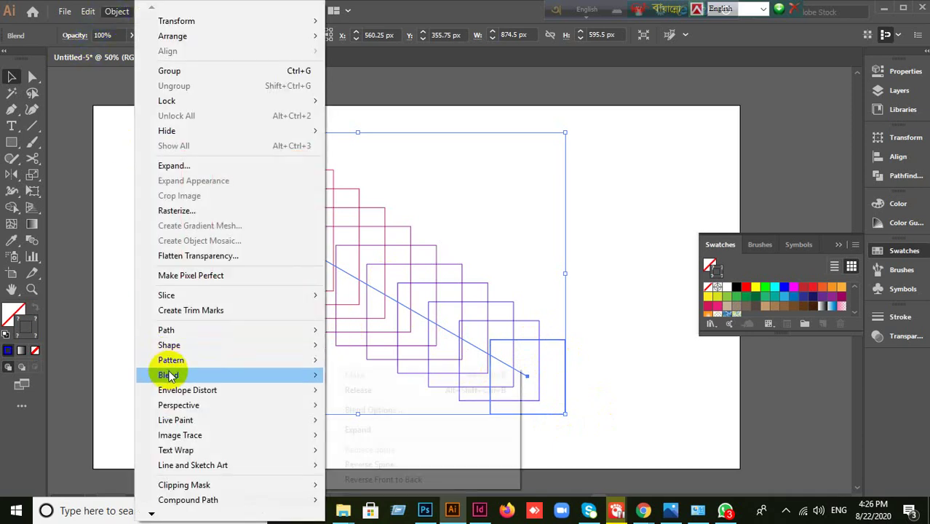
click(364, 411)
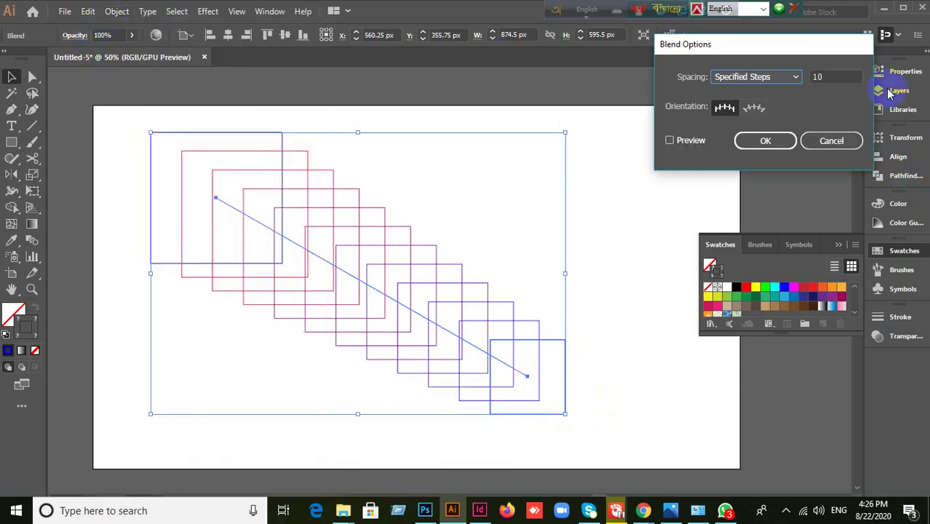
click(773, 79)
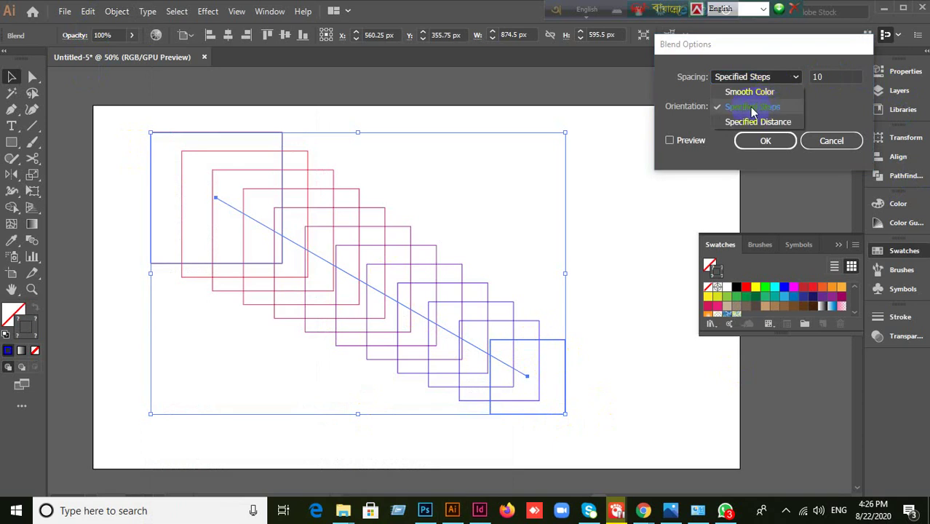
click(762, 107)
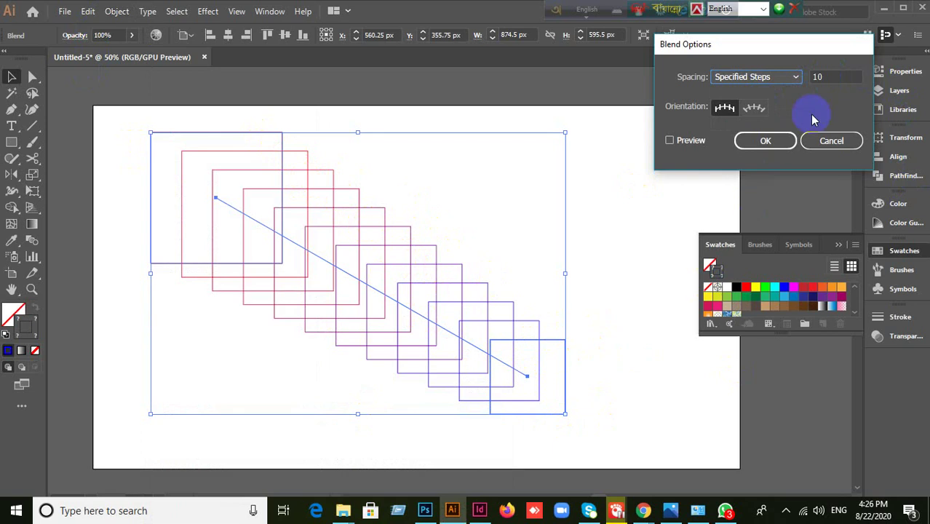
click(838, 72)
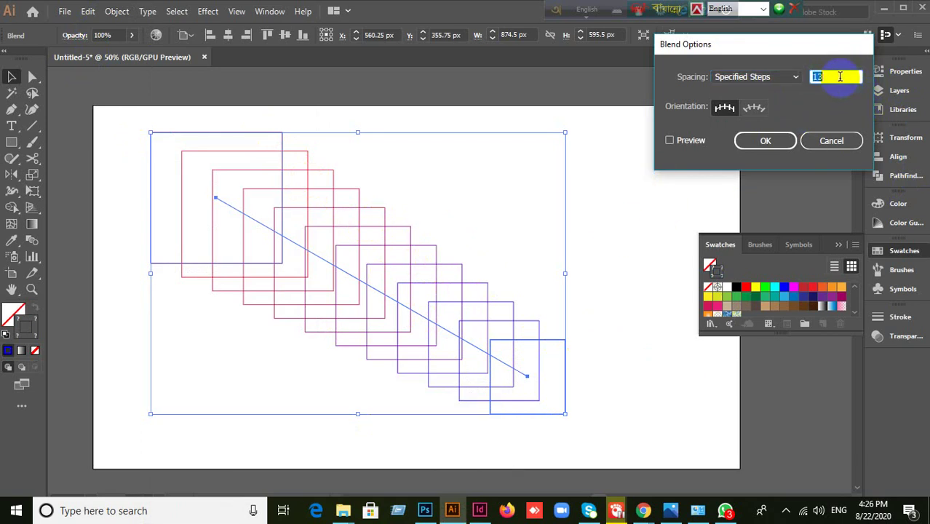
key(Up)
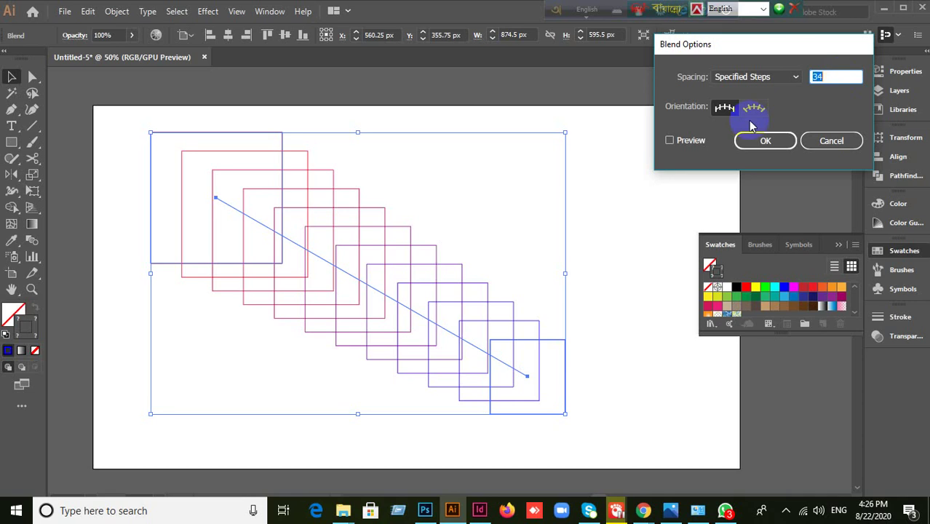
click(682, 142)
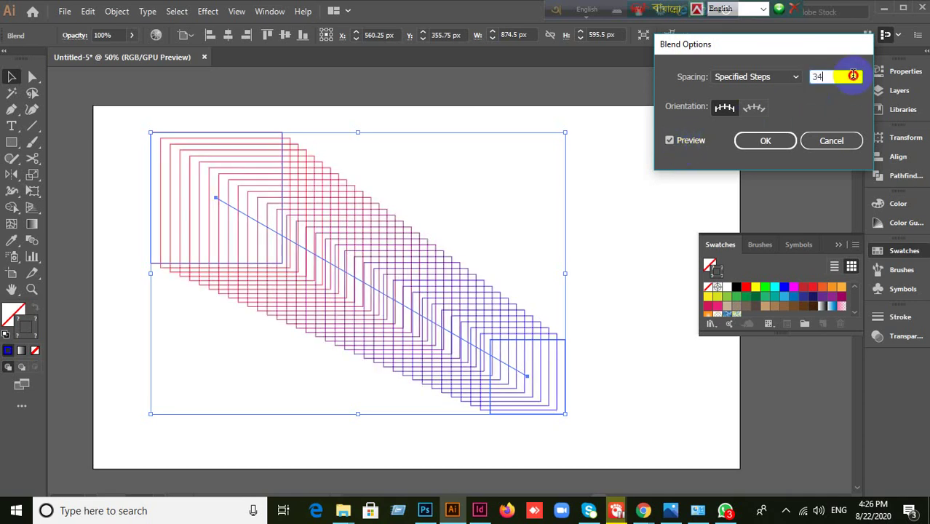
key(Up)
key(Up)
key(Up)
key(Up)
key(Up)
key(Up)
key(Up)
key(Up)
key(Up)
key(Up)
key(Up)
key(Up)
key(Up)
key(Up)
key(Up)
key(Up)
key(Up)
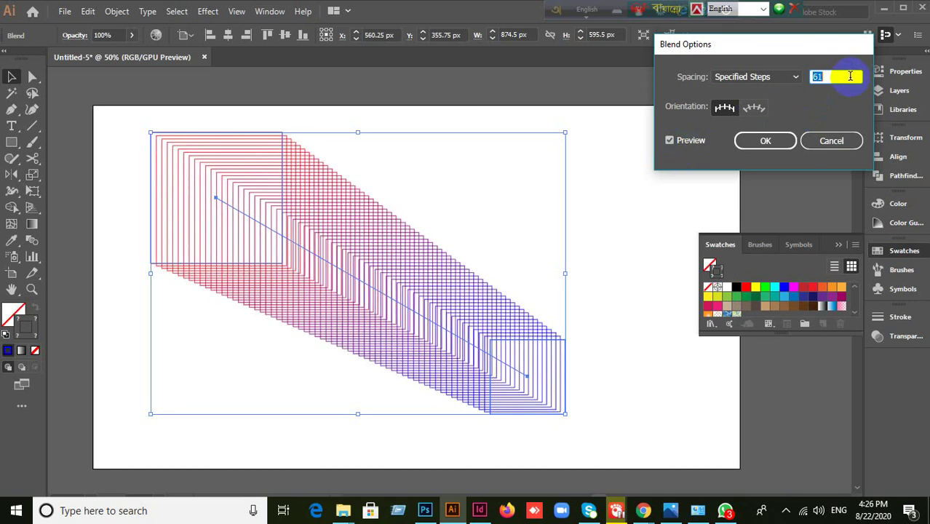
key(Up)
key(Up)
key(Up)
key(Up)
key(Up)
key(Up)
key(Up)
key(Up)
key(Up)
key(Up)
key(Up)
key(Up)
key(Up)
key(Up)
key(Up)
key(Up)
key(Up)
key(Up)
key(Up)
key(Up)
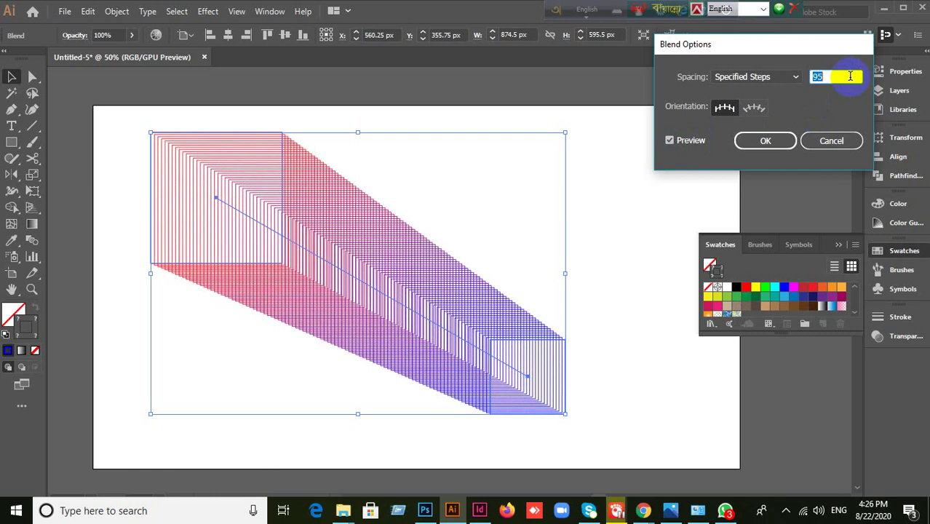
key(Up)
key(Up)
key(Up)
key(Up)
key(Up)
key(Up)
key(Up)
key(Up)
key(Up)
key(Up)
key(Up)
key(Up)
key(Up)
key(Up)
key(Up)
key(Up)
key(Up)
key(Up)
key(Up)
key(Up)
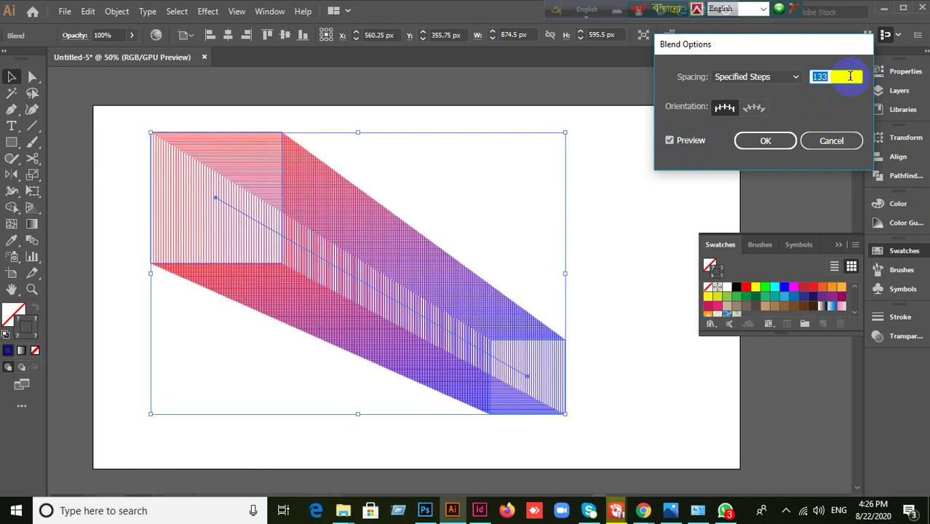
key(Down)
key(Down)
key(Down)
key(Down)
key(Down)
key(Down)
key(Down)
key(Down)
key(Down)
key(Down)
key(Down)
key(Down)
key(Down)
key(Down)
key(Down)
key(Down)
key(Down)
key(Down)
key(Down)
key(Down)
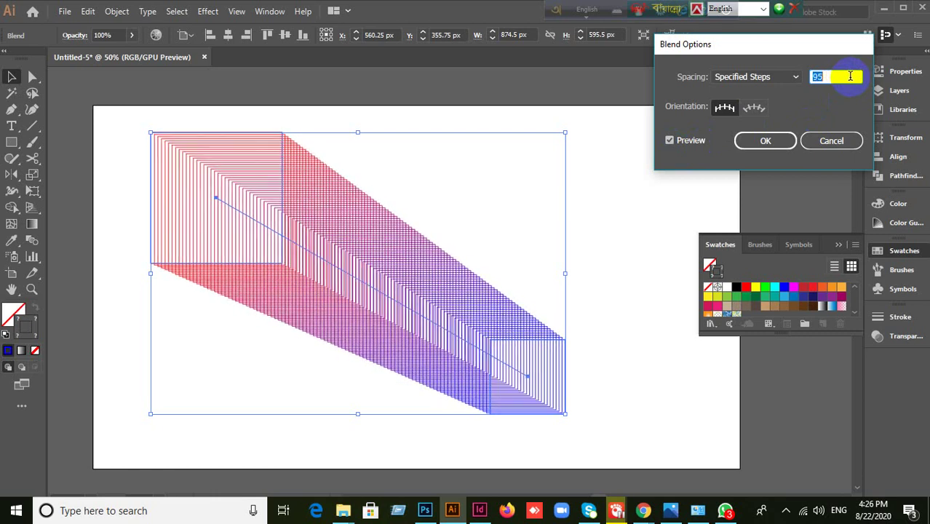
key(Down)
key(Down)
key(Down)
key(Down)
key(Down)
key(Down)
key(Down)
key(Down)
key(Down)
key(Down)
key(Down)
key(Down)
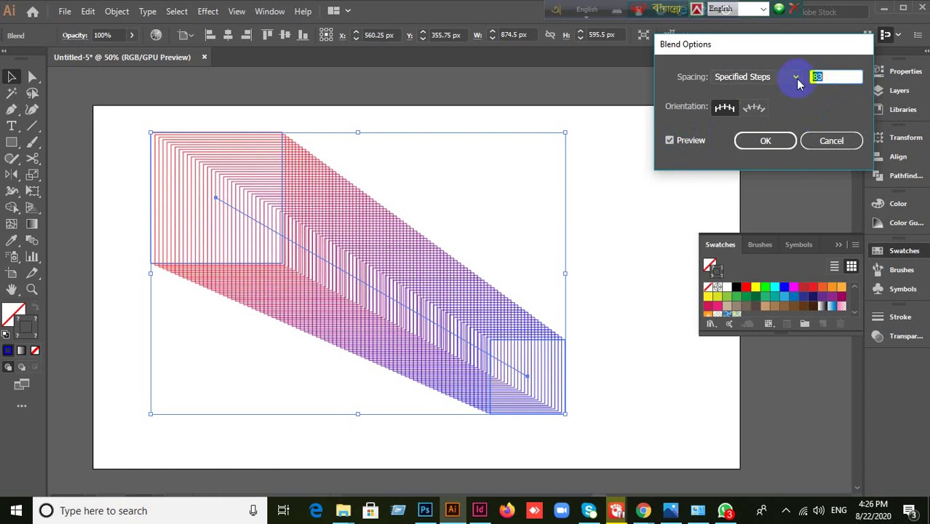
- Try Smooth Color, then Specified Steps at 43, and finally apply Smooth Color spacing
click(797, 78)
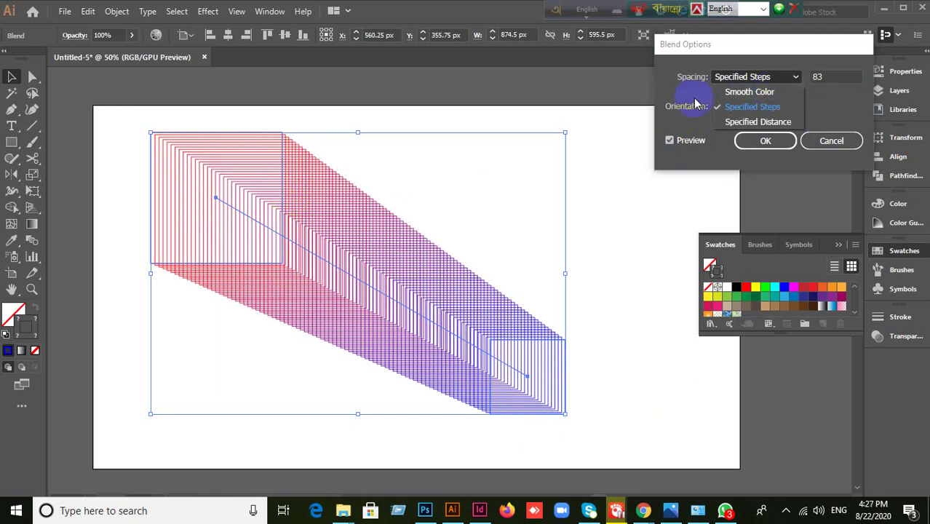
click(751, 94)
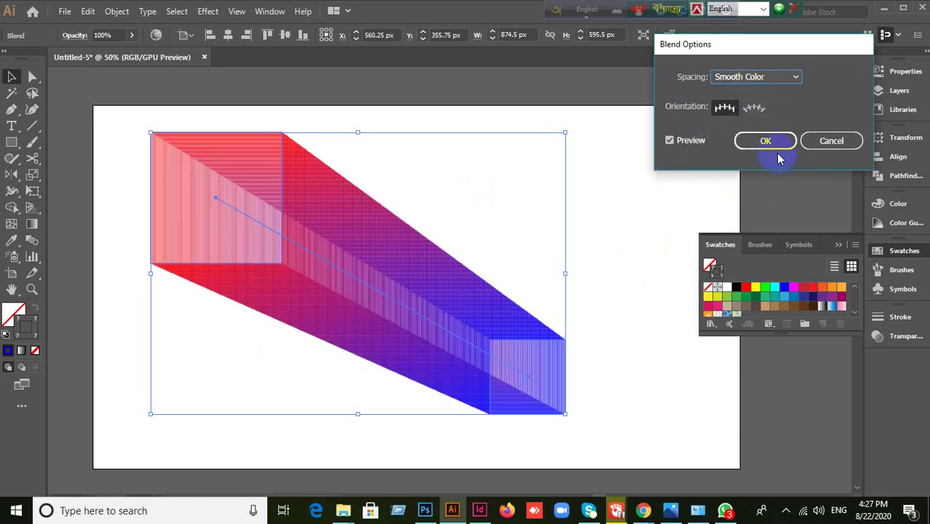
click(768, 80)
click(754, 106)
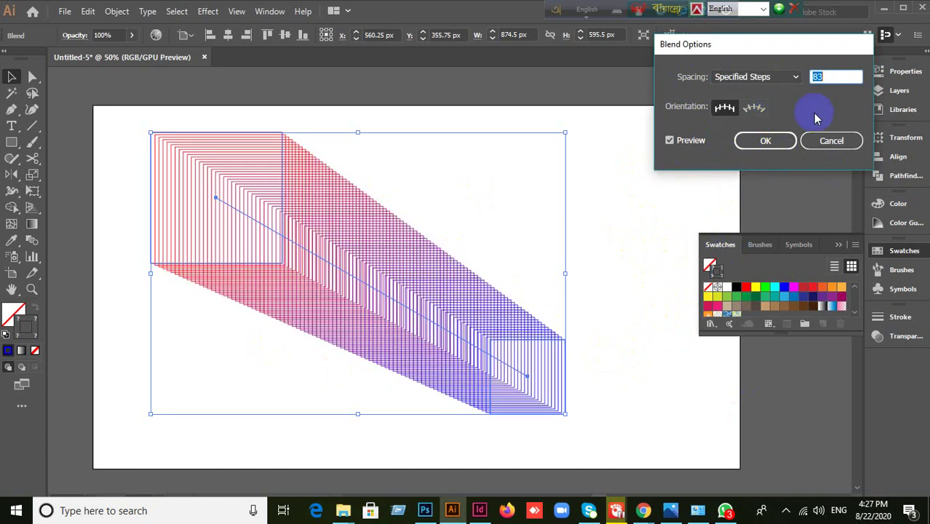
double_click(835, 77)
key(Down)
key(Down)
key(Down)
key(Down)
key(Down)
key(Down)
key(Down)
key(Down)
key(Down)
key(Down)
key(Down)
key(Down)
key(Down)
key(Down)
key(Down)
key(Down)
key(Down)
key(Down)
key(Down)
key(Down)
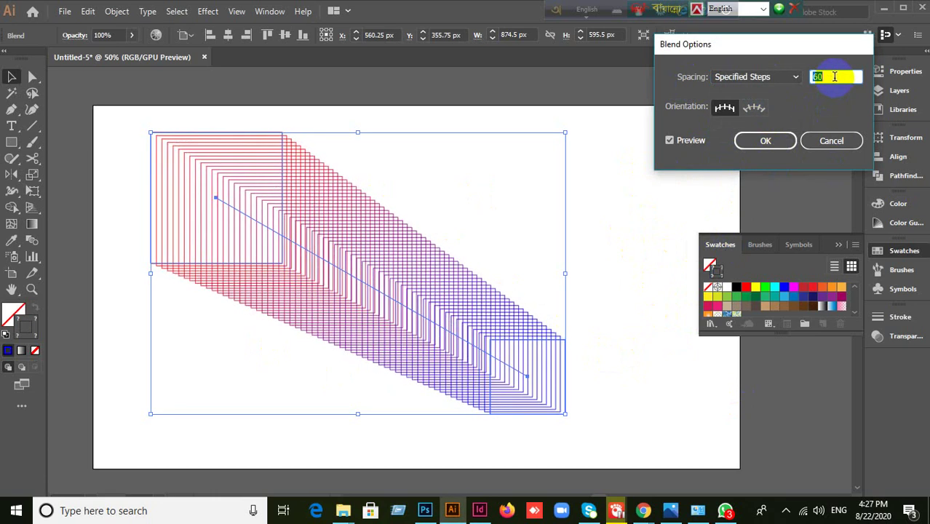
click(795, 80)
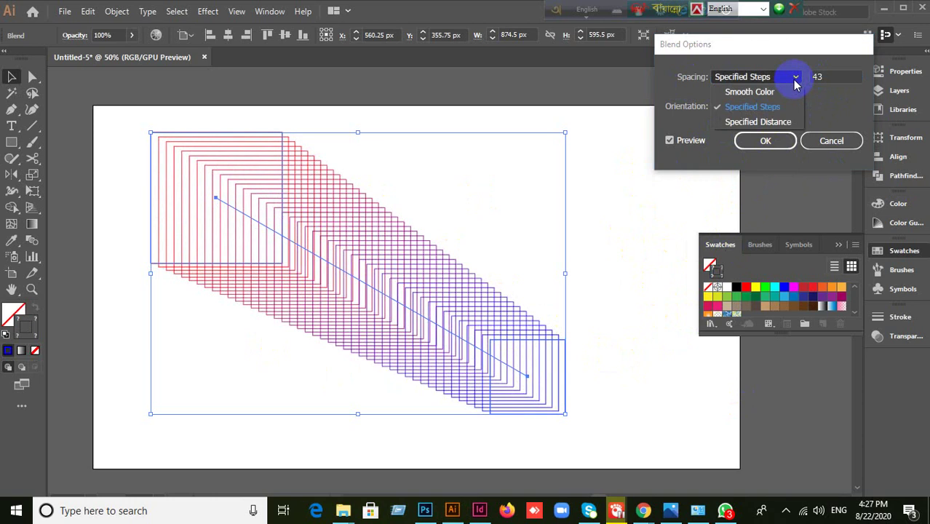
click(739, 92)
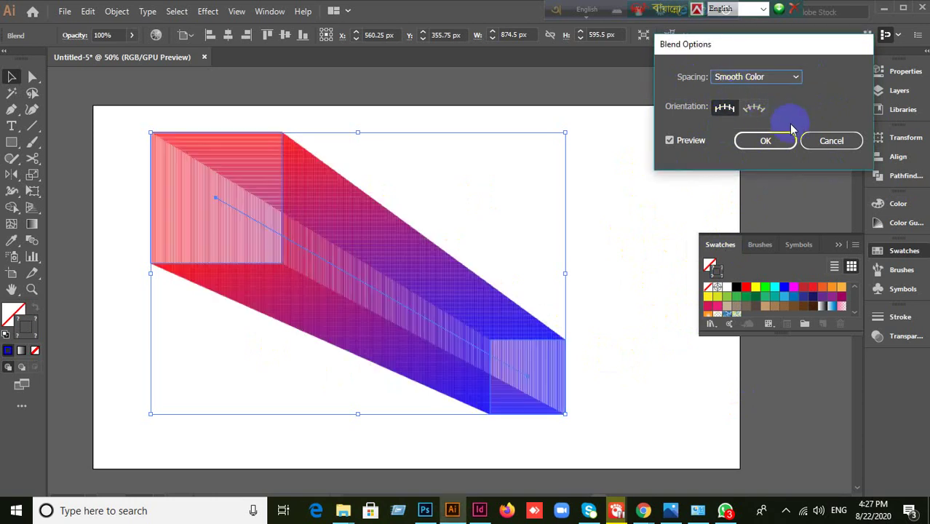
click(766, 141)
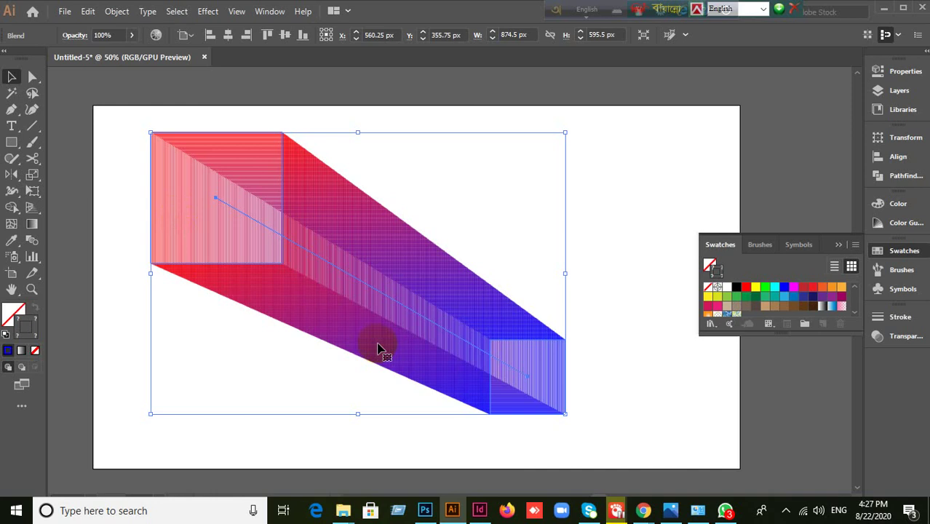
- Move the gradient blend aside and draw a blue, outline-free square near the top-left
drag(378, 349, 661, 242)
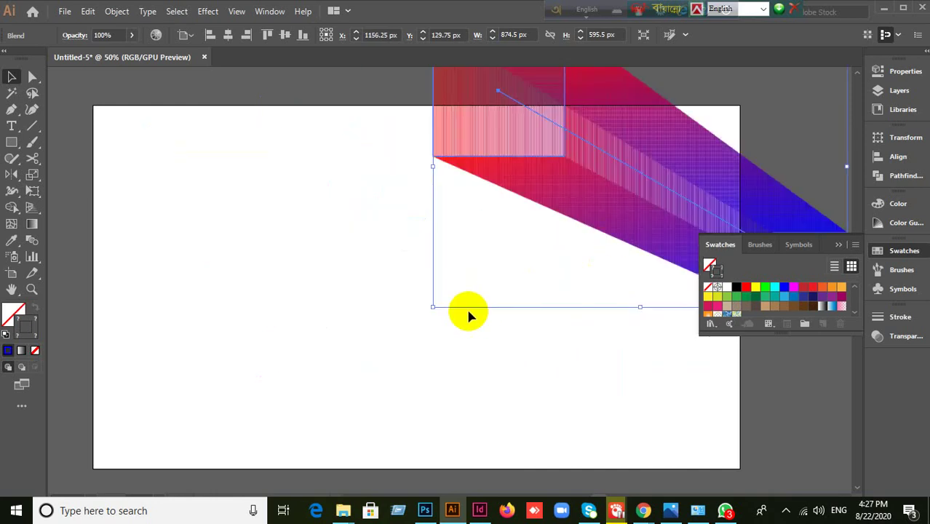
click(286, 293)
drag(11, 143, 49, 145)
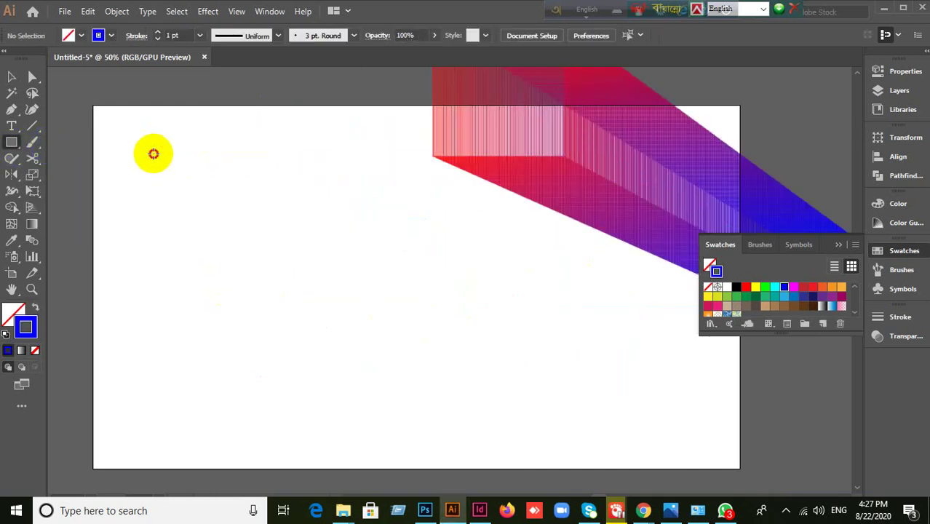
mouse_move(154, 154)
mouse_down()
mouse_move(259, 241)
mouse_move(244, 261)
mouse_up()
click(16, 311)
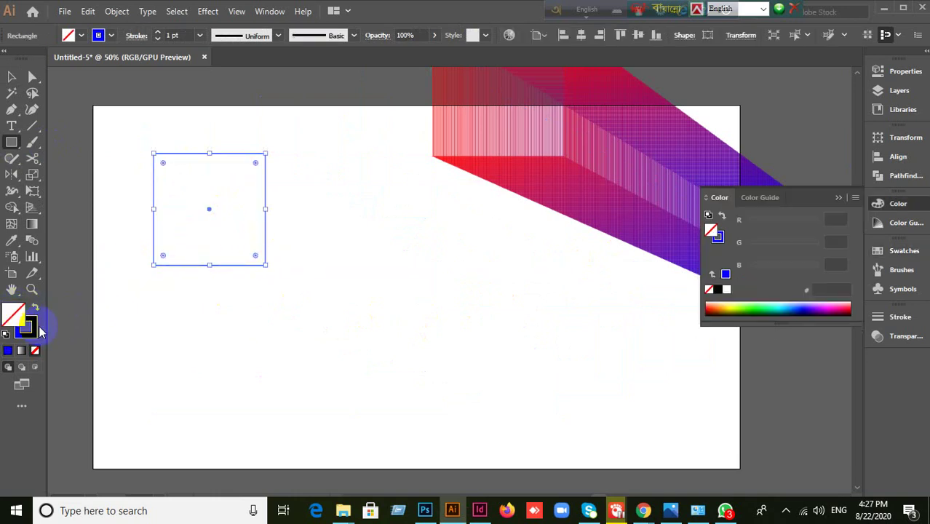
click(34, 329)
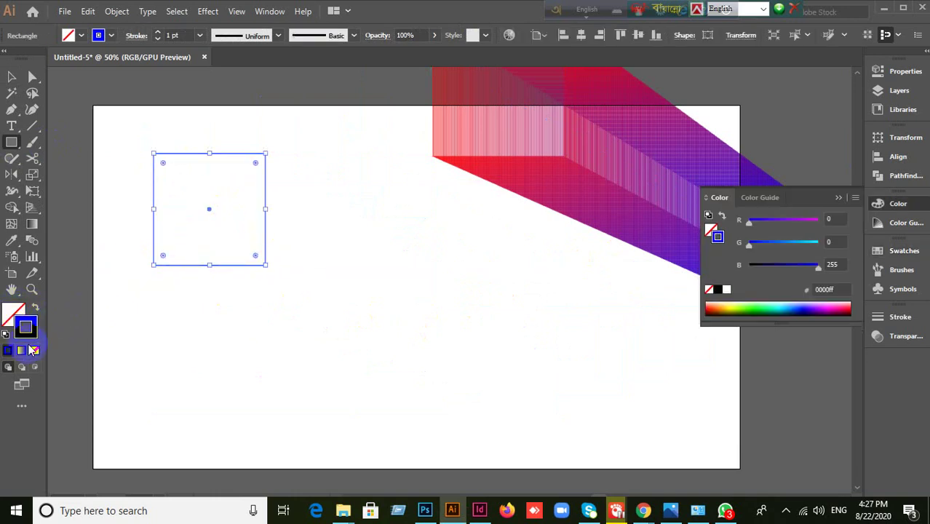
click(35, 351)
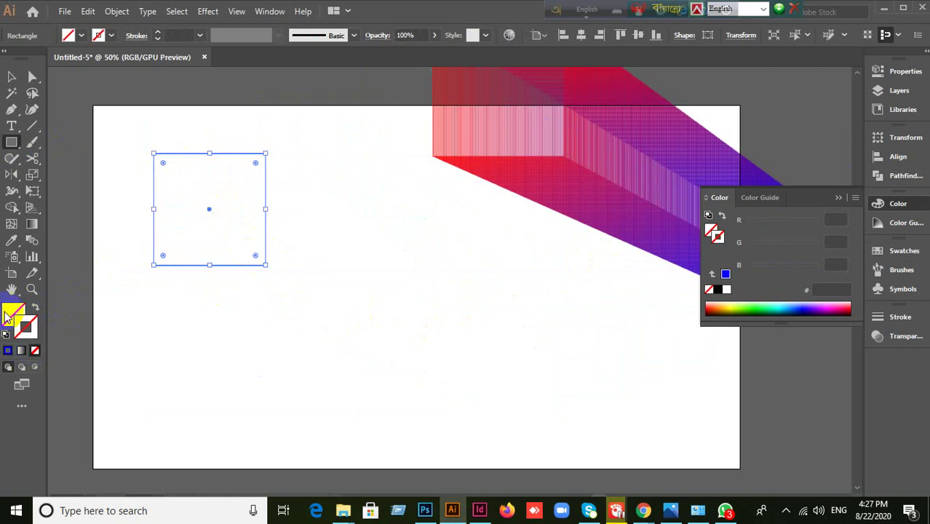
click(9, 353)
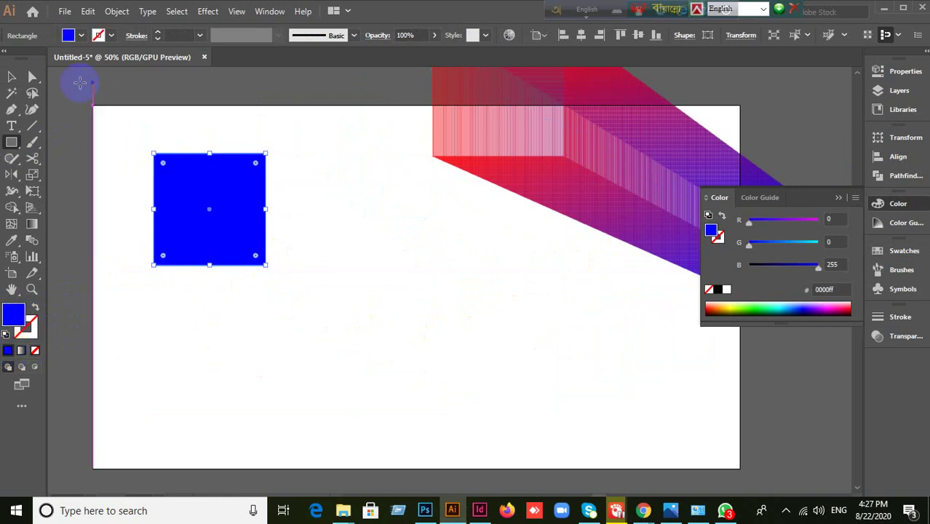
- Make a smaller red copy of the square lower down and select both squares
click(12, 77)
click(224, 231)
drag(224, 231, 457, 418)
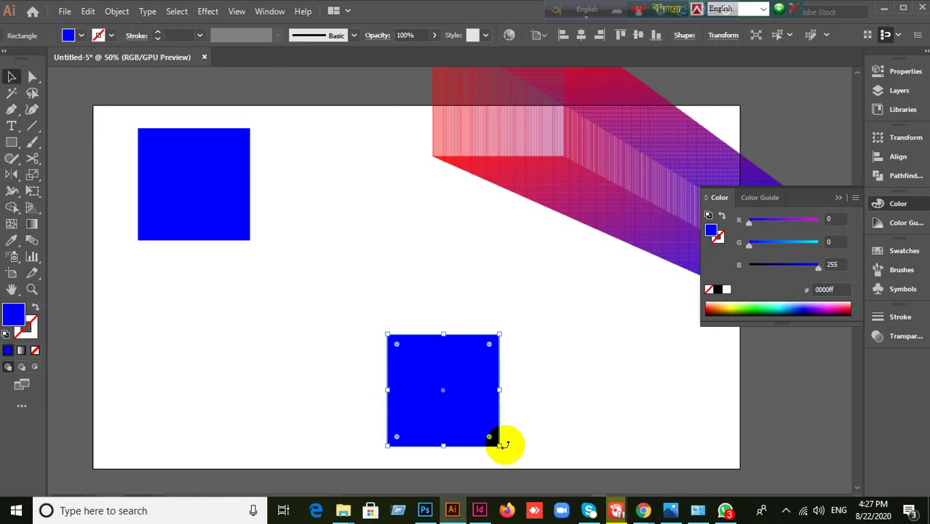
drag(499, 446, 447, 393)
drag(399, 364, 461, 415)
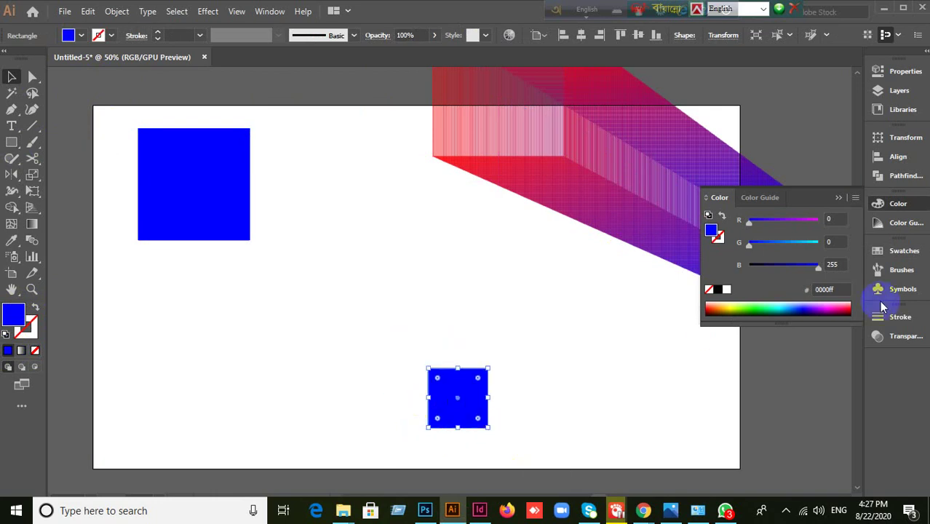
click(878, 251)
click(812, 288)
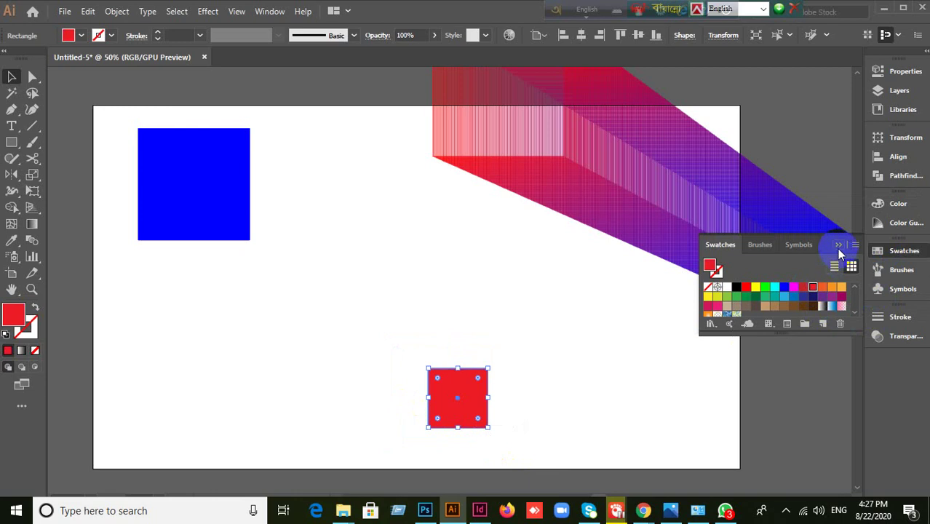
click(614, 327)
drag(113, 231, 461, 426)
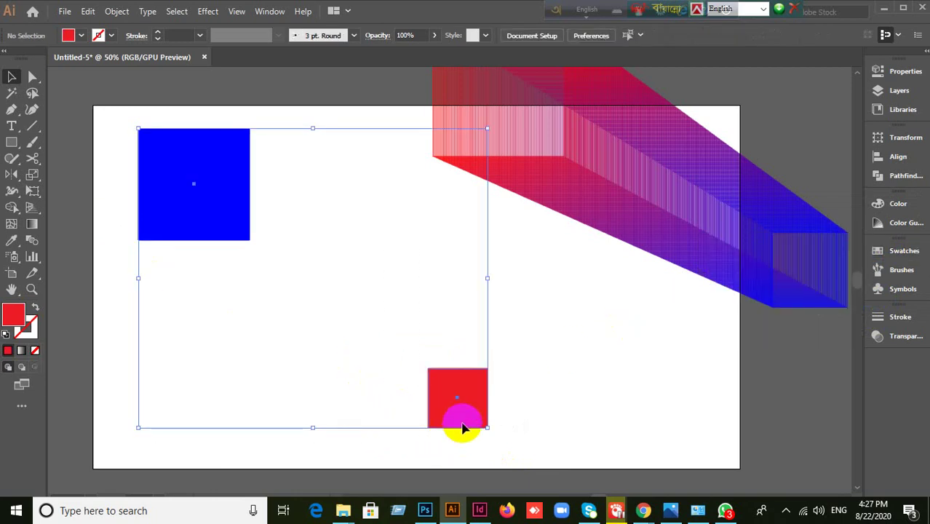
- Blend the blue and red squares together with Object > Blend > Make
click(116, 11)
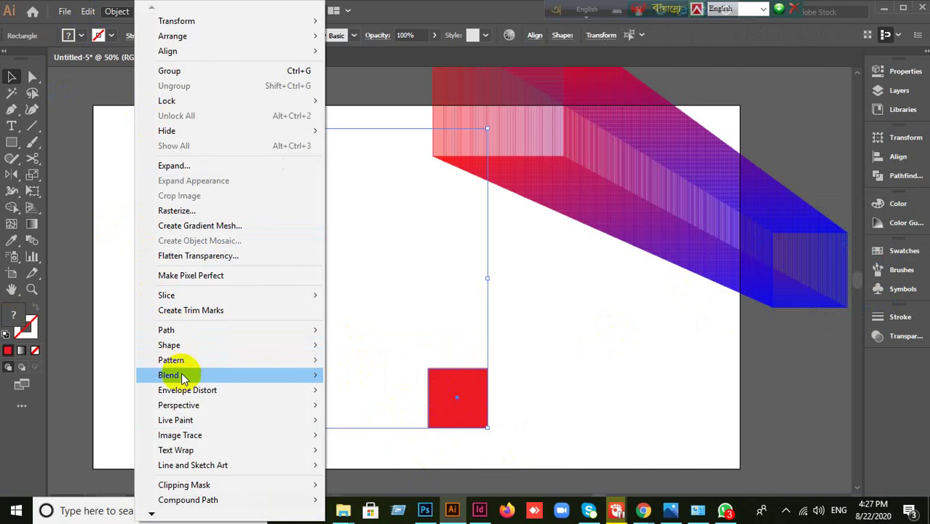
mouse_move(182, 379)
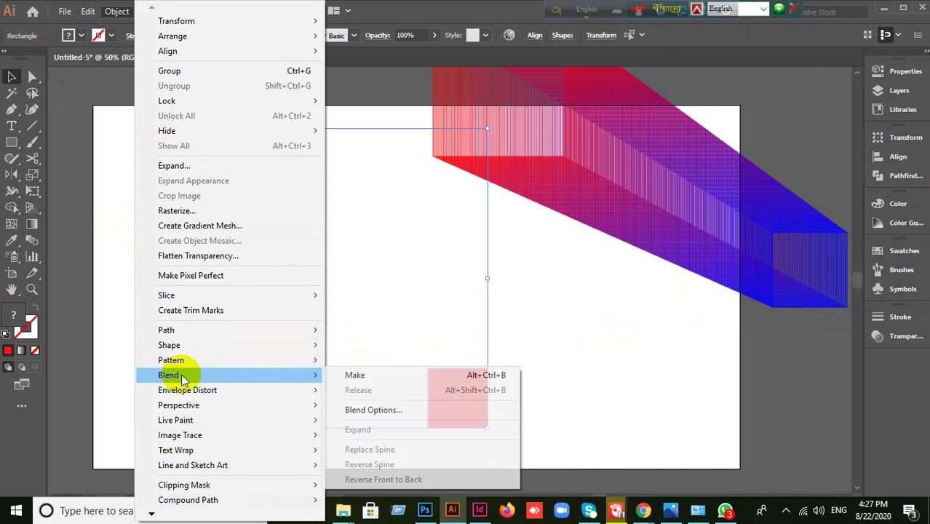
click(377, 375)
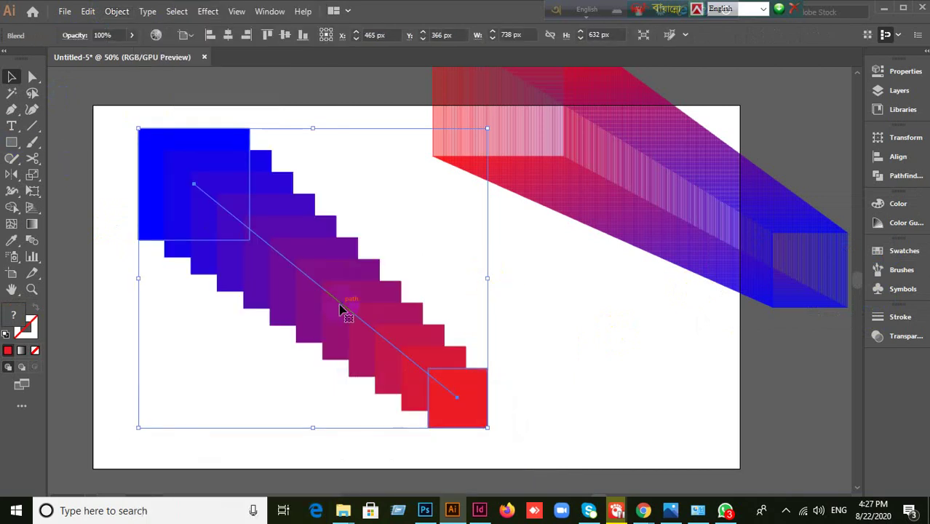
- Open Blend Options for the squares with the Steps field active and Preview on
click(118, 14)
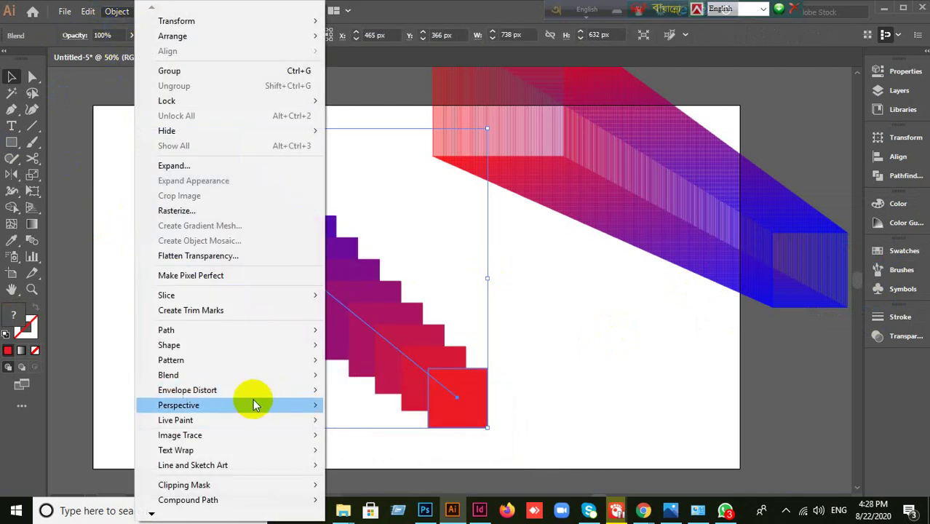
mouse_move(209, 343)
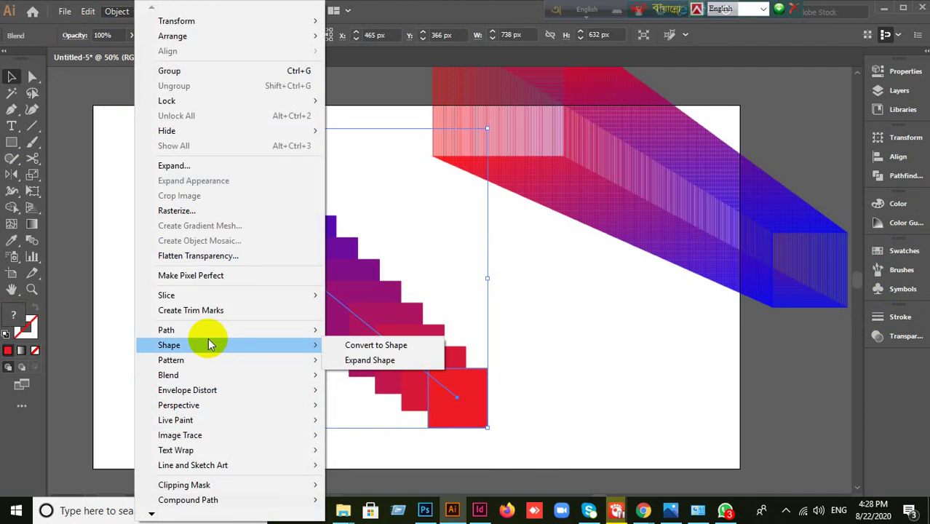
mouse_move(216, 377)
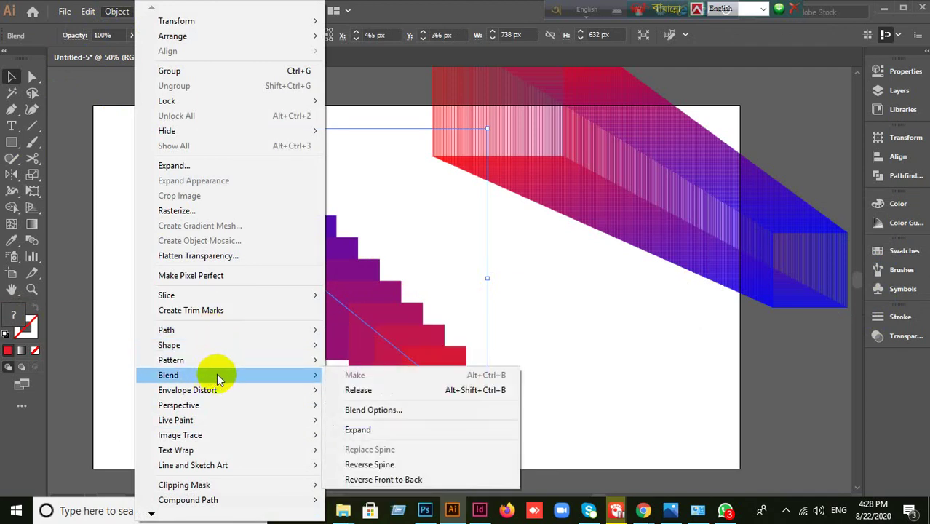
click(399, 411)
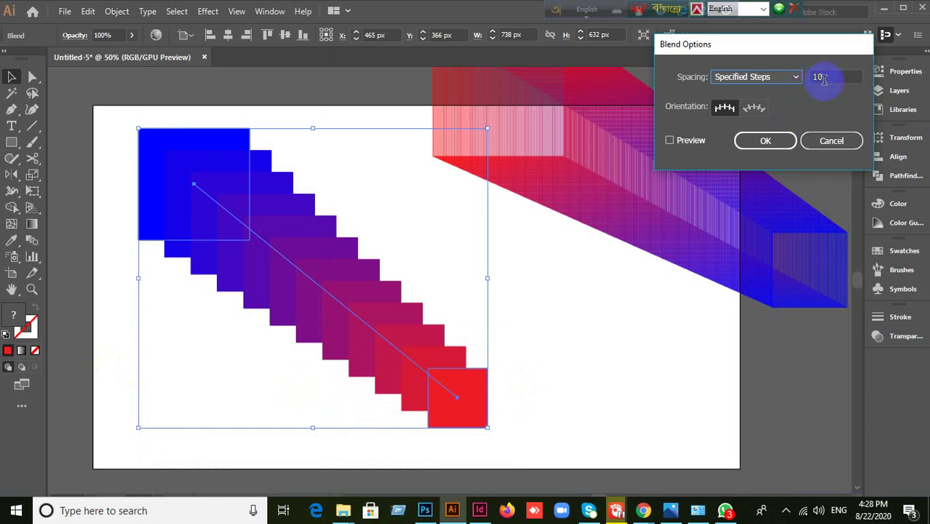
click(826, 77)
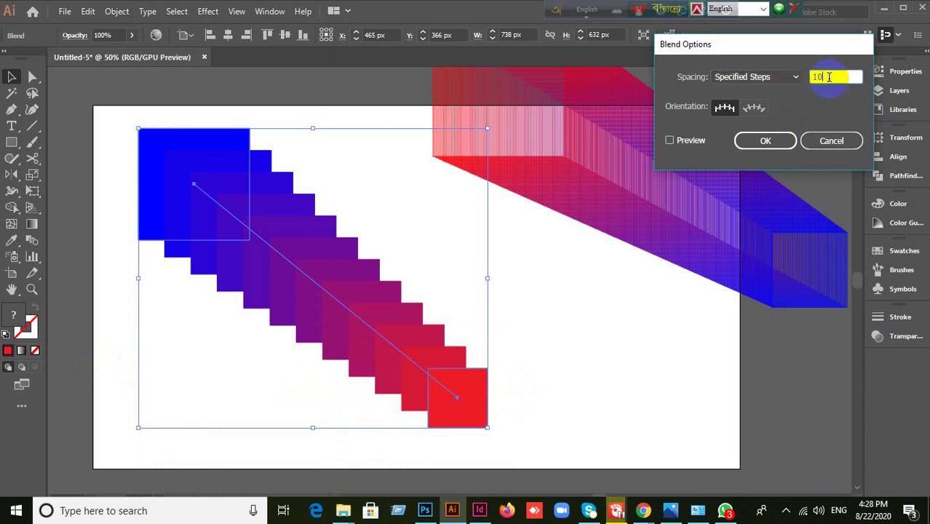
click(670, 140)
- Set the square blend to 7 steps, then switch spacing to Smooth Color and apply
key(Up)
key(Up)
key(Up)
key(Up)
key(Up)
key(Up)
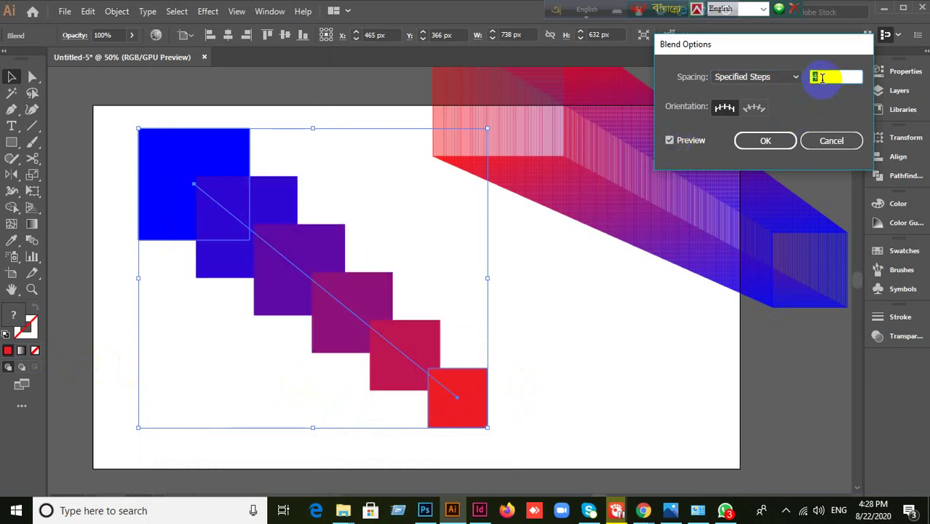
click(795, 77)
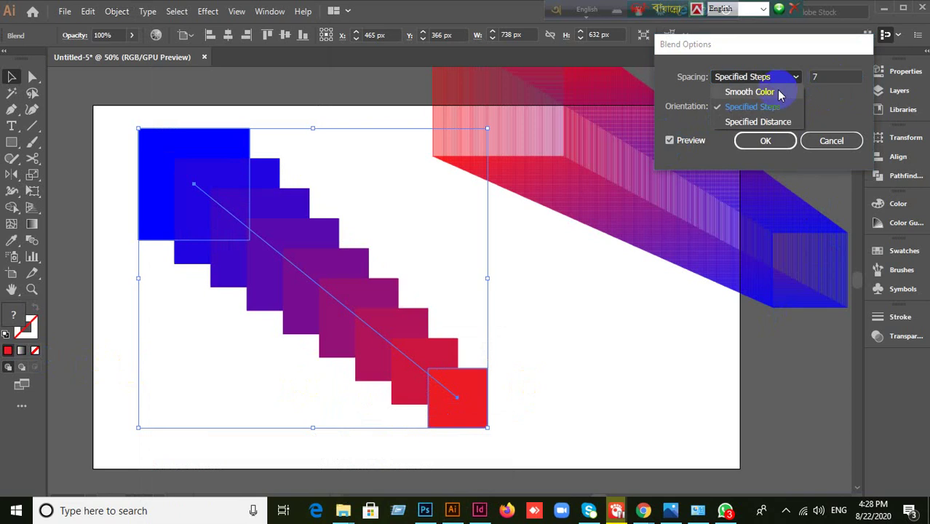
click(775, 92)
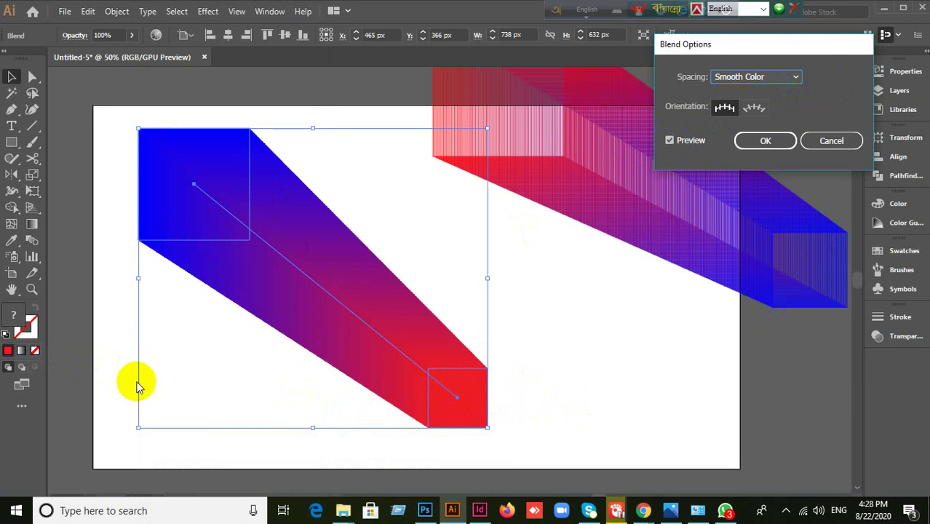
click(768, 149)
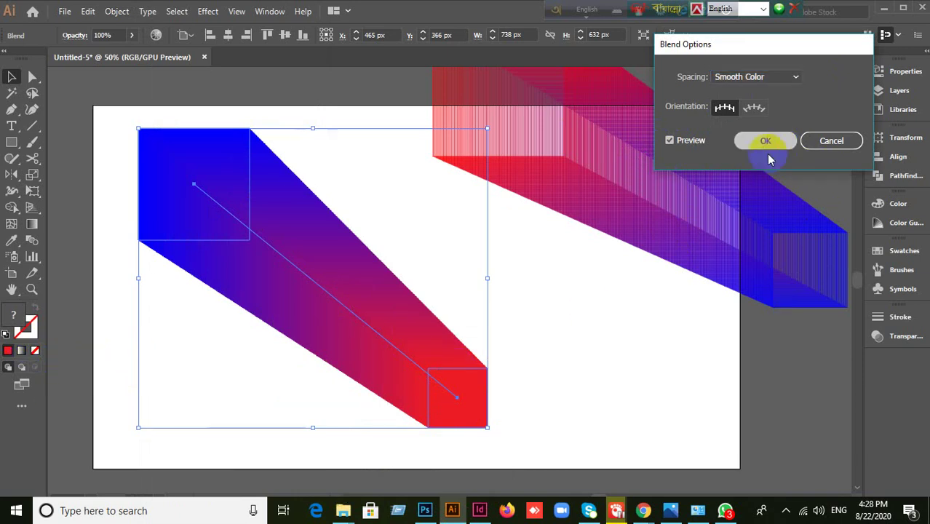
- Zoom out and move the blue-to-red blend up past the artboard's top-left edge
click(636, 324)
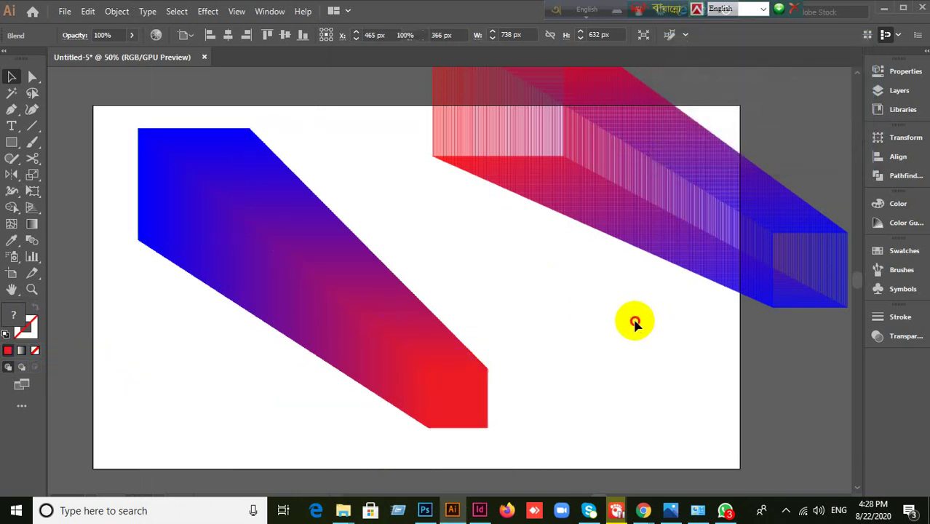
key(ctrl+minus)
drag(453, 322, 470, 175)
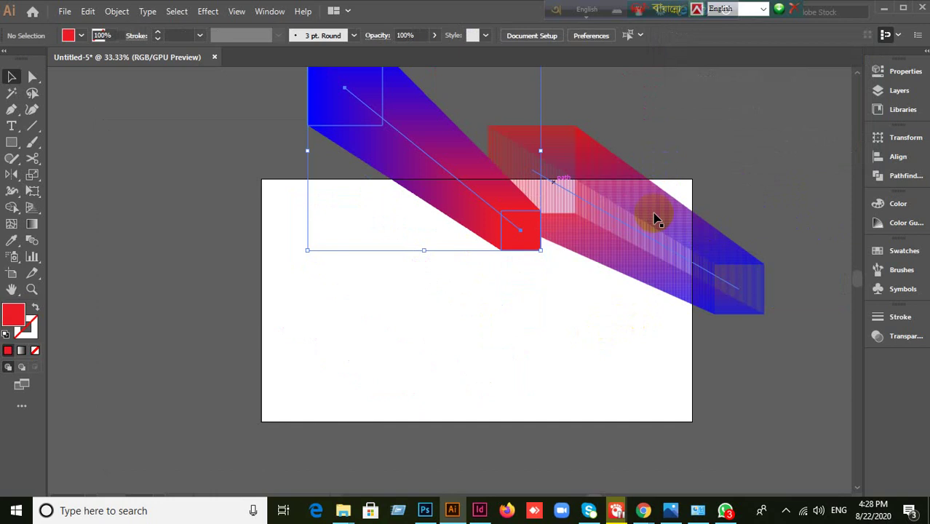
drag(525, 245, 444, 215)
click(384, 310)
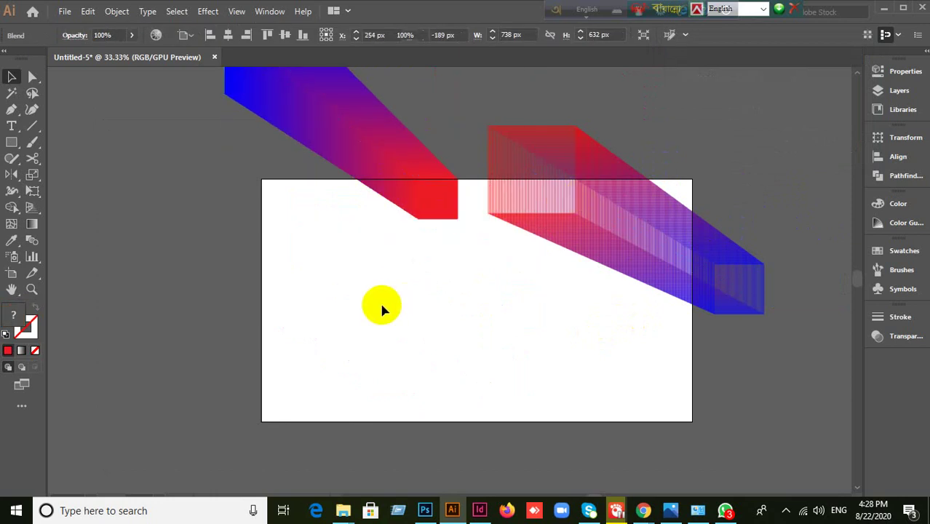
click(329, 170)
scroll(66, 346, up, 2)
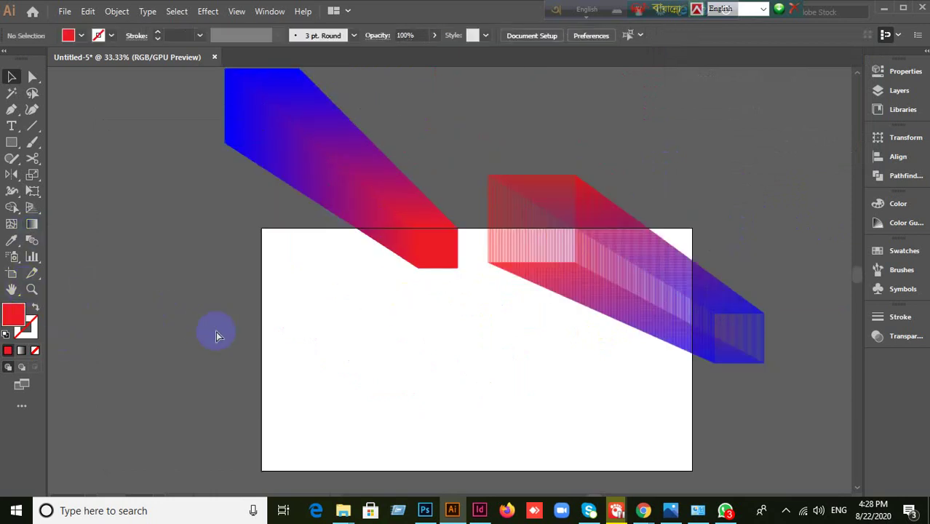
- Undo back to two blue squares, recolour the small one cyan, and select both
key(ctrl+z)
key(ctrl+z)
key(ctrl+z)
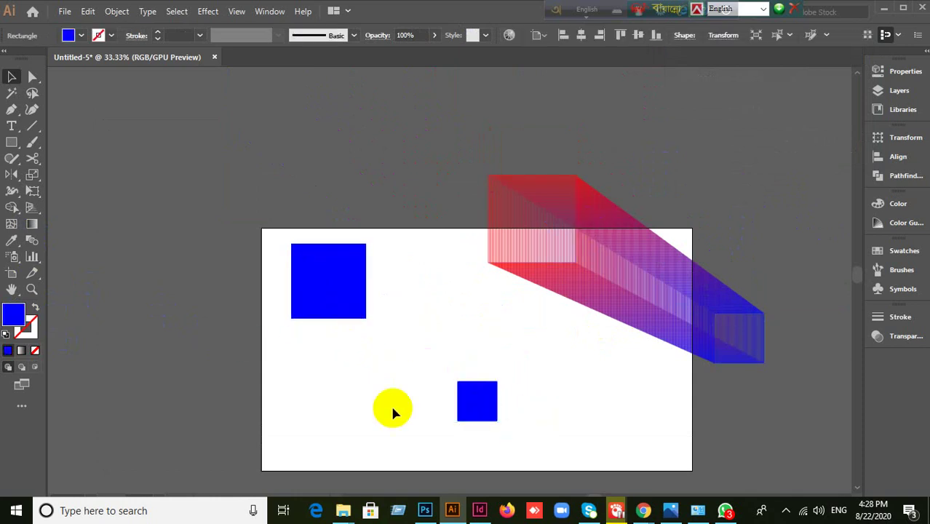
drag(276, 300, 496, 439)
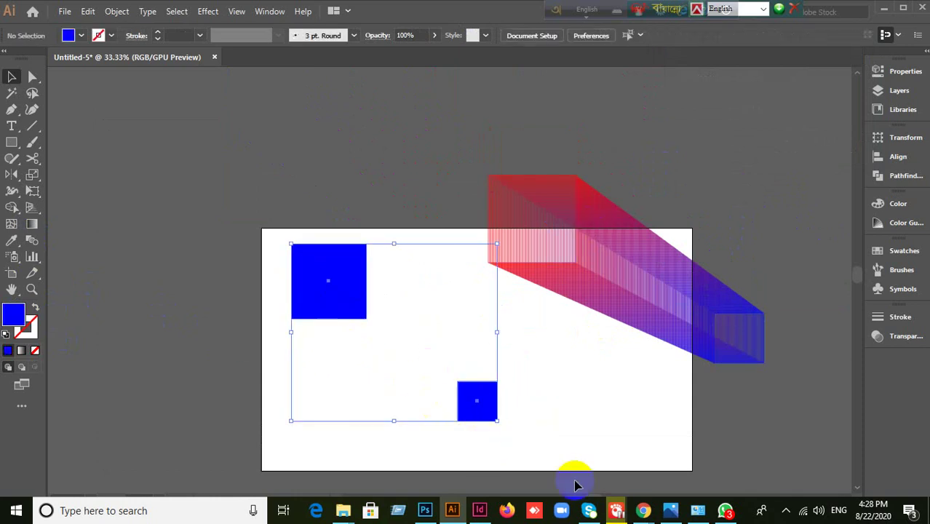
click(572, 426)
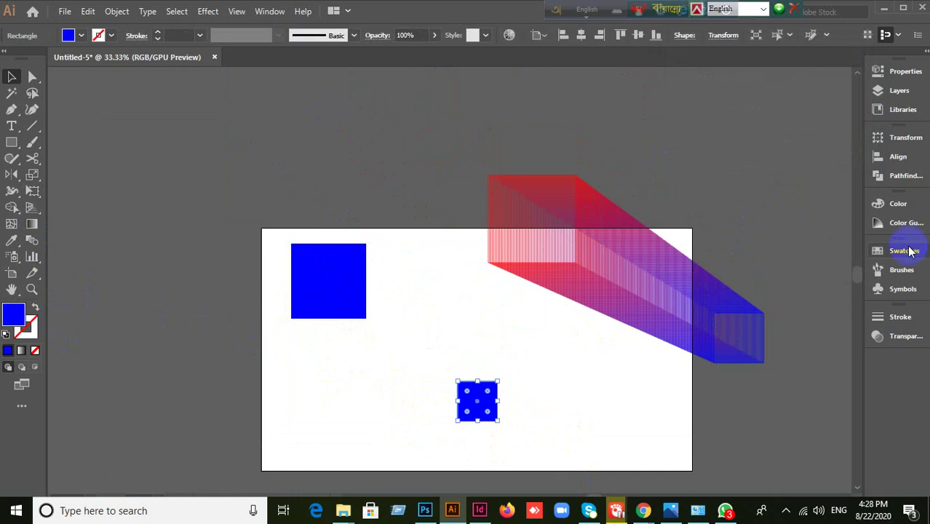
click(905, 252)
click(774, 288)
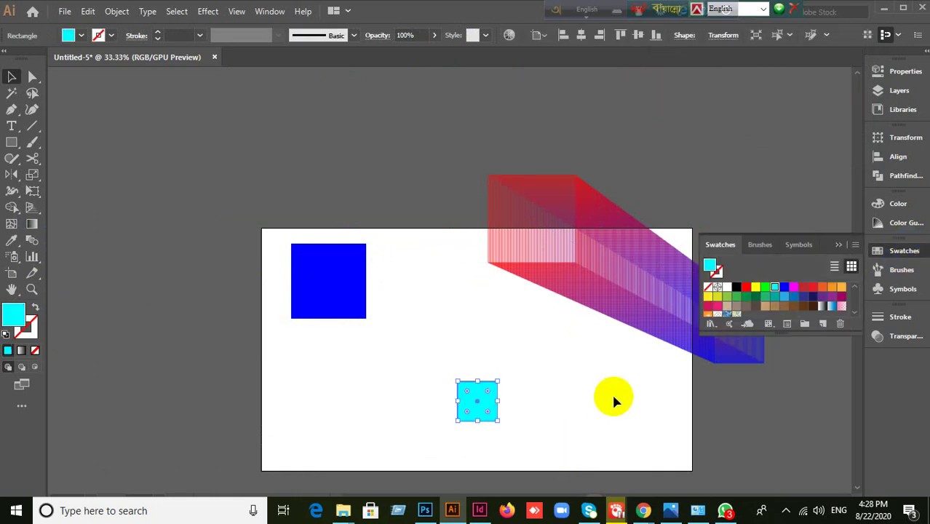
click(535, 399)
drag(270, 302, 493, 430)
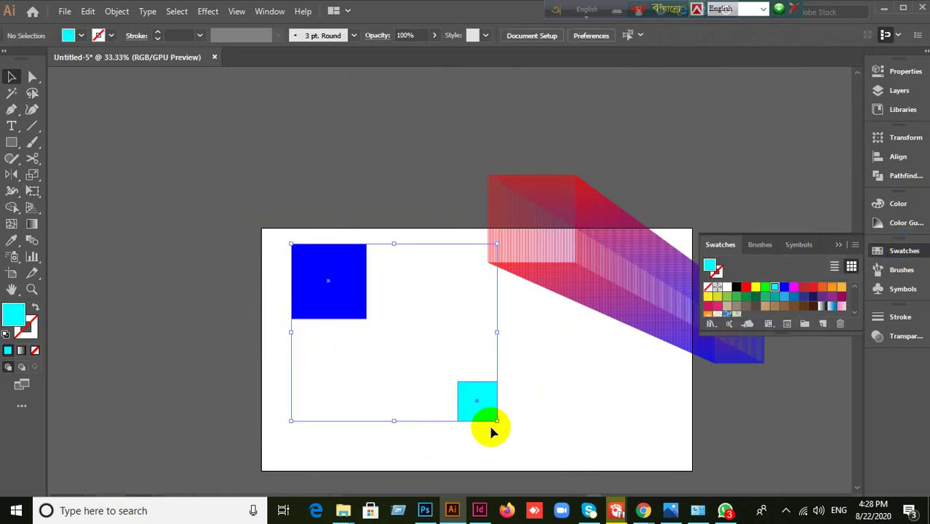
- Blend the blue and cyan squares together
click(117, 12)
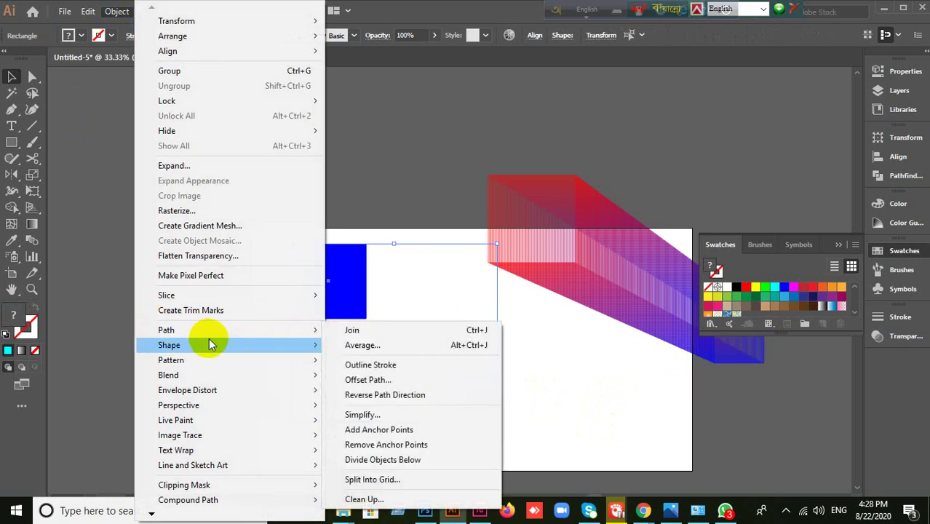
mouse_move(191, 352)
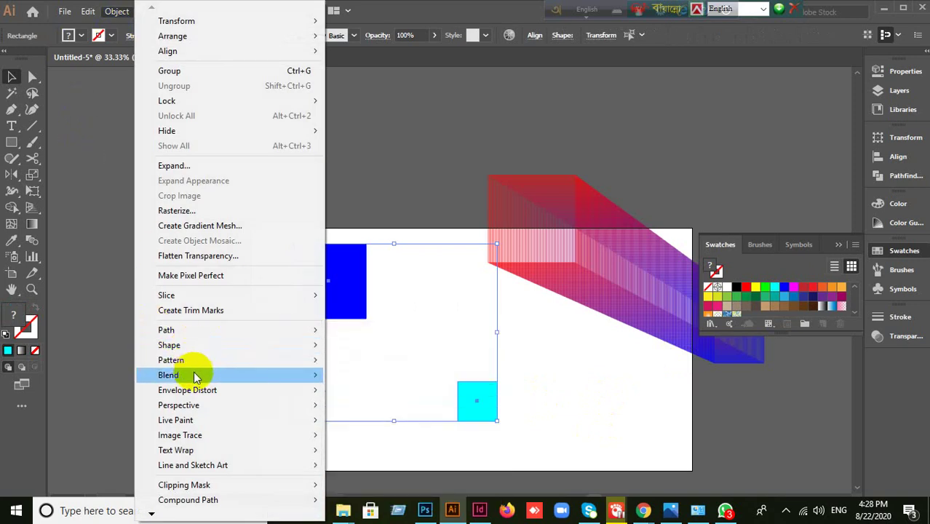
mouse_move(235, 376)
click(371, 376)
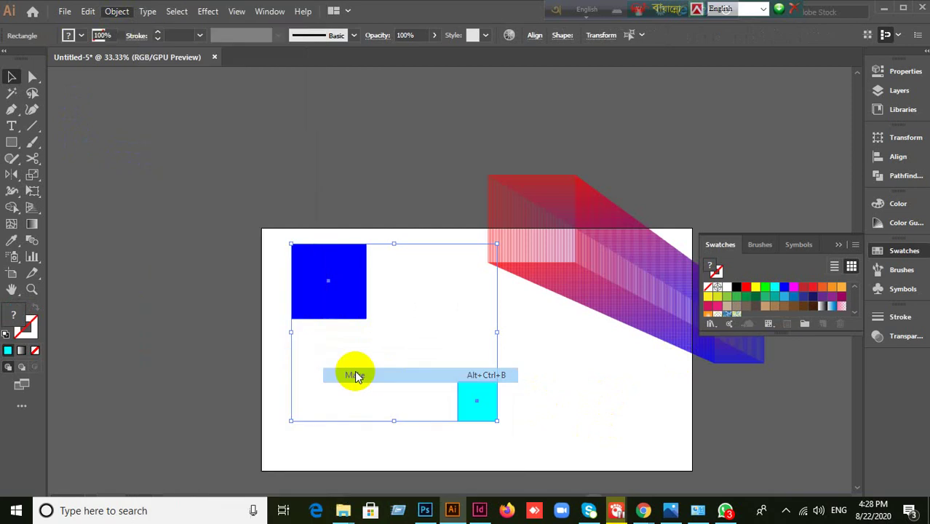
- Give the blue-to-cyan blend Smooth Color spacing and move it above the artboard's upper left
click(120, 13)
mouse_move(220, 372)
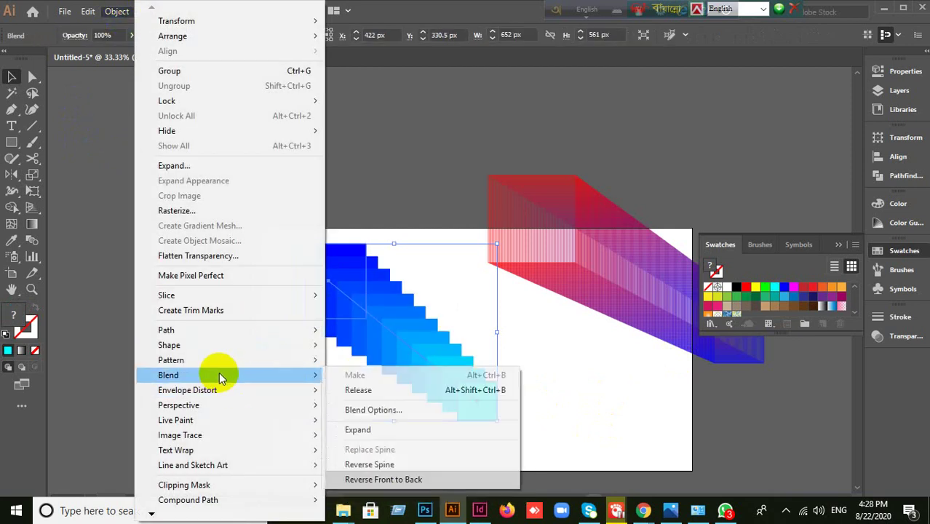
click(386, 409)
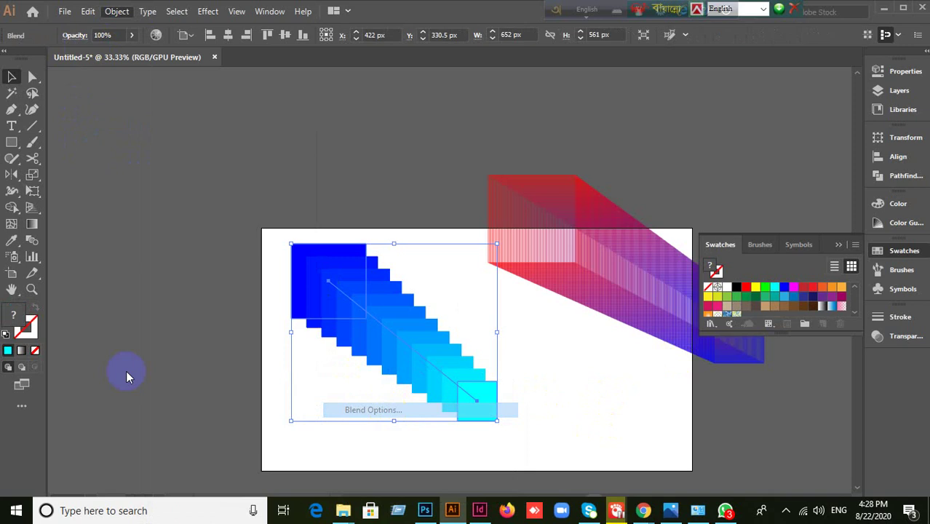
click(757, 84)
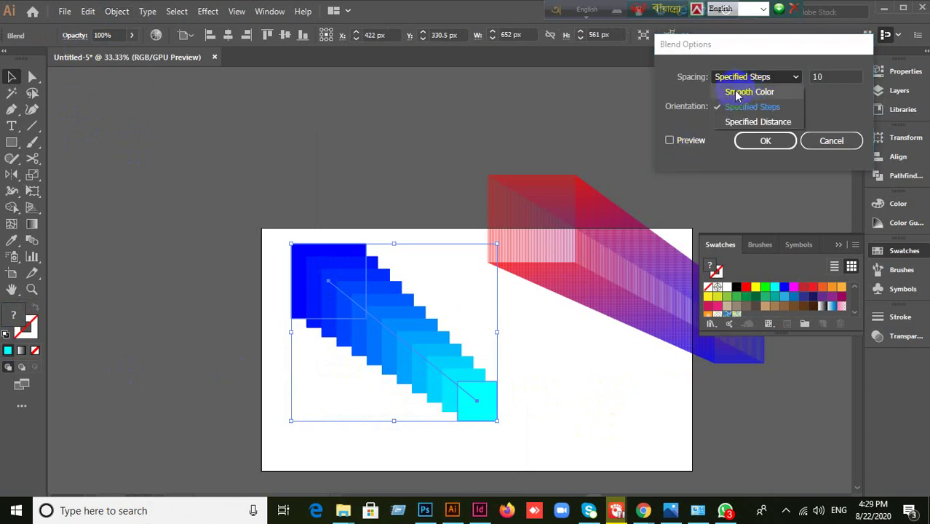
click(743, 89)
click(670, 141)
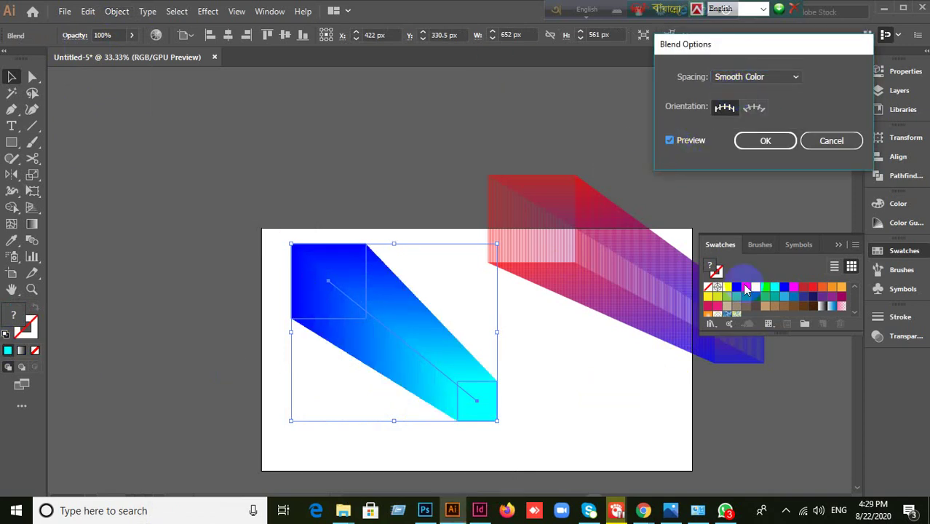
click(764, 150)
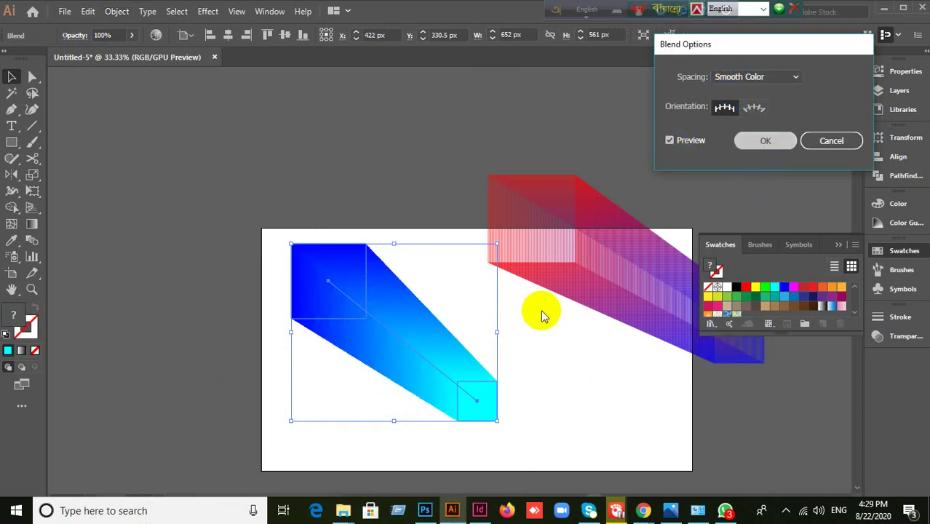
click(529, 433)
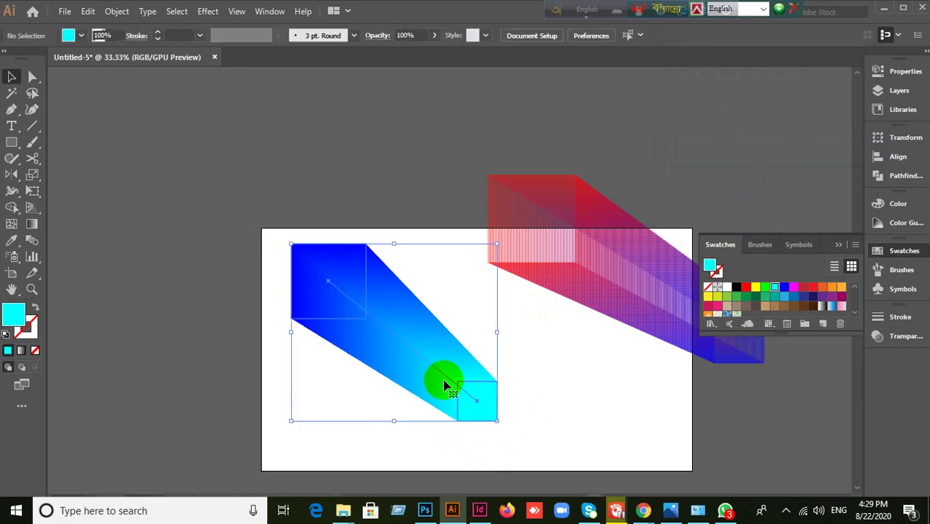
drag(443, 376, 417, 210)
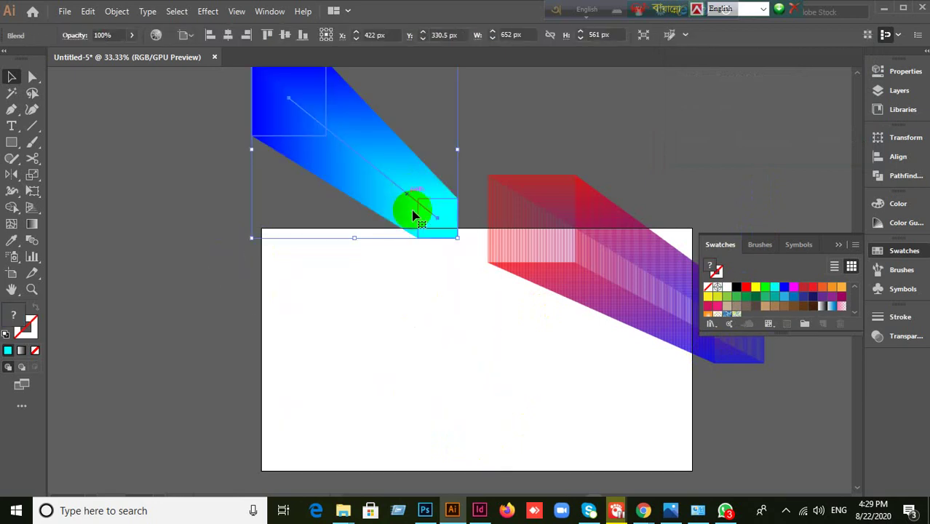
- Move the red-to-blue blend up and to the right
click(493, 322)
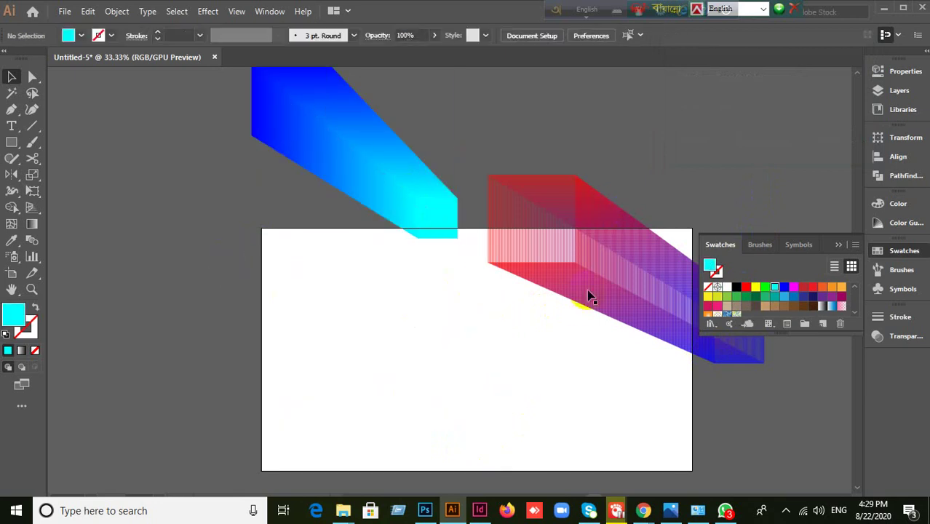
click(603, 249)
drag(611, 230, 629, 135)
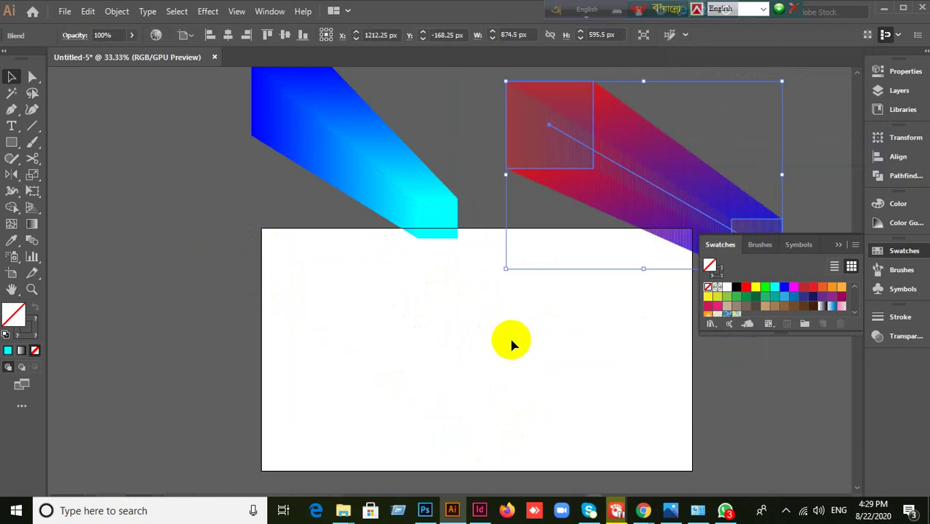
click(474, 342)
- Draw a cyan-filled square at the artboard's left edge
click(11, 144)
scroll(277, 277, down, 3)
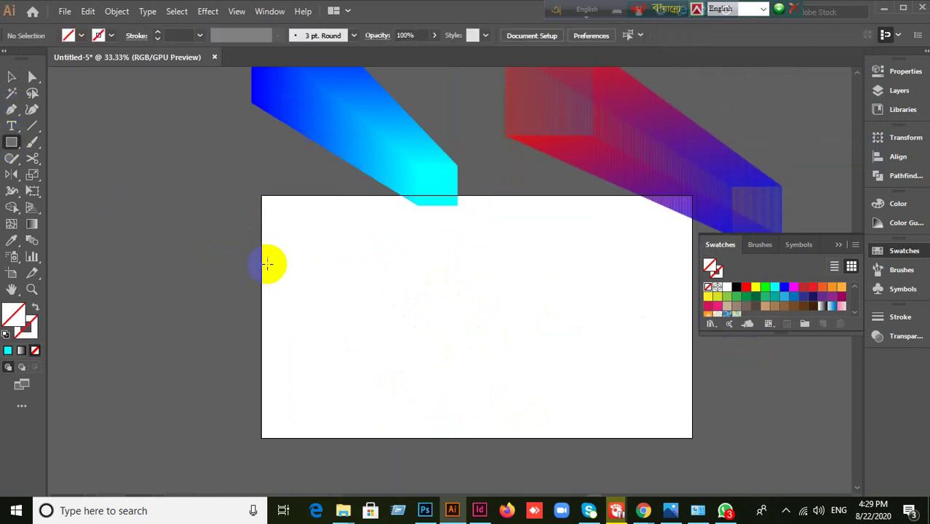
drag(216, 215, 316, 314)
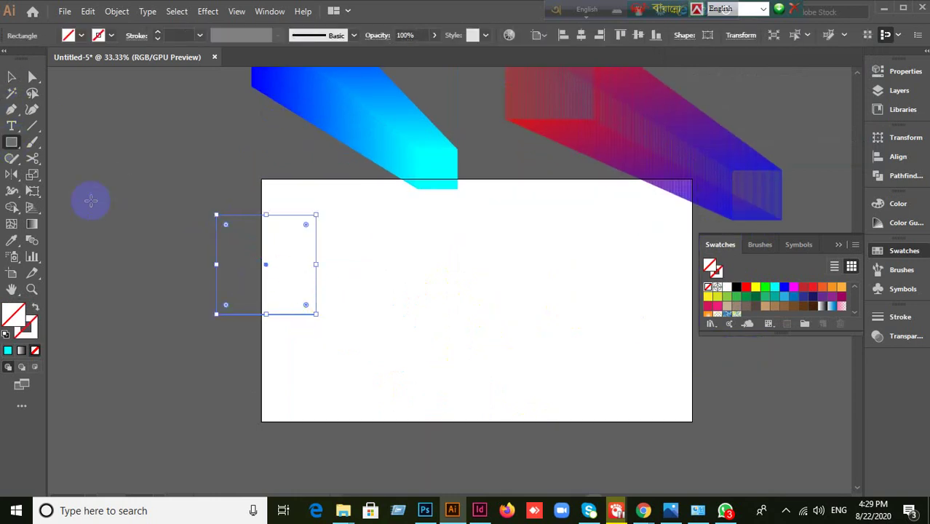
click(13, 78)
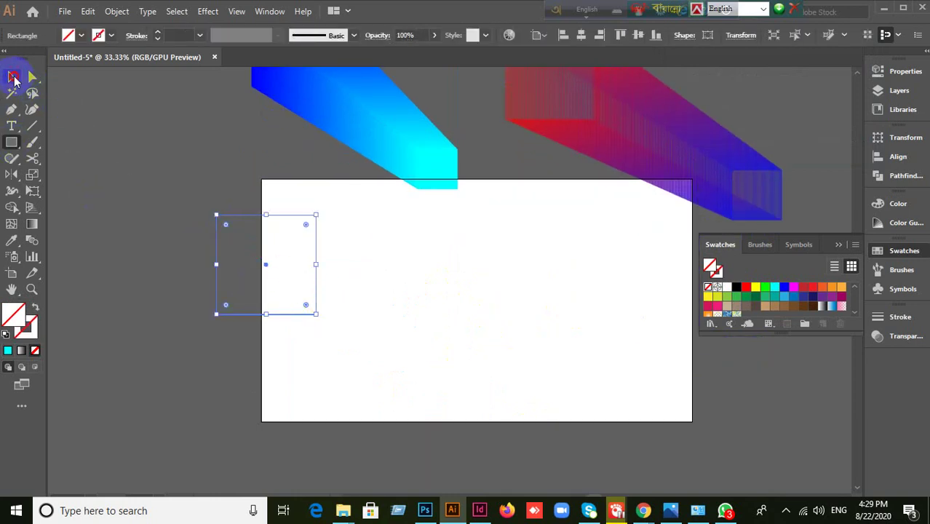
click(8, 350)
drag(278, 299, 306, 311)
key(ctrl+z)
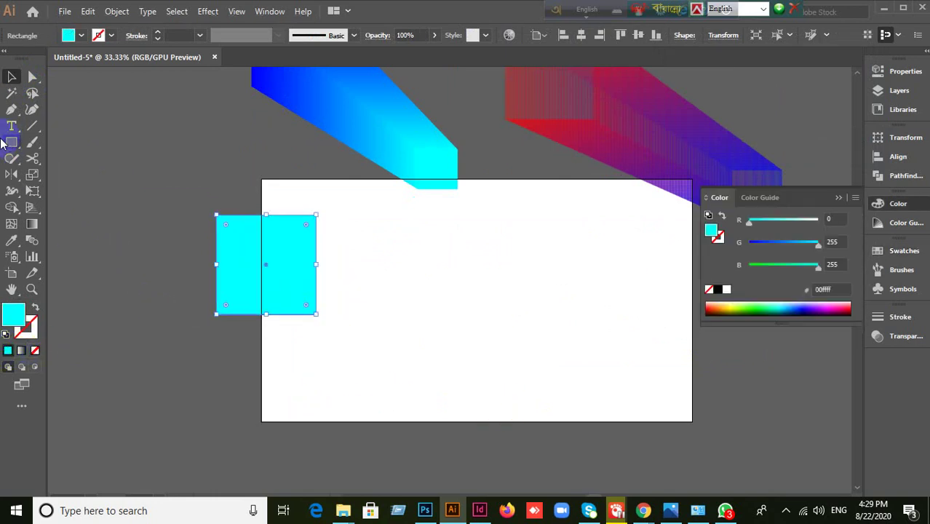
- Draw a magenta star near the artboard's bottom and select it with the cyan square
drag(4, 142, 44, 206)
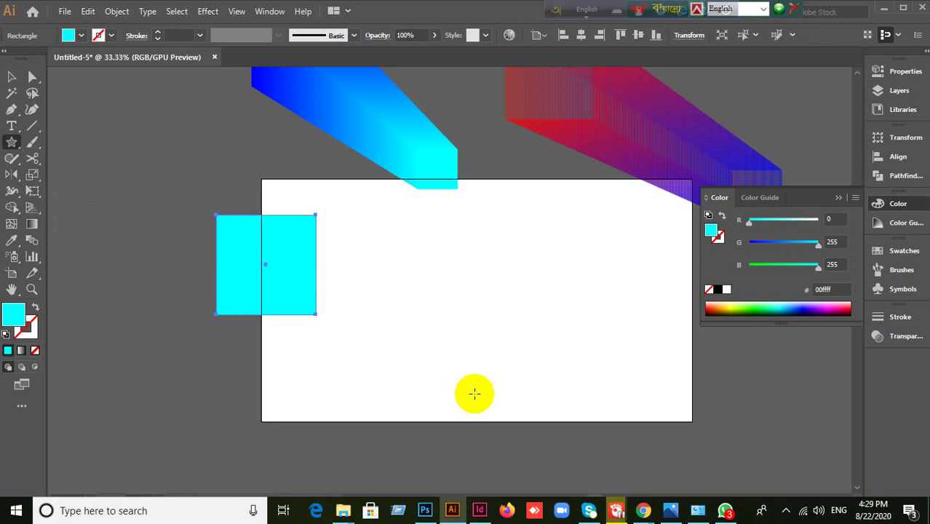
scroll(474, 394, down, 2)
drag(473, 338, 504, 353)
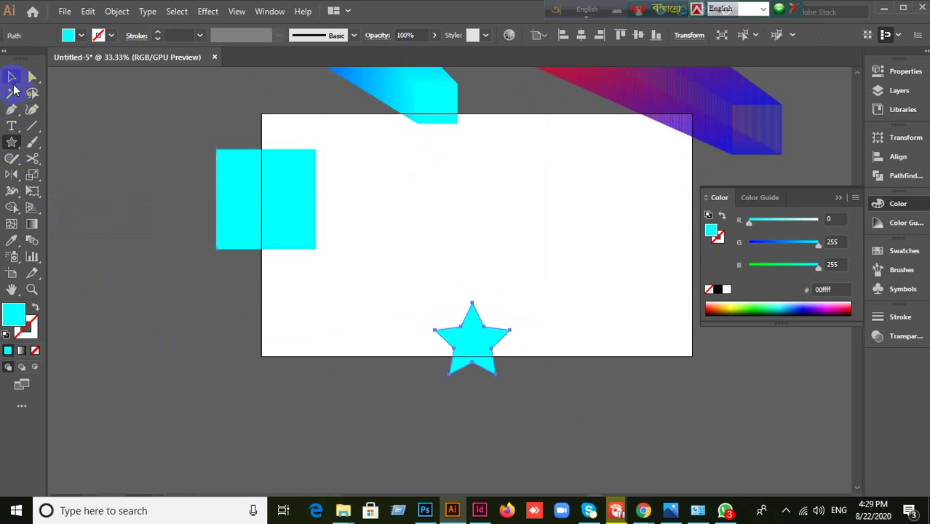
click(12, 77)
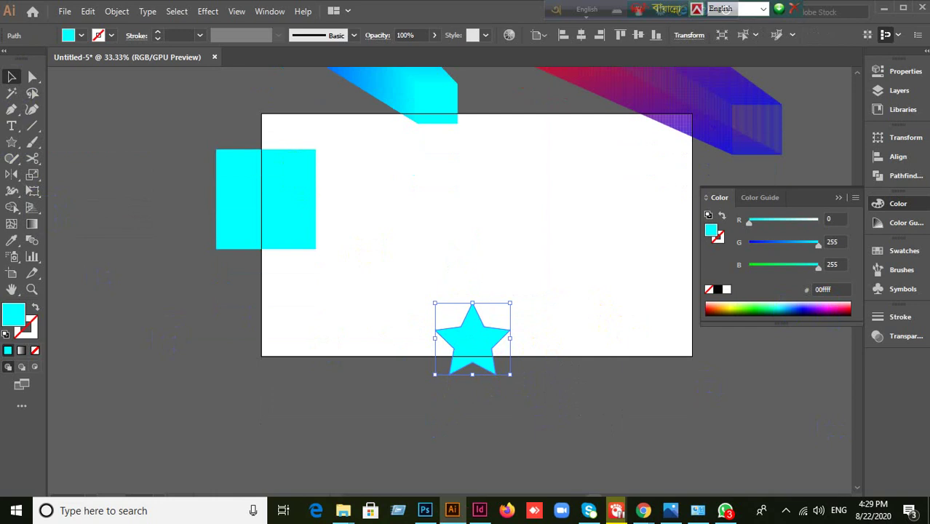
click(897, 255)
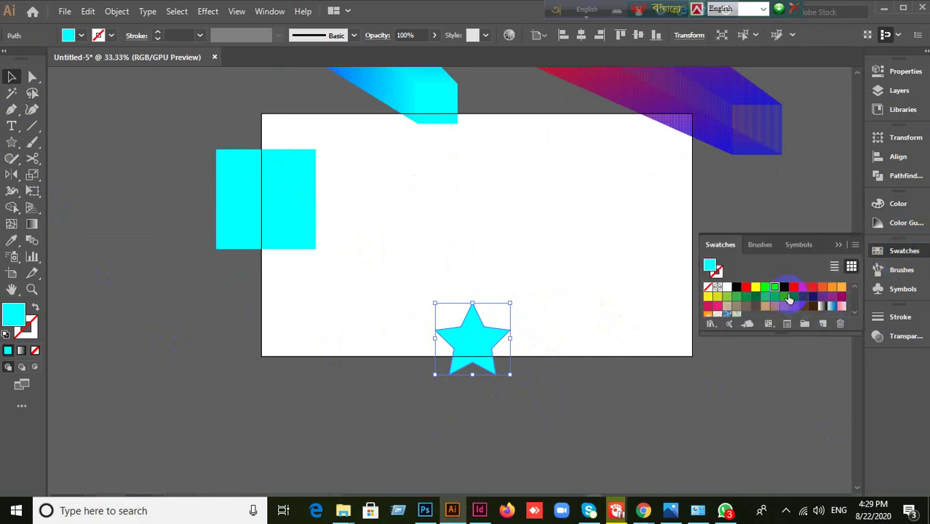
click(796, 290)
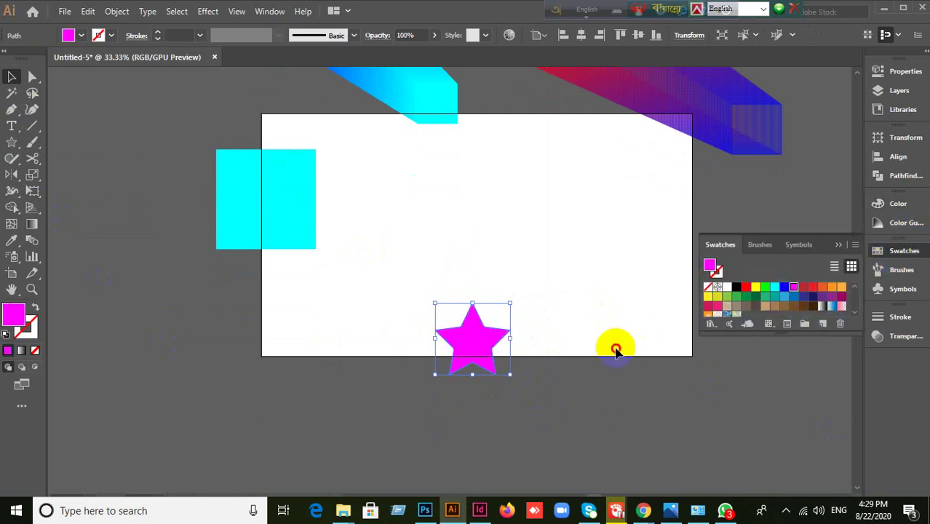
click(260, 291)
drag(315, 210, 461, 357)
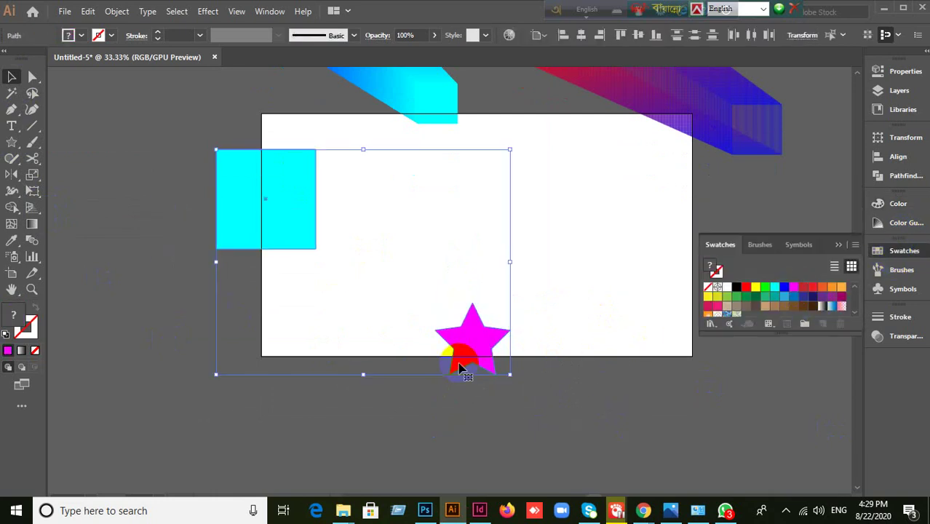
- Blend the cyan square into the magenta star
click(118, 11)
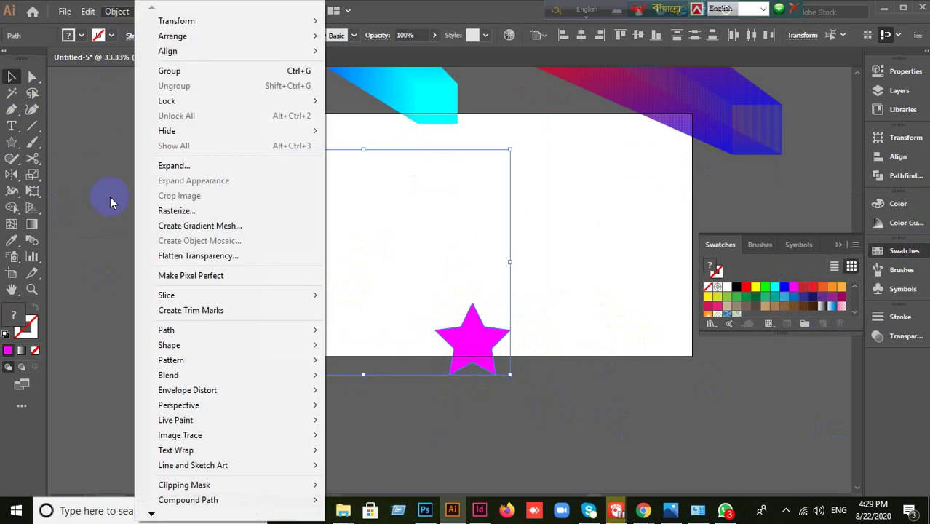
mouse_move(251, 378)
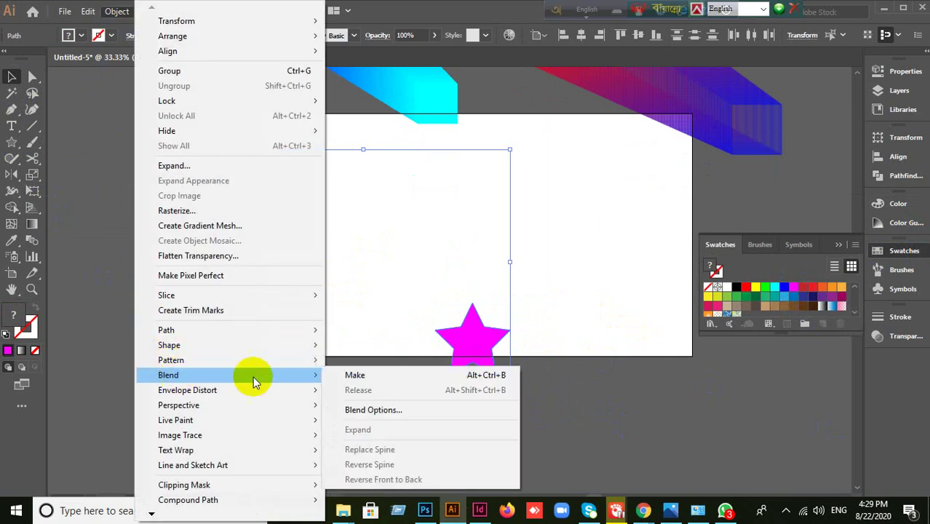
click(395, 379)
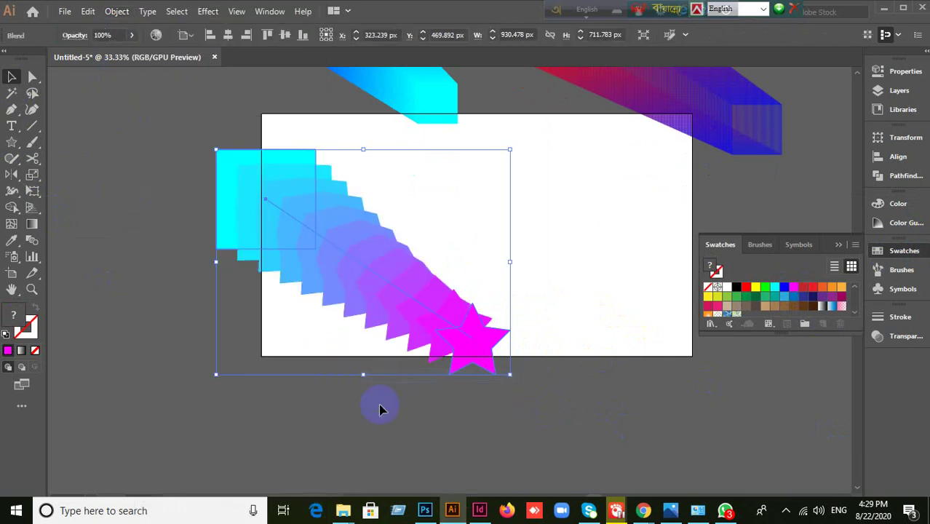
- Set the square-to-star blend's spacing to Smooth Color with preview and apply it
click(119, 13)
mouse_move(167, 375)
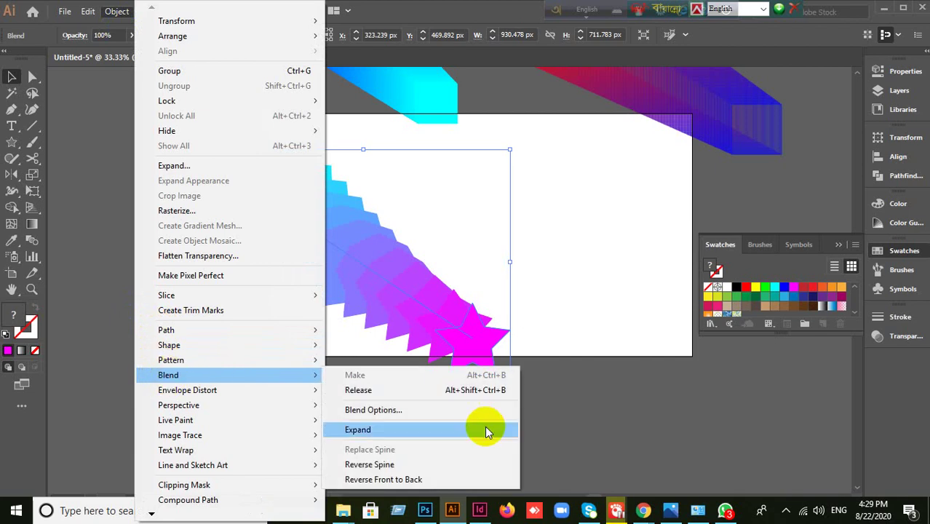
click(431, 409)
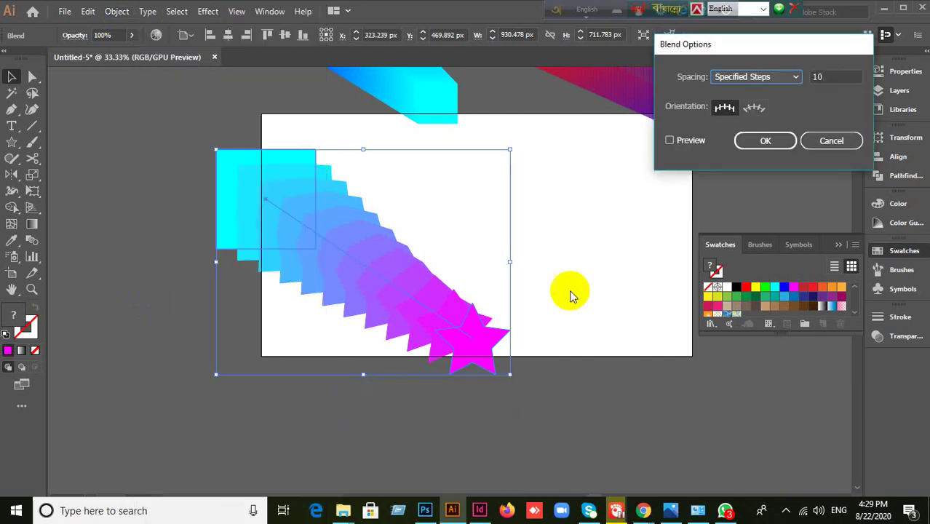
click(761, 80)
click(759, 93)
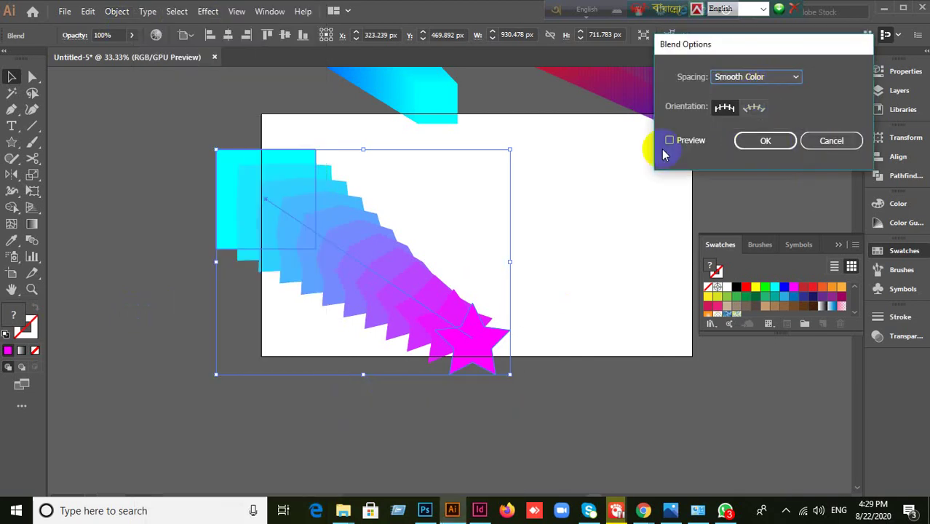
click(675, 140)
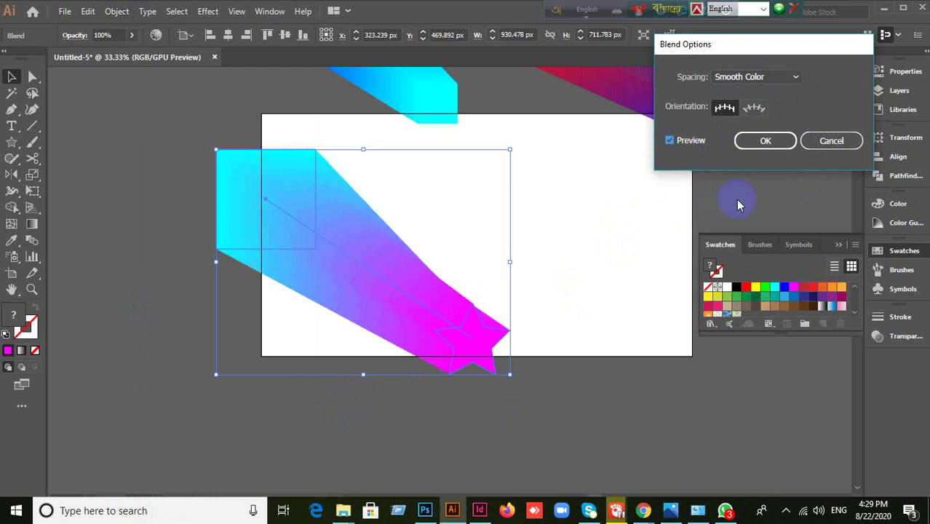
click(765, 141)
- Move the cyan-to-magenta blend up to the artboard's top-left
click(538, 306)
click(596, 458)
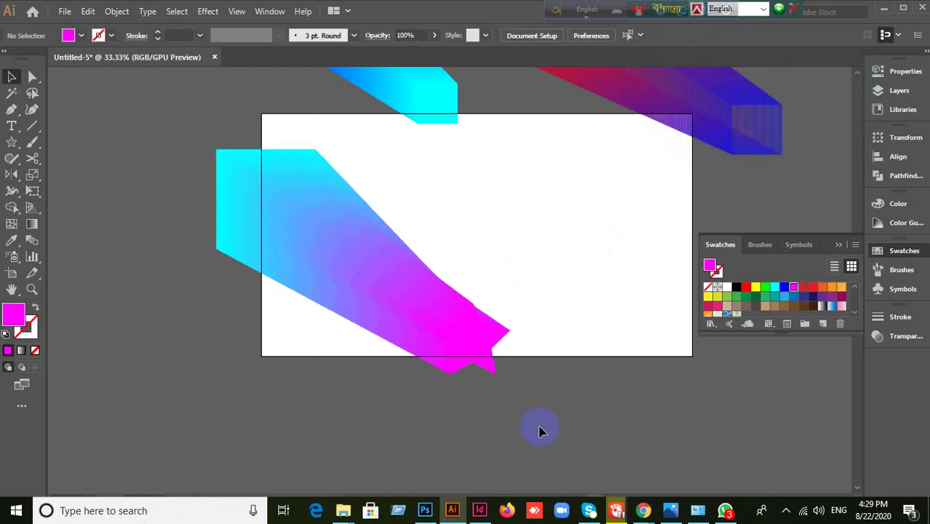
scroll(540, 430, up, 2)
drag(397, 370, 247, 169)
click(80, 166)
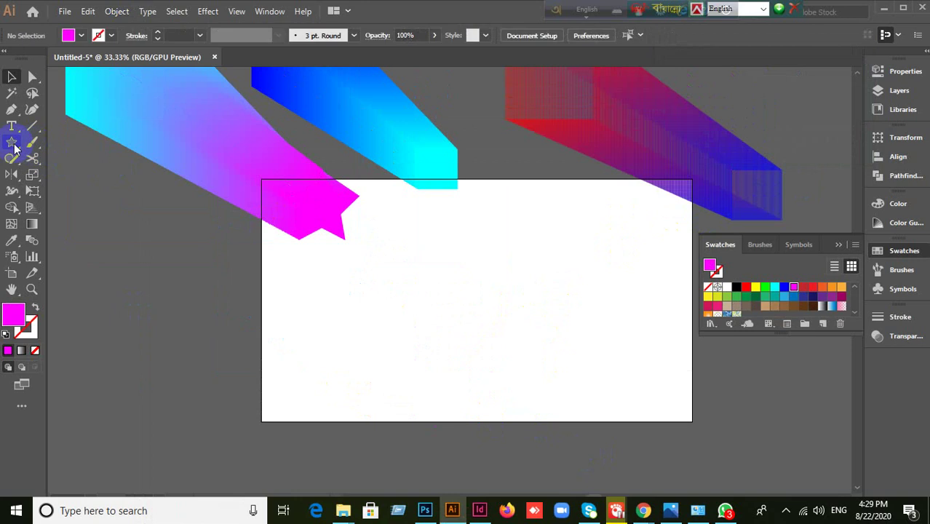
- Draw a star near the artboard's centre and scale a smaller cyan copy into its middle
click(44, 205)
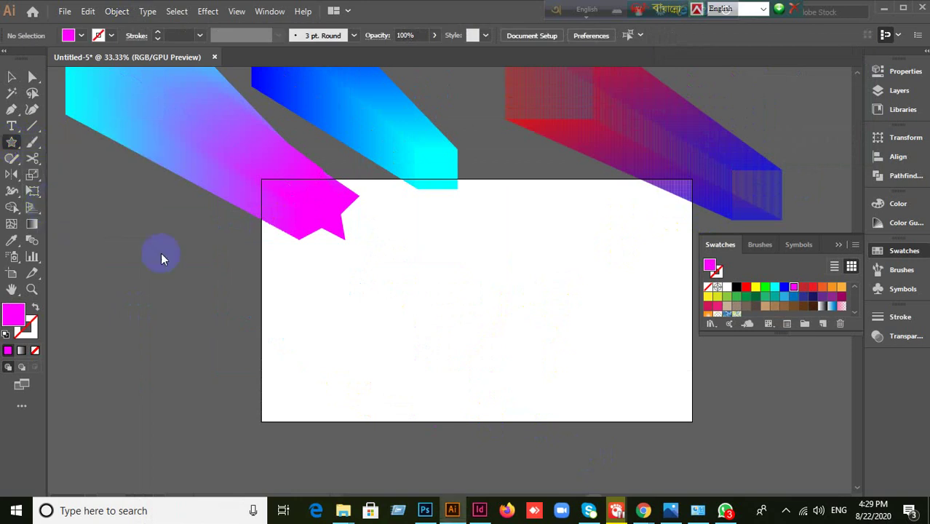
drag(457, 287, 535, 347)
click(12, 77)
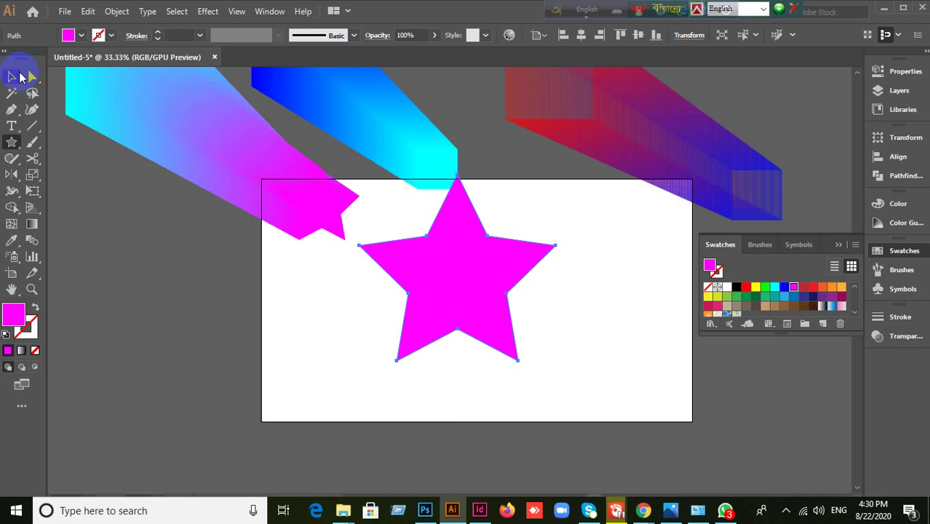
drag(429, 241, 538, 324)
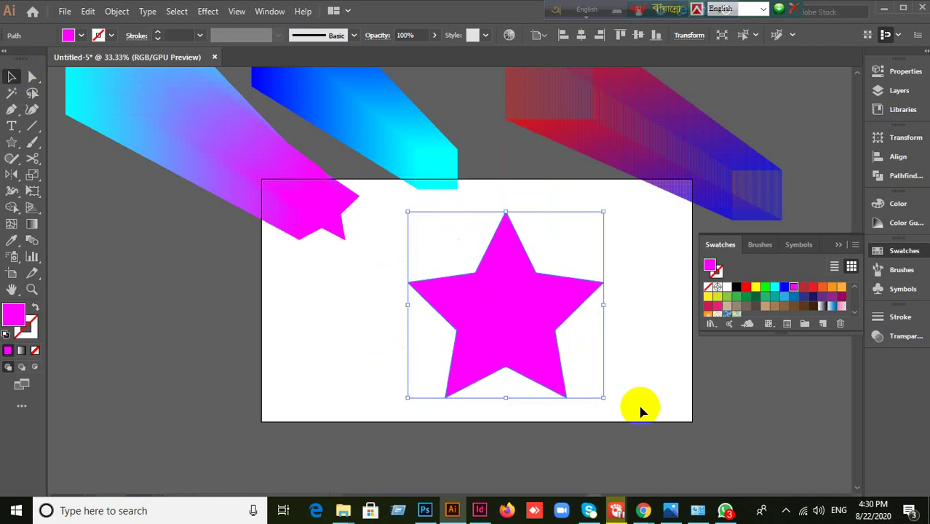
key(a)
key(v)
drag(604, 397, 537, 333)
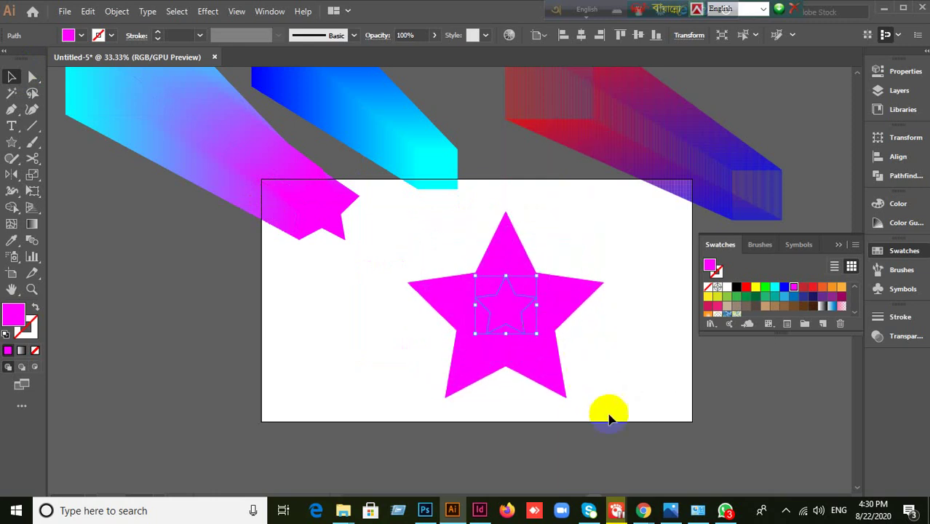
click(775, 288)
- Select both stars and blend the magenta star into the cyan inner star
click(596, 386)
drag(419, 257, 557, 354)
click(117, 11)
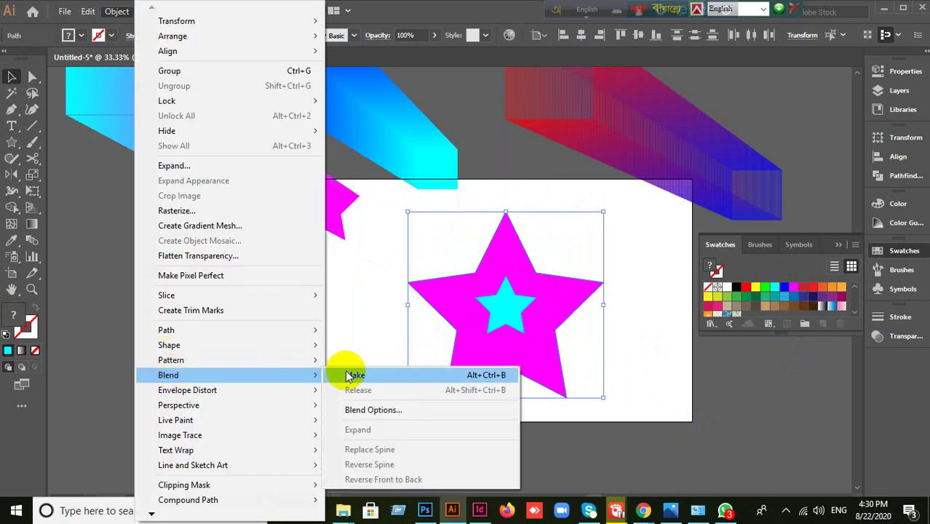
click(342, 375)
click(362, 393)
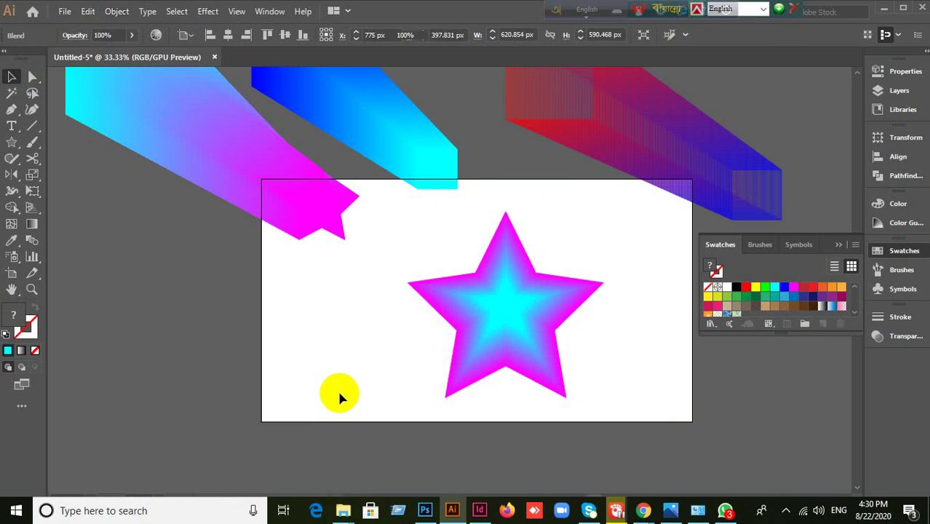
drag(340, 415, 633, 295)
- Move the star blend, then undo it back to separate stars and select the cyan inner star
click(370, 370)
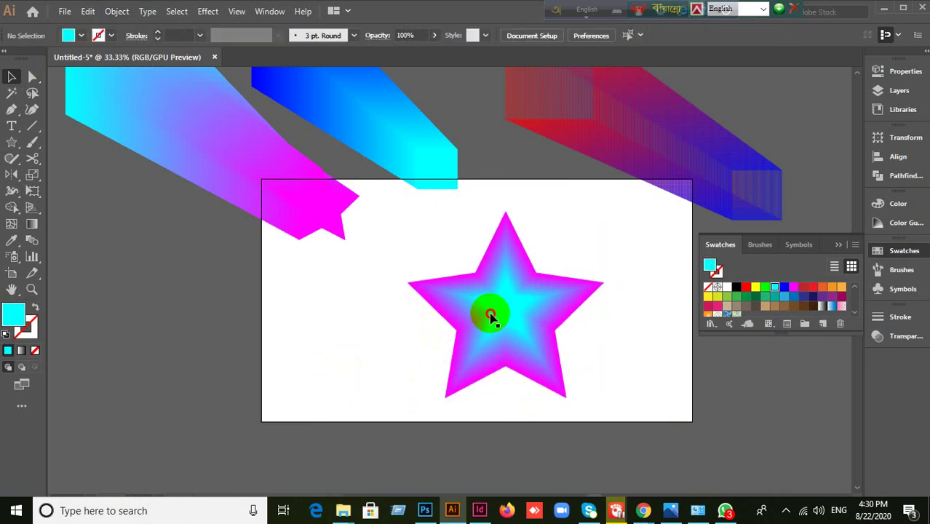
click(555, 309)
drag(554, 309, 490, 324)
key(ctrl+z)
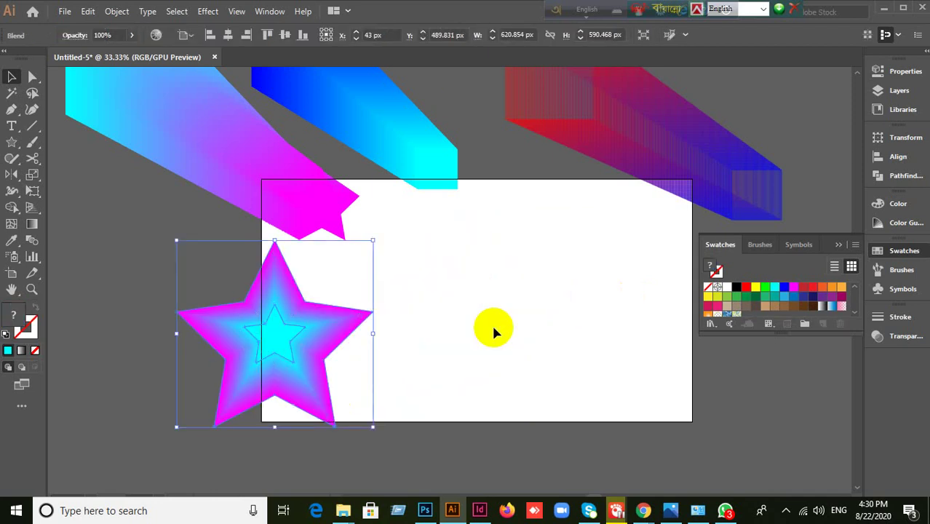
key(ctrl+shift+z)
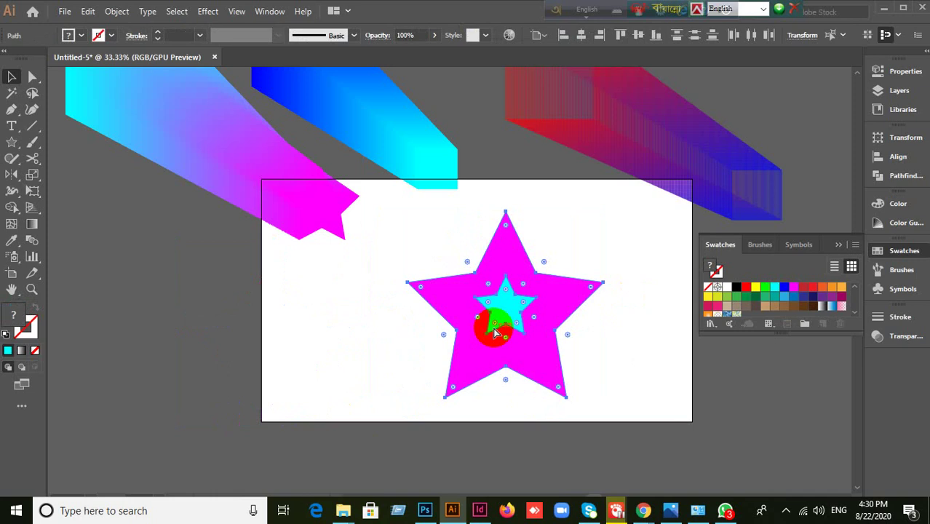
mouse_move(487, 322)
mouse_down()
mouse_move(297, 326)
mouse_move(488, 316)
mouse_up()
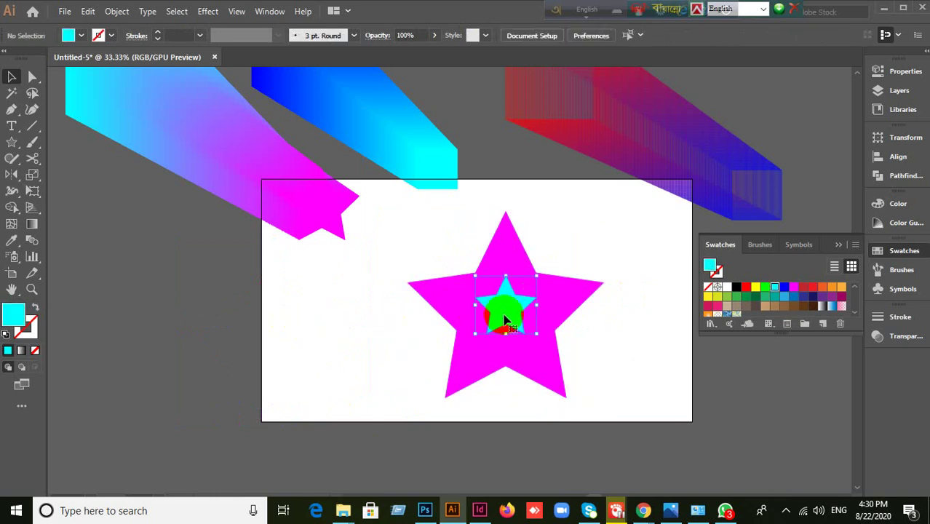
- Swap fill and stroke on the cyan inner and magenta outer stars, then select both outlines
click(36, 308)
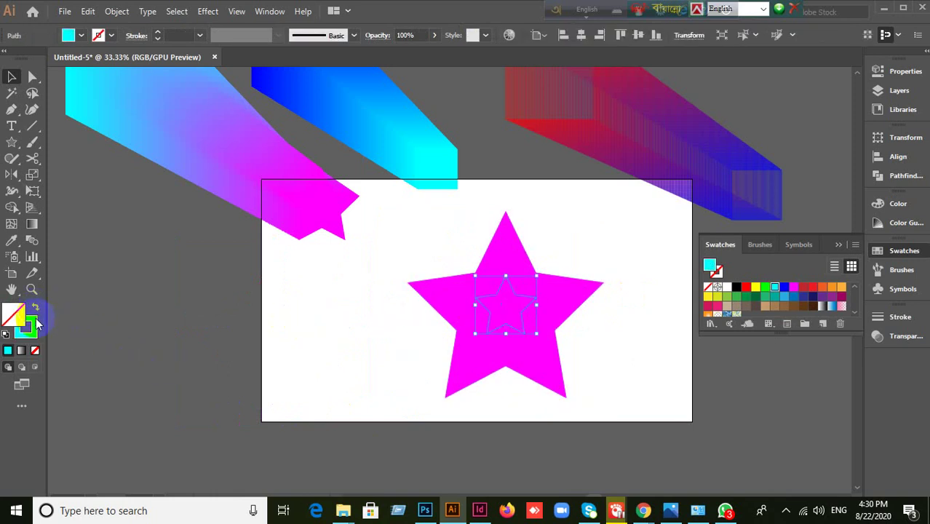
click(26, 327)
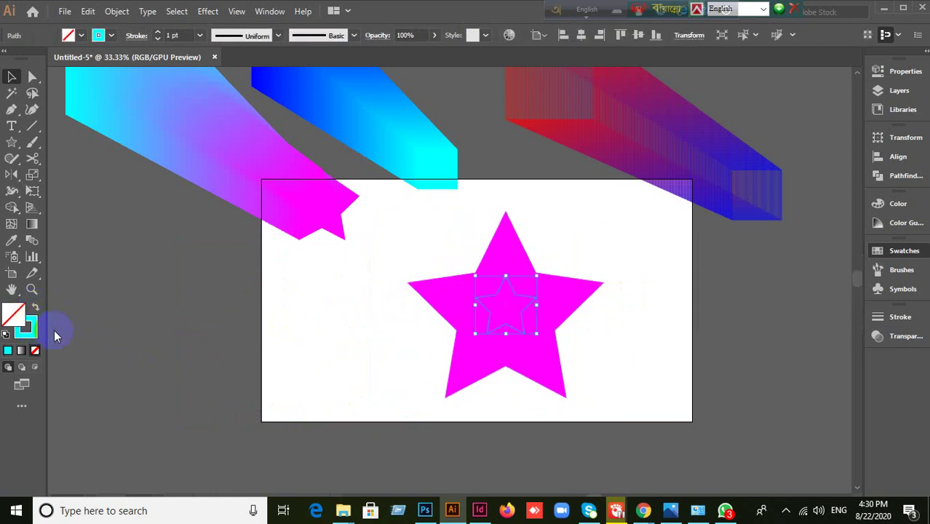
click(489, 386)
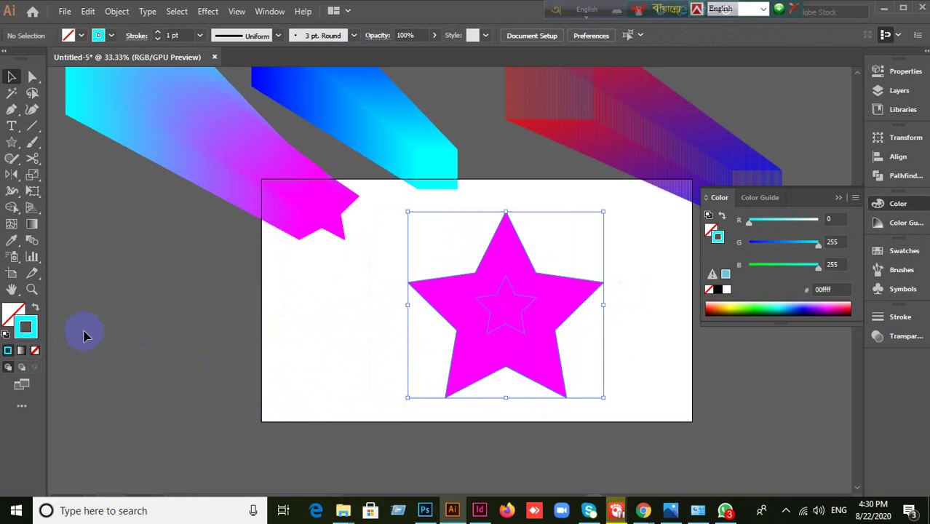
click(36, 308)
click(352, 359)
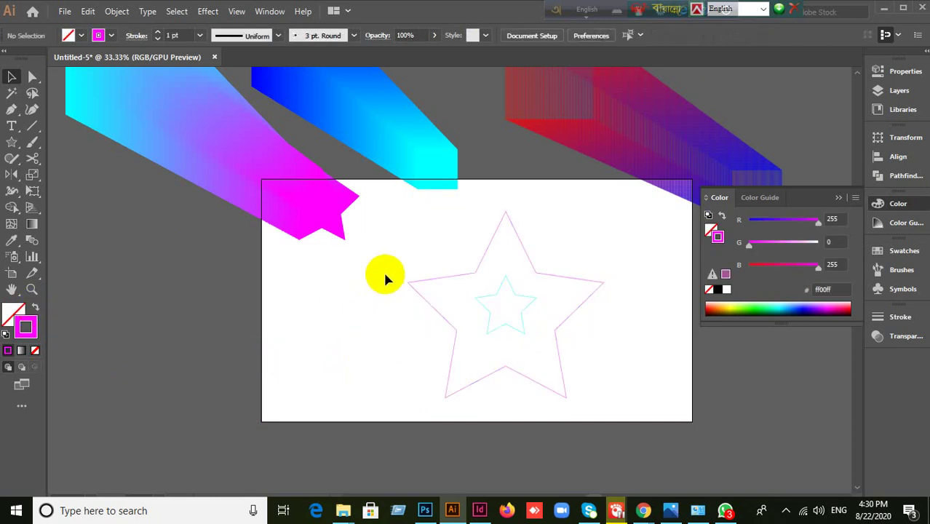
drag(405, 257, 543, 352)
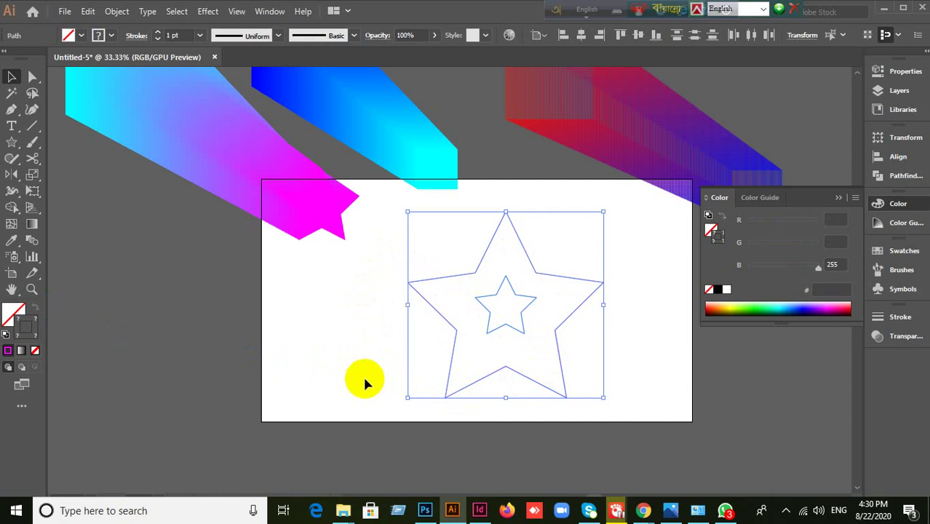
- Make a blend between the two star outlines
click(117, 12)
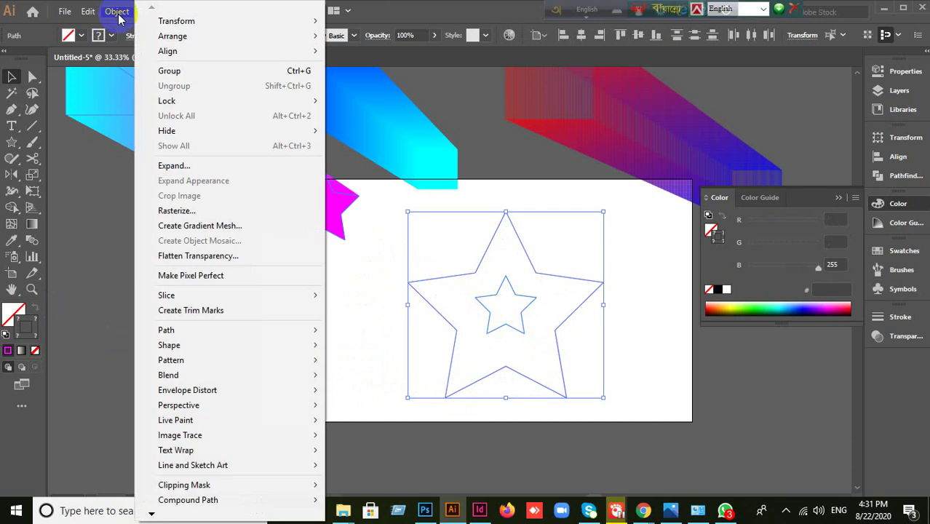
mouse_move(174, 375)
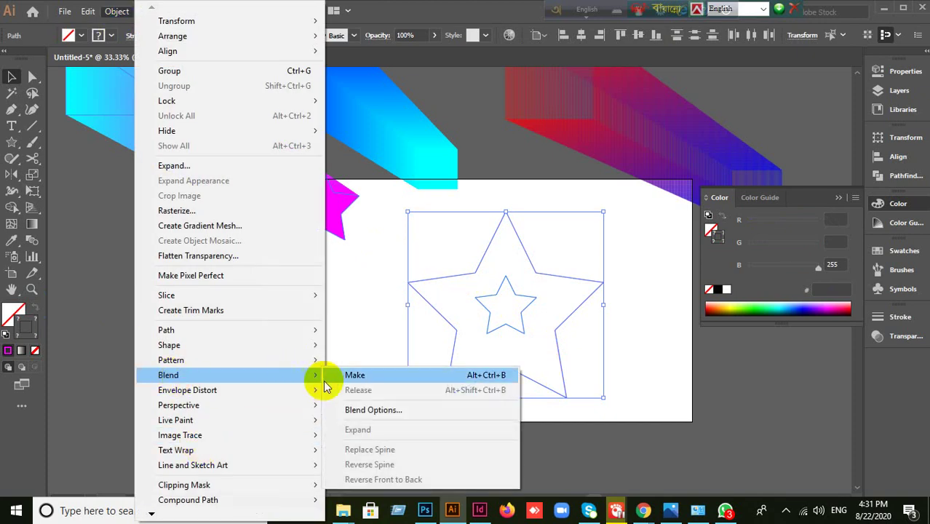
click(353, 376)
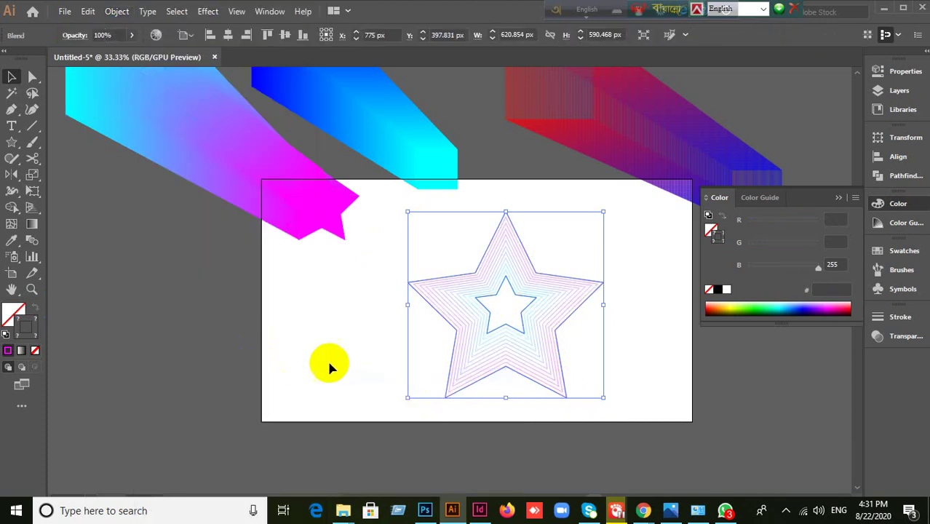
- Preview 18 specified steps in Blend Options, then cancel to keep the previous step count
click(117, 12)
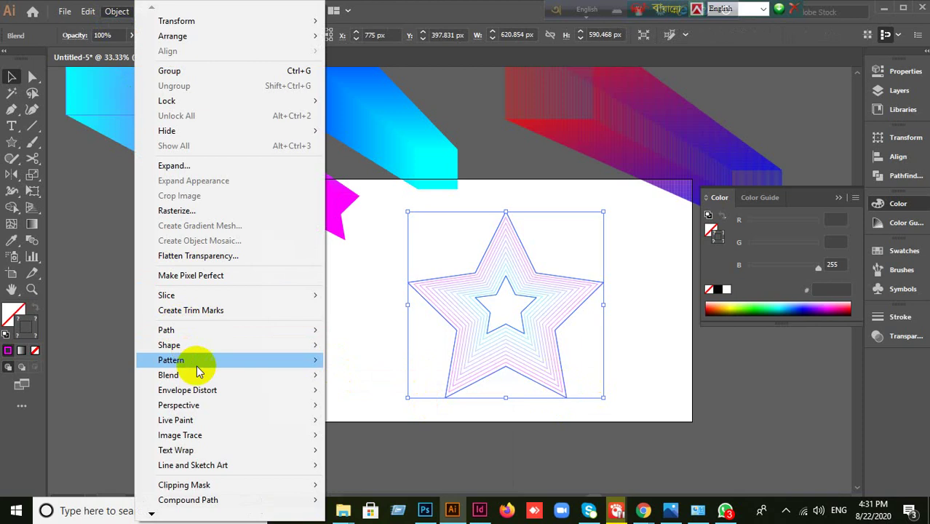
mouse_move(204, 384)
click(395, 410)
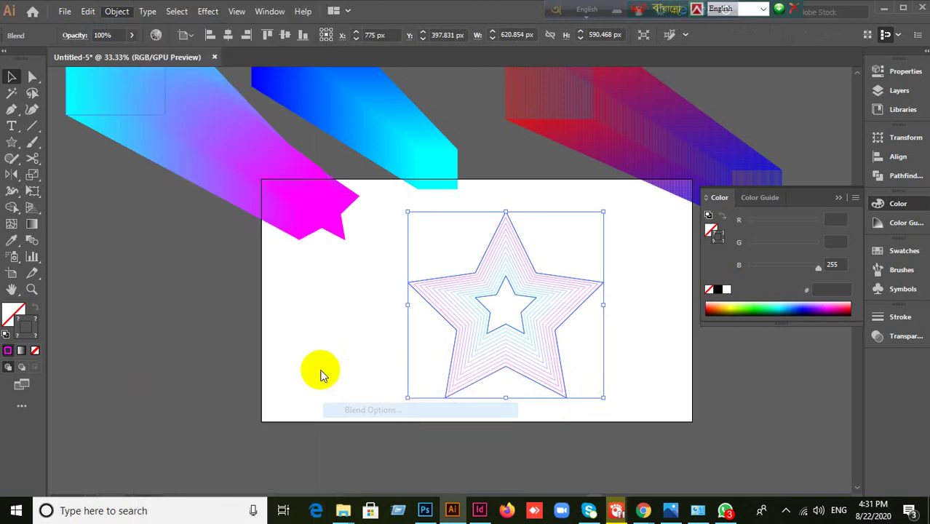
double_click(837, 76)
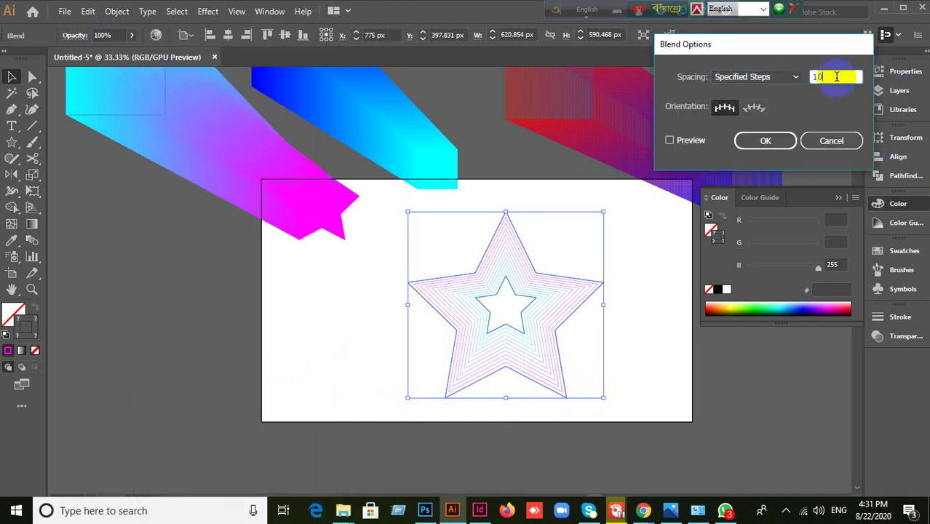
click(670, 141)
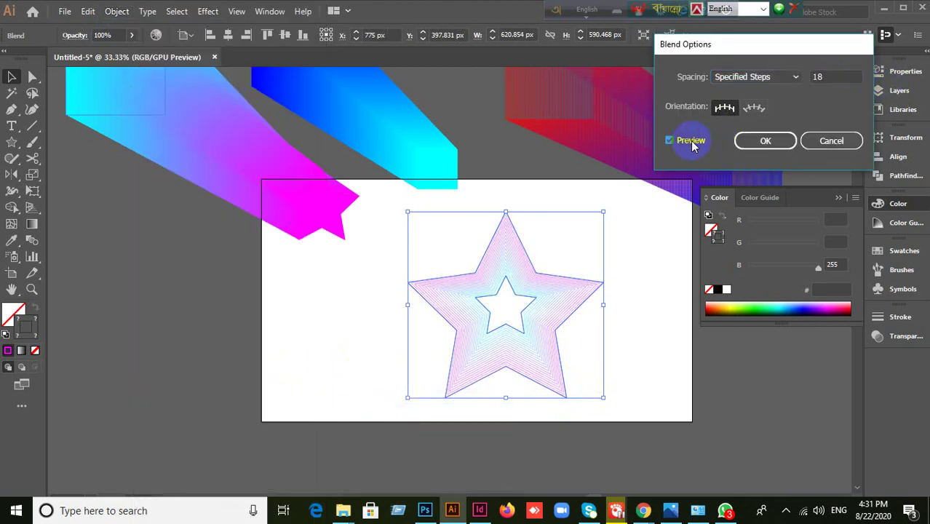
double_click(827, 79)
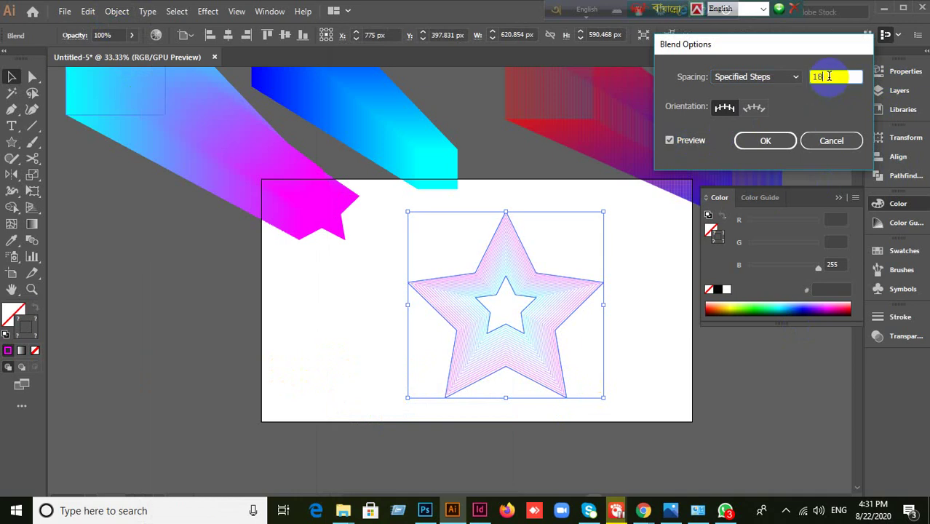
click(831, 141)
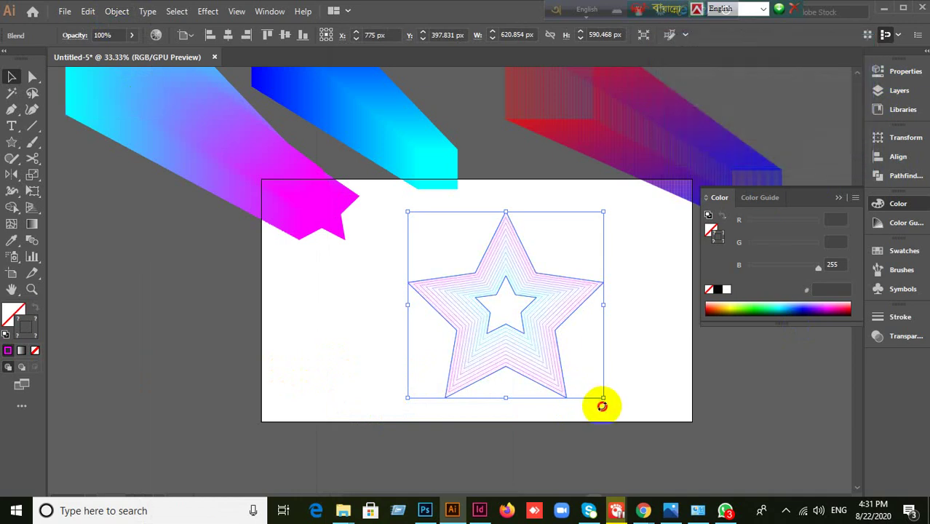
- Select the outer star and swap its fill and stroke with Shift+X
scroll(638, 378, up, 2)
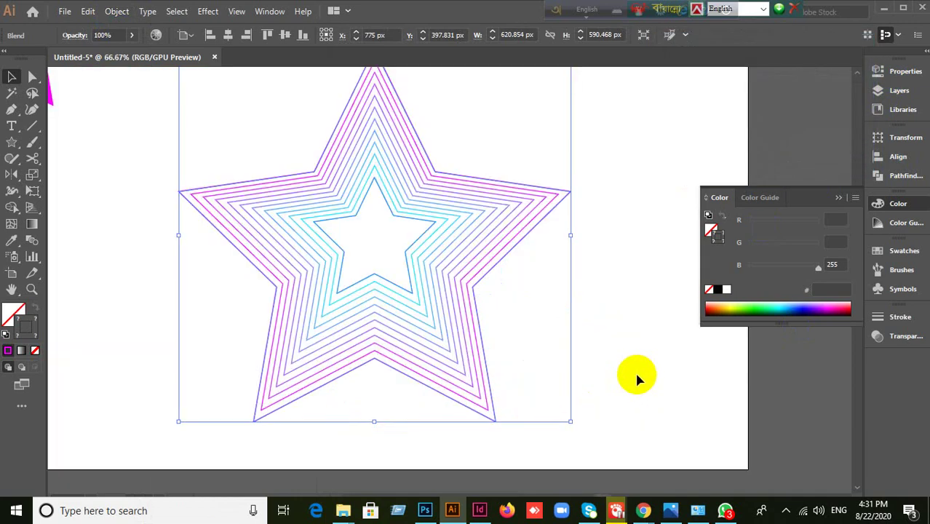
scroll(637, 375, down, 1)
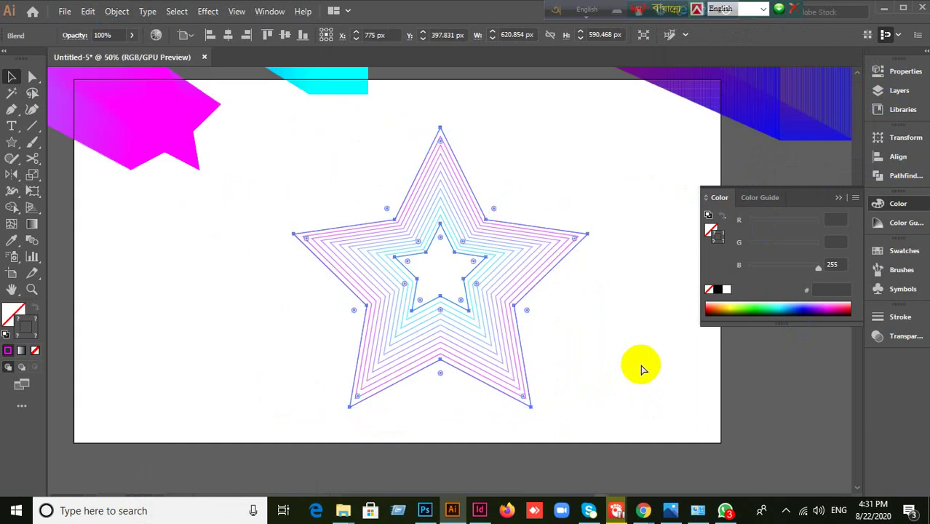
click(475, 322)
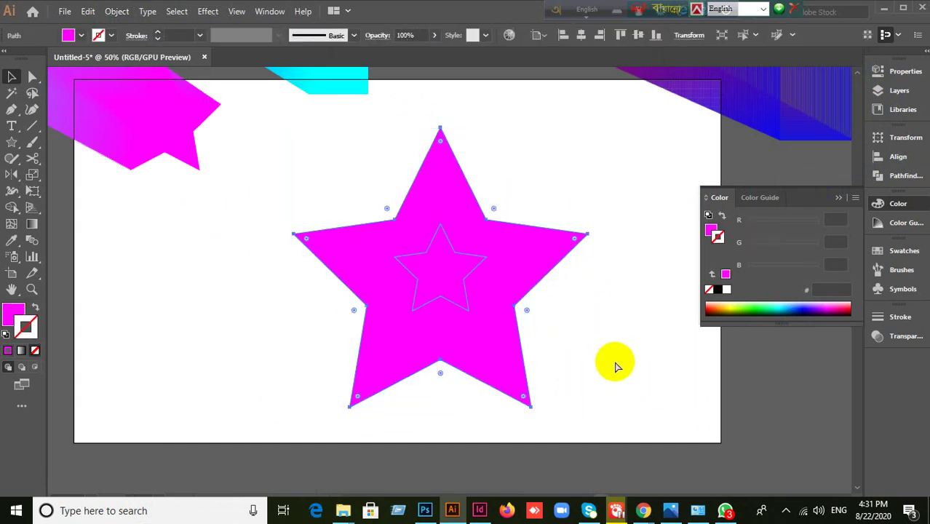
key(shift+x)
- Delete the small inner cyan star and reselect the remaining magenta star
click(691, 332)
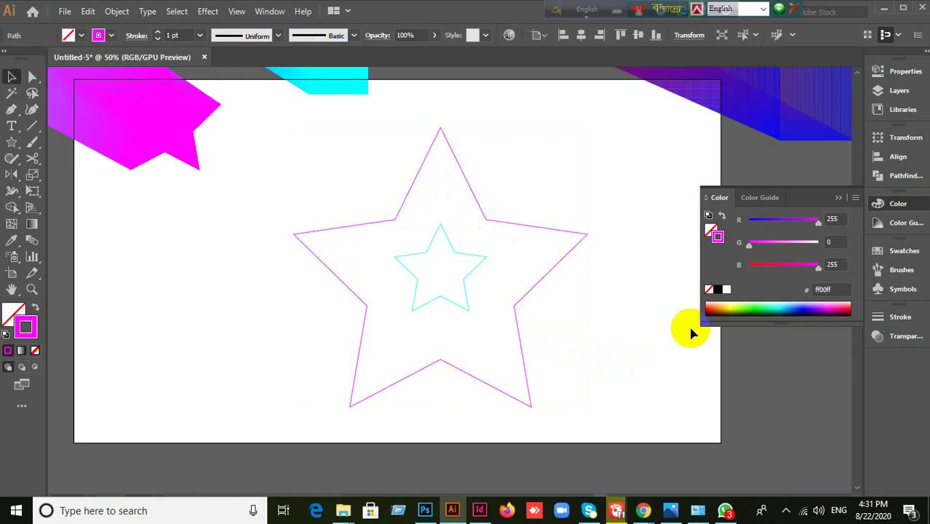
click(470, 310)
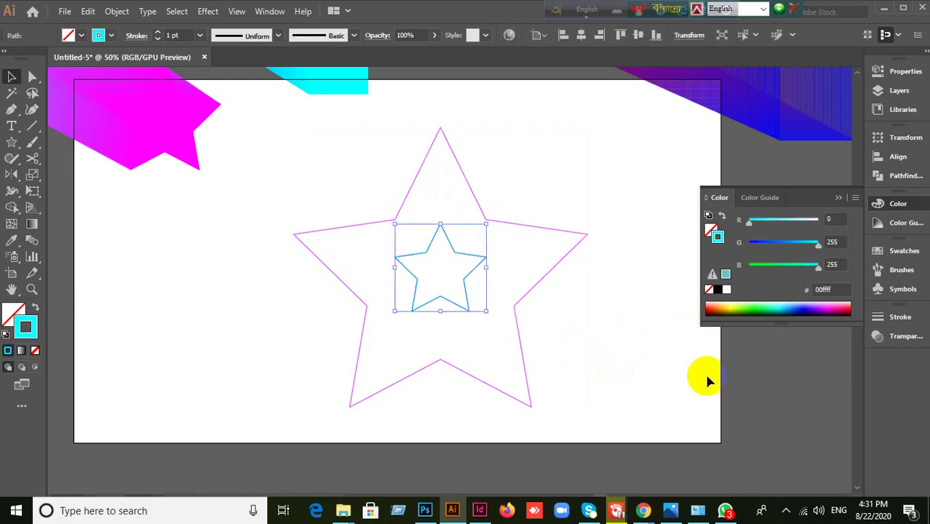
key(Delete)
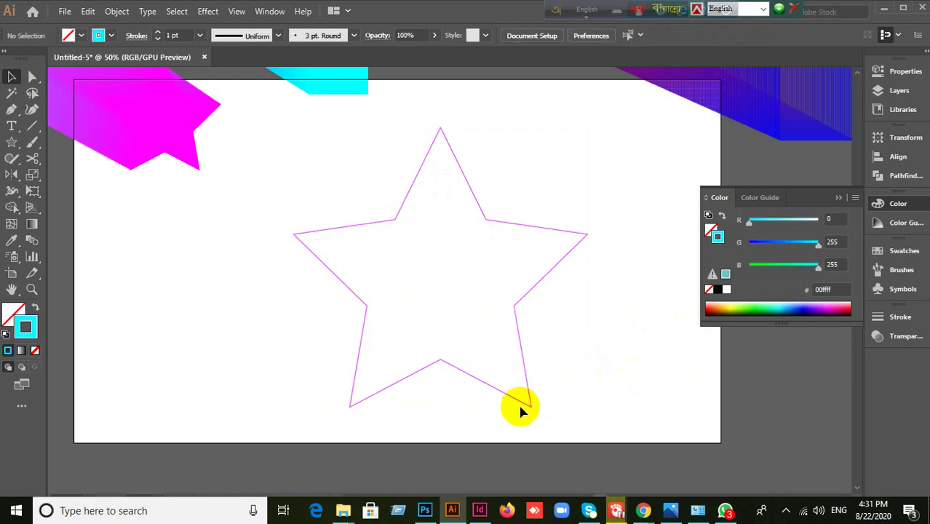
mouse_move(507, 413)
mouse_down()
mouse_move(575, 389)
mouse_move(635, 389)
mouse_up()
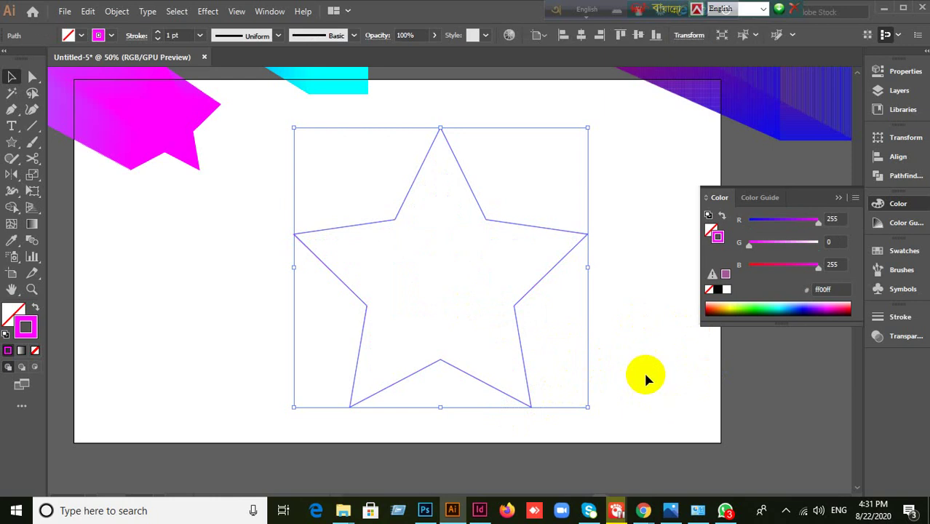
- Try shrinking the star toward its centre, then undo the resize
scroll(644, 377, up, 1)
scroll(644, 377, down, 1)
drag(587, 407, 542, 364)
key(ctrl+z)
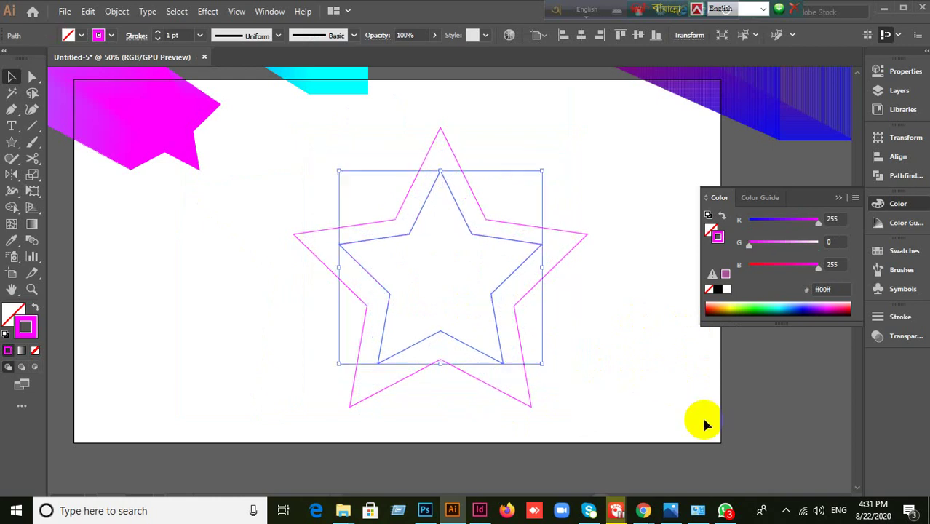
key(ctrl+shift+z)
key(ctrl+z)
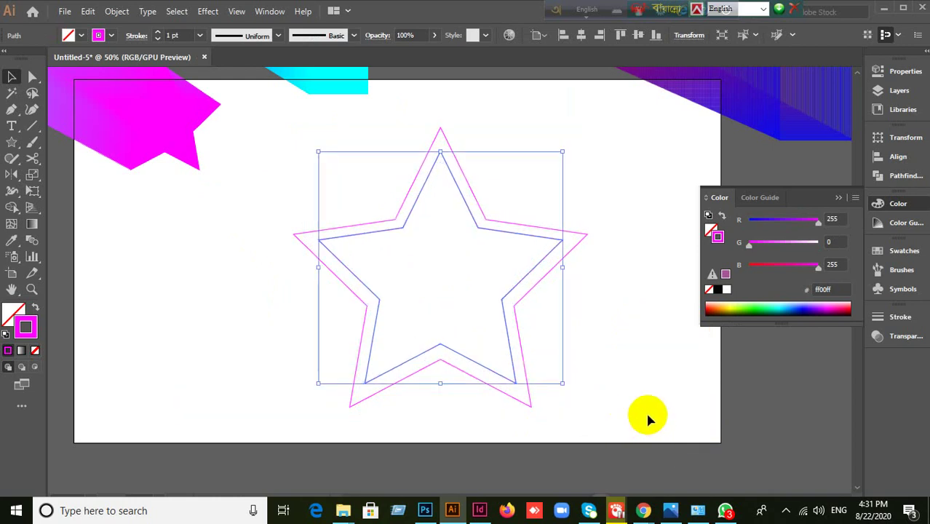
- Alt-drag the corner handle inward to make progressively smaller centred star copies
click(564, 388)
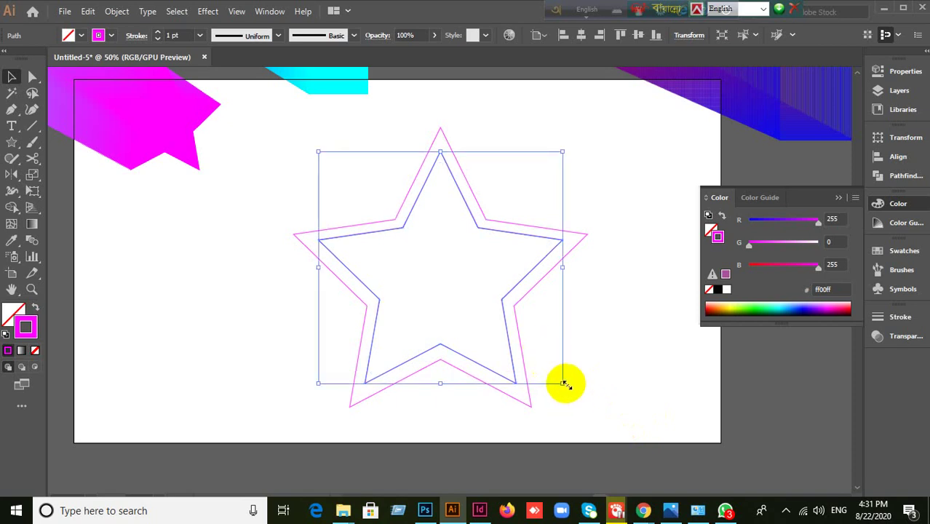
drag(564, 385, 511, 334)
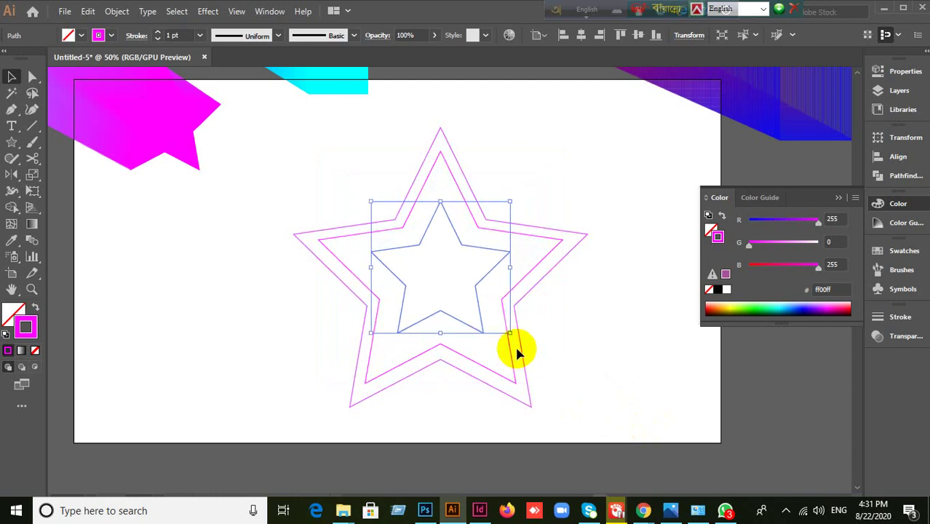
key(a)
key(v)
drag(512, 333, 469, 295)
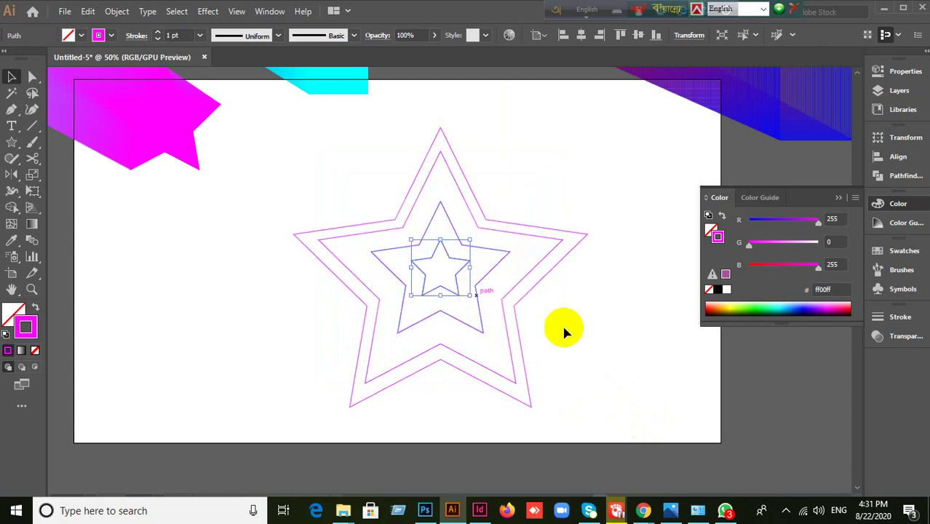
click(558, 291)
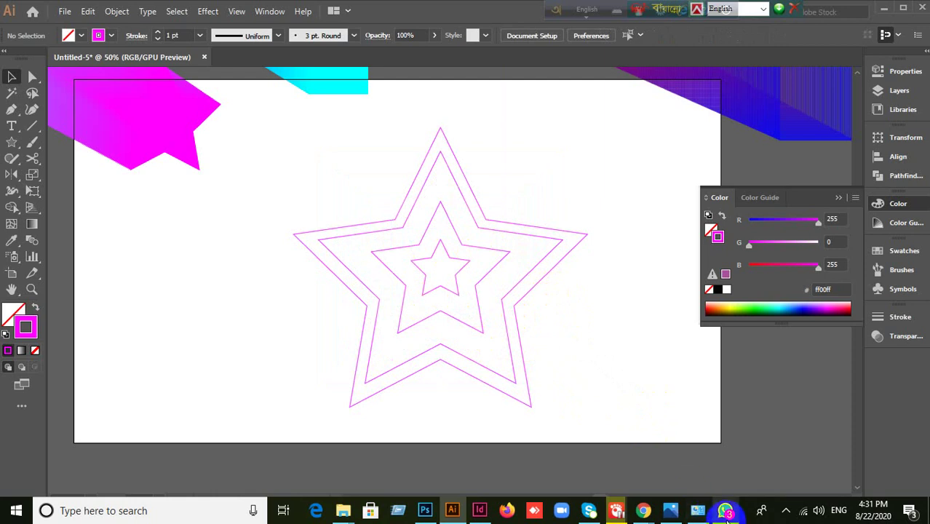
- Admit a guest in the Google Meet window and return to Illustrator
mouse_move(652, 512)
click(602, 466)
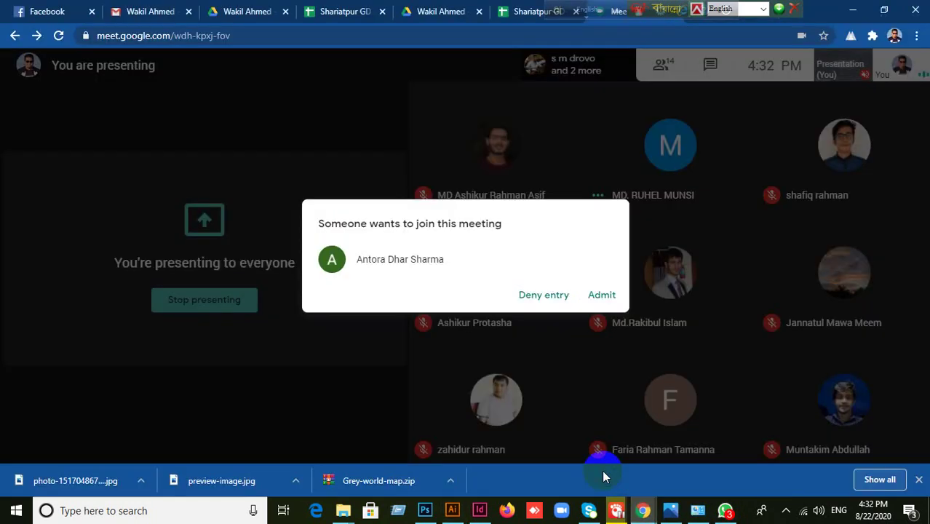
click(602, 295)
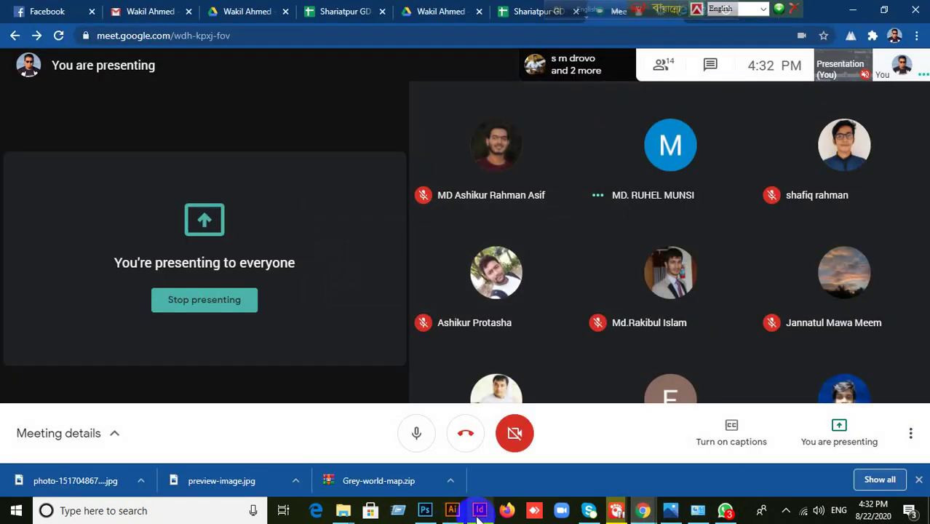
click(452, 511)
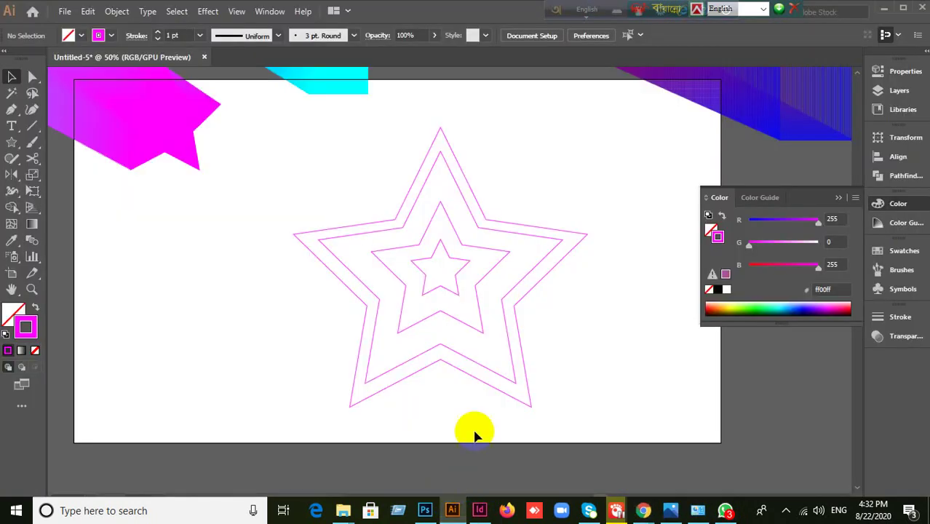
- Give the smallest star a red outline and the middle star a yellow outline
click(476, 331)
click(457, 297)
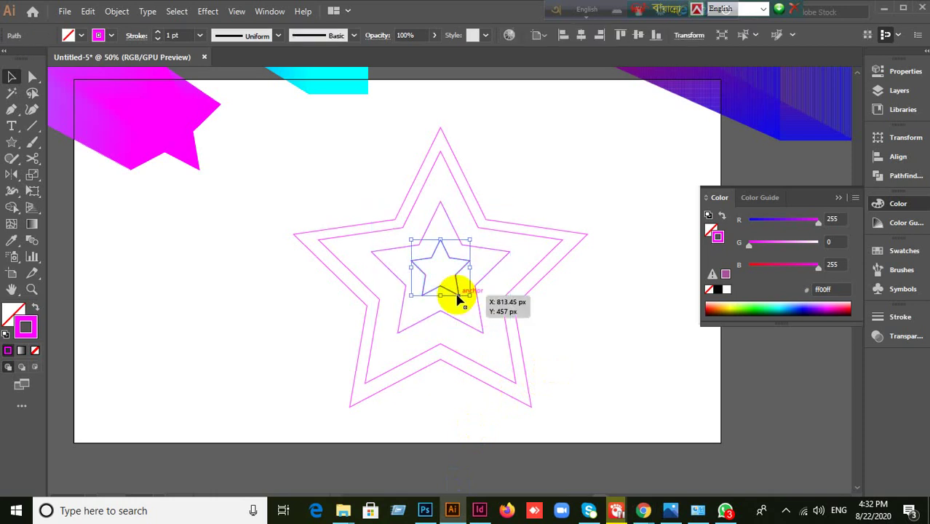
click(887, 252)
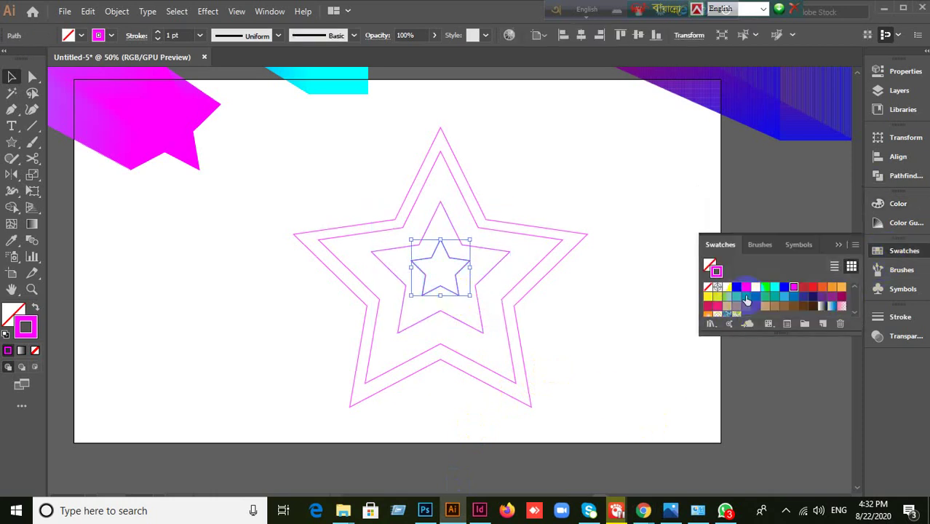
click(748, 288)
click(655, 252)
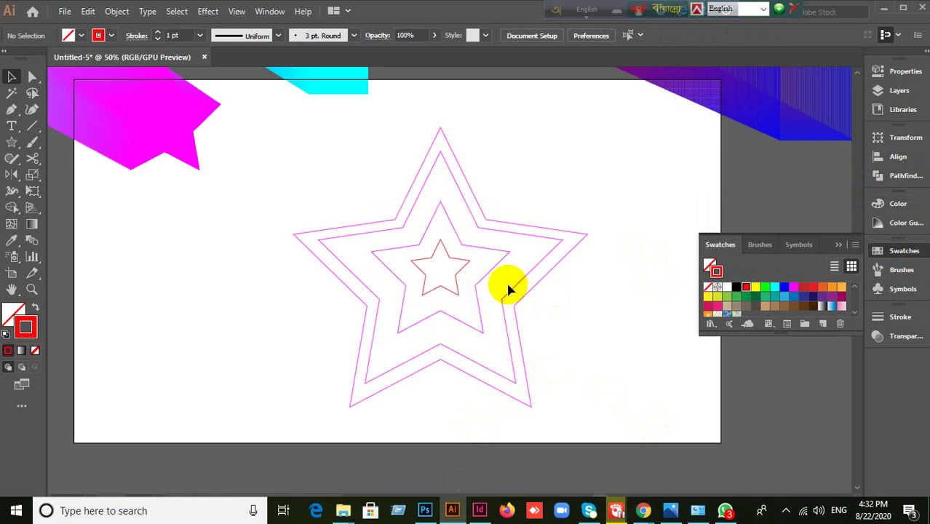
click(485, 274)
click(756, 287)
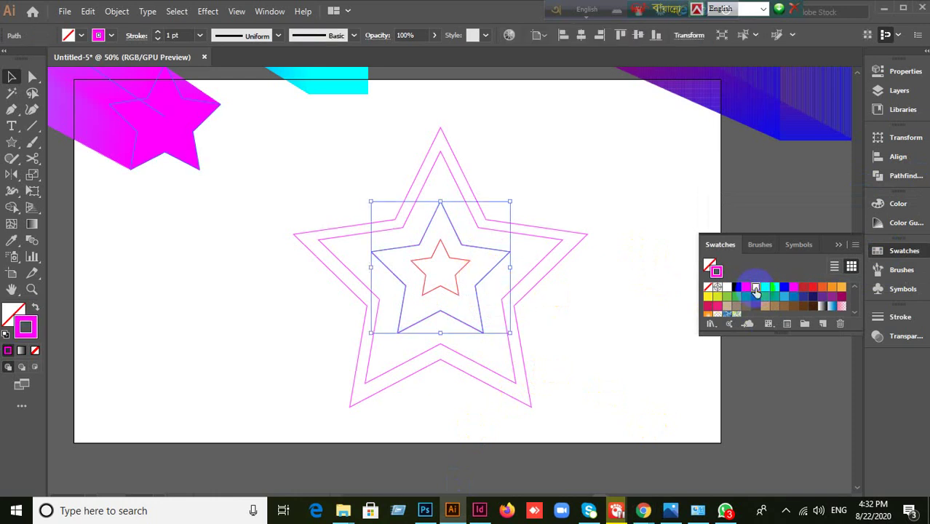
- Make the second-largest star's outline cyan, then select all four nested stars
click(617, 204)
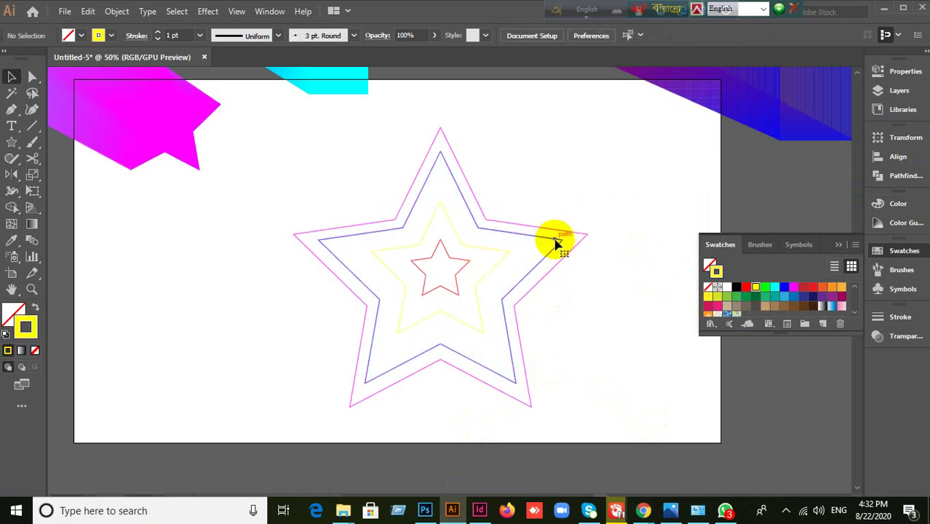
click(555, 243)
click(795, 288)
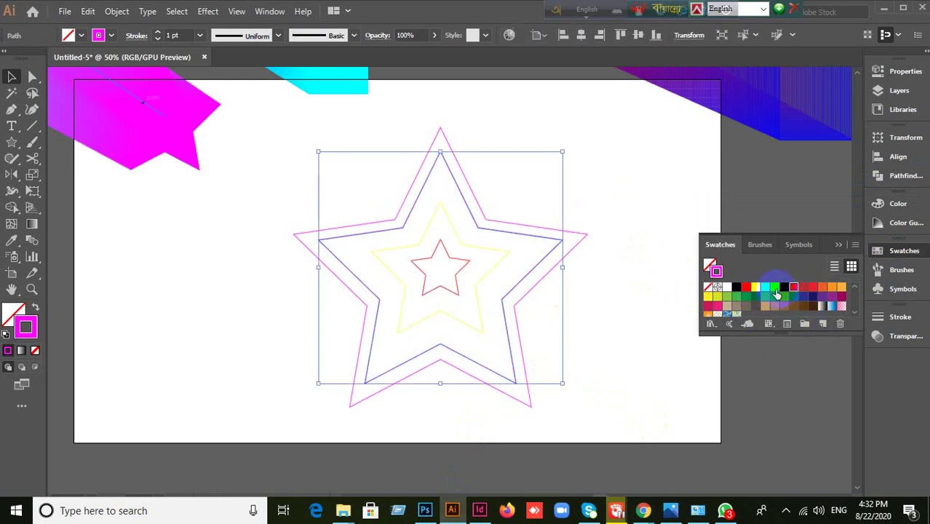
click(775, 288)
click(654, 283)
drag(204, 211, 646, 383)
click(116, 13)
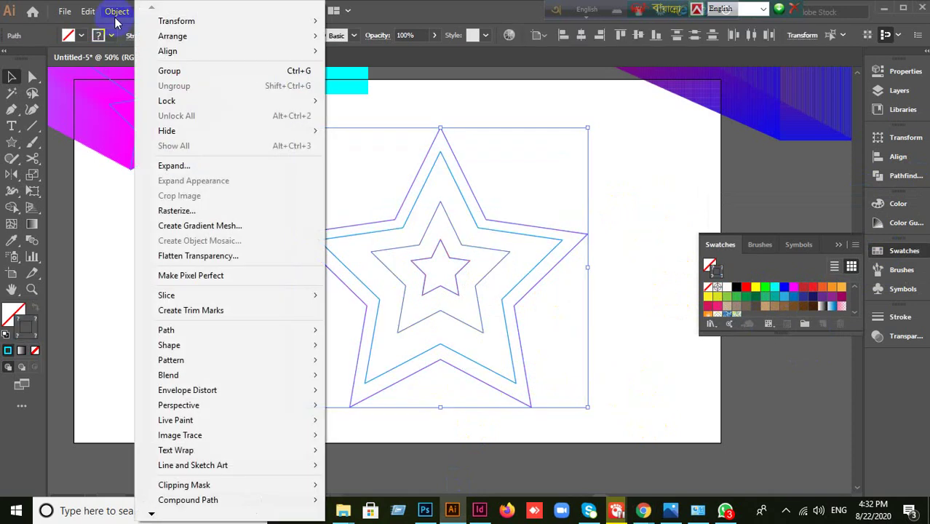
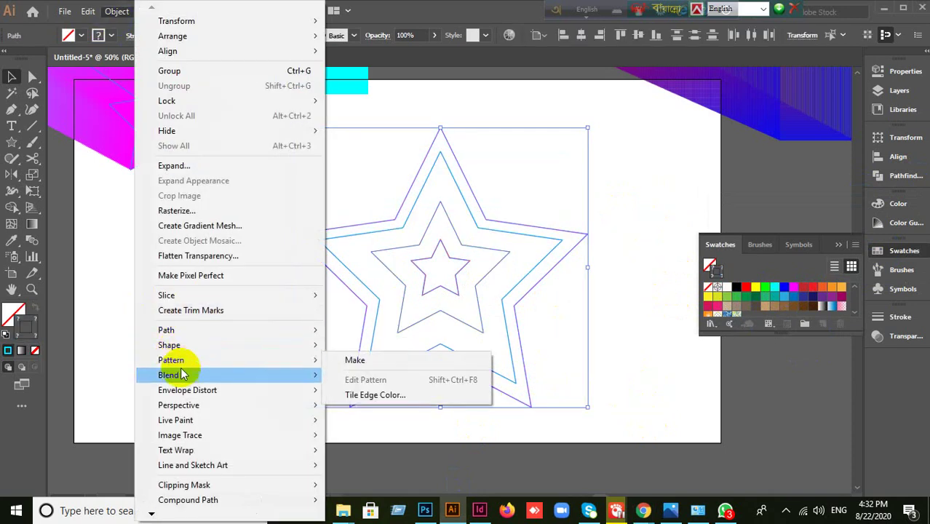
- Blend the four nested star outlines into a rainbow star with Object > Blend > Make
mouse_move(208, 376)
click(356, 376)
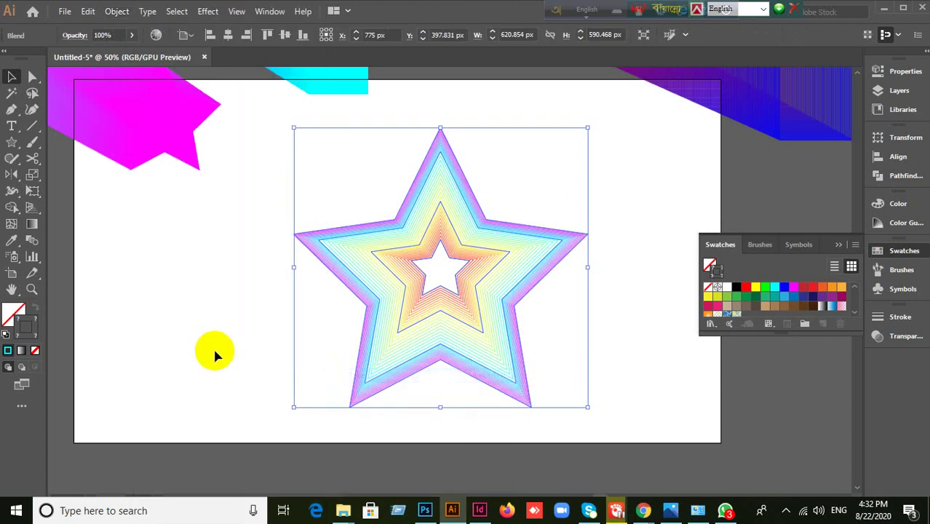
click(109, 317)
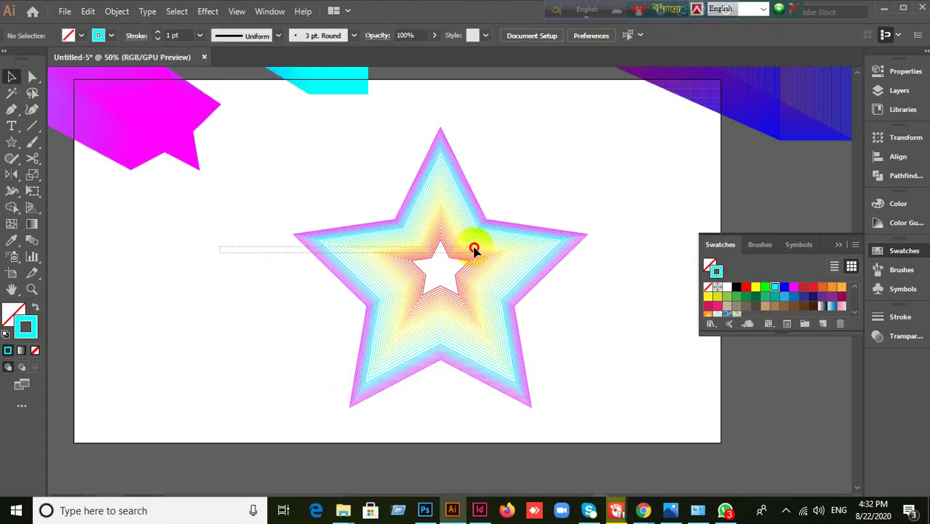
- Move the blended star onto the pasteboard left of the artboard and close the swatches
drag(485, 296, 137, 397)
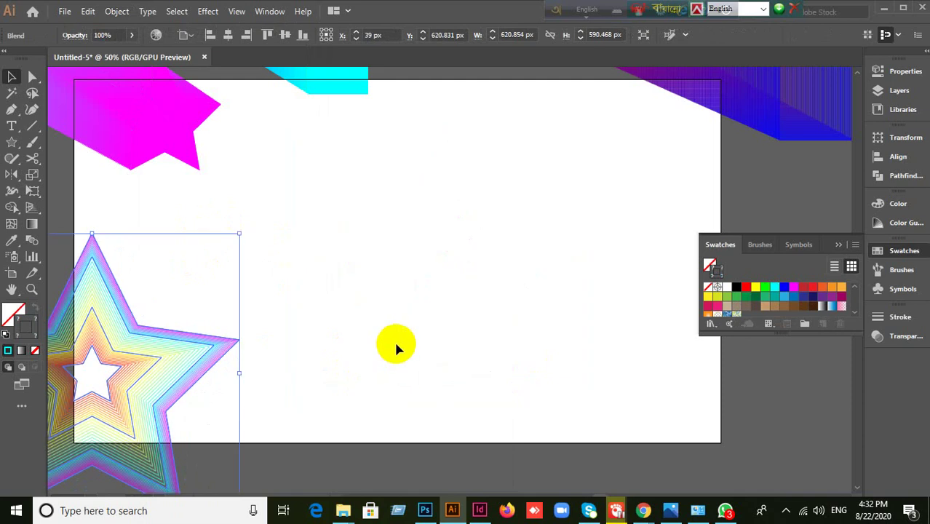
drag(525, 316, 584, 255)
key(ctrl+minus)
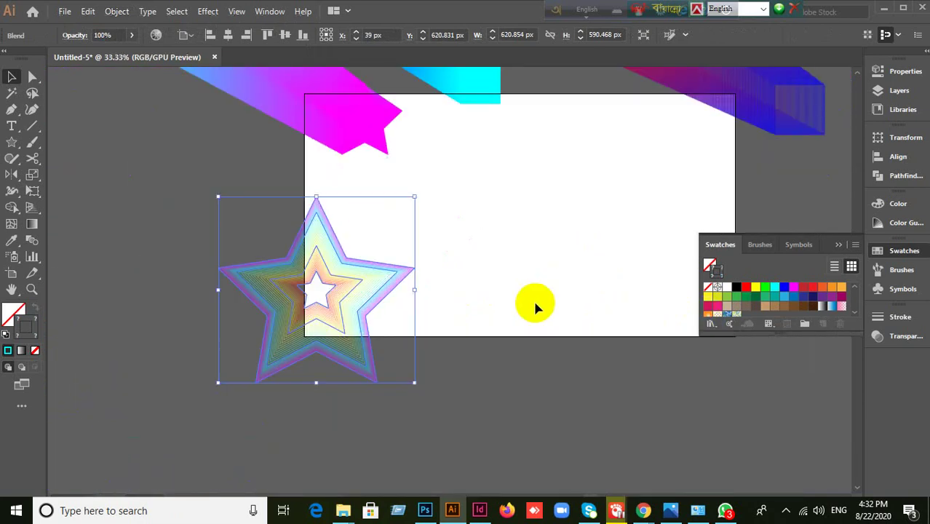
click(511, 324)
key(ctrl+plus)
drag(99, 213, 291, 328)
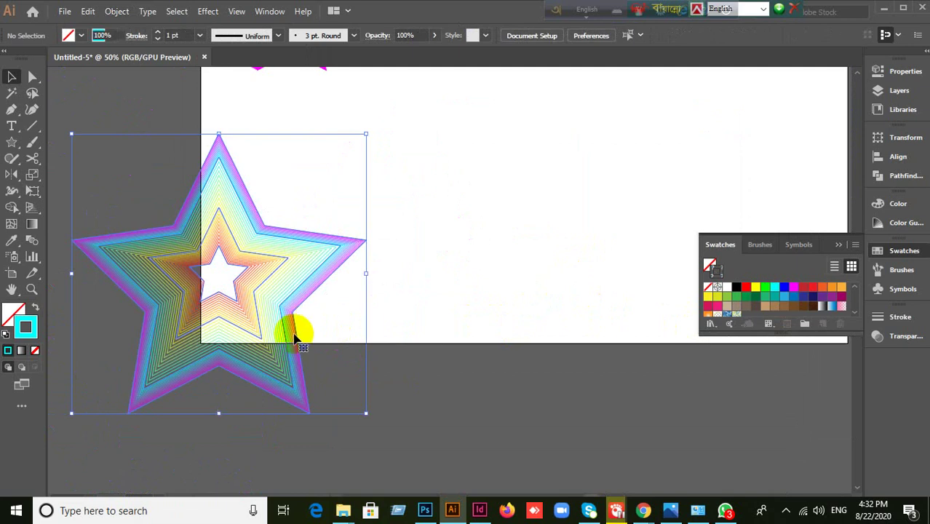
key(ctrl+minus)
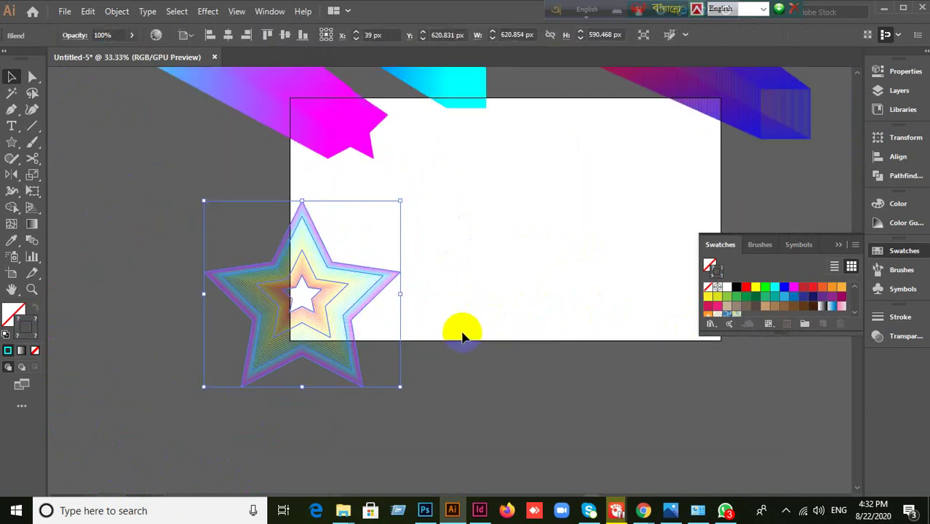
drag(302, 312, 191, 229)
click(472, 301)
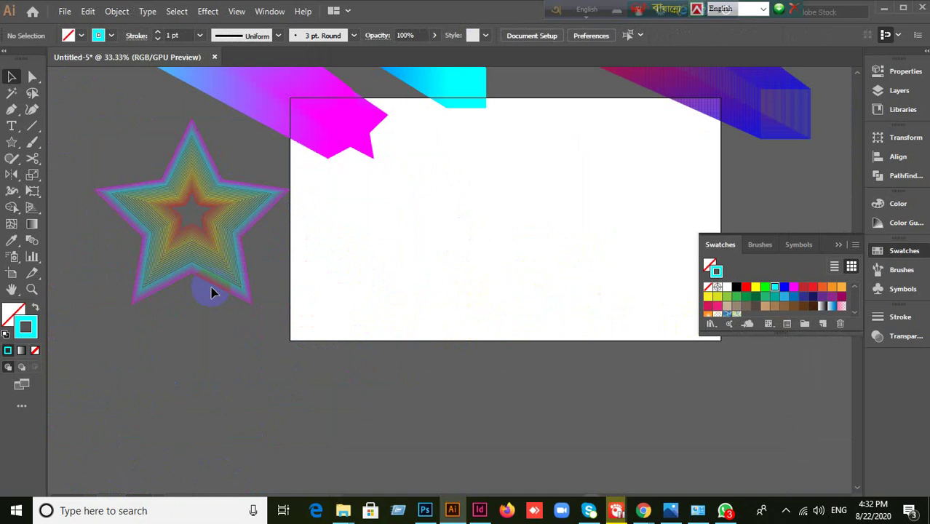
scroll(326, 255, up, 5)
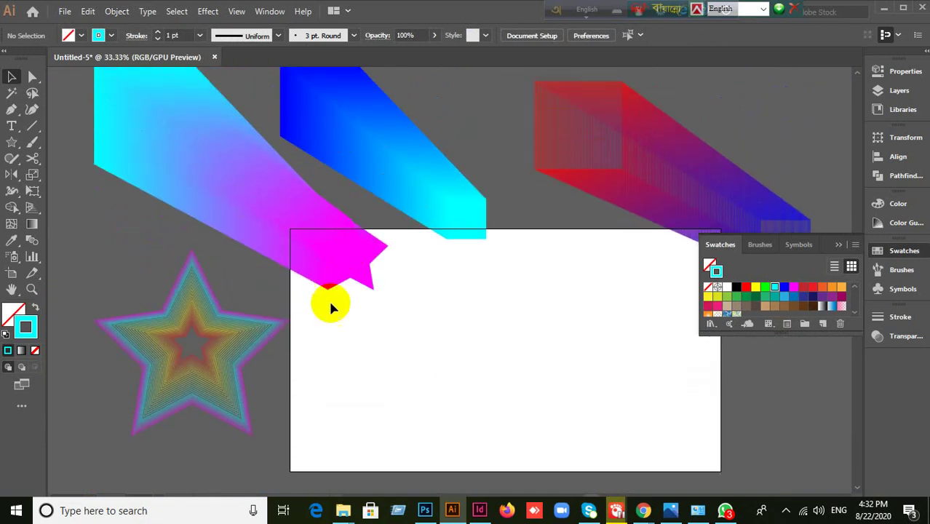
click(839, 246)
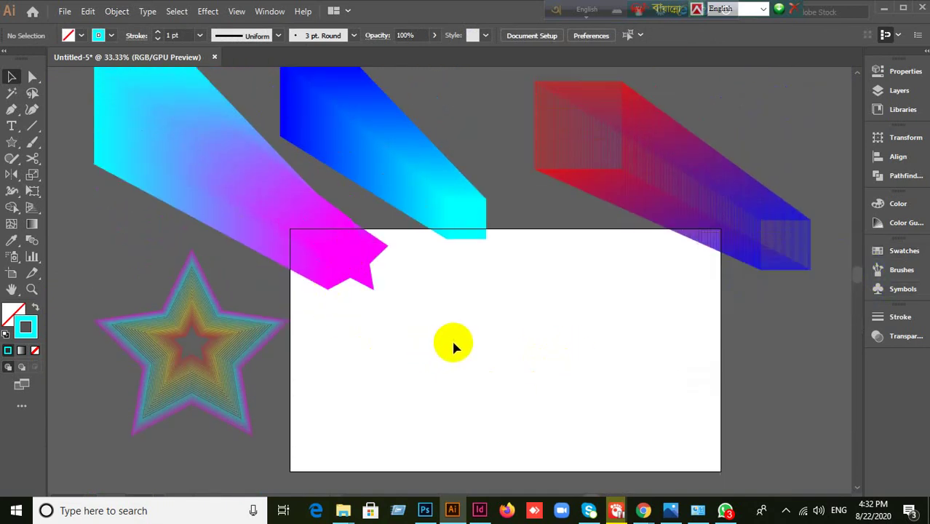
scroll(536, 357, down, 4)
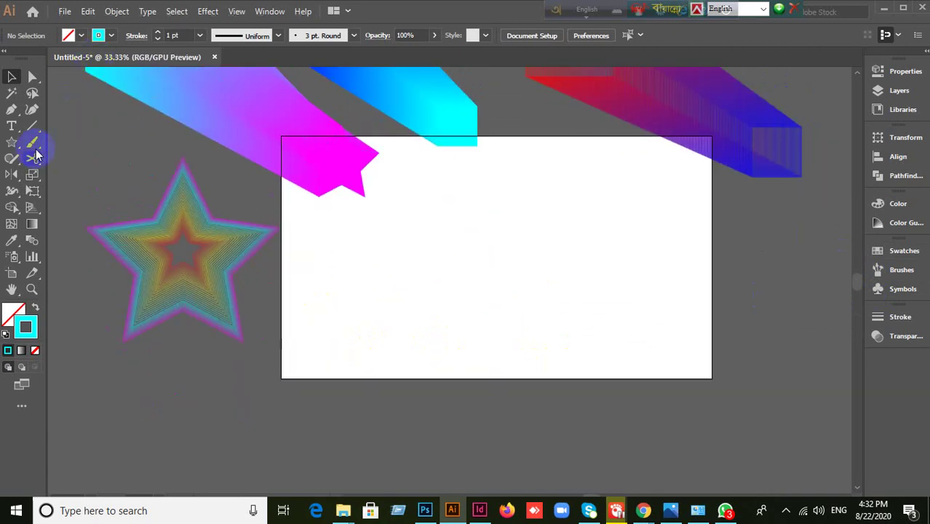
- Draw the cyan outlined circles in a row with the Ellipse tool
drag(9, 148, 57, 173)
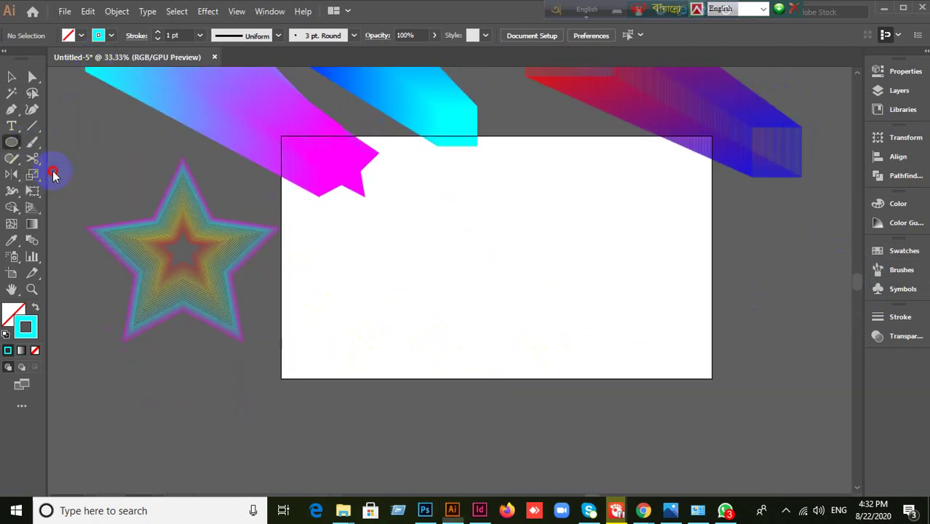
drag(439, 197, 508, 230)
click(11, 77)
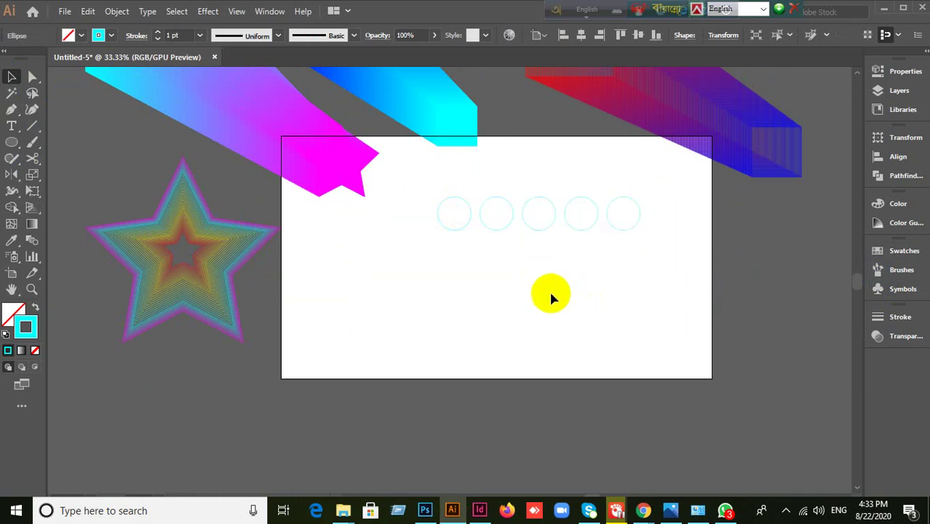
click(506, 206)
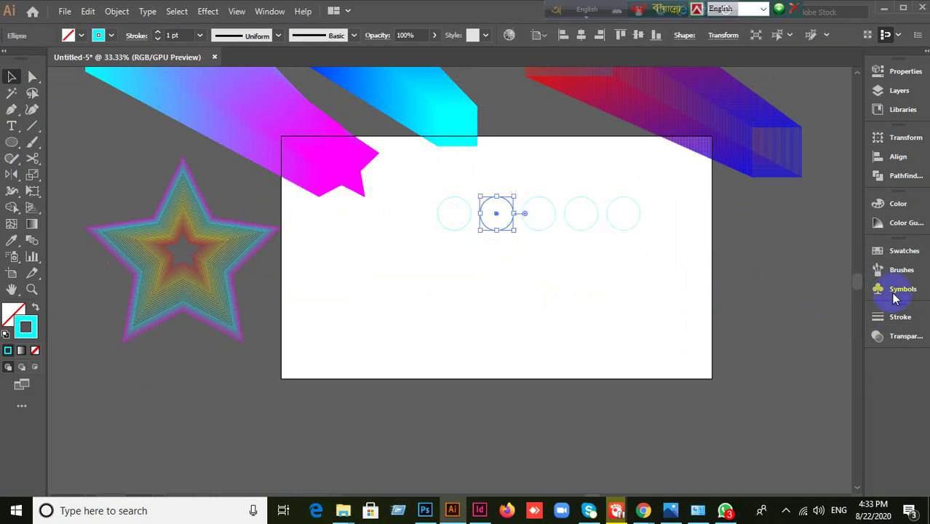
click(894, 257)
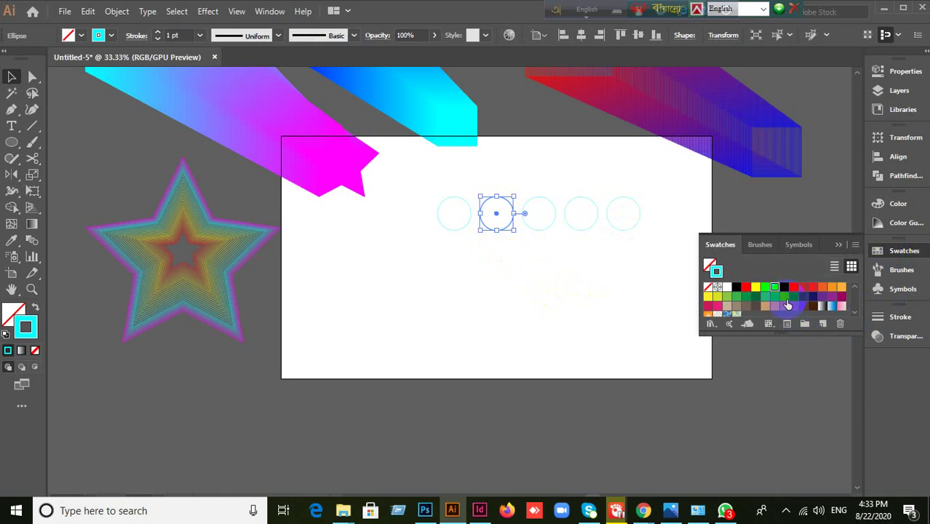
click(543, 263)
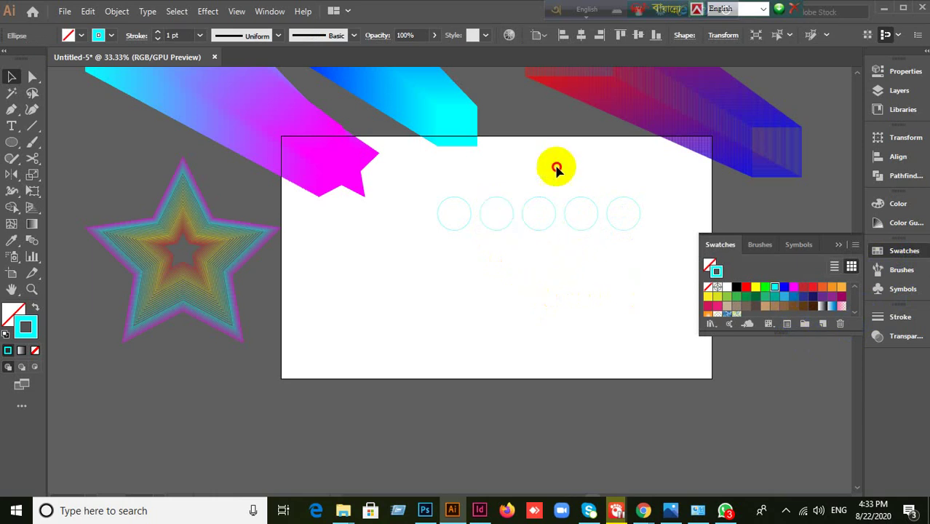
click(538, 213)
click(519, 264)
scroll(519, 264, up, 2)
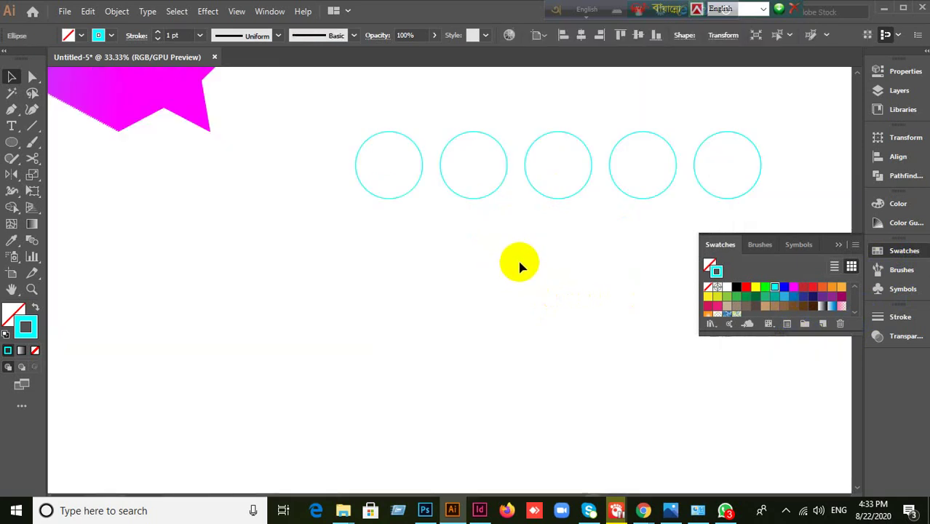
- Stroke the second circle red and the third circle green
drag(445, 213, 488, 157)
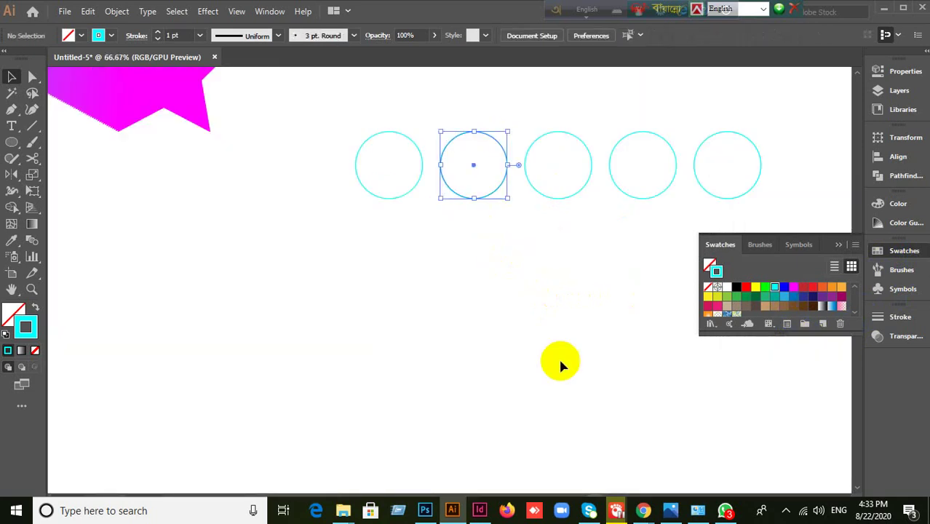
click(746, 287)
click(529, 276)
drag(540, 243, 576, 119)
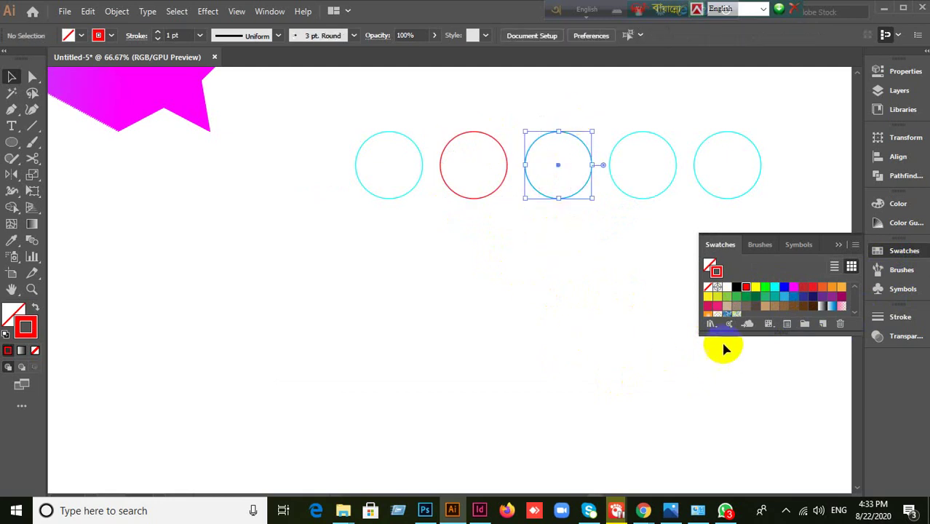
click(761, 300)
click(584, 302)
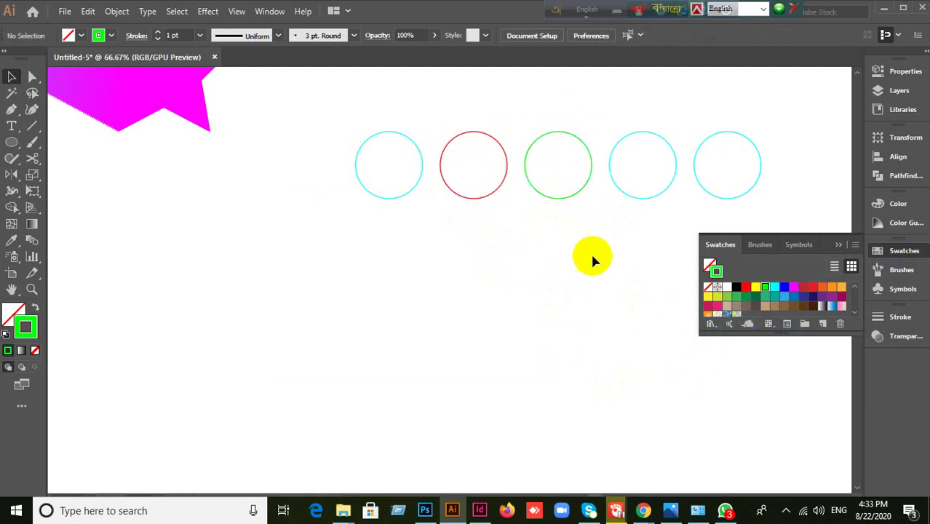
- Stroke the fourth circle dark blue and the fifth circle orange
drag(596, 242, 653, 128)
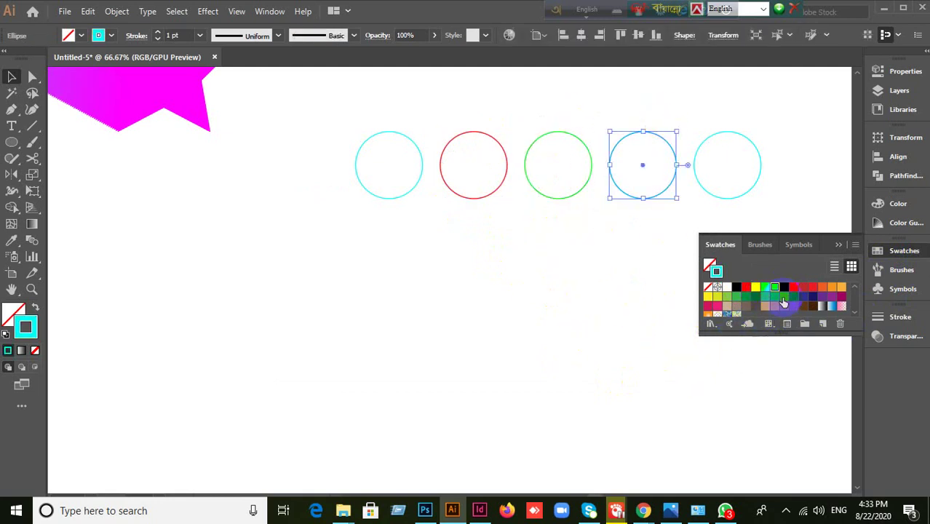
click(786, 290)
click(680, 249)
drag(726, 178, 771, 181)
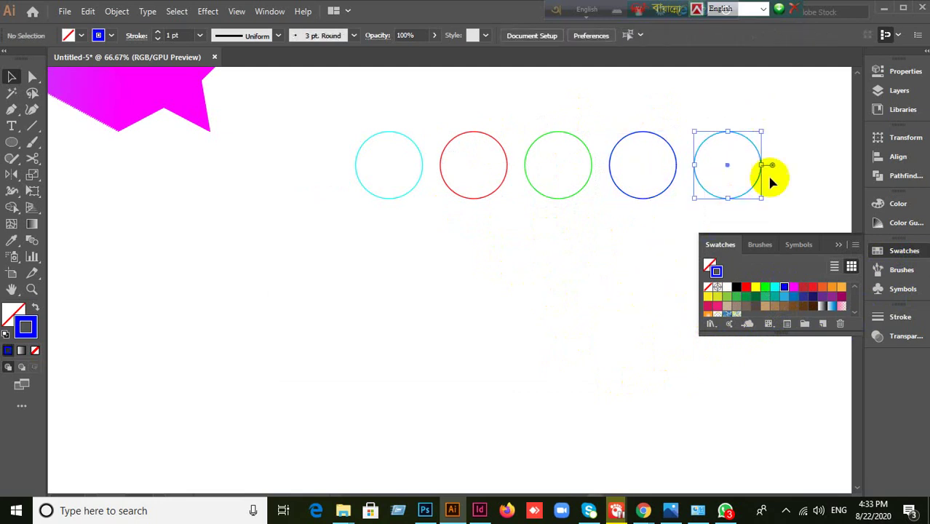
click(823, 287)
click(488, 305)
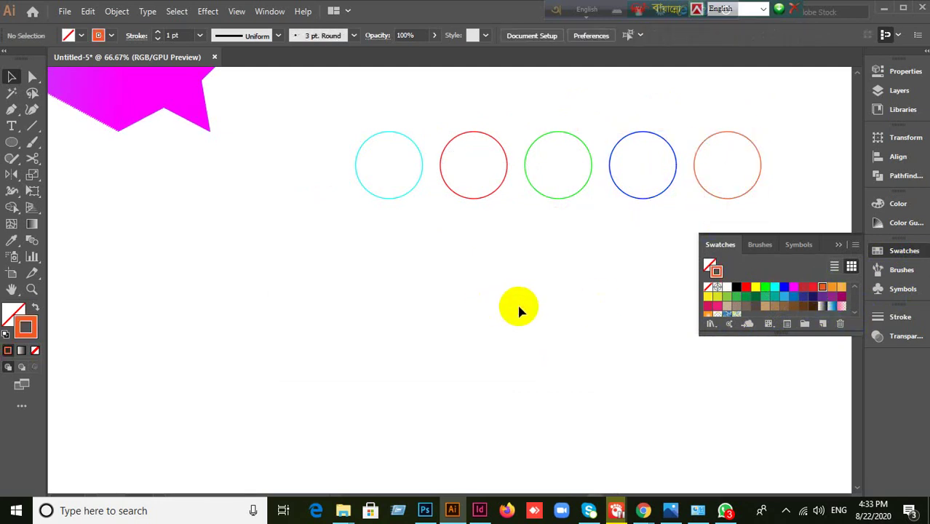
- Shift the view to the artboard's left side and select the second to fifth circles
scroll(519, 307, down, 1)
drag(597, 301, 542, 297)
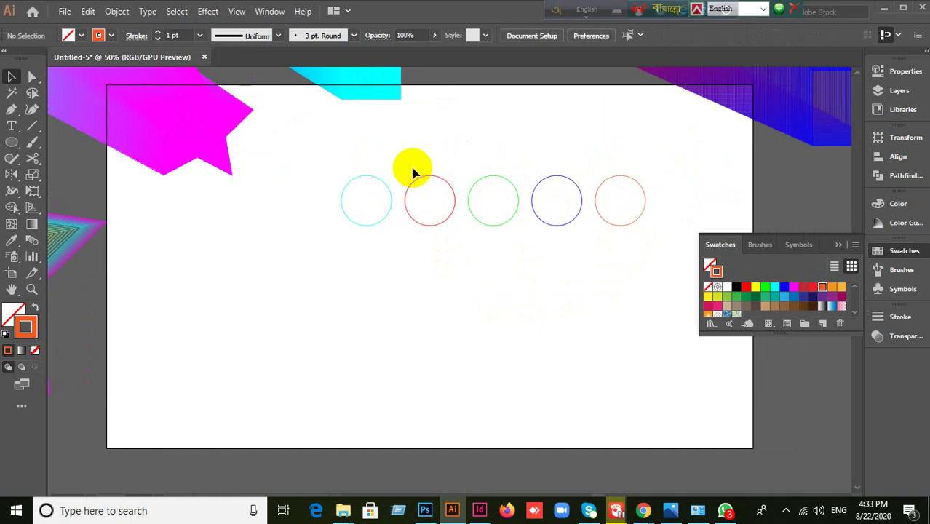
scroll(478, 259, down, 1)
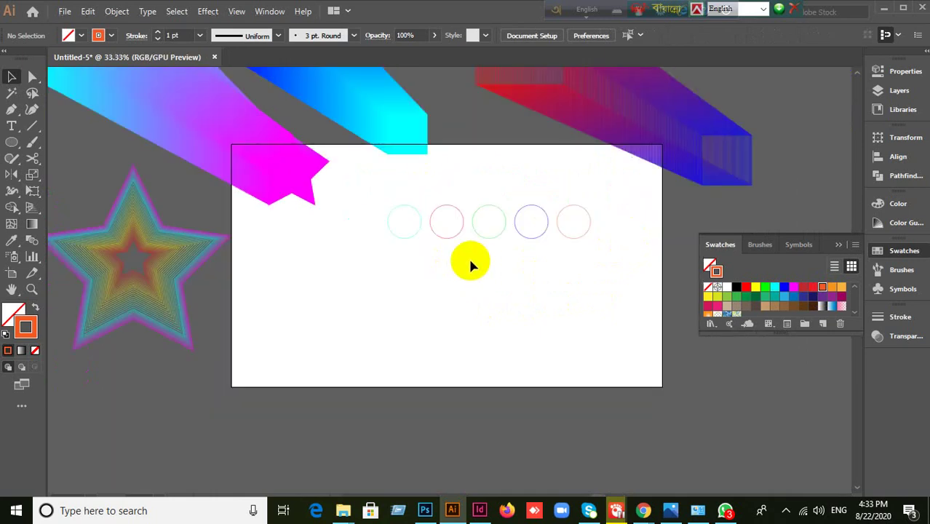
drag(444, 199, 637, 274)
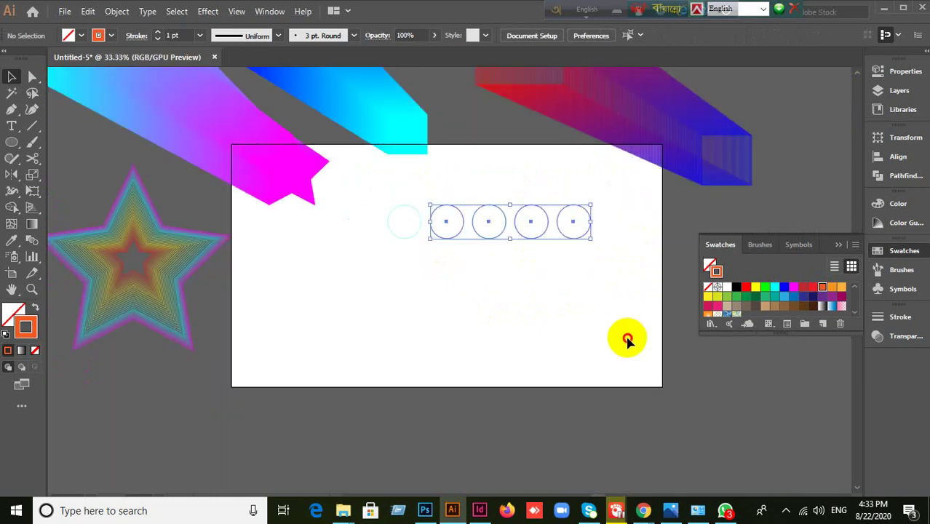
- Extend the row to eight circles and select all of them
key(ctrl+h)
click(589, 231)
drag(589, 232, 723, 231)
click(839, 248)
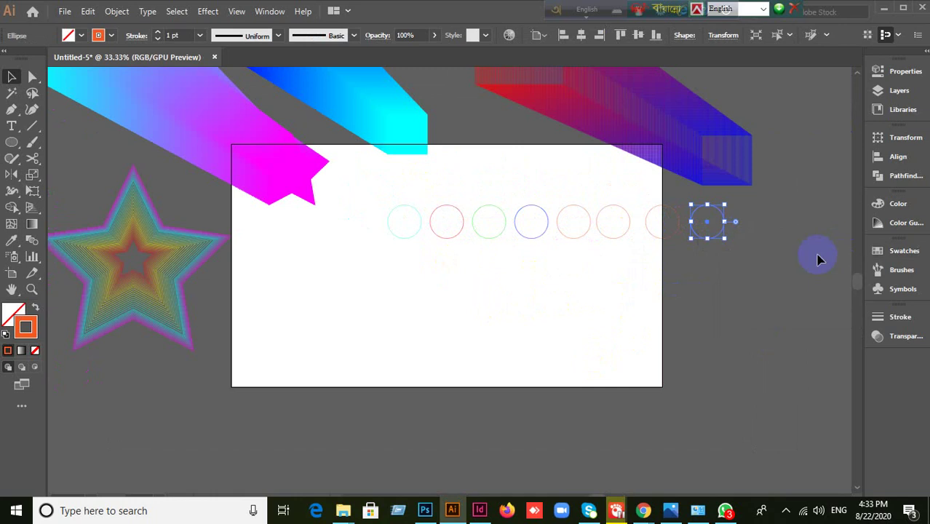
click(631, 324)
scroll(611, 321, right, 2)
drag(295, 237, 645, 301)
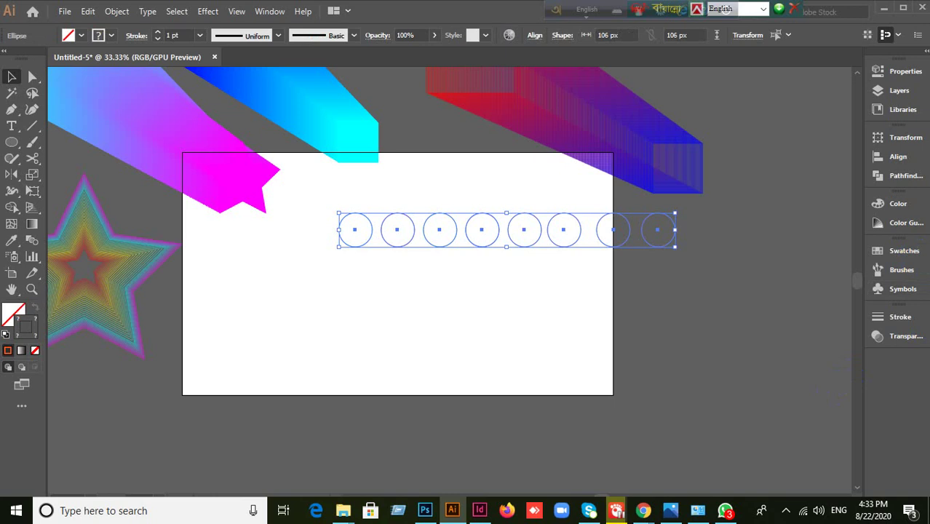
- Distribute the circles evenly, aligned to selection, lower on the artboard with the first as key object
click(902, 157)
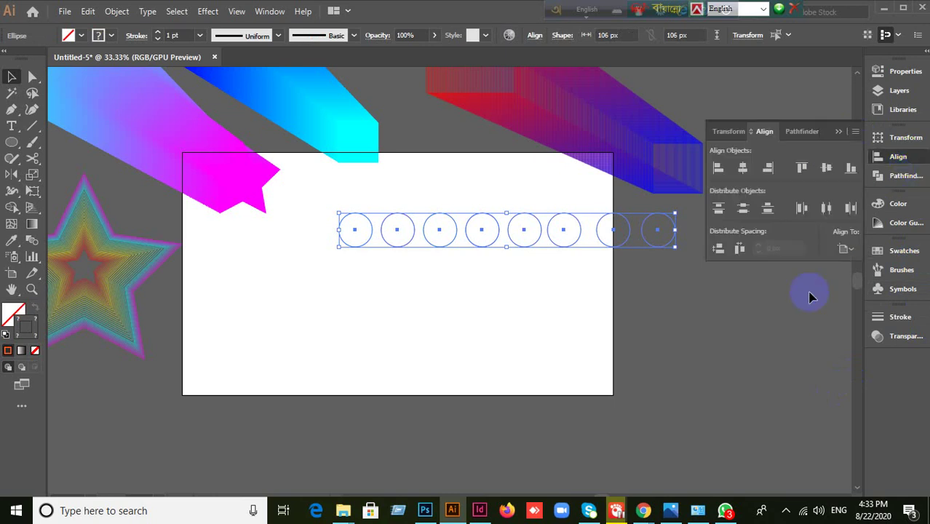
click(739, 249)
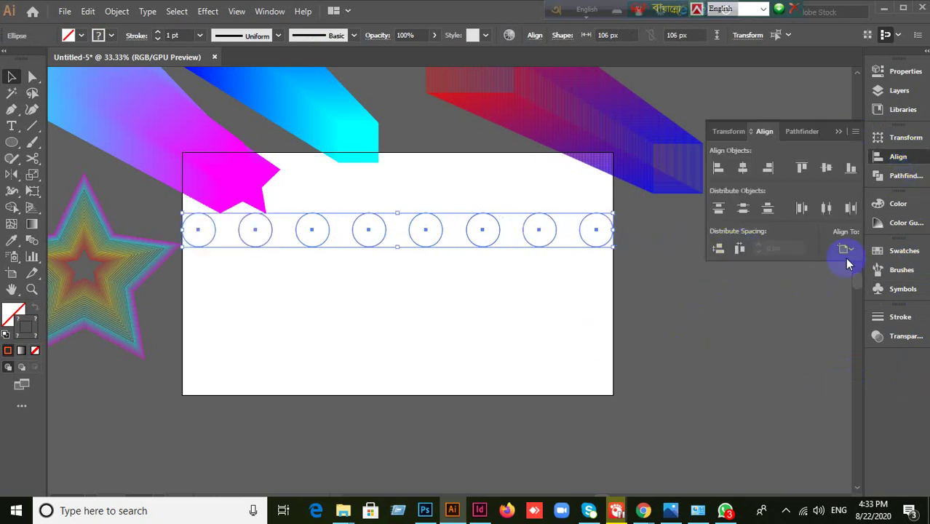
click(846, 252)
click(837, 264)
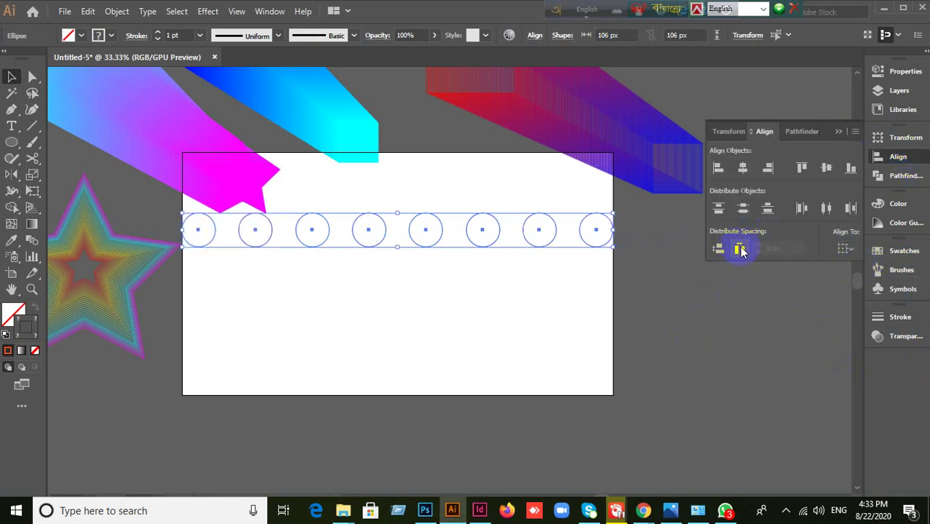
drag(471, 248, 477, 303)
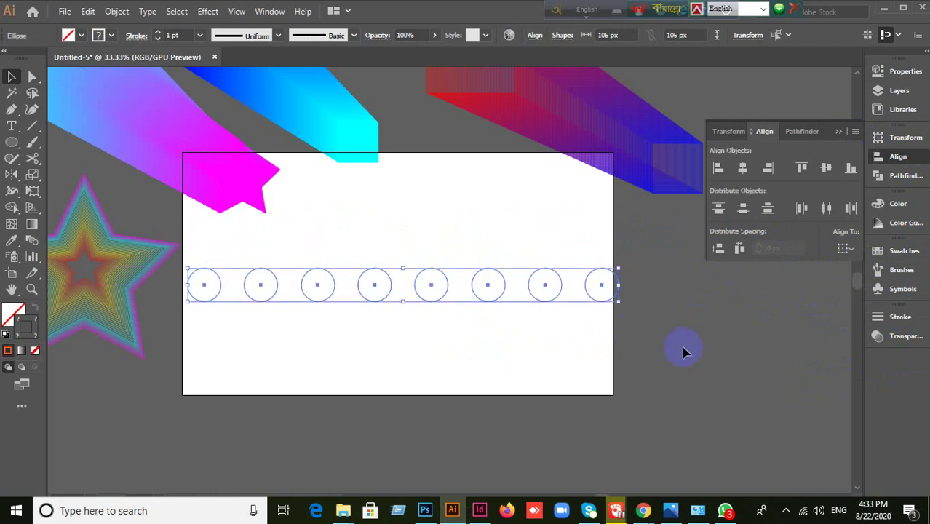
click(207, 303)
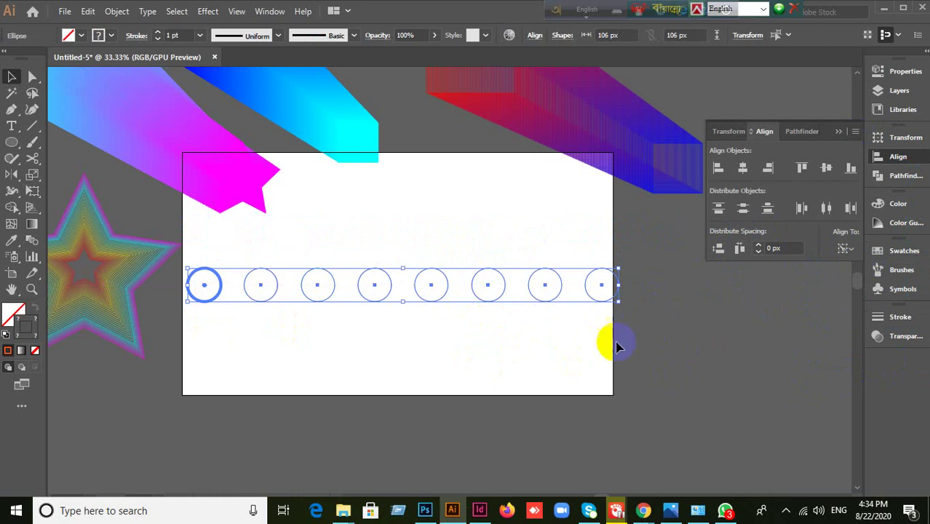
click(428, 356)
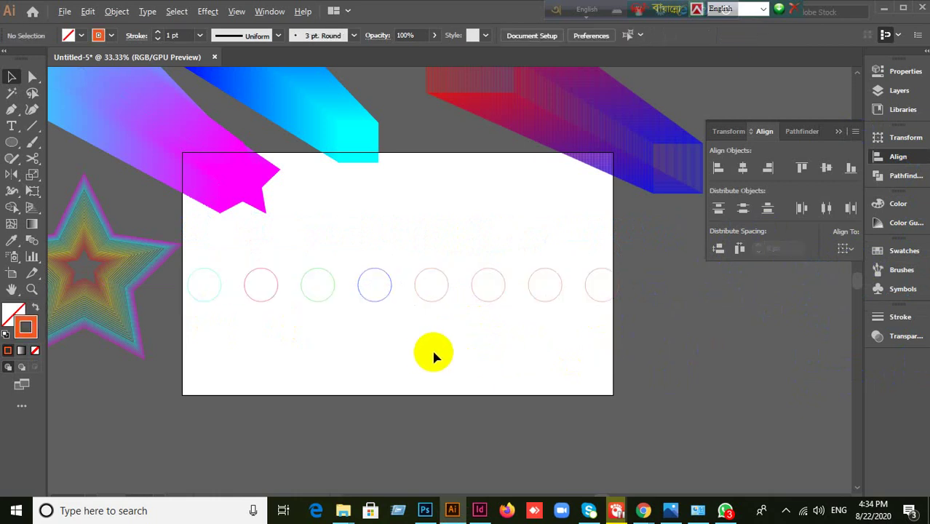
- Select every circle except the cyan one
scroll(435, 355, up, 1)
scroll(433, 357, down, 1)
drag(672, 342, 673, 343)
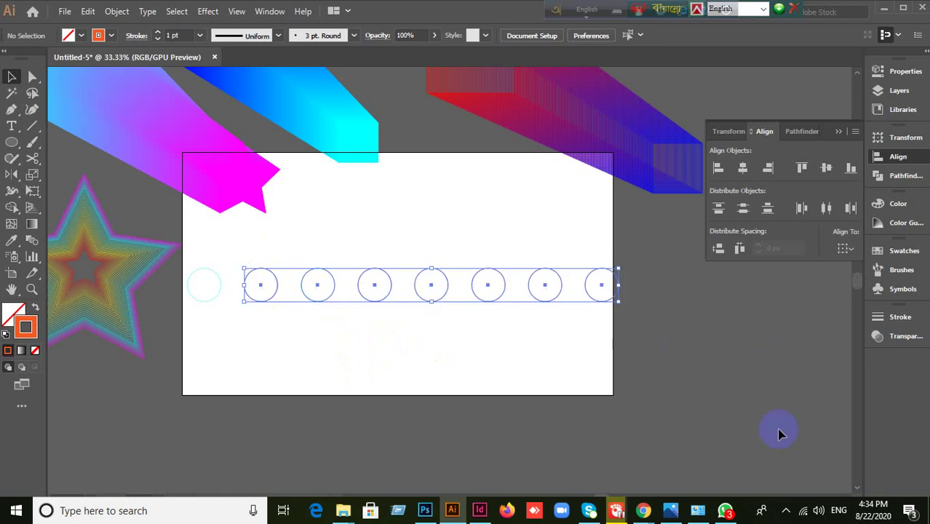
- Delete the other circles and copy the cyan circle rightward, repeating with Ctrl+D into eight evenly spaced circles
key(Delete)
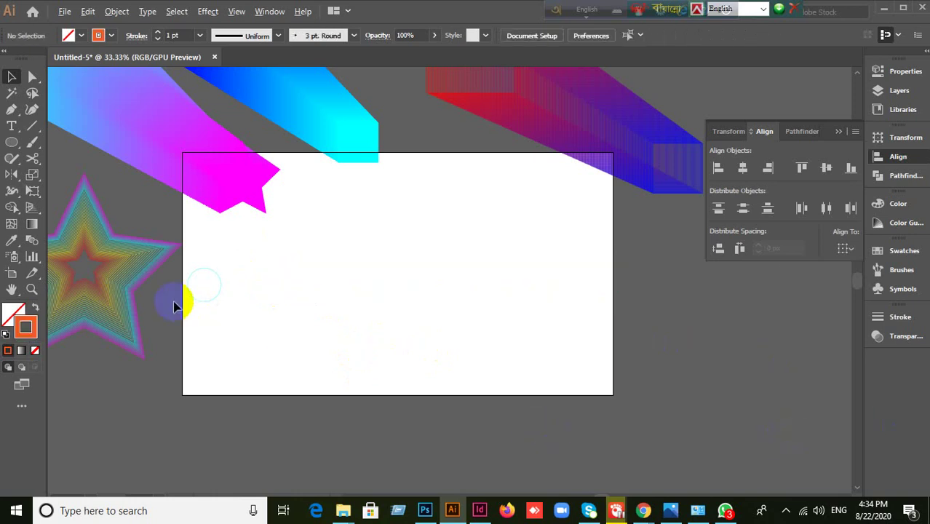
scroll(175, 303, up, 3)
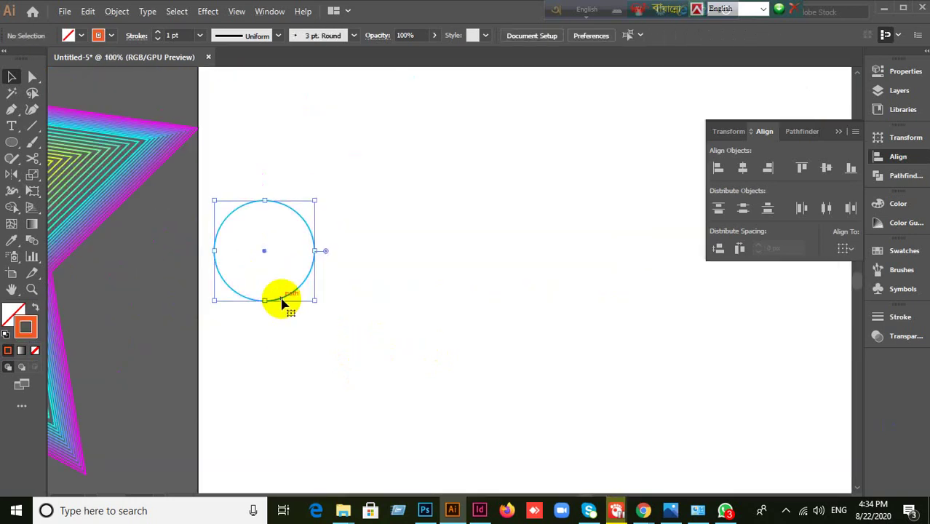
drag(282, 302, 353, 300)
scroll(413, 321, down, 1)
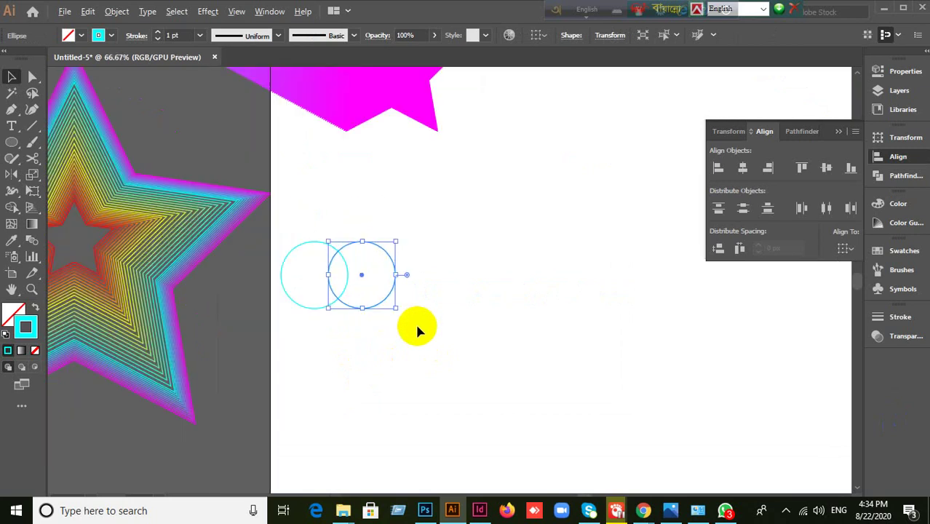
key(ctrl+z)
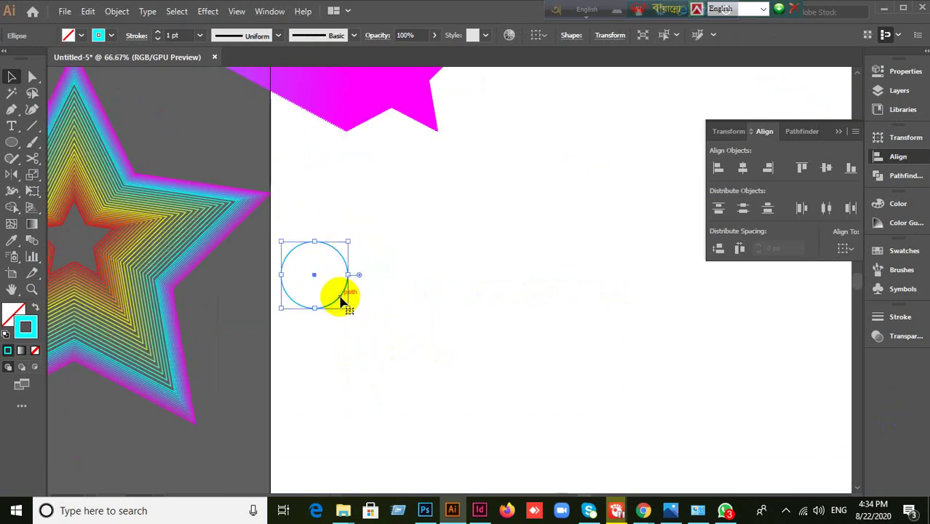
drag(342, 300, 415, 298)
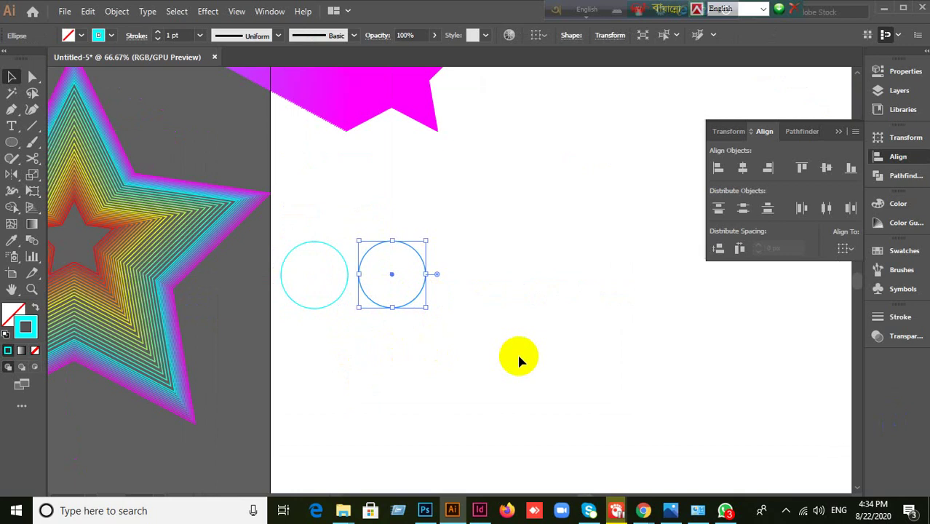
key(ctrl+d)
key(ctrl+d)
key(ctrl+d)
key(ctrl+d)
key(ctrl+d)
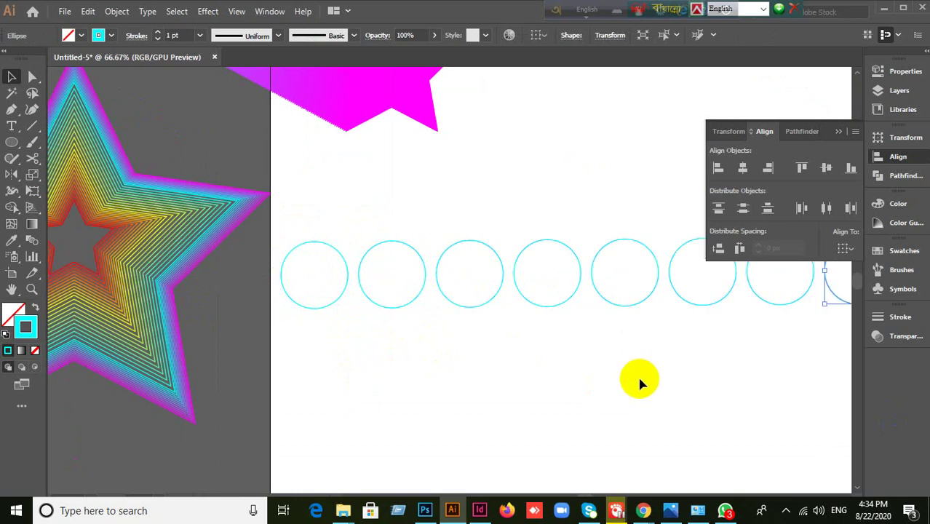
- Give the last circle a magenta outline, the seventh yellow and the sixth red
scroll(638, 374, down, 1)
scroll(638, 374, down, 1)
scroll(633, 386, up, 1)
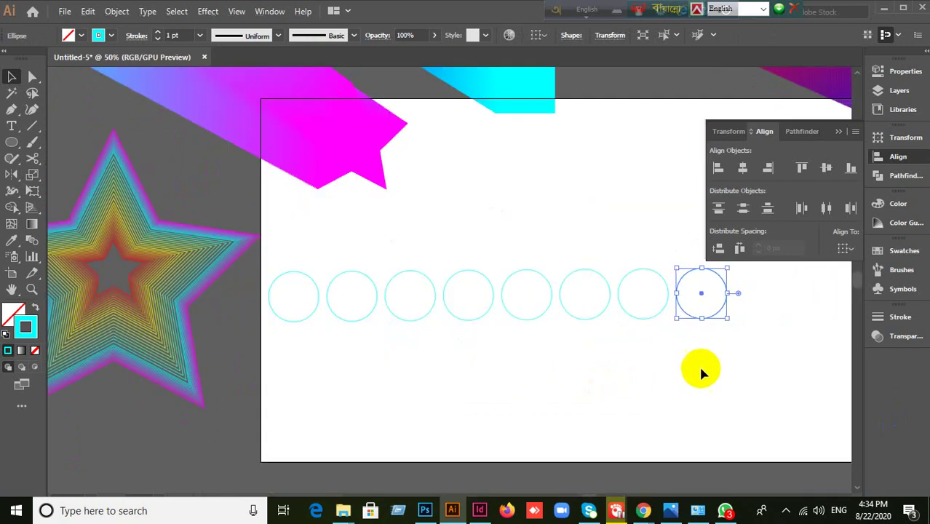
click(905, 253)
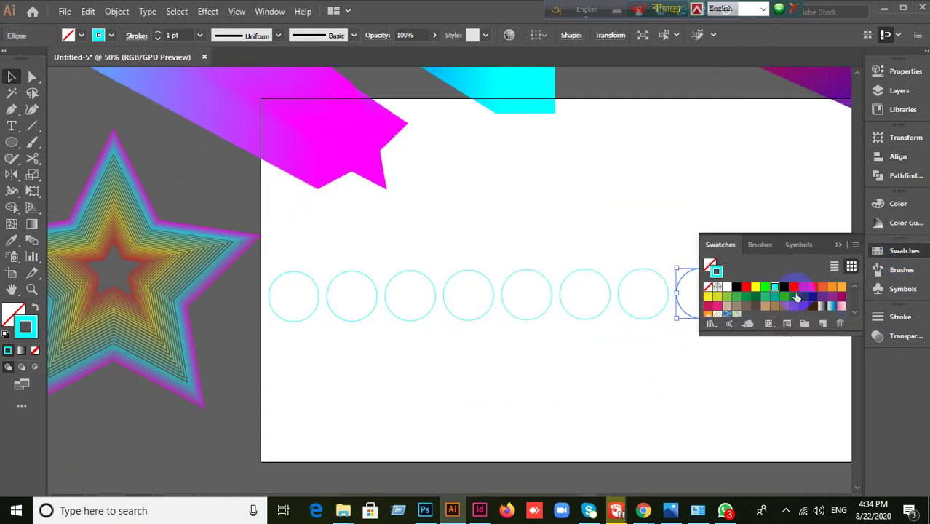
click(793, 287)
click(651, 271)
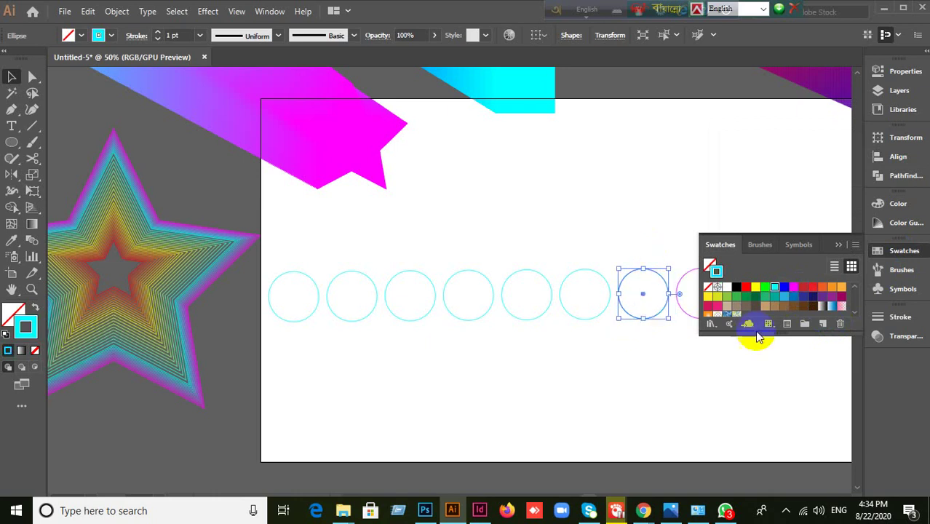
click(755, 287)
click(592, 349)
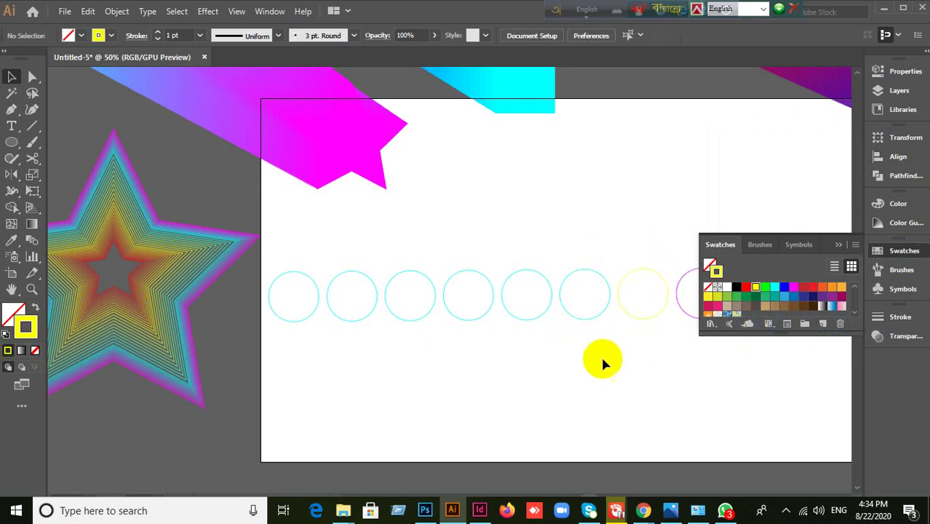
click(599, 284)
click(753, 295)
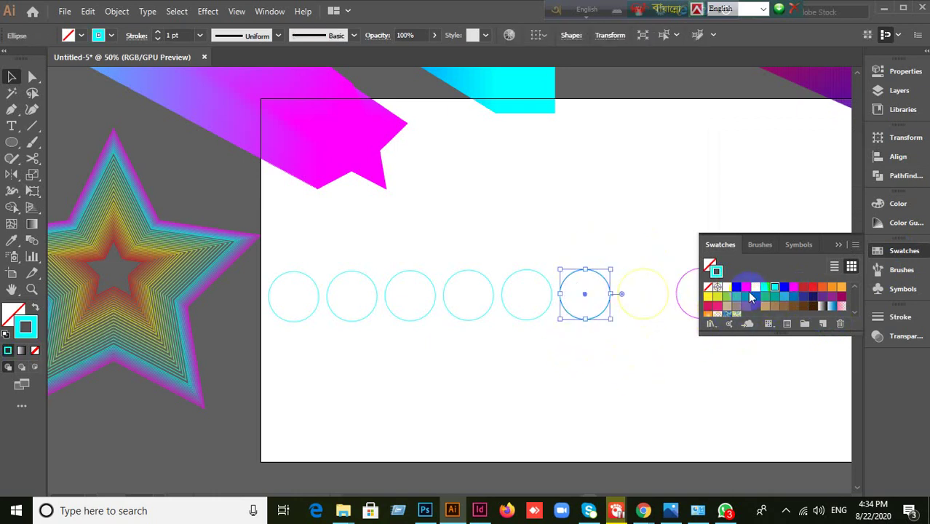
click(746, 287)
click(571, 343)
- Outline the fourth circle black, the third blue and the second yellow
mouse_move(504, 346)
mouse_down()
mouse_move(546, 259)
mouse_move(551, 267)
mouse_up()
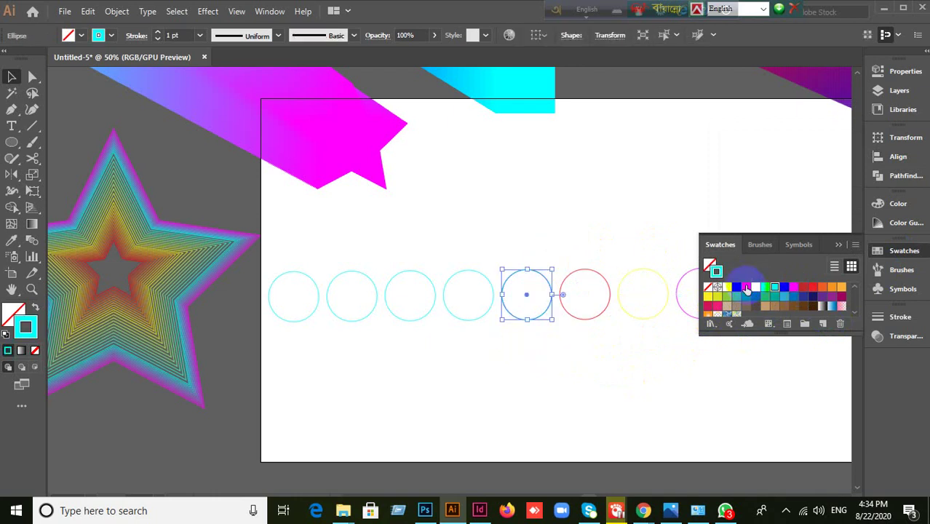
drag(461, 353, 497, 252)
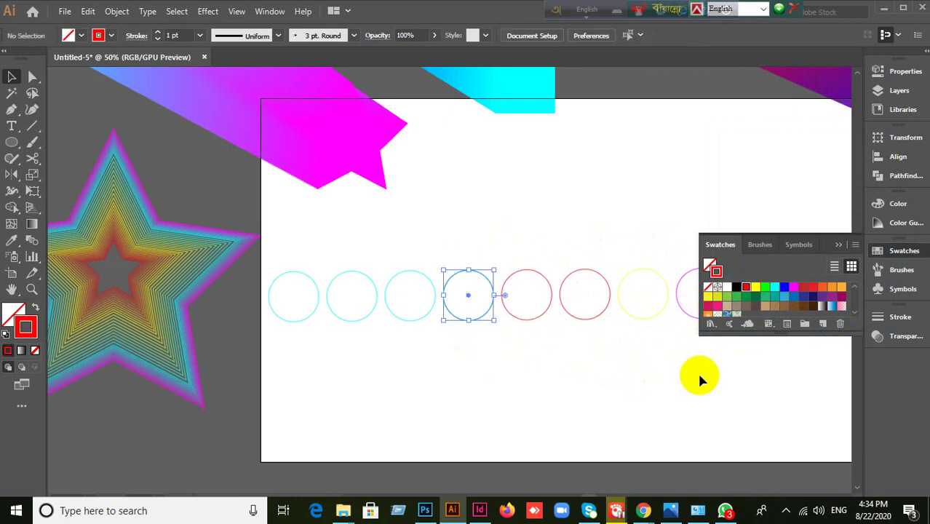
click(738, 290)
click(567, 368)
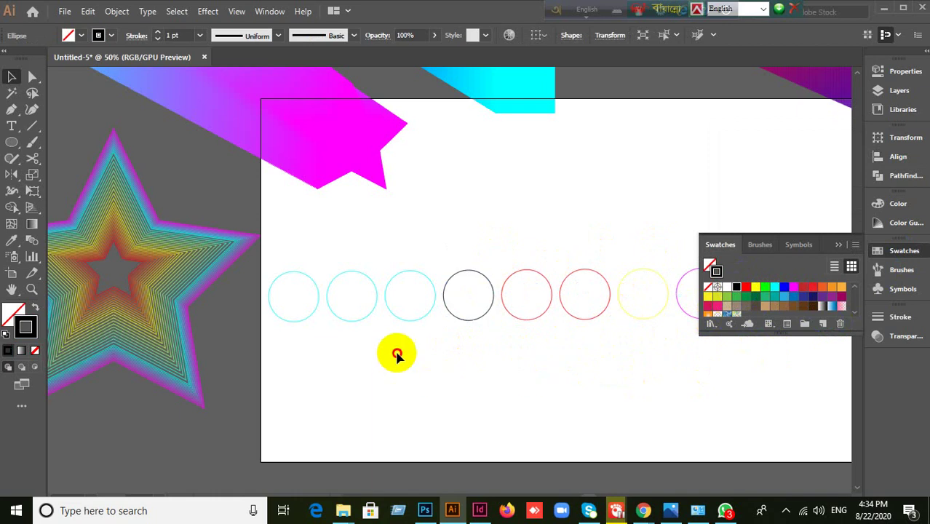
drag(396, 358, 429, 256)
click(784, 287)
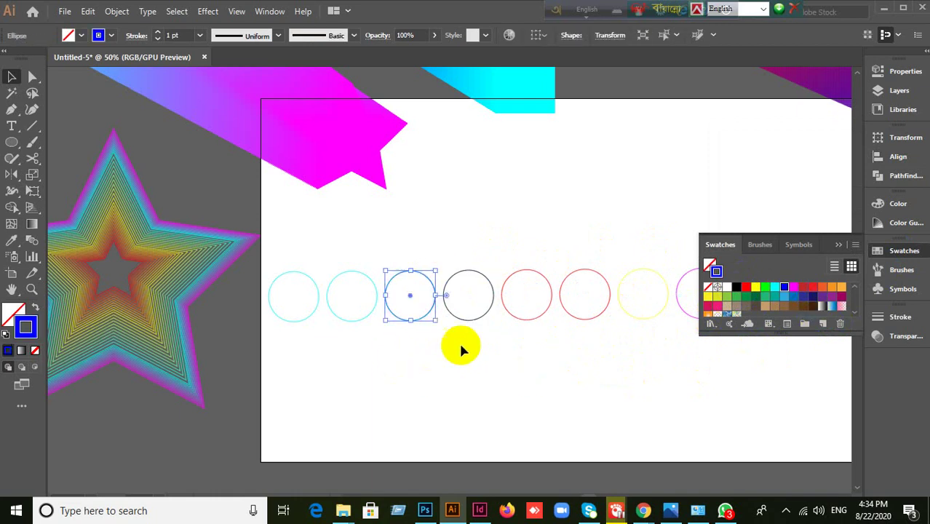
click(459, 346)
drag(327, 357, 370, 265)
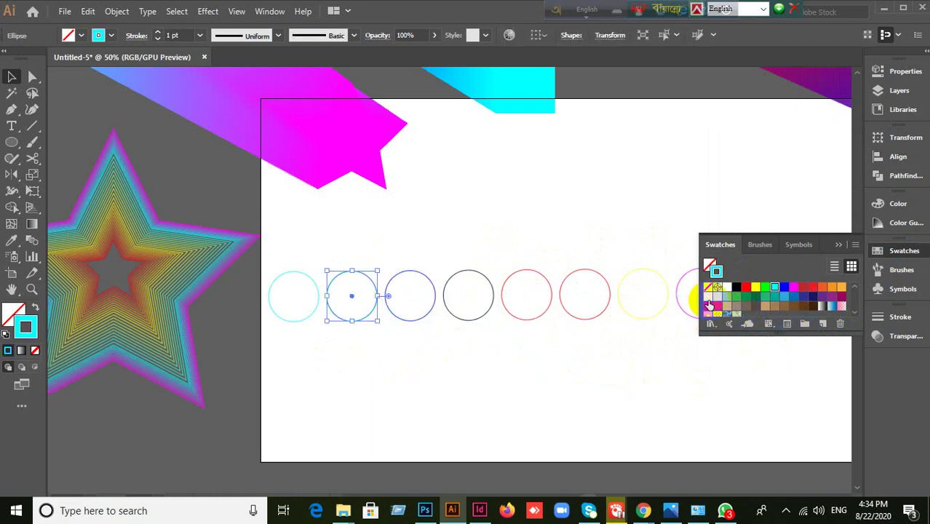
click(717, 297)
click(553, 366)
- Change the seventh circle's outline to blue and select all eight circles
scroll(554, 366, down, 1)
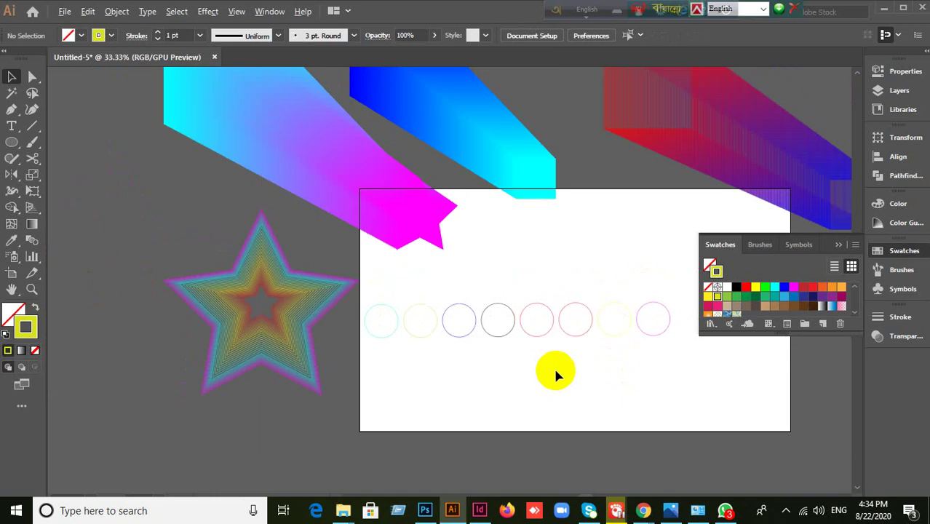
drag(572, 353, 577, 281)
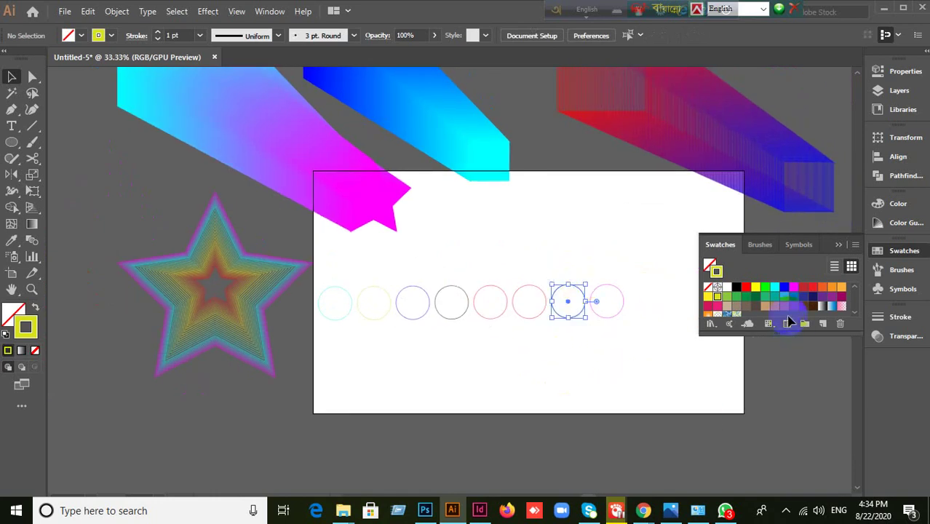
click(785, 289)
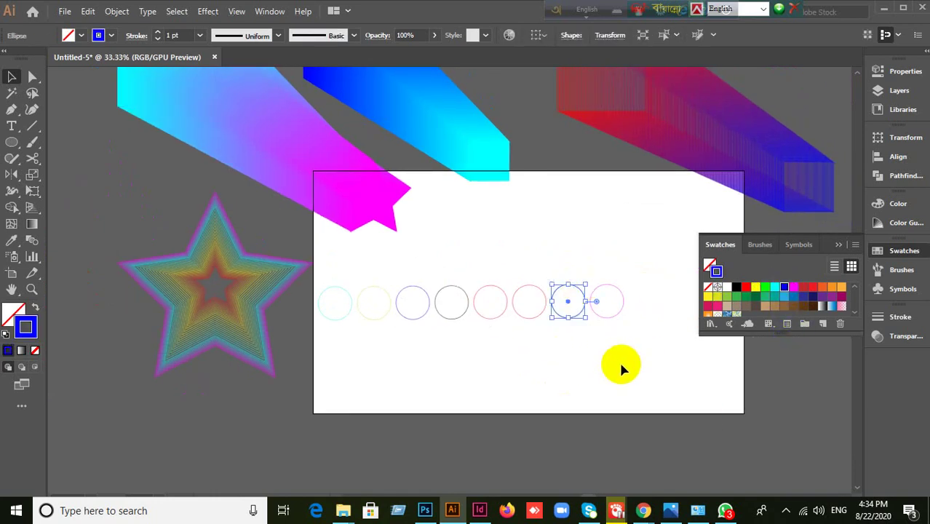
click(619, 364)
mouse_move(316, 283)
mouse_down()
mouse_move(581, 339)
mouse_move(648, 341)
mouse_up()
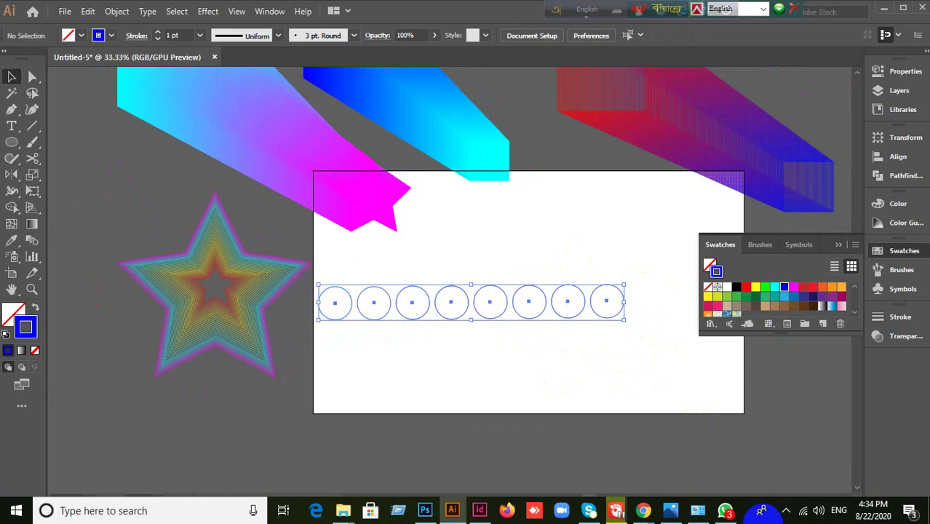
- Undo a first blend attempt, place a copy of the circles below the artboard, and reselect the row
click(118, 11)
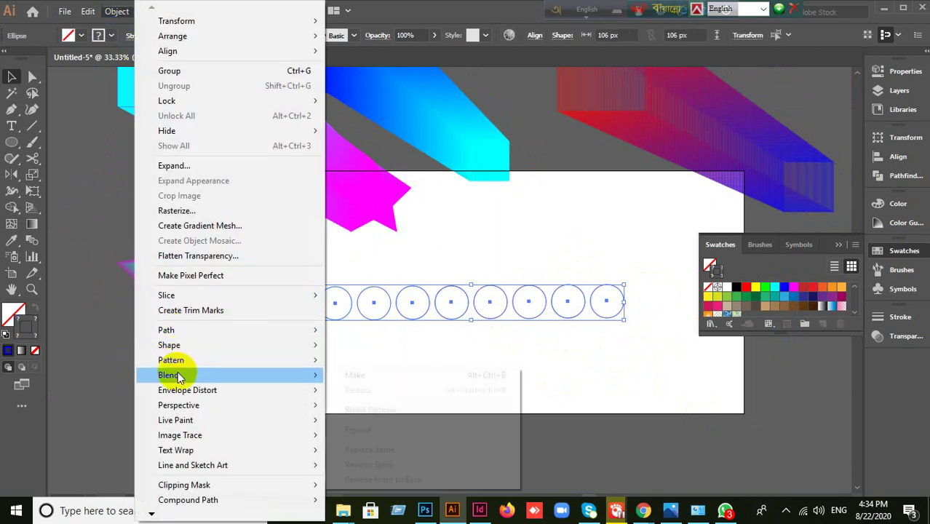
mouse_move(168, 375)
click(354, 376)
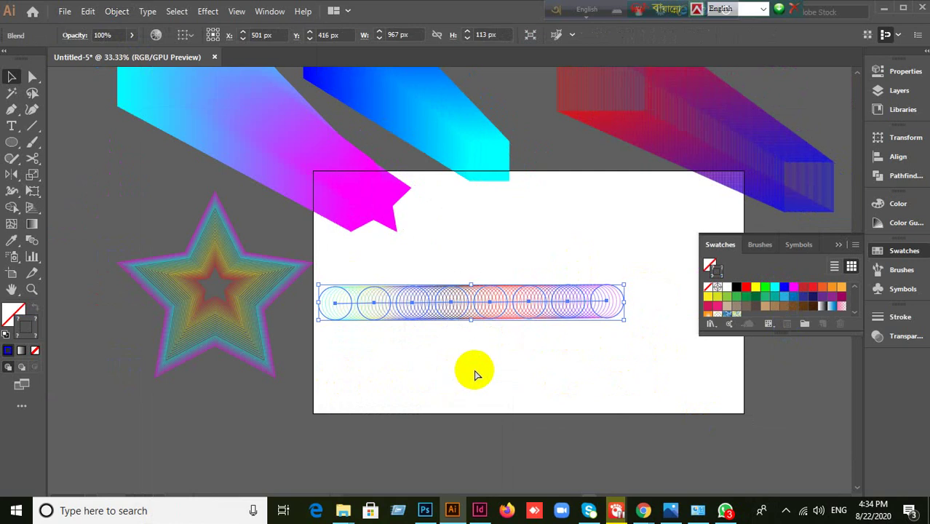
key(ctrl+z)
drag(454, 321, 190, 455)
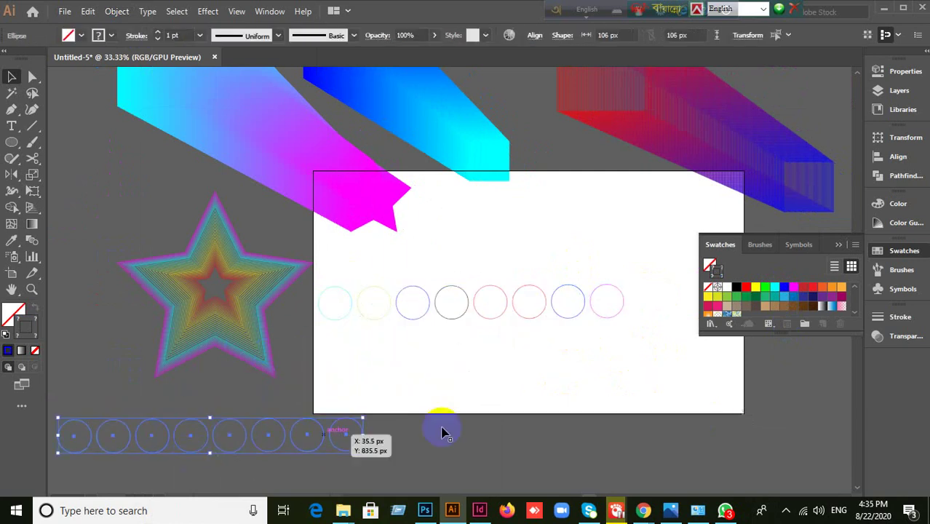
drag(340, 281, 656, 333)
- Blend the eight circles into a rainbow chain and move it up toward the artboard top
click(120, 14)
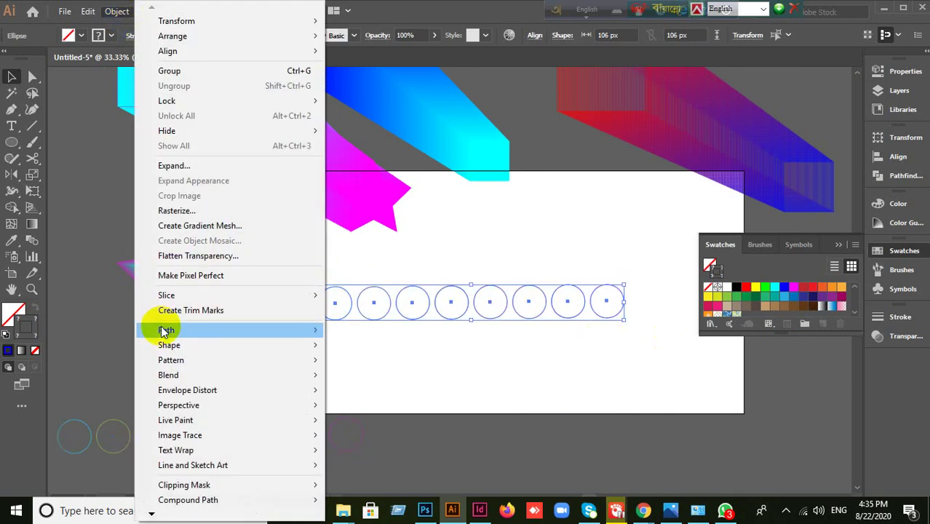
mouse_move(173, 331)
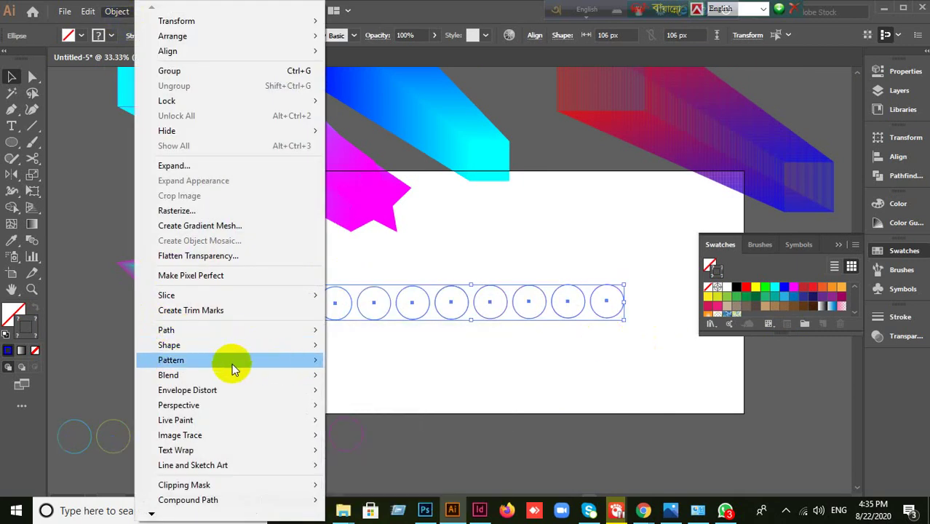
mouse_move(236, 351)
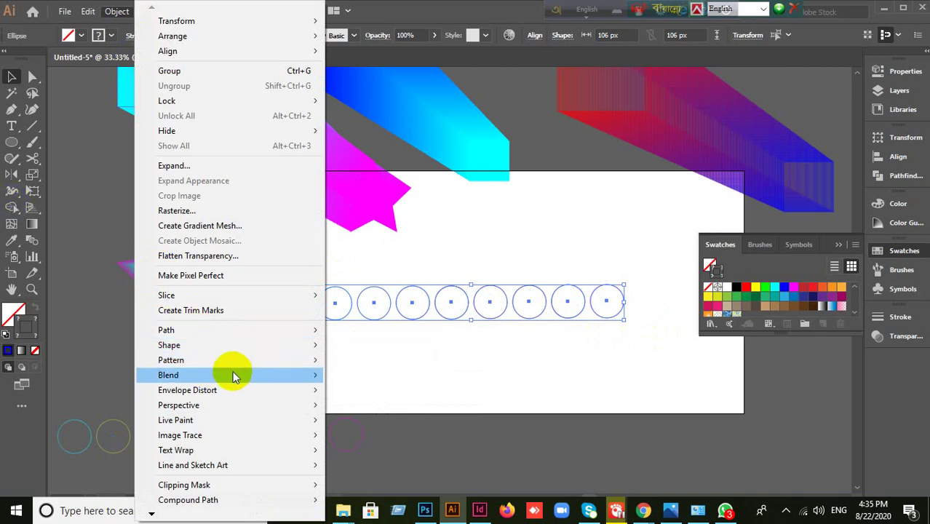
click(78, 11)
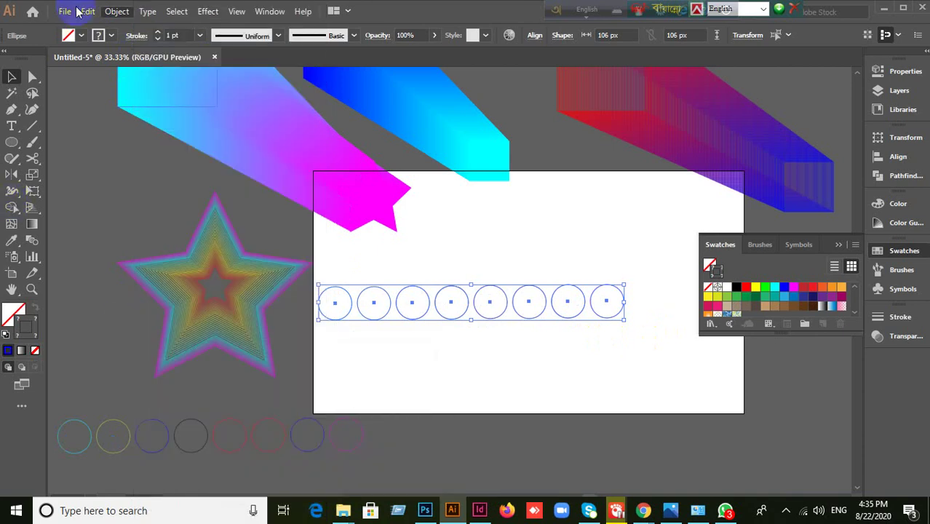
click(87, 11)
click(114, 11)
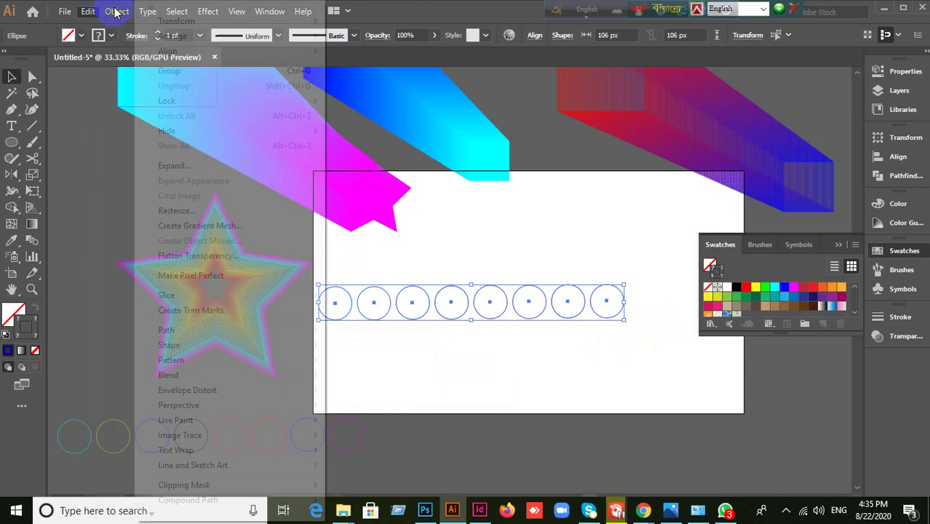
mouse_move(166, 376)
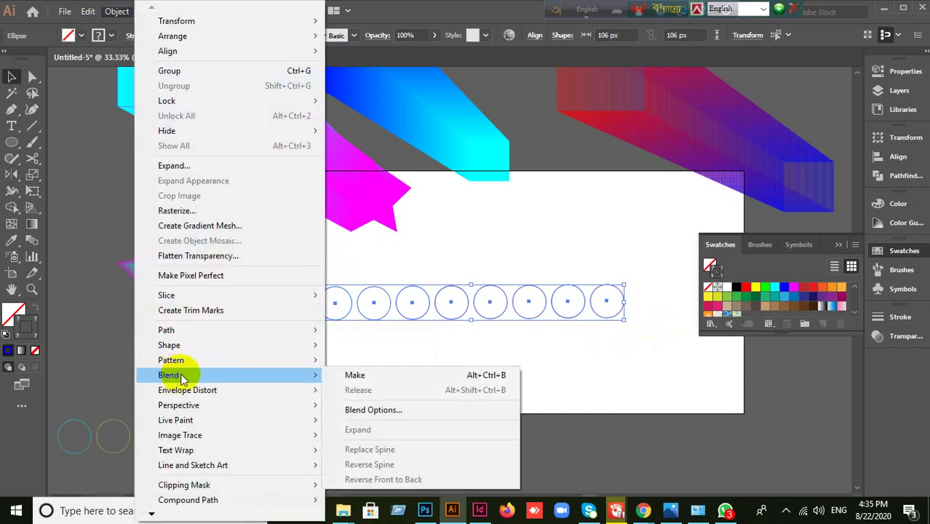
click(390, 378)
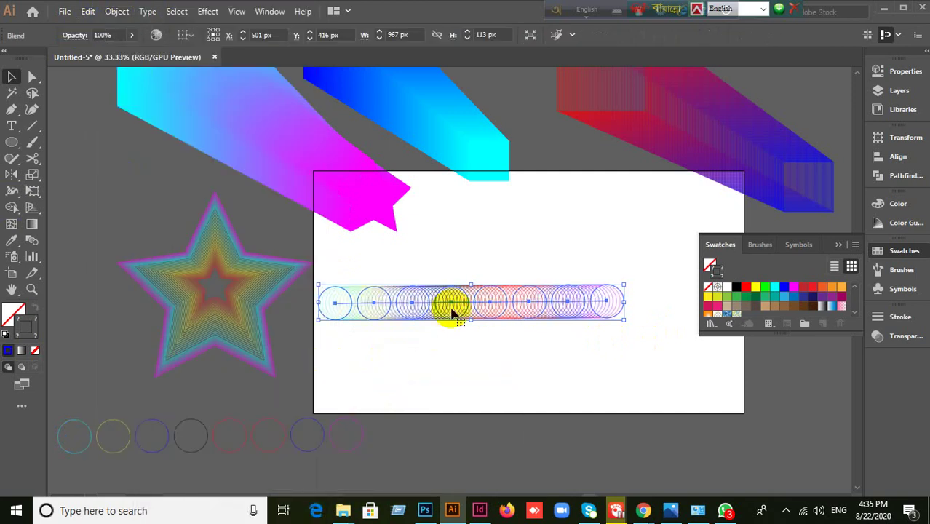
drag(453, 312, 540, 250)
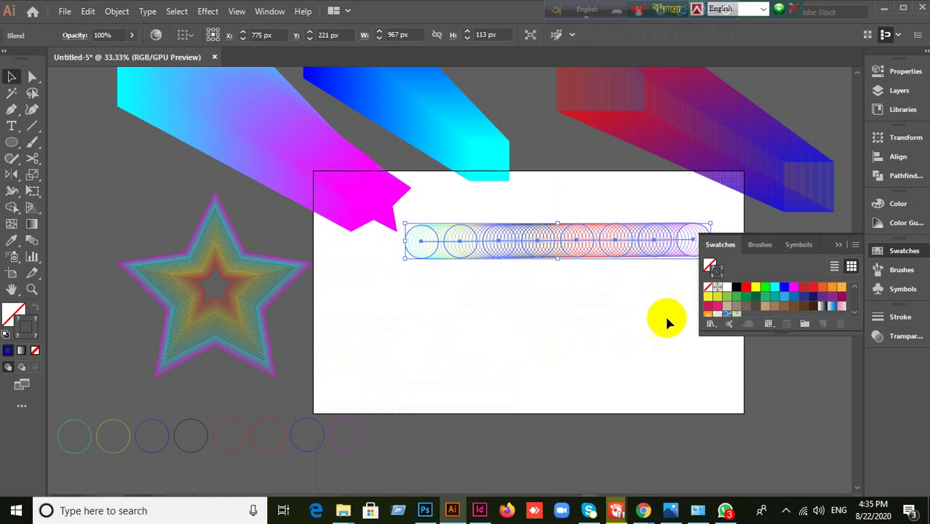
click(838, 246)
click(610, 290)
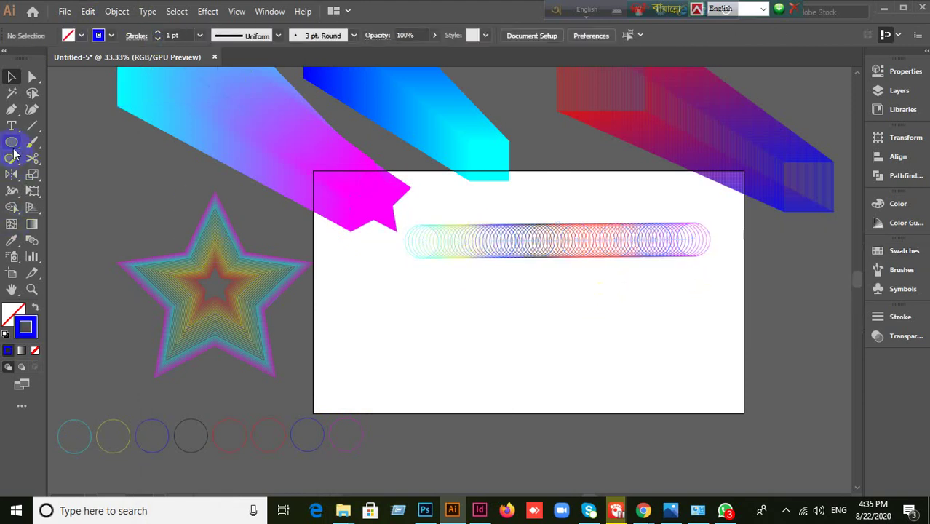
- Draw a large circle with the Ellipse tool and position it beneath the blend
drag(12, 143, 43, 175)
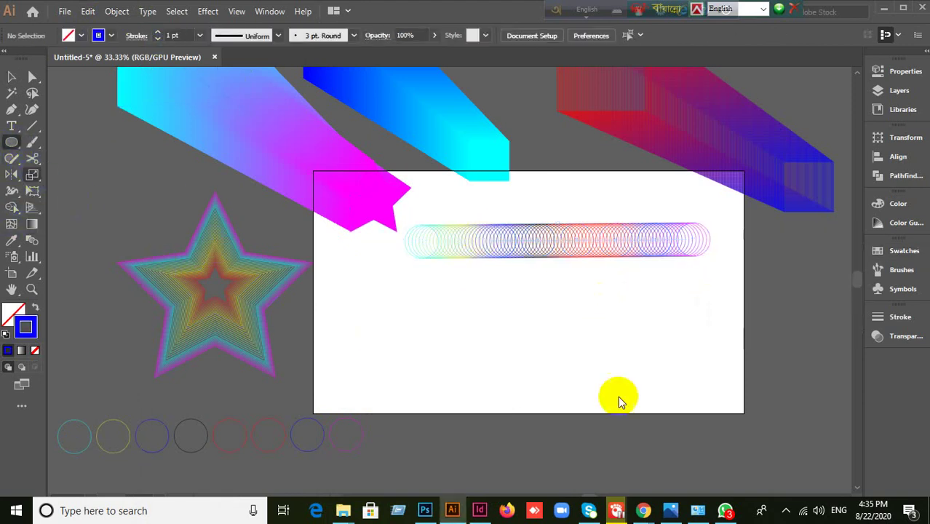
drag(522, 296, 750, 471)
scroll(728, 425, down, 2)
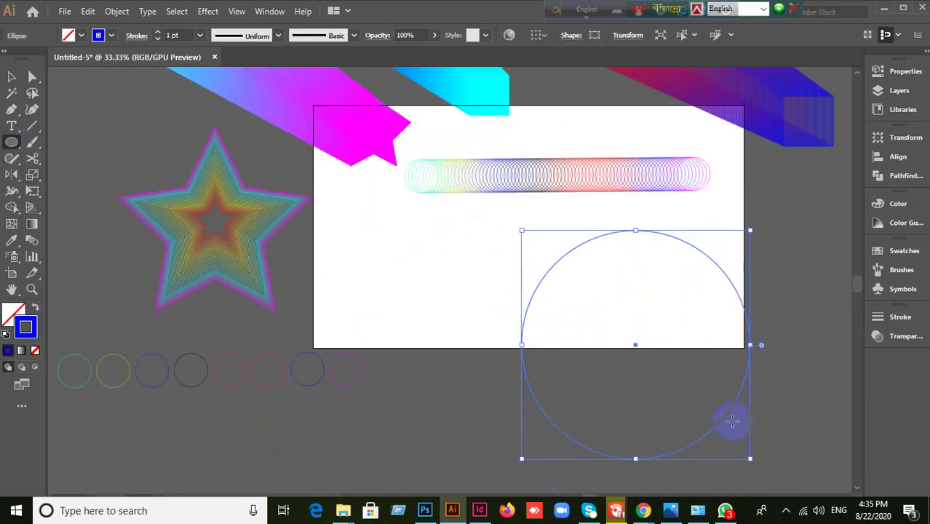
click(11, 77)
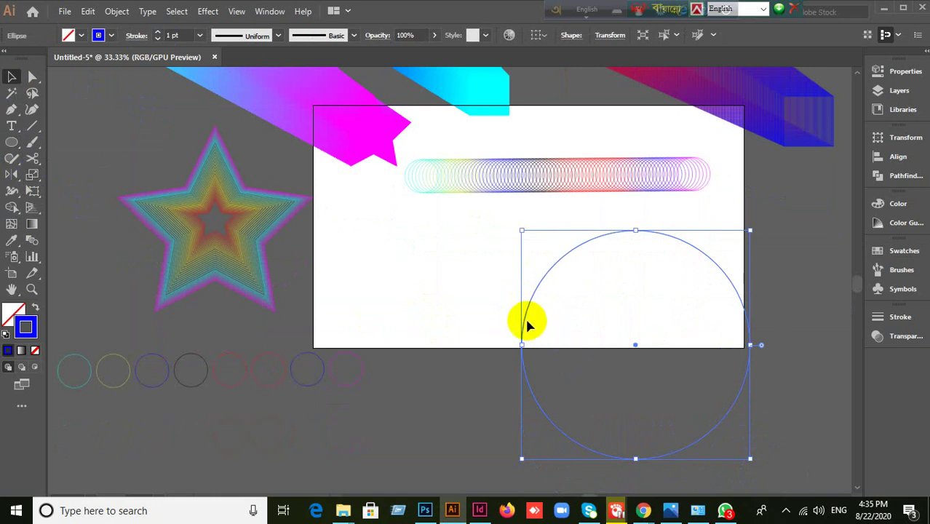
drag(525, 318, 447, 294)
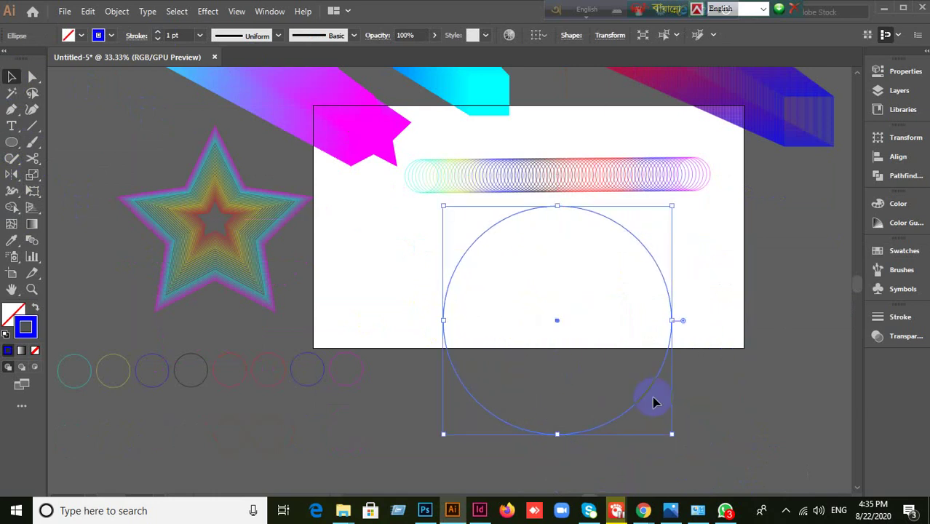
click(739, 360)
- Select the blend and the circle together and apply Object > Blend > Replace Spine
drag(546, 132, 576, 286)
click(116, 11)
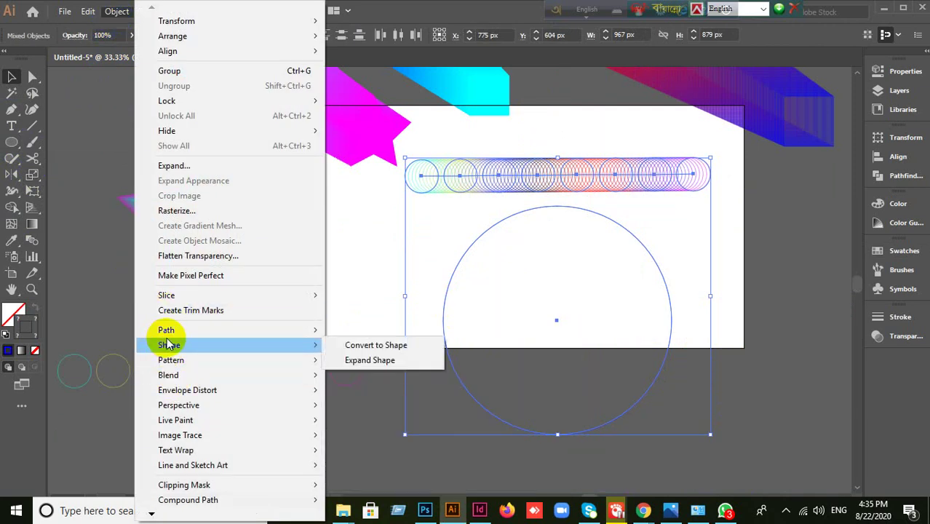
mouse_move(171, 374)
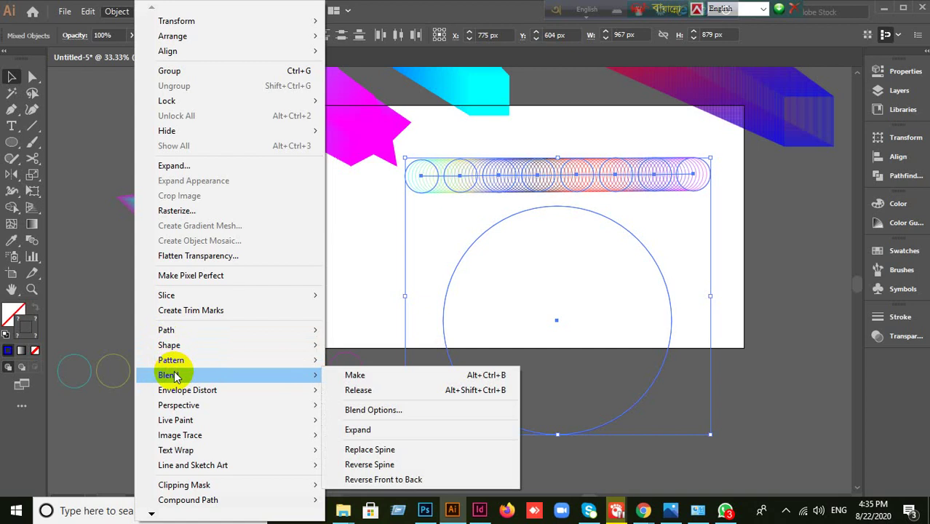
click(374, 451)
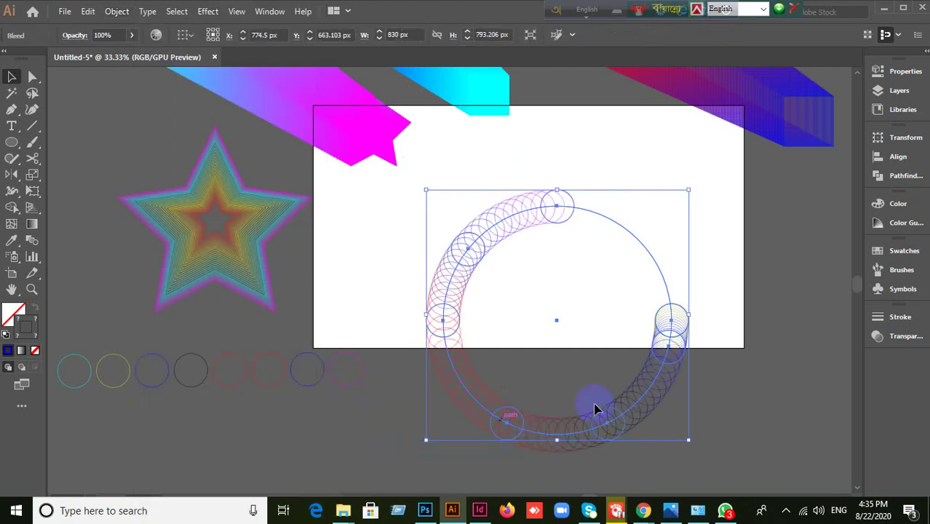
- Cut the blend's circular spine near its upper right with the Scissors tool
click(571, 364)
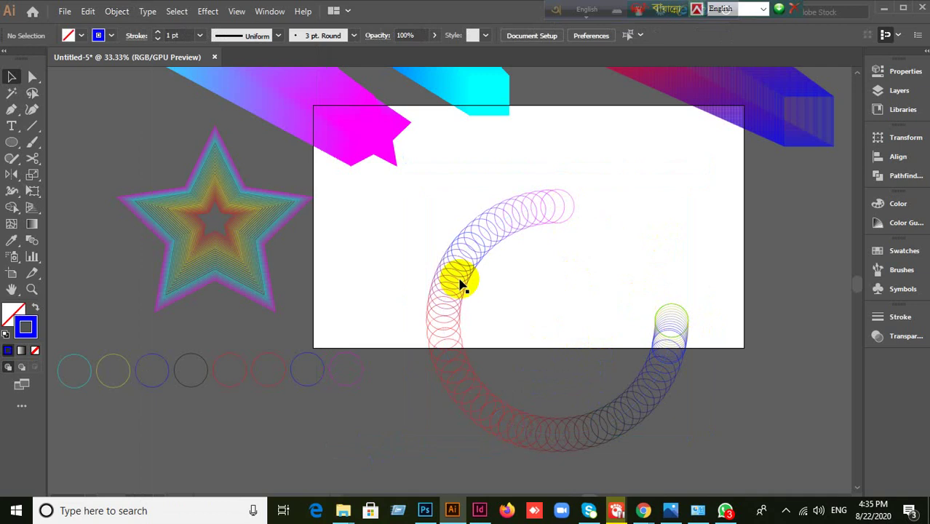
drag(394, 214, 629, 391)
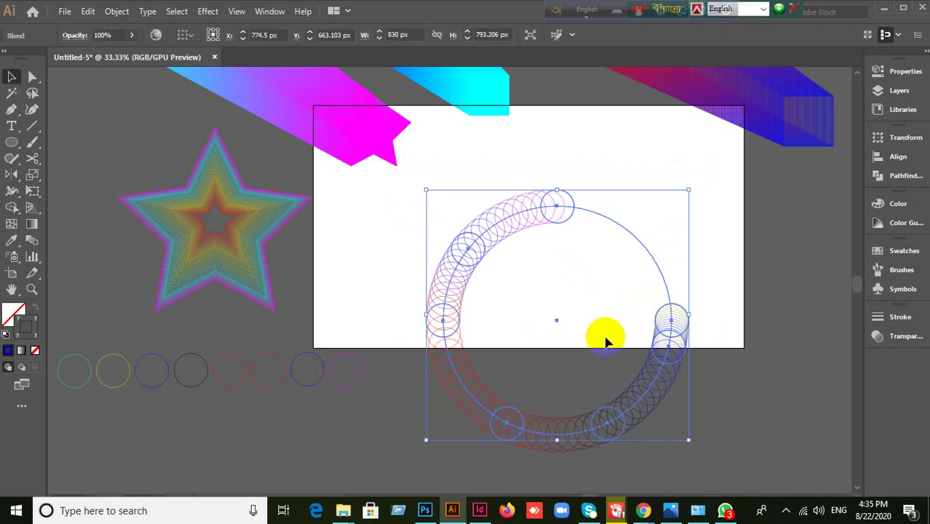
click(32, 160)
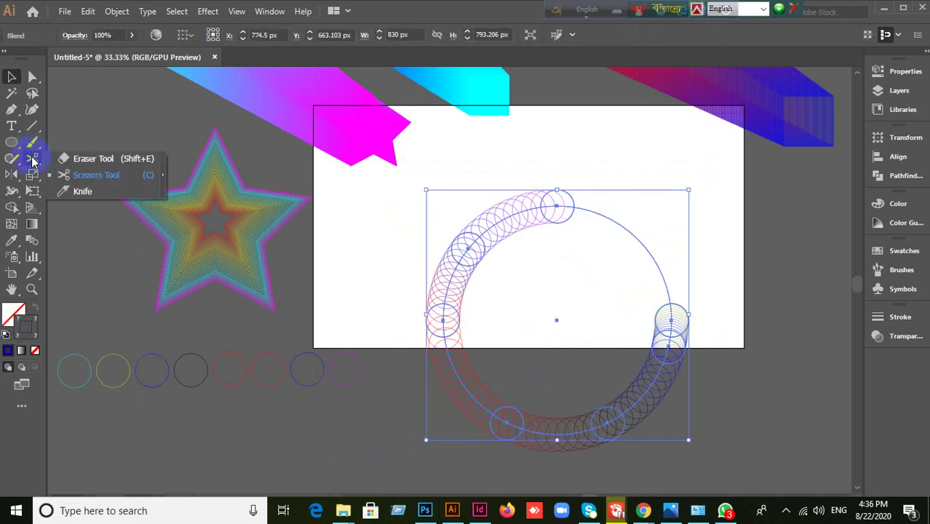
click(73, 177)
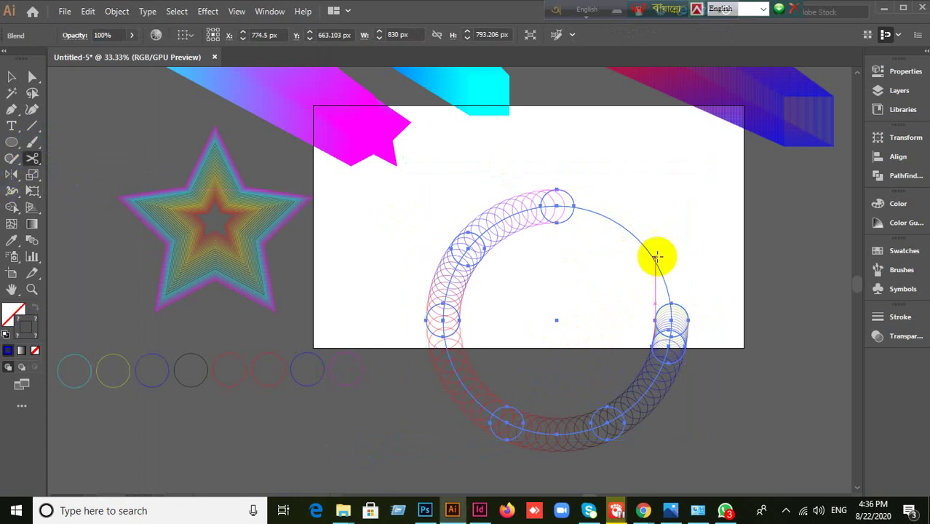
click(11, 76)
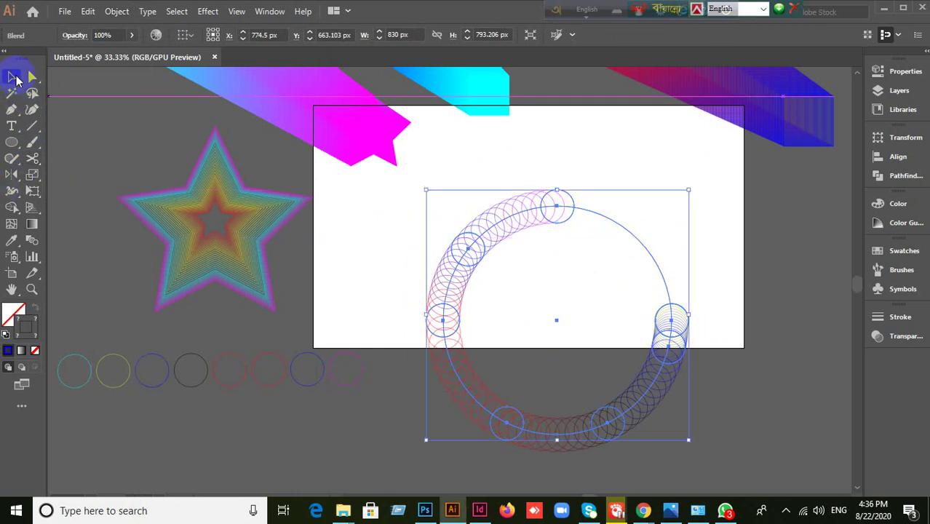
click(32, 159)
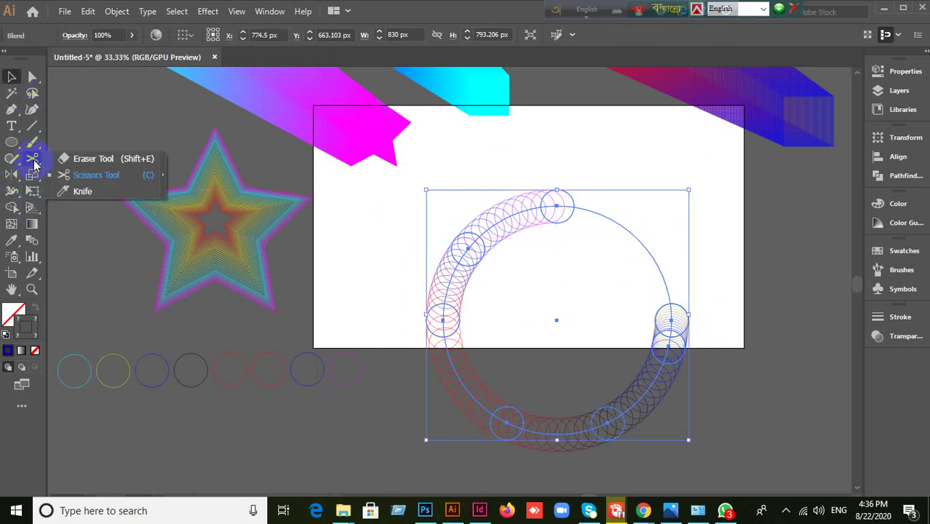
click(86, 175)
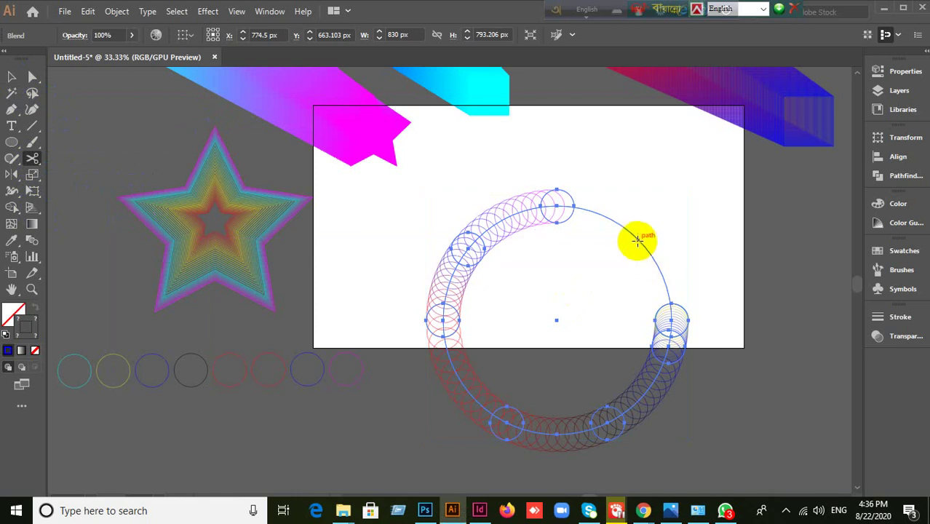
click(638, 240)
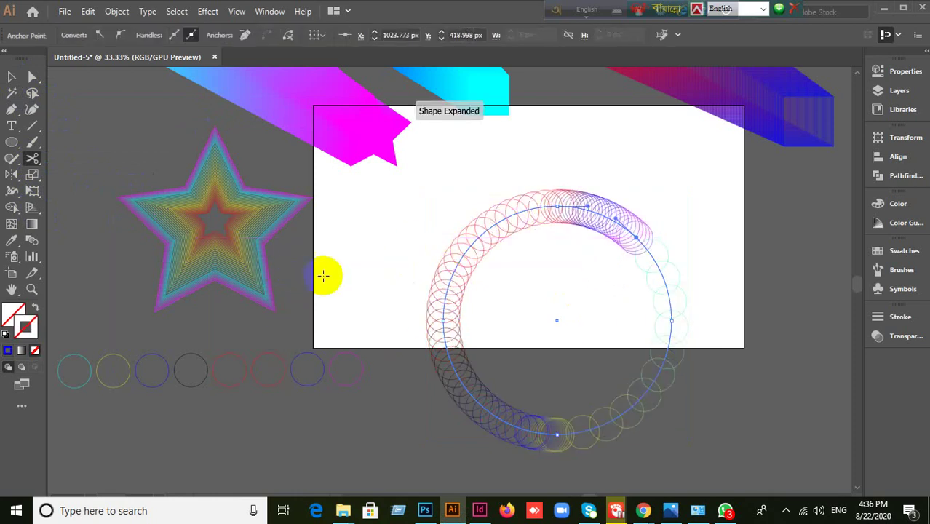
key(ctrl+z)
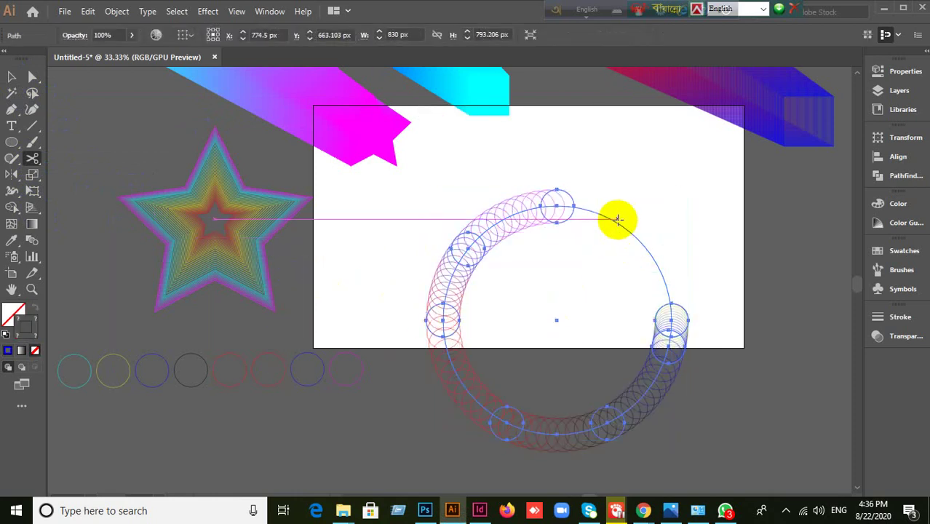
click(616, 224)
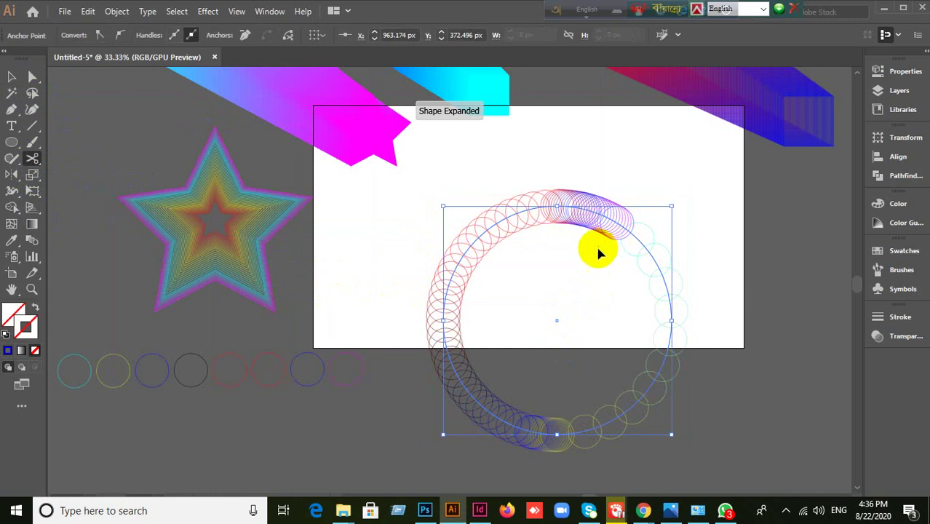
- Move the opened rainbow ring off the artboard to the canvas's upper left
click(10, 79)
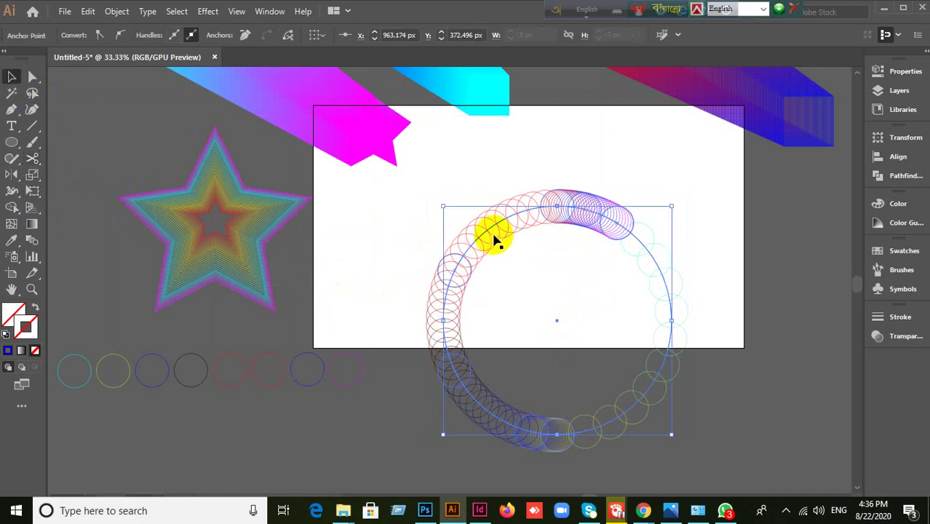
drag(493, 231, 532, 158)
drag(480, 235, 499, 109)
click(718, 327)
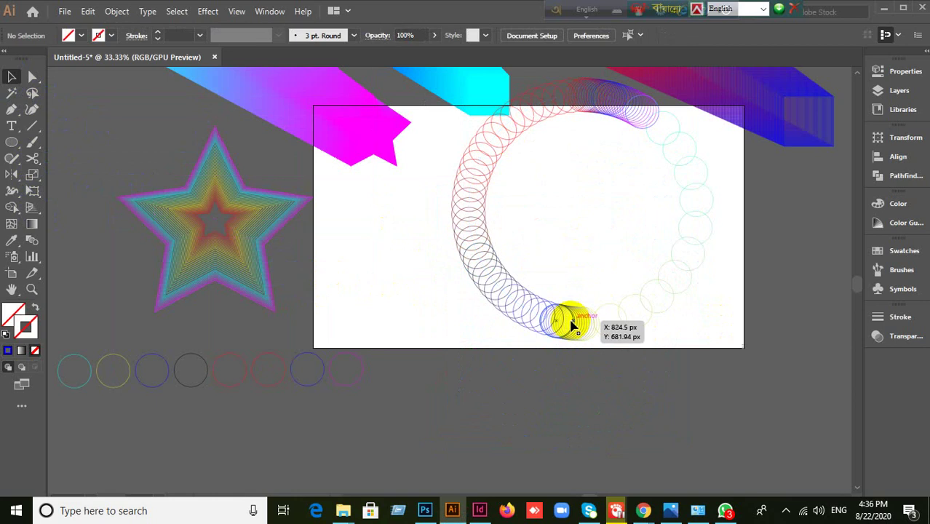
click(576, 318)
click(755, 374)
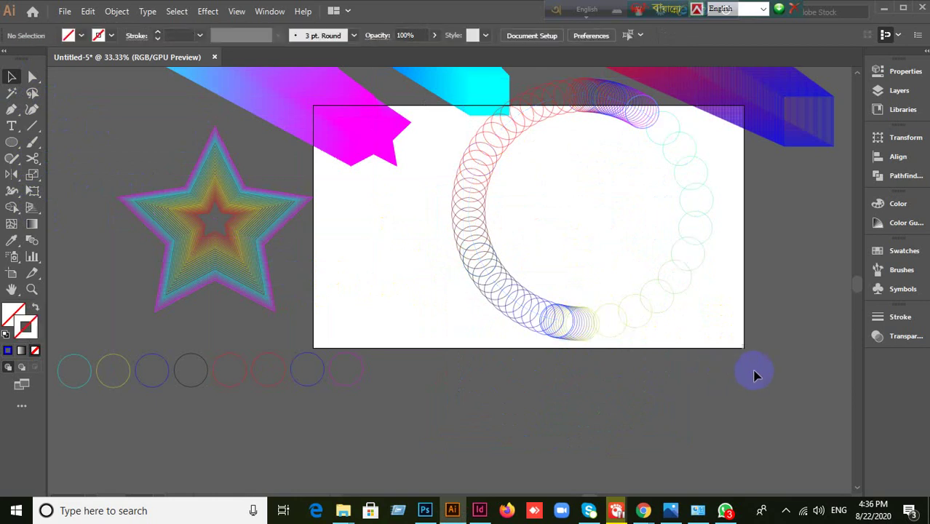
scroll(754, 374, down, 1)
drag(605, 354, 137, 253)
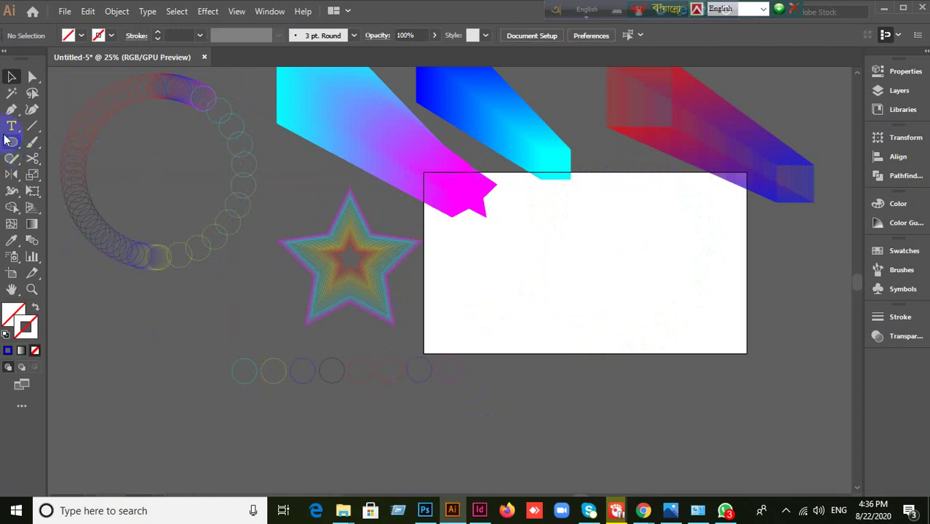
- Draw a small circle and place a copy of it at the artboard's right side
click(9, 351)
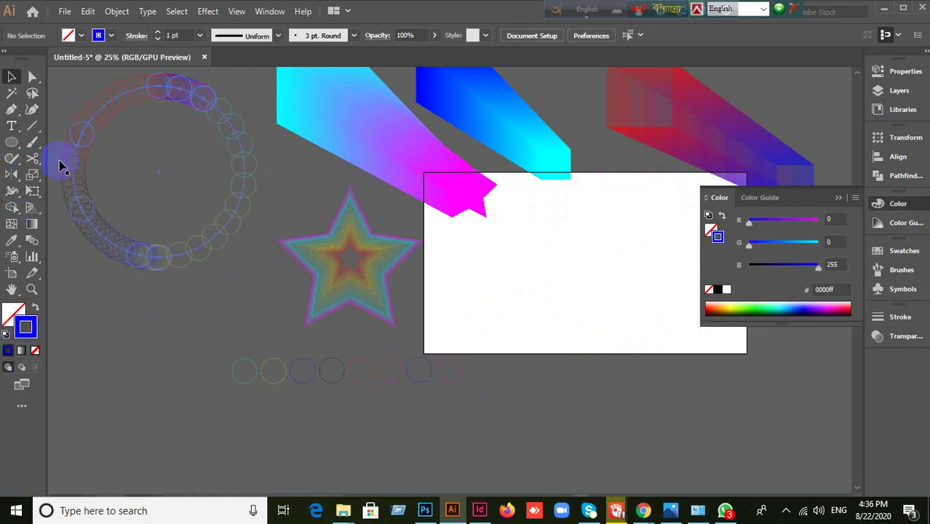
click(838, 198)
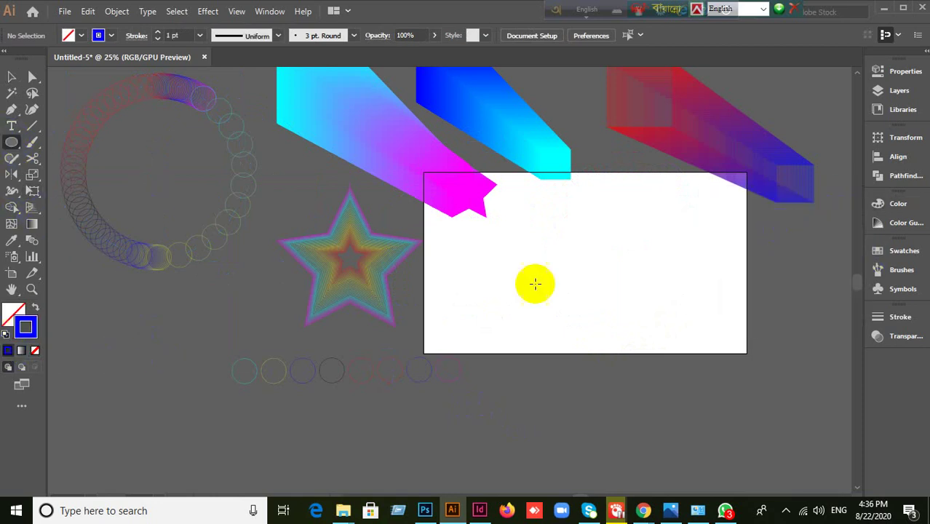
mouse_move(506, 238)
mouse_down()
mouse_move(550, 276)
mouse_move(537, 268)
mouse_up()
click(12, 77)
click(526, 268)
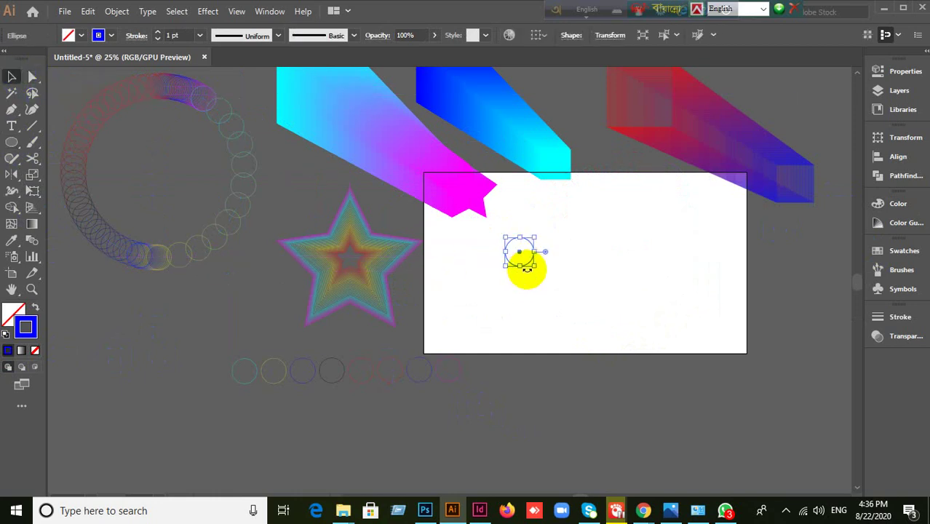
drag(535, 266, 735, 264)
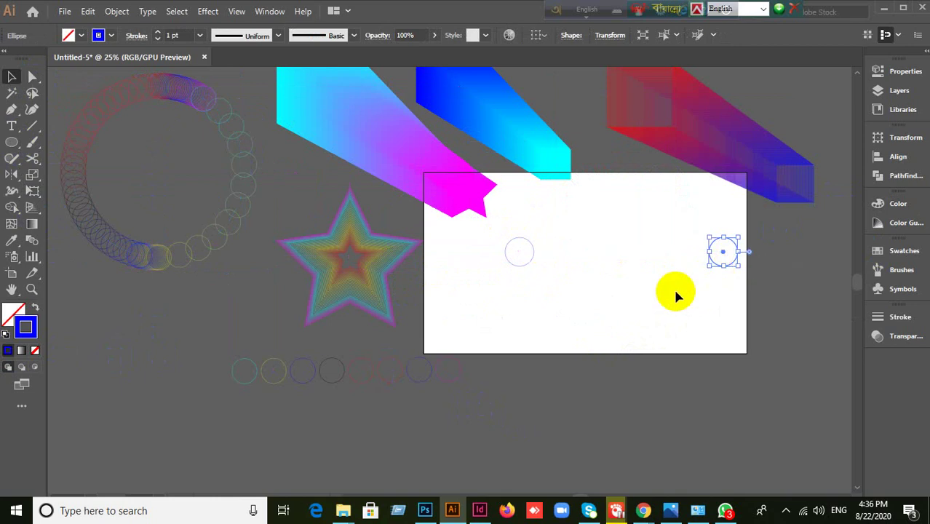
- Give the right-hand circle a red outline from the Swatches
click(717, 305)
drag(762, 293, 750, 290)
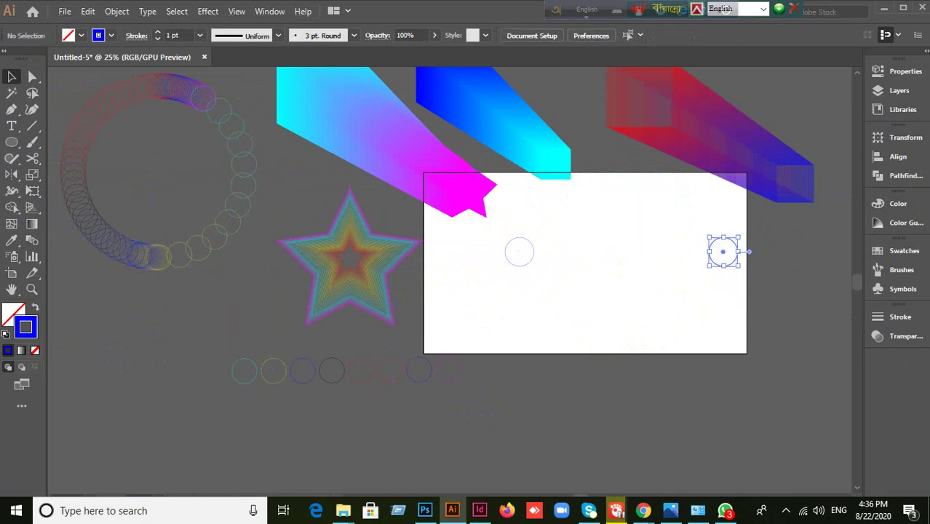
click(904, 250)
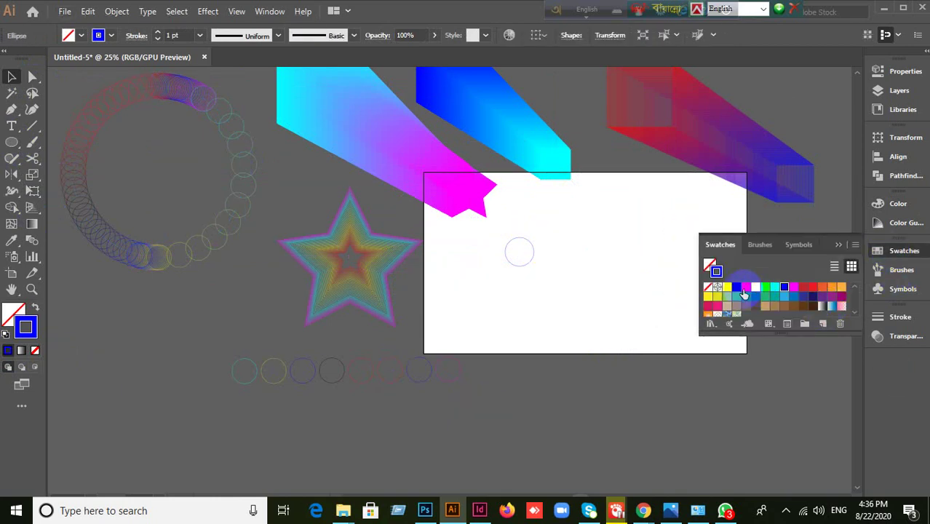
click(744, 291)
click(714, 309)
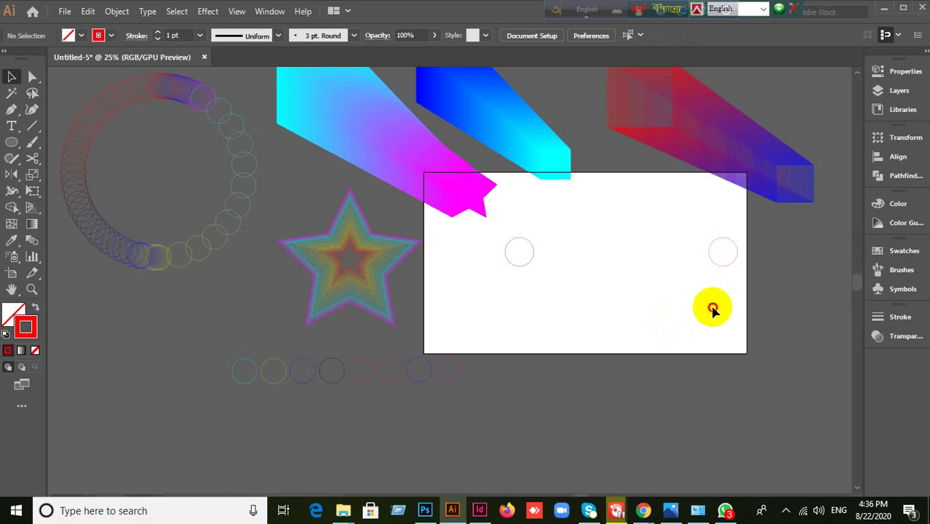
- Select both circles and blend them into a blue-to-red row of rings
drag(483, 246, 802, 318)
scroll(623, 298, up, 1)
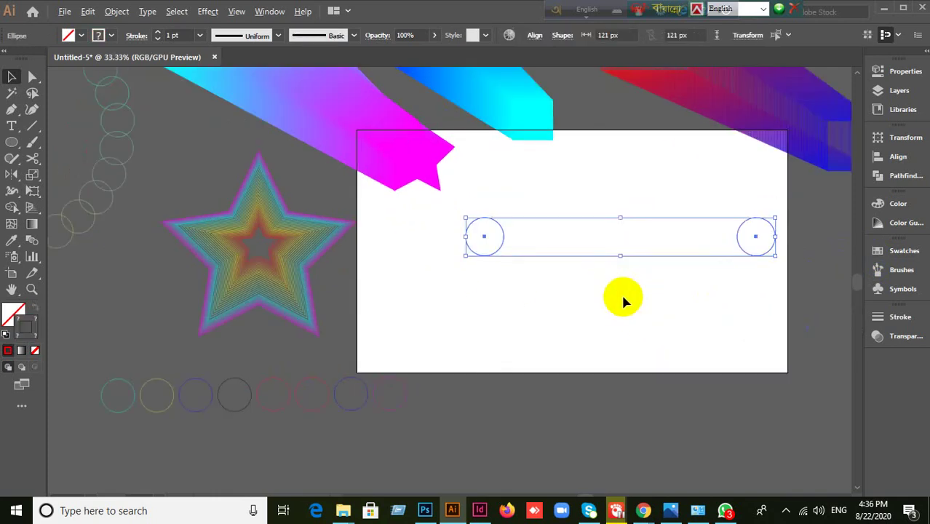
drag(738, 303, 680, 284)
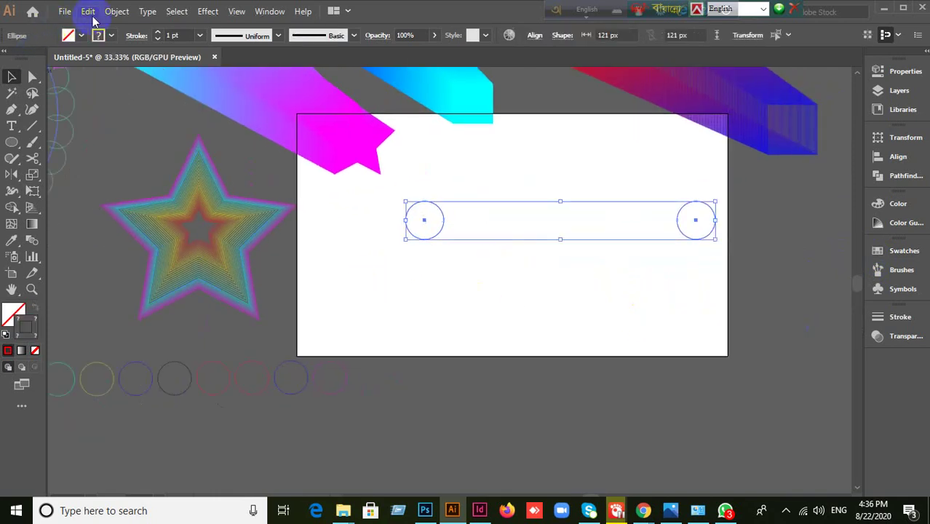
click(116, 11)
mouse_move(172, 364)
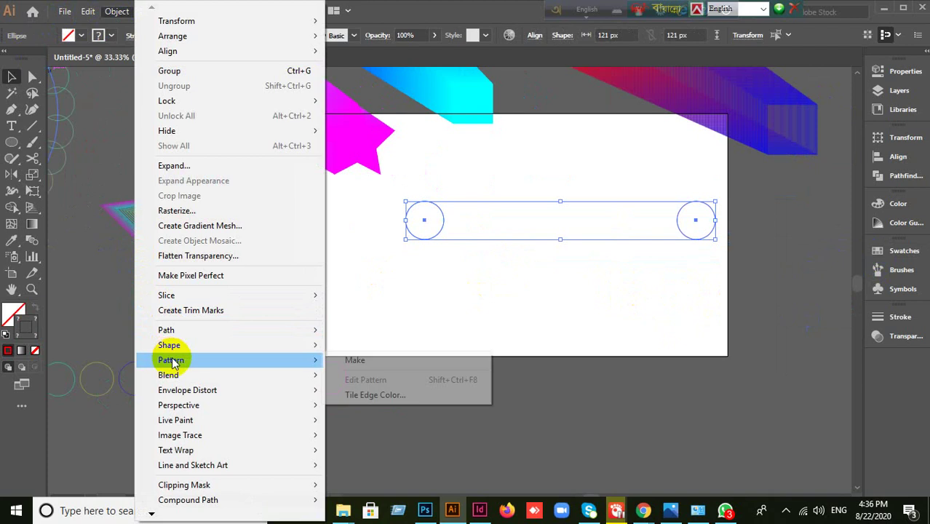
mouse_move(191, 377)
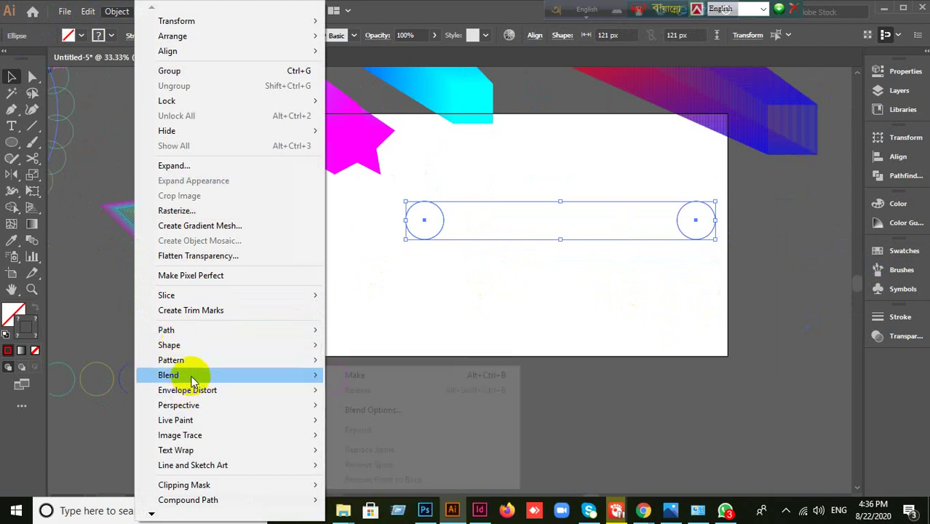
click(354, 375)
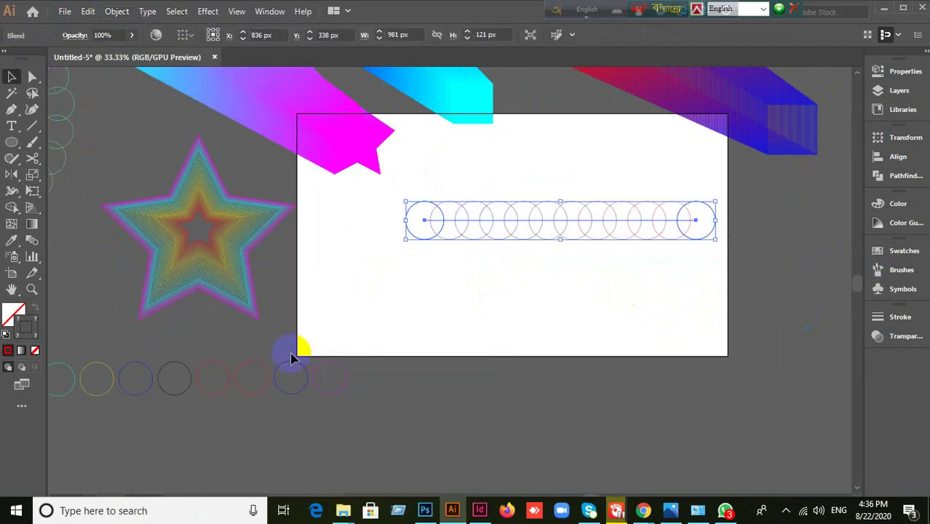
click(539, 335)
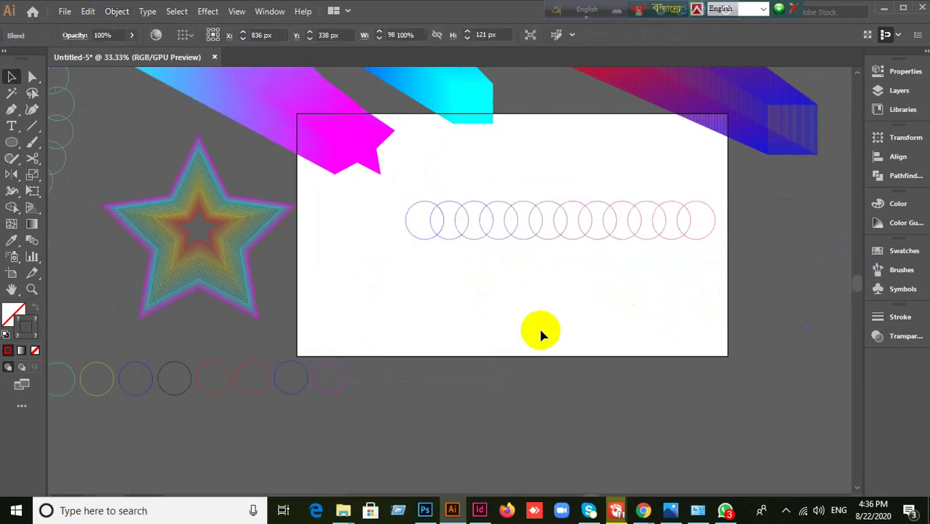
- Draw a large circle below the blend and replace the blend's spine with it
drag(511, 277, 643, 396)
click(12, 77)
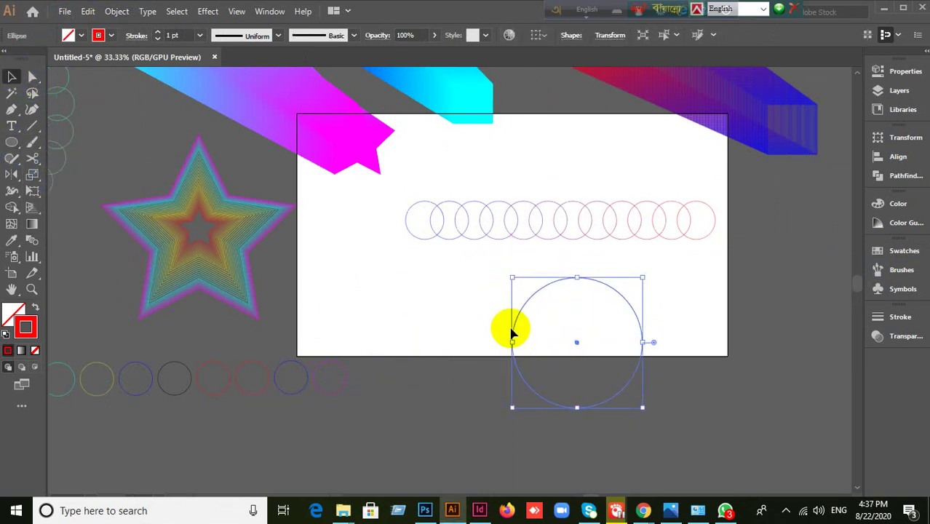
drag(511, 333, 490, 312)
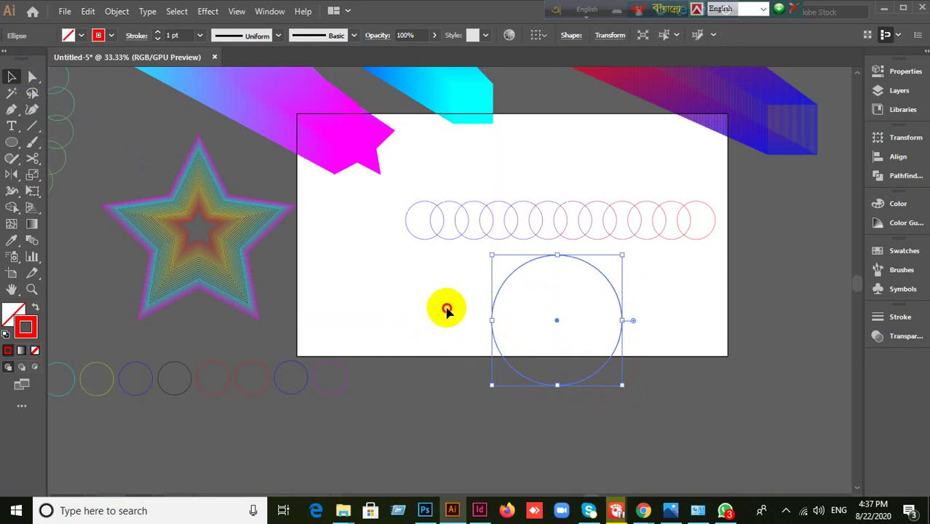
click(447, 310)
drag(377, 199, 660, 391)
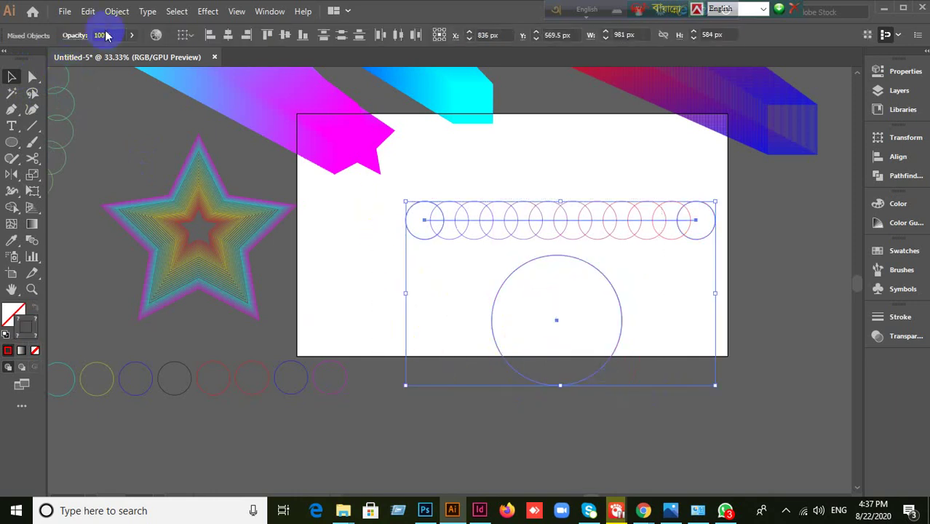
click(117, 10)
mouse_move(168, 375)
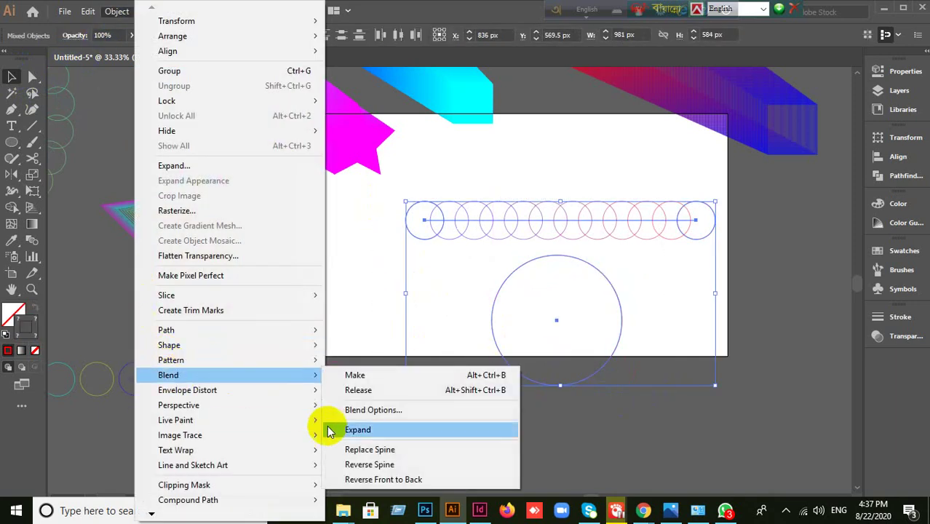
click(353, 449)
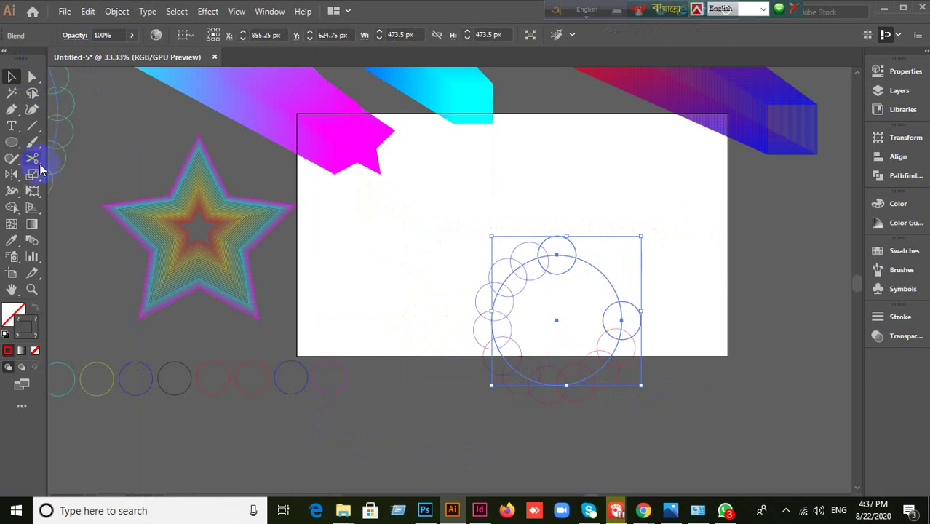
- Cut the circular spine with Scissors and move the blend to the artboard's right edge
mouse_move(36, 165)
mouse_down()
mouse_move(97, 190)
mouse_move(100, 178)
mouse_up()
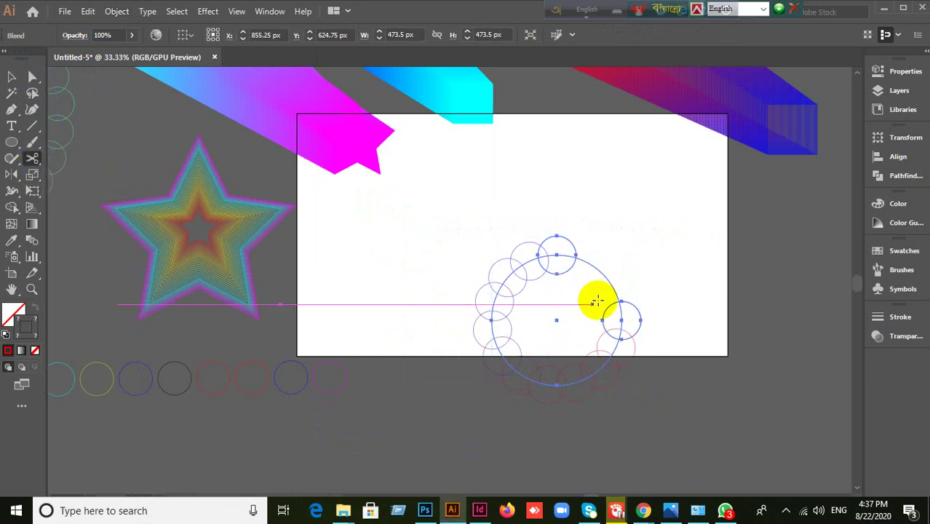
click(607, 279)
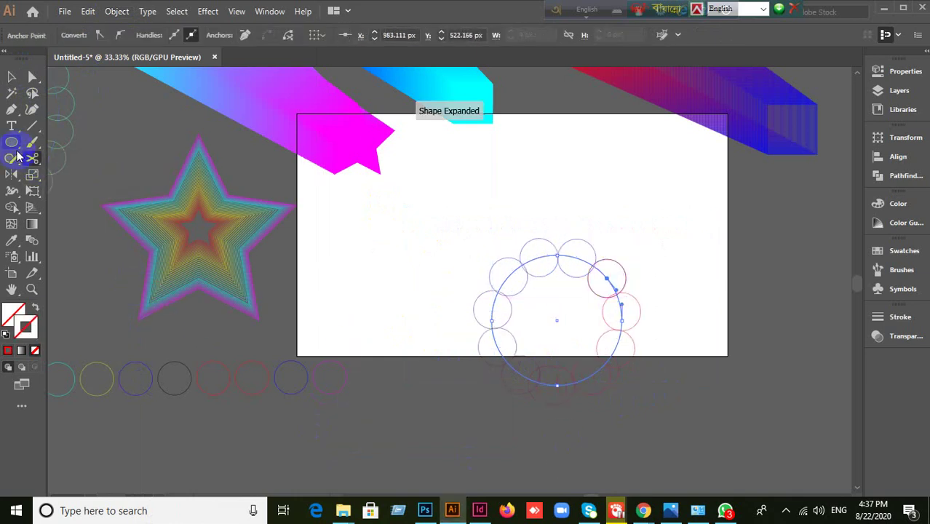
click(12, 77)
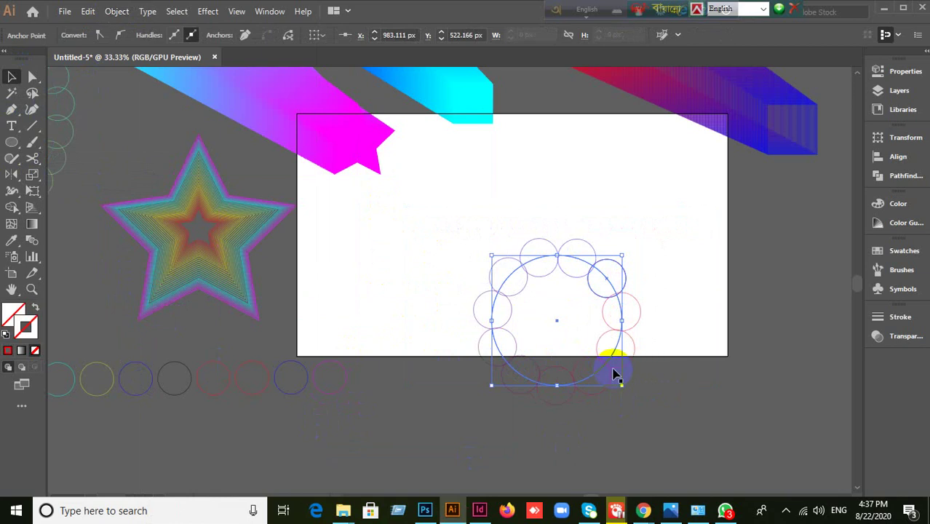
drag(614, 375, 815, 307)
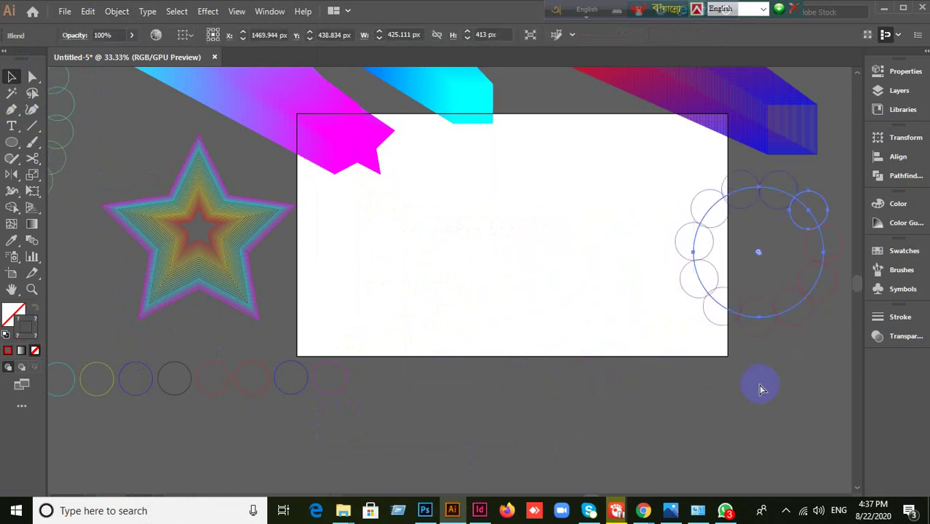
- Undo the blend back to the two end circles and select both
key(ctrl+z)
key(ctrl+z)
key(ctrl+z)
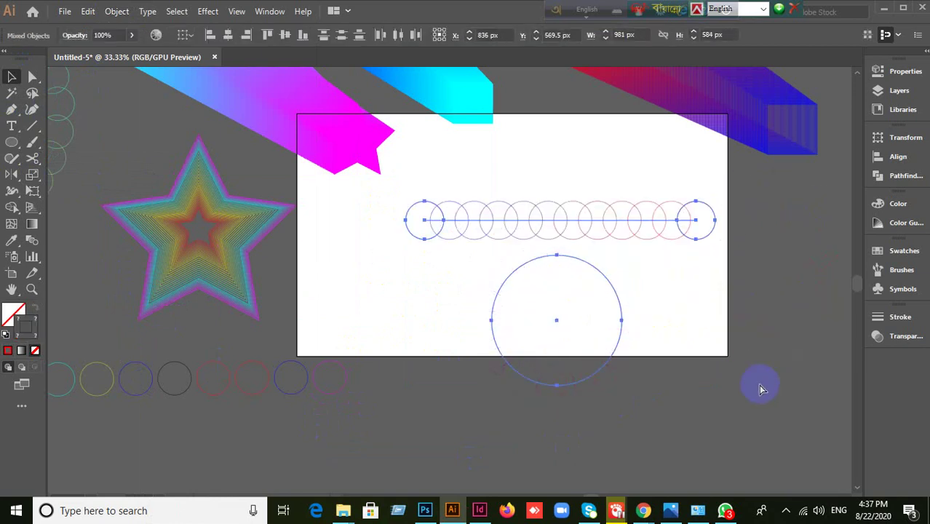
key(ctrl+z)
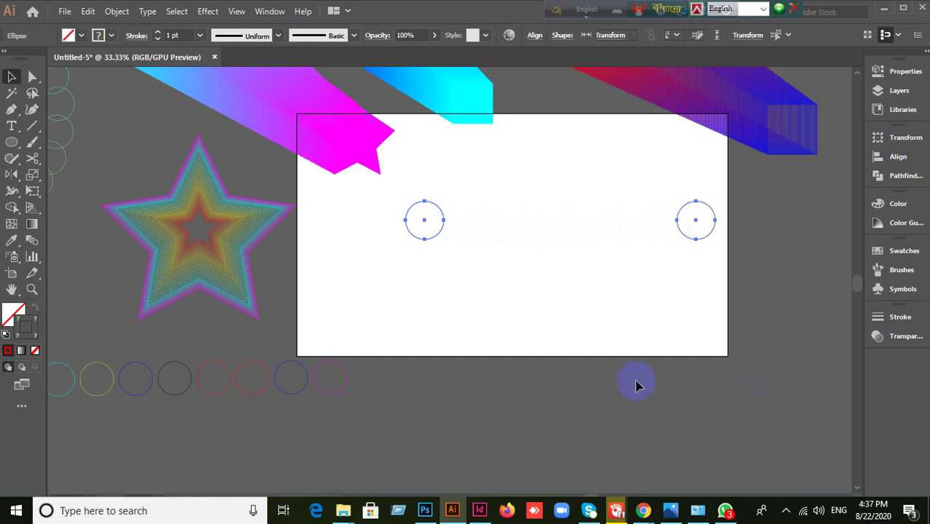
click(588, 327)
click(411, 295)
drag(380, 233, 708, 356)
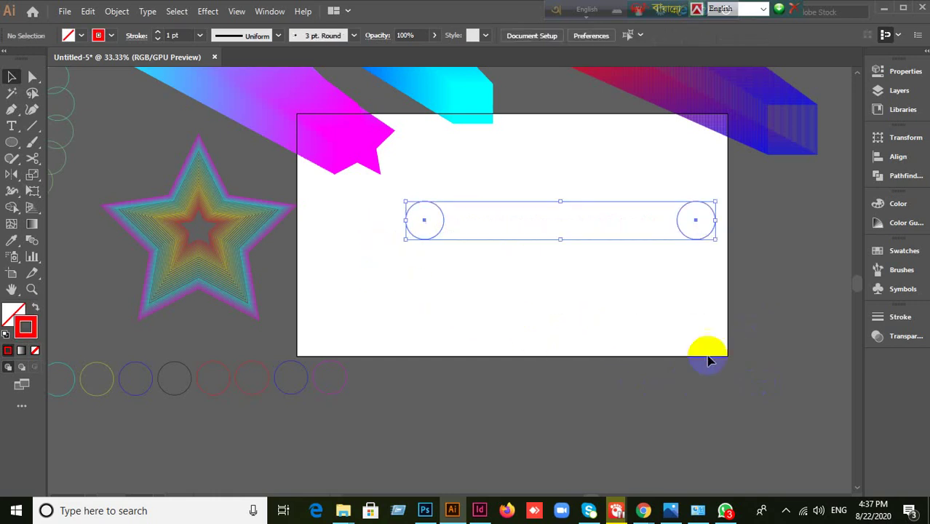
- Set Blend Options to 40 specified steps
click(123, 13)
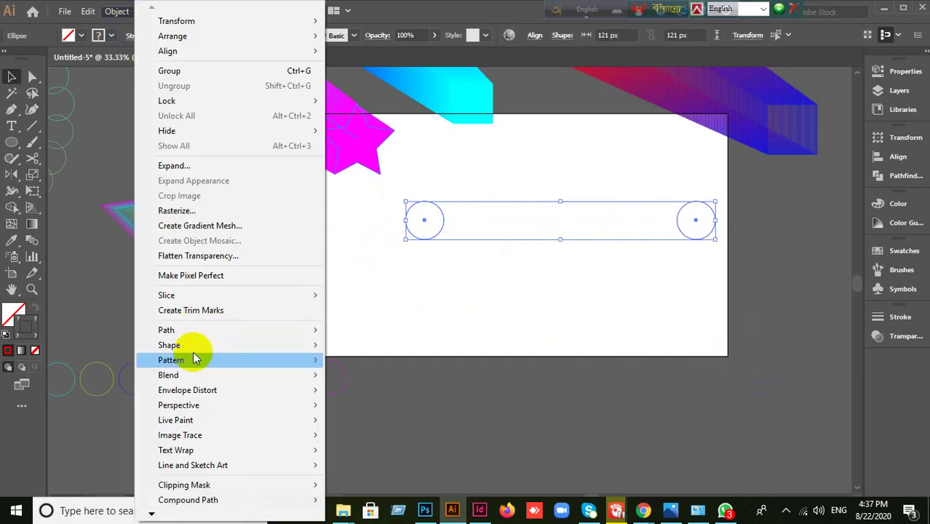
mouse_move(192, 373)
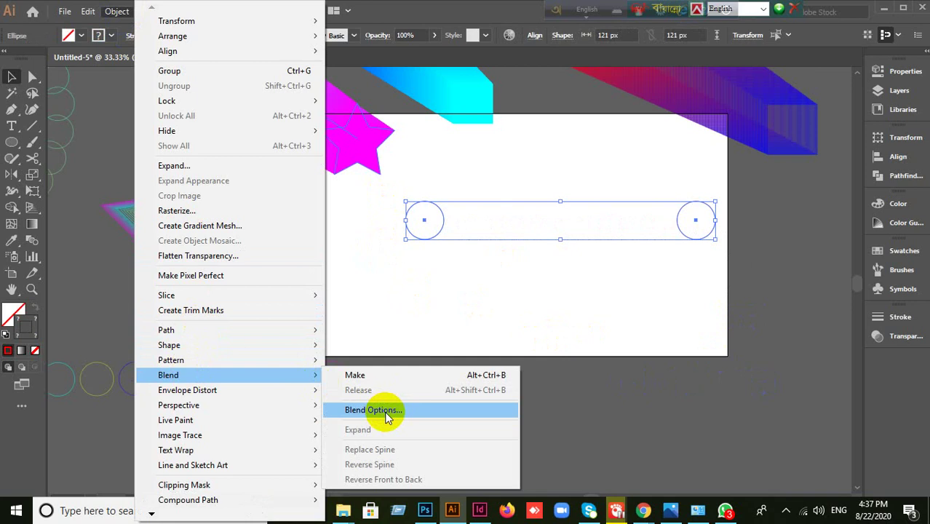
click(385, 413)
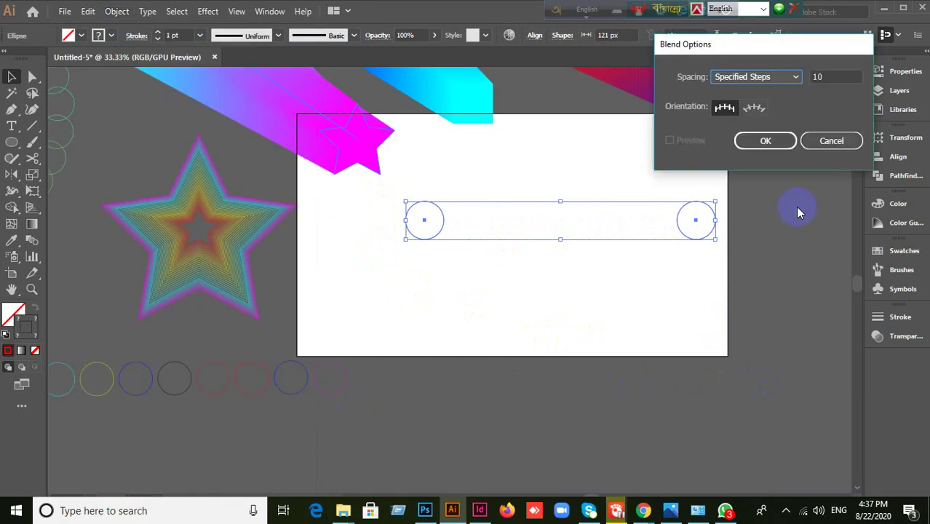
click(831, 76)
scroll(831, 77, up, 3)
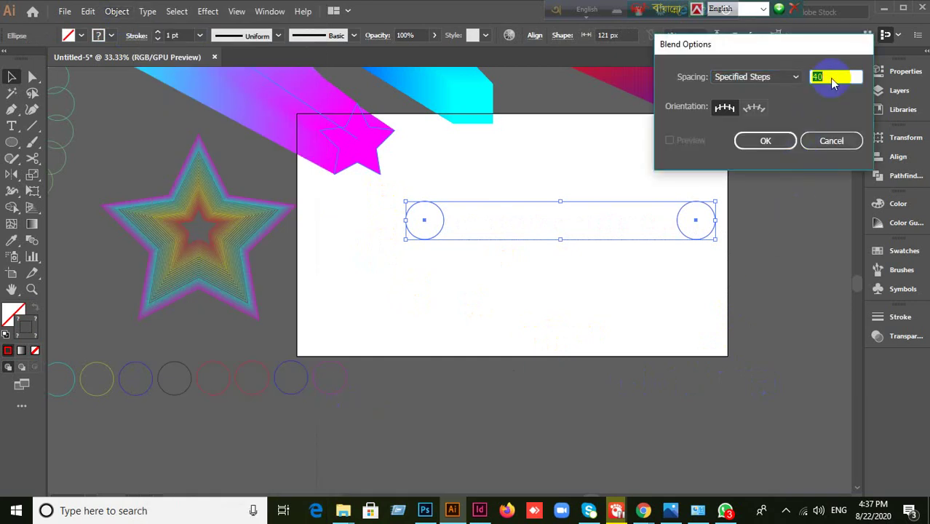
click(768, 145)
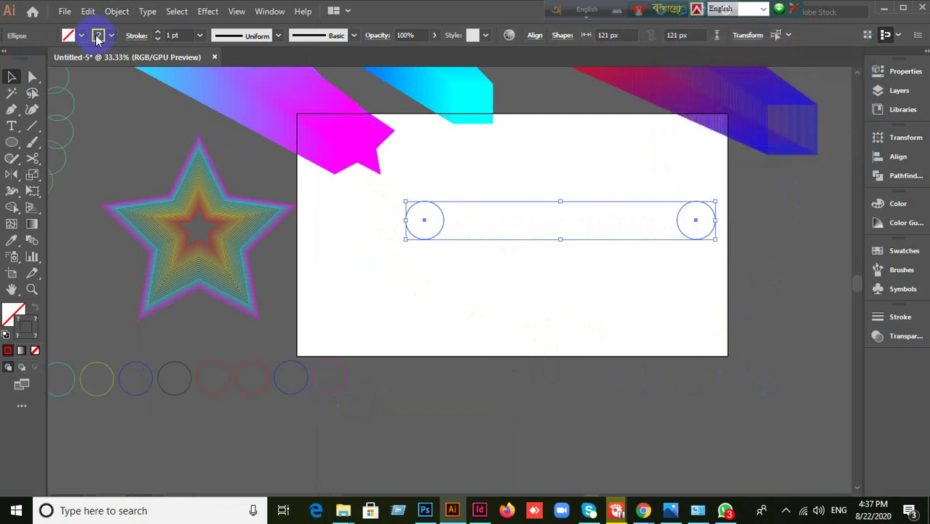
- Make a new dense blend between the two circles
click(116, 11)
mouse_move(324, 387)
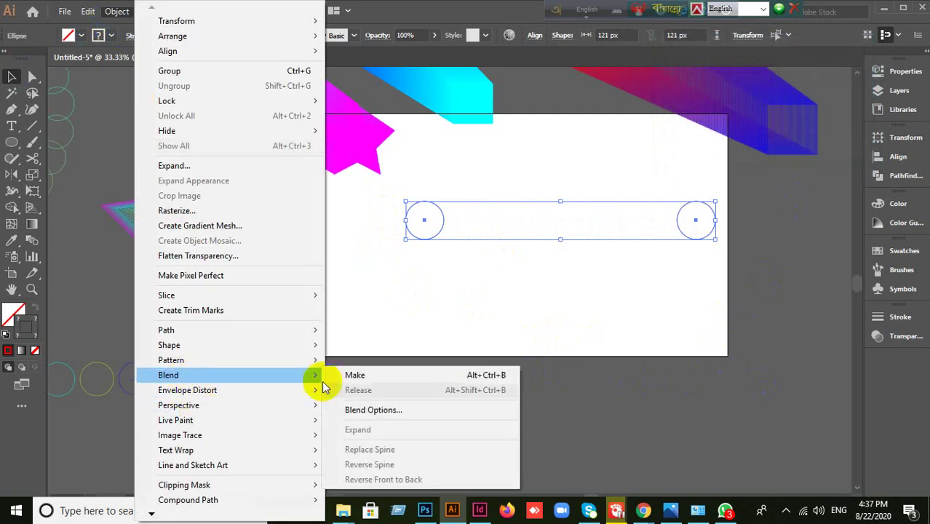
click(351, 375)
click(533, 326)
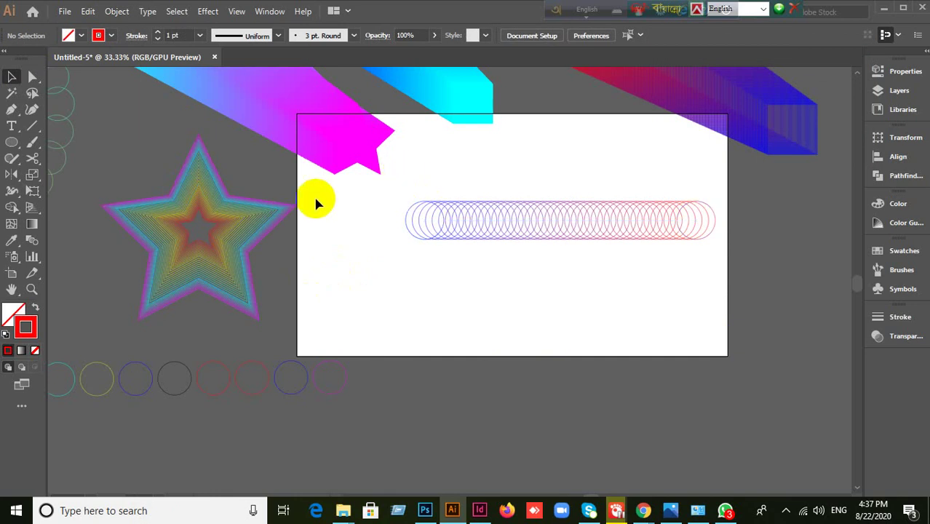
click(12, 143)
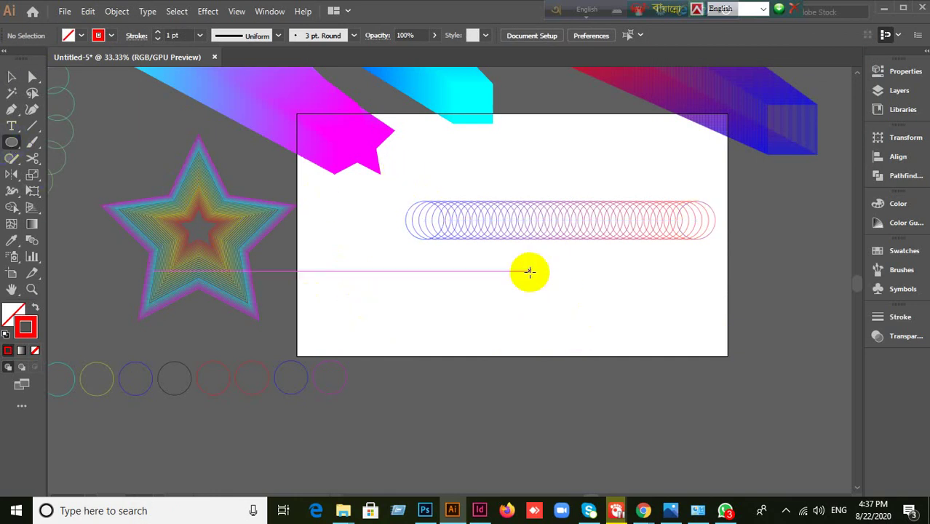
- Draw a circle under the dense blend and use it as the blend's replacement spine
mouse_move(547, 269)
mouse_down()
mouse_move(590, 380)
mouse_move(669, 374)
mouse_move(682, 402)
mouse_up()
click(11, 77)
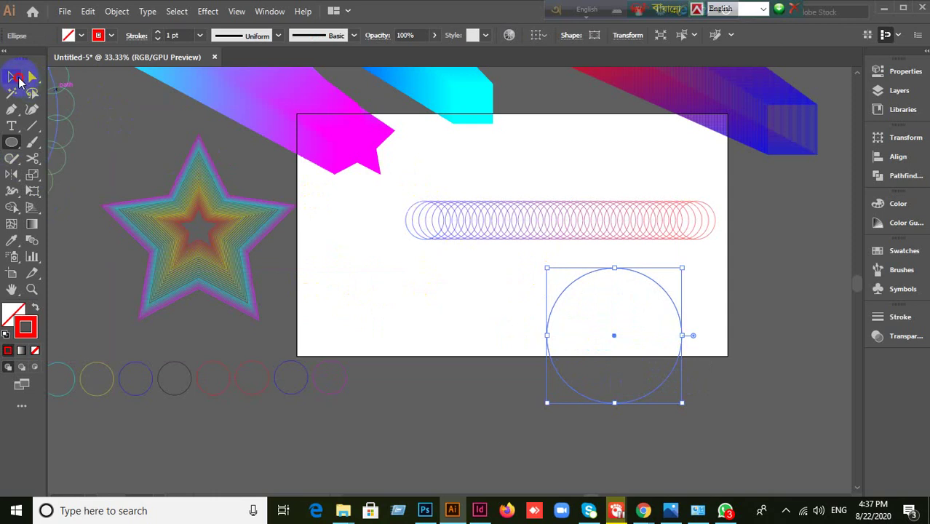
drag(551, 356, 498, 389)
click(646, 334)
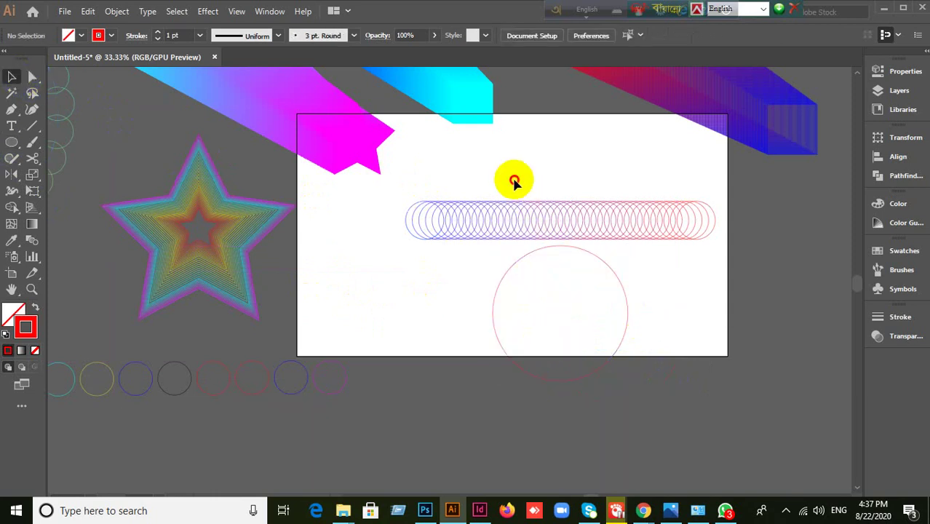
drag(509, 178, 601, 291)
right_click(540, 252)
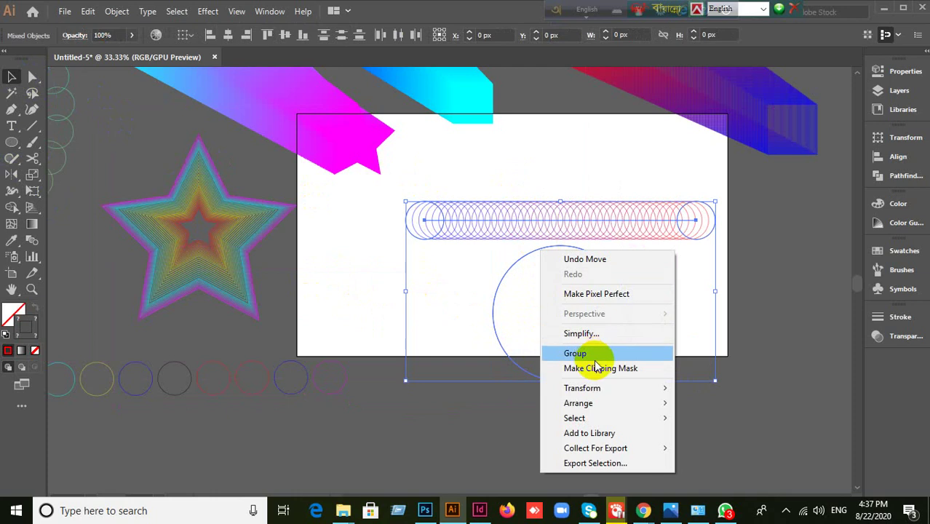
click(459, 301)
drag(455, 188, 612, 393)
click(117, 12)
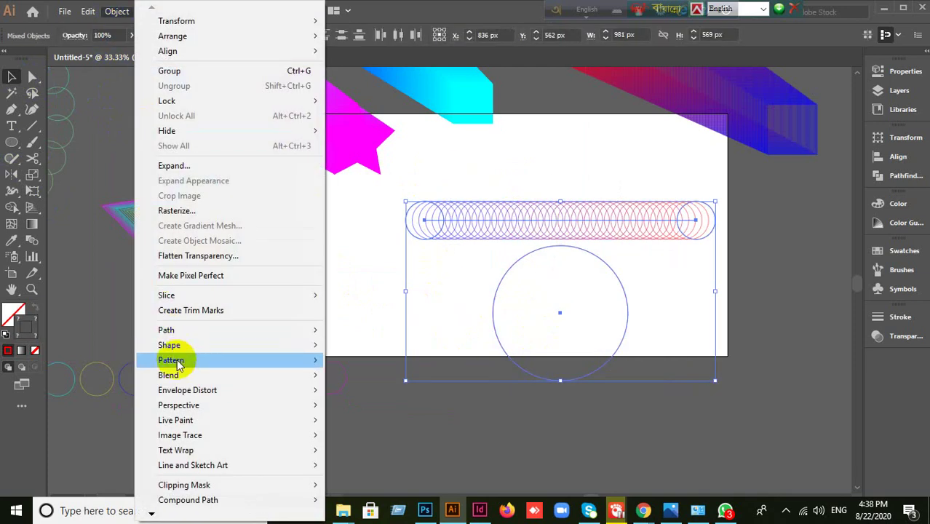
mouse_move(244, 377)
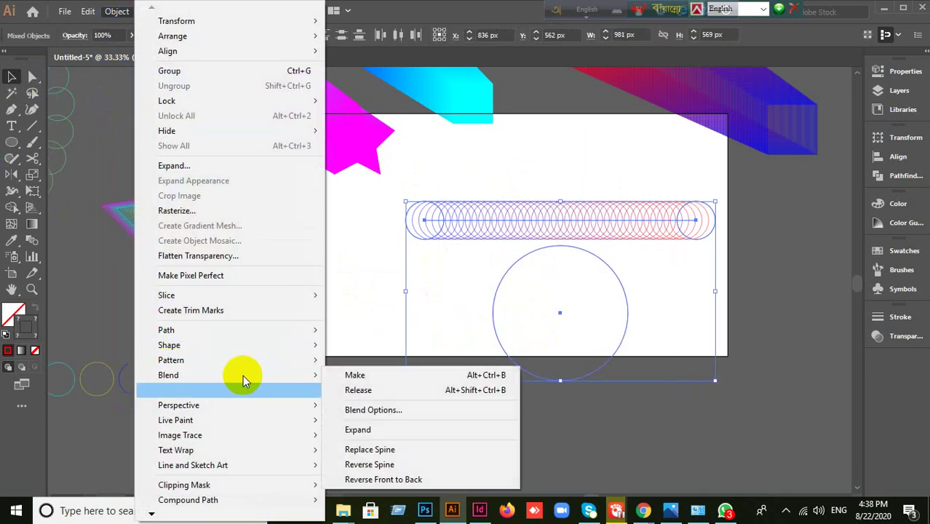
click(390, 449)
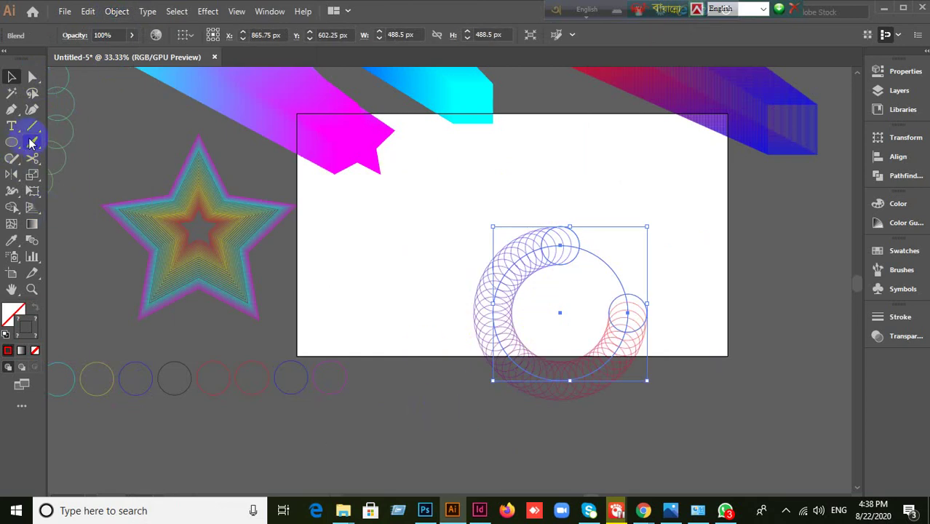
- Cut the spine with Scissors to close the ring and move it to the artboard's right edge
drag(31, 164, 73, 177)
click(612, 267)
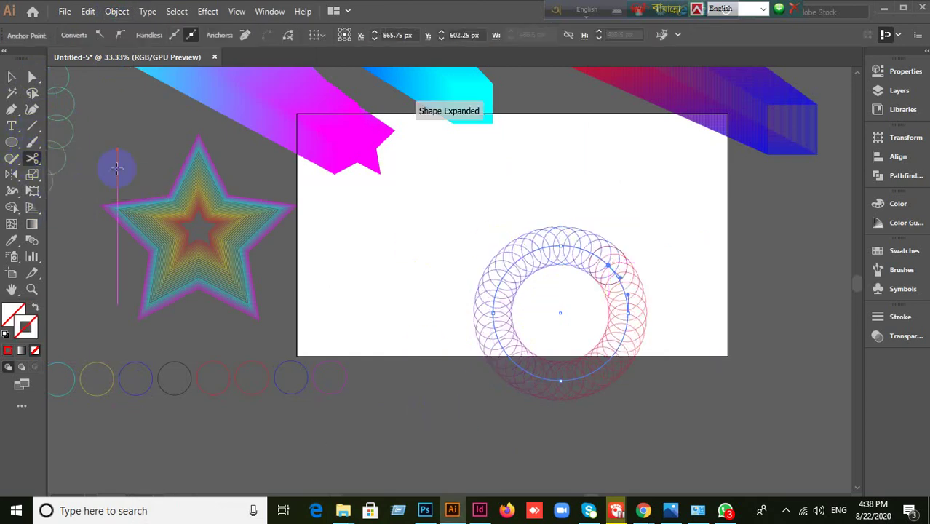
click(12, 76)
click(388, 349)
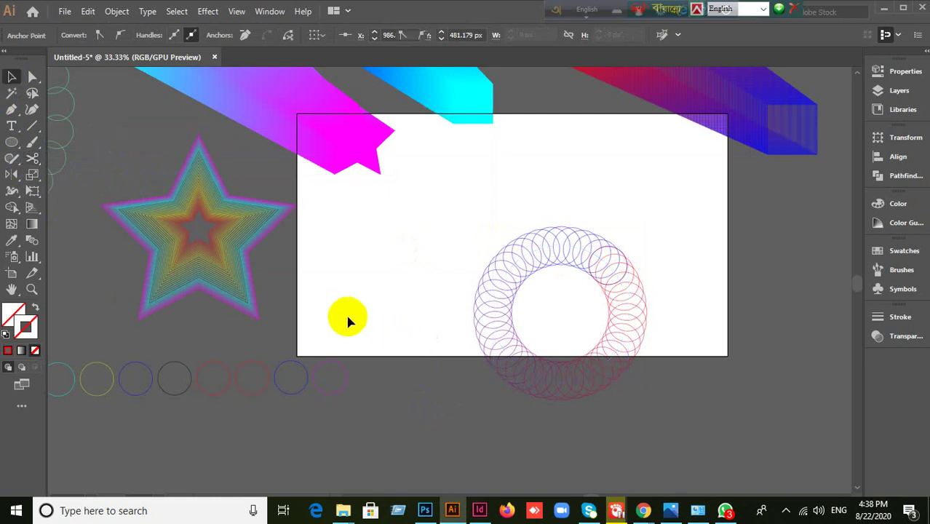
click(650, 297)
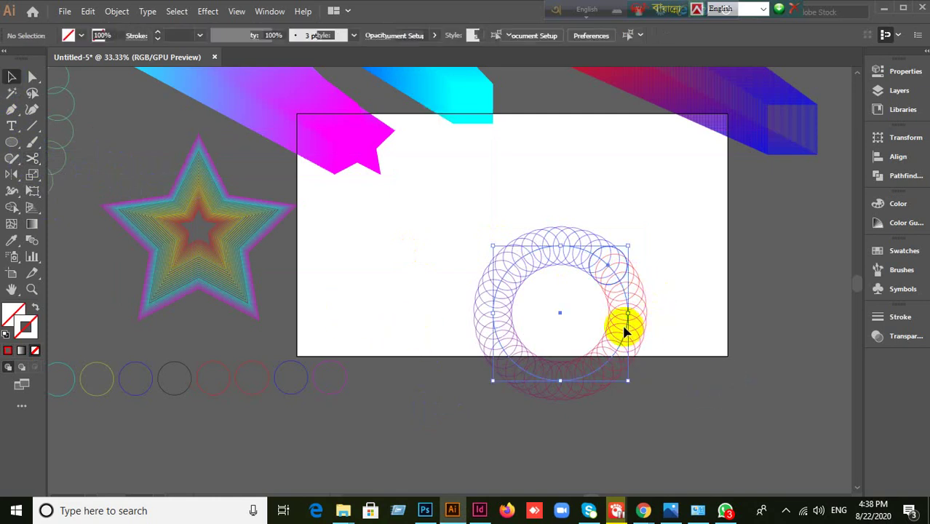
drag(622, 320, 852, 262)
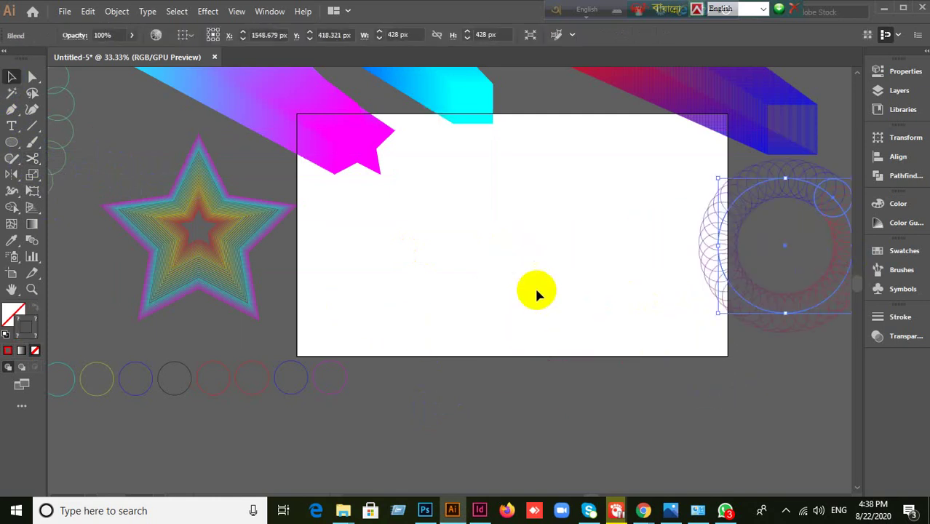
click(393, 348)
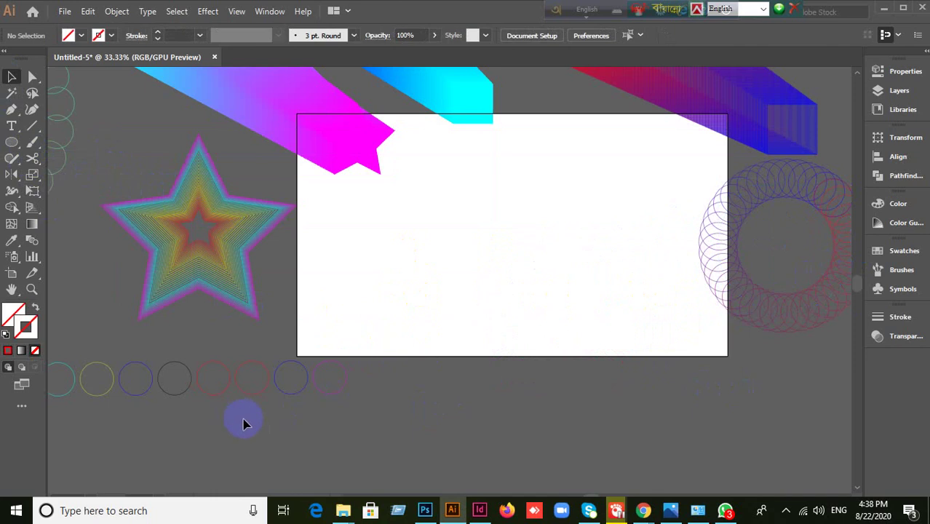
- Draw a small red-outlined circle at left and place a copy further right
click(757, 295)
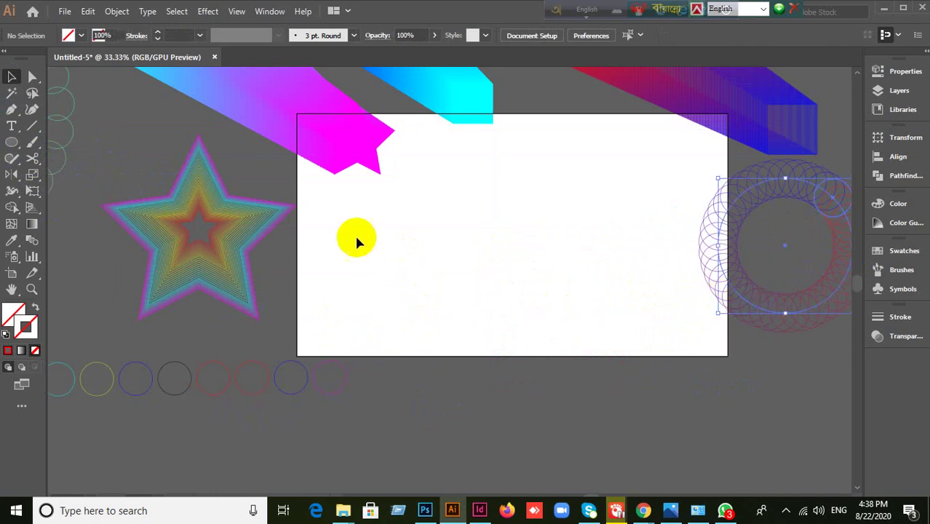
click(13, 142)
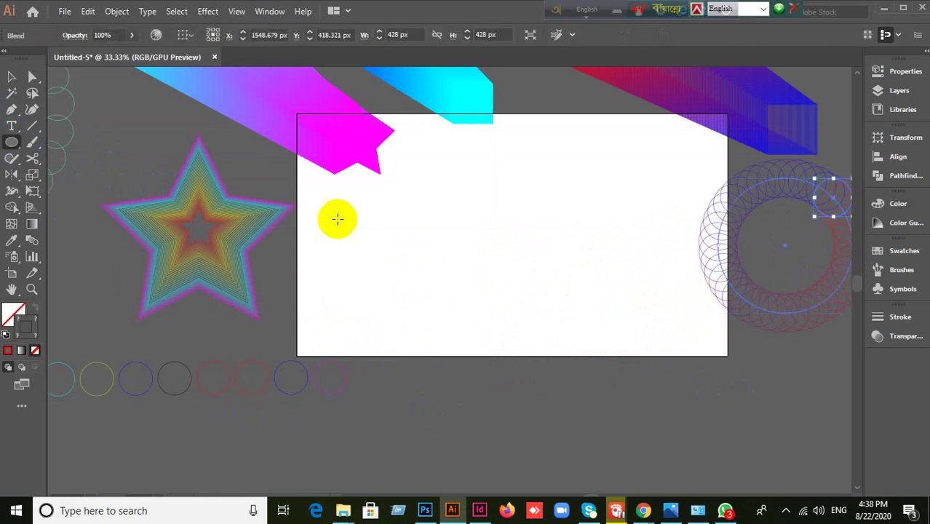
mouse_move(334, 218)
mouse_down()
mouse_move(395, 245)
mouse_move(385, 251)
mouse_move(374, 240)
mouse_up()
drag(308, 231, 308, 231)
key(v)
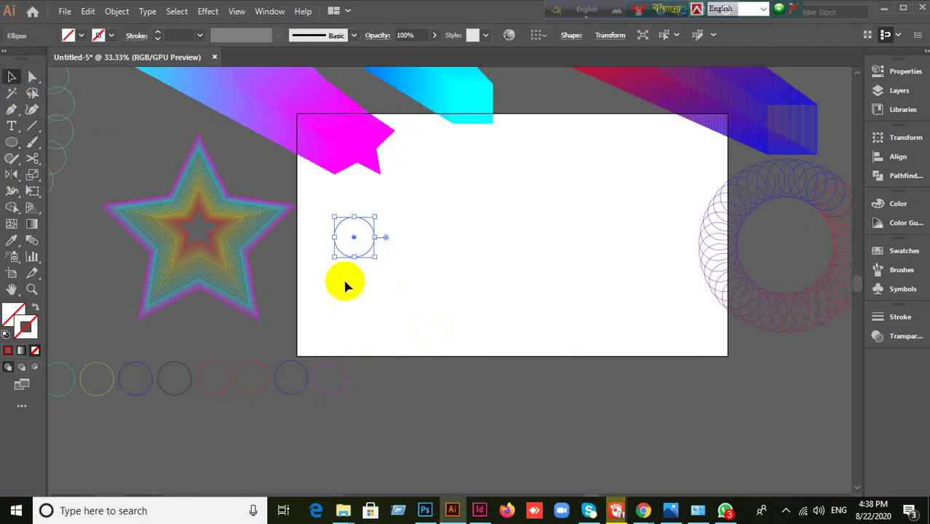
click(9, 352)
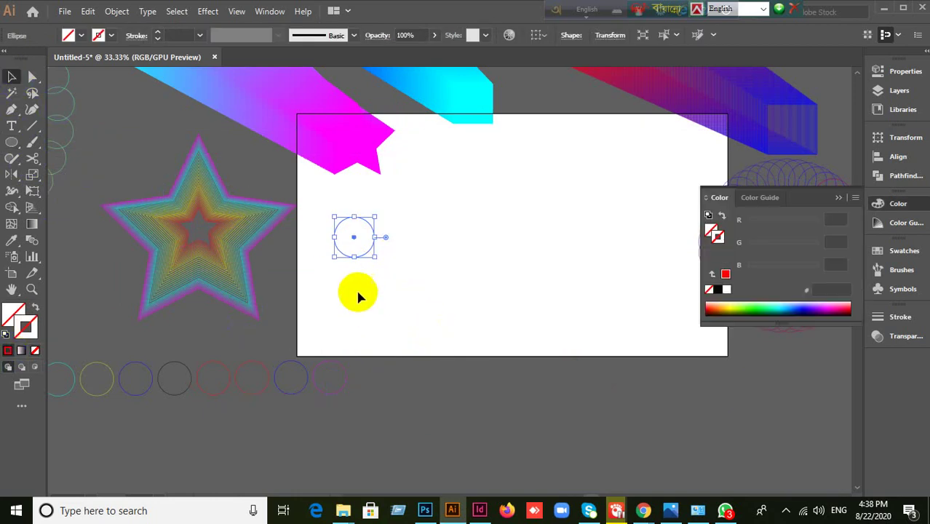
drag(363, 255, 620, 257)
- Change the right circle's outline to blue and select both small circles
click(839, 198)
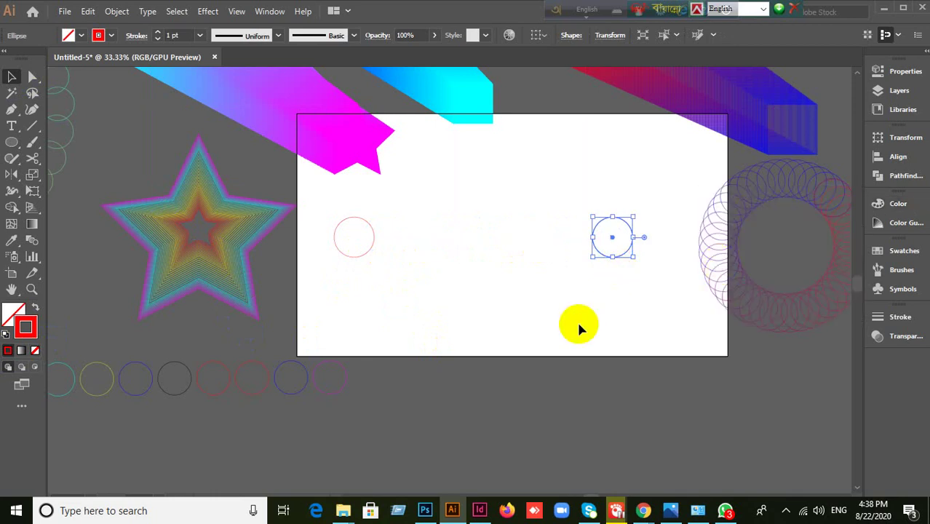
drag(575, 318, 653, 224)
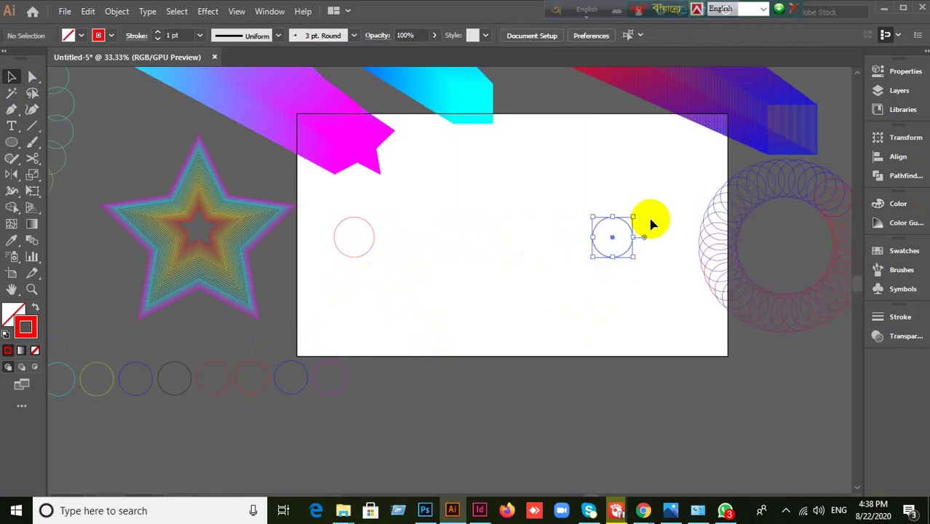
click(897, 250)
click(757, 288)
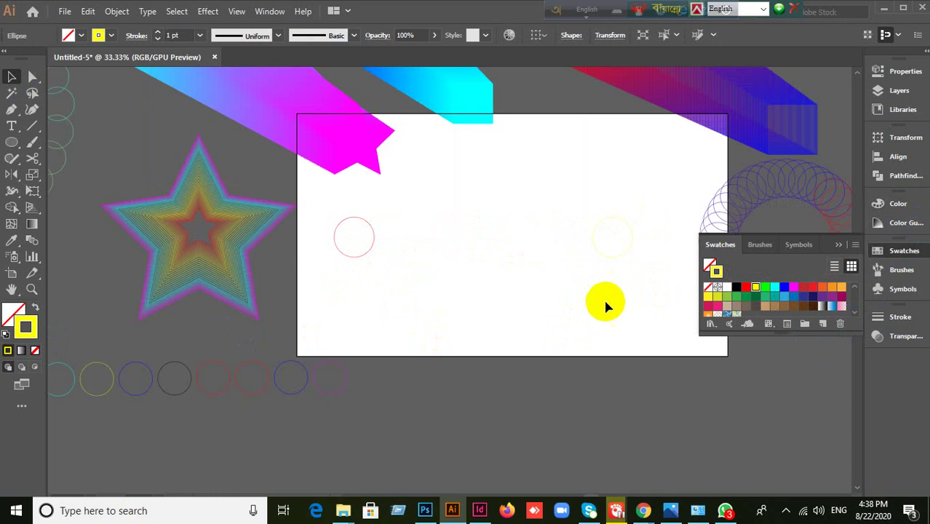
click(606, 305)
drag(580, 268, 654, 214)
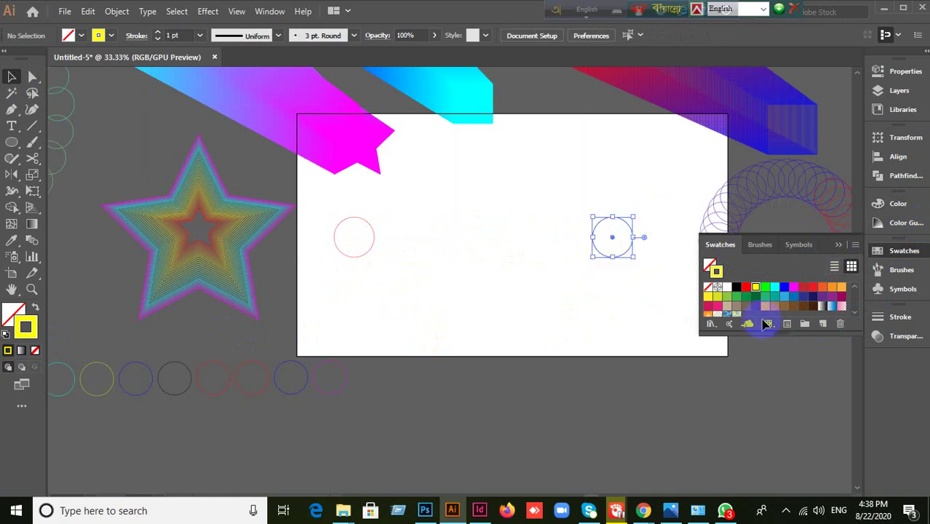
click(766, 286)
click(785, 288)
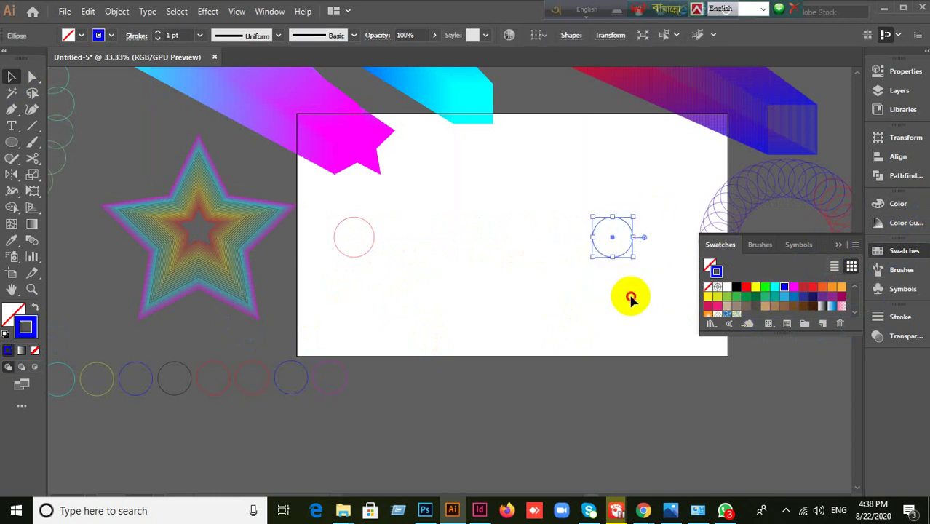
click(627, 298)
mouse_move(337, 290)
mouse_down()
mouse_move(370, 268)
mouse_move(620, 213)
mouse_up()
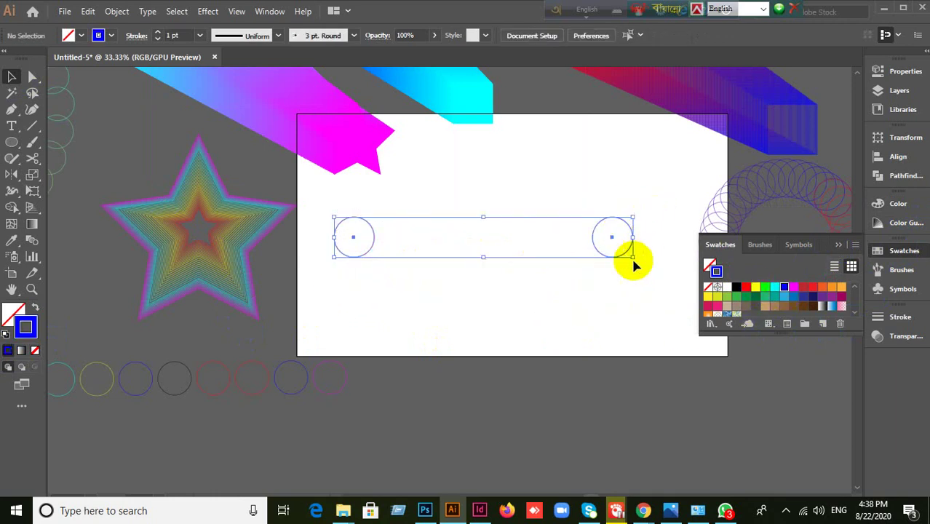
- Blend the two outline circles and preview Smooth Color spacing in Blend Options
click(118, 12)
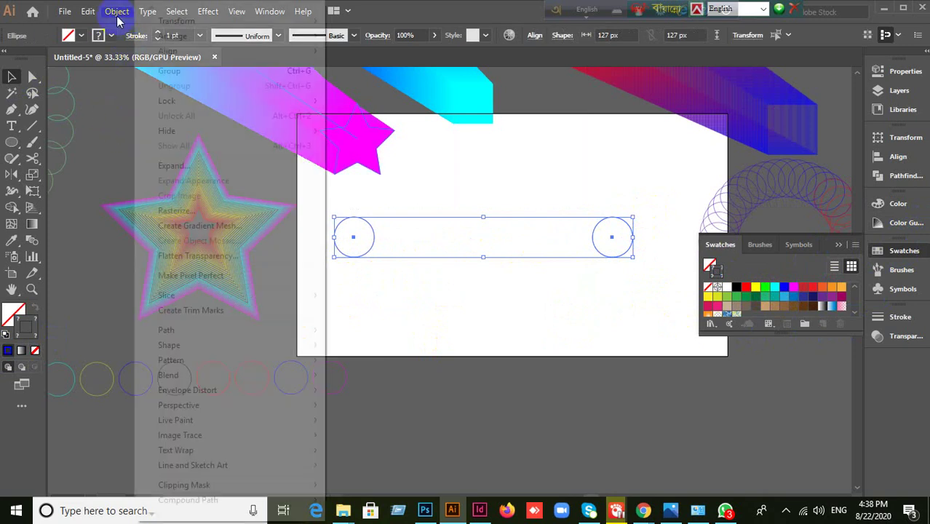
mouse_move(180, 377)
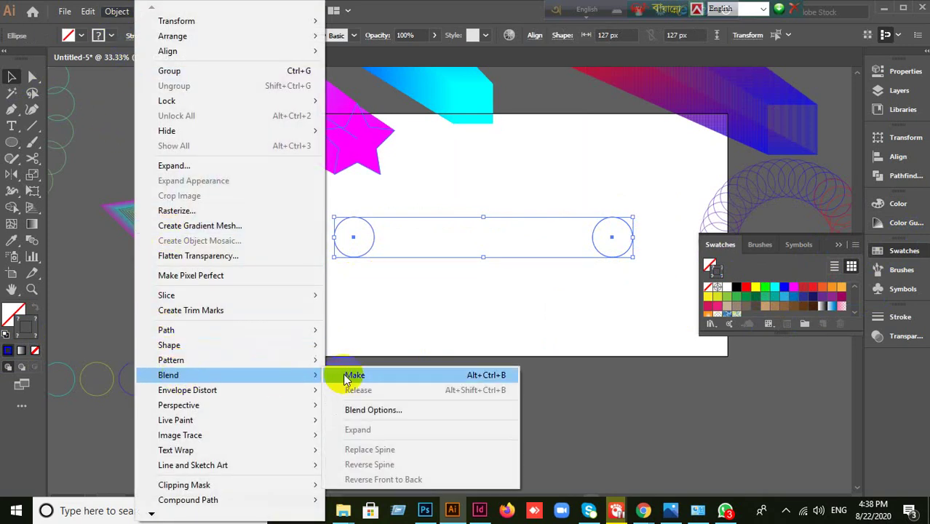
click(345, 376)
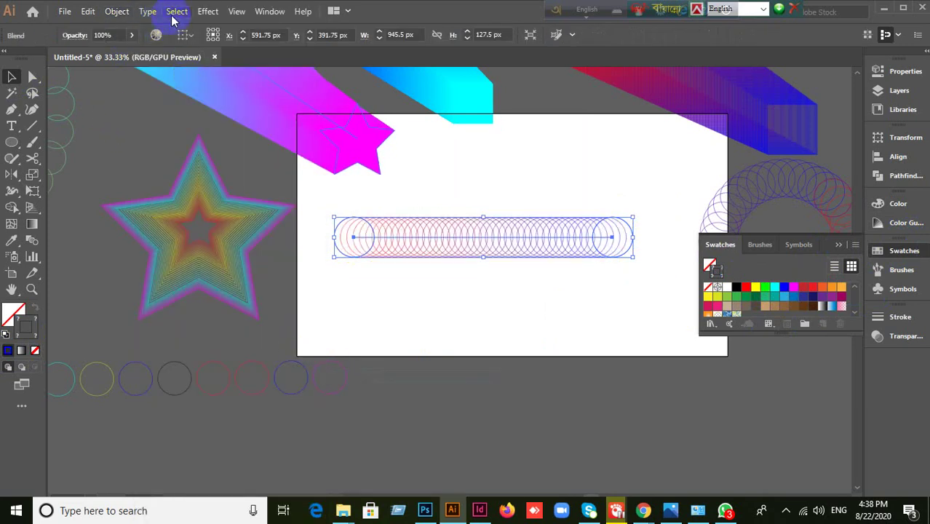
click(117, 11)
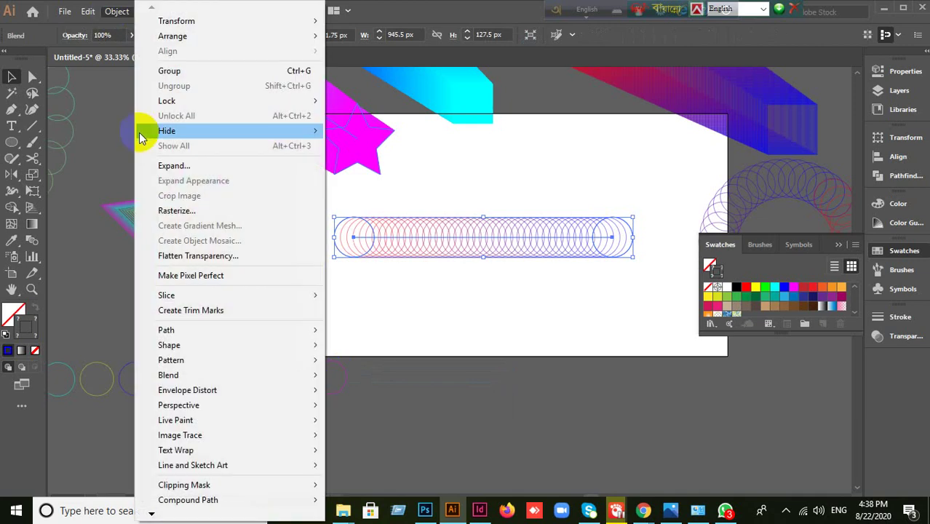
mouse_move(183, 374)
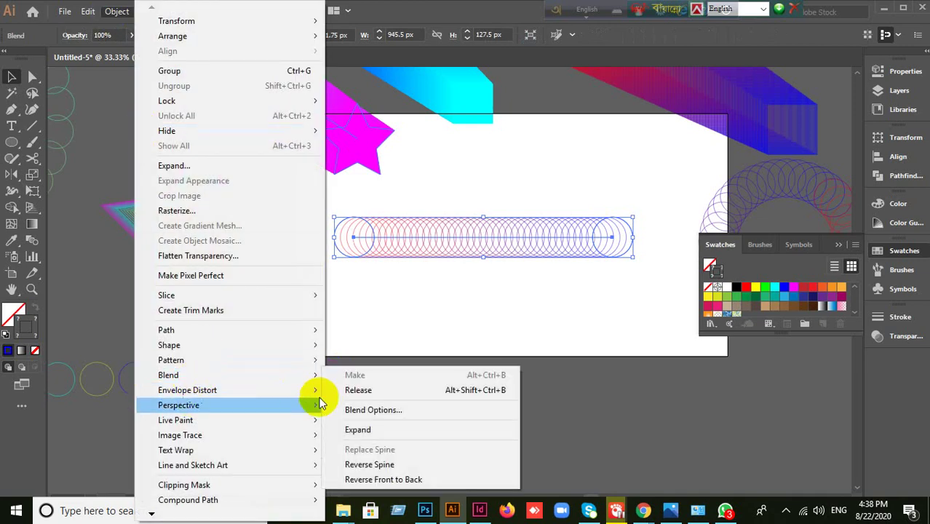
click(362, 410)
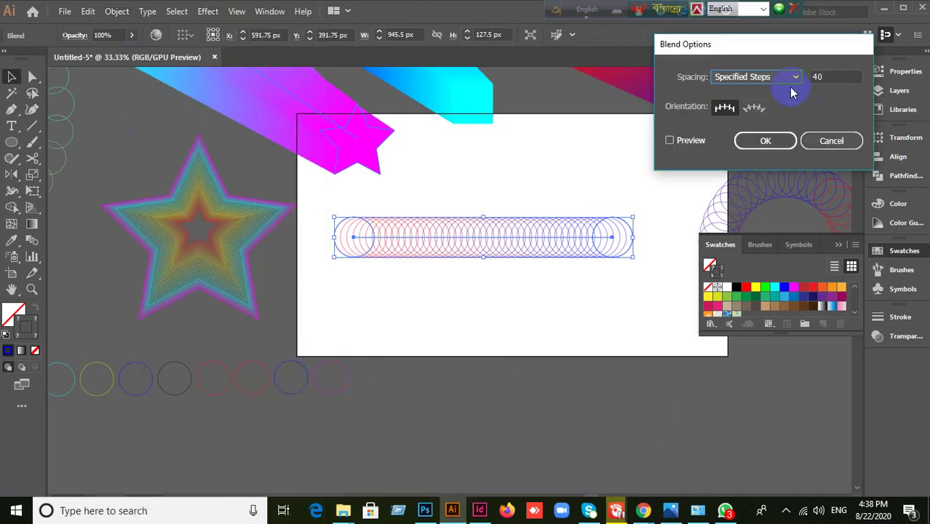
click(671, 140)
click(791, 77)
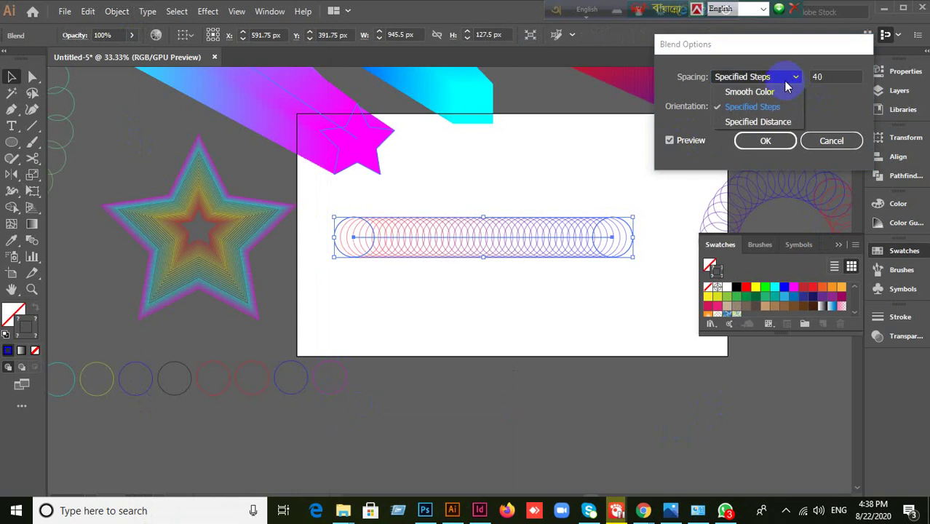
click(764, 90)
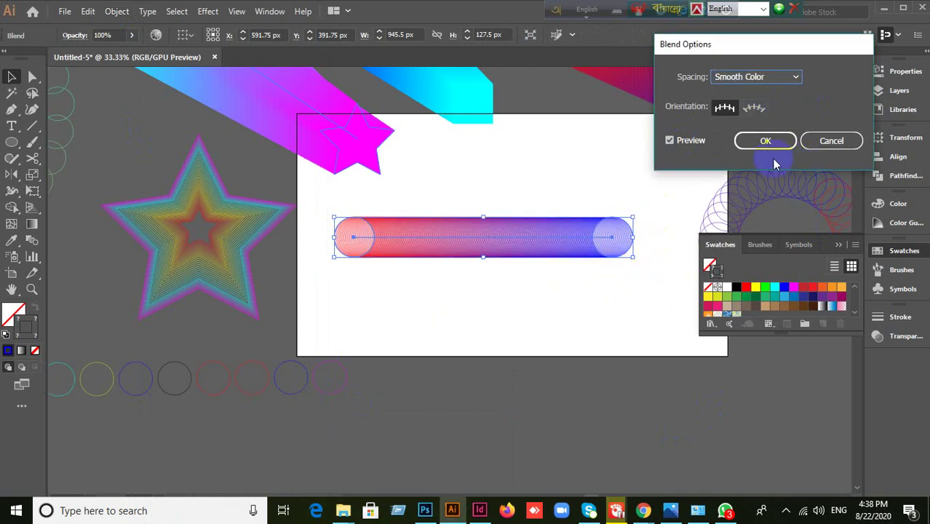
- Cancel Blend Options and undo the blend with Ctrl+Z
click(823, 149)
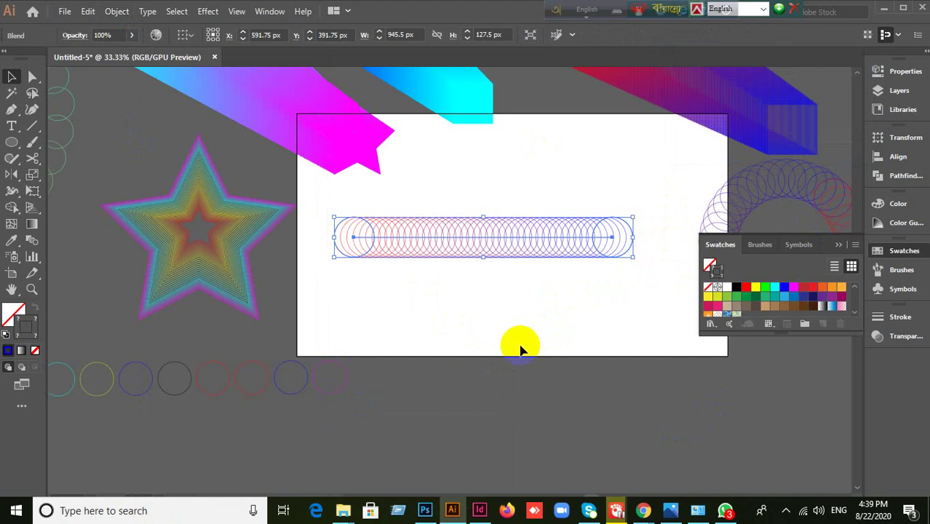
click(522, 346)
key(ctrl+z)
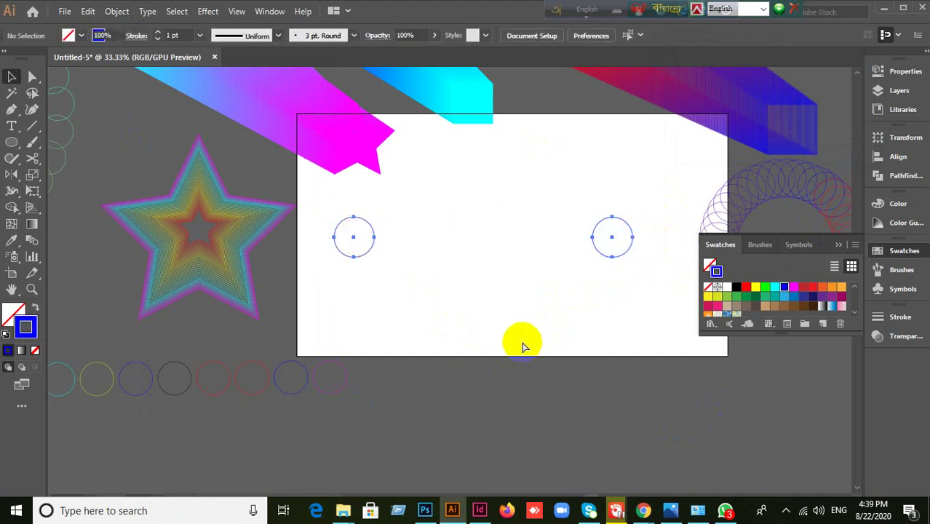
- Fill the left circle solid red and the right circle solid blue
click(443, 319)
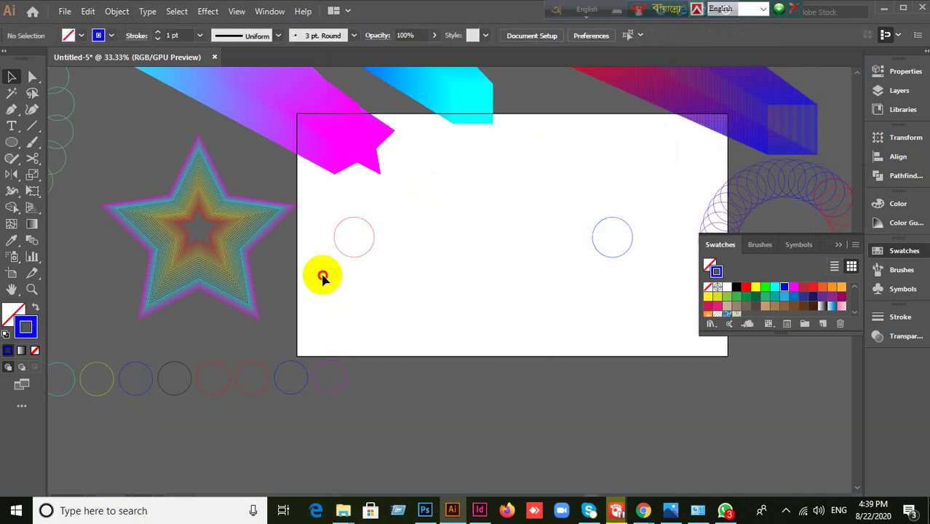
drag(322, 278, 391, 230)
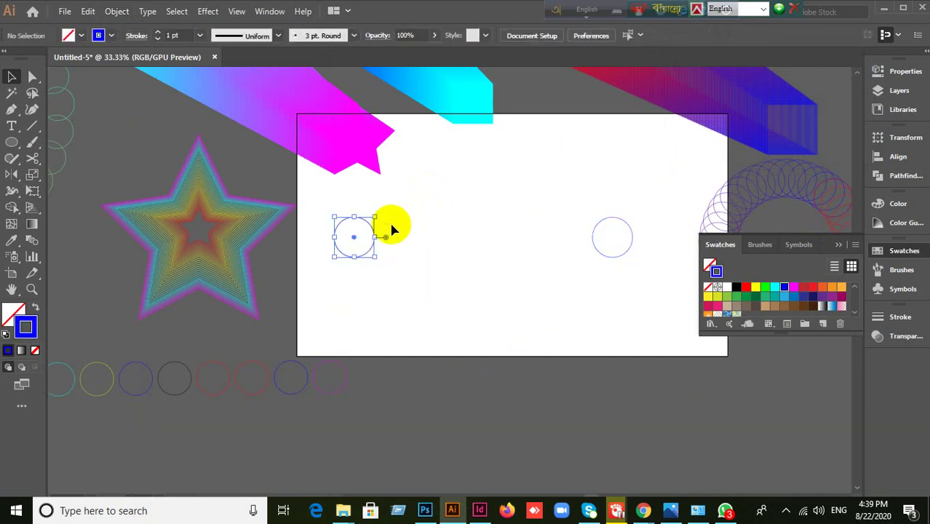
click(36, 309)
click(641, 207)
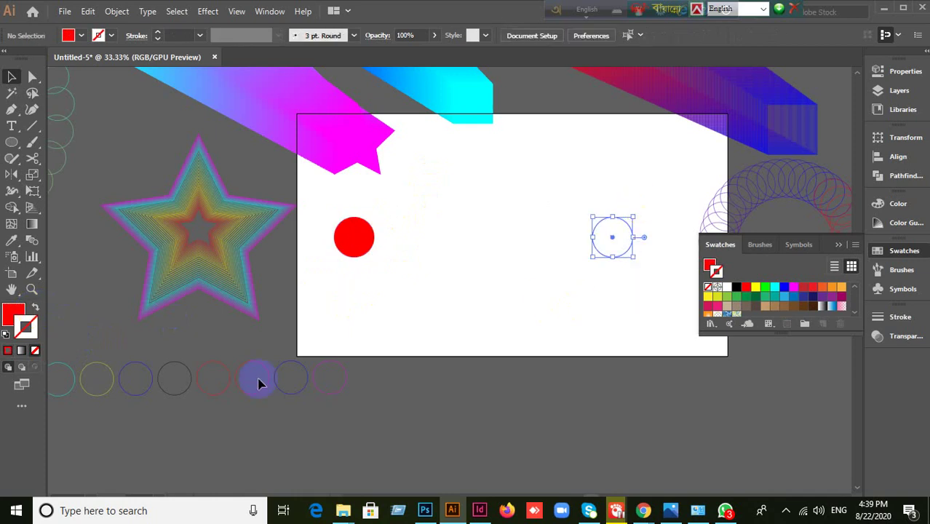
click(36, 310)
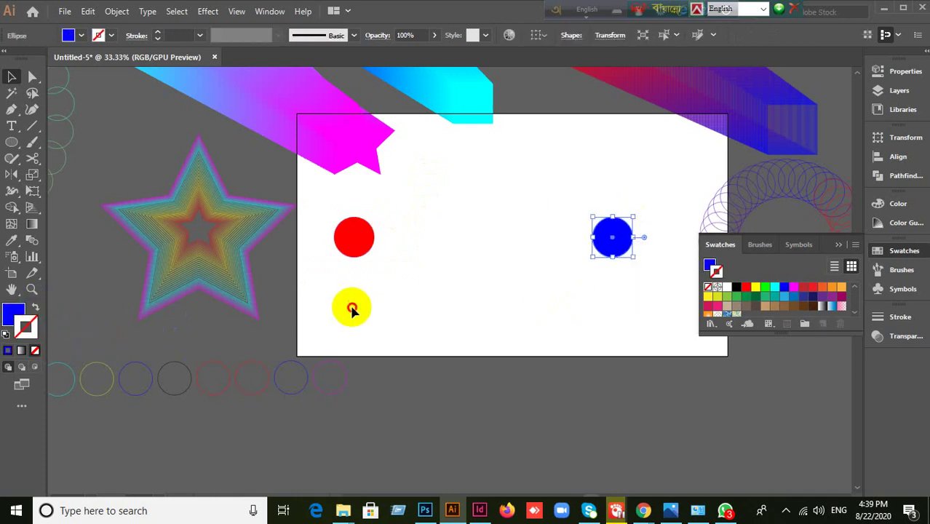
- Blend the red and blue circles into a red-to-blue capsule bar
mouse_move(330, 210)
mouse_down()
mouse_move(358, 202)
mouse_move(466, 237)
mouse_move(631, 256)
mouse_up()
click(116, 11)
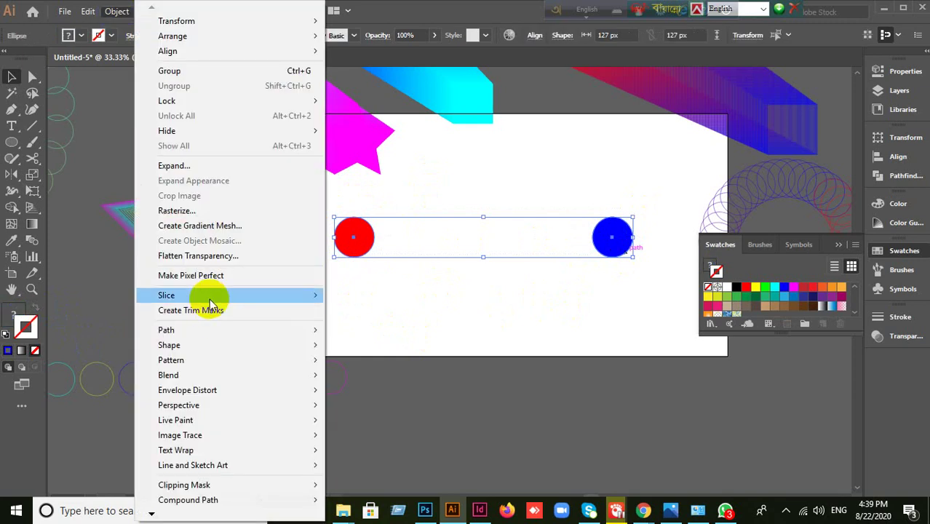
mouse_move(208, 369)
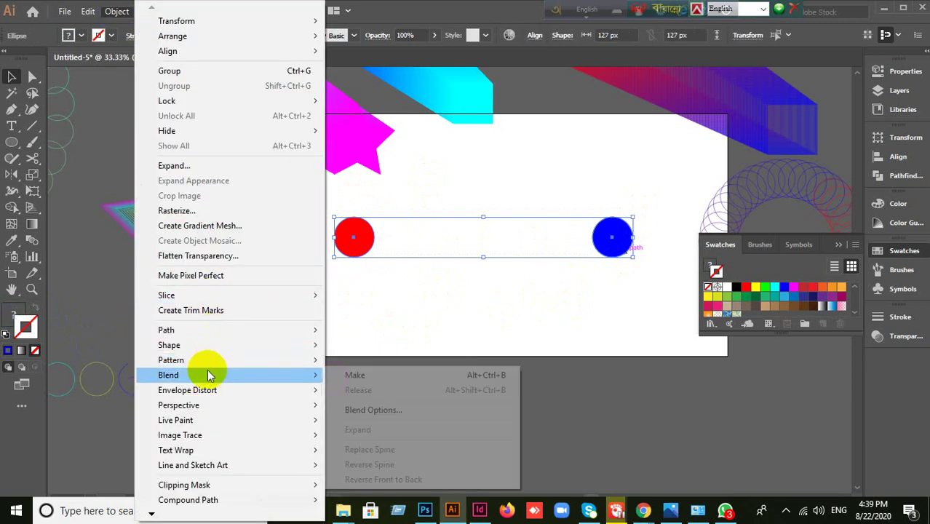
click(356, 375)
click(295, 343)
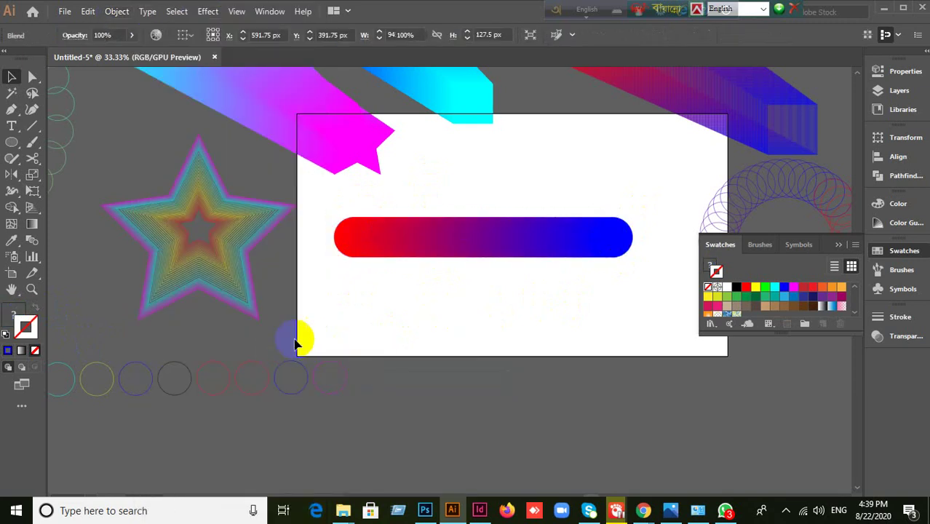
click(60, 272)
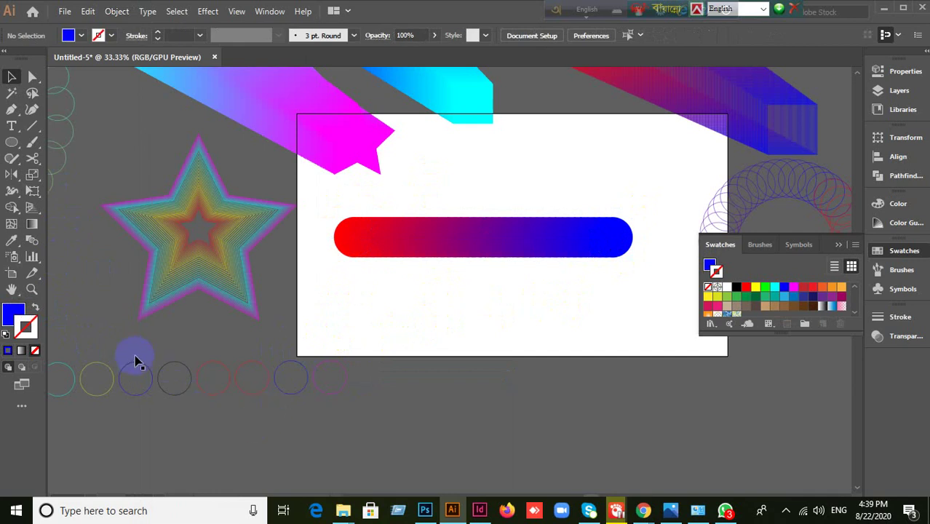
- Place a large circle below the gradient bar and replace the bar's spine with it
drag(327, 399, 721, 491)
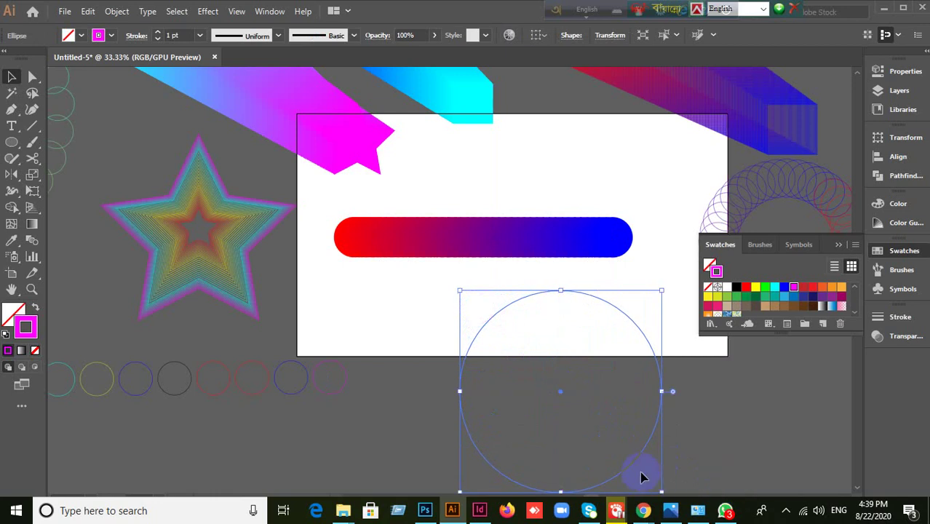
drag(631, 472, 552, 431)
click(515, 416)
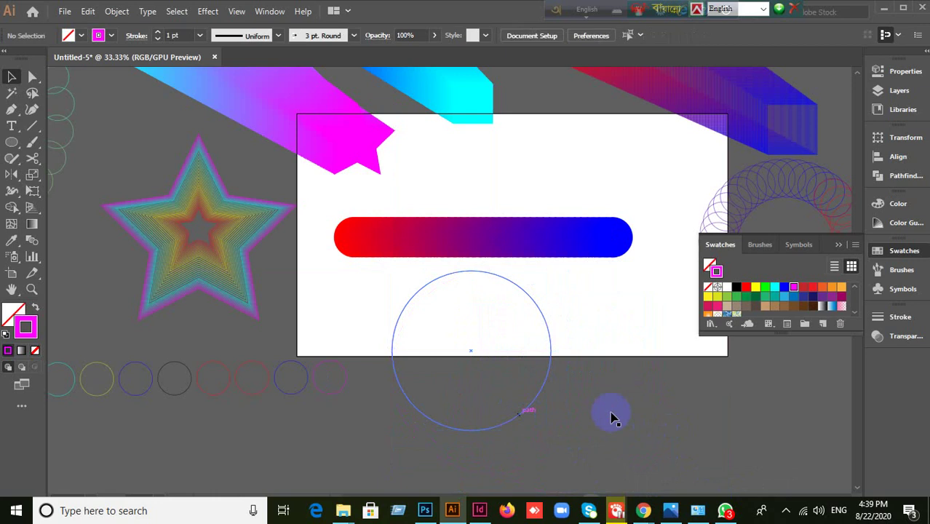
drag(408, 185, 467, 343)
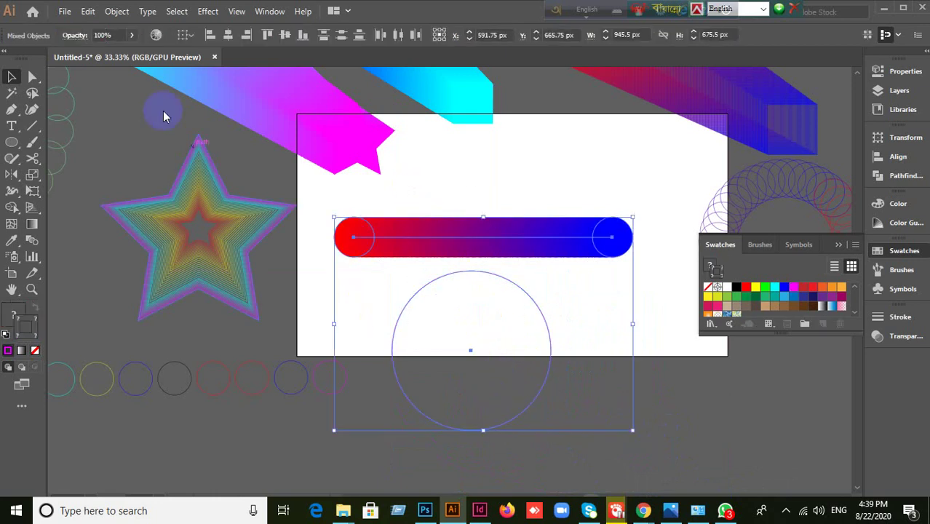
click(119, 12)
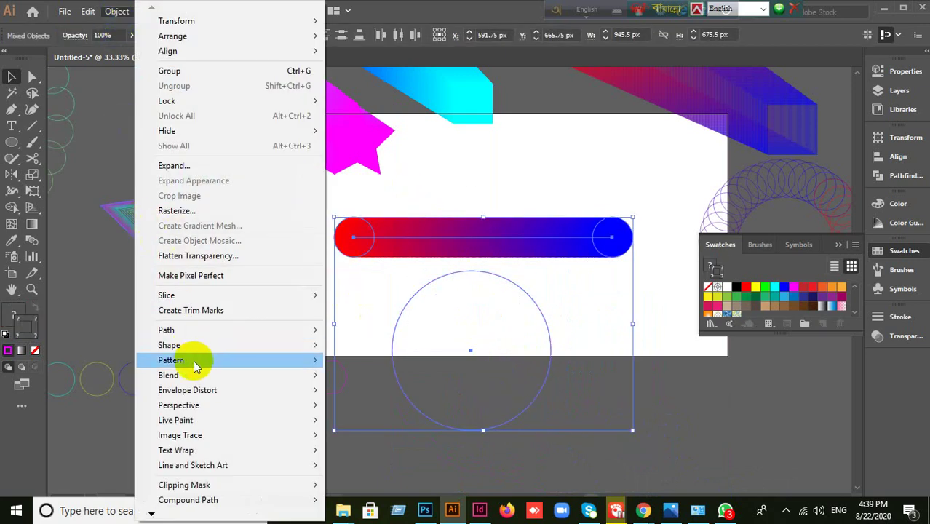
mouse_move(200, 373)
click(382, 447)
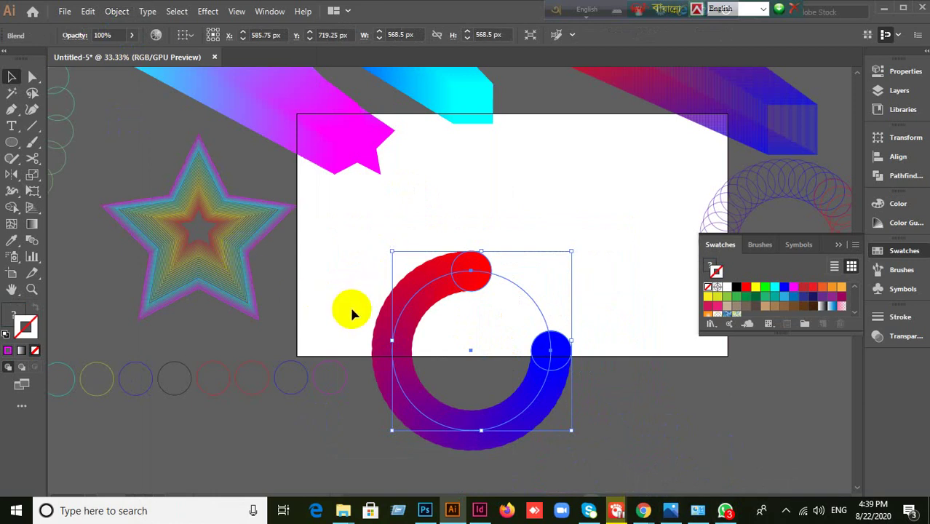
- Set the ring blend's spacing to Smooth Color in Blend Options
click(120, 12)
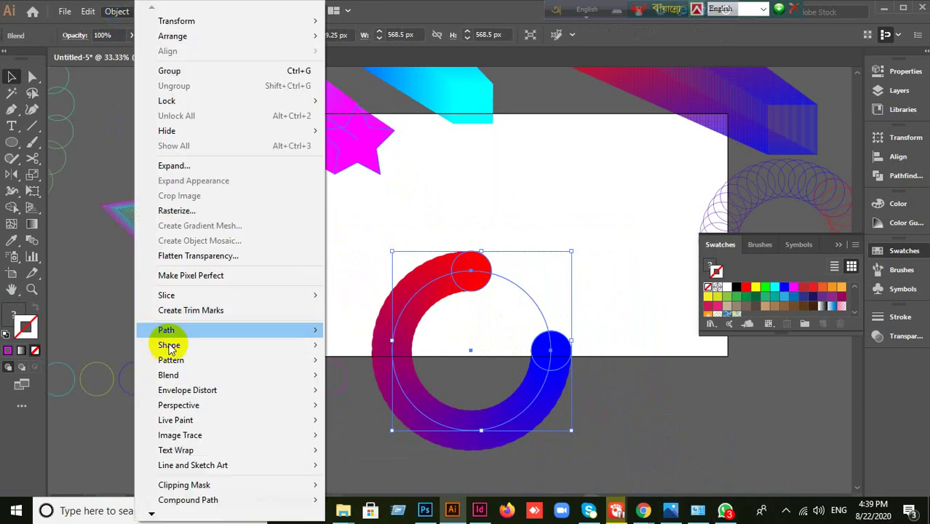
mouse_move(178, 374)
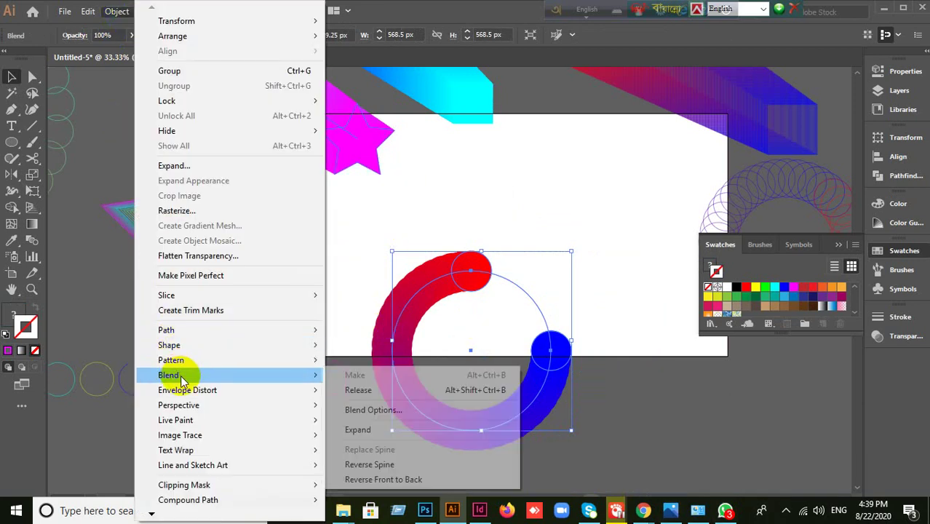
click(368, 410)
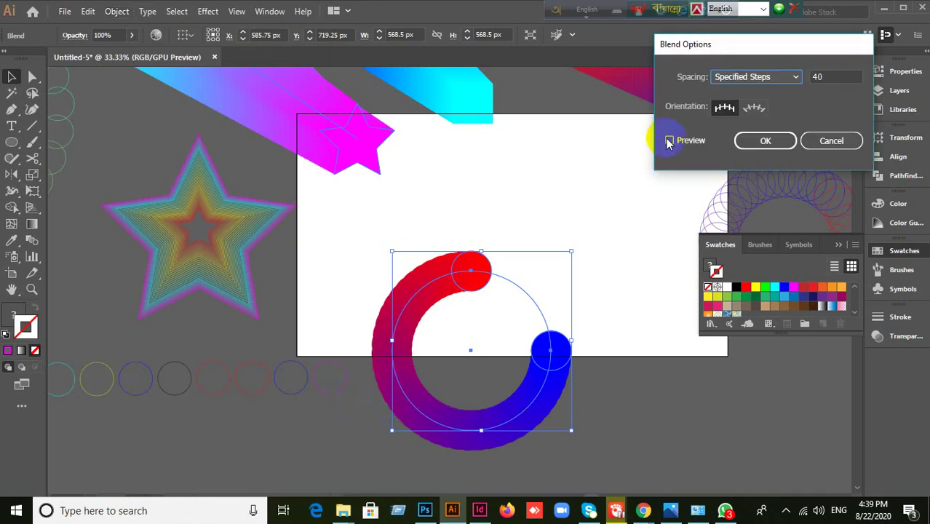
click(669, 140)
click(772, 77)
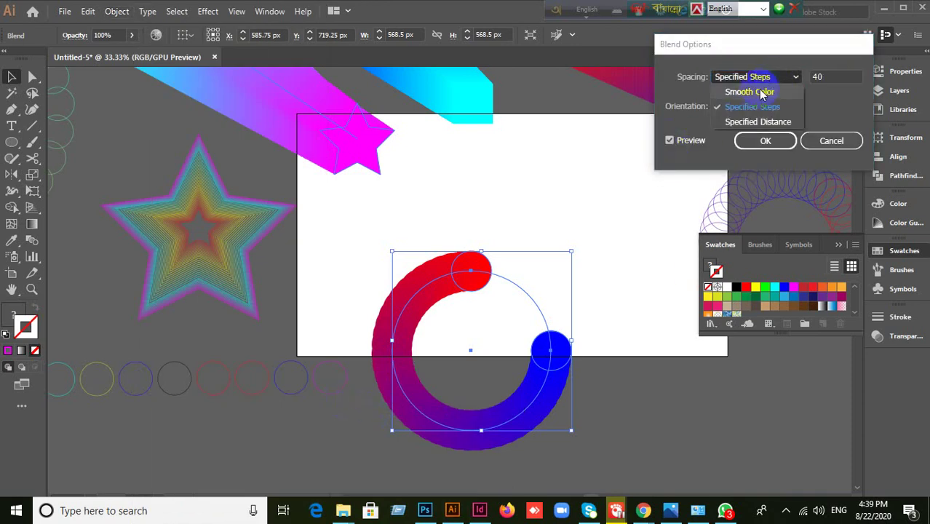
click(753, 91)
click(764, 145)
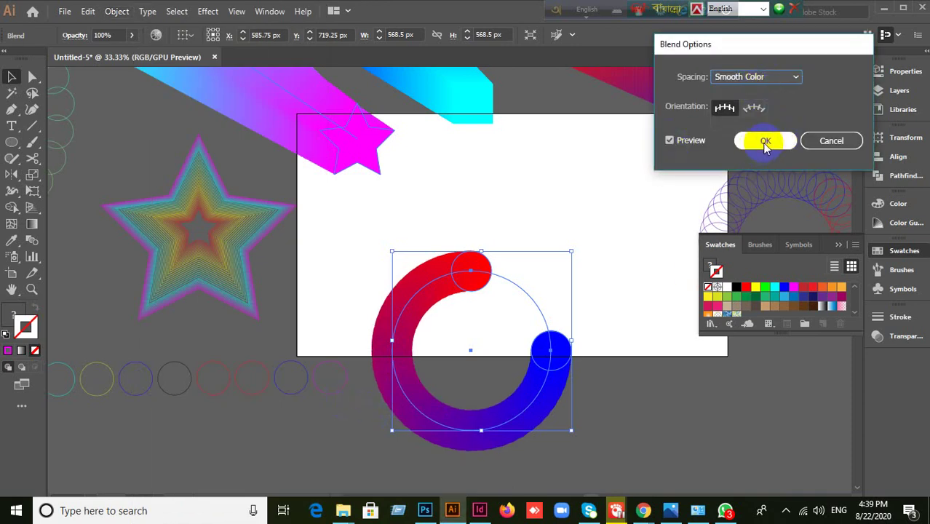
- Cut the ring's circular spine at the top with Scissors to close the gap
click(32, 160)
click(95, 175)
click(489, 301)
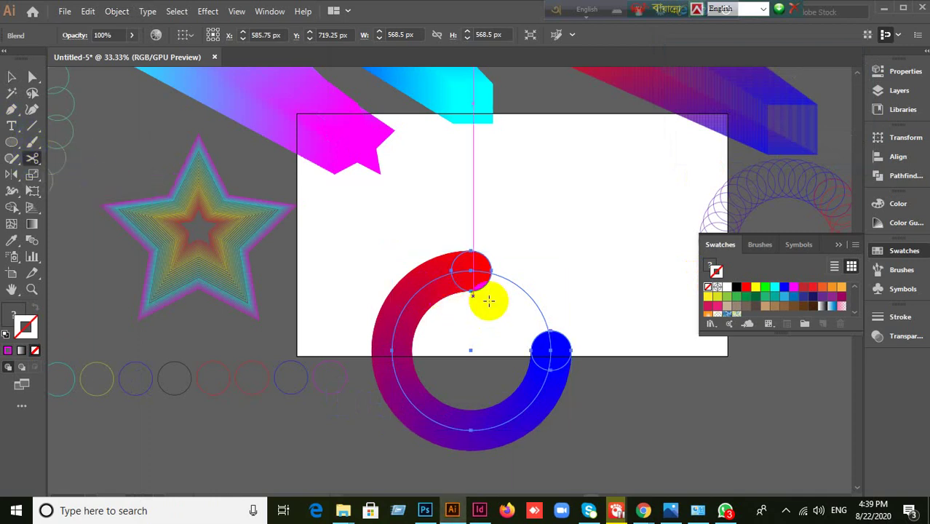
click(527, 293)
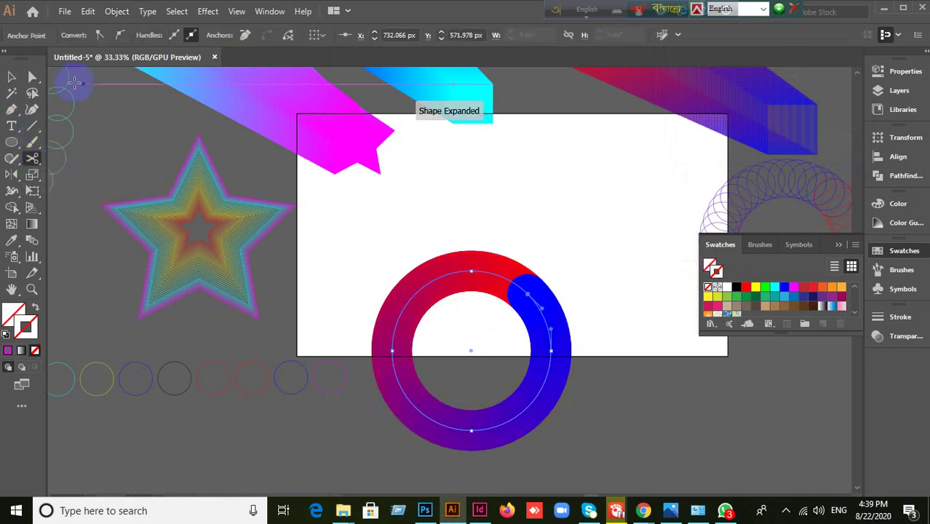
- Move the gradient ring over the rainbow star at the left
click(11, 76)
click(522, 366)
drag(546, 373, 666, 242)
click(625, 369)
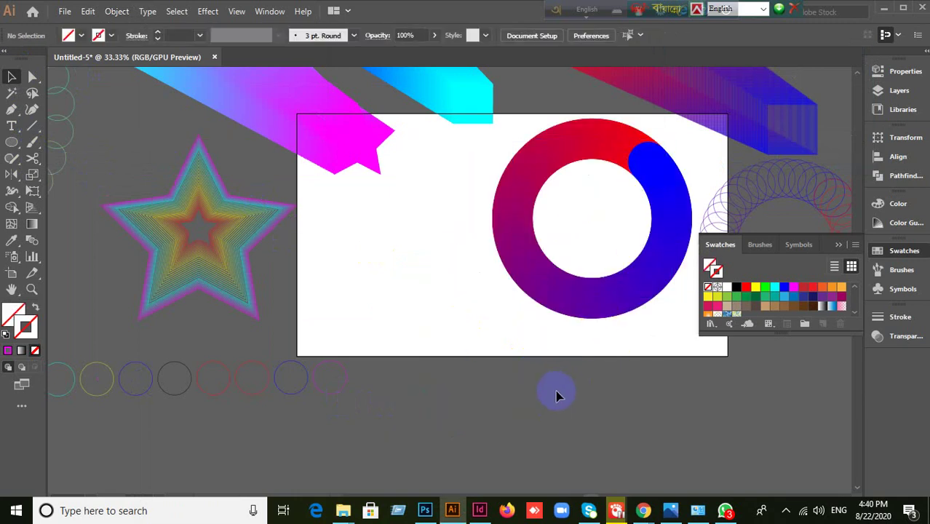
click(842, 247)
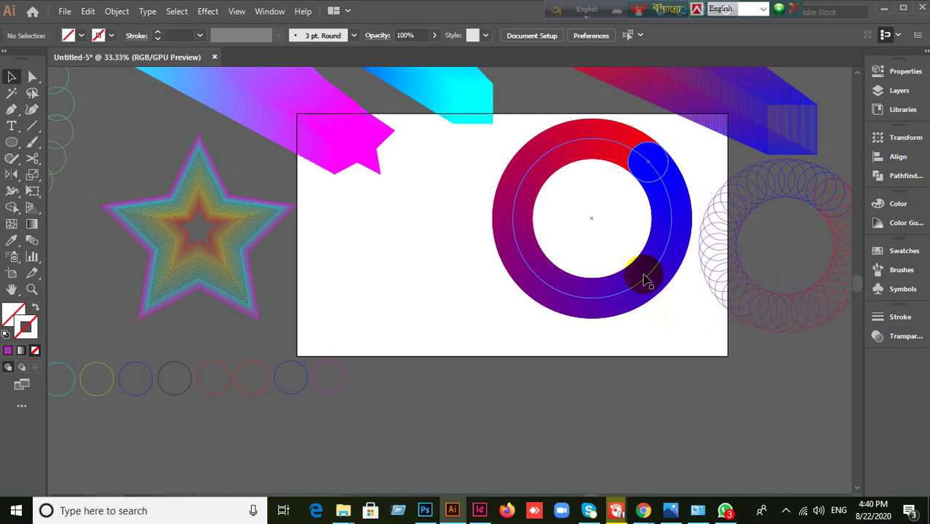
drag(644, 280, 297, 350)
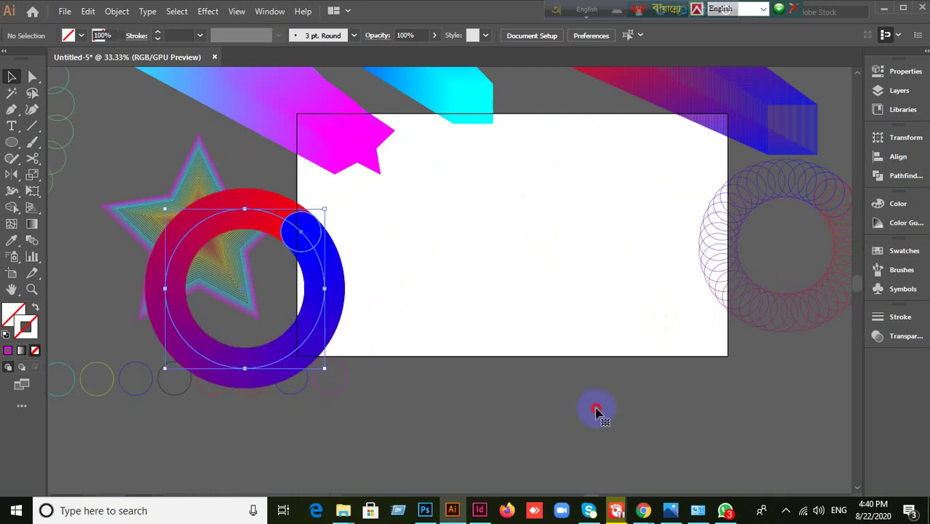
click(595, 413)
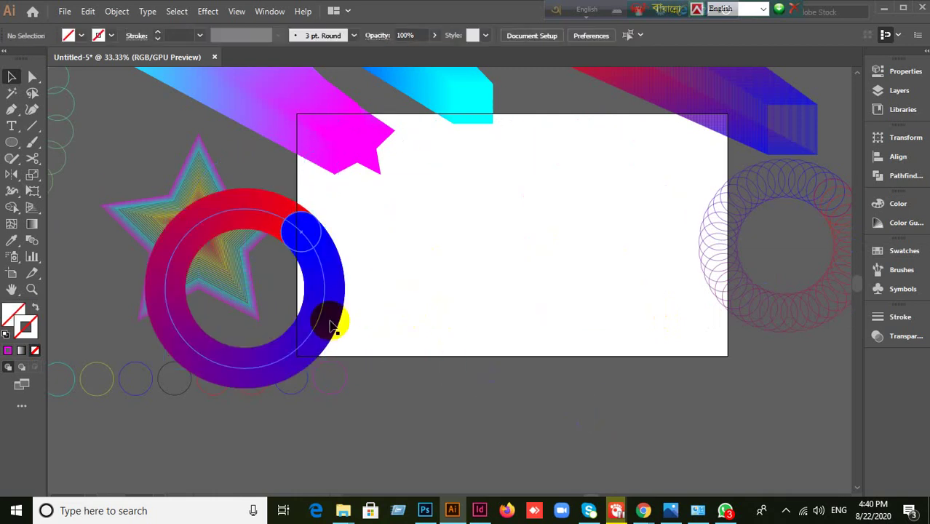
drag(321, 316, 250, 335)
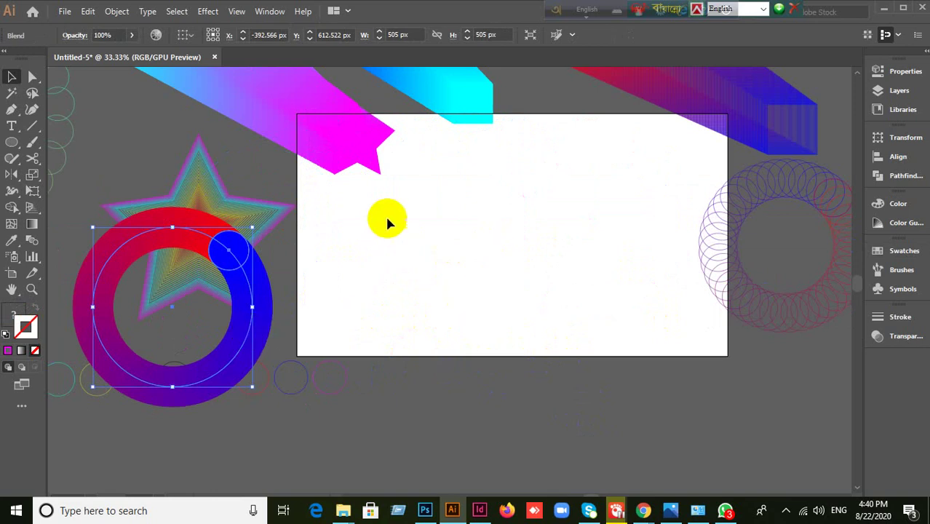
- Draw a small circle near the artboard's top, filled magenta with no stroke
click(9, 146)
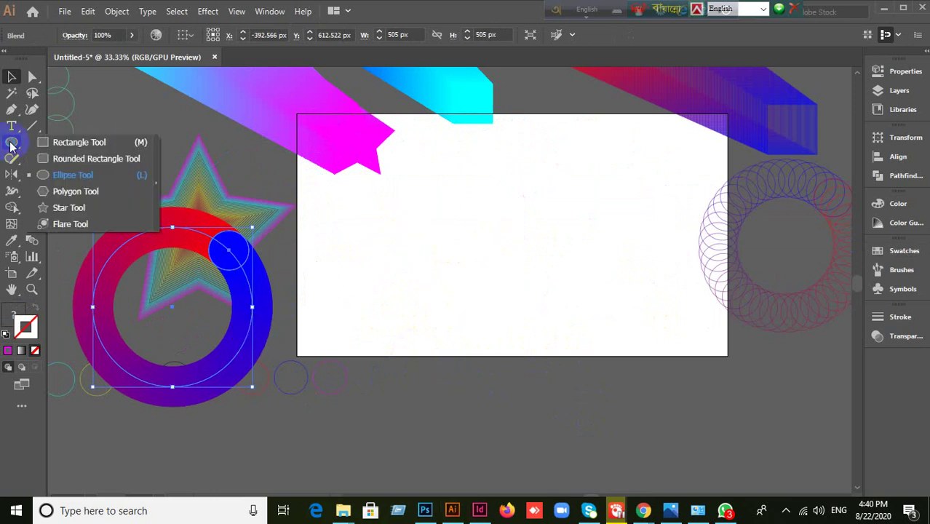
click(61, 175)
drag(560, 169, 576, 194)
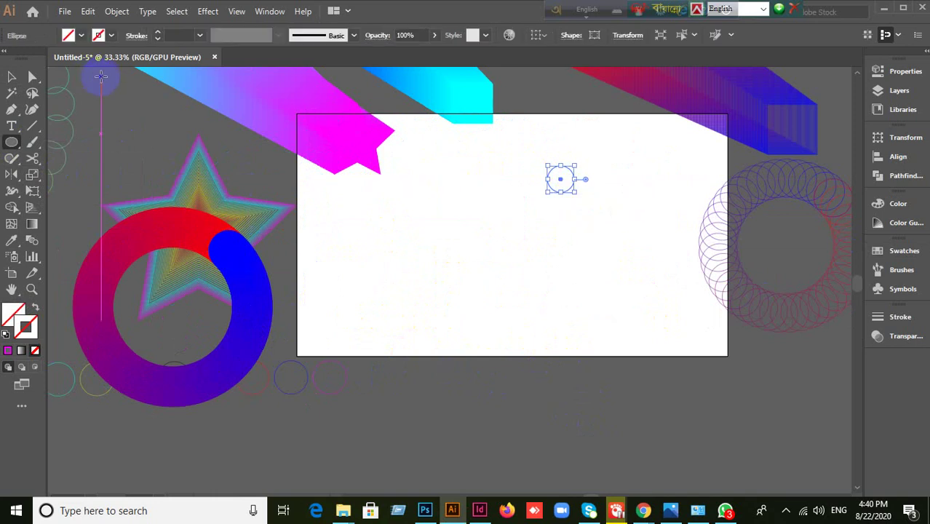
click(8, 351)
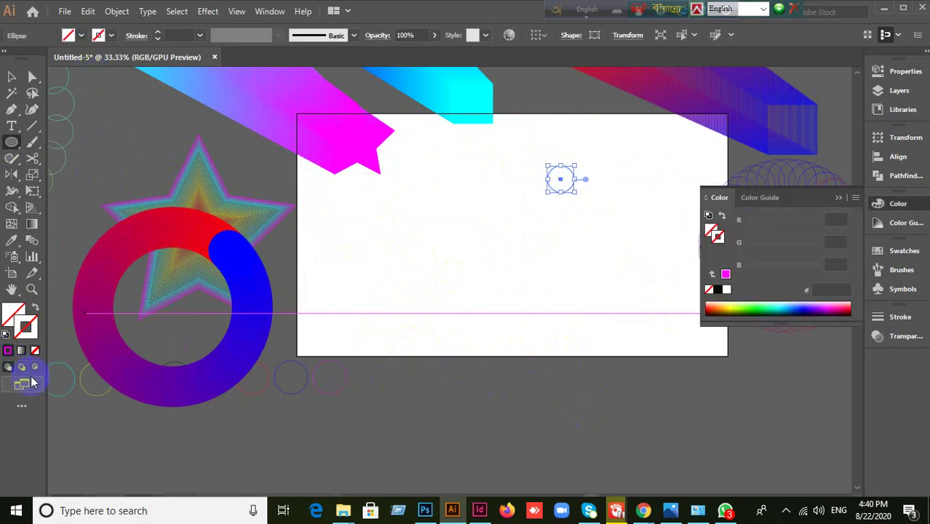
click(35, 308)
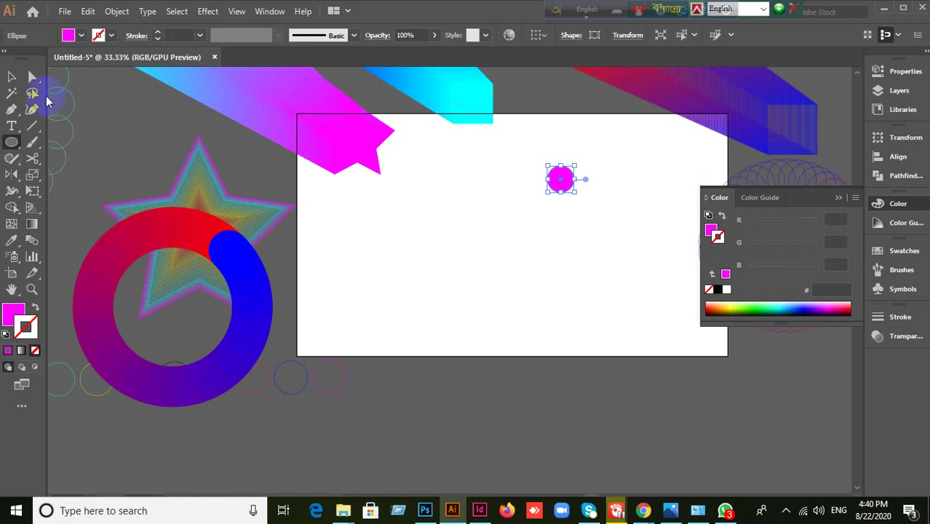
- Copy the circle downward and repeat with Ctrl+D into a column of six
click(11, 76)
drag(568, 190, 567, 222)
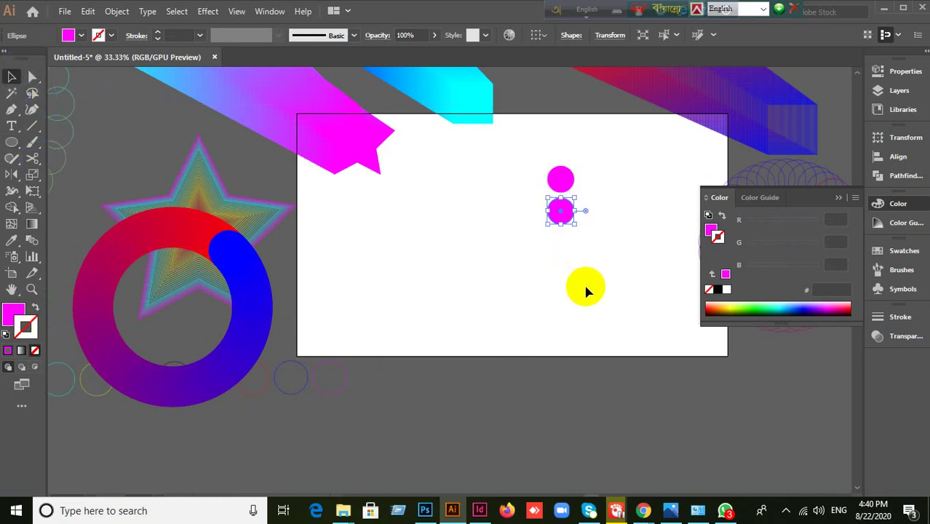
key(ctrl+d)
key(ctrl+d)
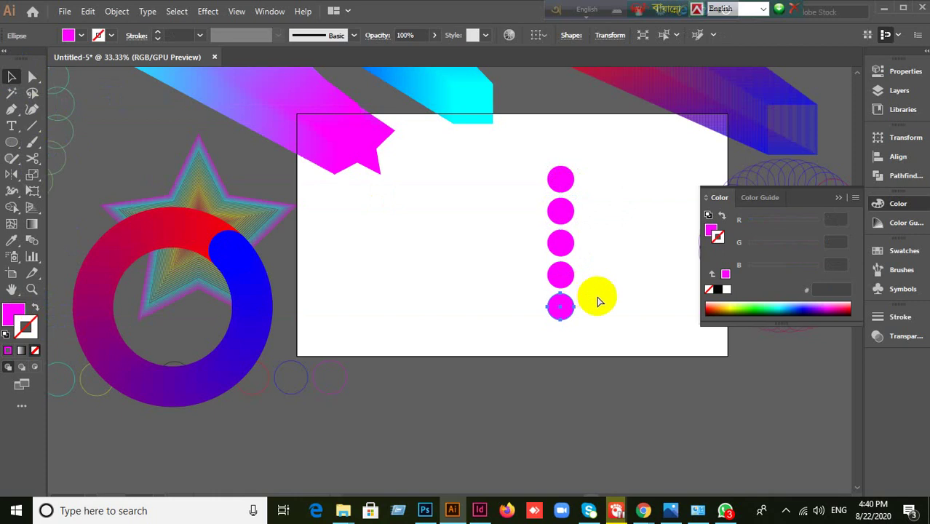
key(ctrl+d)
- Fill the second circle from the top with red and remove its outline
click(561, 211)
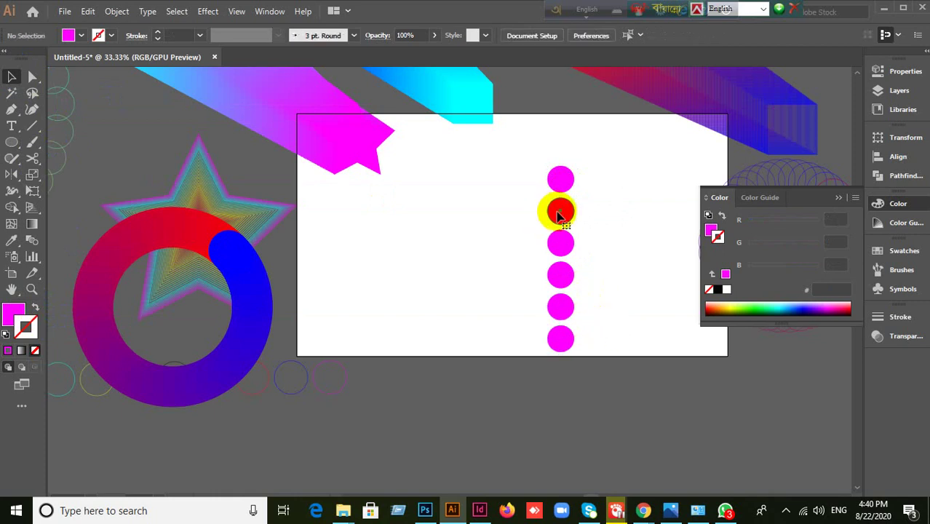
click(885, 250)
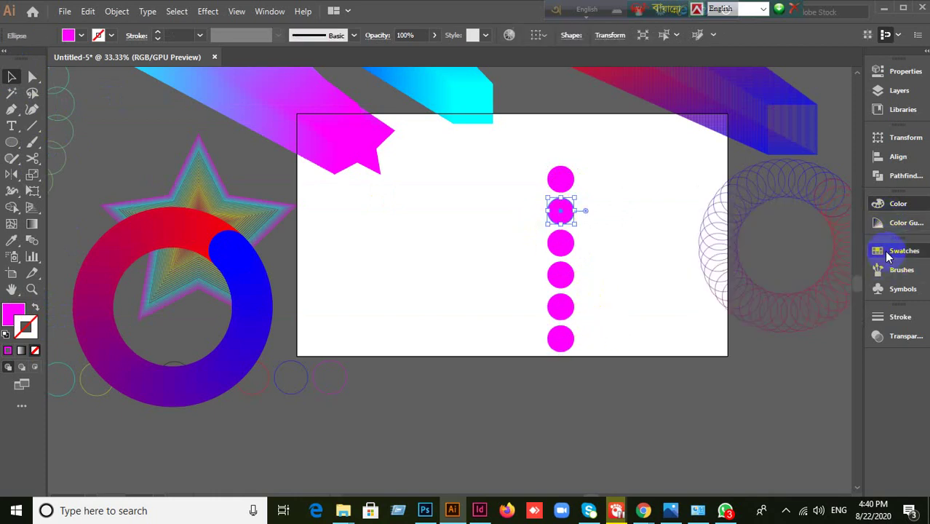
click(757, 287)
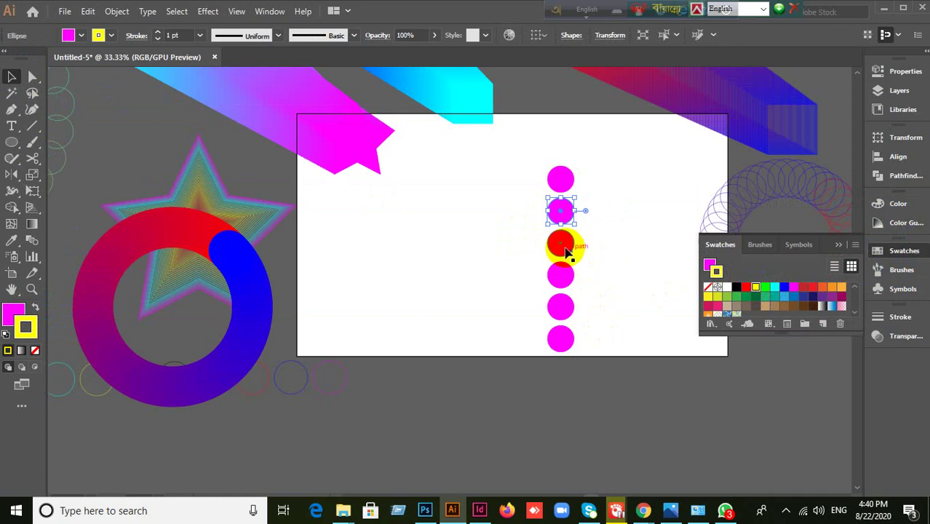
drag(557, 210, 745, 290)
click(744, 289)
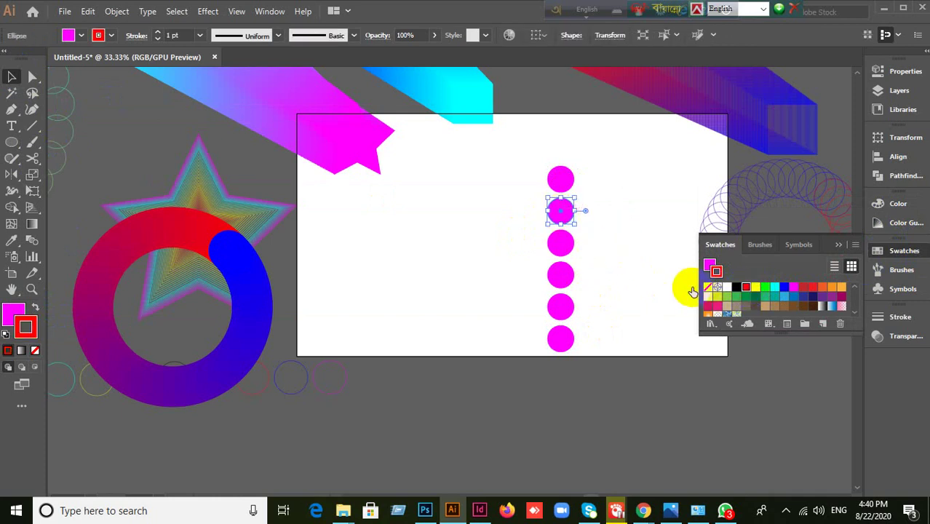
click(34, 350)
click(13, 316)
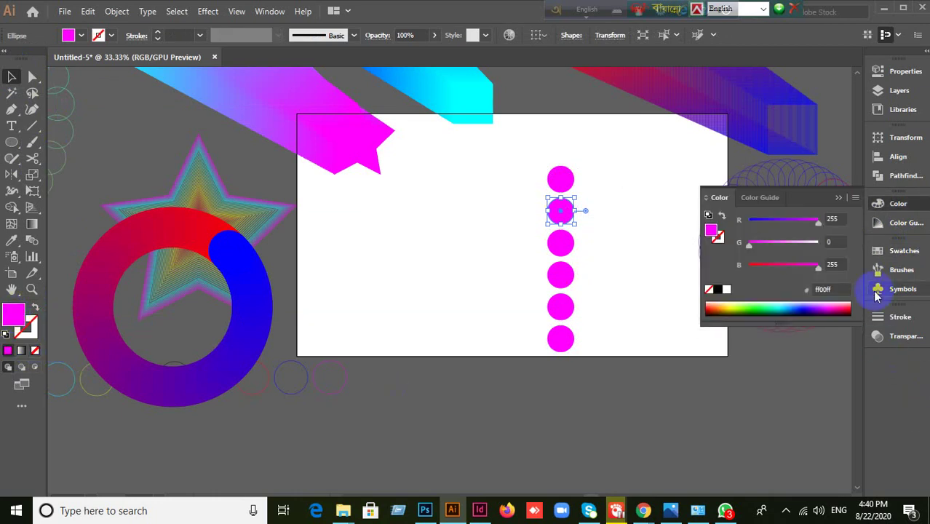
click(883, 251)
click(745, 287)
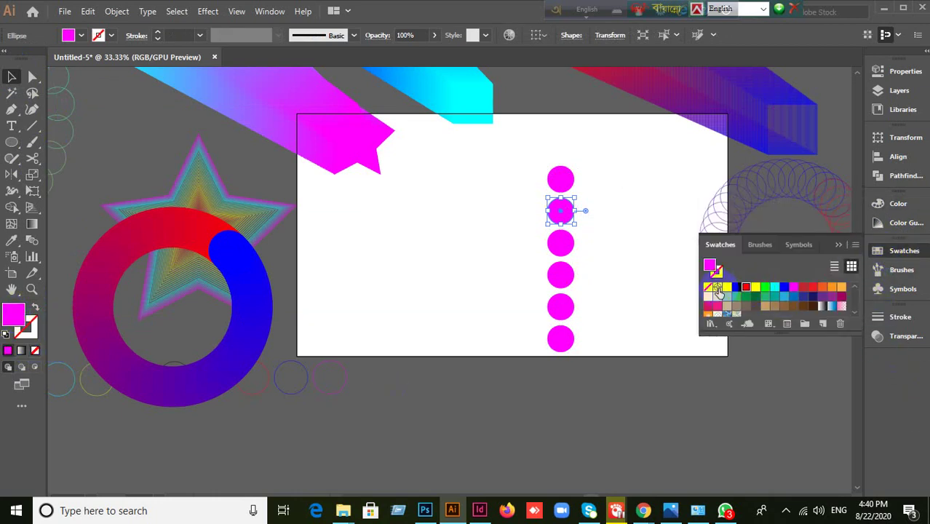
- Colour the third to bottom circles yellow, green, green and red, then select all six
click(561, 244)
drag(746, 288, 561, 243)
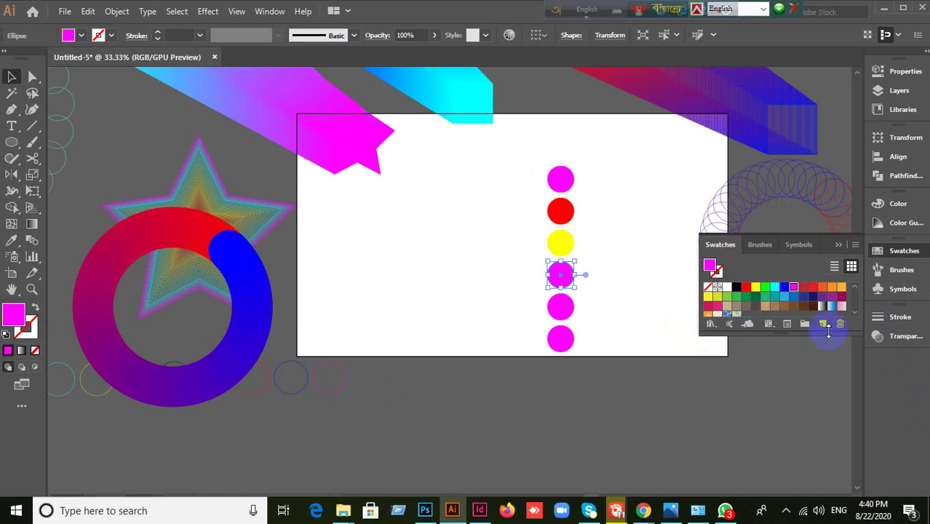
drag(763, 292, 560, 274)
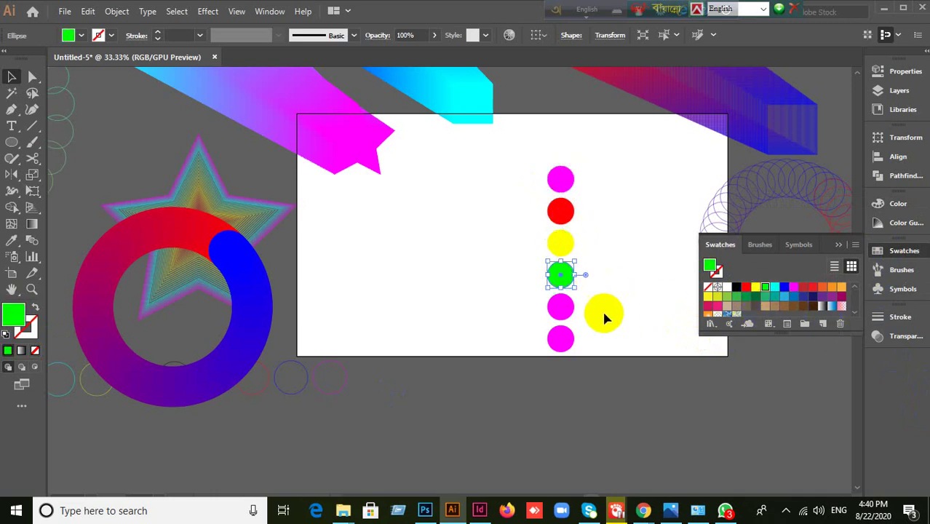
click(561, 305)
click(717, 311)
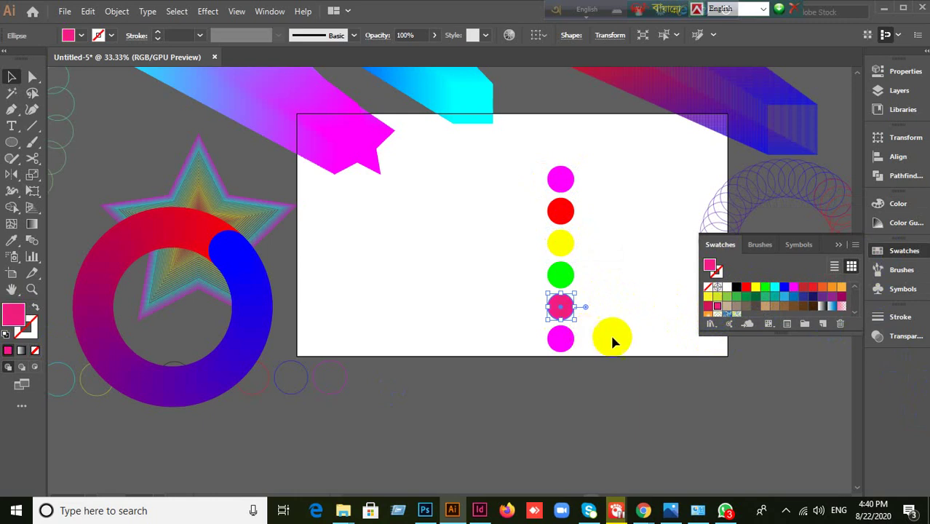
click(772, 288)
click(561, 338)
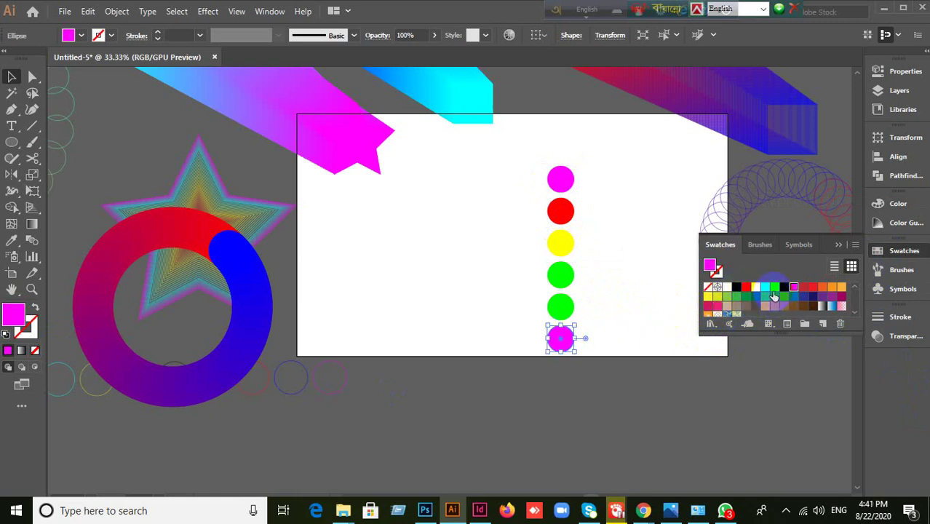
click(810, 290)
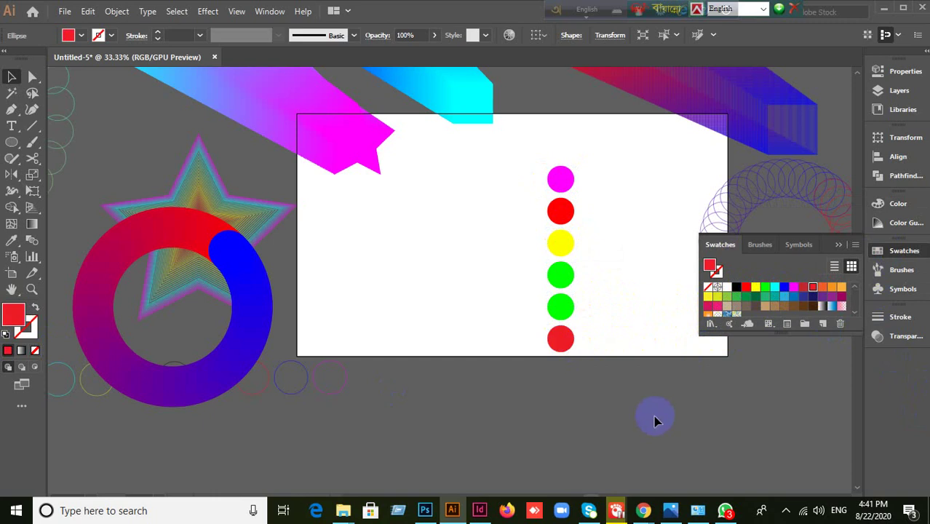
drag(524, 151, 608, 448)
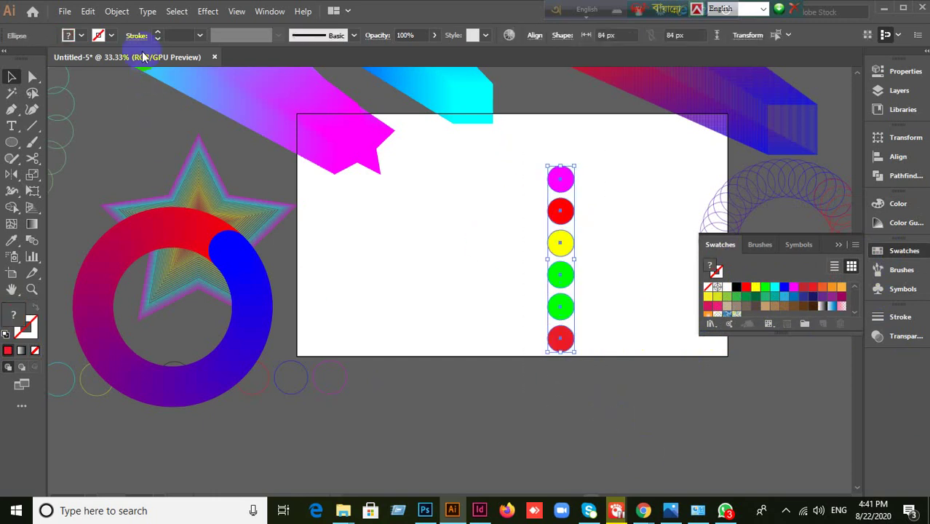
- Blend the six circles with Object > Blend > Make into a rainbow column, then deselect it
click(119, 12)
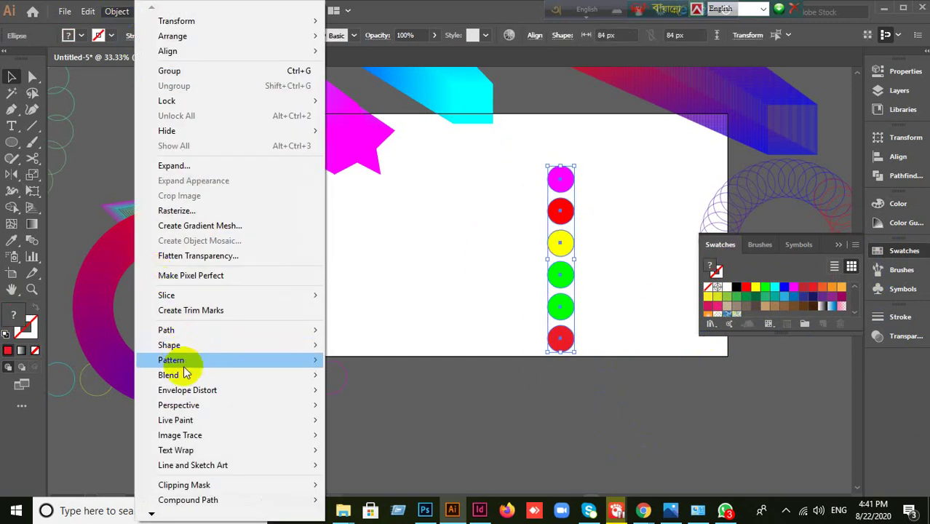
mouse_move(193, 380)
click(372, 377)
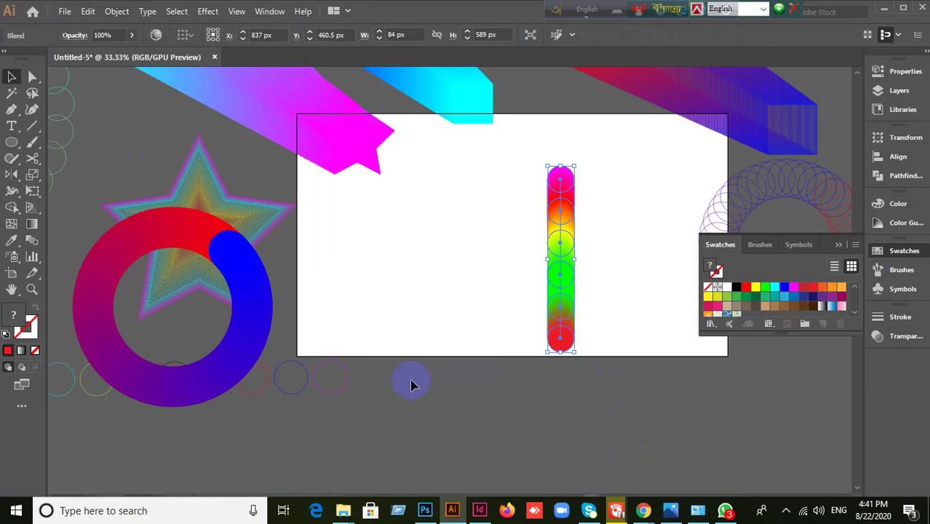
click(506, 393)
drag(523, 166, 599, 409)
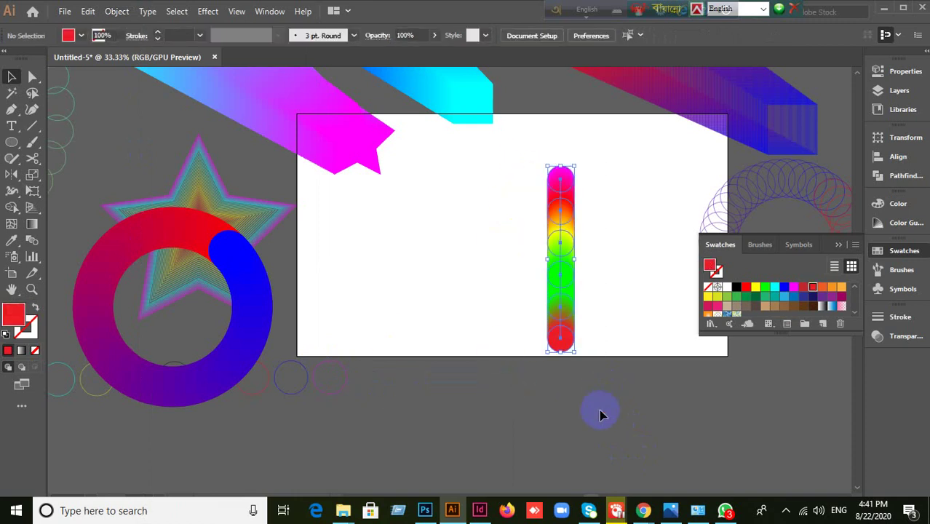
click(597, 413)
drag(513, 142, 592, 454)
click(570, 444)
- Switch to the Pen tool with fill set to None and a red stroke active
click(21, 114)
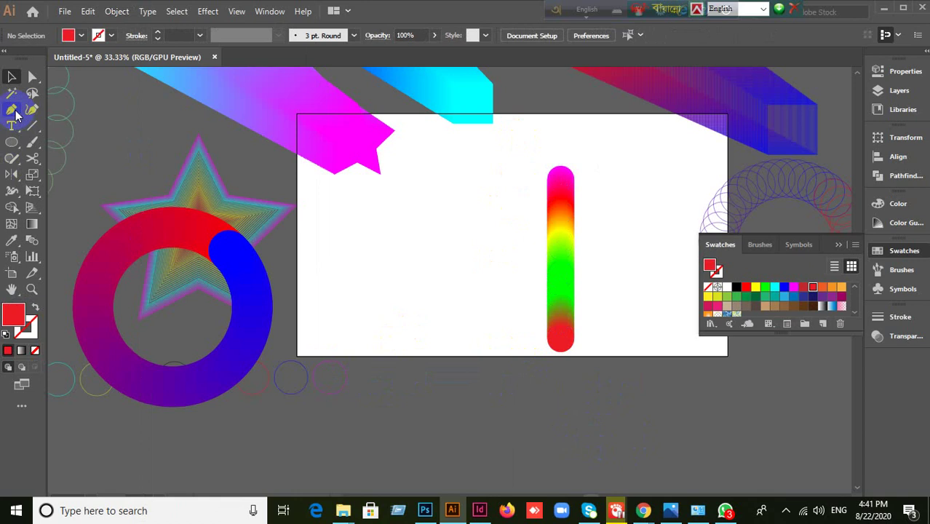
click(69, 109)
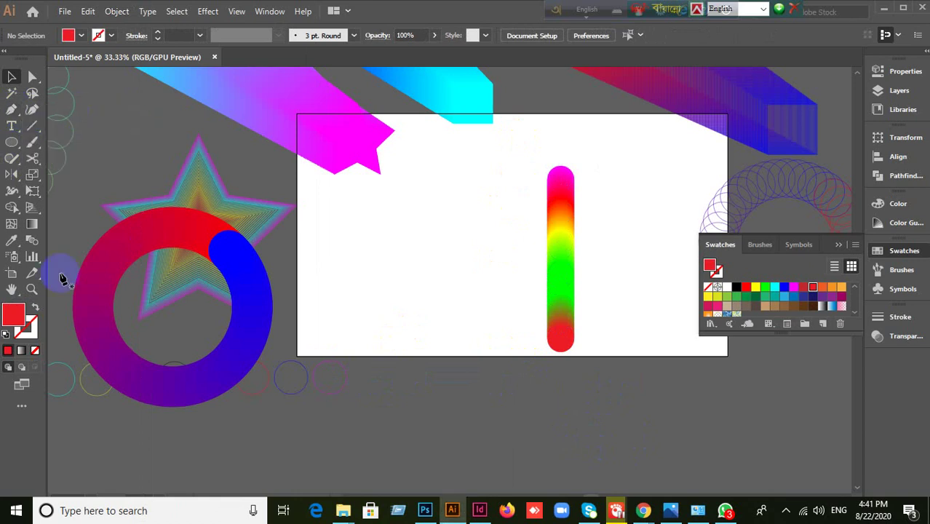
click(34, 310)
click(29, 332)
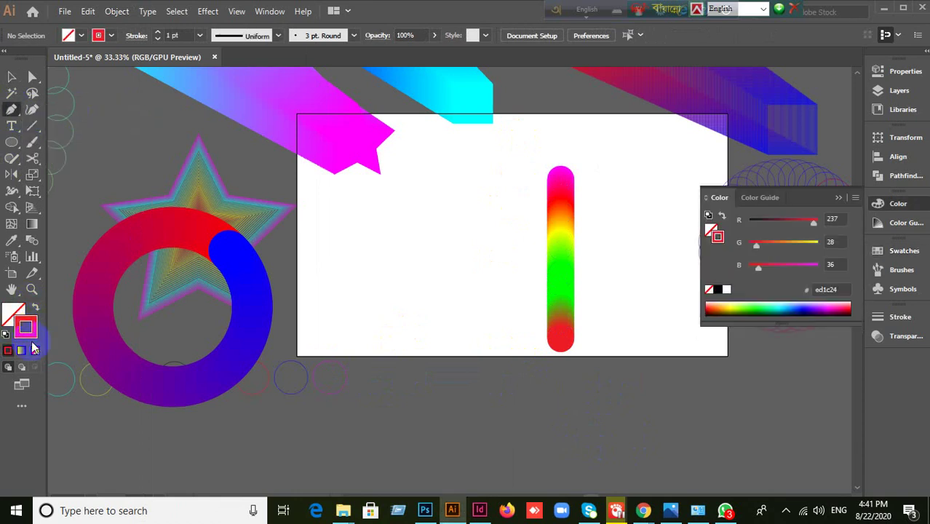
- Draw a five-point red W zigzag left of the rainbow column
click(363, 191)
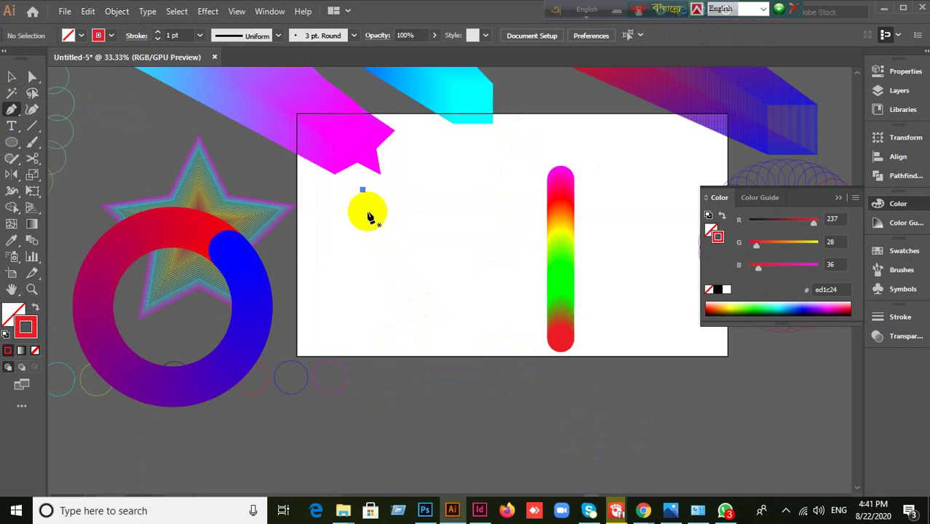
click(412, 306)
click(440, 252)
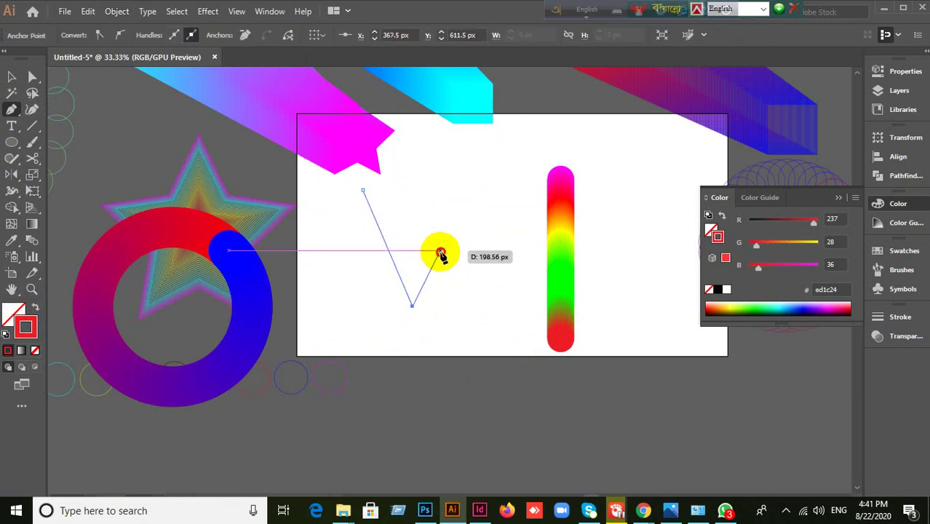
click(488, 309)
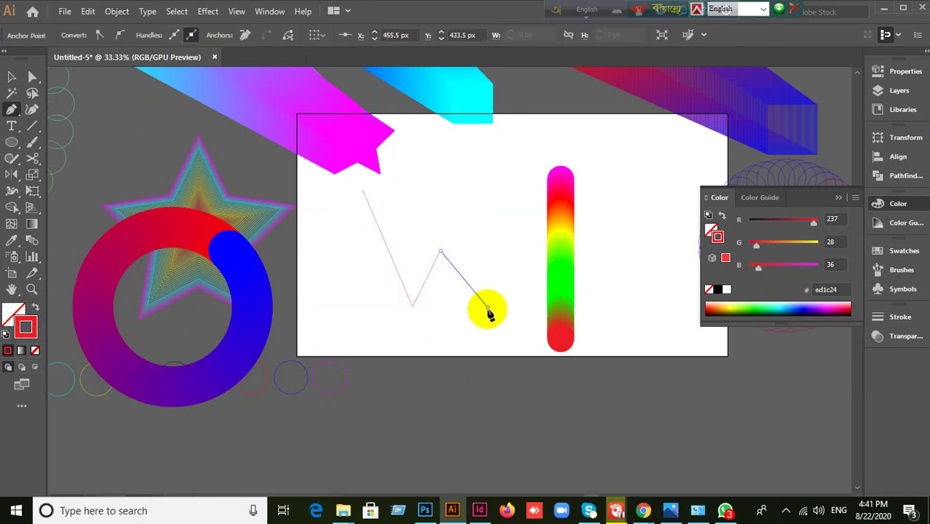
click(535, 190)
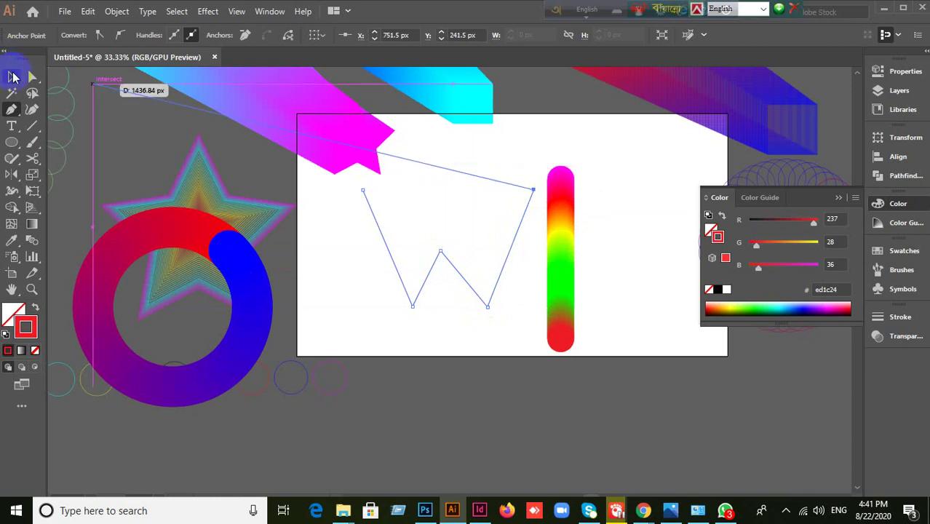
- Select the W path and the rainbow column together
click(12, 77)
click(428, 378)
drag(334, 251, 634, 357)
right_click(567, 315)
click(522, 401)
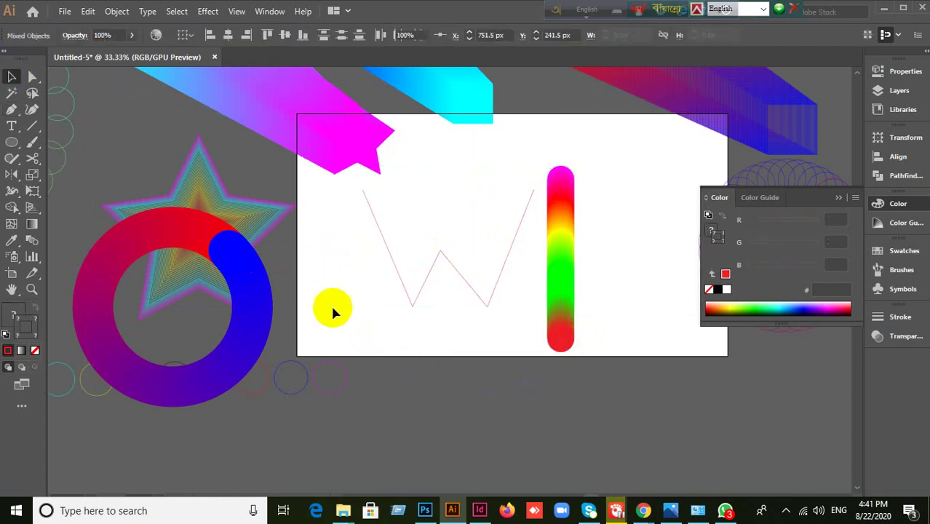
drag(322, 249, 616, 348)
- Use Object > Blend > Replace Spine with the W path, reposition it, and hide edges with Ctrl+H
click(117, 11)
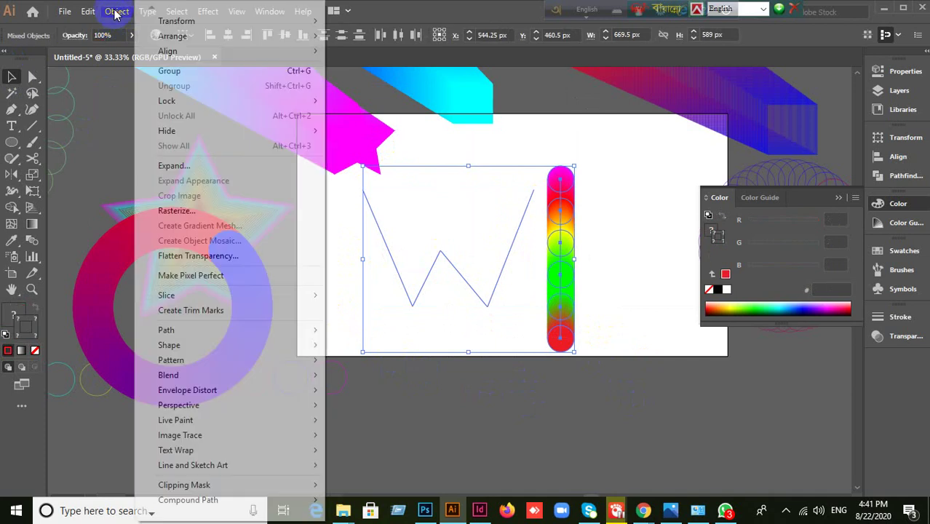
mouse_move(211, 375)
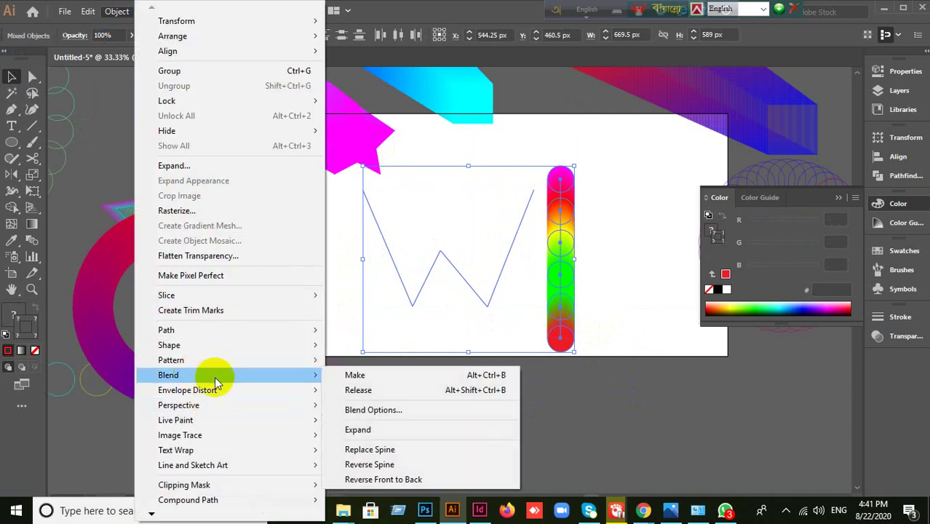
click(357, 455)
drag(379, 324, 540, 262)
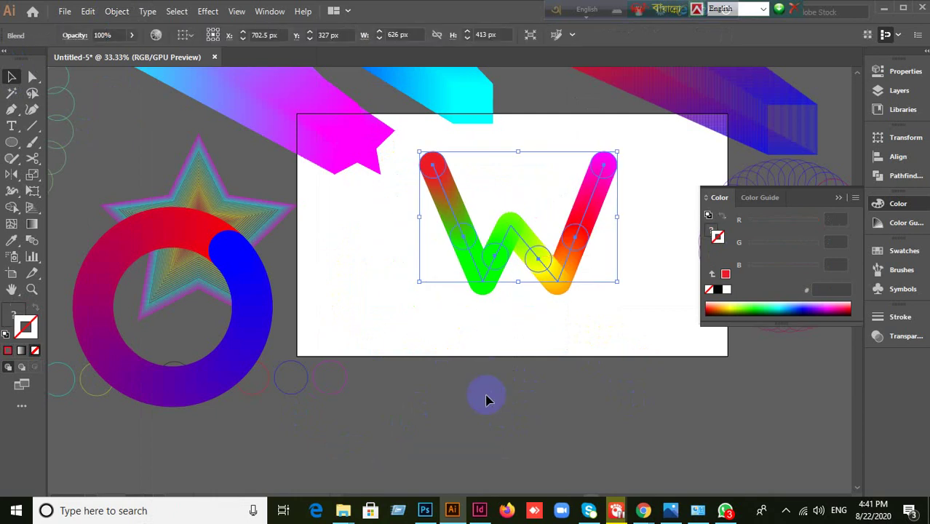
key(ctrl+h)
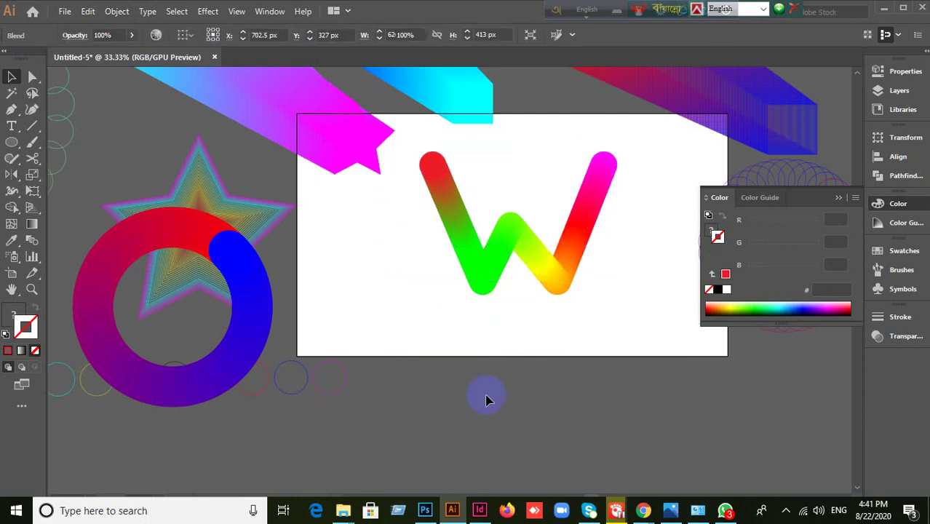
click(488, 400)
drag(505, 287, 285, 399)
- Move the rainbow W down-left over the gradient ring and set the stroke colour to red
click(515, 386)
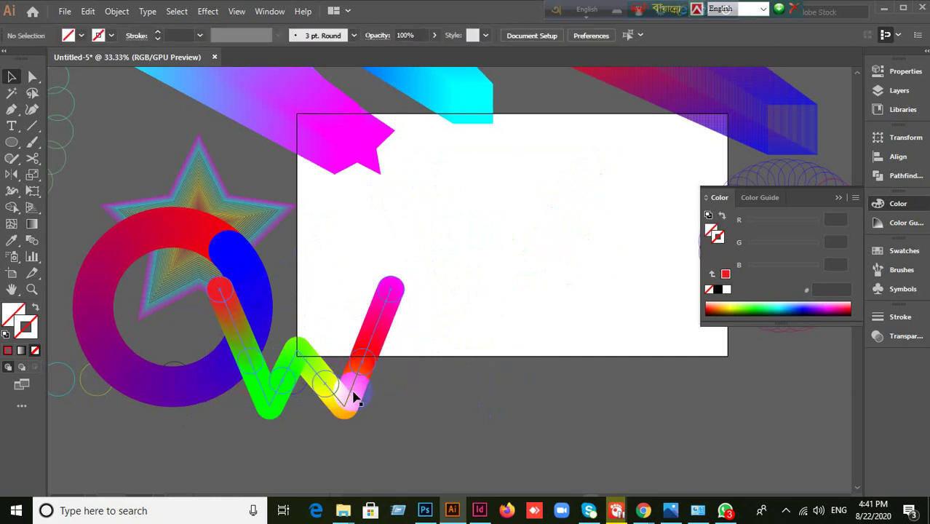
click(354, 385)
click(590, 424)
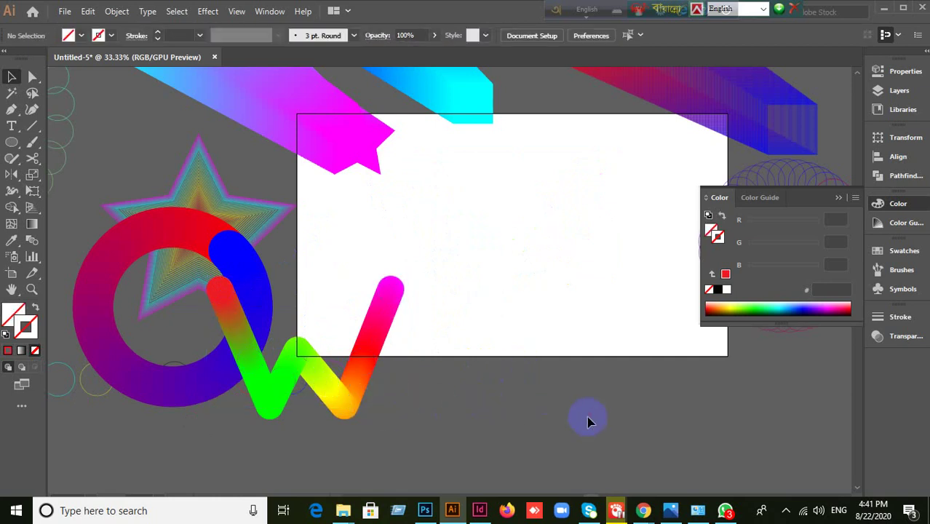
drag(347, 405, 472, 281)
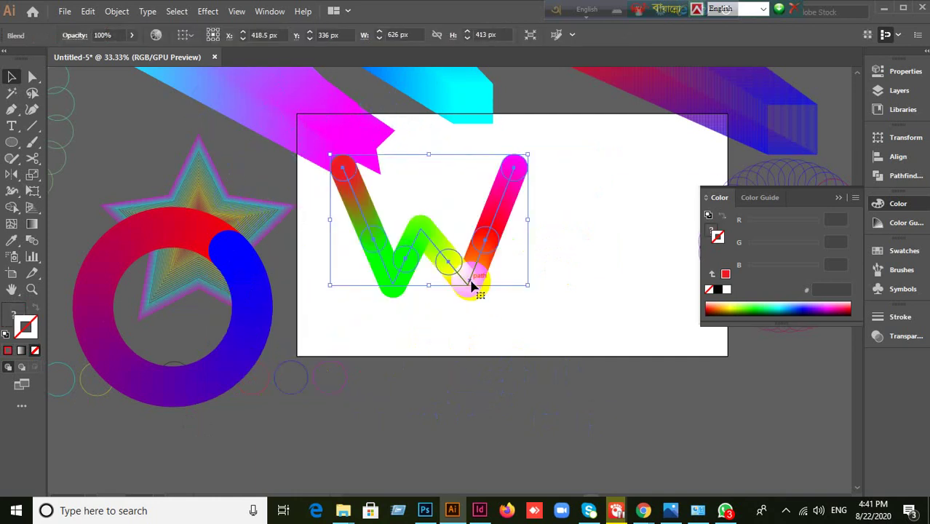
drag(471, 284, 285, 375)
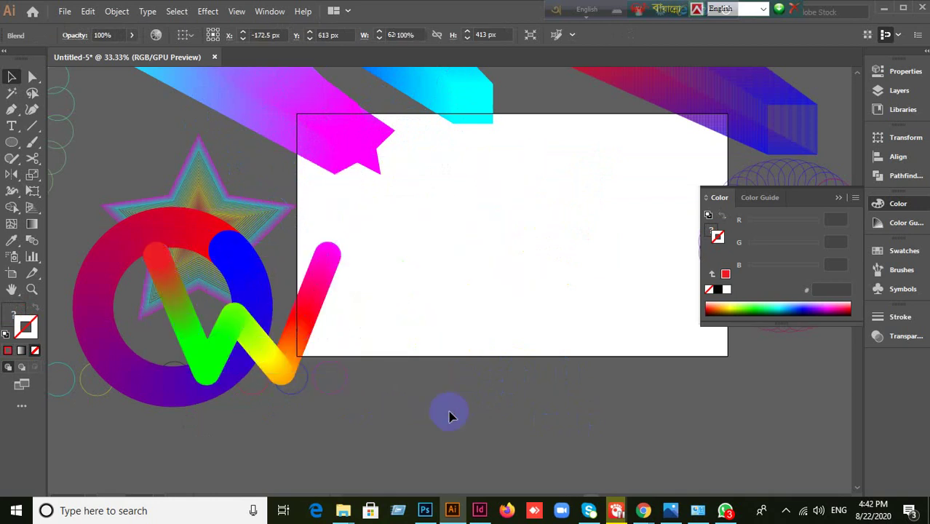
click(448, 409)
click(399, 382)
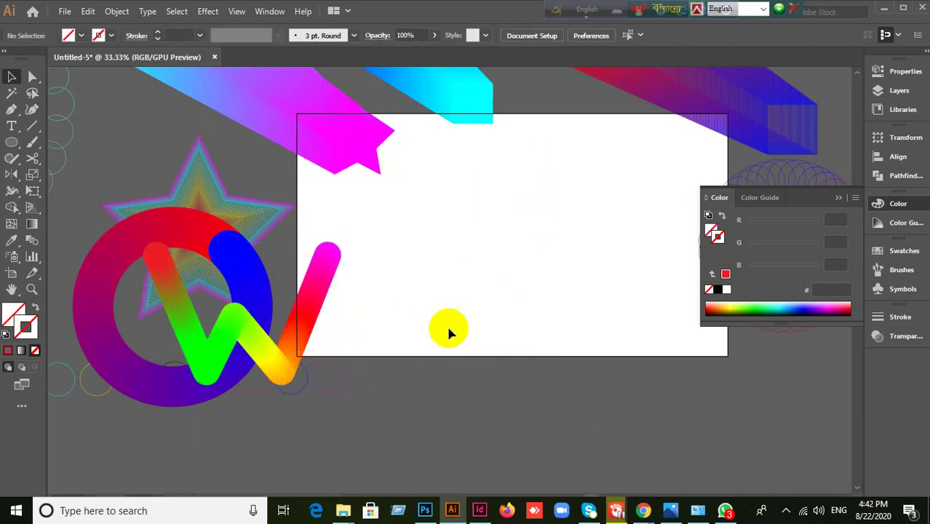
click(7, 351)
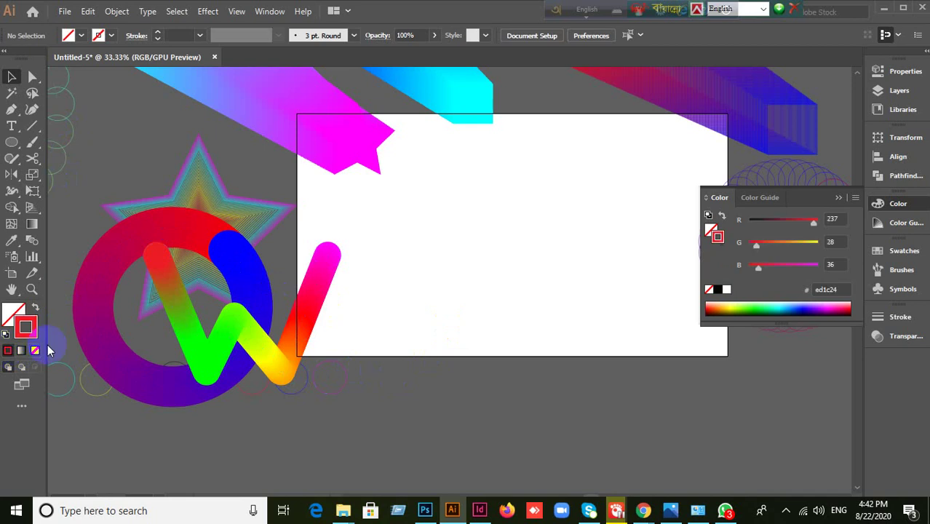
click(12, 113)
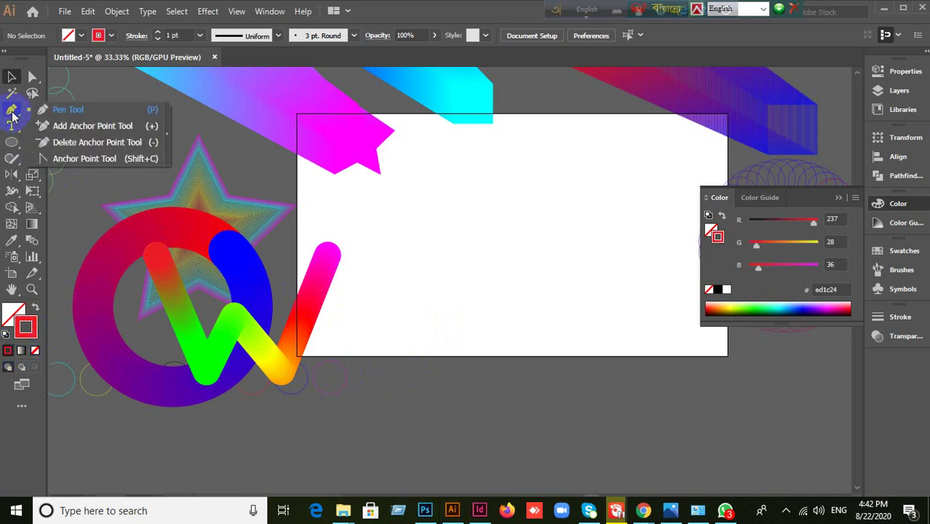
click(52, 115)
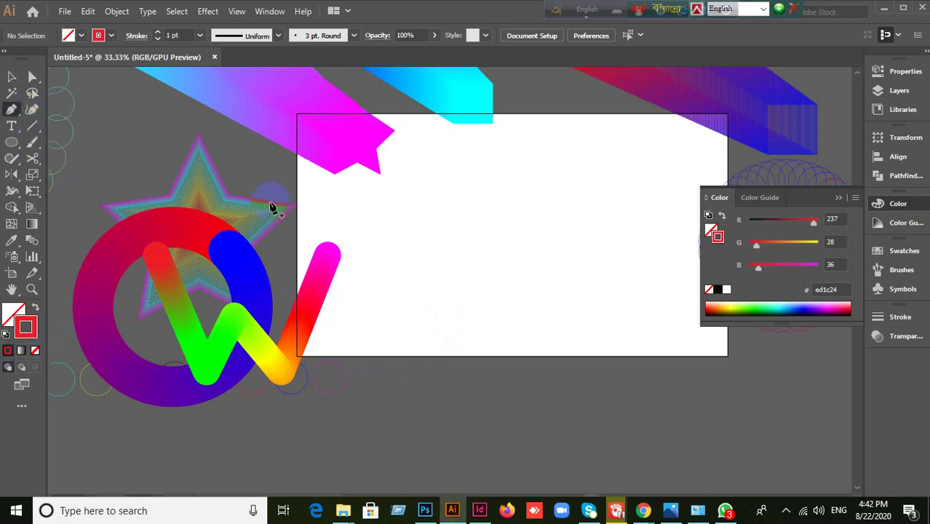
click(483, 164)
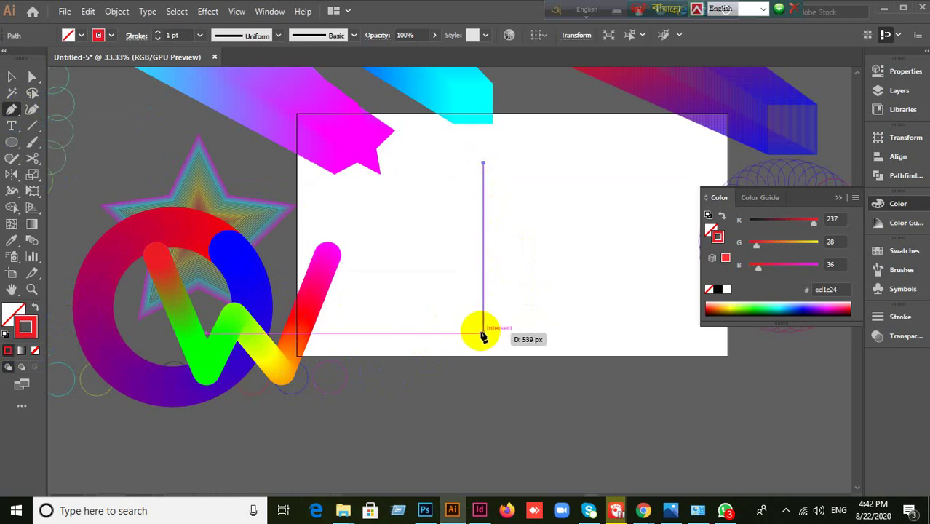
key(ctrl+z)
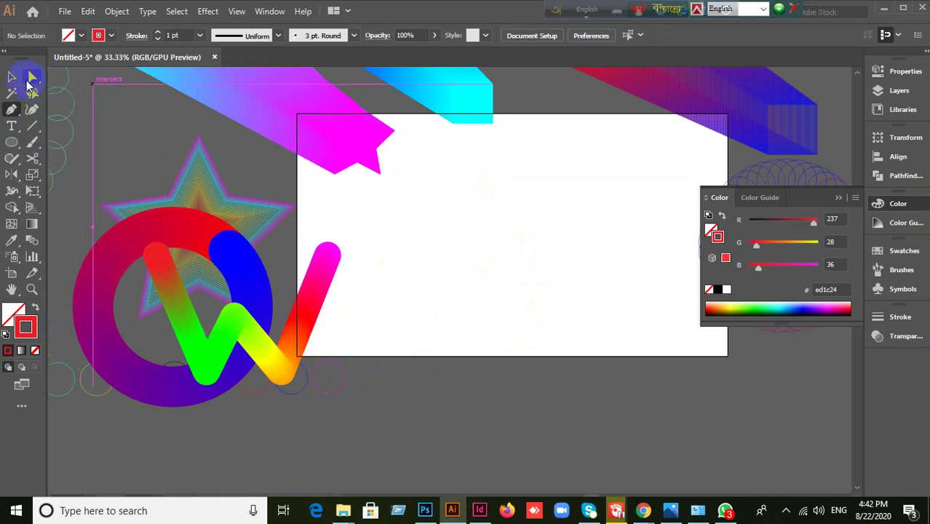
click(11, 77)
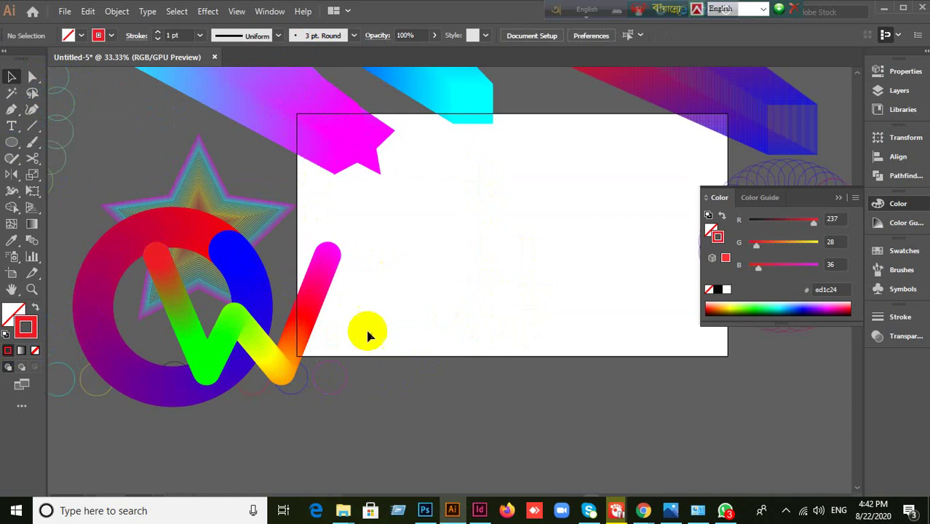
- Turn on View > Show Grid and pick the Pen tool
click(237, 12)
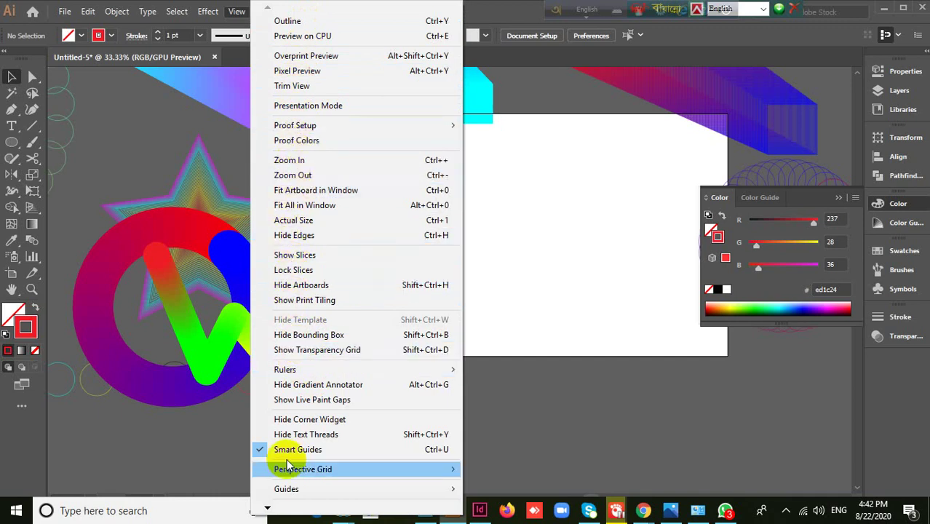
mouse_move(267, 507)
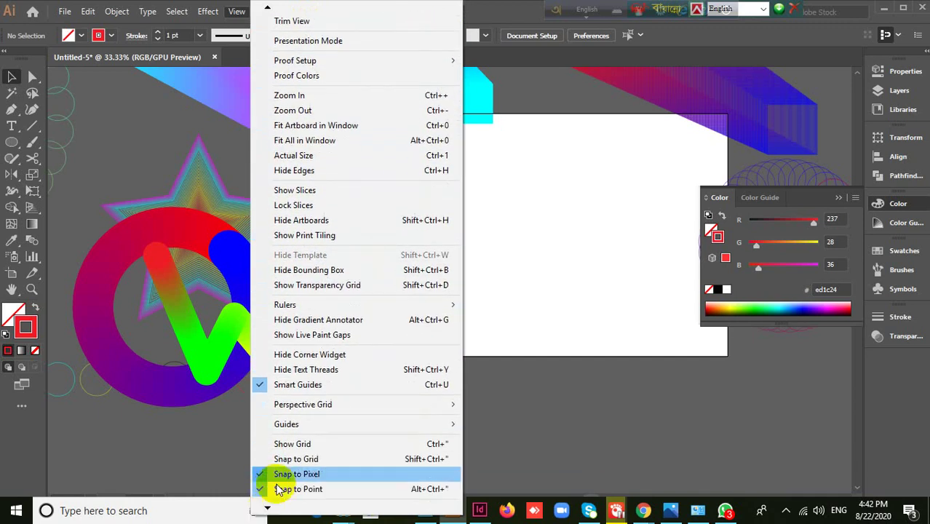
click(284, 444)
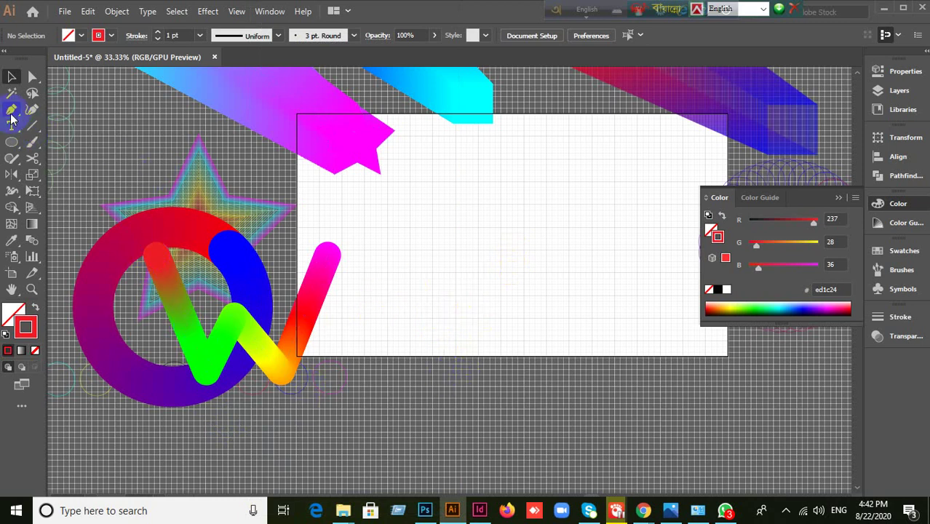
drag(11, 113, 53, 109)
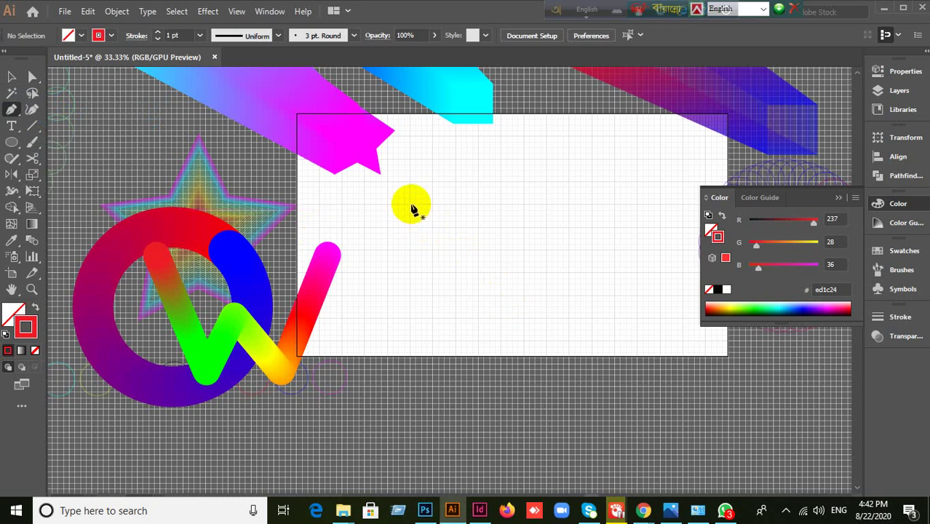
click(410, 205)
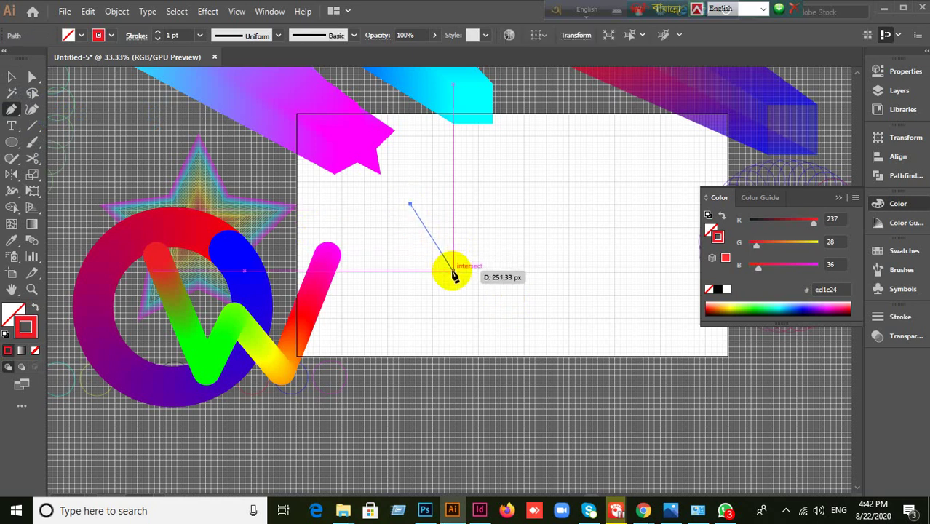
drag(453, 270, 477, 252)
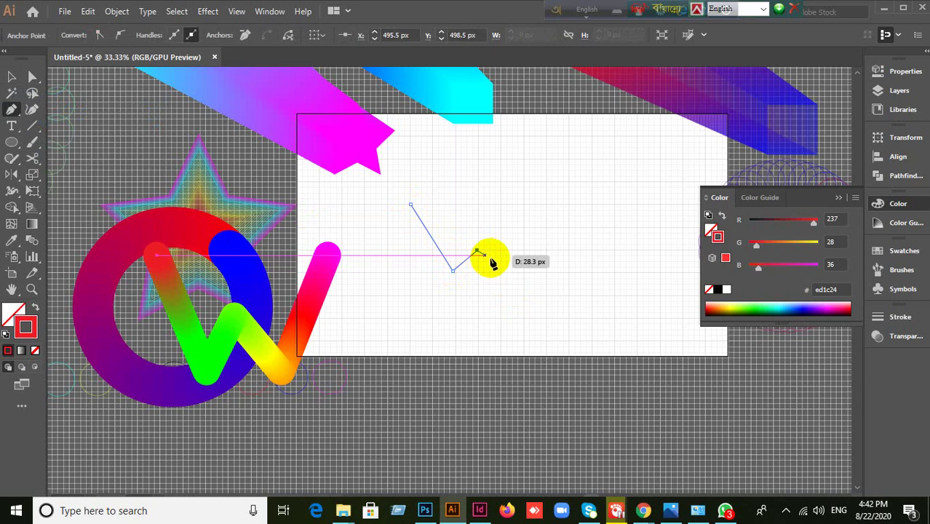
click(477, 252)
click(499, 271)
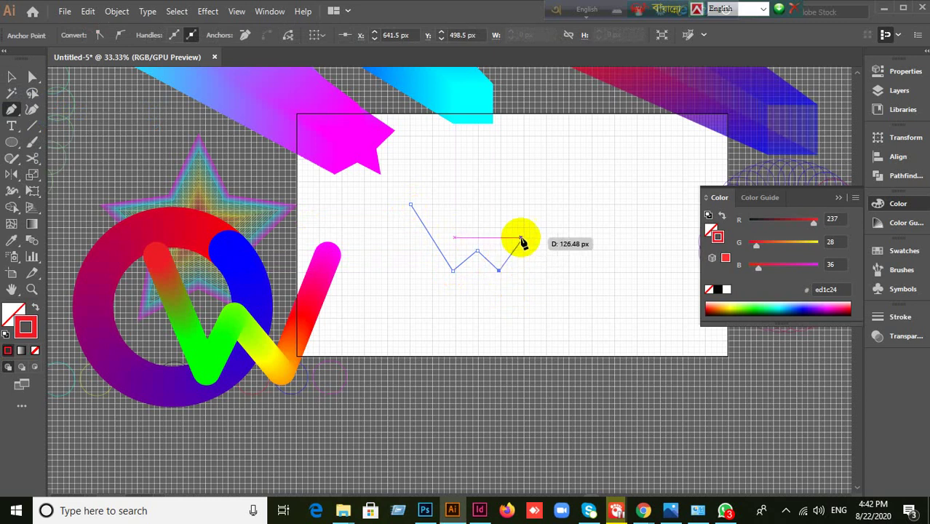
click(547, 205)
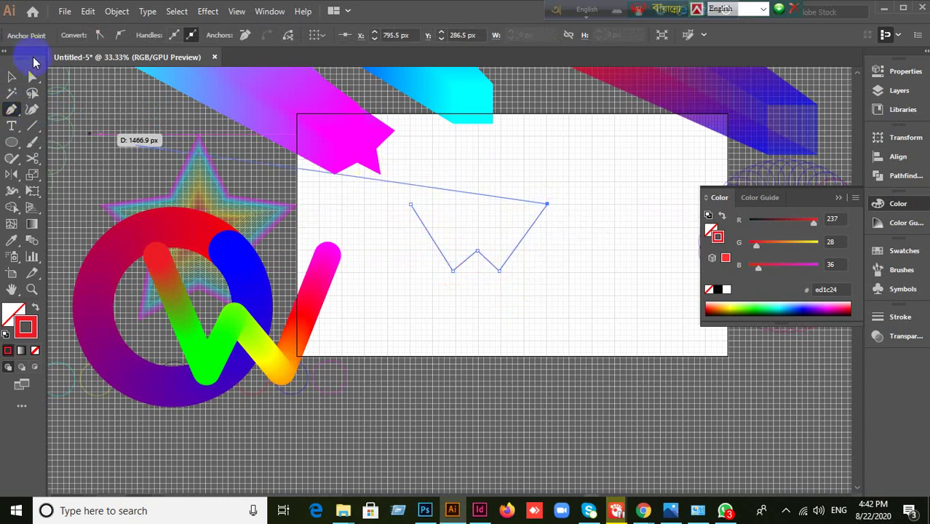
click(11, 78)
click(557, 311)
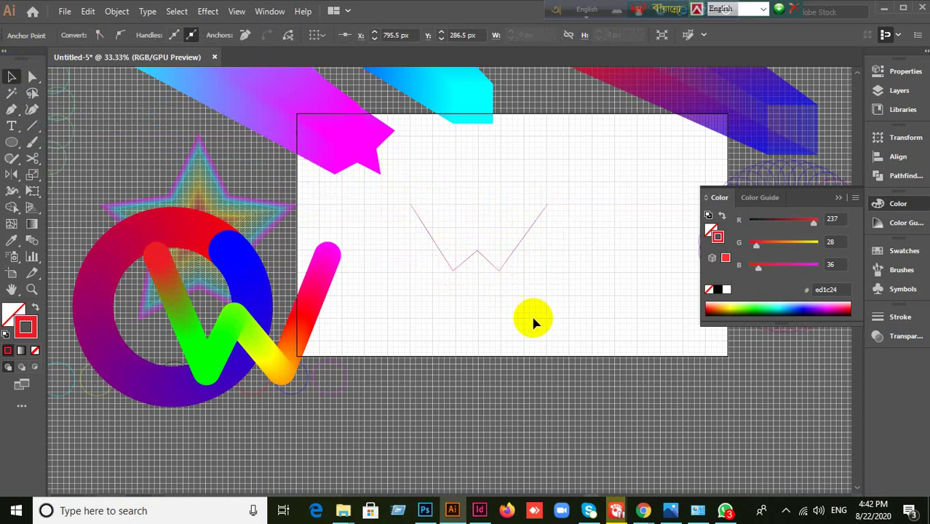
click(502, 273)
key(Delete)
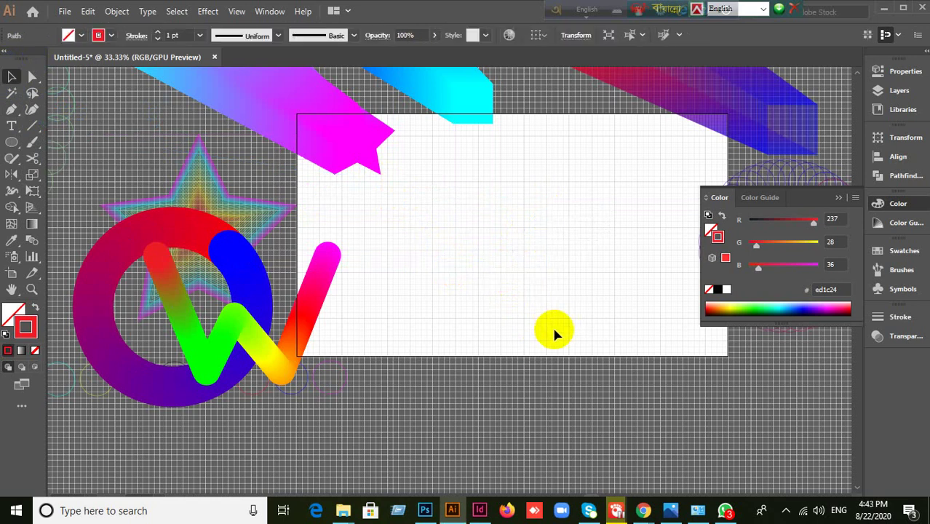
click(11, 111)
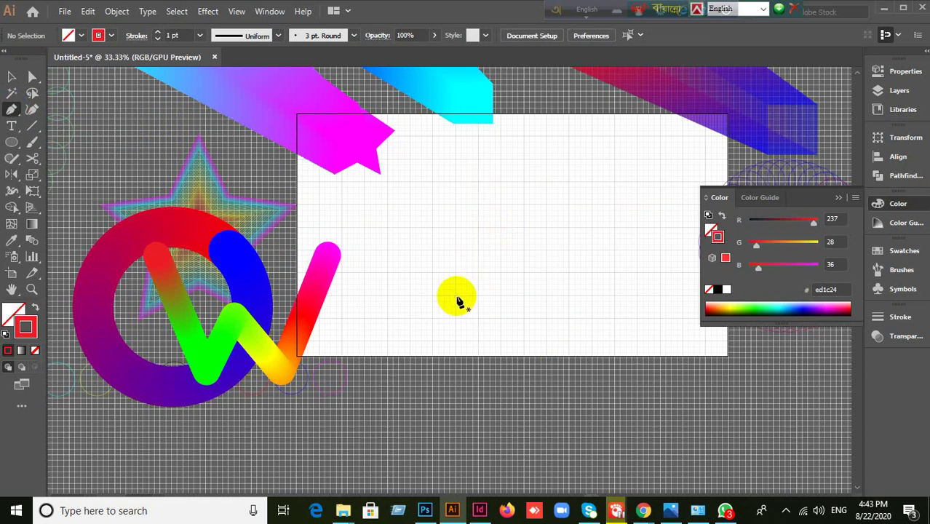
- Draw a straight-cornered R spine with stem, top, bowl and leg, then deselect it
click(453, 296)
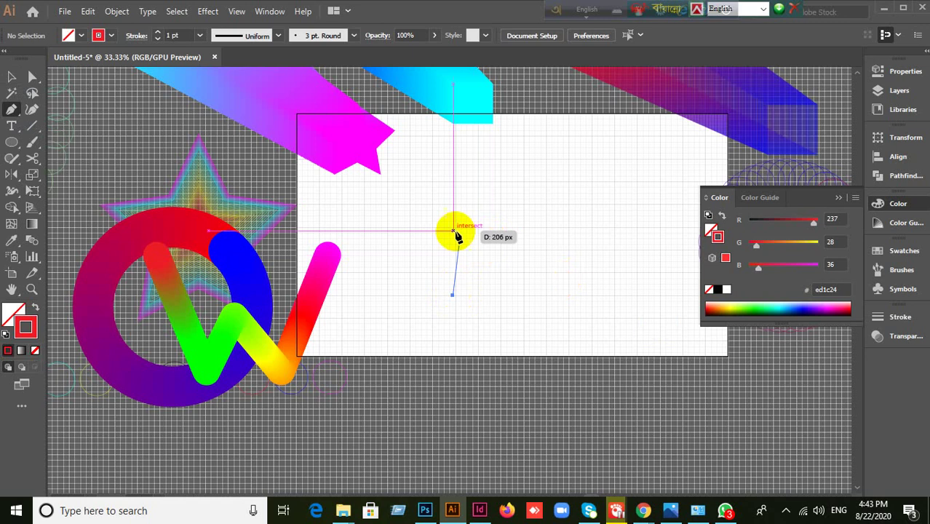
click(453, 182)
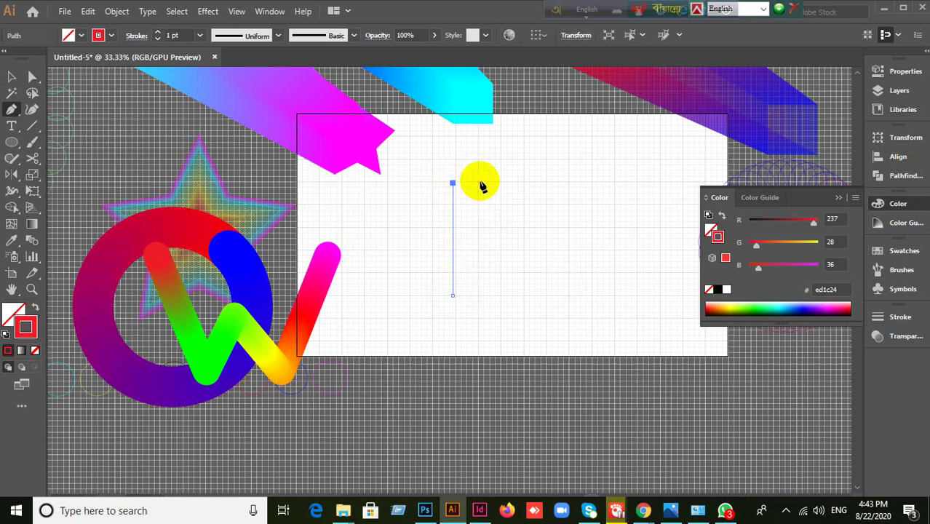
click(523, 183)
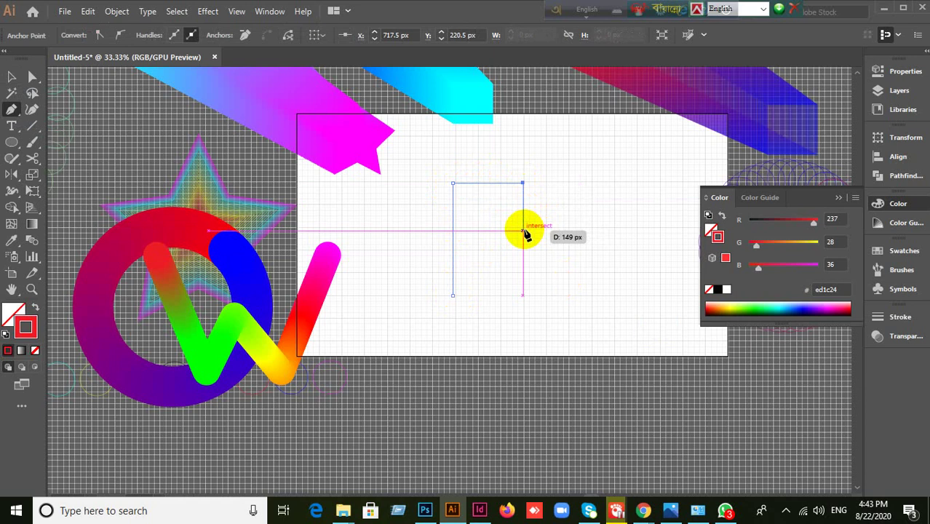
drag(524, 232, 507, 232)
key(ctrl+z)
click(479, 228)
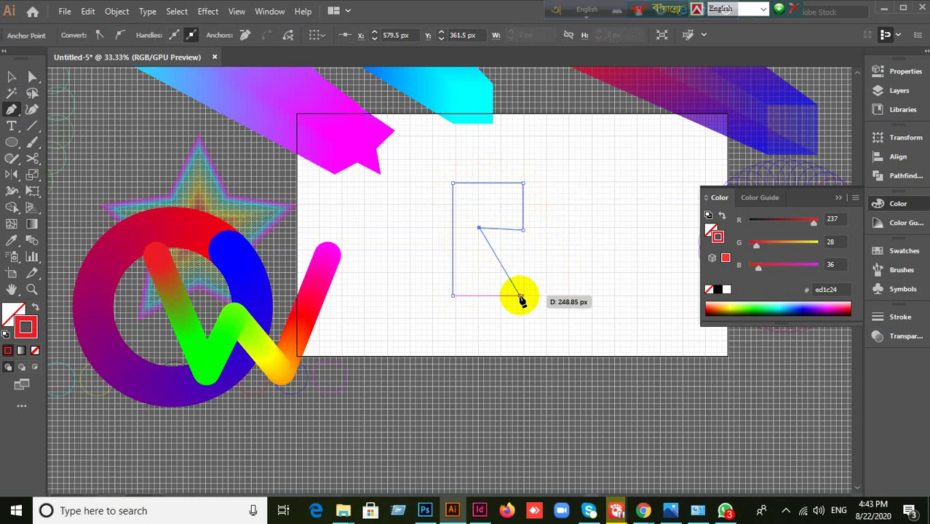
click(523, 294)
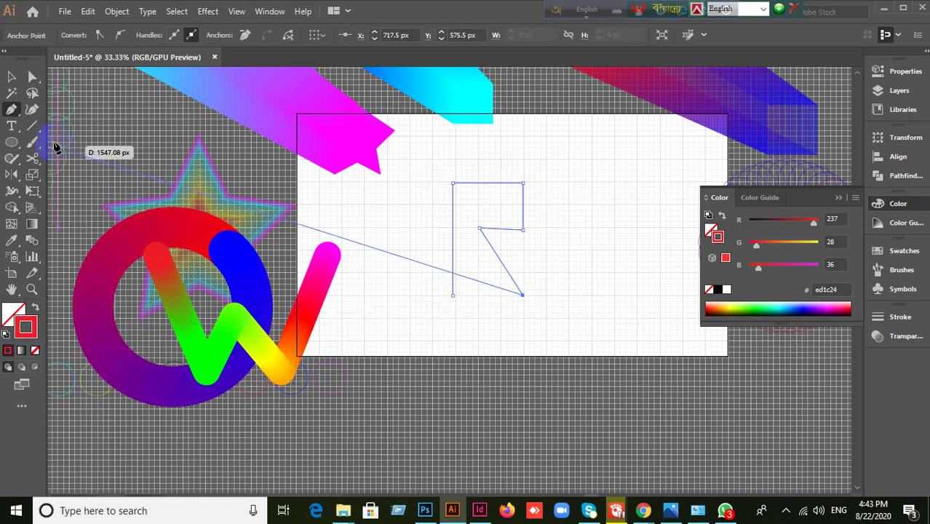
click(11, 78)
click(561, 345)
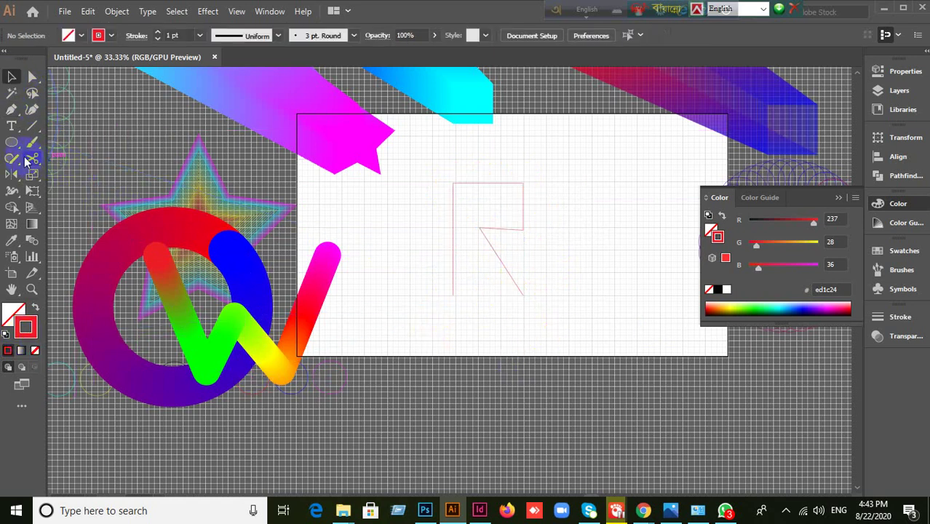
- Draw a red-filled circle right of the R and duplicate it downward with Ctrl+D
click(35, 309)
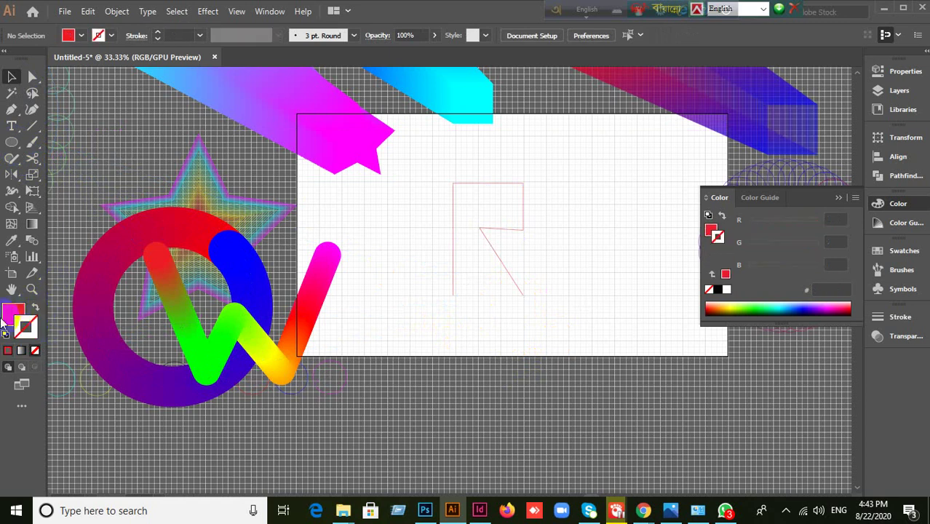
drag(12, 142, 56, 175)
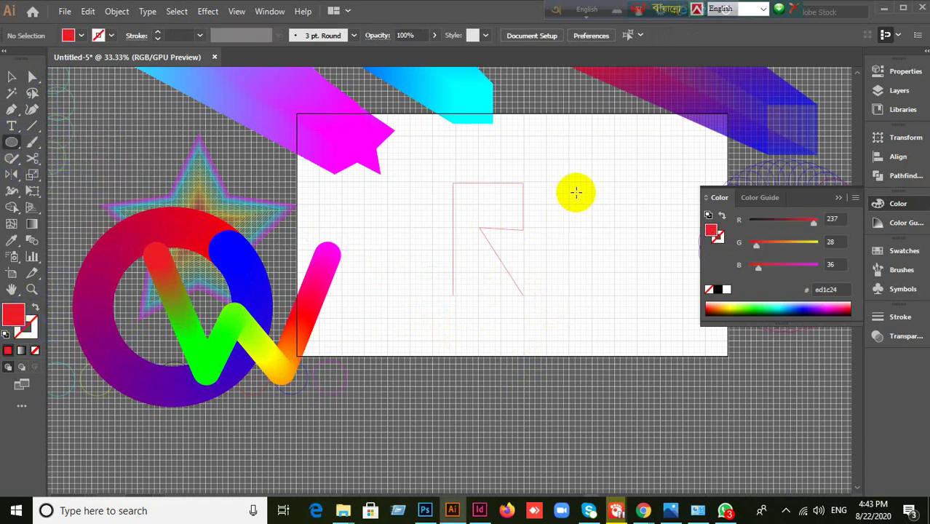
drag(576, 191, 596, 254)
click(12, 77)
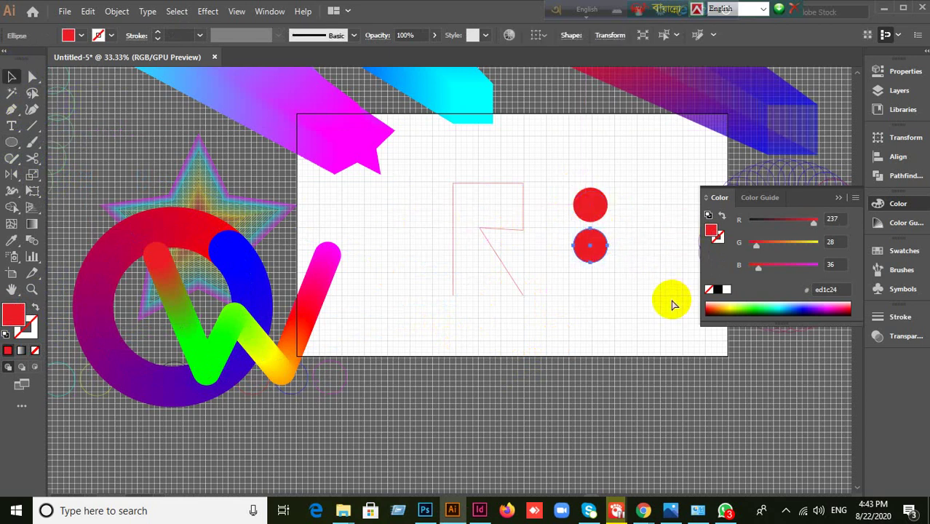
key(ctrl+d)
key(ctrl+d)
- Colour the circles yellow, blue, cyan and orange from bottom to top, then select and move the stack
click(591, 326)
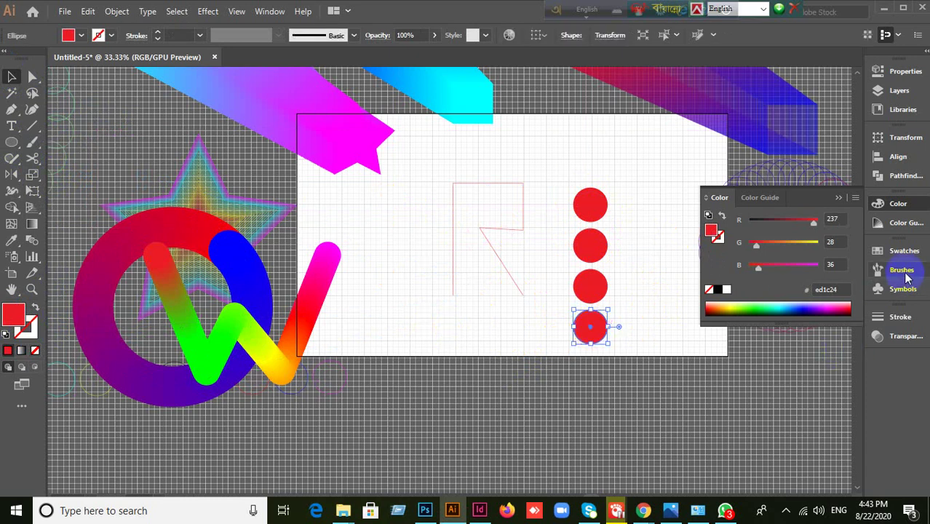
click(899, 251)
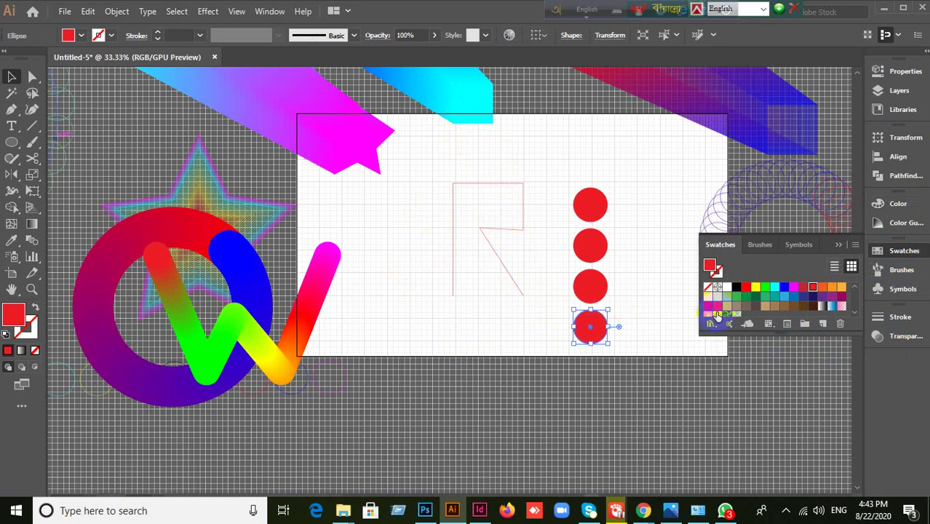
click(756, 287)
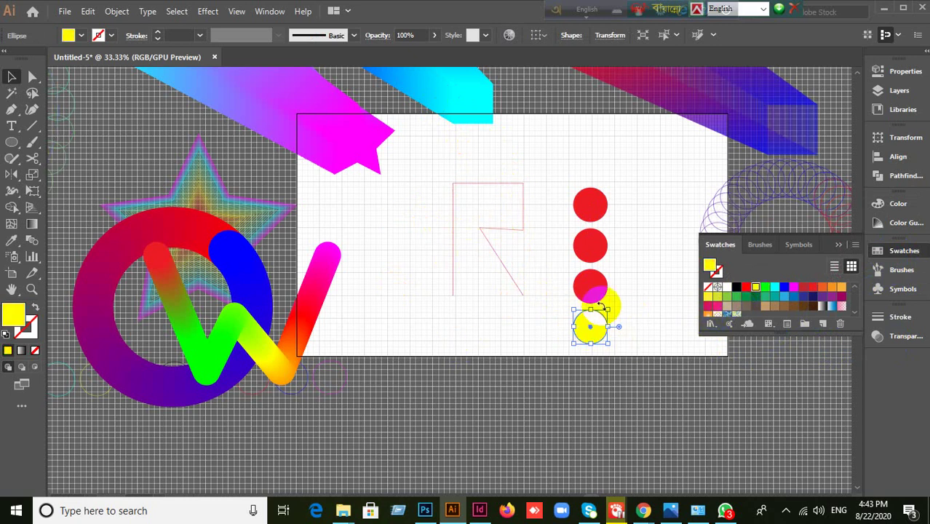
click(594, 285)
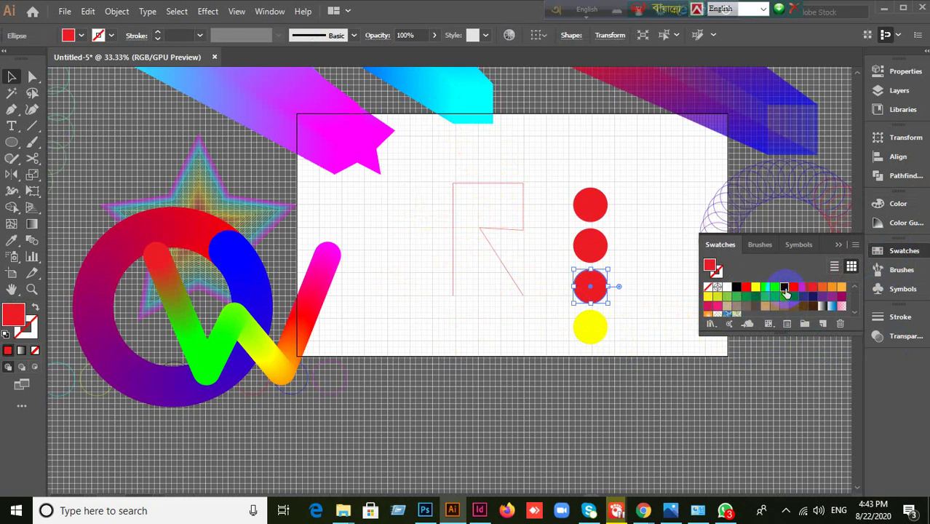
click(785, 287)
click(592, 247)
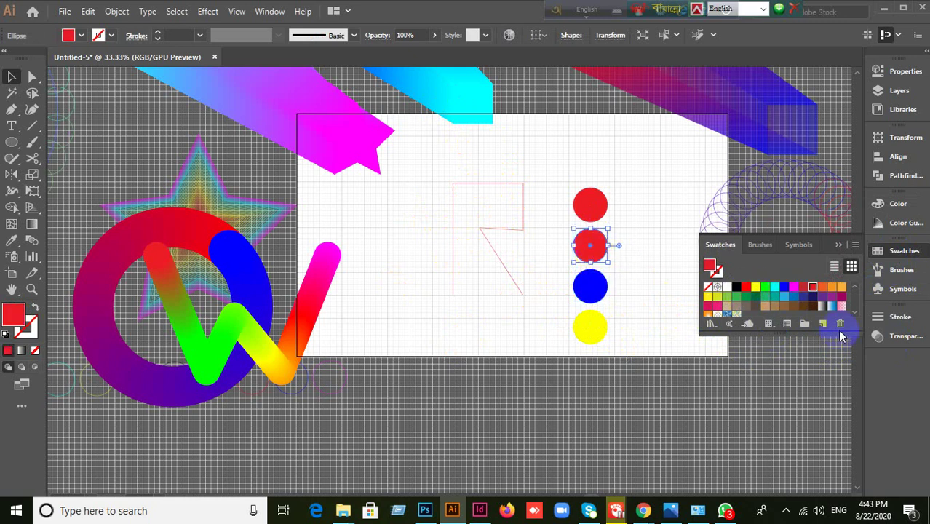
click(775, 287)
click(591, 209)
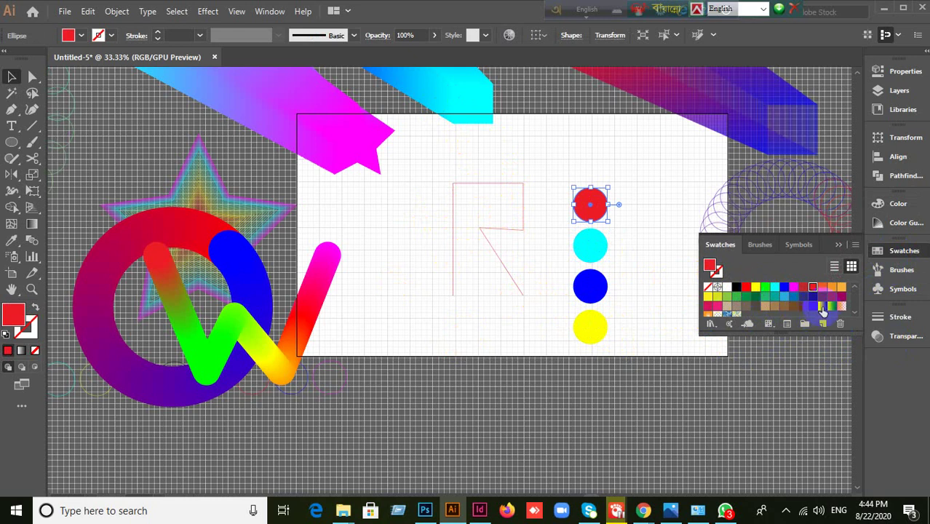
click(832, 287)
click(645, 314)
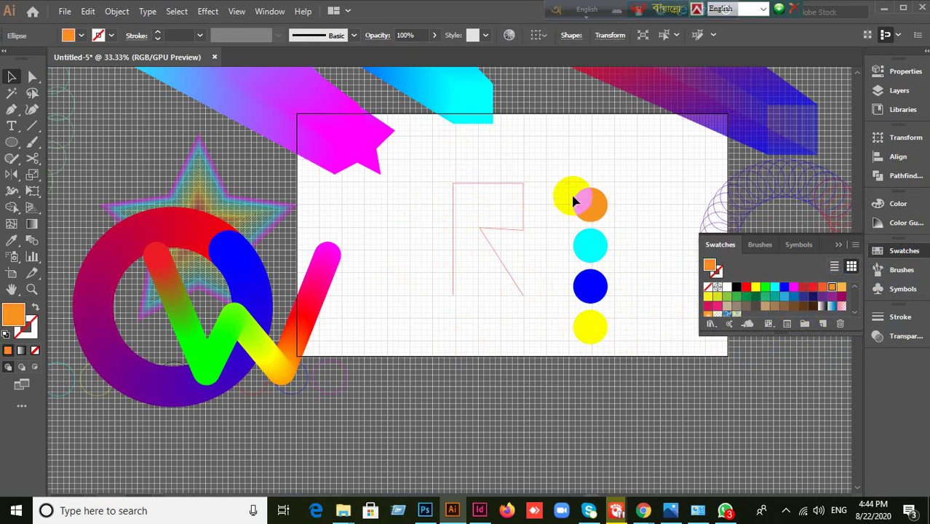
drag(573, 170, 571, 315)
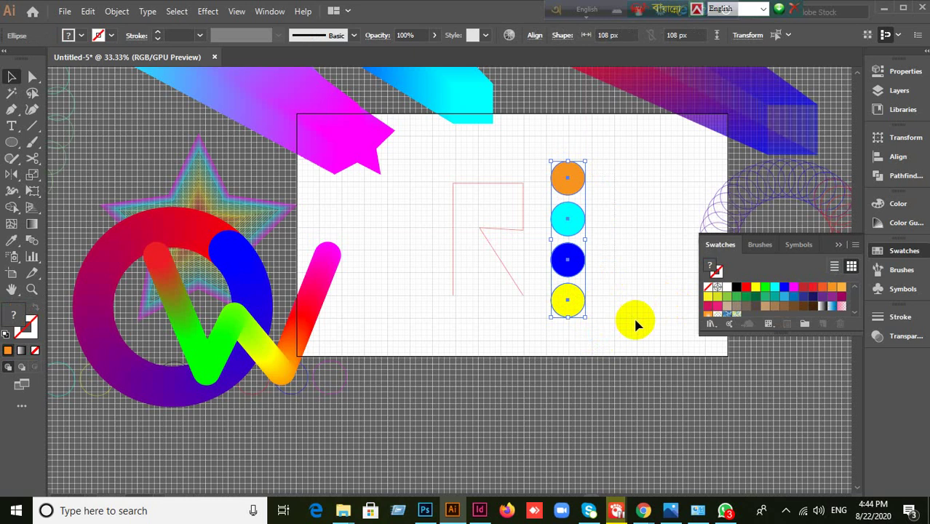
click(116, 11)
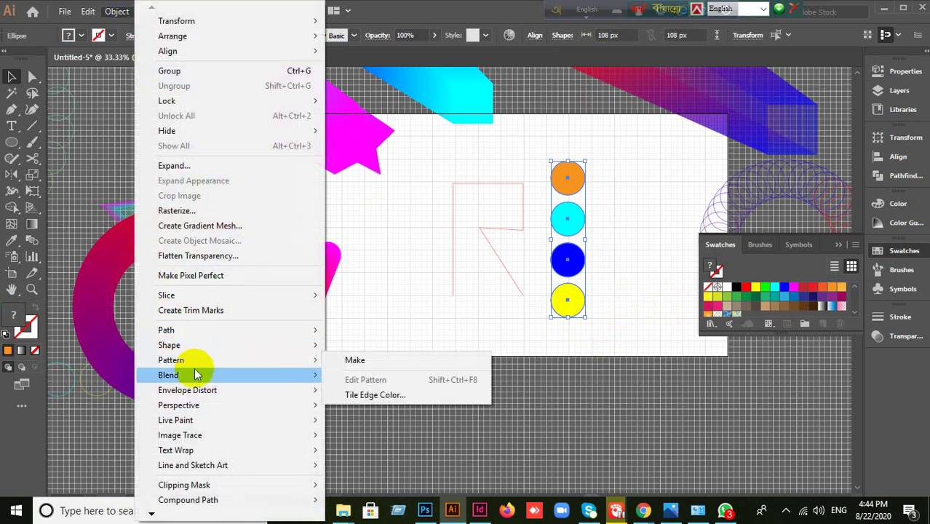
- Blend the four circles into one gradient column with Object > Blend > Make
mouse_move(194, 376)
click(425, 376)
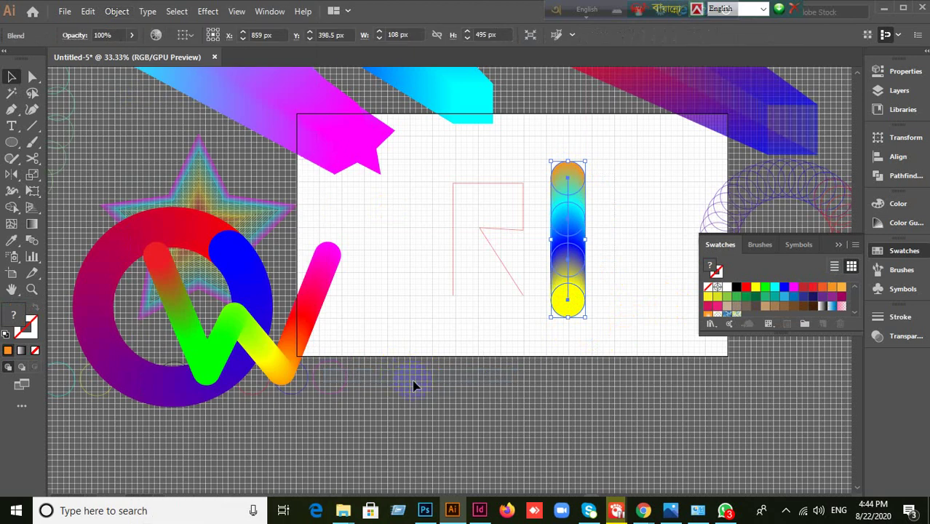
click(519, 403)
- Select the blend and R path, undo a mistaken Make, then apply Replace Spine
drag(457, 188, 592, 297)
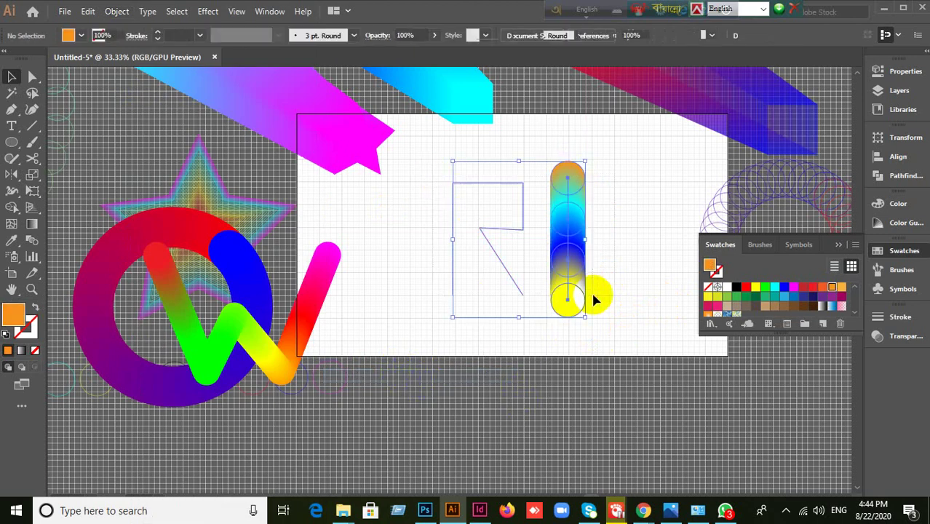
click(119, 12)
mouse_move(200, 375)
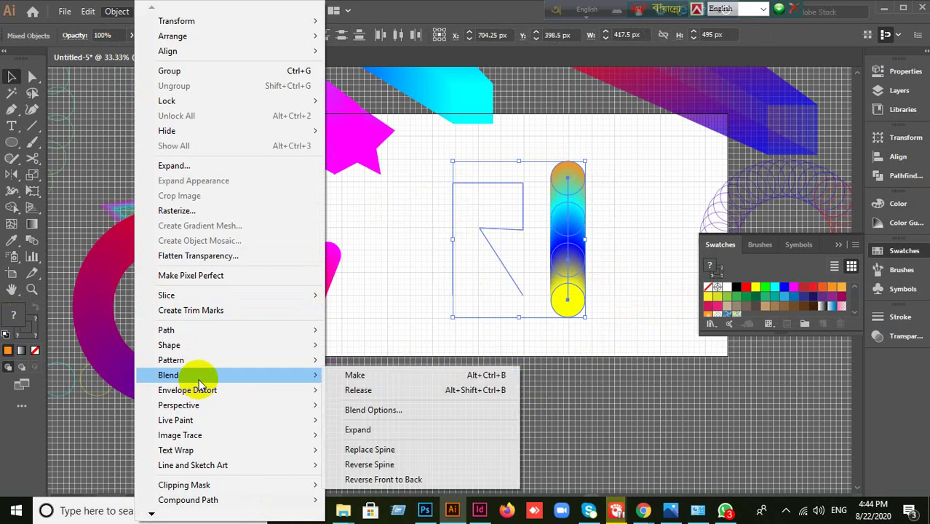
click(357, 376)
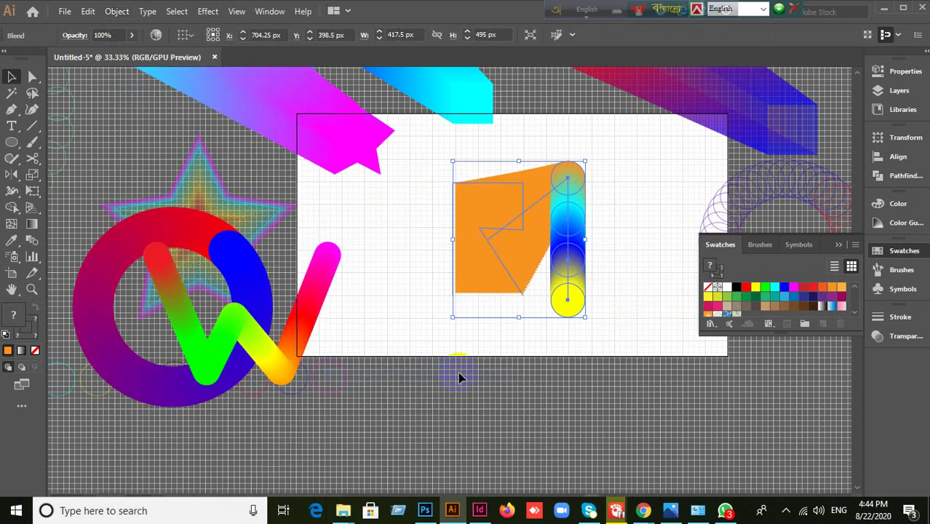
key(ctrl+z)
click(118, 12)
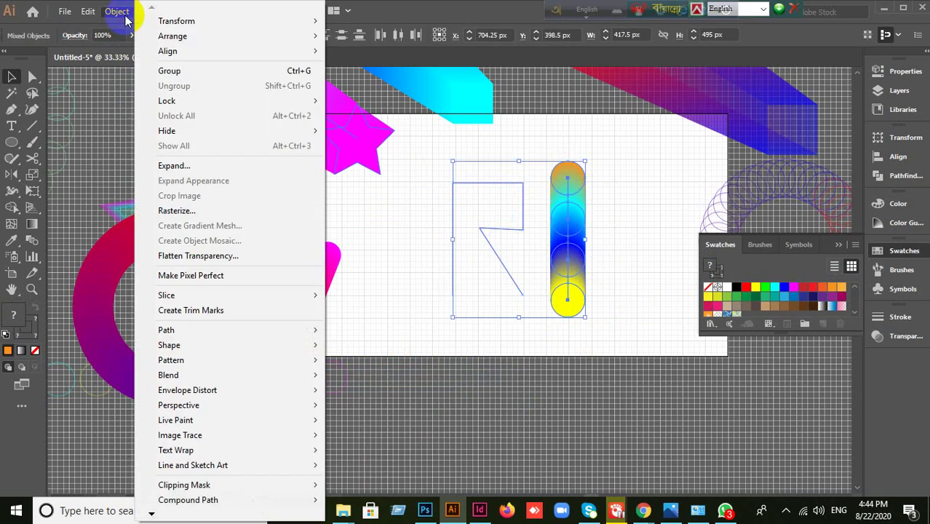
mouse_move(234, 375)
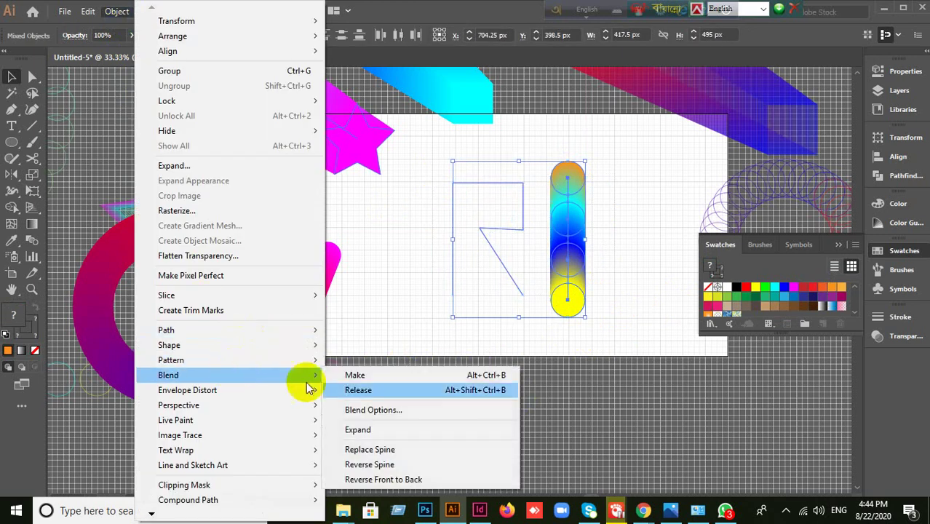
click(385, 447)
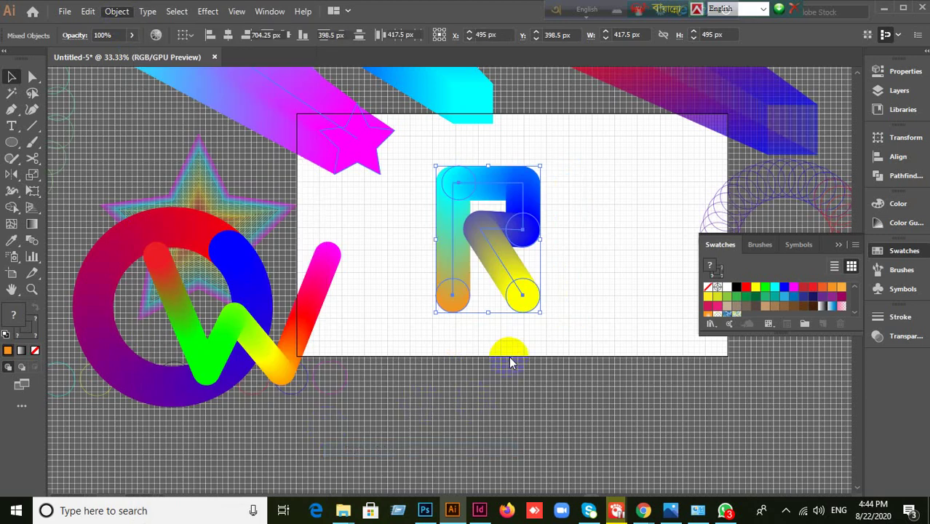
click(542, 388)
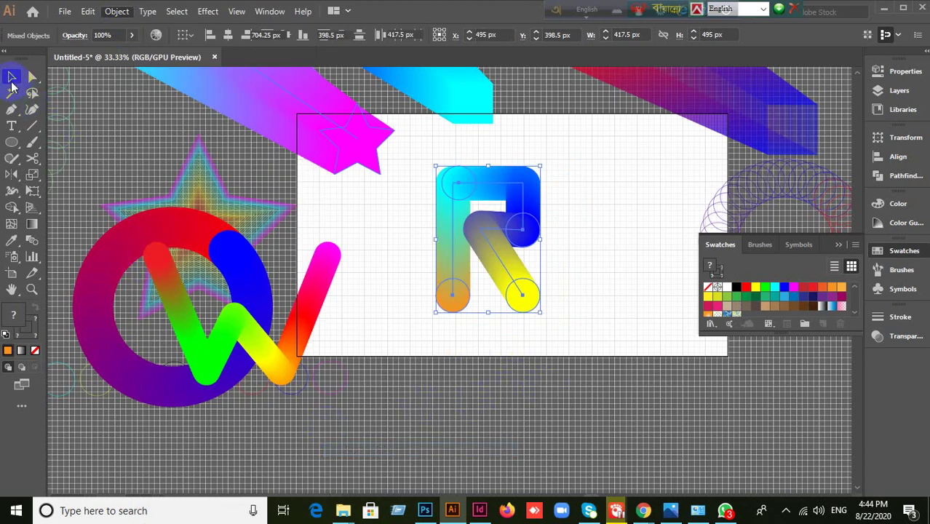
- Minimize the frozen Illustrator window to bring the Google Meet page forward
drag(431, 231, 385, 208)
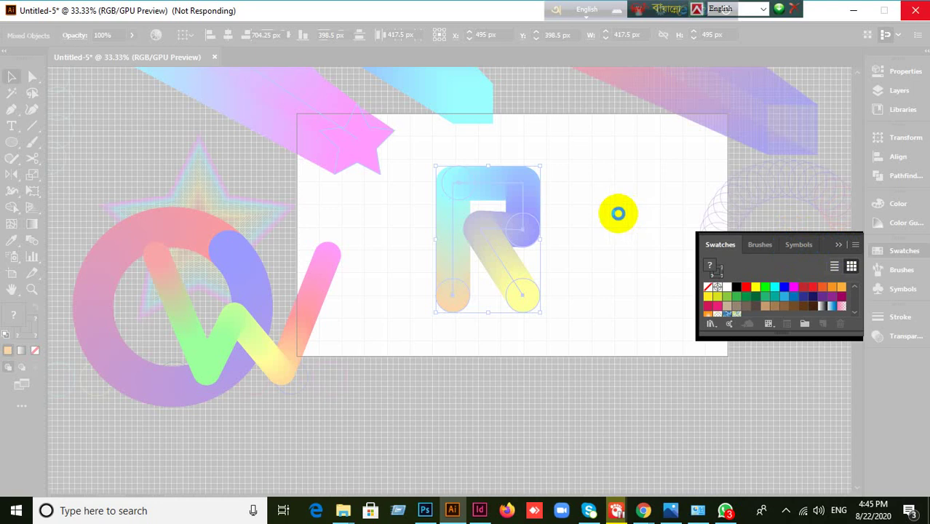
click(853, 11)
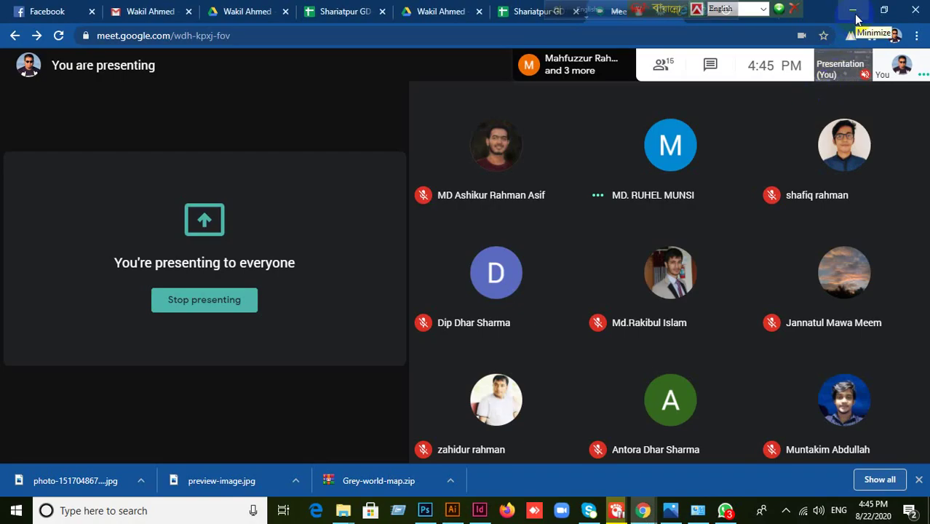
- Minimize the Chrome window running Google Meet so the Windows desktop shows while still presenting
click(855, 12)
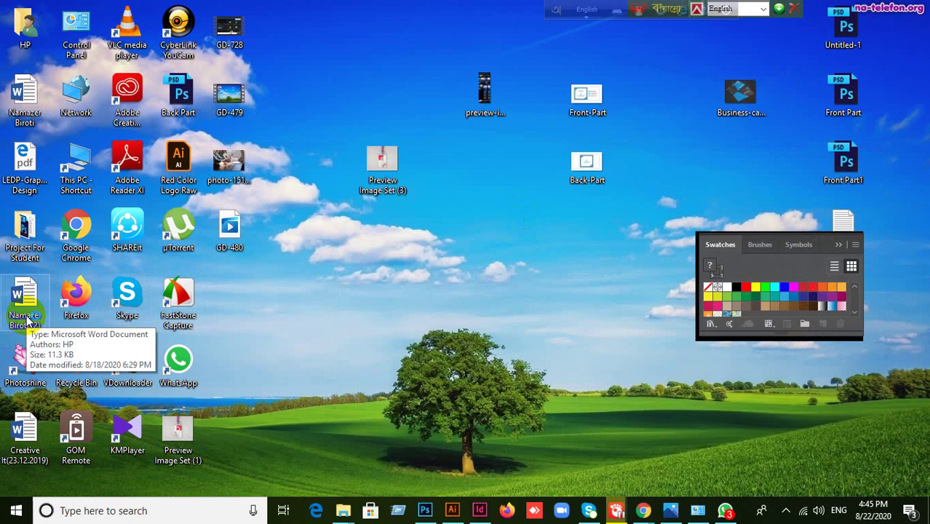
- Open the Namazer Biroti (2) Word document from the desktop and dismiss Illustrator's crash report with Don't Send
double_click(27, 321)
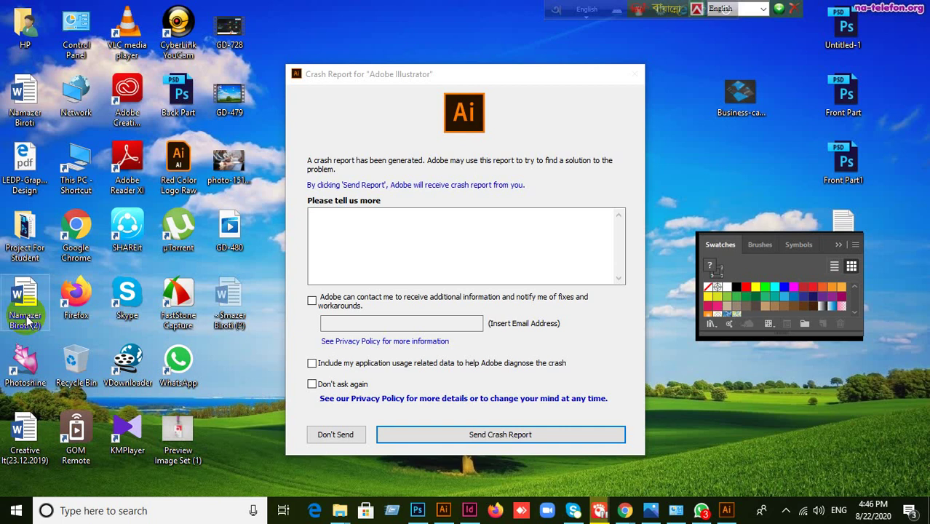
double_click(26, 315)
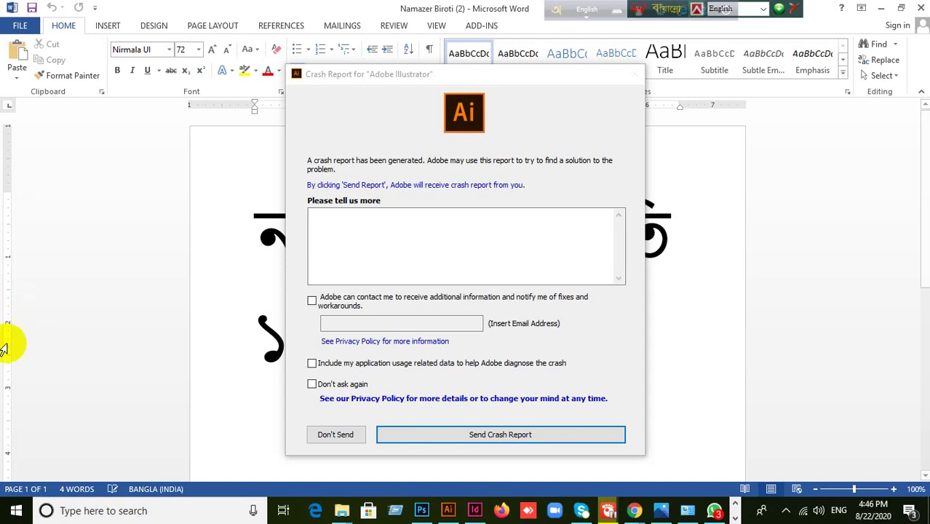
click(341, 436)
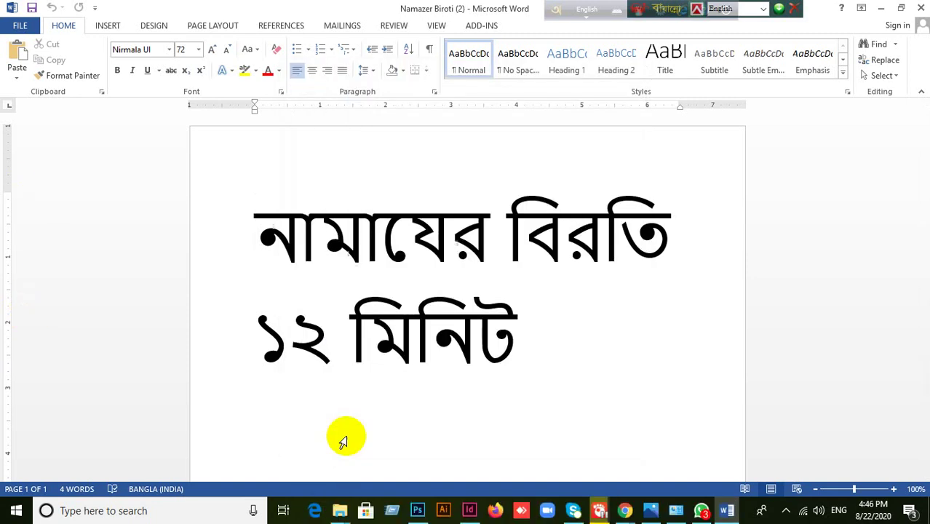
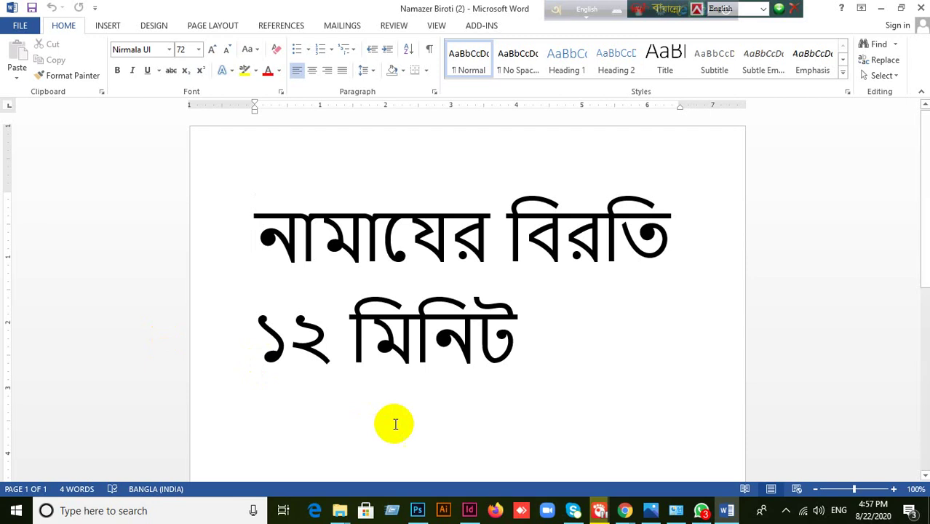
- Switch from the Word document to the Google Meet call window in Chrome
click(614, 514)
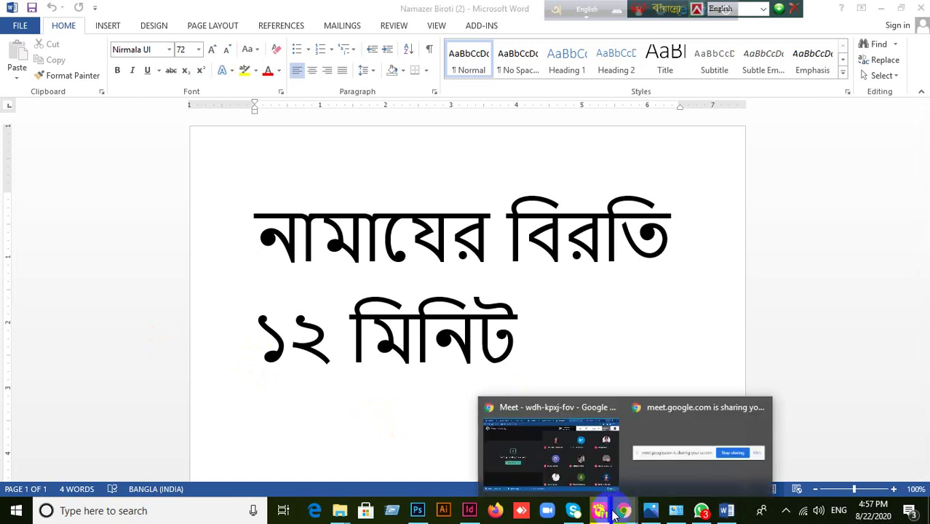
click(545, 450)
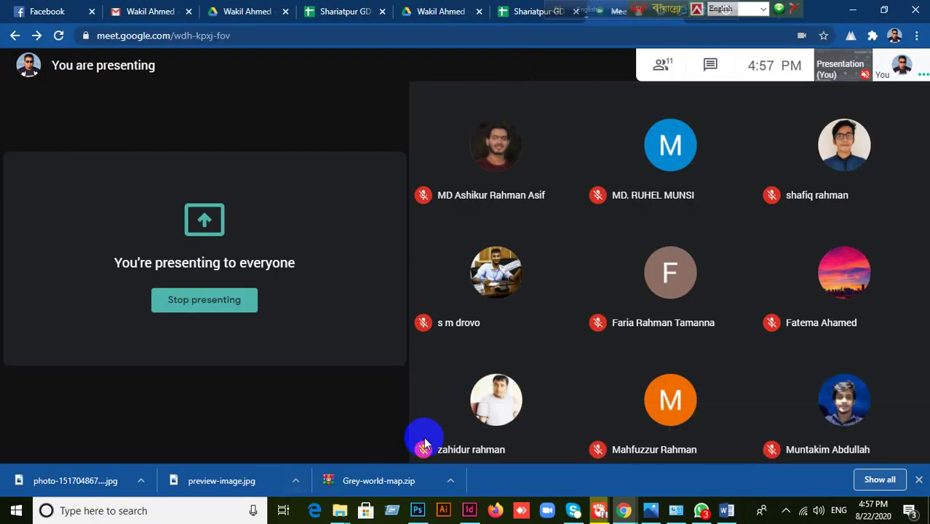
- Mute the microphone in the Google Meet call
click(417, 437)
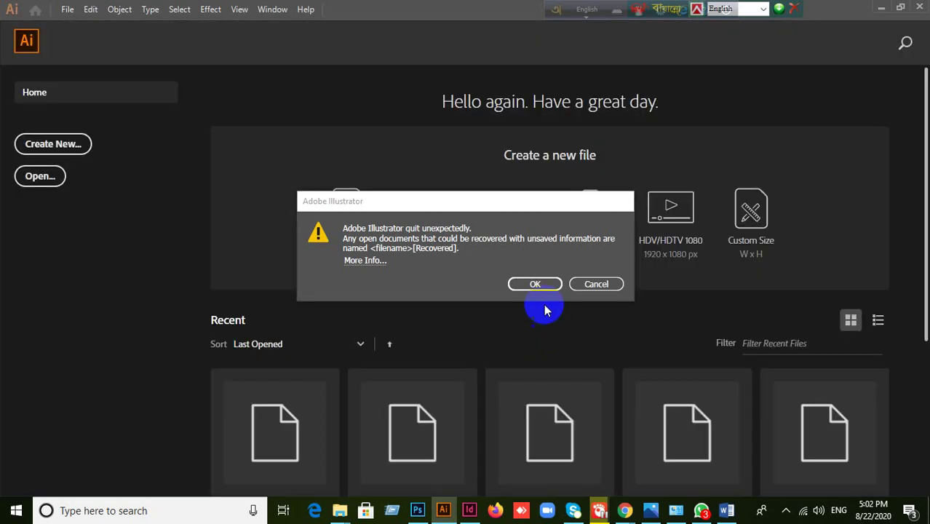
- Dismiss Illustrator's quit-unexpectedly notice so the recovered Untitled-5 document reopens
click(540, 284)
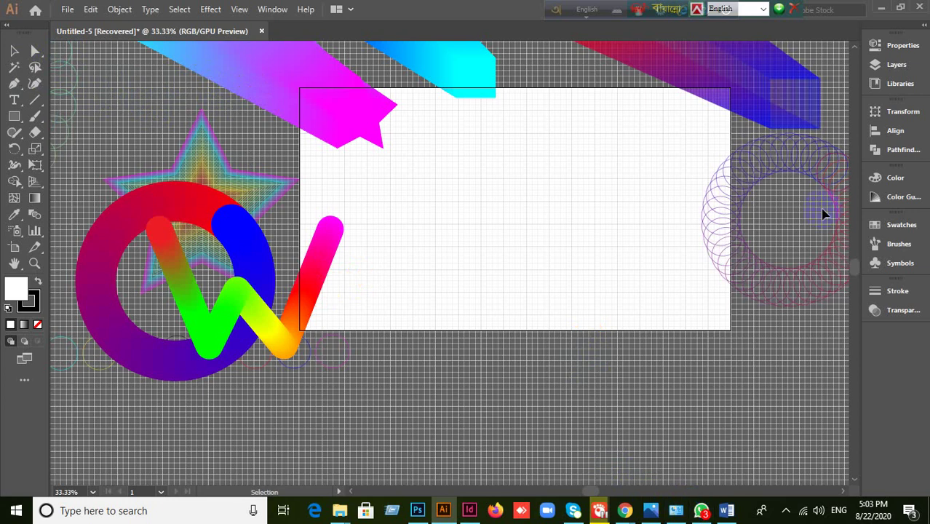
- Unmute the microphone in Google Meet and return to the recovered Illustrator artwork
click(608, 495)
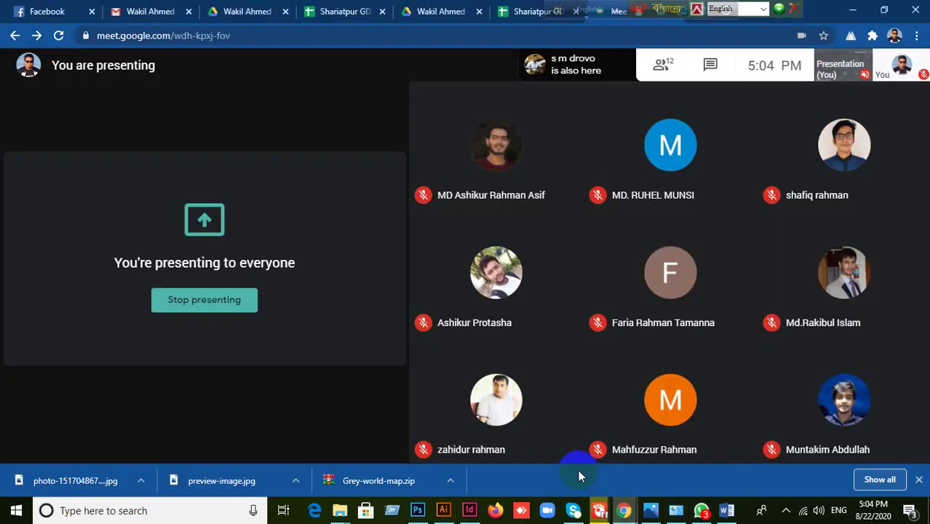
click(415, 436)
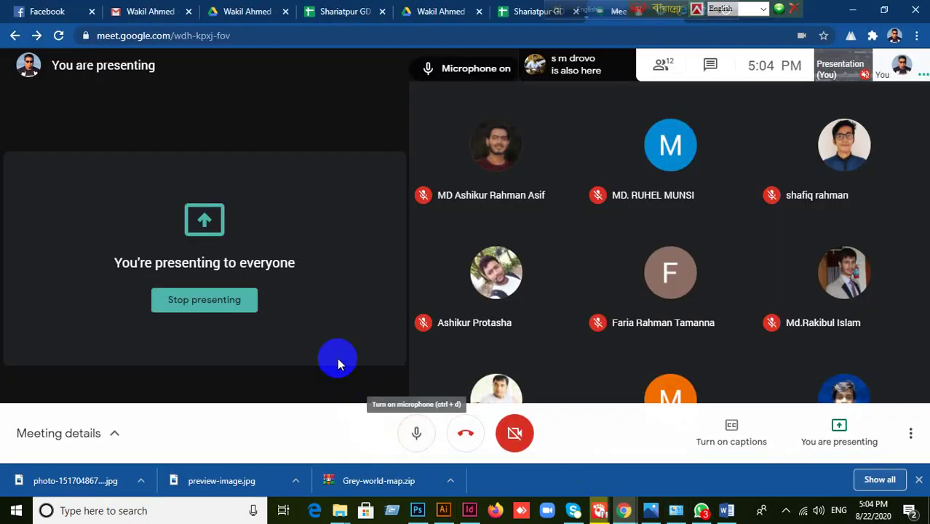
click(424, 512)
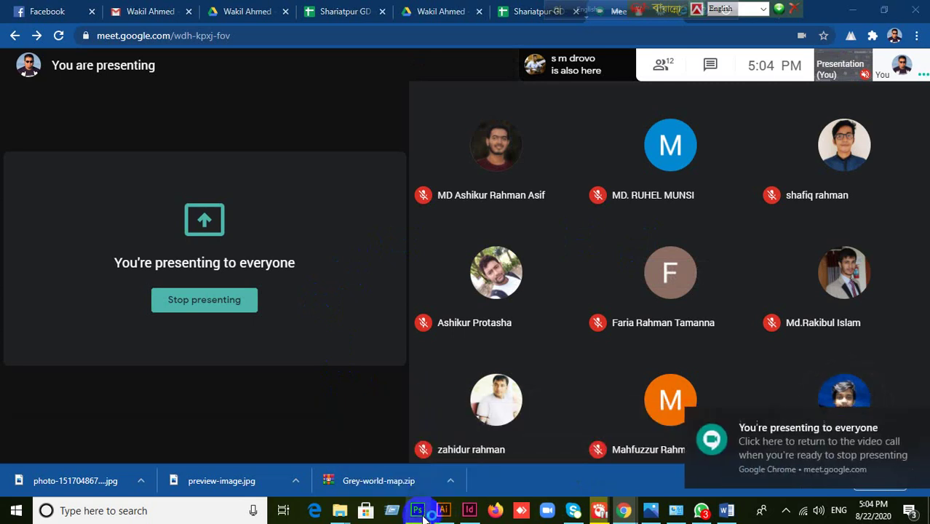
click(441, 512)
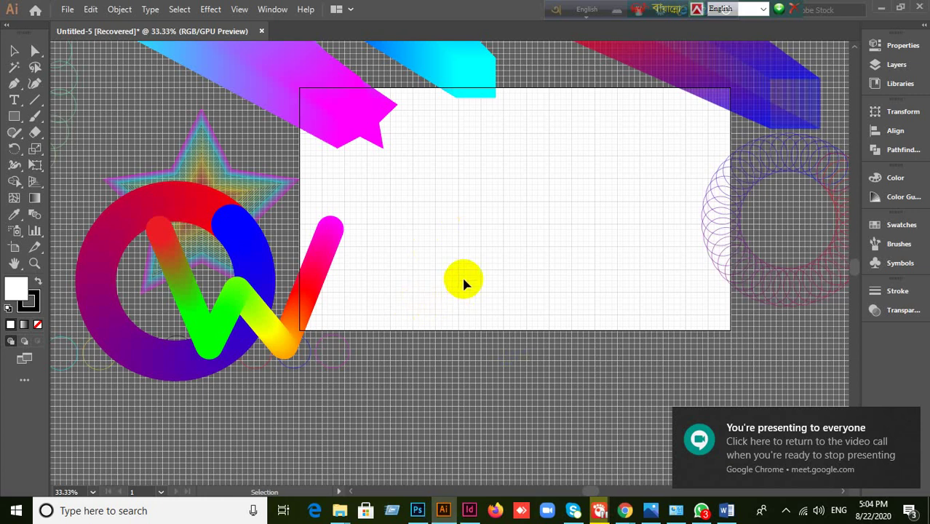
scroll(462, 277, up, 2)
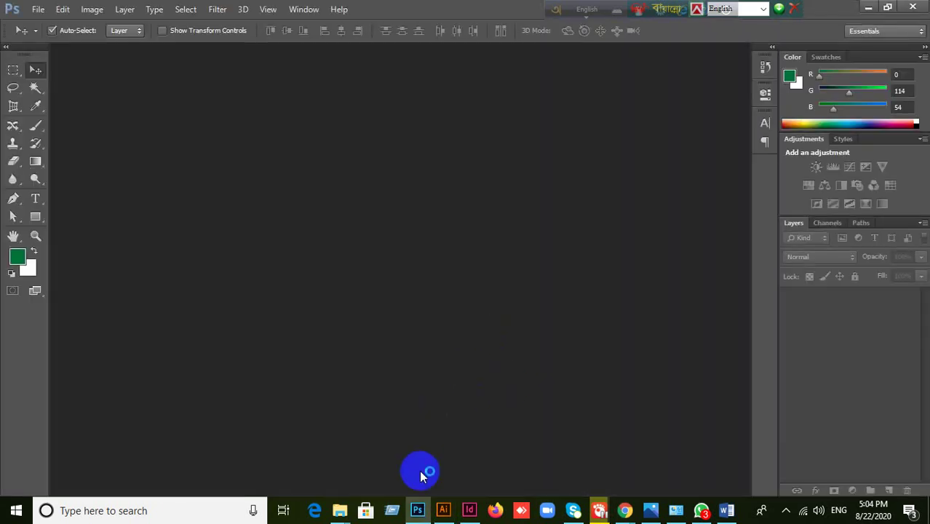
click(443, 510)
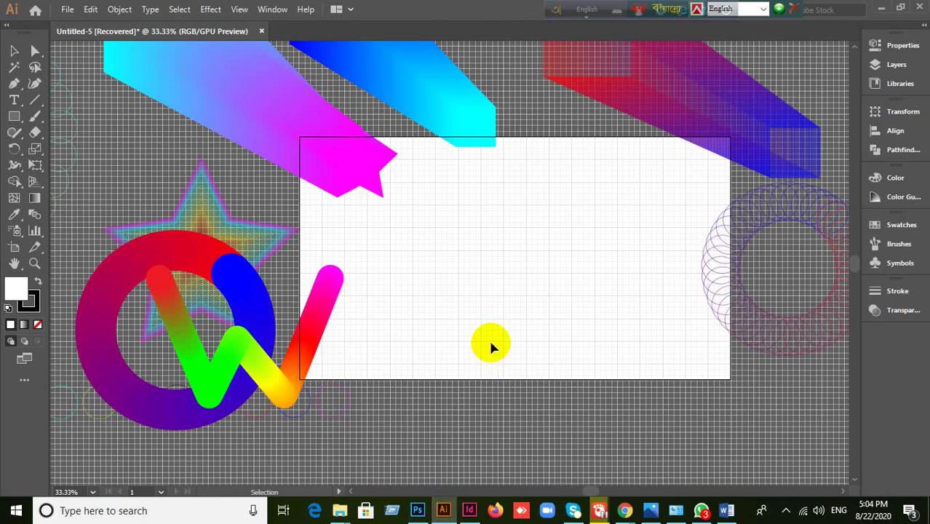
- Hide the canvas grid with View > Hide Grid
scroll(488, 338, down, 1)
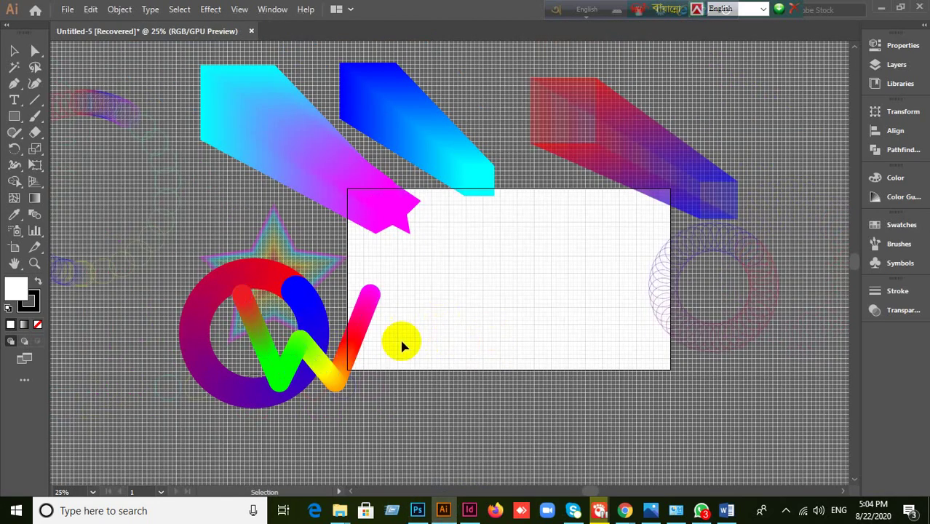
click(239, 10)
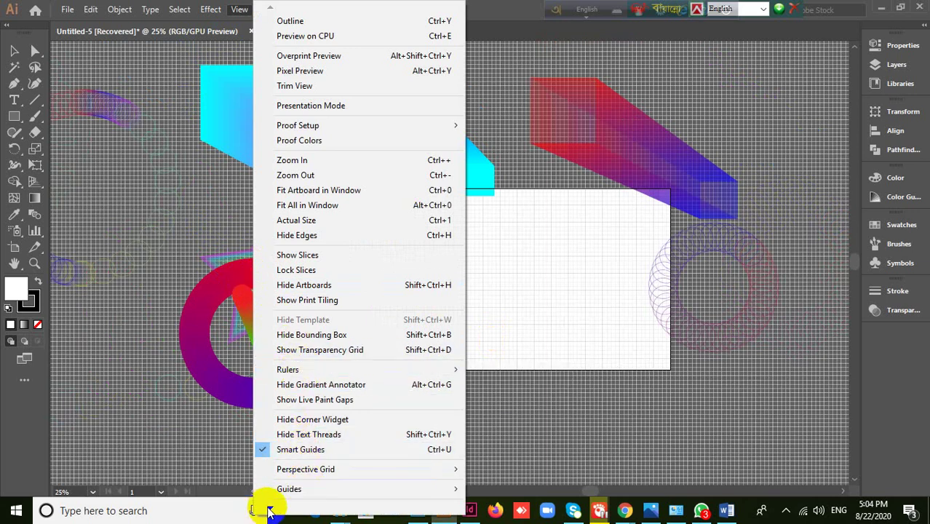
mouse_move(268, 510)
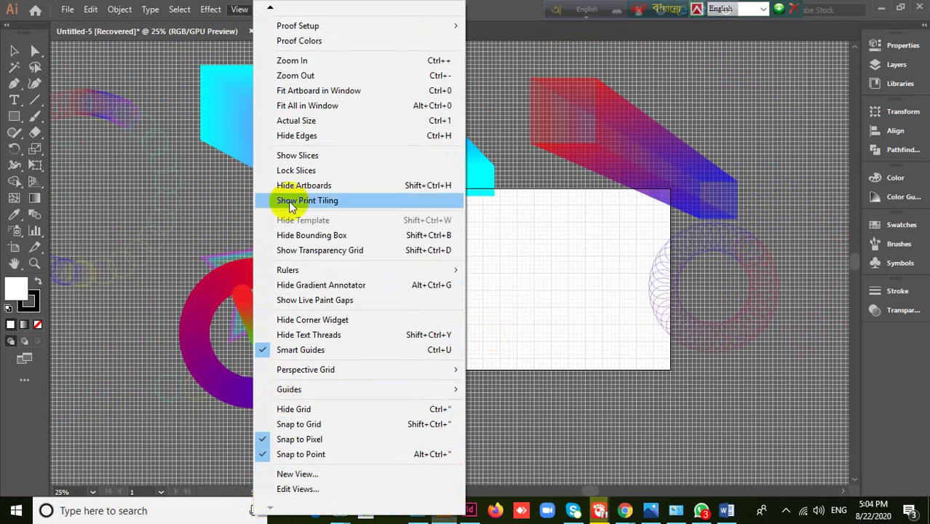
mouse_move(270, 9)
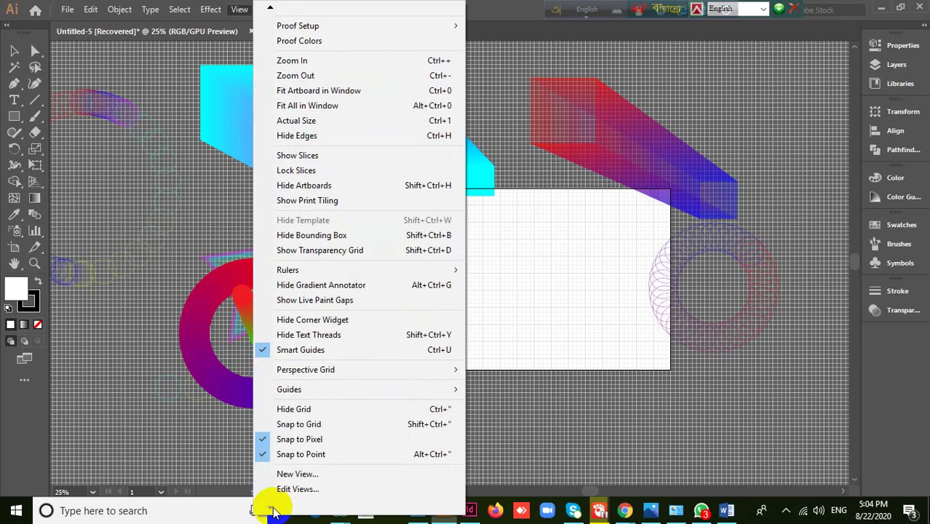
click(297, 413)
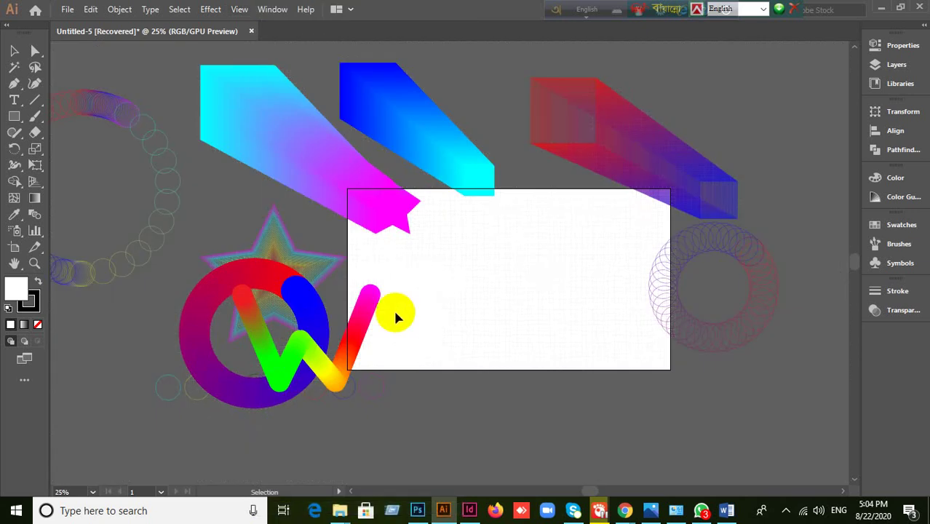
- Move the rainbow star blend onto the artboard's upper-left, then switch back to the Meet call
click(316, 271)
drag(254, 285, 374, 262)
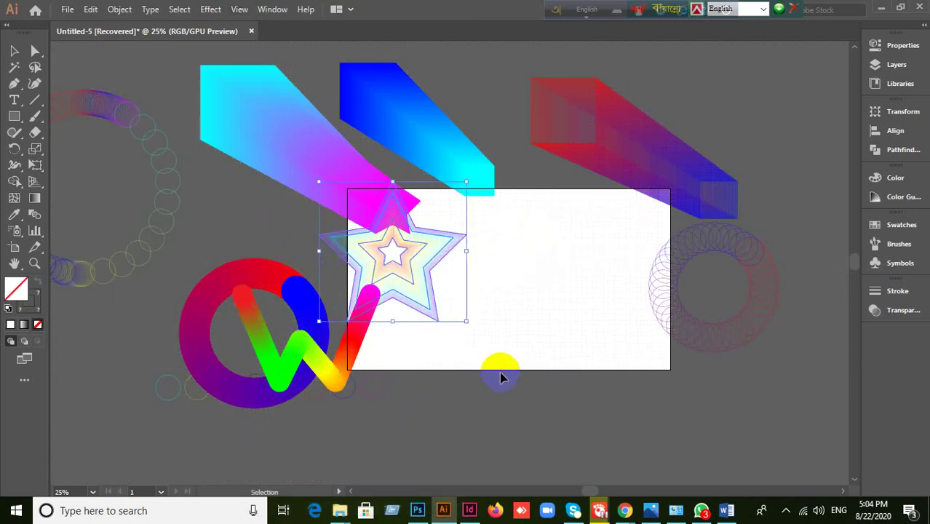
click(473, 408)
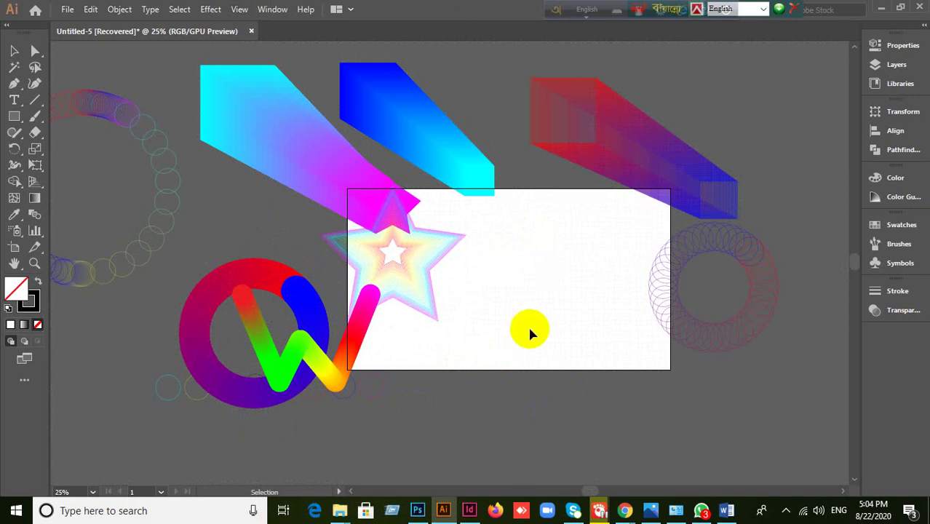
click(546, 360)
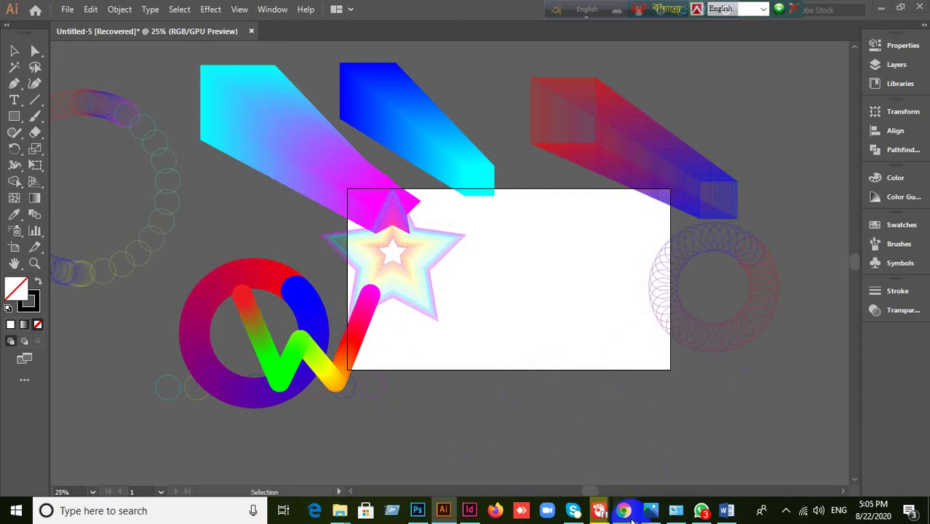
mouse_move(623, 511)
click(534, 437)
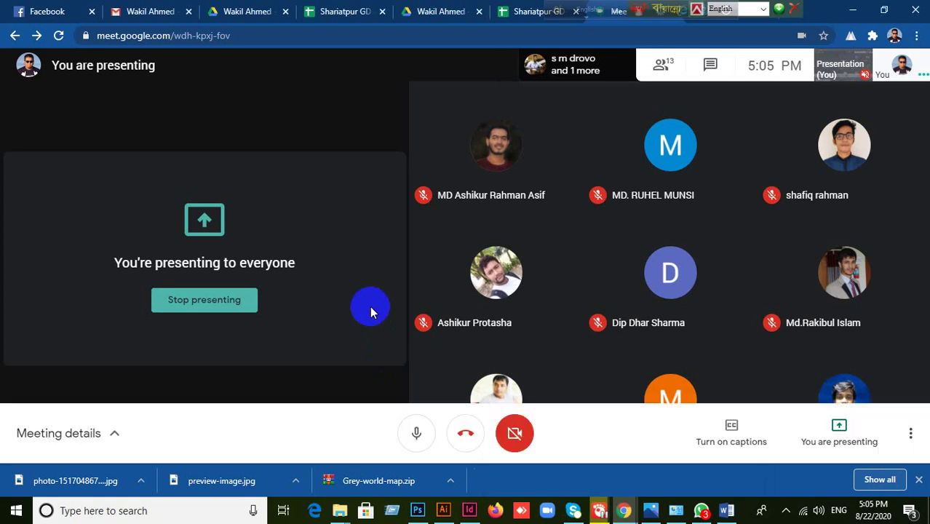
- Scroll through the People list of the 13 call participants, then return to Illustrator
click(673, 67)
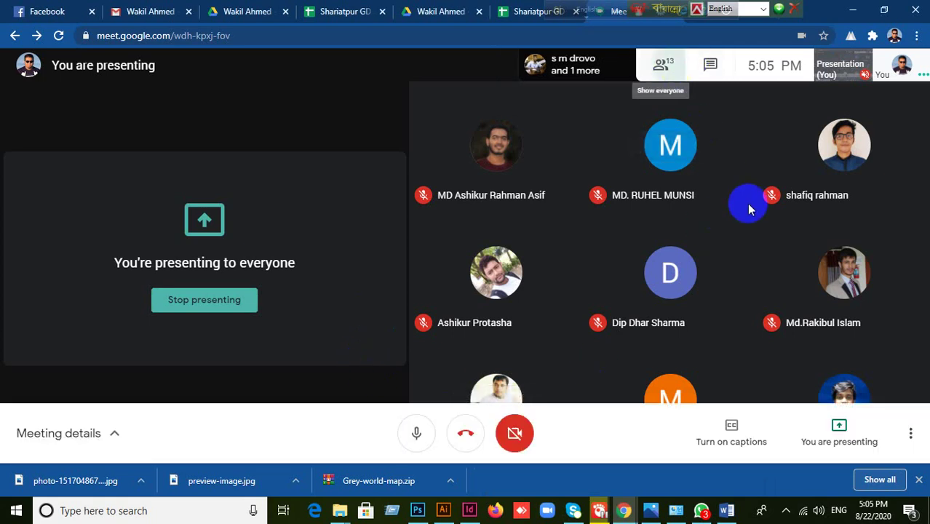
scroll(846, 284, down, 1)
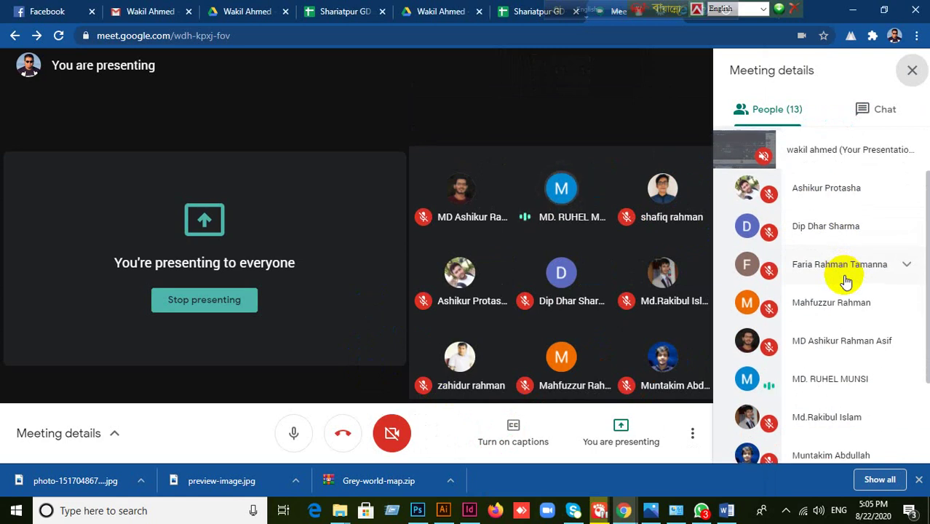
scroll(846, 282, down, 2)
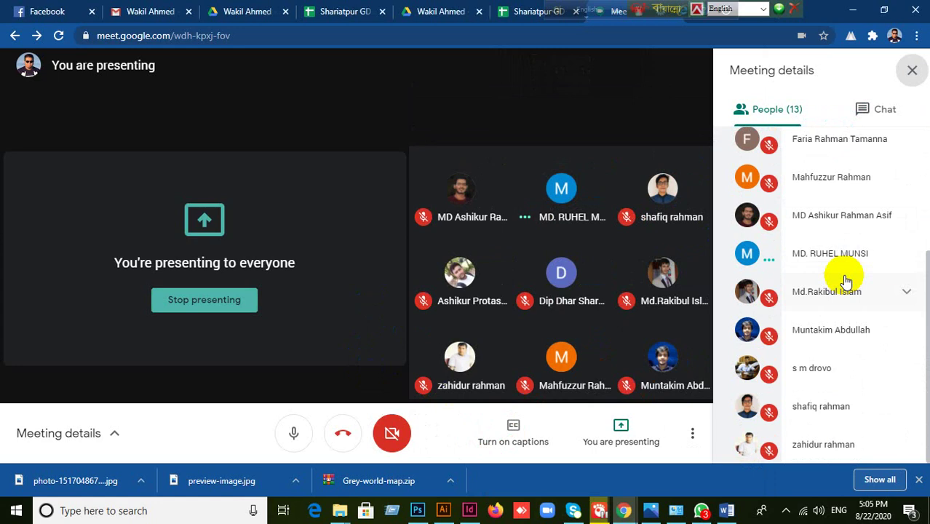
scroll(847, 283, up, 1)
scroll(846, 282, up, 1)
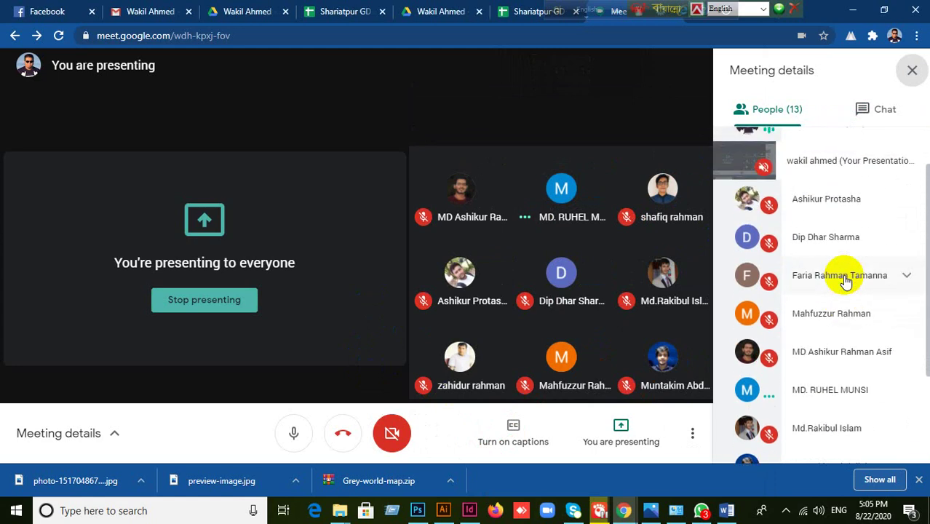
scroll(847, 282, down, 2)
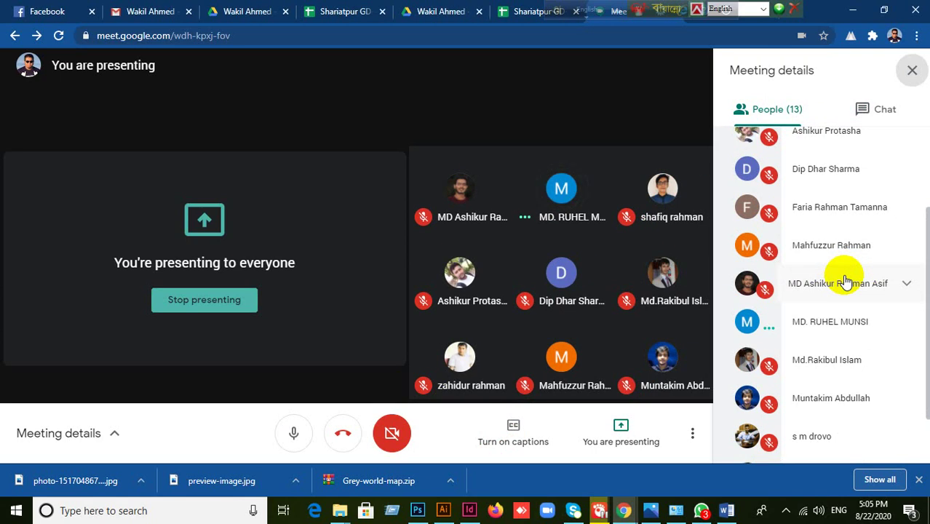
click(444, 510)
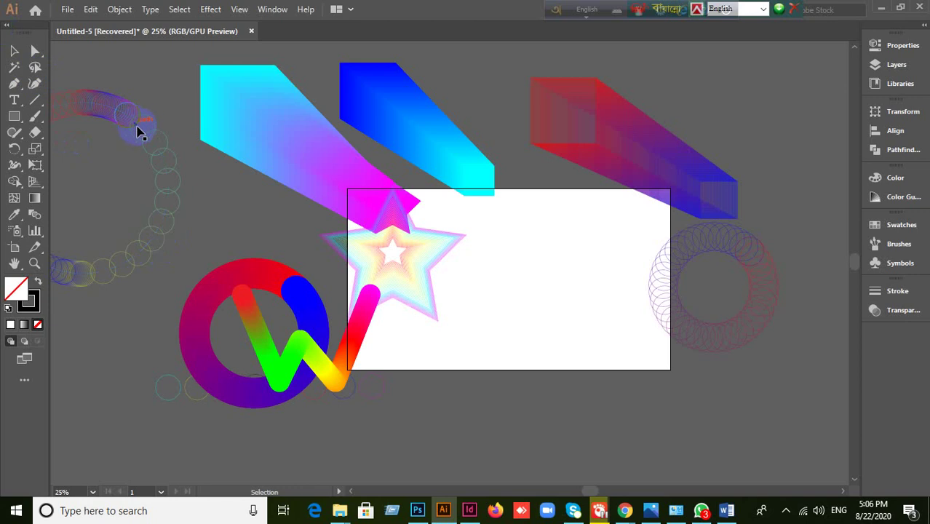
- Move the circle blend to top centre, the star blend upper right, and the W blend lower right
mouse_move(611, 243)
mouse_down()
mouse_move(633, 280)
mouse_move(746, 309)
mouse_move(737, 333)
mouse_move(768, 301)
mouse_move(738, 170)
mouse_move(509, 119)
mouse_move(495, 125)
mouse_up()
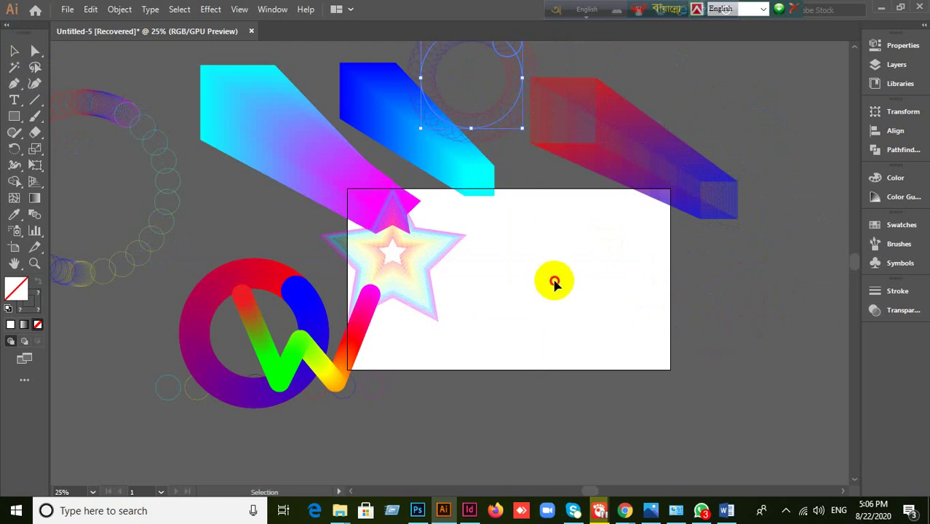
click(520, 264)
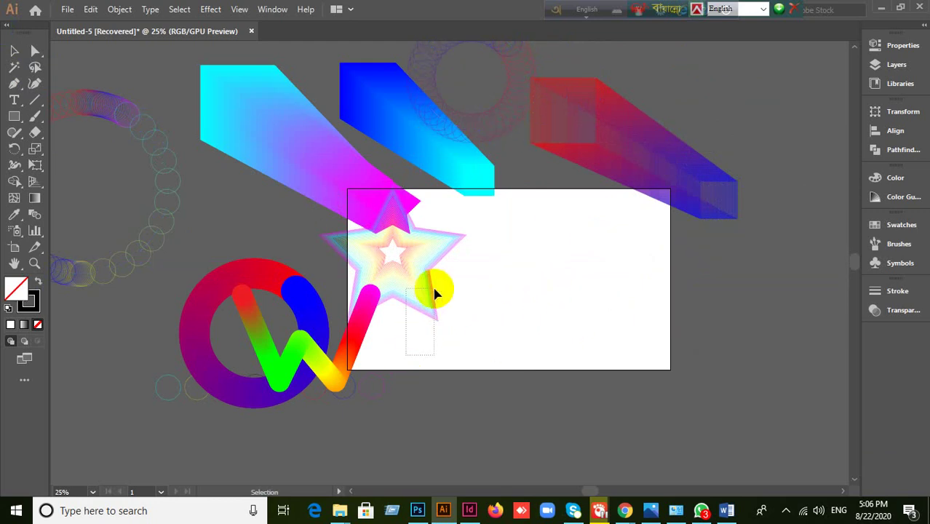
drag(436, 296, 770, 147)
click(785, 245)
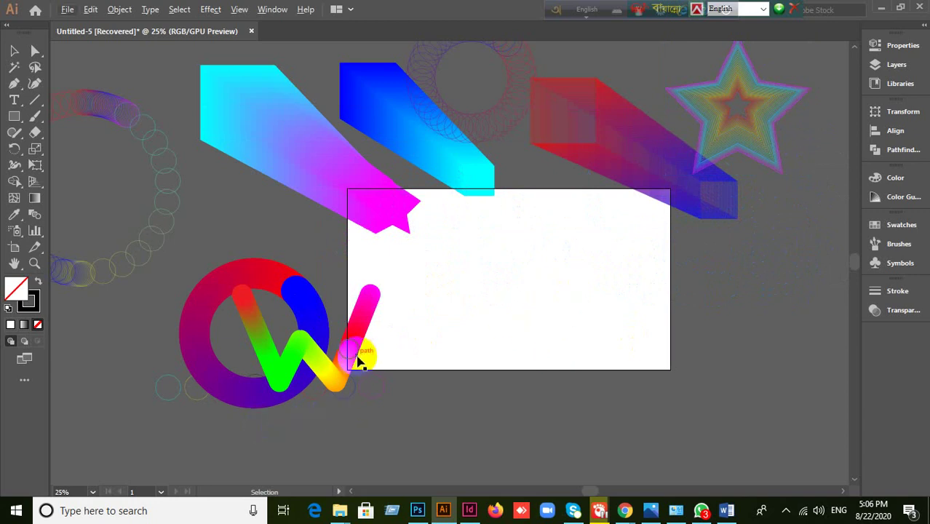
drag(358, 358, 806, 302)
click(720, 414)
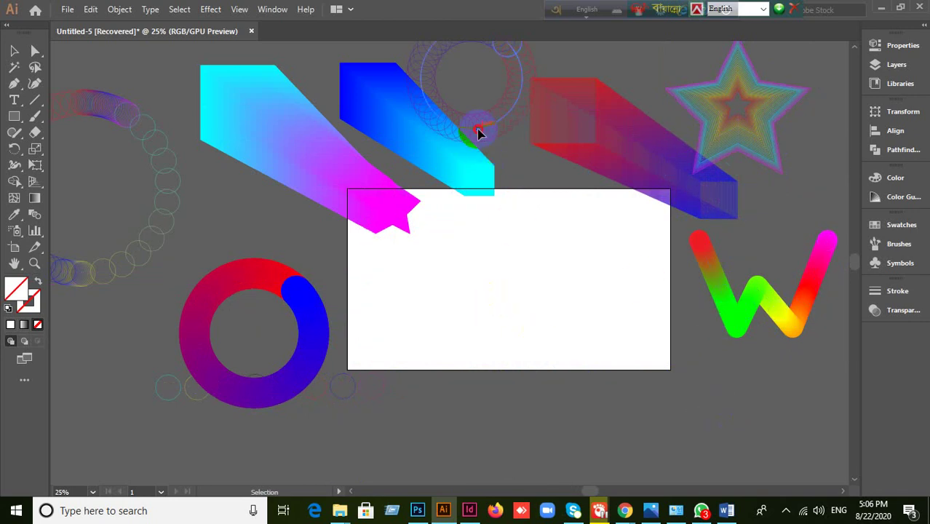
- Select the ring of blended circles above the artboard, then deselect it
click(509, 301)
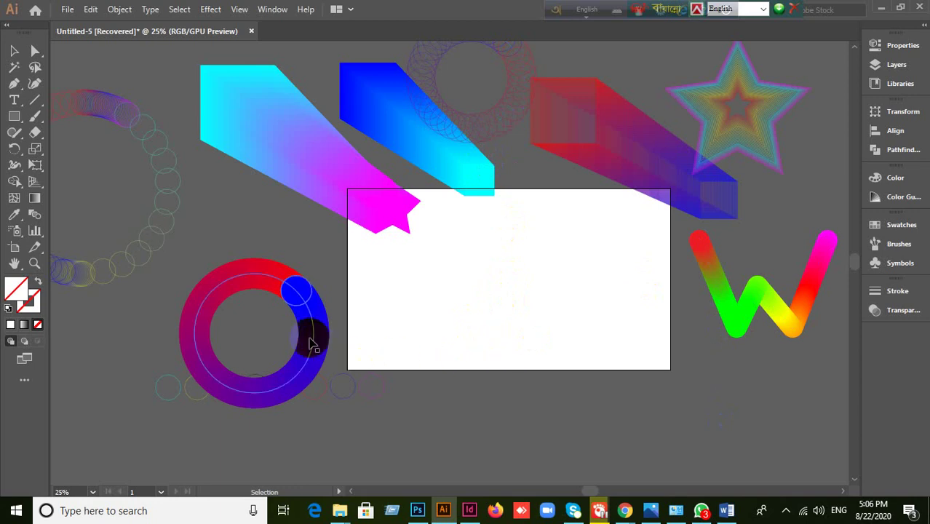
click(494, 182)
click(552, 269)
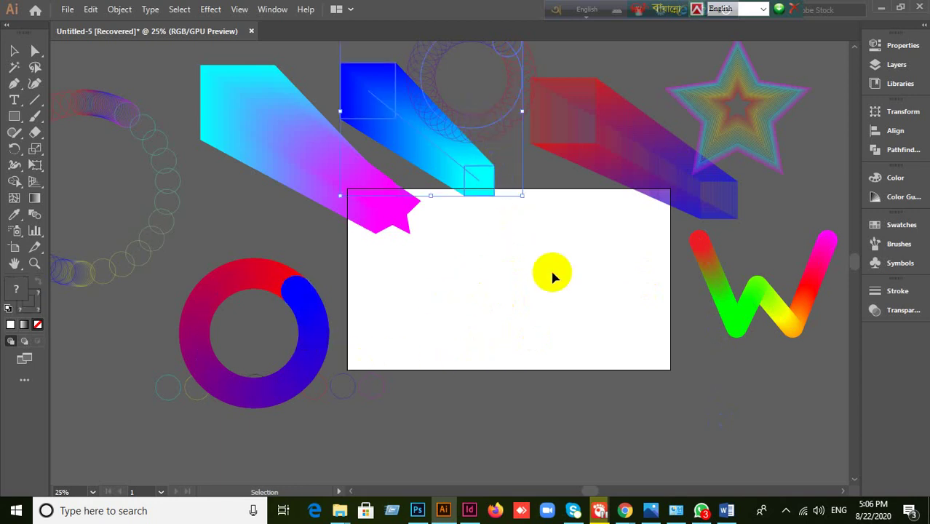
- Move the ring of blended circles down onto the centre of the artboard
drag(501, 126, 511, 280)
scroll(511, 280, up, 2)
click(266, 283)
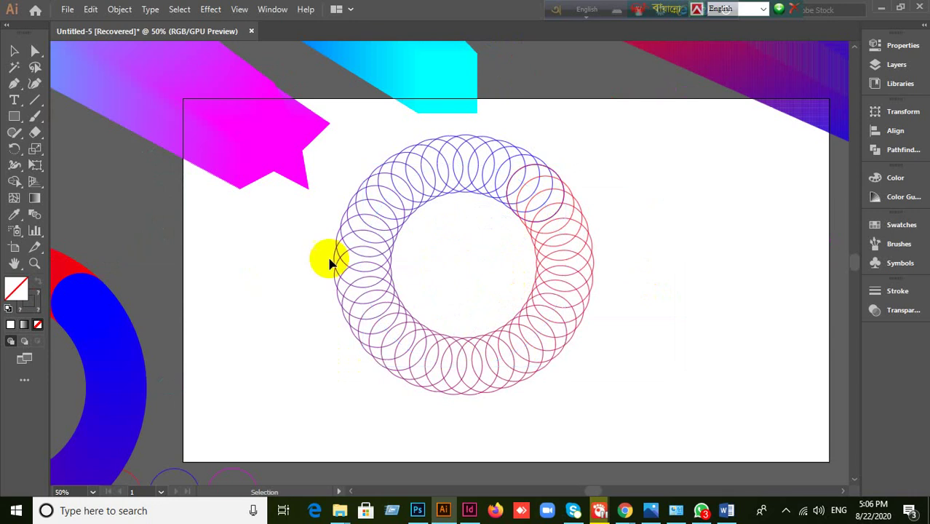
click(461, 328)
- Reverse the ring's blend with Object > Blend > Reverse Spine
click(118, 9)
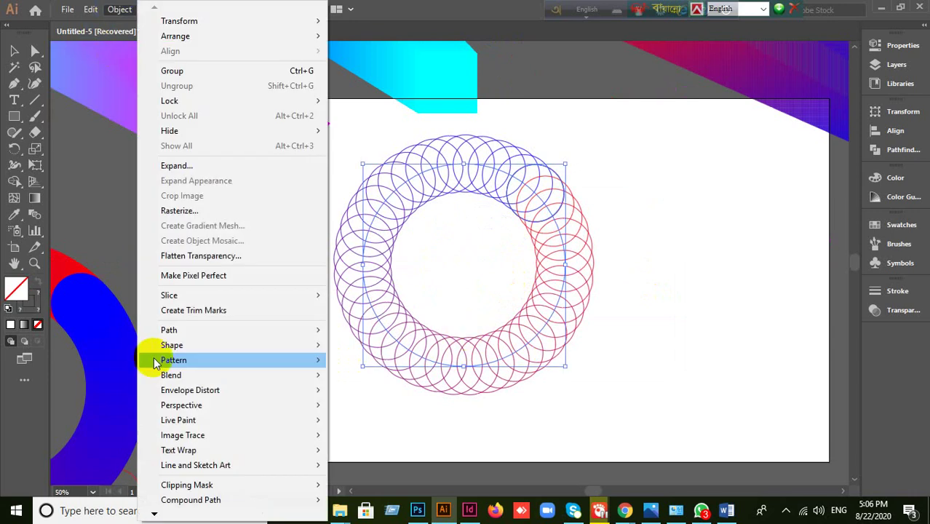
mouse_move(172, 380)
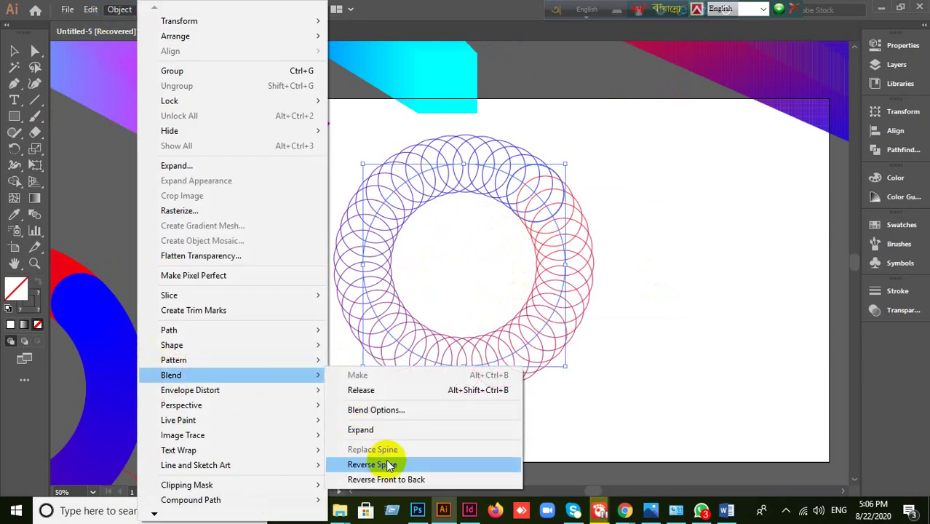
click(393, 470)
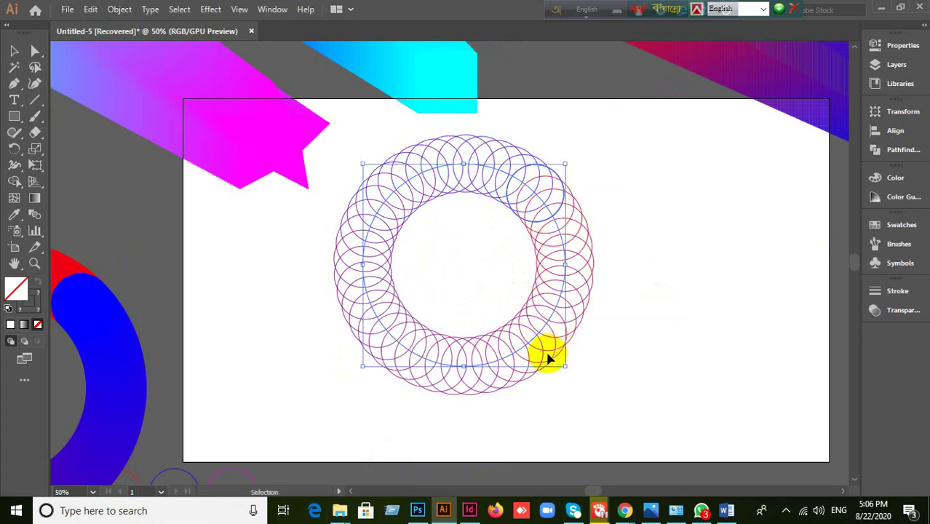
scroll(534, 222, up, 3)
scroll(534, 222, down, 2)
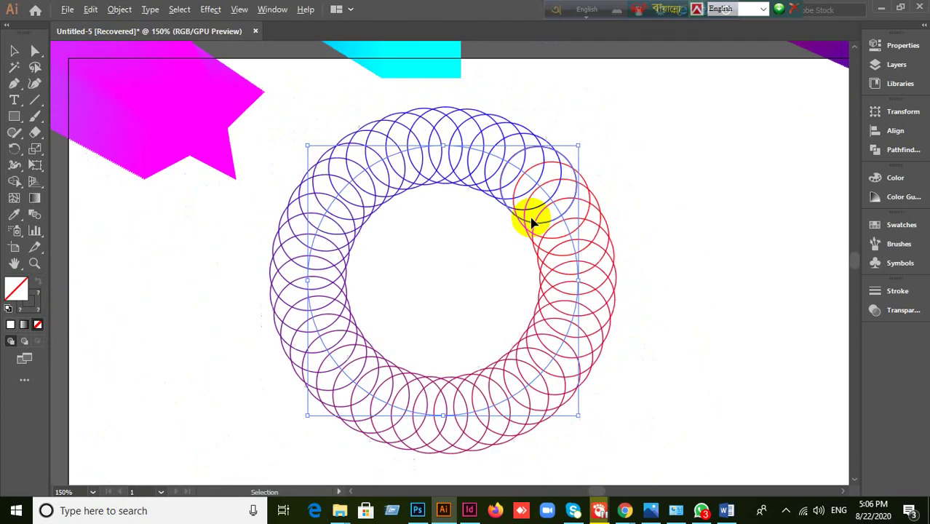
scroll(536, 218, up, 1)
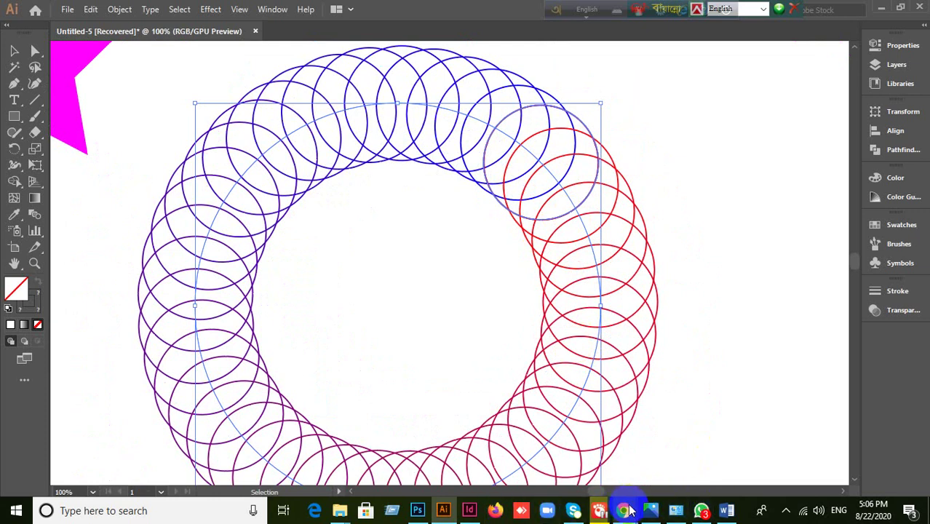
- Read the Google Meet chat, close the meeting details panel, and return to Illustrator
mouse_move(623, 514)
click(555, 443)
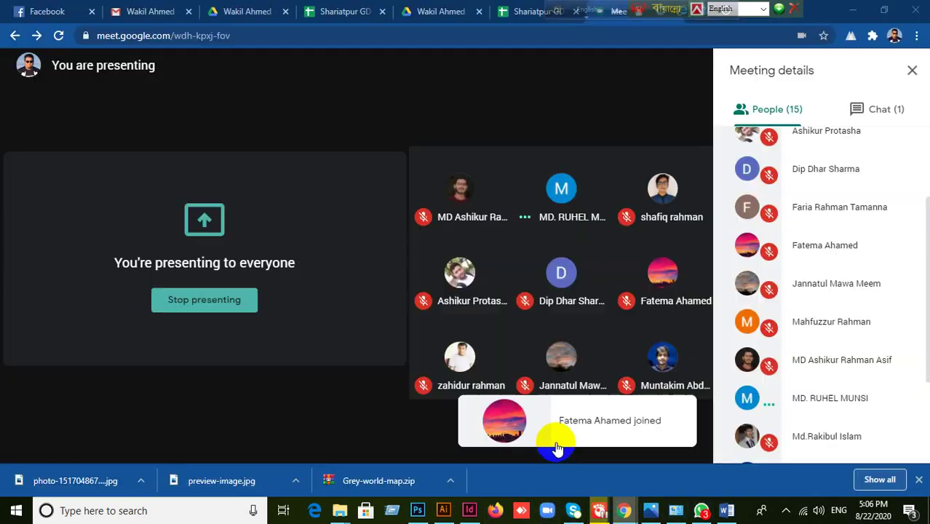
click(907, 109)
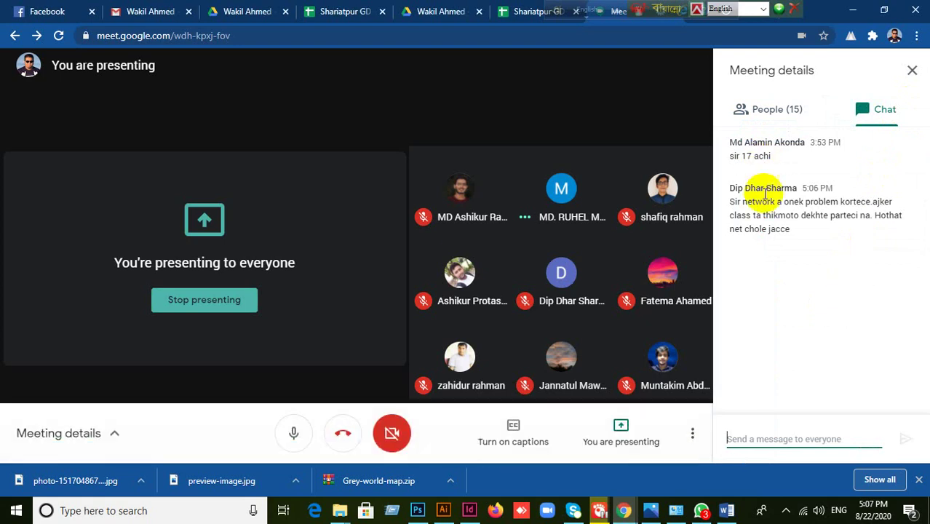
click(911, 73)
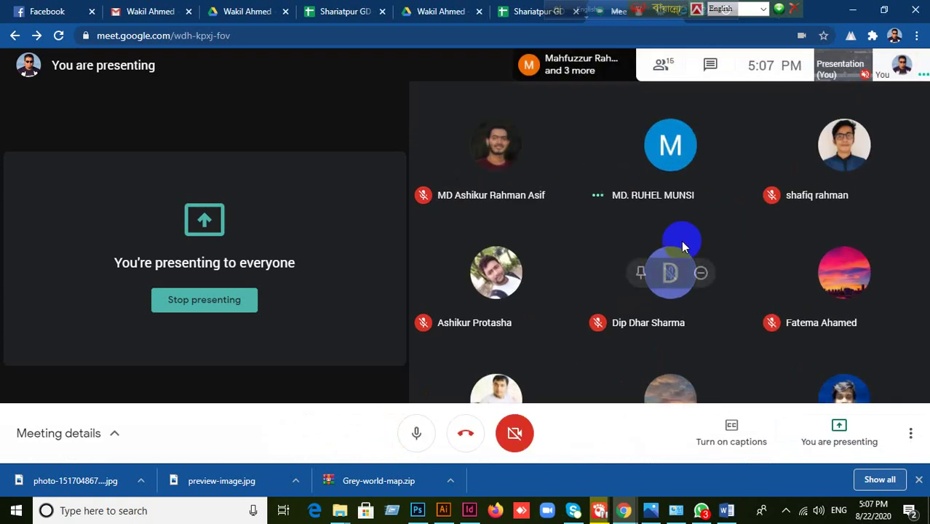
click(443, 510)
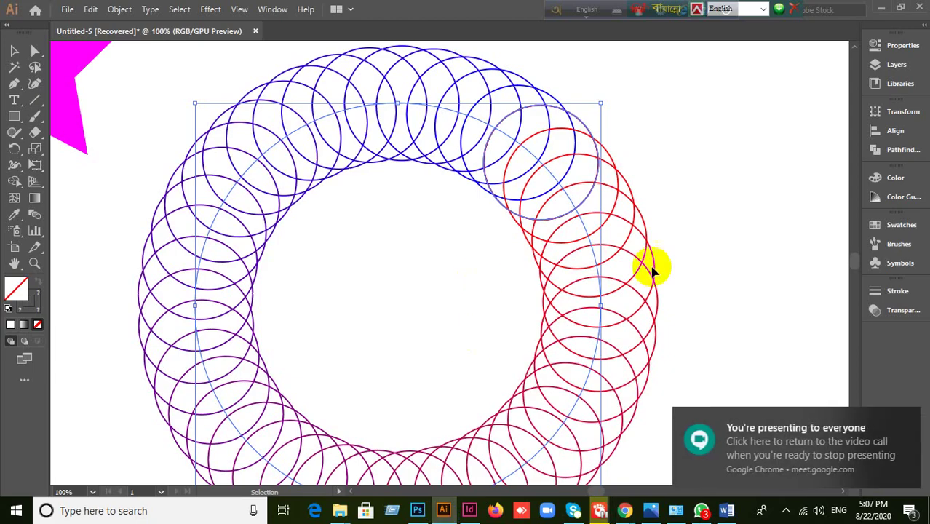
- Marquee-select the ring blend and try Reverse Spine twice, undoing it each time
click(675, 244)
drag(108, 208, 329, 368)
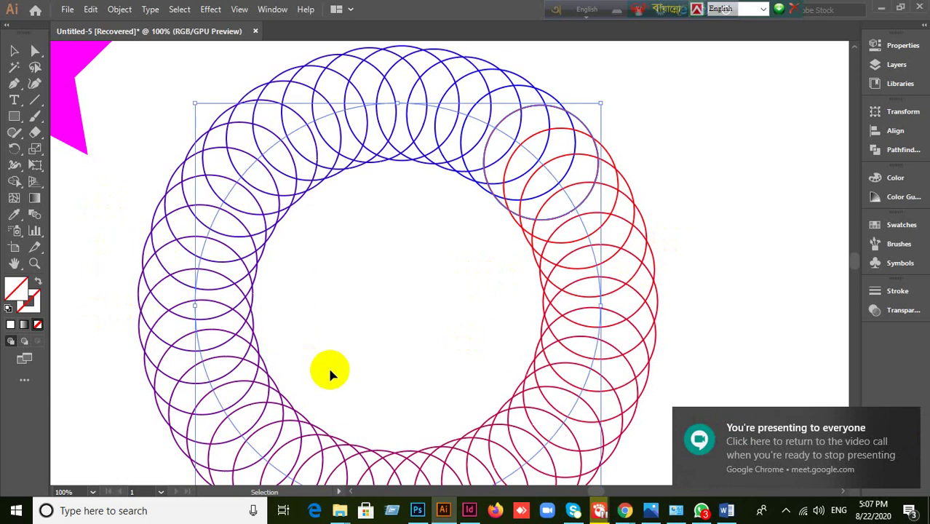
click(121, 11)
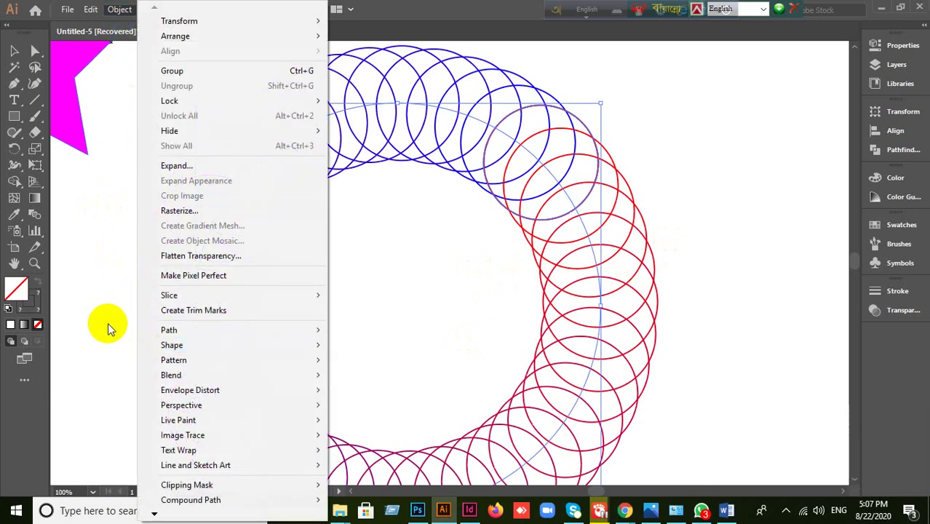
mouse_move(153, 377)
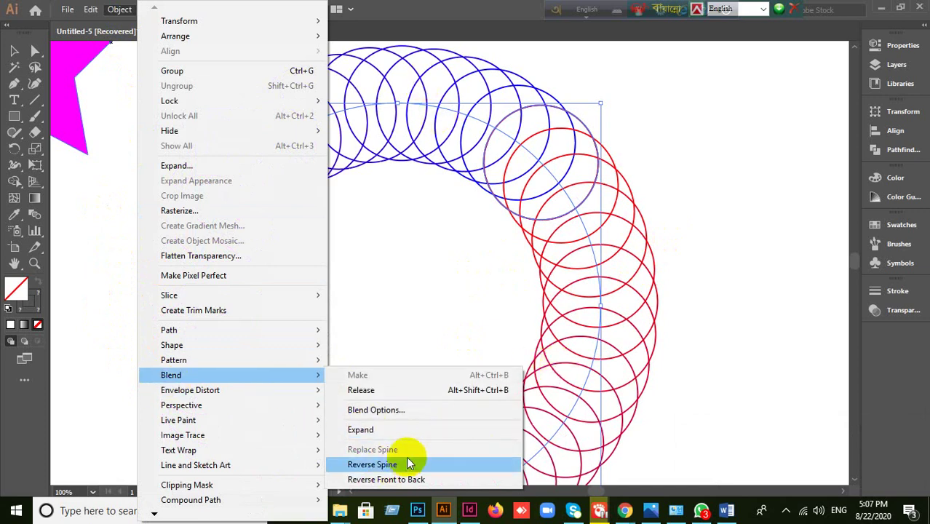
click(406, 464)
key(ctrl+z)
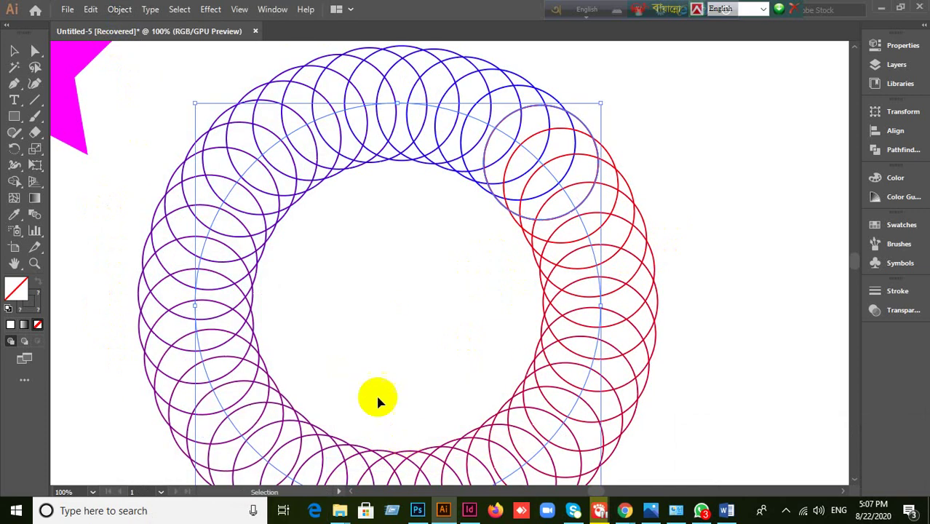
click(120, 9)
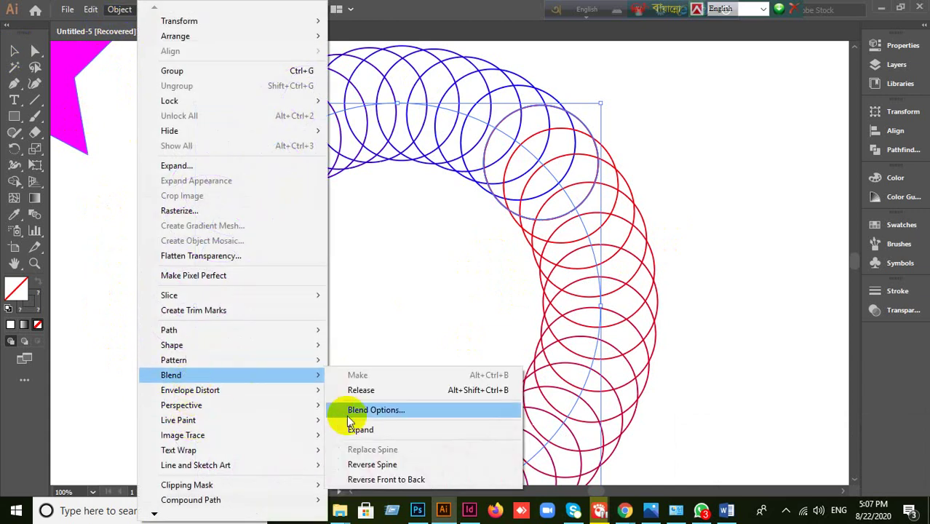
click(397, 464)
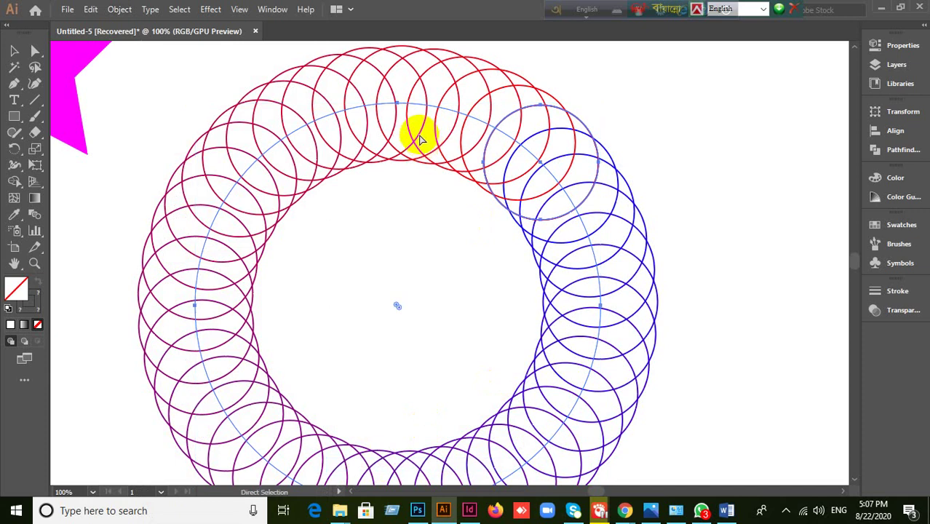
key(ctrl+z)
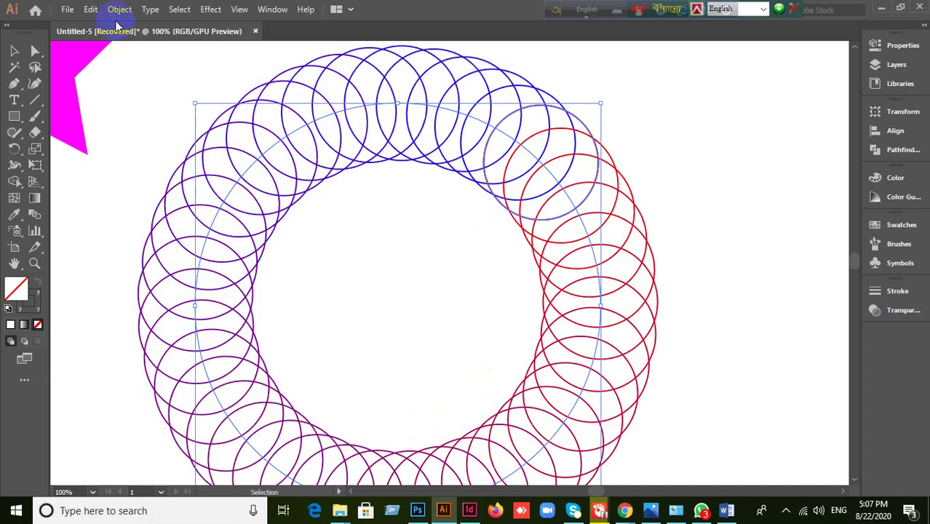
- Apply Object > Blend > Reverse Front to Back so red circles overlap the blue
click(119, 8)
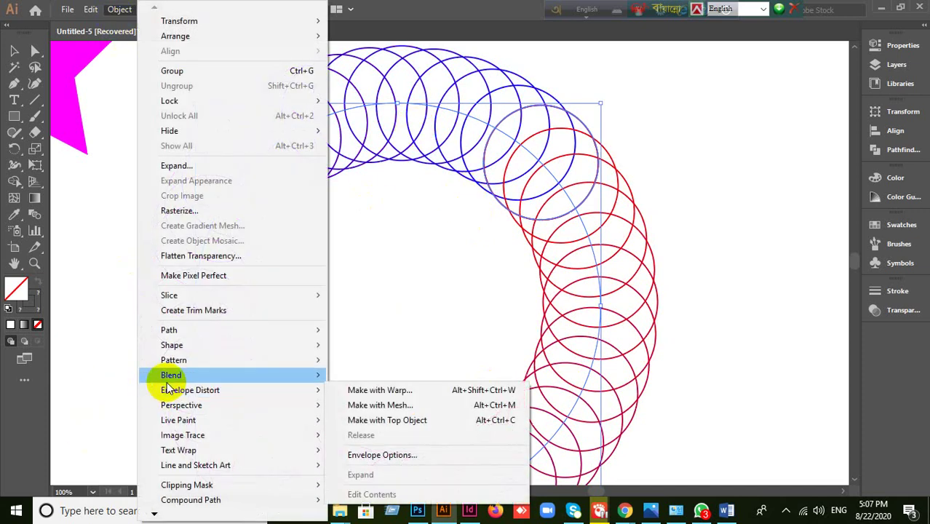
mouse_move(167, 376)
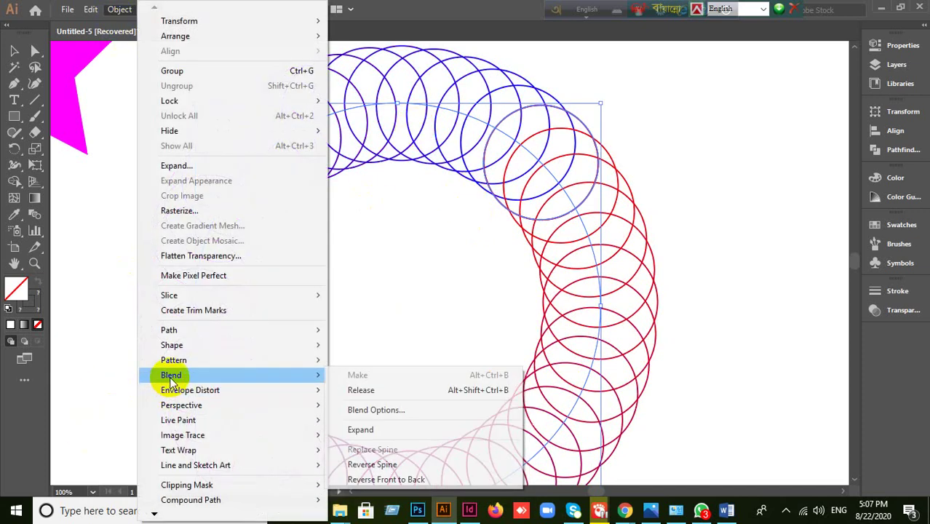
click(405, 481)
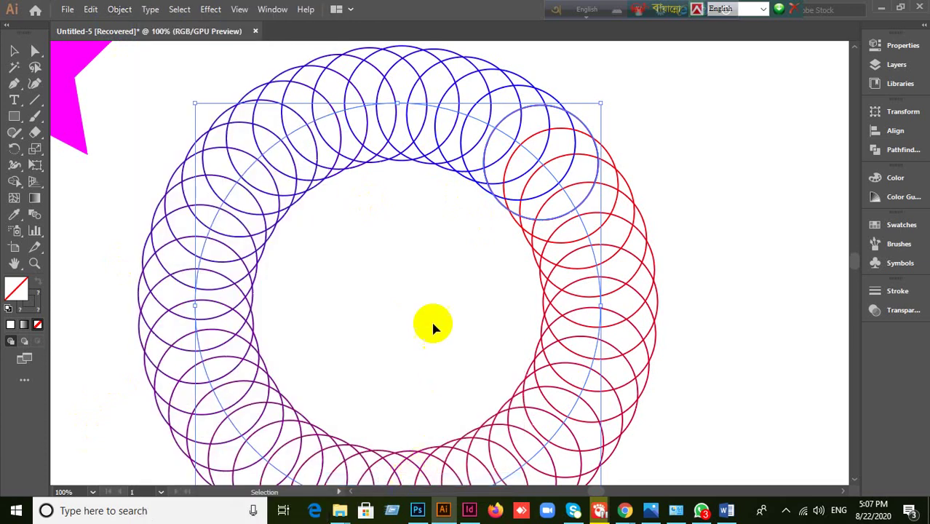
click(707, 167)
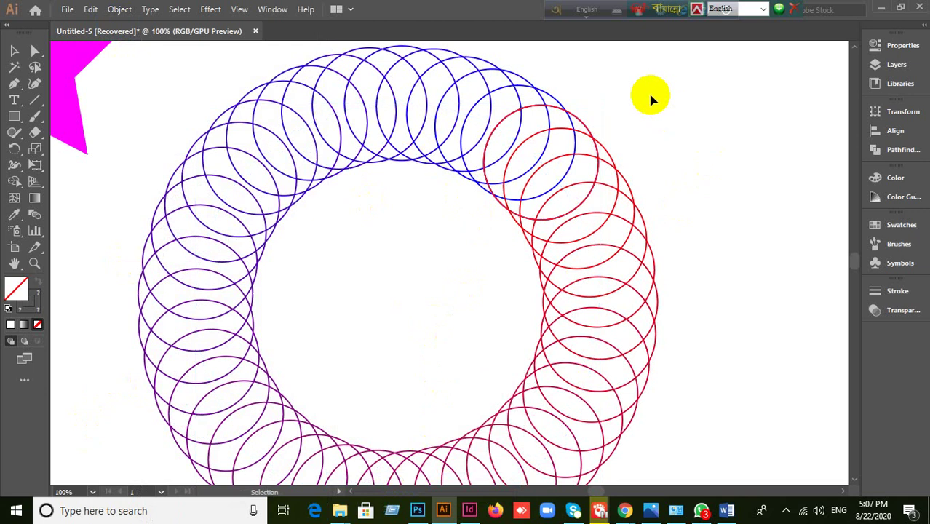
scroll(550, 104, up, 2)
click(568, 114)
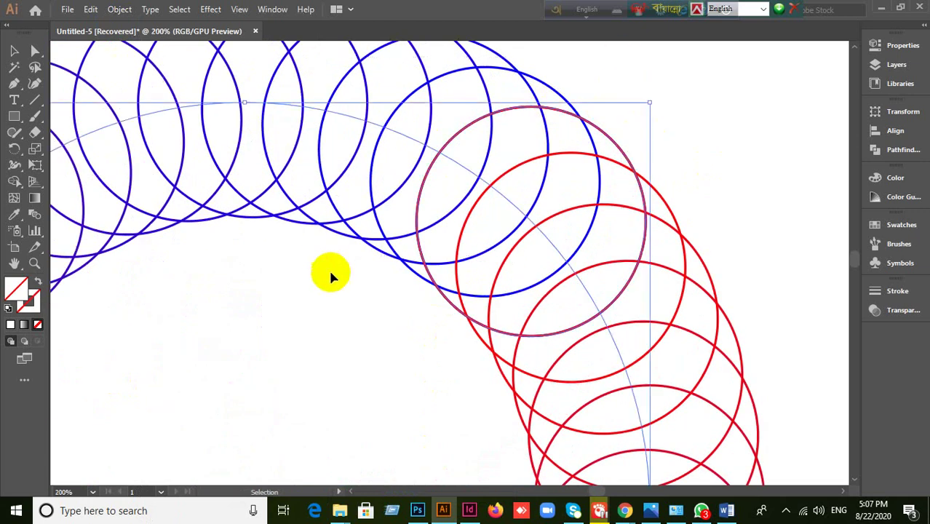
- Reverse the stacking order of the circles in the blend and check the result
click(121, 9)
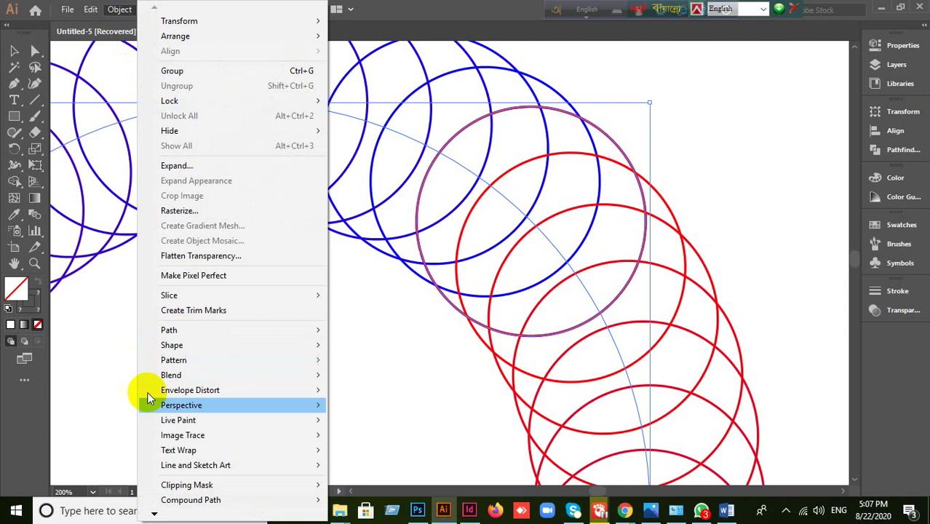
mouse_move(161, 377)
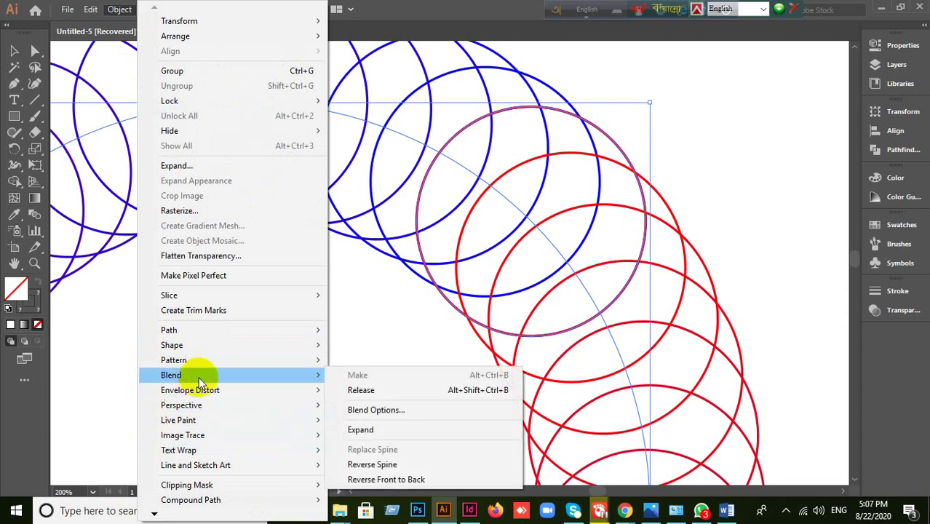
click(377, 481)
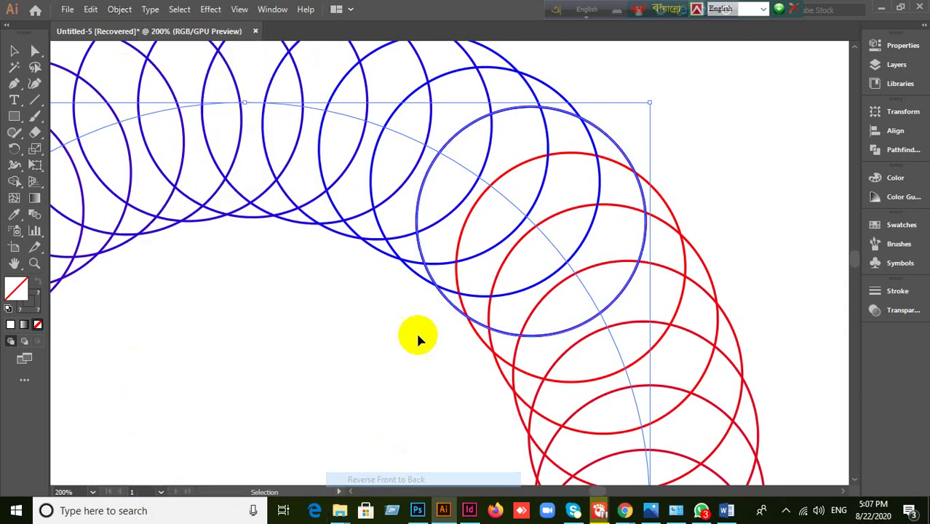
click(328, 356)
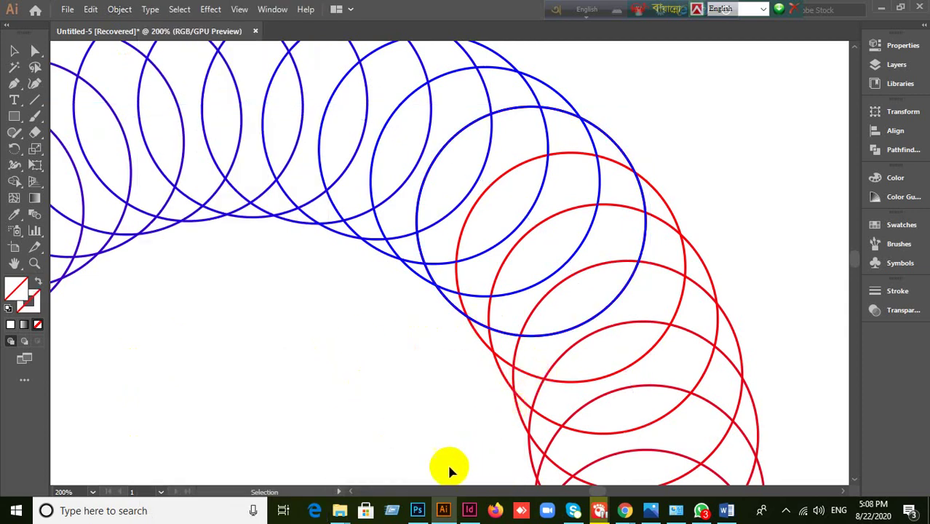
- Expand the outlined circle blend into separate circles and zoom out to see the whole ring
click(611, 364)
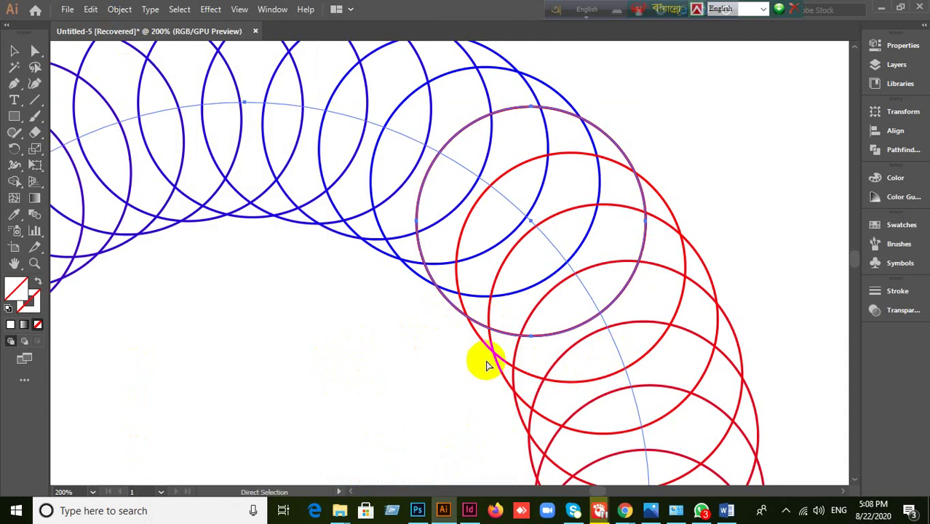
key(v)
click(118, 10)
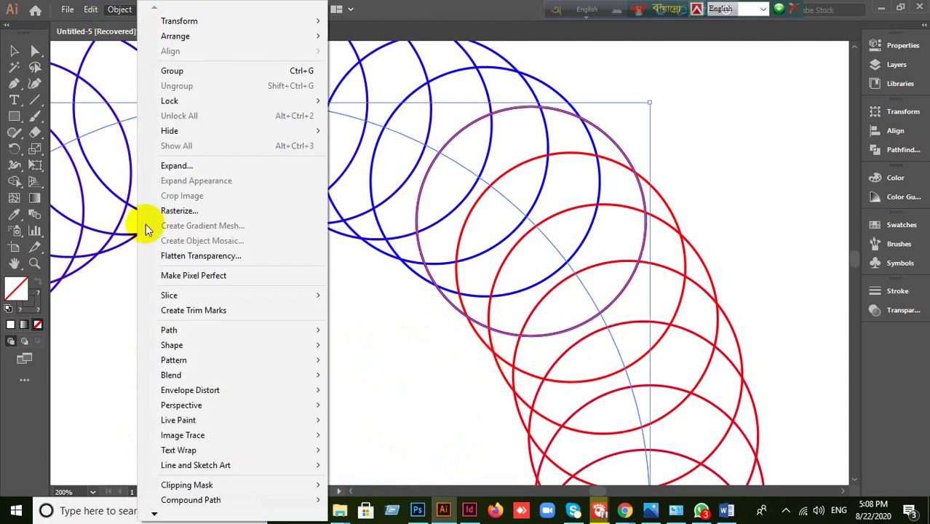
mouse_move(169, 378)
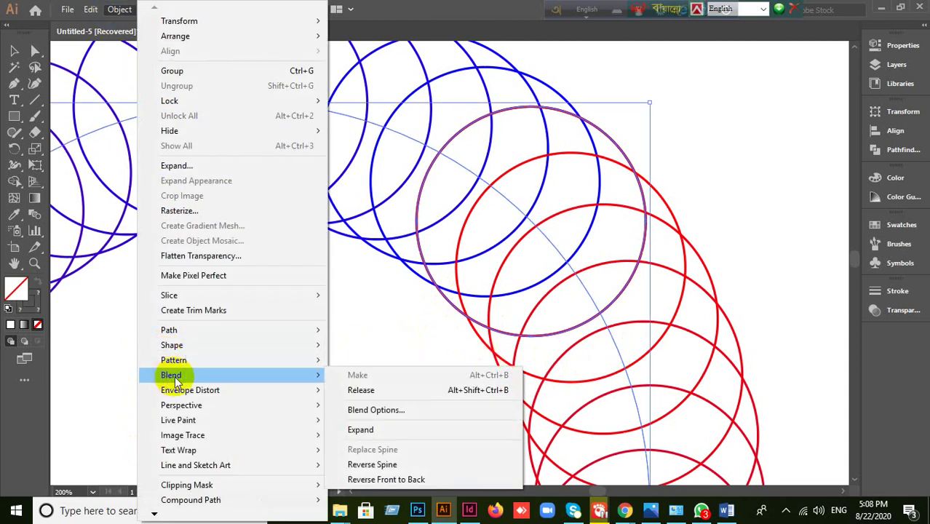
click(418, 431)
key(ctrl+minus)
key(ctrl+minus)
key(ctrl+minus)
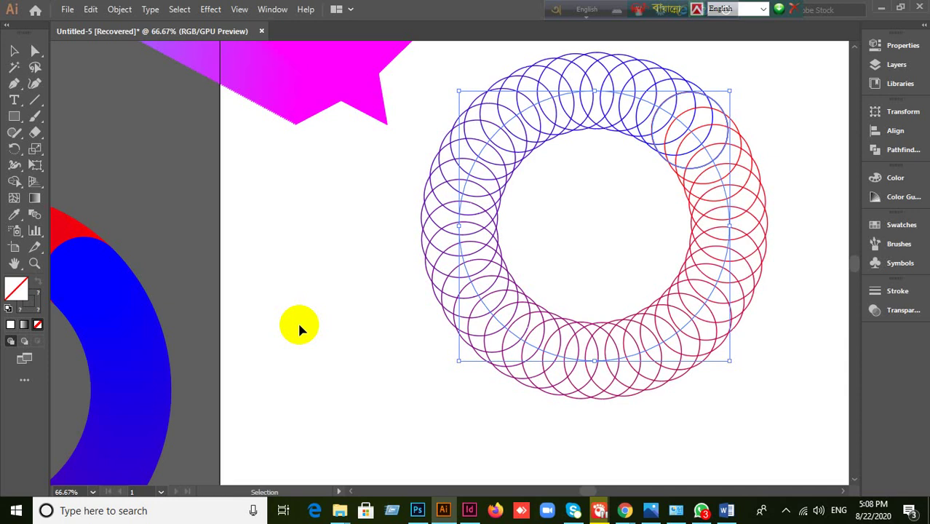
- Pan over to the red-to-blue filled ring and select its blend
click(311, 322)
click(454, 249)
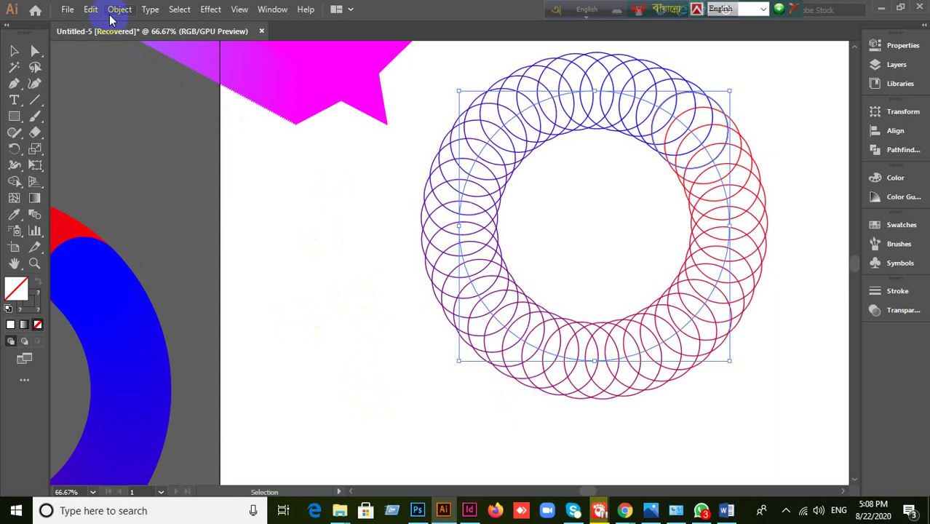
click(328, 198)
click(582, 329)
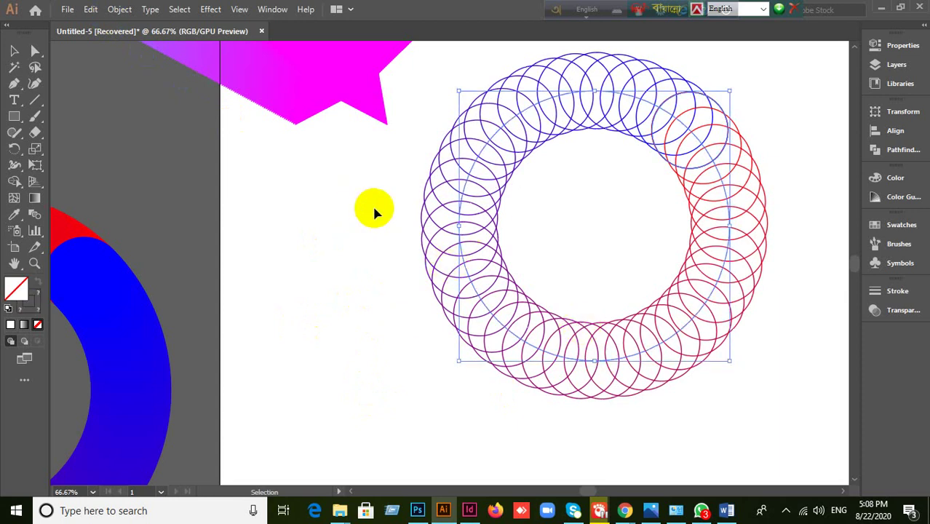
click(201, 363)
drag(305, 328, 587, 343)
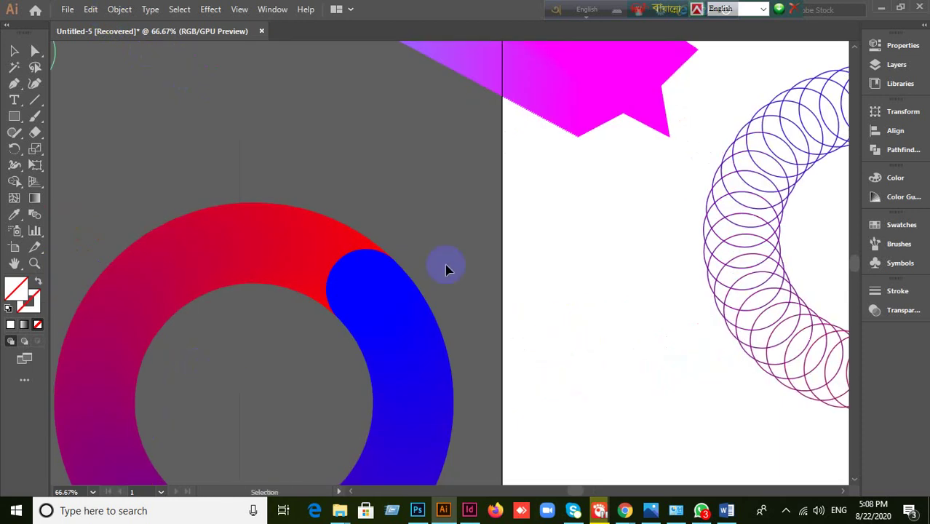
click(303, 396)
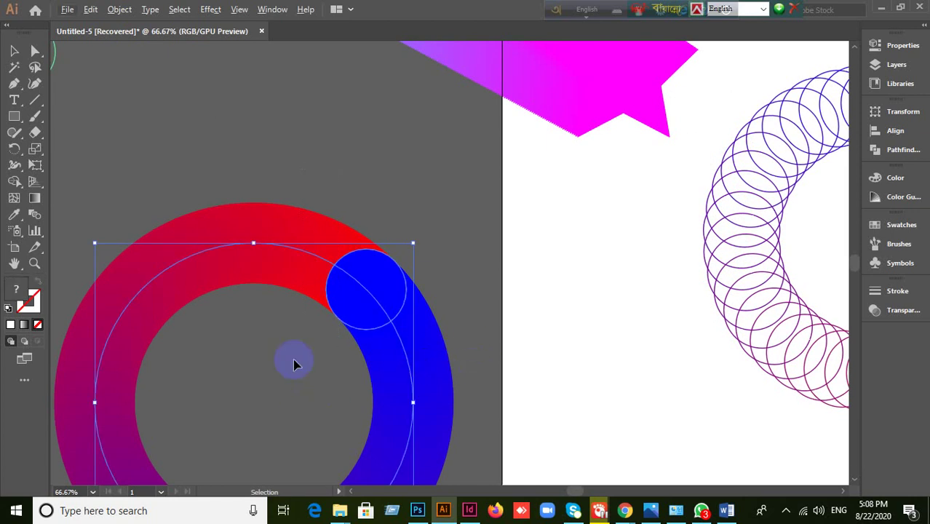
scroll(282, 475, down, 1)
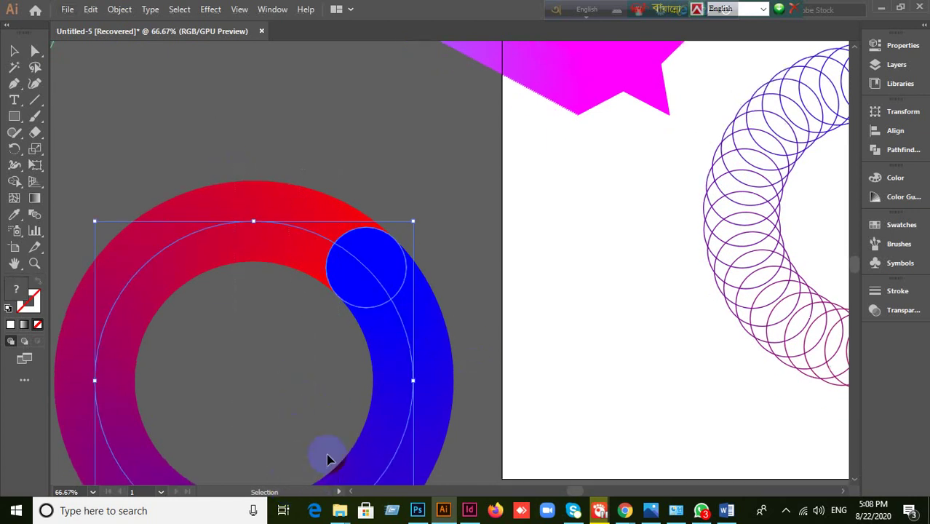
scroll(328, 458, down, 2)
drag(408, 309, 528, 215)
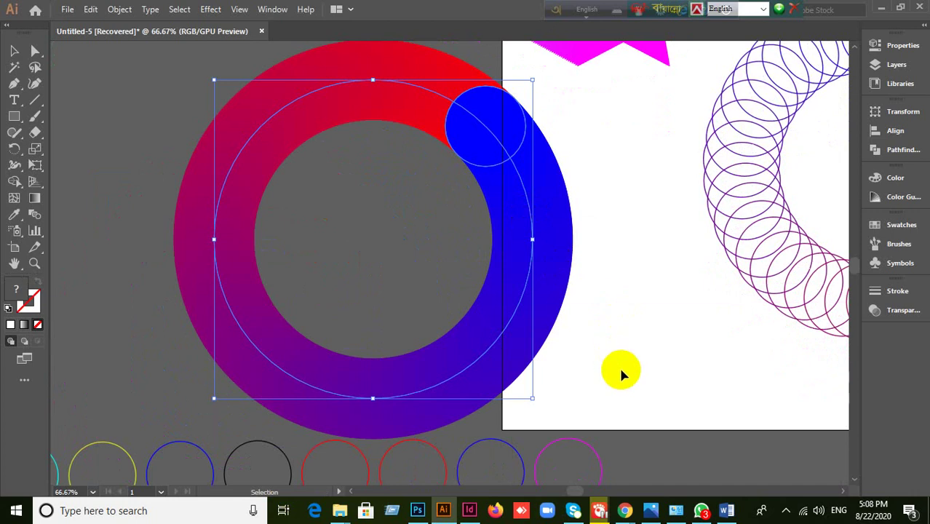
scroll(619, 365, up, 1)
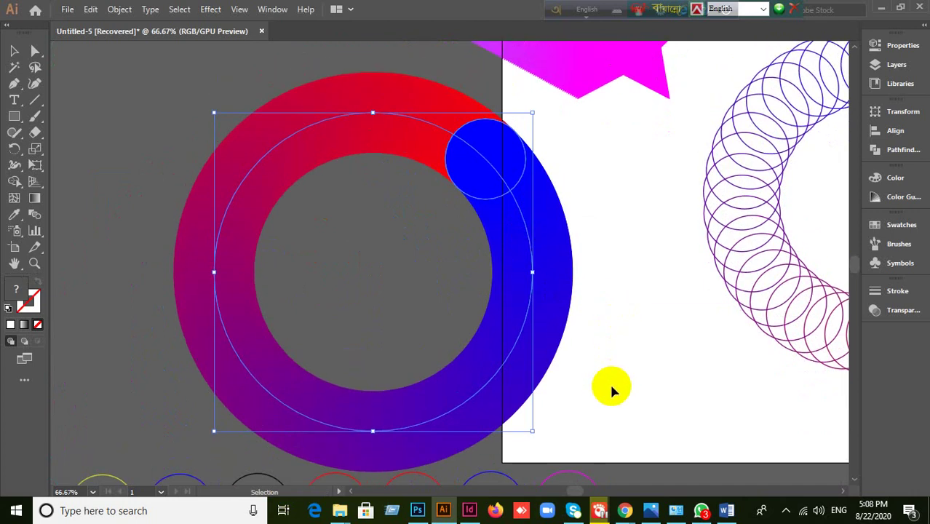
- Expand the filled ring blend and ungroup the resulting circles
click(120, 10)
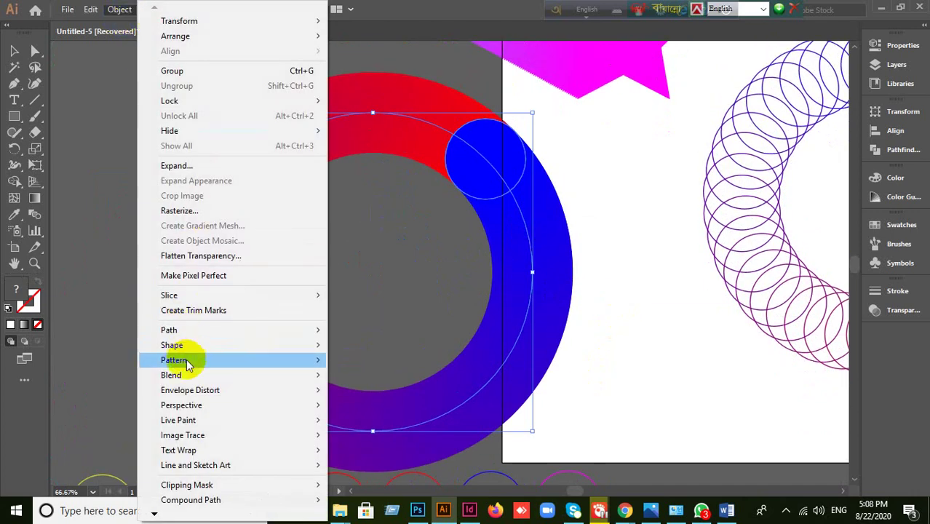
mouse_move(193, 378)
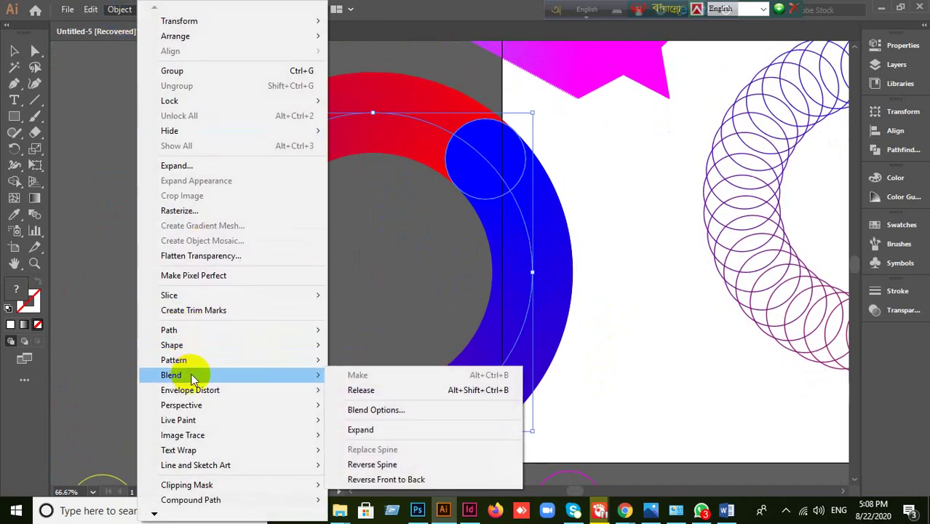
click(386, 434)
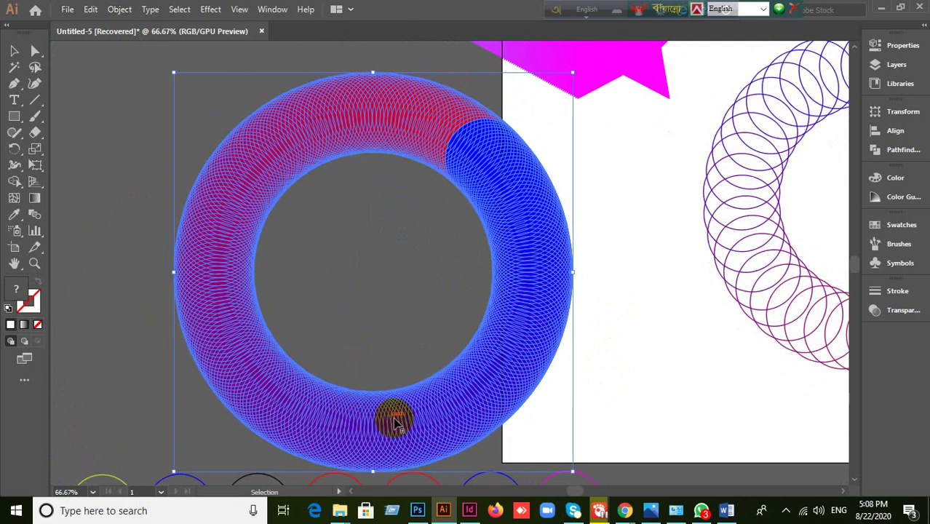
click(644, 380)
click(536, 321)
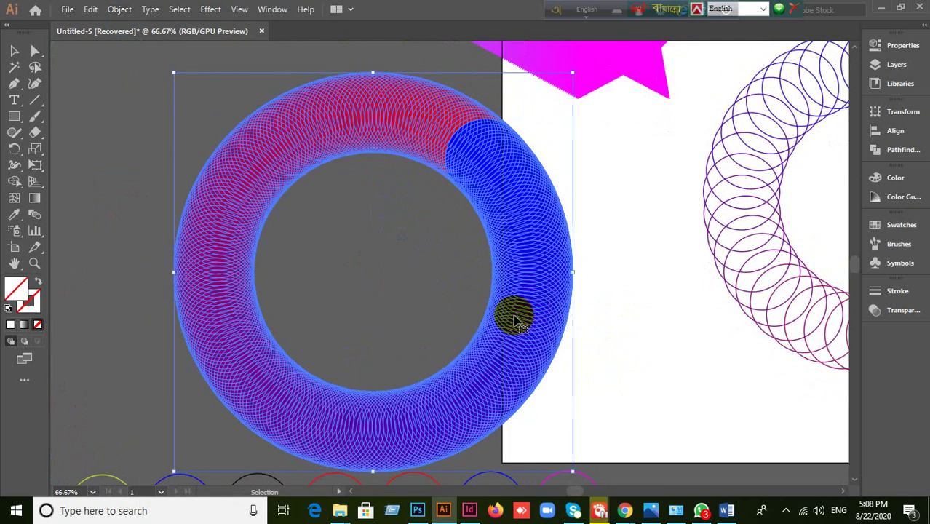
right_click(514, 316)
click(554, 192)
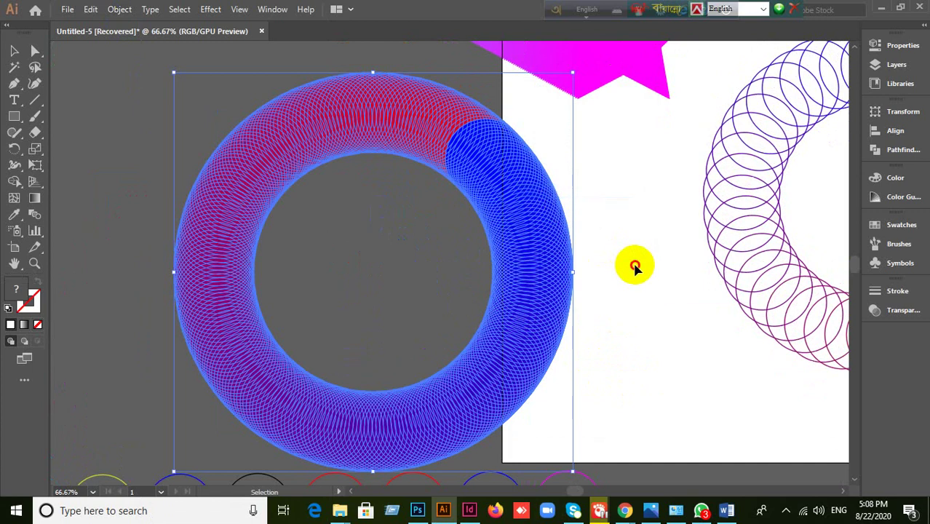
- Select individual circles around the ring, from red up to the blue end circle
click(631, 265)
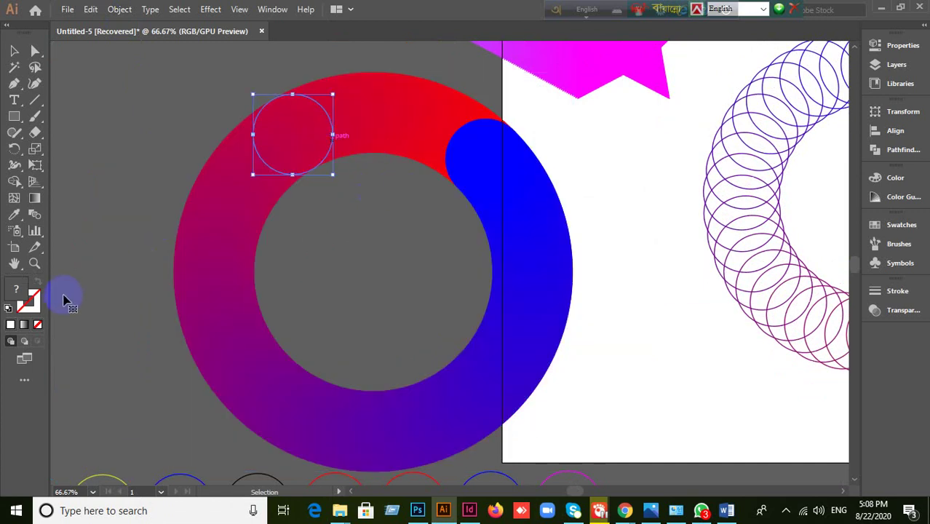
click(207, 292)
click(212, 262)
click(256, 188)
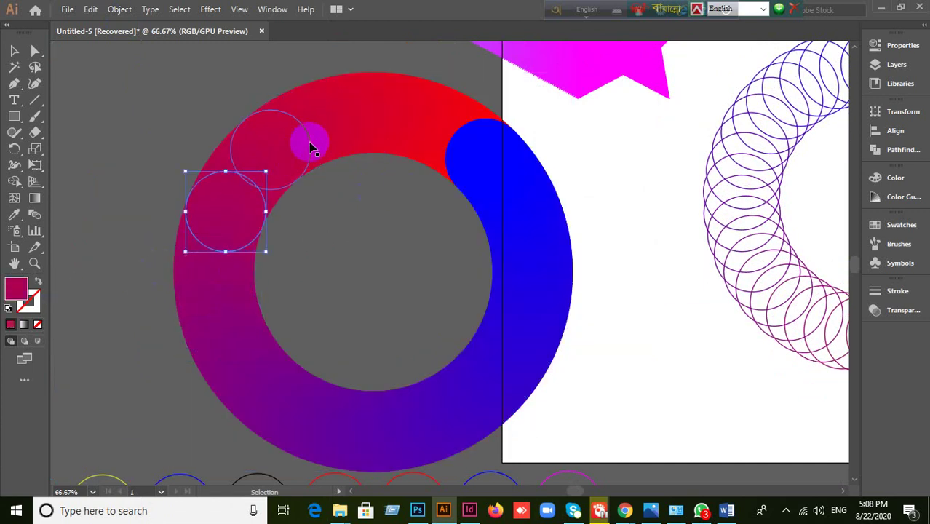
click(308, 146)
click(380, 119)
click(484, 156)
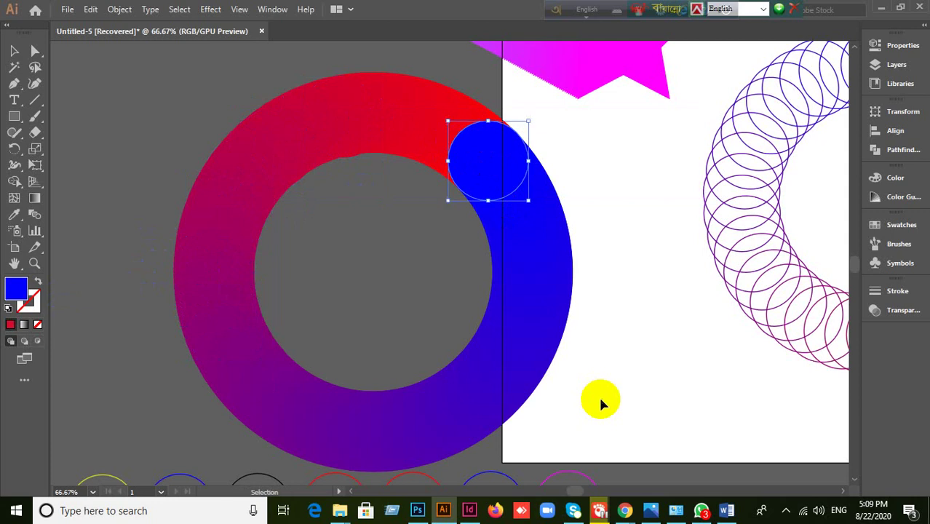
- Undo the ungrouping and expansion to restore the live blended ring, then reselect it
key(ctrl+alt+bracketleft)
key(ctrl+alt+bracketleft)
key(v)
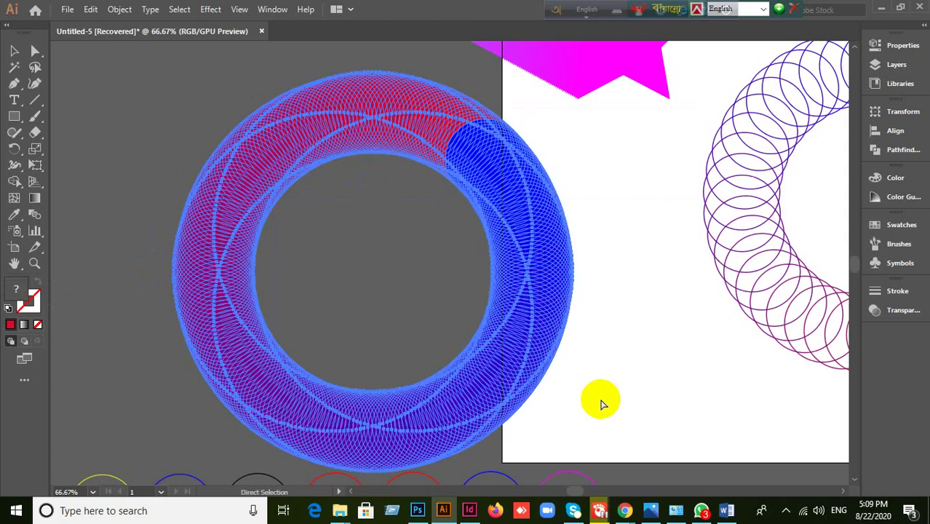
key(ctrl+alt+b)
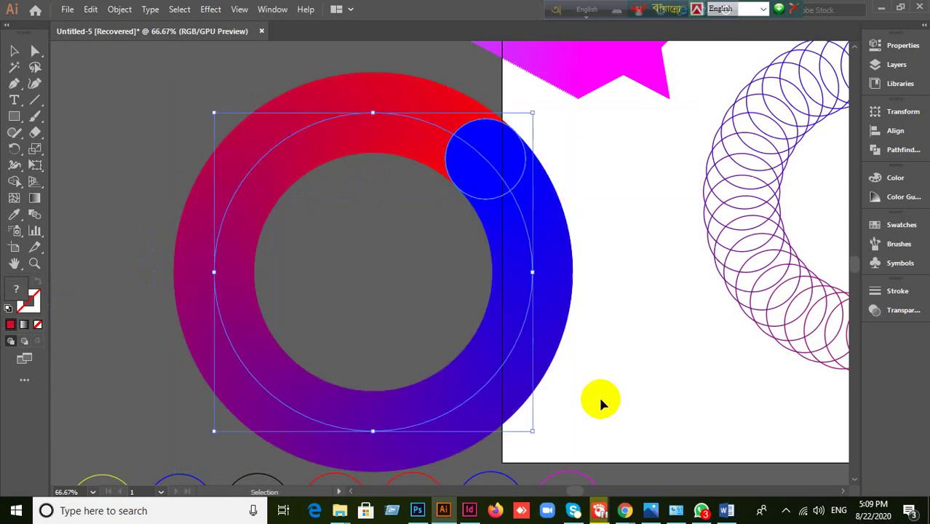
click(601, 403)
click(557, 366)
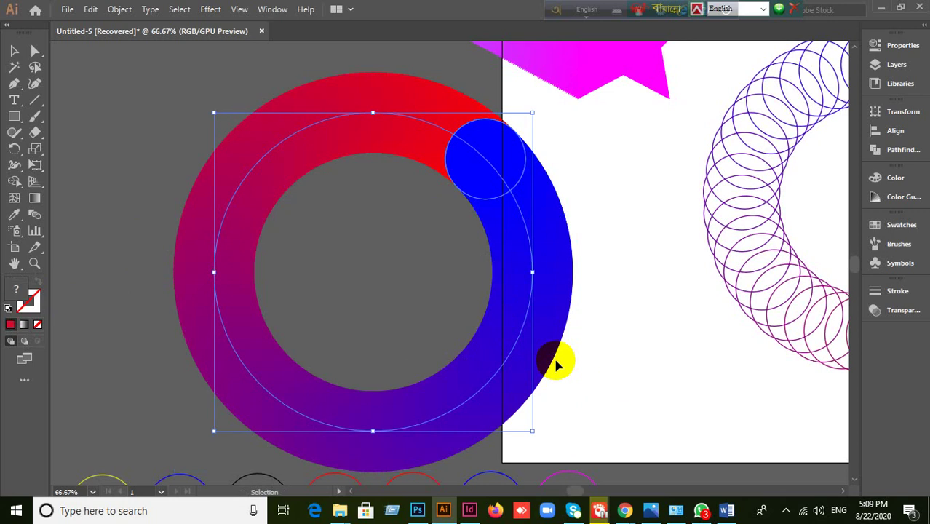
- Expand the blended ring again into separate circles and reselect the expanded group
click(121, 9)
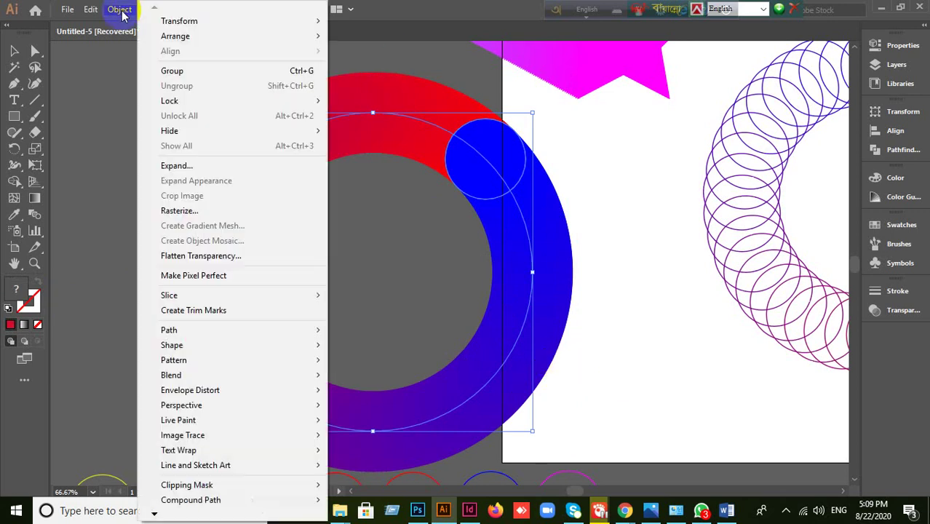
mouse_move(162, 376)
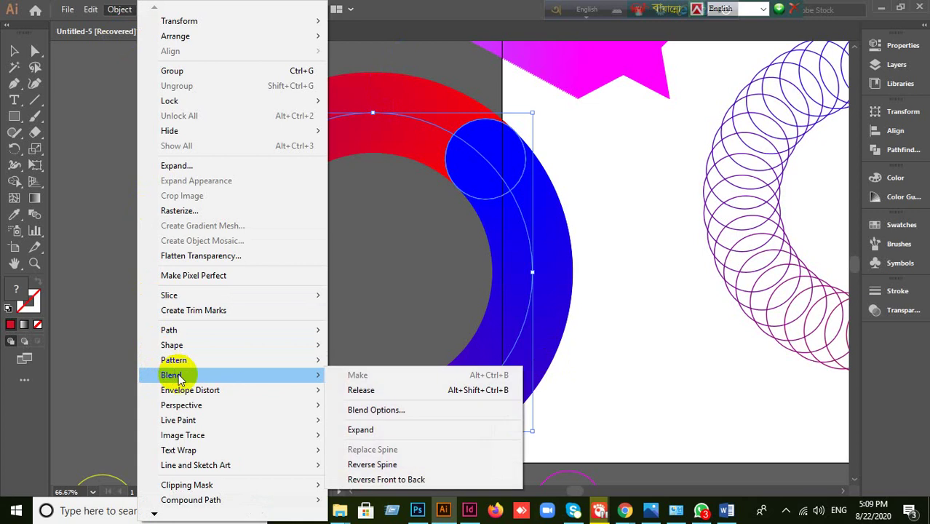
click(409, 432)
click(397, 303)
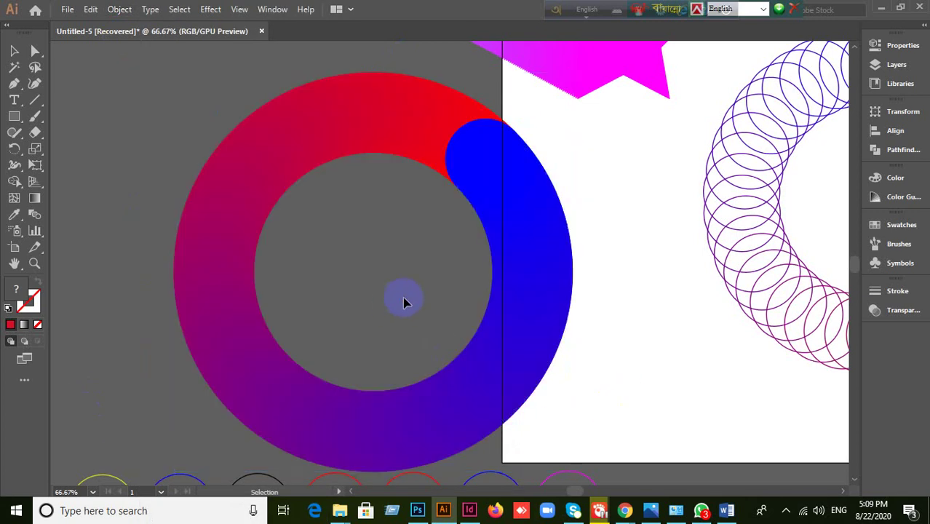
click(519, 251)
right_click(518, 251)
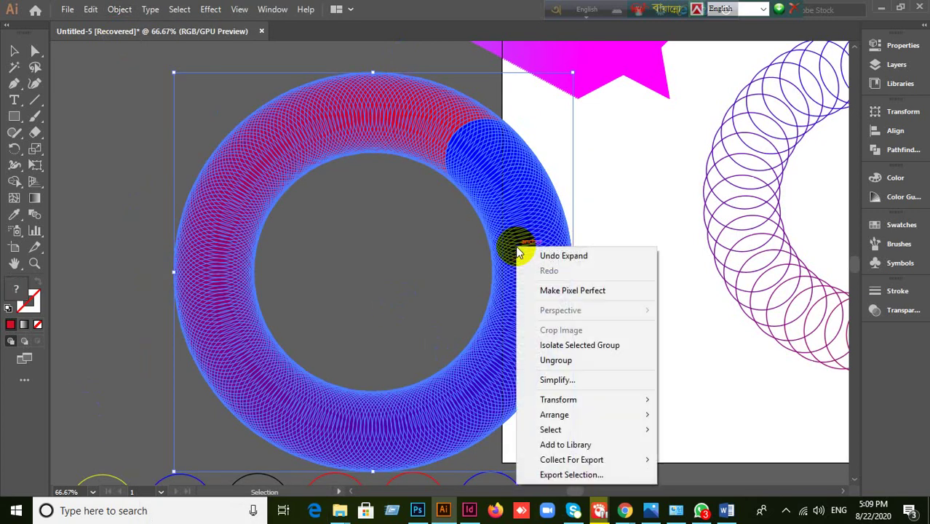
- Ungroup the expanded circles, try pulling several off the ring, then undo the moves
click(565, 357)
click(670, 331)
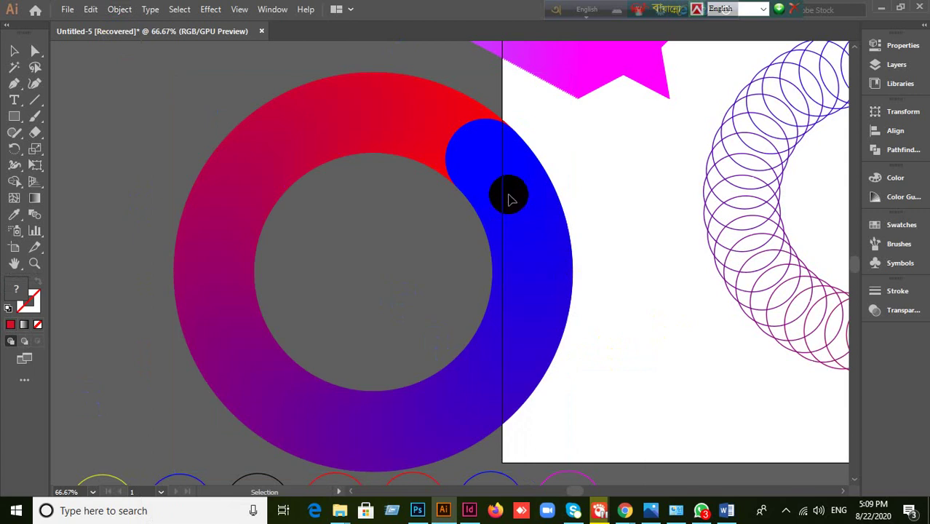
drag(509, 195, 339, 57)
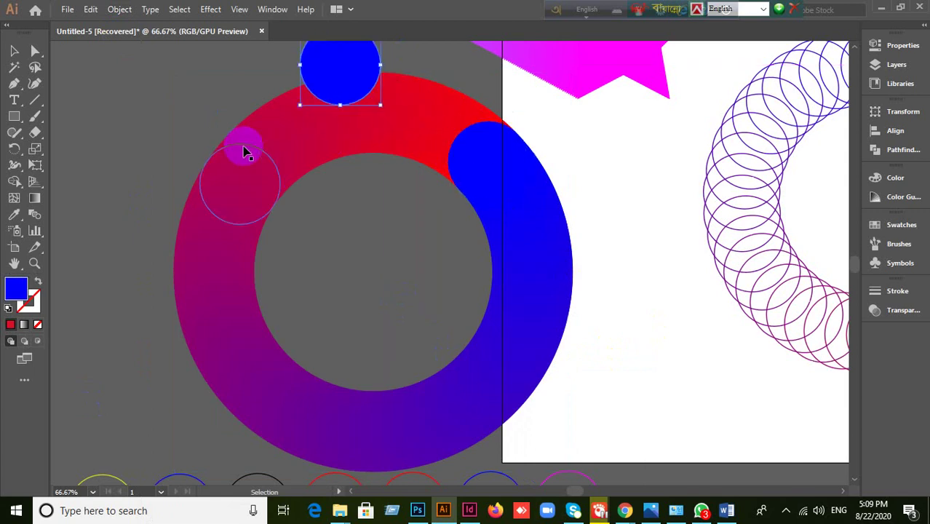
drag(243, 146, 112, 123)
drag(221, 217, 87, 292)
drag(218, 211, 179, 87)
drag(260, 207, 148, 140)
key(ctrl+z)
key(ctrl+z)
key(ctrl+z)
key(ctrl+z)
key(ctrl+z)
key(ctrl+z)
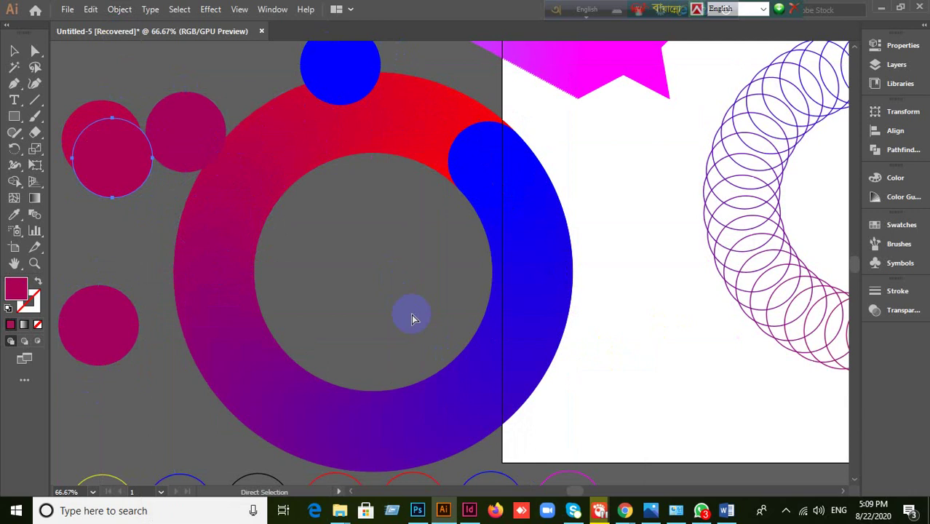
key(v)
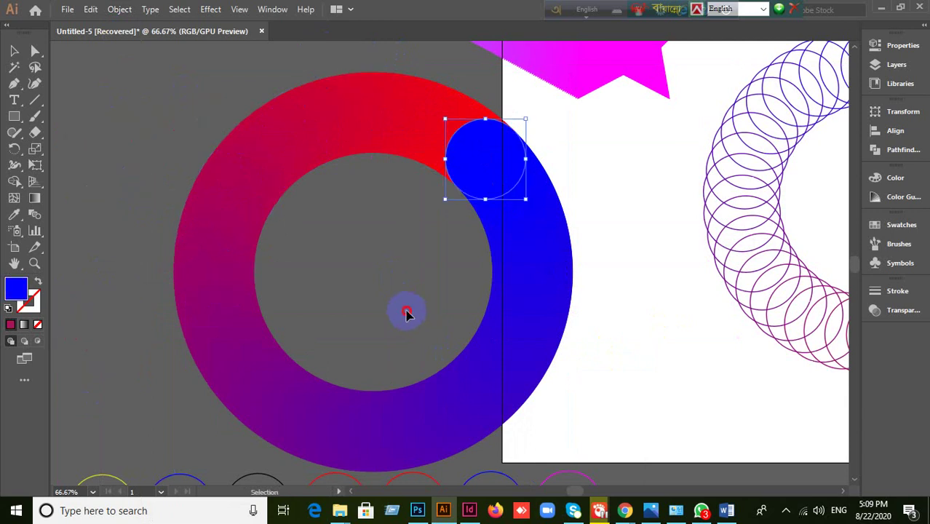
- Blend the top red circle with the left circle using Ctrl+Alt+B
click(366, 181)
click(363, 135)
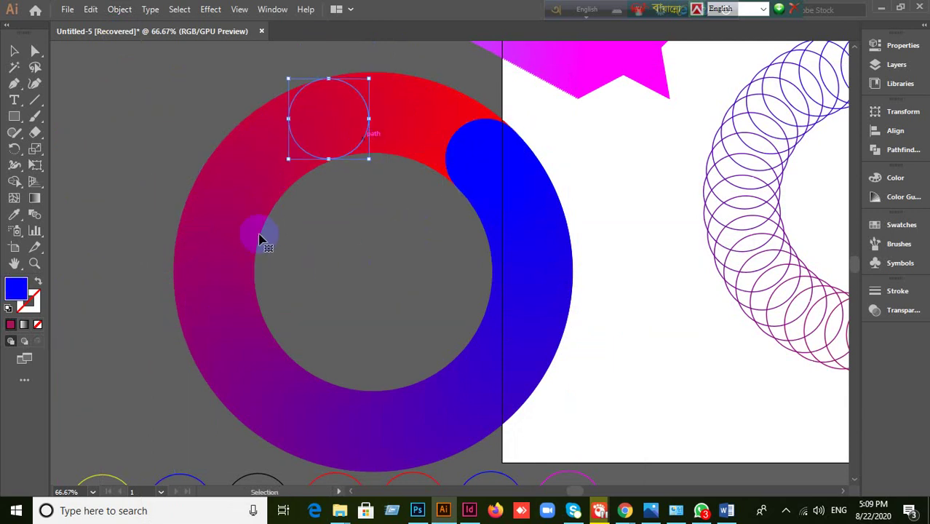
shift+click(252, 235)
key(ctrl+alt+b)
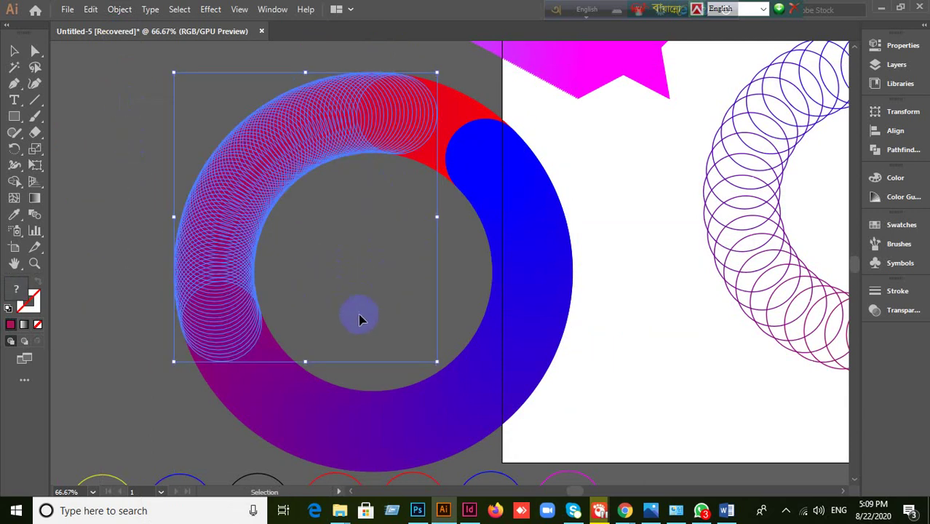
click(321, 286)
drag(141, 98, 568, 400)
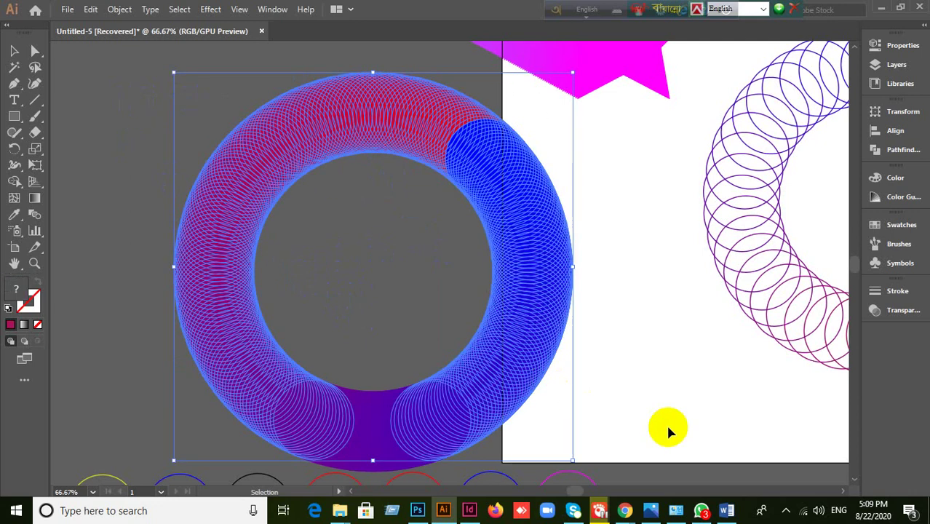
click(673, 393)
- Move the outlined blend ring of circles down to the lower left
alt+scroll(672, 393, down, 3)
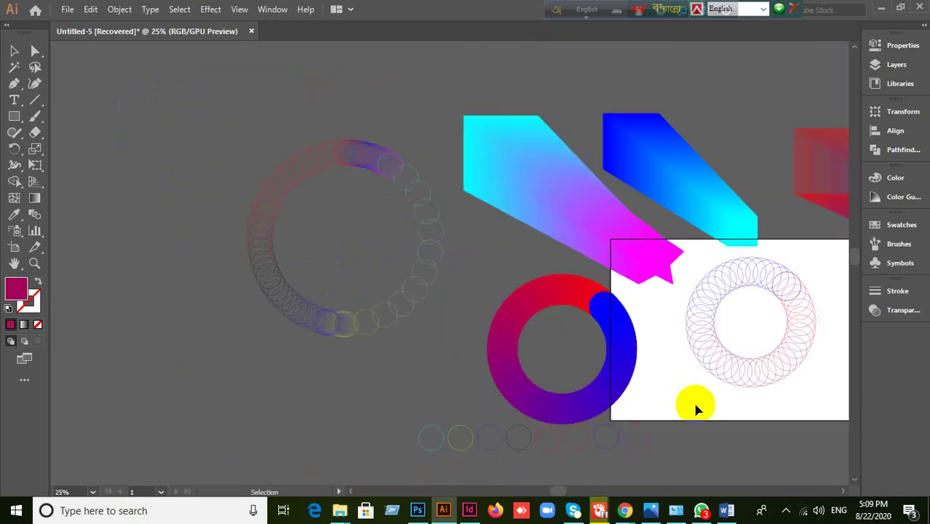
alt+scroll(695, 409, down, 2)
ctrl+scroll(727, 442, right, 5)
alt+scroll(524, 391, up, 1)
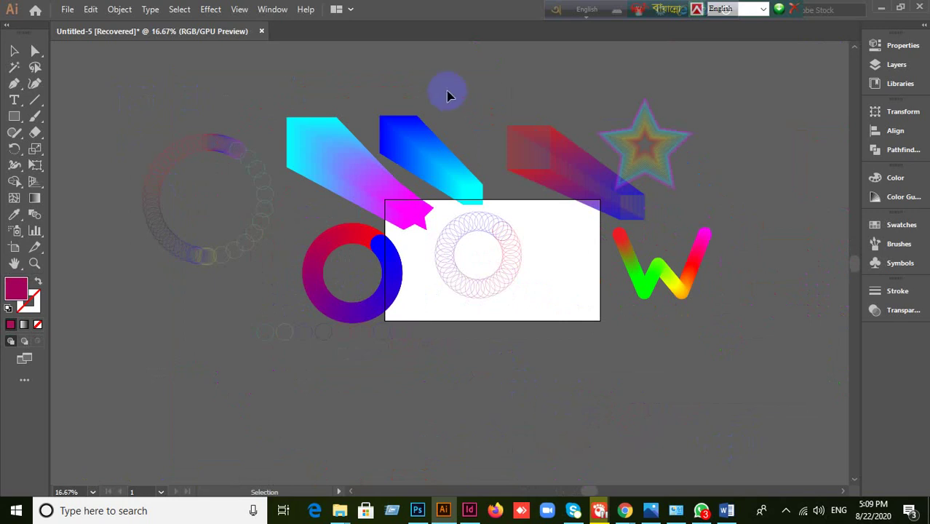
click(441, 315)
scroll(437, 331, up, 1)
click(575, 194)
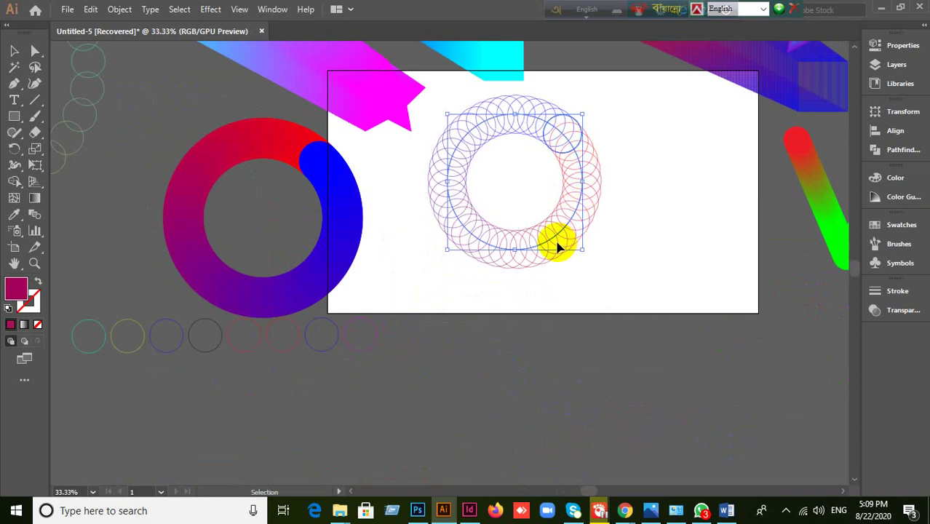
drag(557, 247, 241, 328)
click(540, 347)
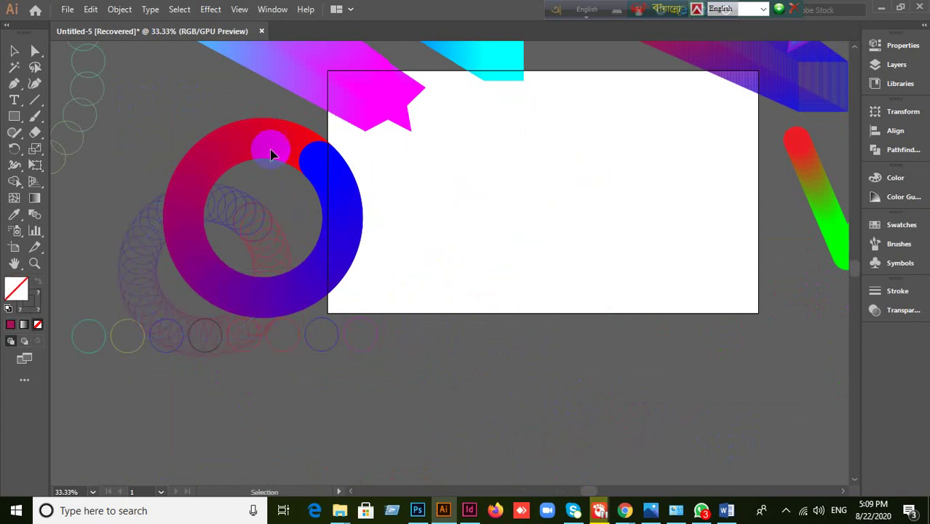
- Delete the stray blend circles covering the top of the ring
drag(270, 154, 164, 121)
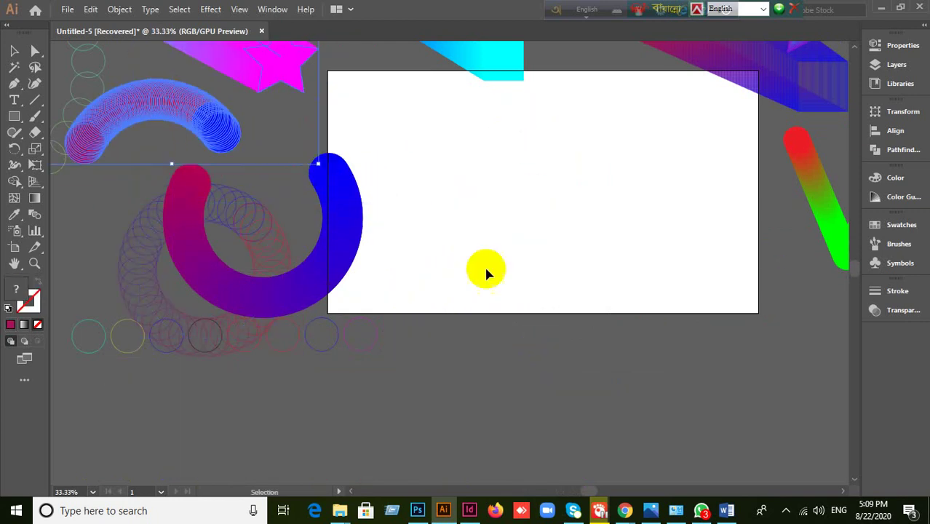
key(ctrl+z)
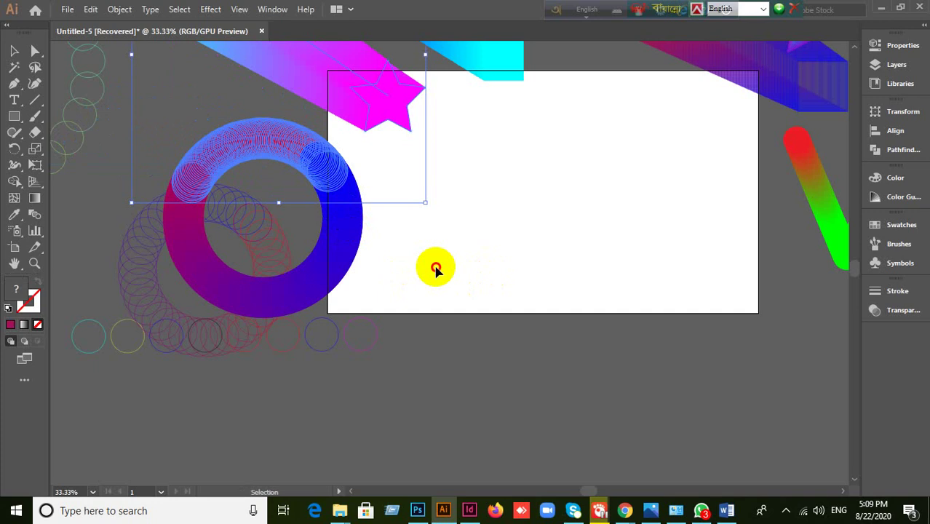
key(Delete)
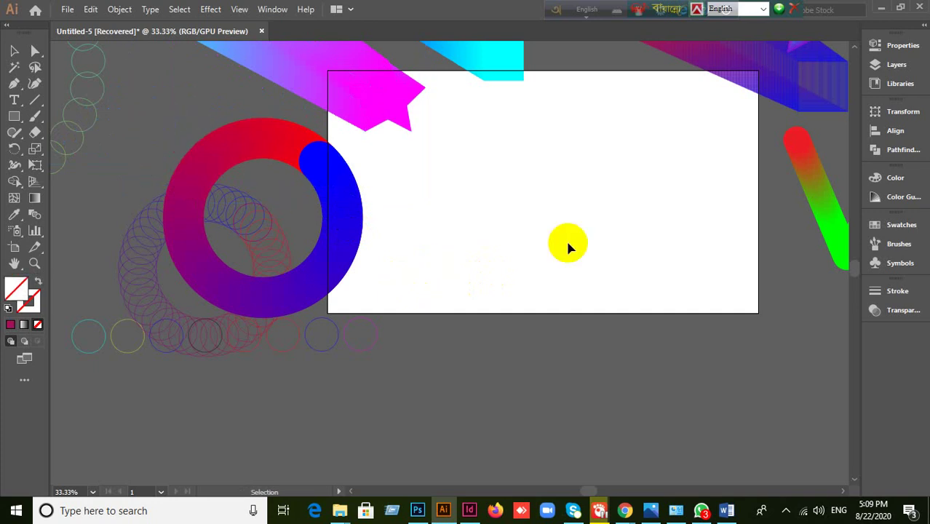
- Draw a thin 13 × 98 px magenta bar with the Rectangle tool
click(10, 325)
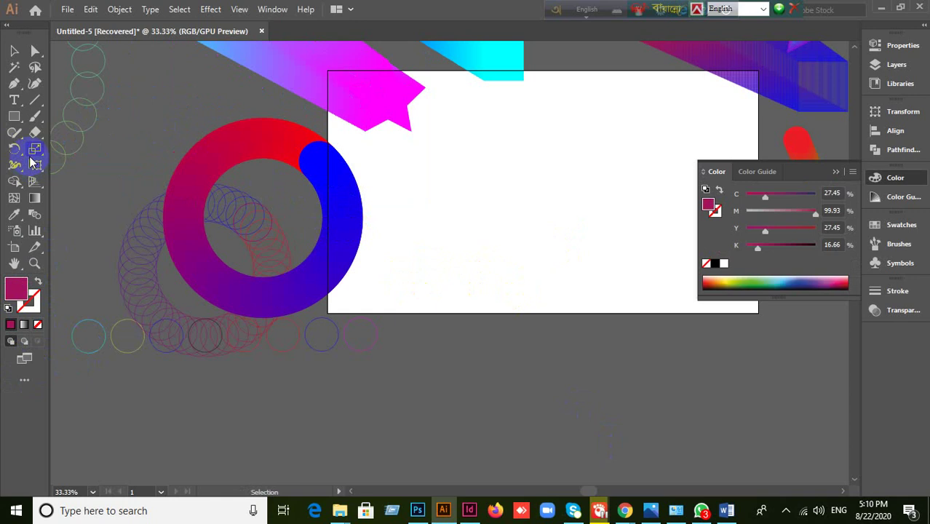
click(11, 118)
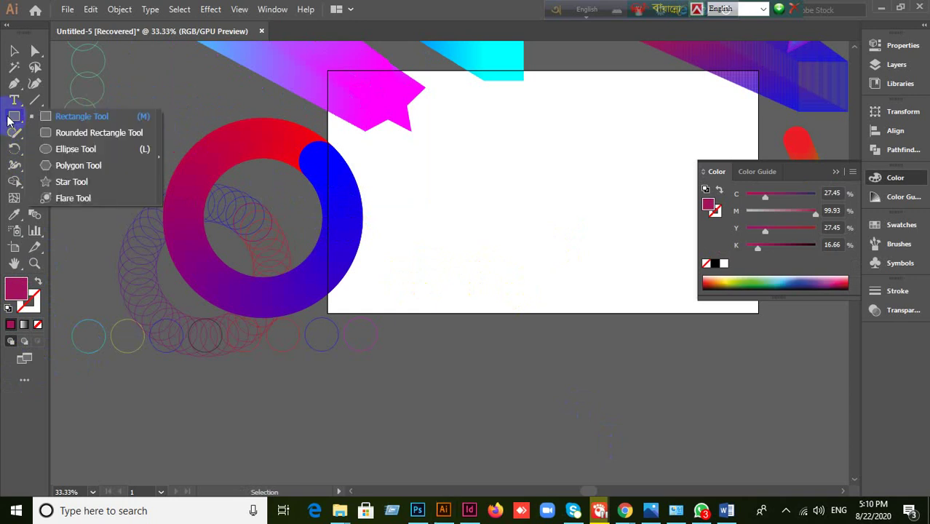
click(60, 117)
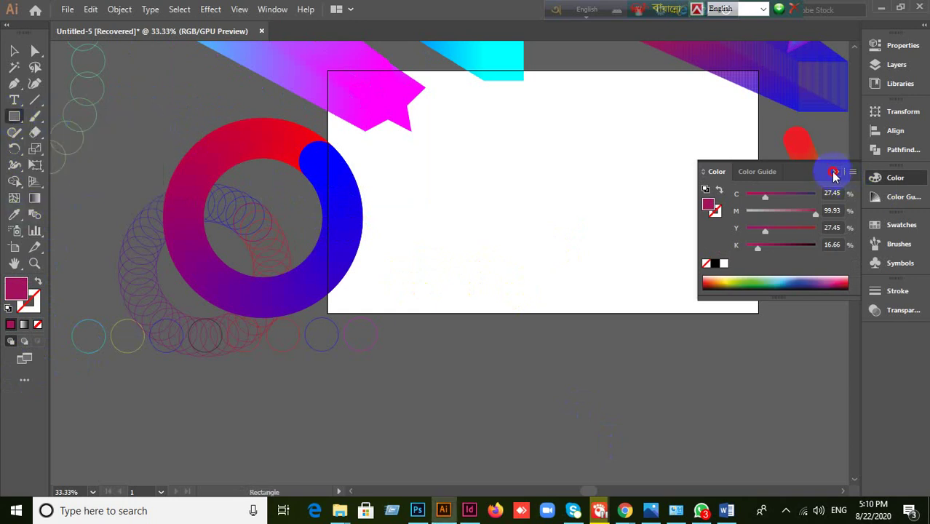
scroll(557, 183, up, 2)
scroll(582, 193, down, 1)
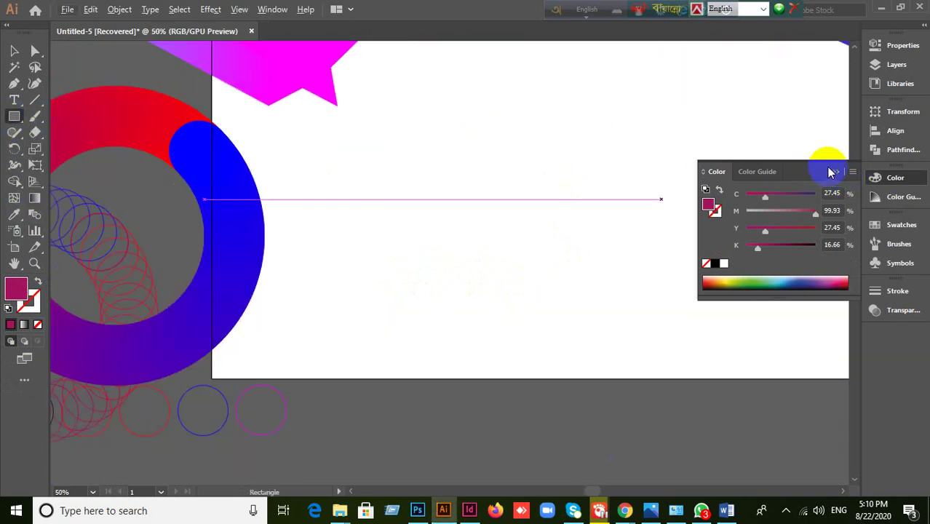
click(835, 172)
drag(451, 130, 816, 166)
- Colour the right bar with the red swatch and marquee-select both bars
click(14, 51)
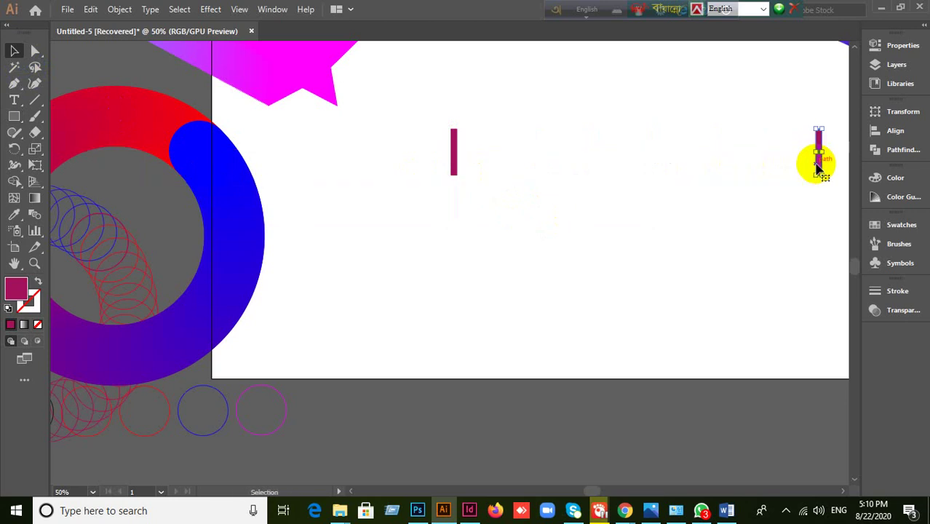
click(903, 225)
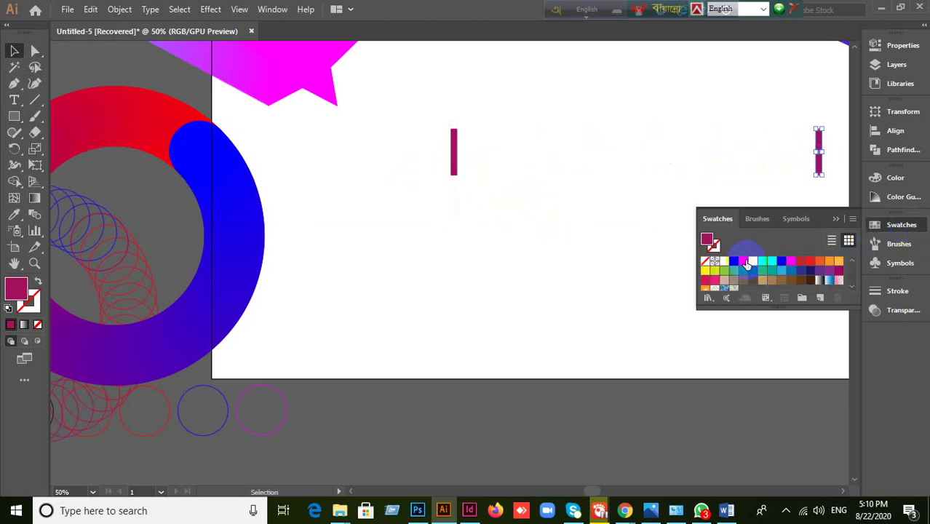
click(745, 263)
drag(697, 211, 693, 211)
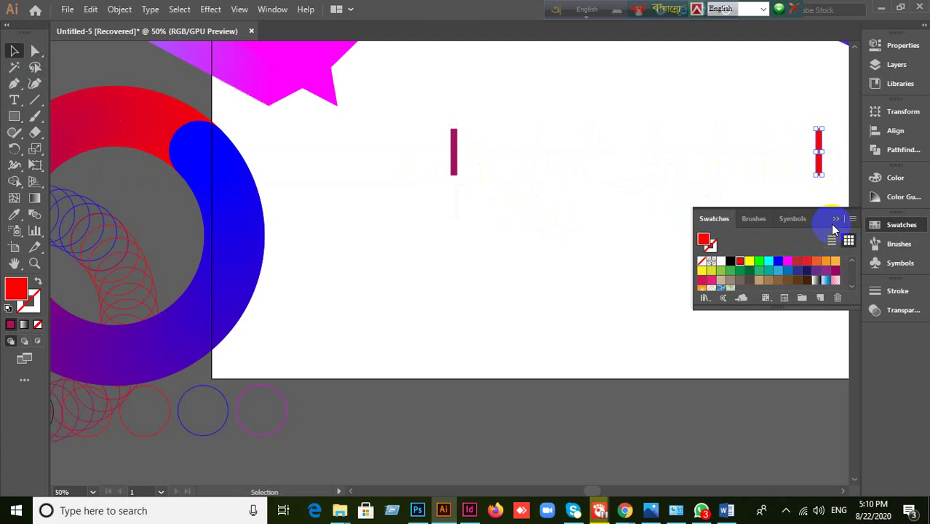
click(835, 219)
drag(407, 124, 824, 250)
- Blend the two bars together with Object > Blend > Make
click(118, 9)
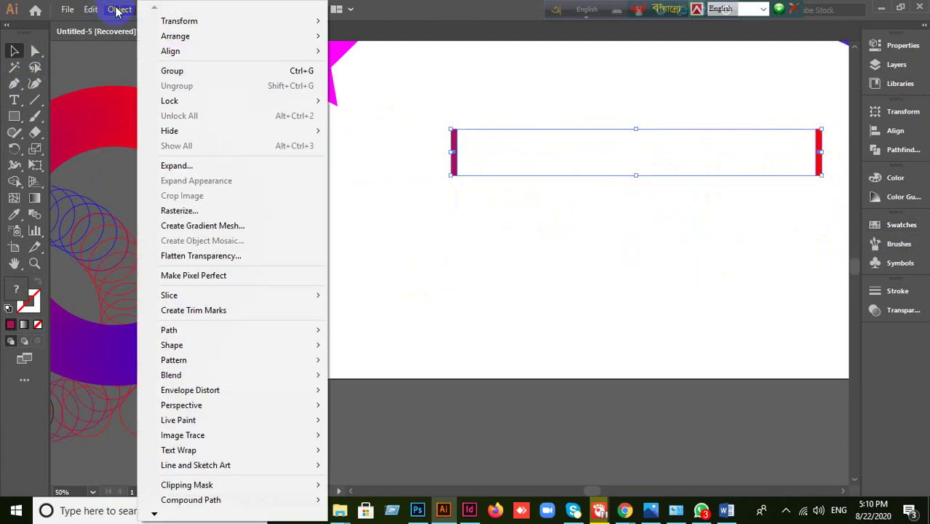
mouse_move(167, 375)
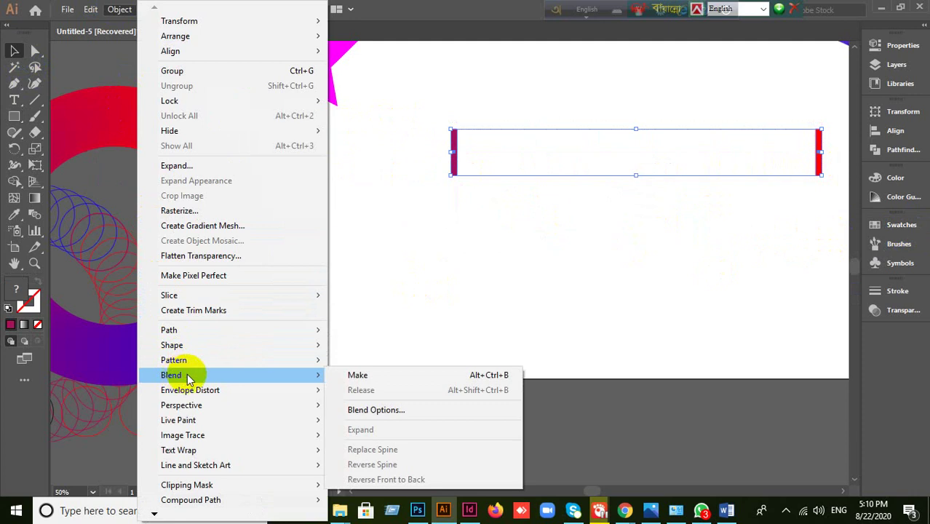
click(377, 374)
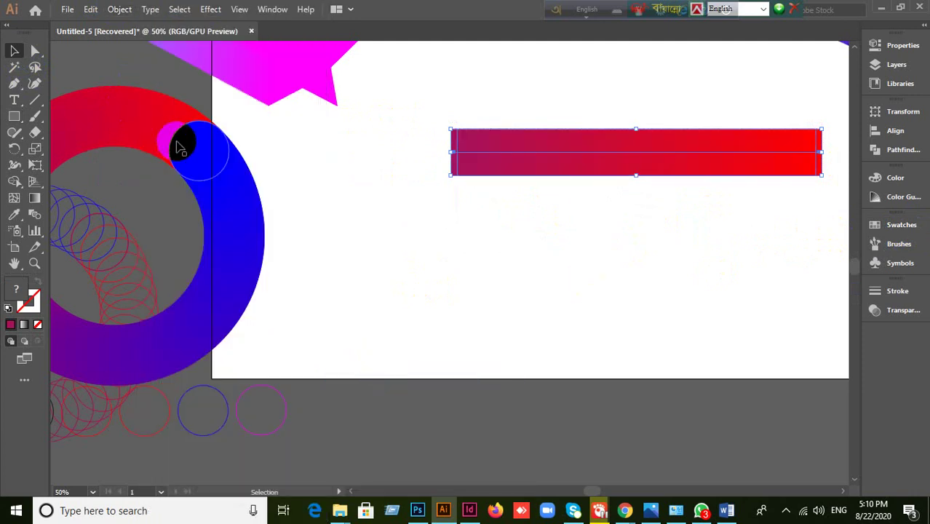
- Set Blend Options to 14 Specified Steps with preview, then shift the blend left
click(119, 9)
mouse_move(183, 377)
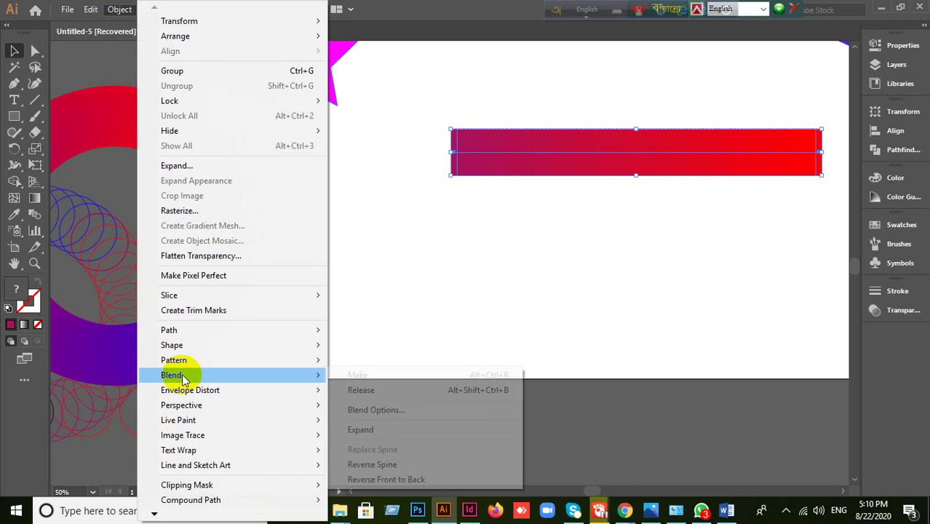
click(376, 409)
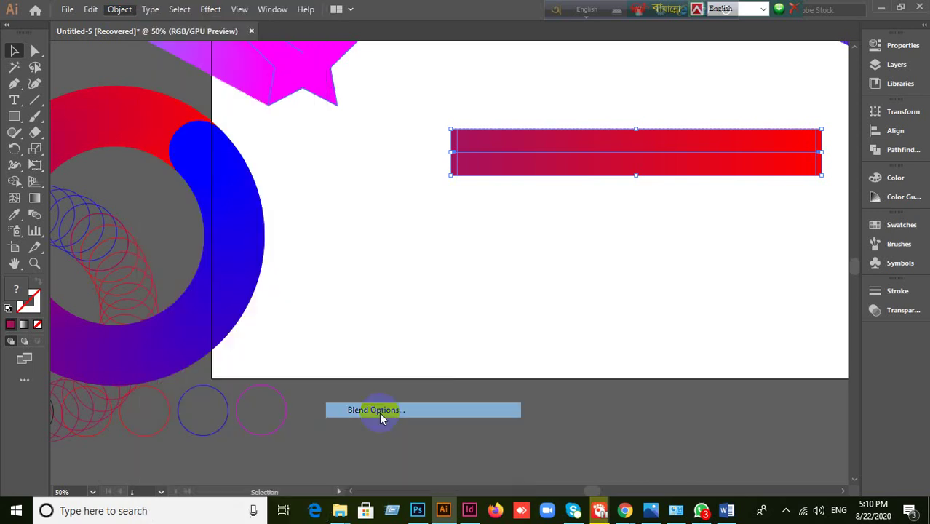
click(721, 241)
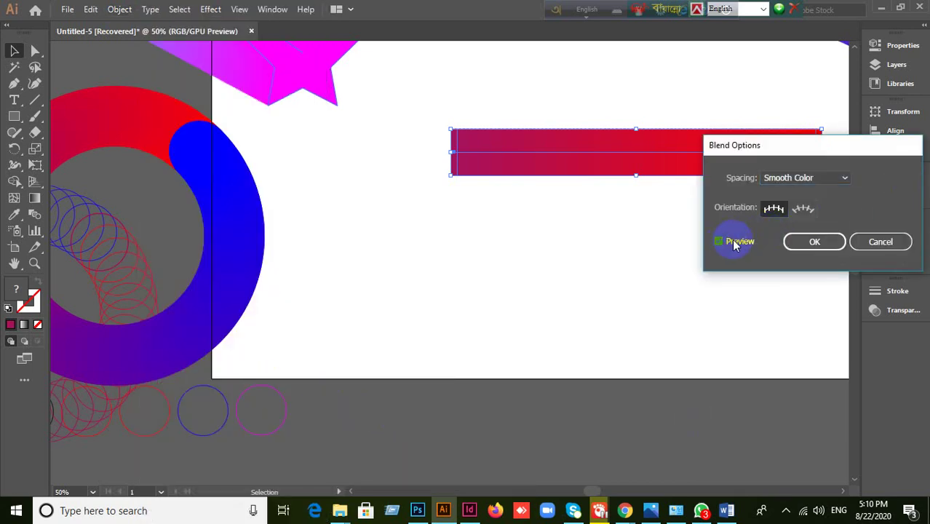
click(841, 179)
click(827, 209)
double_click(868, 179)
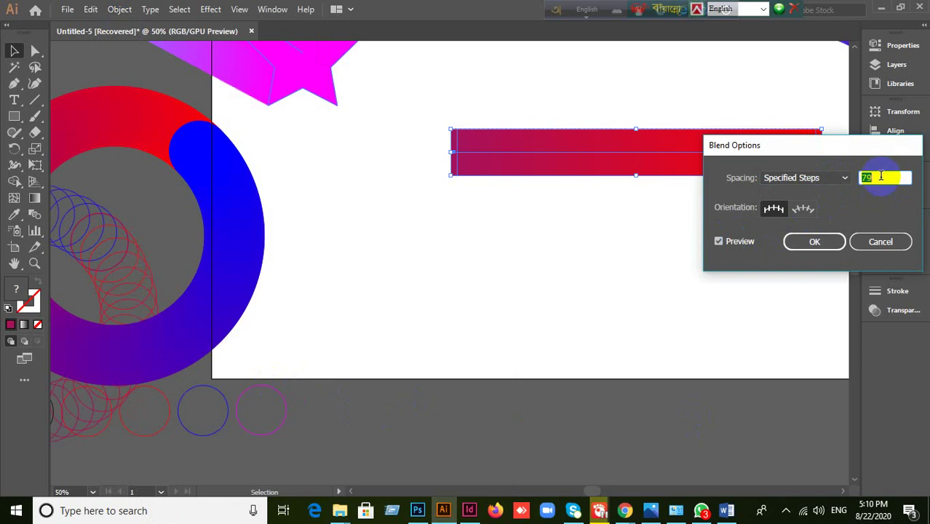
key(Down)
key(Down)
key(Down)
key(Down)
key(Down)
key(Down)
key(Down)
key(Down)
key(Down)
key(Down)
key(Down)
key(Down)
key(Down)
key(Down)
key(Down)
key(Down)
key(Down)
key(Down)
key(Down)
key(Down)
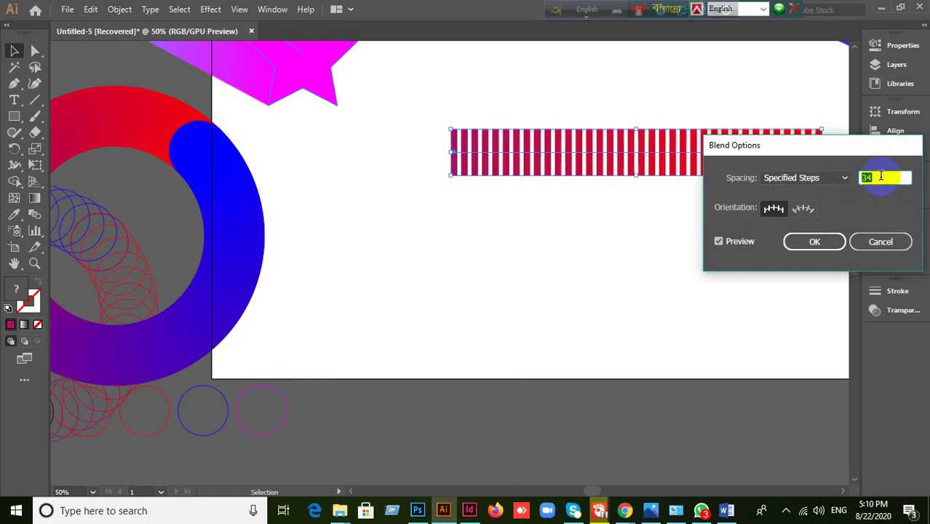
key(Down)
key(Down)
key(Down)
key(Down)
key(Down)
key(Down)
key(Down)
key(Down)
key(Down)
key(Down)
key(Down)
key(Down)
key(Down)
key(Down)
key(Down)
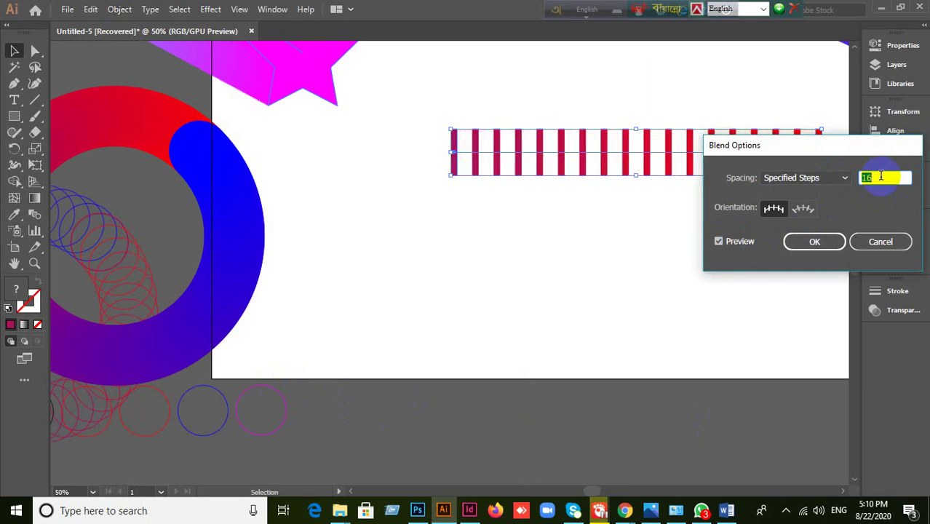
key(Up)
key(Up)
key(Up)
key(Up)
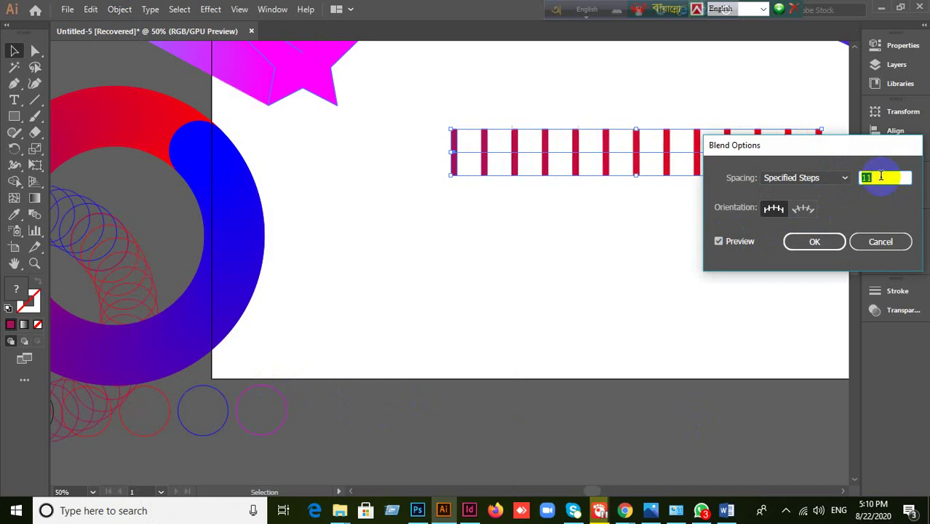
drag(862, 145, 854, 259)
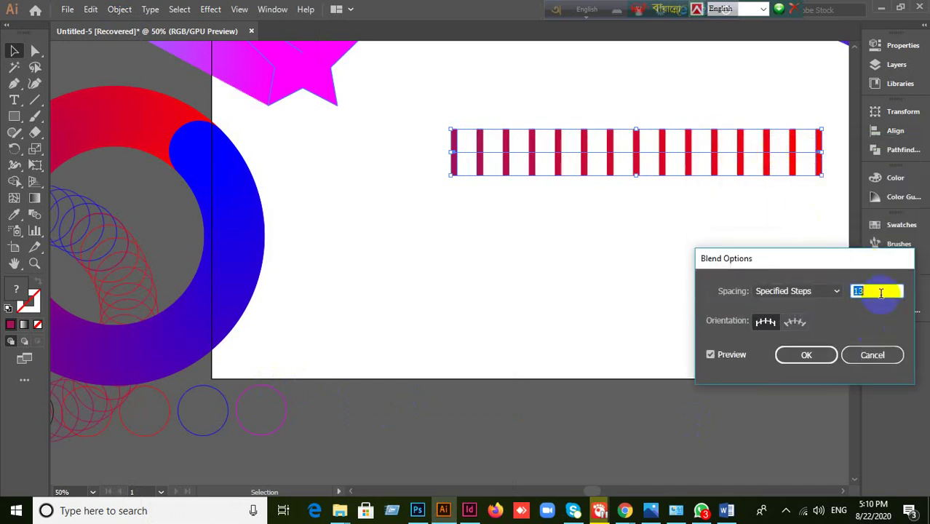
key(Up)
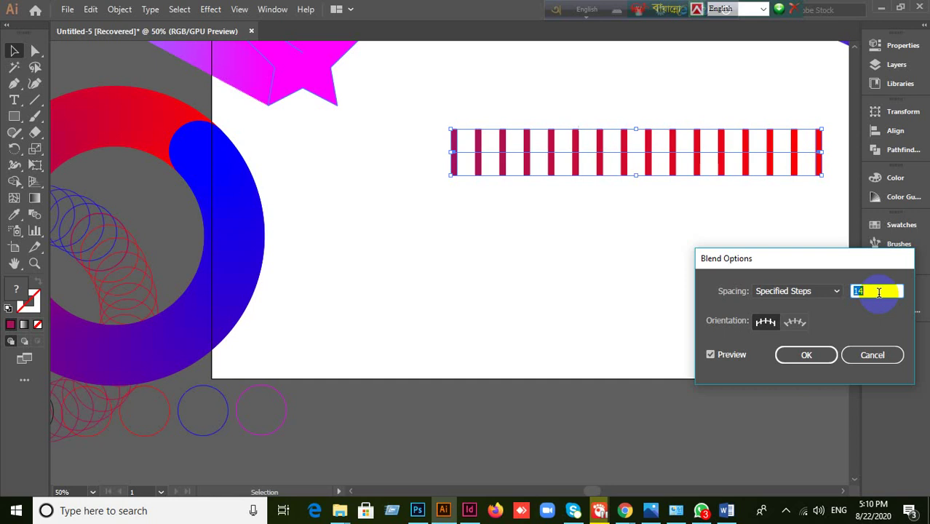
click(823, 354)
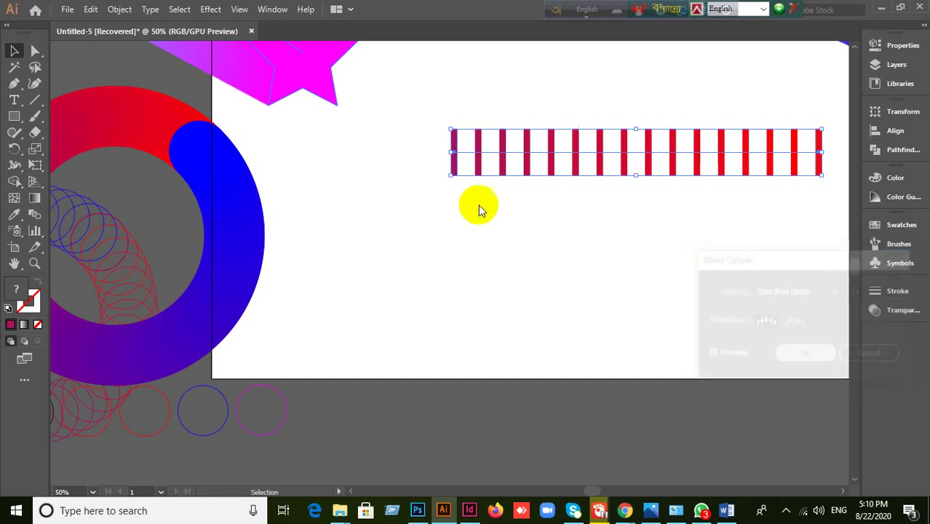
drag(646, 170, 533, 166)
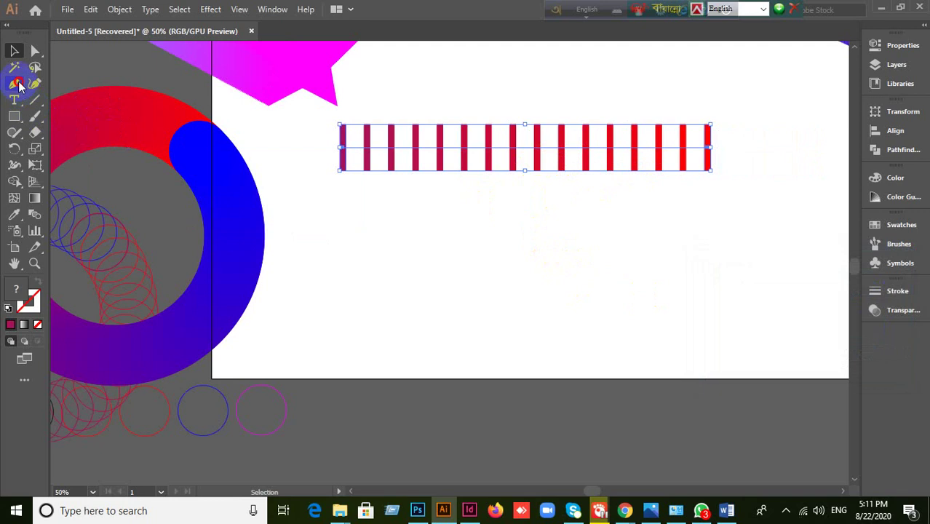
- Set no fill for the upcoming path and reselect the stripe blend
click(16, 84)
click(12, 325)
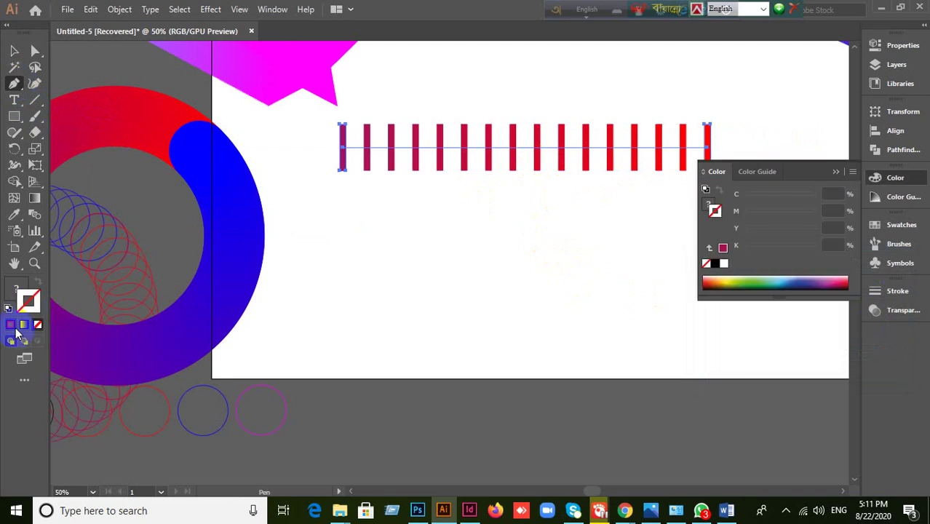
key(shift+x)
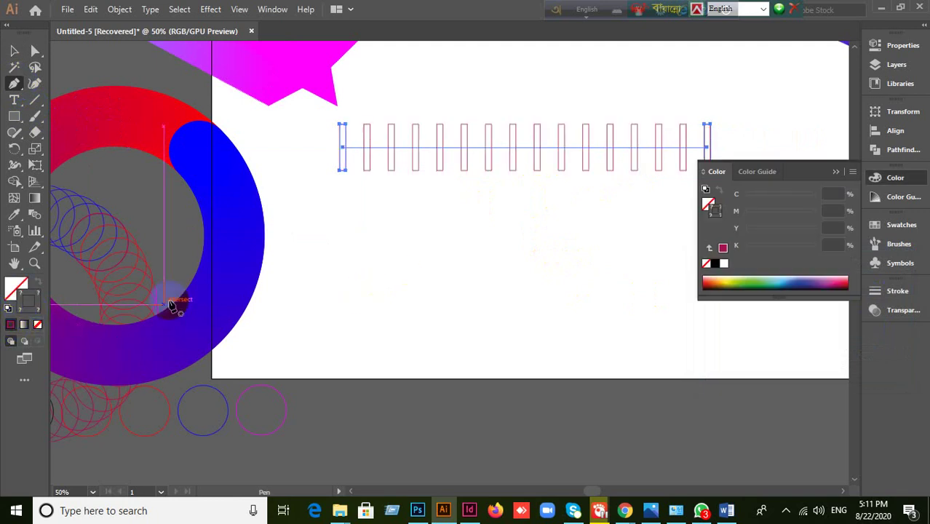
key(ctrl)
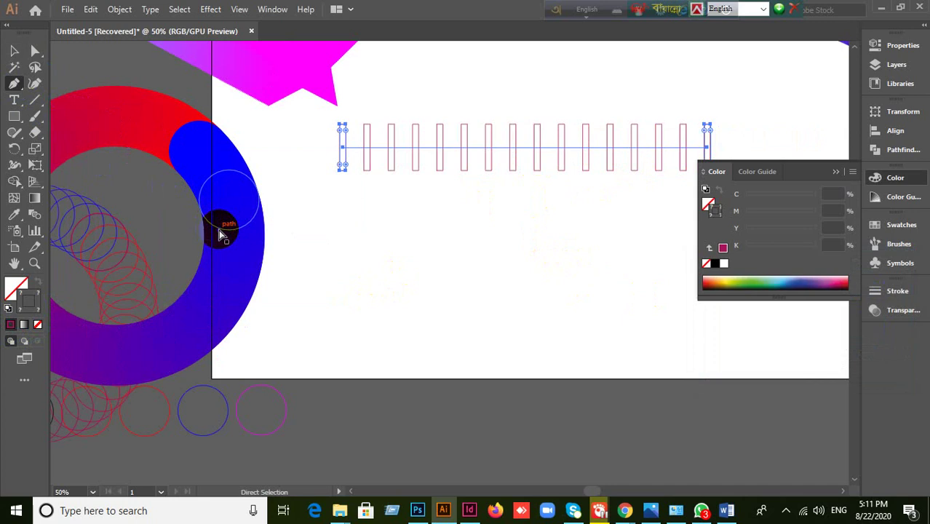
key(shift+x)
key(v)
click(467, 272)
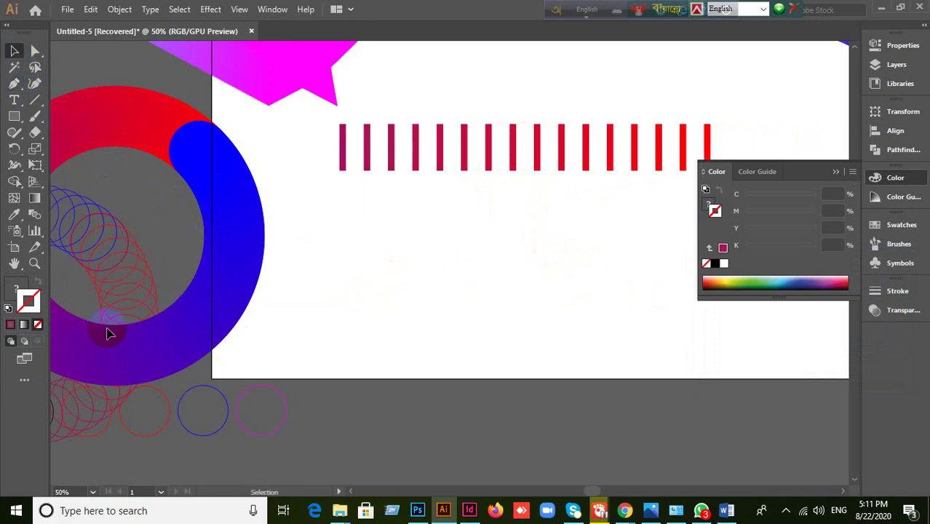
click(108, 333)
click(11, 325)
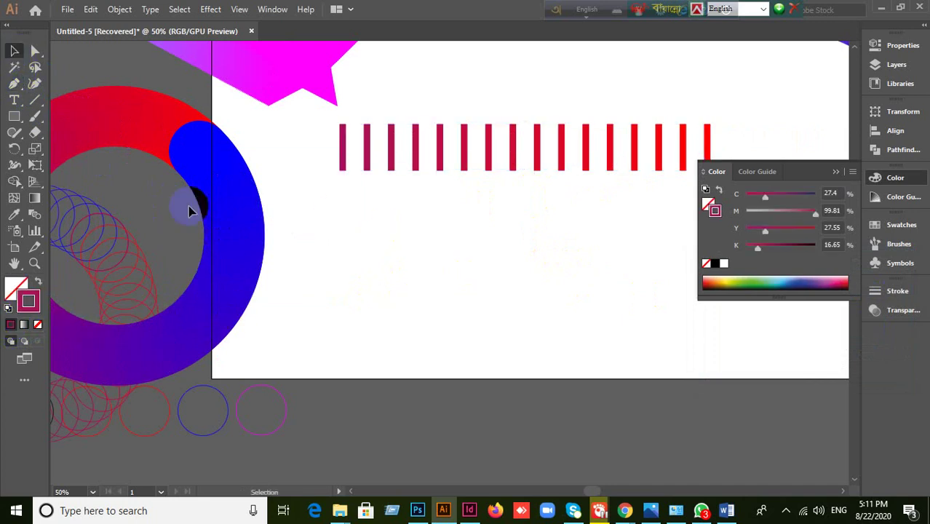
drag(426, 99, 540, 193)
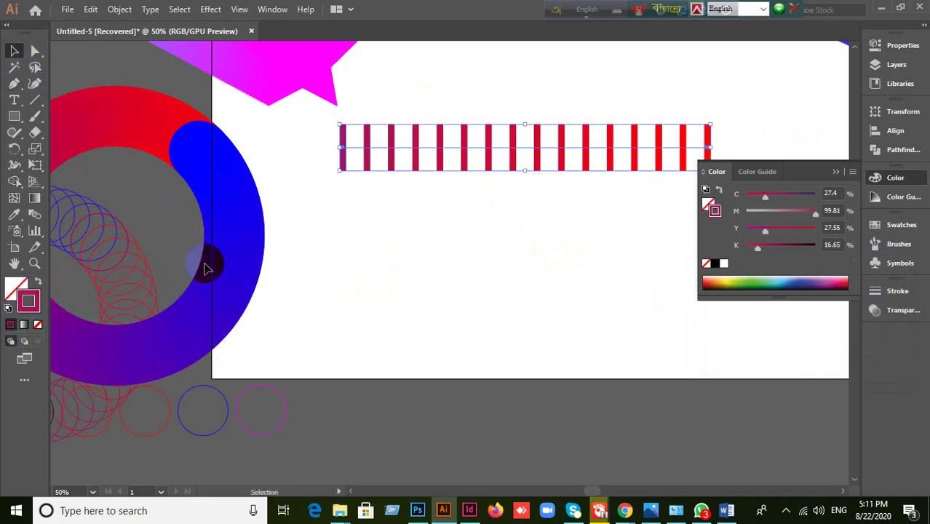
click(13, 84)
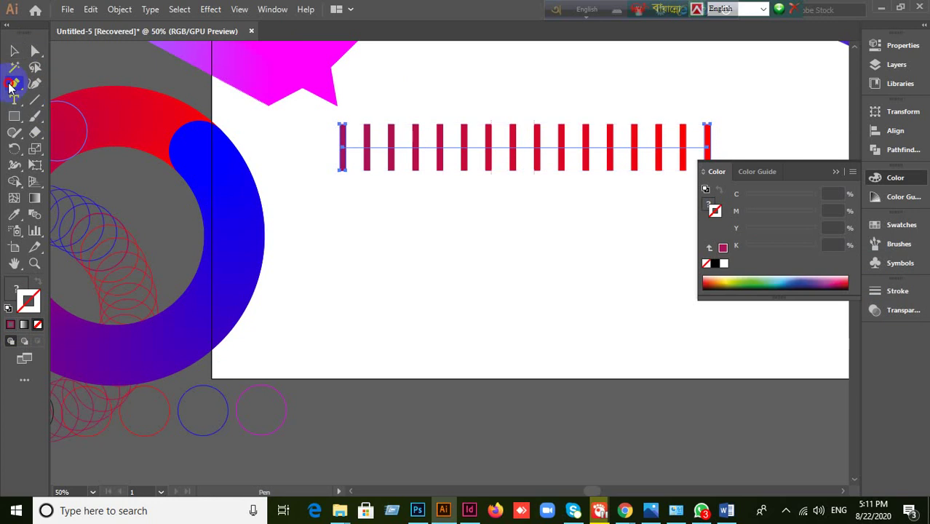
click(837, 176)
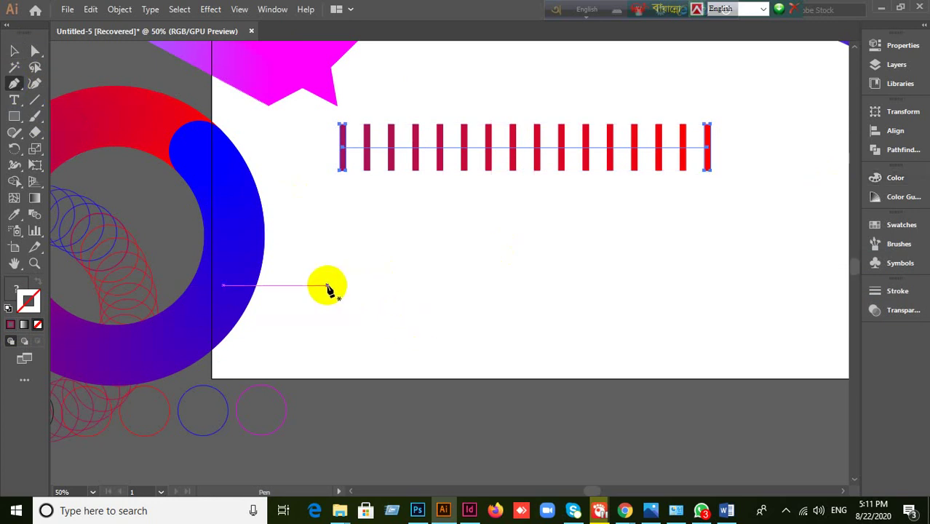
- Draw an S-shaped wave with the Pen tool, nudge it up, and select it with the stripes
click(327, 285)
drag(513, 239, 594, 278)
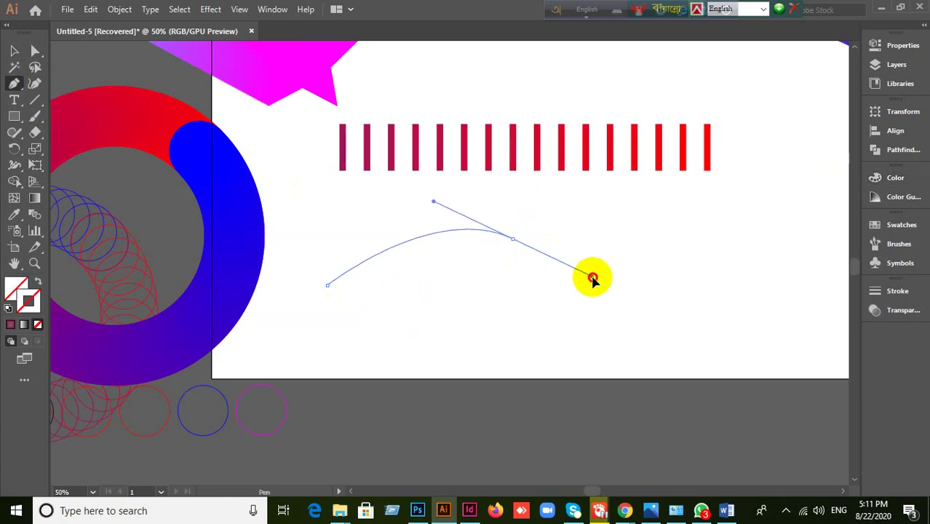
drag(722, 280, 775, 264)
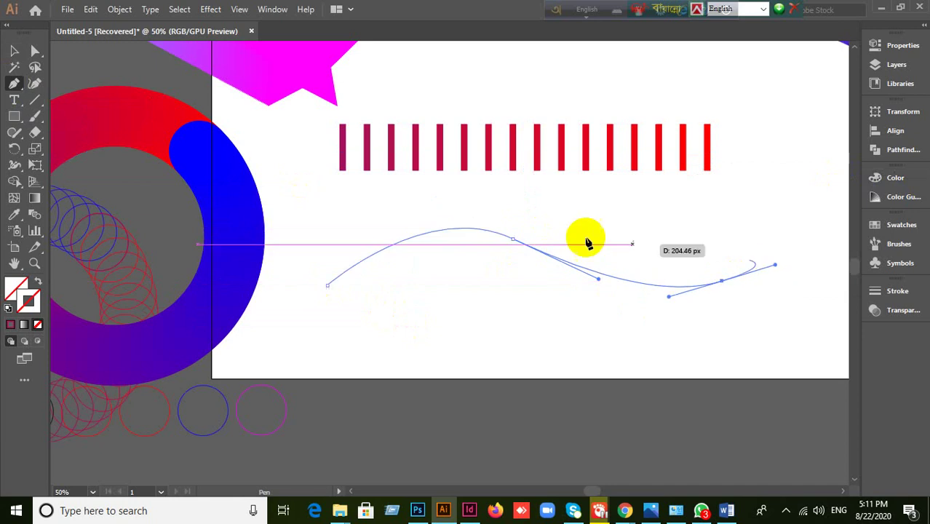
click(14, 50)
click(446, 339)
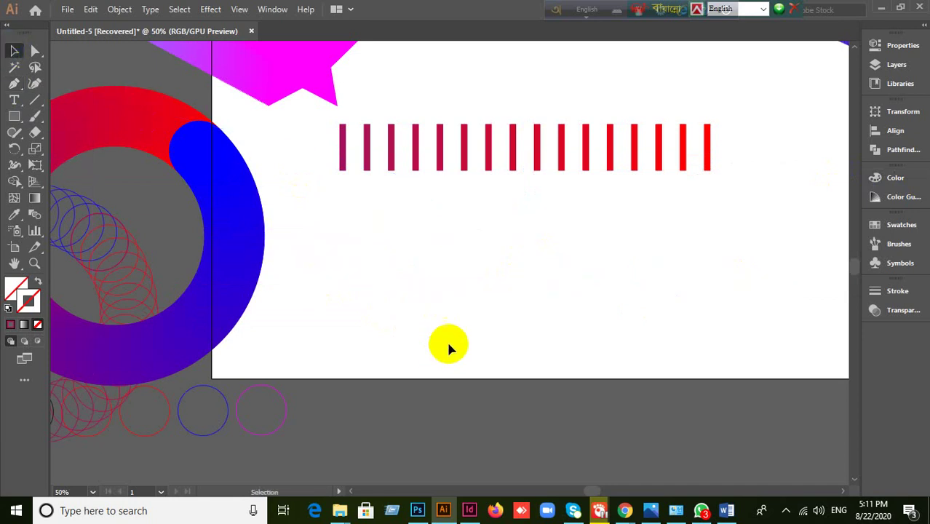
click(541, 259)
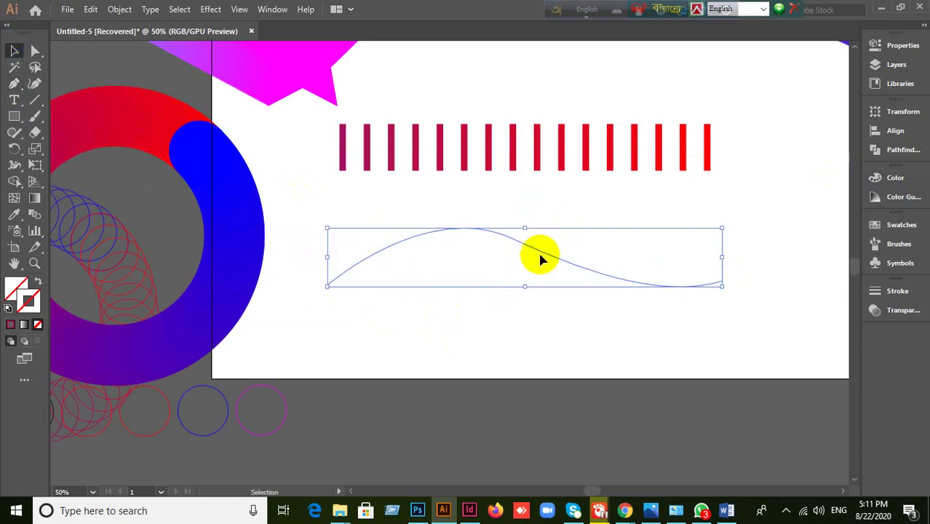
drag(540, 256, 540, 227)
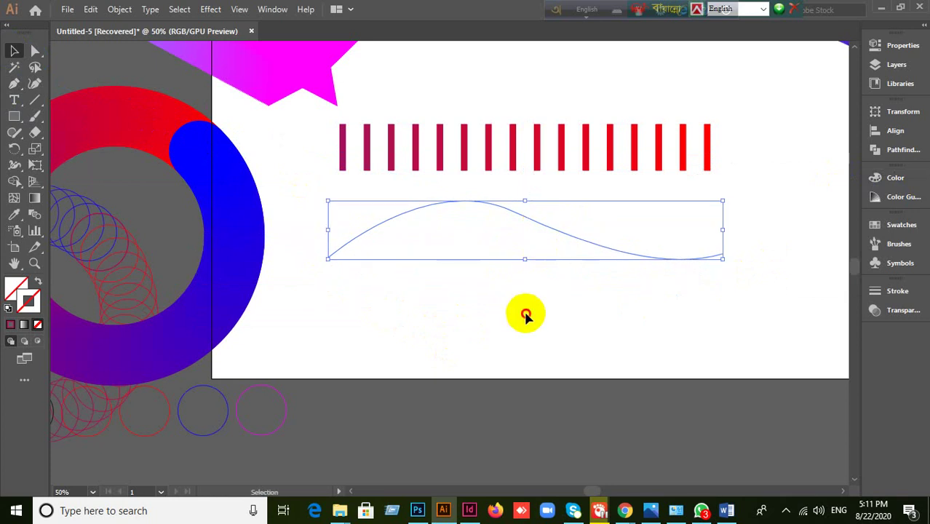
drag(526, 312, 575, 104)
click(119, 9)
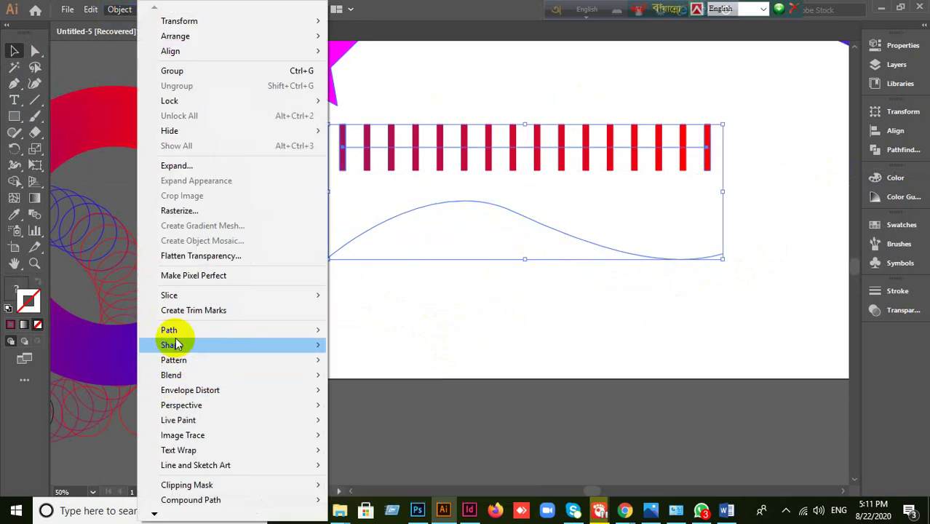
- Apply Object > Blend > Replace Spine so the stripes follow the wave path
mouse_move(187, 377)
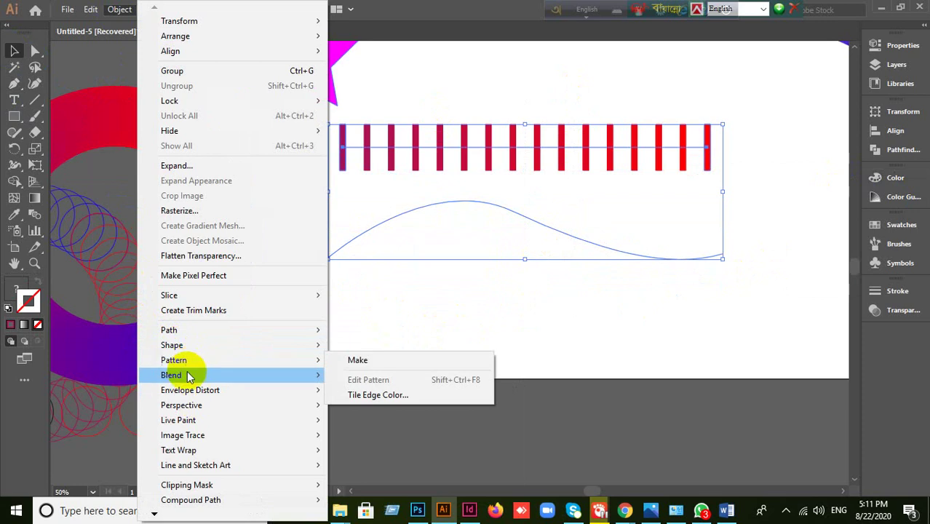
click(364, 449)
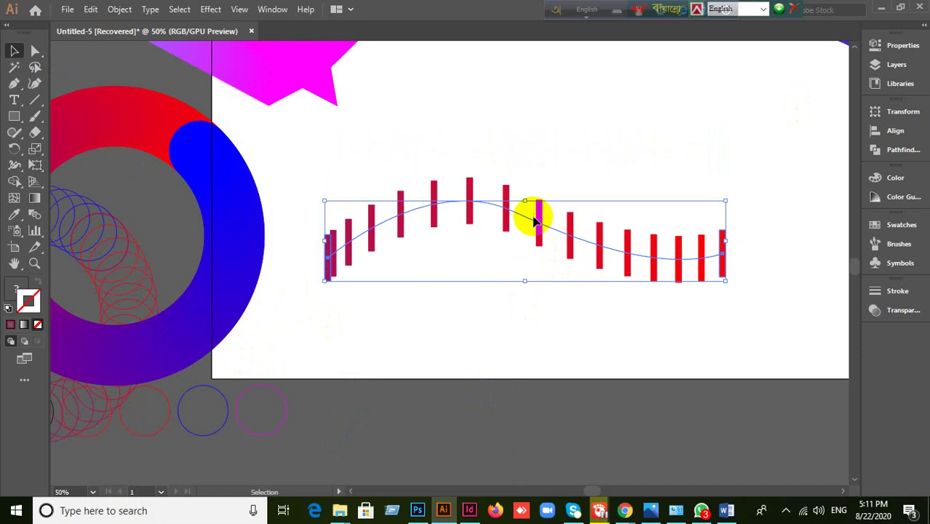
click(120, 10)
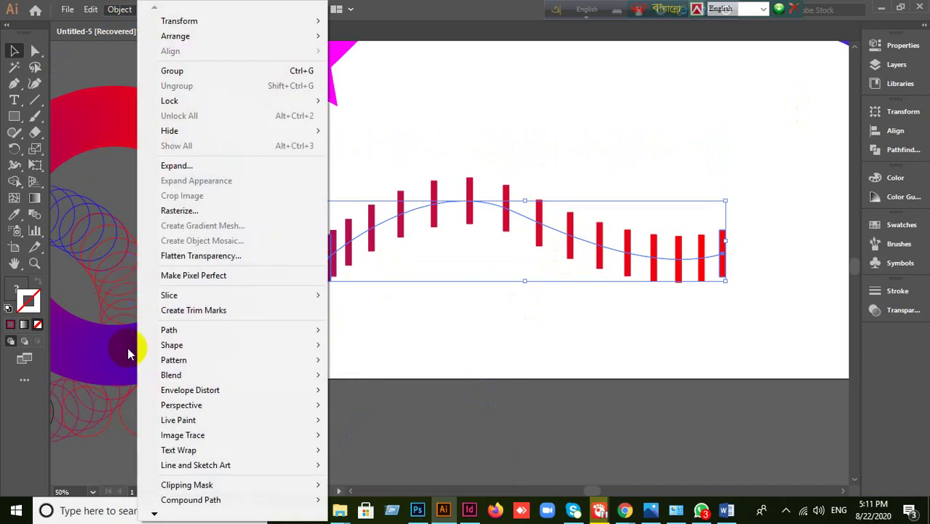
- In Blend Options, compare Align to Page and Align to Path orientation for the red bar blend
mouse_move(161, 377)
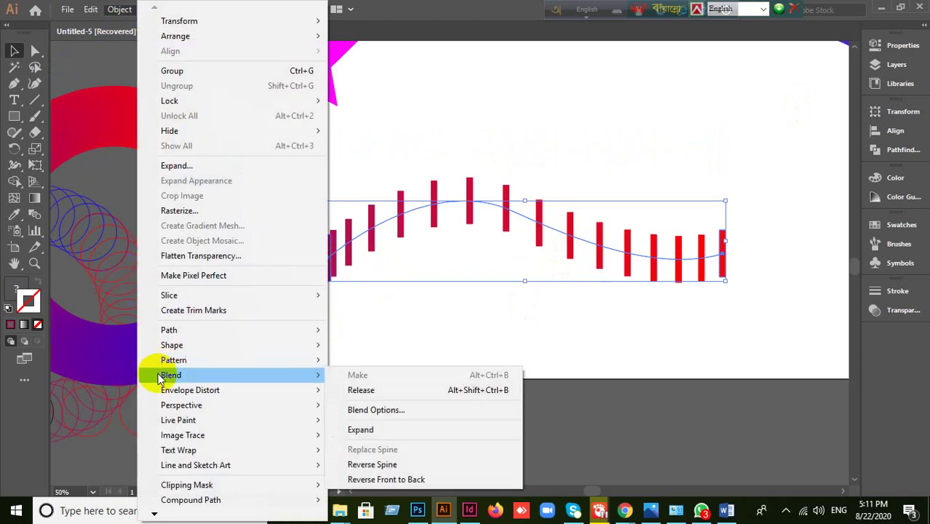
click(373, 413)
click(712, 355)
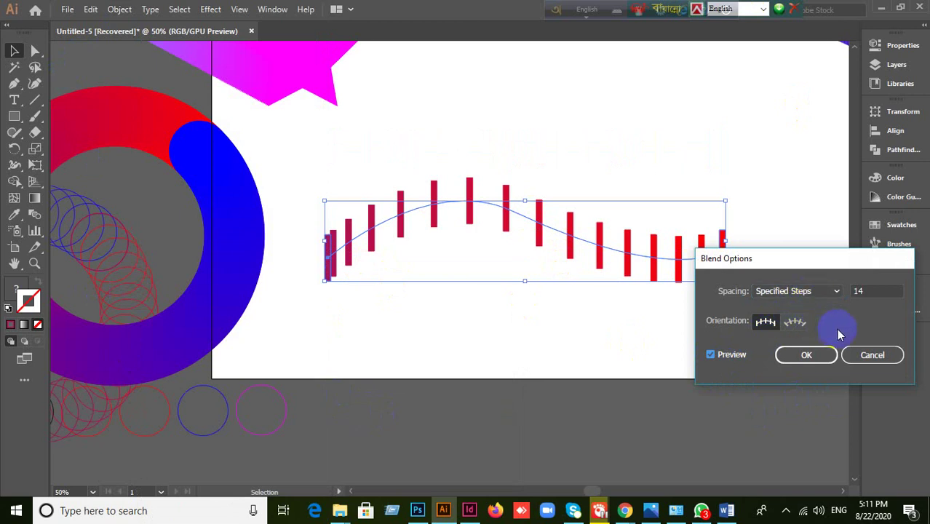
click(767, 325)
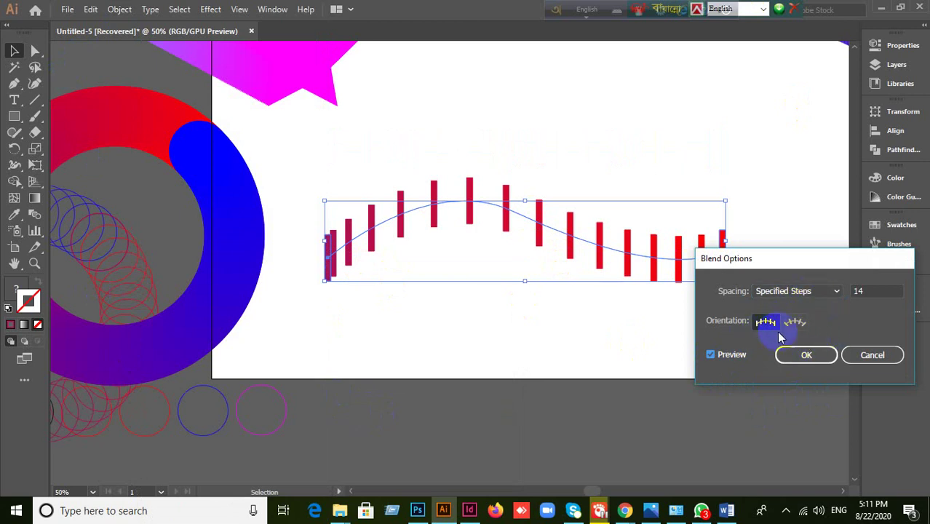
drag(827, 260, 897, 257)
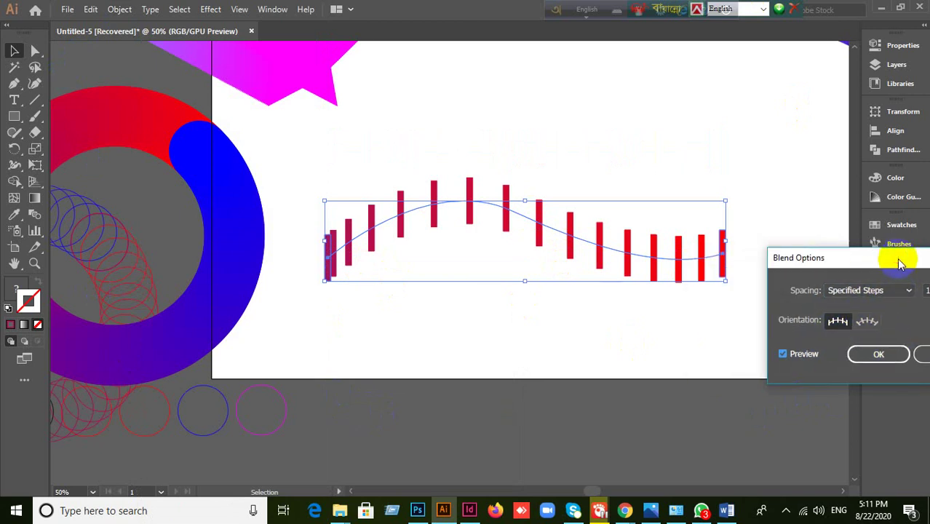
click(865, 326)
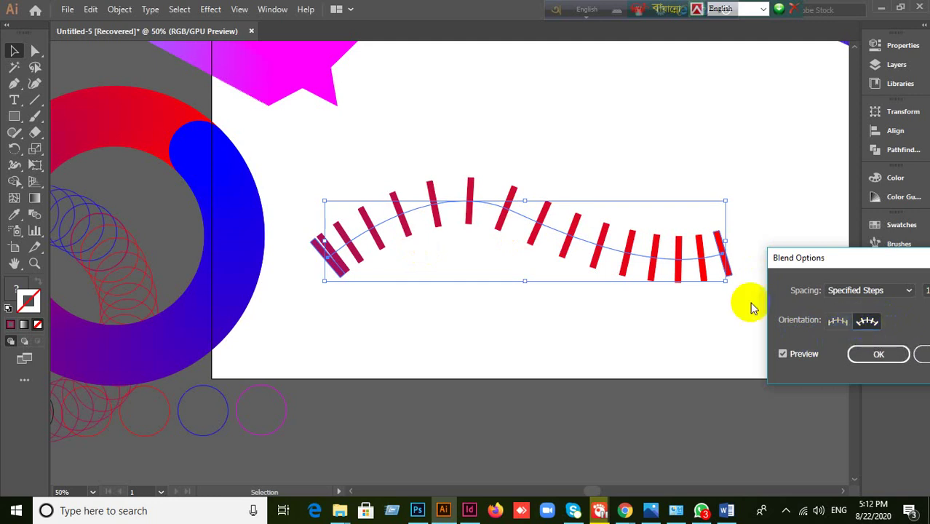
click(868, 323)
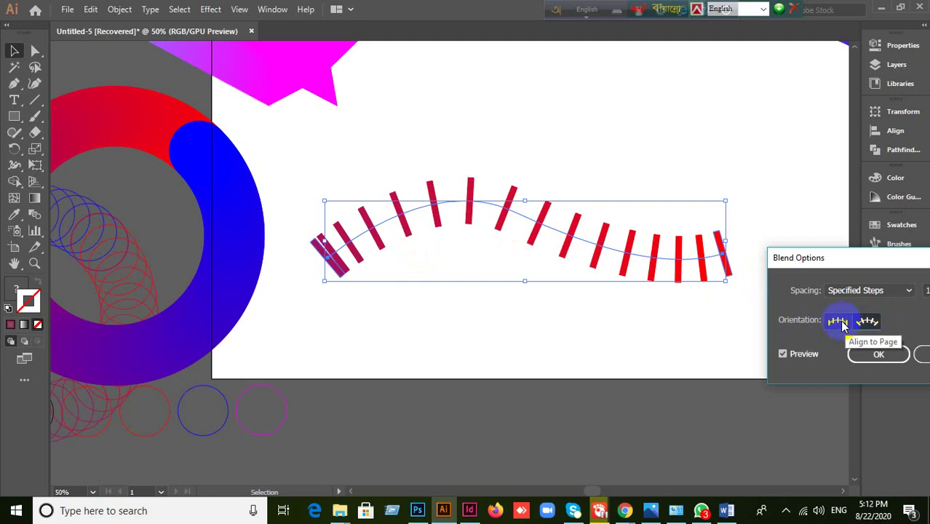
click(841, 322)
click(834, 323)
click(867, 323)
click(842, 325)
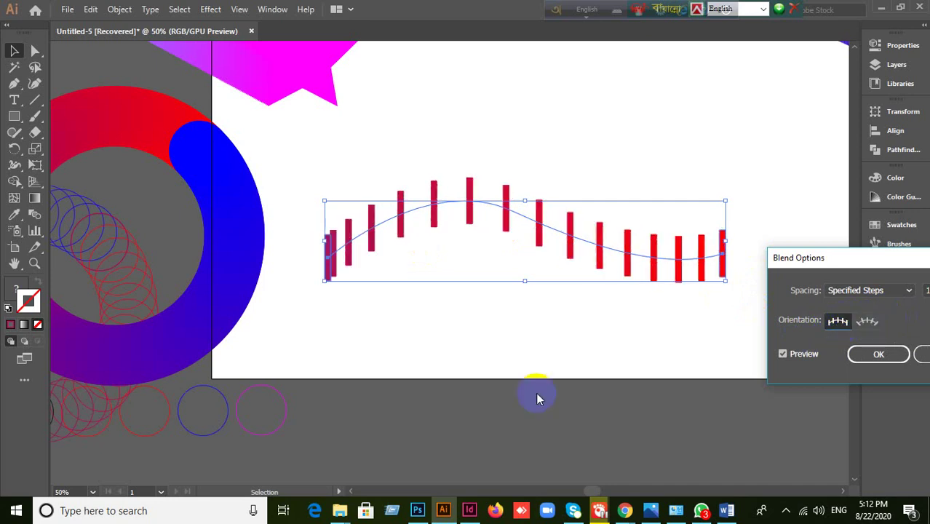
- Settle the bar blend's orientation on Align to Page and confirm Blend Options
drag(884, 262, 730, 306)
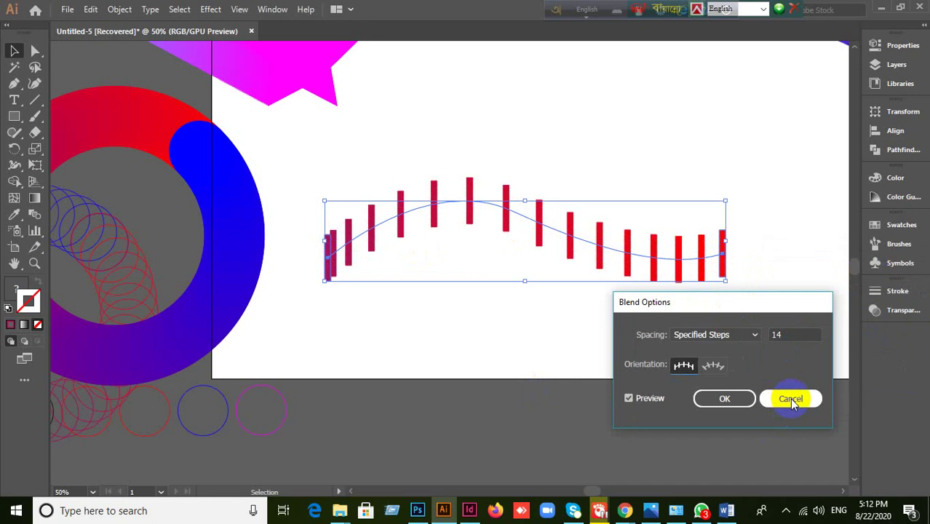
click(716, 368)
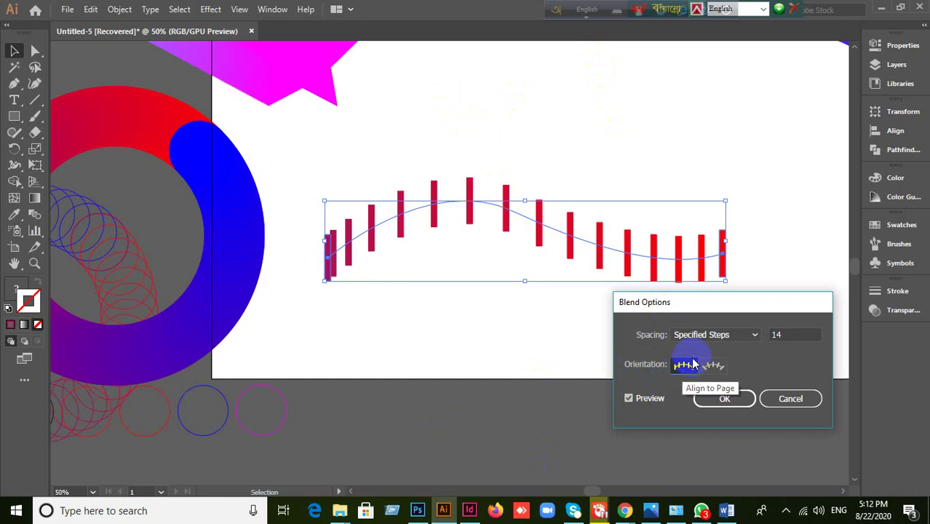
click(682, 370)
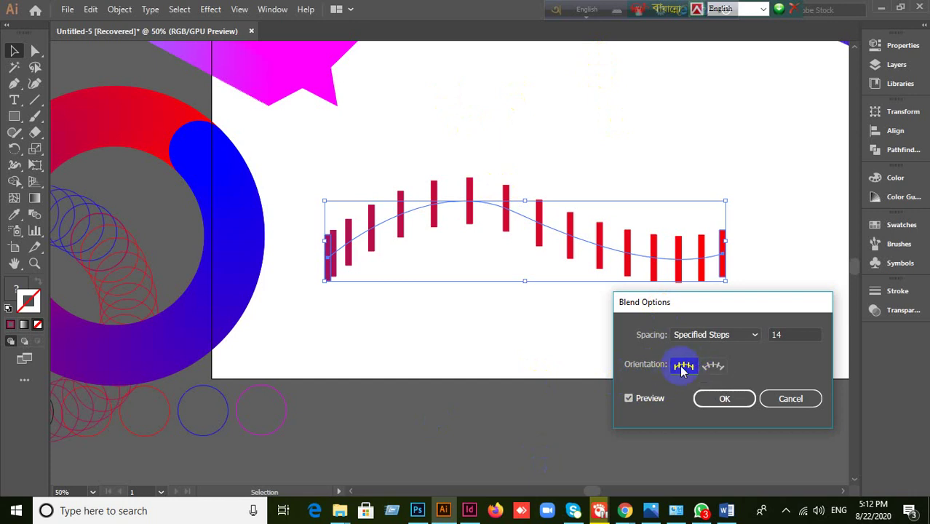
click(718, 371)
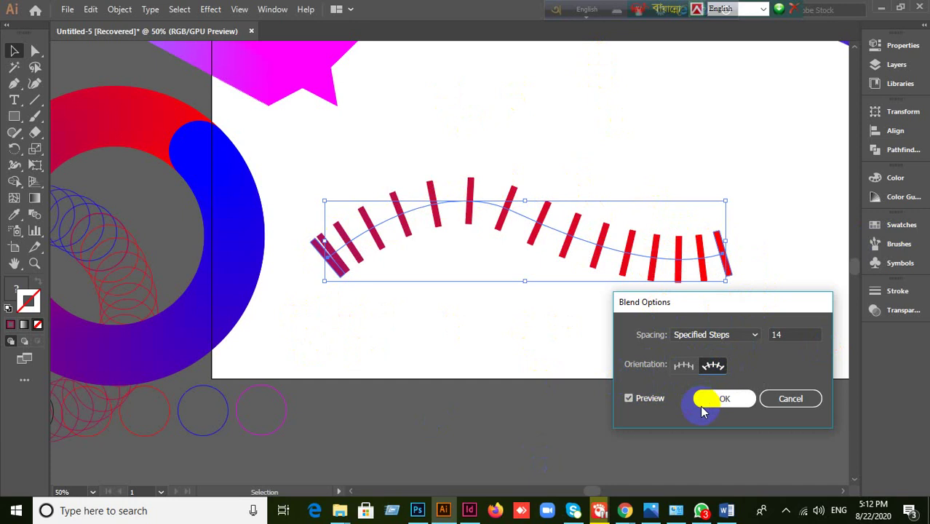
click(682, 366)
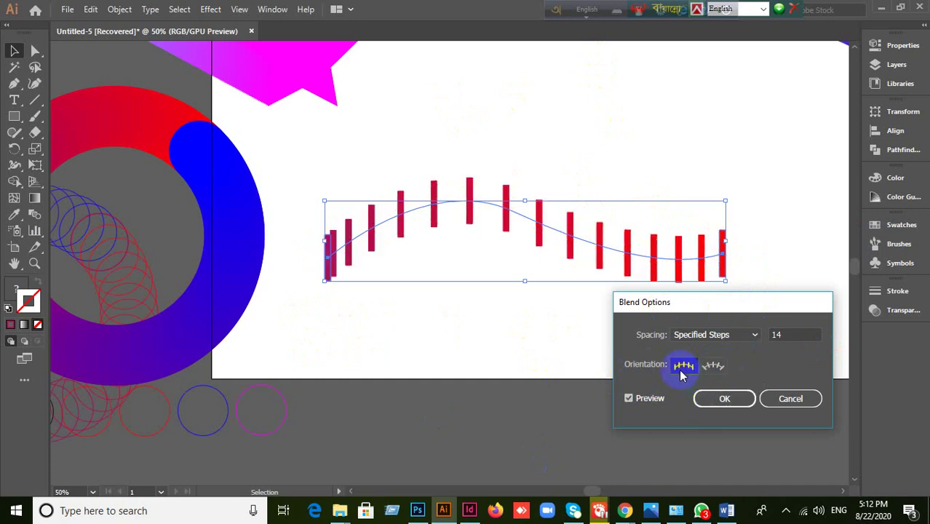
click(751, 412)
- Drag the bar blend toward the artboard bottom, then undo that move
click(561, 411)
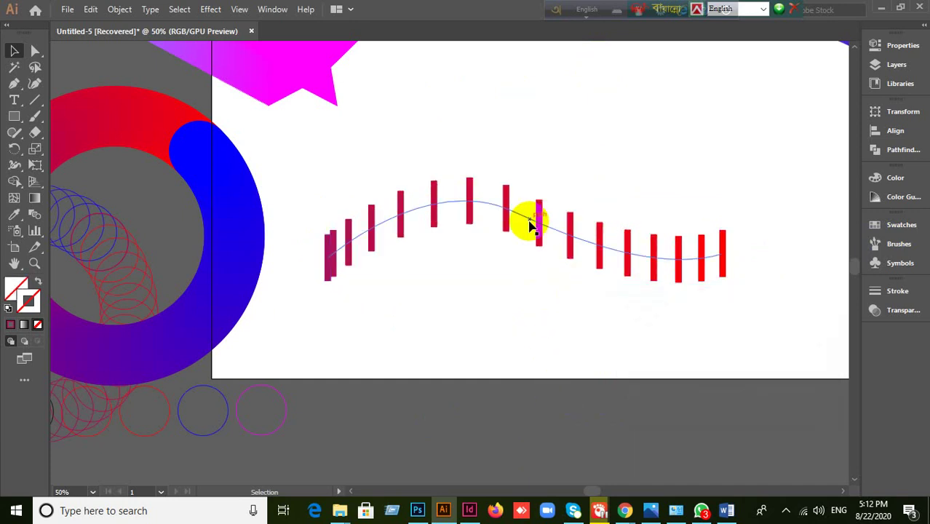
drag(540, 220, 455, 321)
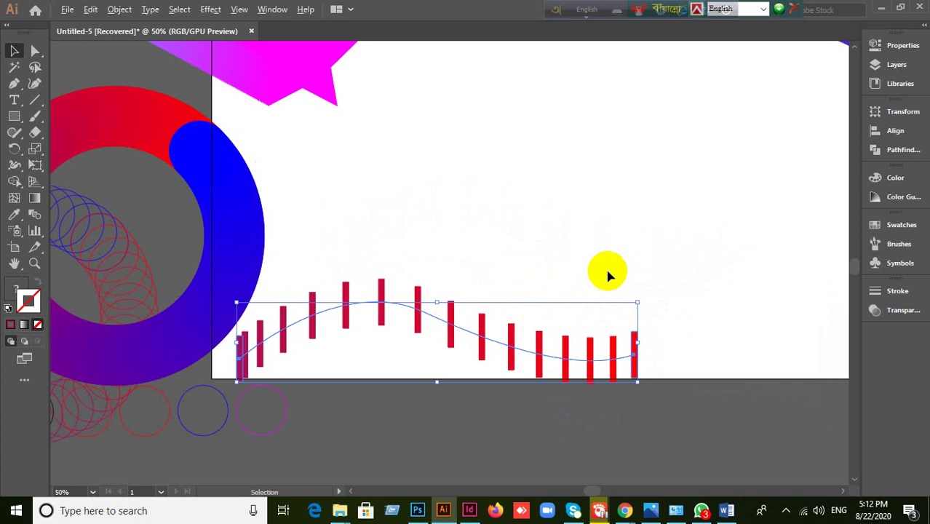
scroll(608, 274, down, 1)
scroll(558, 287, up, 2)
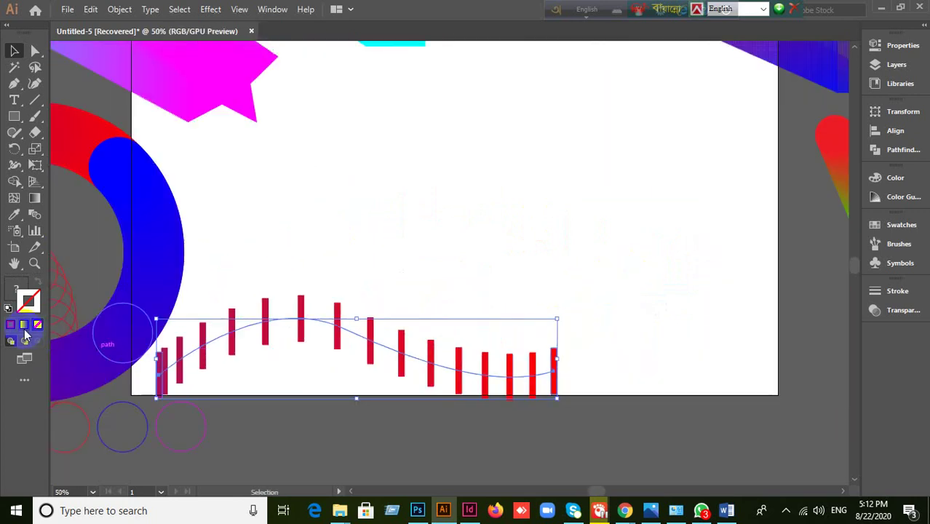
click(15, 292)
key(a)
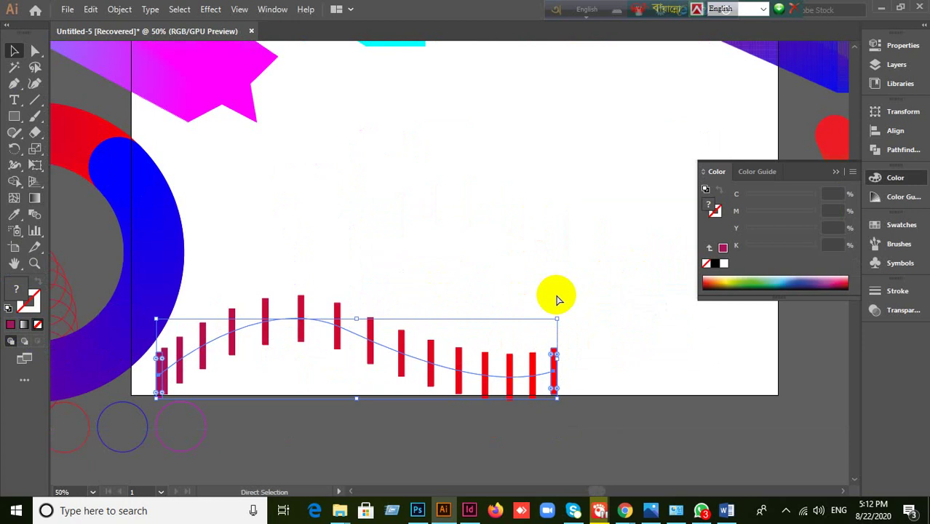
key(ctrl+z)
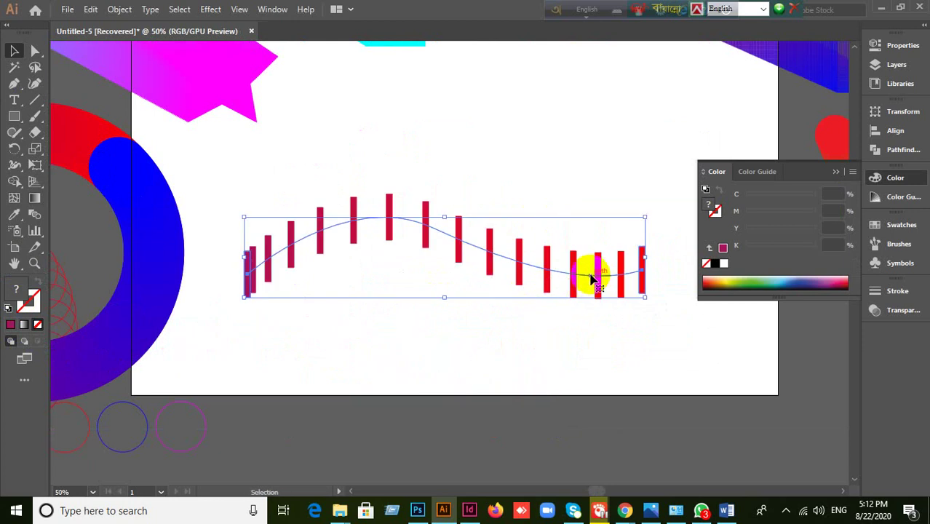
- Move the wavy bar blend down to the artboard's bottom edge and deselect it
drag(592, 278, 564, 374)
click(835, 171)
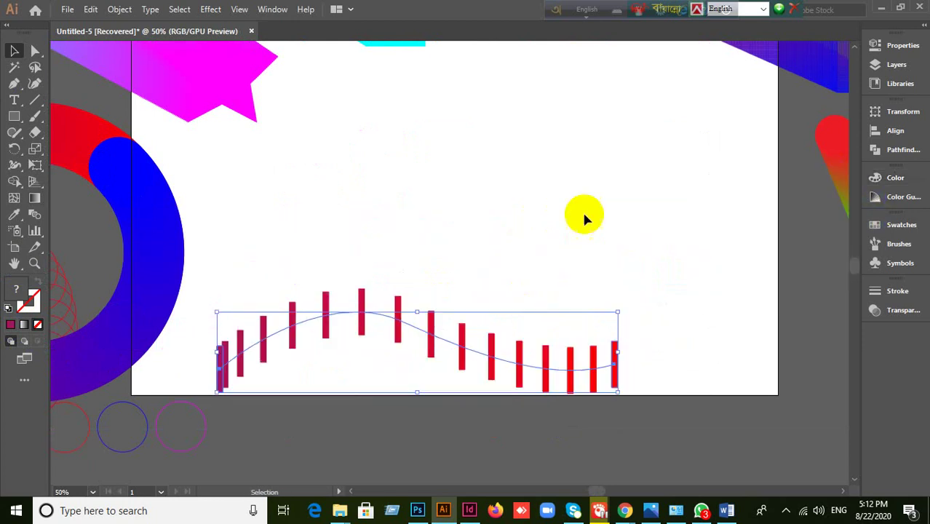
click(308, 210)
- Draw a thin vertical rectangle near the top of the artboard with the Rectangle Tool
key(x)
drag(16, 119, 51, 114)
mouse_move(383, 123)
mouse_down()
mouse_move(412, 173)
mouse_move(390, 188)
mouse_up()
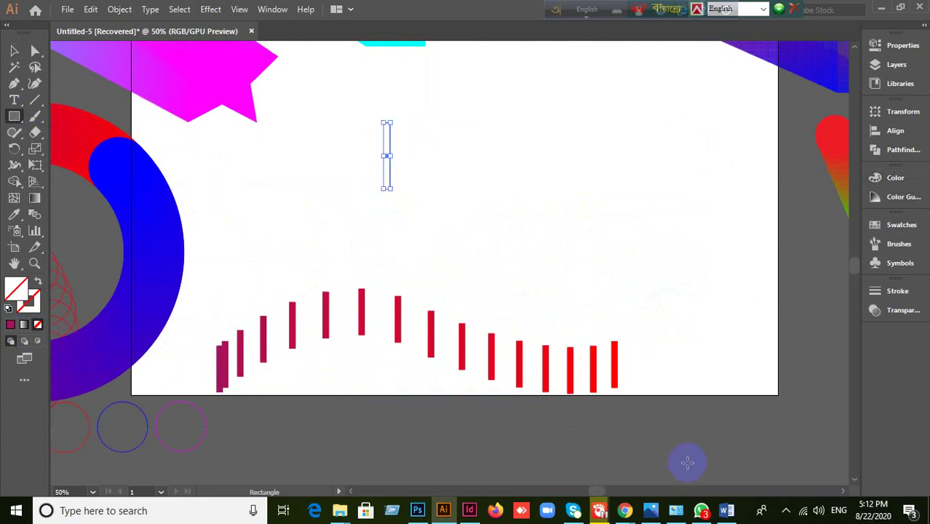
- Admit the waiting participant in the video meeting, then return to Illustrator
mouse_move(623, 503)
click(612, 475)
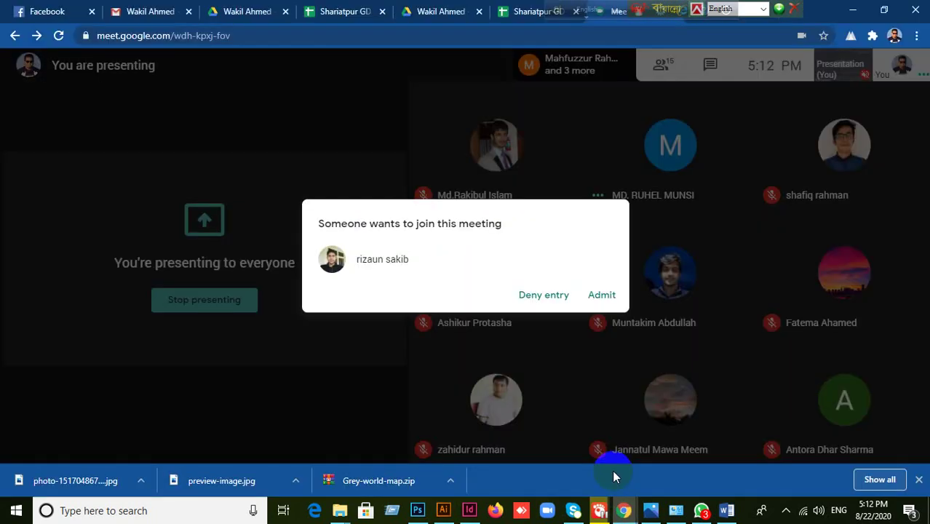
click(601, 295)
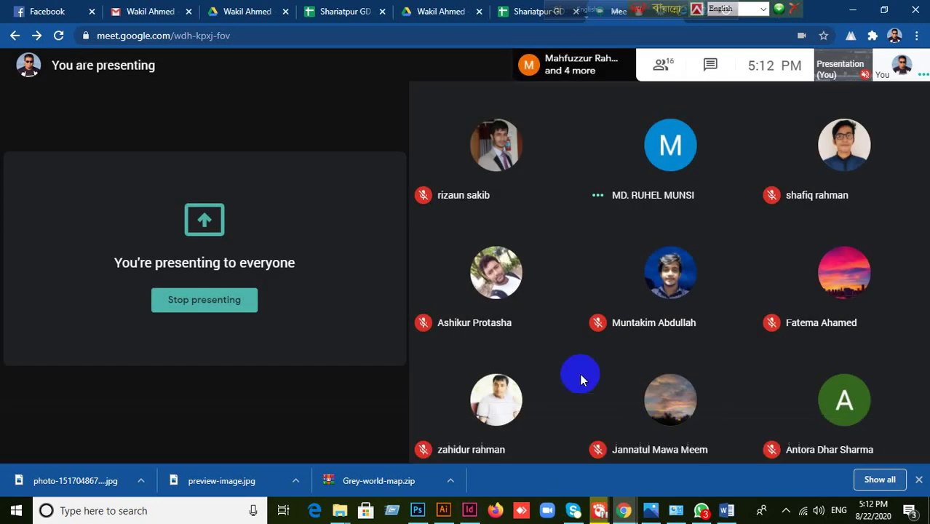
click(444, 510)
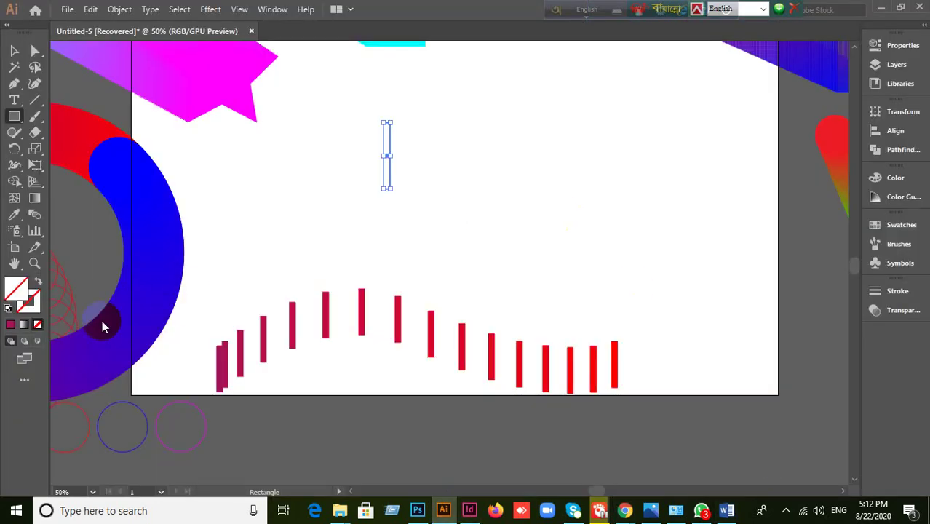
- Fill the thin rectangle magenta and copy it to the artboard's right side
click(10, 325)
click(14, 50)
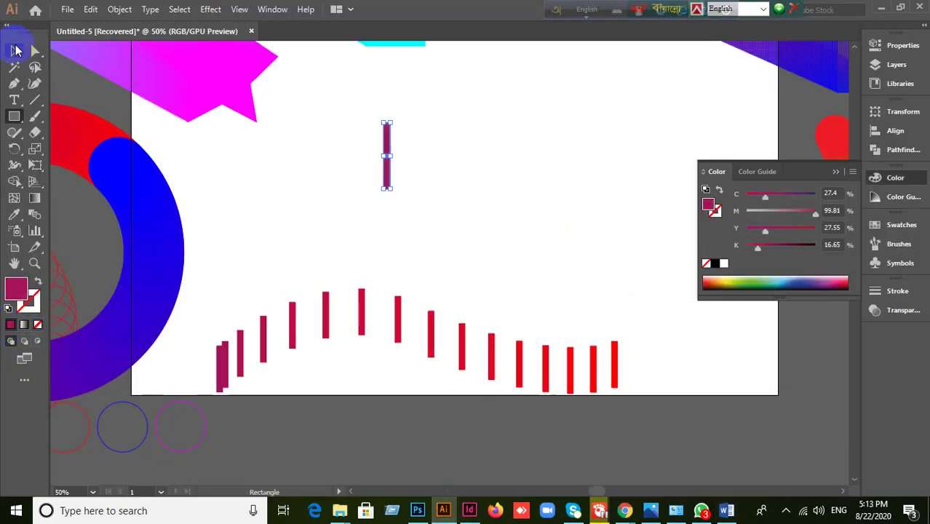
drag(387, 186, 735, 157)
click(837, 173)
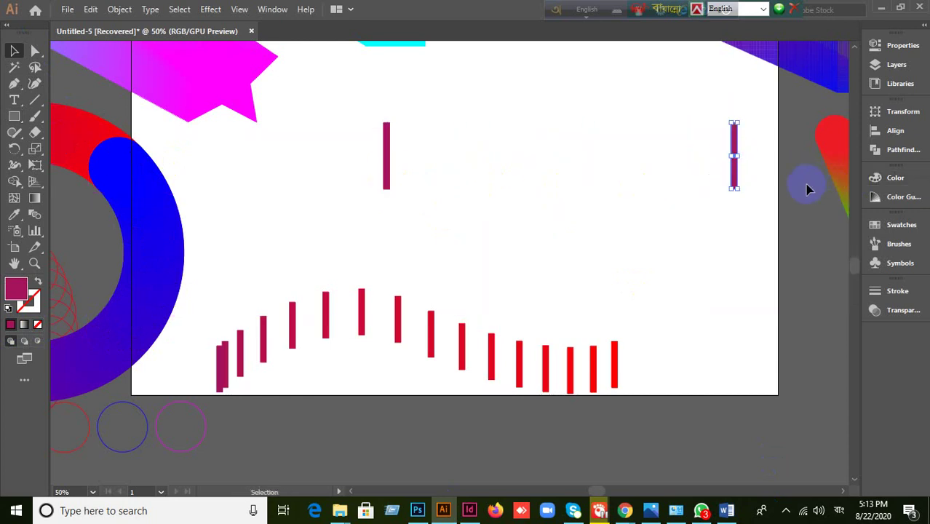
- Fill the copied bar blue from the Swatches panel
click(874, 227)
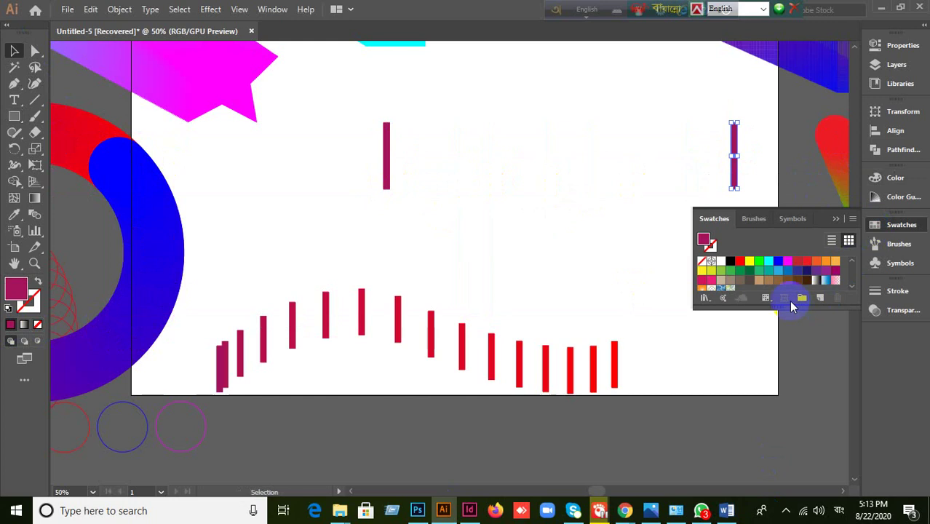
click(776, 264)
click(615, 210)
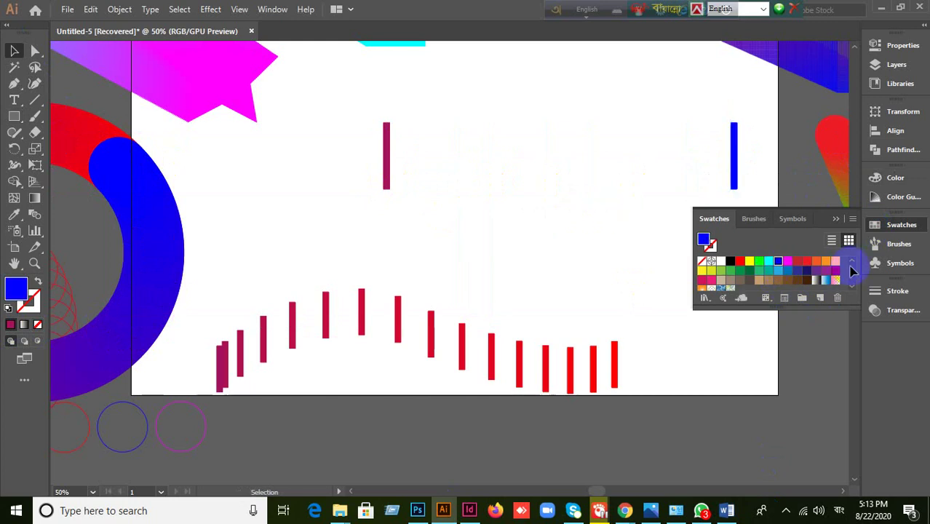
click(835, 220)
- Select both bars and blend them with Object > Blend > Make
drag(357, 162, 640, 187)
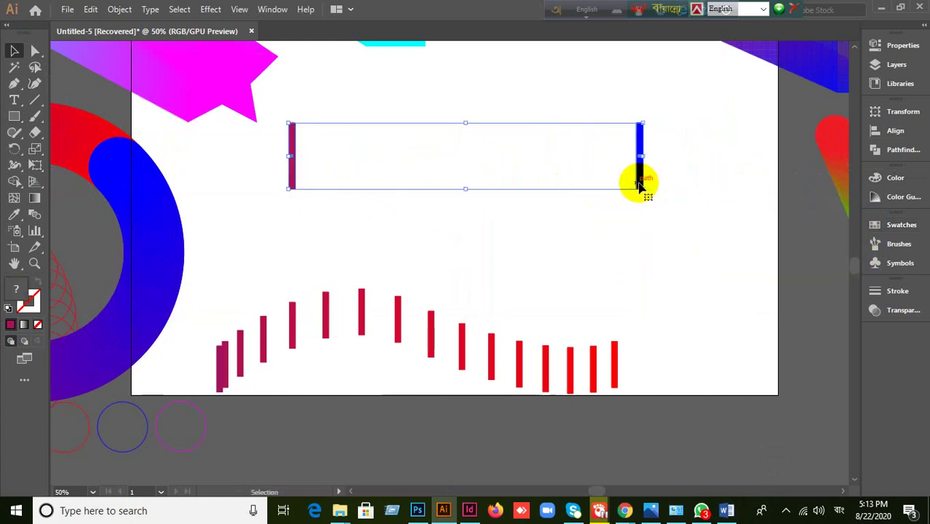
click(690, 237)
drag(276, 171, 700, 269)
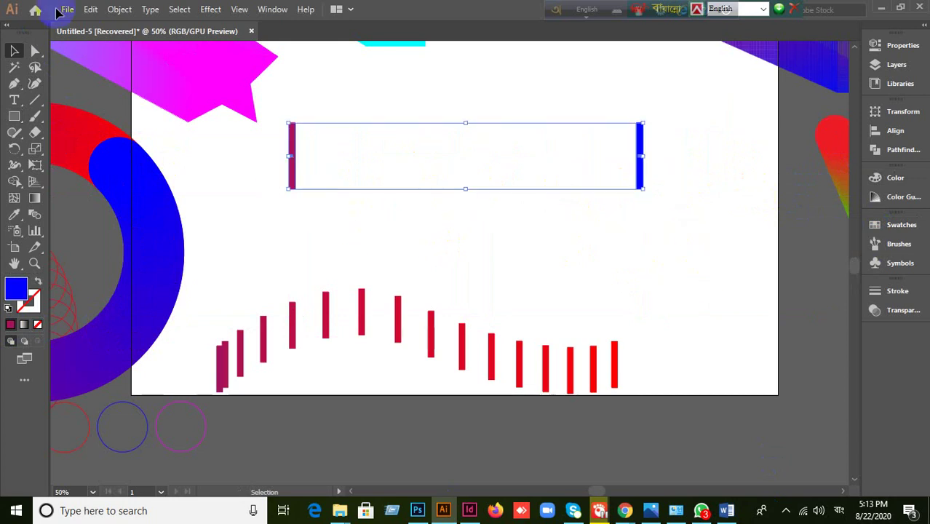
click(120, 9)
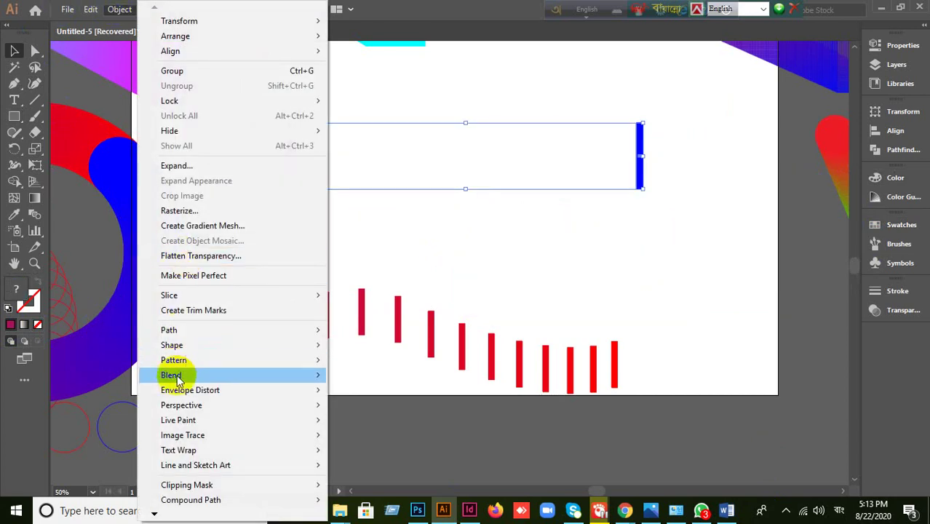
mouse_move(178, 379)
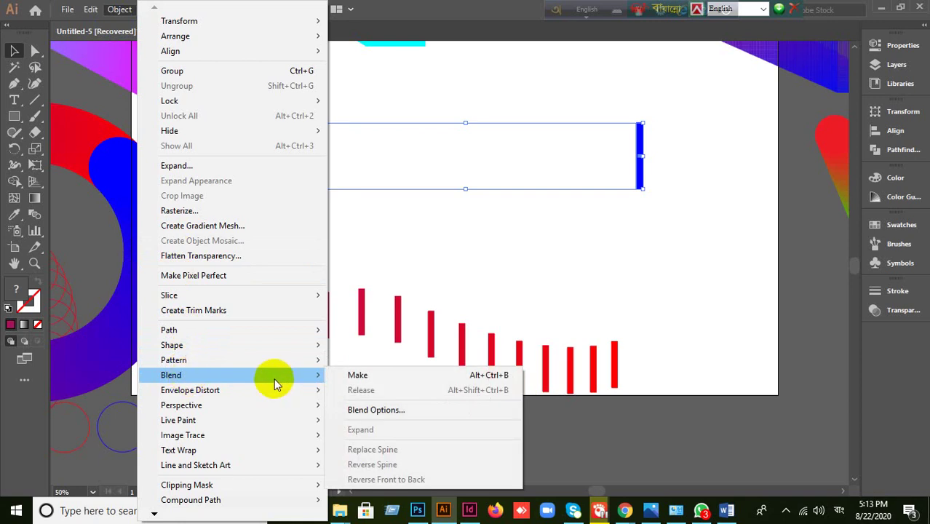
click(364, 375)
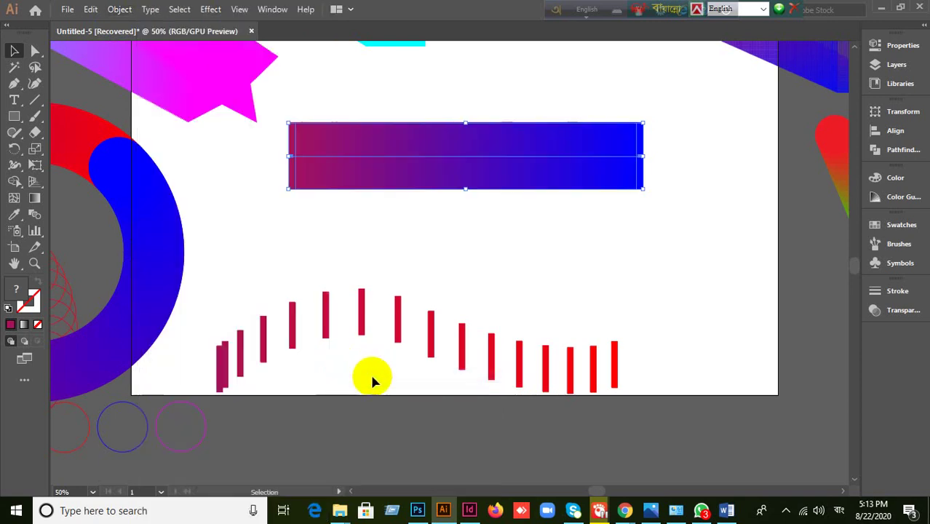
click(123, 10)
mouse_move(185, 375)
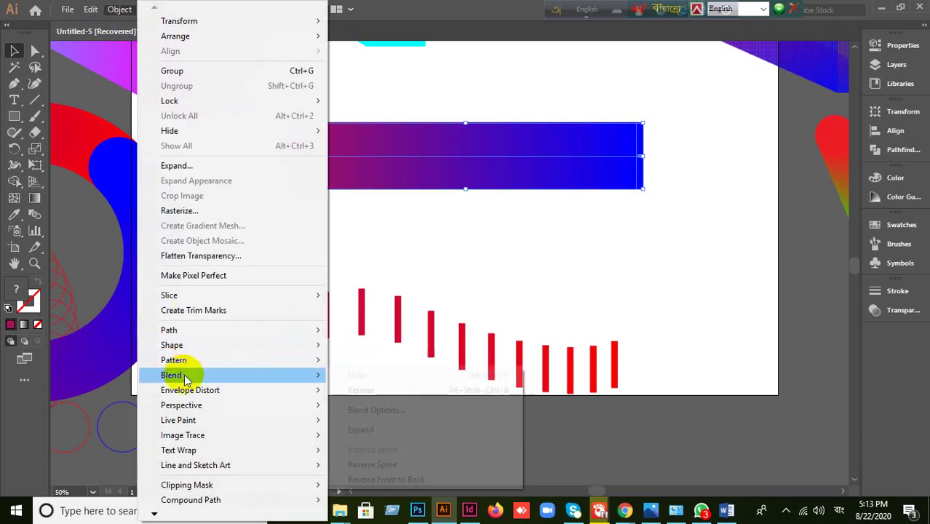
click(404, 410)
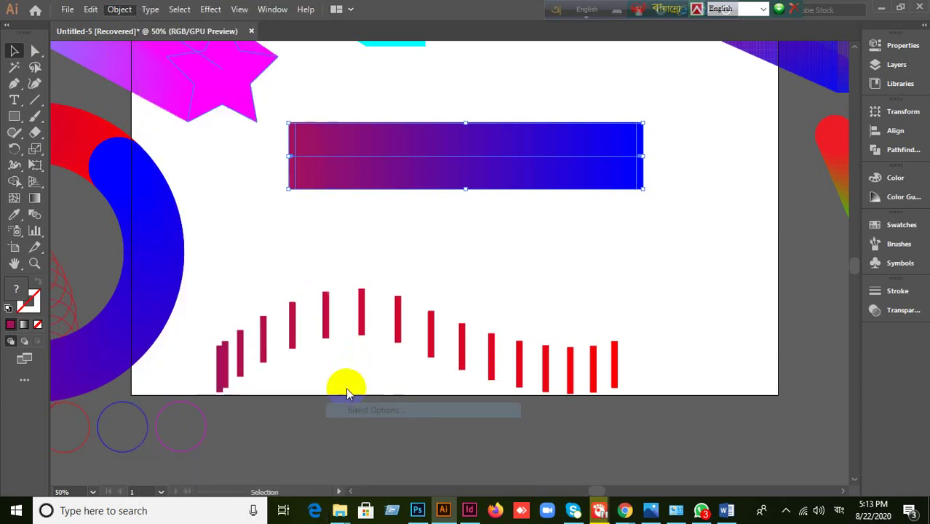
click(629, 398)
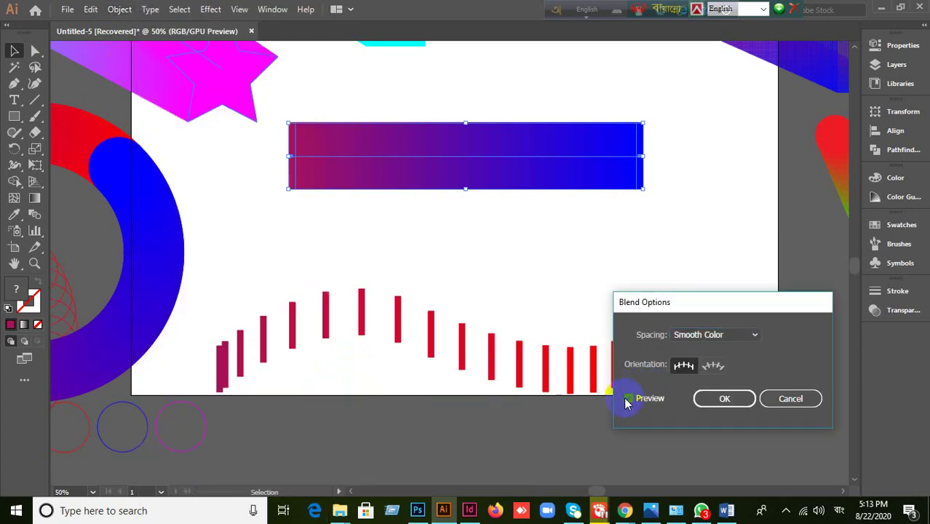
click(756, 339)
click(741, 365)
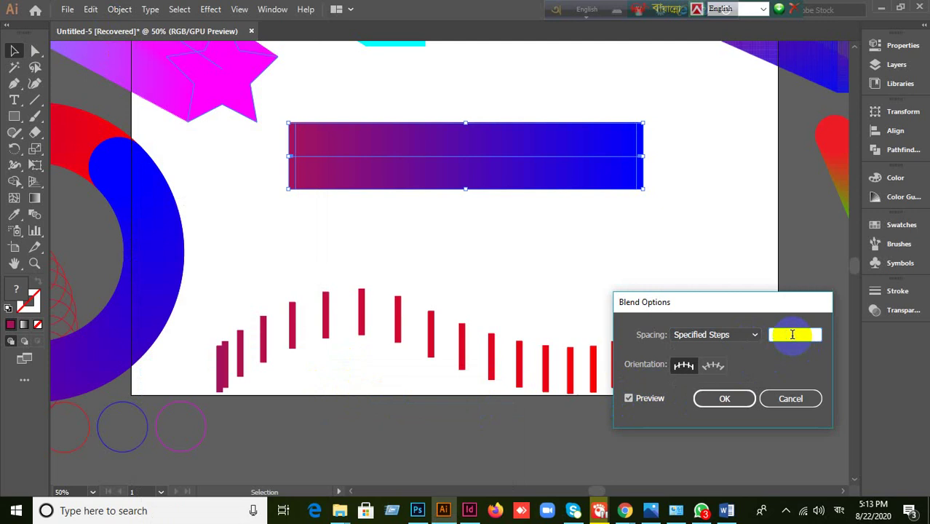
text(136)
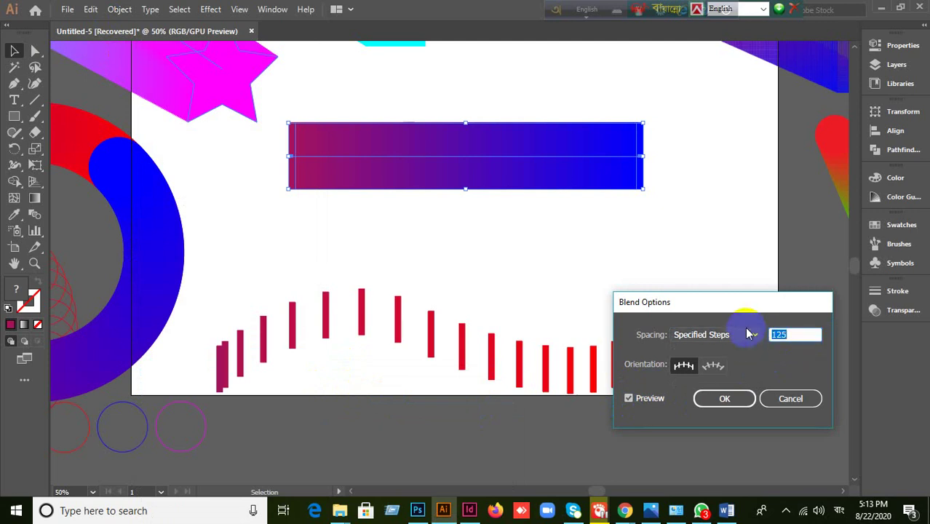
click(751, 335)
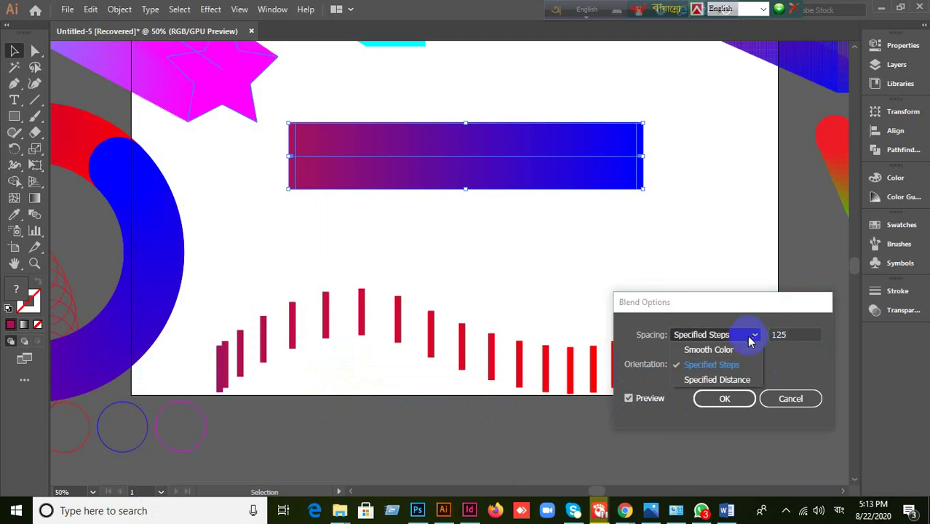
click(728, 382)
click(799, 335)
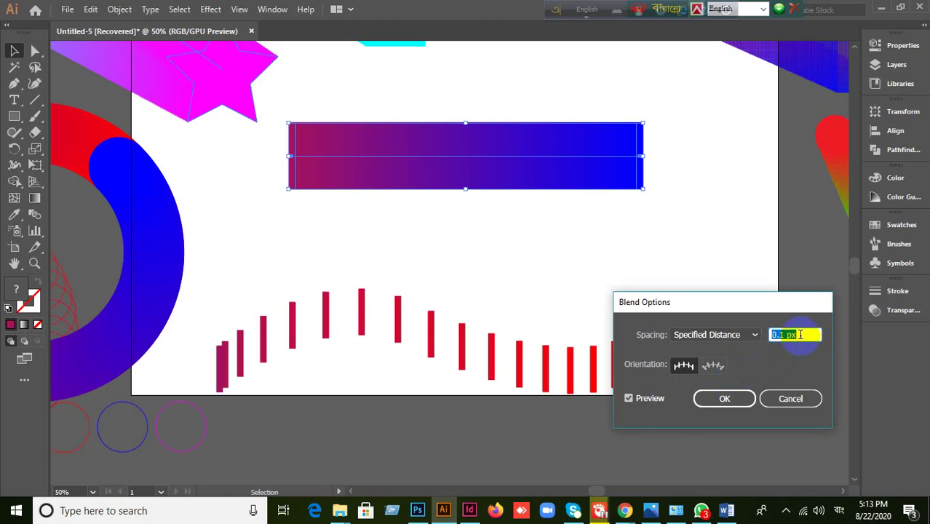
text(3)
click(629, 400)
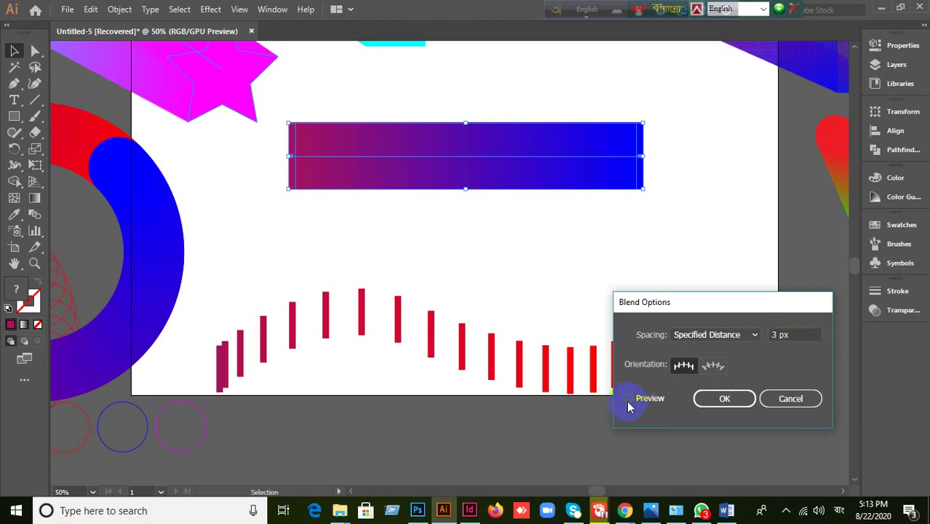
click(748, 336)
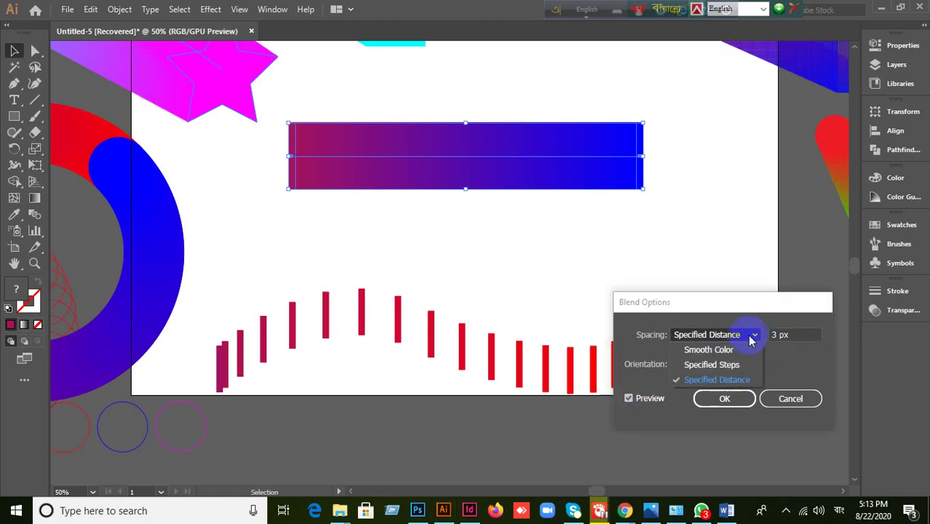
click(711, 368)
click(799, 334)
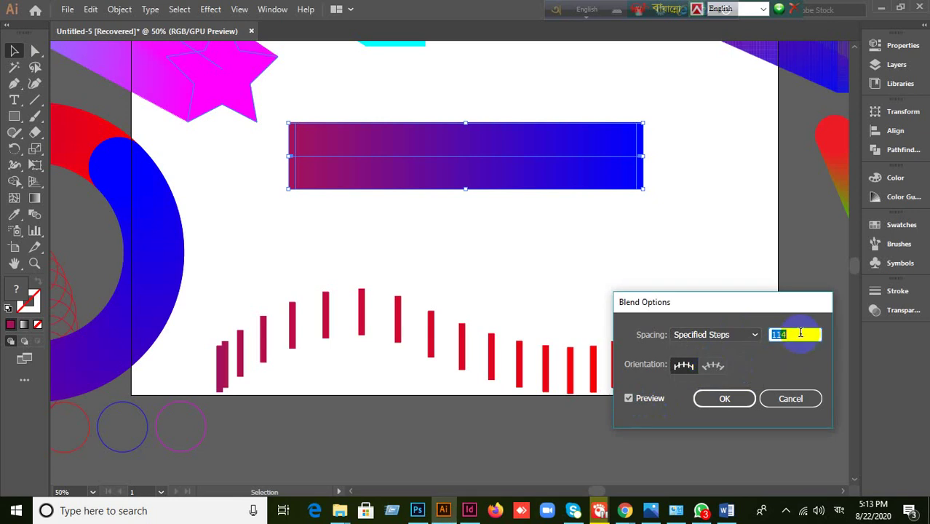
click(631, 400)
click(630, 400)
key(Down)
key(Down)
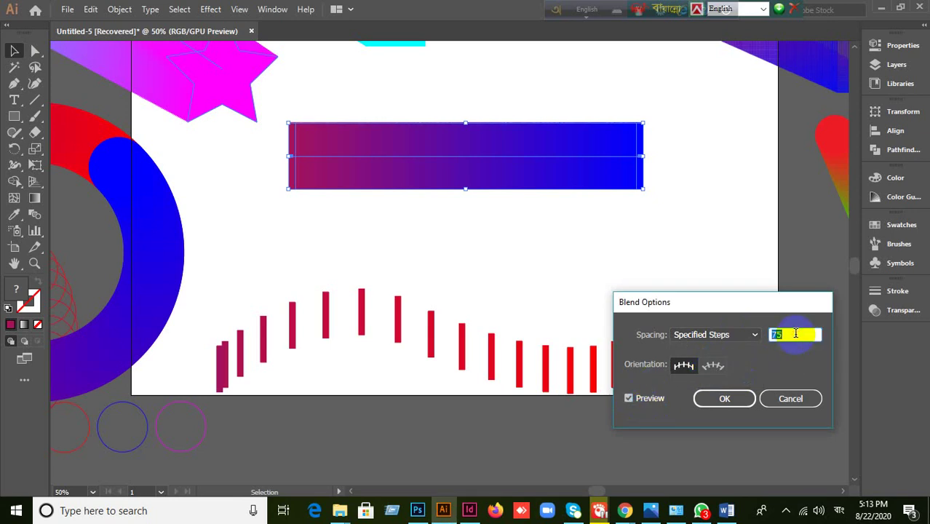
key(Down)
key(Down)
key(Down)
key(Down)
key(Down)
key(Down)
key(Down)
key(Down)
key(Down)
key(Down)
key(Down)
key(Down)
key(Down)
key(Down)
key(Down)
key(Down)
key(Down)
key(Down)
key(Down)
key(Down)
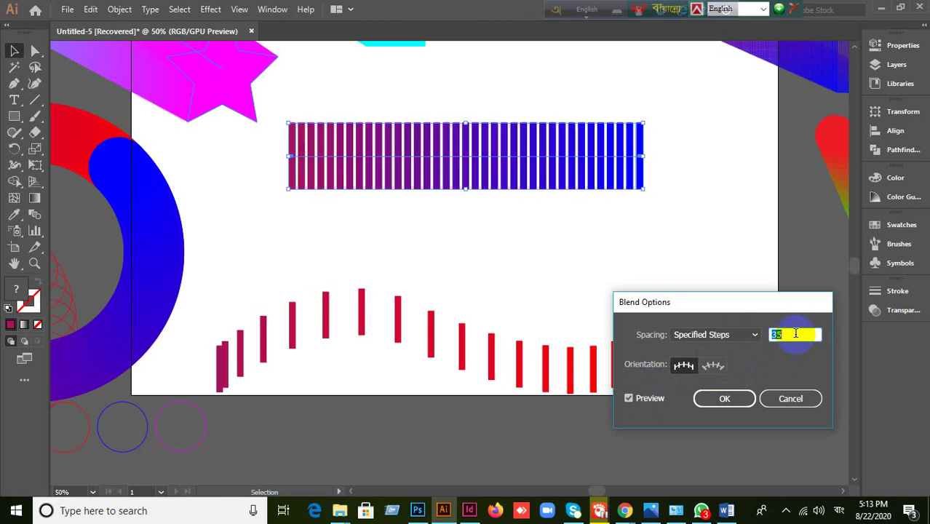
key(Down)
key(Down)
key(Down)
key(Down)
key(Down)
key(Down)
key(Down)
key(Down)
key(Down)
key(Down)
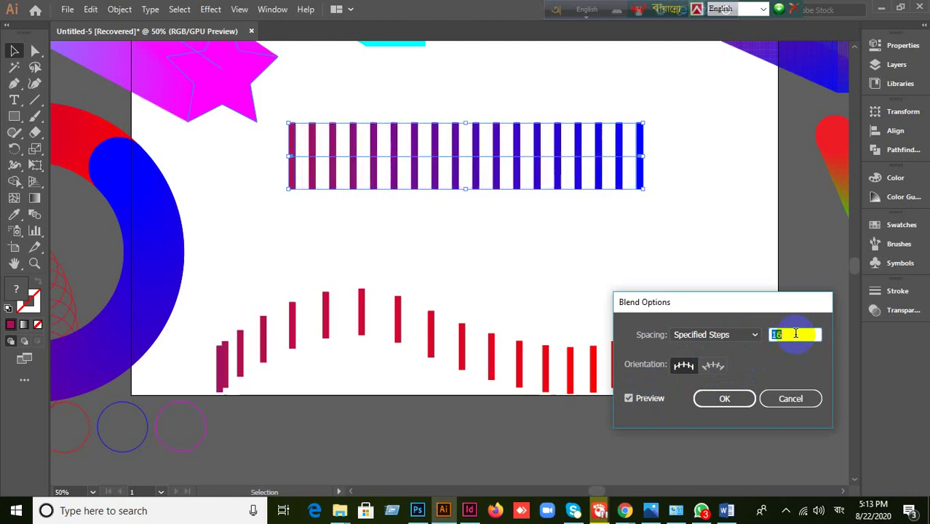
key(Up)
click(756, 339)
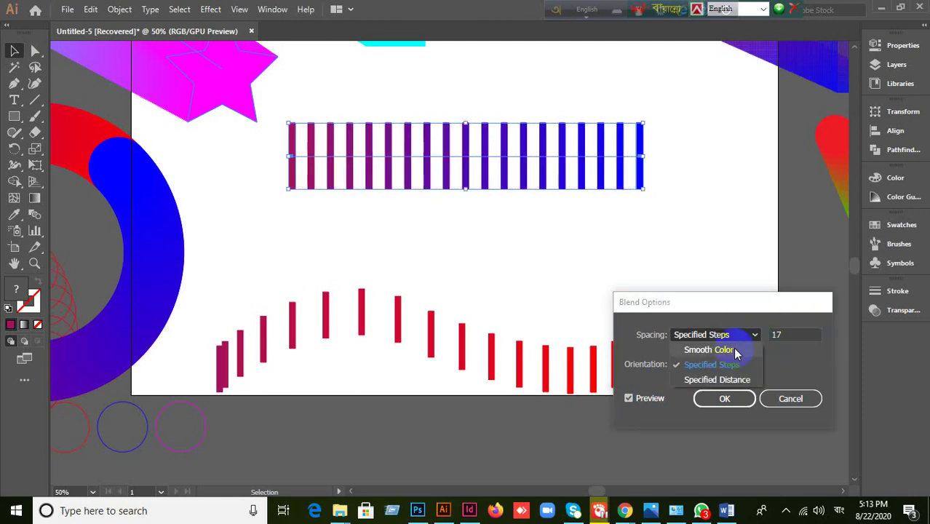
click(717, 380)
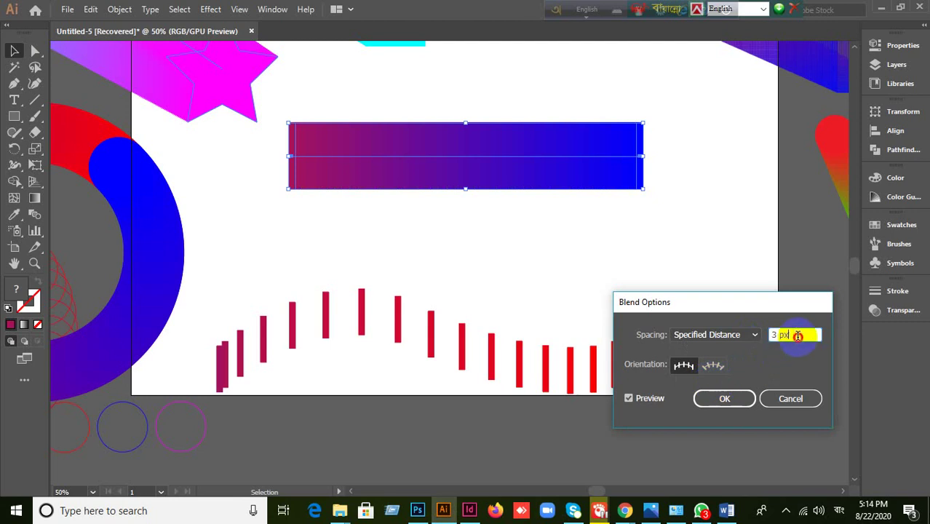
key(Up)
key(Up)
key(Up)
key(Up)
key(Up)
key(Up)
key(Up)
key(Up)
key(Up)
key(Up)
key(Up)
key(Up)
key(Up)
key(Up)
key(Up)
key(Up)
key(Up)
key(Up)
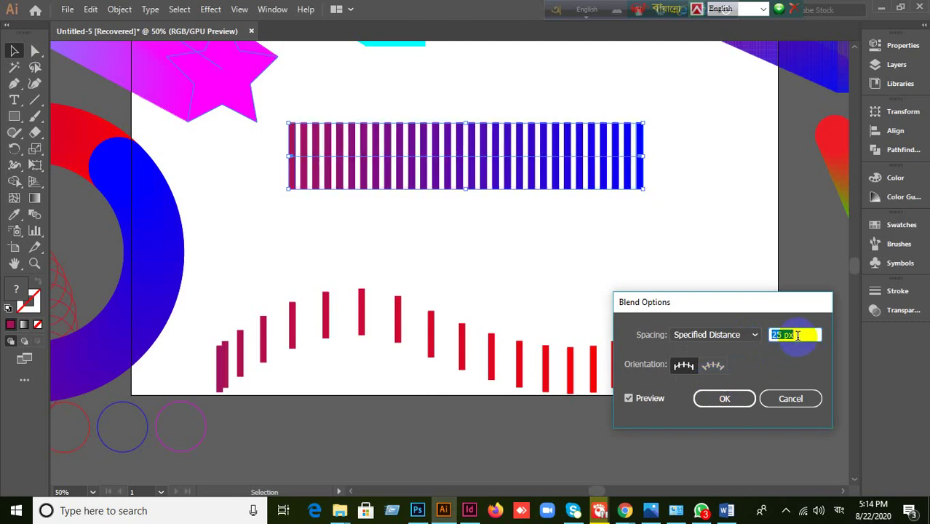
click(792, 398)
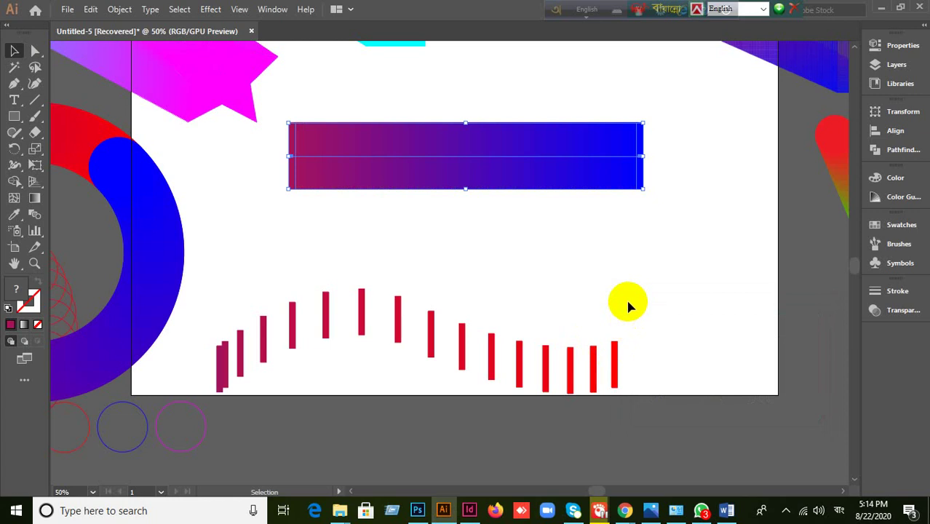
- Undo the blend and remake it between the magenta and blue end bars
key(a)
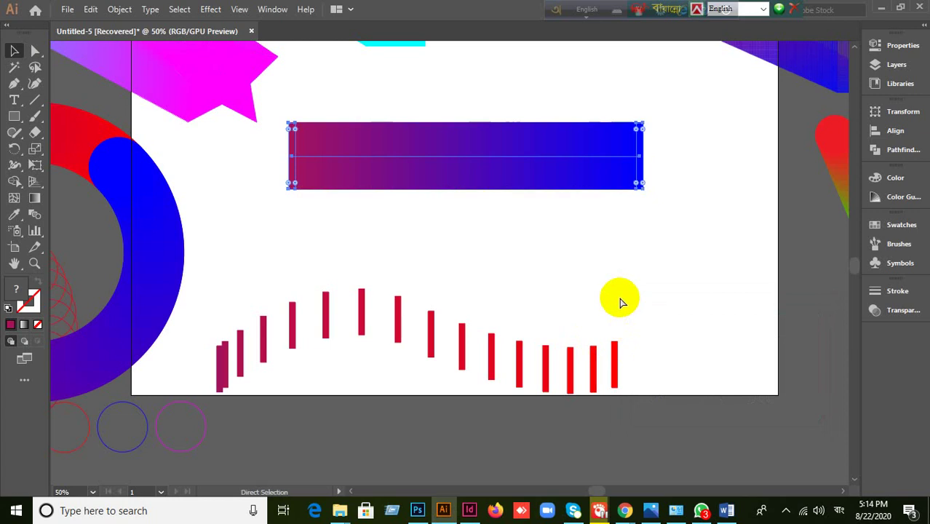
key(ctrl+z)
click(119, 9)
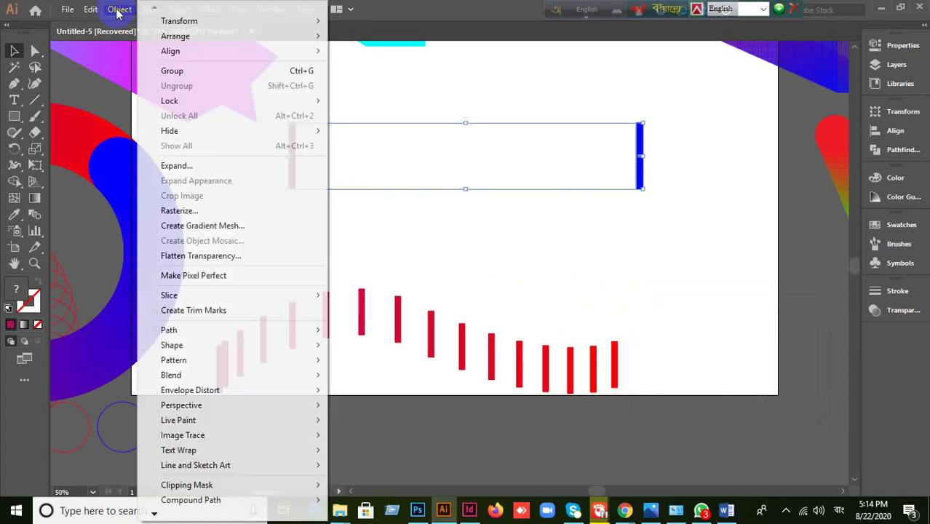
mouse_move(164, 375)
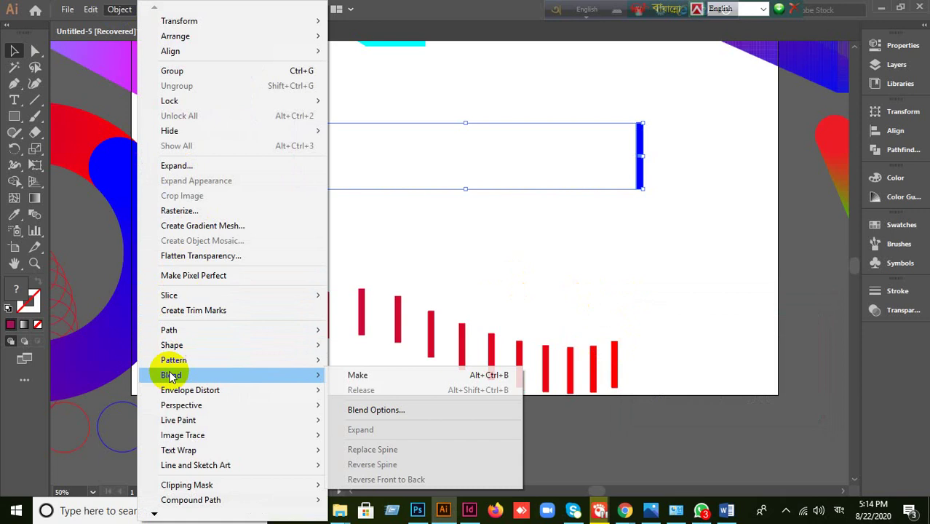
click(359, 375)
- Open Blend Options with Preview on and set Spacing to Specified Distance
click(119, 10)
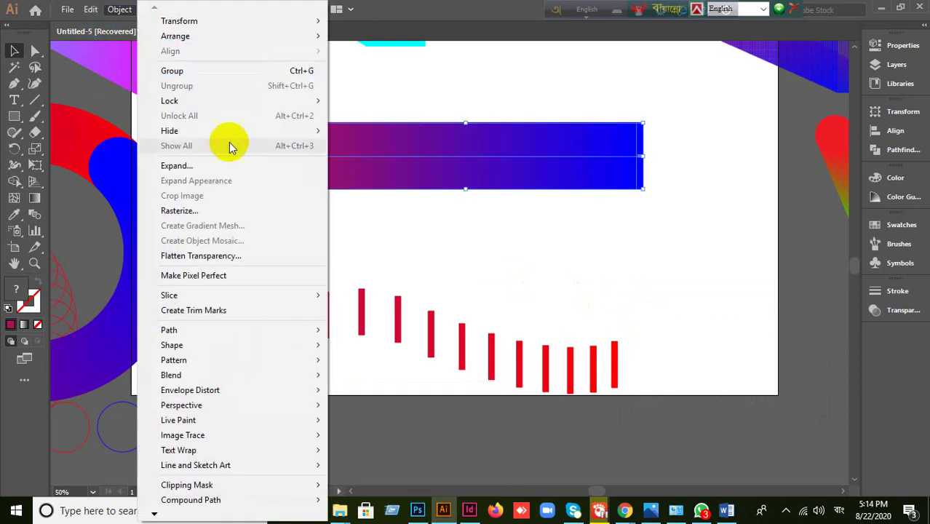
mouse_move(171, 375)
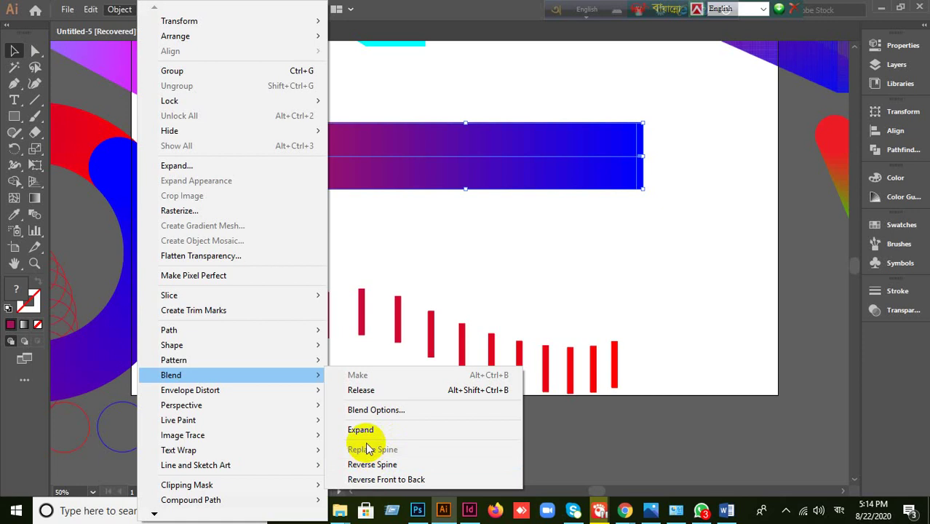
click(375, 410)
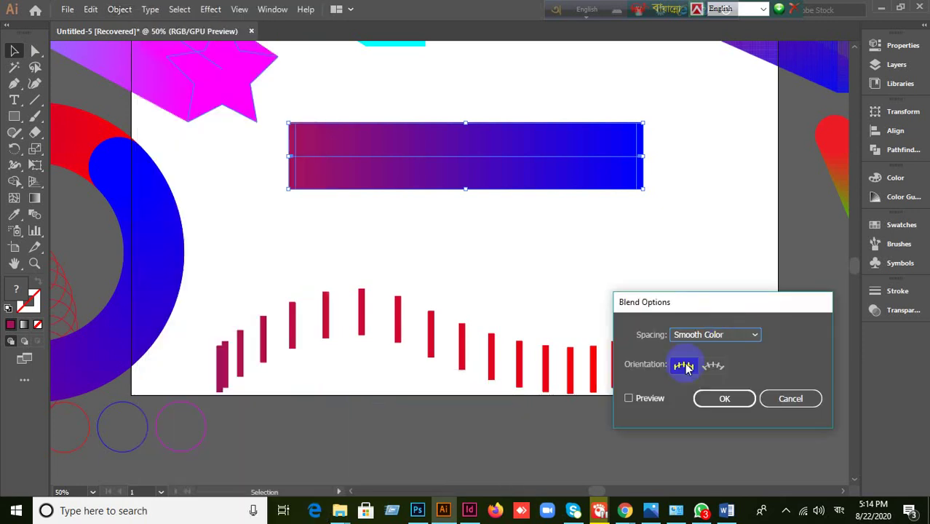
click(648, 398)
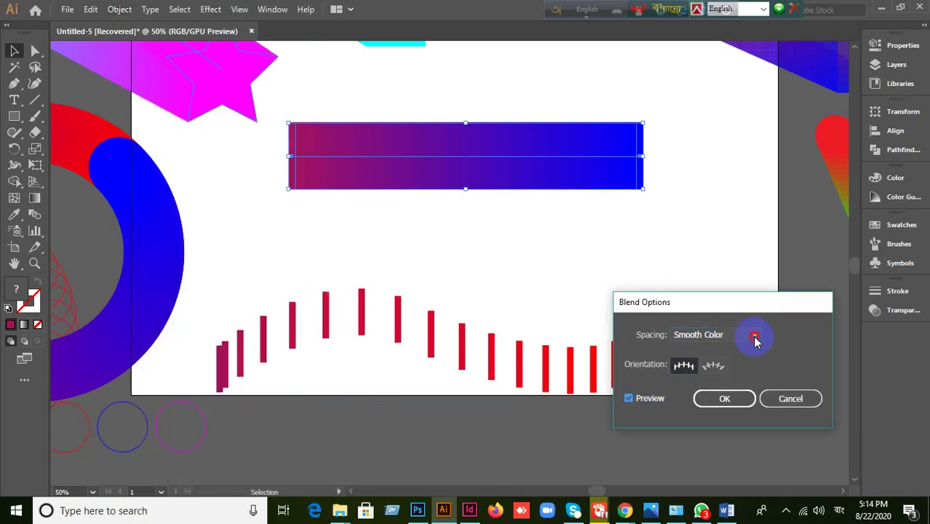
click(755, 336)
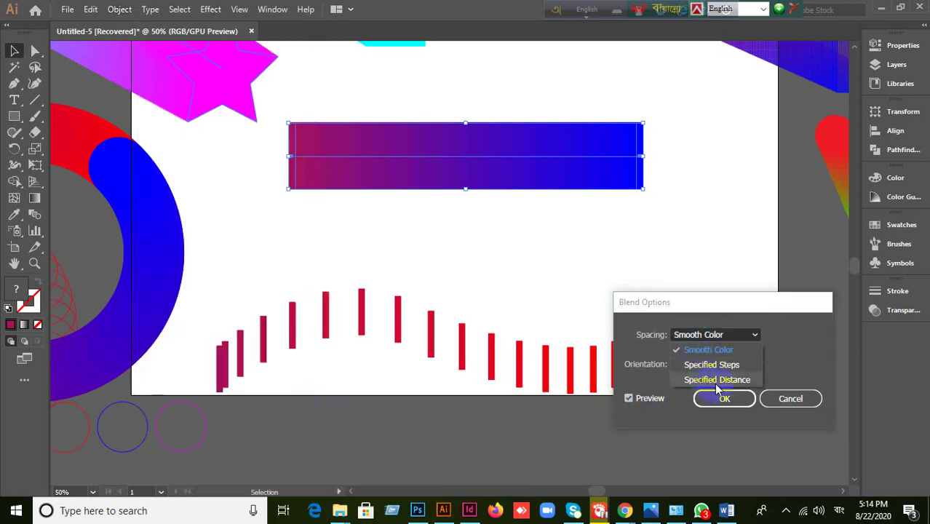
click(718, 380)
click(793, 336)
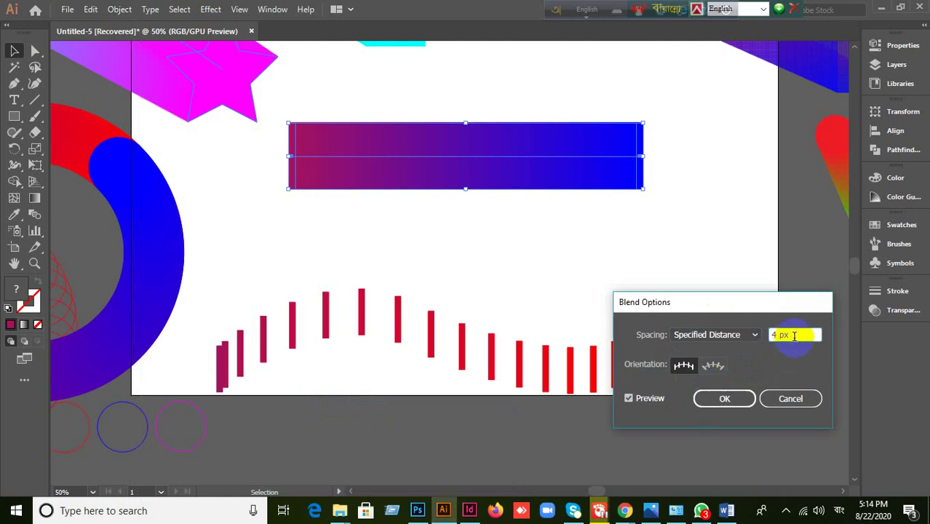
- Scroll the spacing value and reselect Specified Distance as the spacing method
scroll(794, 336, up, 20)
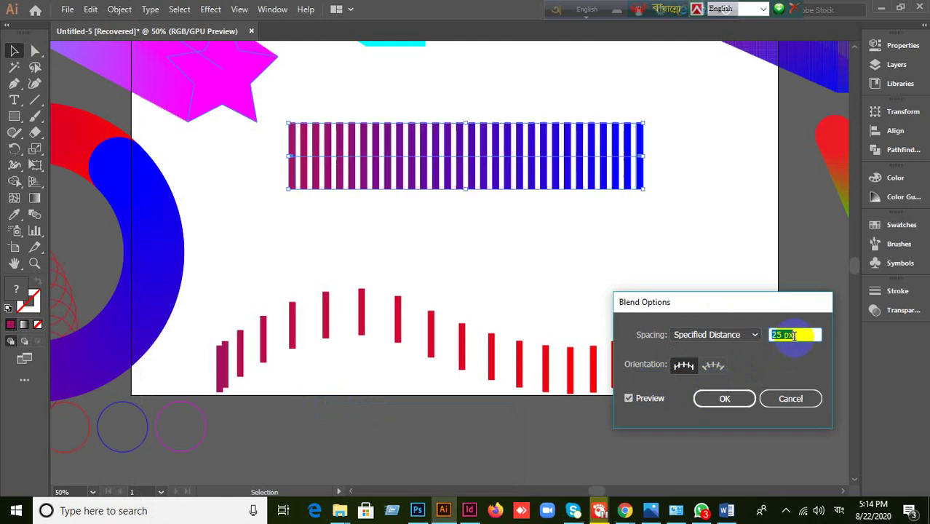
scroll(795, 336, up, 2)
scroll(800, 336, up, 1)
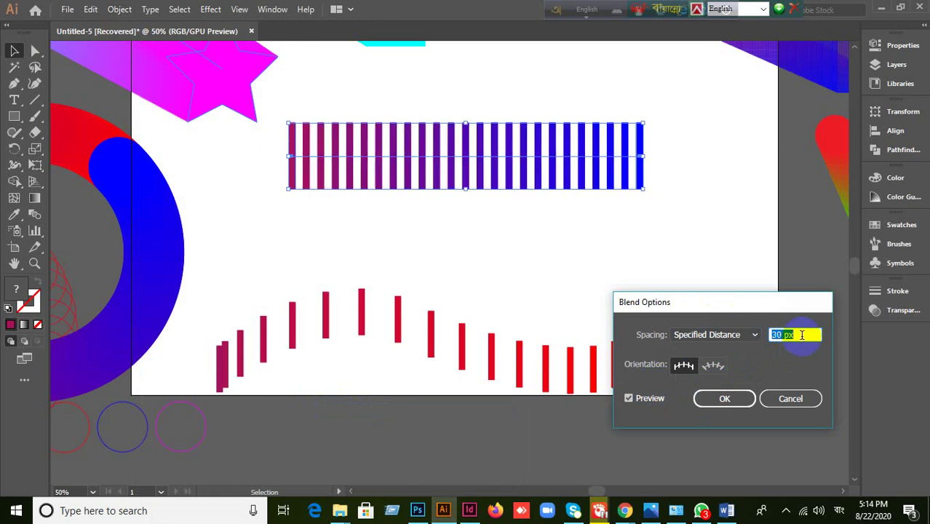
scroll(802, 335, up, 16)
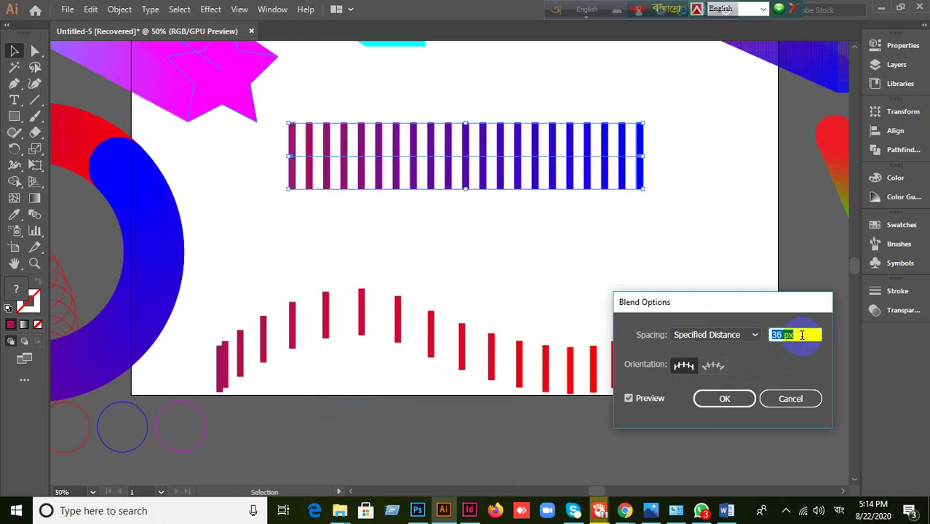
scroll(802, 335, up, 20)
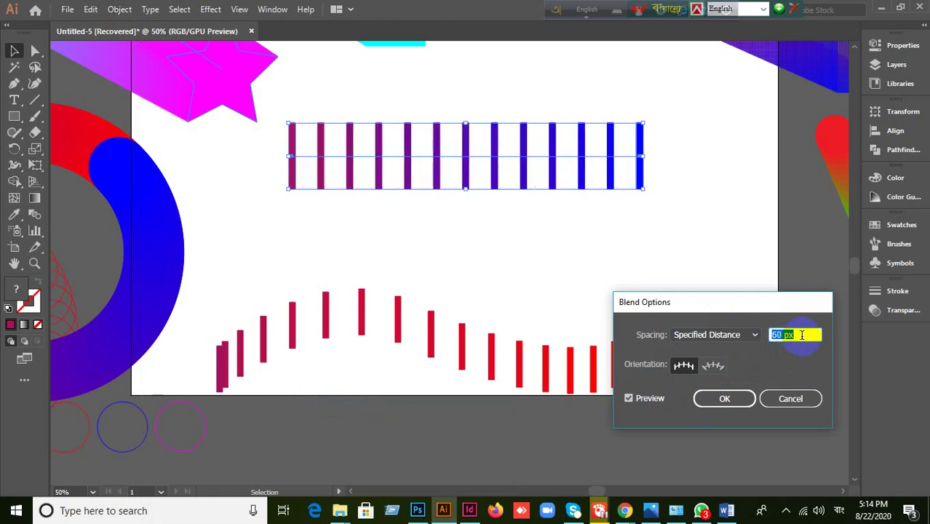
scroll(802, 335, up, 4)
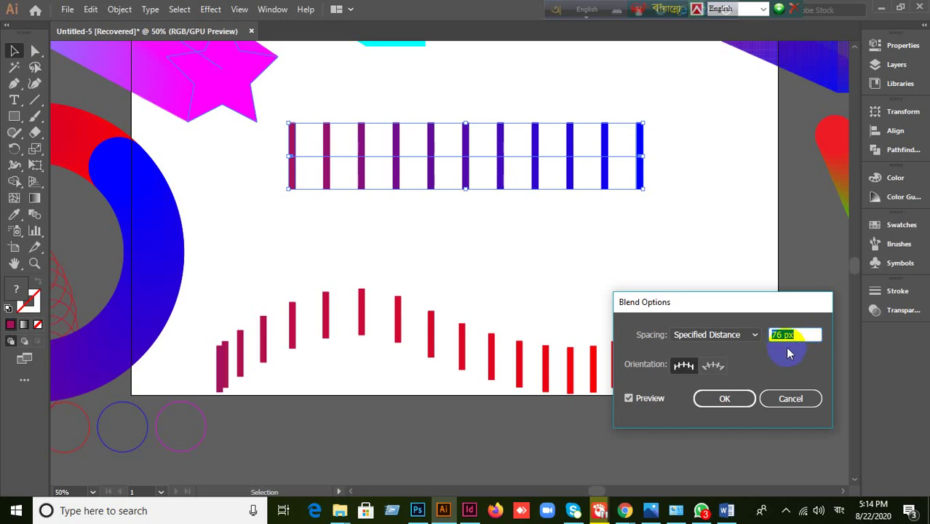
scroll(794, 336, down, 4)
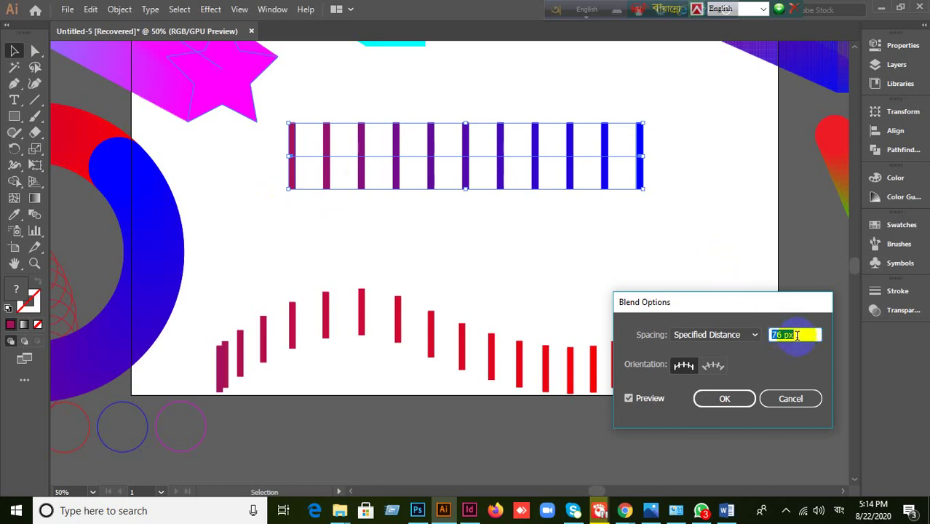
click(742, 337)
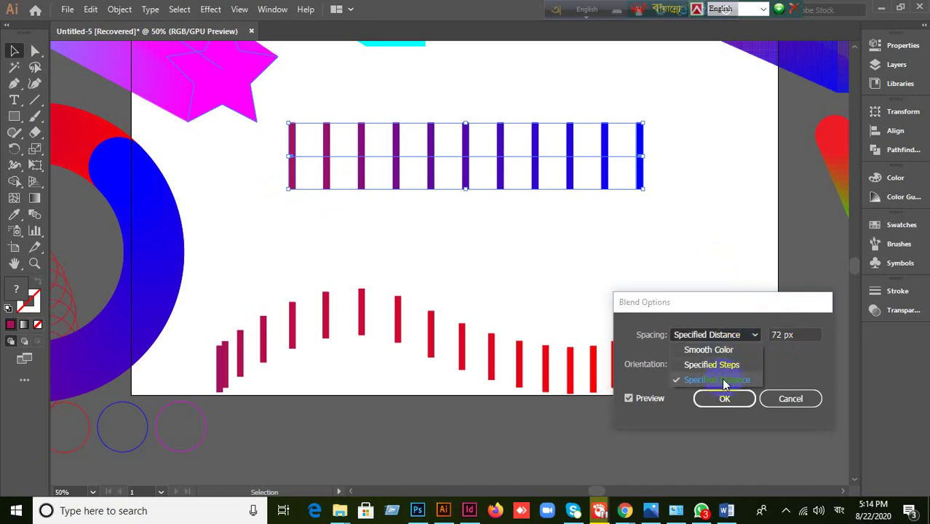
click(724, 380)
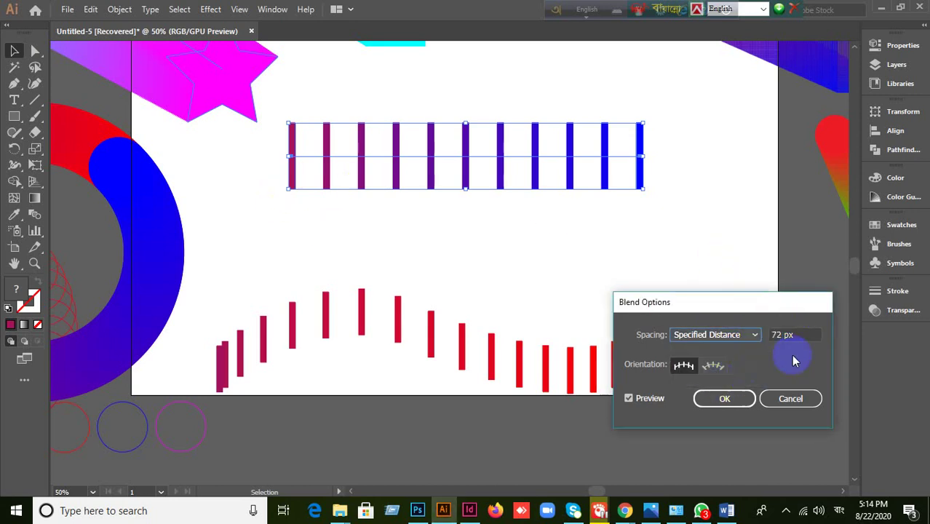
click(739, 337)
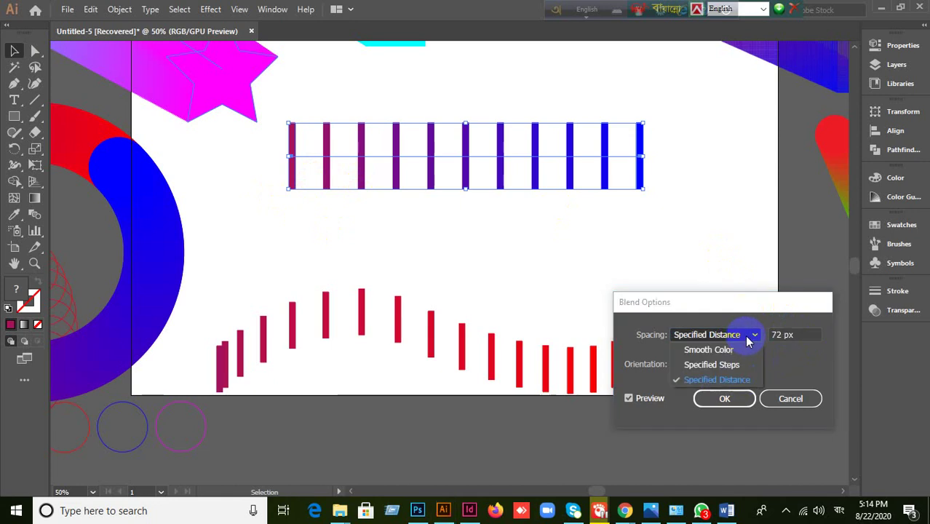
click(705, 387)
- Step the spacing distance down through 68, 44 and 37 to 26 px
double_click(805, 335)
key(Down)
key(Down)
key(Down)
key(Down)
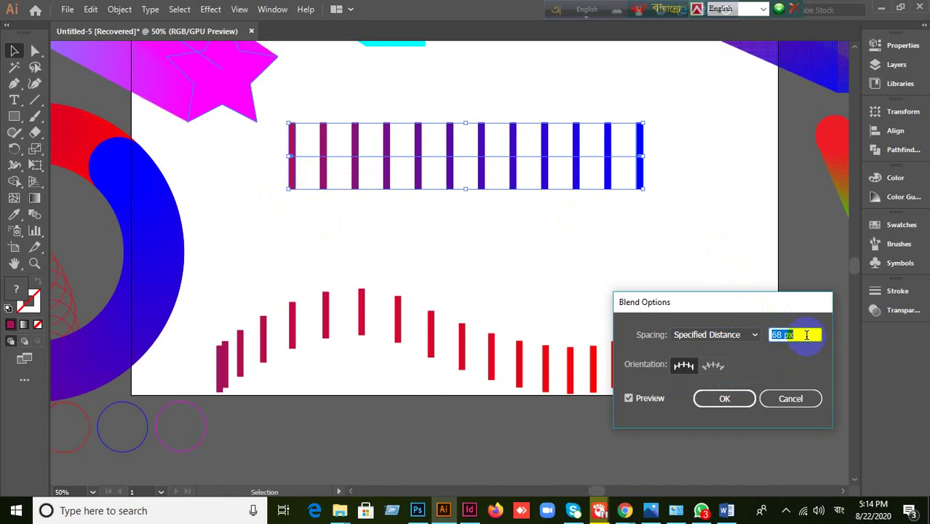
key(Down)
key(Down)
key(Down)
key(Down)
key(Down)
key(Down)
key(Down)
key(Down)
key(Down)
key(Down)
key(Down)
key(Down)
key(Down)
key(Down)
key(Down)
key(Down)
key(Down)
key(Down)
key(Down)
key(Down)
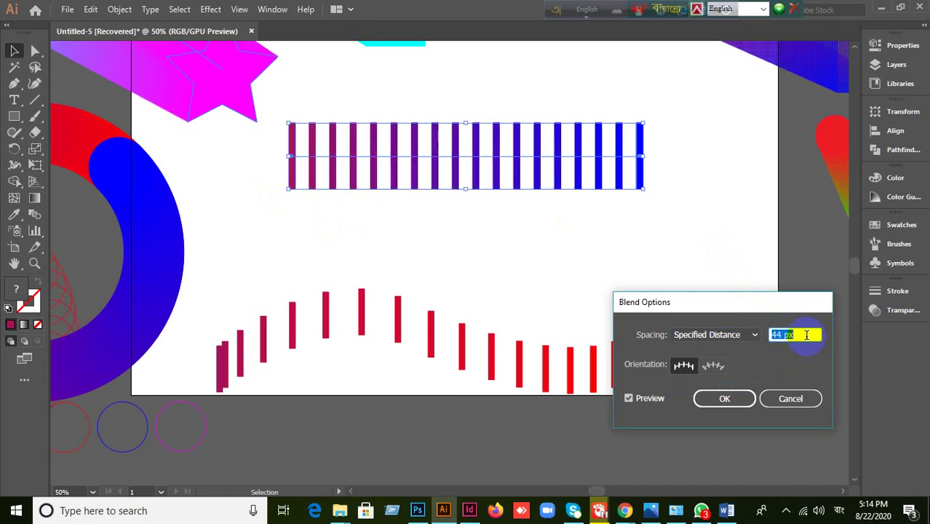
key(Down)
key(Down)
key(Down)
key(Down)
key(Down)
key(Down)
key(Down)
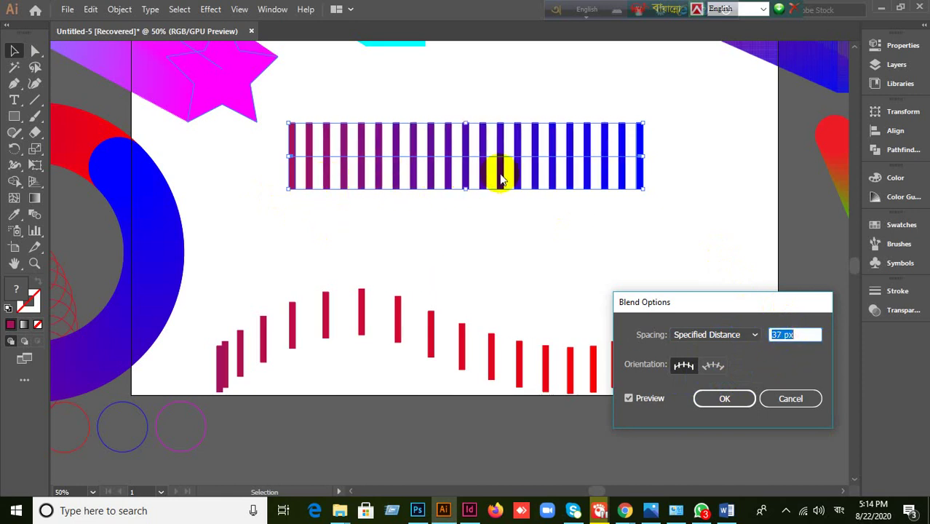
click(795, 332)
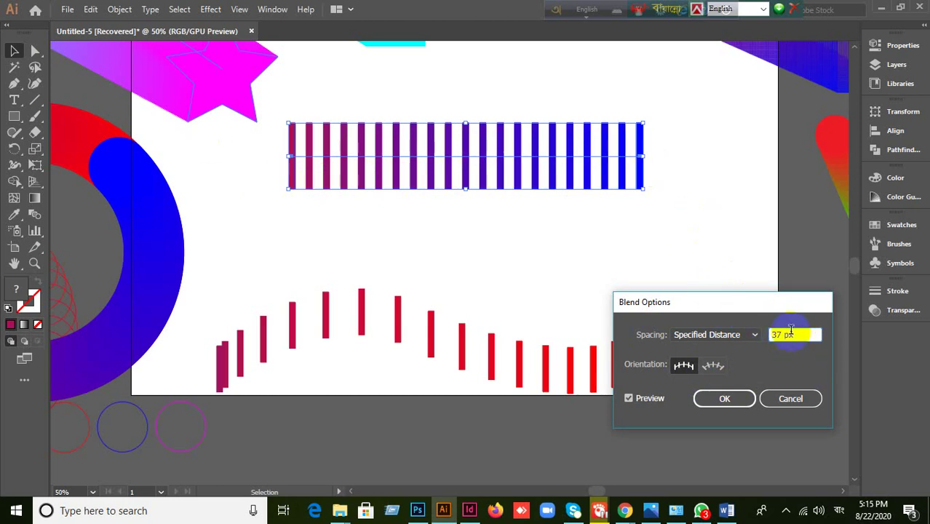
key(Down)
key(Down)
key(Down)
key(Down)
key(Down)
key(Down)
key(Down)
key(Down)
key(Down)
key(Down)
key(Down)
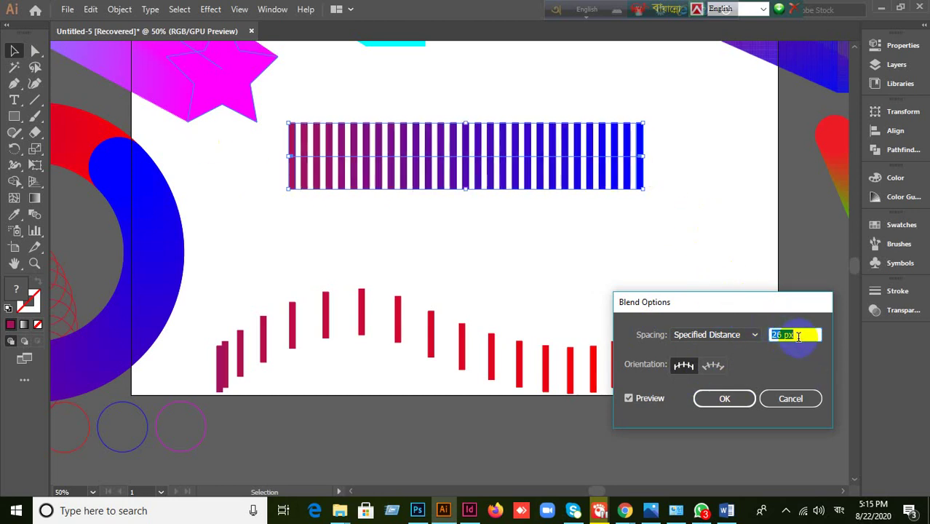
- Try Specified Steps spacing at 10, then 14 and 23 steps, with Preview toggled
click(752, 336)
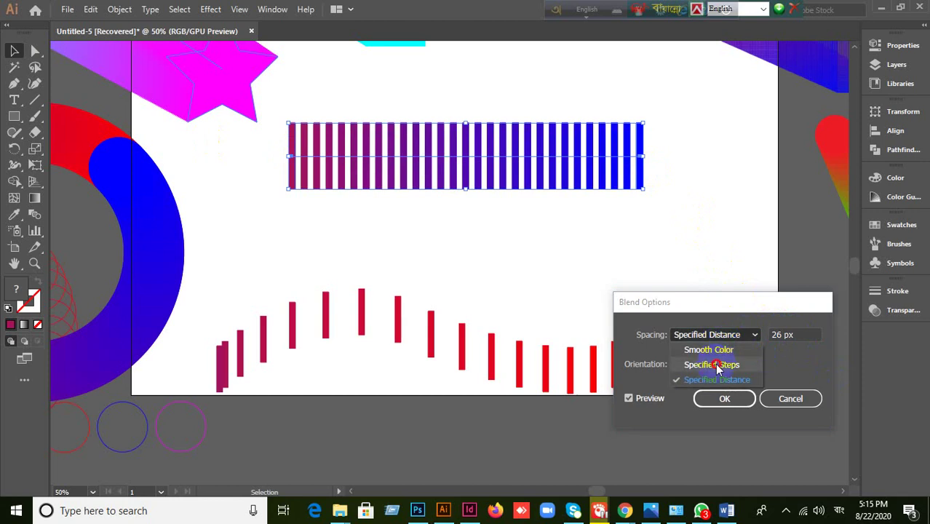
click(699, 364)
click(799, 334)
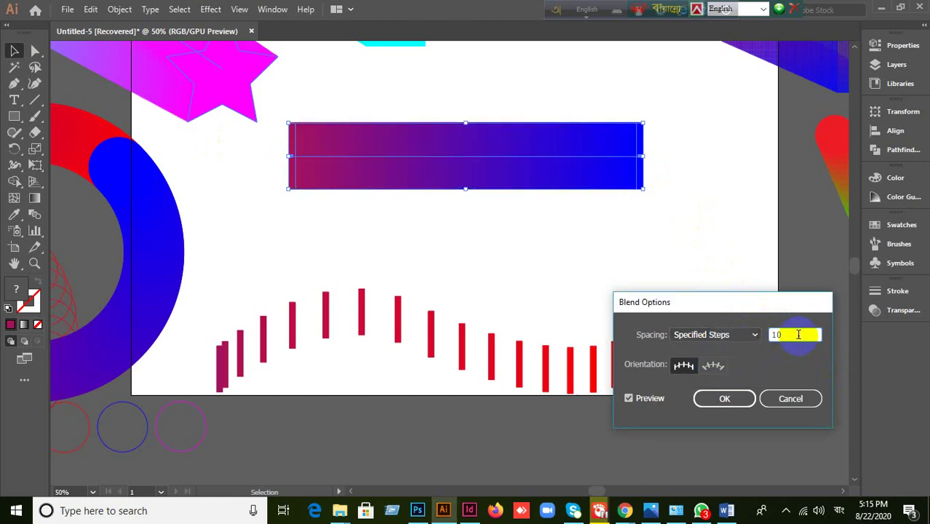
text(10)
click(634, 400)
click(633, 399)
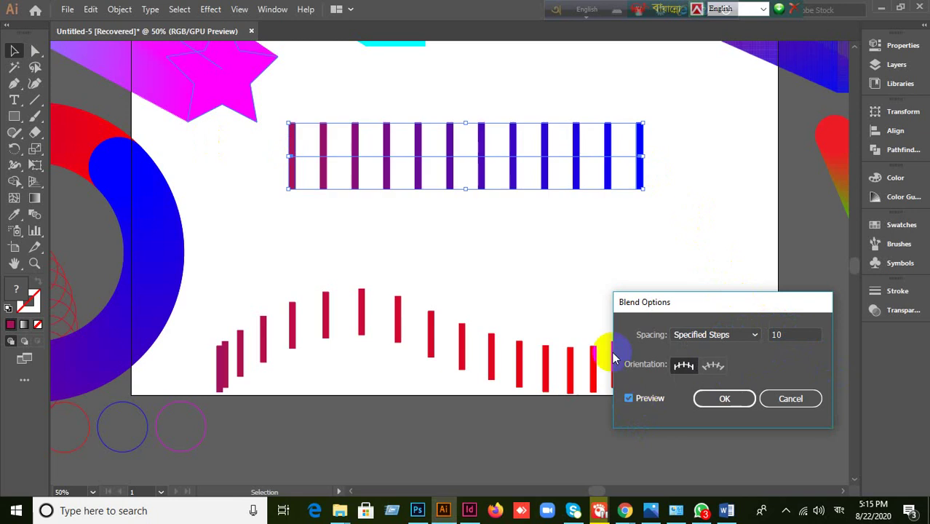
click(790, 333)
key(Up)
key(Up)
key(Up)
key(Up)
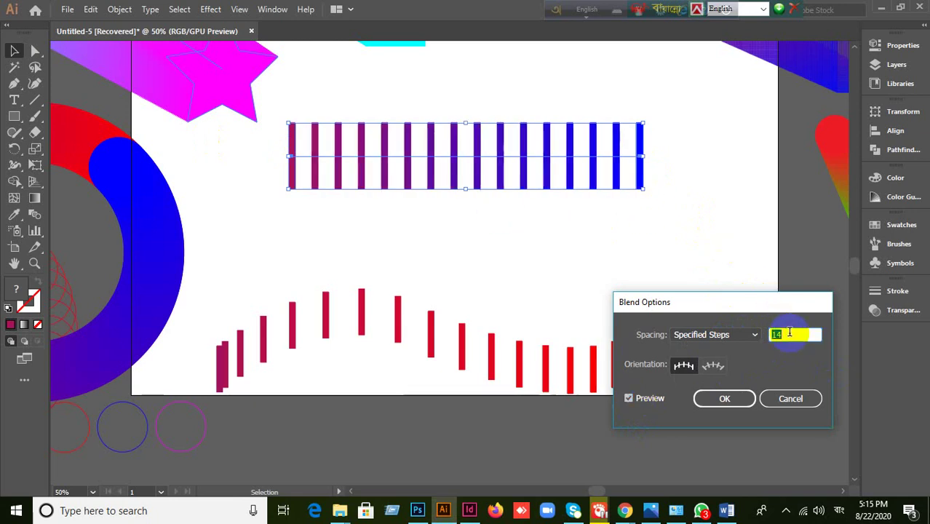
key(Up)
key(Up)
key(Up)
key(Up)
key(Up)
key(Up)
key(Up)
key(Up)
key(Up)
- Try Specified Distance at 40 and 47 px, then cancel Blend Options
click(754, 336)
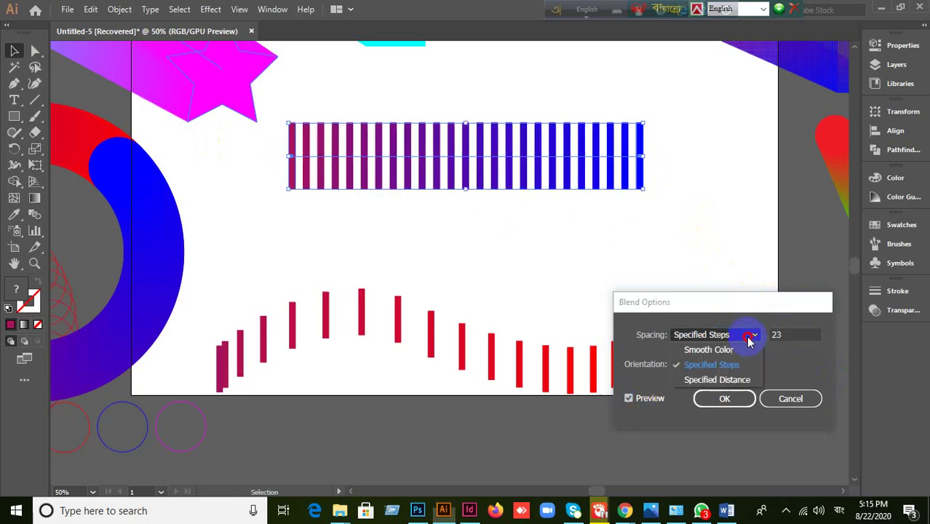
click(728, 379)
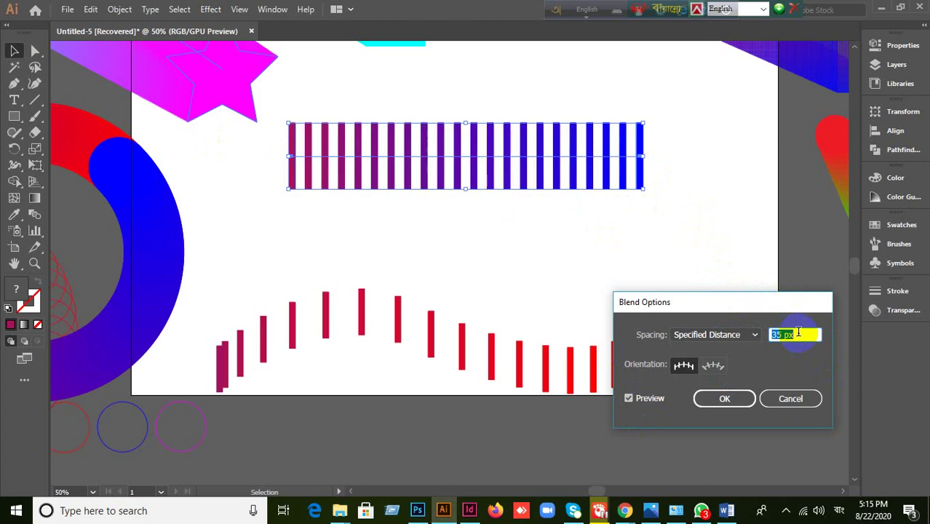
key(Up)
key(Up)
key(Up)
key(Up)
key(Up)
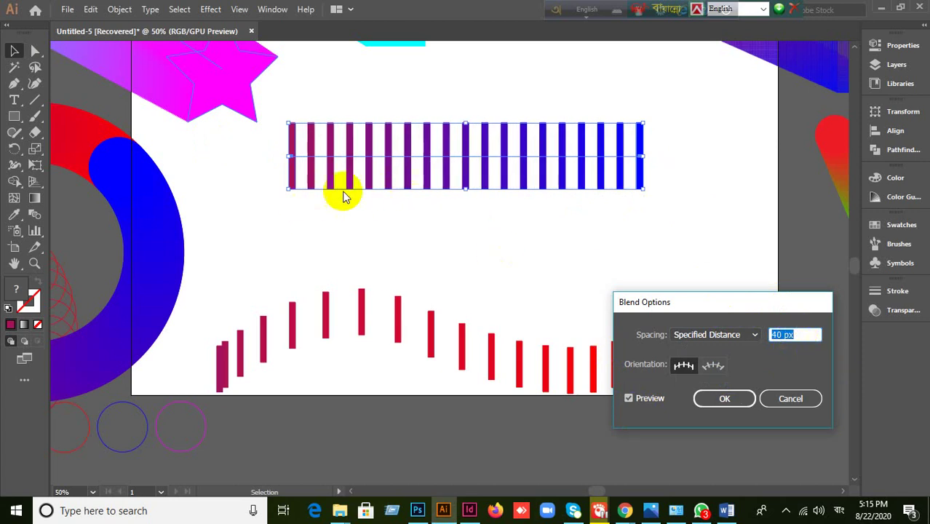
click(787, 337)
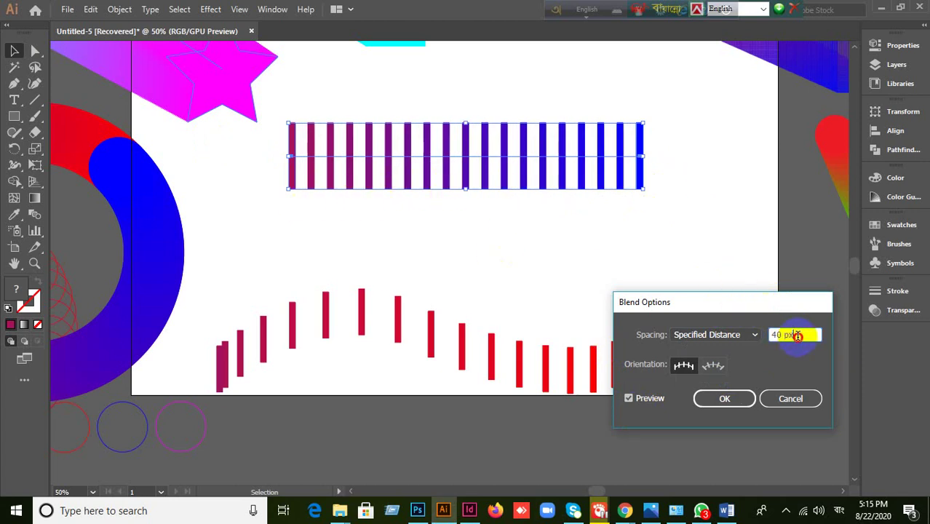
key(Up)
key(Up)
key(Up)
key(Up)
key(Up)
key(Up)
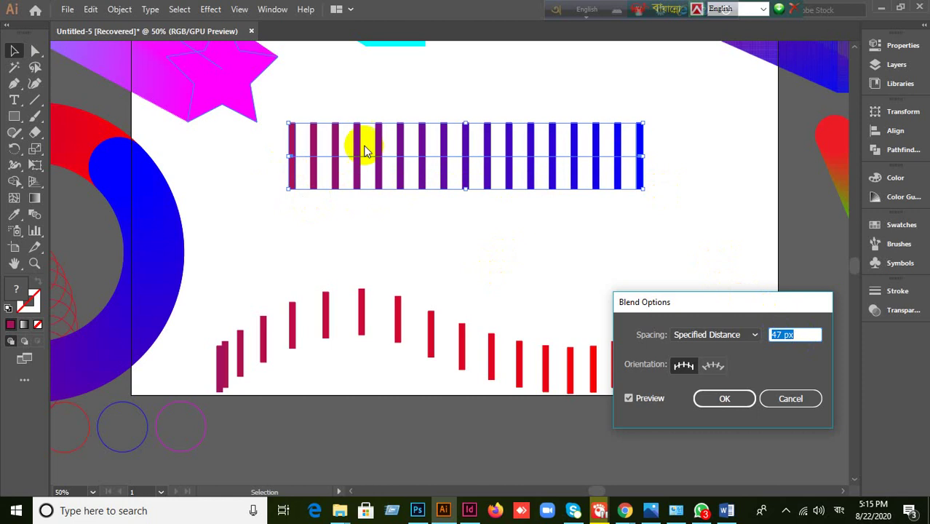
click(794, 399)
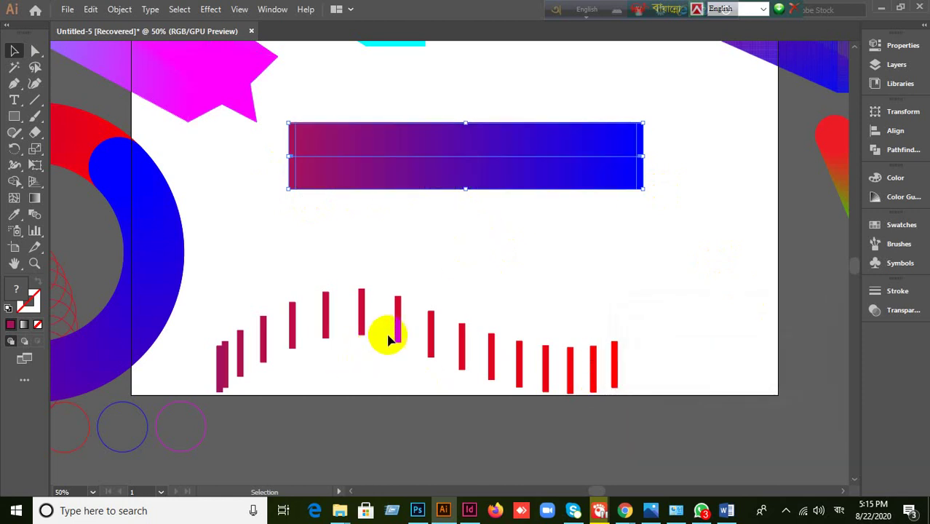
- Select all the artwork around the artboard and move it up above it
scroll(384, 333, down, 3)
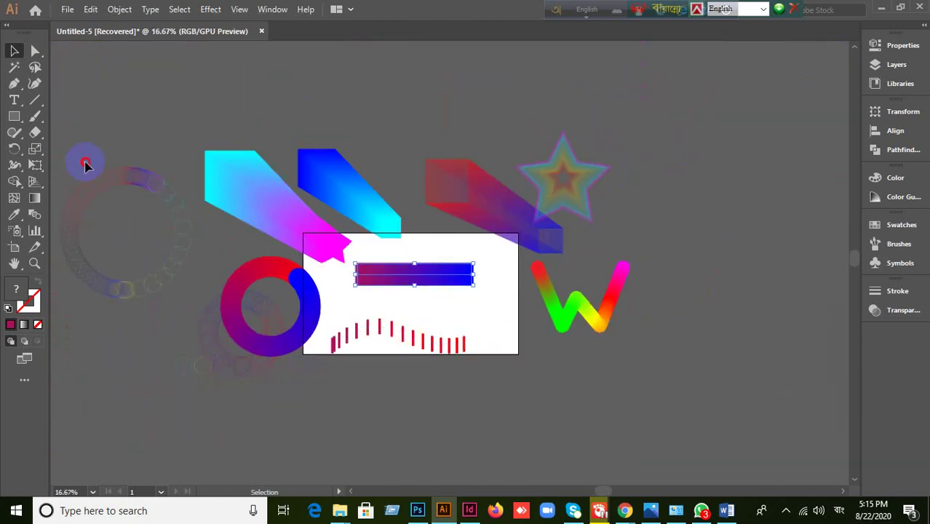
drag(85, 160, 774, 359)
drag(594, 316, 466, 164)
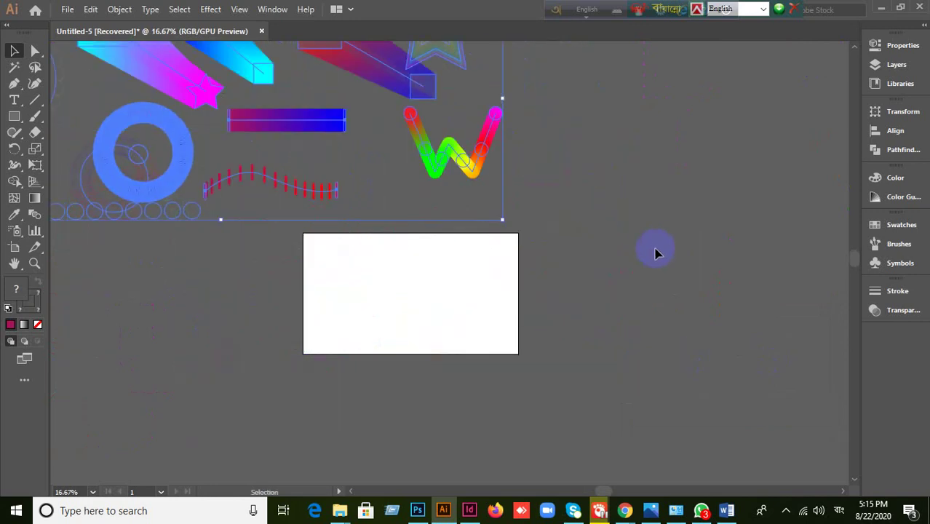
click(656, 249)
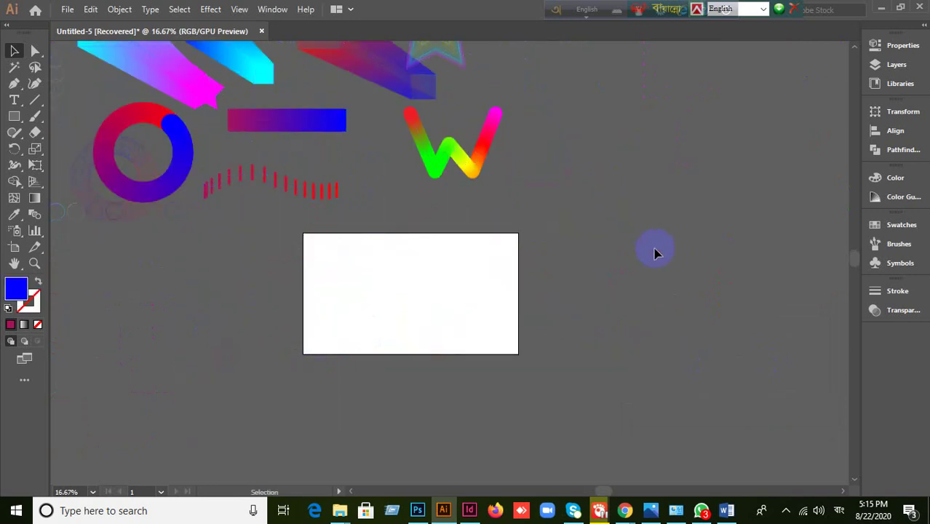
- Reselect all the demos and move them down onto the artboard, then deselect
scroll(490, 284, down, 1)
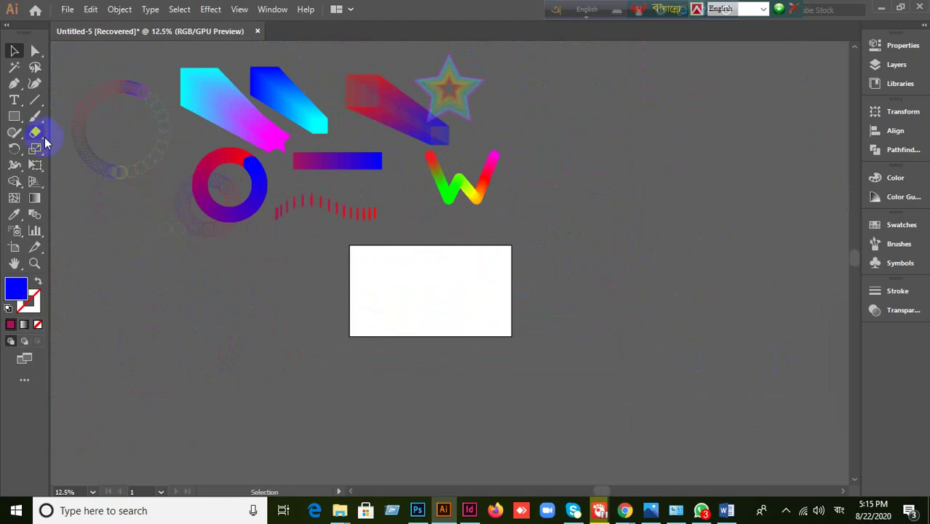
drag(93, 66, 549, 263)
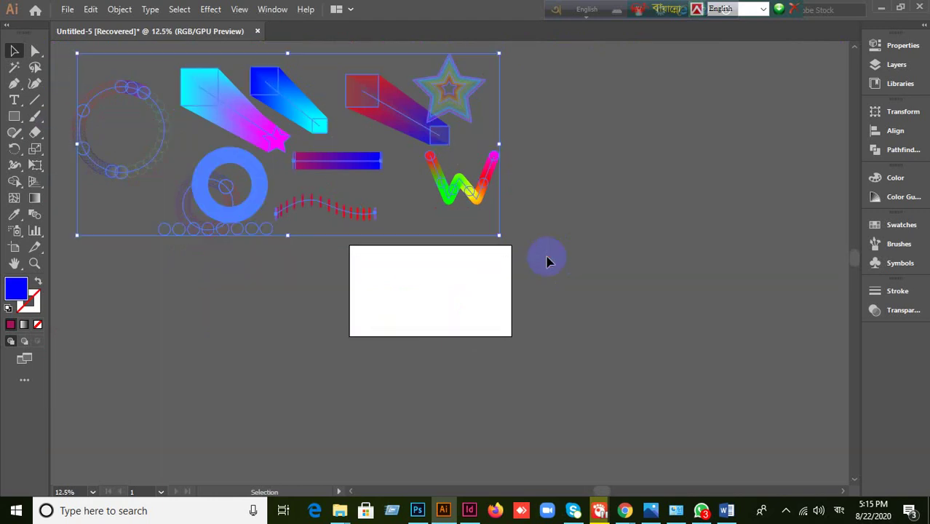
click(473, 193)
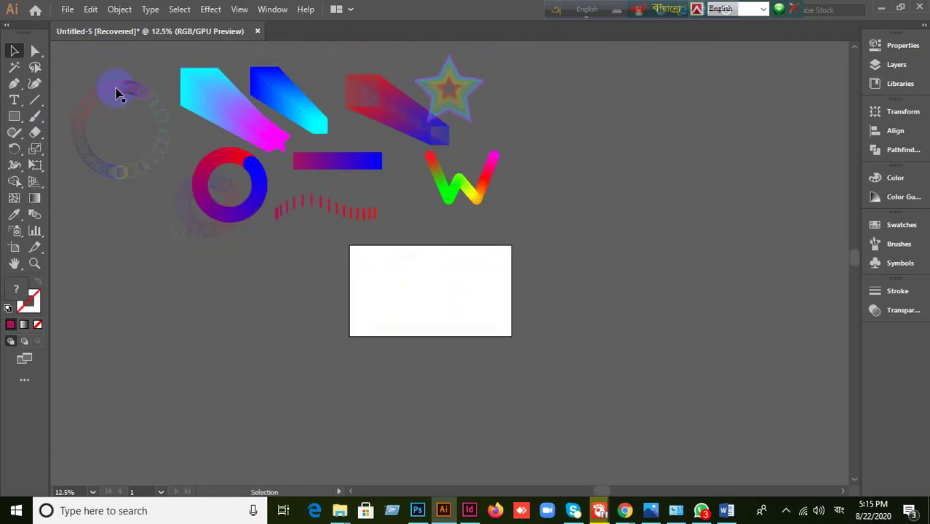
drag(118, 92, 683, 306)
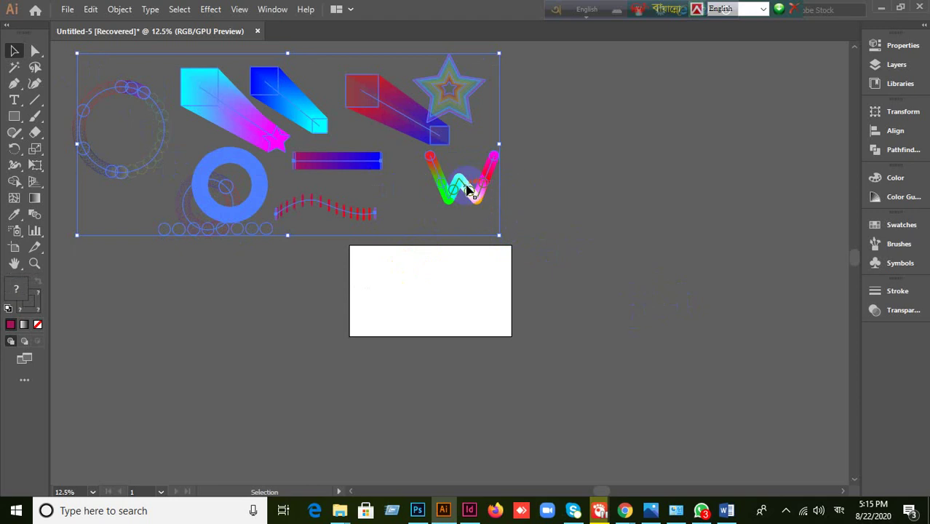
drag(470, 191, 582, 274)
click(655, 400)
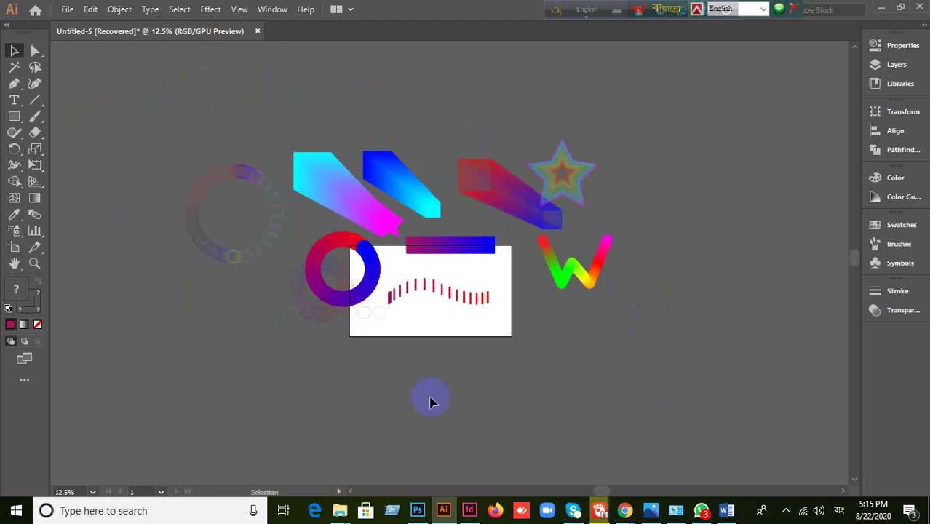
- Bring the Google Meet window to the front from the taskbar Chrome icon
scroll(431, 401, up, 1)
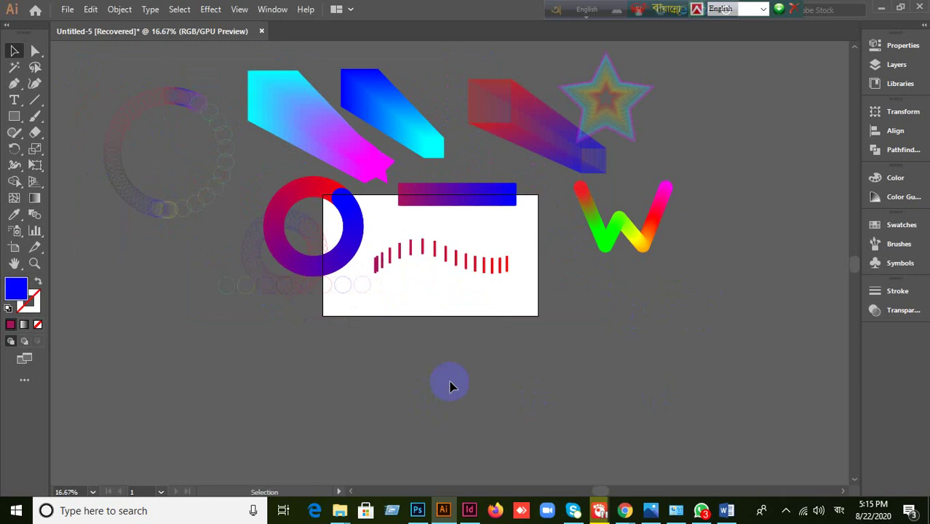
mouse_move(624, 510)
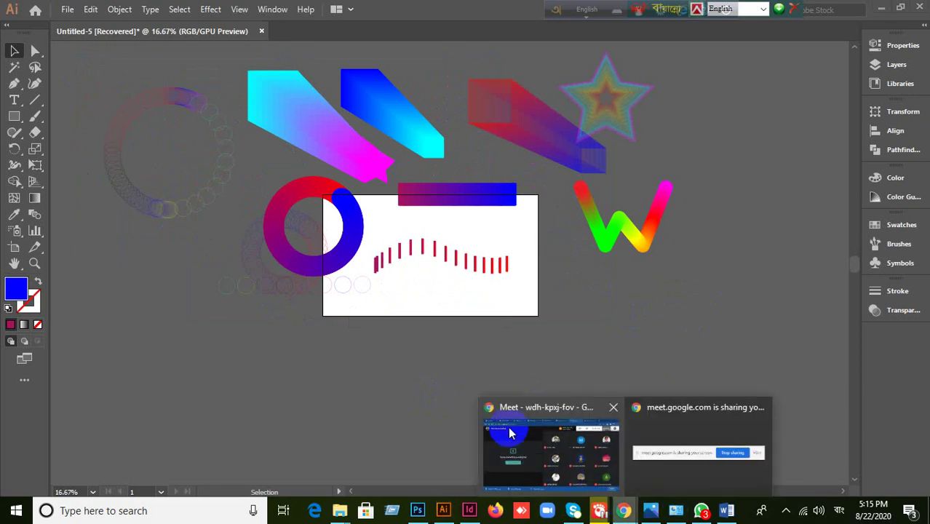
click(509, 433)
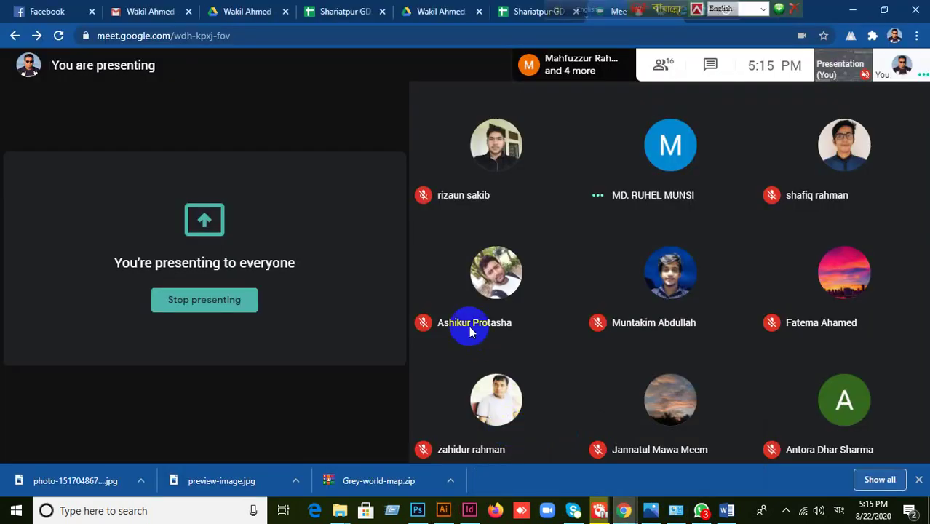
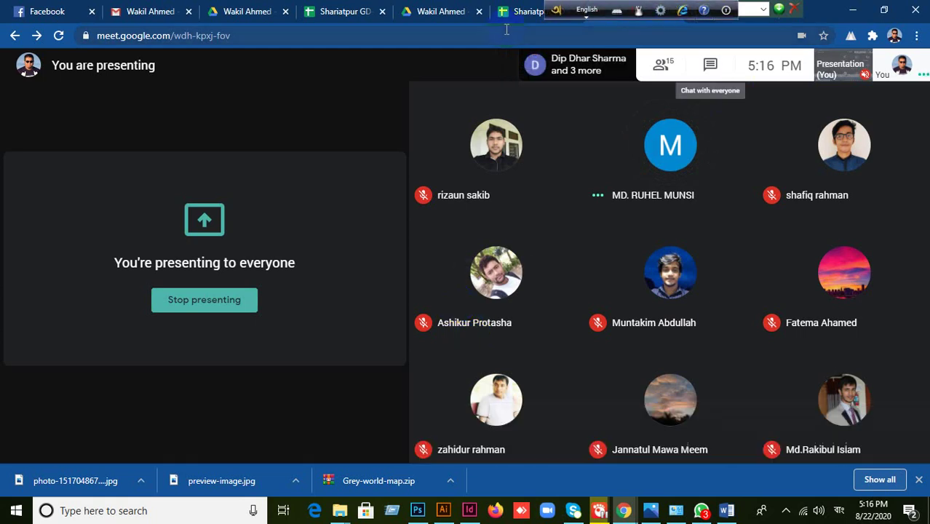
- Switch from Google Meet to Illustrator's Untitled-5 gradient artwork during the screen share
drag(566, 12, 341, 9)
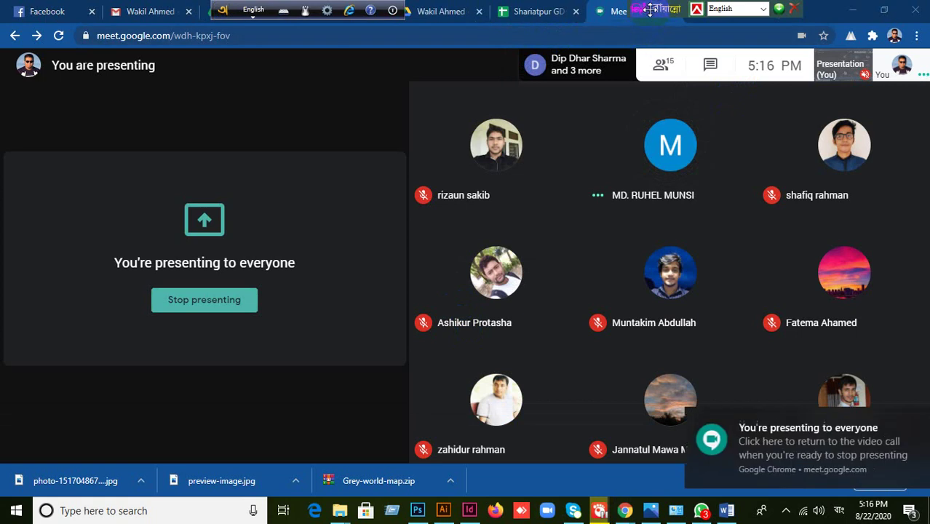
mouse_move(532, 267)
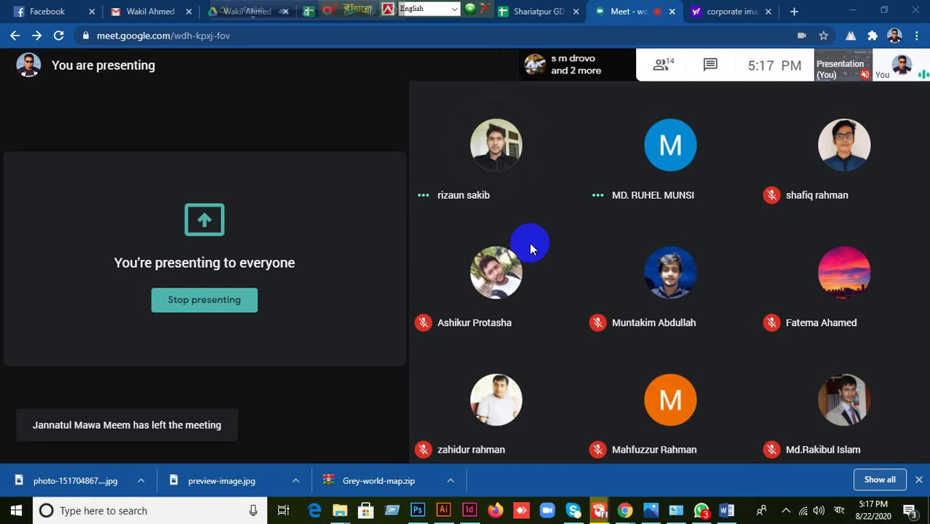
click(443, 510)
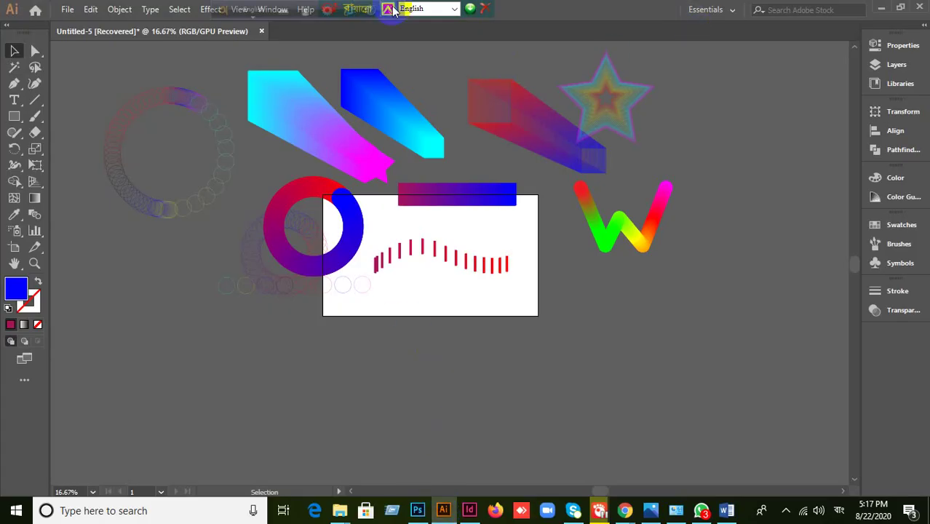
- Start a File > New document (preset 2.13 × 3.39 in, 2 artboards, 0.125 in bleed)
click(67, 9)
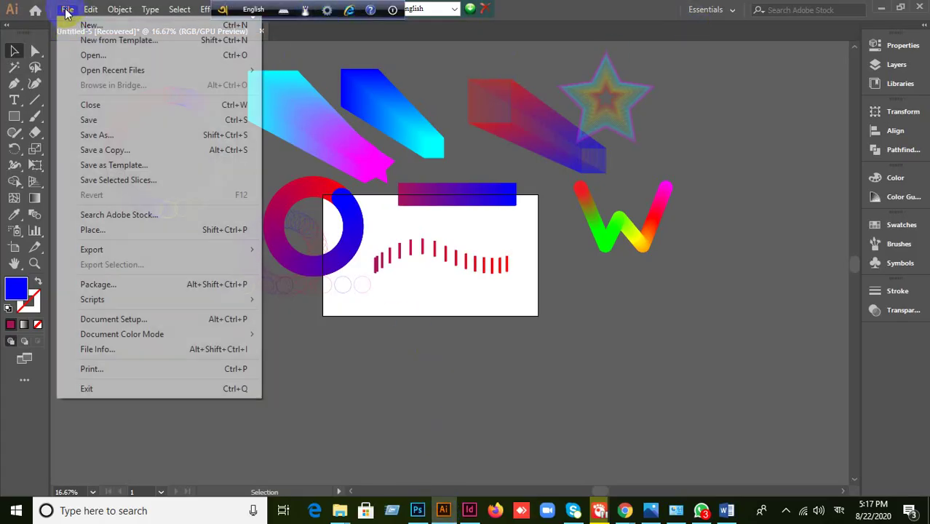
click(77, 25)
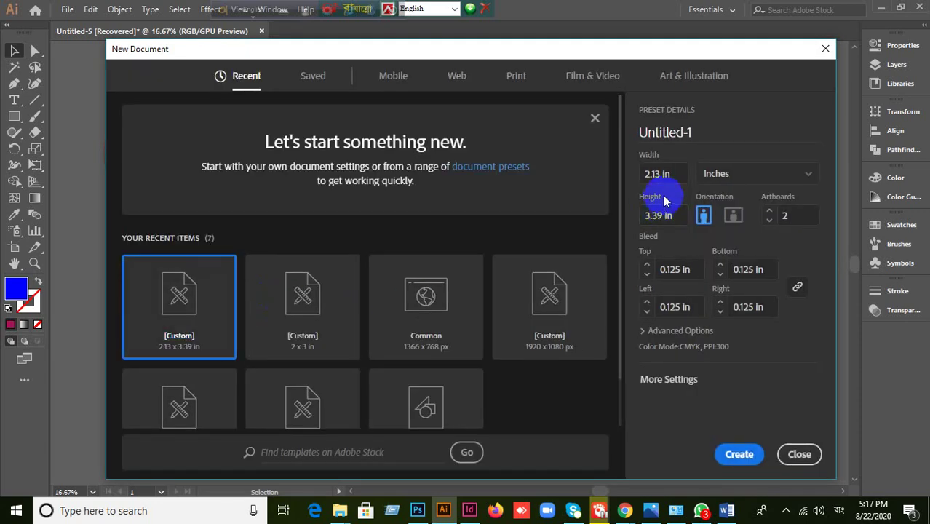
click(674, 176)
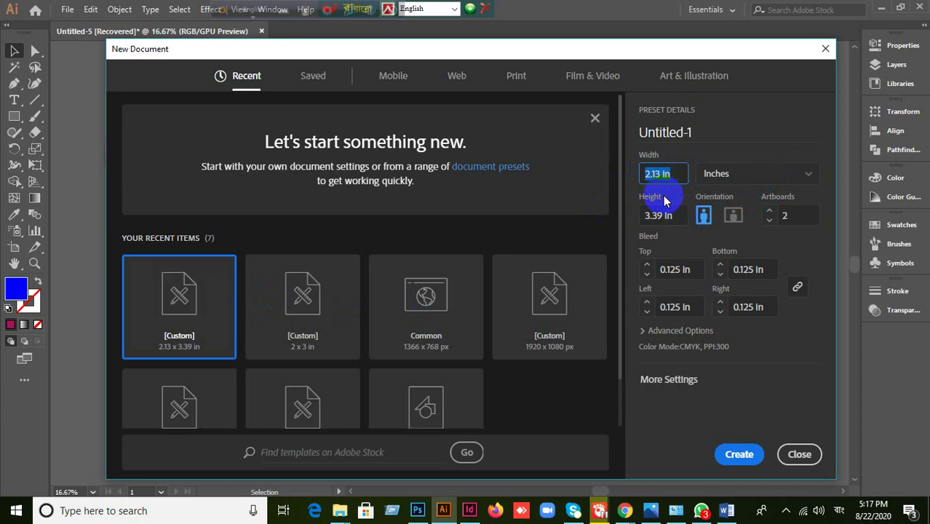
drag(680, 216, 644, 216)
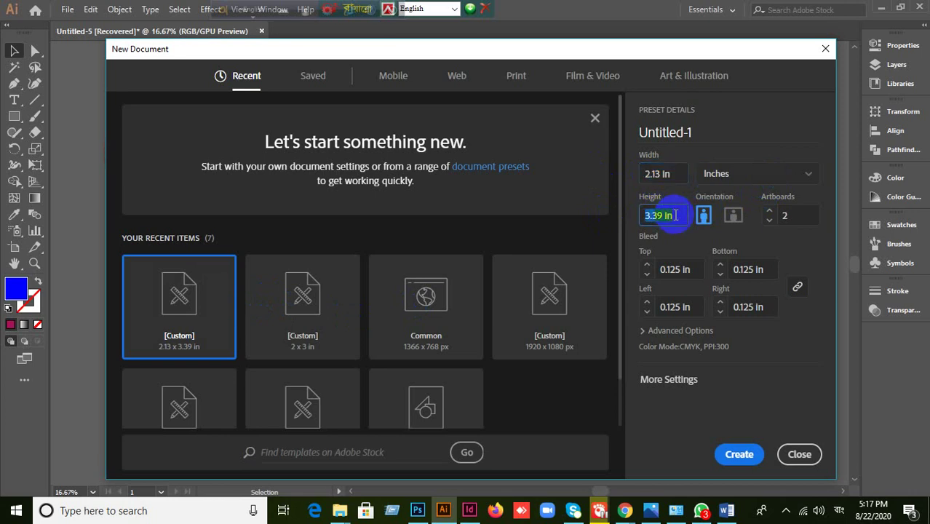
click(676, 172)
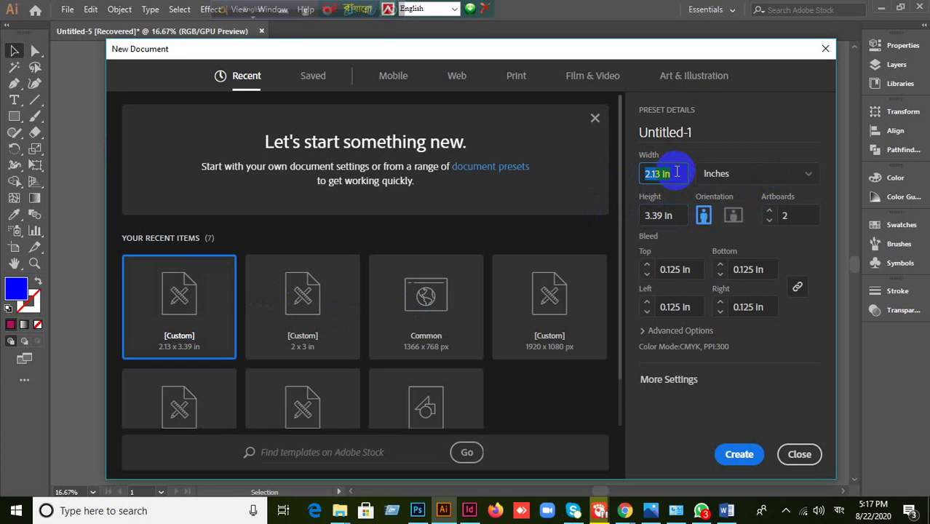
click(680, 174)
drag(680, 175, 638, 179)
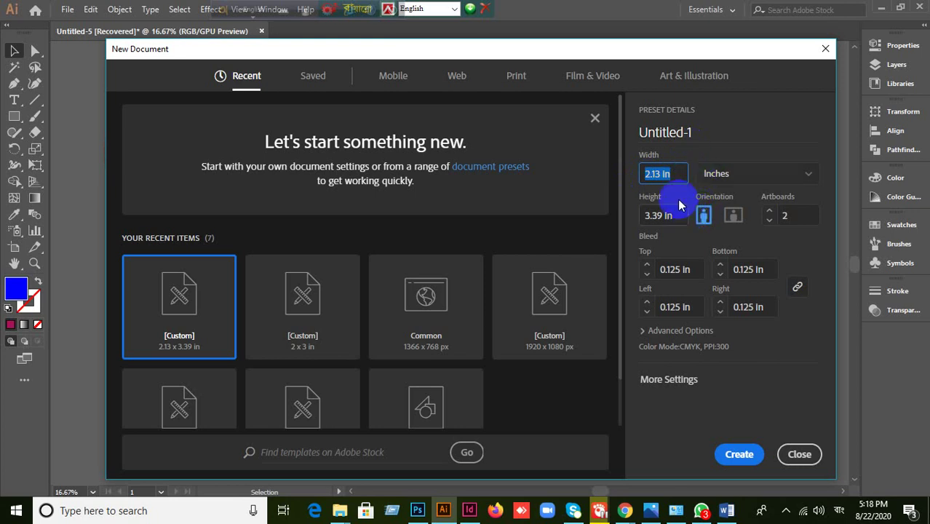
click(677, 173)
- Create the new document at 3.5 in width, 2 in height with 2 artboards
drag(677, 173, 623, 178)
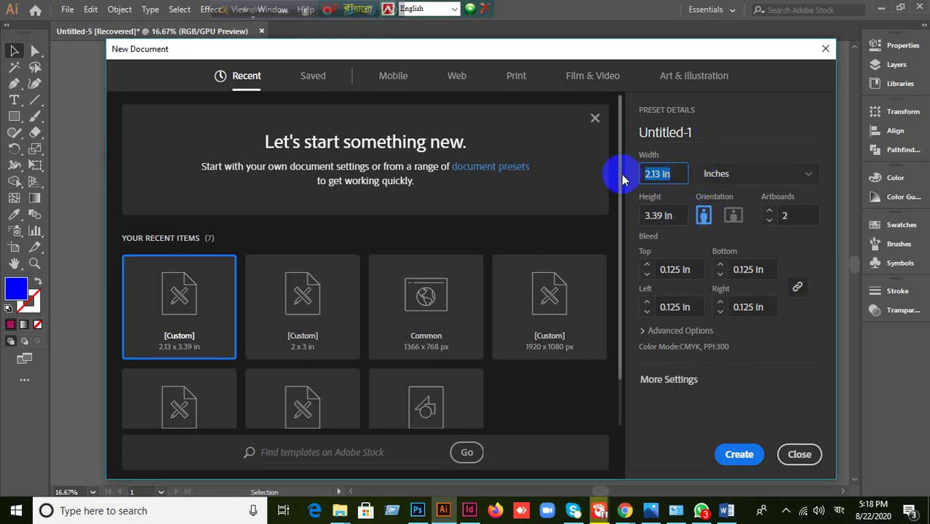
text(3.5)
key(Tab)
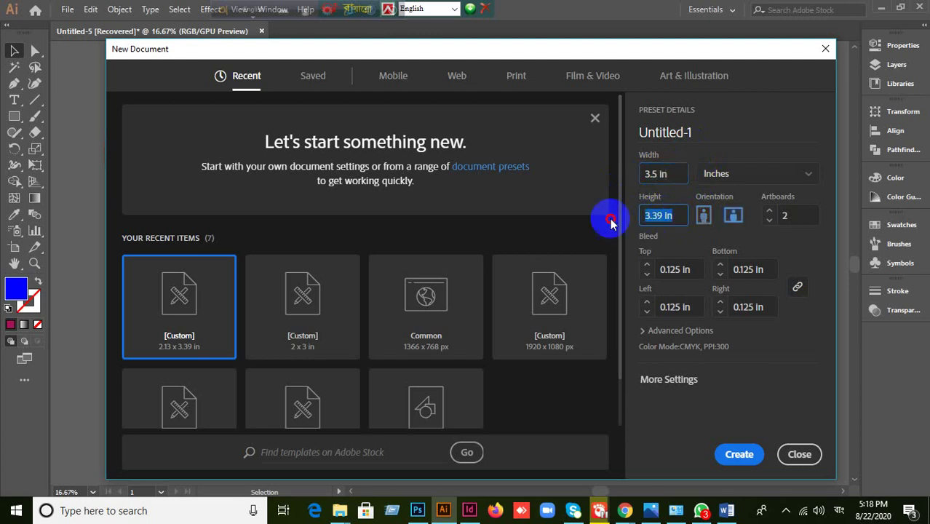
text(2)
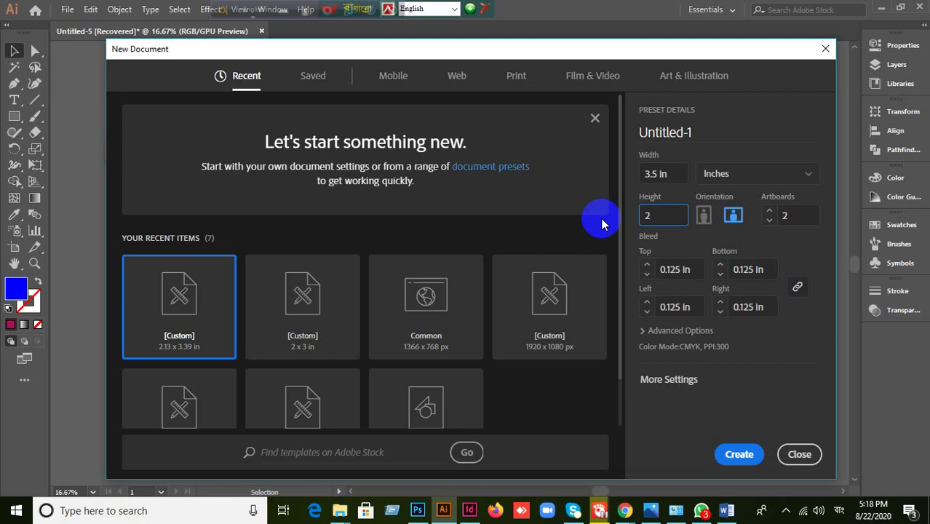
double_click(796, 216)
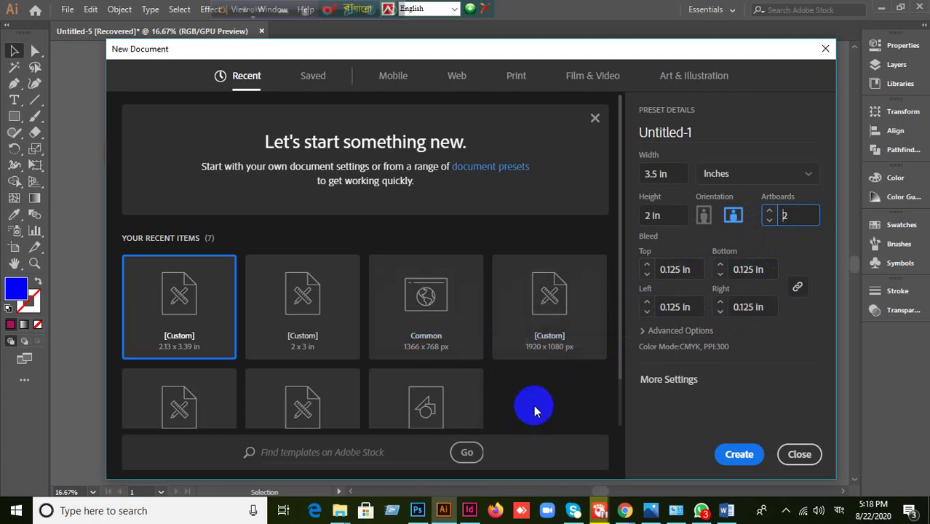
click(740, 455)
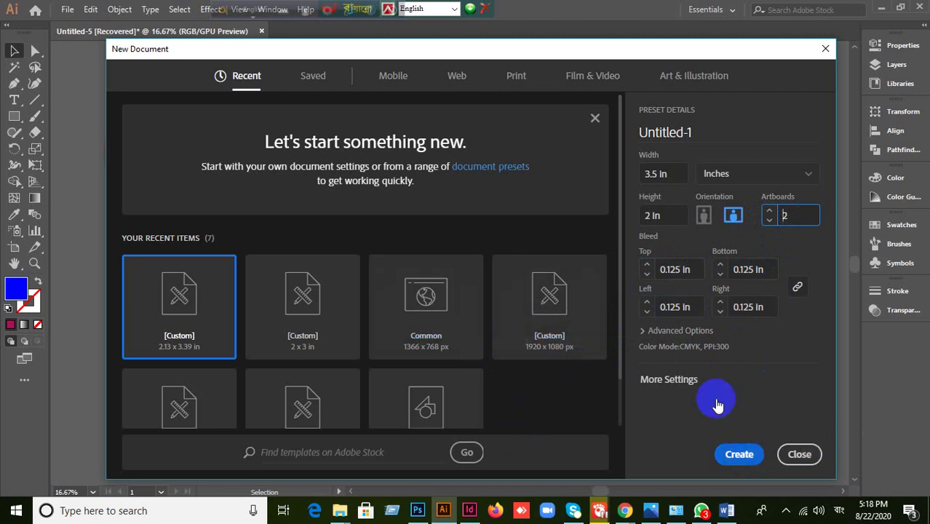
click(740, 454)
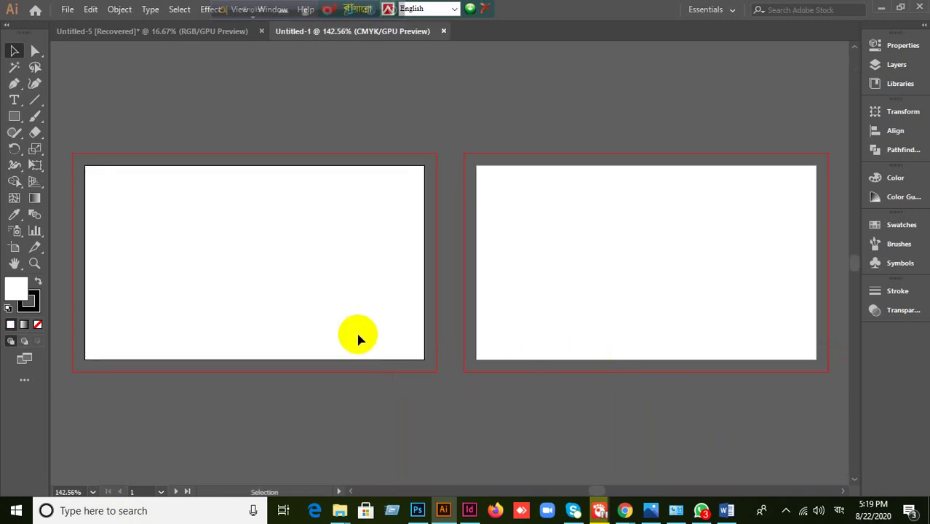
- Set the stroke colour to None while keeping the fill active
scroll(351, 325, up, 1)
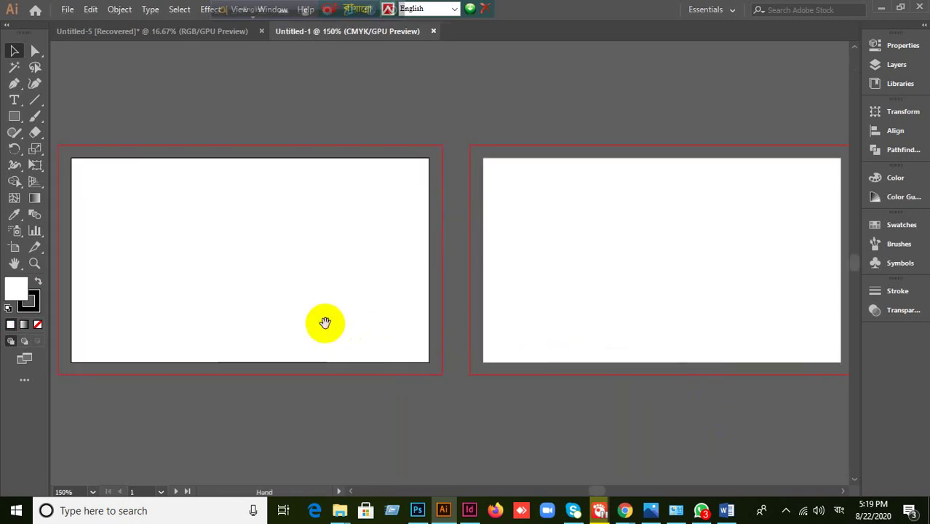
scroll(364, 323, down, 1)
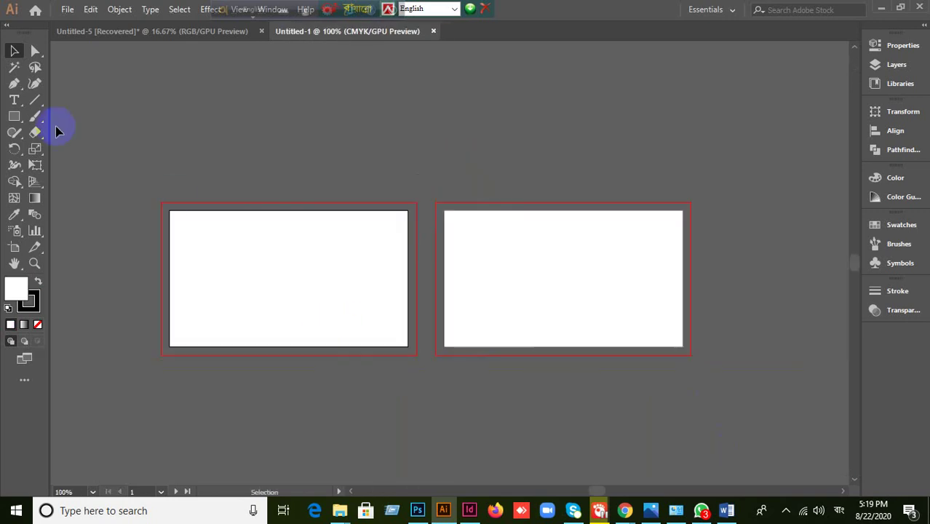
click(30, 300)
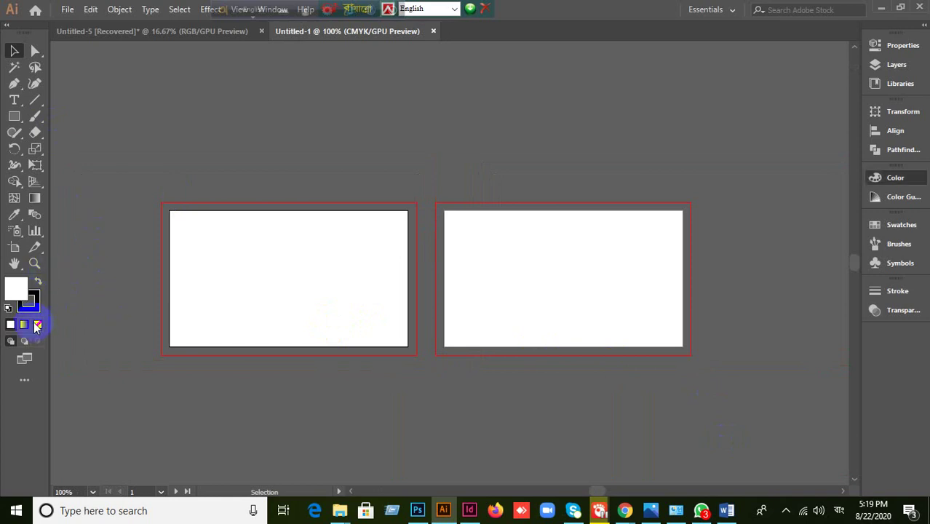
click(37, 324)
click(15, 289)
- Draw a 3.75 × 2.25 in rectangle over the first artboard out to its bleed edges
click(14, 116)
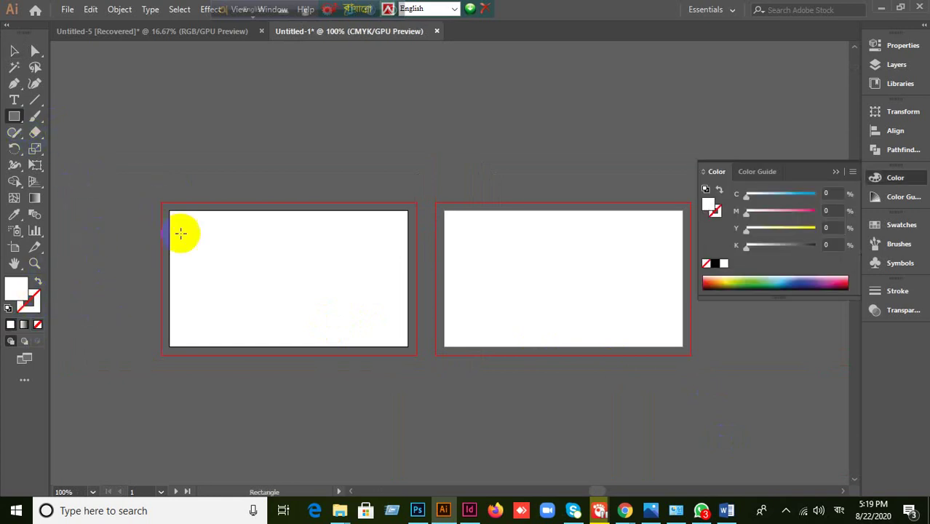
scroll(217, 311, up, 1)
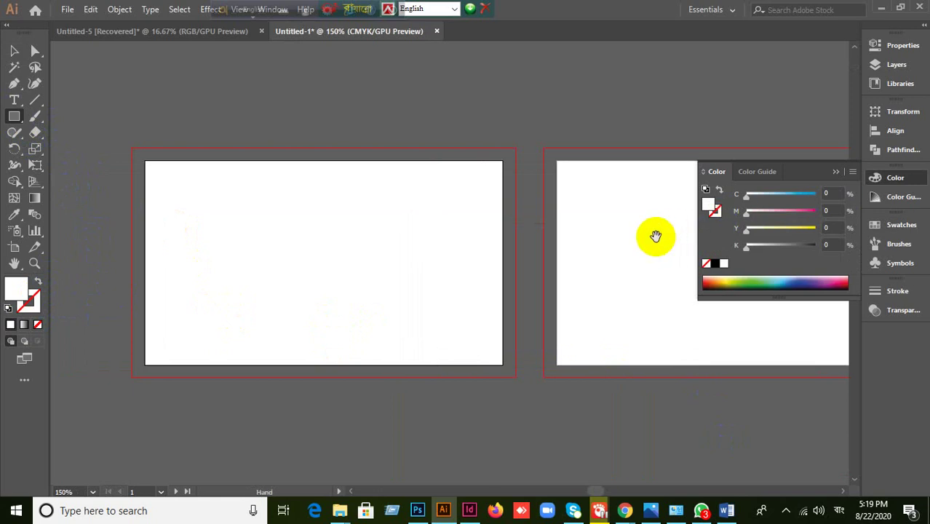
drag(656, 237, 573, 222)
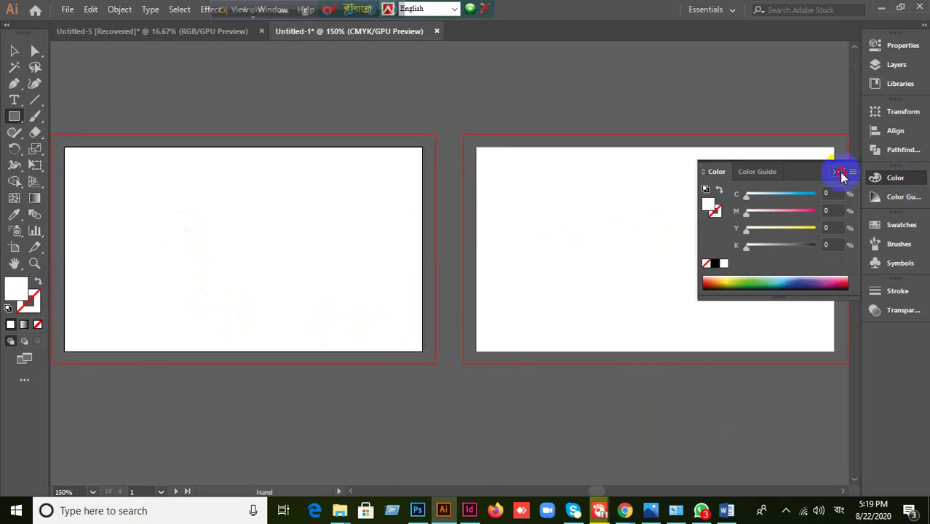
scroll(248, 187, down, 1)
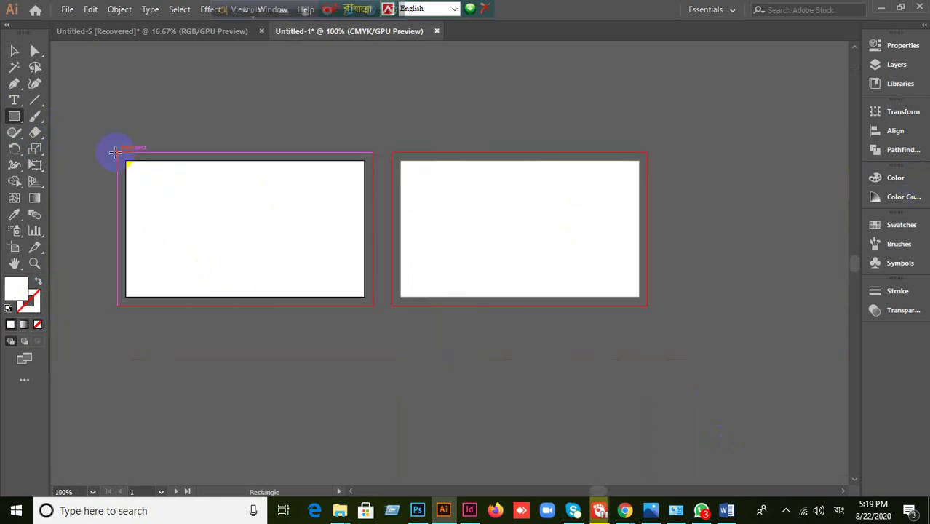
drag(117, 152, 373, 306)
click(14, 51)
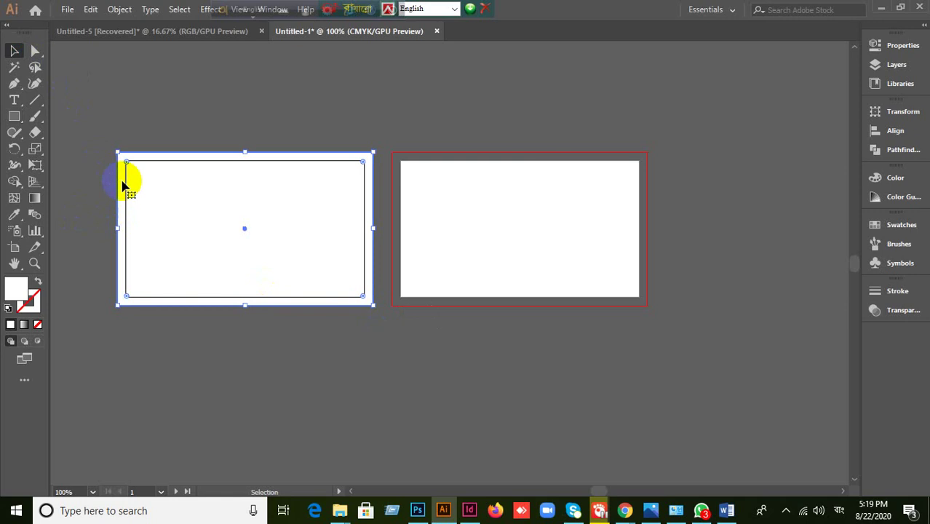
scroll(129, 184, up, 1)
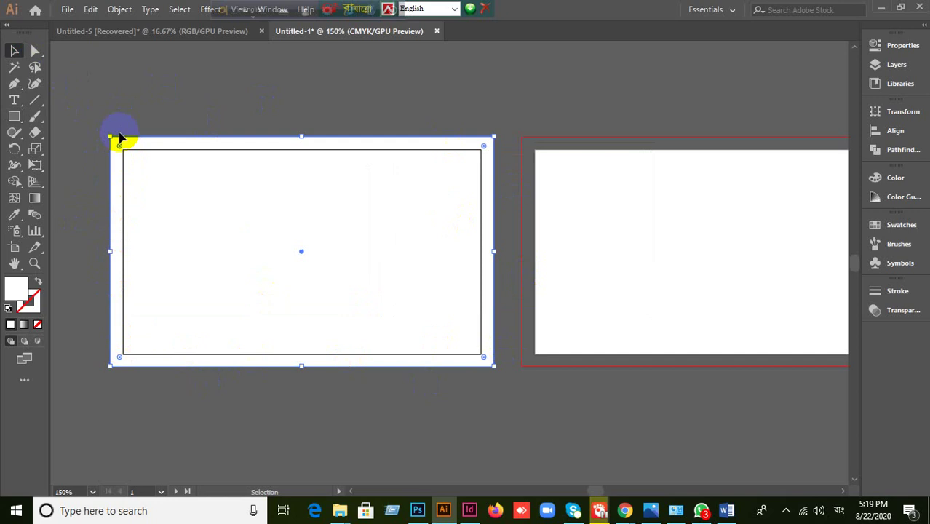
click(115, 13)
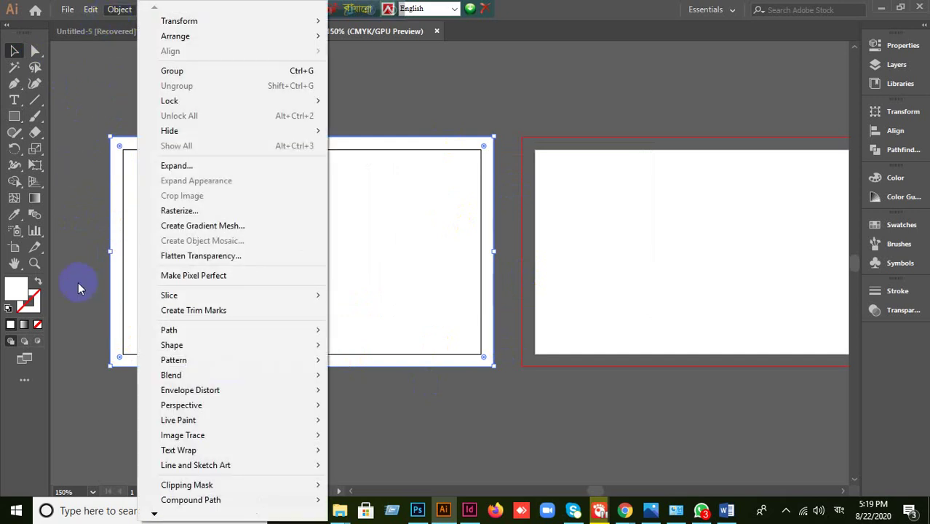
- Offset the rectangle's path by -0.125 in to create an inset copy
mouse_move(174, 332)
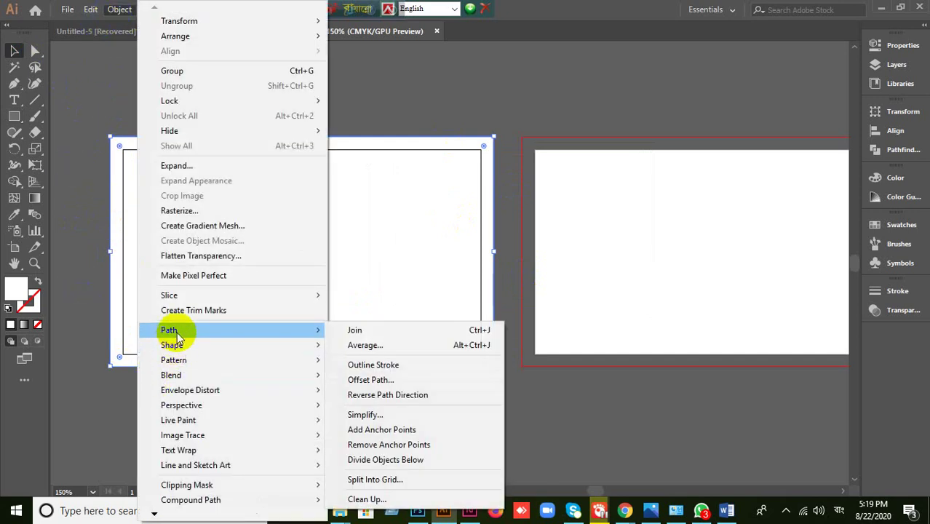
click(379, 379)
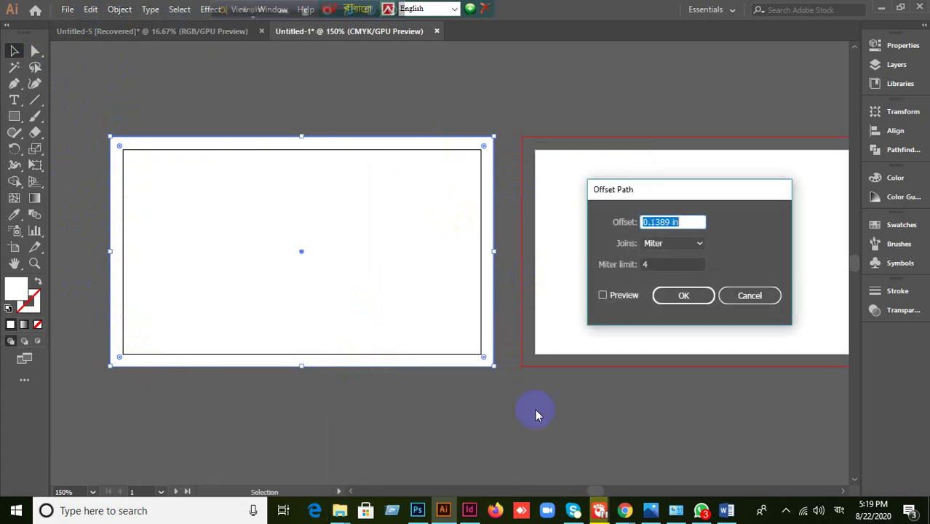
click(603, 295)
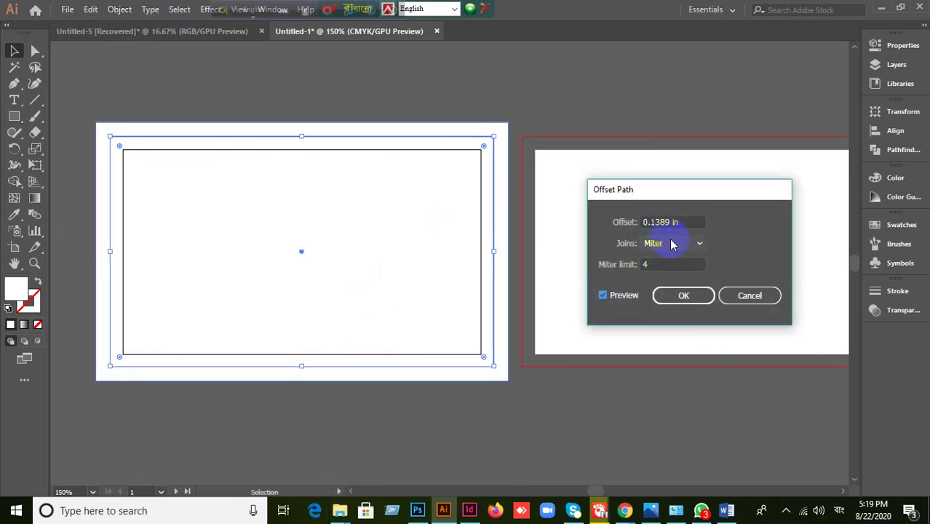
drag(686, 227, 624, 222)
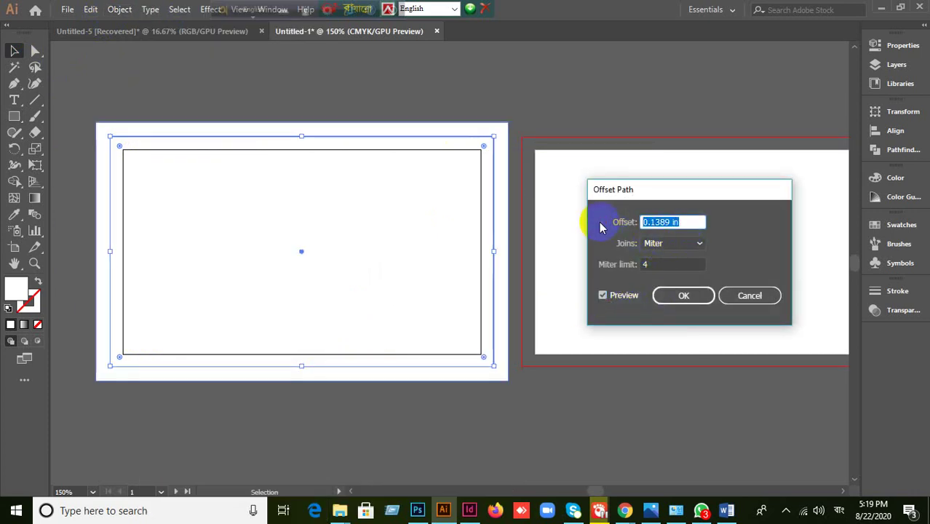
text(-0.125)
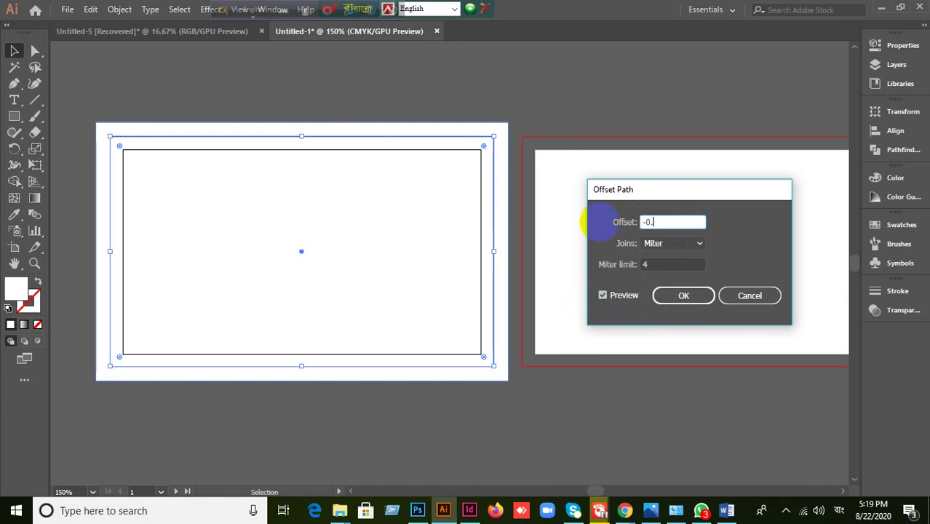
click(701, 297)
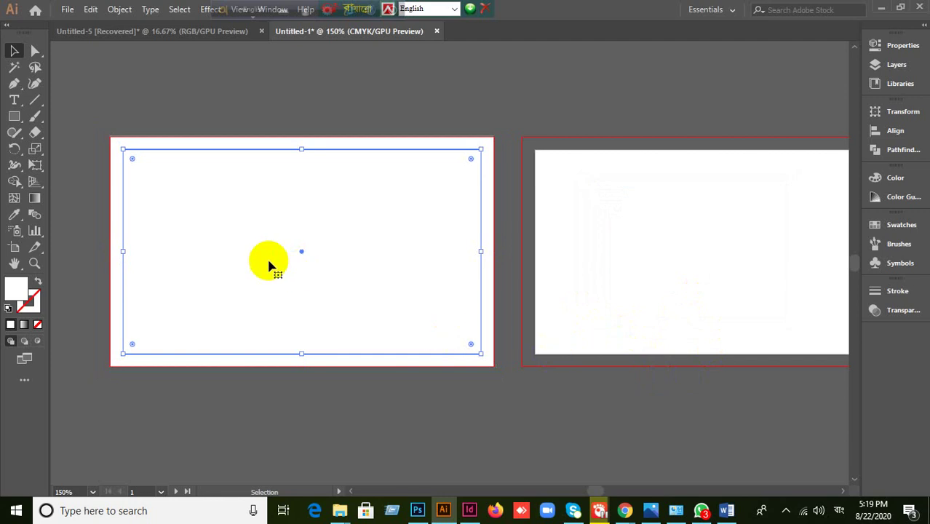
- Apply a second -0.125 in Offset Path to add another nested rectangle, then deselect
click(119, 10)
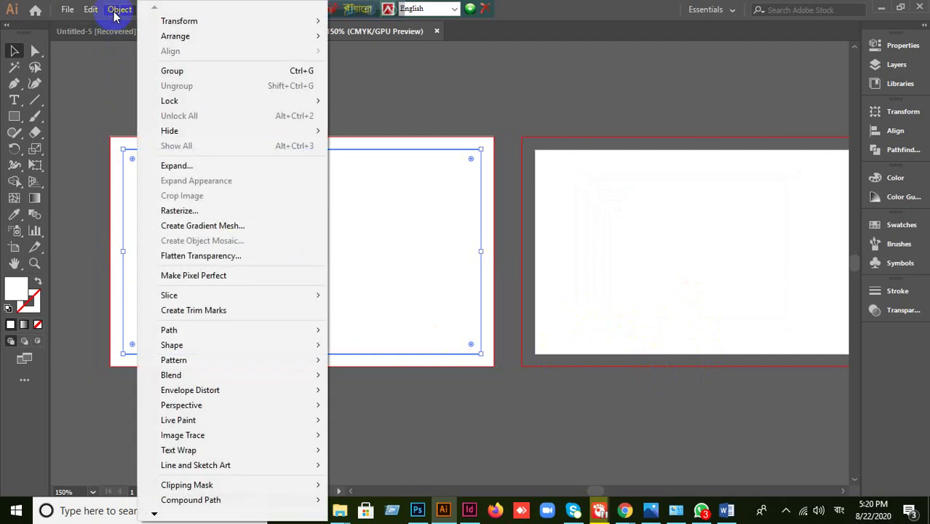
mouse_move(184, 330)
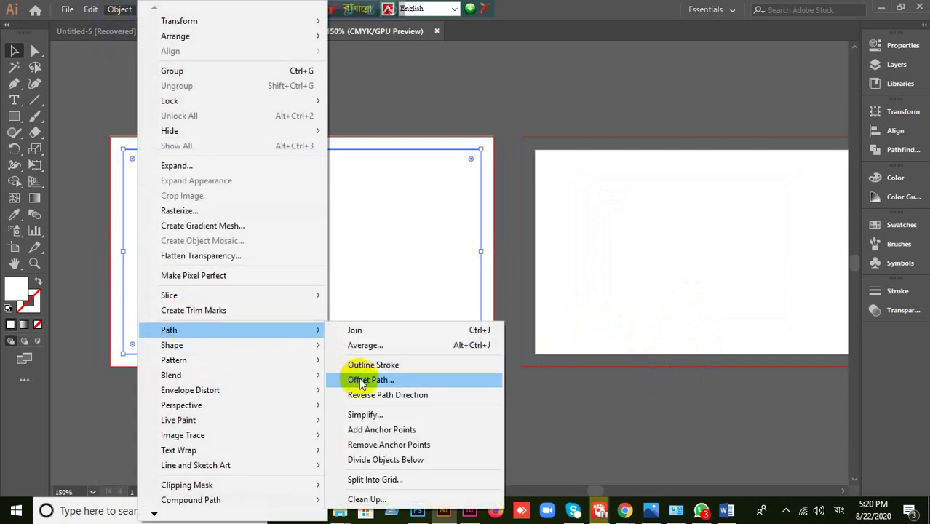
click(356, 379)
click(603, 295)
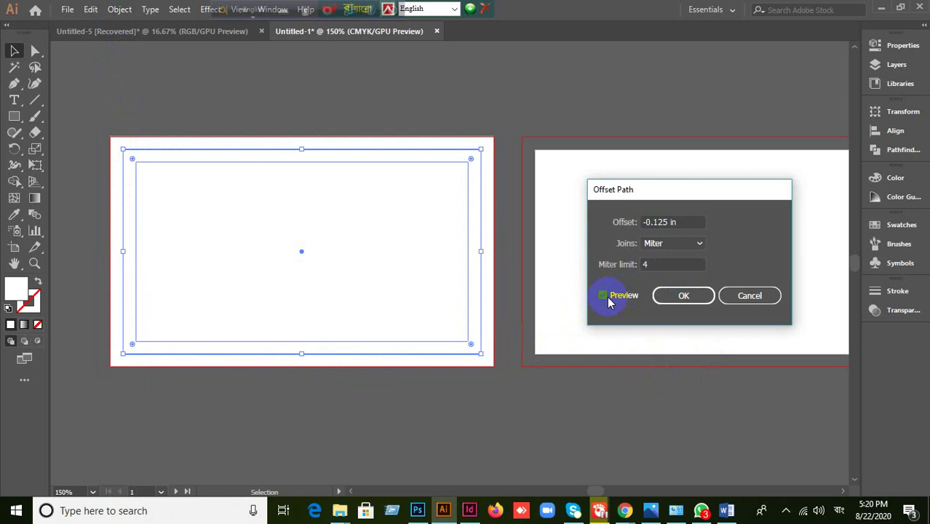
click(684, 295)
click(497, 366)
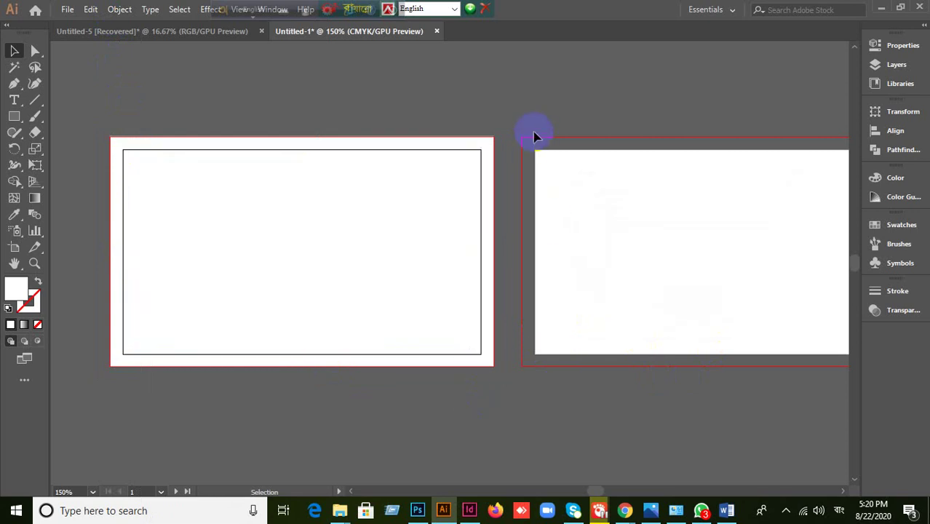
scroll(534, 134, up, 1)
scroll(480, 150, down, 1)
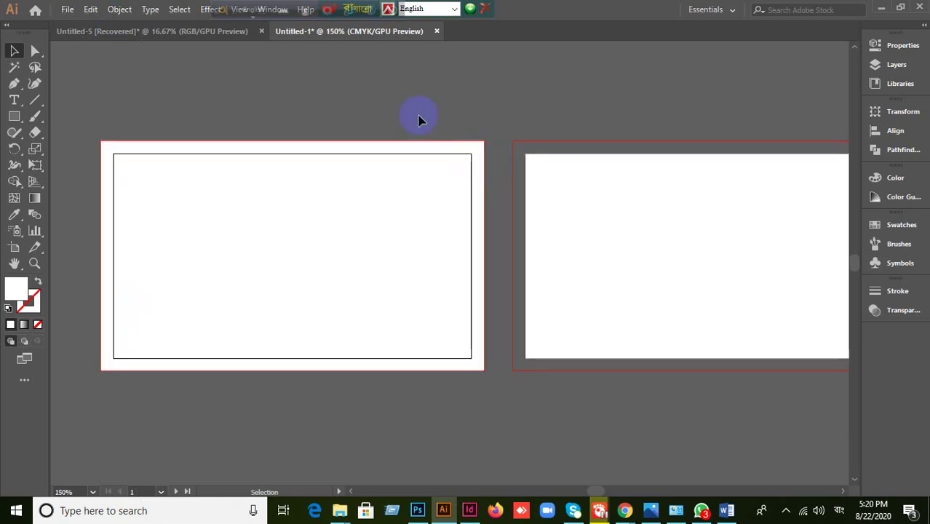
- Select the innermost rectangle on its own among the nested rectangles
click(420, 276)
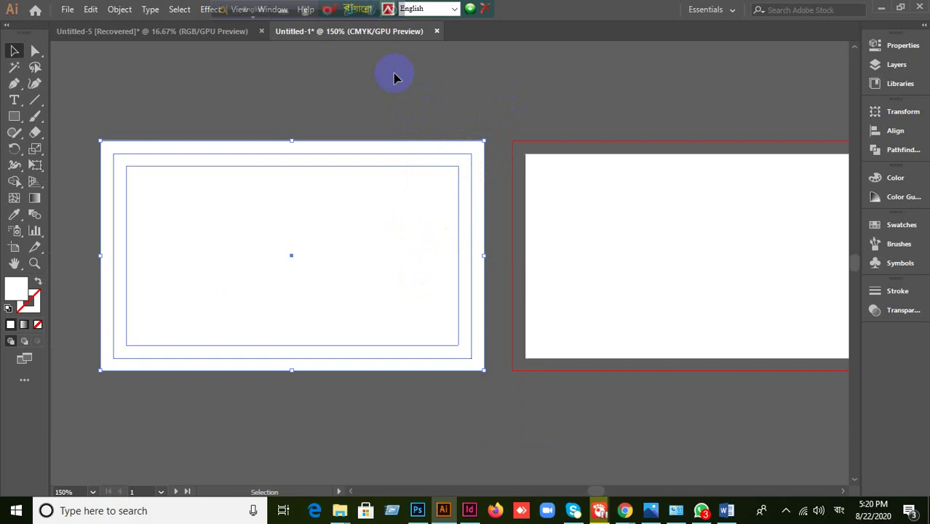
click(290, 197)
click(354, 288)
click(258, 102)
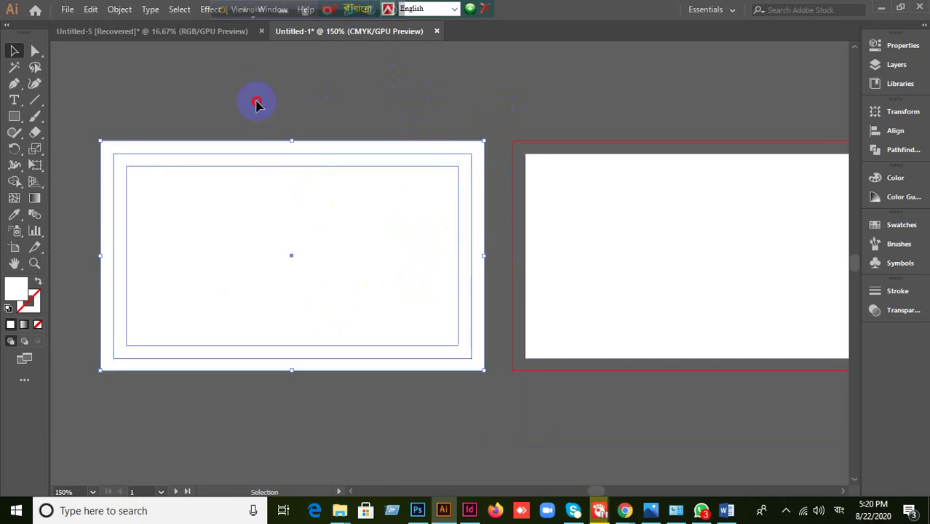
click(329, 368)
click(329, 395)
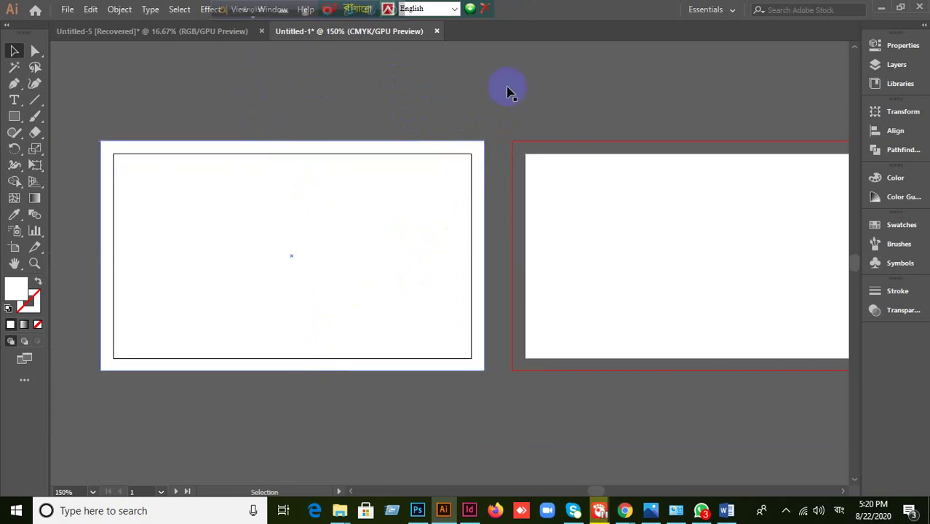
click(403, 223)
click(412, 212)
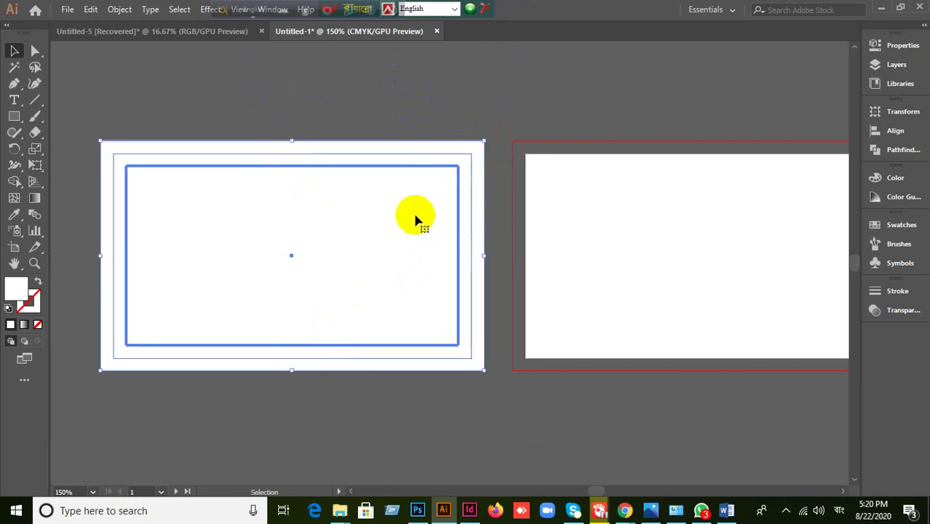
click(337, 129)
click(297, 197)
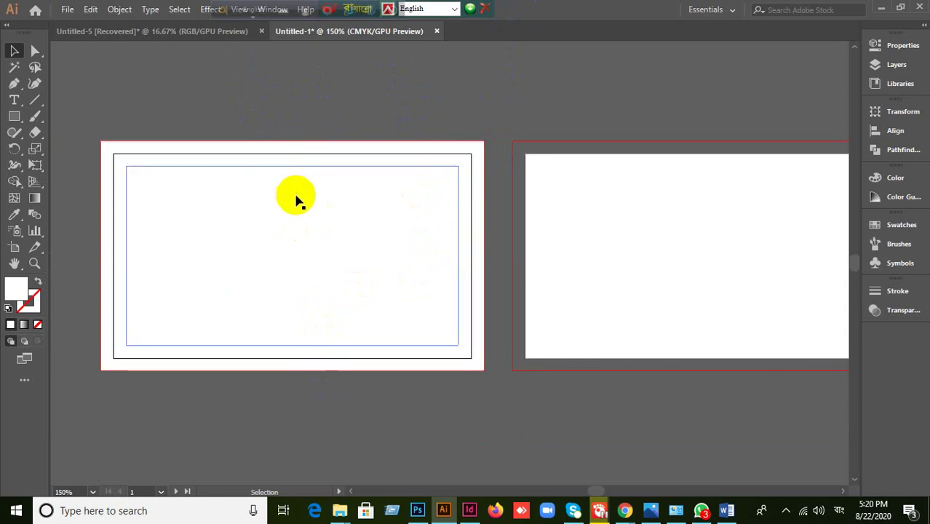
- Fill the innermost rectangle yellow and the rectangle around it green from the Swatches panel
click(895, 181)
click(896, 182)
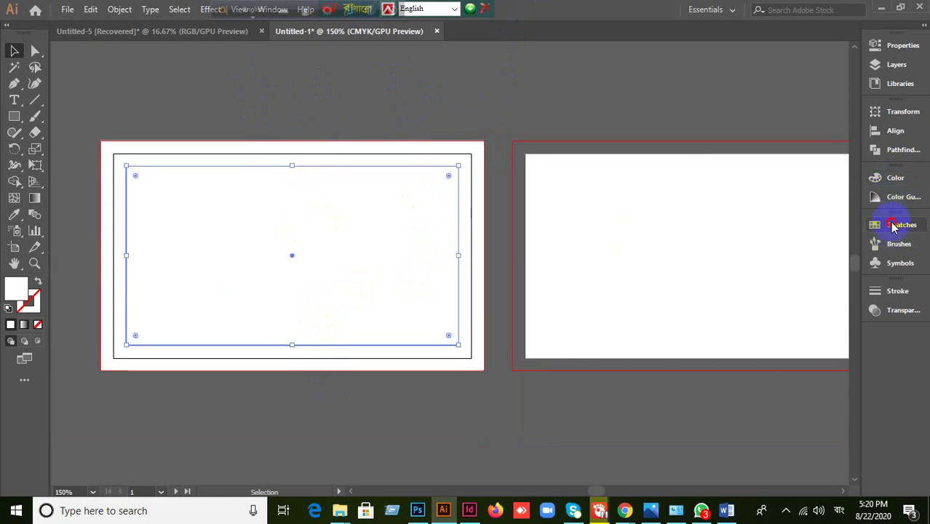
click(896, 225)
click(752, 262)
click(566, 129)
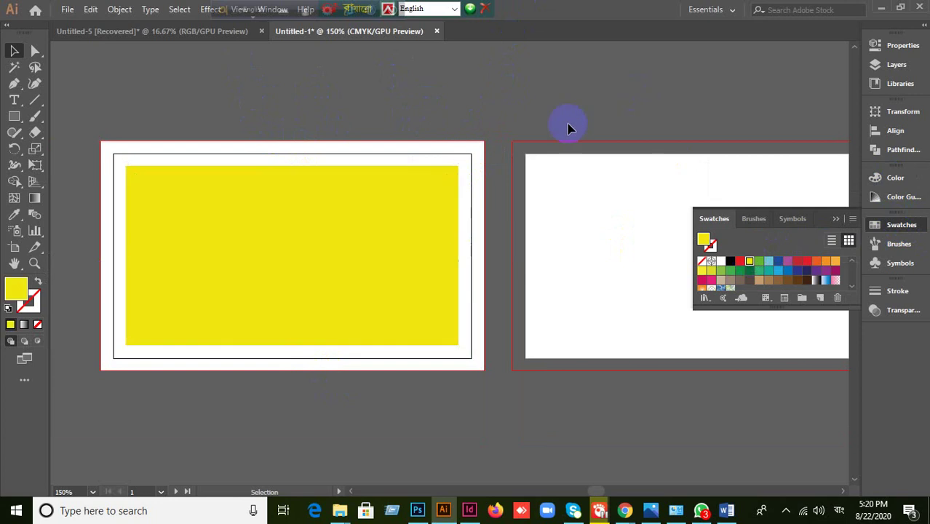
click(466, 207)
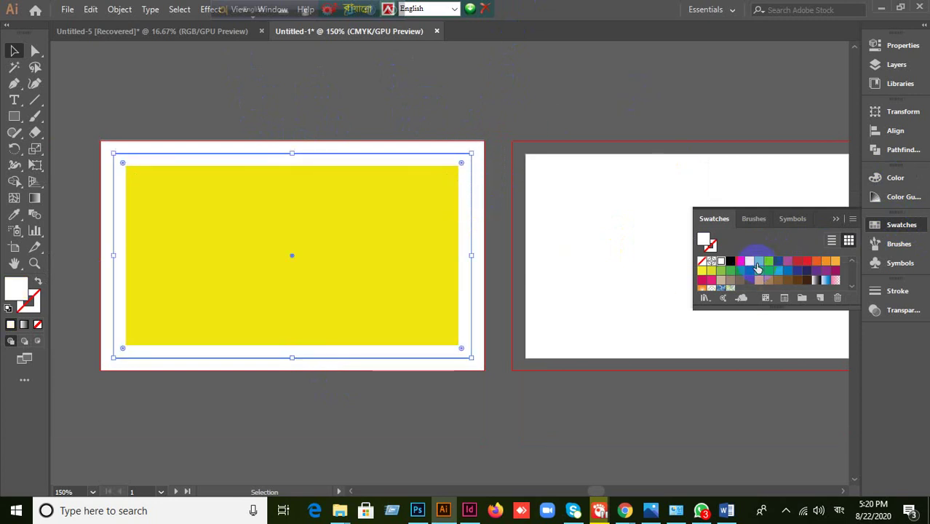
click(759, 261)
click(478, 149)
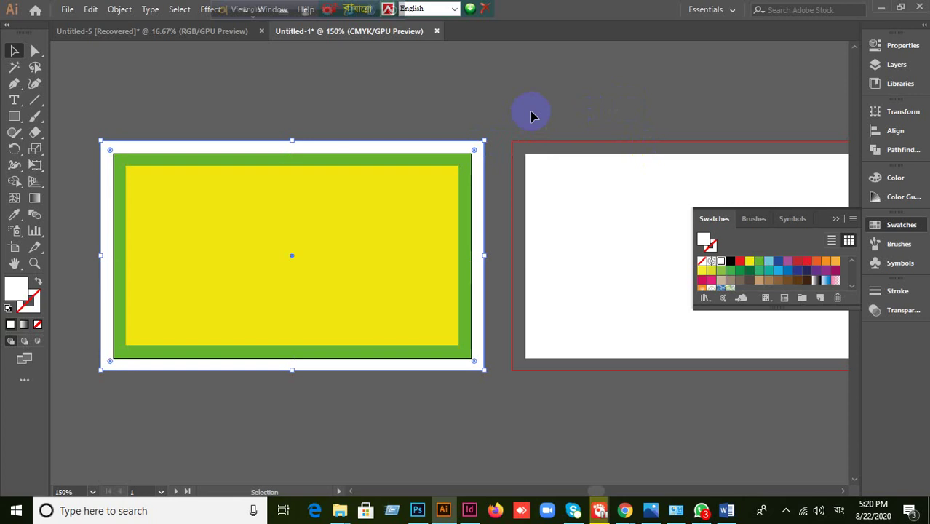
key(a)
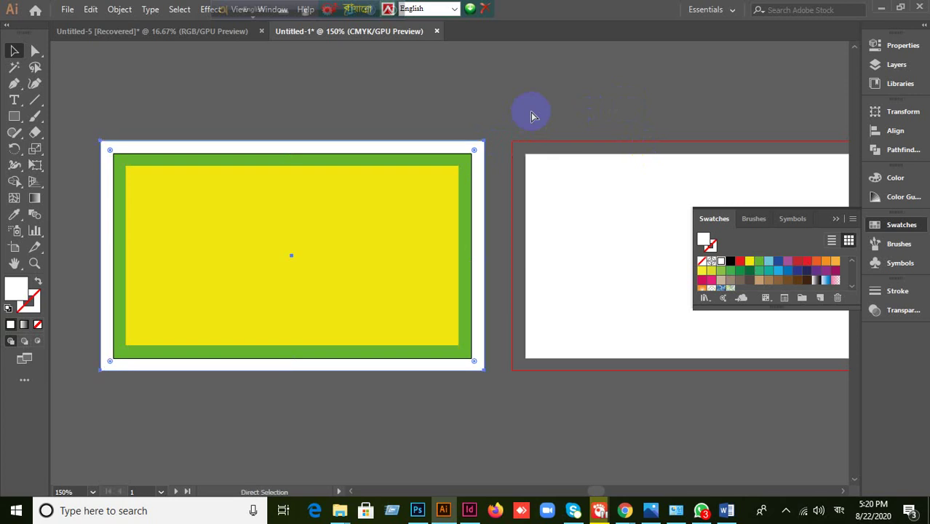
- Convert the selected green and yellow rectangles into guides with Make Guides
click(531, 114)
key(v)
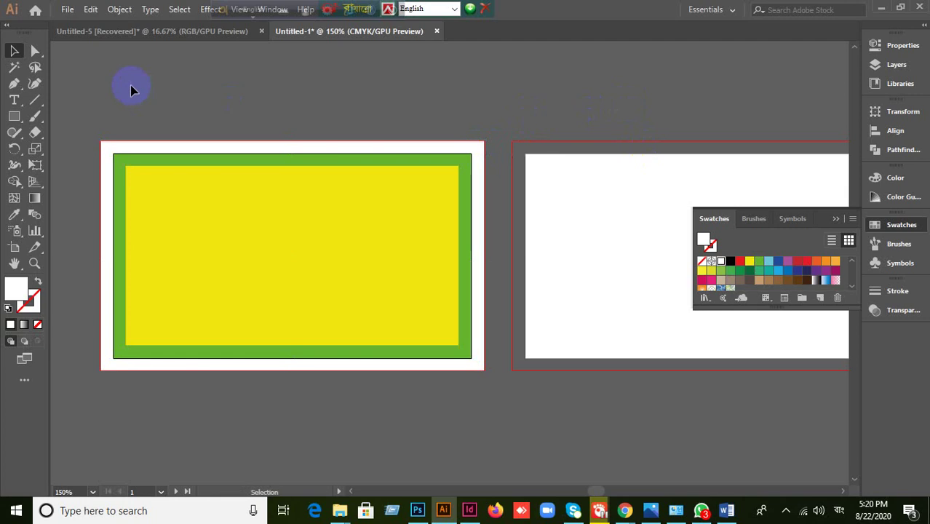
click(369, 326)
right_click(276, 243)
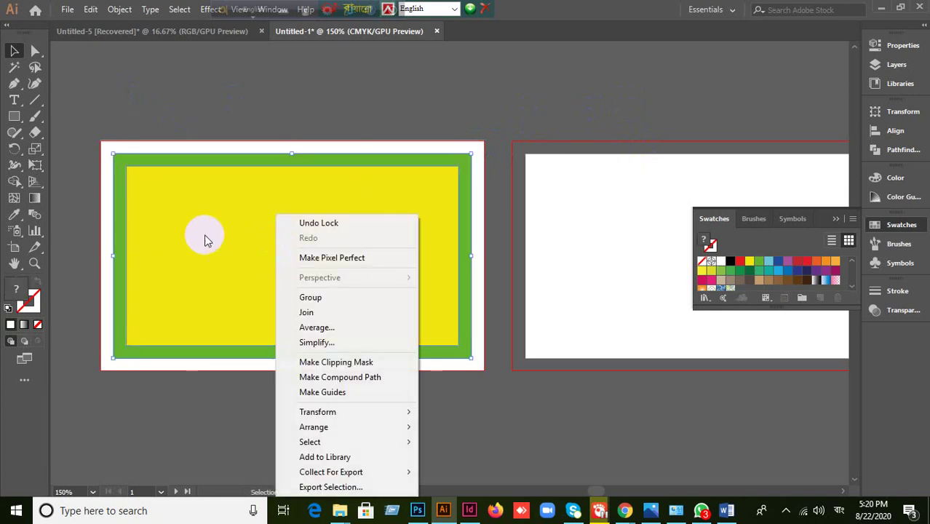
click(324, 392)
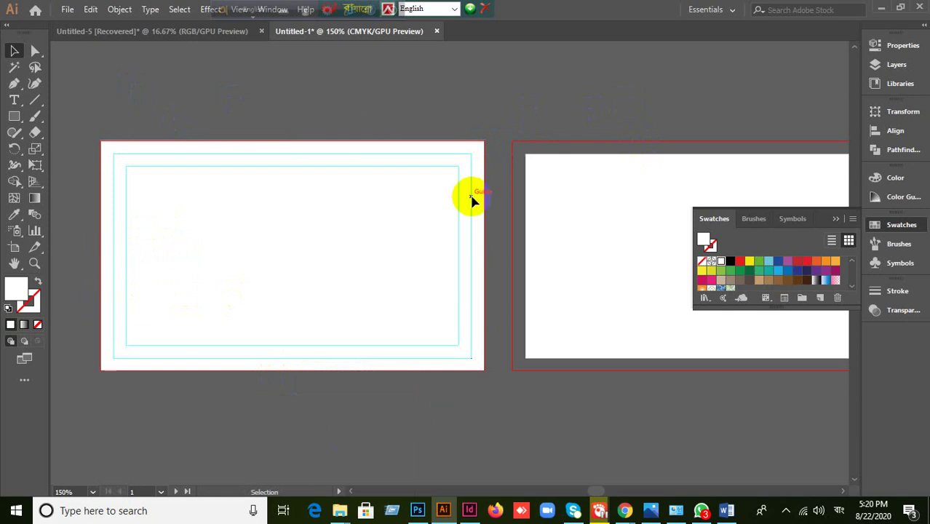
right_click(139, 275)
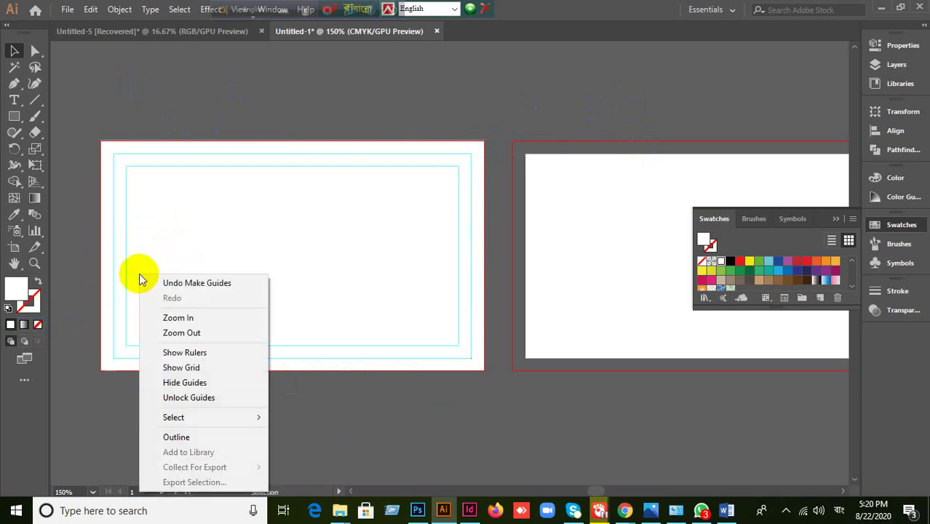
click(343, 412)
right_click(204, 220)
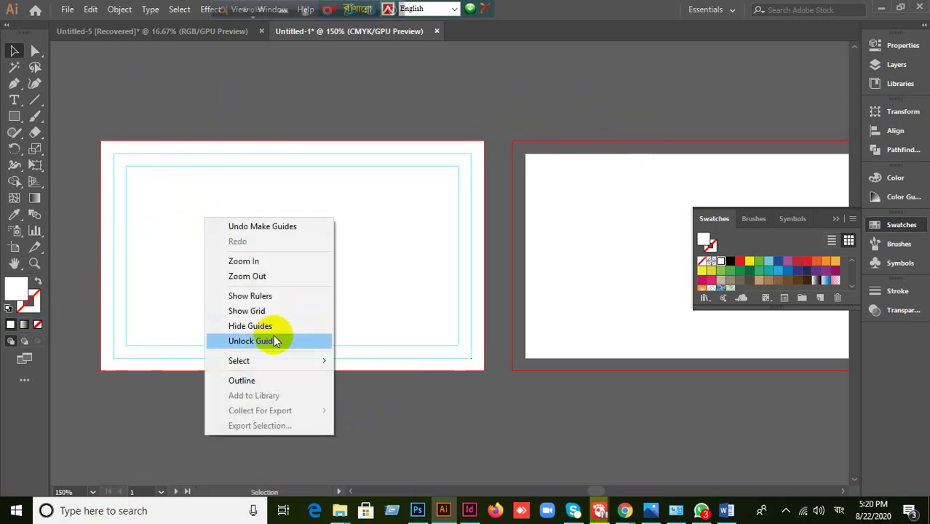
click(471, 420)
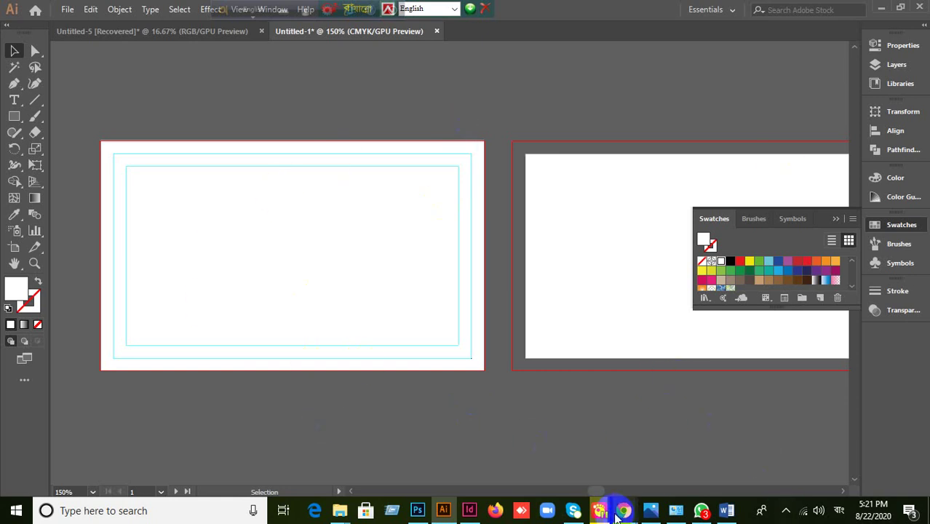
mouse_move(624, 512)
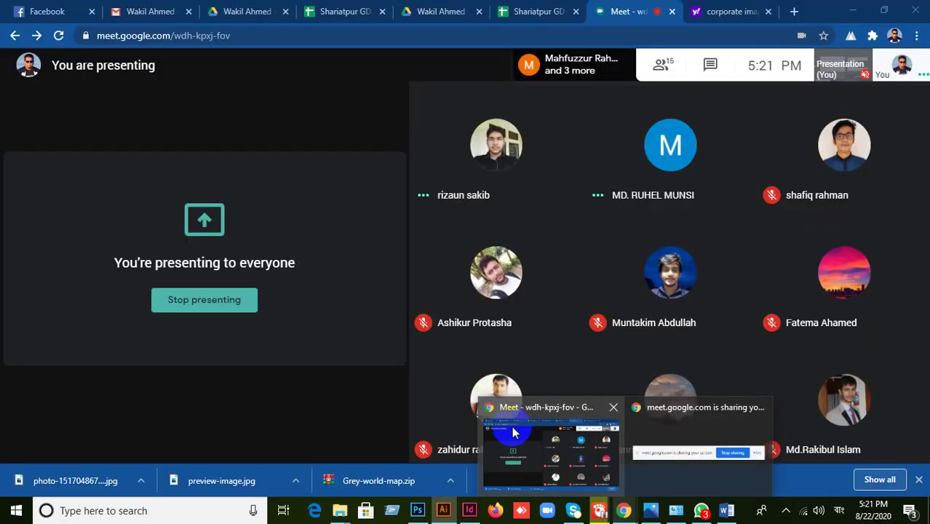
click(513, 429)
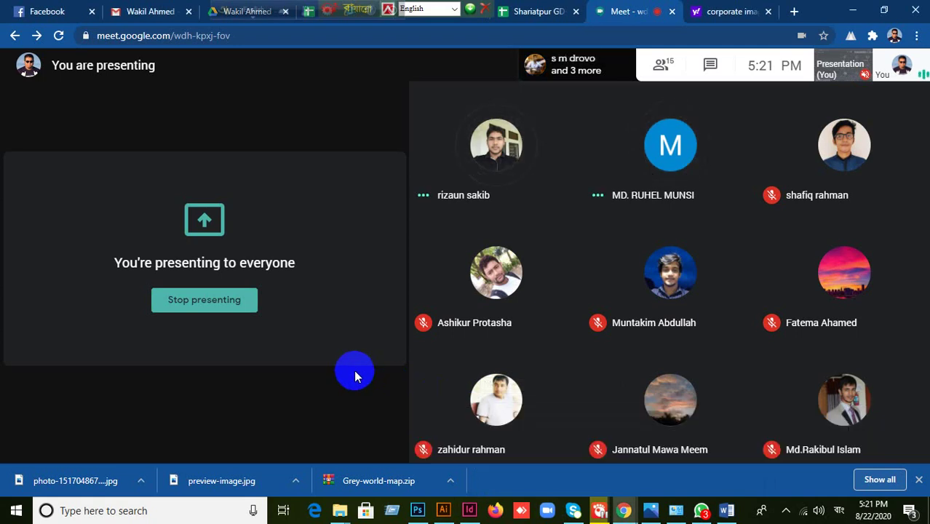
click(444, 514)
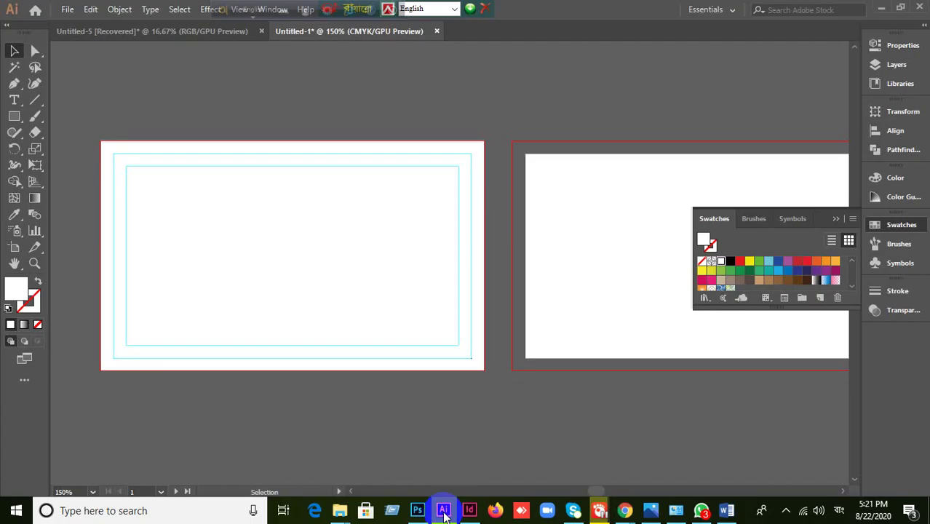
- Release the yellow and green rectangles from guides and bring the white rectangle forward
click(315, 232)
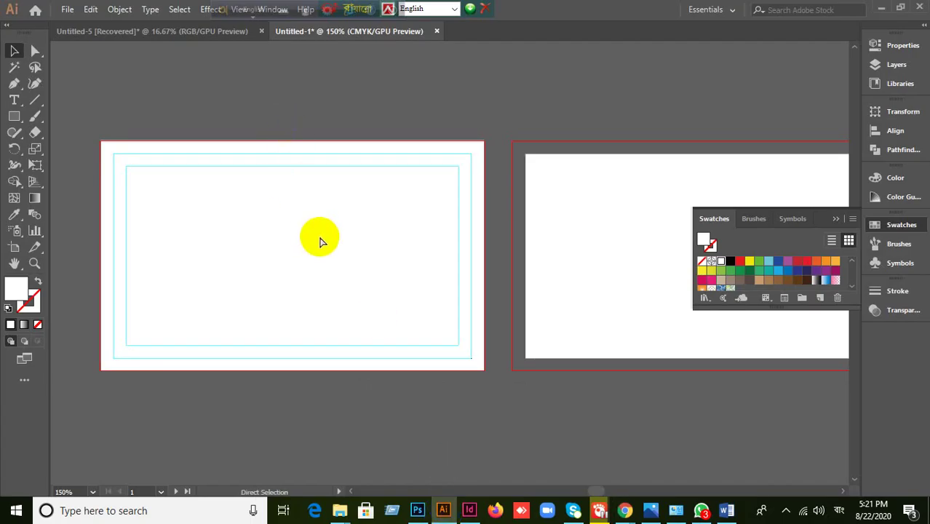
click(321, 241)
click(400, 370)
key(ctrl+bracketright)
key(v)
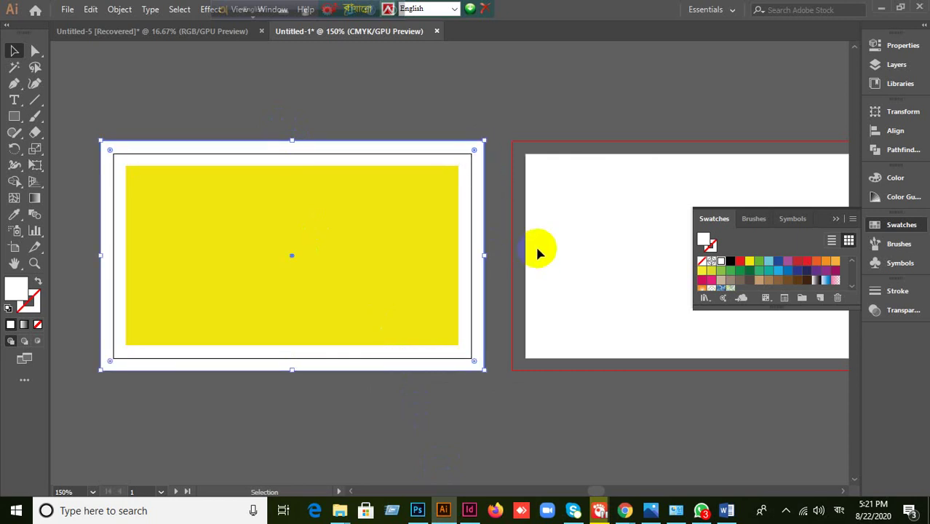
scroll(533, 194, up, 2)
click(424, 116)
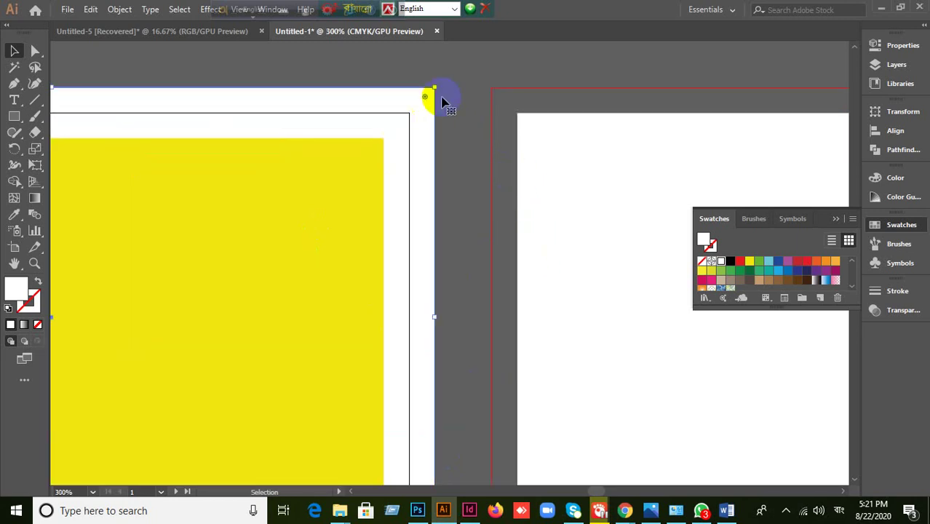
key(a)
scroll(447, 139, down, 3)
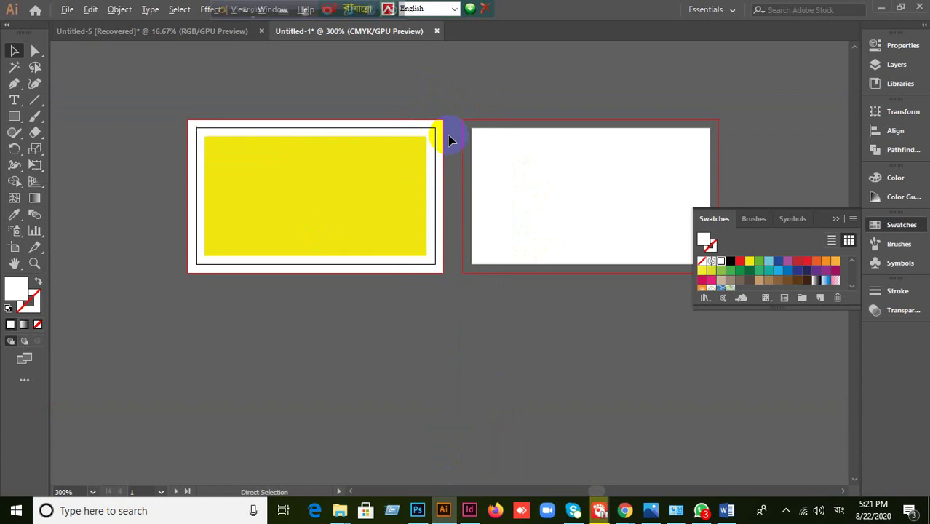
click(356, 208)
key(ctrl+z)
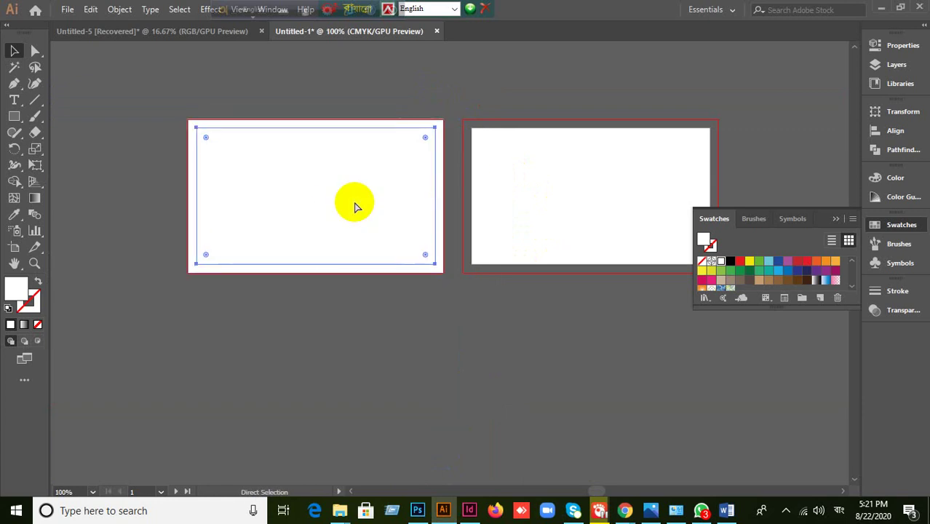
key(ctrl+shift+z)
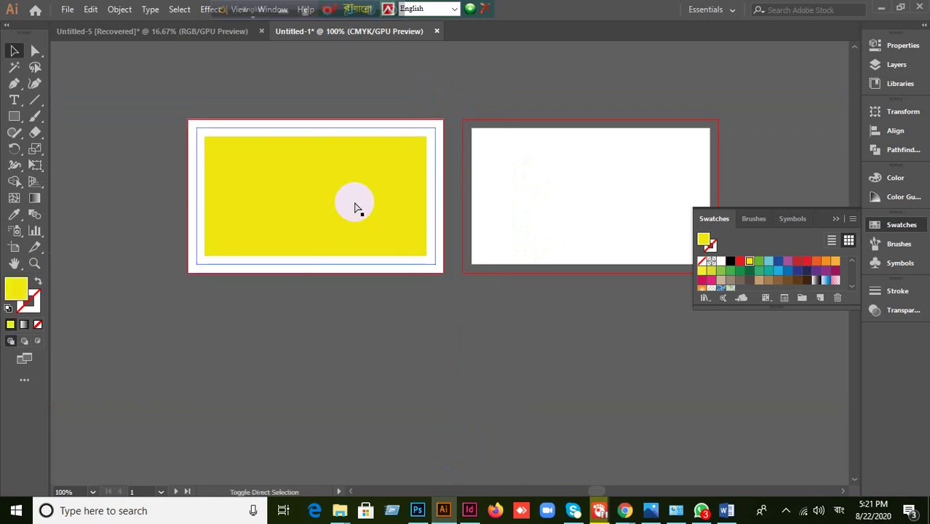
- Delete the yellow inner rectangle, undo the accidental move, and reselect the left card rectangle
click(356, 208)
key(ctrl+shift+a)
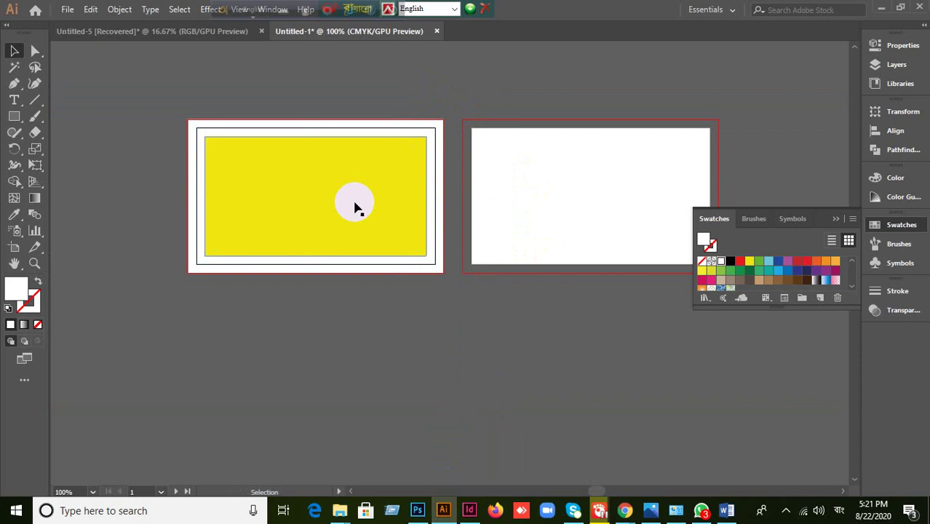
click(354, 205)
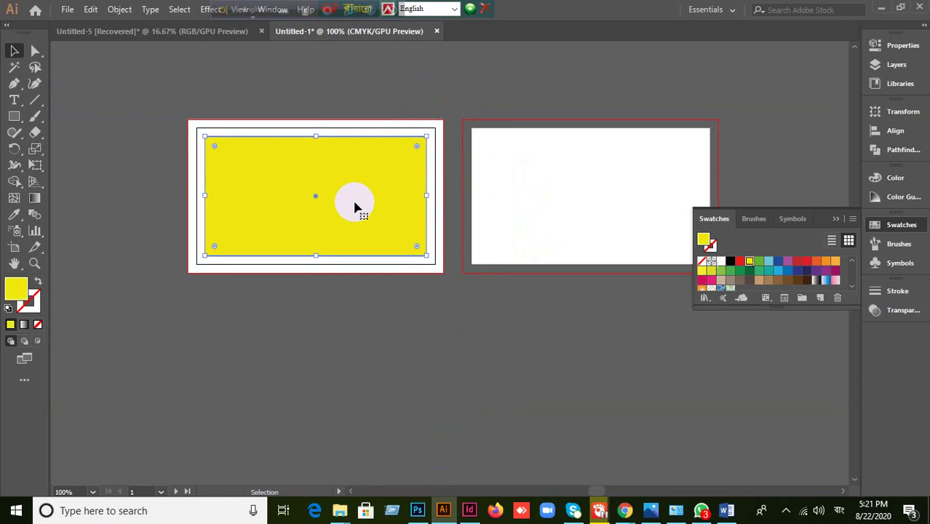
key(ctrl+z)
drag(378, 202, 461, 342)
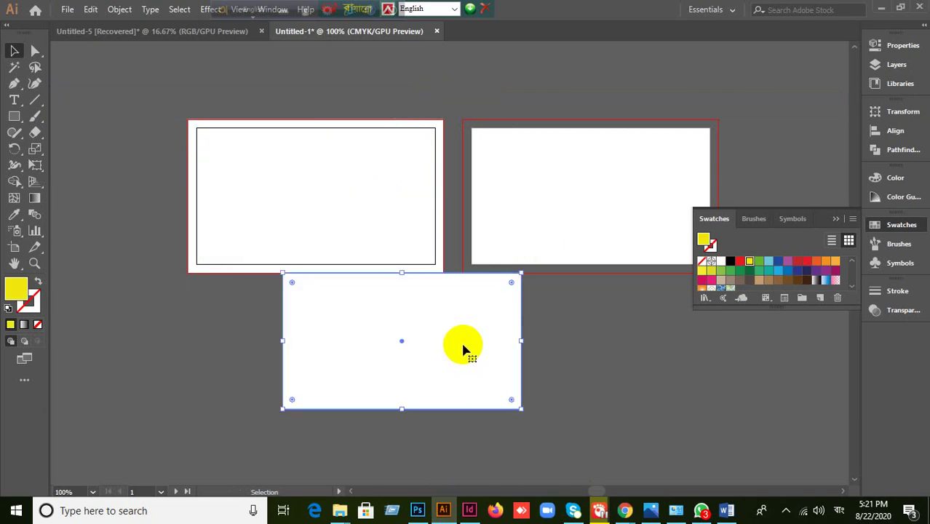
key(Delete)
click(346, 330)
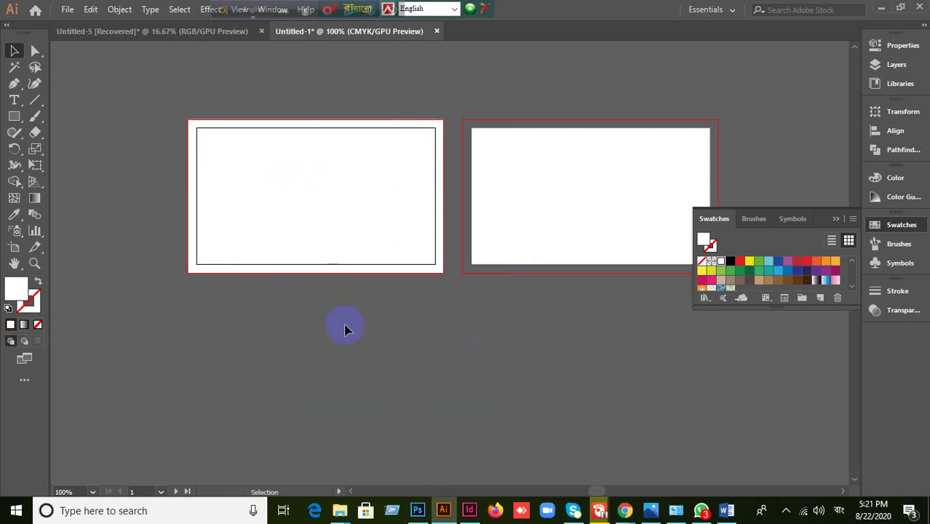
key(ctrl+a)
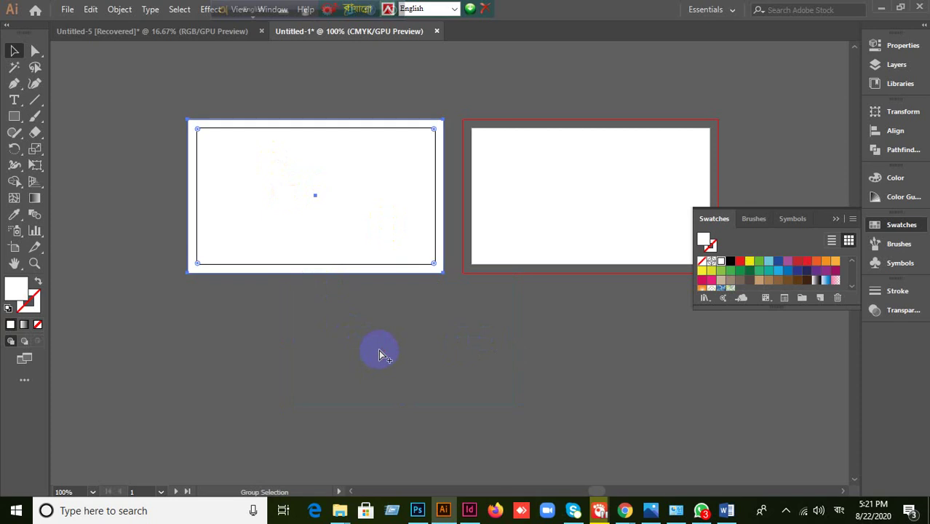
key(v)
click(321, 357)
click(276, 233)
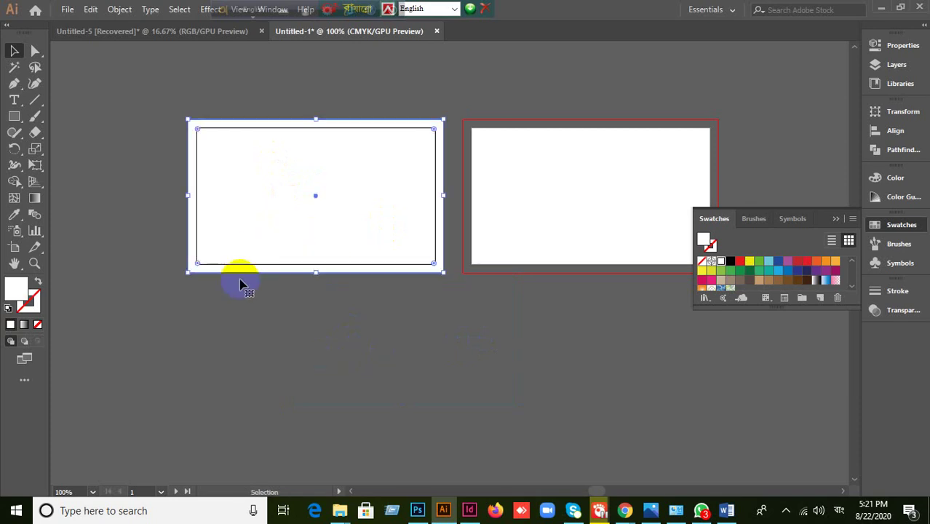
- Offset the selected card rectangle inward by -0.125 in with Preview on
click(119, 10)
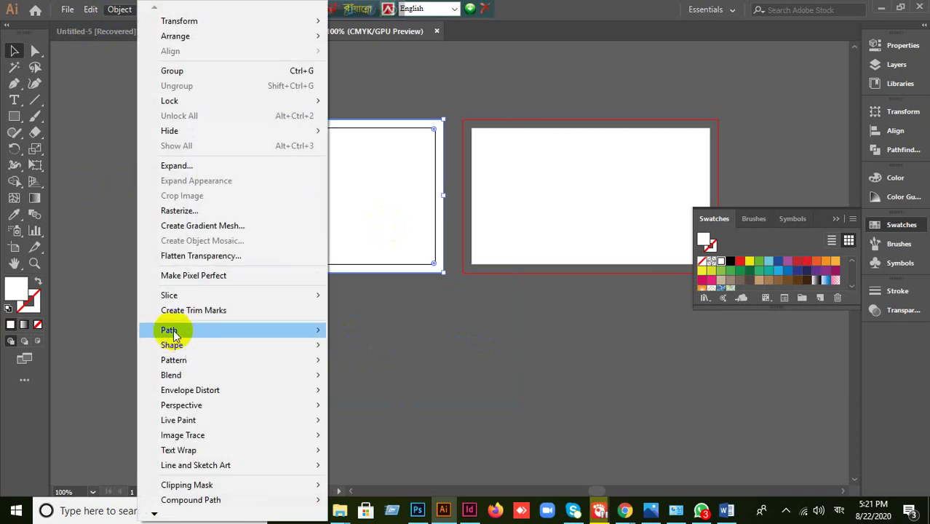
mouse_move(170, 329)
click(368, 380)
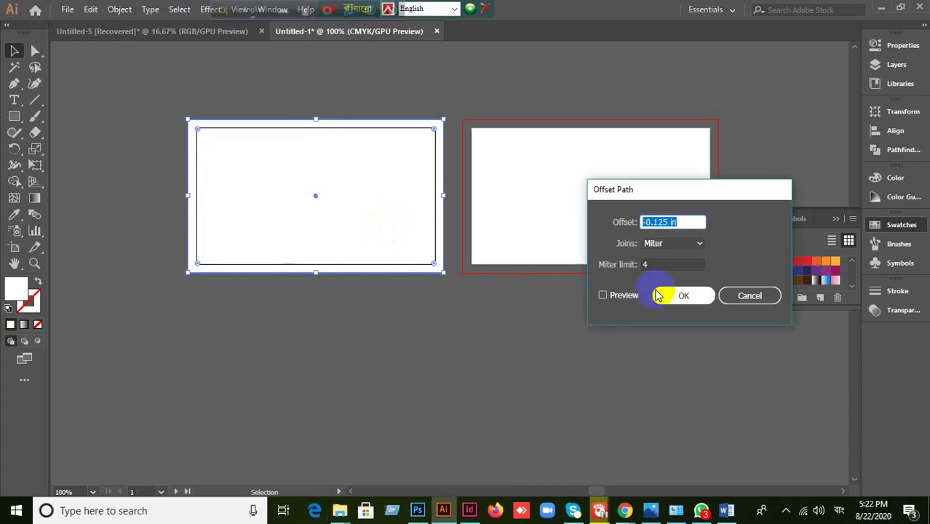
click(612, 295)
click(677, 300)
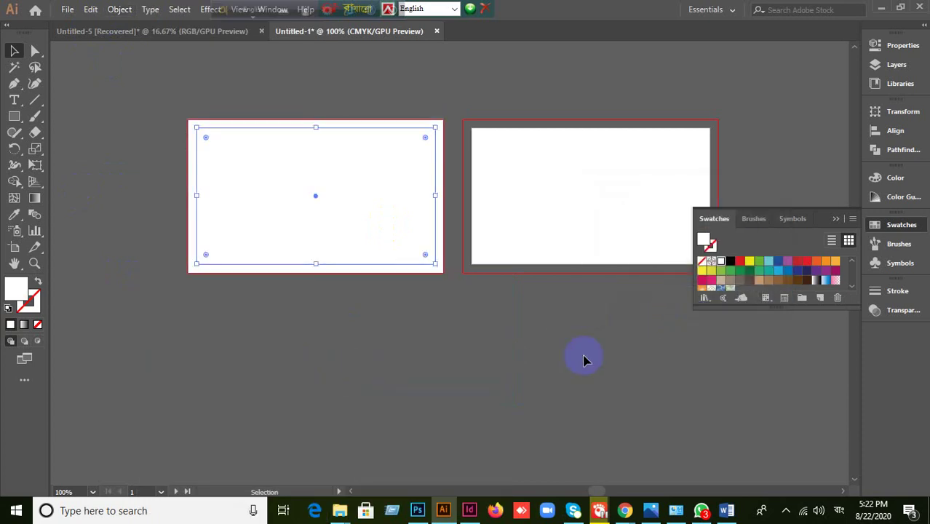
click(332, 206)
- Apply another -0.125 in Offset Path to the reselected rectangle, then deselect
click(119, 9)
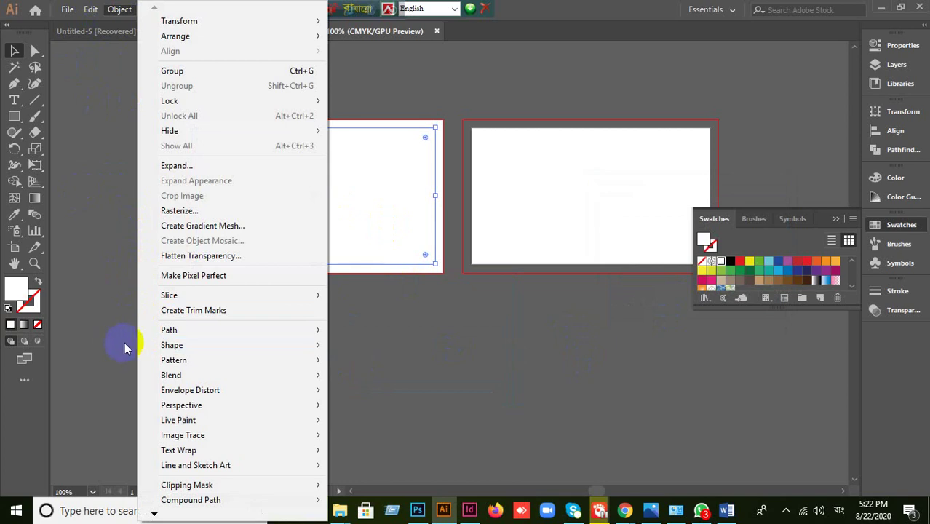
mouse_move(171, 346)
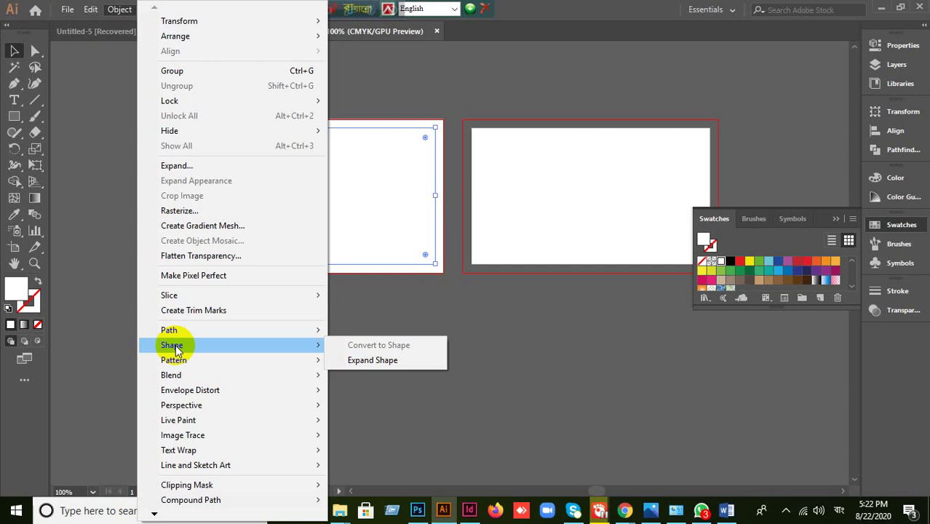
mouse_move(192, 334)
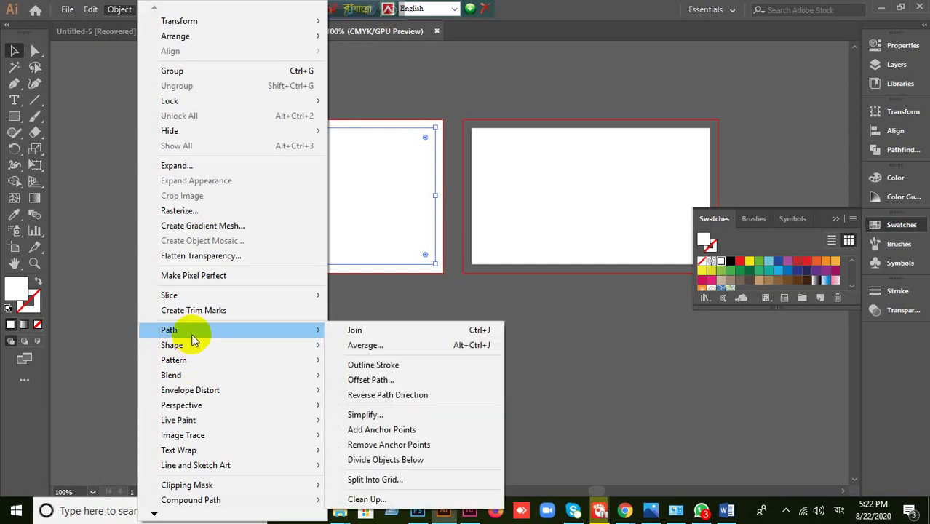
click(371, 380)
click(603, 295)
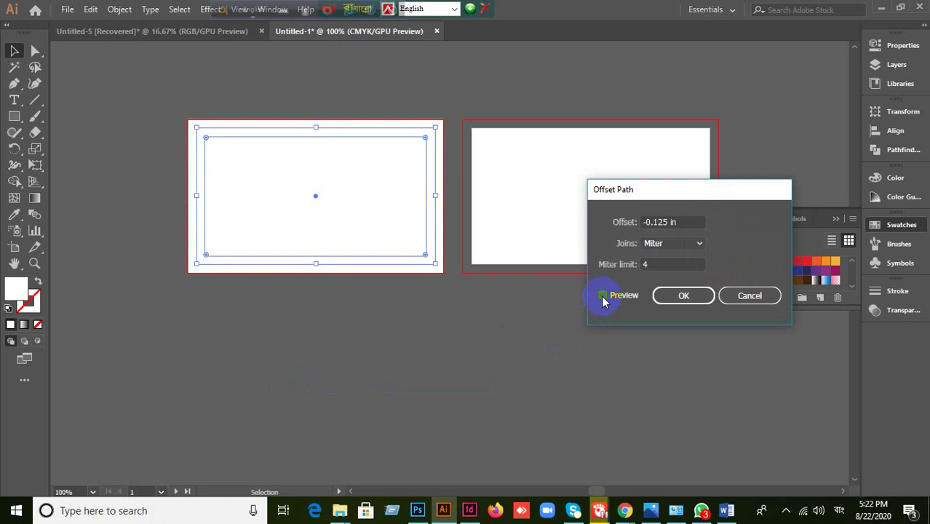
click(683, 296)
click(386, 366)
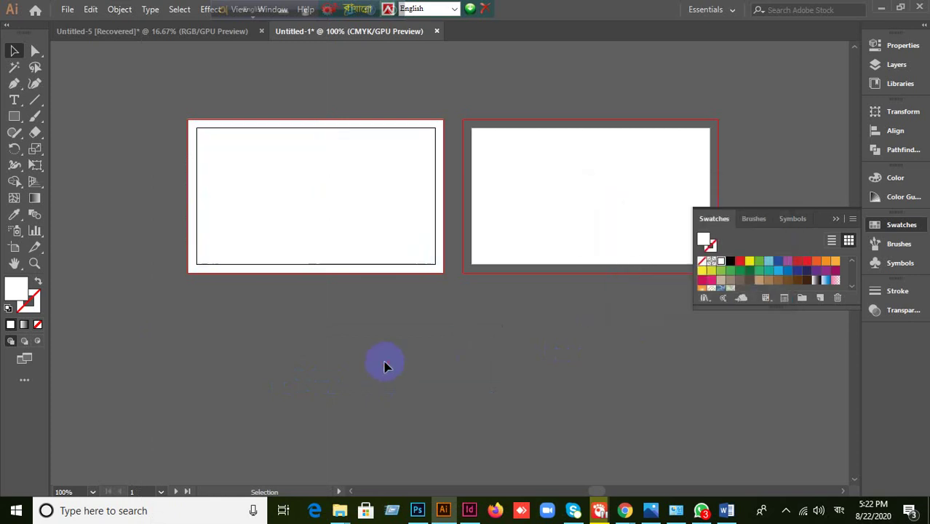
scroll(453, 126, up, 2)
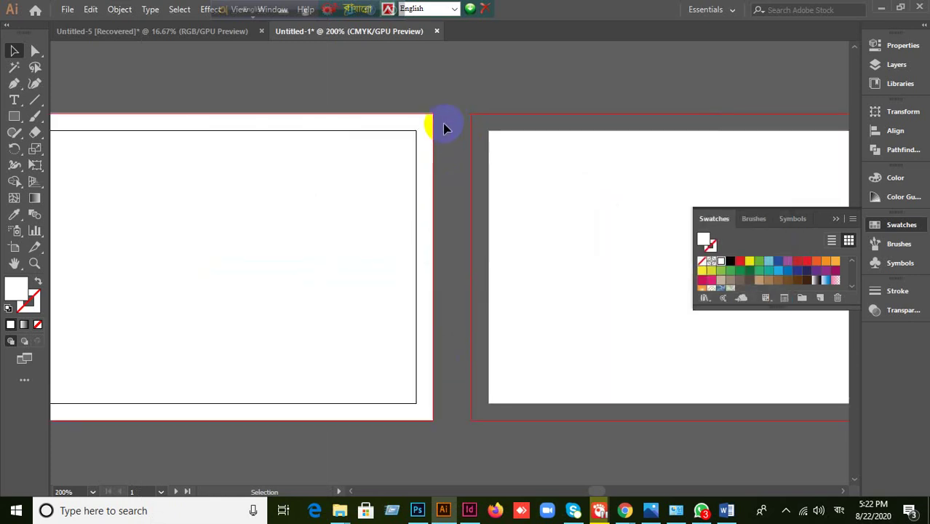
- Marquee-select both rectangles on the left artboard and convert them with Make Guides
click(434, 125)
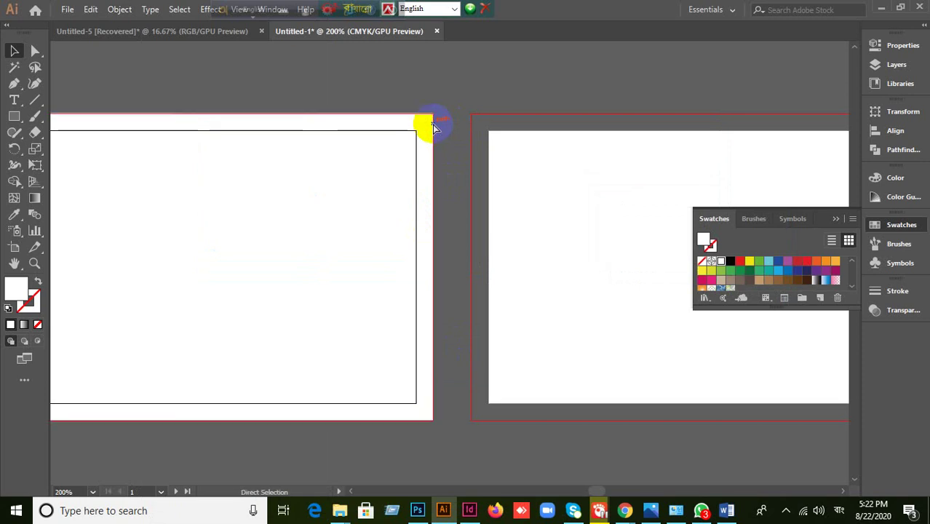
drag(150, 85, 276, 285)
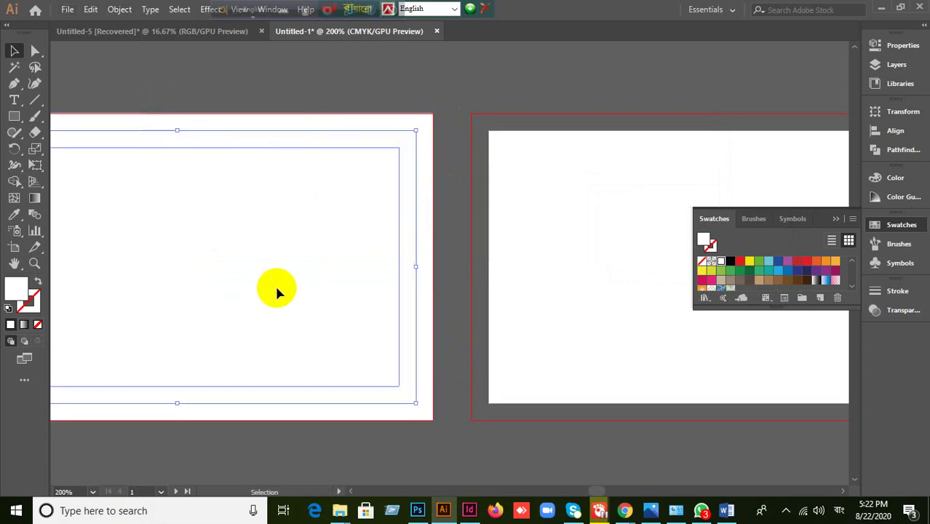
scroll(278, 288, down, 2)
right_click(195, 291)
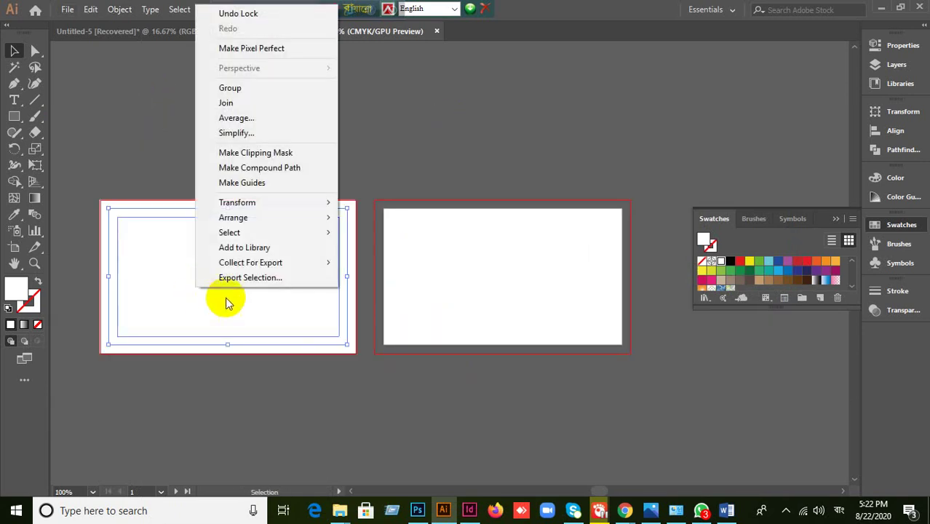
click(256, 183)
scroll(102, 280, up, 2)
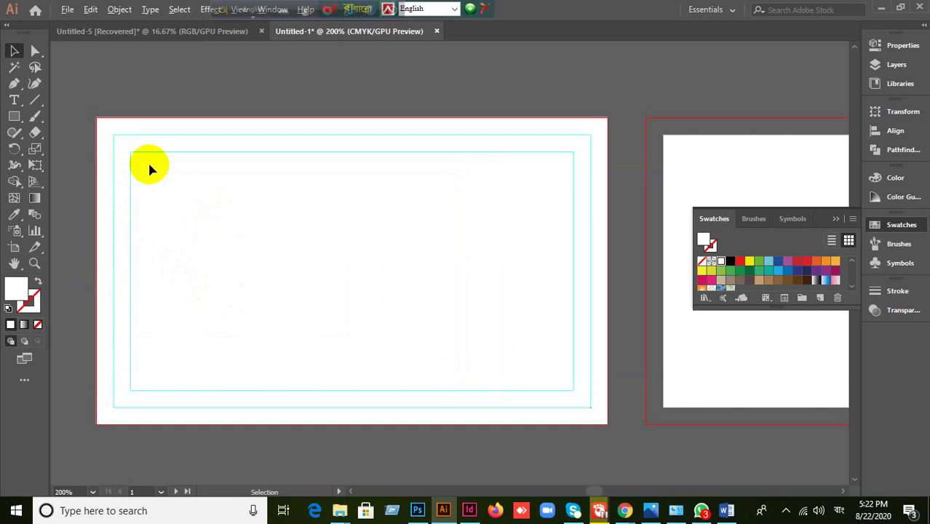
click(837, 222)
- Draw a 3.78 by 2.25 in rectangle on the right artboard and offset it by -0.125 in
drag(797, 301, 431, 302)
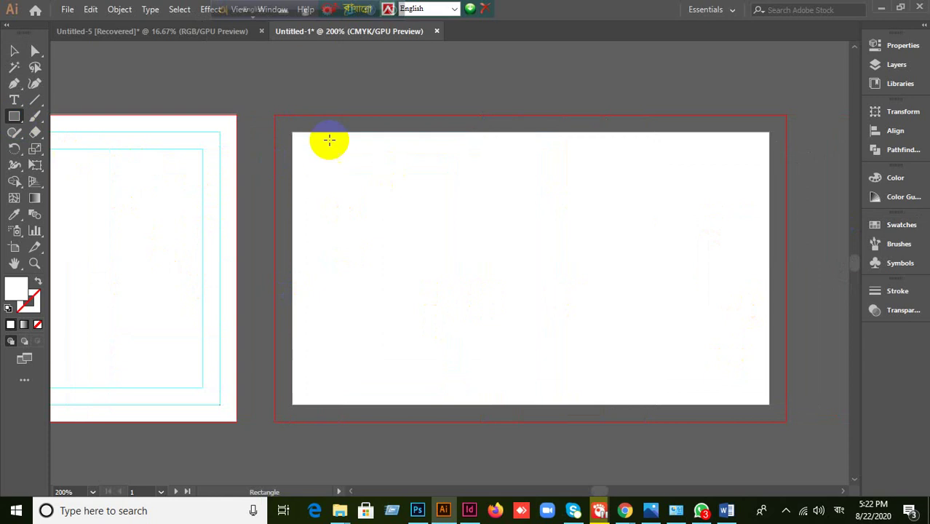
drag(275, 115, 786, 420)
click(14, 51)
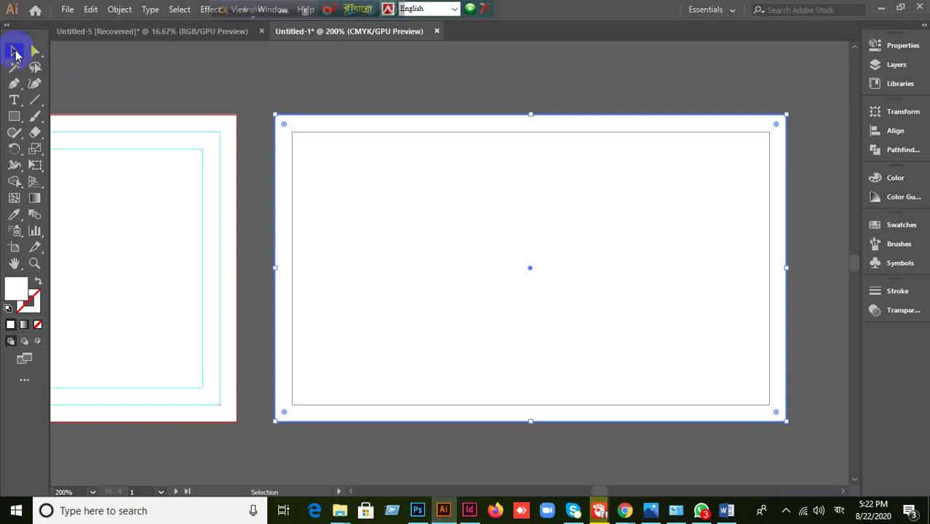
click(119, 8)
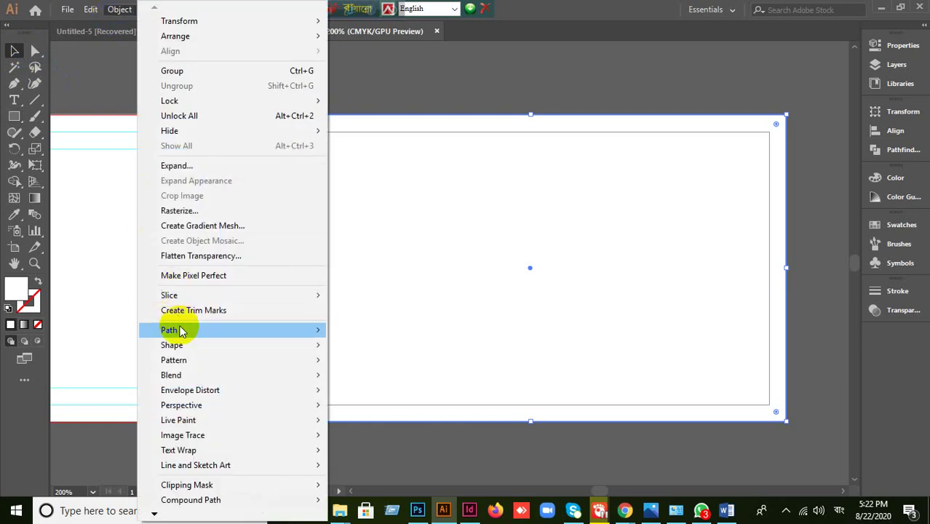
mouse_move(176, 331)
click(371, 380)
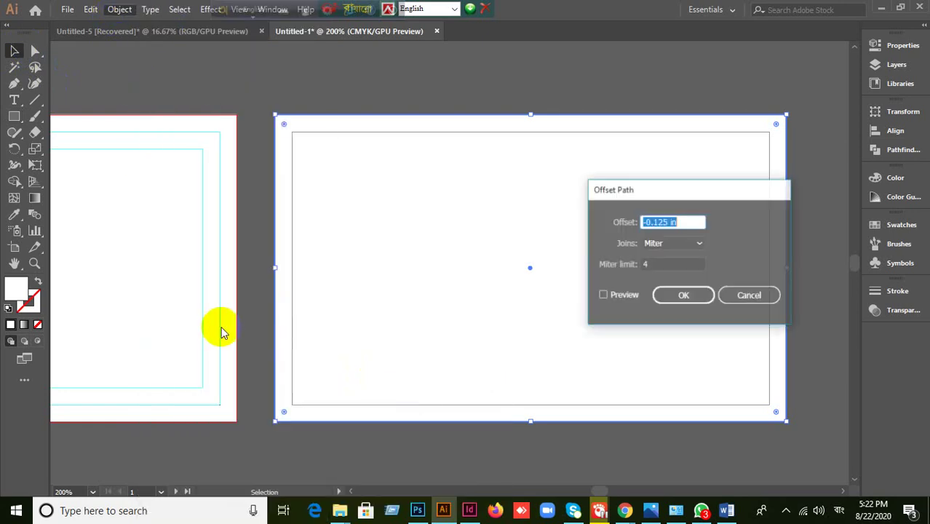
click(603, 296)
click(684, 299)
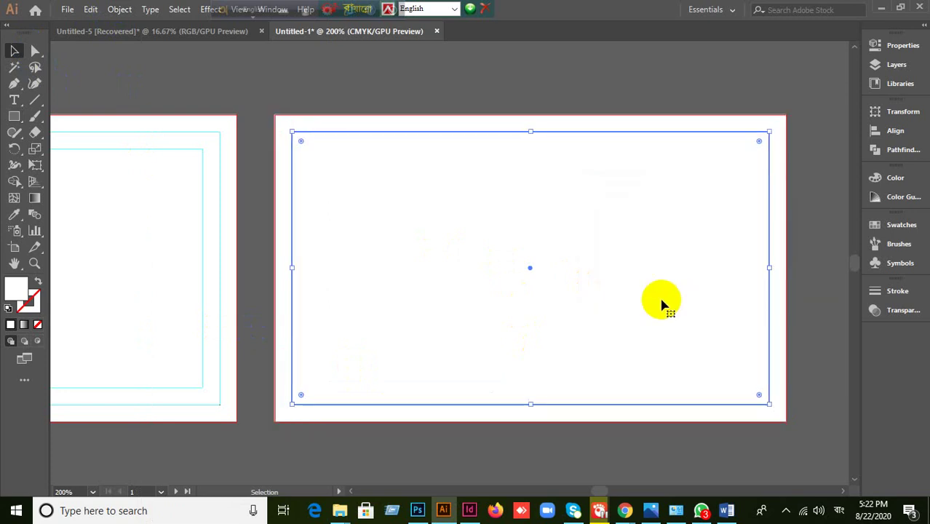
- Repeat the -0.125 in Offset Path on the rectangle, then select the outer card rectangle
right_click(425, 251)
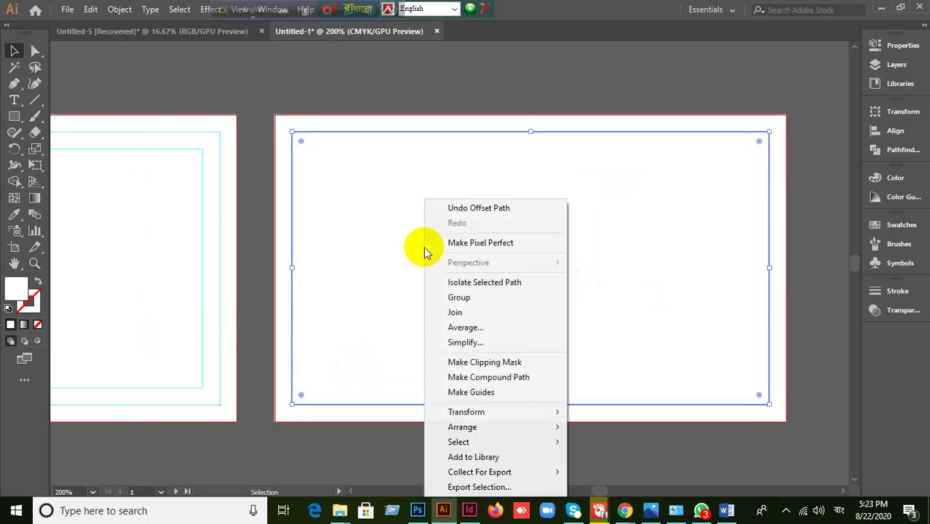
click(372, 240)
click(113, 11)
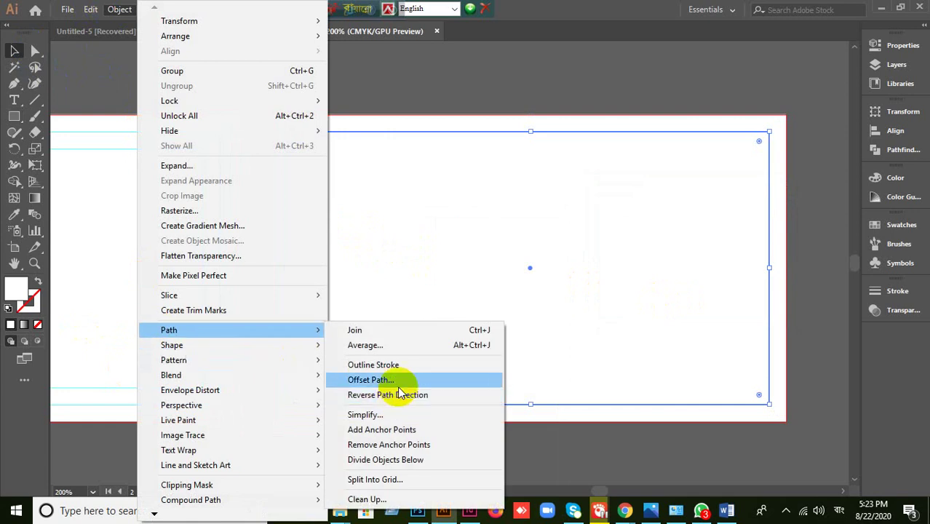
click(397, 385)
click(603, 295)
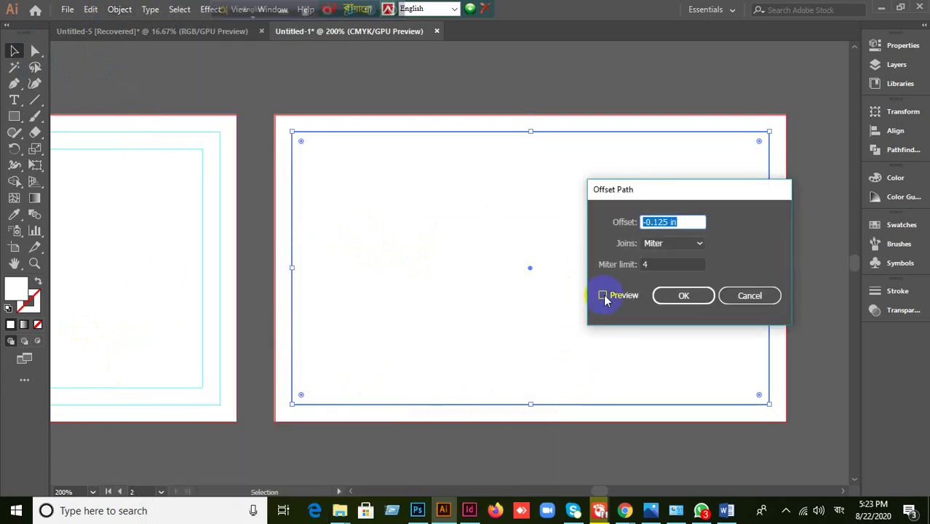
click(685, 297)
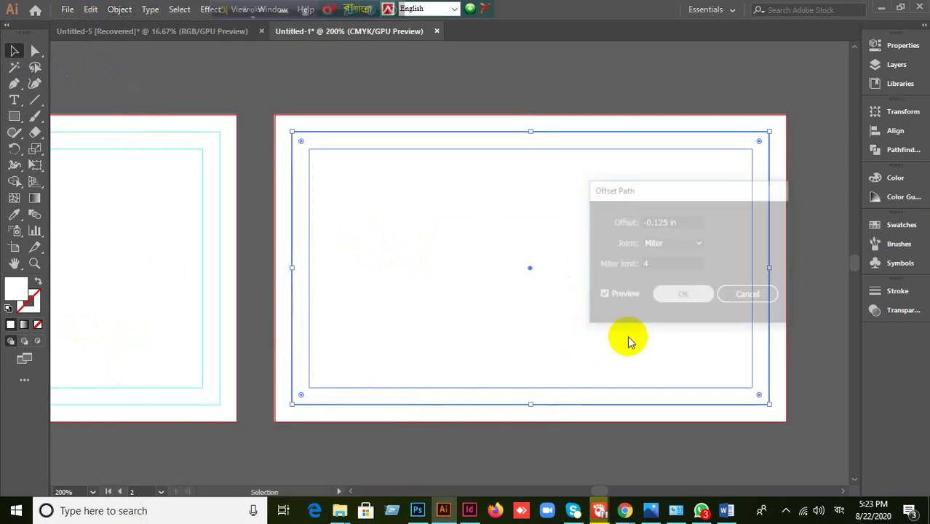
click(557, 450)
click(787, 116)
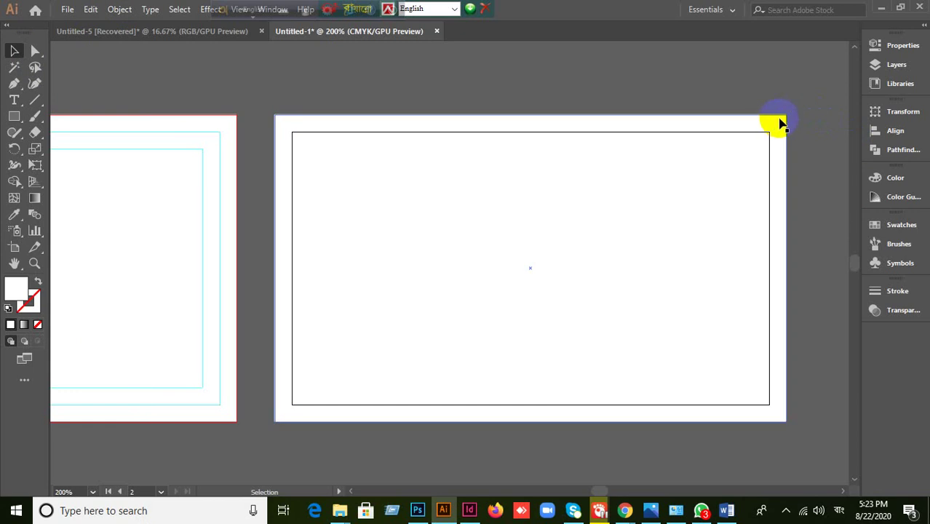
- Marquee-select both nested card rectangles and turn them into guides
key(v)
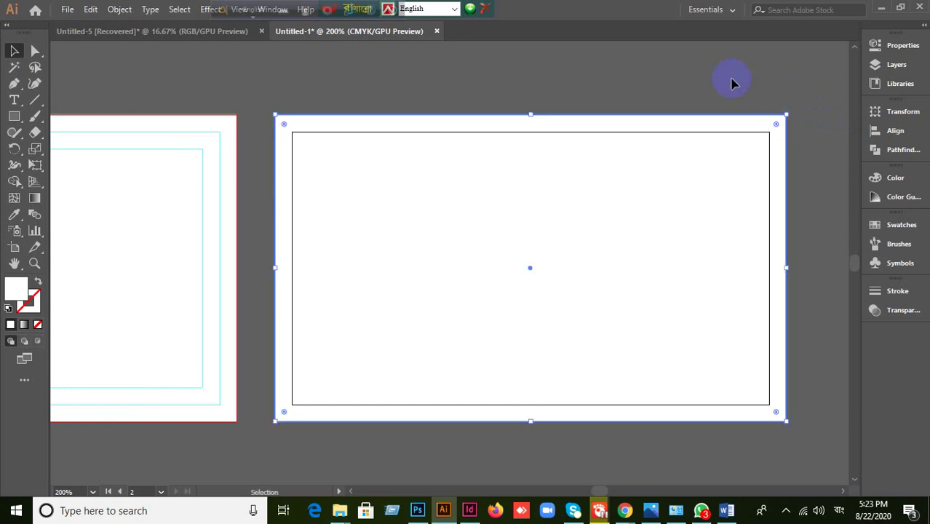
key(ctrl+shift+a)
key(v)
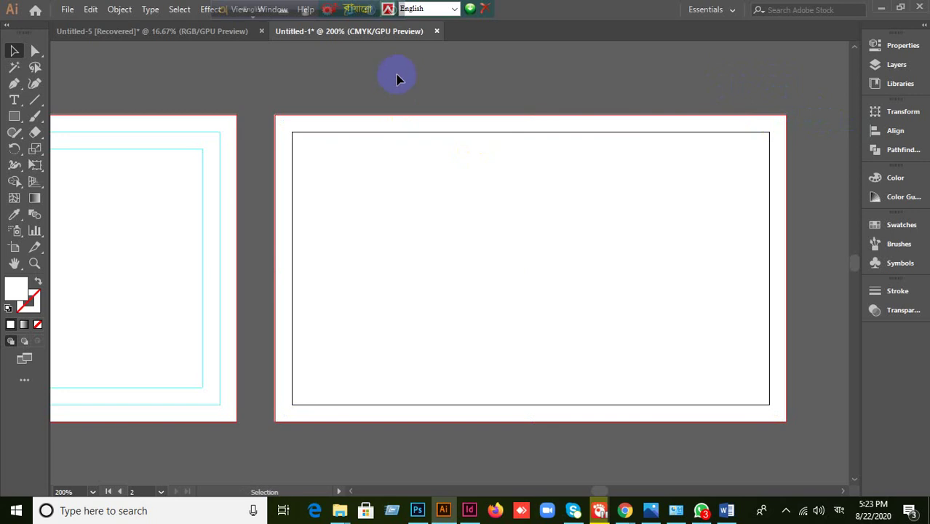
drag(396, 68, 575, 410)
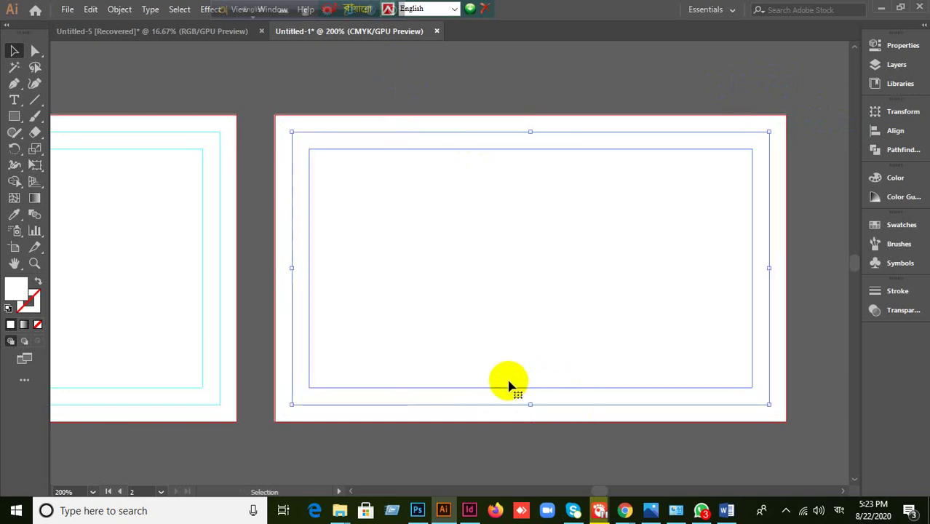
right_click(392, 238)
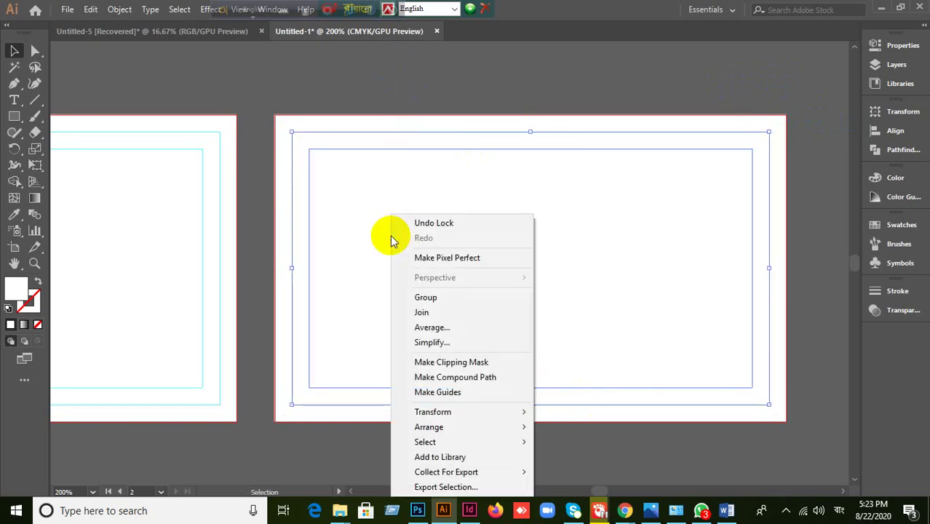
click(437, 393)
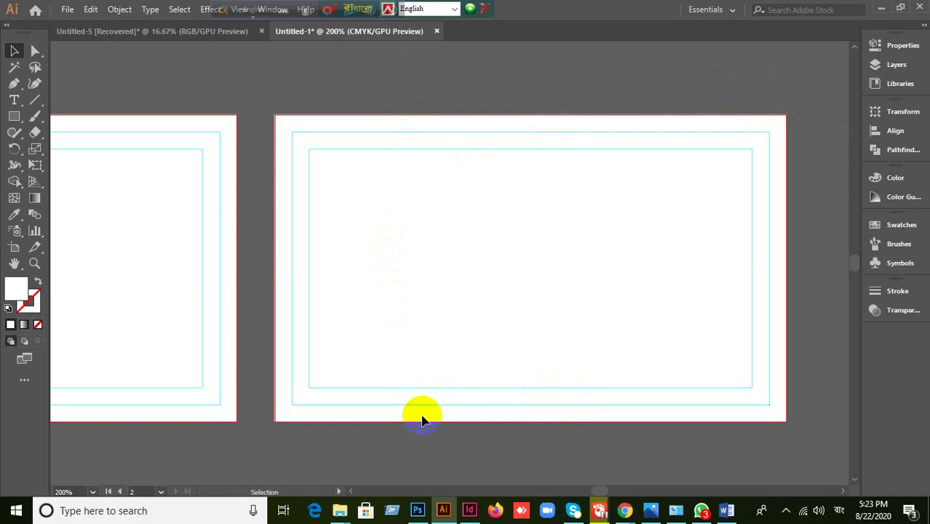
- Draw a black-stroked diagonal line above the artboards with the Pen tool
scroll(423, 415, down, 1)
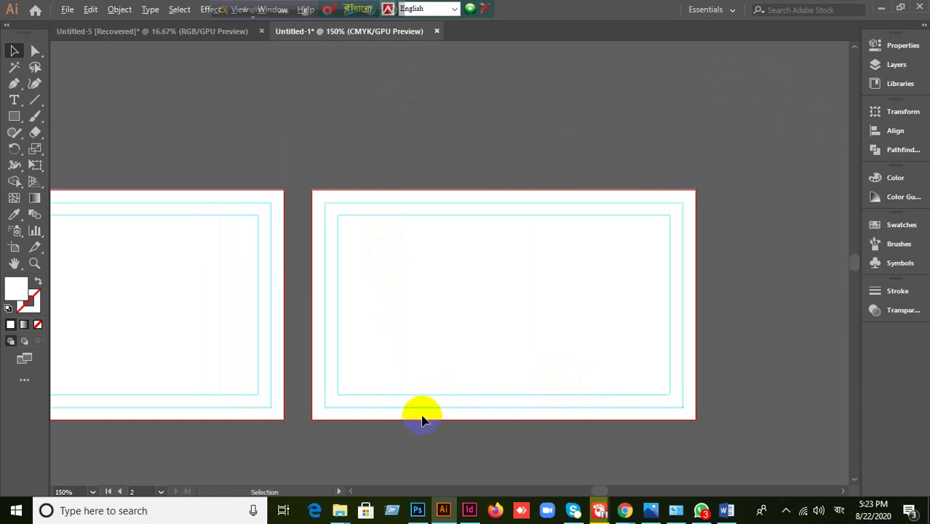
click(41, 101)
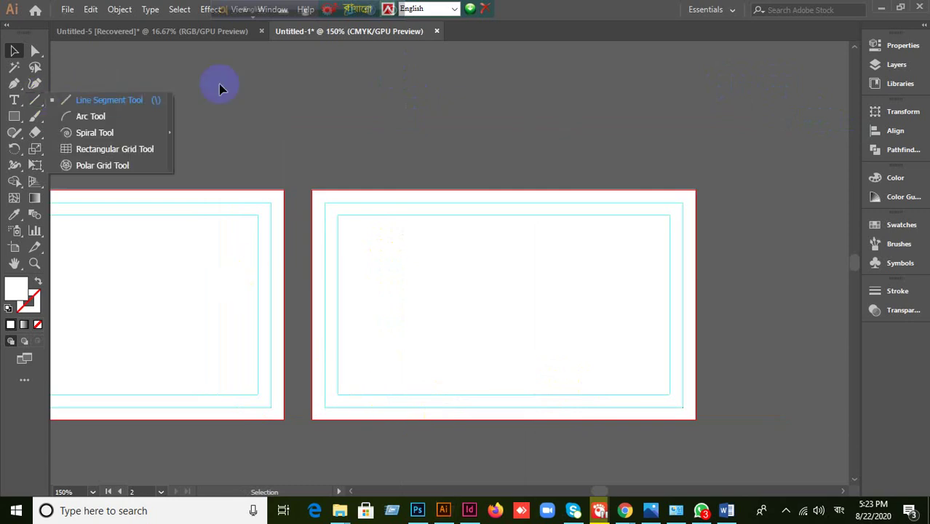
click(35, 98)
click(14, 83)
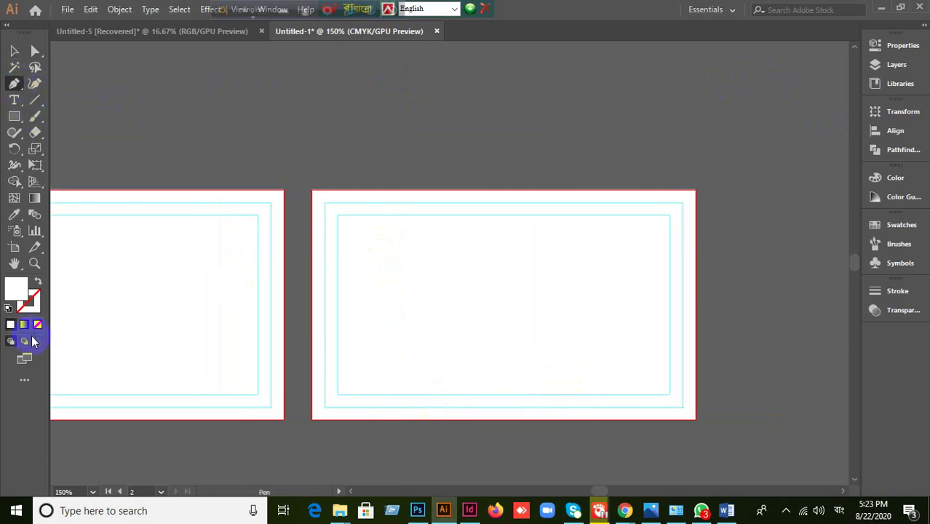
click(30, 309)
click(10, 324)
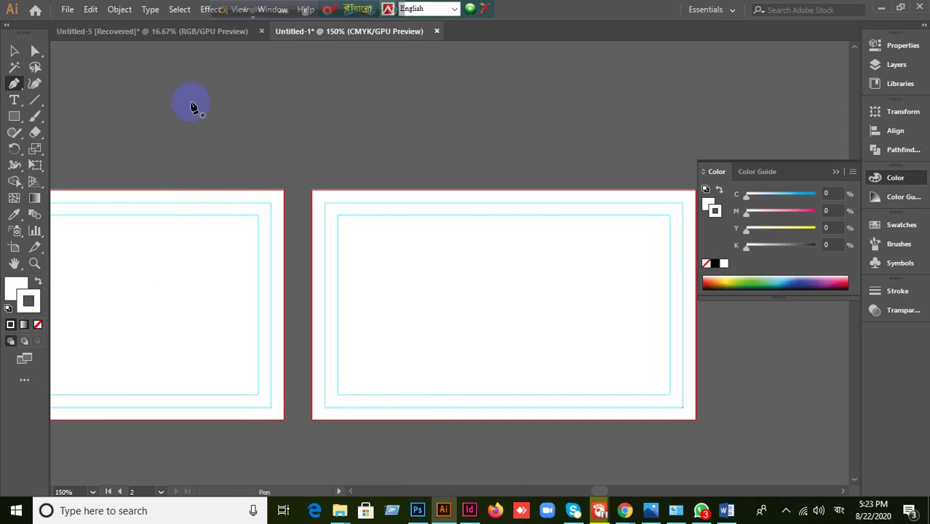
click(190, 102)
click(682, 94)
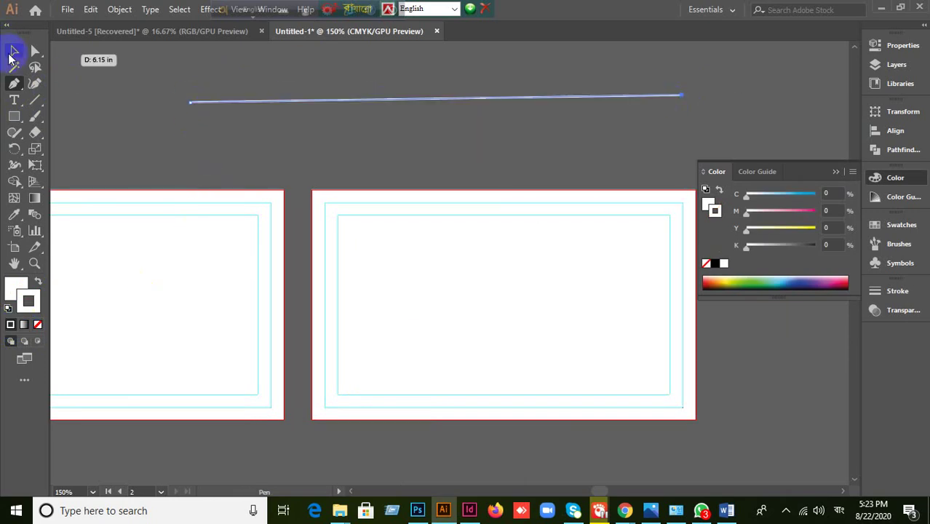
key(ctrl+z)
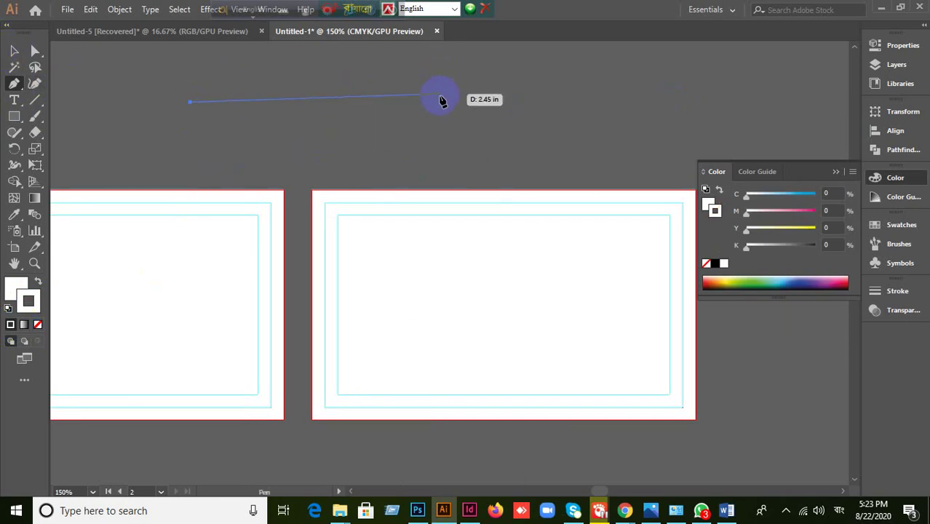
drag(441, 102, 457, 261)
click(382, 100)
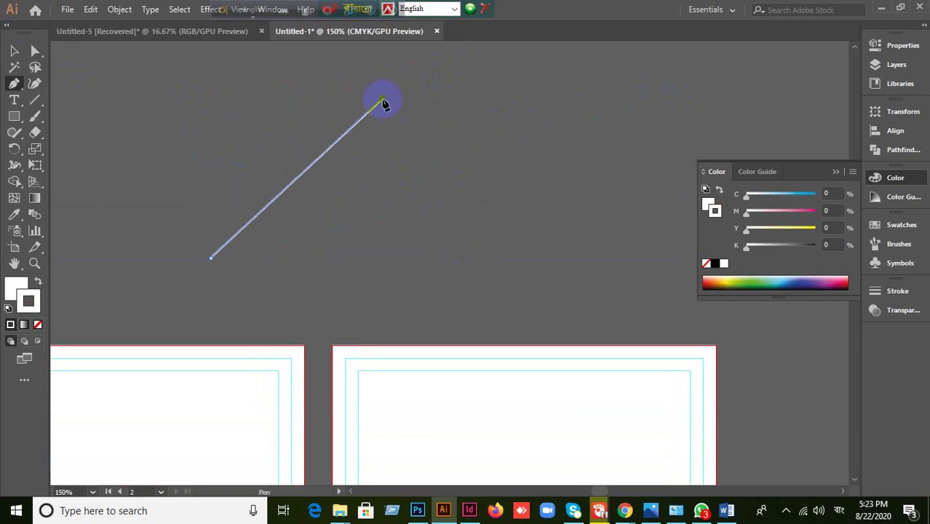
- Select the diagonal line and convert it into a guide
click(14, 50)
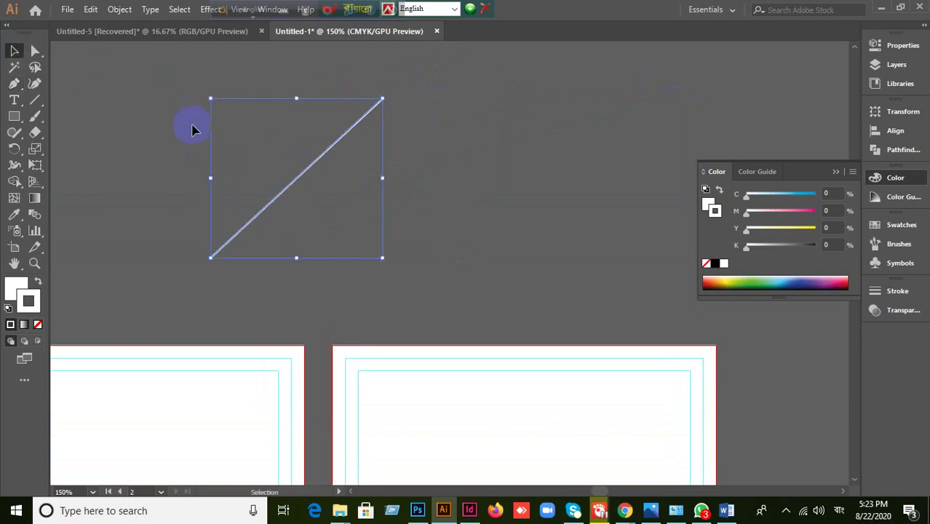
click(93, 131)
key(ctrl+a)
right_click(293, 198)
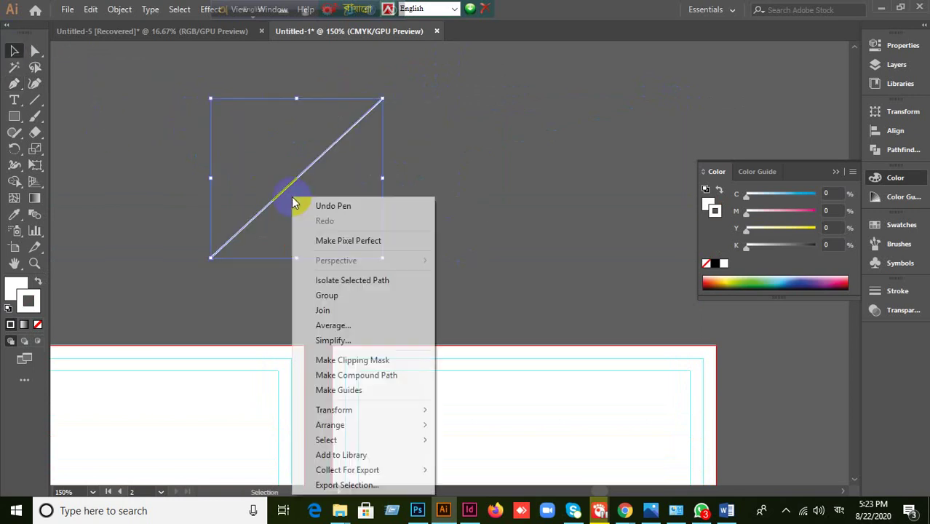
click(325, 389)
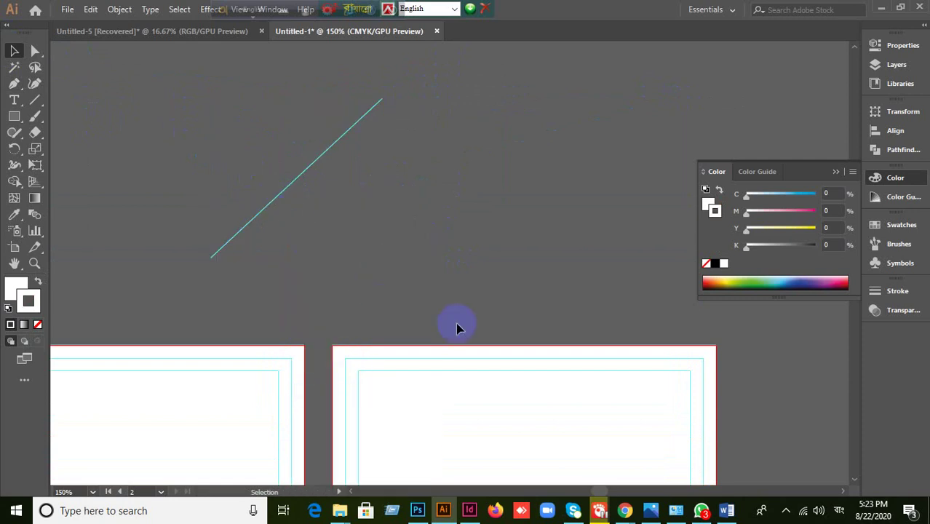
scroll(370, 244, down, 3)
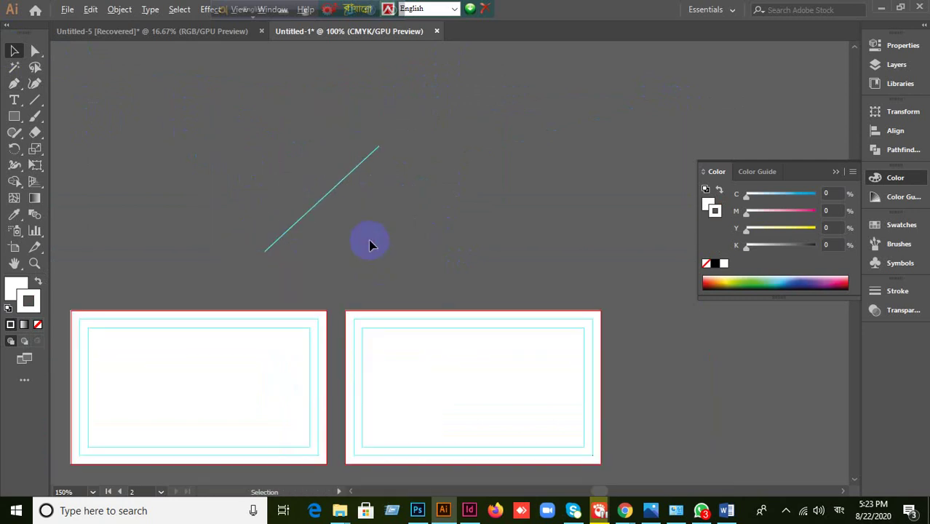
scroll(414, 374, up, 2)
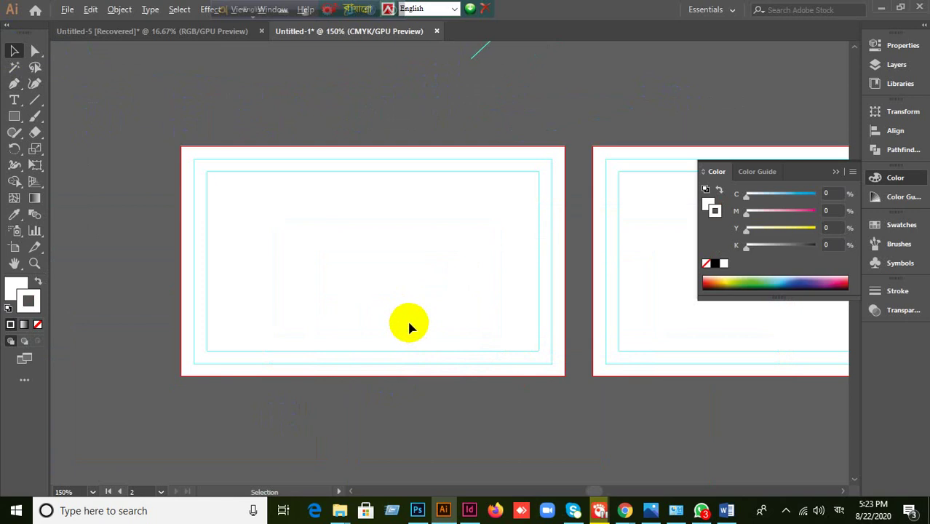
click(836, 172)
scroll(549, 284, up, 3)
scroll(644, 303, down, 2)
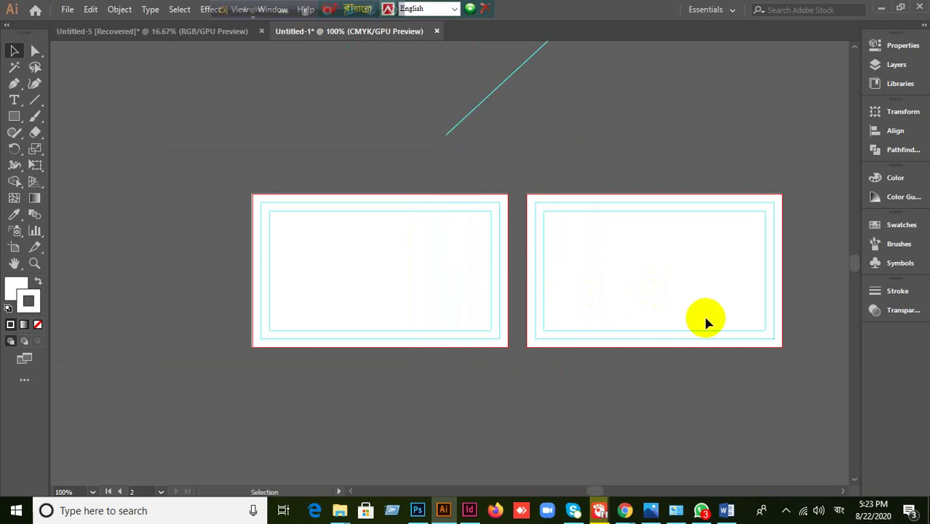
scroll(710, 320, up, 1)
scroll(710, 320, down, 1)
scroll(339, 277, up, 1)
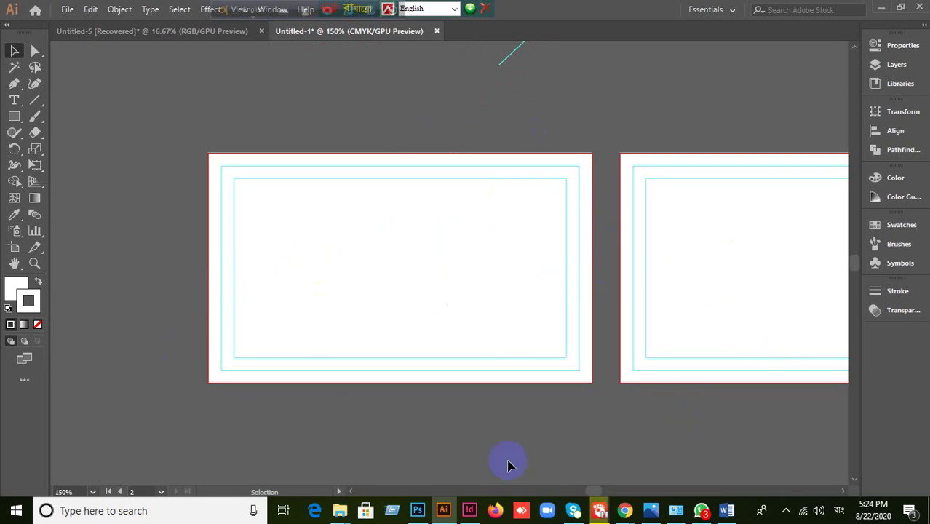
scroll(550, 450, down, 1)
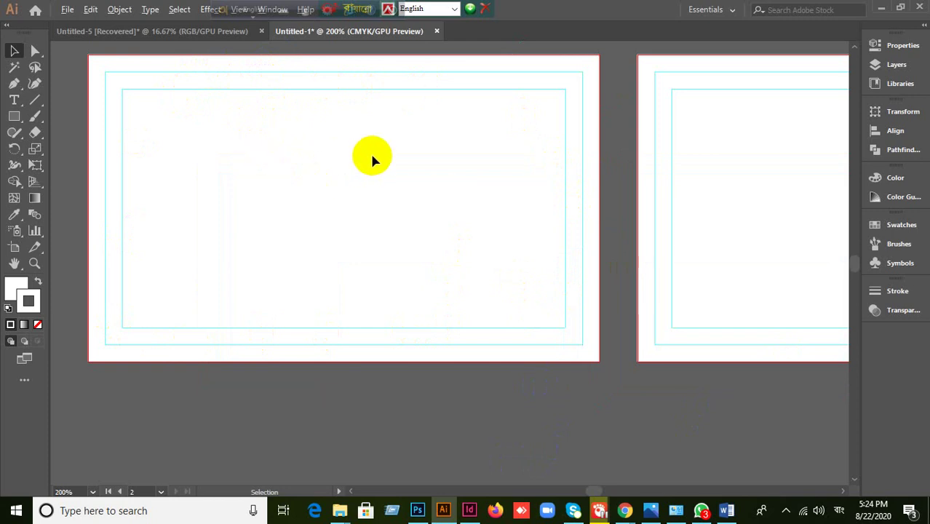
scroll(369, 153, up, 1)
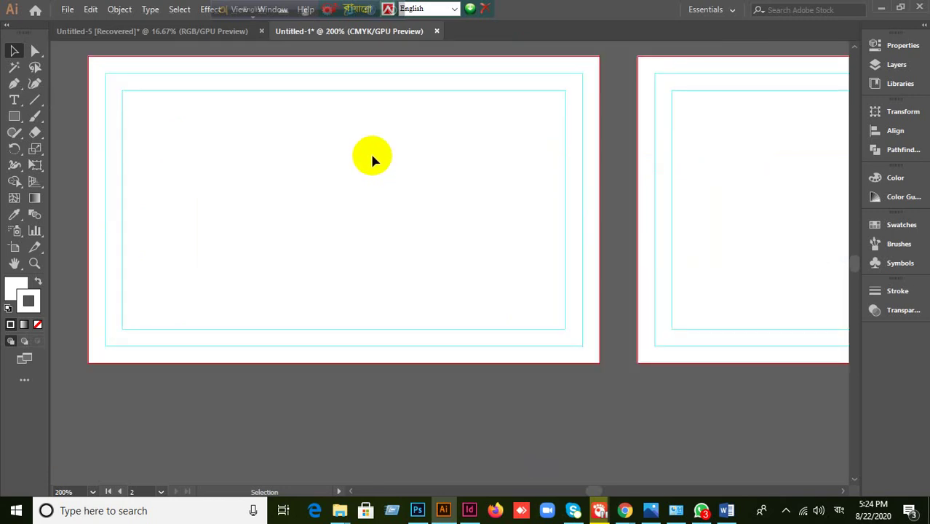
drag(371, 158, 379, 186)
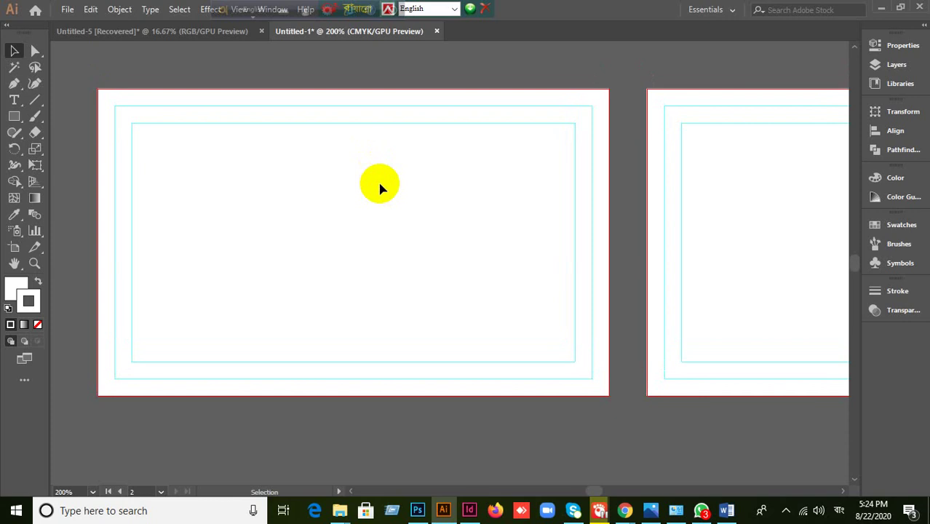
drag(405, 183, 251, 376)
scroll(379, 201, right, 5)
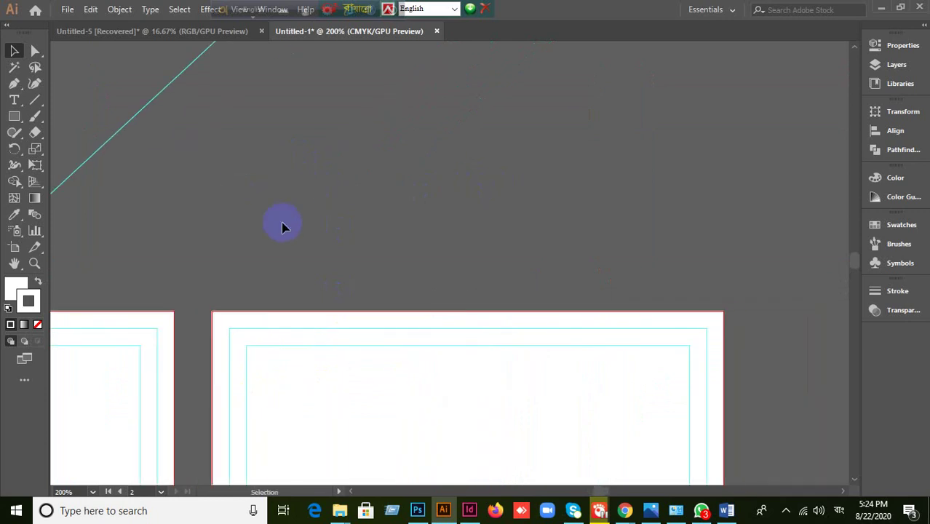
- Draw a white, unstroked rectangle above the artboard
click(28, 301)
click(38, 324)
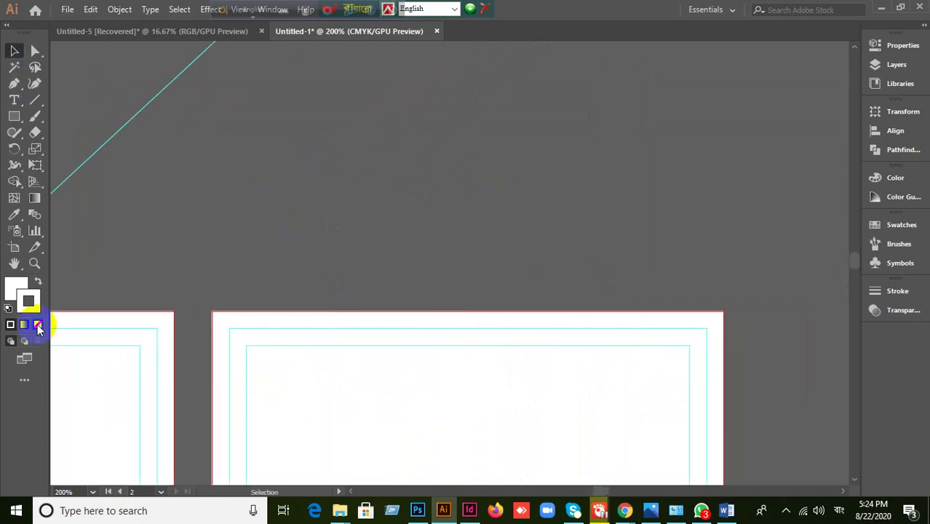
click(15, 286)
click(13, 116)
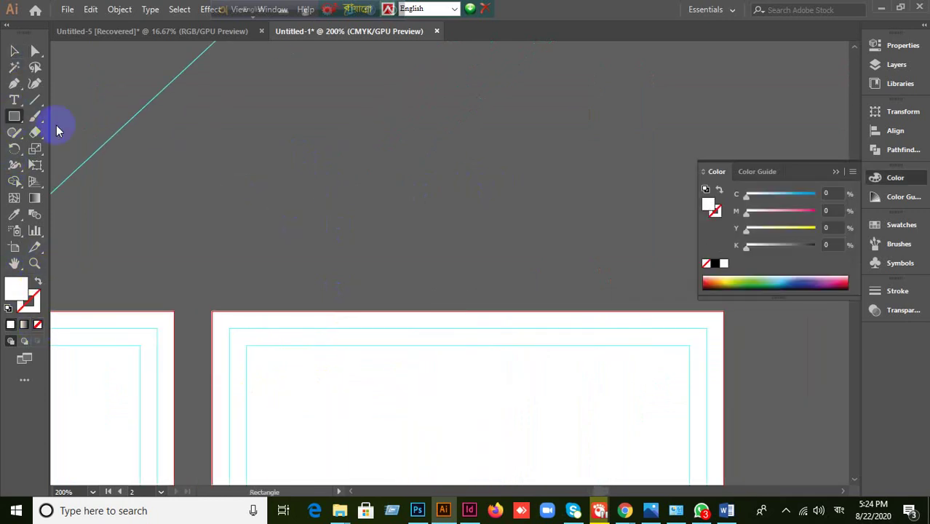
drag(289, 71, 610, 240)
- Create a -0.125 in inset rectangle from the new white rectangle with Offset Path
click(116, 10)
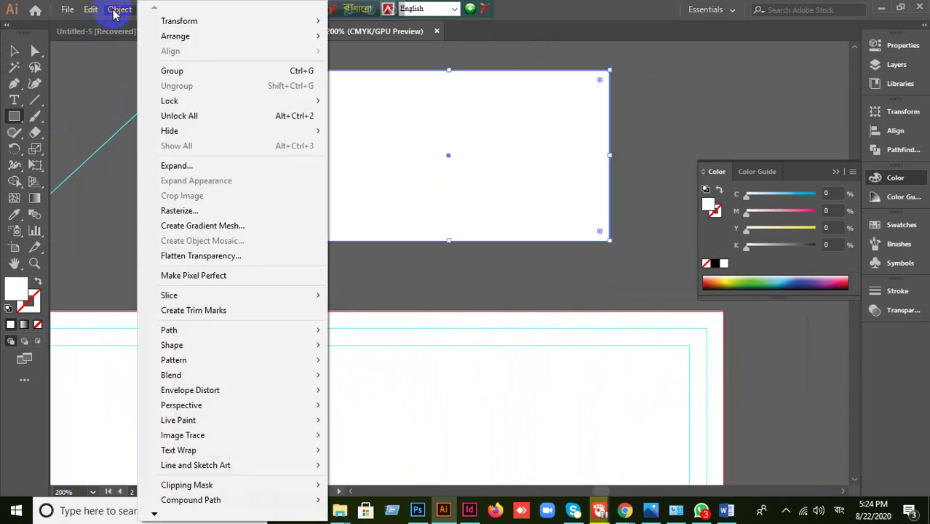
mouse_move(185, 333)
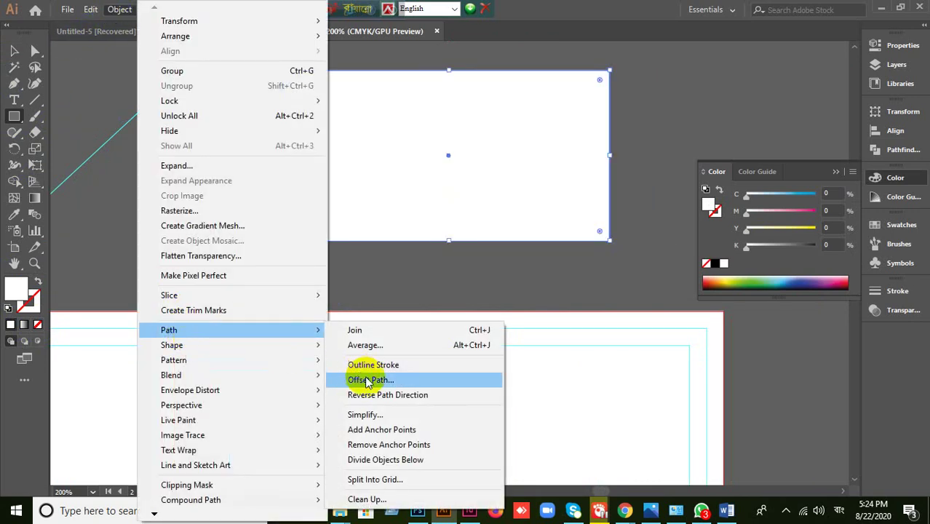
click(369, 379)
click(609, 295)
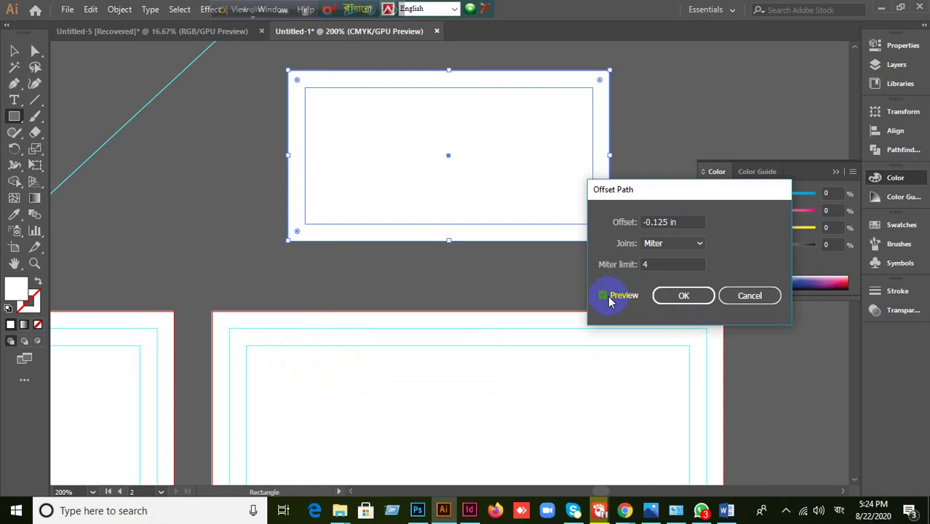
click(684, 295)
click(14, 51)
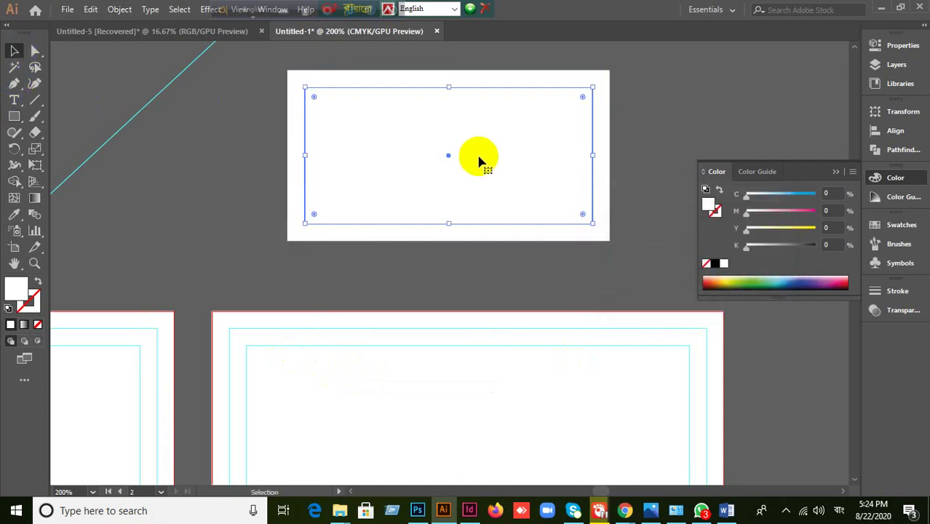
drag(479, 158, 690, 139)
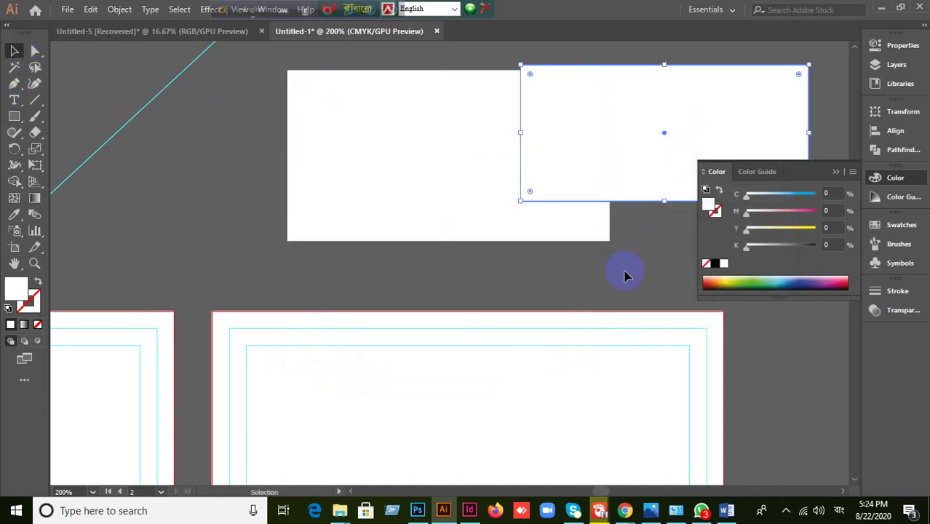
right_click(644, 106)
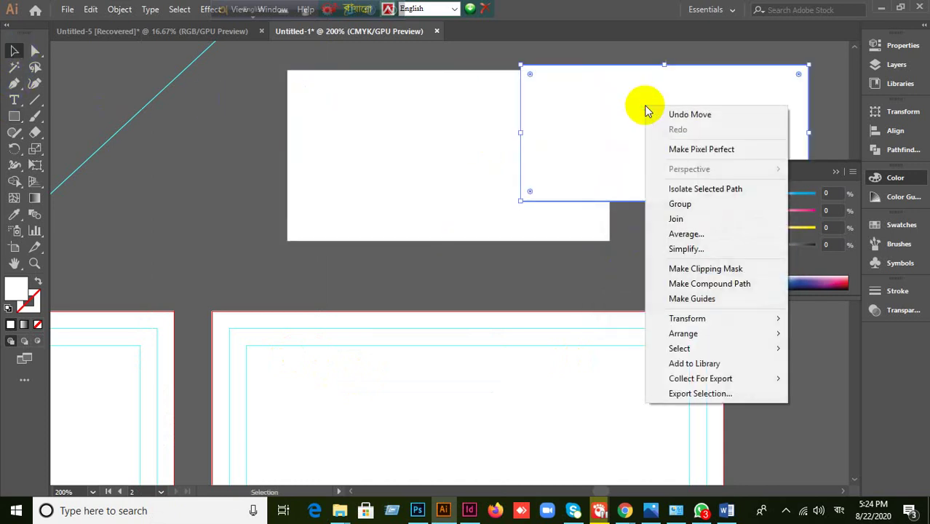
click(669, 301)
key(ctrl+z)
key(ctrl+z)
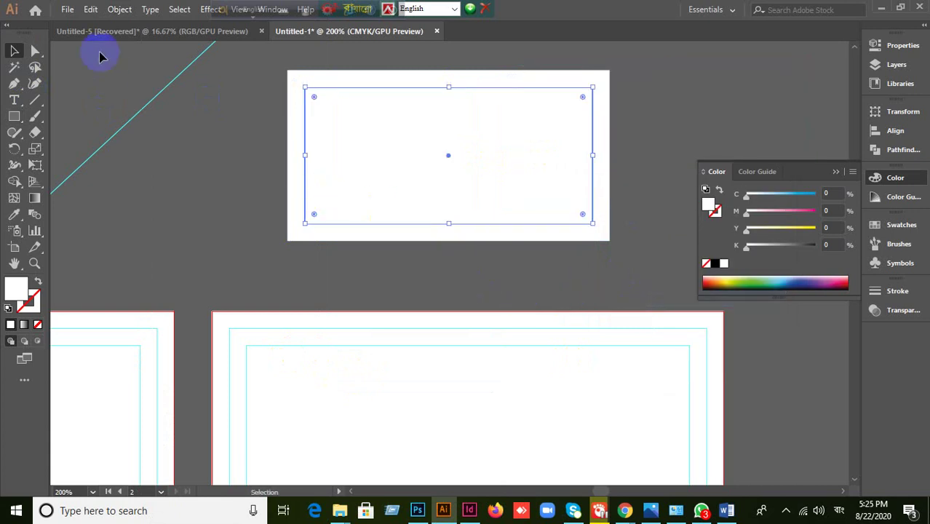
- Add a second -0.125 in inset rectangle inside the first inset
click(88, 10)
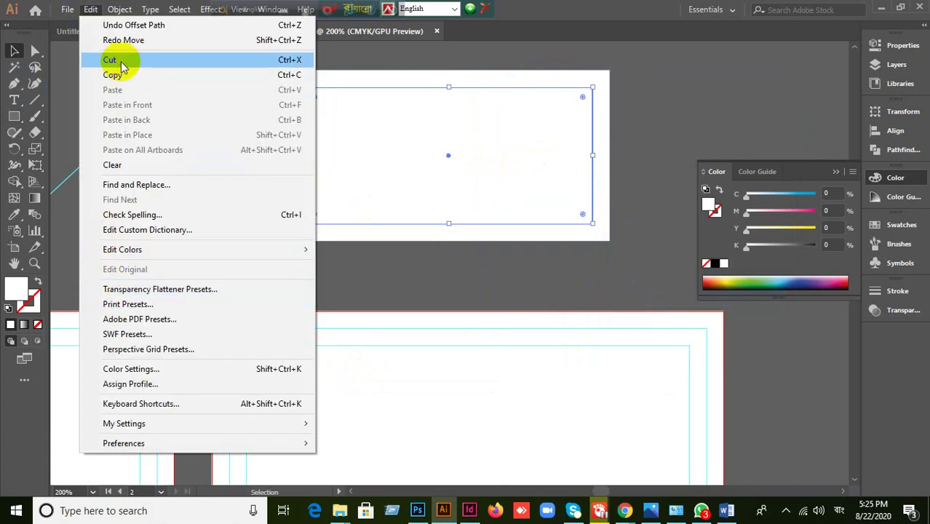
mouse_move(119, 12)
mouse_move(178, 334)
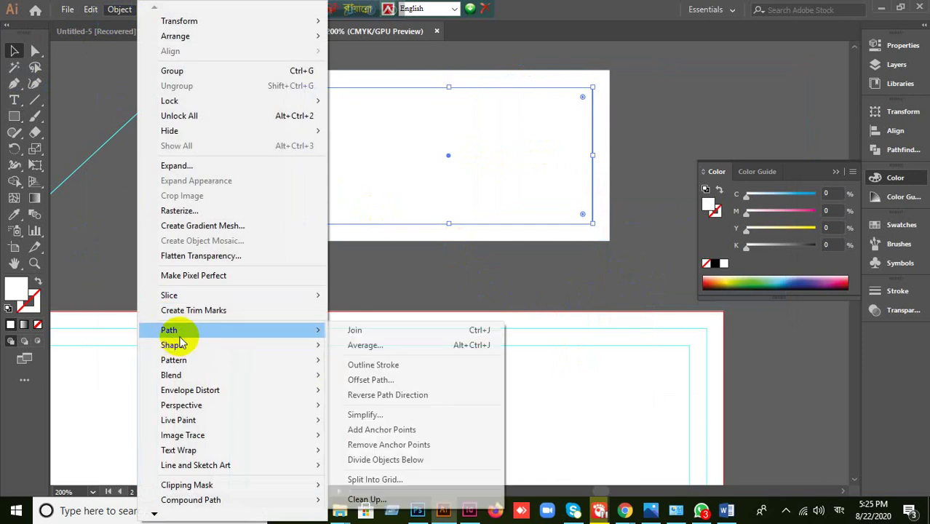
click(357, 381)
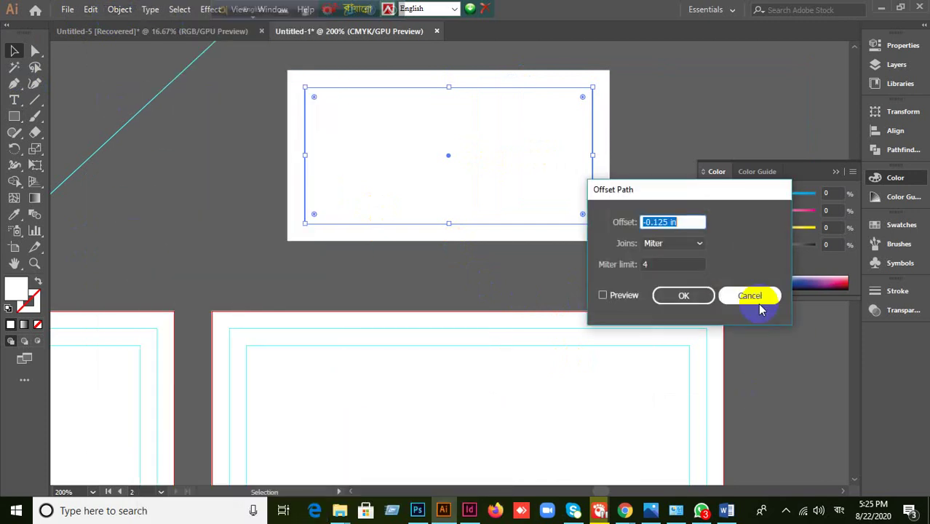
click(613, 297)
click(685, 297)
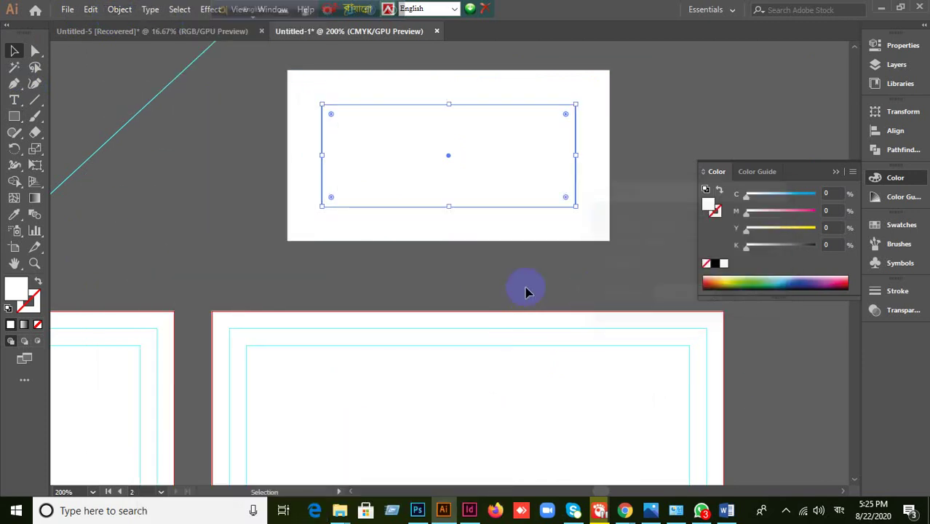
click(510, 285)
click(610, 240)
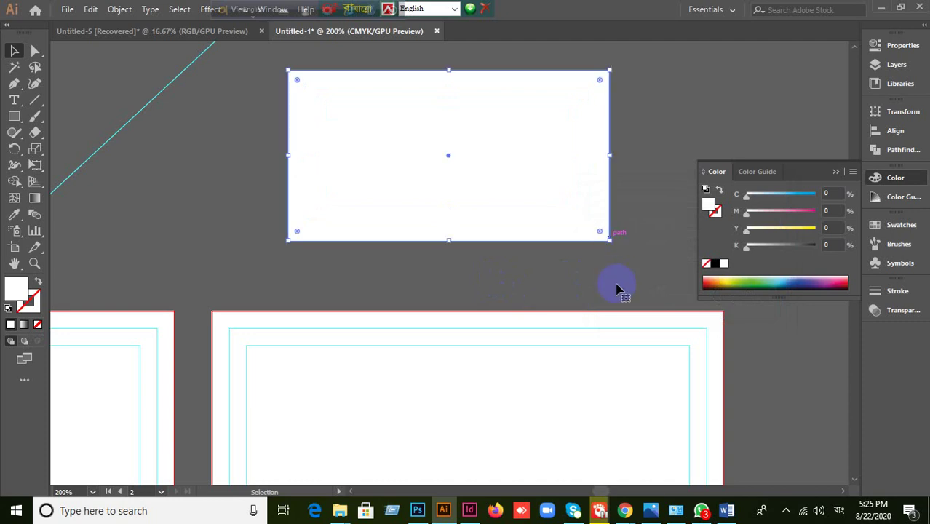
click(615, 286)
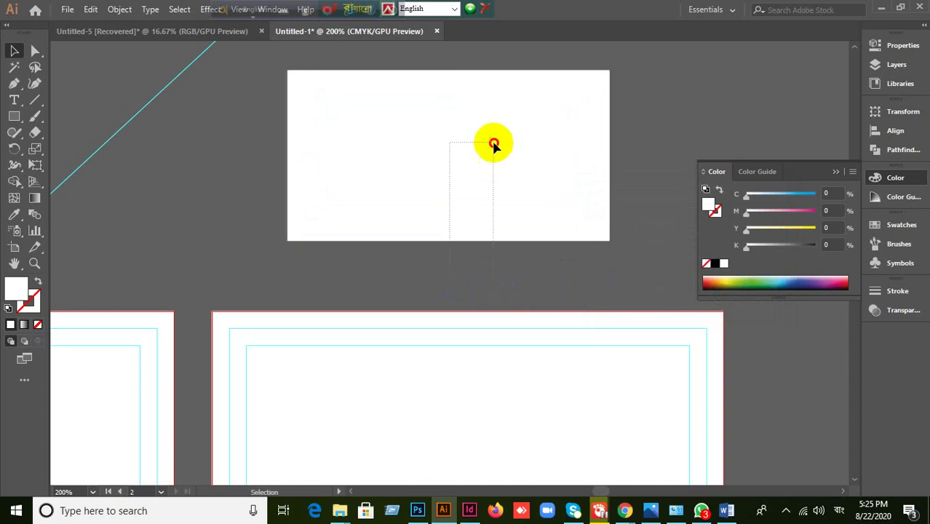
- Fill the innermost rectangle with the red swatch
click(502, 207)
click(505, 281)
click(435, 210)
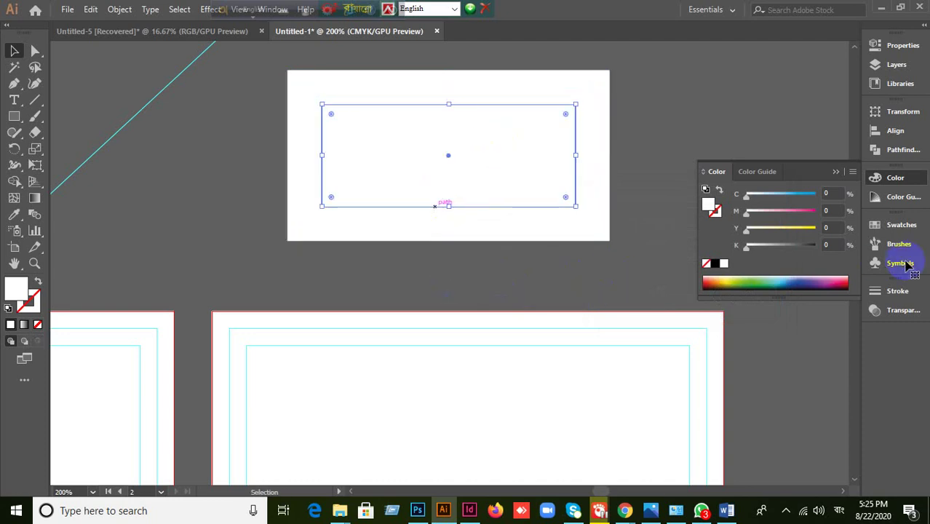
click(895, 225)
click(764, 263)
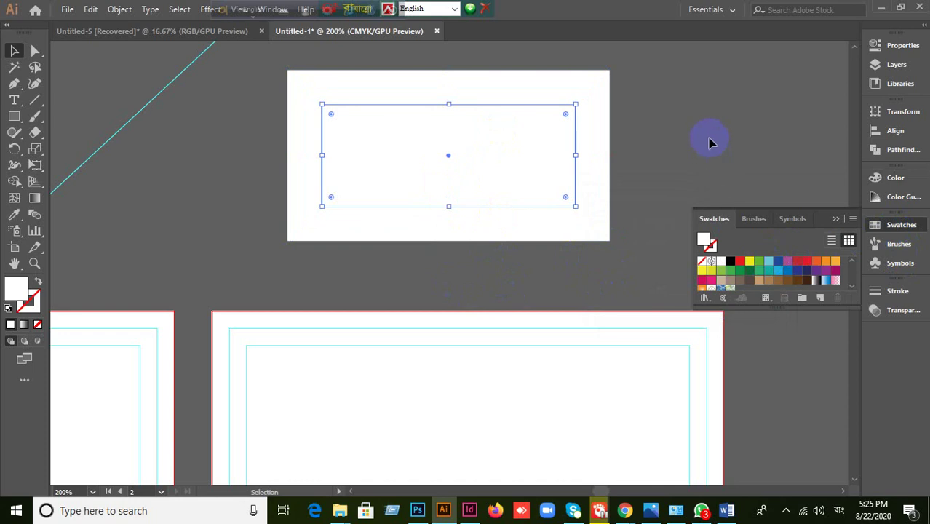
key(ctrl+z)
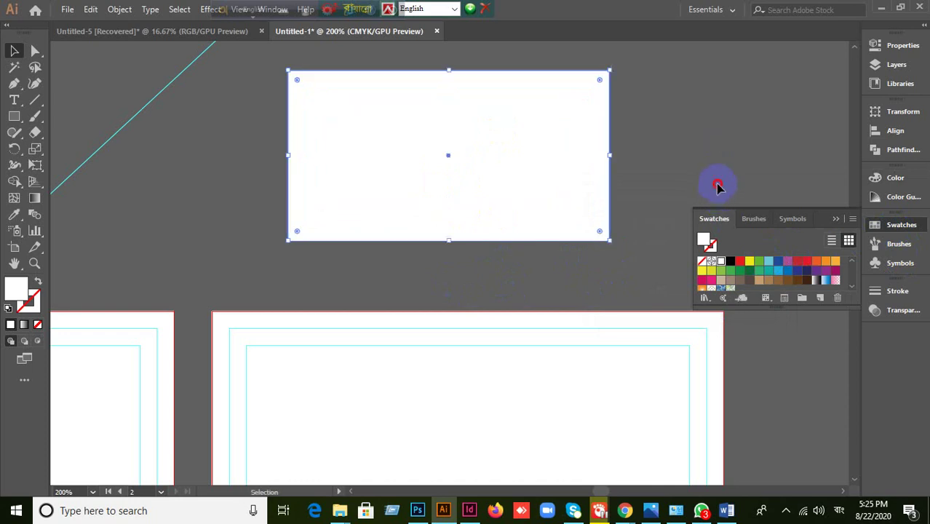
click(719, 183)
click(473, 169)
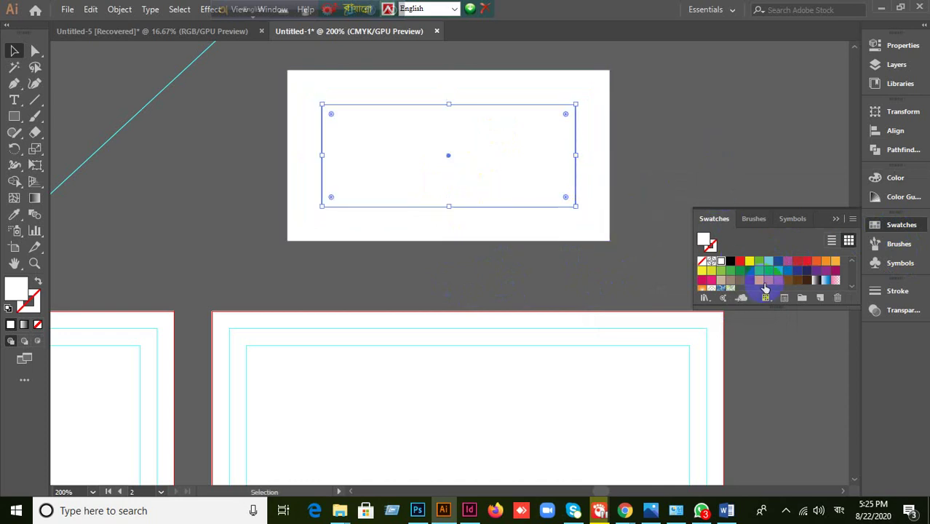
click(739, 261)
- Fill the middle rectangle with the yellow swatch
click(689, 158)
click(581, 90)
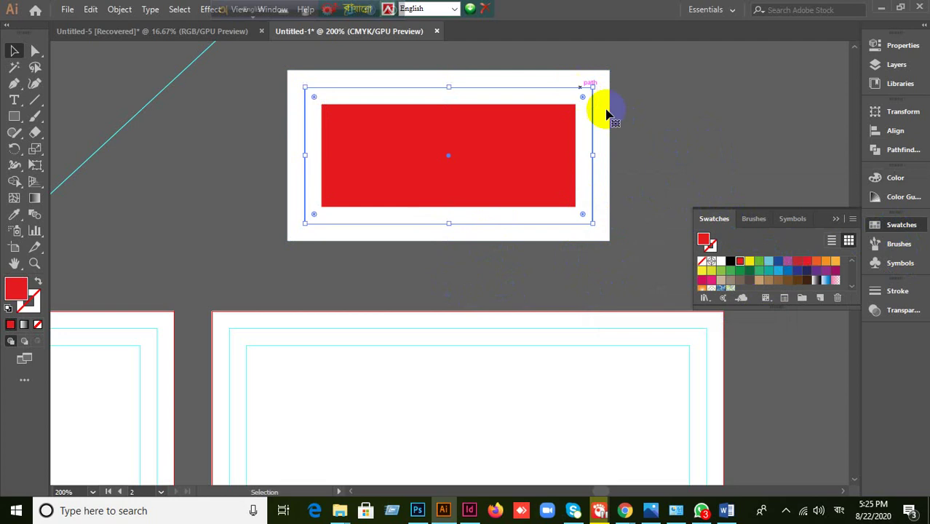
click(749, 260)
click(322, 114)
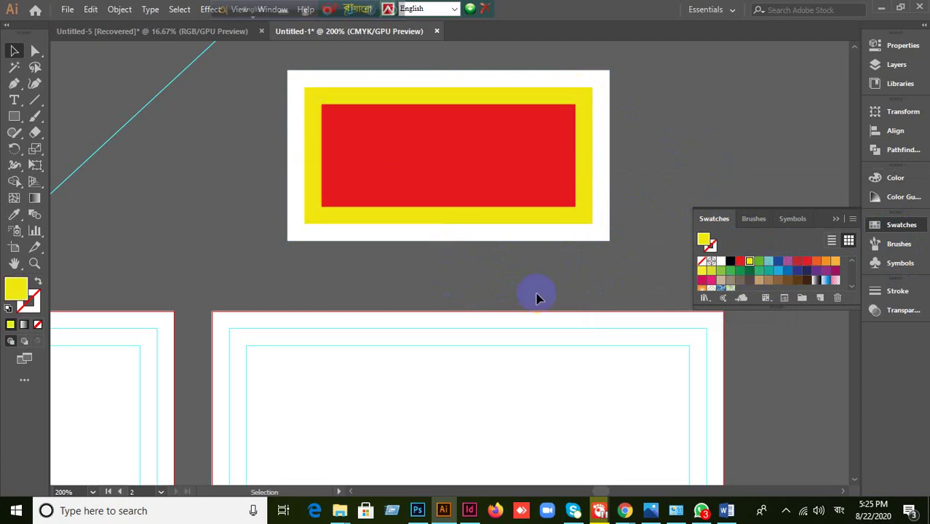
- Pan back to the coloured card and check the three nested rectangles
scroll(536, 297, down, 1)
drag(334, 364, 609, 233)
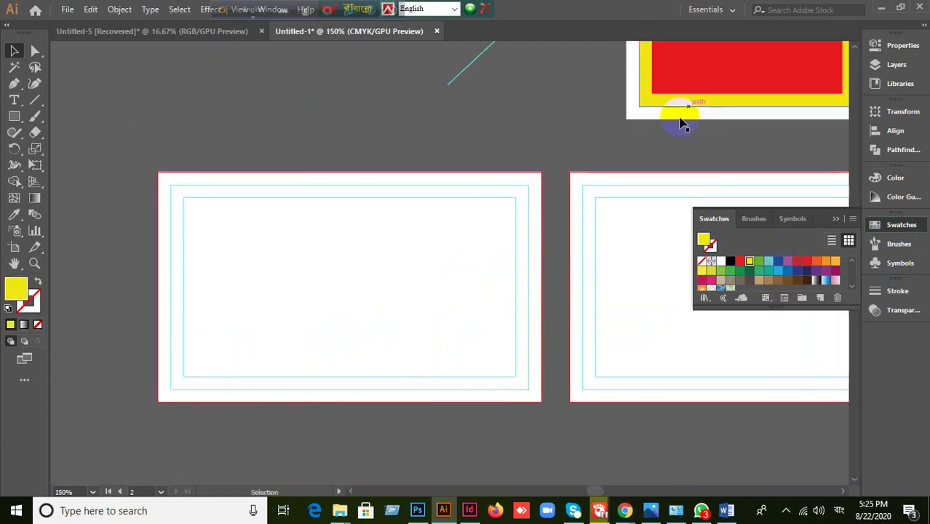
drag(680, 144, 502, 276)
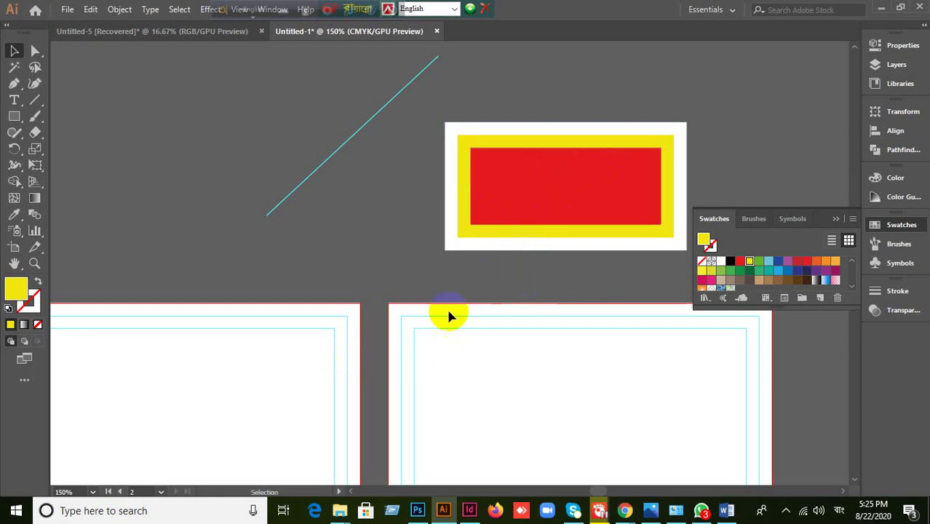
click(572, 177)
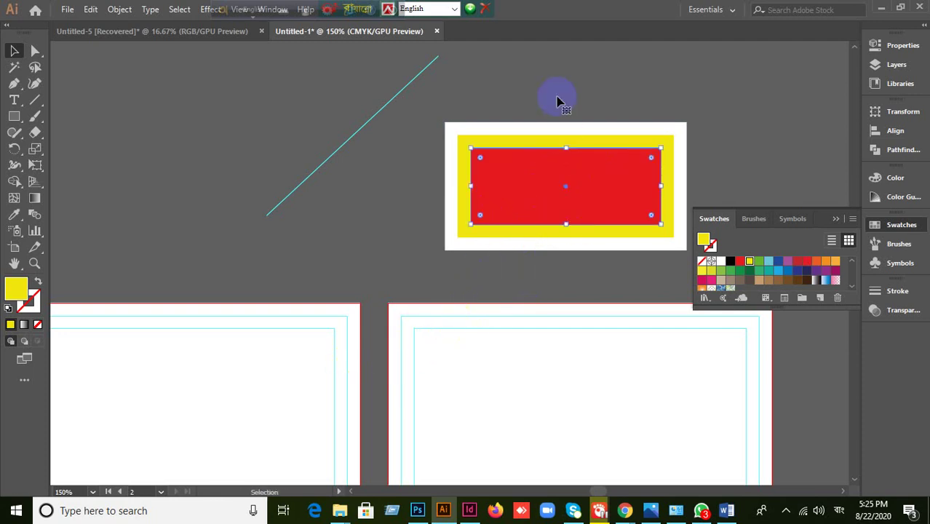
drag(561, 98, 591, 210)
click(737, 124)
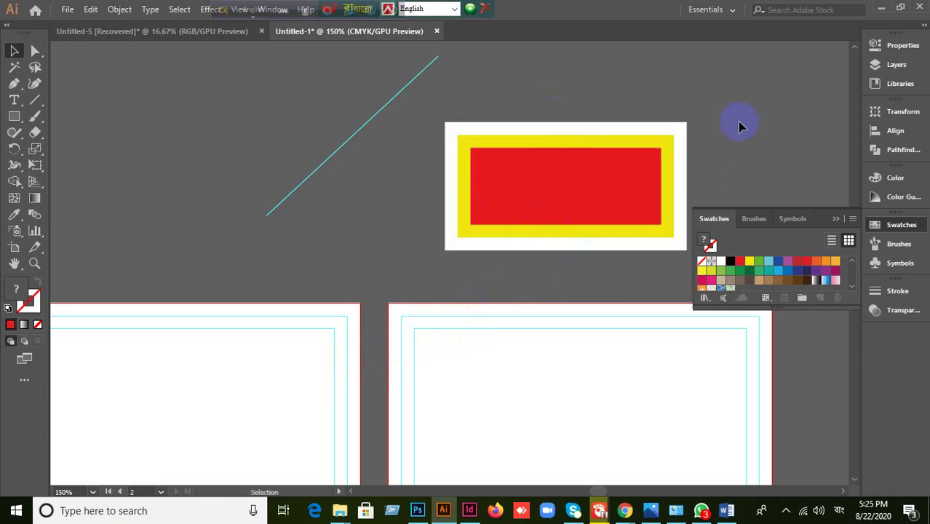
click(679, 130)
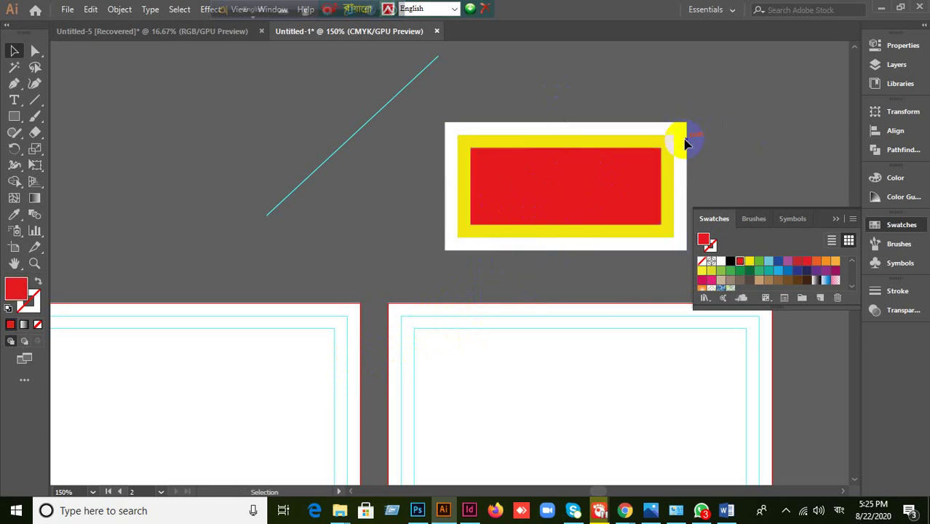
click(534, 115)
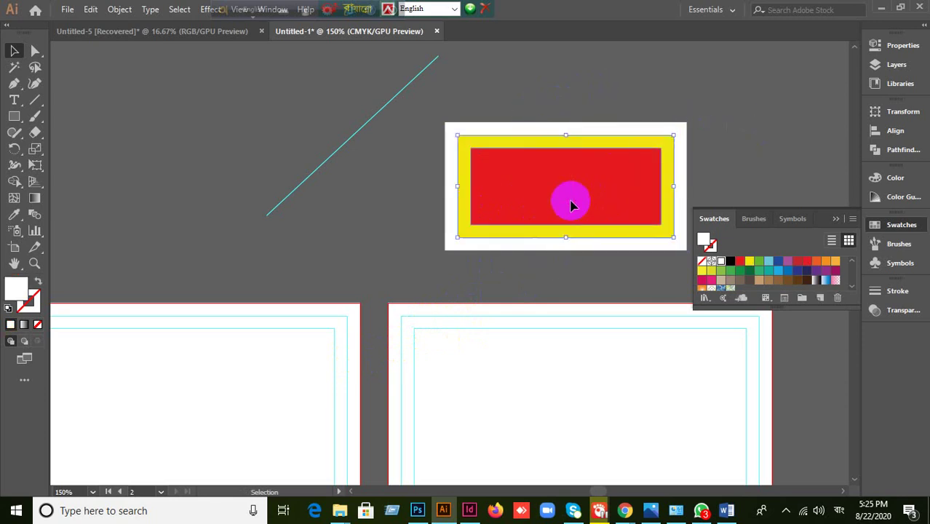
- Make guides from the red and yellow rectangles and collapse the Swatches panel
right_click(555, 184)
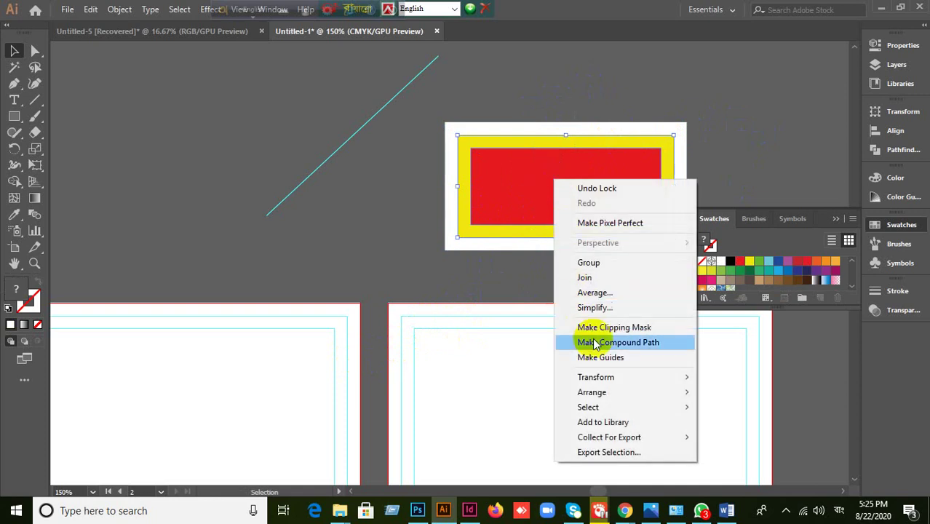
click(600, 357)
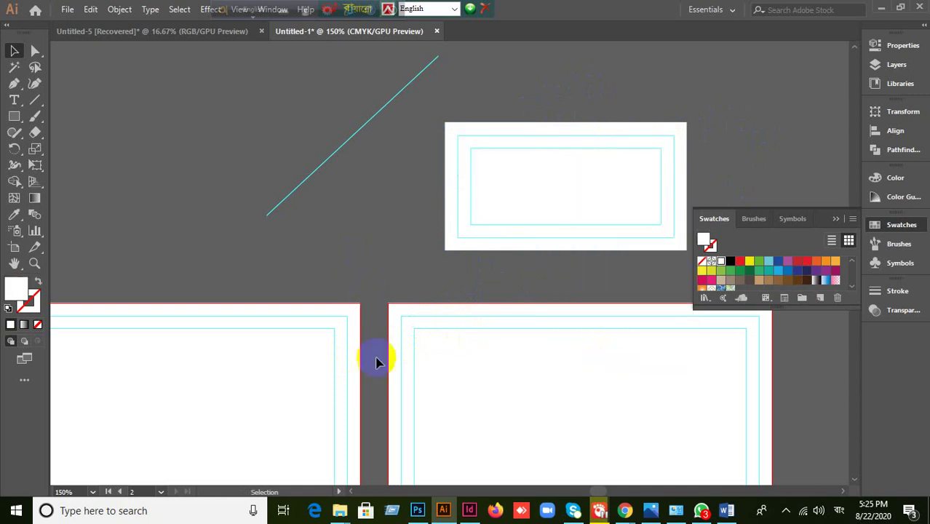
drag(312, 378, 405, 182)
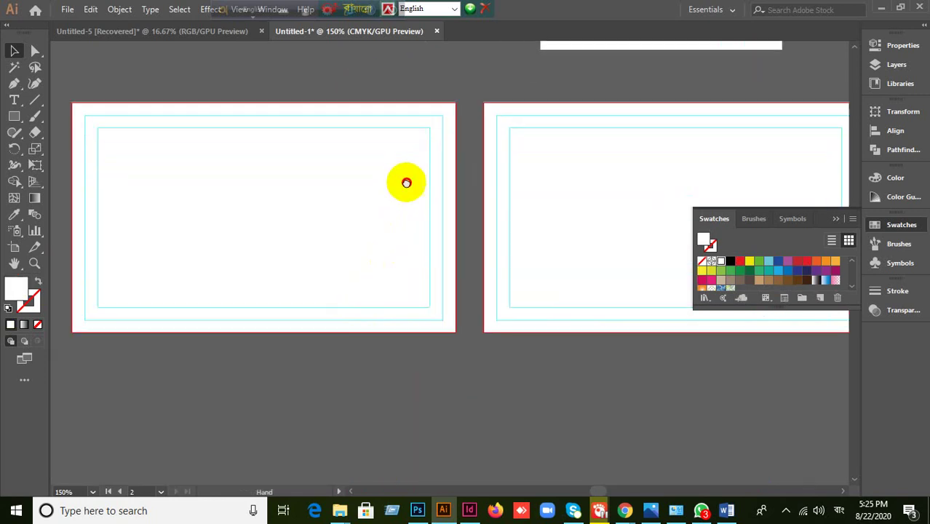
click(837, 219)
drag(617, 229, 579, 175)
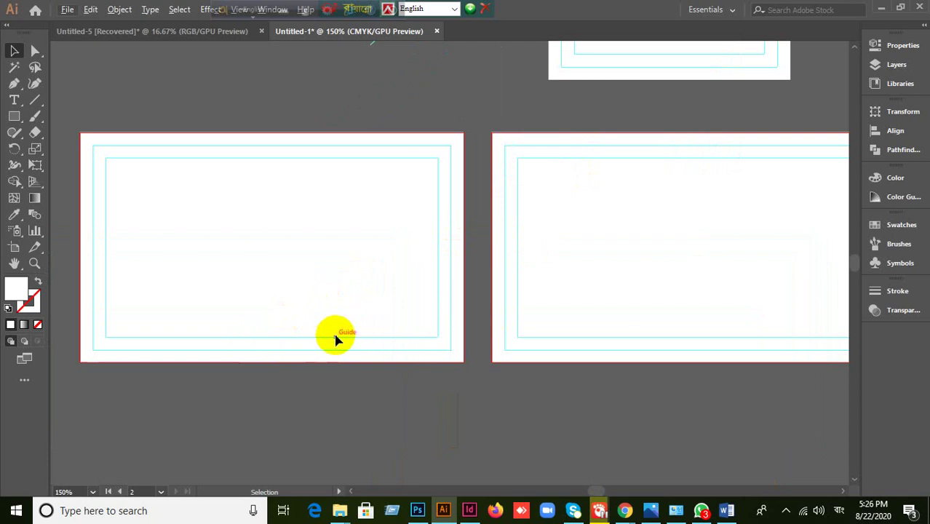
- Pan and scroll across the artboards to review the nested guides
scroll(458, 297, down, 1)
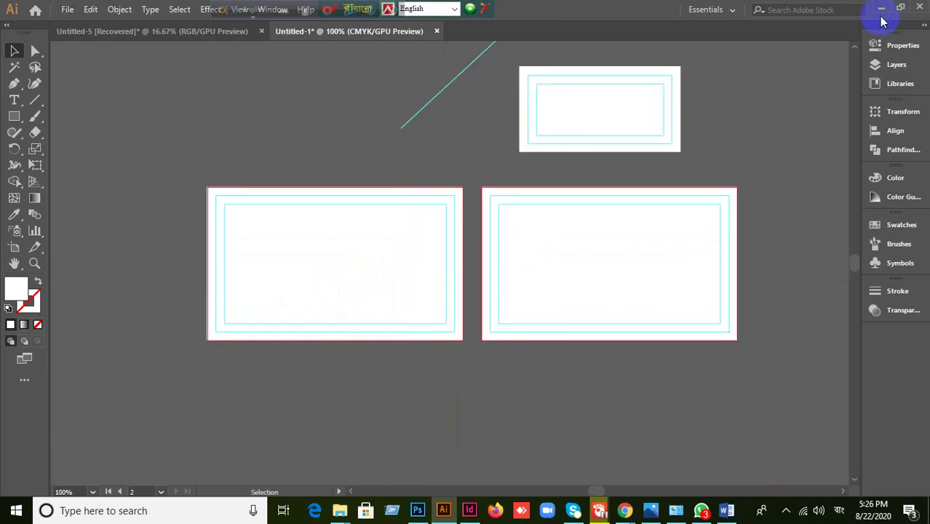
drag(742, 152, 731, 209)
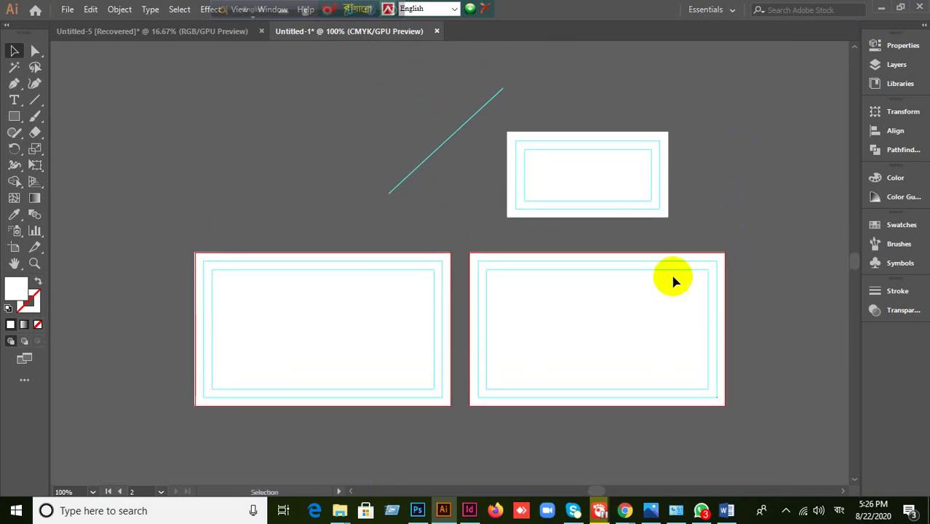
scroll(652, 301, up, 1)
drag(590, 314, 617, 253)
scroll(617, 253, down, 1)
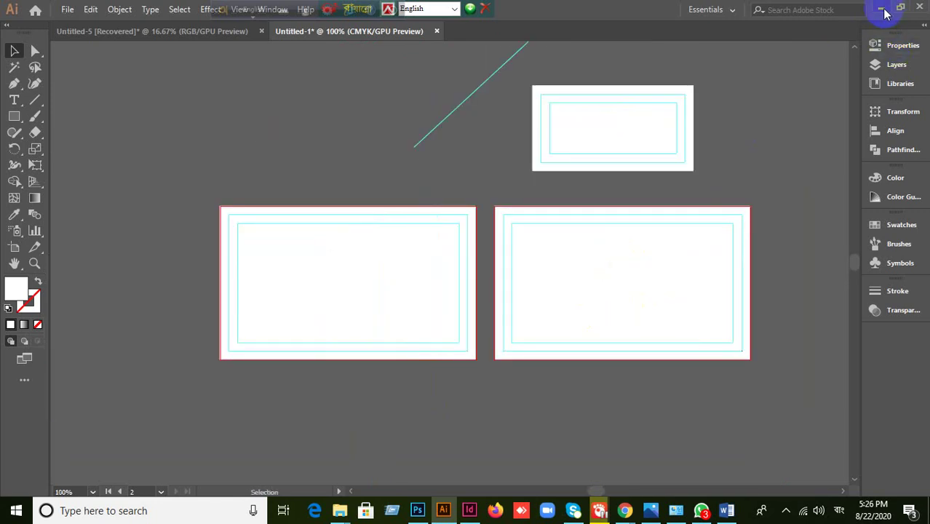
- Place the Front-Part and Back-Part images from the Desktop via File > Place
click(67, 10)
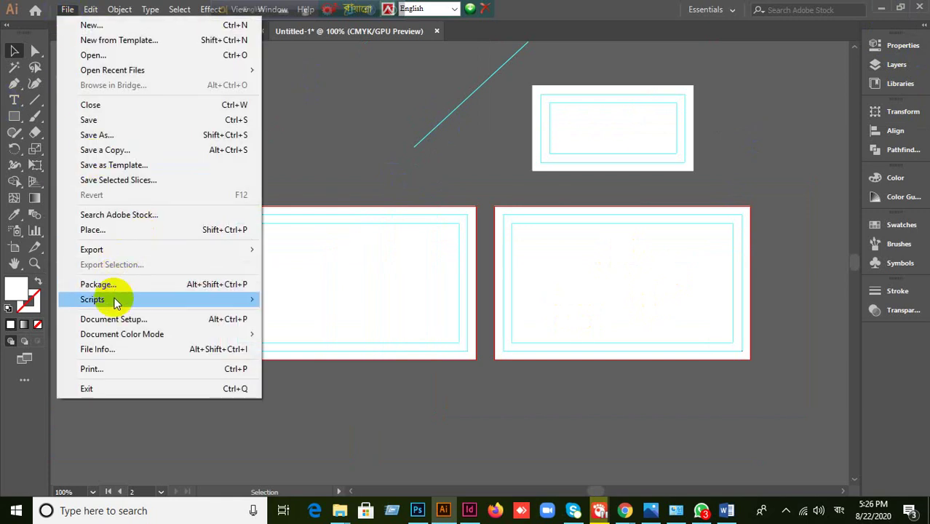
click(111, 230)
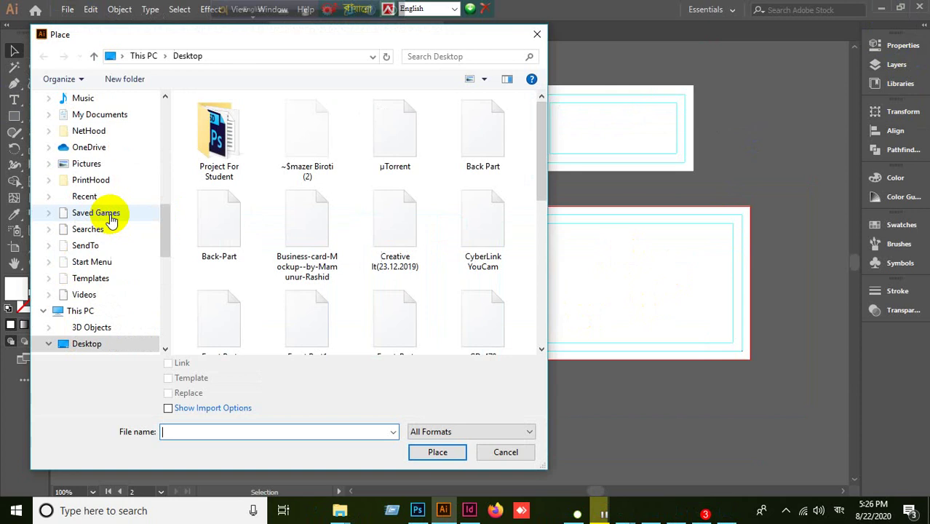
scroll(113, 204, up, 6)
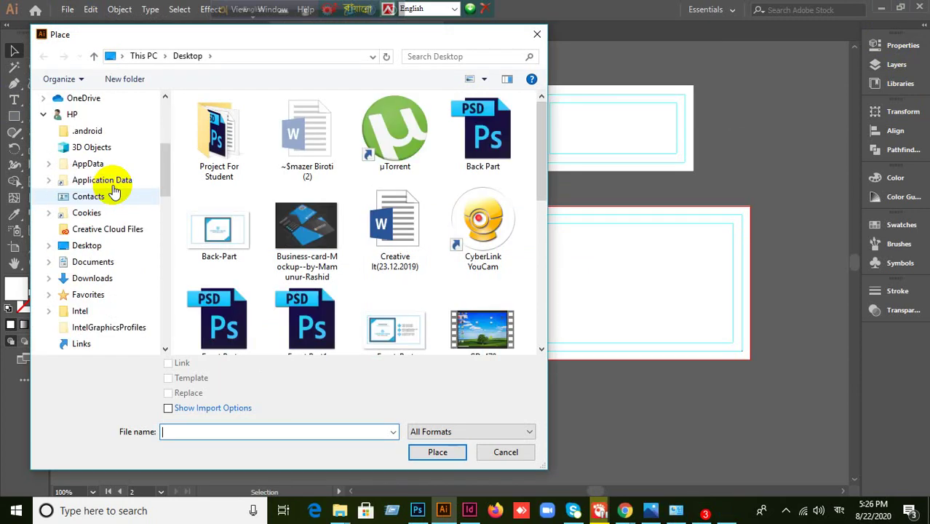
scroll(99, 195, up, 3)
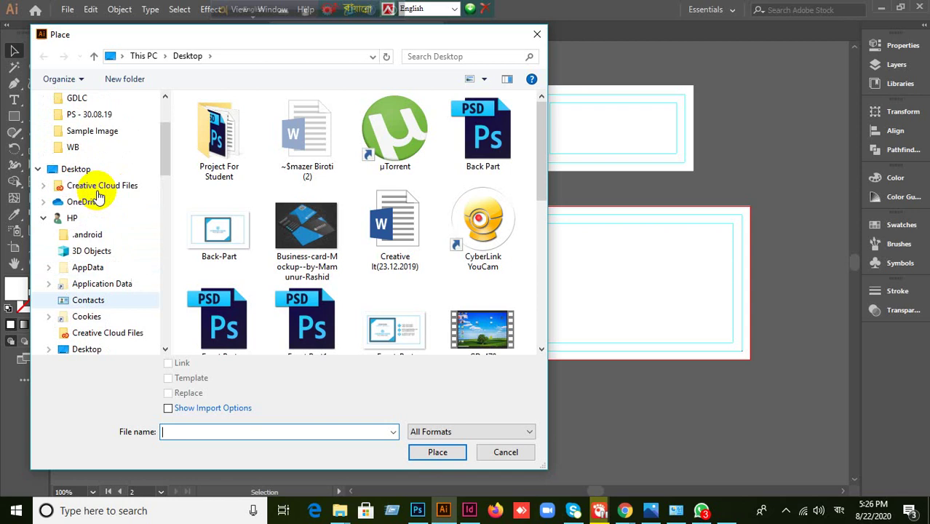
scroll(100, 195, up, 1)
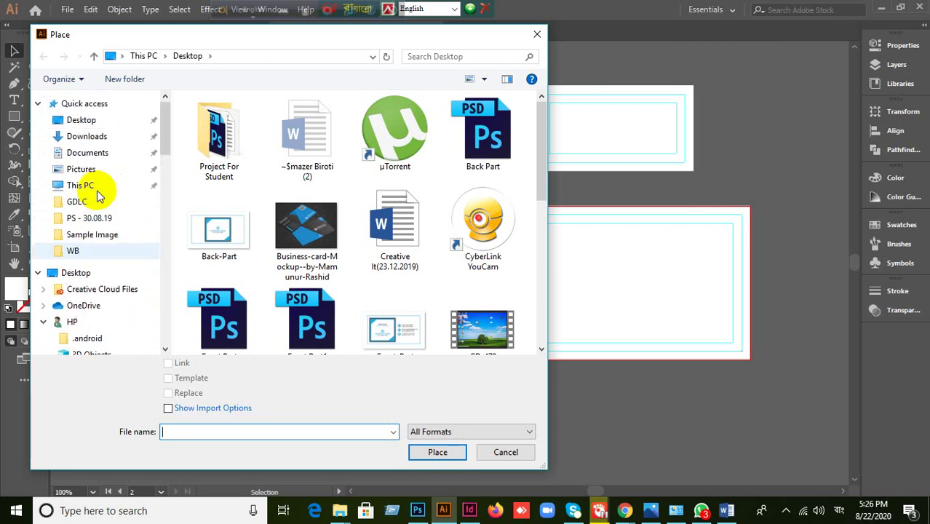
click(105, 119)
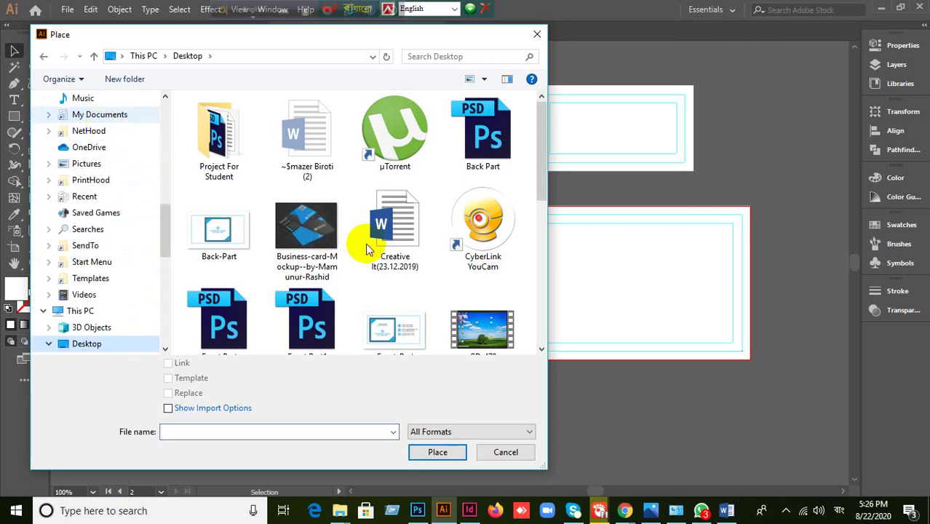
scroll(366, 243, down, 2)
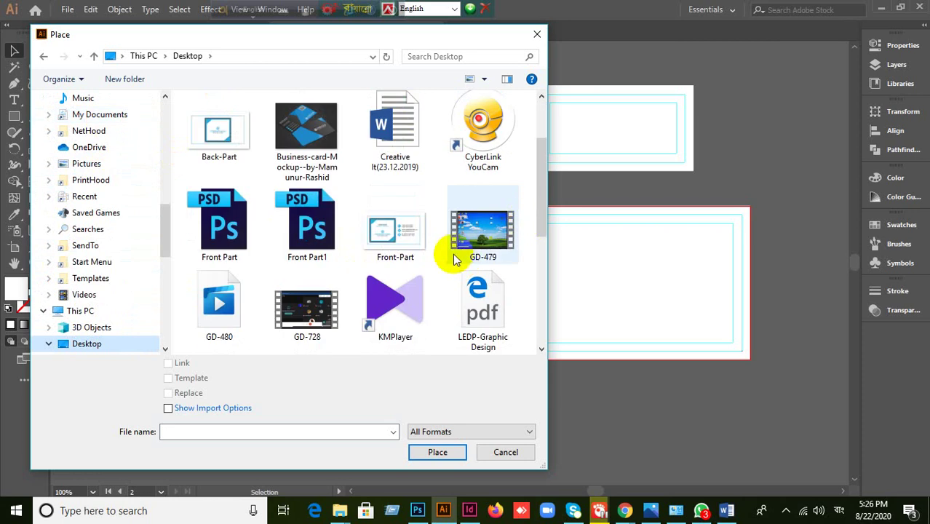
scroll(453, 251, up, 1)
click(383, 260)
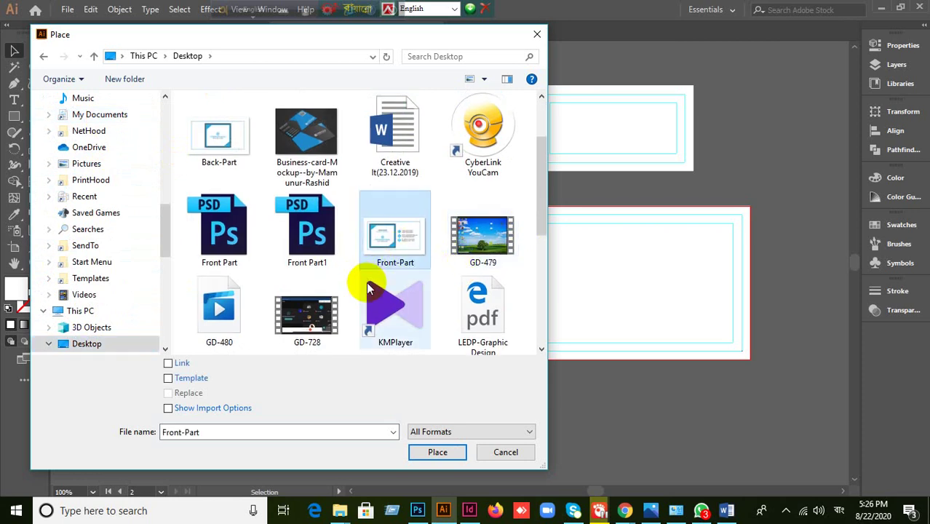
drag(215, 145, 317, 201)
click(402, 243)
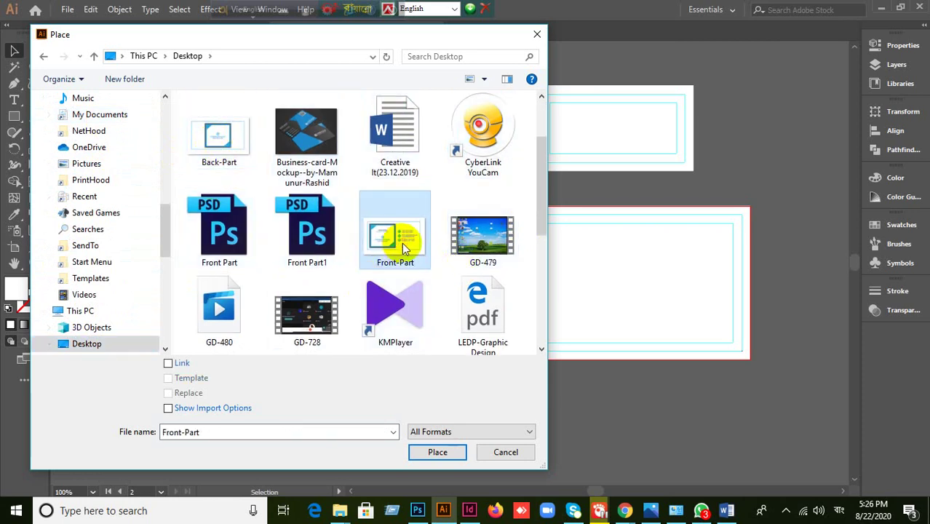
ctrl+click(222, 144)
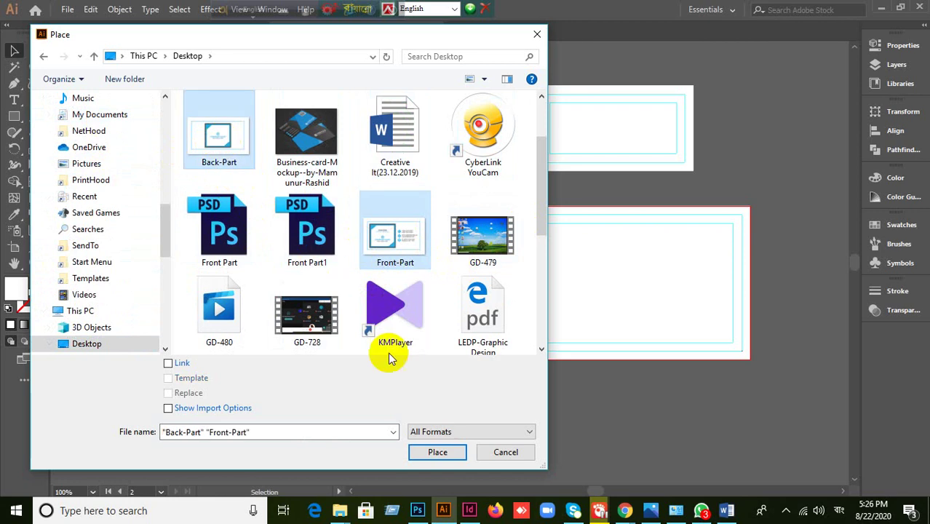
click(436, 454)
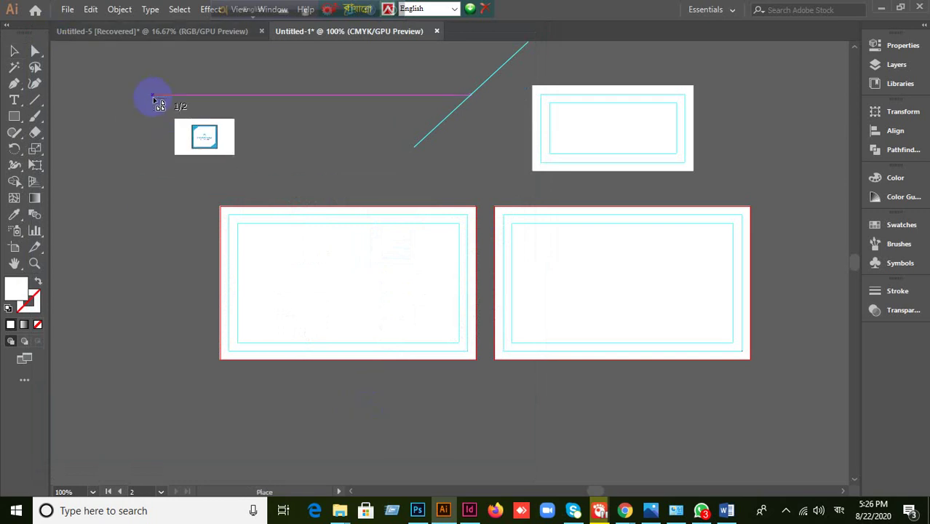
- Drop both reference images on the canvas and scale them down to small size
click(153, 96)
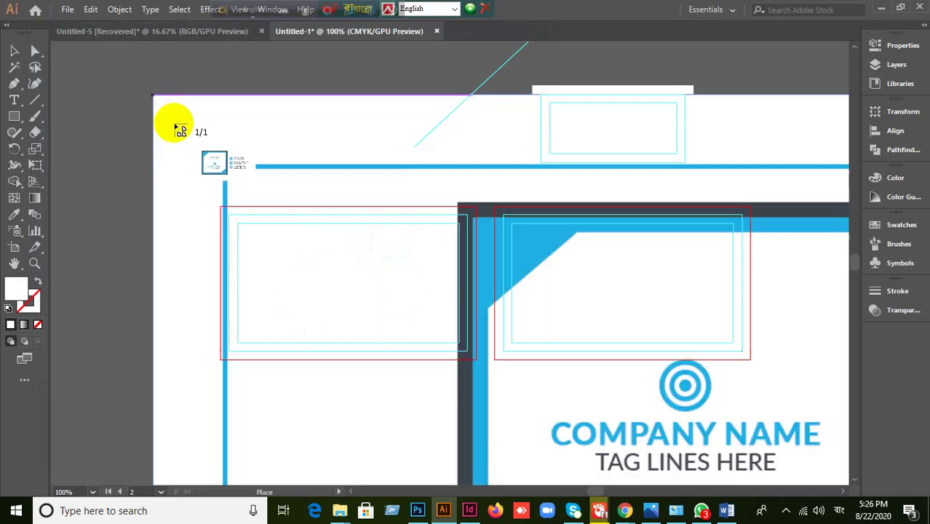
click(143, 70)
scroll(324, 202, down, 3)
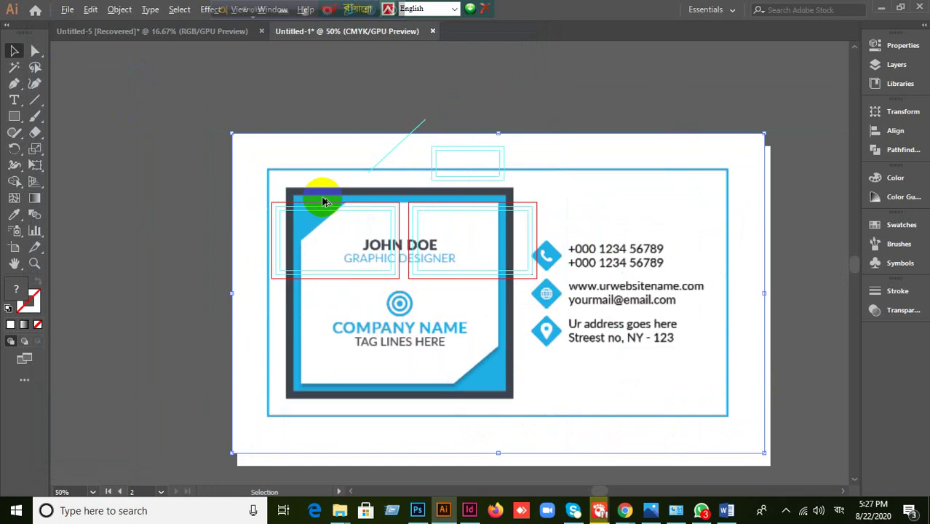
drag(616, 370, 332, 195)
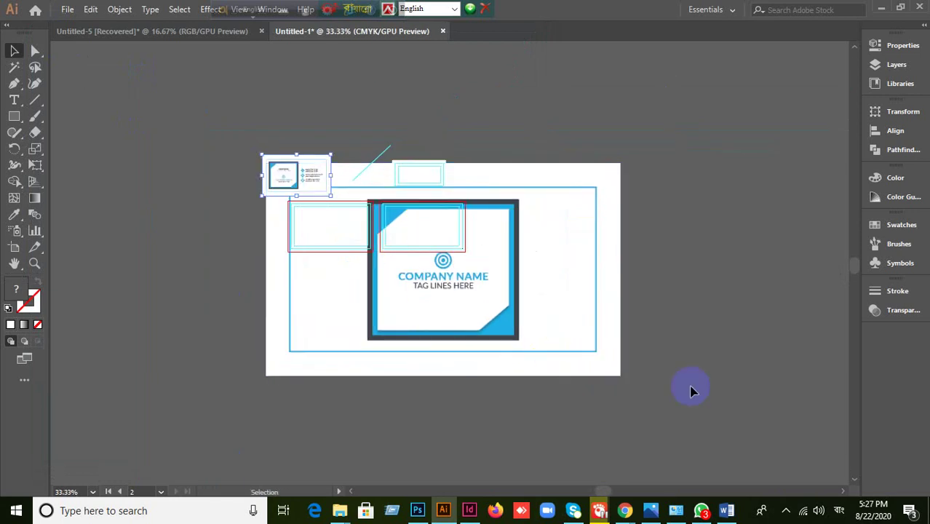
click(622, 377)
drag(623, 377, 453, 276)
drag(316, 264, 126, 289)
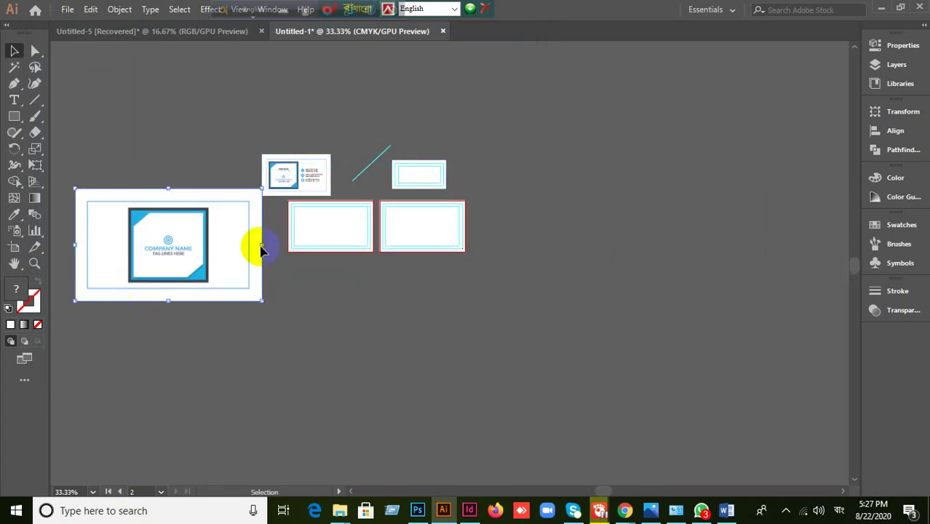
drag(291, 173, 735, 216)
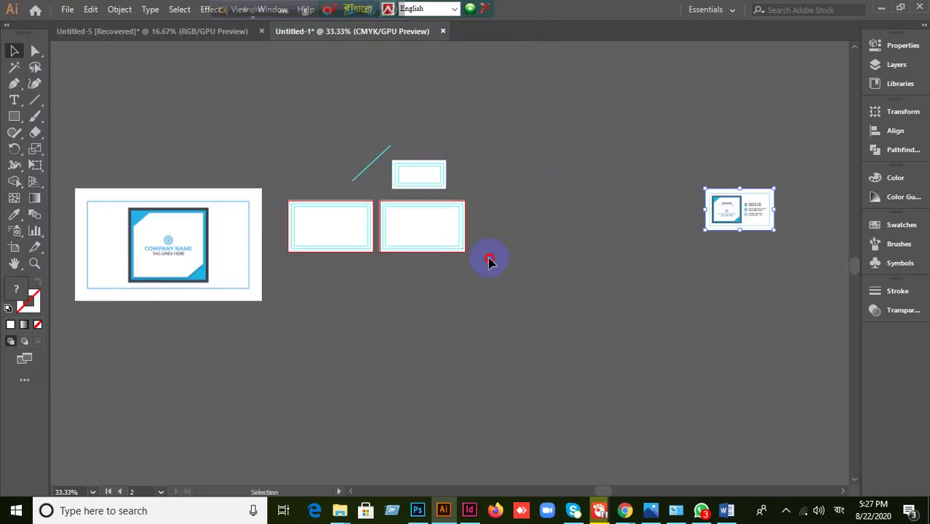
drag(184, 263, 773, 396)
drag(732, 199, 243, 170)
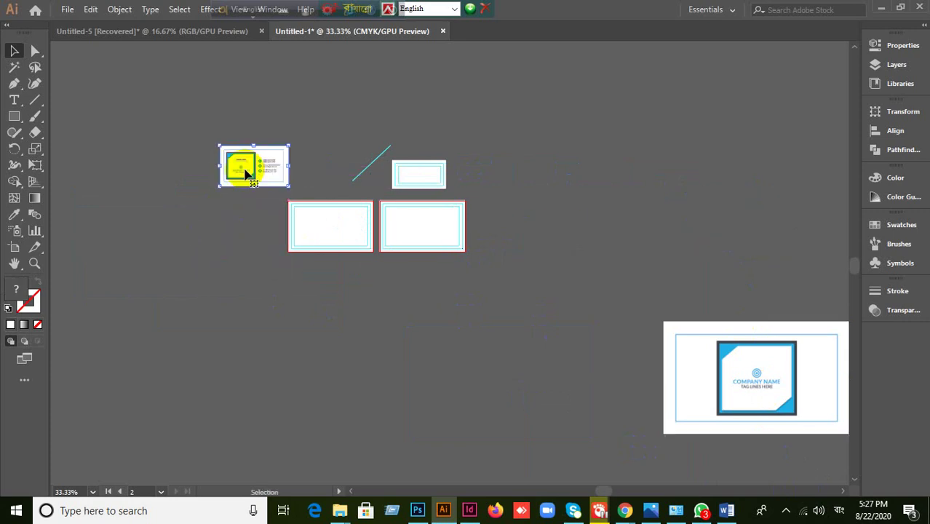
- Position the business card image above the artboards and turn on rulers with Ctrl+R
scroll(290, 202, up, 2)
scroll(341, 233, up, 2)
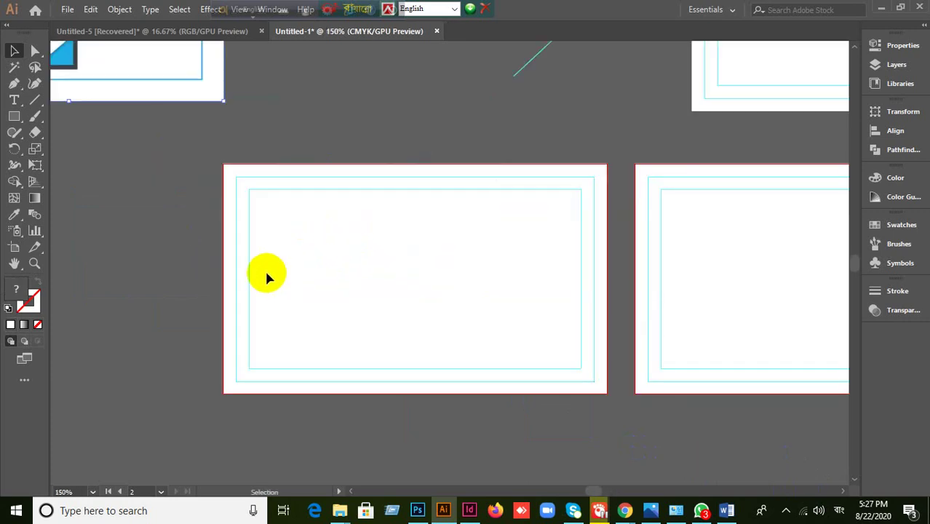
click(195, 281)
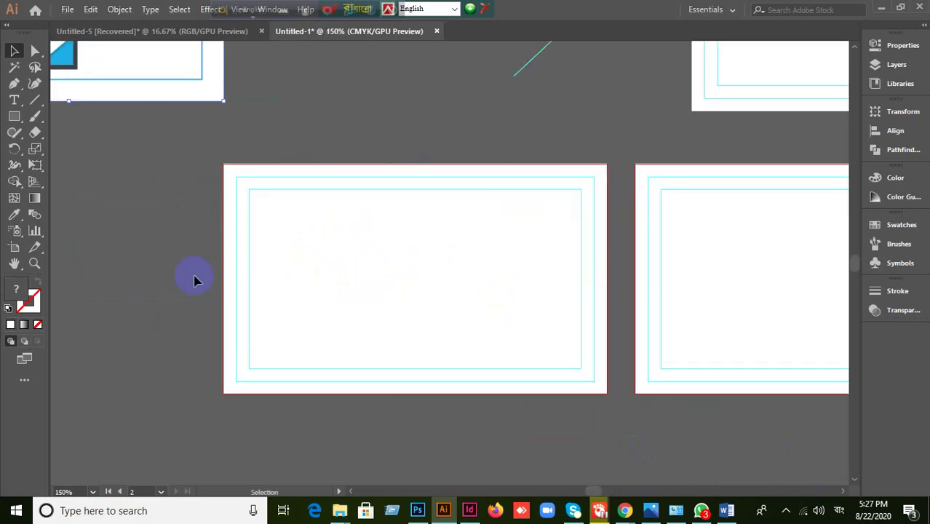
drag(176, 62, 452, 117)
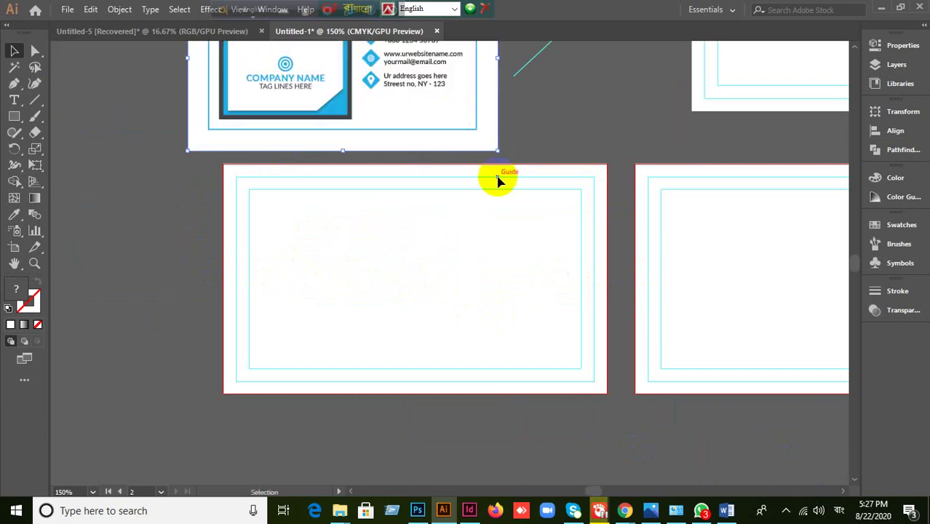
drag(575, 222, 529, 301)
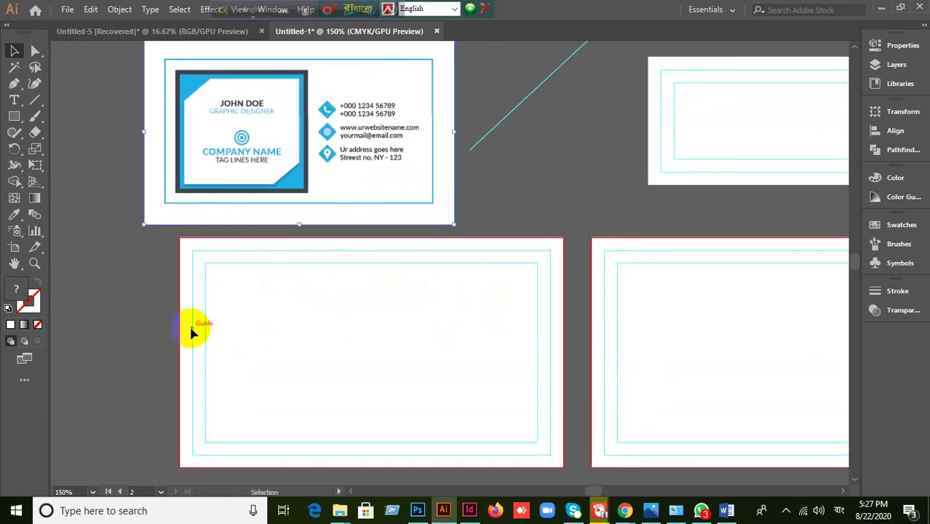
click(224, 383)
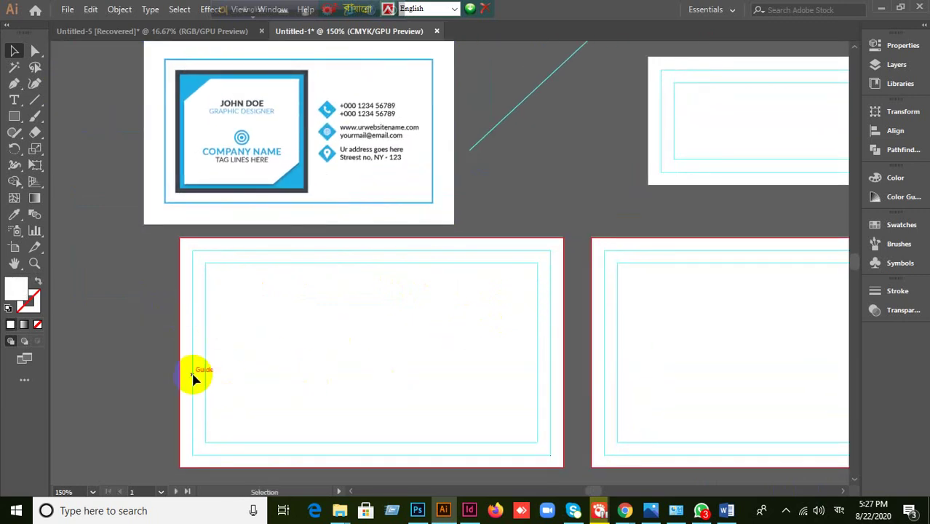
key(a)
key(ctrl+r)
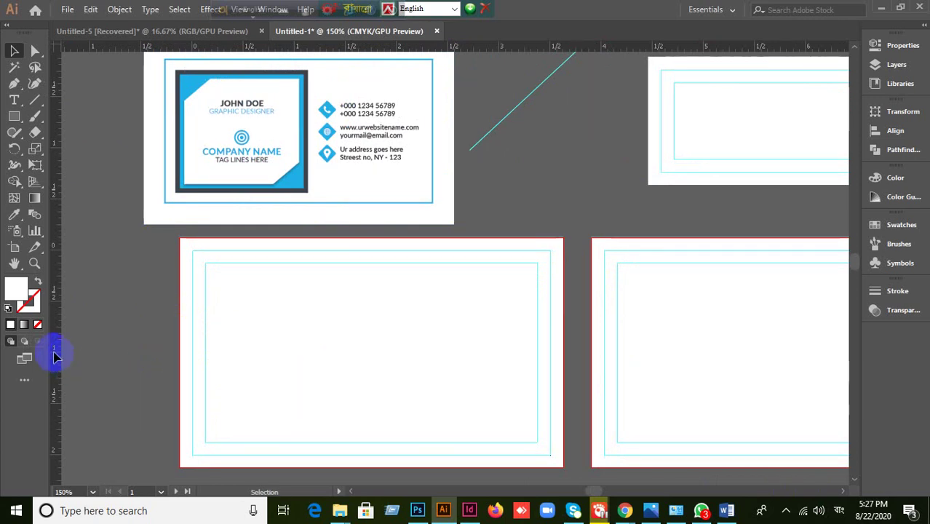
drag(56, 349, 381, 361)
key(ctrl+z)
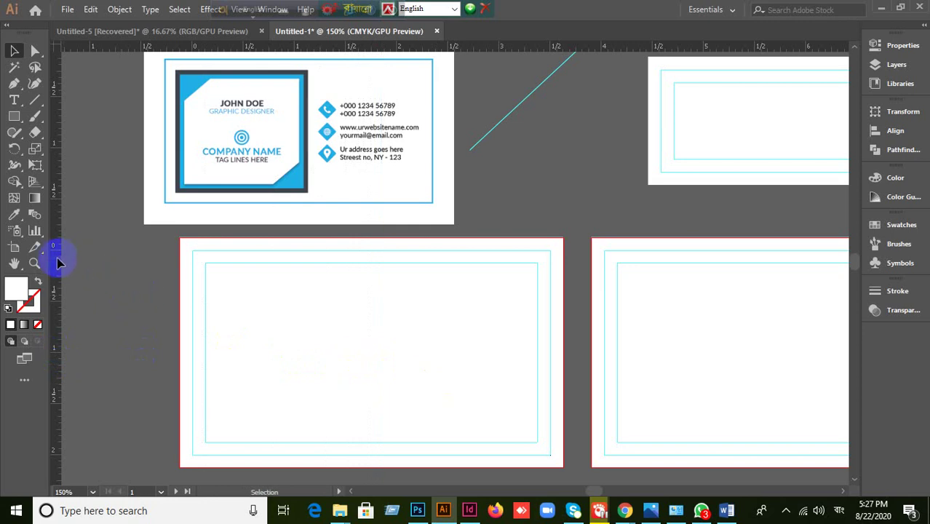
drag(59, 262, 390, 10)
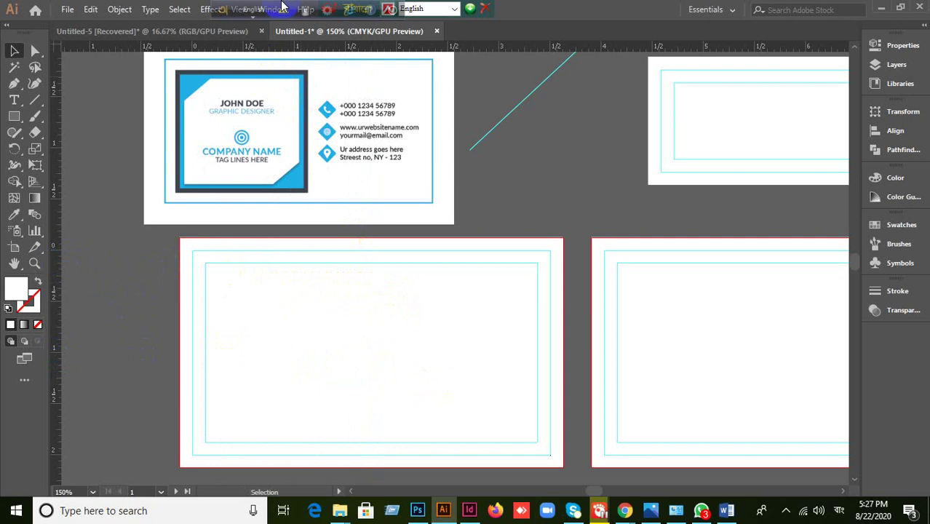
drag(226, 18, 509, 9)
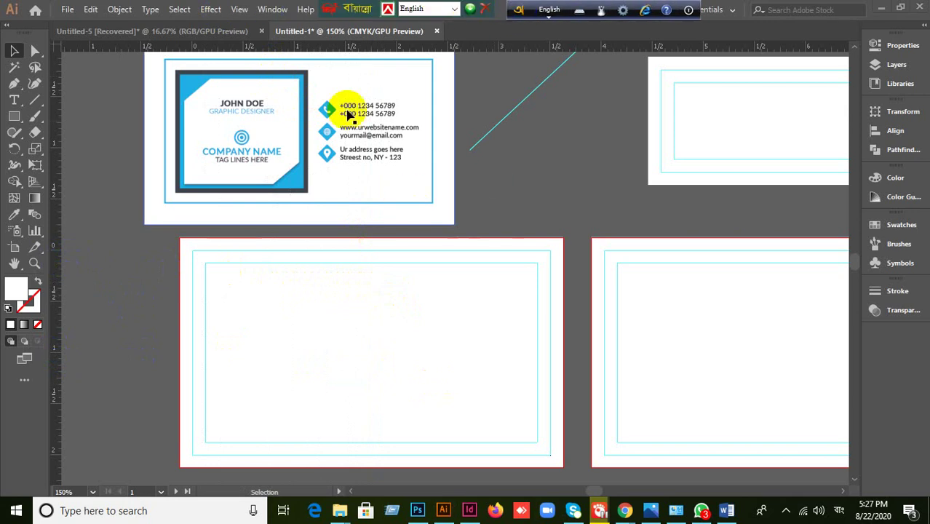
drag(313, 15, 429, 10)
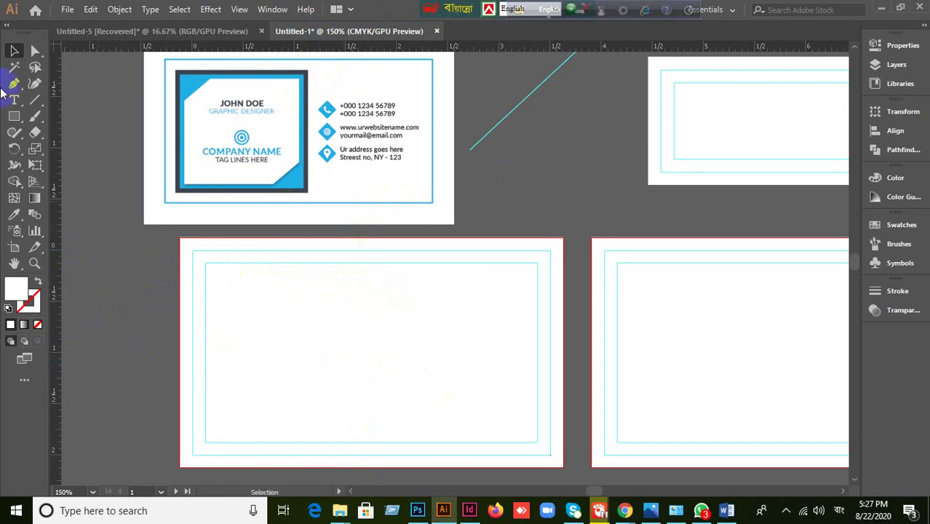
click(14, 51)
scroll(204, 316, down, 2)
scroll(354, 394, up, 2)
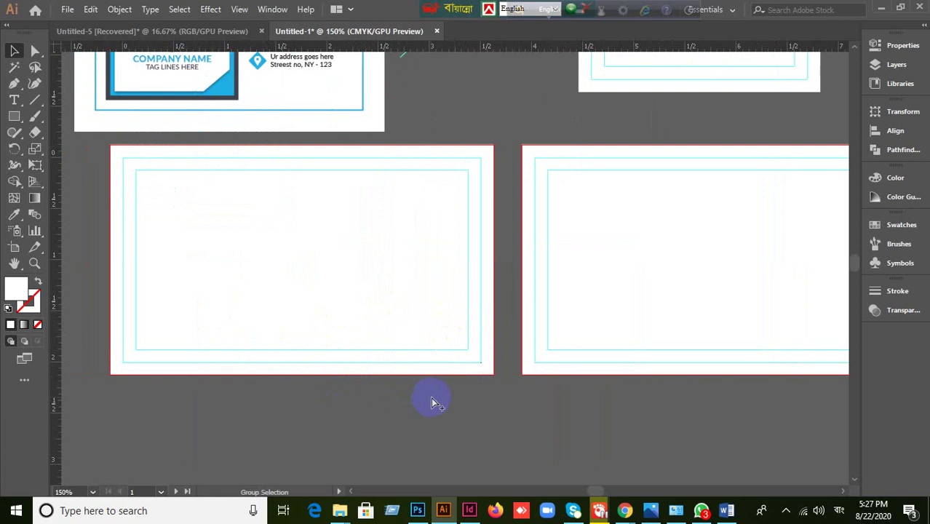
key(ctrl+a)
click(431, 398)
click(357, 277)
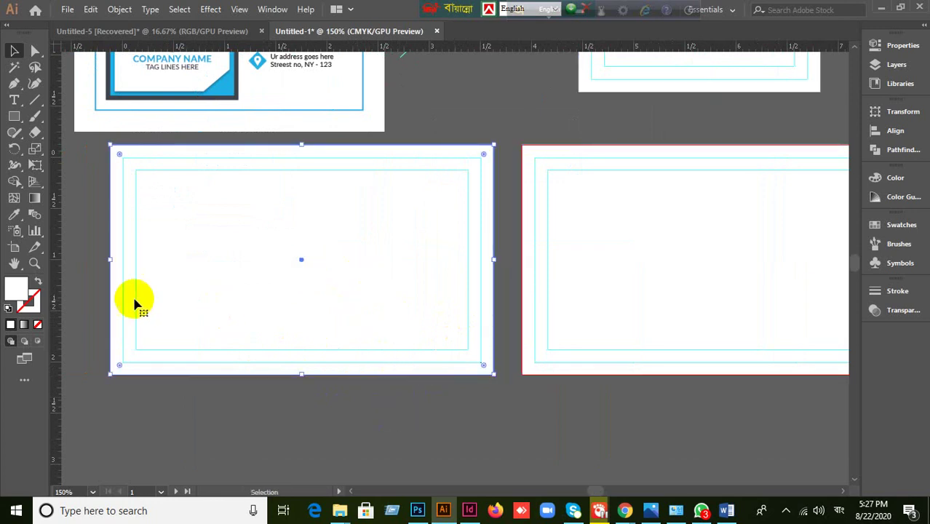
drag(58, 284, 301, 262)
drag(465, 46, 301, 259)
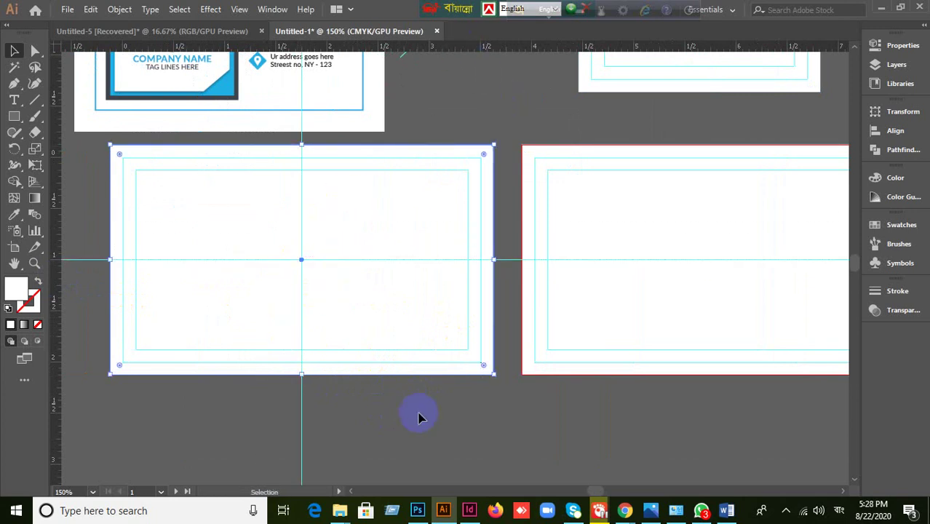
click(419, 418)
click(394, 334)
key(a)
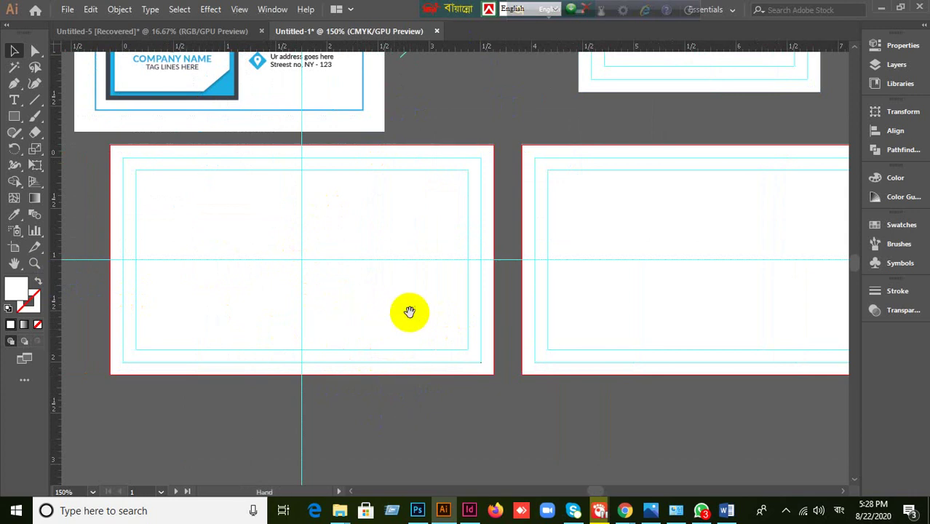
drag(408, 310, 535, 322)
scroll(301, 276, up, 3)
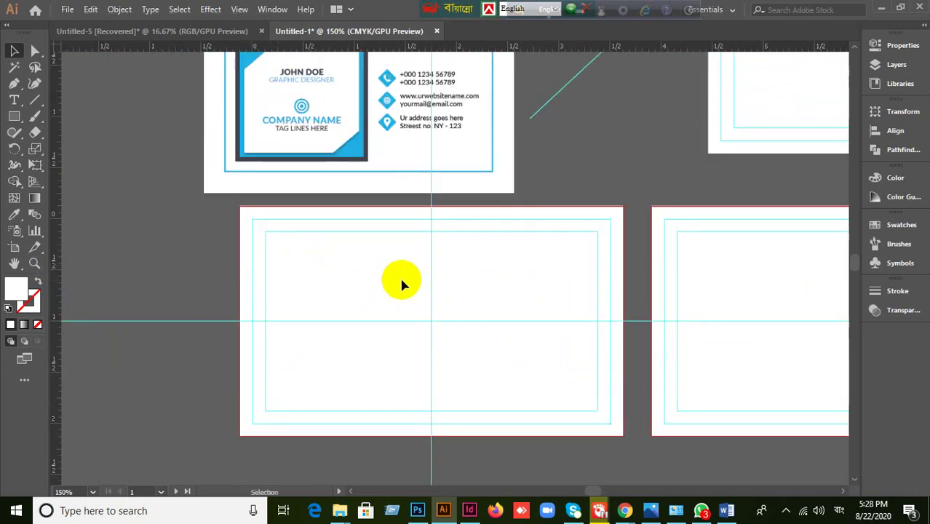
scroll(404, 284, down, 1)
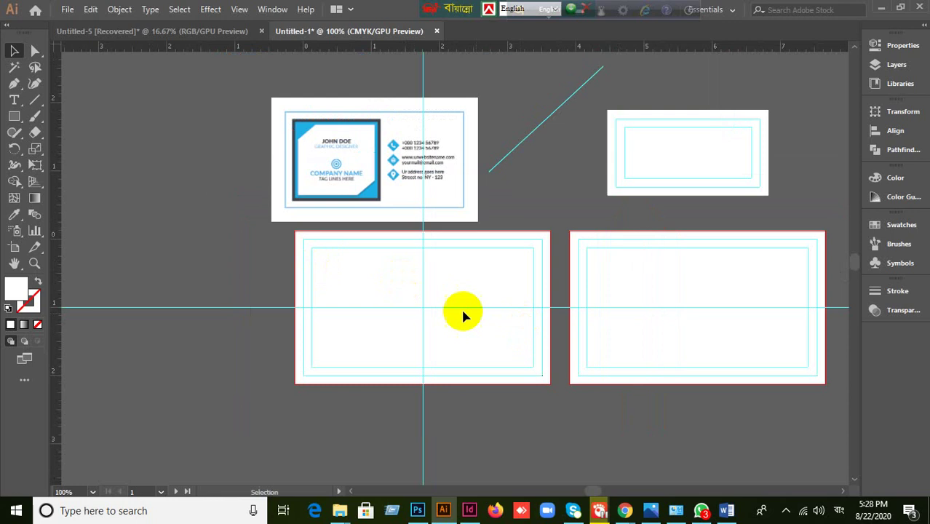
scroll(355, 317, up, 1)
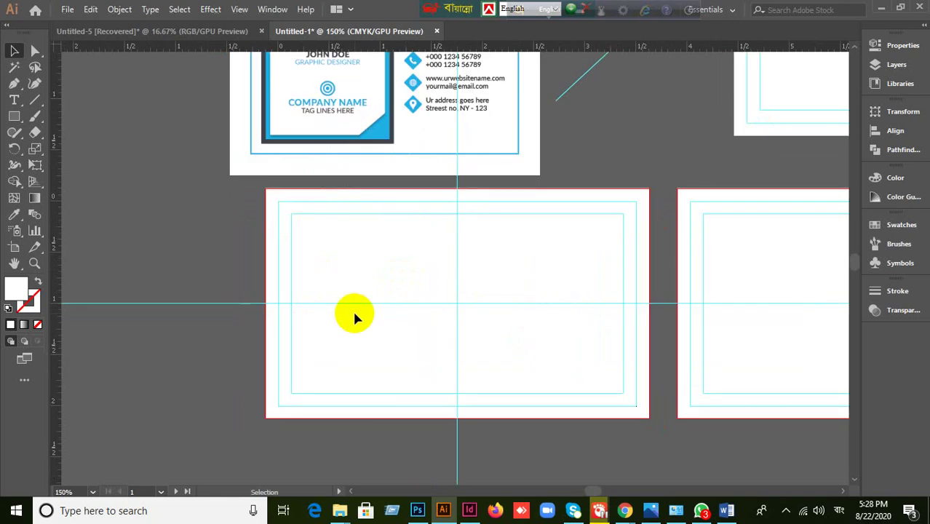
scroll(355, 315, up, 3)
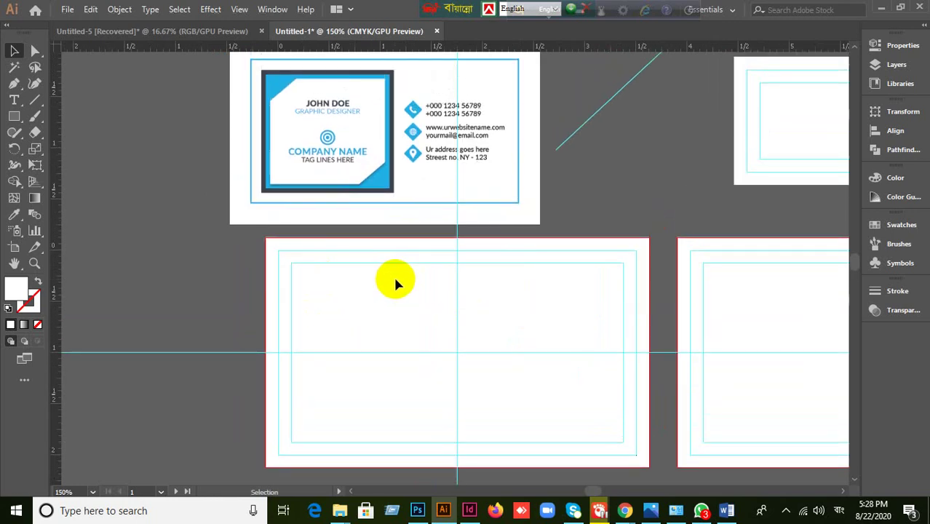
scroll(393, 274, down, 1)
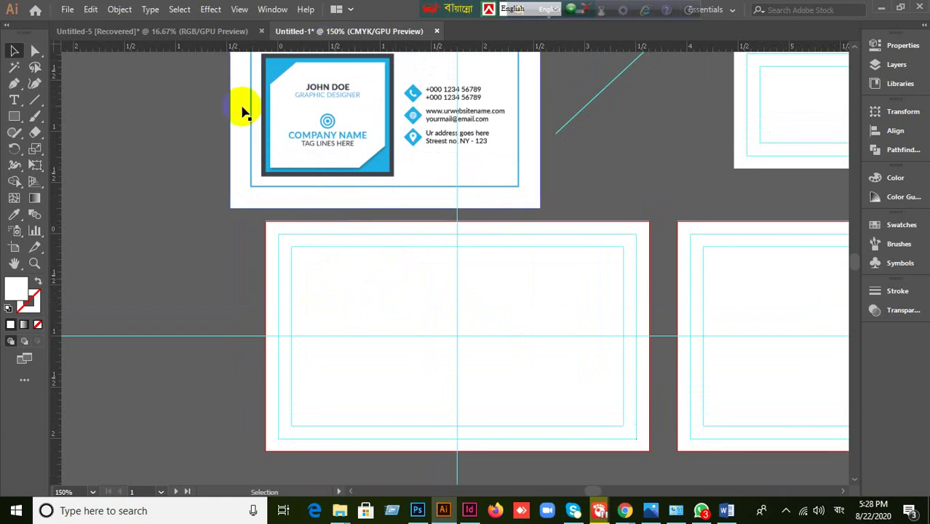
- Draw a roughly 1.42 in square on the left side of the blank card
drag(9, 118, 59, 115)
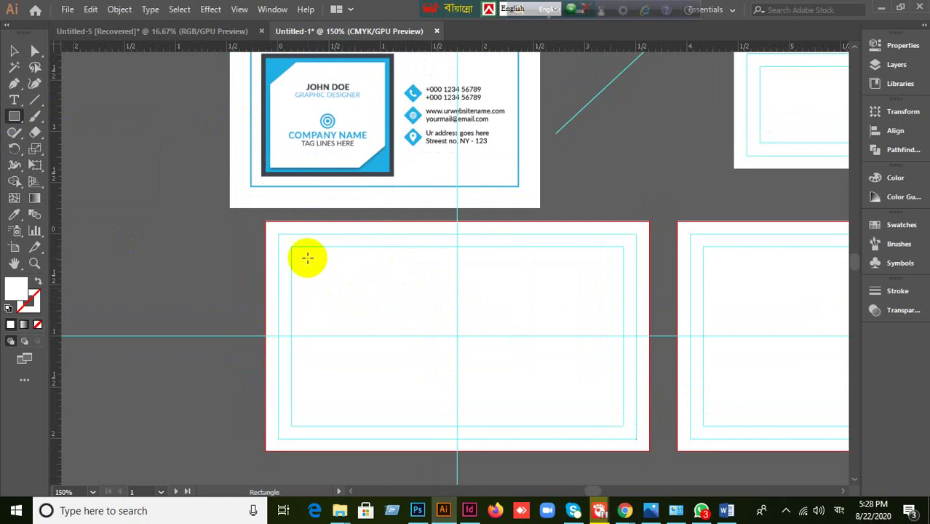
drag(309, 258, 429, 404)
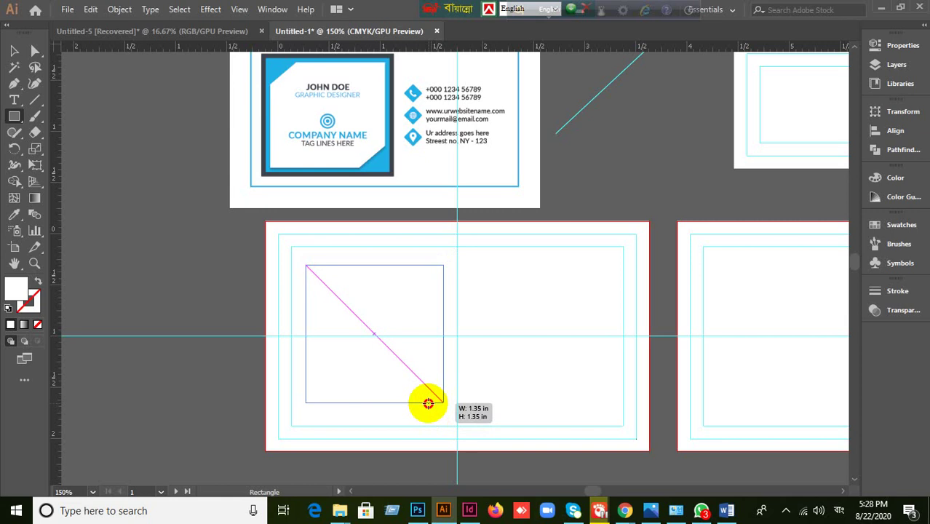
drag(428, 403, 435, 414)
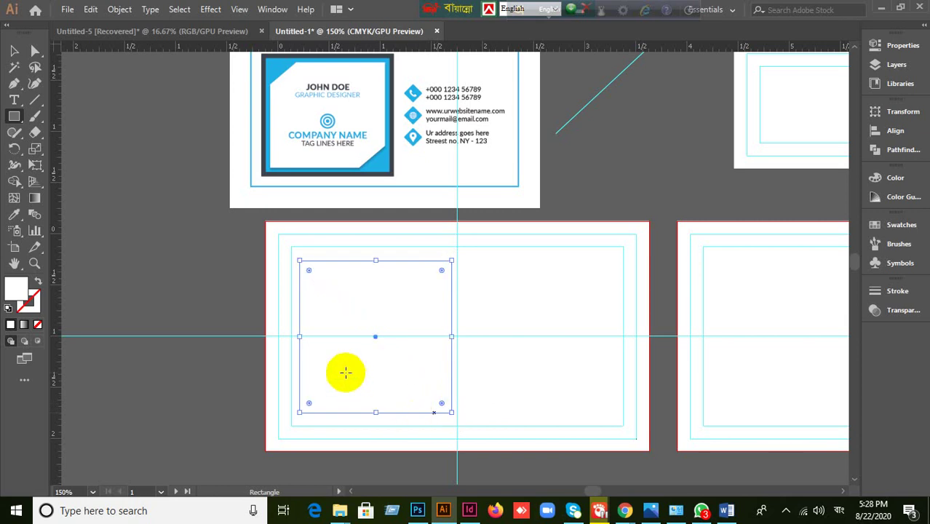
click(11, 51)
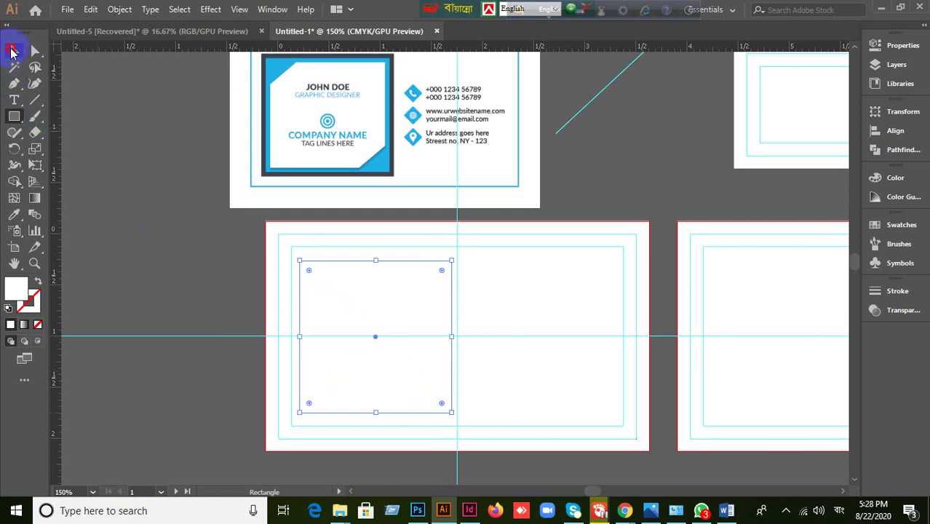
- Fill the square with the front card's dark frame colour using the Eyedropper
click(15, 214)
click(164, 205)
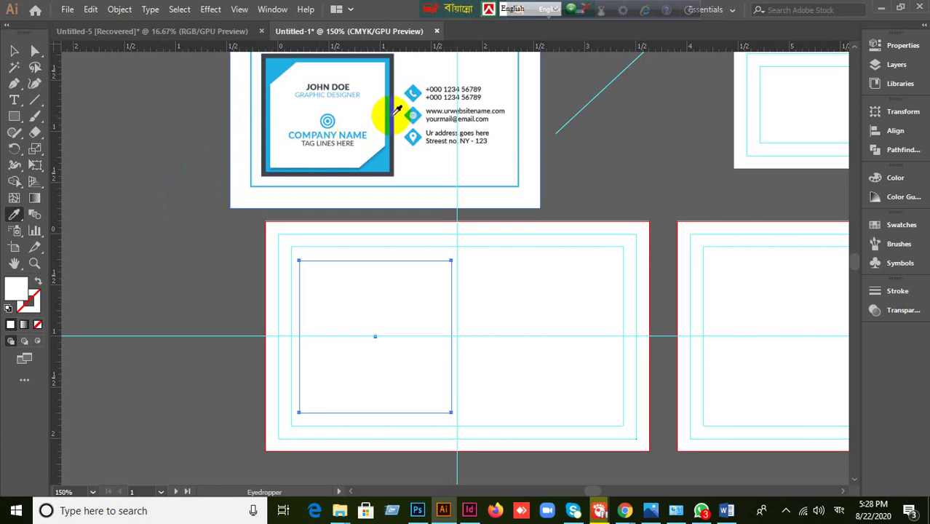
click(393, 113)
click(15, 51)
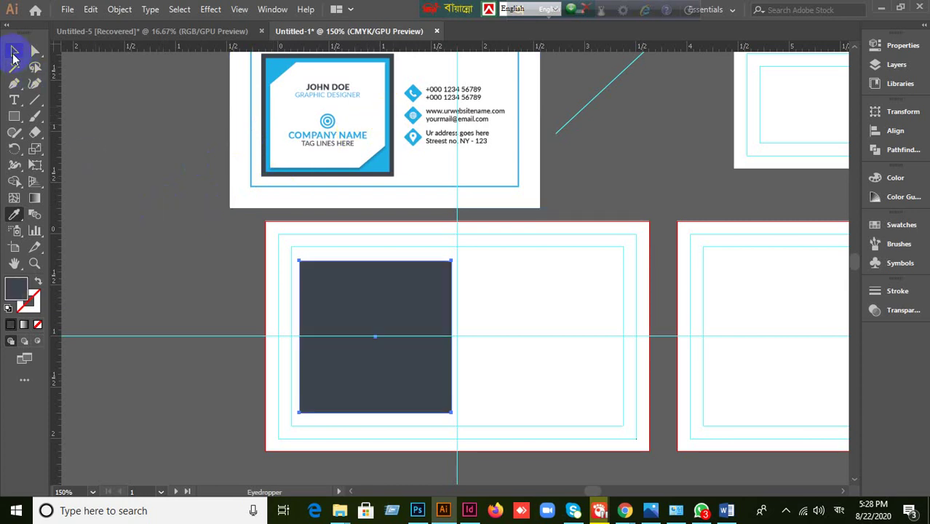
click(98, 178)
click(349, 310)
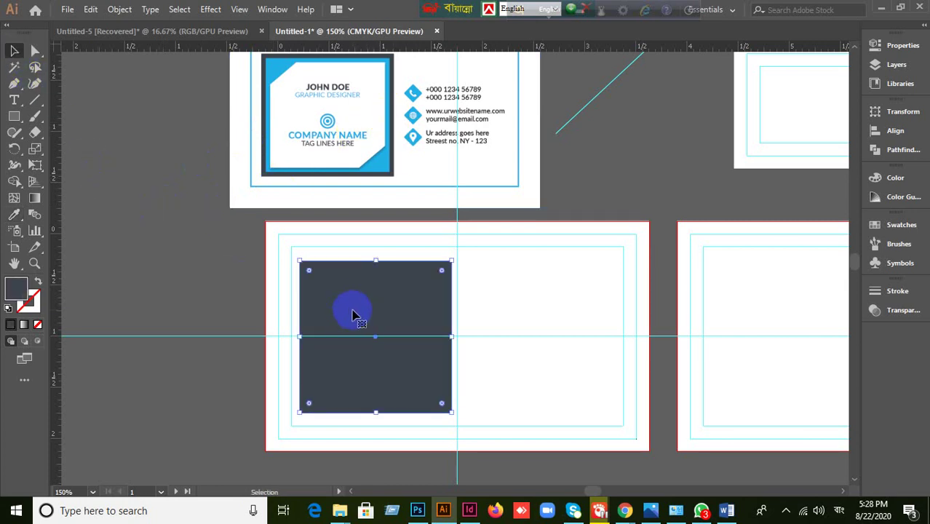
click(138, 311)
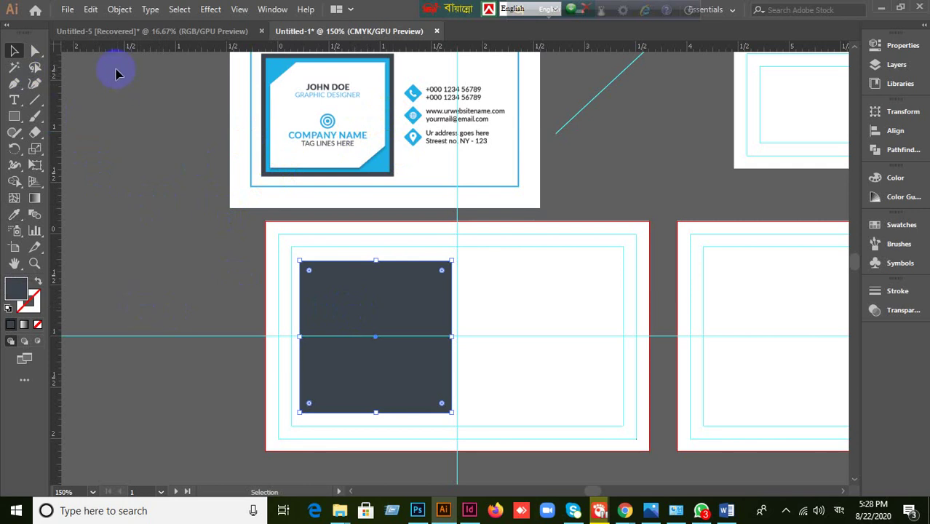
- Cancel a first Offset Path attempt and switch the rulers to pixels
click(120, 8)
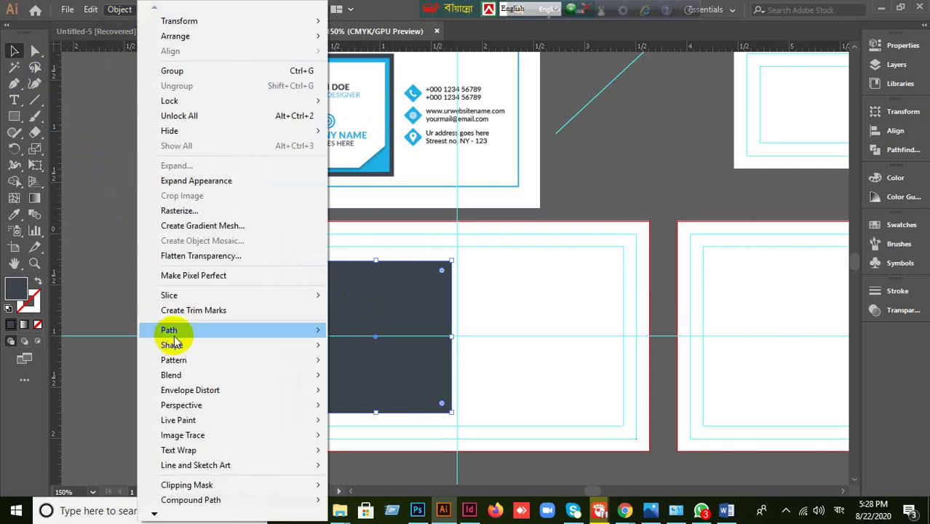
mouse_move(175, 335)
click(383, 389)
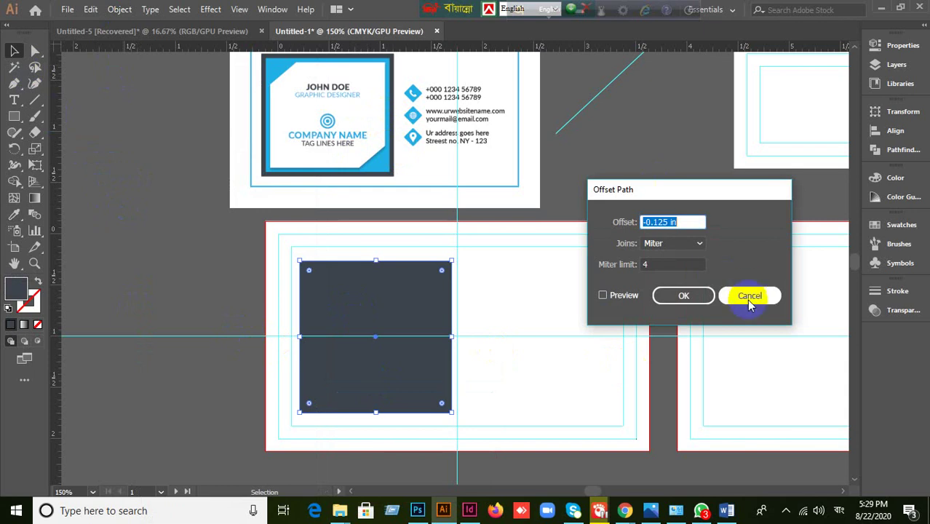
click(750, 296)
right_click(459, 48)
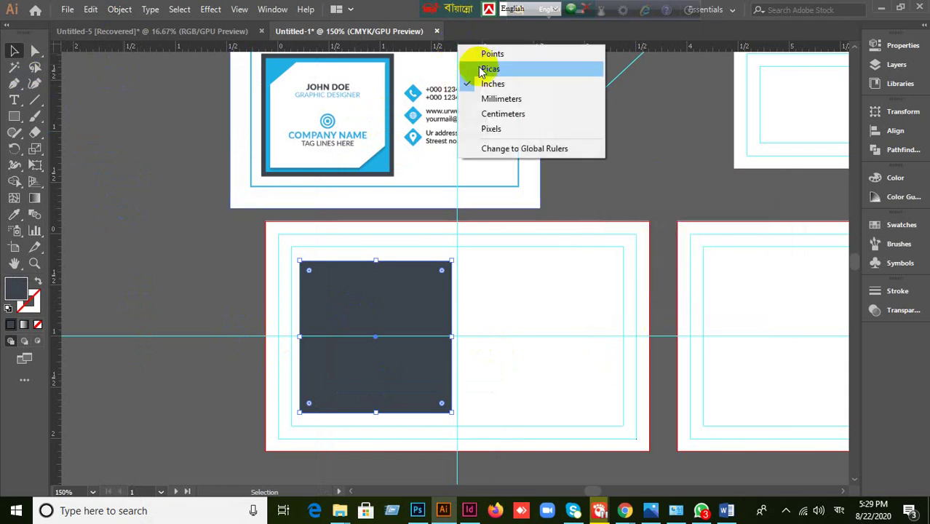
click(492, 128)
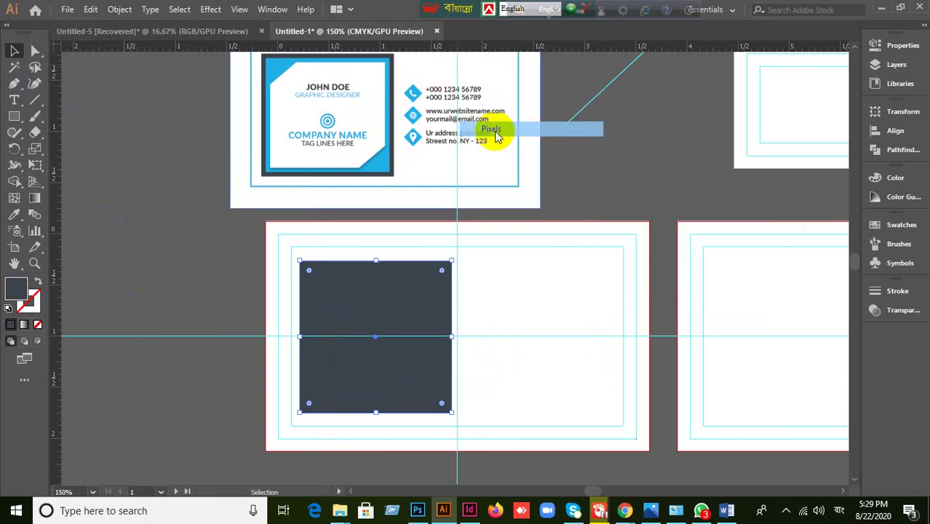
- Create the first inset copy of the dark square with Offset Path at -4 px
click(121, 9)
mouse_move(253, 328)
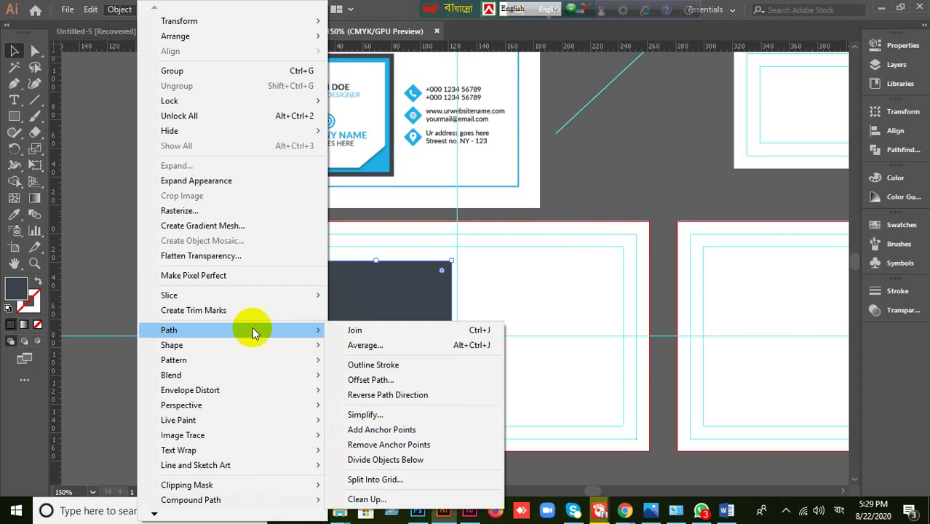
click(380, 379)
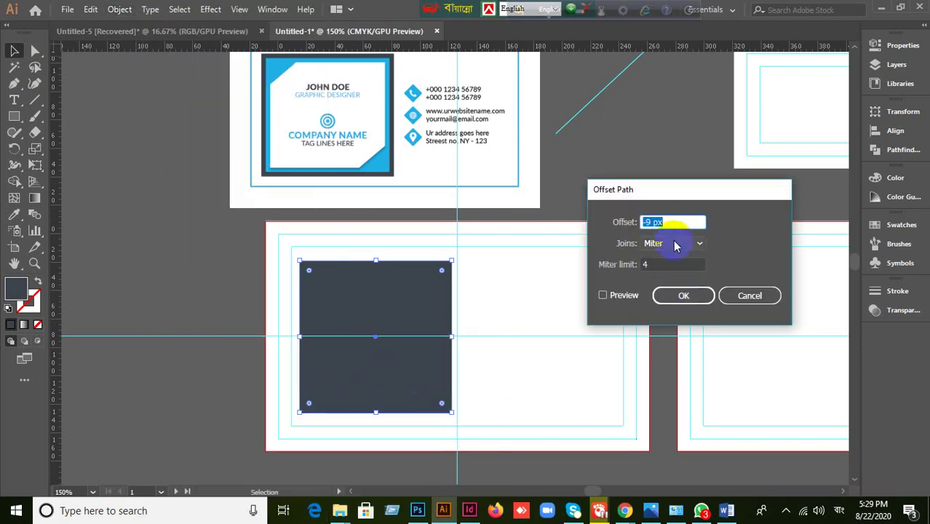
click(610, 295)
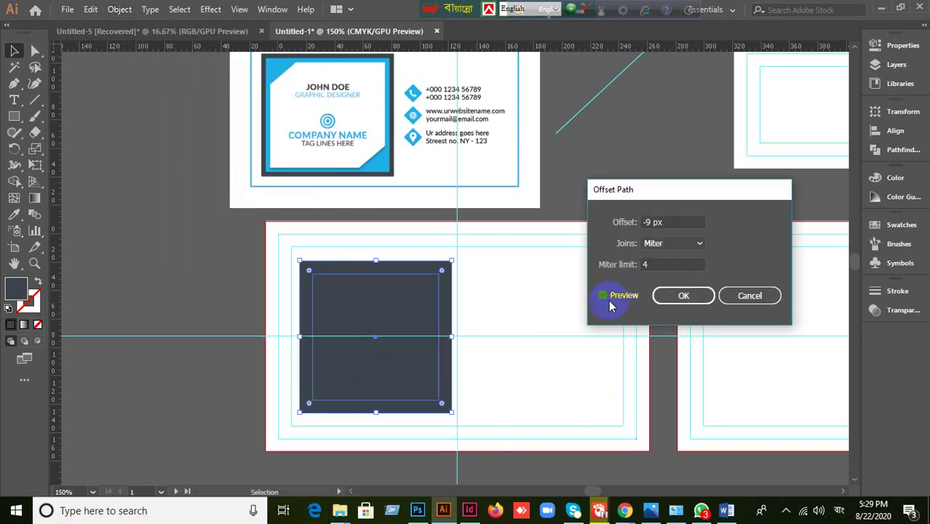
click(669, 222)
key(Up)
key(Up)
key(Up)
key(Up)
key(Up)
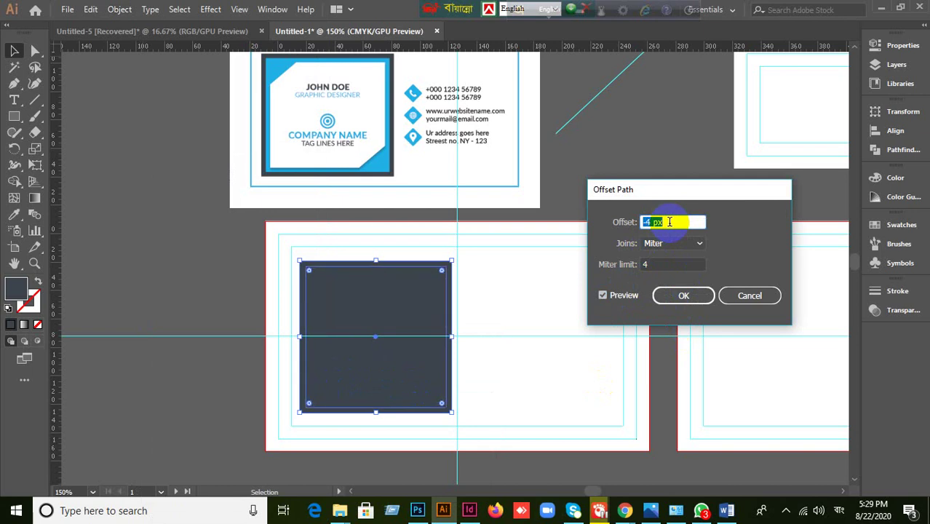
key(Up)
key(Down)
click(686, 297)
- Add a second -4 px offset copy inside the first, then deselect everything
click(119, 10)
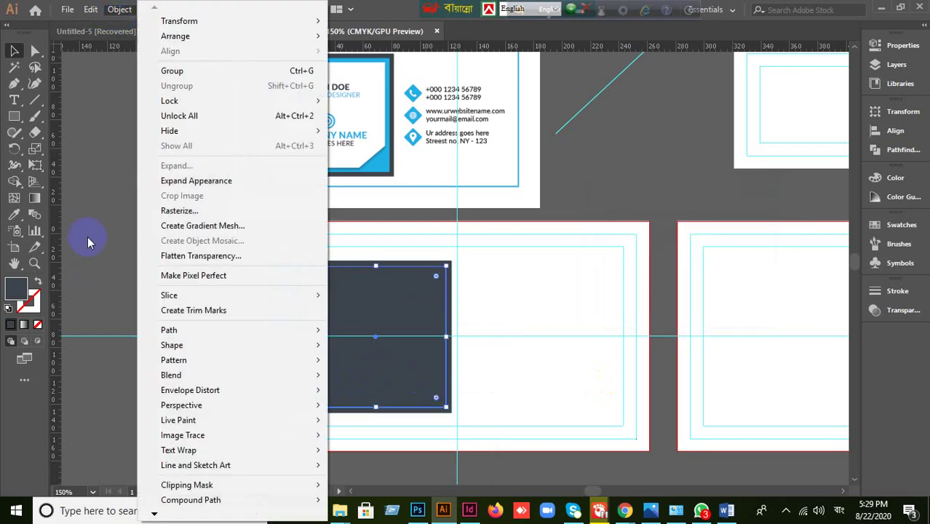
mouse_move(166, 329)
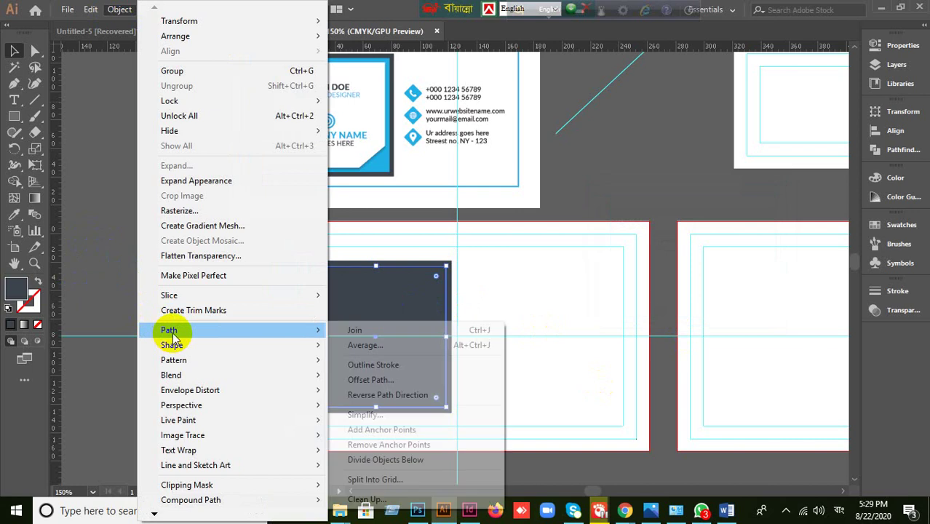
click(365, 380)
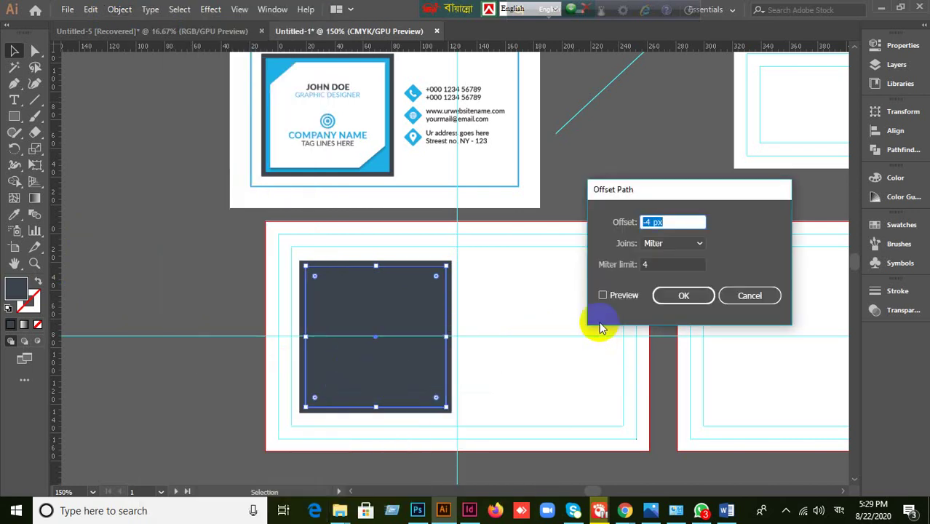
click(605, 295)
click(684, 295)
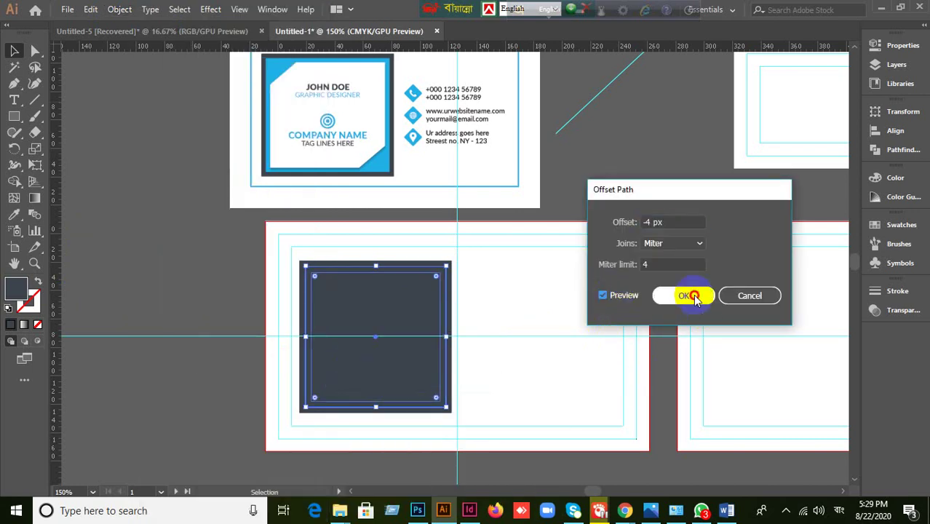
click(159, 242)
click(406, 304)
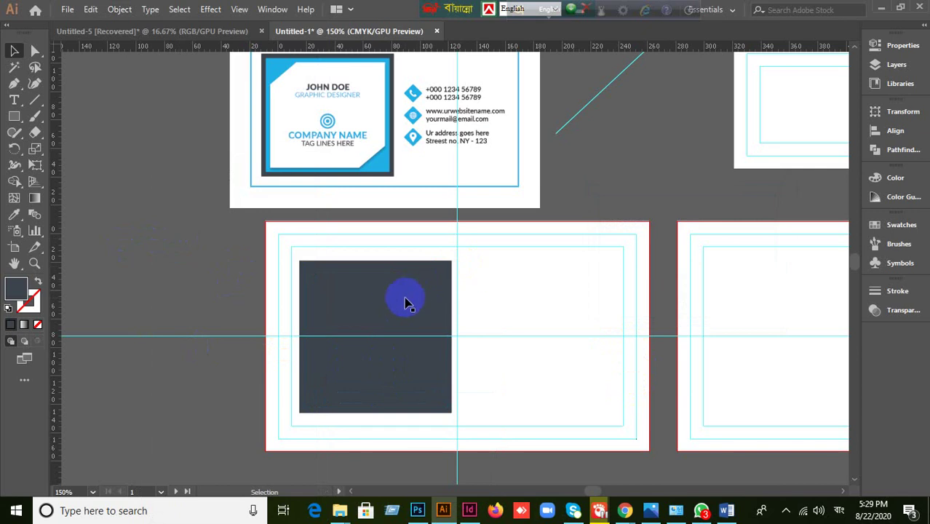
- Fill the middle offset rectangle with the card's blue using the Eyedropper
click(311, 271)
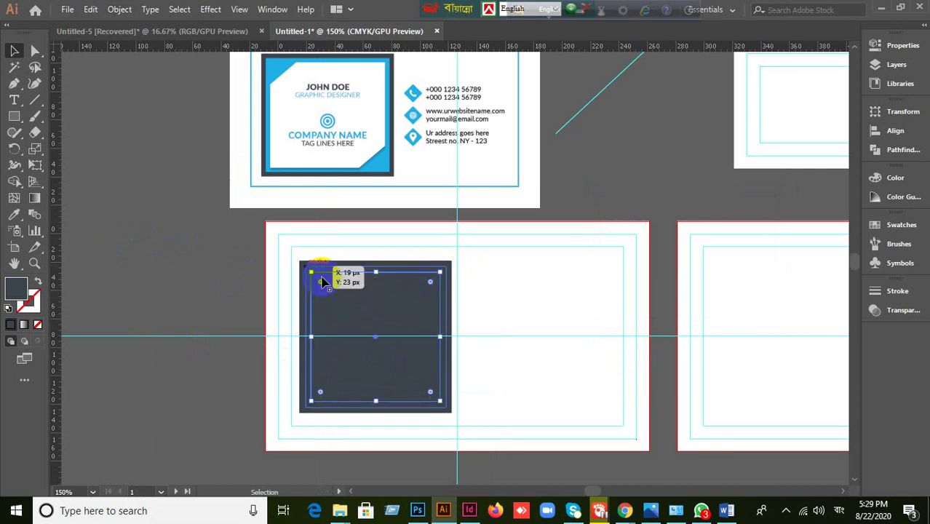
click(343, 307)
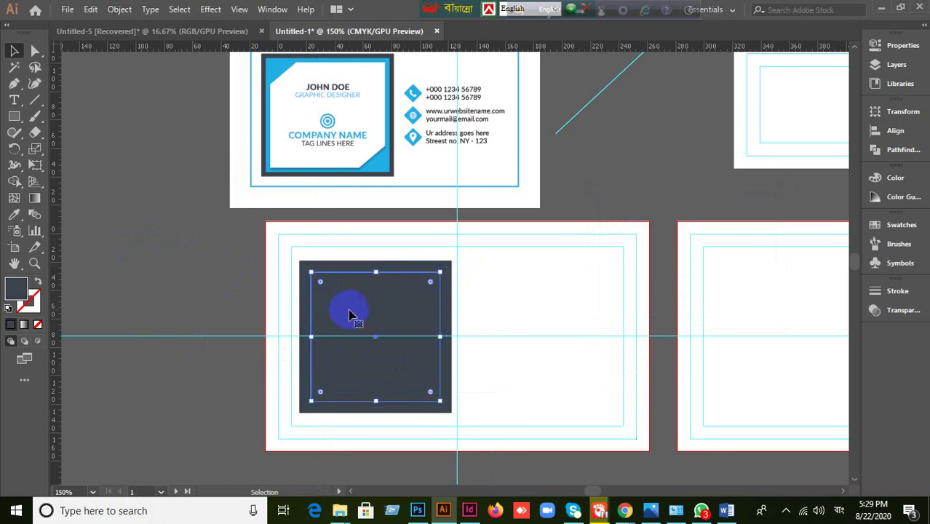
key(Delete)
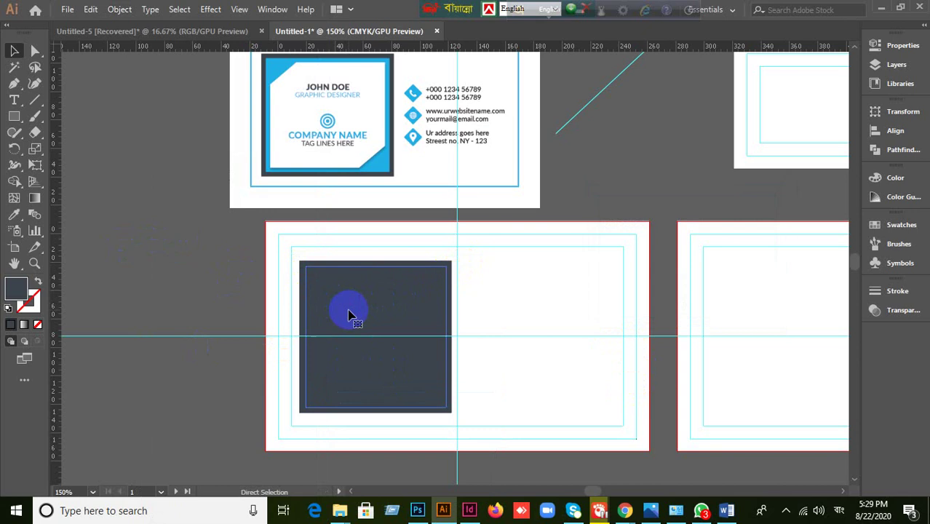
click(328, 307)
click(270, 73)
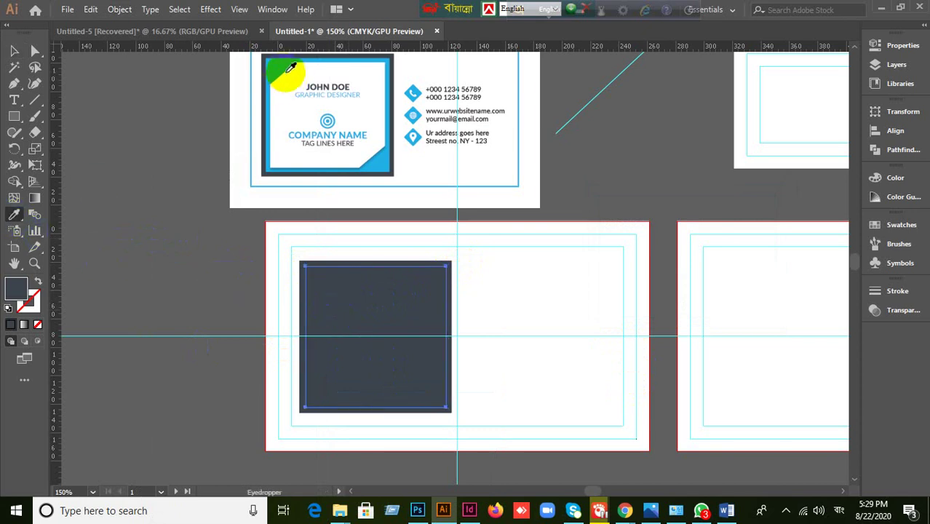
click(14, 50)
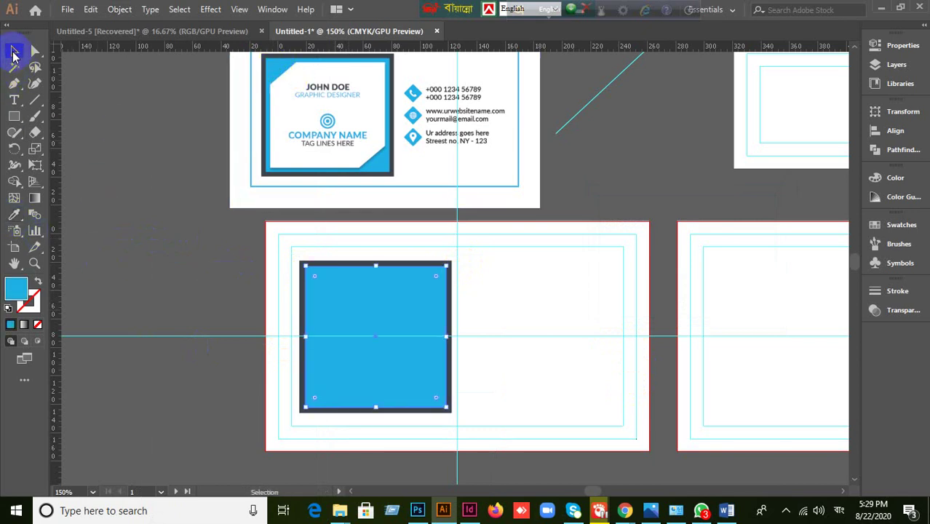
click(157, 171)
key(ctrl+z)
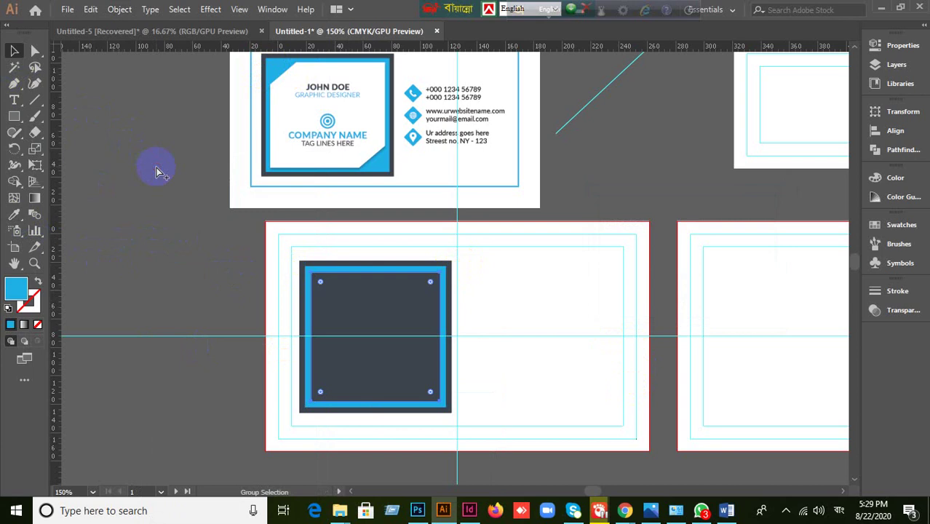
click(297, 337)
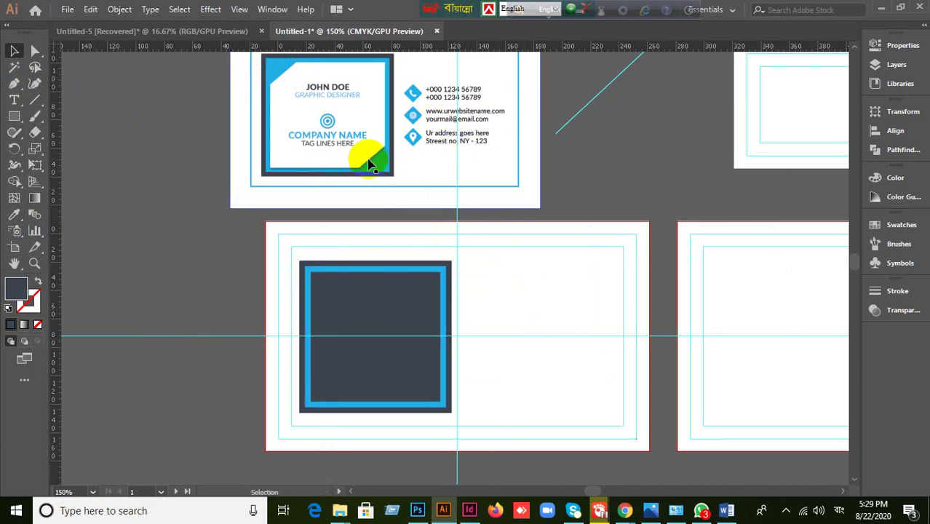
- Sample the card's white onto the innermost square
click(414, 360)
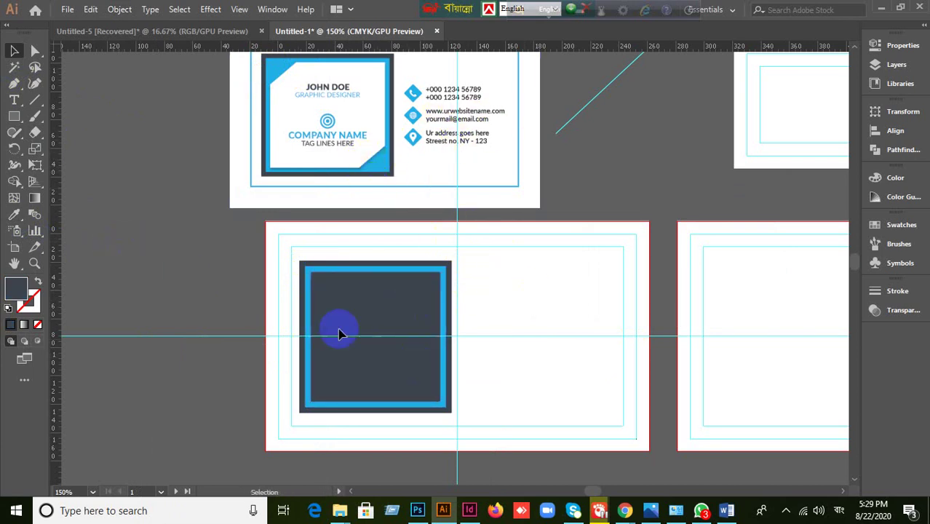
click(15, 216)
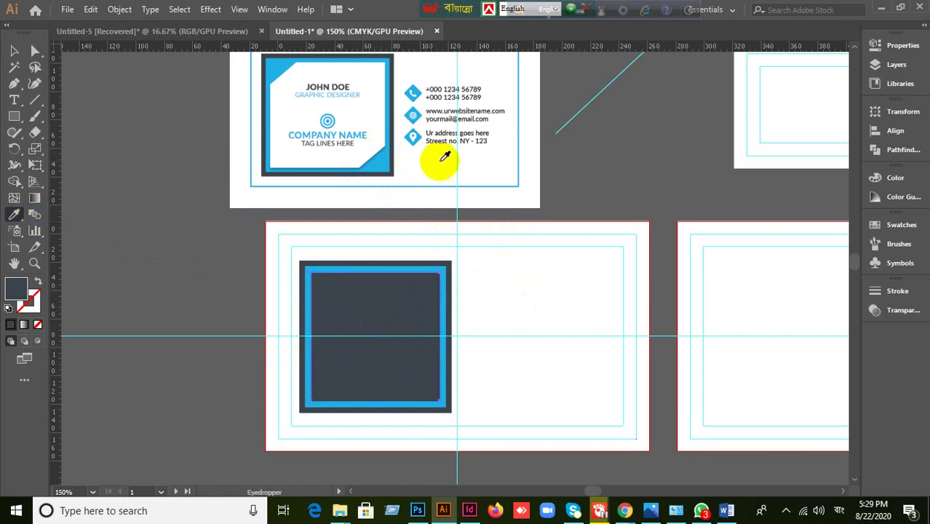
click(363, 116)
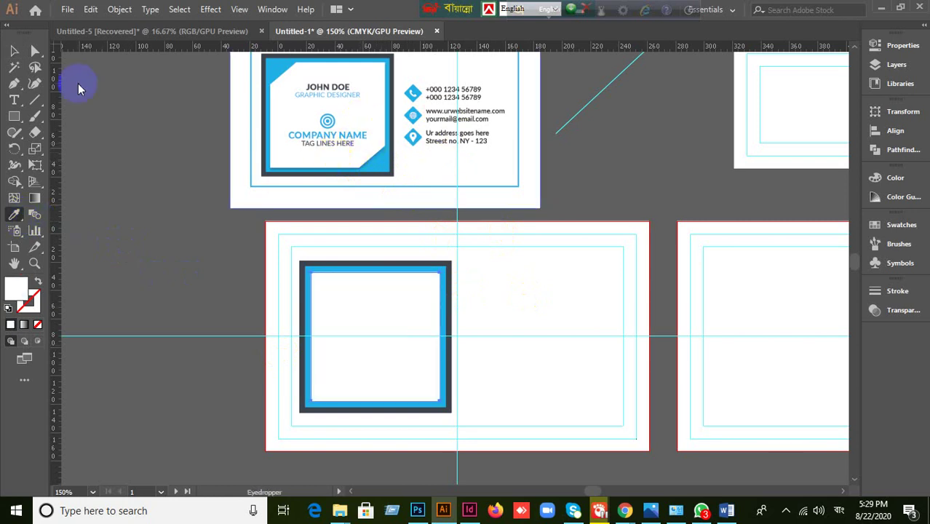
click(14, 50)
scroll(439, 401, up, 1)
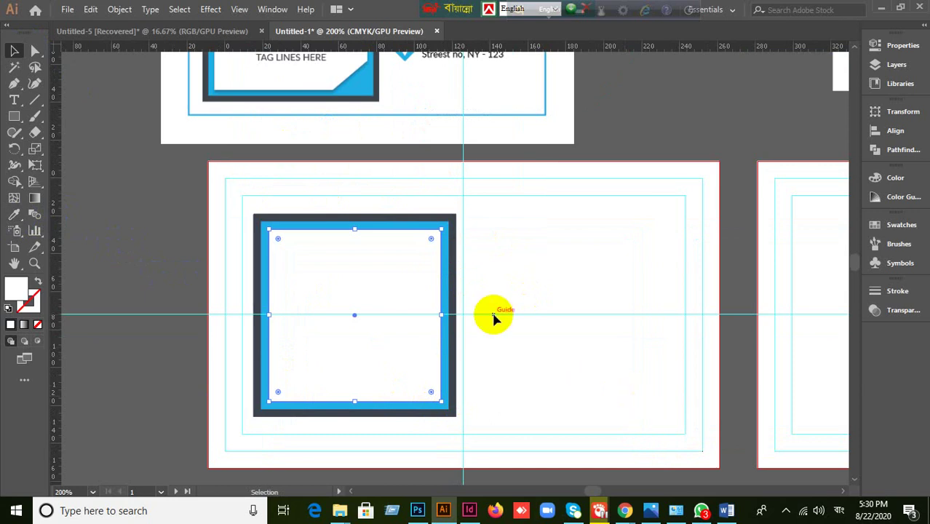
scroll(495, 315, down, 1)
click(195, 217)
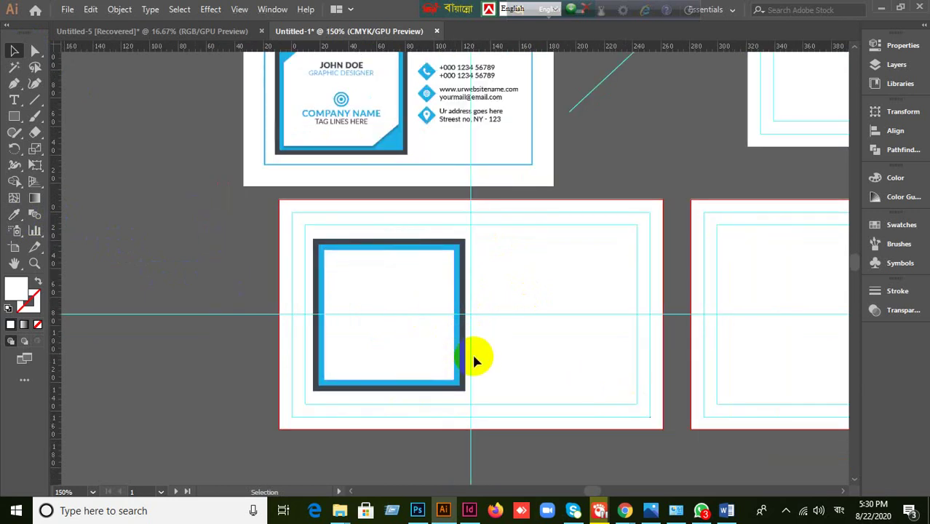
scroll(492, 352, up, 1)
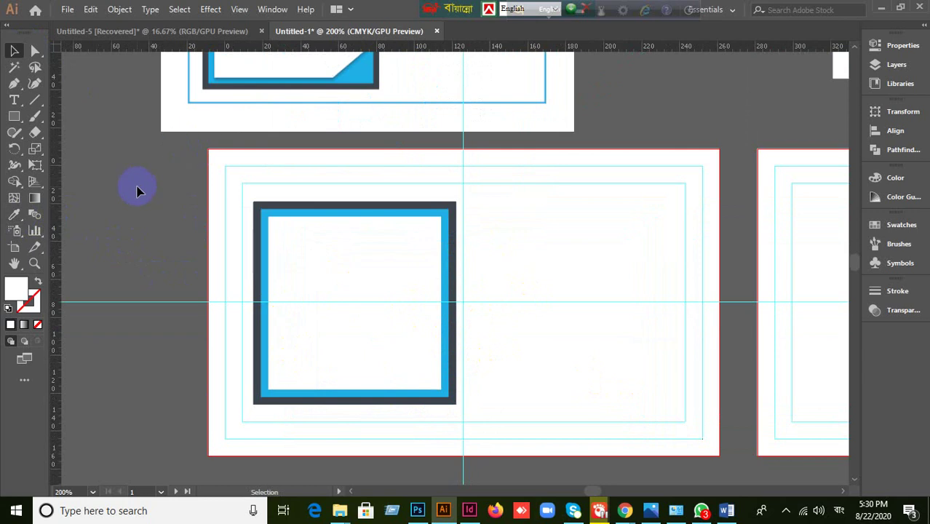
click(220, 286)
click(116, 268)
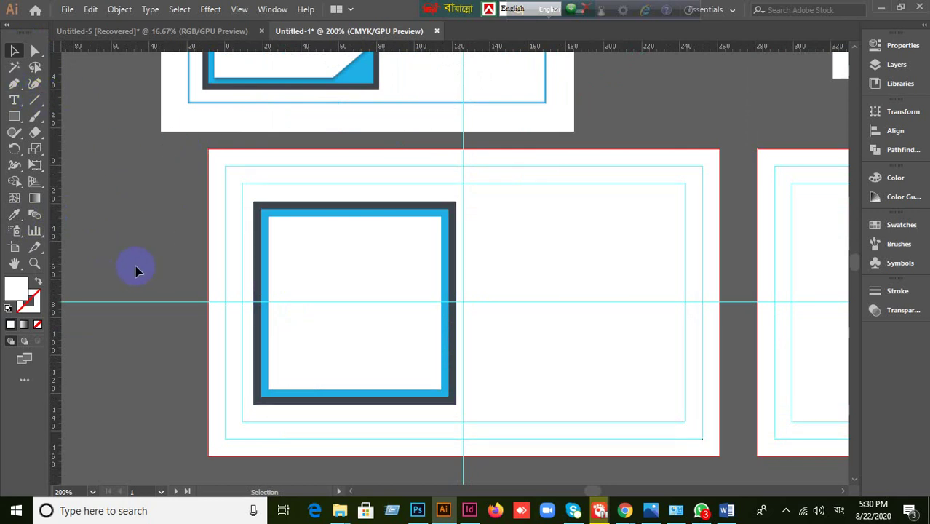
scroll(143, 180, up, 1)
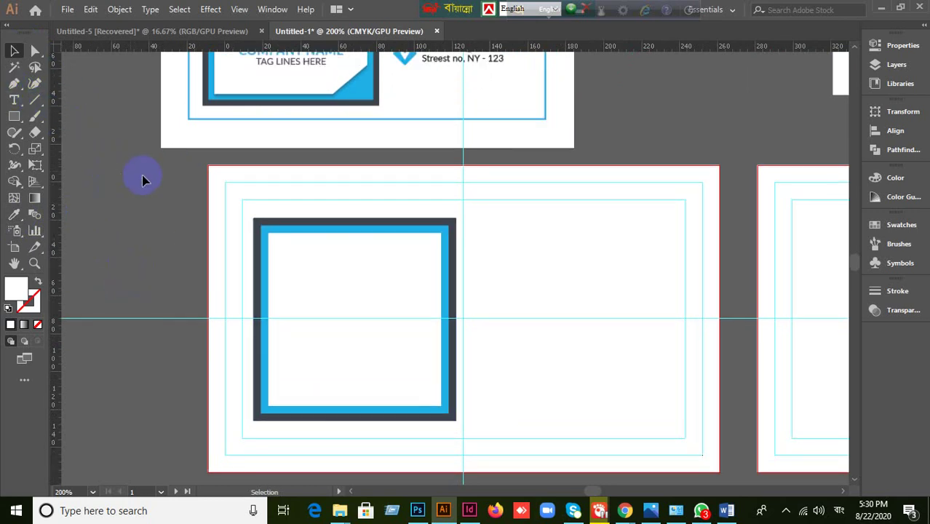
click(34, 100)
click(14, 50)
click(421, 344)
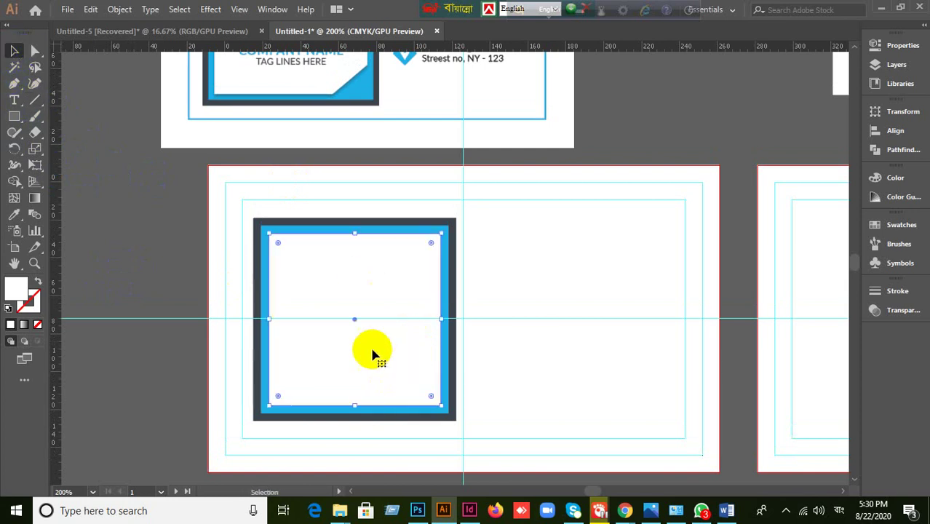
- Draw a roughly 93 px, 45° line over the white square's lower-right corner with the Line Segment Tool
drag(38, 105, 73, 100)
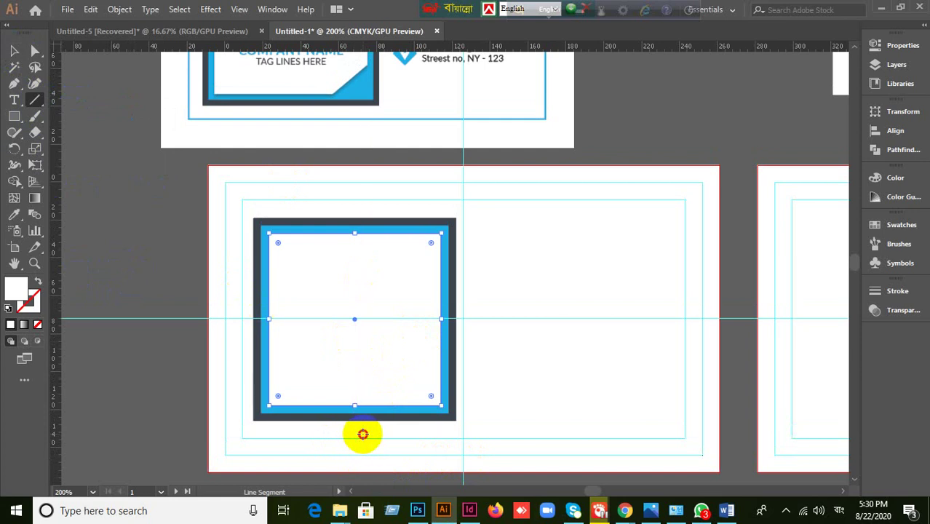
drag(364, 434, 500, 314)
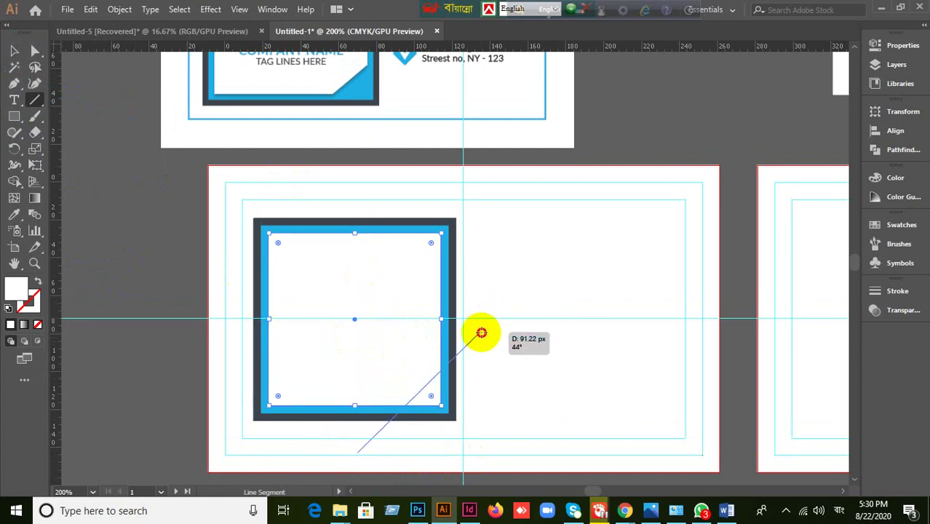
mouse_move(478, 325)
mouse_down()
mouse_move(470, 310)
mouse_move(496, 339)
mouse_move(475, 315)
mouse_up()
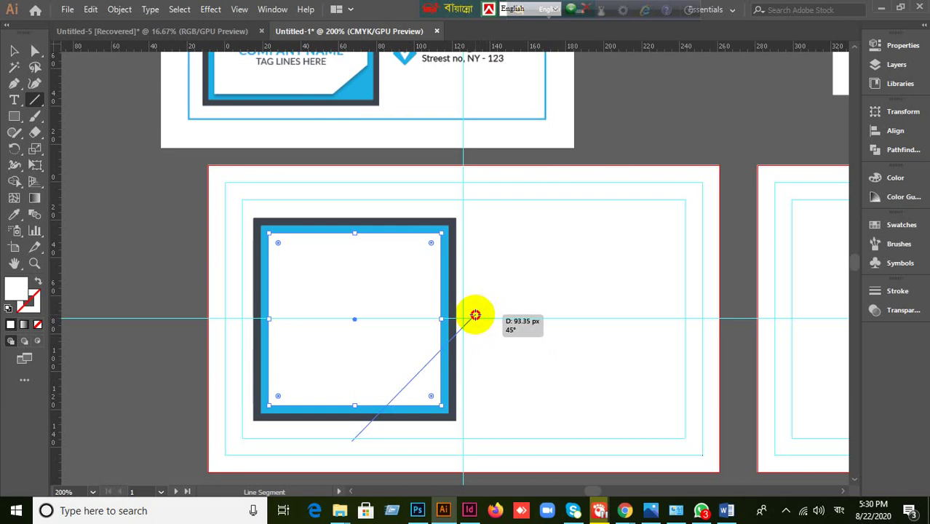
drag(476, 314, 485, 318)
click(12, 51)
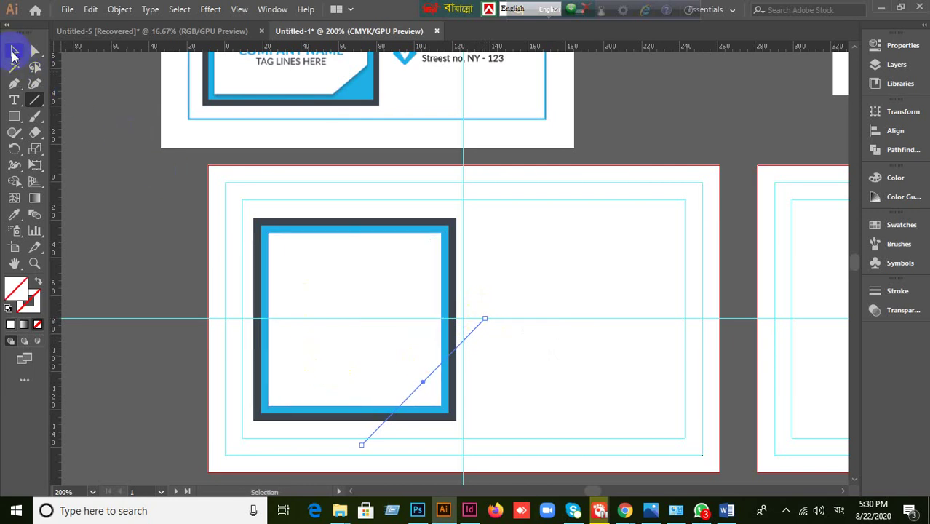
click(276, 378)
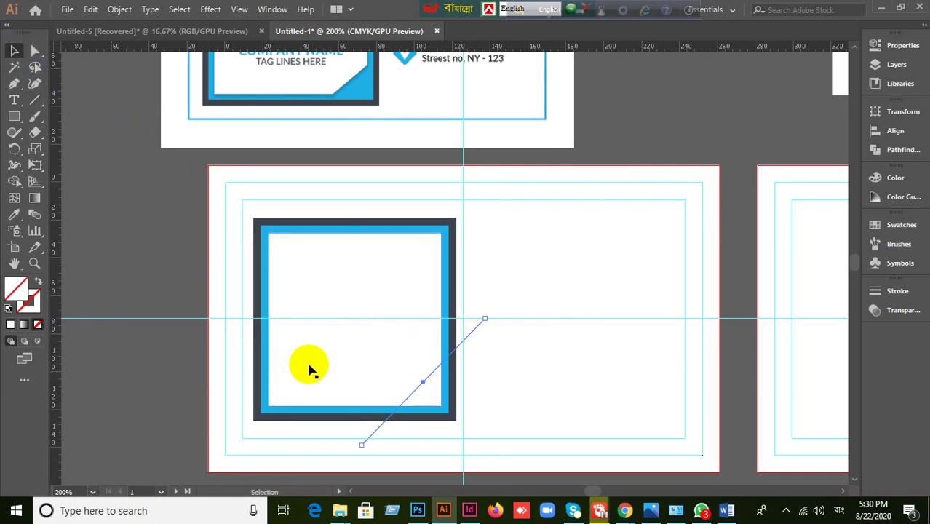
- Shift-select the white square with the diagonal line and open the Pathfinder panel
shift+click(330, 371)
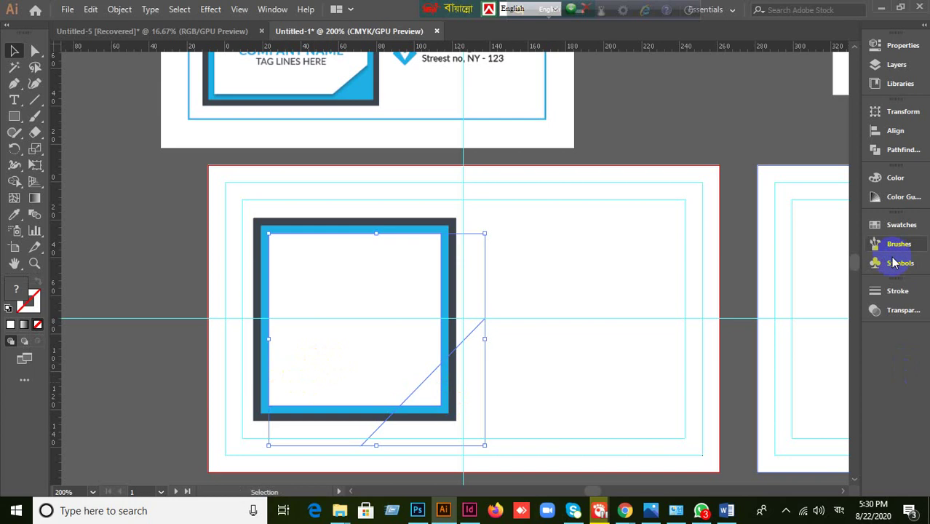
click(901, 150)
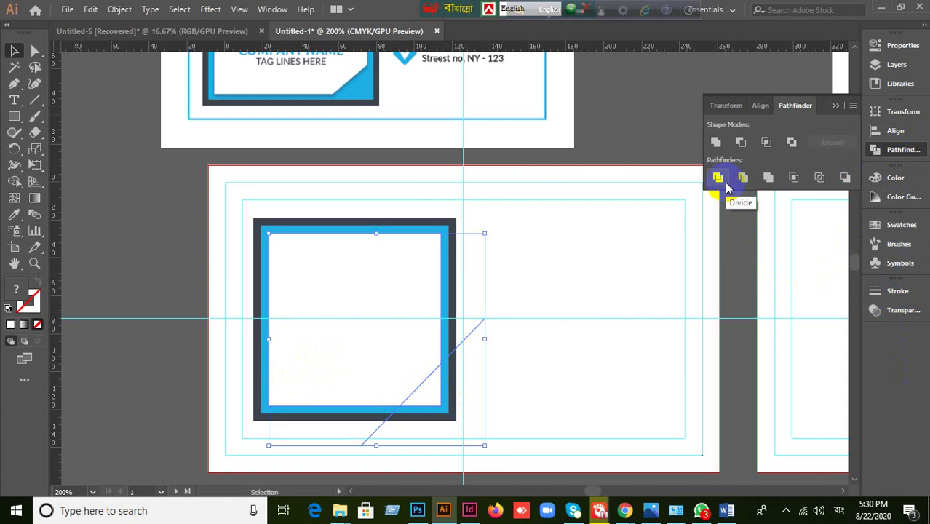
- Try Pathfinder Divide, then move the white square and diagonal line up and right
click(723, 184)
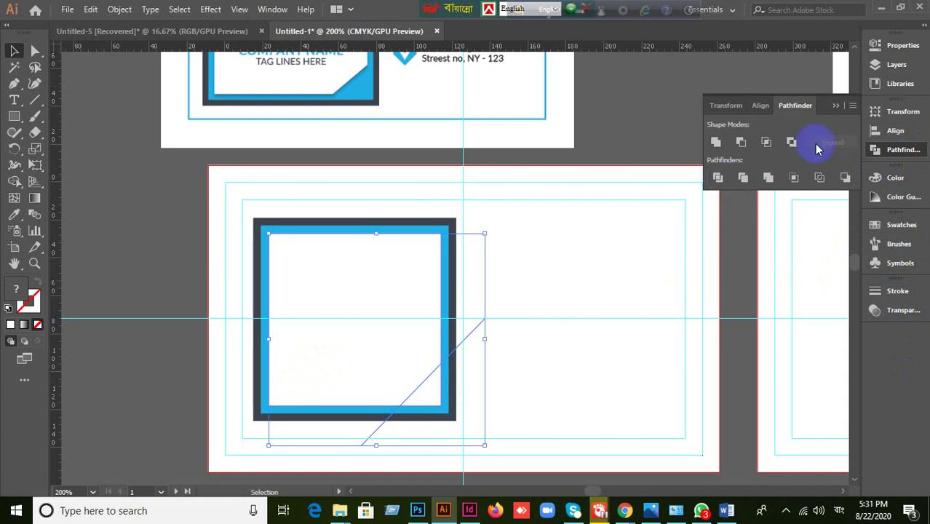
click(841, 106)
drag(377, 305, 731, 81)
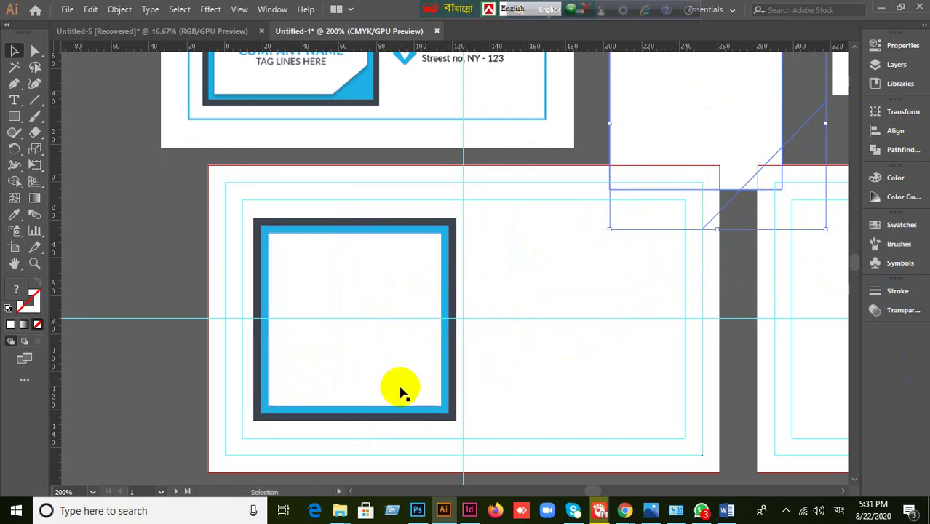
- Select the diagonal line with the inner white panel and split them with Pathfinder Divide
drag(501, 375, 482, 292)
shift+click(382, 362)
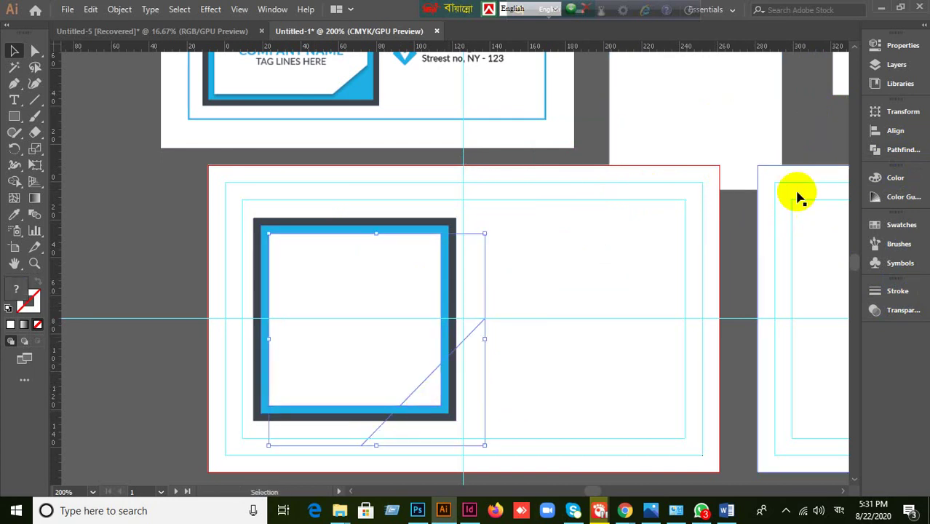
click(888, 153)
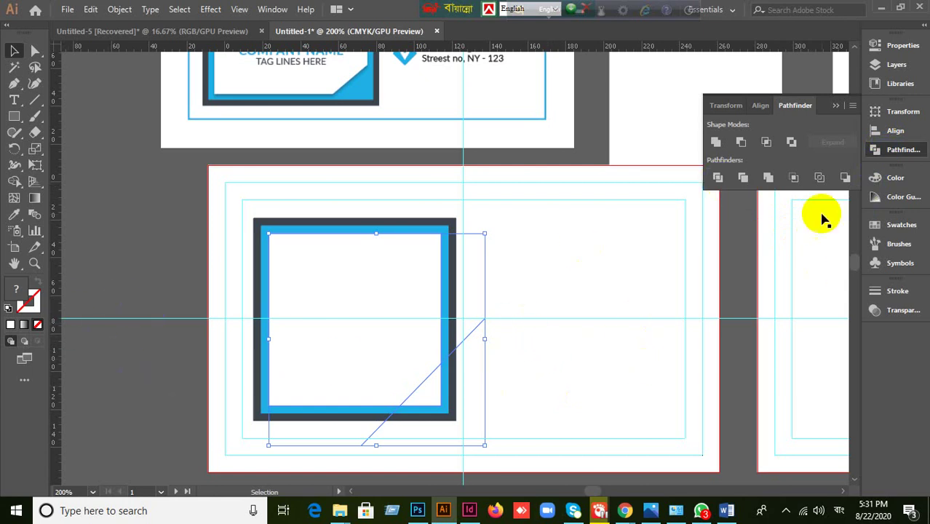
click(719, 181)
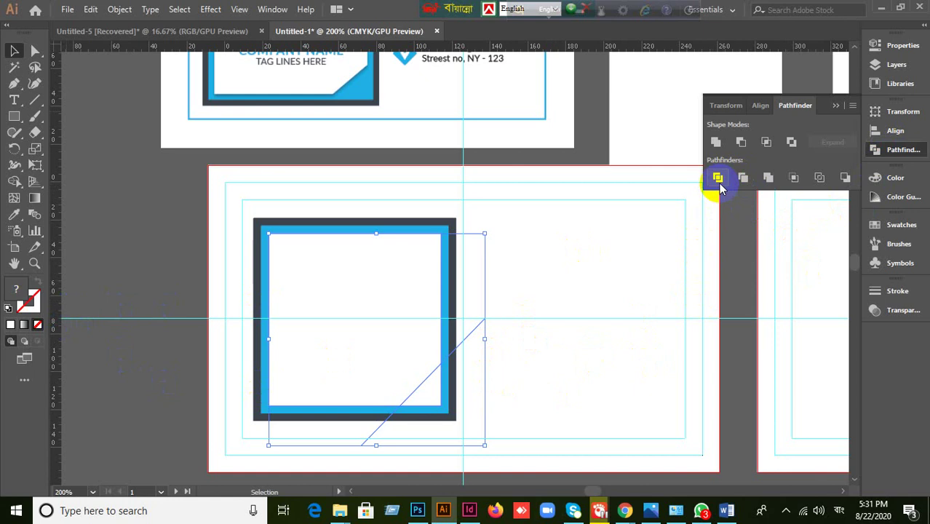
click(720, 181)
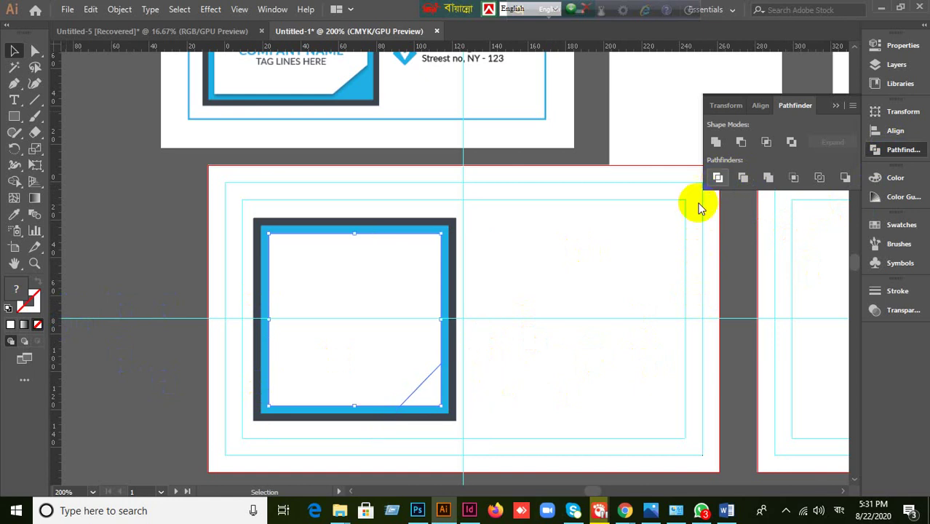
- Ungroup the divided pieces and delete the lower-right corner triangle so blue shows through
right_click(405, 338)
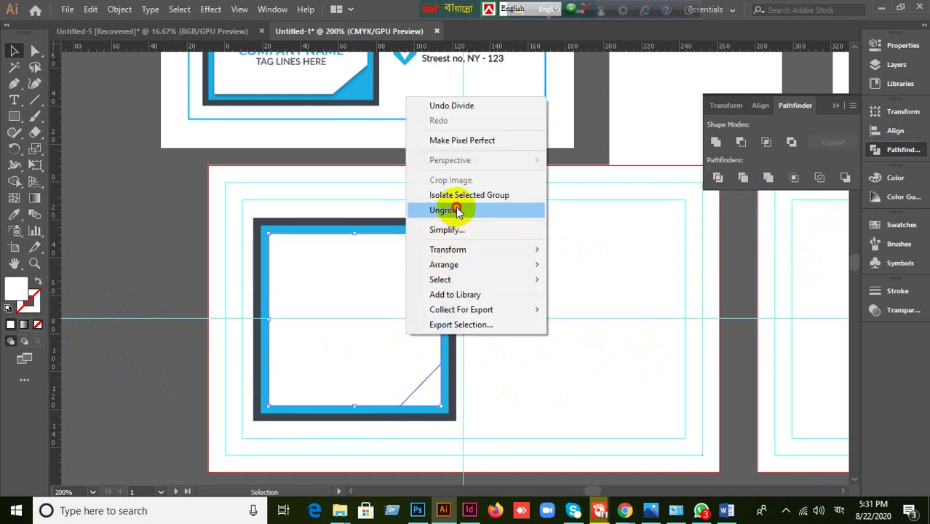
click(446, 209)
click(546, 386)
click(435, 403)
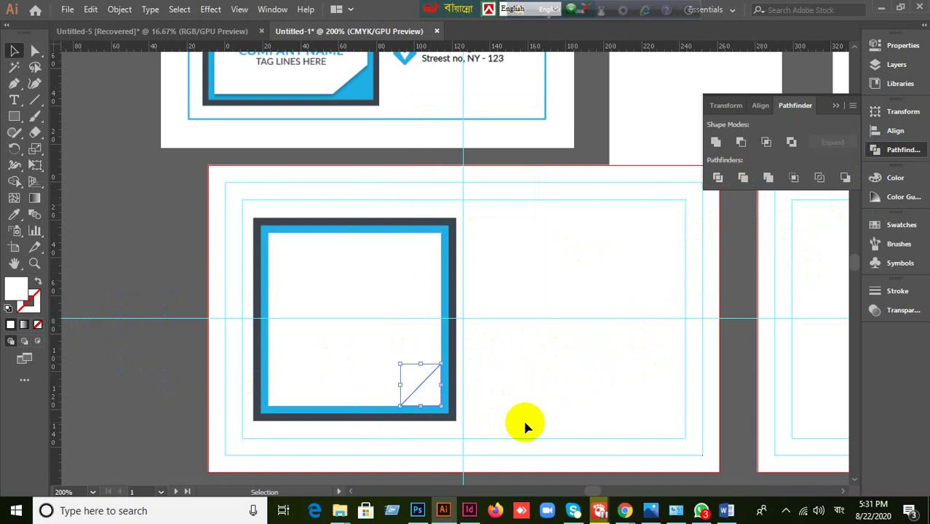
key(Delete)
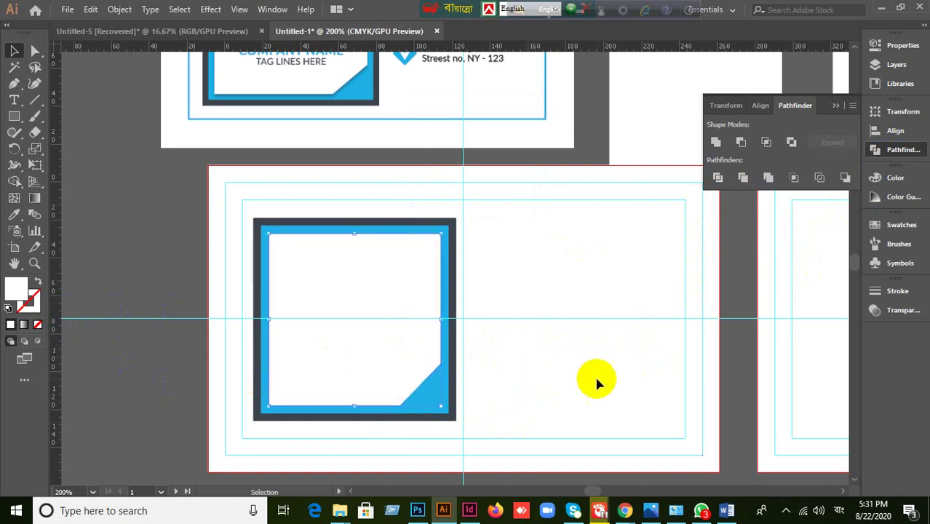
scroll(593, 327, up, 1)
- Find the spare white square and its diagonal line on the pasteboard and select them
drag(623, 284, 446, 357)
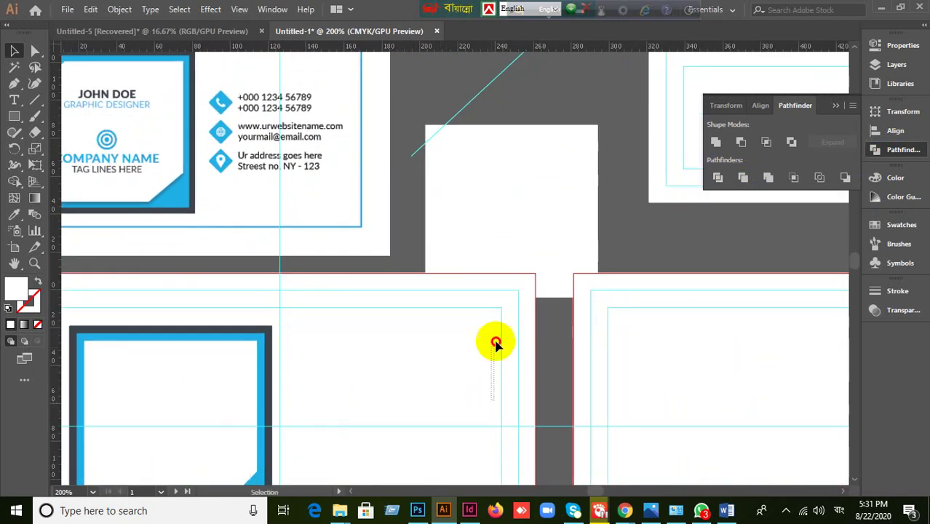
click(509, 255)
click(433, 355)
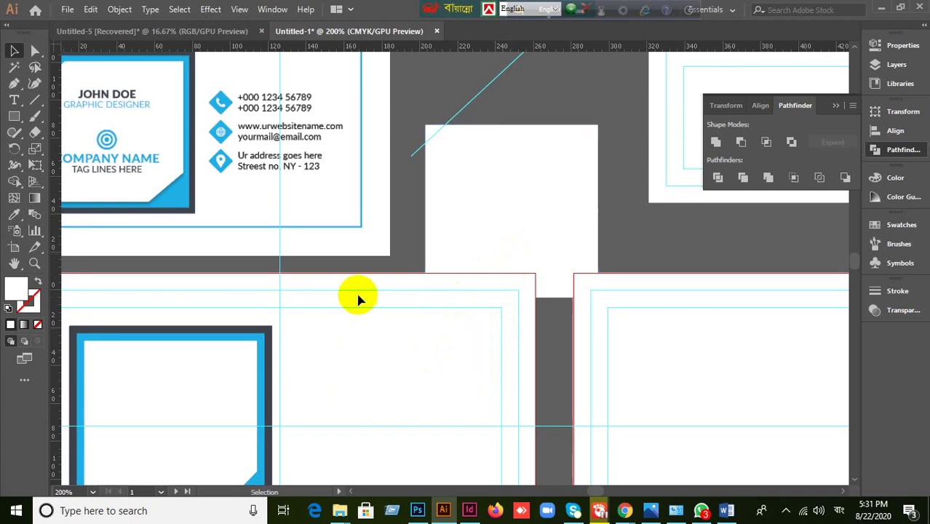
drag(370, 309, 476, 360)
click(473, 286)
drag(419, 356, 537, 261)
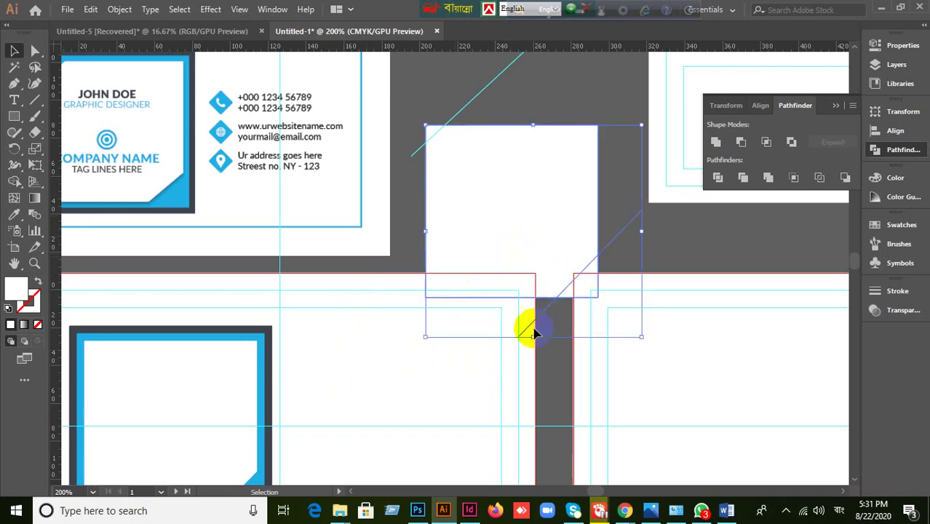
click(545, 371)
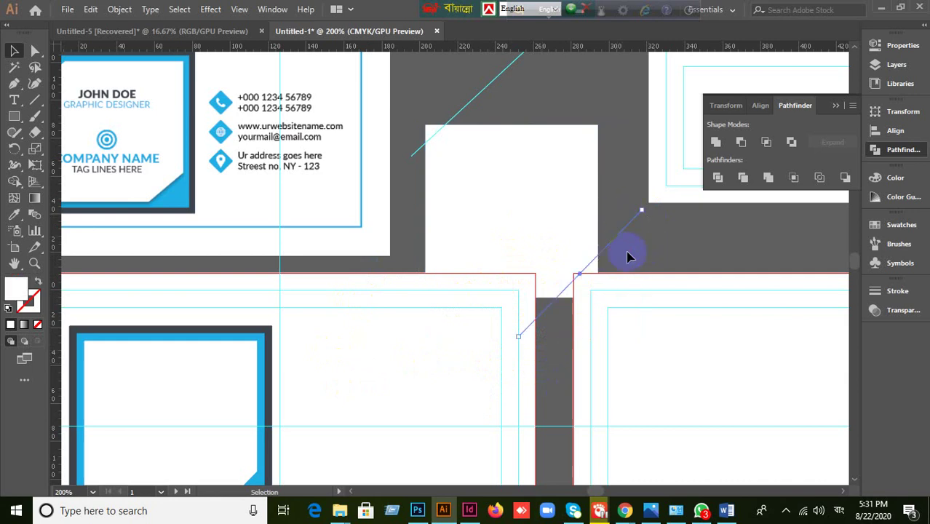
- Give the diagonal line no fill and a black stroke, and select it with the spare square
click(38, 325)
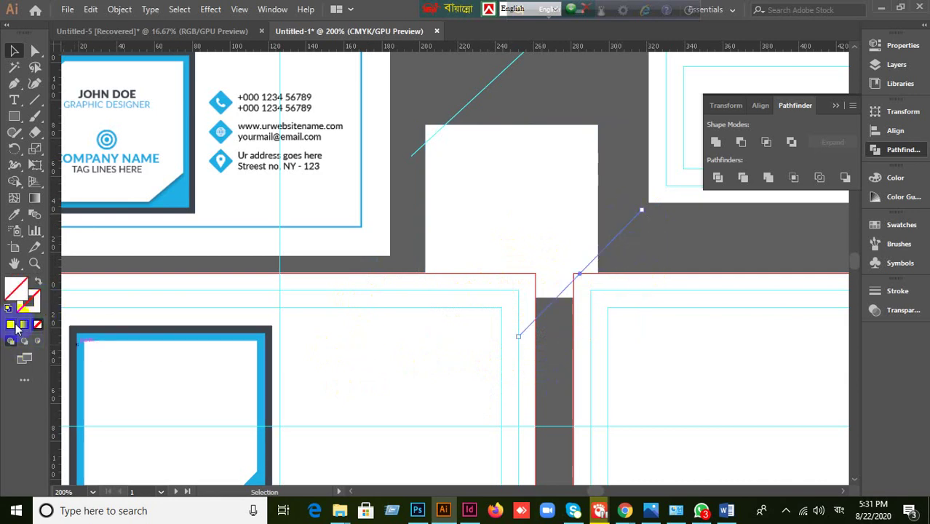
click(11, 325)
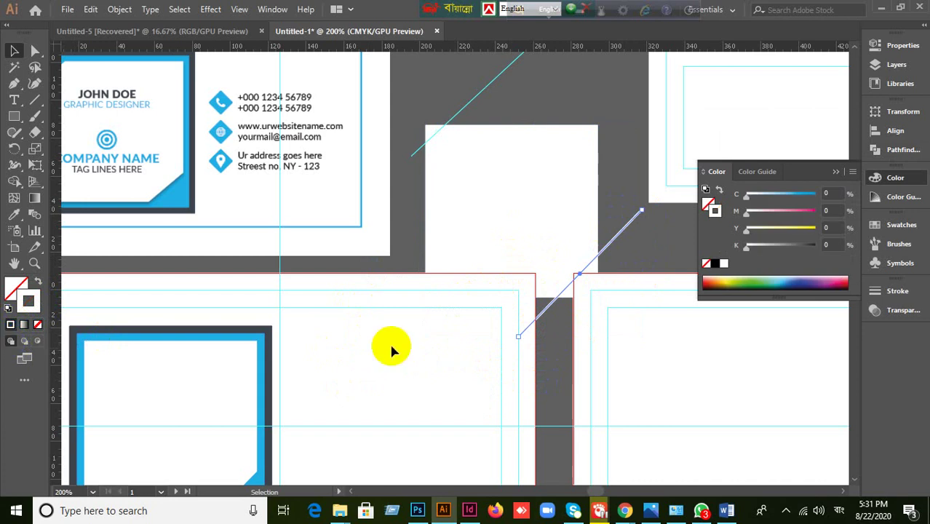
click(838, 172)
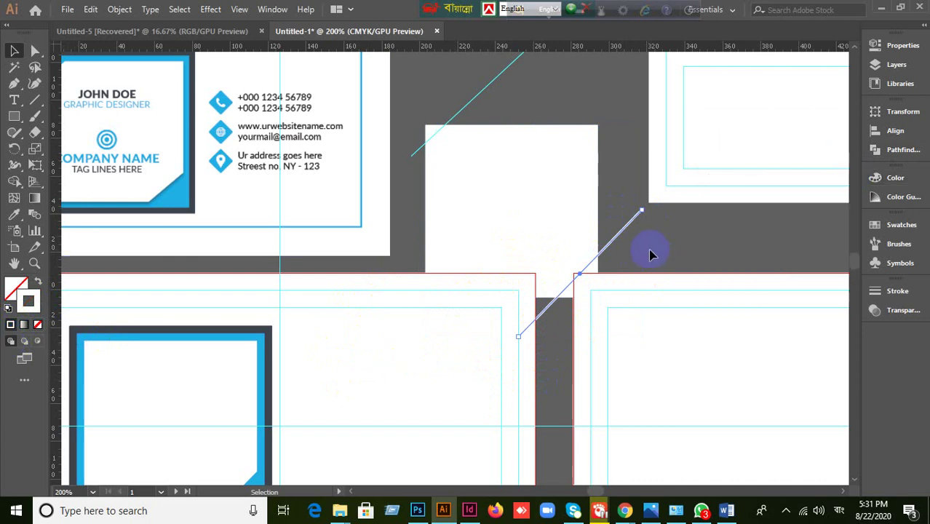
shift+click(591, 222)
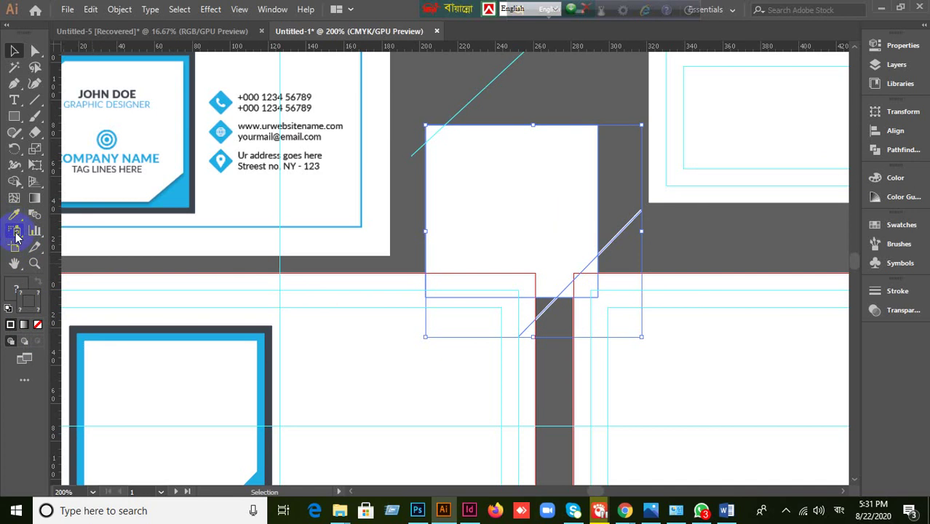
drag(19, 186, 157, 208)
- With Shape Builder (Shift+M), remove the corner triangle and the overhanging line segments
key(shift+m)
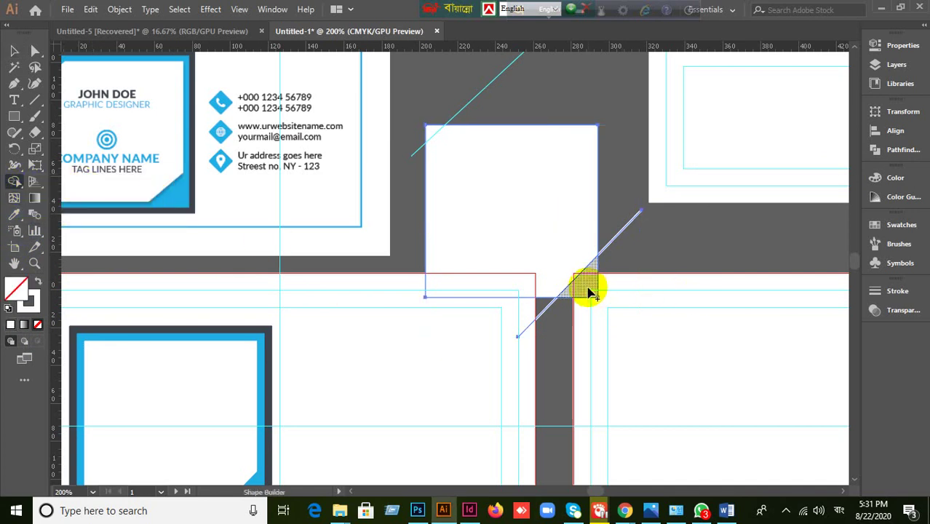
alt+click(588, 289)
alt+click(640, 255)
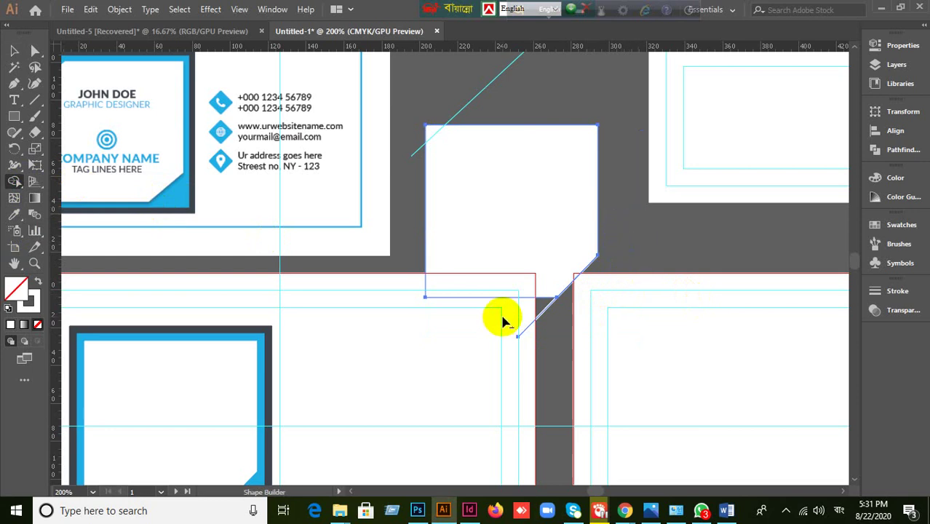
alt+click(537, 318)
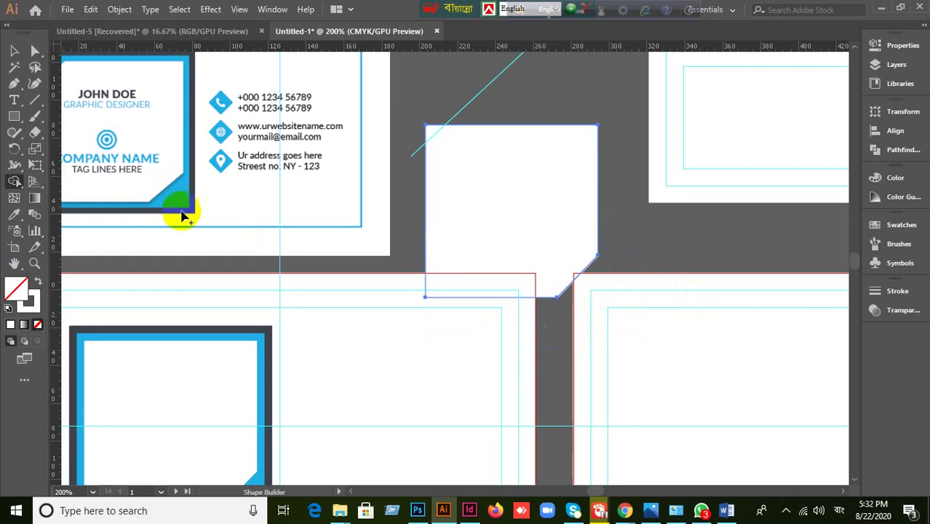
- Delete the spare white square and the leftover short diagonal segment
click(14, 51)
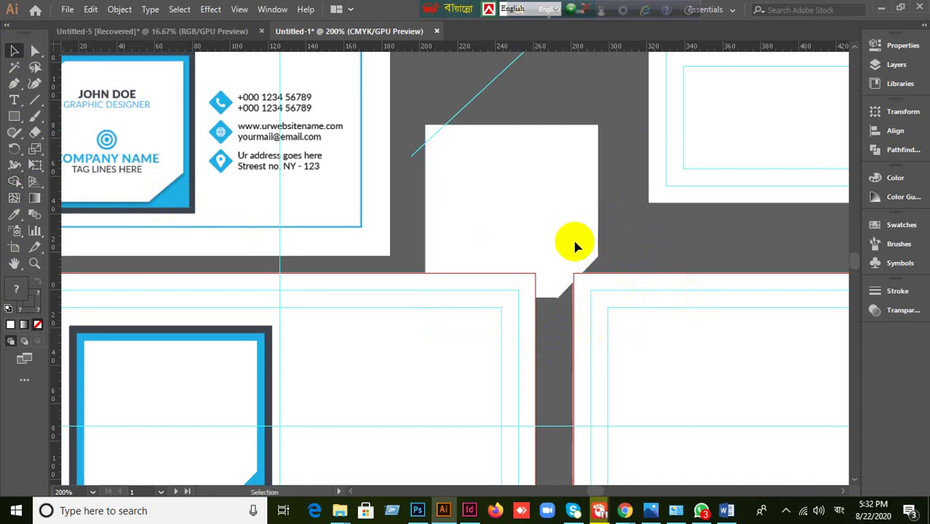
click(519, 231)
key(Delete)
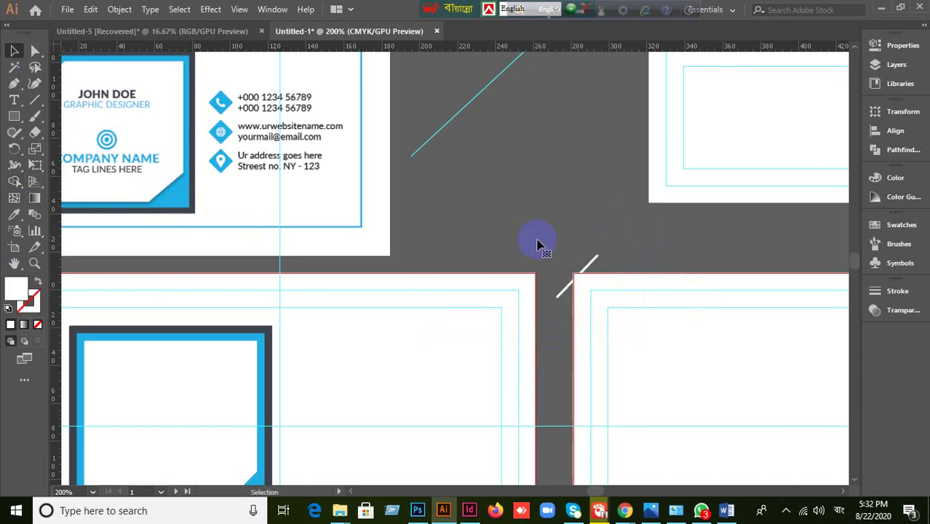
click(596, 264)
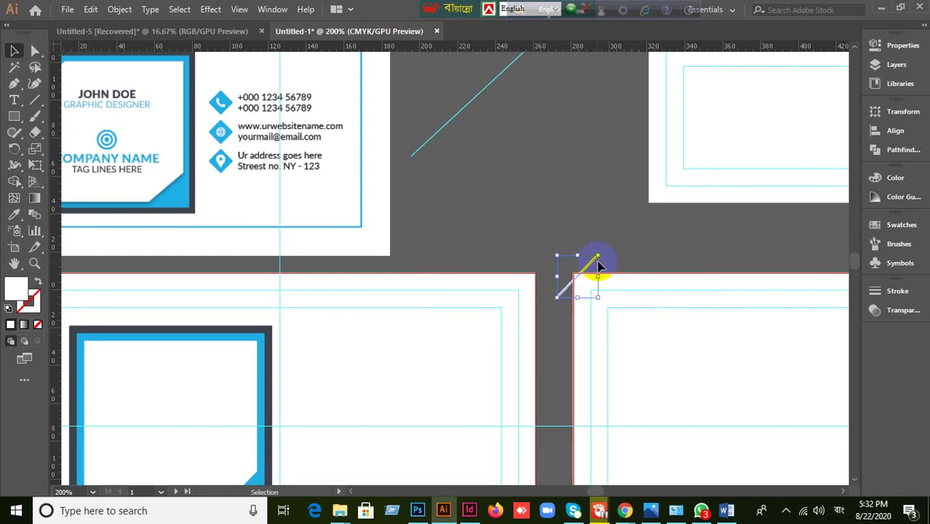
key(Delete)
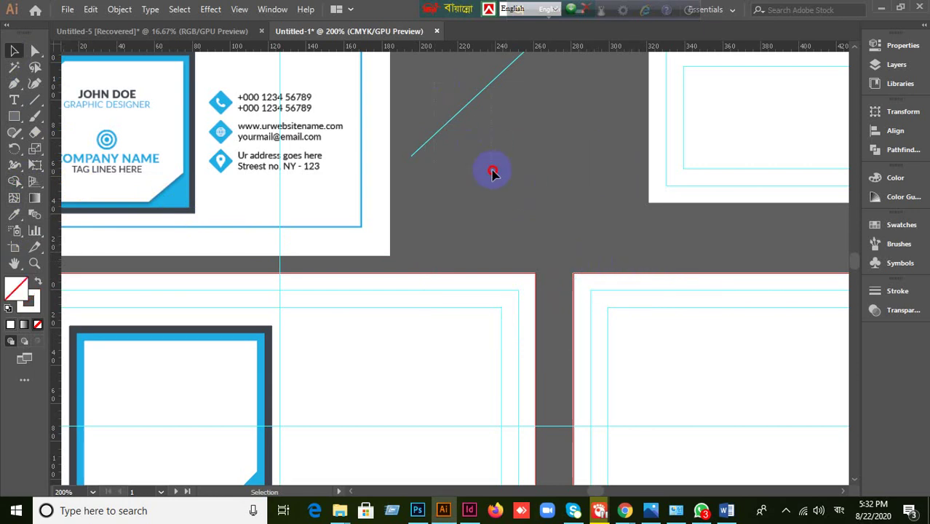
drag(422, 280, 658, 77)
click(519, 180)
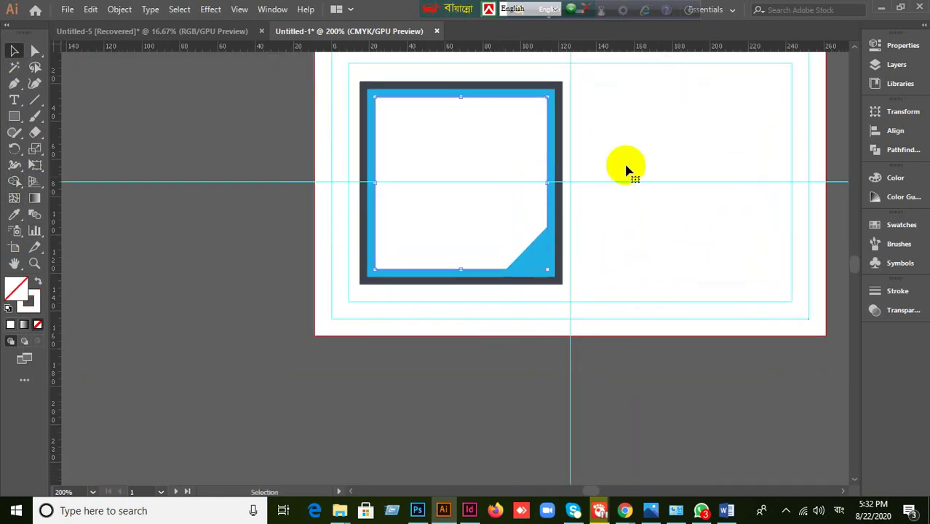
scroll(618, 240, up, 3)
scroll(655, 284, up, 2)
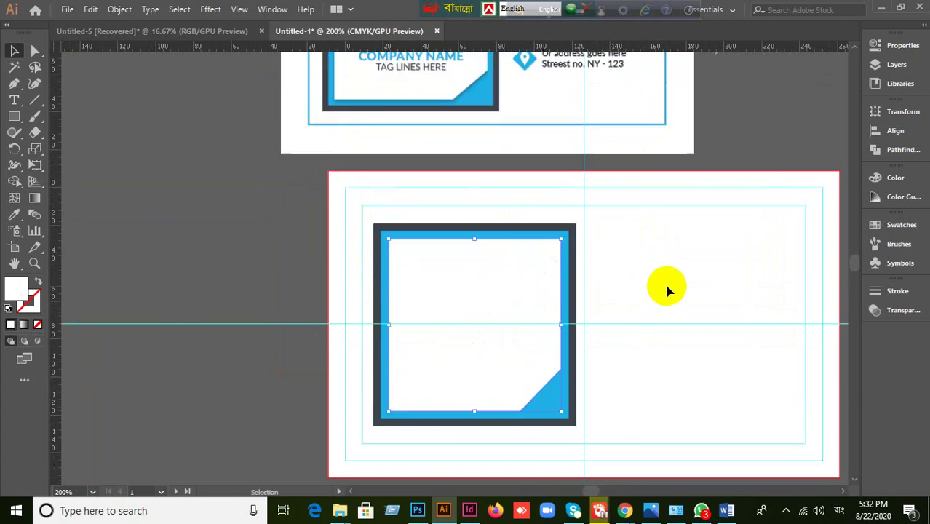
scroll(667, 288, up, 2)
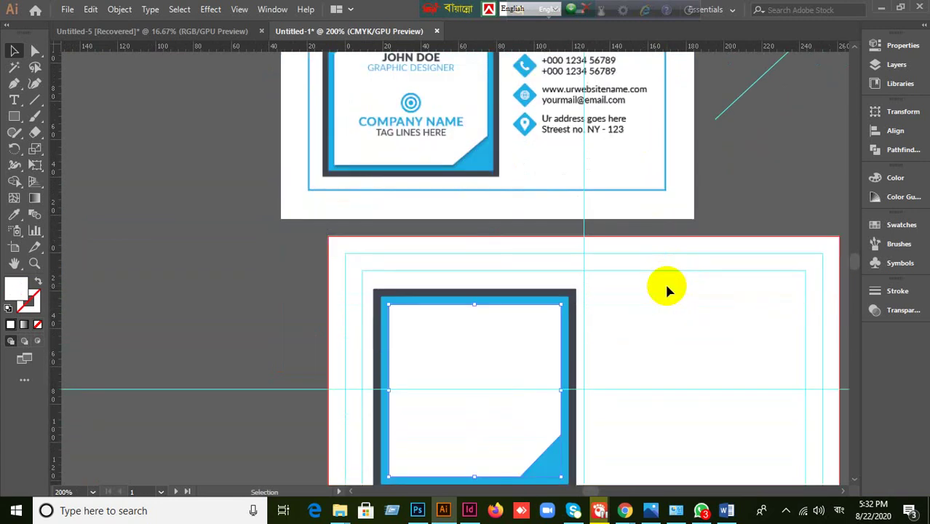
scroll(602, 324, down, 1)
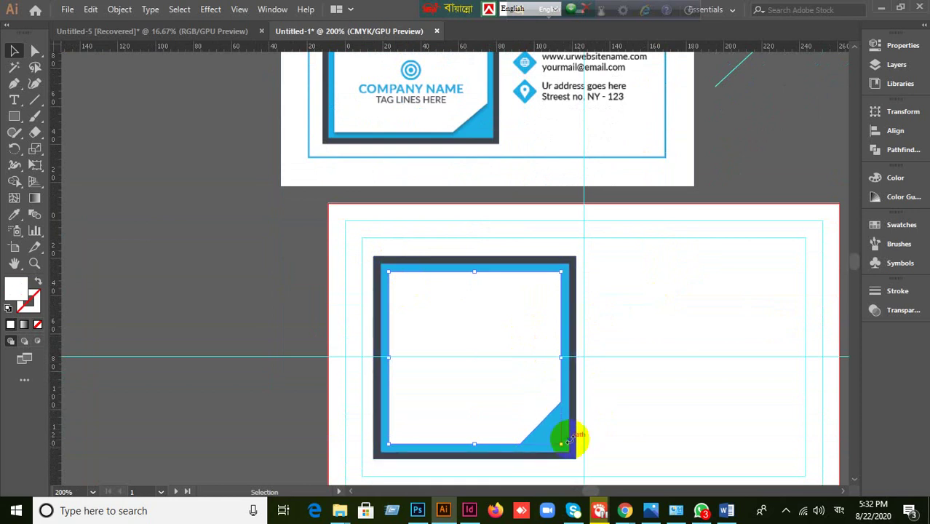
click(569, 438)
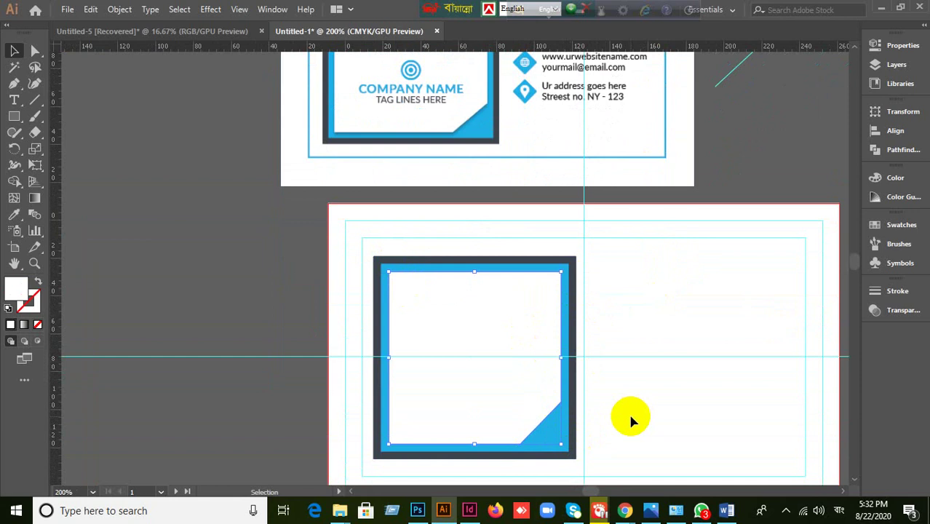
scroll(628, 419, up, 1)
scroll(608, 412, down, 2)
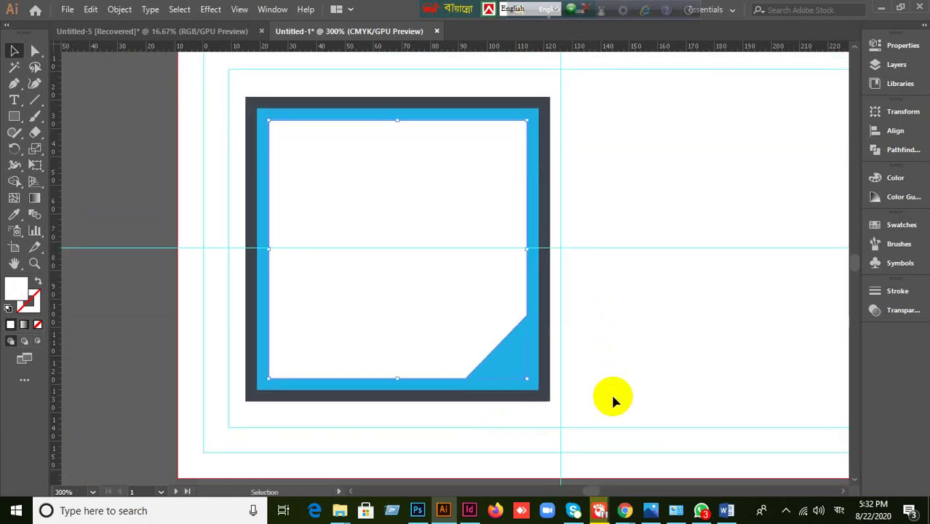
scroll(612, 390, up, 2)
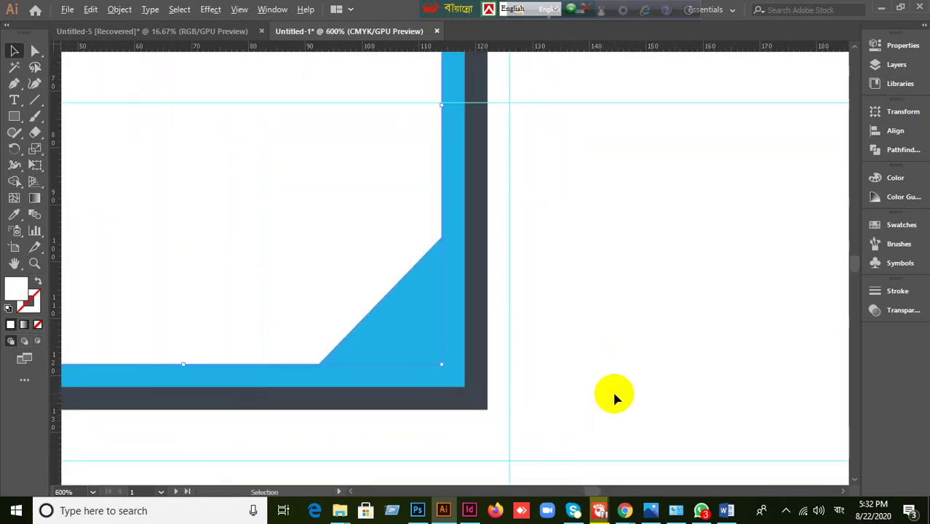
scroll(604, 349, left, 1)
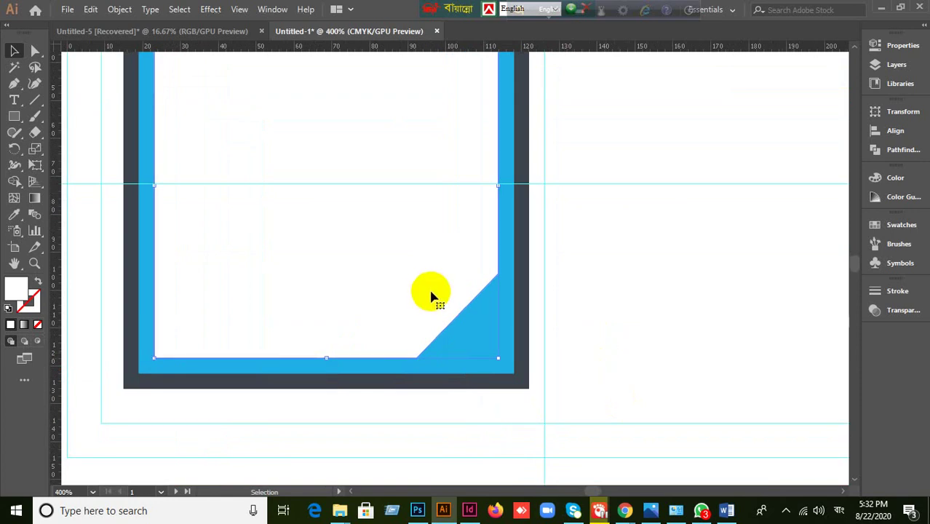
click(643, 268)
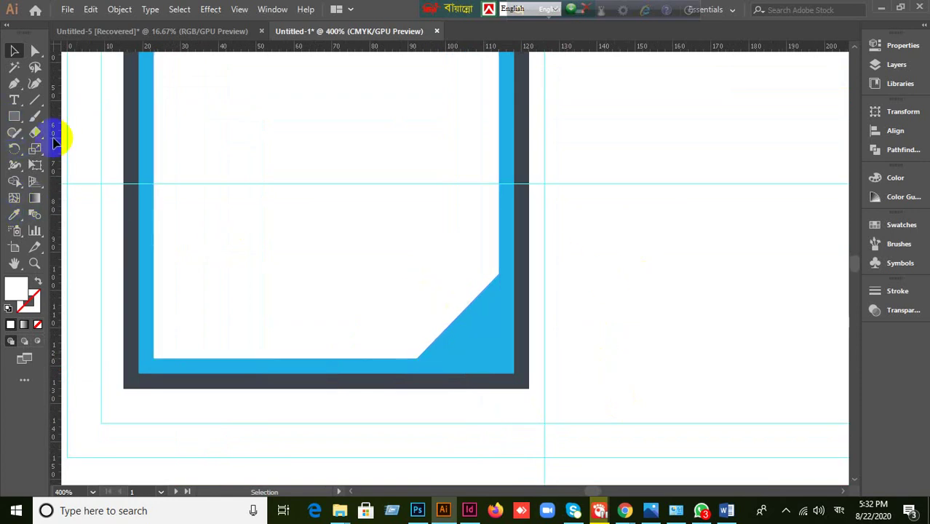
- Draw a white rectangle on the empty pasteboard beside the card, discarding a misplaced first one
click(15, 118)
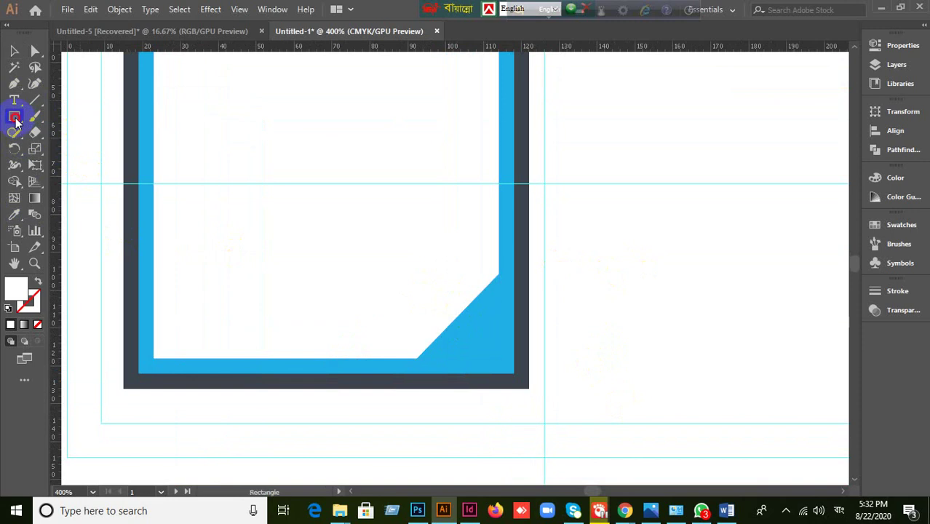
mouse_move(400, 245)
mouse_down()
mouse_move(514, 362)
mouse_move(513, 384)
mouse_up()
key(Delete)
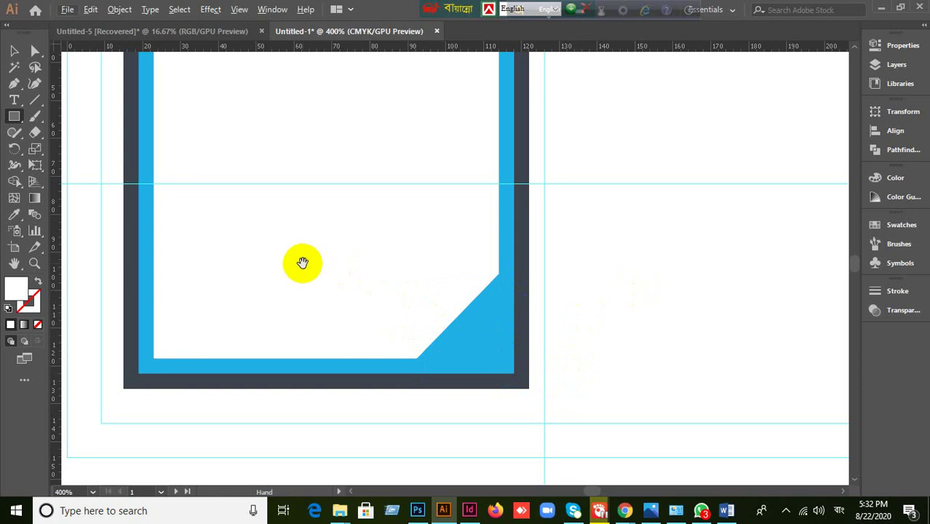
drag(303, 261, 535, 279)
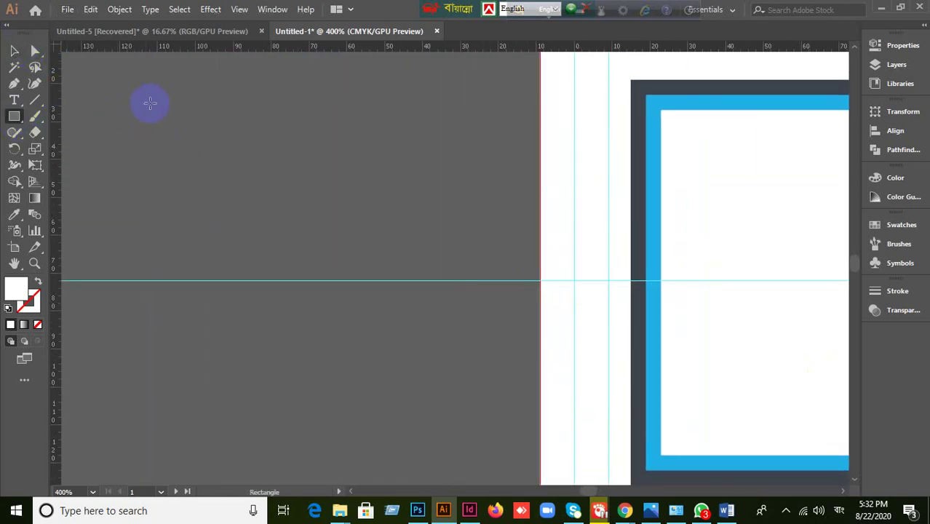
drag(149, 103, 332, 223)
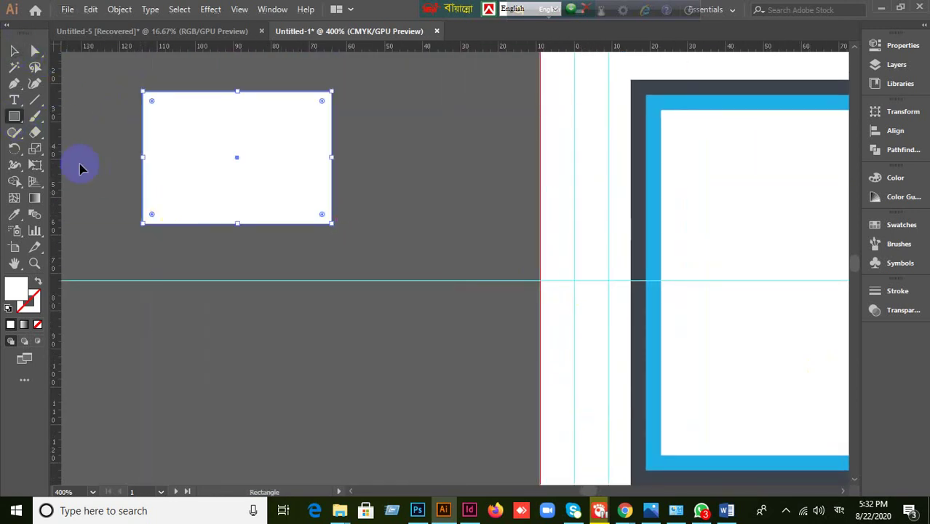
- Draw a diagonal line across the rectangle's lower-right corner and select both shapes
click(35, 101)
drag(193, 246, 415, 114)
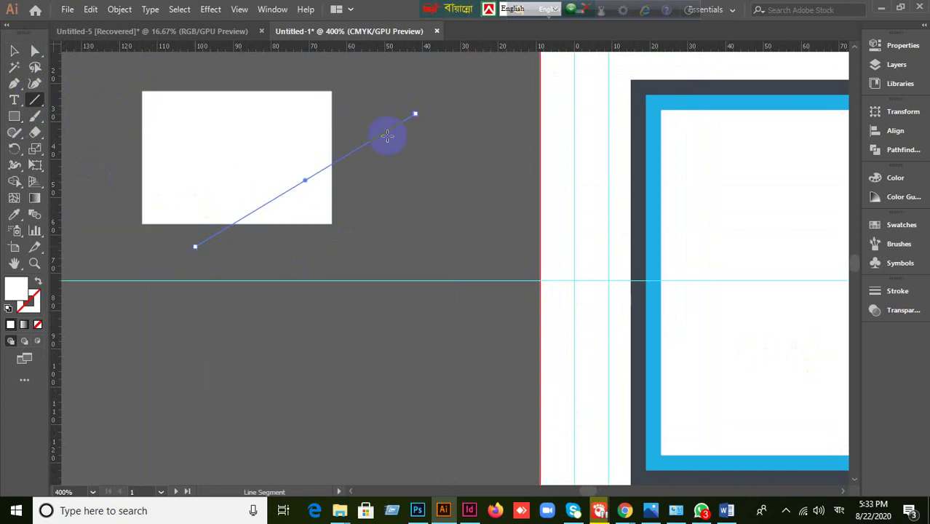
click(13, 51)
click(398, 225)
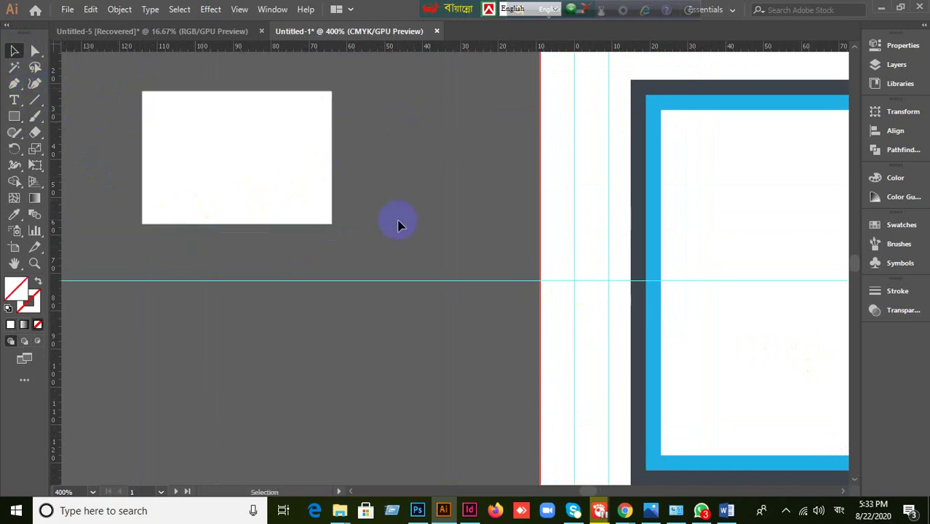
click(260, 141)
shift+click(285, 191)
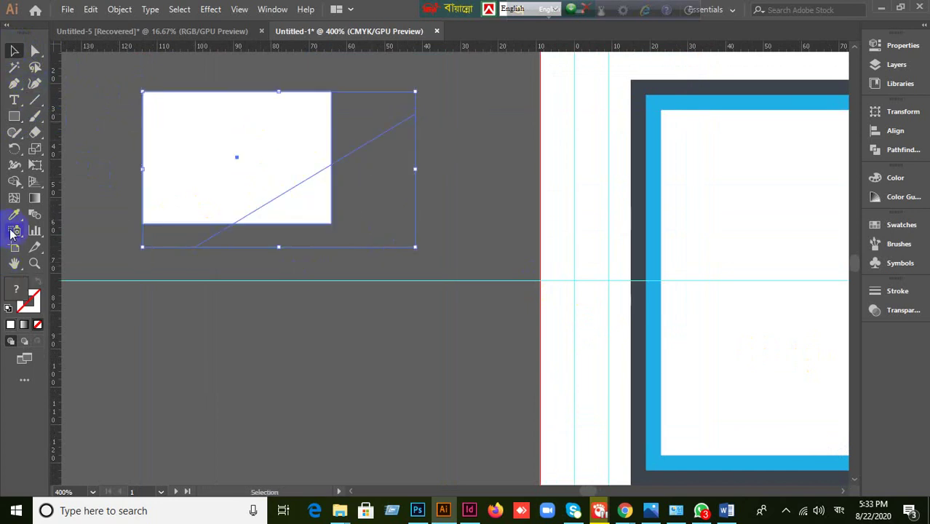
- Test removing the lower-right triangle's fill with Shape Builder, then undo it
click(15, 183)
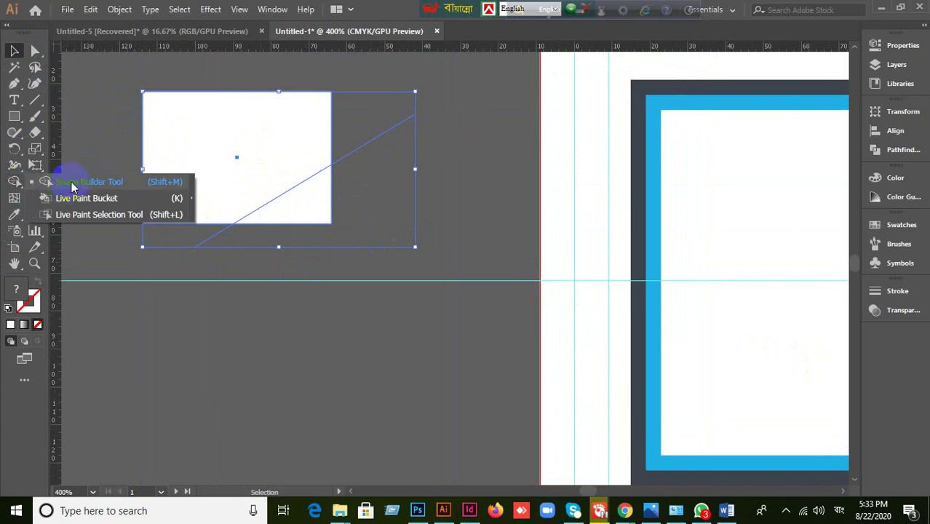
click(72, 185)
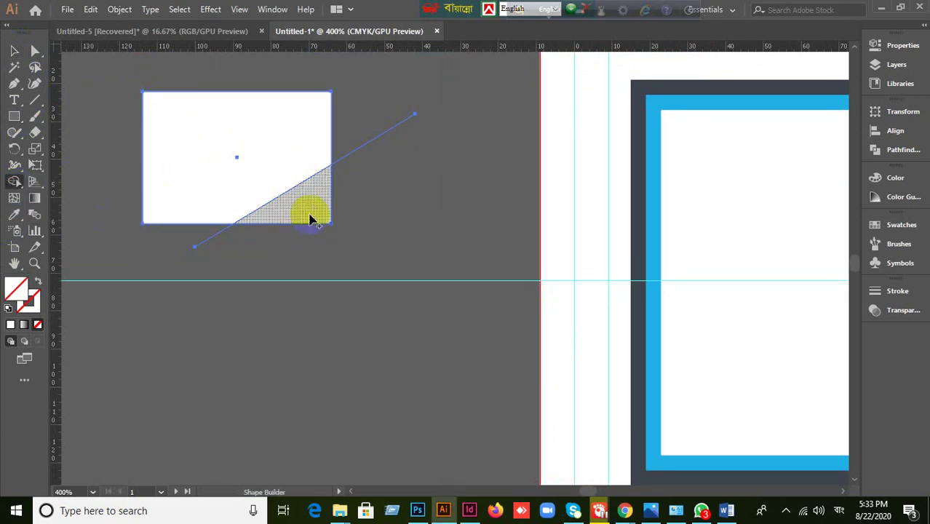
scroll(306, 258, up, 1)
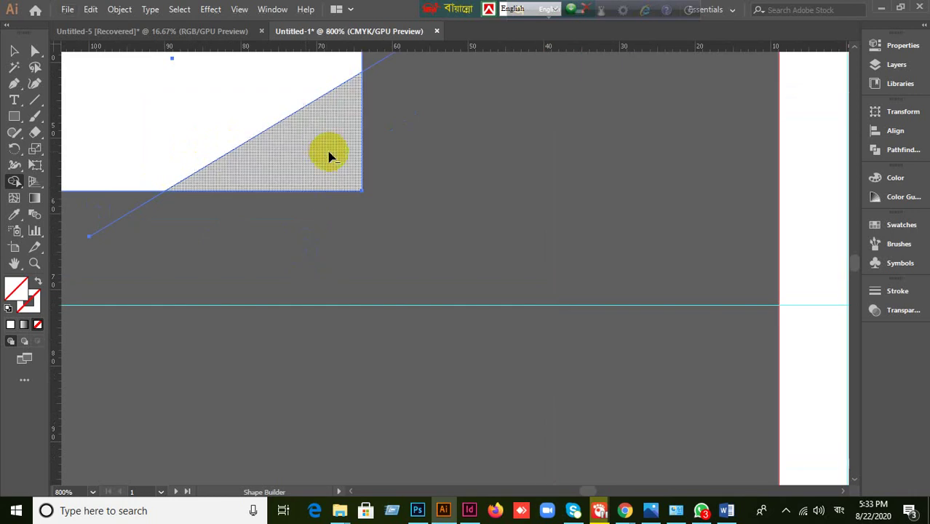
scroll(328, 155, down, 1)
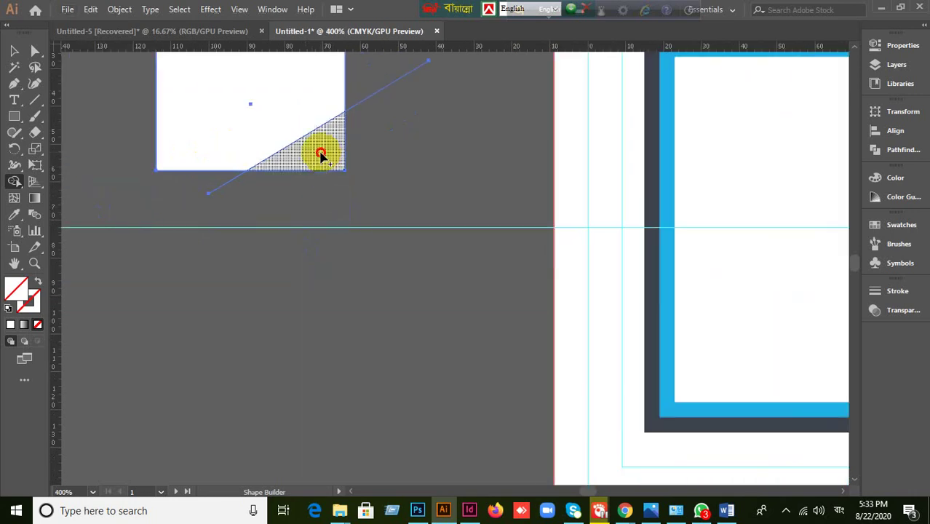
click(323, 159)
scroll(327, 194, up, 1)
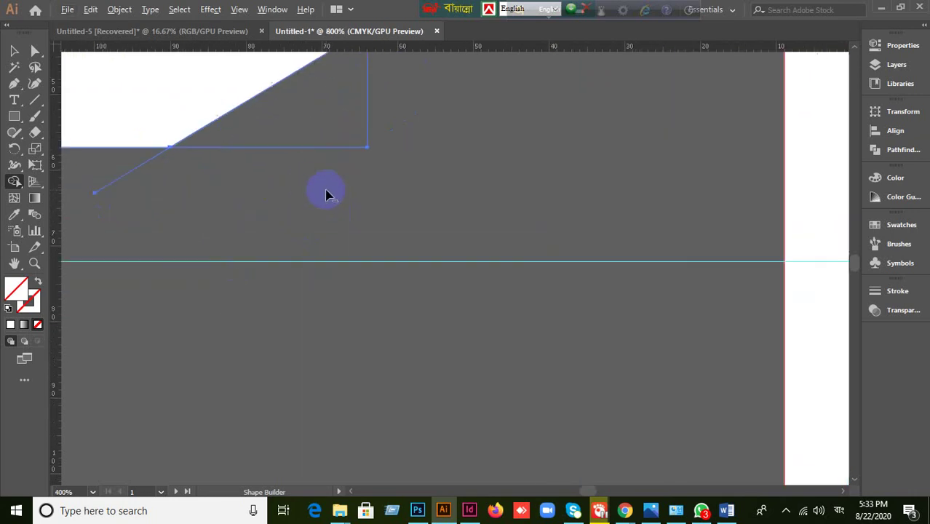
key(ctrl+z)
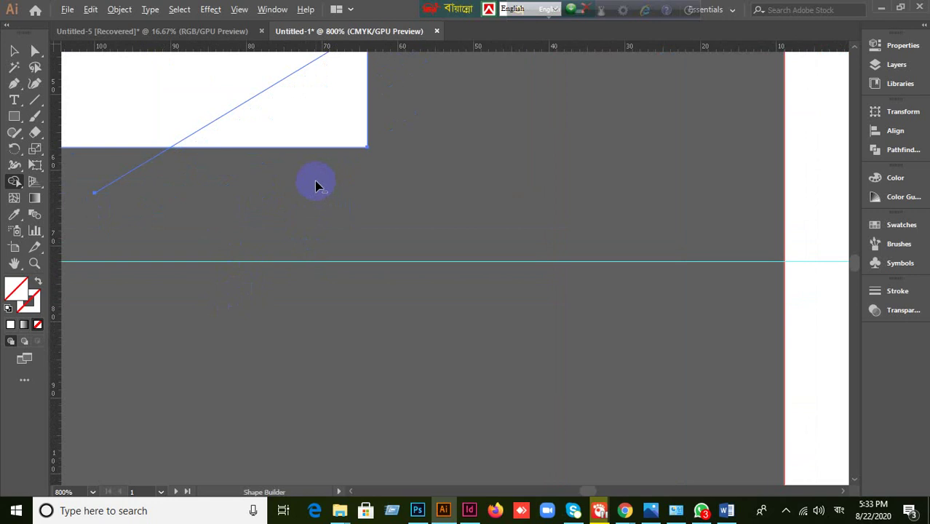
mouse_move(430, 122)
mouse_down()
mouse_move(496, 224)
mouse_move(470, 238)
mouse_up()
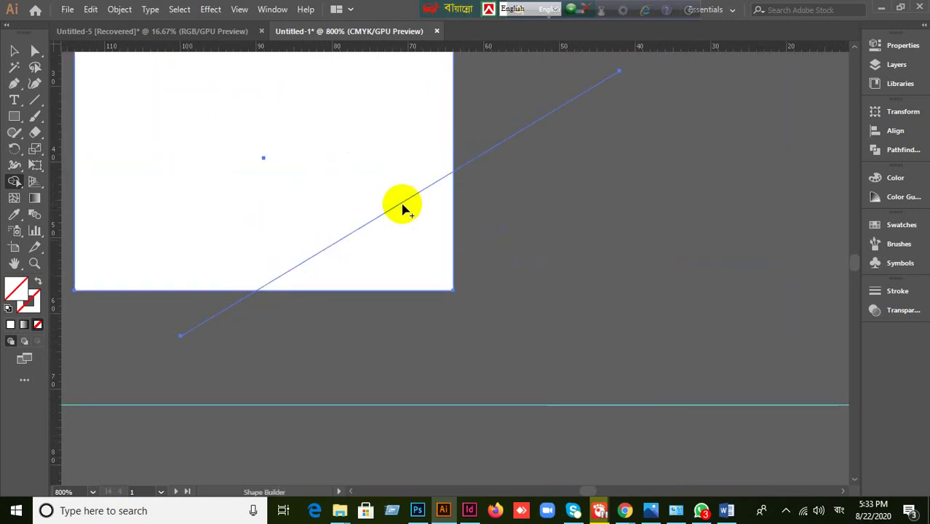
- Repeatedly try removing the lower-right triangle region with Shape Builder, undoing each attempt
click(417, 255)
key(ctrl+z)
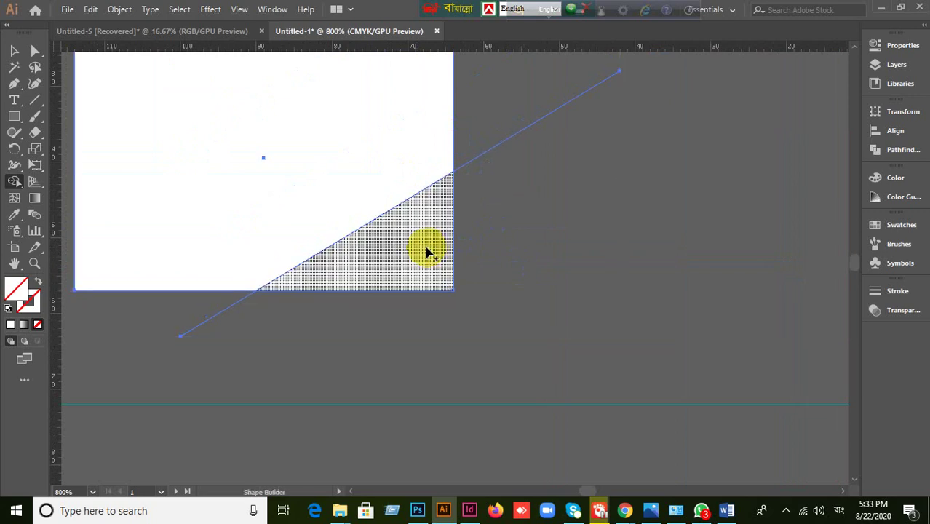
click(426, 254)
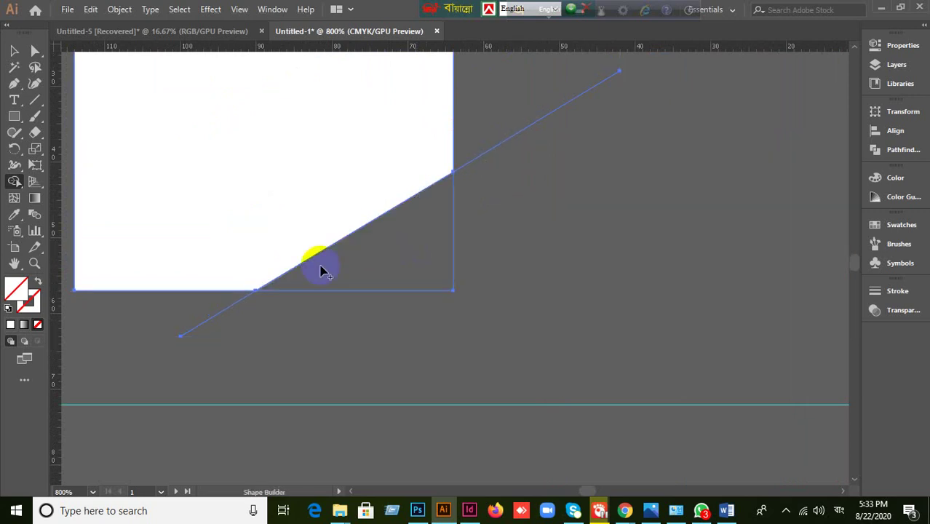
key(ctrl+z)
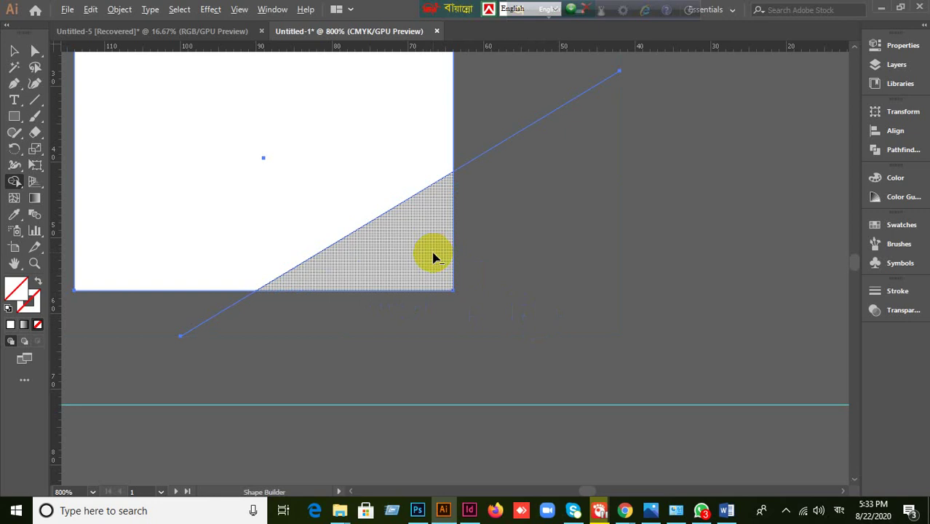
click(433, 258)
key(ctrl+z)
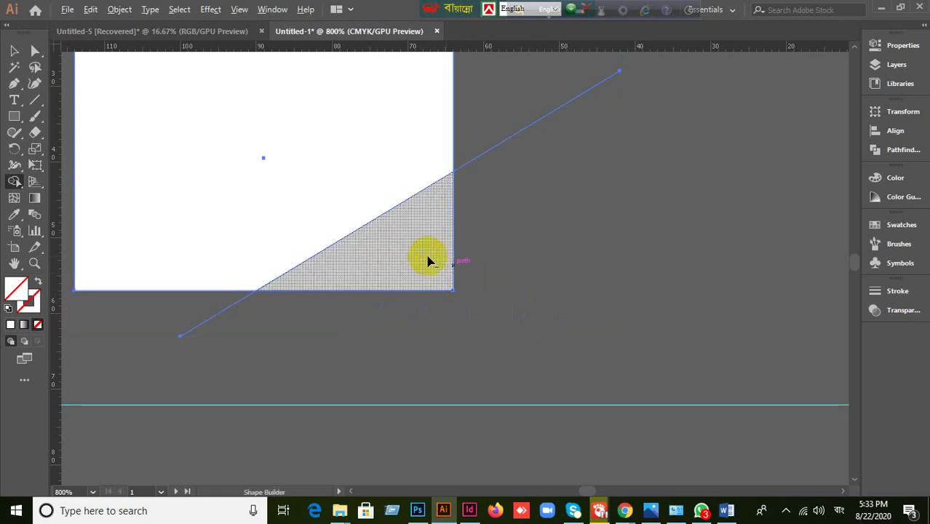
click(428, 260)
key(ctrl+z)
click(436, 281)
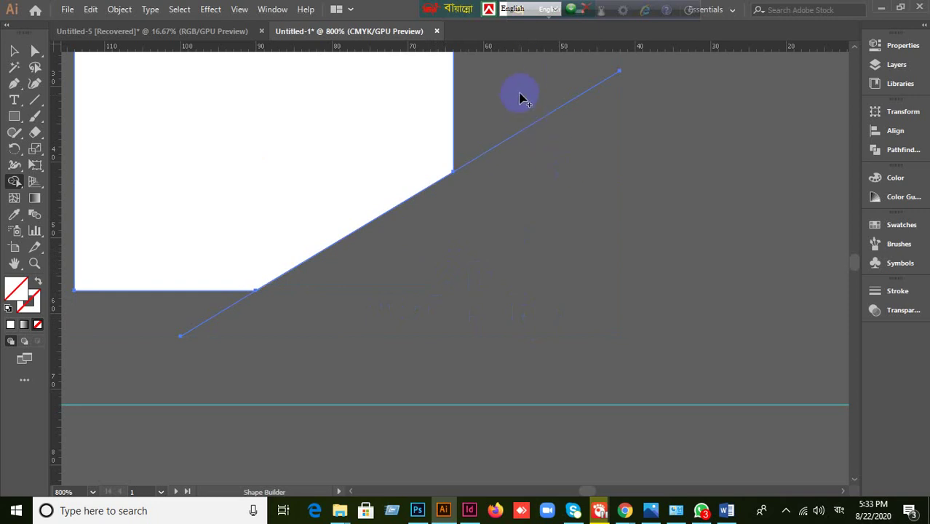
- Trim then restore the line's overhanging segments, and unfill the upper region leaving the triangle white
drag(570, 206, 570, 207)
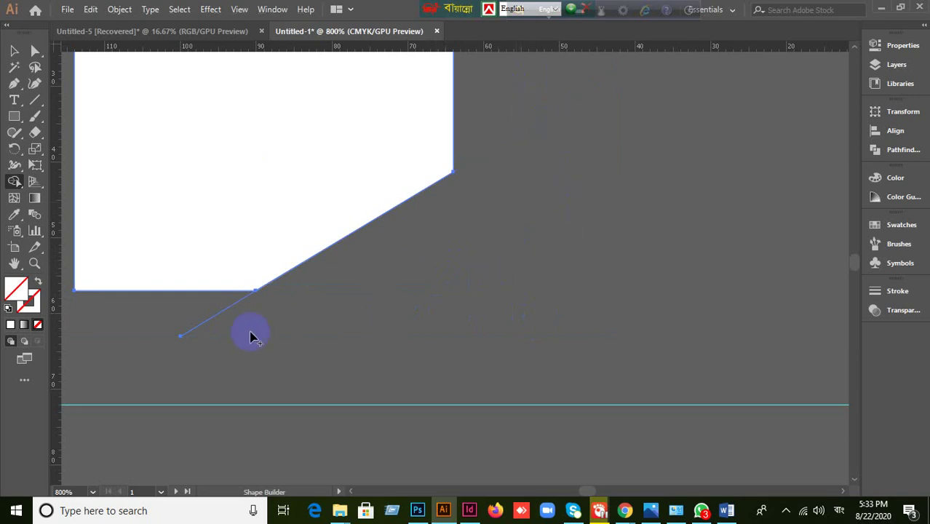
drag(159, 314, 274, 358)
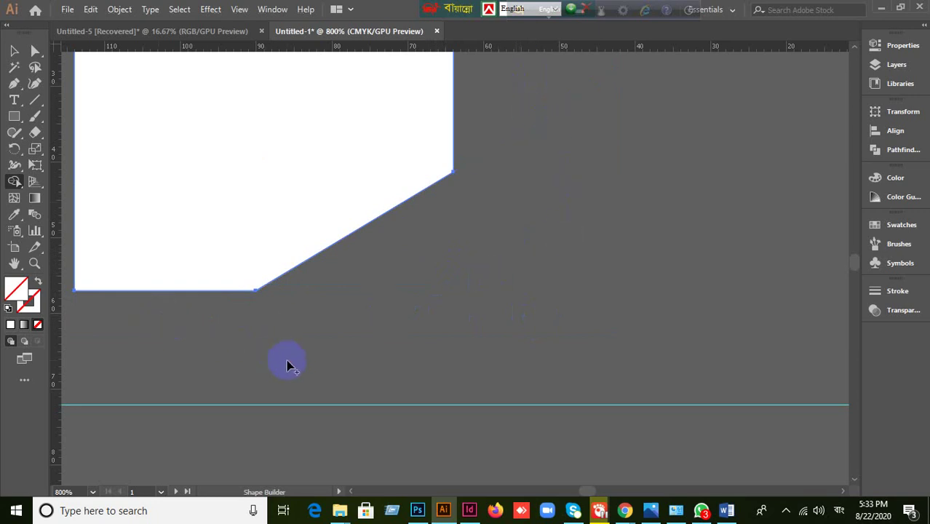
key(ctrl+z)
key(ctrl+z)
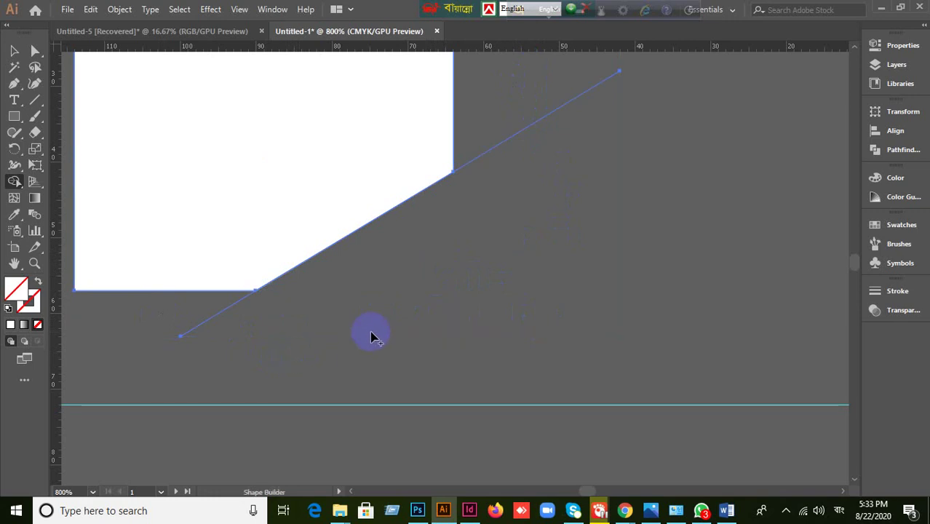
key(ctrl+z)
key(ctrl+z)
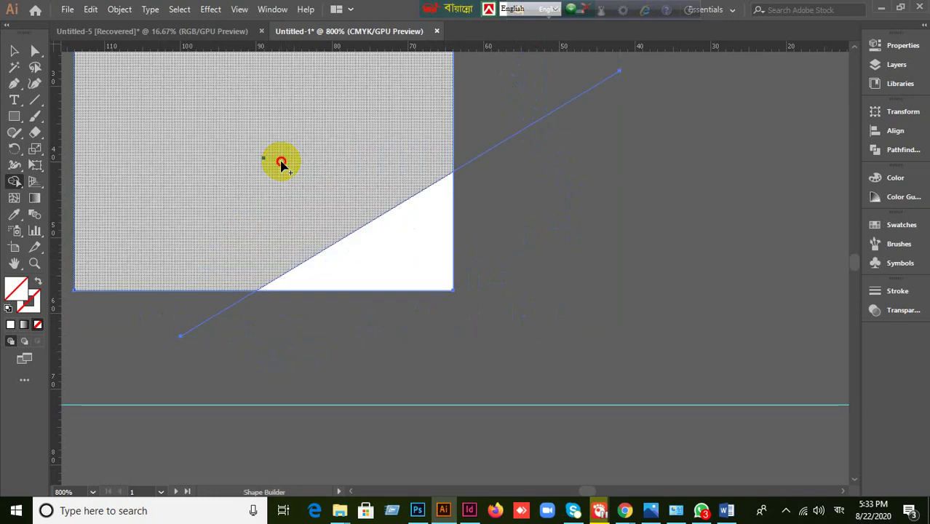
click(281, 162)
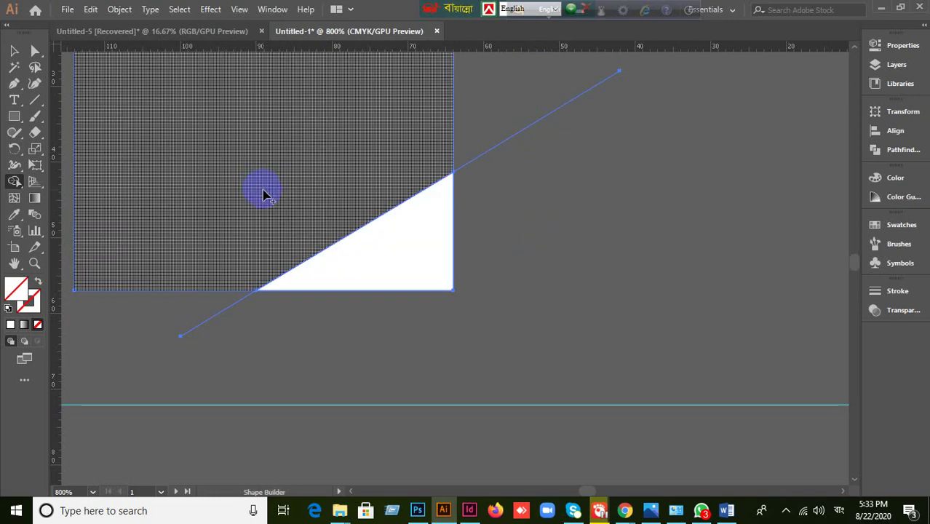
- Join the selected paths and marquee-select the invisible unfilled leftover path
click(14, 50)
right_click(426, 257)
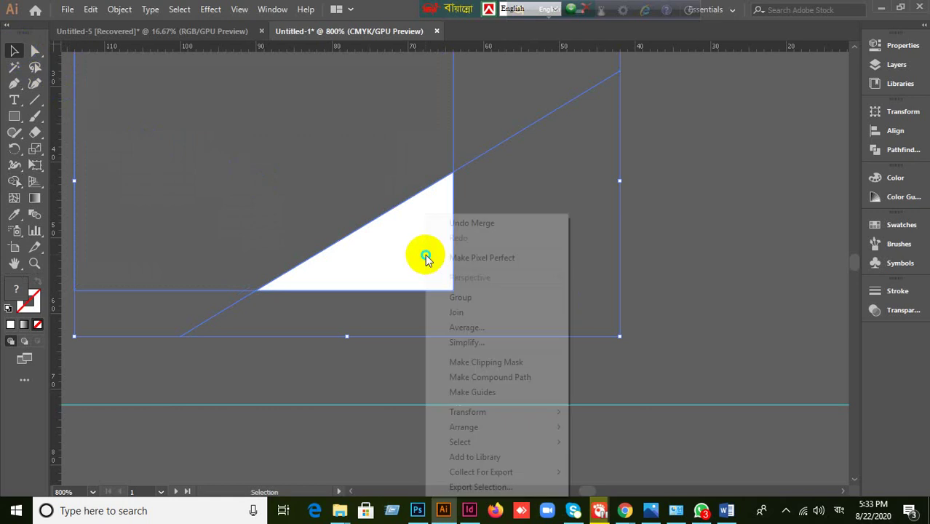
click(456, 312)
click(644, 233)
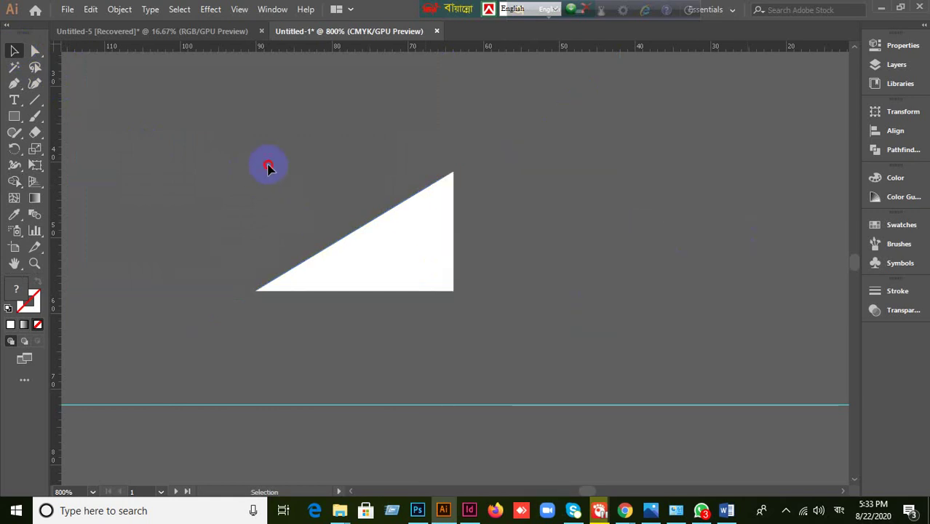
drag(149, 303, 187, 206)
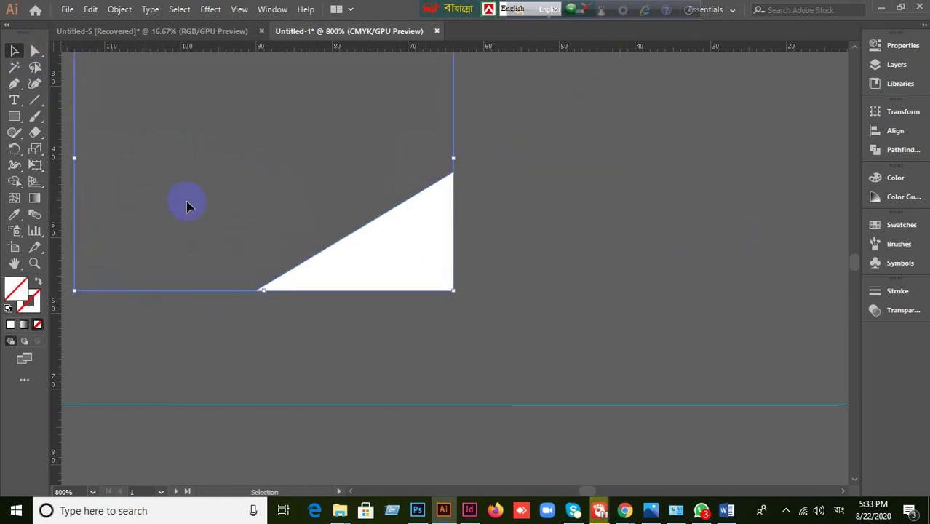
- Fill the selected leftover shape blue from Swatches and check the white triangle and blue pieces
click(895, 224)
click(777, 262)
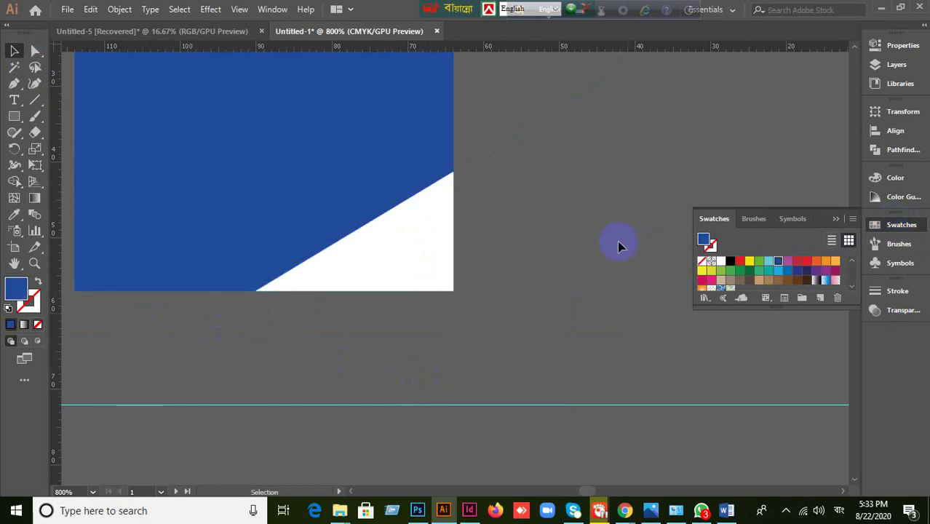
scroll(599, 267, down, 1)
click(479, 251)
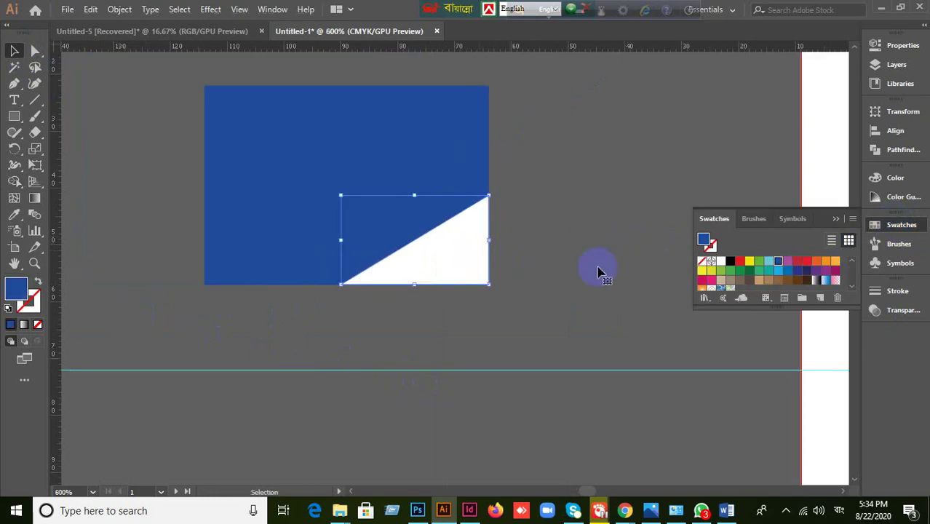
click(616, 281)
click(485, 271)
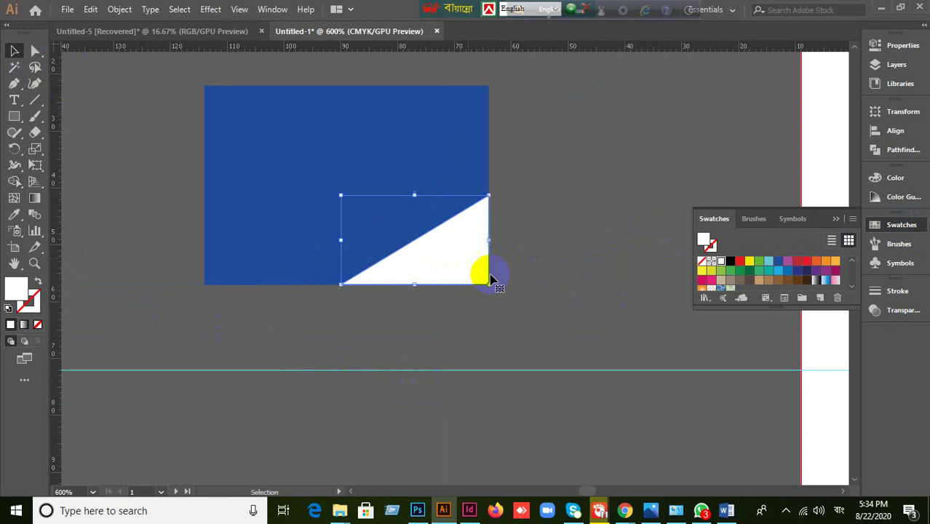
click(305, 159)
click(580, 274)
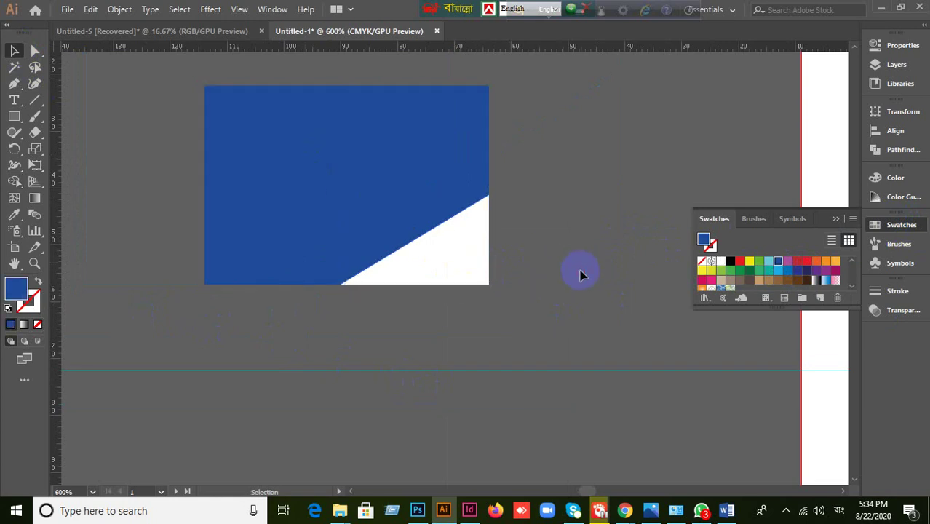
click(357, 198)
- Undo the colour edits and the split, restoring the whole white rectangle and diagonal line
key(a)
key(slash)
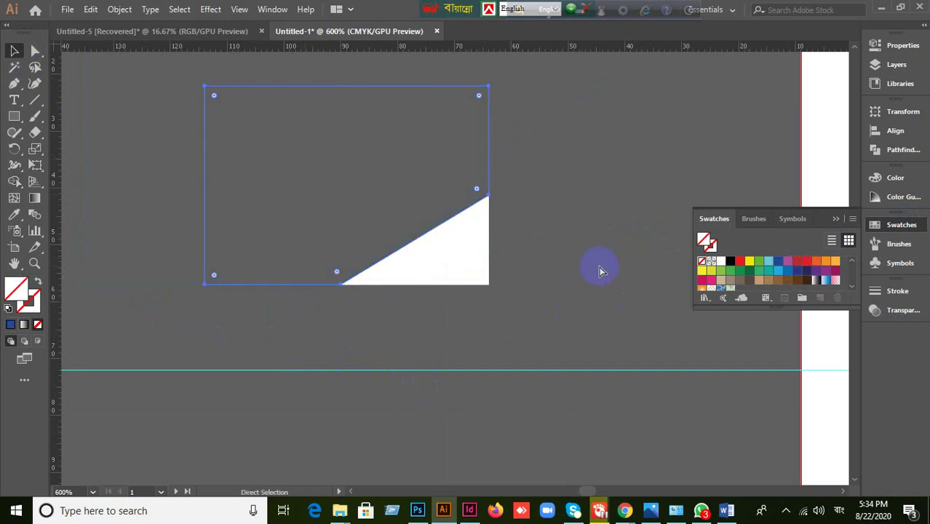
key(ctrl+z)
key(v)
key(ctrl+a)
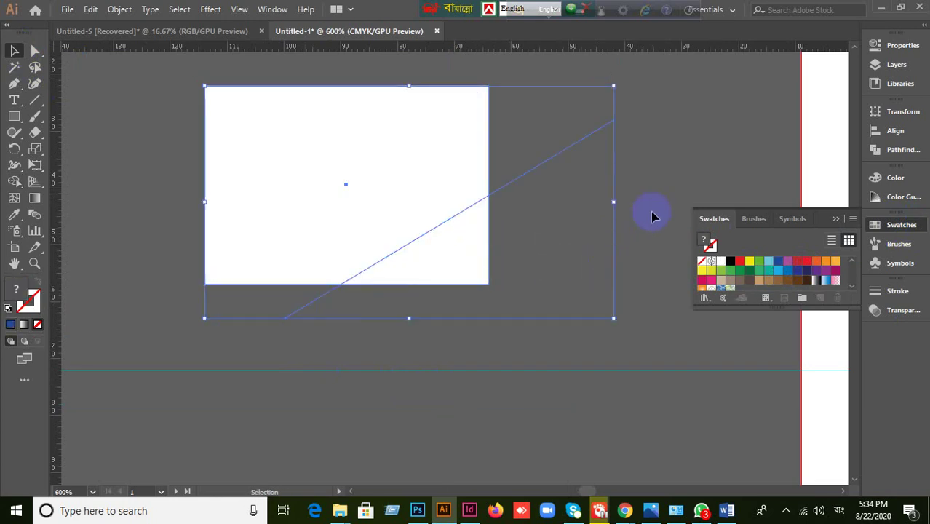
click(435, 263)
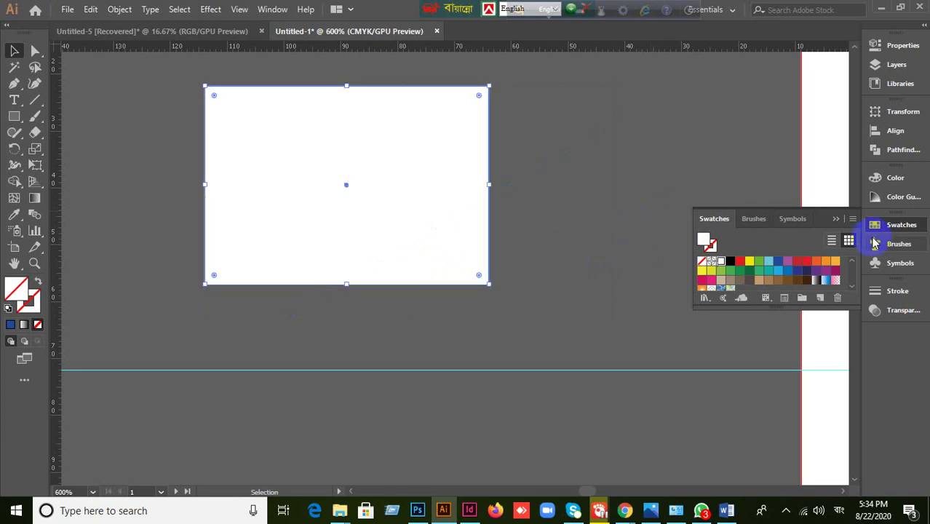
key(ctrl+shift+a)
click(835, 218)
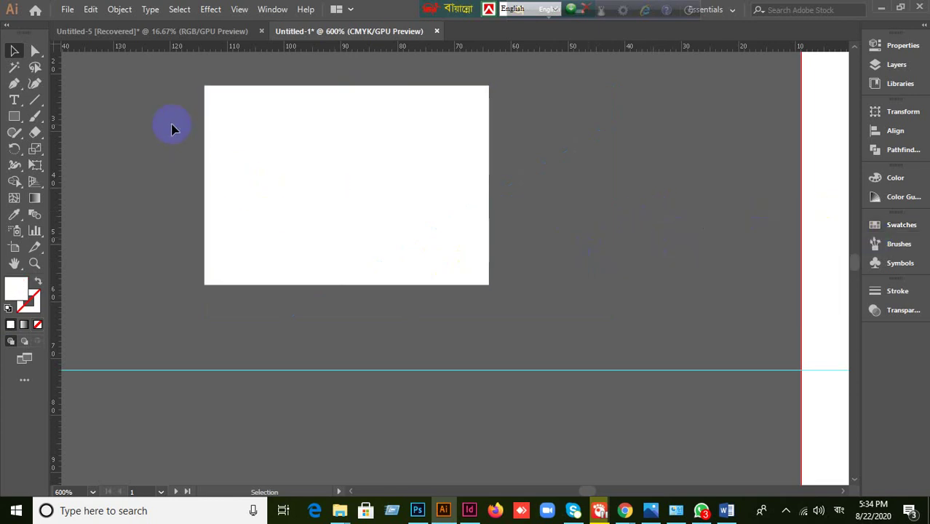
- Select the white rectangle with its diagonal line and pan to the business card artboard
drag(172, 129, 559, 298)
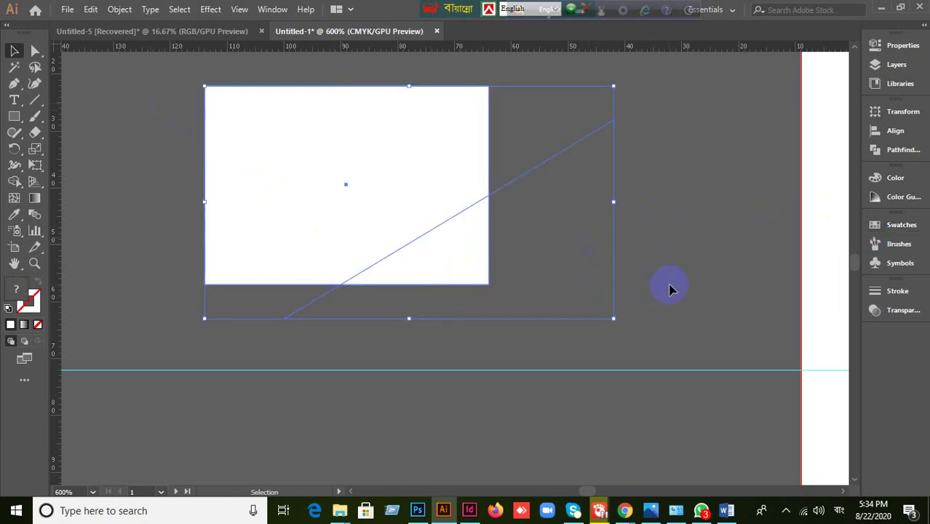
scroll(672, 290, down, 1)
drag(772, 347, 499, 322)
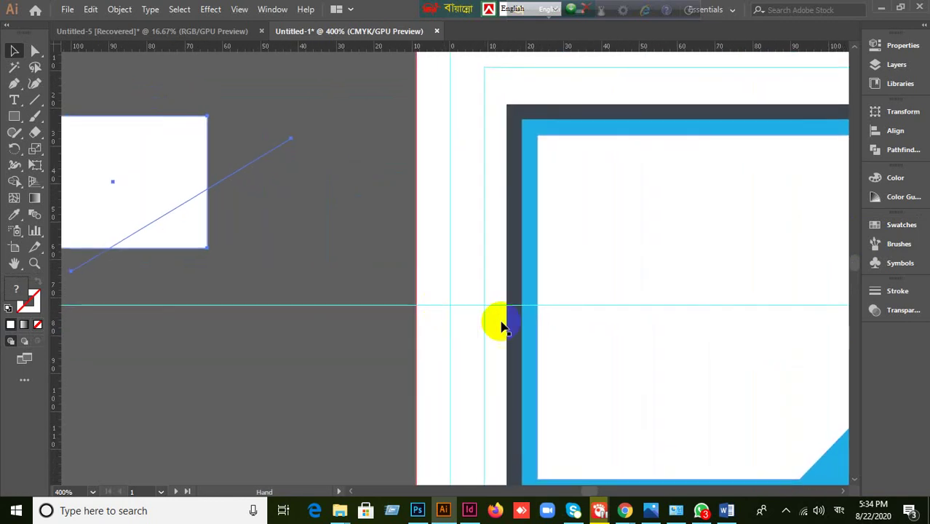
scroll(602, 347, down, 1)
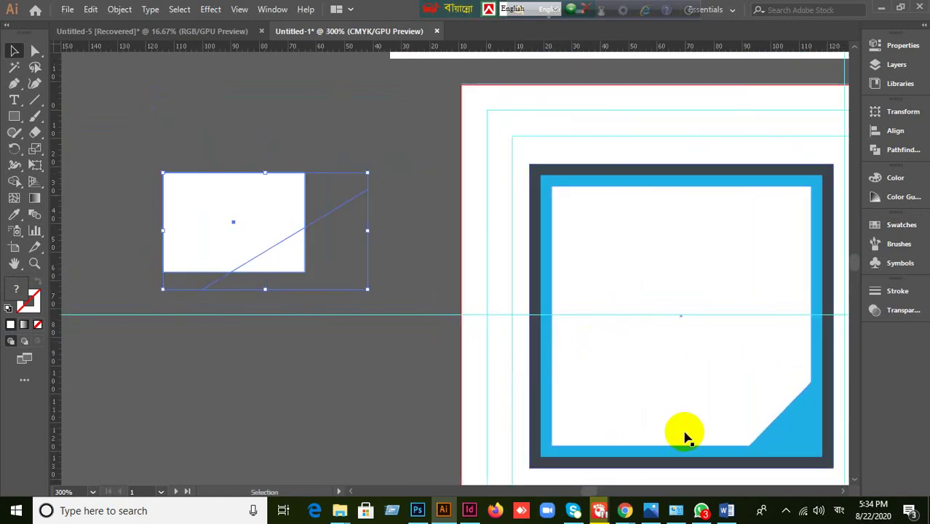
click(625, 511)
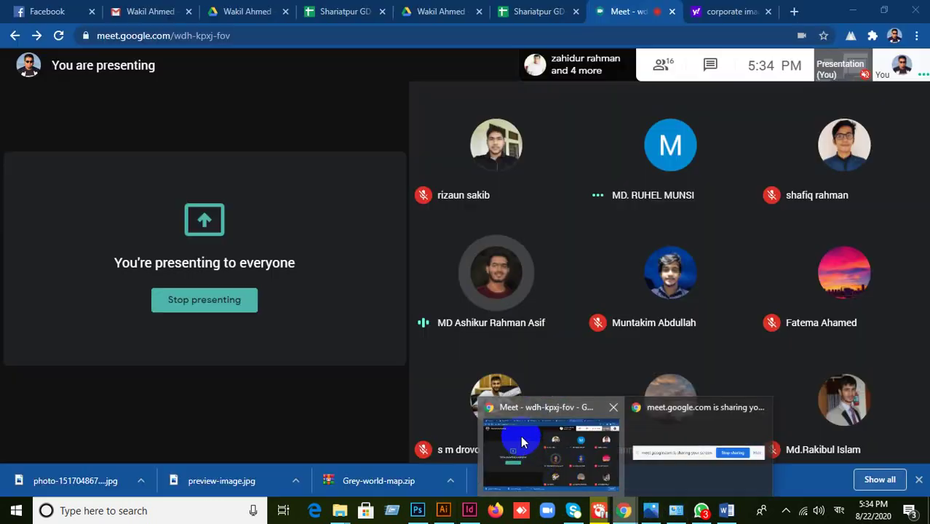
click(518, 437)
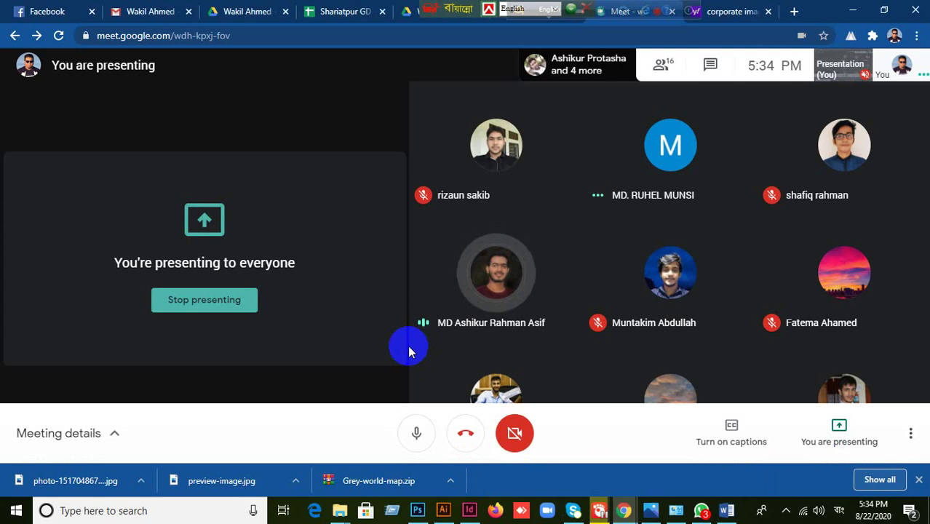
click(442, 512)
click(441, 512)
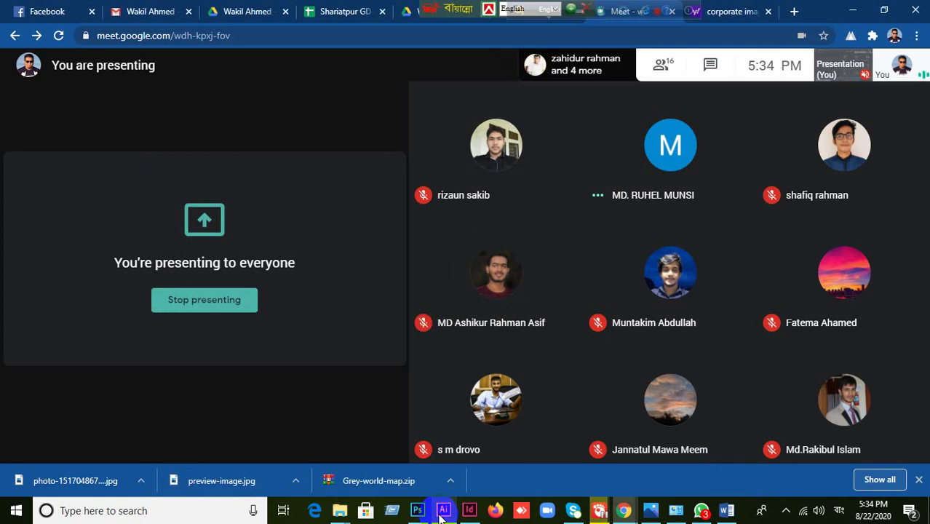
click(442, 510)
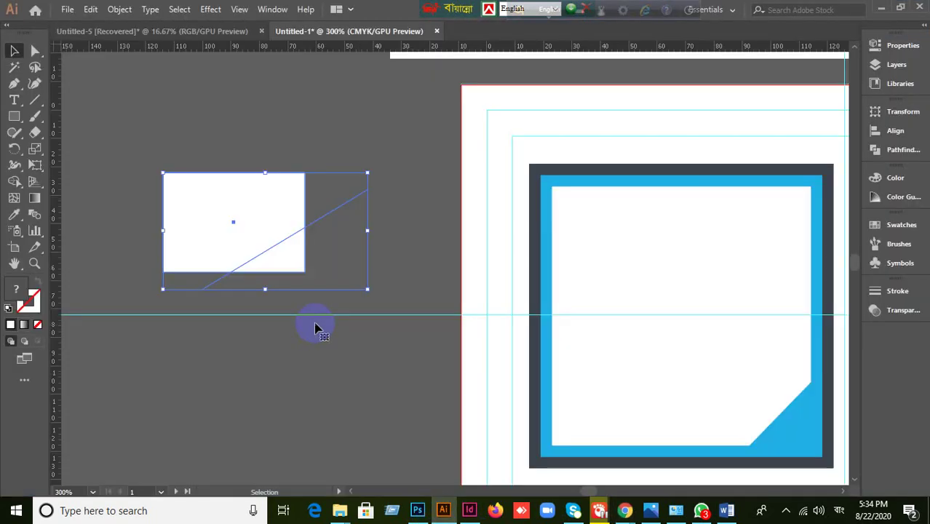
click(120, 9)
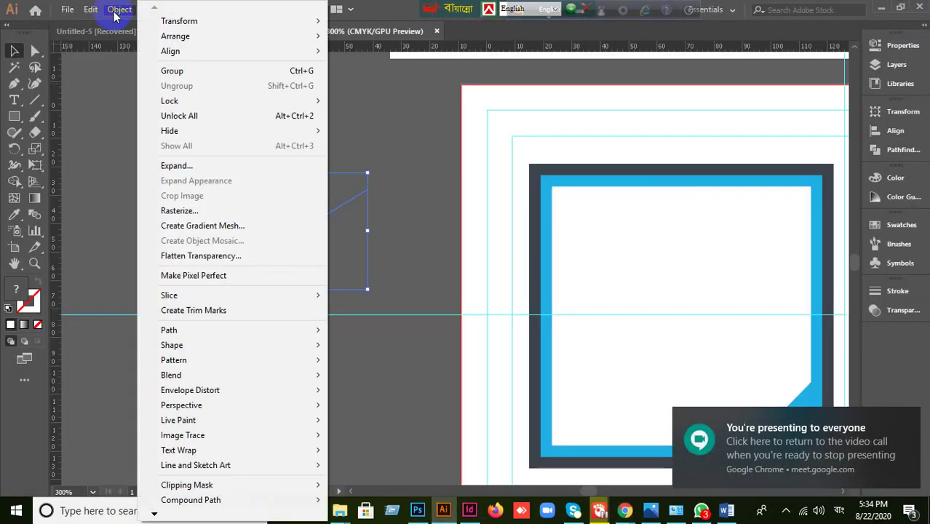
mouse_move(163, 374)
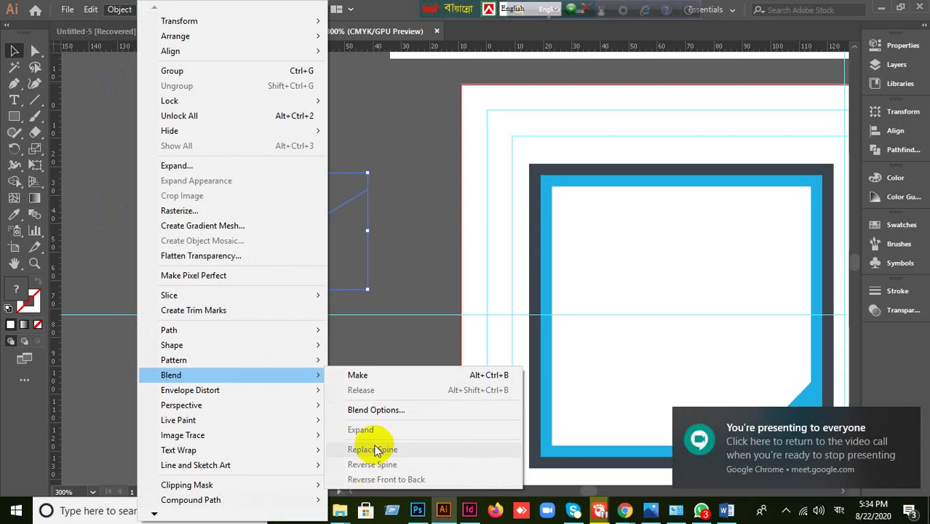
click(420, 218)
click(116, 9)
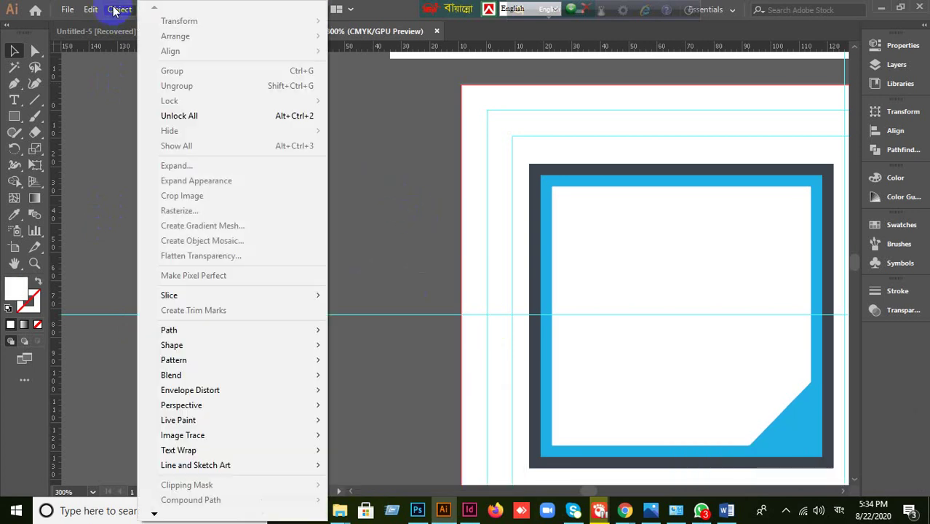
mouse_move(234, 376)
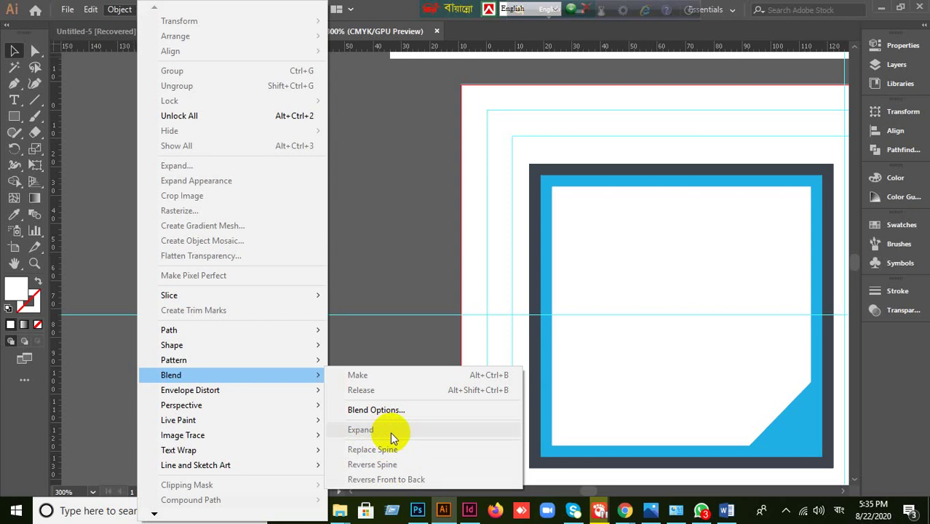
click(391, 259)
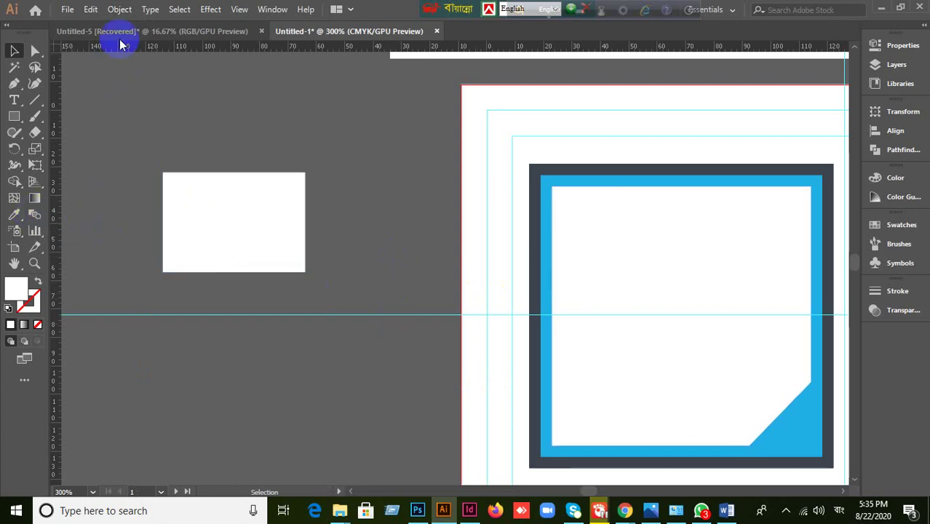
click(119, 10)
click(92, 227)
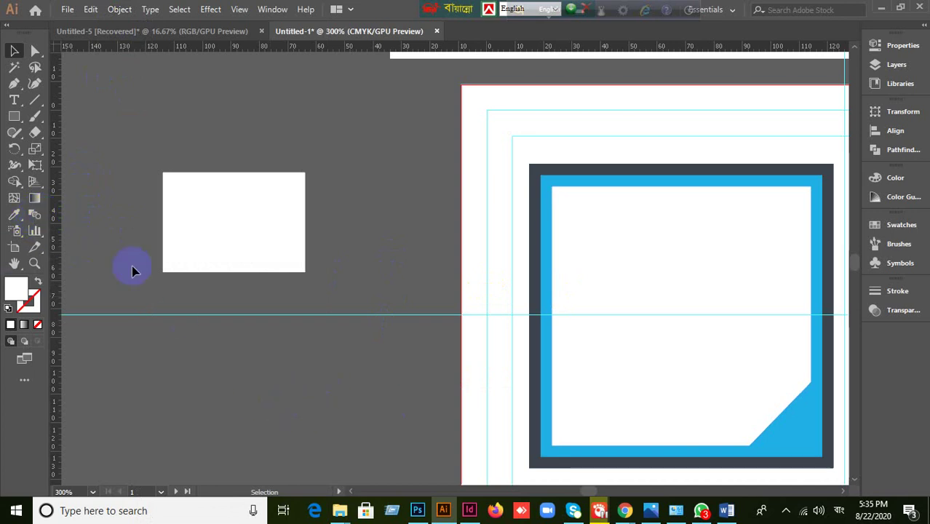
click(119, 9)
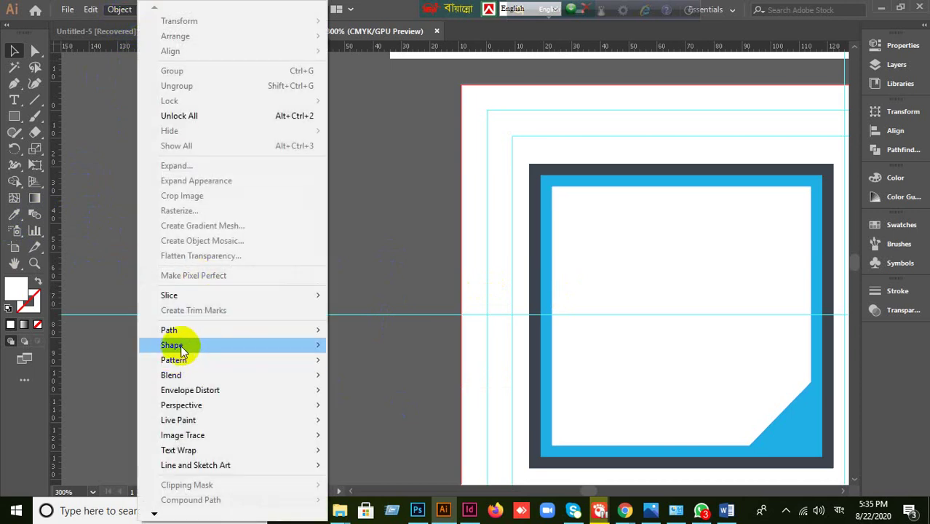
mouse_move(273, 380)
click(351, 411)
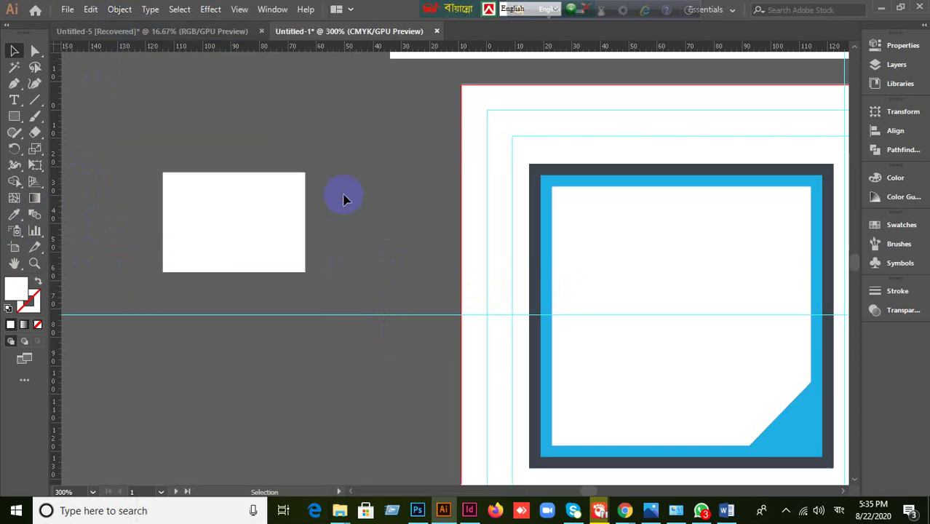
- Zoom out and pan to bring the artboards and the sample business card into view
scroll(701, 373, down, 1)
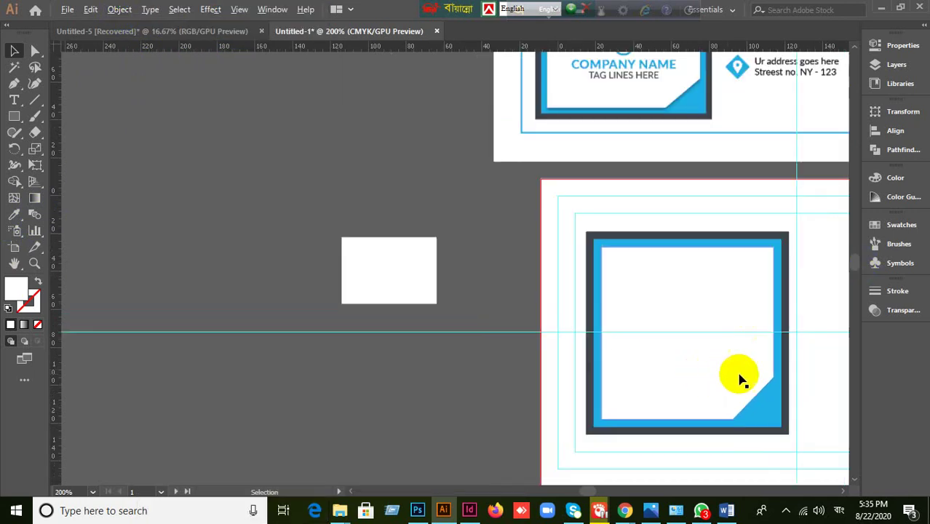
drag(739, 378, 609, 305)
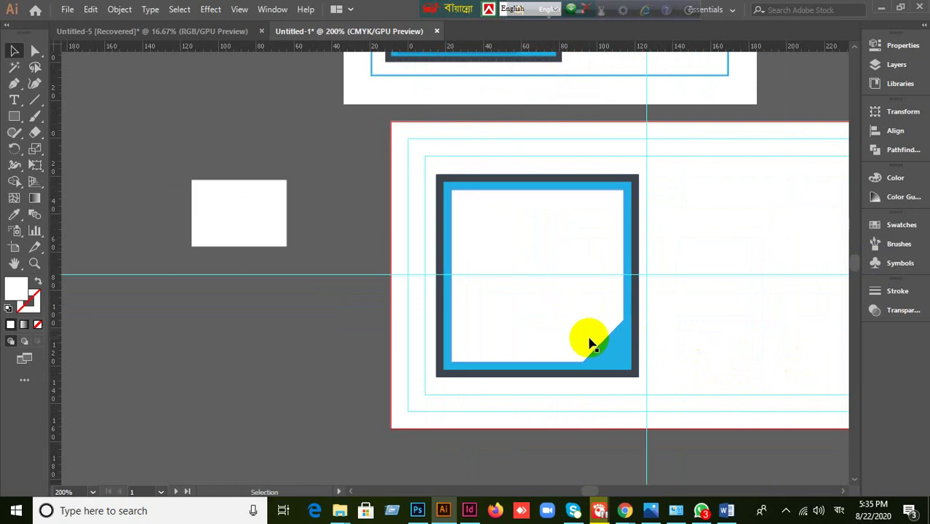
click(628, 355)
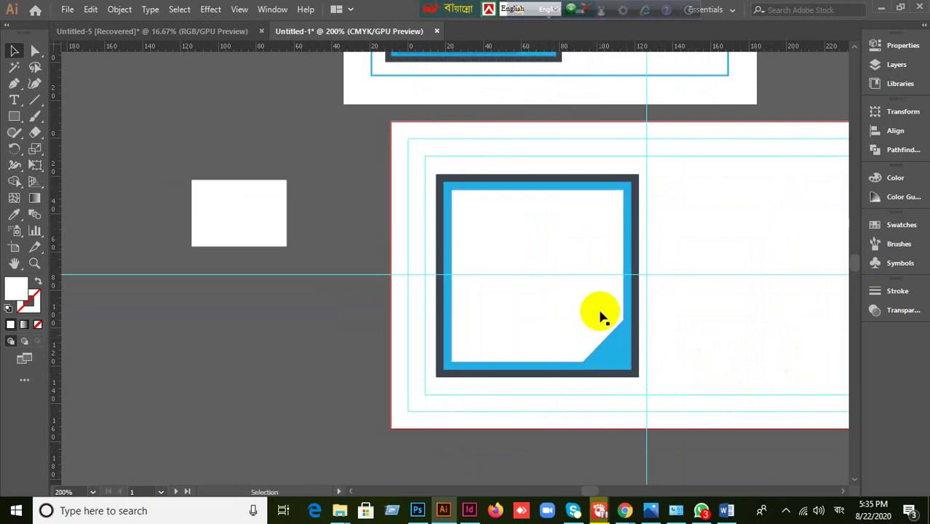
key(ctrl+minus)
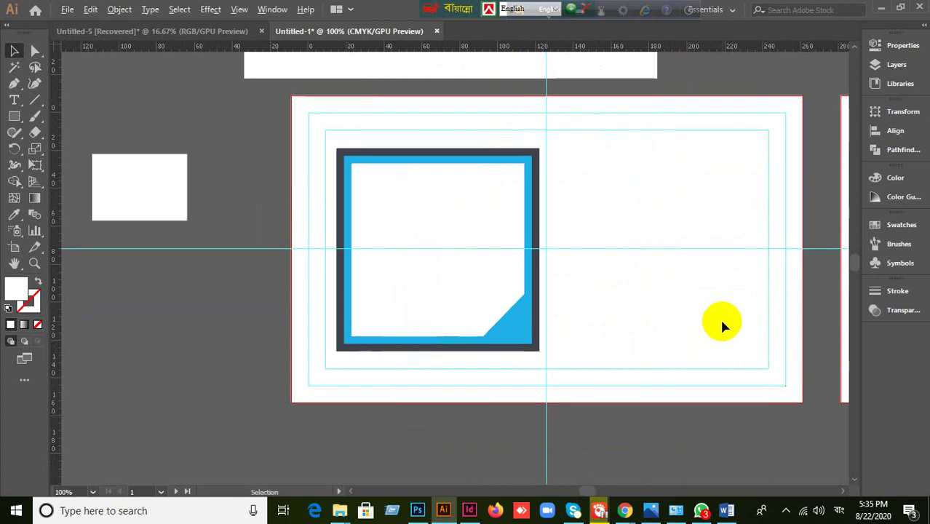
scroll(687, 316, right, 3)
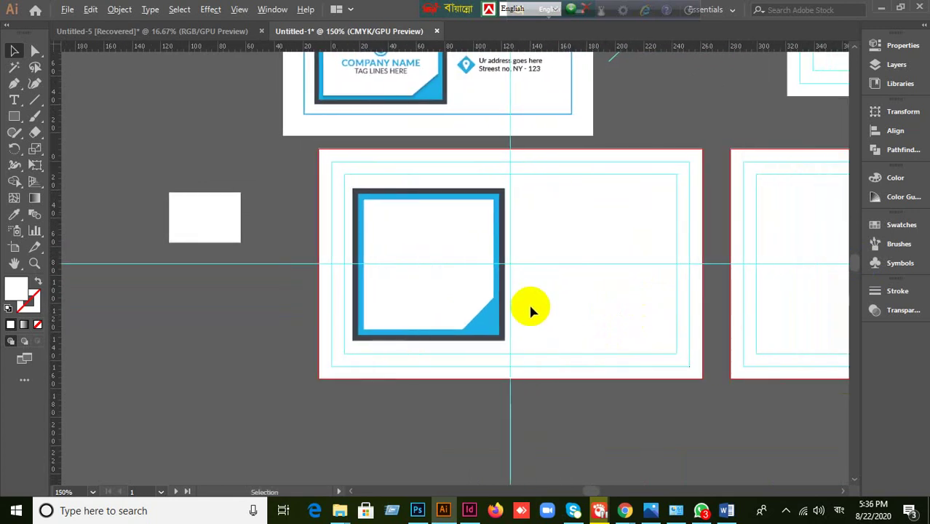
scroll(531, 310, up, 1)
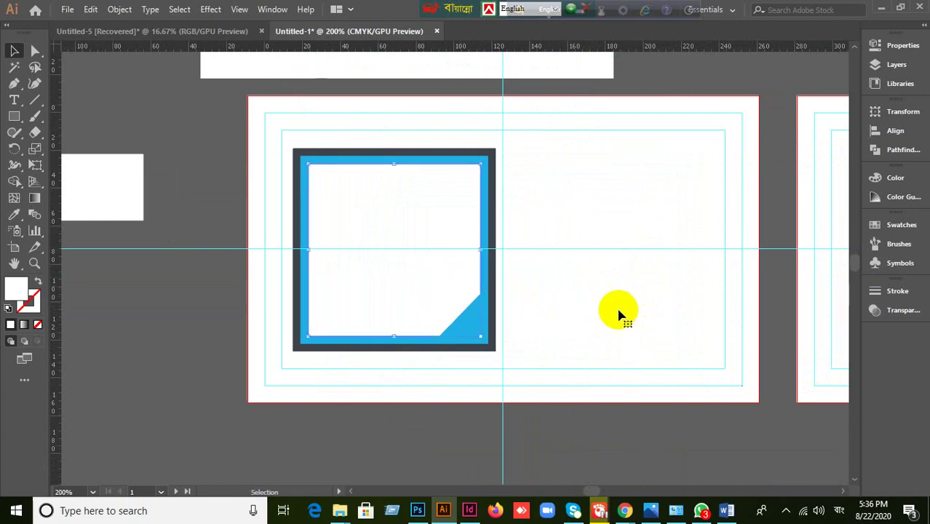
scroll(633, 299, down, 1)
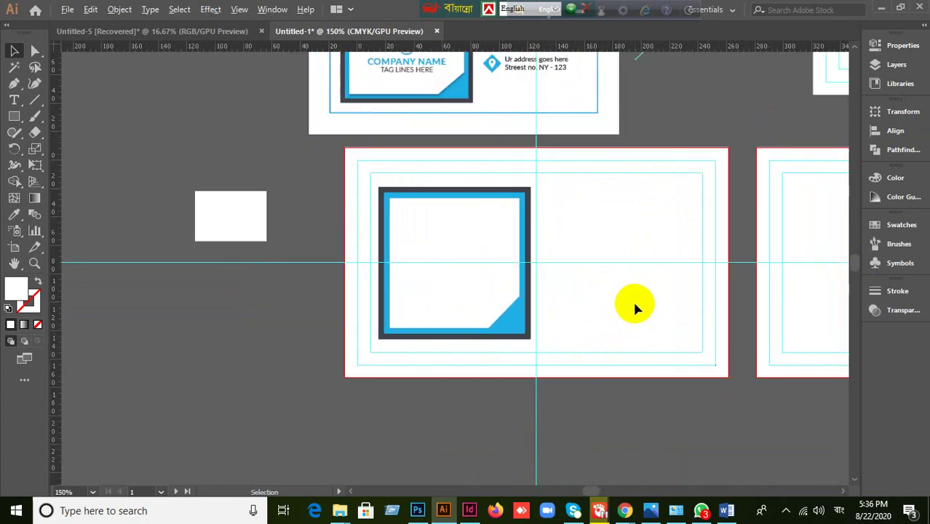
scroll(637, 303, down, 1)
scroll(674, 304, up, 1)
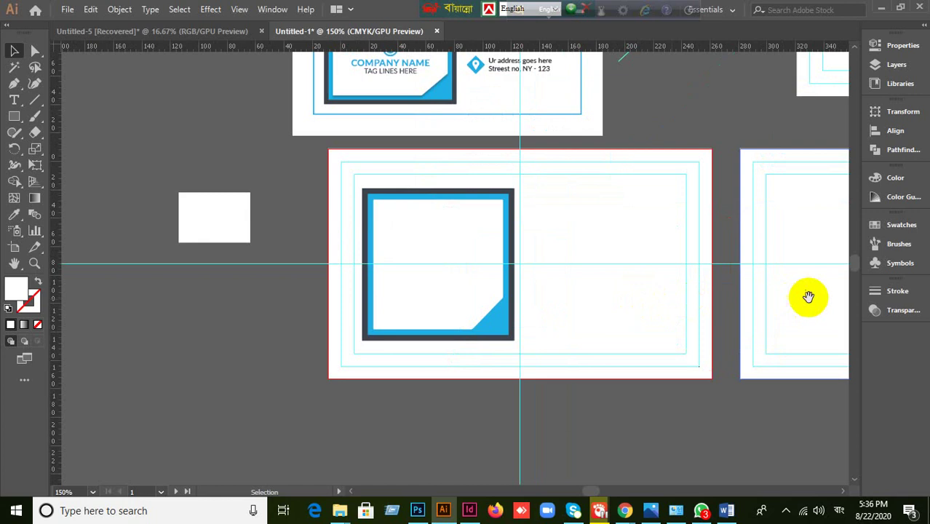
drag(809, 297, 551, 272)
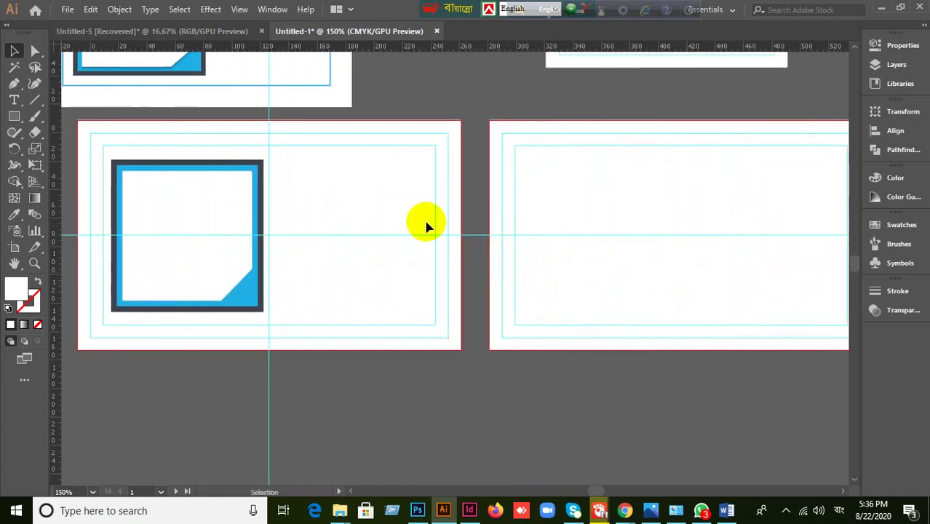
drag(436, 177, 496, 314)
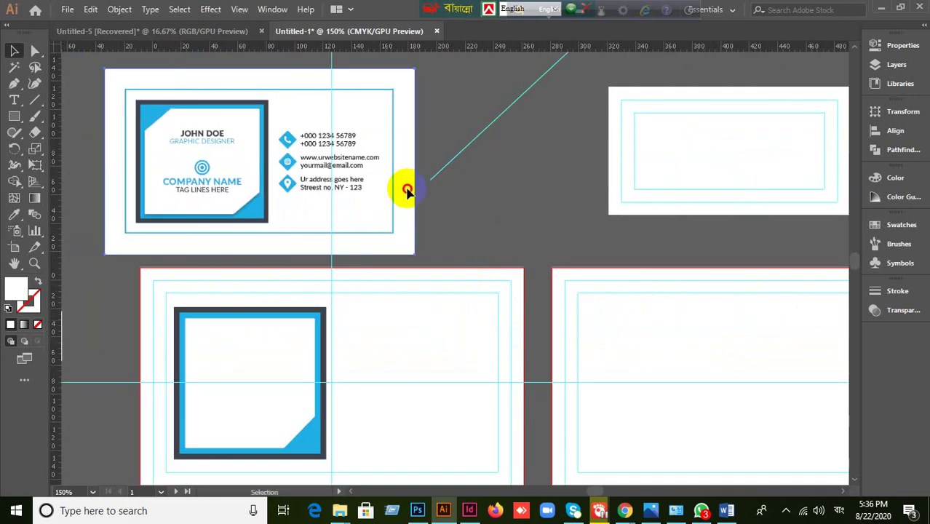
- Move the sample business card so it sits just above the working artboards
drag(407, 189, 693, 192)
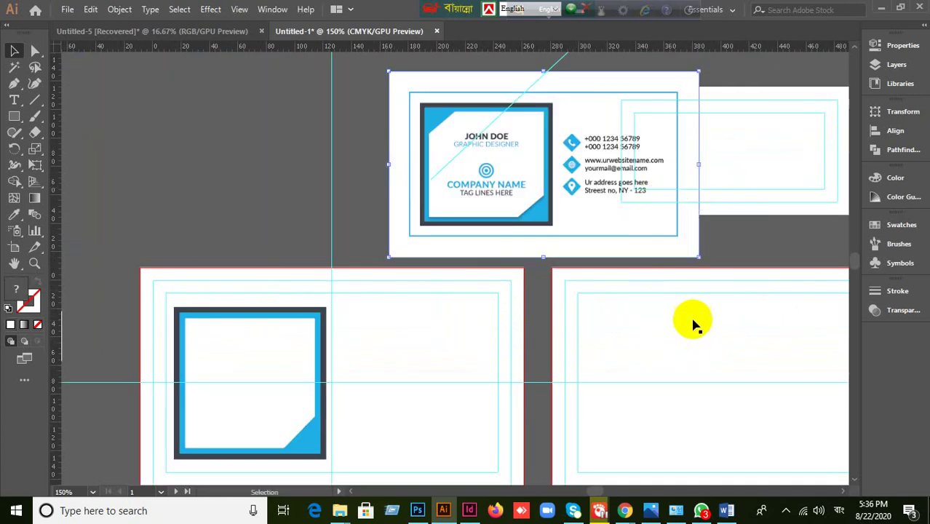
drag(710, 363, 646, 316)
drag(507, 143, 430, 203)
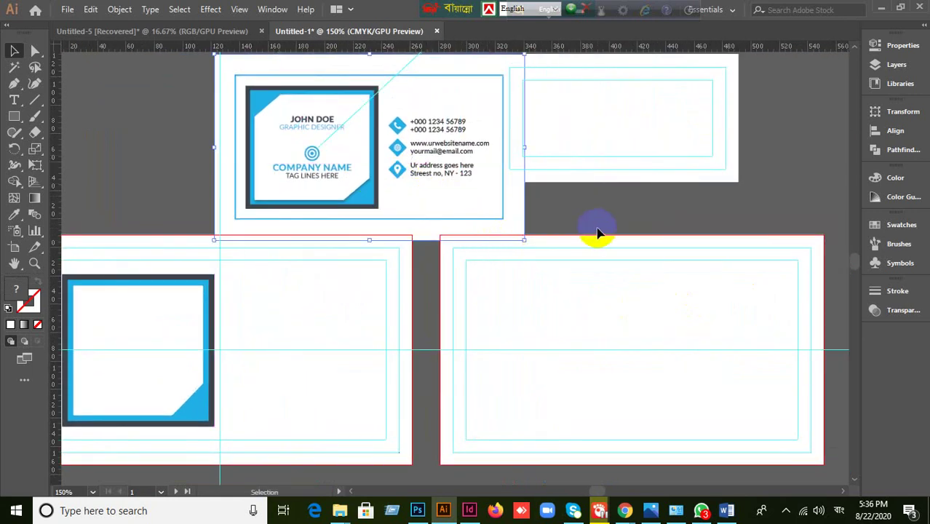
drag(492, 208, 487, 193)
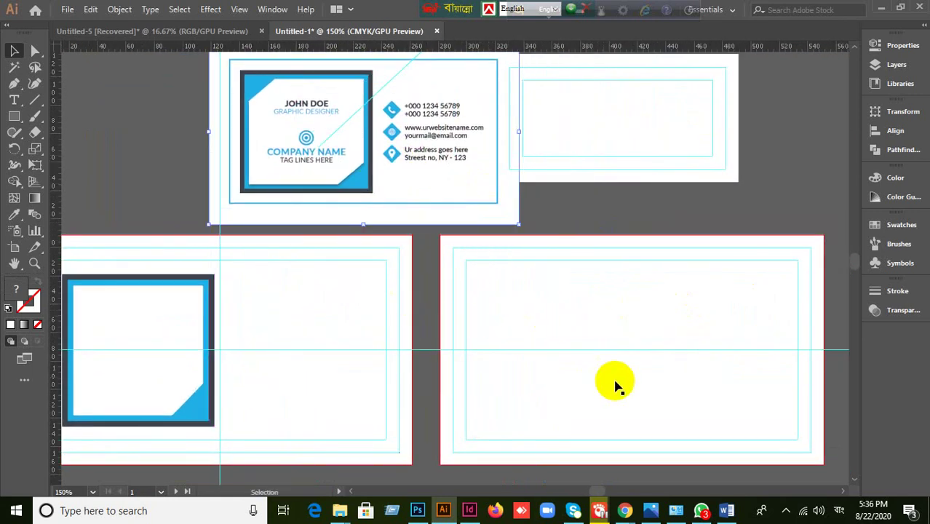
- Drag a vertical ruler guide to the second artboard's centre at X 416 px
click(638, 331)
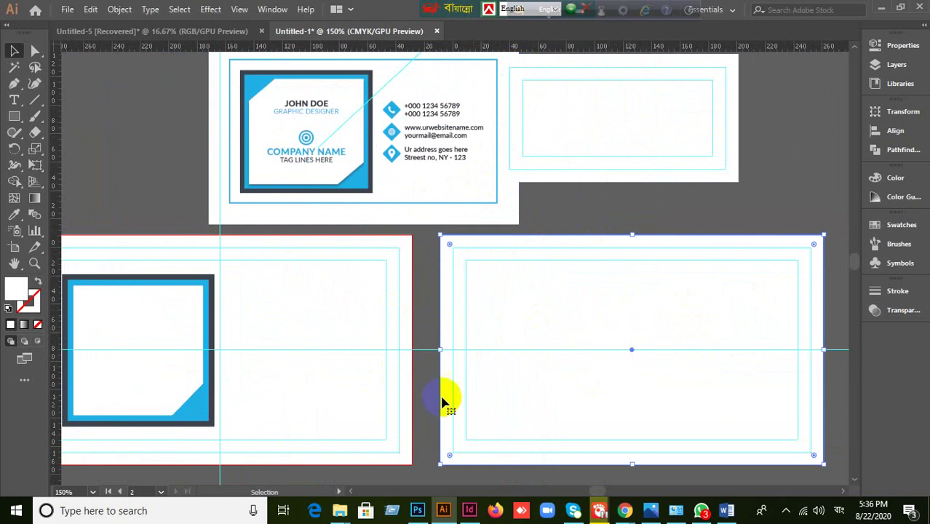
click(131, 297)
click(616, 338)
drag(615, 339, 632, 350)
drag(661, 45, 628, 343)
click(696, 307)
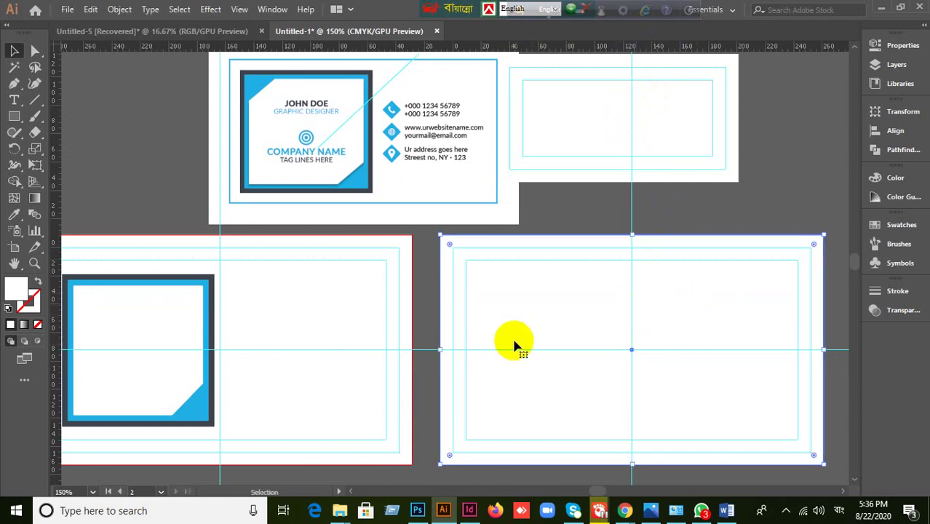
key(a)
click(565, 399)
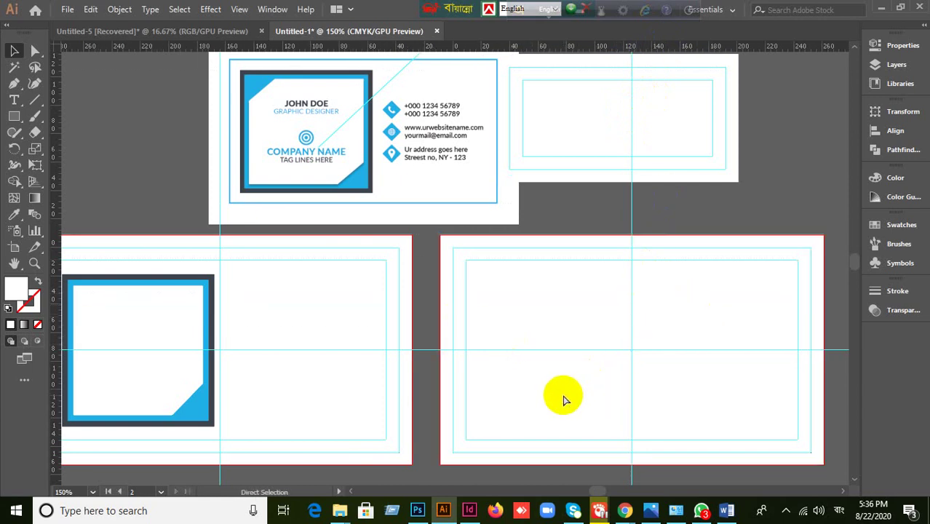
click(14, 117)
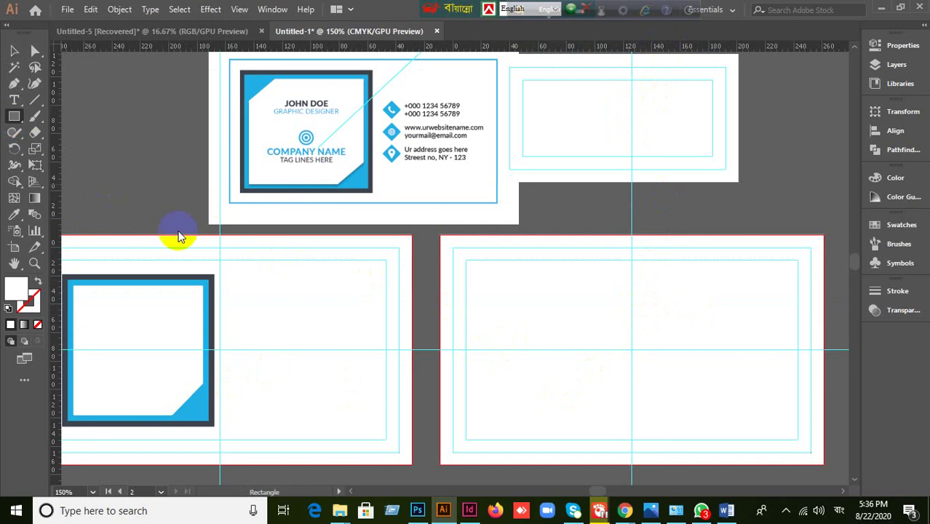
- Draw a 101 px square on the right artboard and eyedrop the sample card's blue onto it
drag(474, 269, 618, 421)
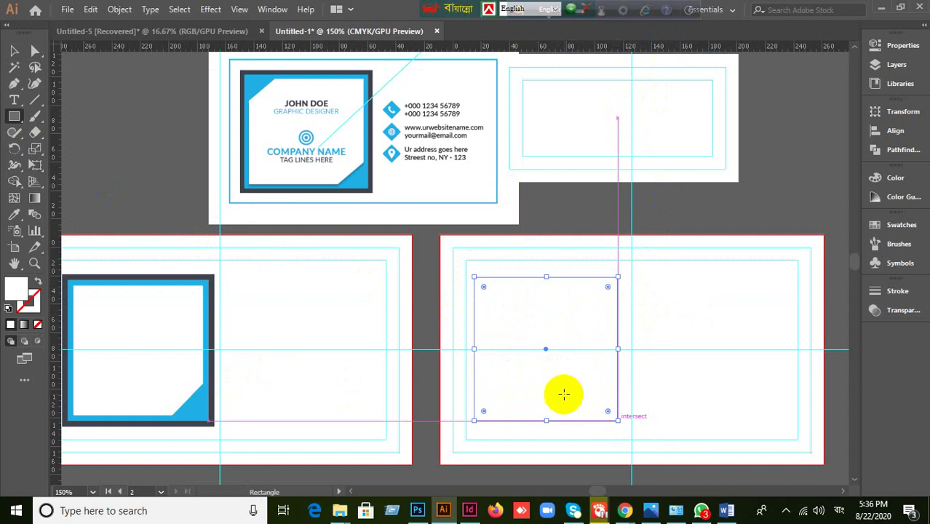
click(14, 51)
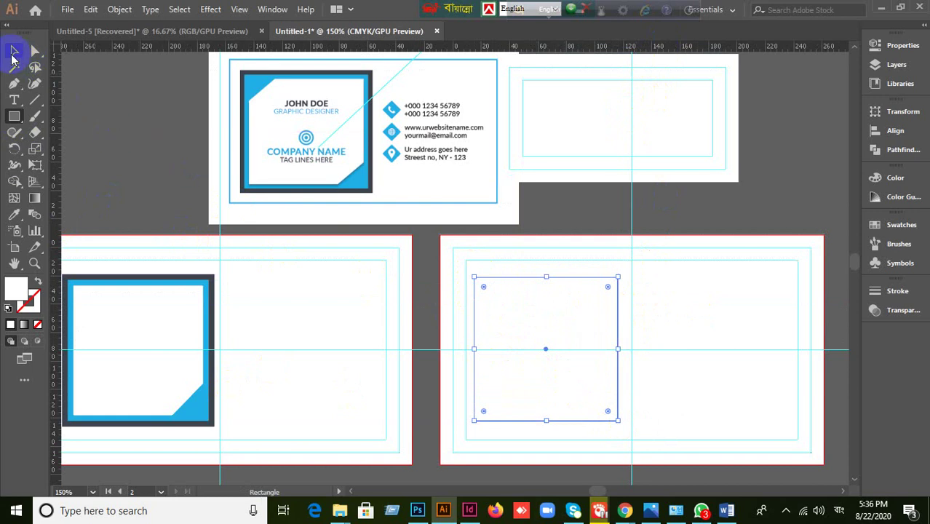
click(14, 215)
click(260, 77)
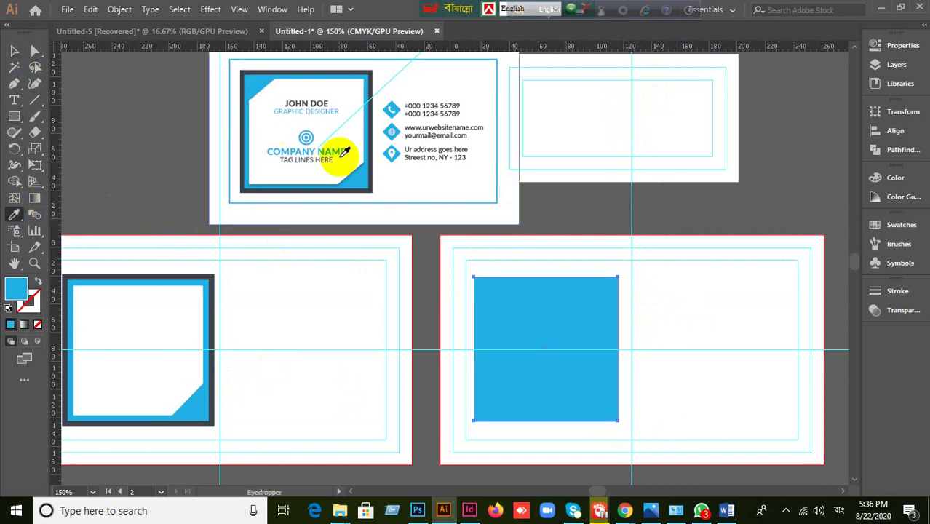
click(14, 51)
click(557, 395)
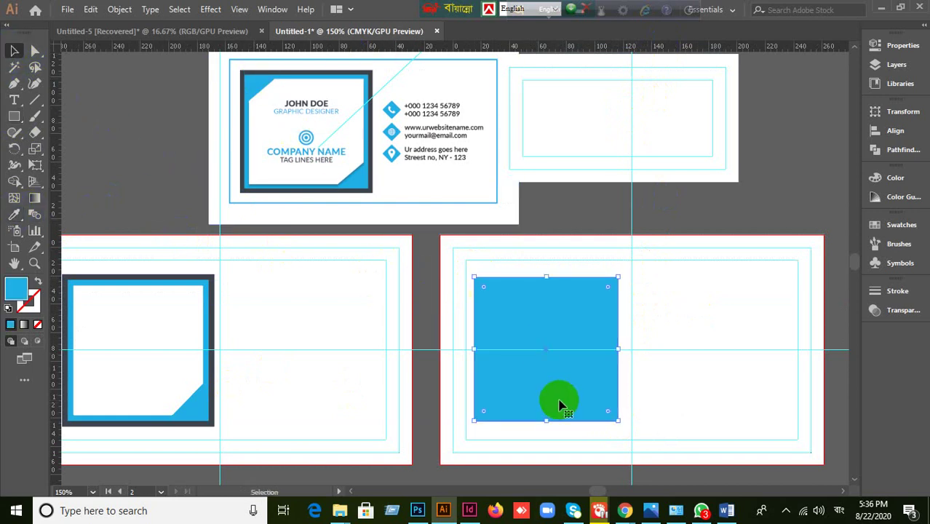
click(118, 10)
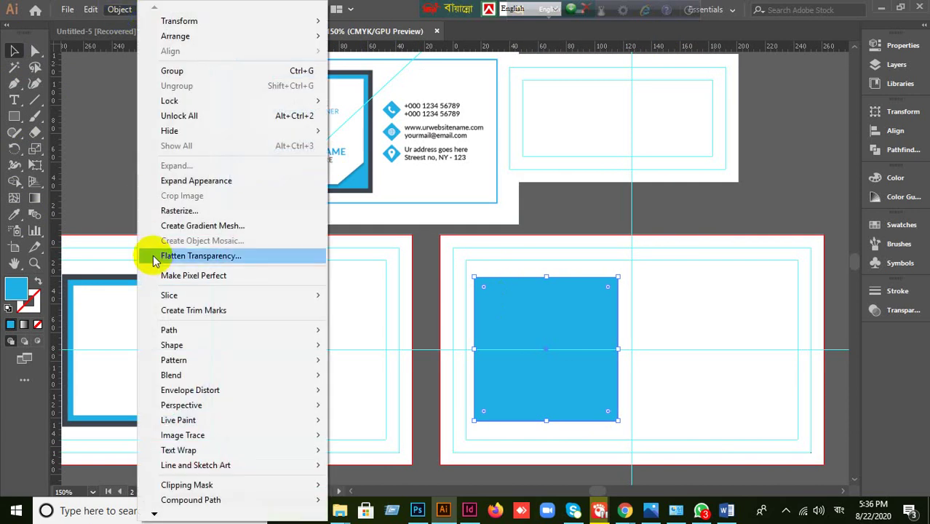
mouse_move(207, 329)
click(371, 380)
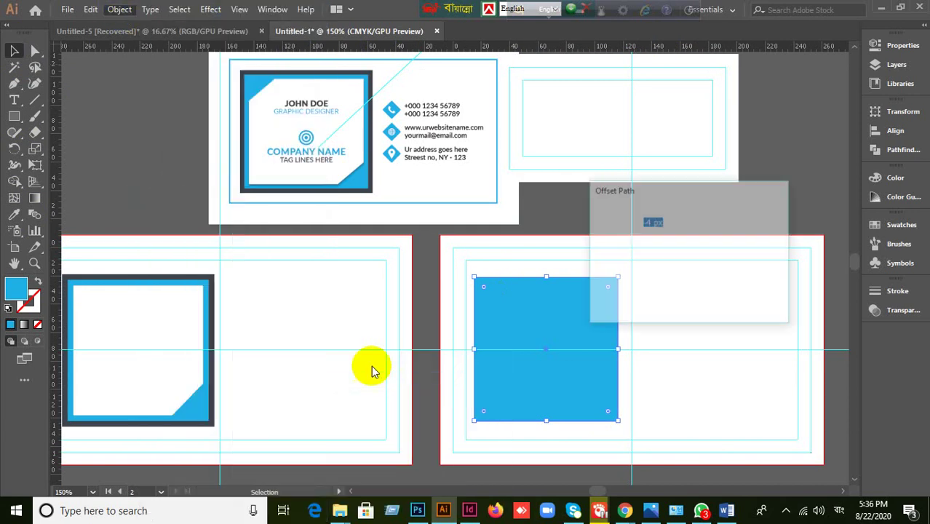
click(615, 297)
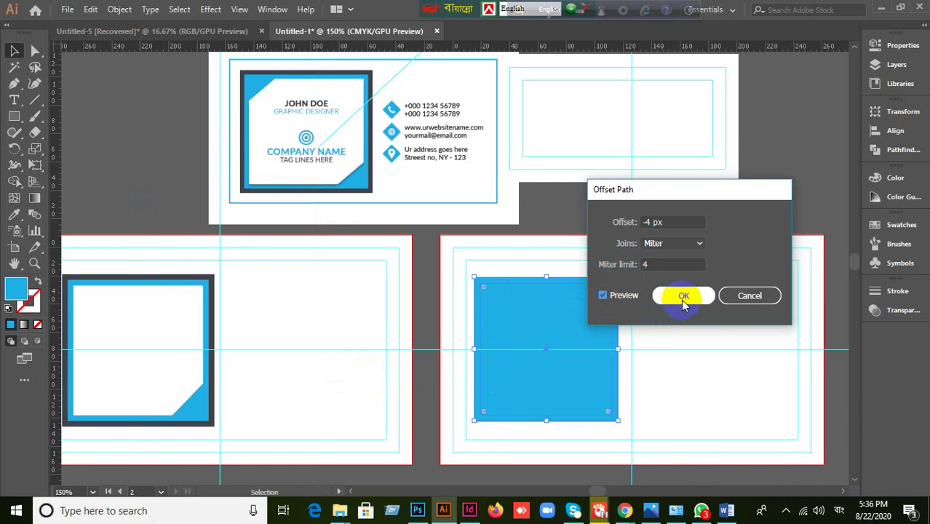
click(683, 222)
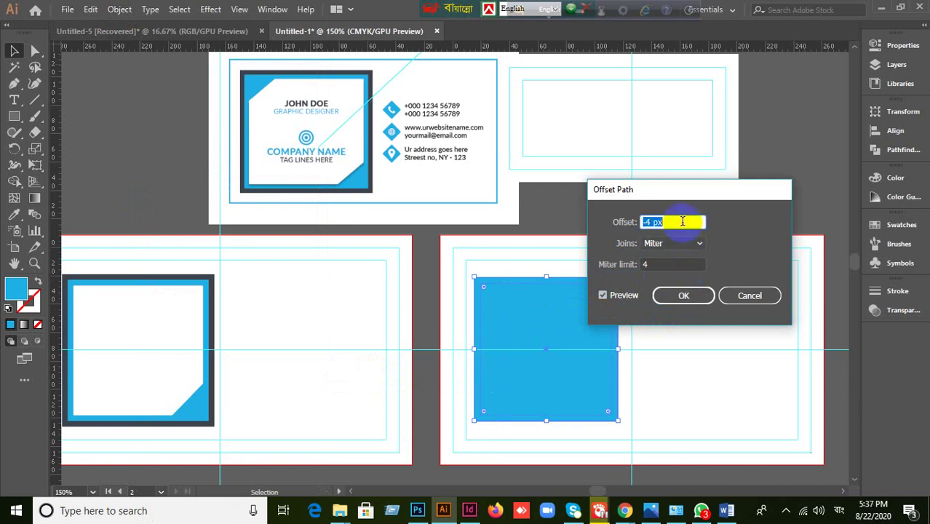
click(751, 298)
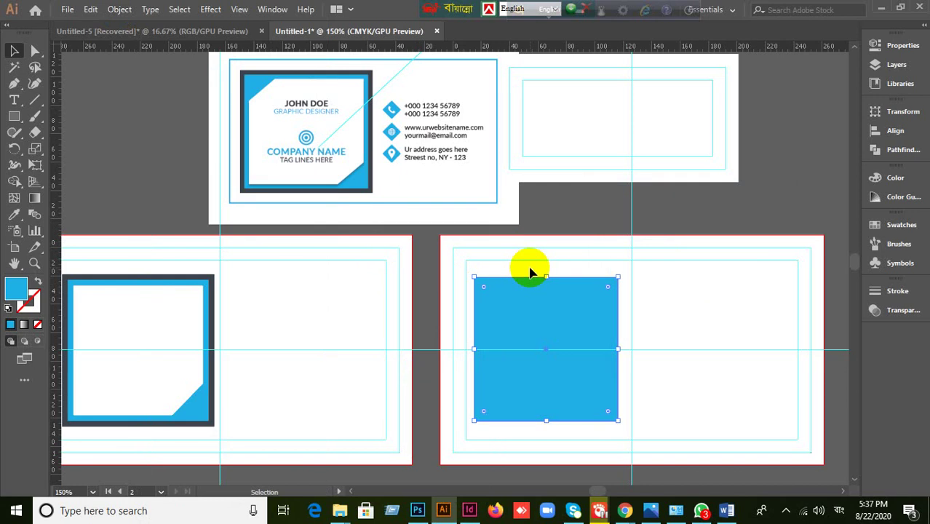
- Create a new 3.5 × 2 in document with 2 artboards and 0.125 in bleed
click(67, 10)
click(69, 25)
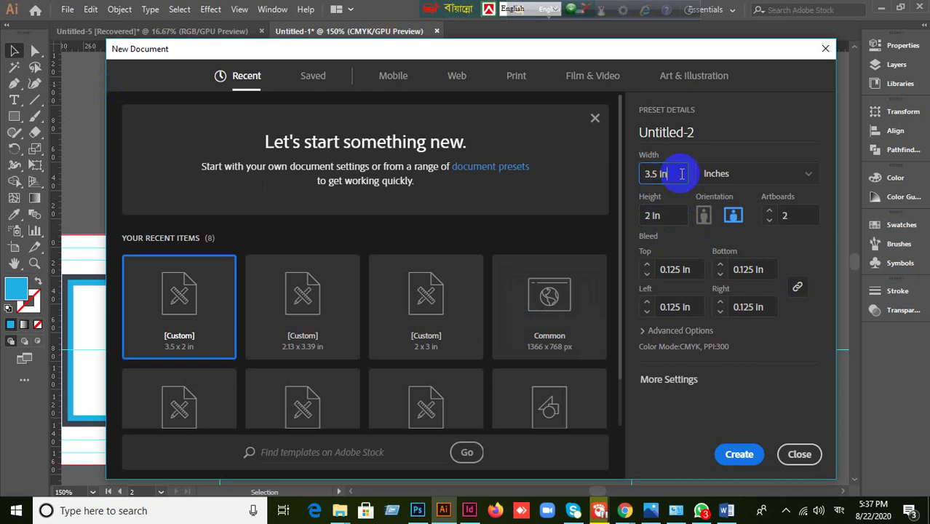
key(Tab)
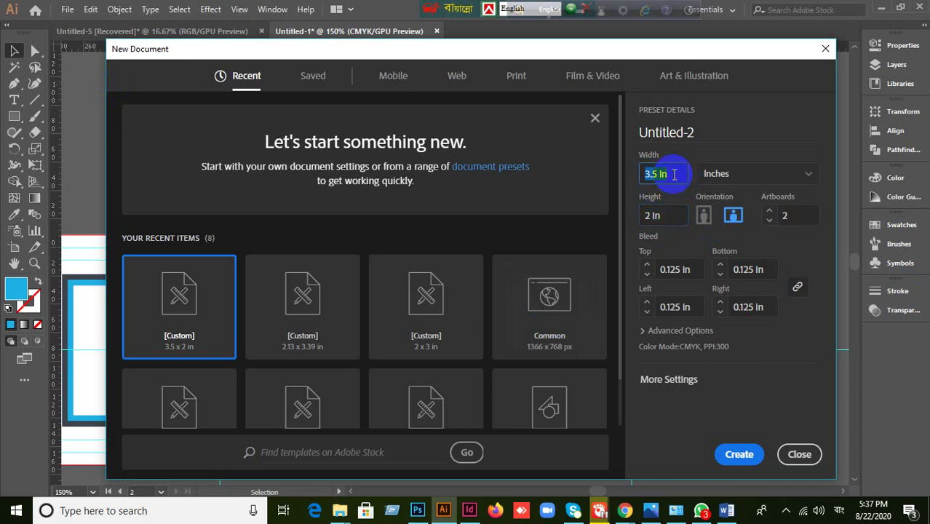
click(668, 215)
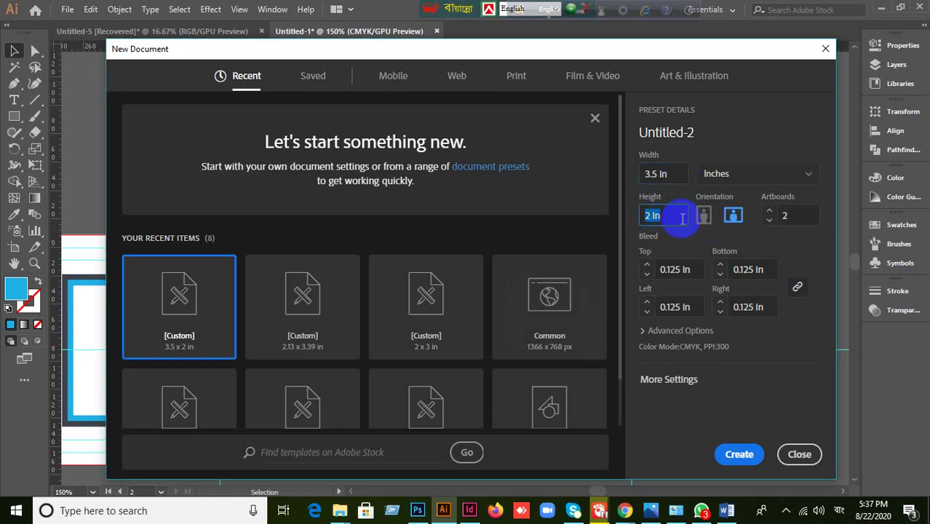
click(674, 175)
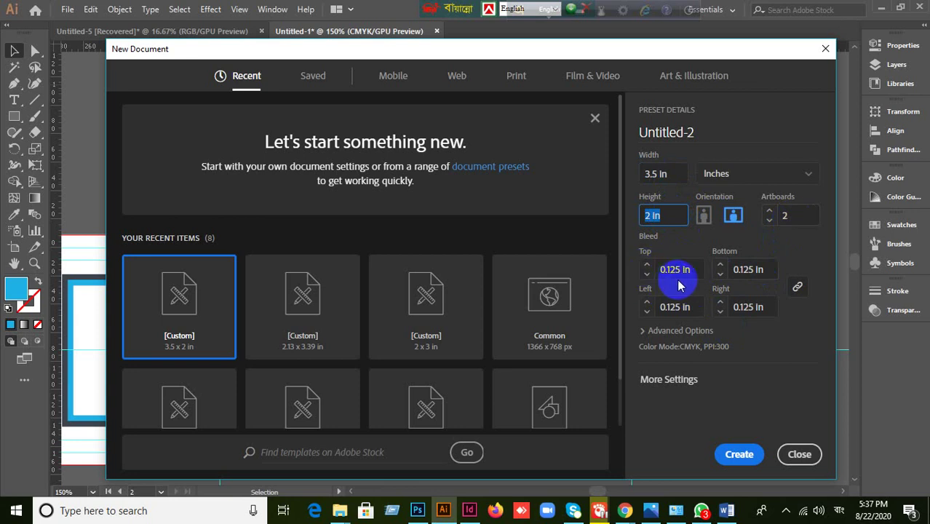
click(741, 454)
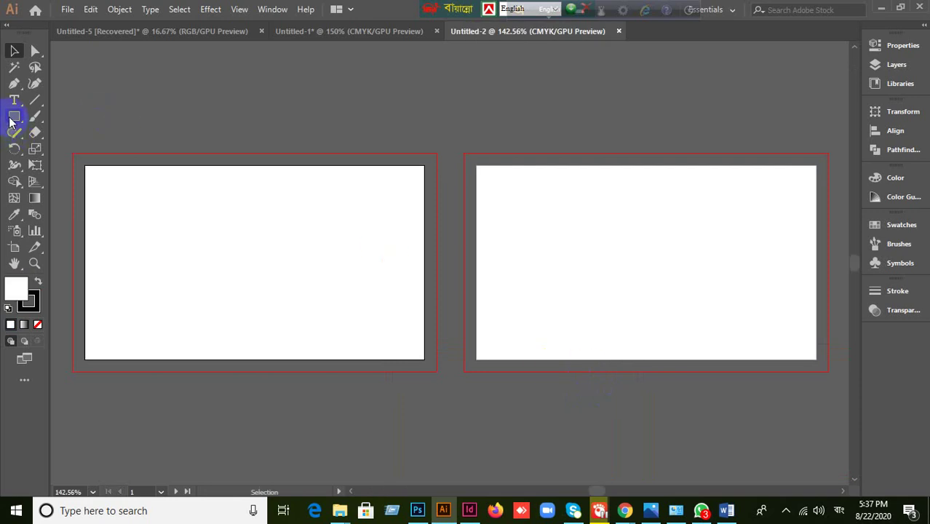
- Draw a stroke-free white rectangle covering the first artboard out to its bleed edges
click(30, 305)
click(38, 325)
click(12, 299)
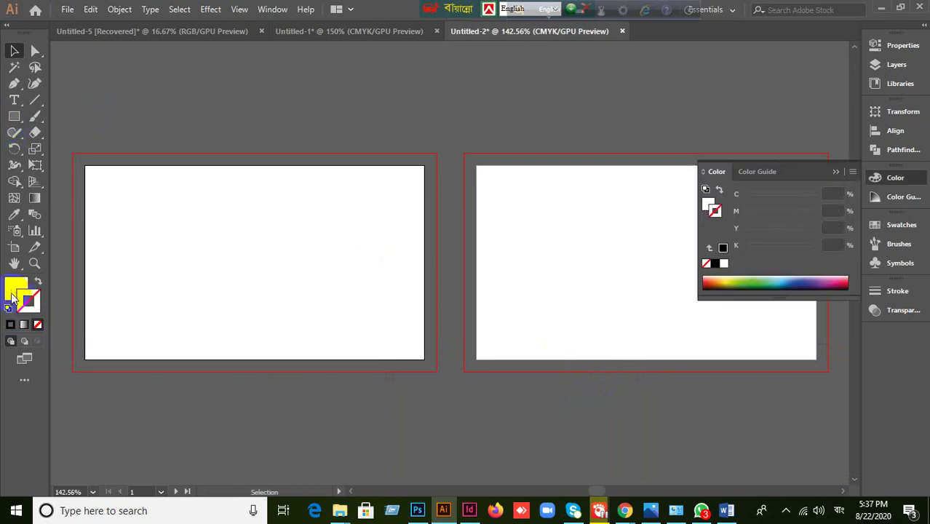
click(14, 117)
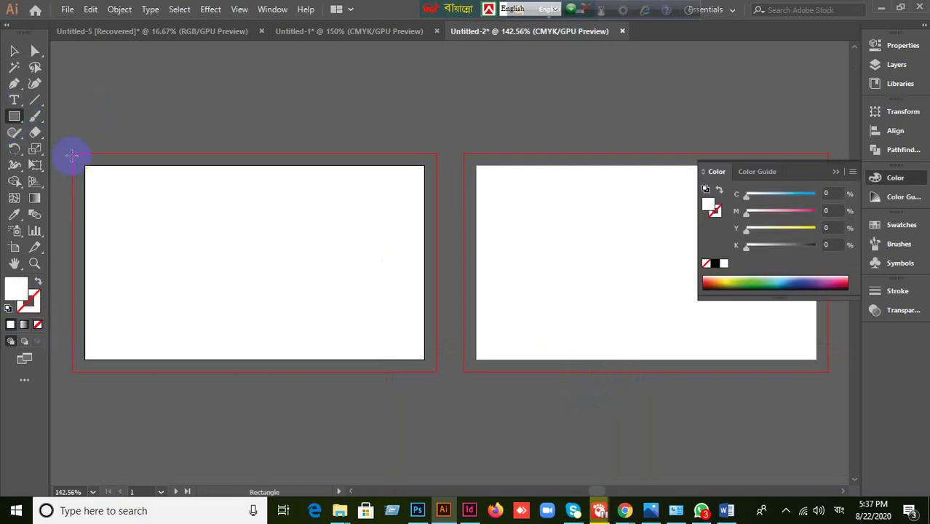
mouse_move(73, 154)
mouse_down()
mouse_move(416, 374)
mouse_move(437, 371)
mouse_up()
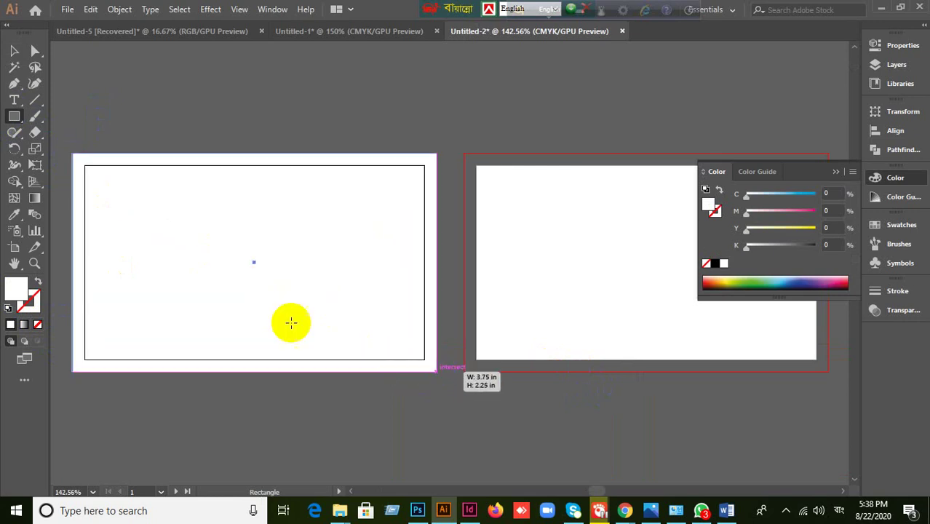
- Cancel the stray Rectangle dialog, show the rulers with Ctrl+R, and open the Object menu
click(119, 9)
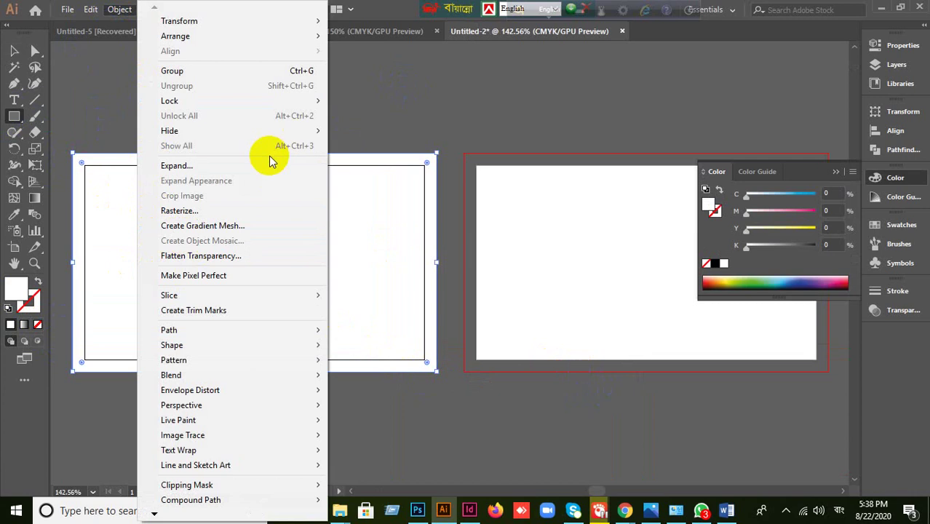
click(358, 131)
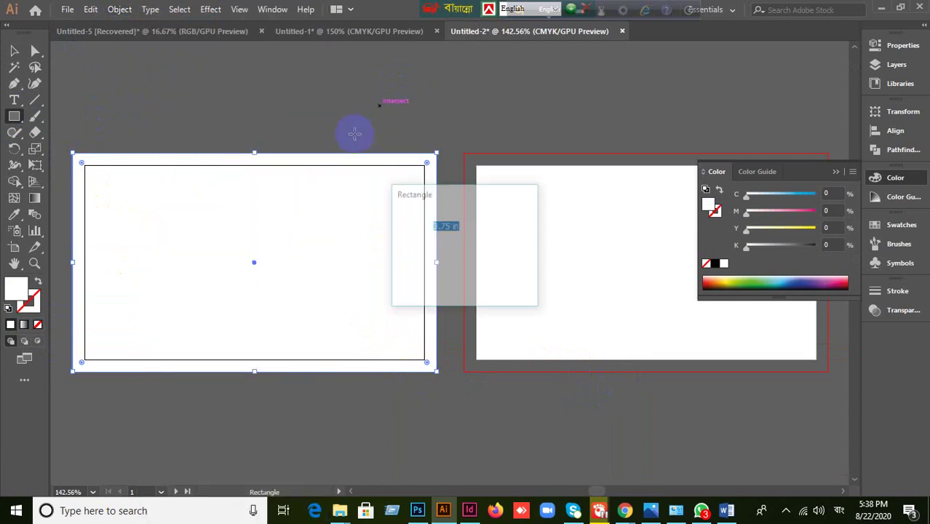
click(495, 279)
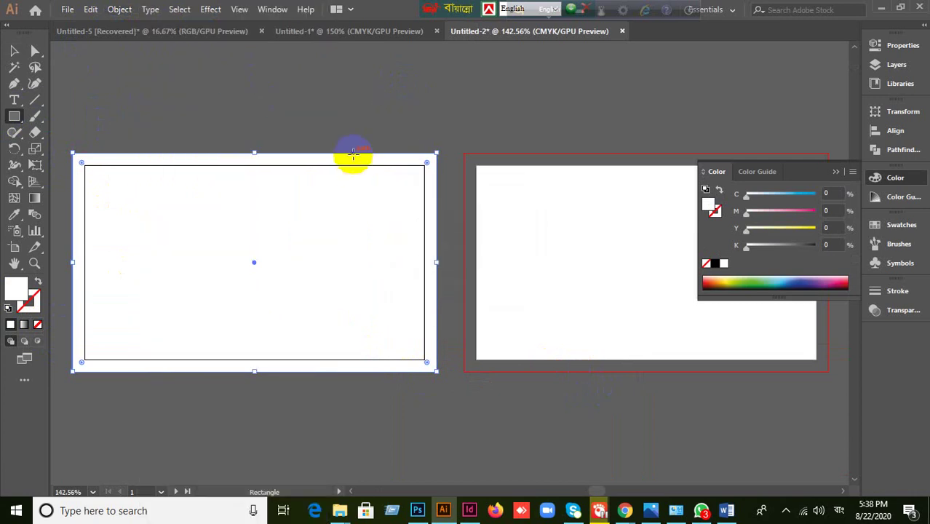
key(ctrl+r)
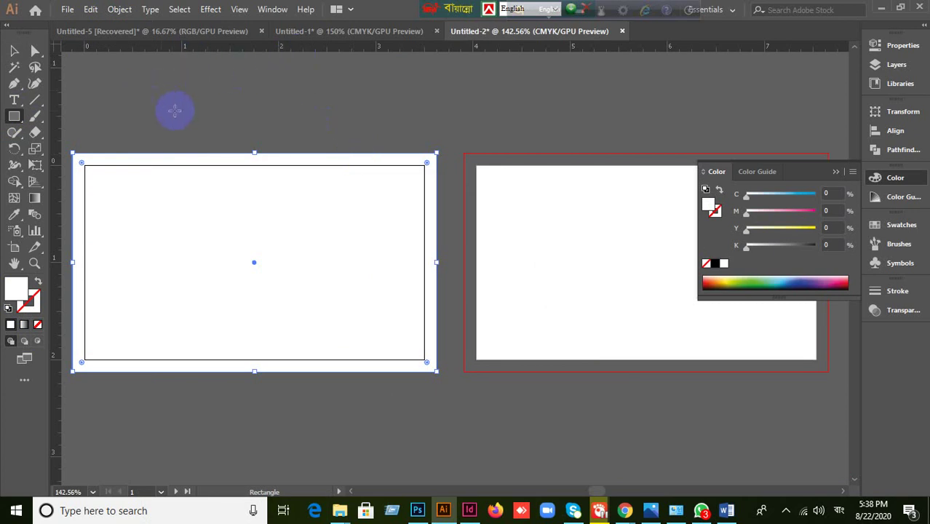
click(120, 9)
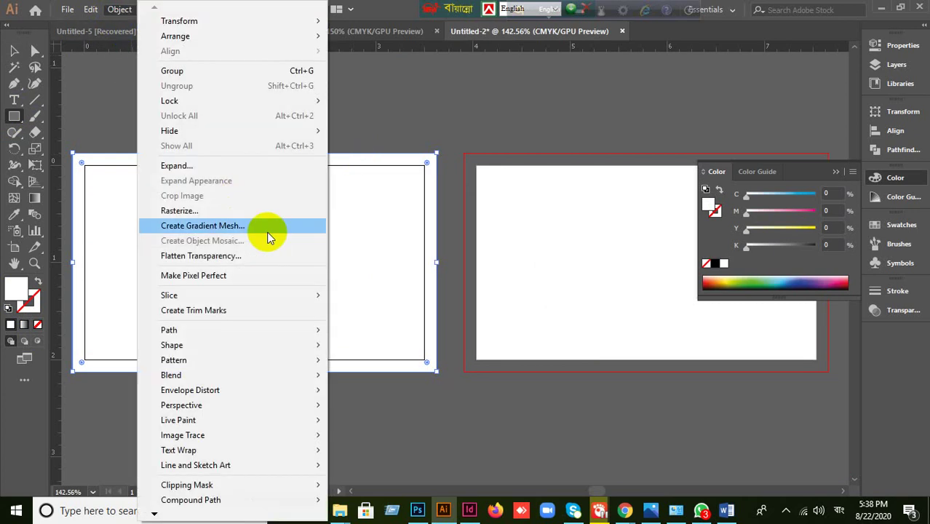
- Inset the white card rectangle with a -0.125 in Offset Path
mouse_move(260, 329)
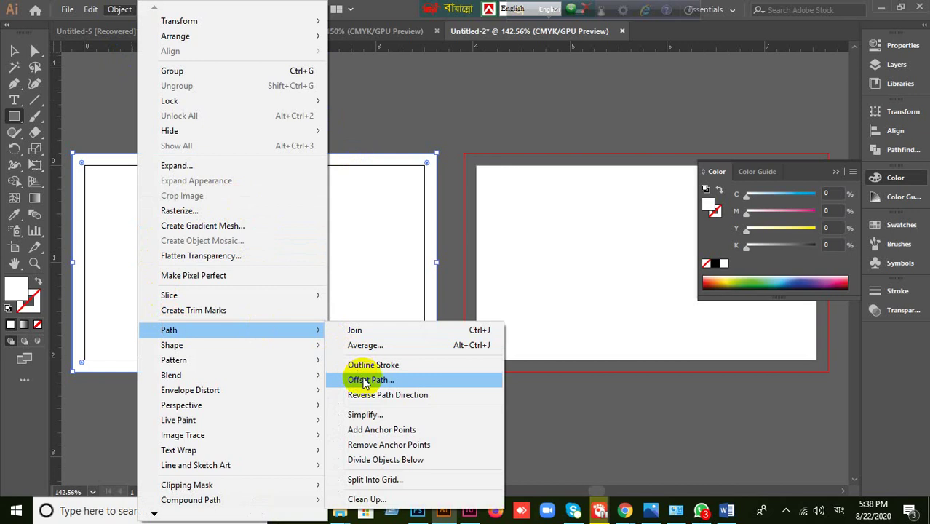
click(363, 378)
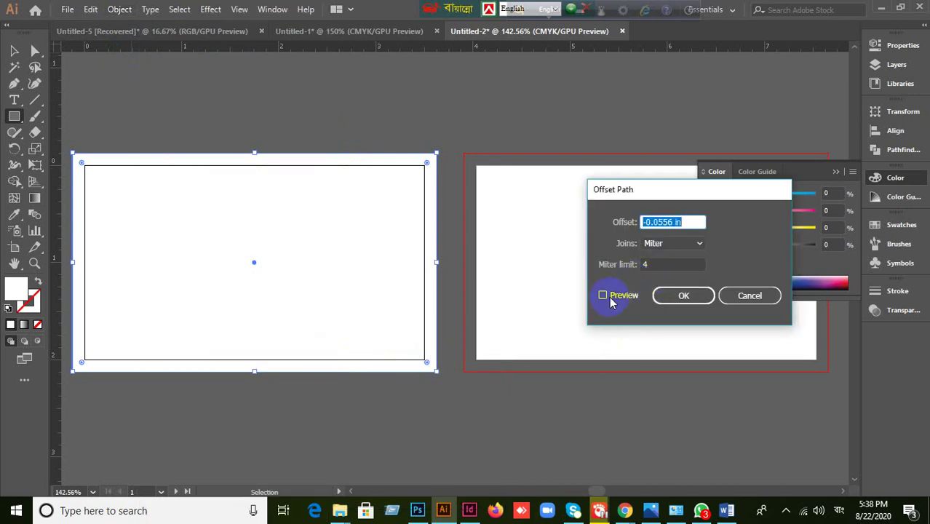
click(603, 295)
drag(695, 222, 596, 225)
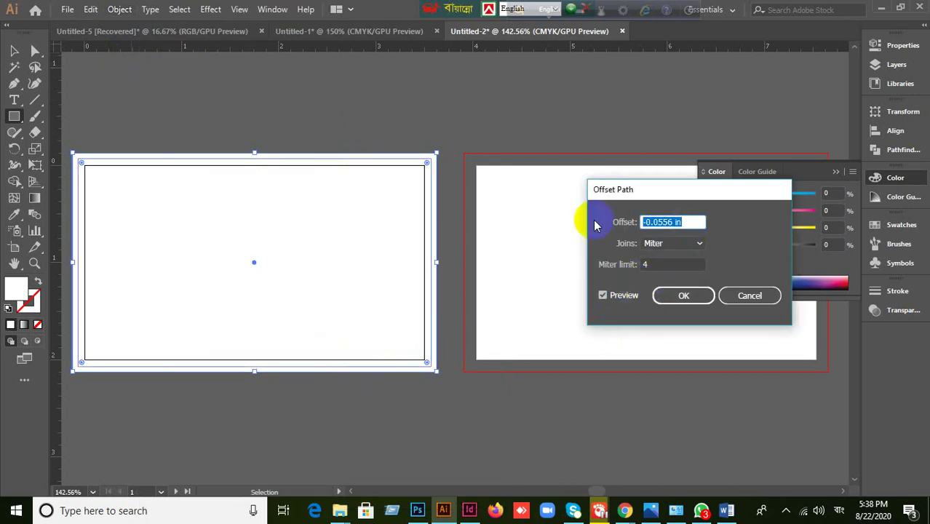
text(-0.125)
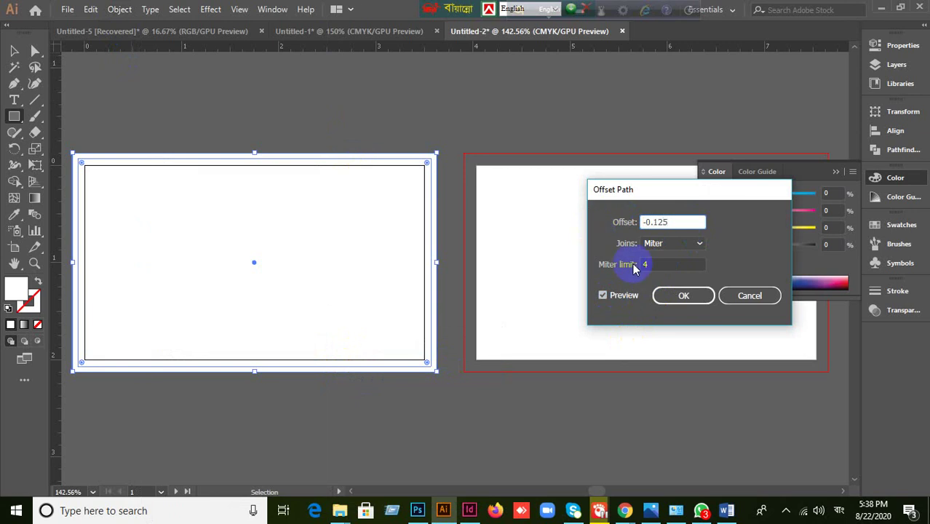
click(673, 298)
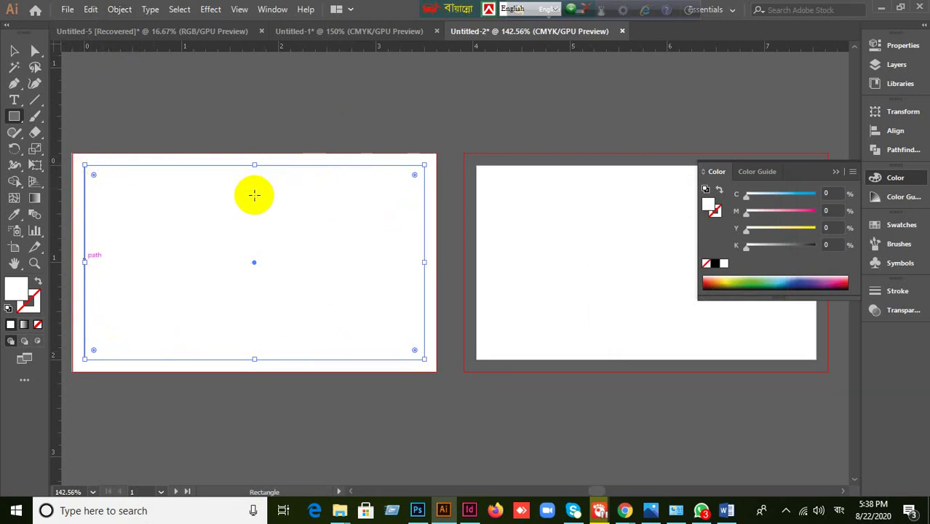
- Add a second -0.125 in Offset Path inside the first inset rectangle
click(117, 10)
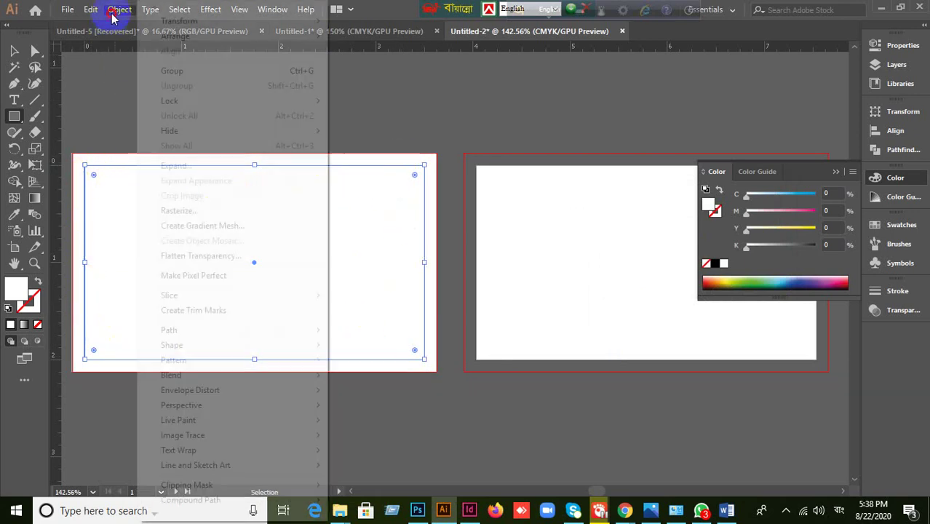
mouse_move(180, 333)
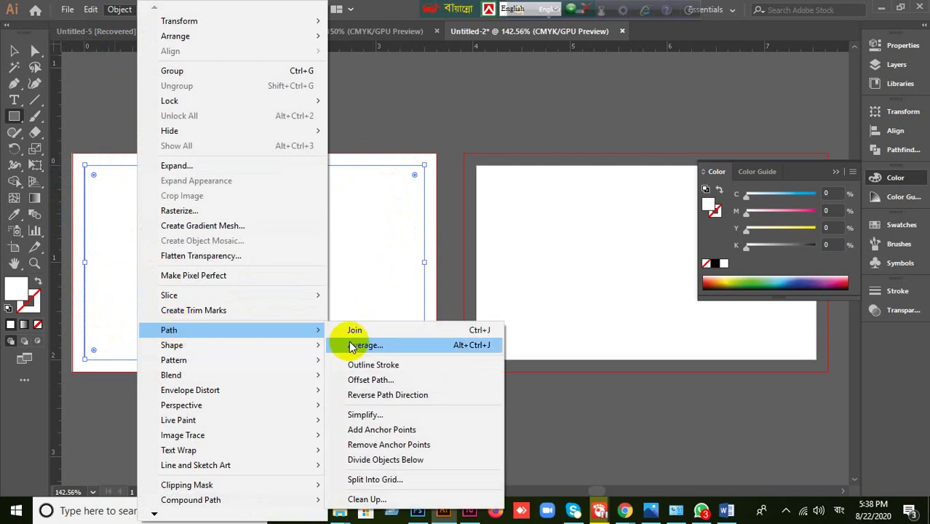
click(372, 380)
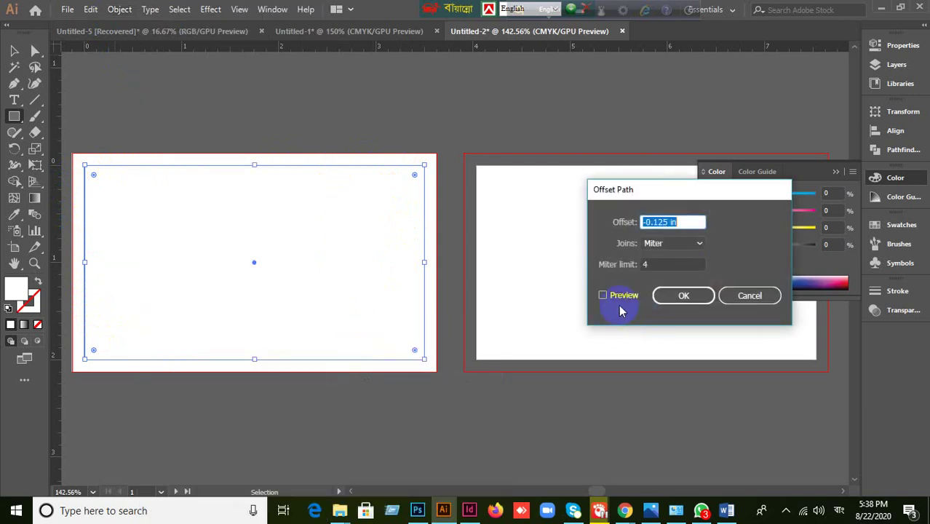
click(615, 297)
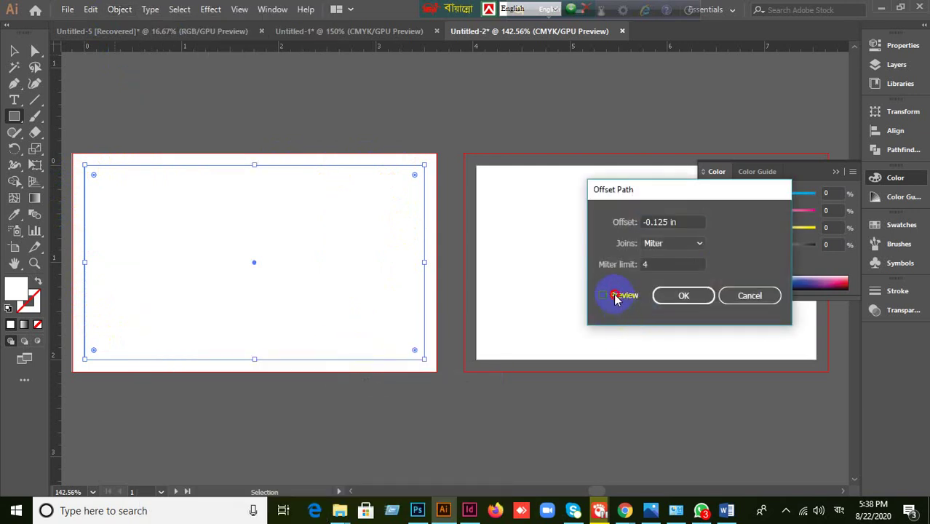
click(685, 296)
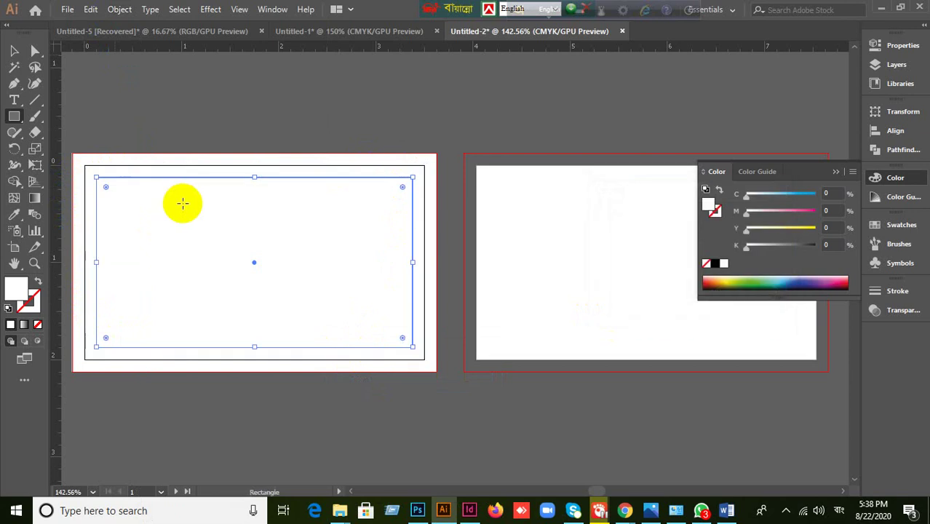
click(12, 48)
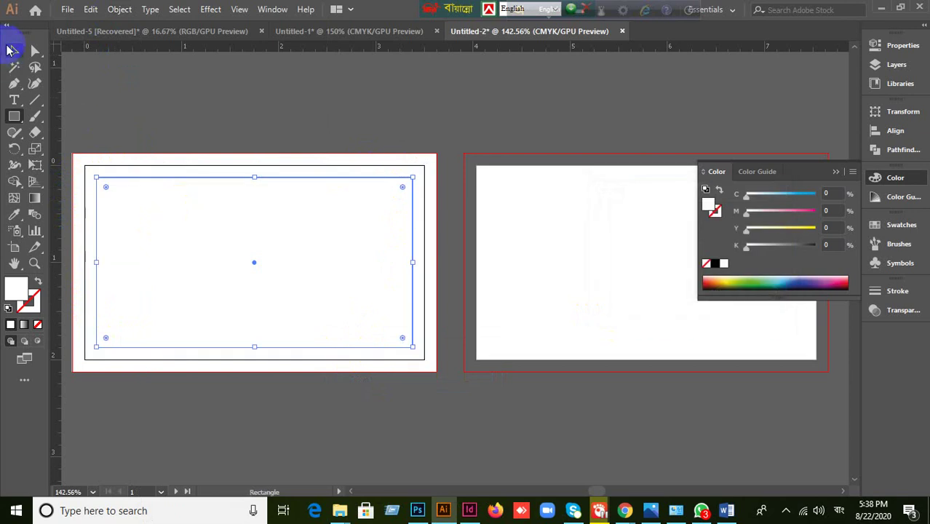
- Undo an accidental move of the inner rectangle and deselect everything
click(307, 156)
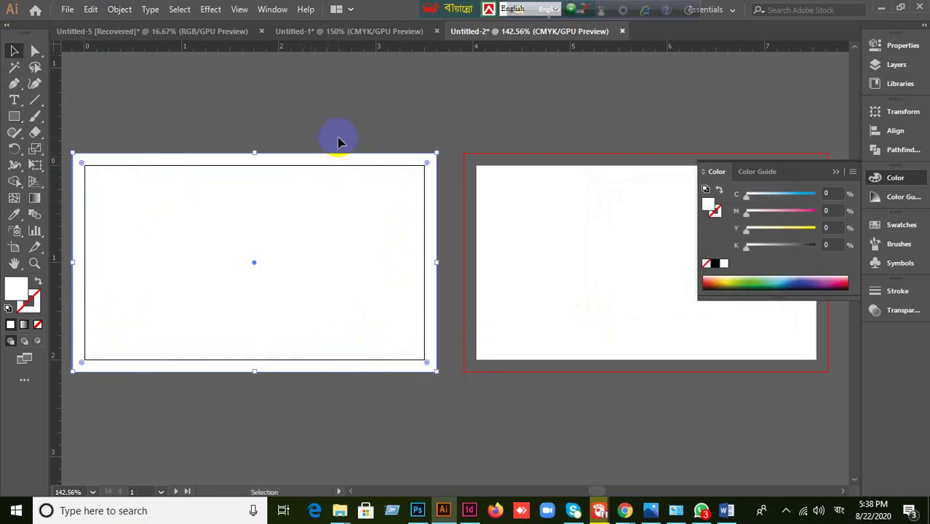
click(339, 141)
click(337, 309)
drag(337, 310, 624, 200)
key(ctrl+z)
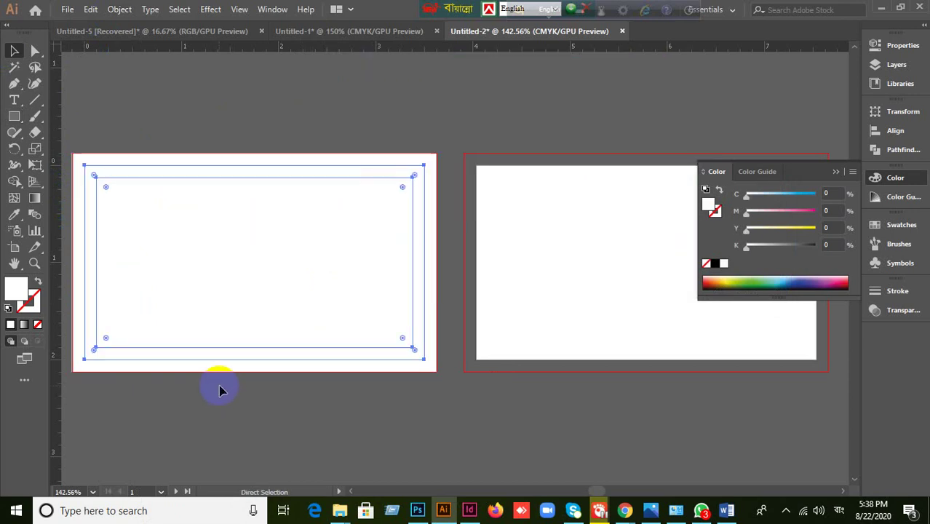
key(v)
click(407, 270)
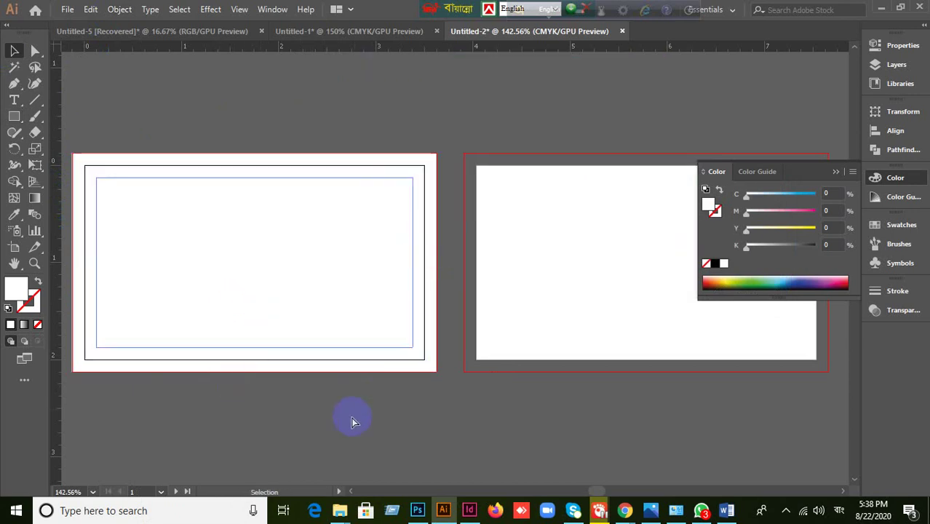
- Fill the innermost rectangle light blue and the surrounding rectangle yellow
click(302, 280)
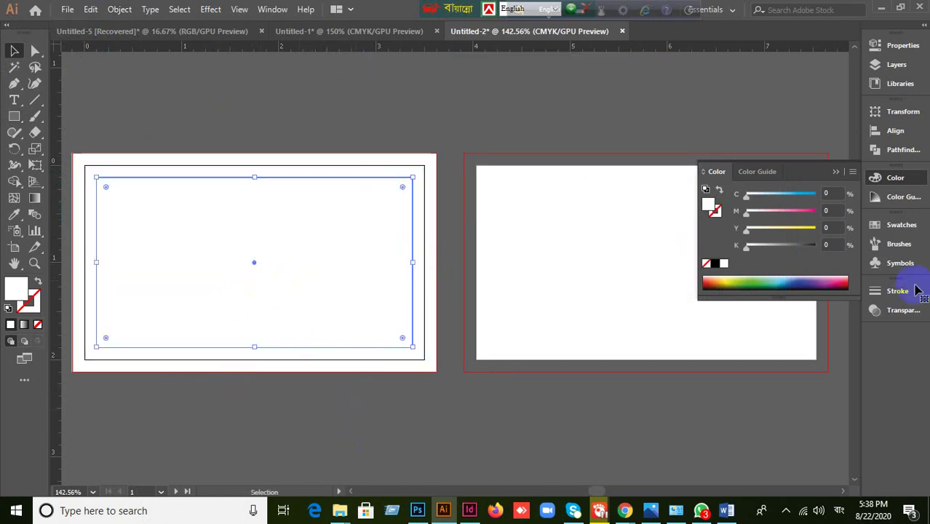
click(875, 225)
click(769, 261)
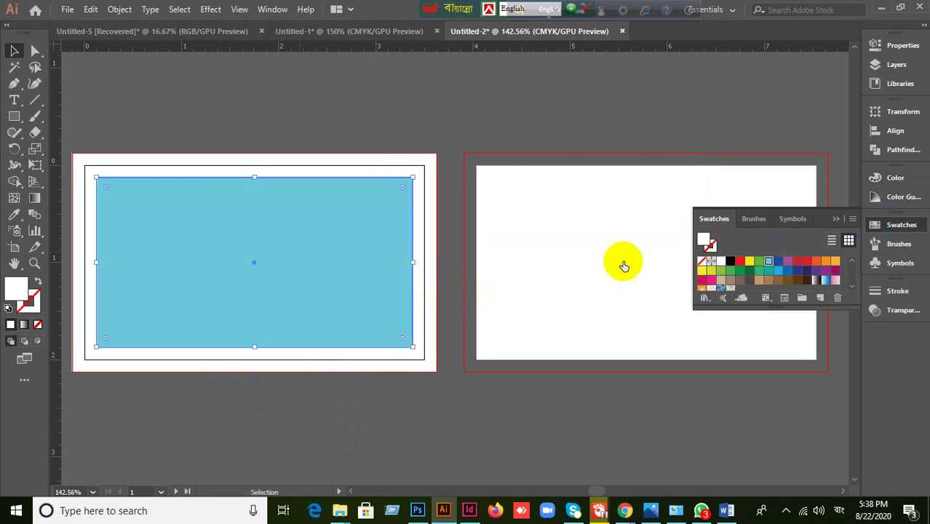
click(421, 173)
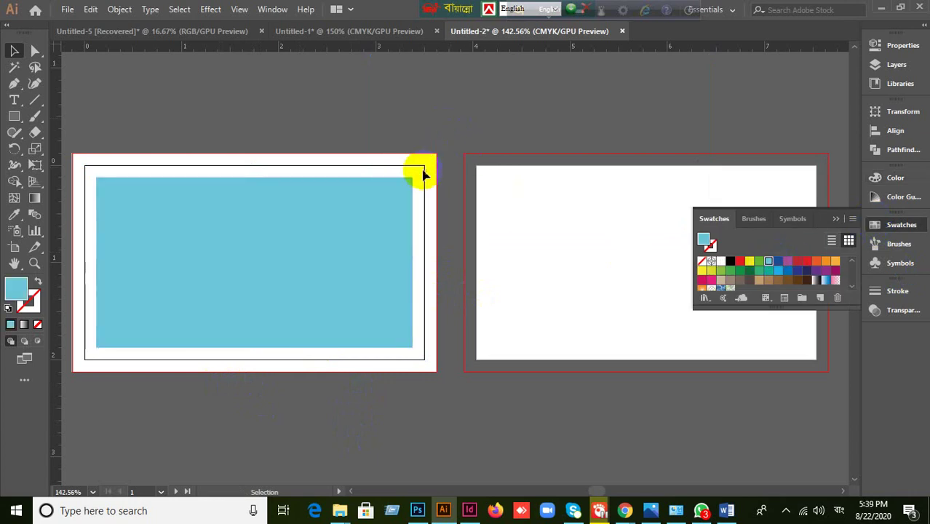
click(750, 260)
click(239, 114)
- Turn the yellow and blue rectangles into guides
drag(239, 114, 306, 284)
right_click(256, 255)
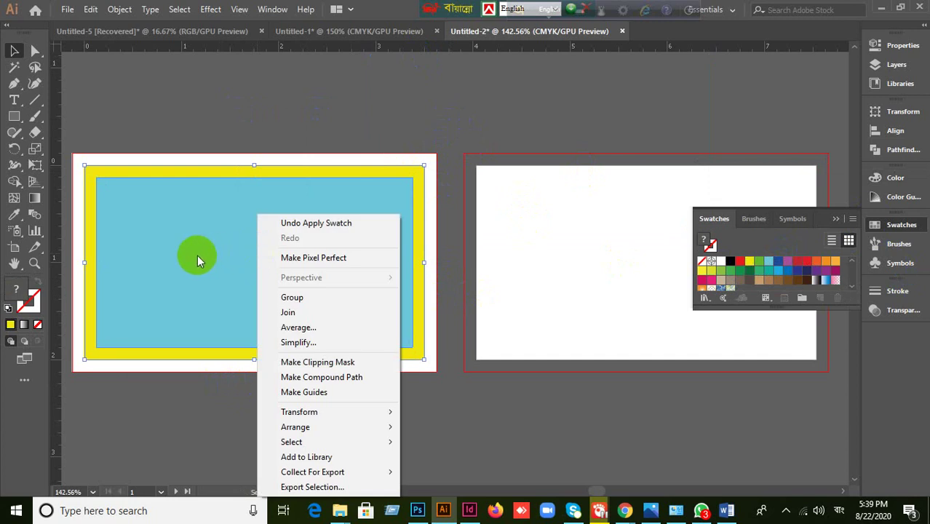
click(184, 405)
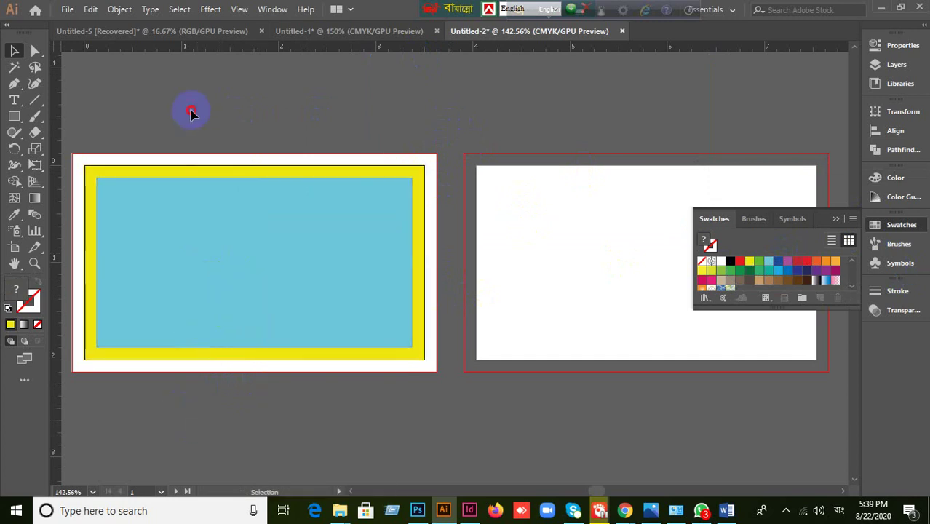
click(217, 254)
right_click(212, 252)
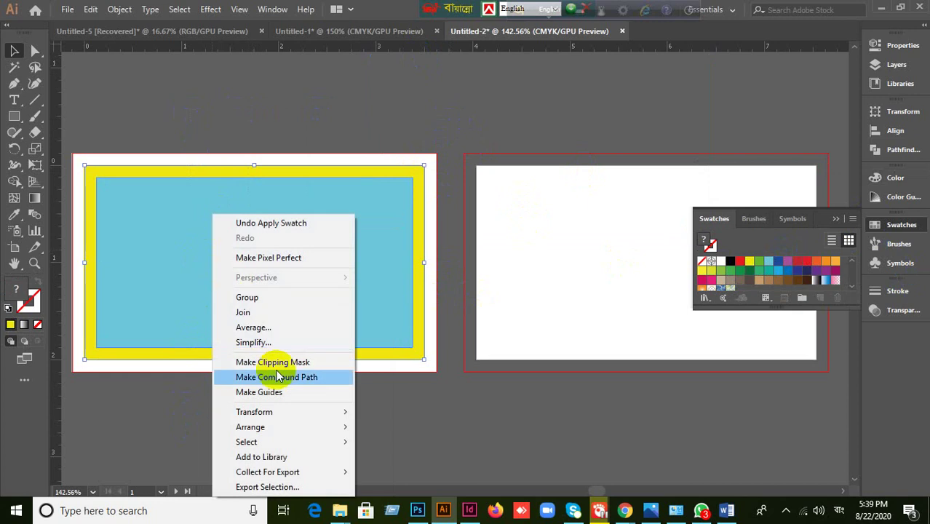
click(271, 393)
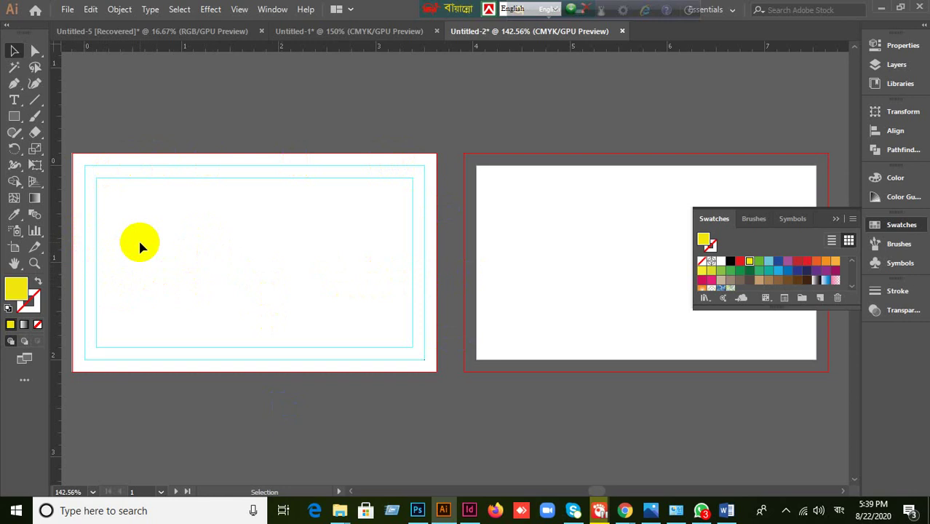
- In Untitled-1, delete the blue square on the second artboard
click(343, 32)
click(544, 360)
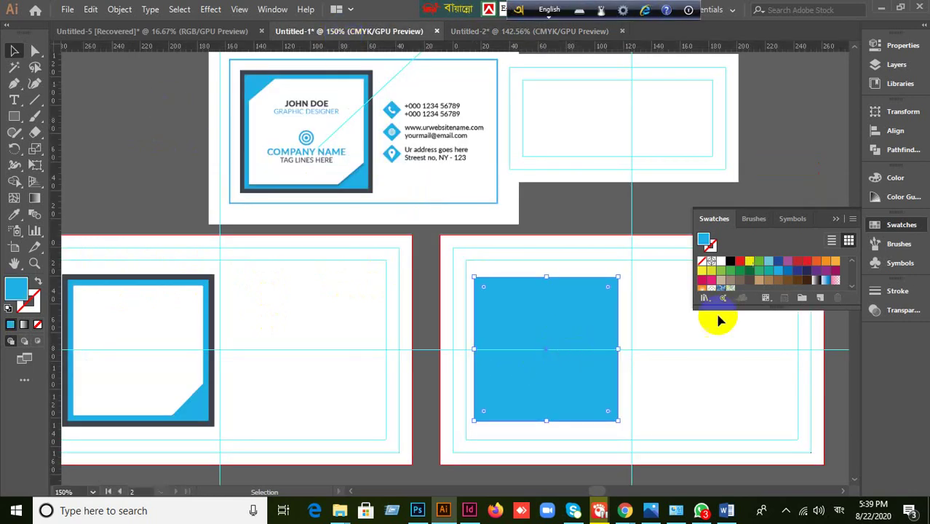
click(541, 340)
key(Delete)
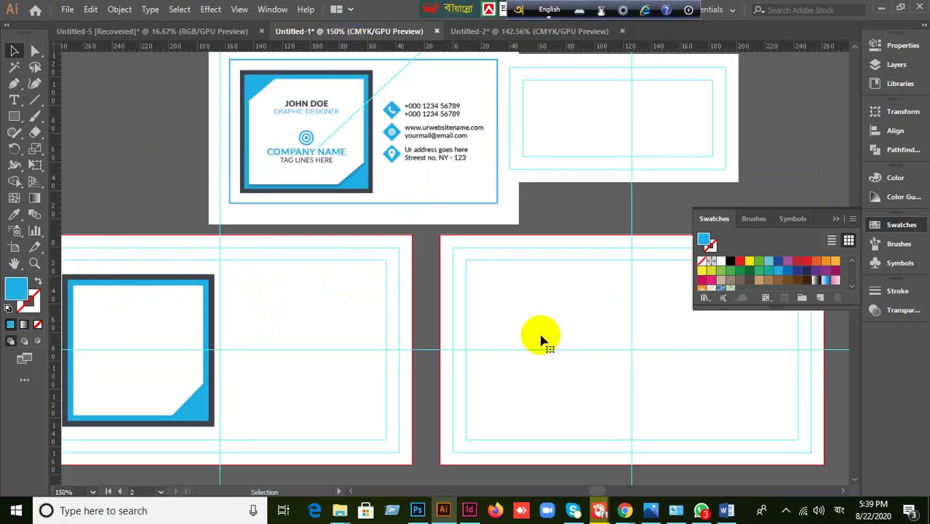
- Delete the left card's white inner panel and blue square, then select the dark square
scroll(461, 347, left, 5)
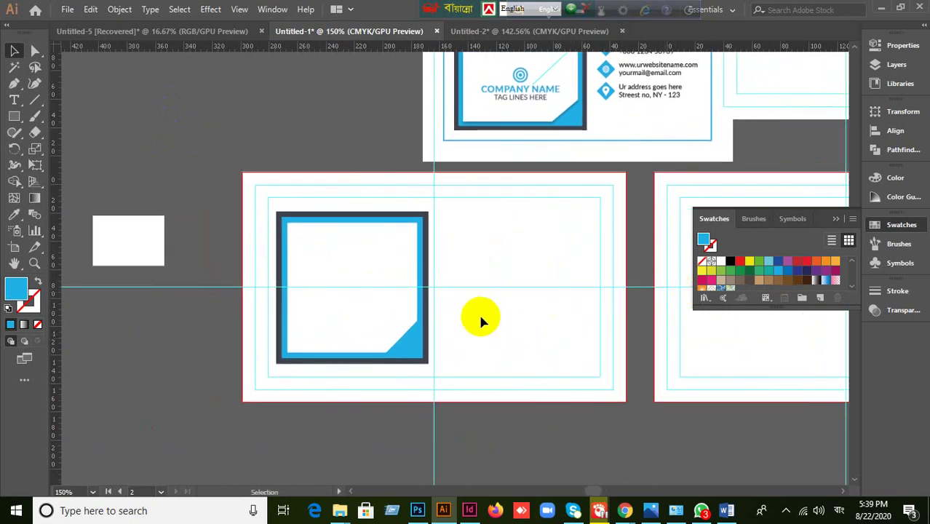
click(393, 318)
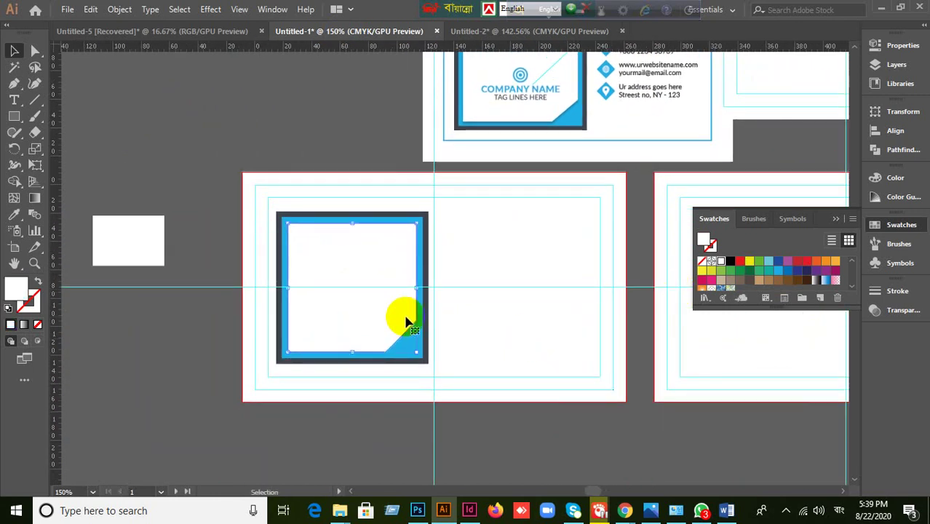
key(Delete)
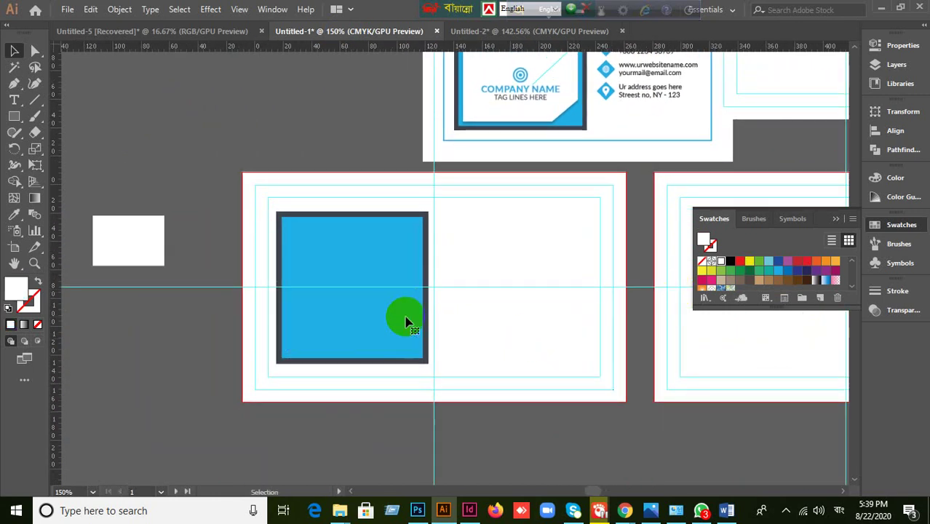
key(Delete)
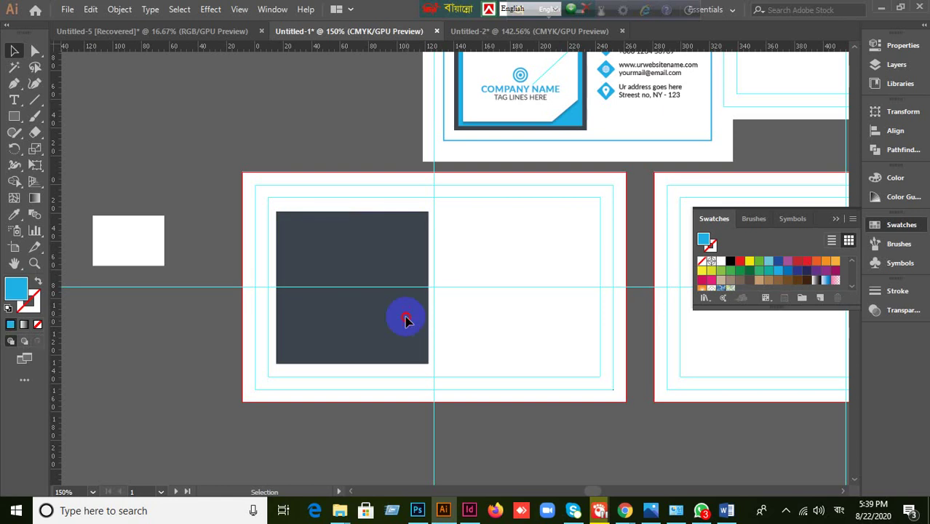
click(405, 320)
- Create an inset copy of the dark square with a -4 px Offset Path
click(118, 10)
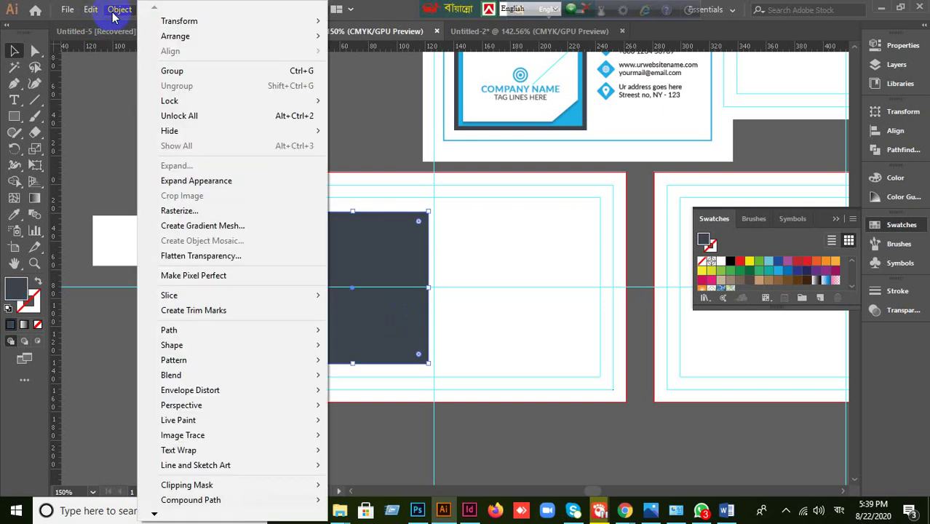
mouse_move(173, 331)
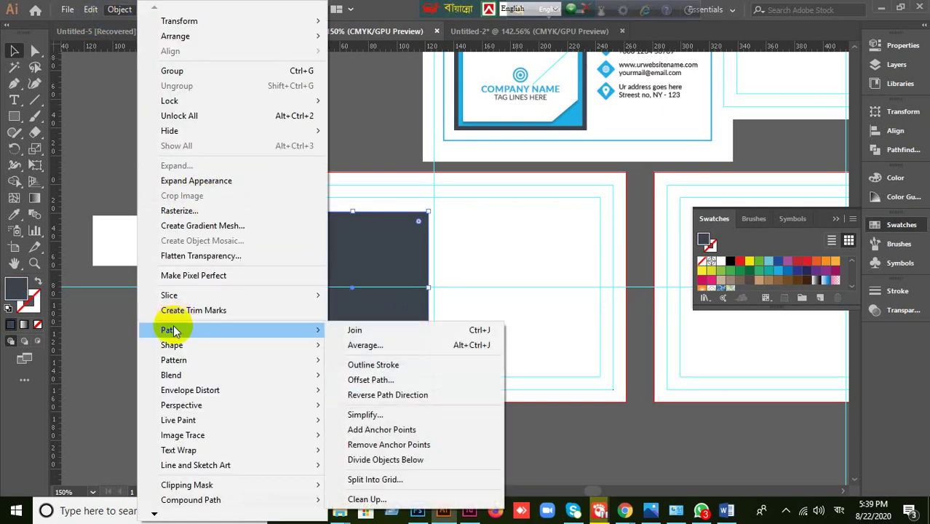
click(402, 380)
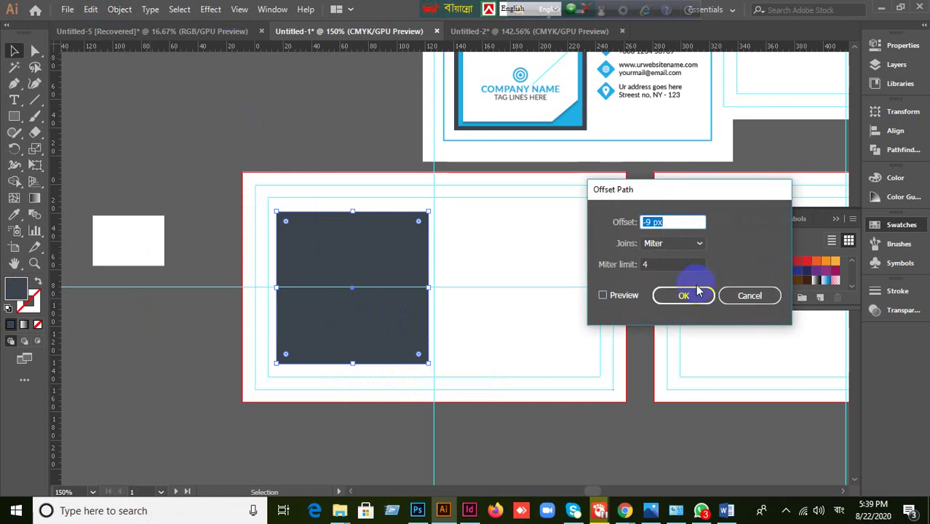
click(603, 294)
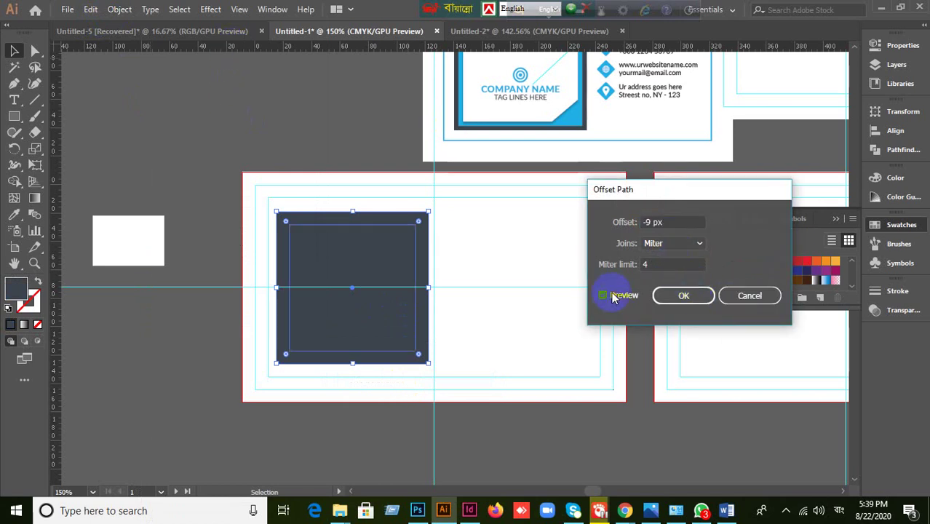
click(676, 222)
key(Up)
key(Up)
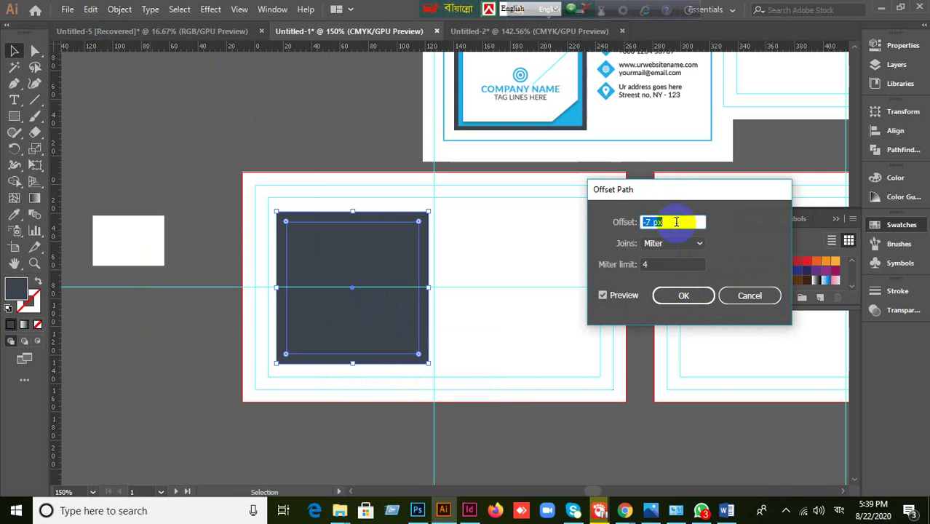
key(Up)
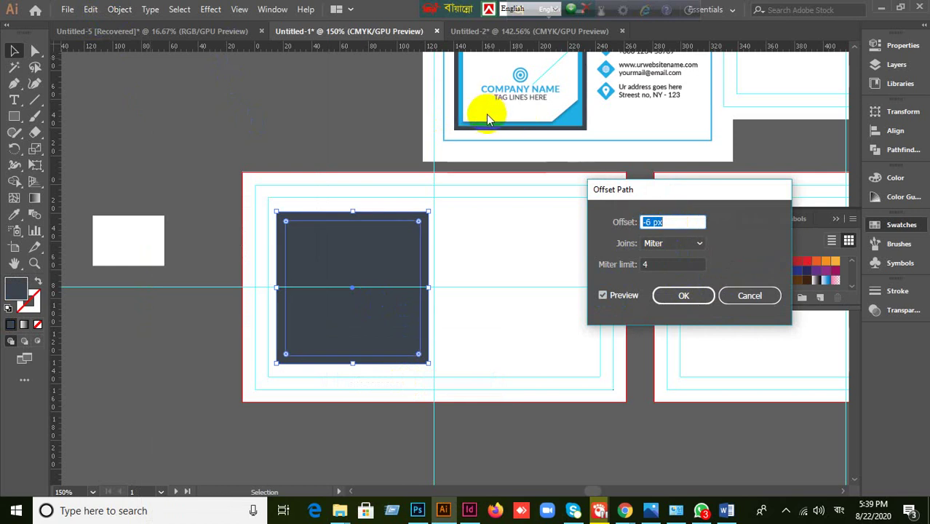
key(Up)
key(Up)
key(Up)
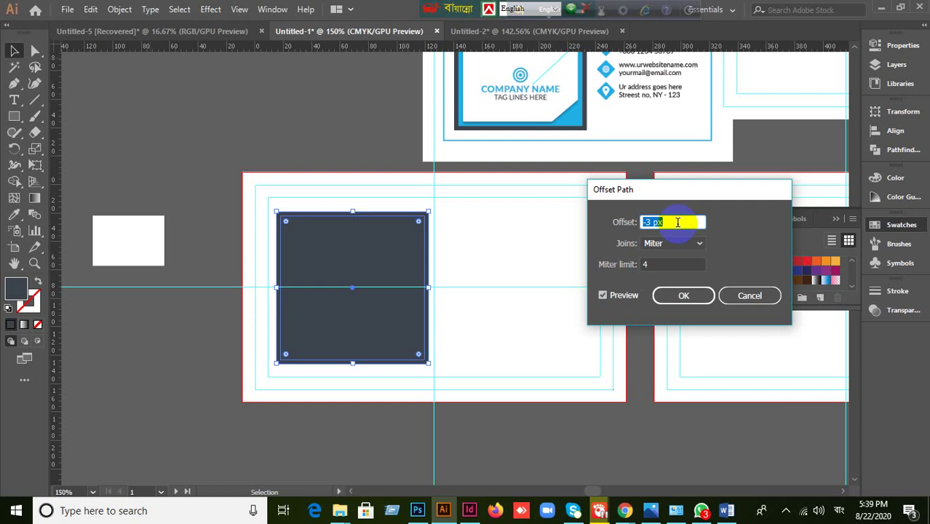
key(Down)
key(Down)
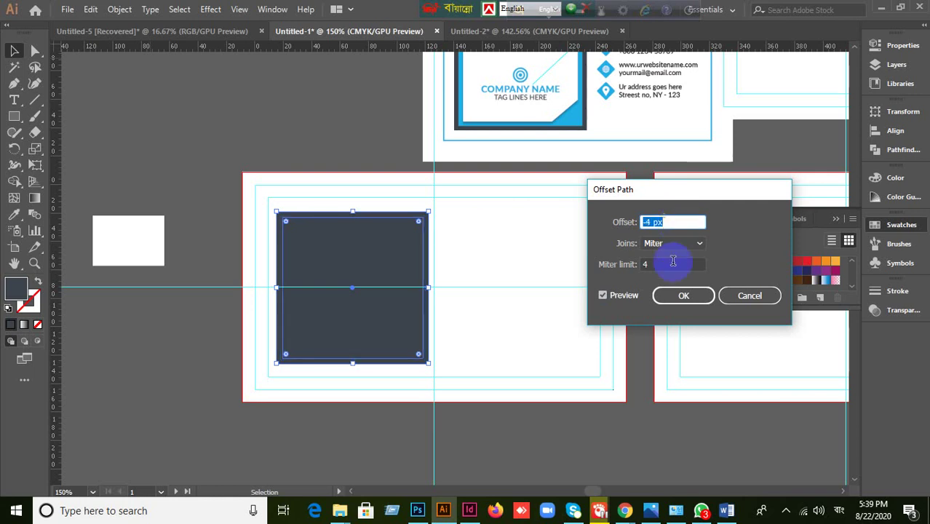
click(685, 294)
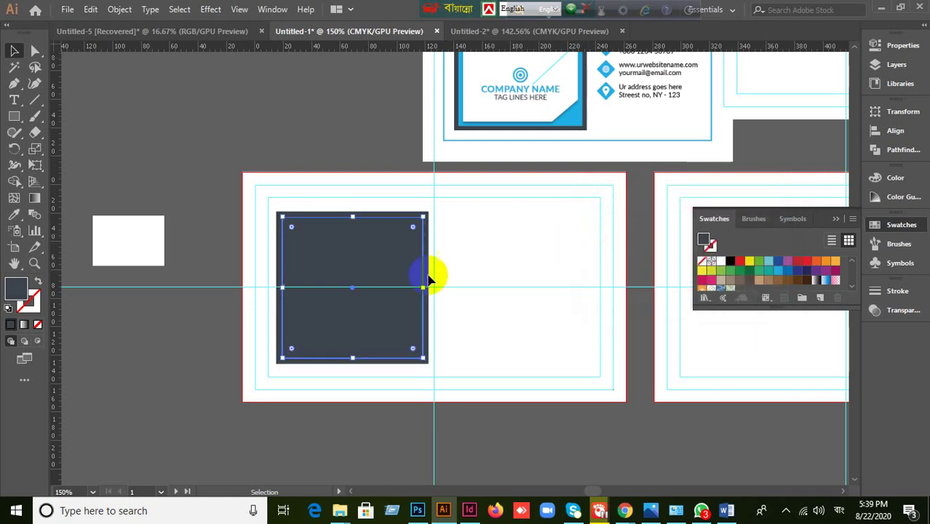
- Add a second -4 px inset inside the first, then select the innermost square
scroll(426, 270, up, 2)
click(119, 10)
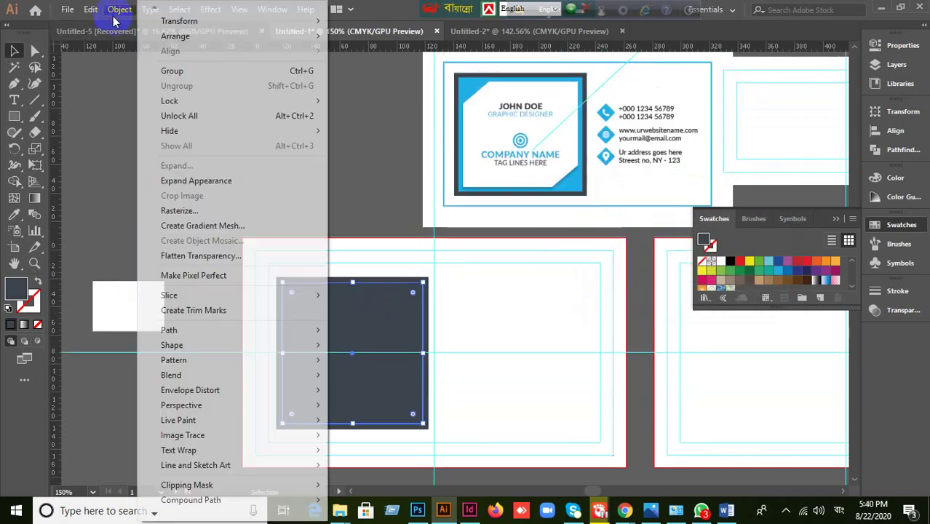
mouse_move(191, 329)
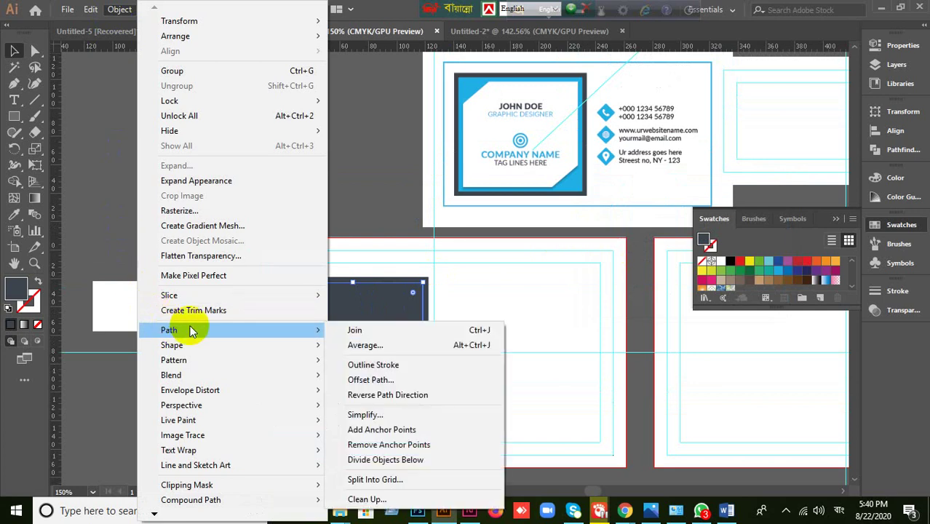
click(372, 380)
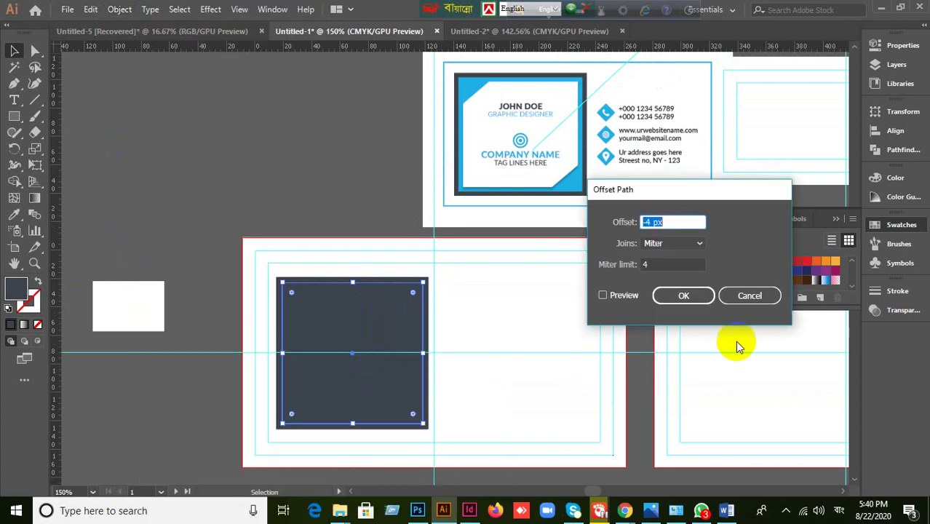
click(604, 296)
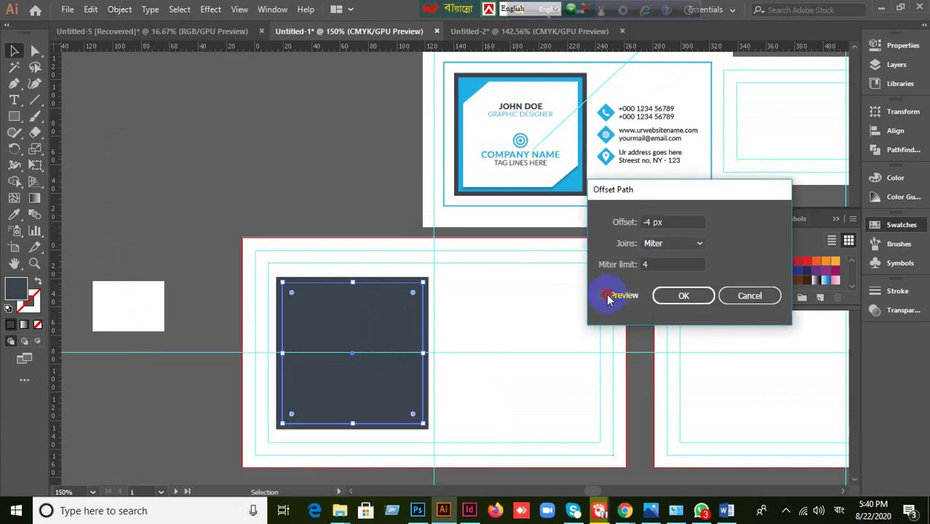
click(678, 300)
click(312, 170)
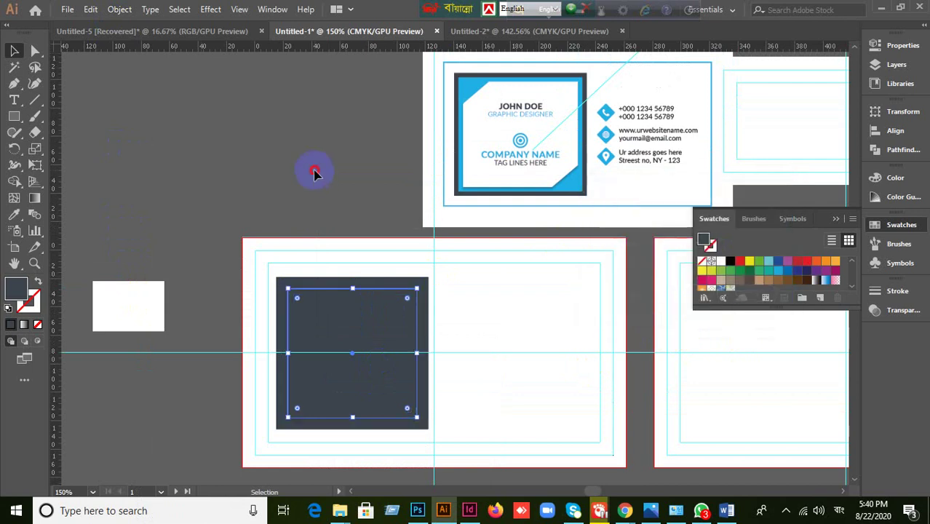
click(360, 318)
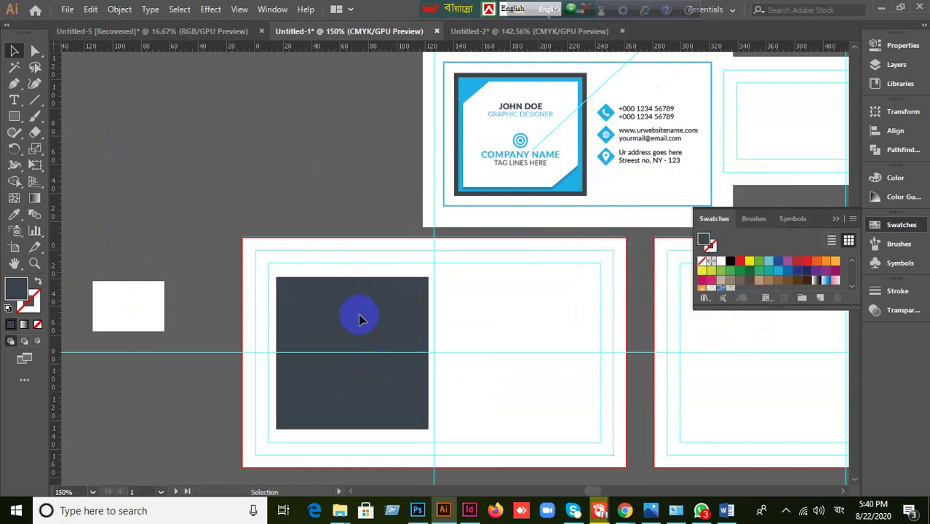
- Fill the inner inset yellow, and eyedropper the card's blue onto the middle inset
click(750, 260)
click(418, 191)
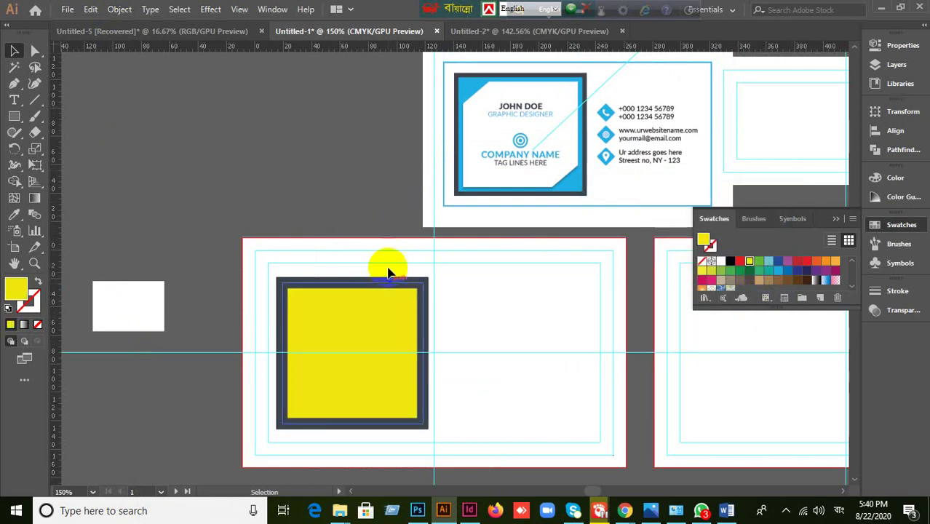
click(364, 289)
click(285, 278)
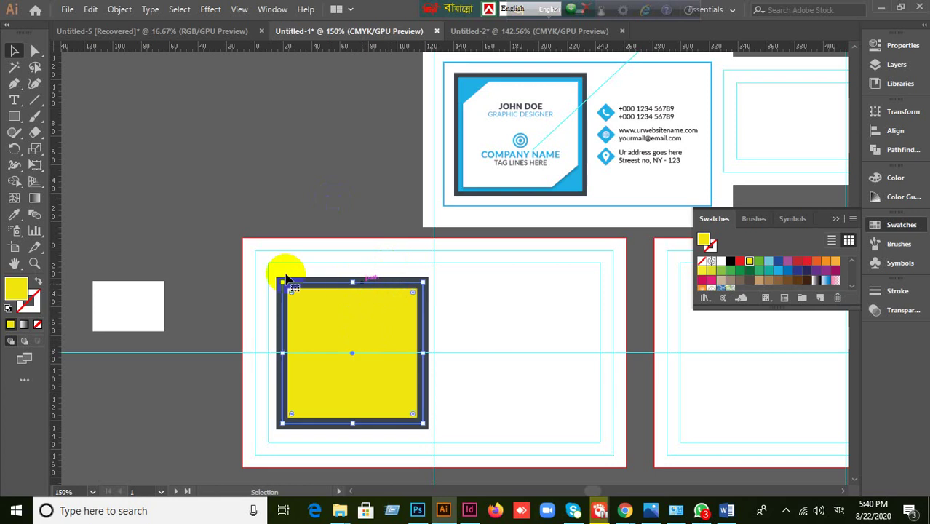
click(14, 215)
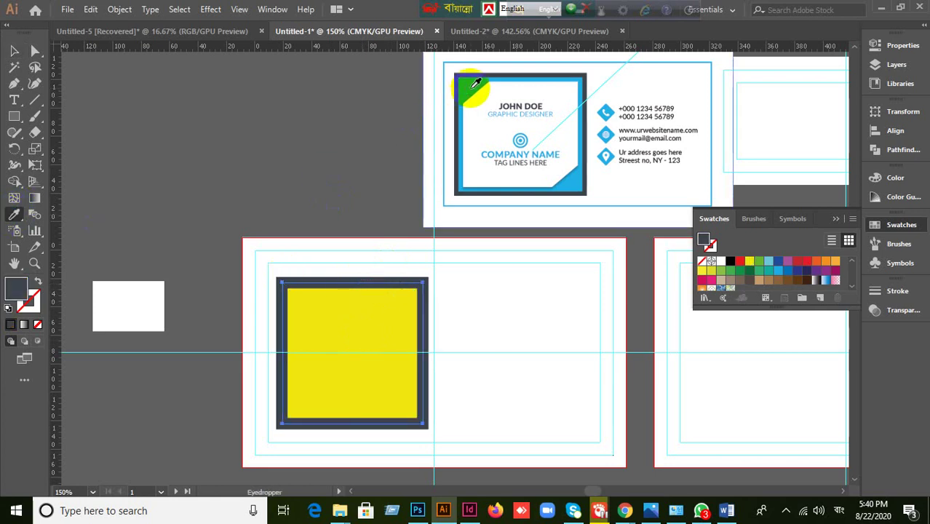
click(468, 86)
click(14, 51)
- Eyedropper white onto the yellow innermost square
click(172, 142)
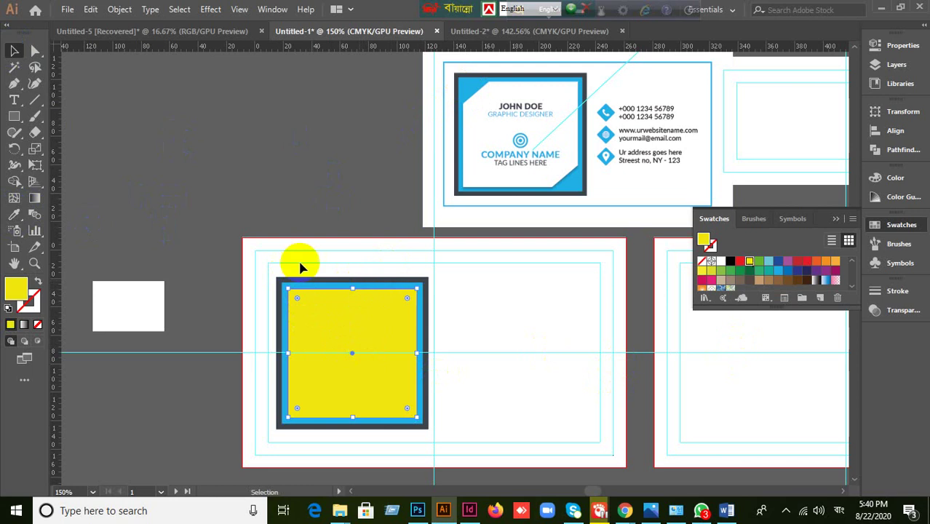
click(15, 215)
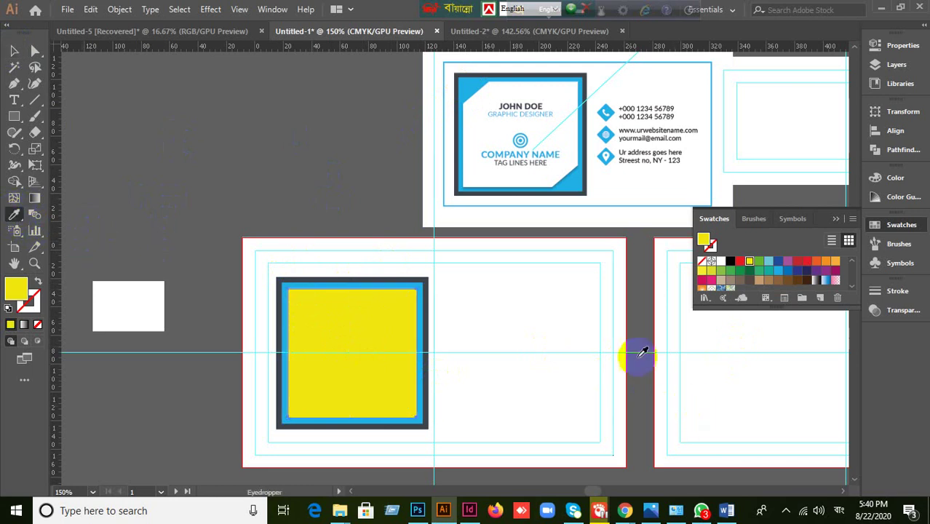
click(562, 163)
click(14, 51)
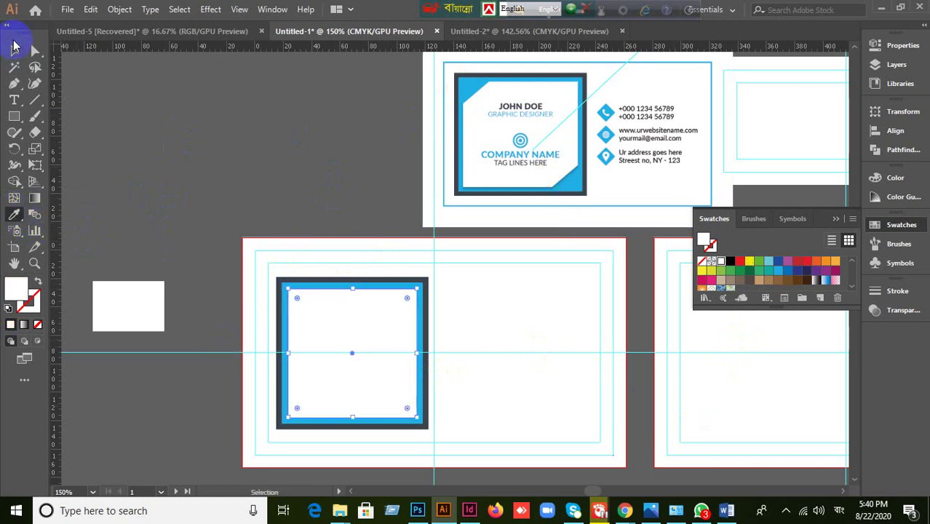
click(164, 89)
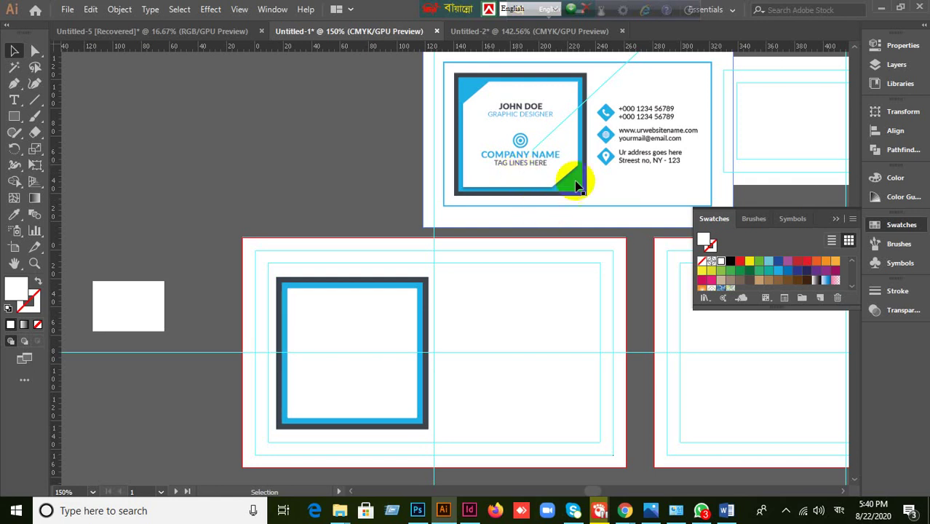
- Draw a diagonal line across the white inner square's bottom-right corner
scroll(373, 388, up, 1)
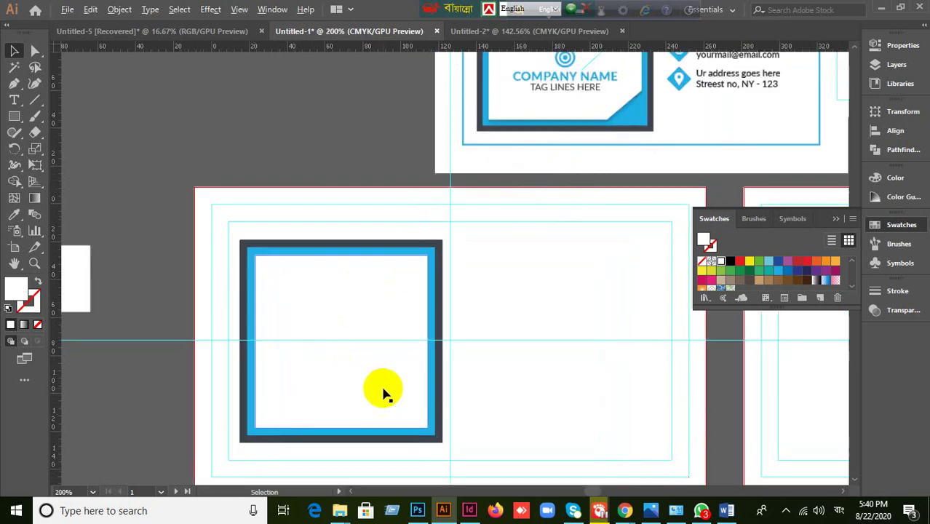
drag(526, 385, 505, 306)
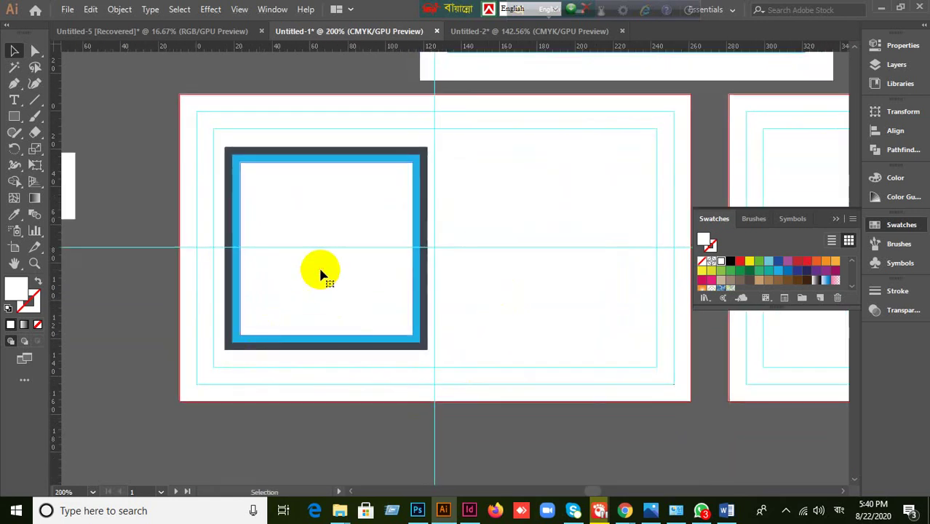
click(284, 239)
drag(36, 115, 72, 98)
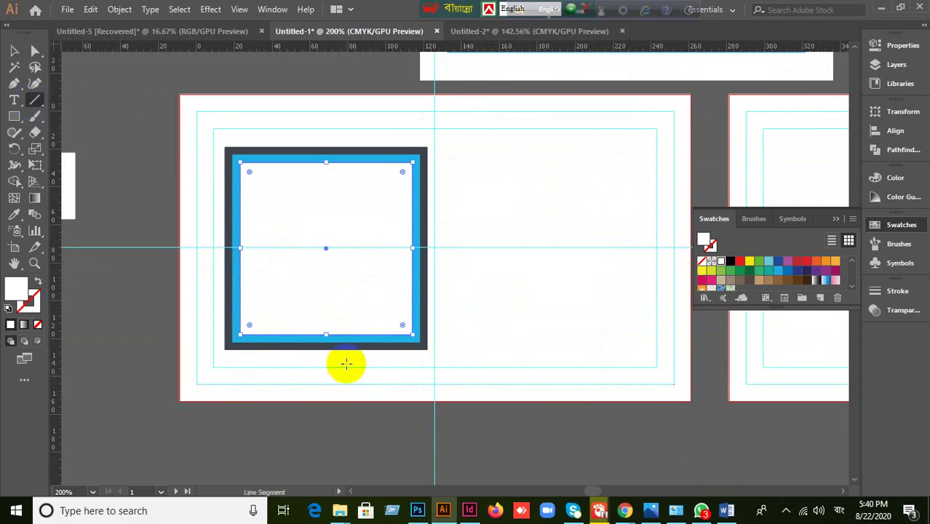
drag(345, 363, 450, 261)
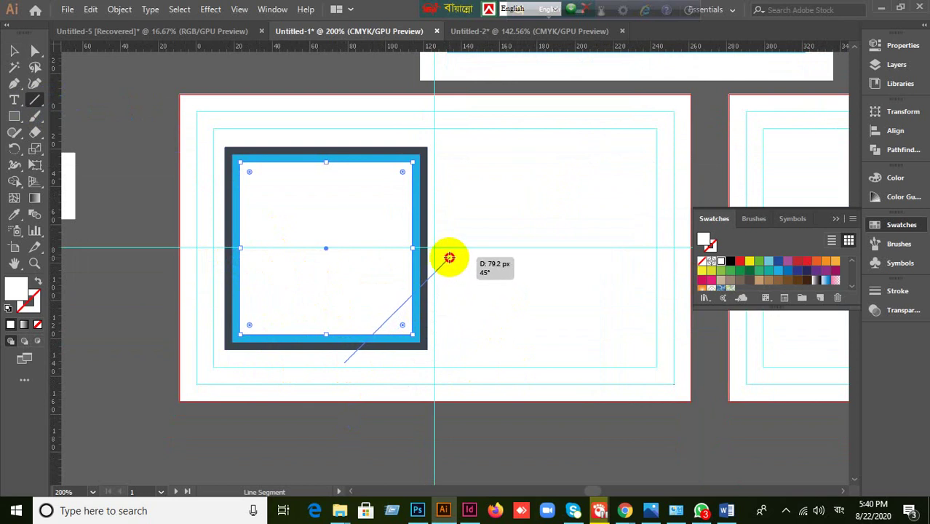
drag(449, 258, 450, 258)
click(14, 51)
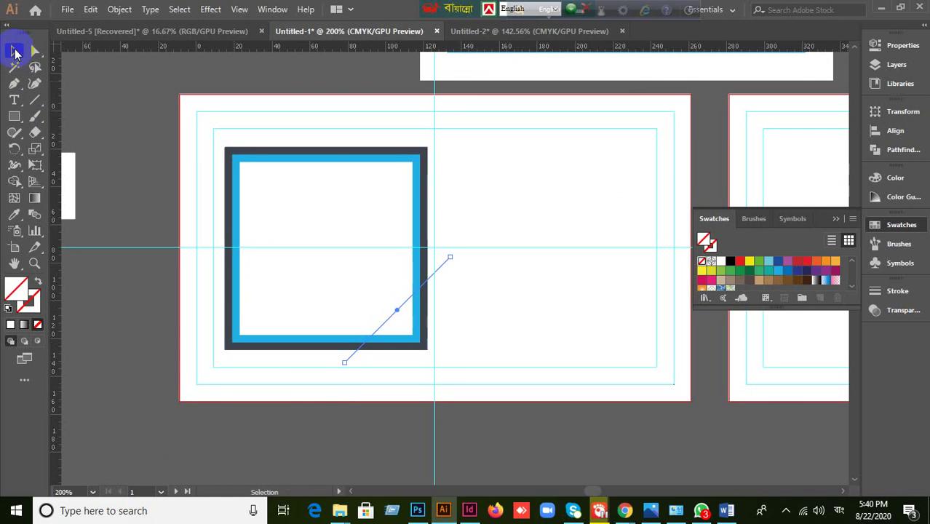
- Divide the white square along the line, ungroup it, and delete the lower-right triangle
click(337, 281)
shift+click(336, 280)
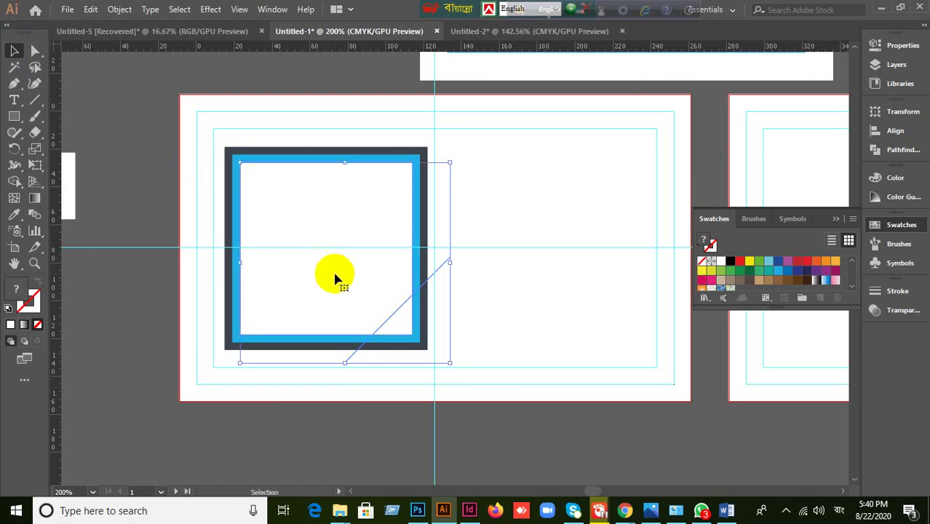
click(886, 155)
click(718, 177)
click(6, 306)
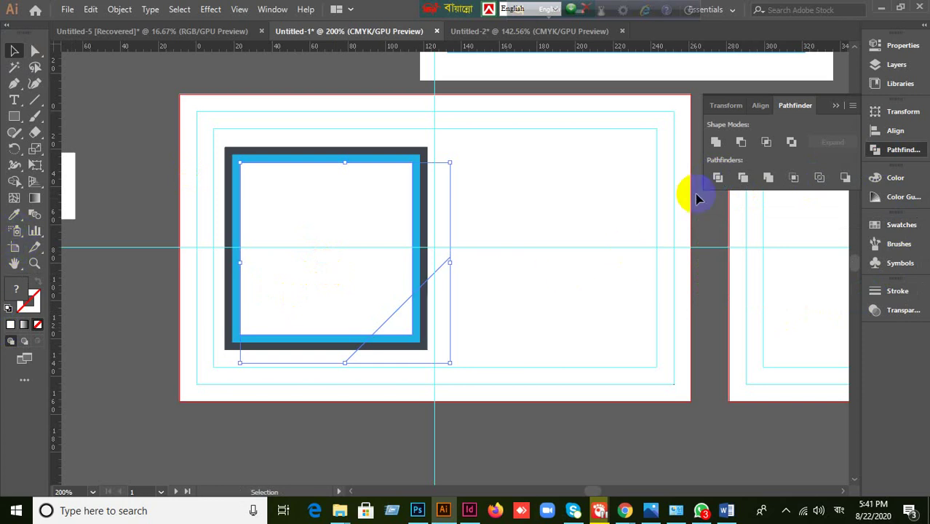
click(717, 178)
right_click(288, 291)
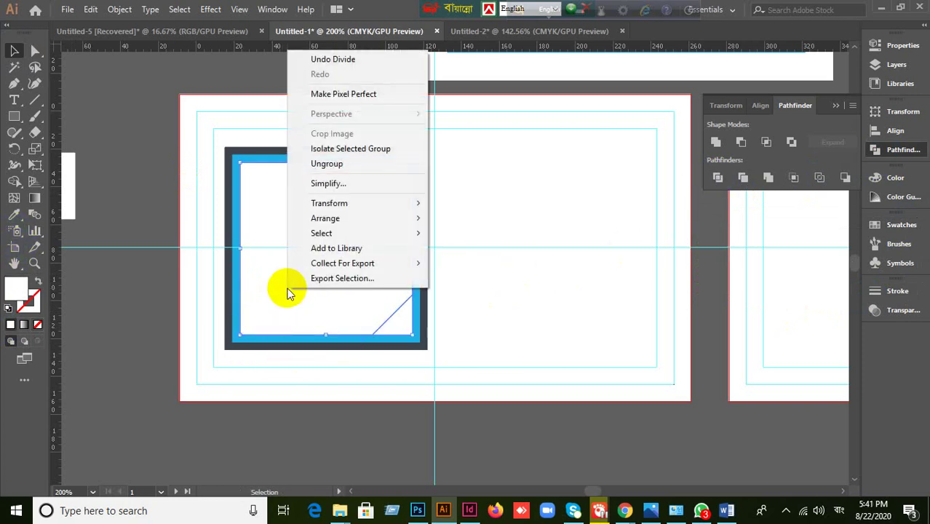
click(356, 165)
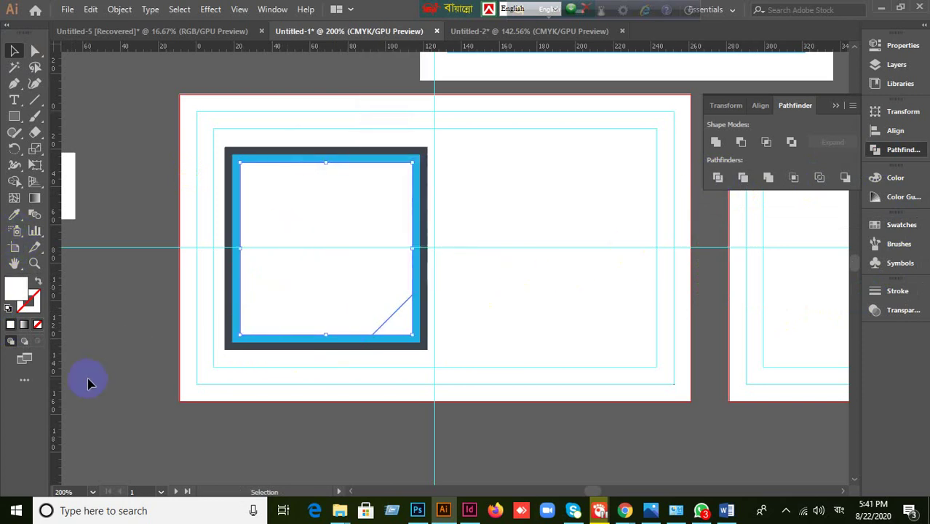
click(383, 360)
click(405, 336)
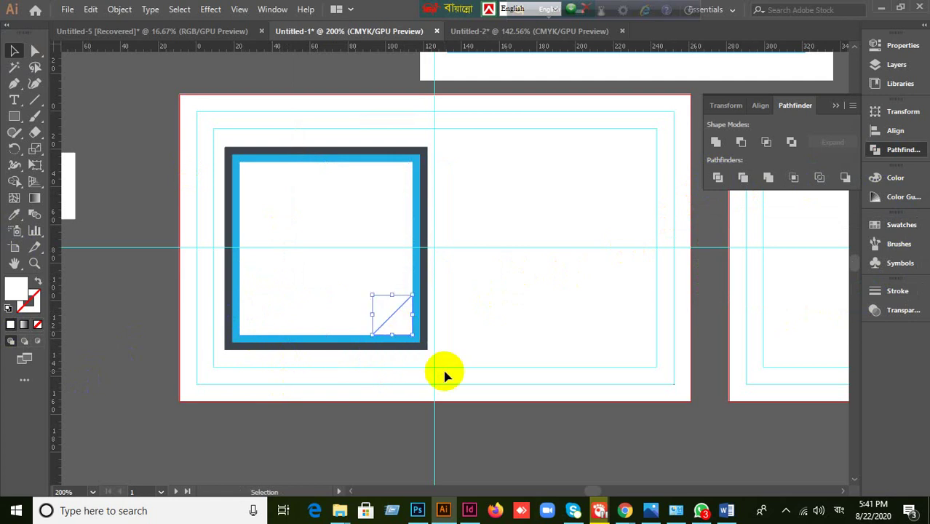
key(Delete)
scroll(301, 419, up, 5)
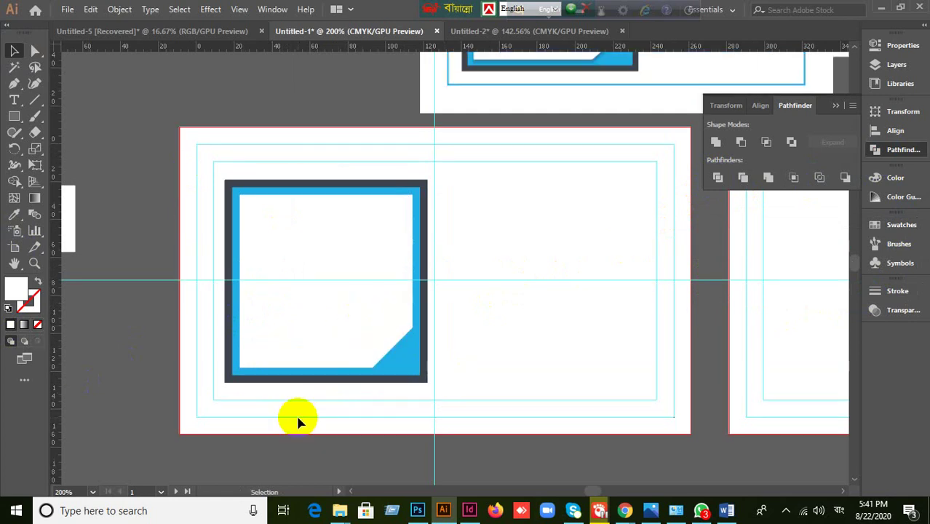
scroll(518, 246, down, 2)
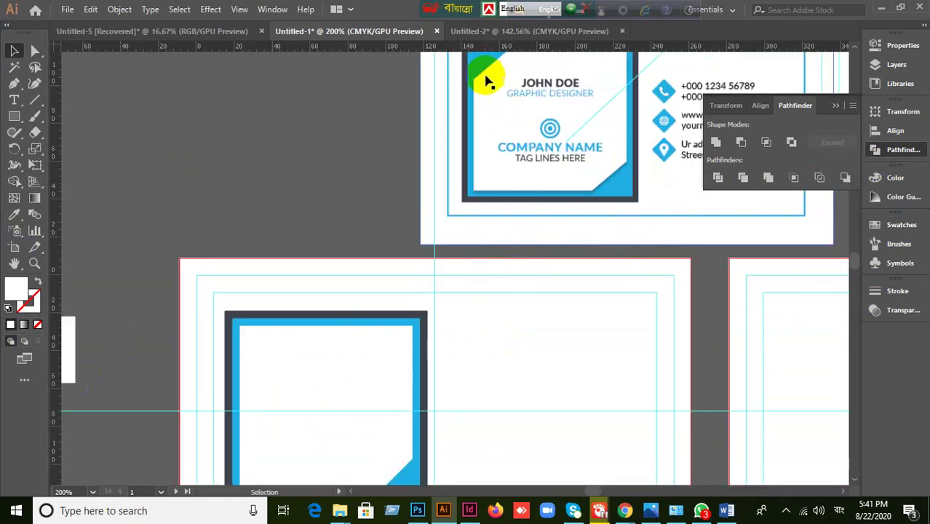
scroll(488, 87, up, 1)
scroll(485, 106, down, 1)
scroll(491, 224, down, 1)
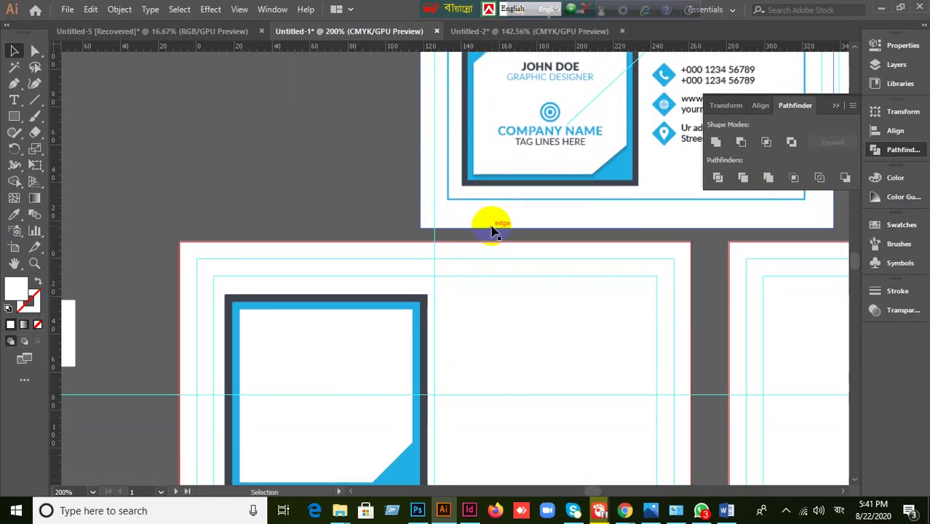
scroll(504, 214, up, 1)
scroll(460, 321, down, 3)
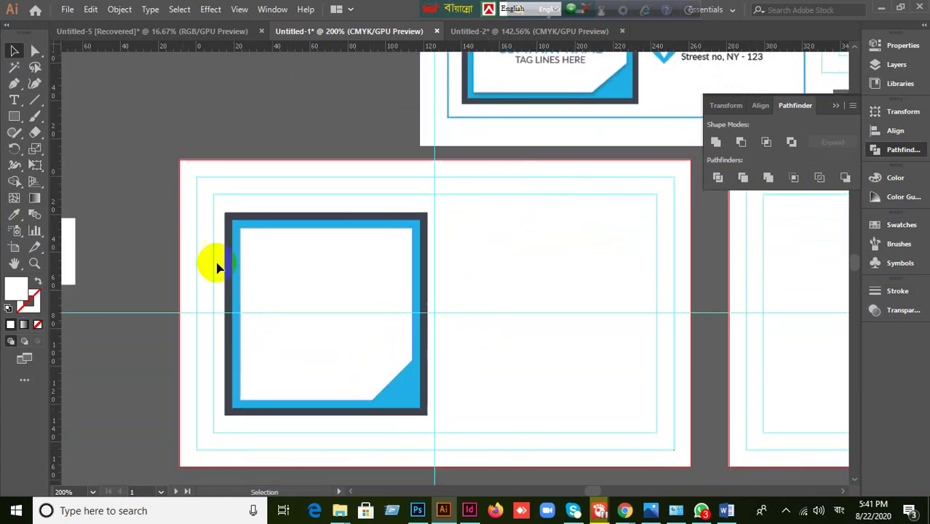
drag(35, 104, 92, 110)
drag(208, 293, 348, 171)
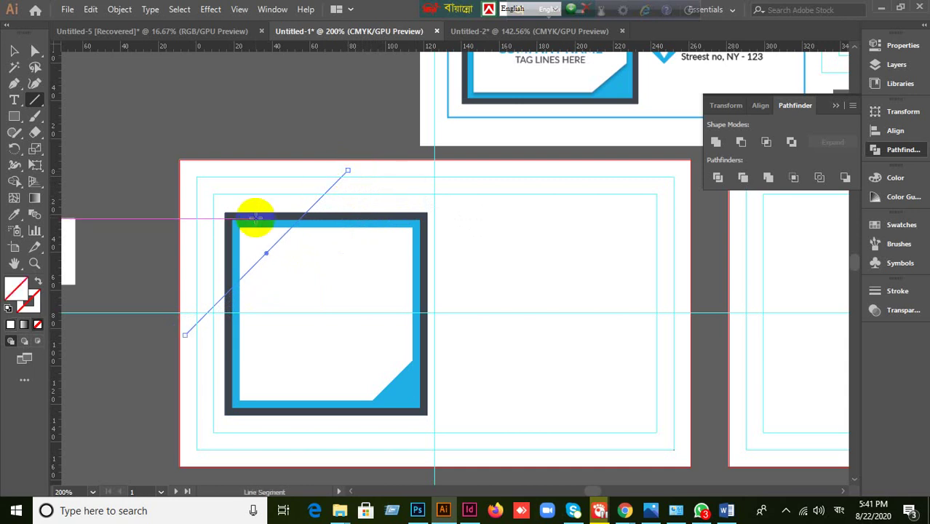
click(14, 50)
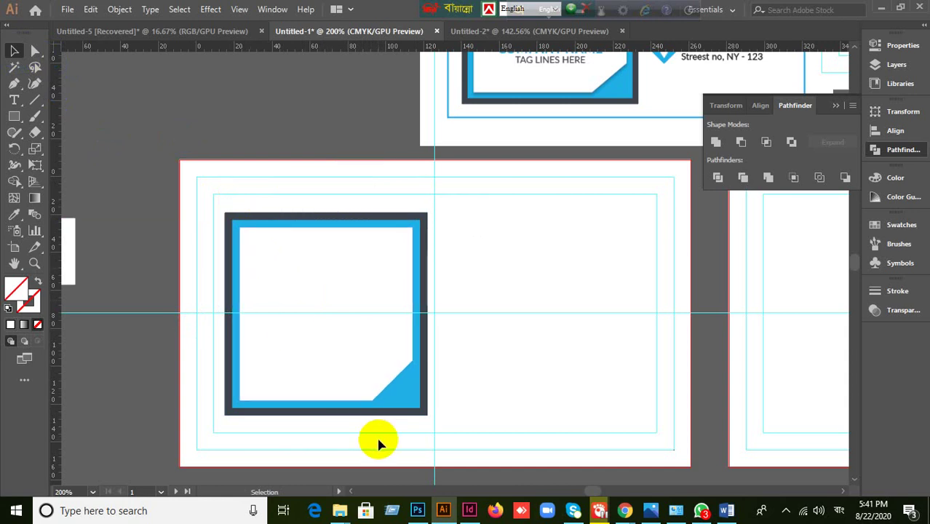
scroll(381, 440, up, 2)
- Draw a small square on the white inner panel
click(444, 356)
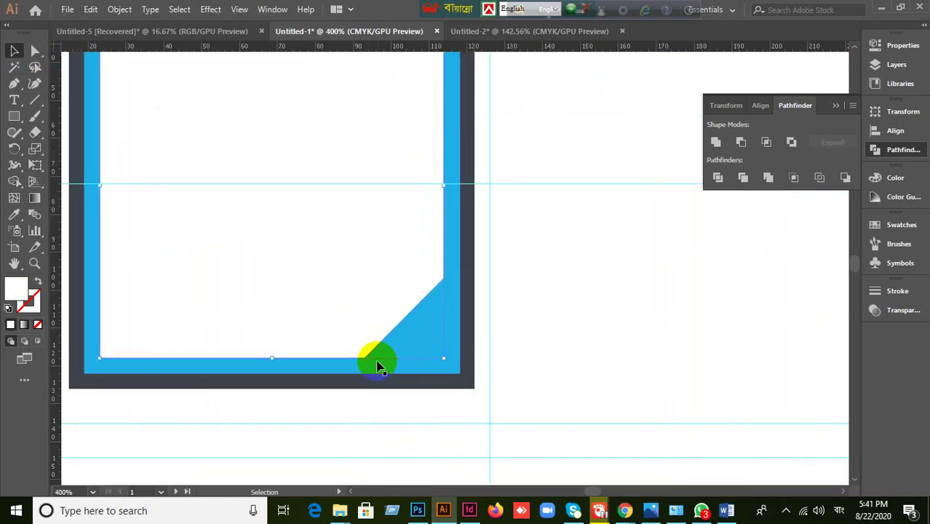
drag(16, 120, 66, 117)
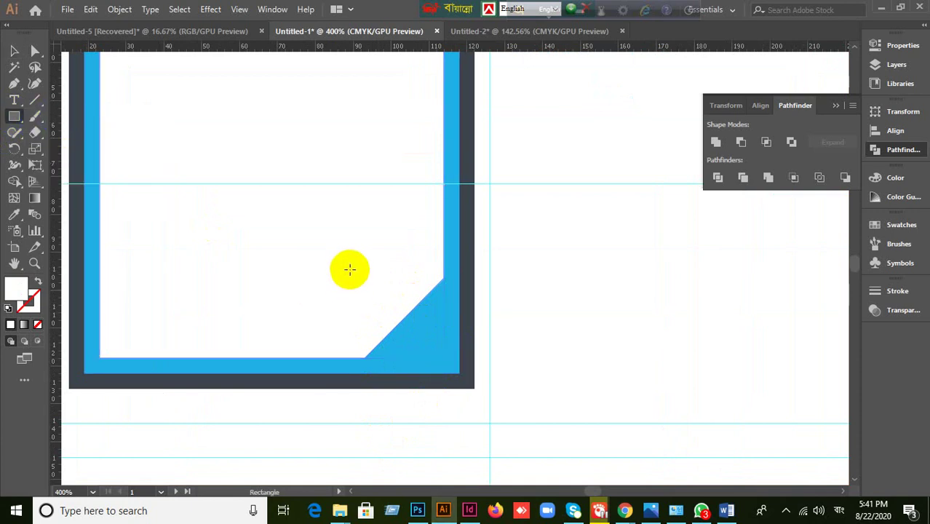
drag(353, 271, 444, 357)
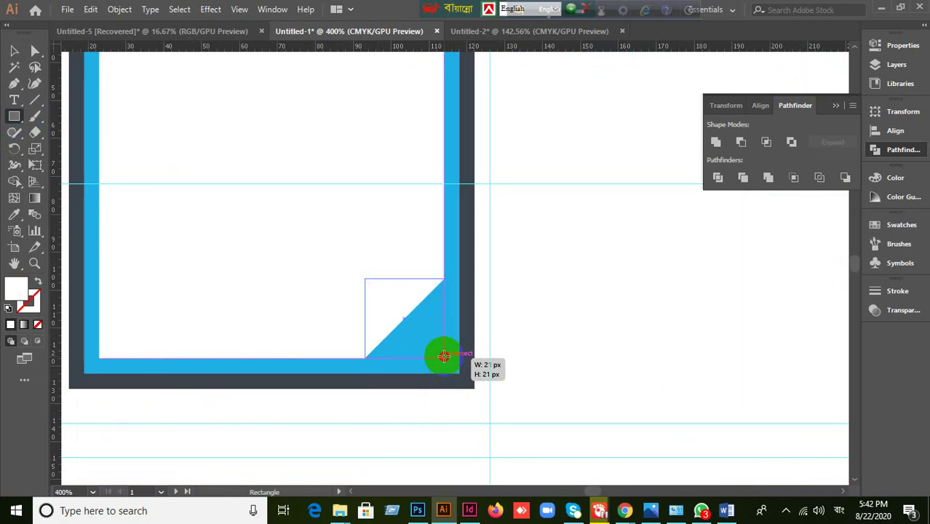
drag(444, 356, 444, 357)
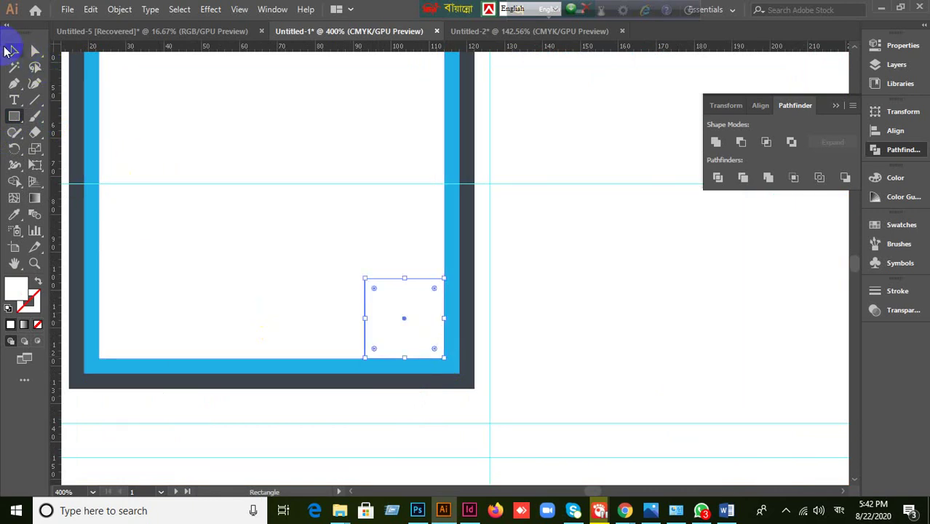
click(10, 51)
drag(567, 254, 654, 353)
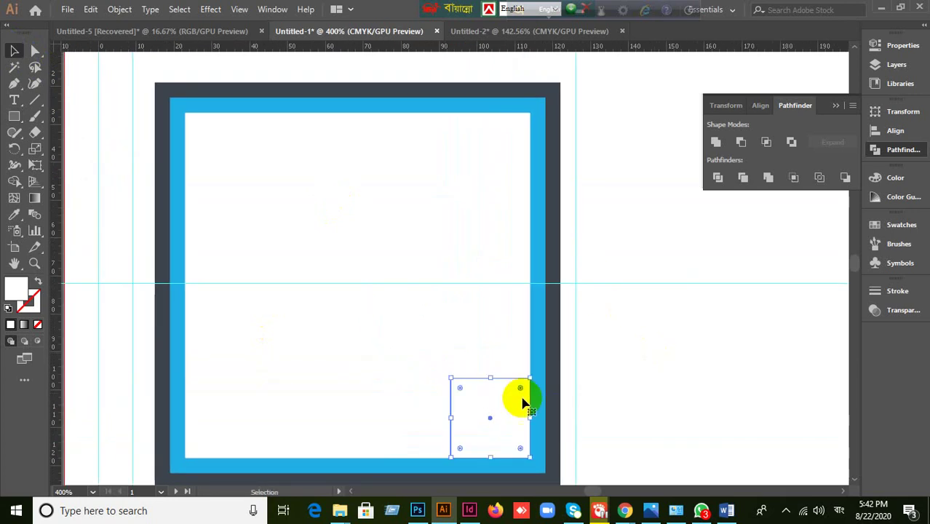
- Fill the small square yellow and align it to the panel's top and left edges
click(892, 228)
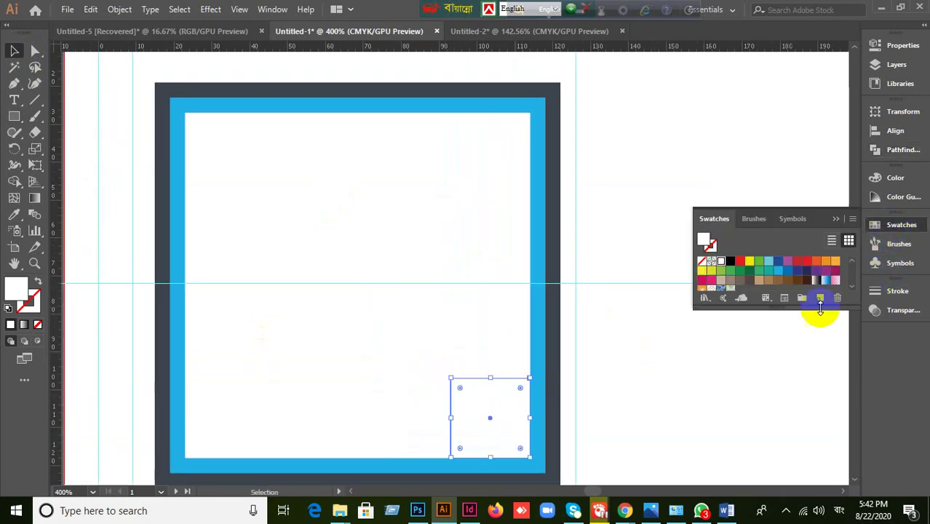
click(751, 263)
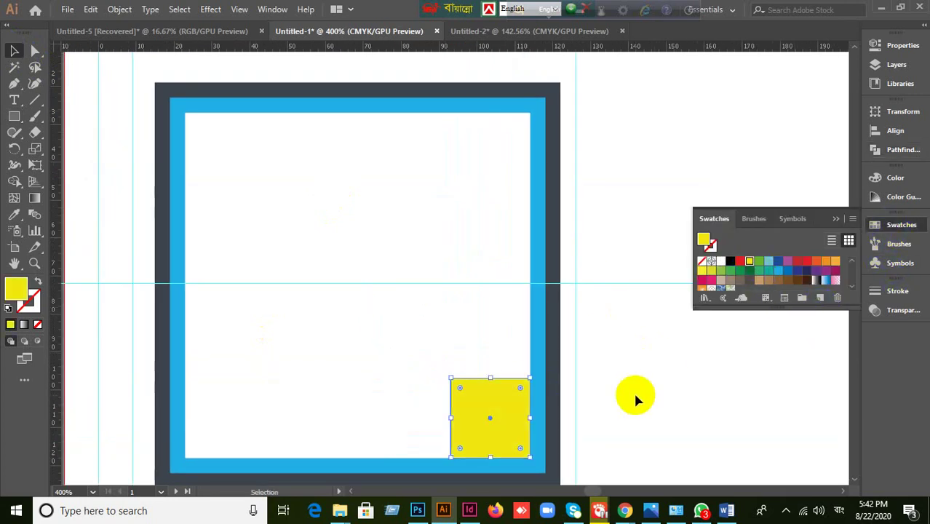
click(835, 222)
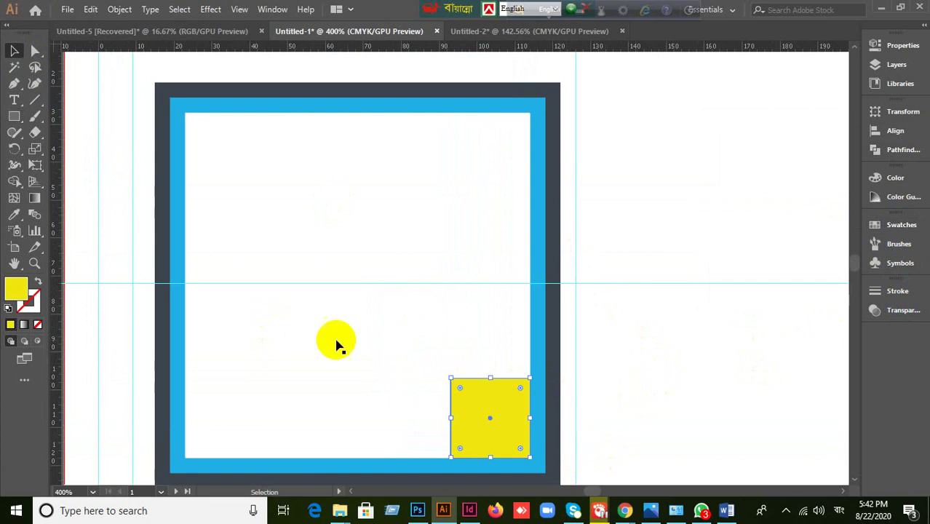
shift+click(315, 328)
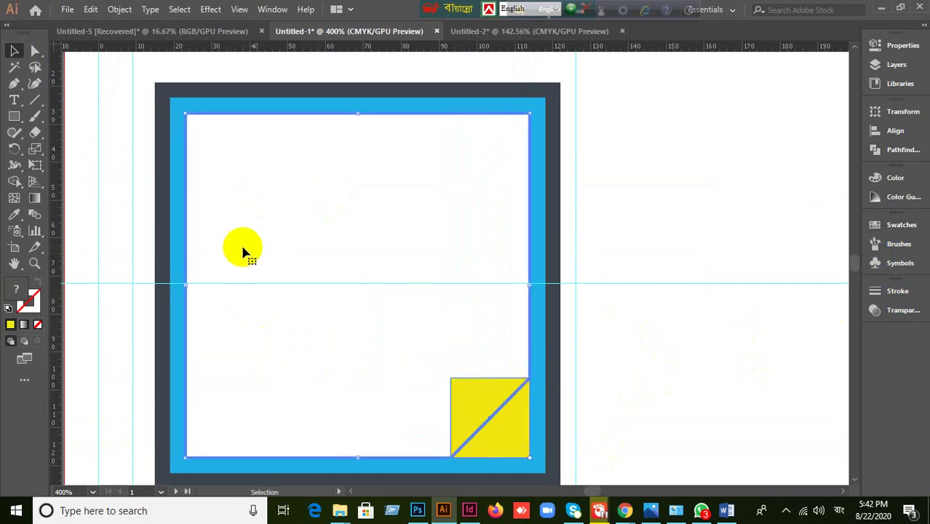
click(896, 131)
click(799, 143)
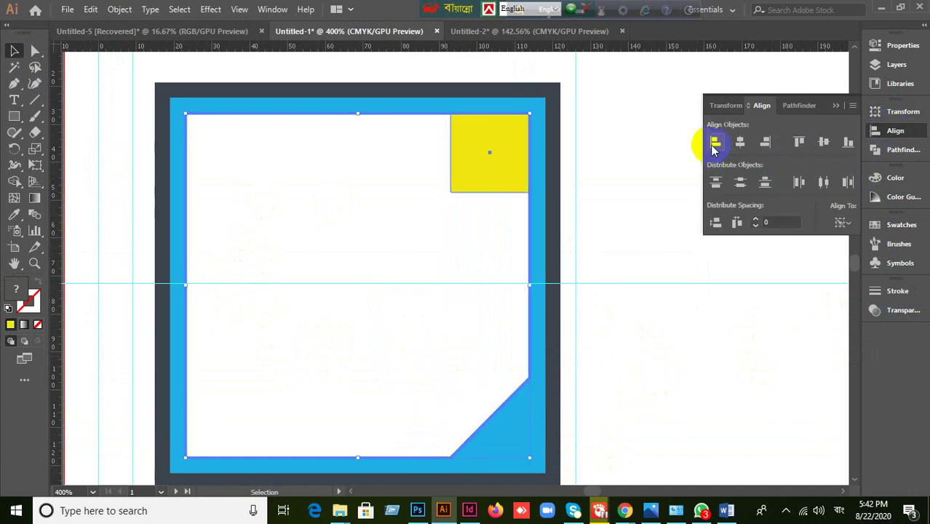
click(716, 142)
click(249, 178)
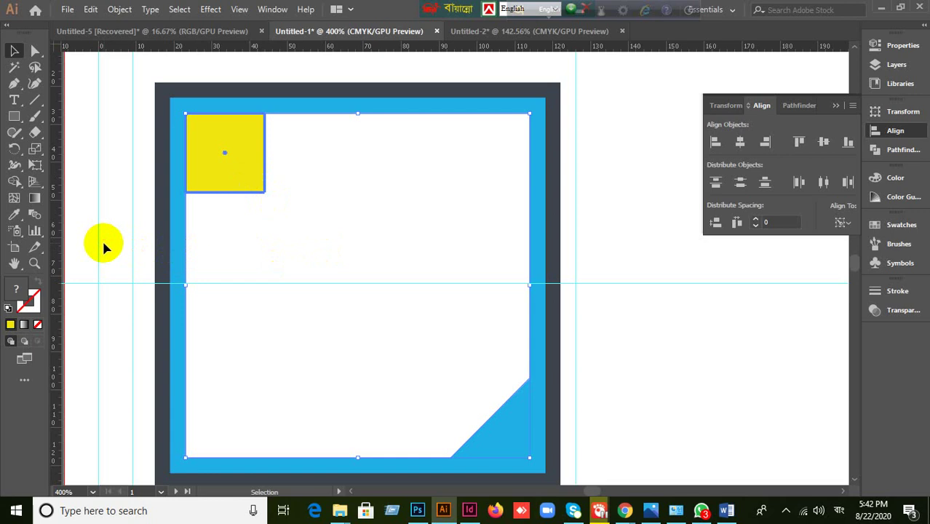
click(162, 260)
click(233, 164)
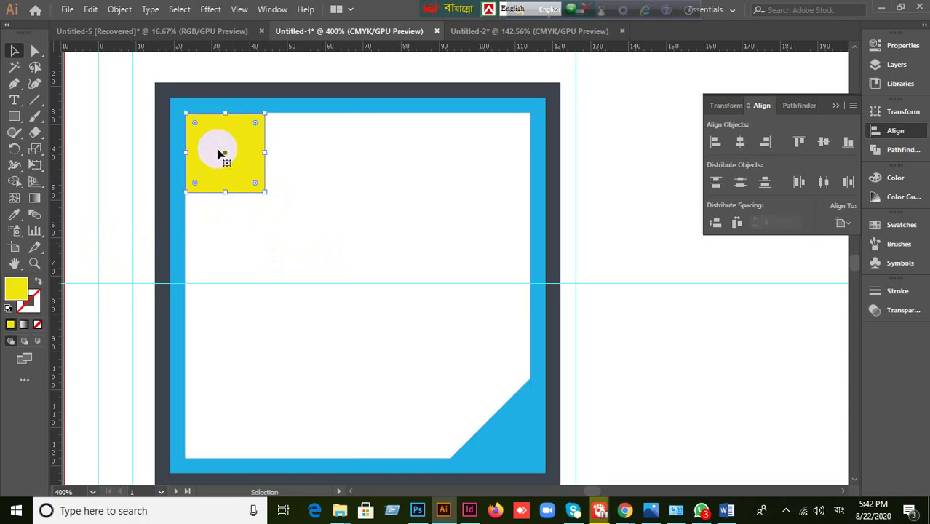
- Convert the yellow square to guides and draw a diagonal line across it to the panel's top edge
right_click(219, 152)
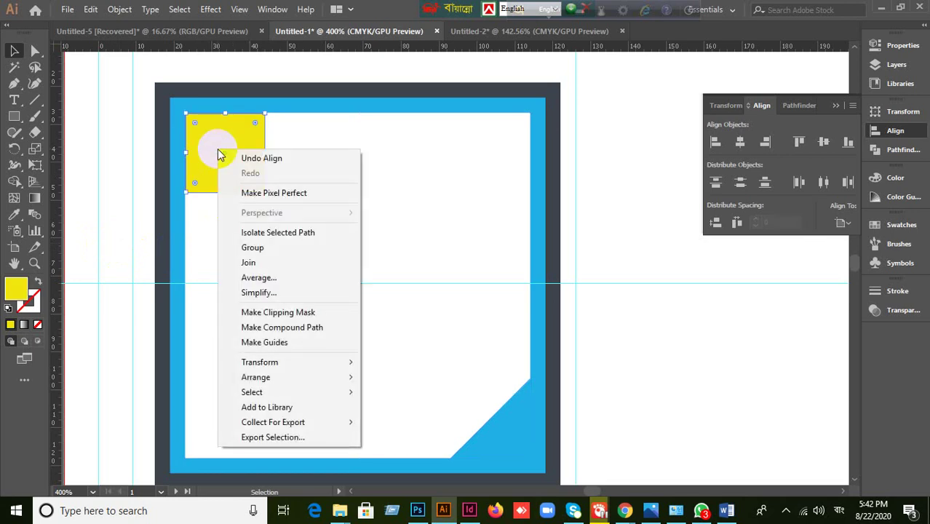
click(250, 342)
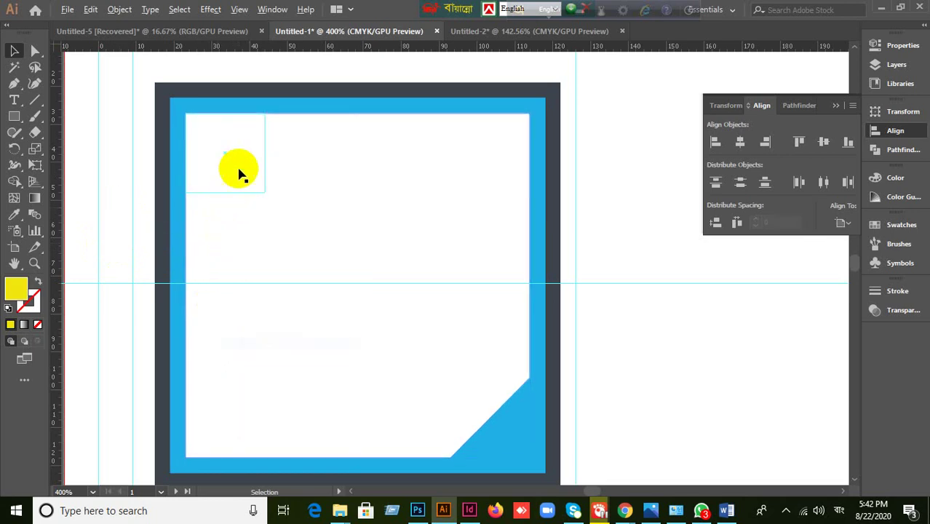
scroll(240, 173, up, 2)
scroll(316, 190, up, 3)
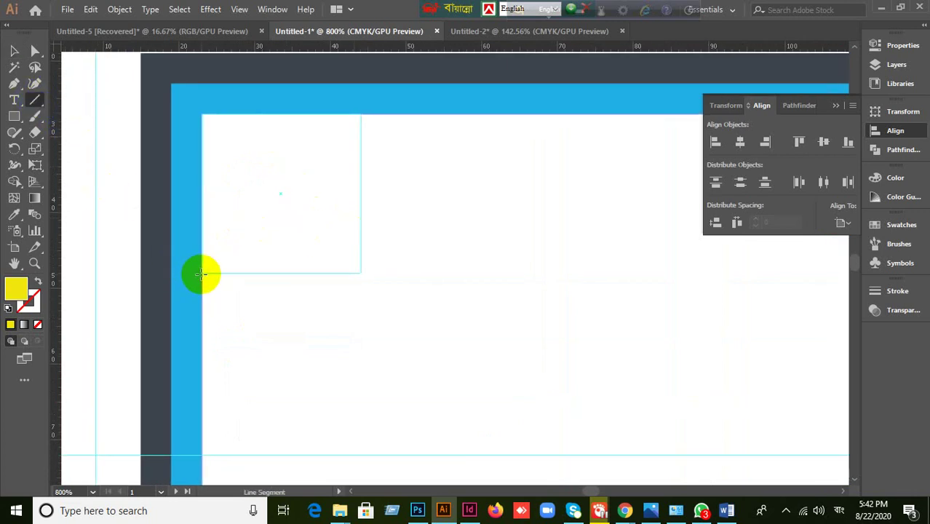
drag(201, 274, 363, 110)
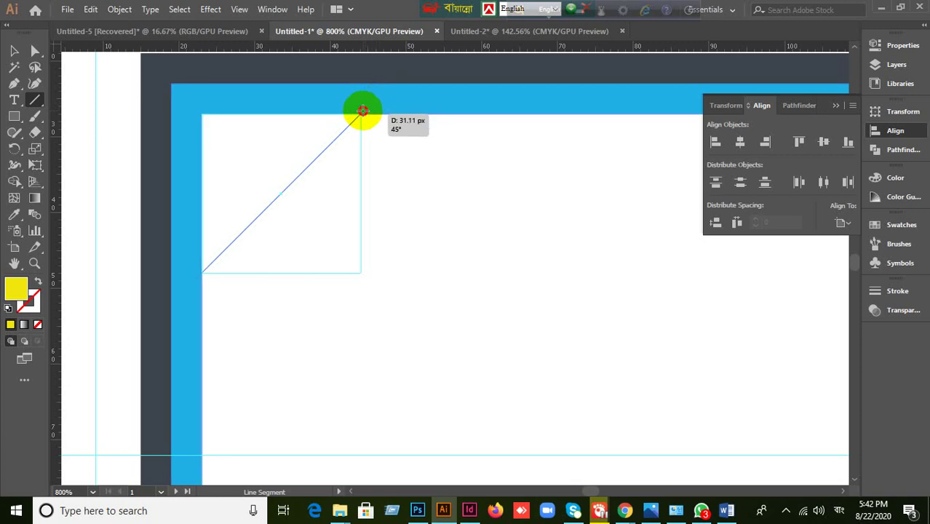
drag(364, 110, 376, 98)
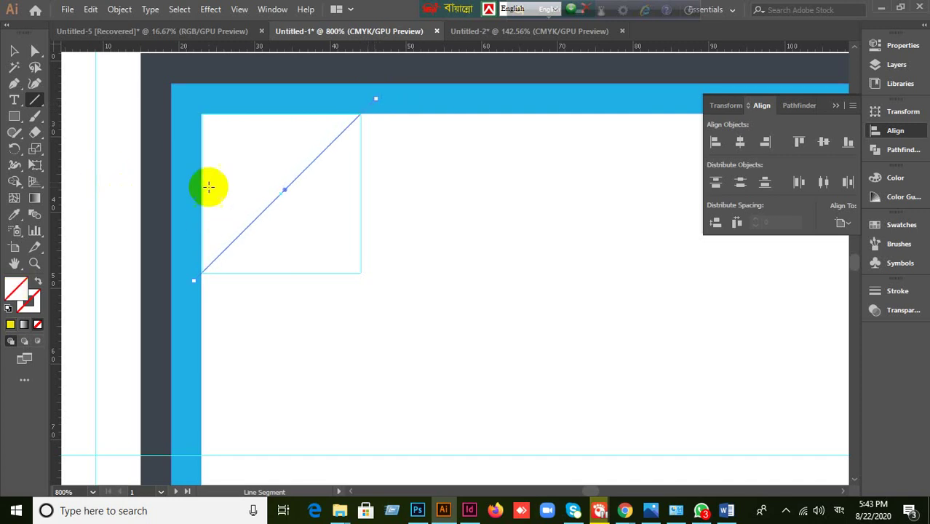
- Select the white inner panel, undoing an accidental nudge of the blue frame
click(14, 50)
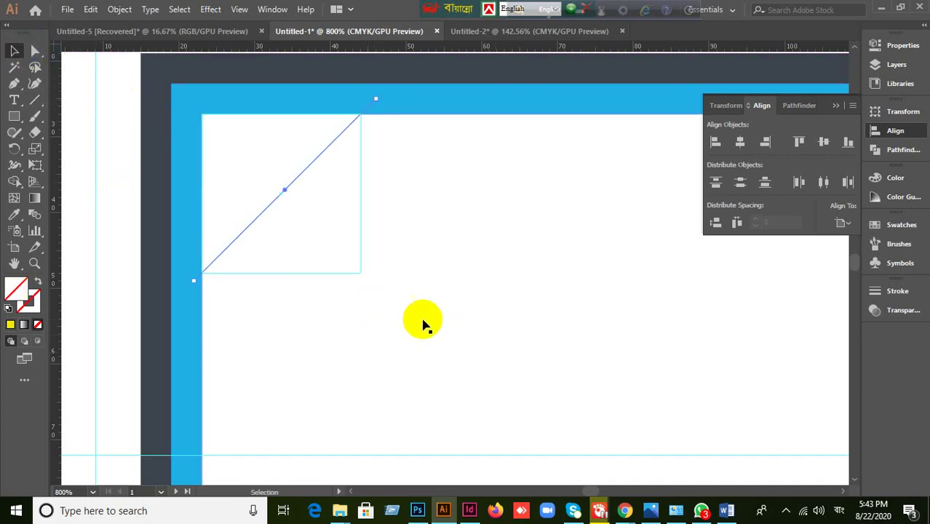
shift+click(263, 152)
click(418, 275)
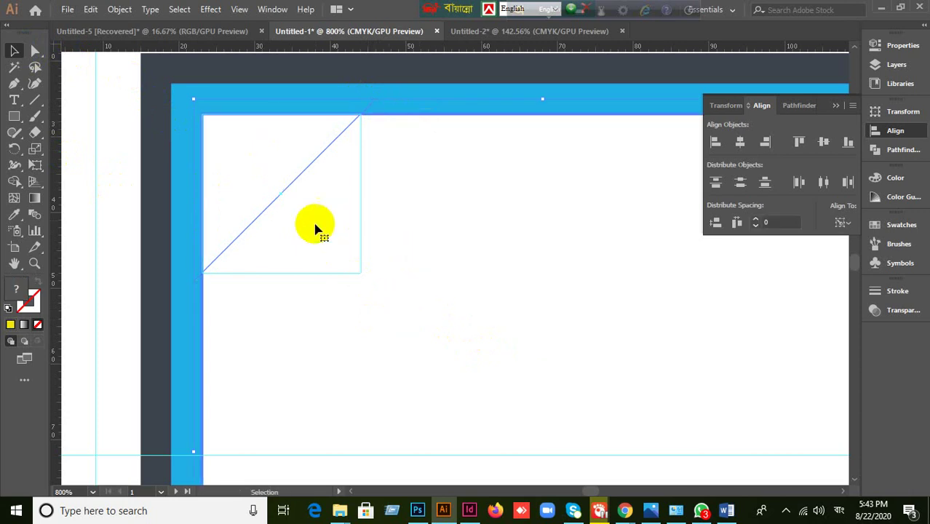
scroll(121, 304, down, 1)
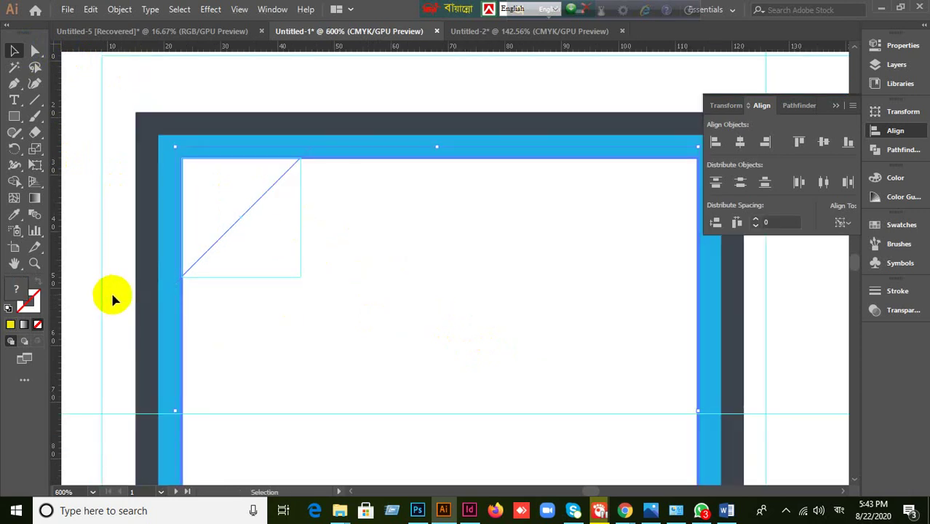
click(113, 299)
drag(172, 274, 173, 296)
key(ctrl+z)
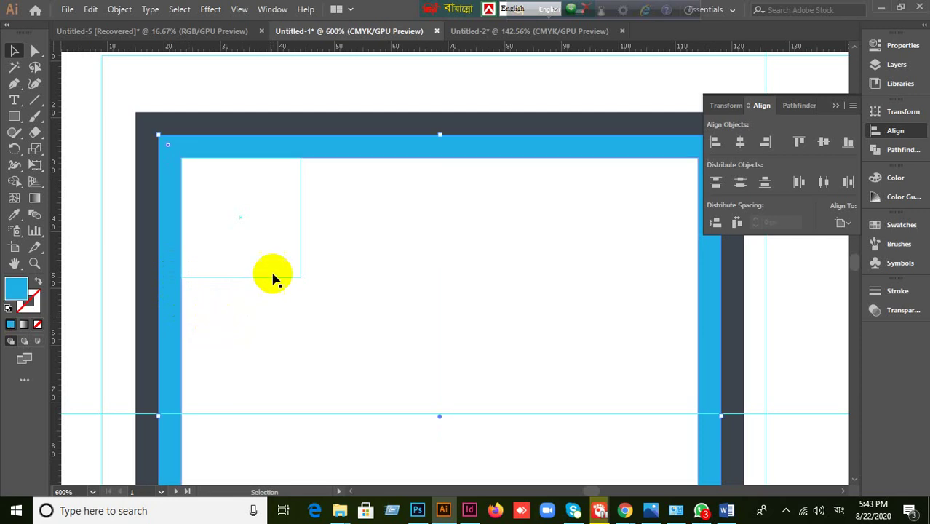
click(277, 277)
- Check the reference card, then undo a stray frame move to restore the diagonal line
scroll(431, 315, down, 3)
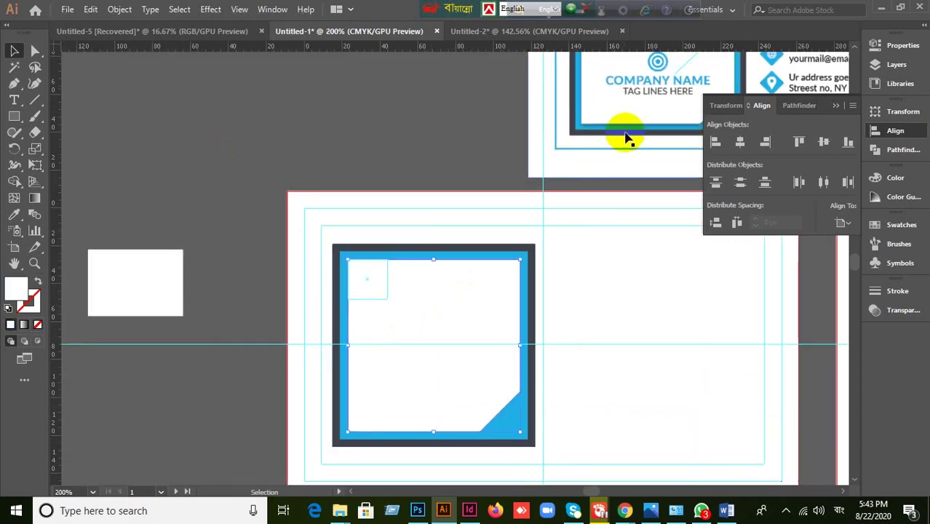
drag(623, 134, 601, 200)
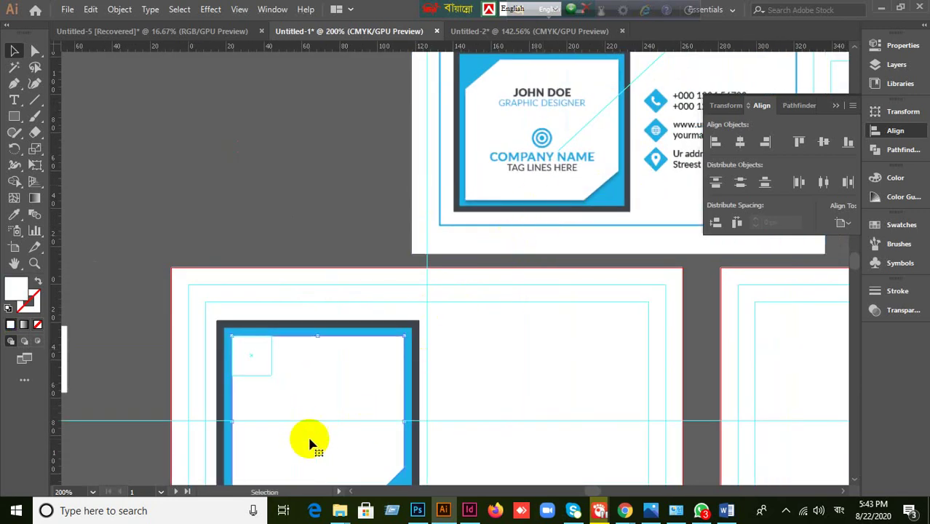
scroll(259, 446, up, 2)
scroll(276, 426, down, 1)
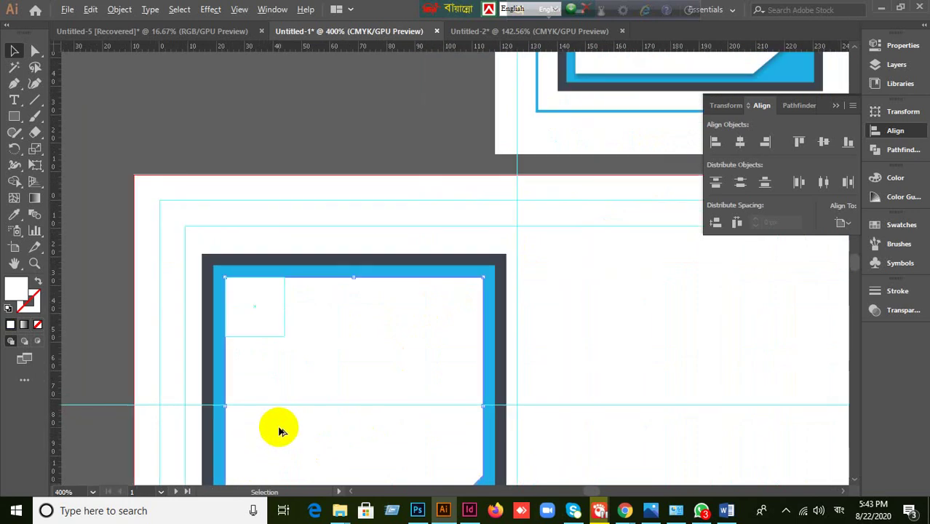
scroll(276, 426, up, 3)
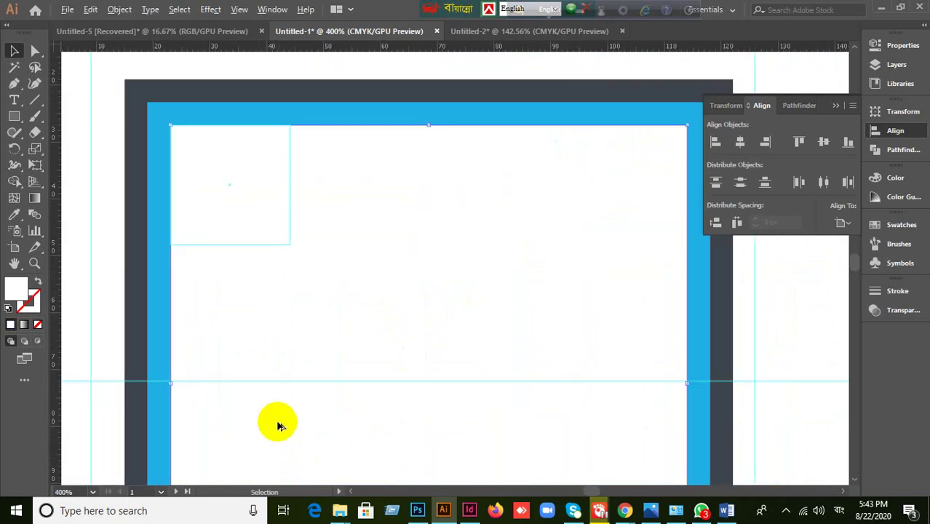
click(283, 116)
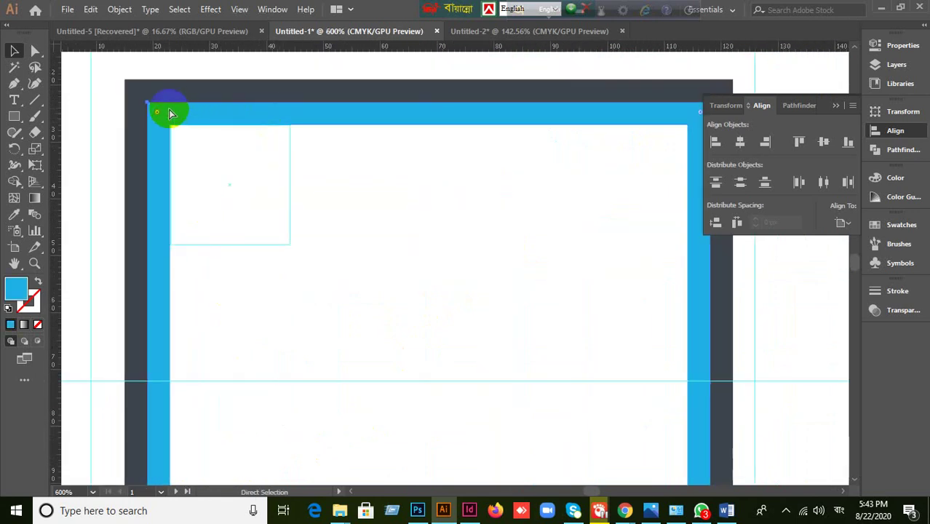
click(258, 111)
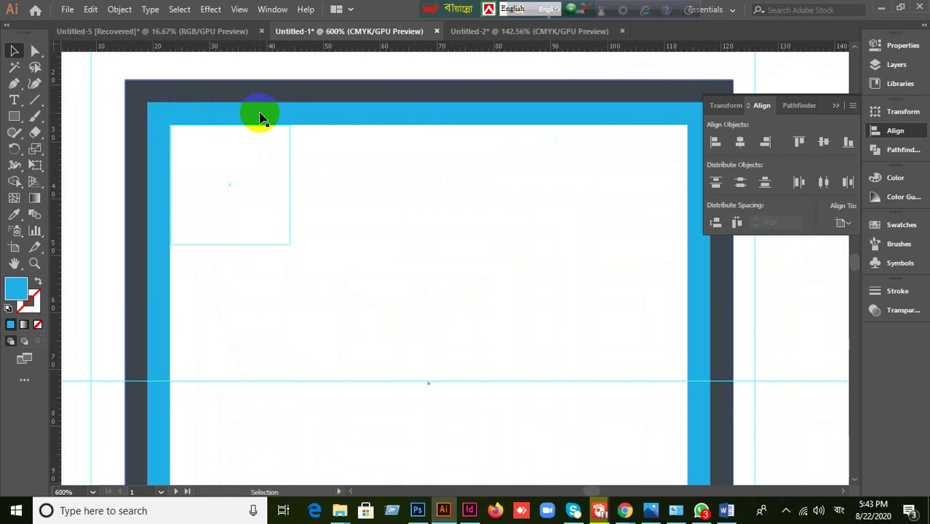
drag(261, 117, 240, 171)
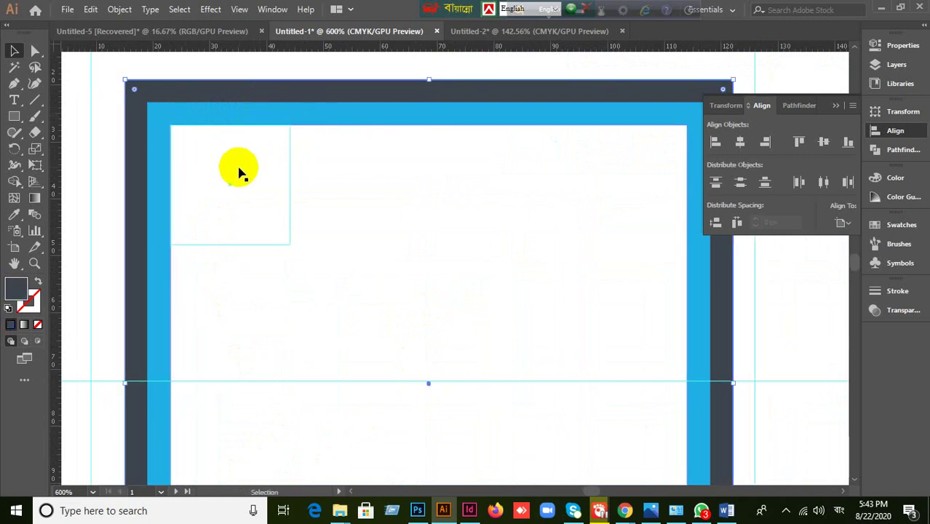
click(189, 180)
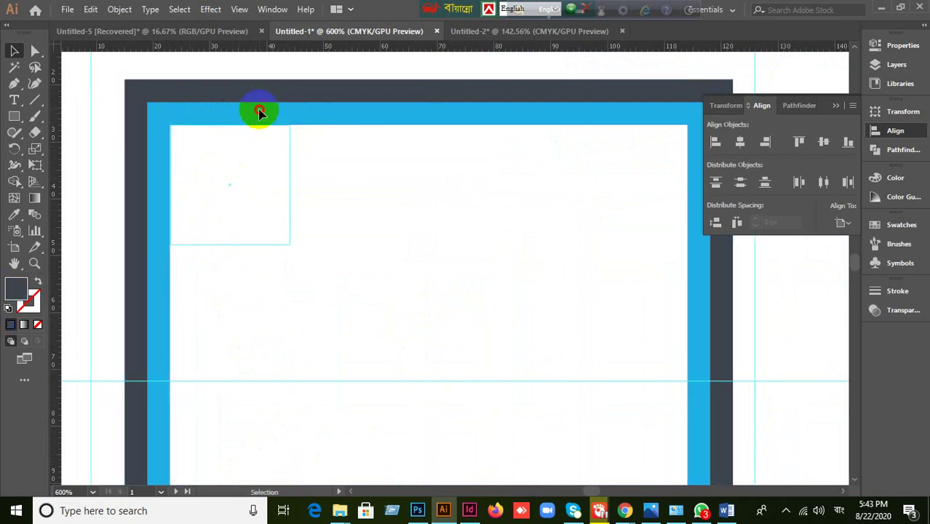
key(ctrl+z)
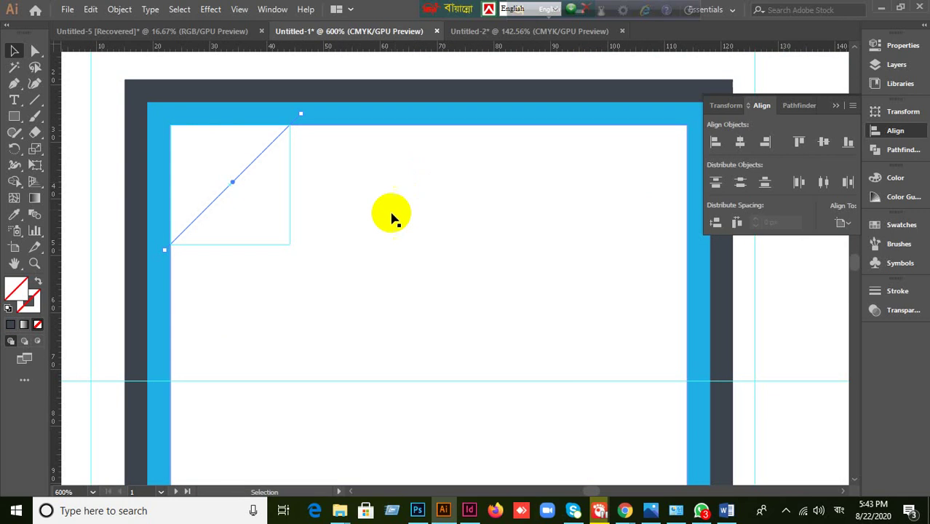
- Divide the white panel along the diagonal line with Pathfinder Divide and ungroup the pieces
shift+click(207, 158)
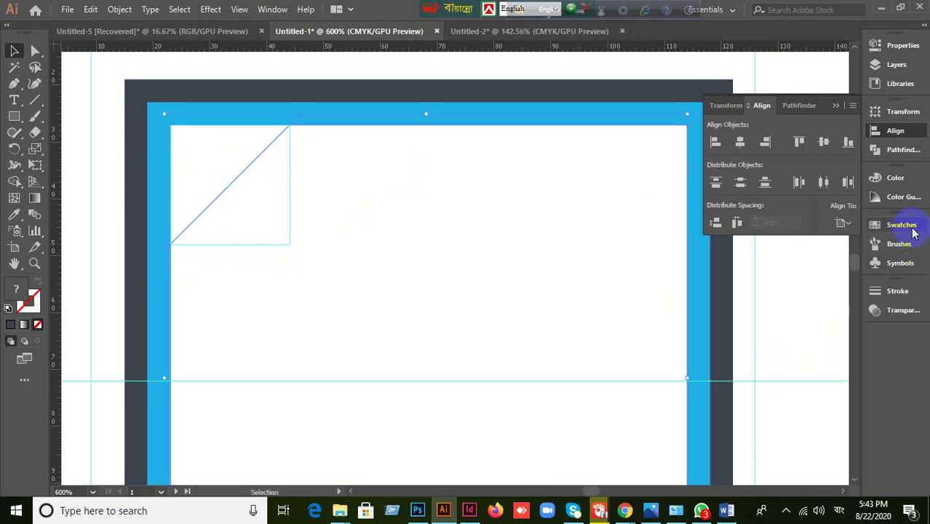
click(897, 157)
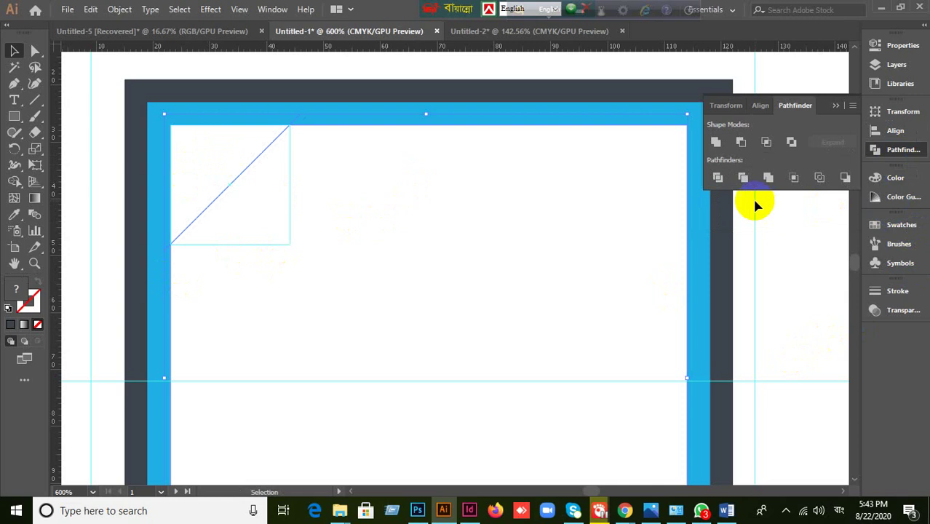
click(718, 179)
right_click(226, 162)
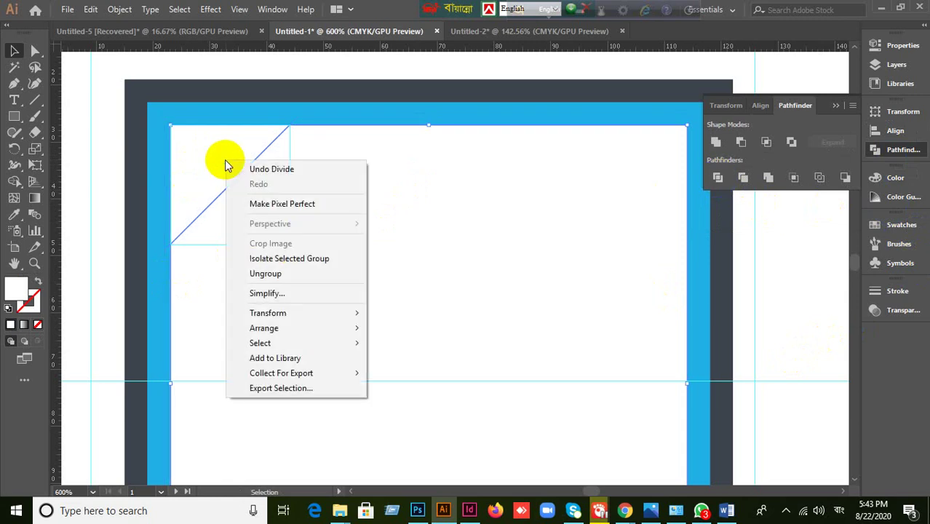
click(263, 272)
- Fill the upper-left triangle of the divided corner with the blue swatch
click(113, 187)
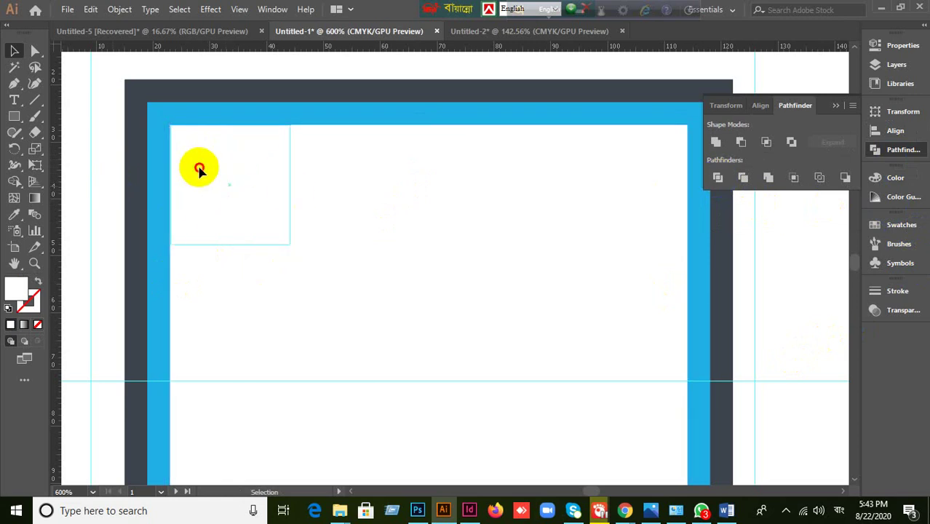
click(201, 171)
click(200, 171)
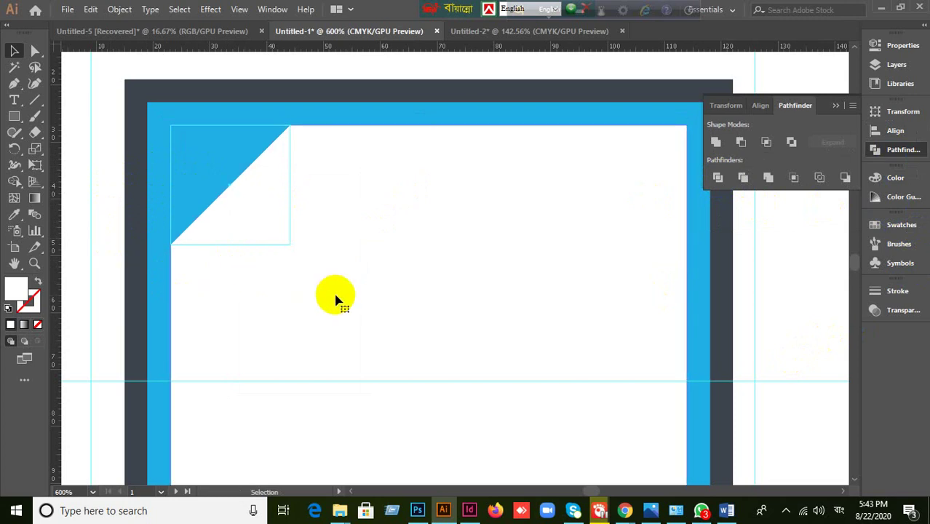
- Select the large white inner panel and open its context menu, then dismiss it
click(288, 279)
click(285, 242)
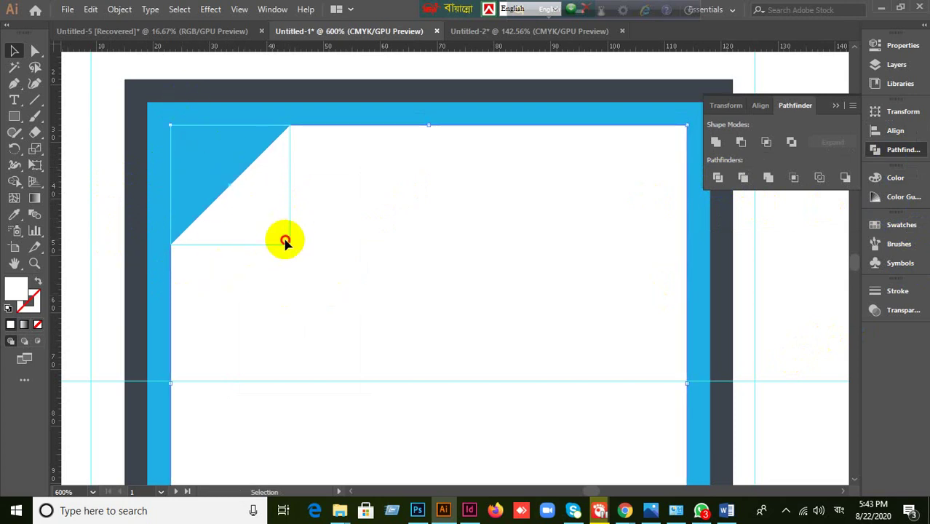
right_click(307, 277)
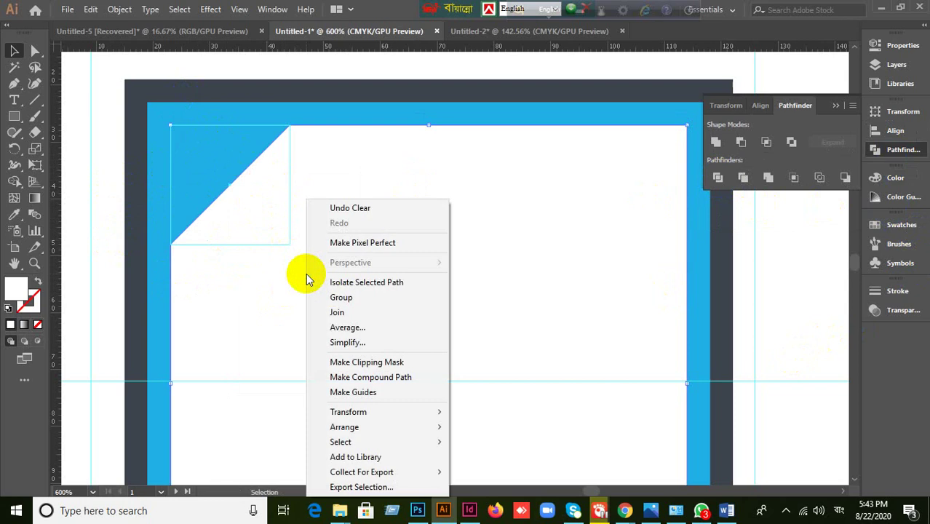
click(248, 329)
right_click(273, 314)
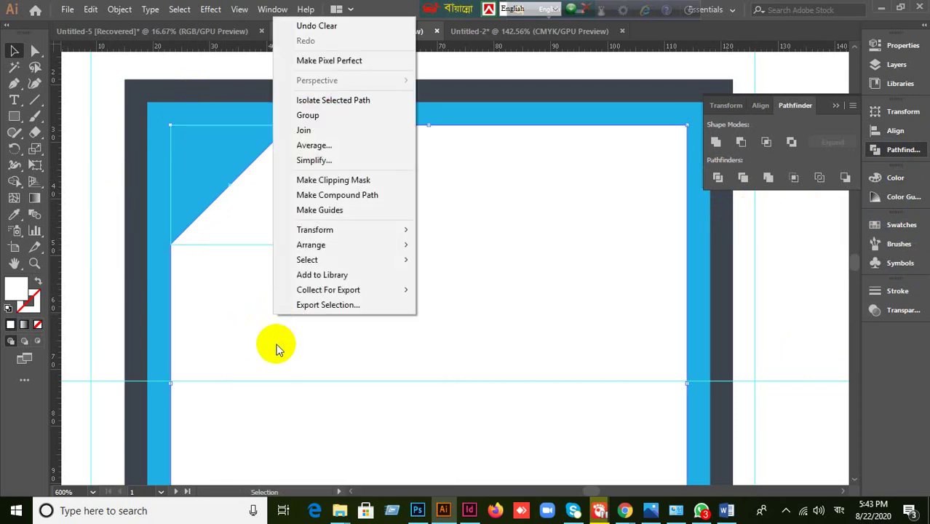
click(278, 346)
scroll(170, 302, down, 2)
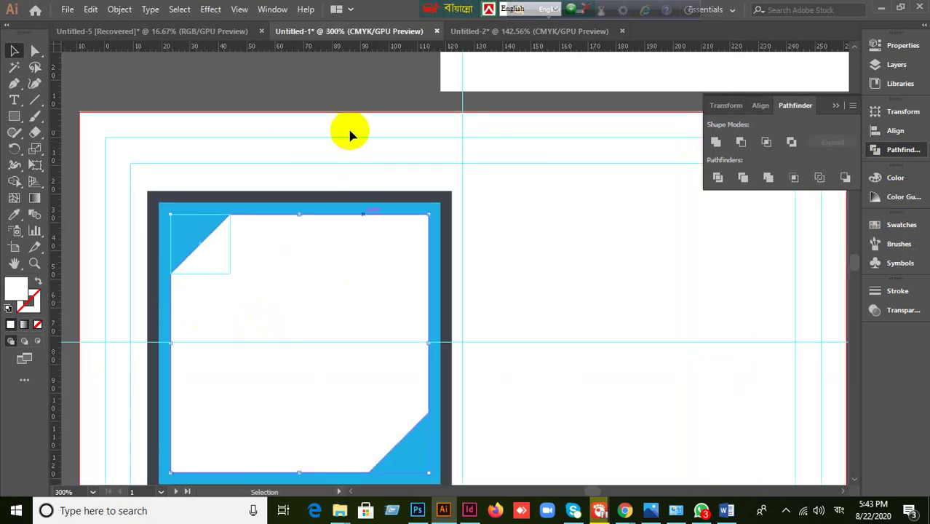
- Deselect the panel and unlock the guides
click(344, 94)
scroll(273, 326, up, 1)
right_click(259, 266)
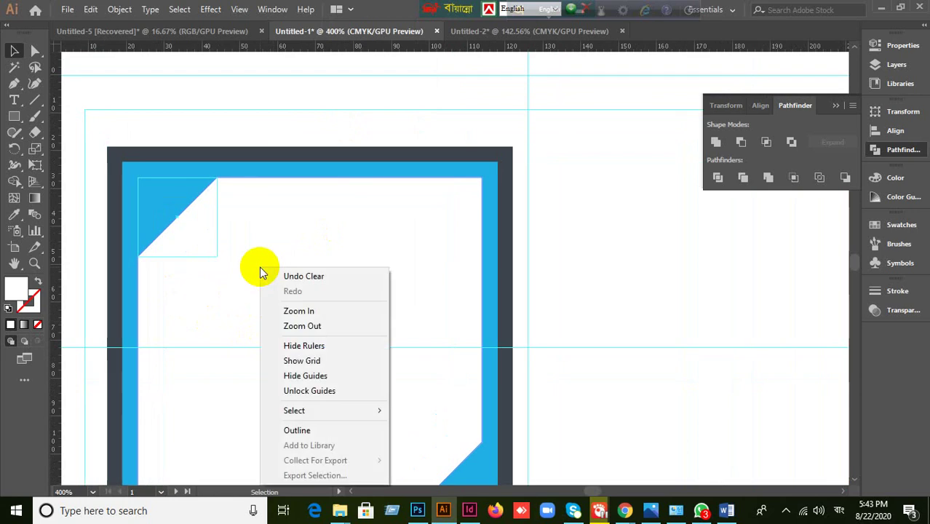
click(301, 393)
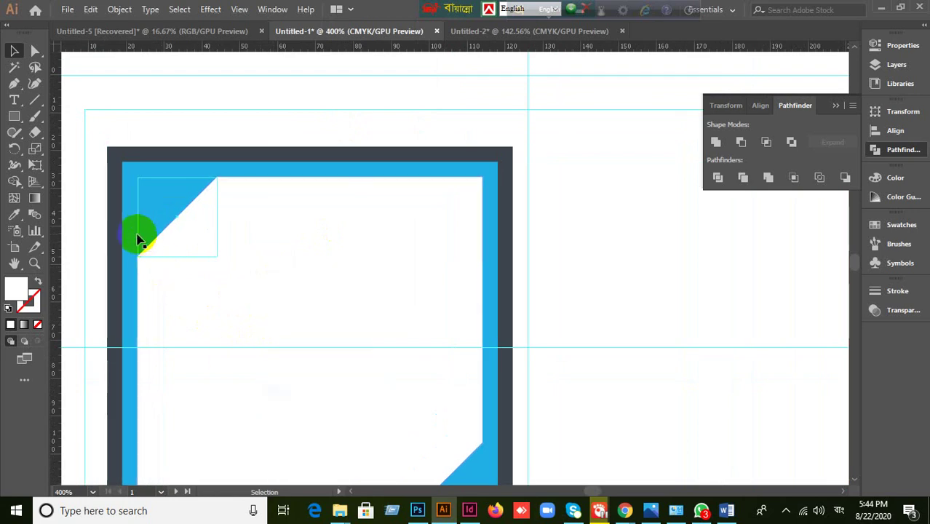
- Remove the leftover guide square at the top-left corner and lock the guides again
click(140, 238)
click(247, 282)
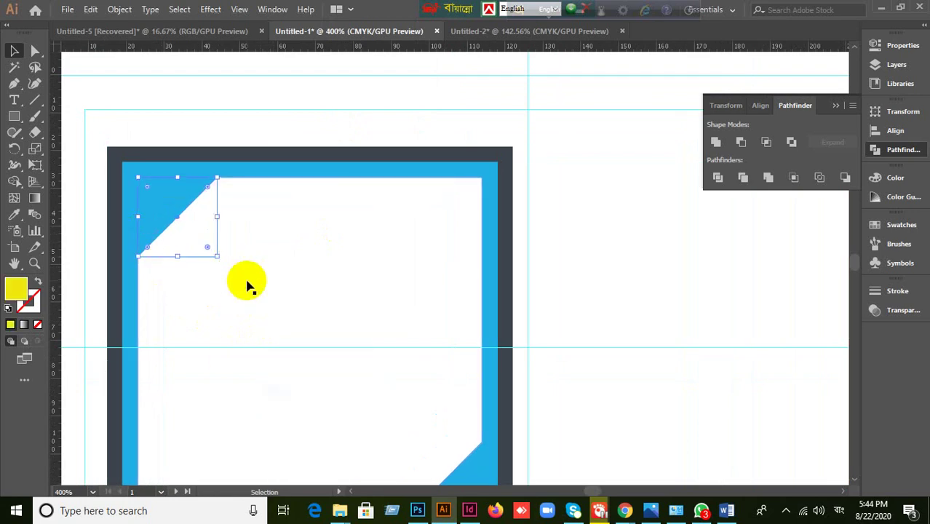
right_click(247, 225)
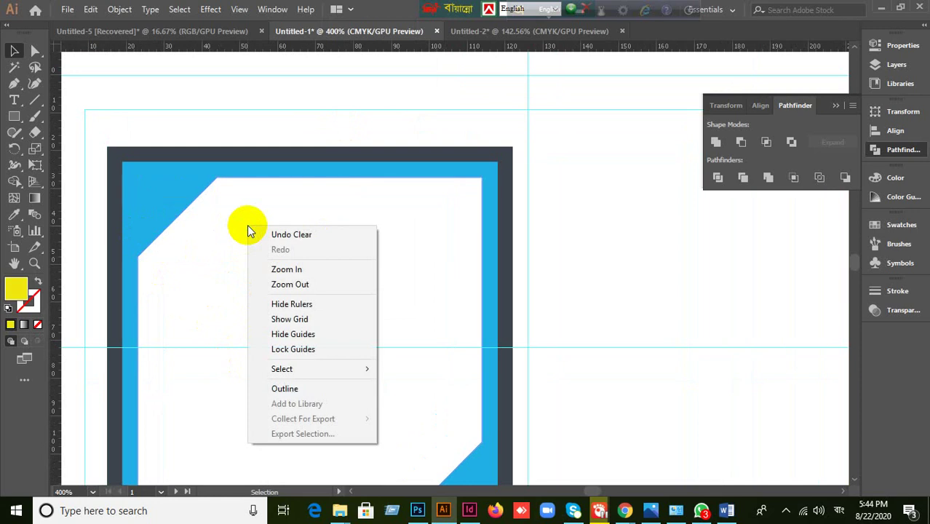
click(284, 350)
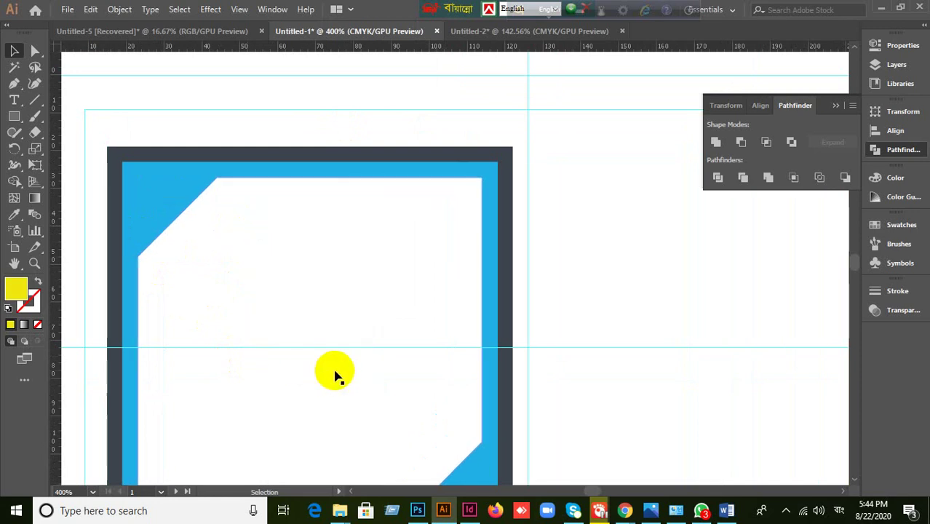
- Zoom out and pan to show the whole card front and the reference card
key(ctrl+minus)
key(ctrl+minus)
key(ctrl+minus)
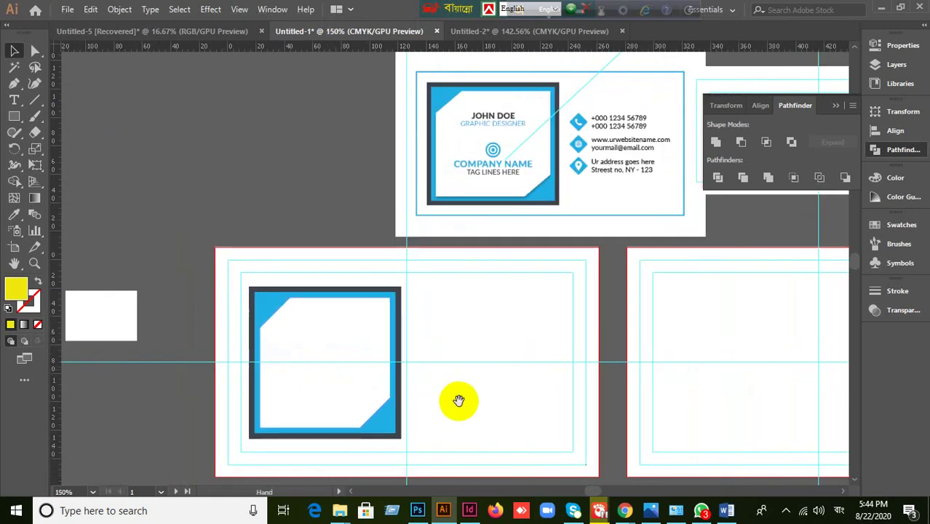
drag(457, 398, 423, 338)
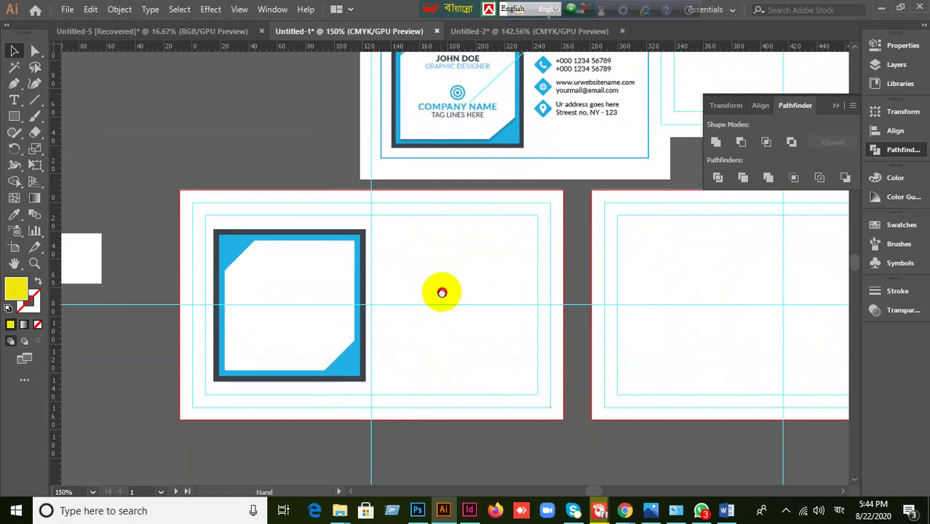
drag(441, 280, 442, 339)
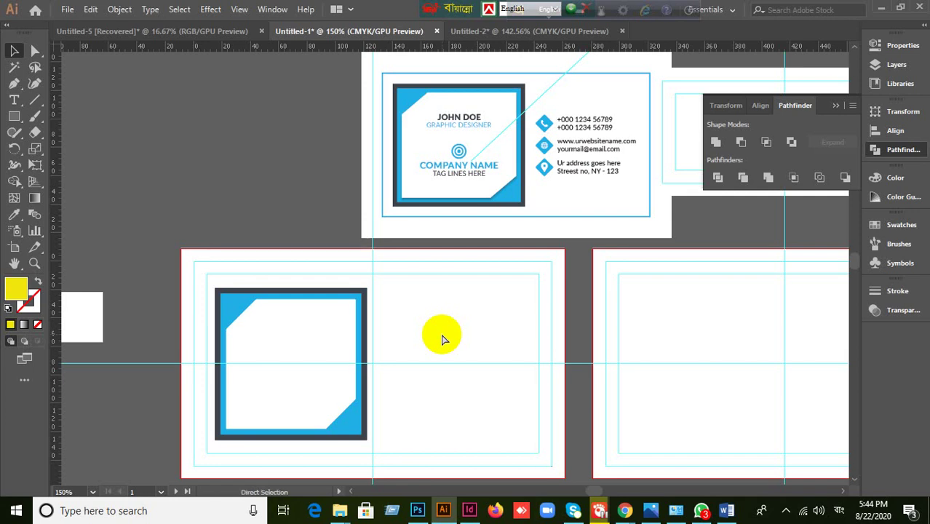
- Zoom in on the lower card's frame and select its white cut-corner inner panel
key(ctrl+a)
click(250, 139)
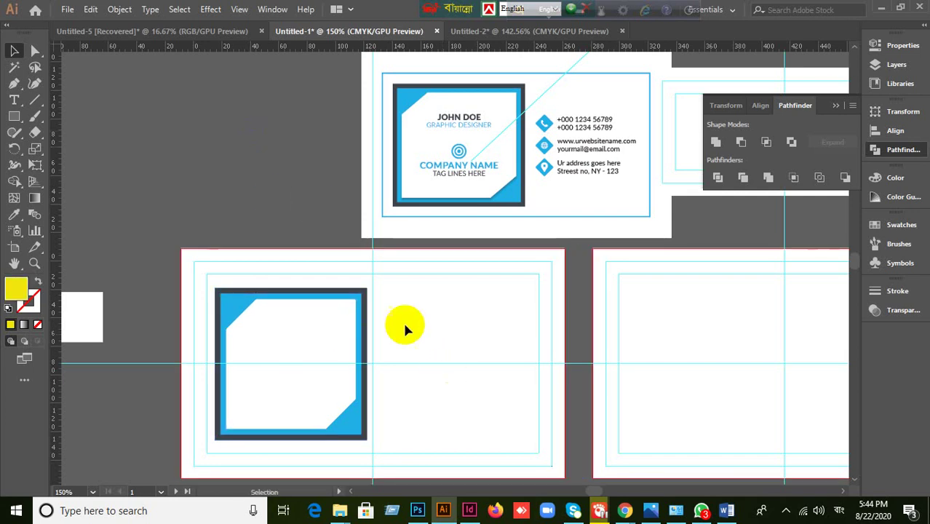
scroll(413, 324, up, 2)
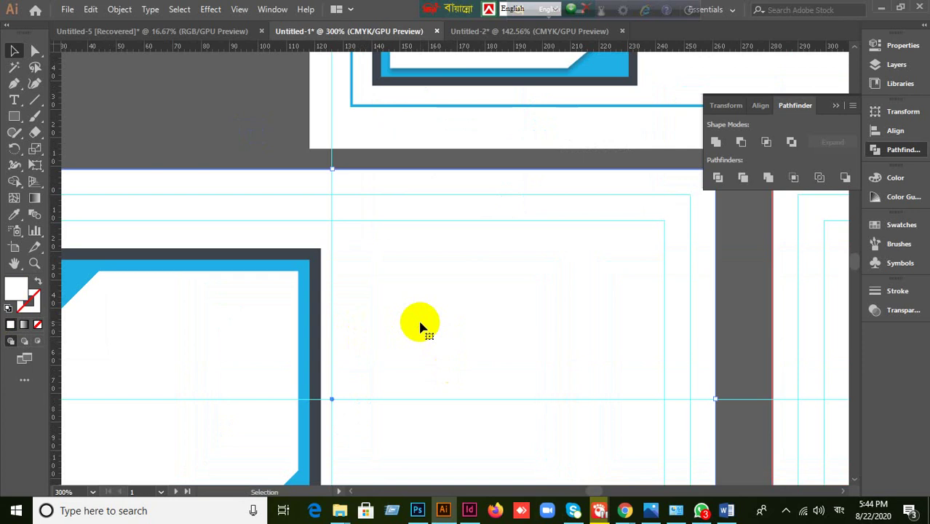
key(a)
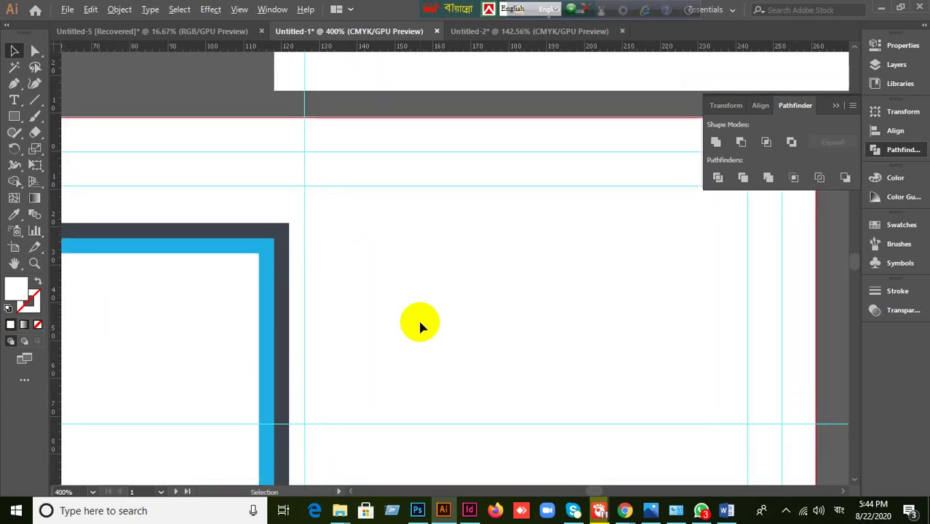
drag(345, 293, 533, 244)
scroll(536, 238, down, 1)
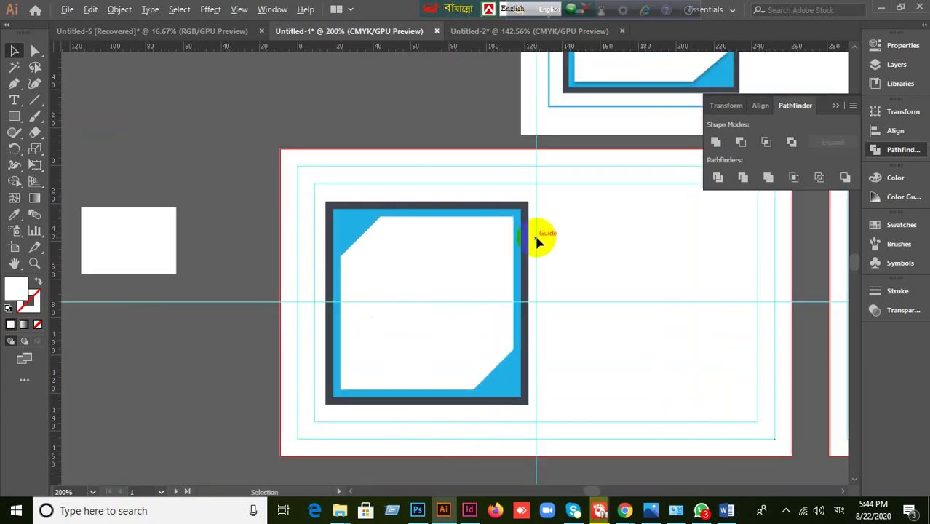
scroll(613, 212, up, 2)
scroll(613, 212, right, 1)
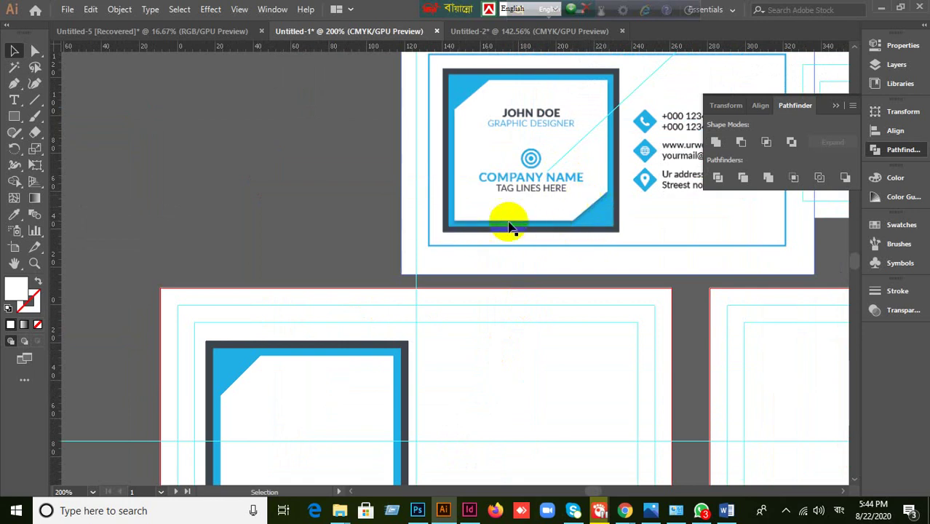
scroll(520, 360, down, 3)
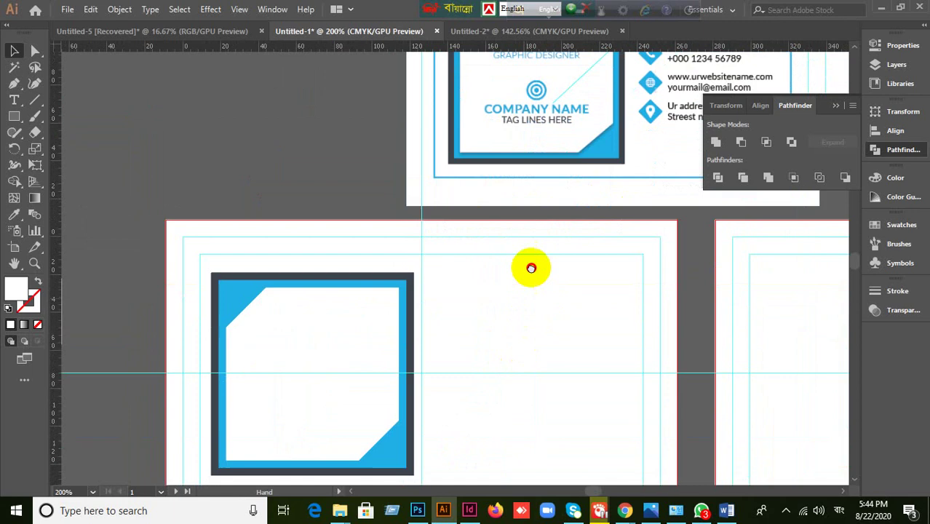
click(324, 345)
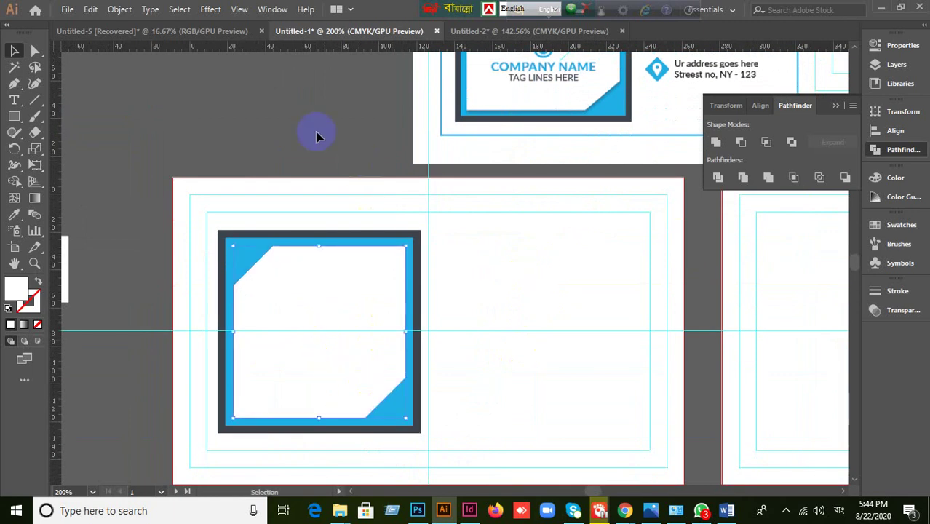
click(208, 10)
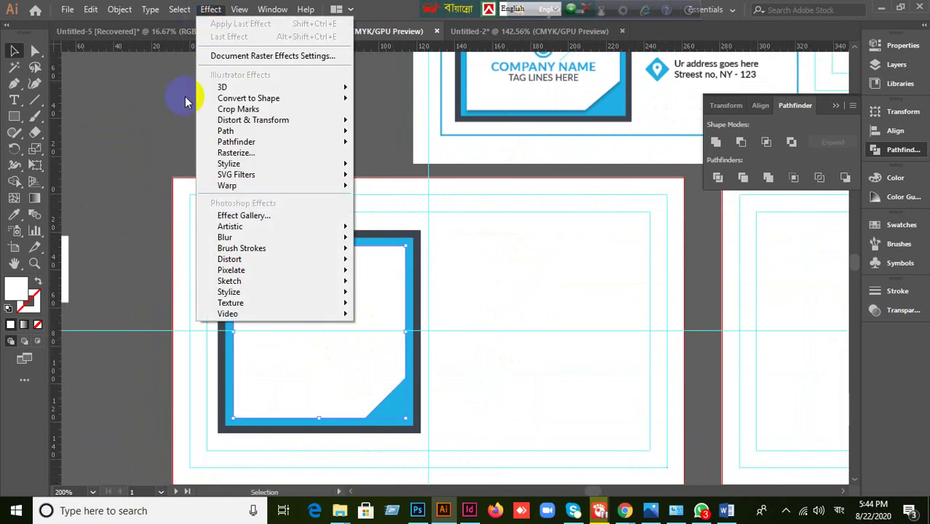
mouse_move(229, 163)
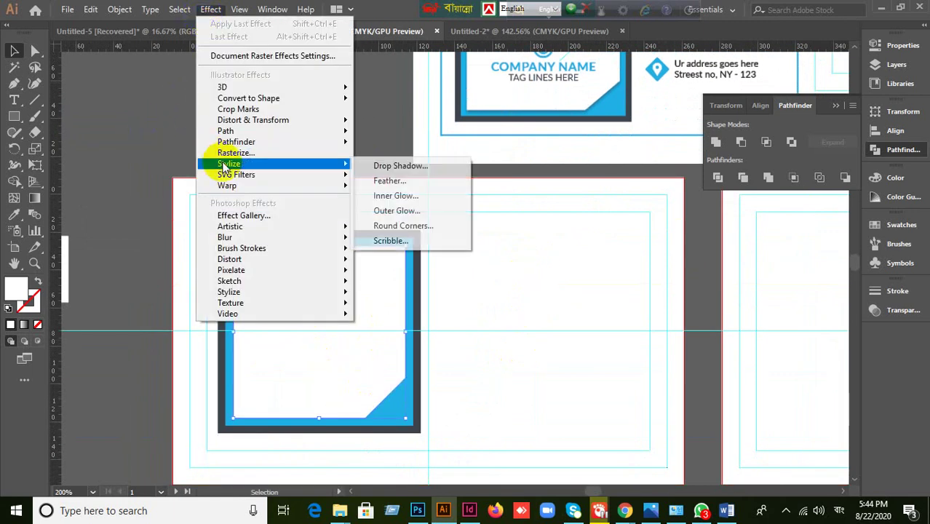
click(388, 168)
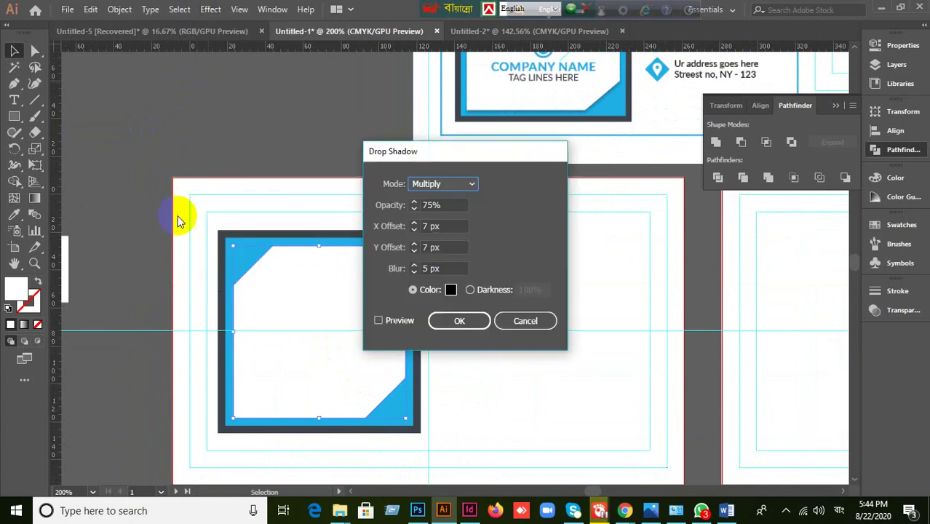
drag(472, 162, 606, 167)
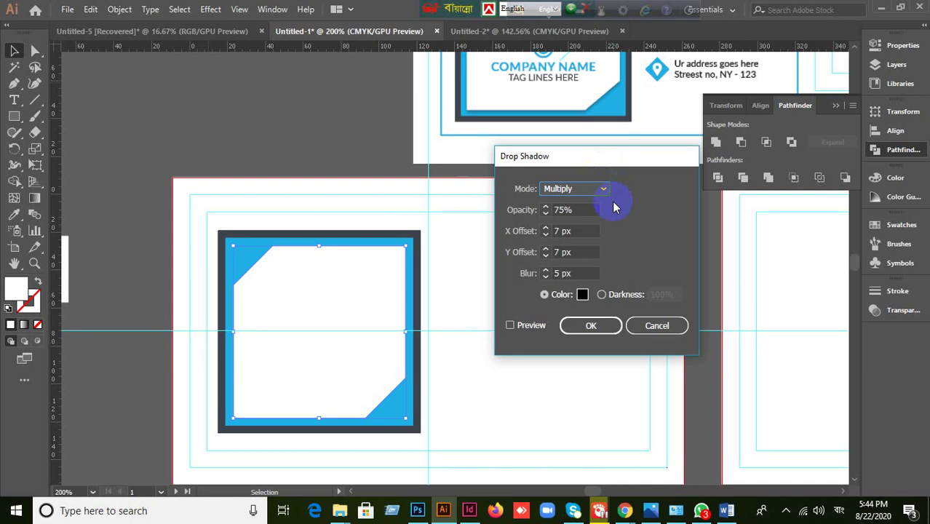
click(511, 326)
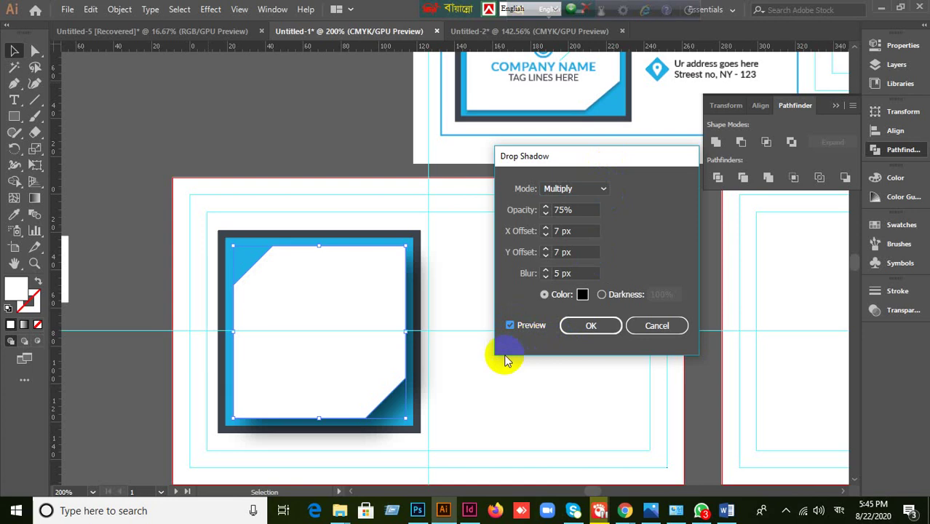
click(582, 209)
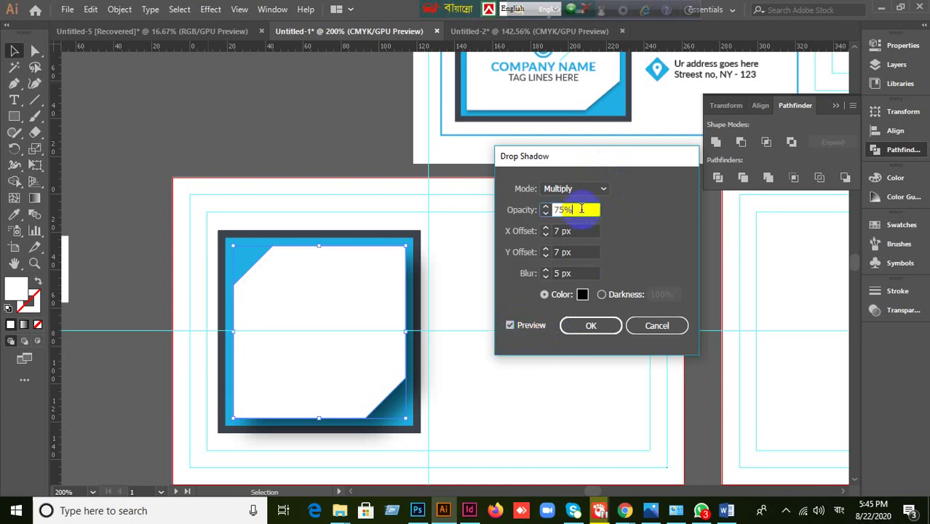
click(655, 325)
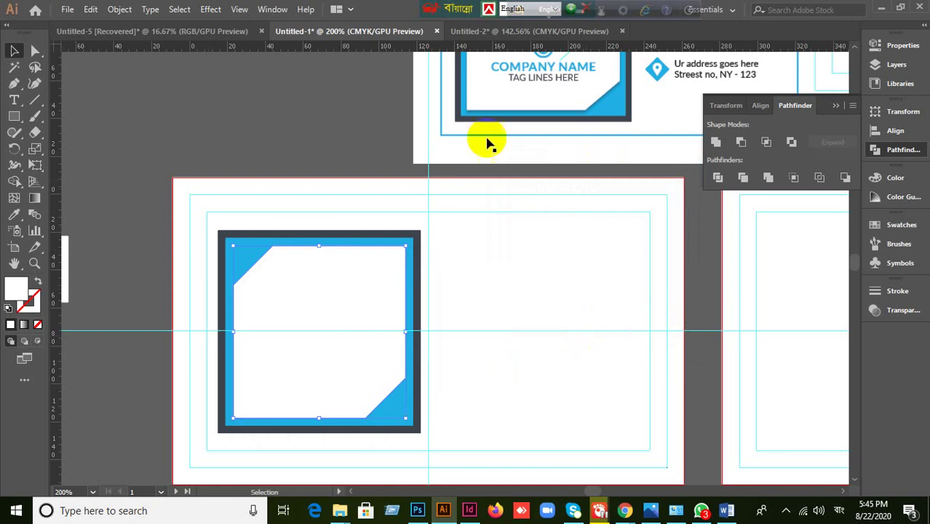
click(210, 9)
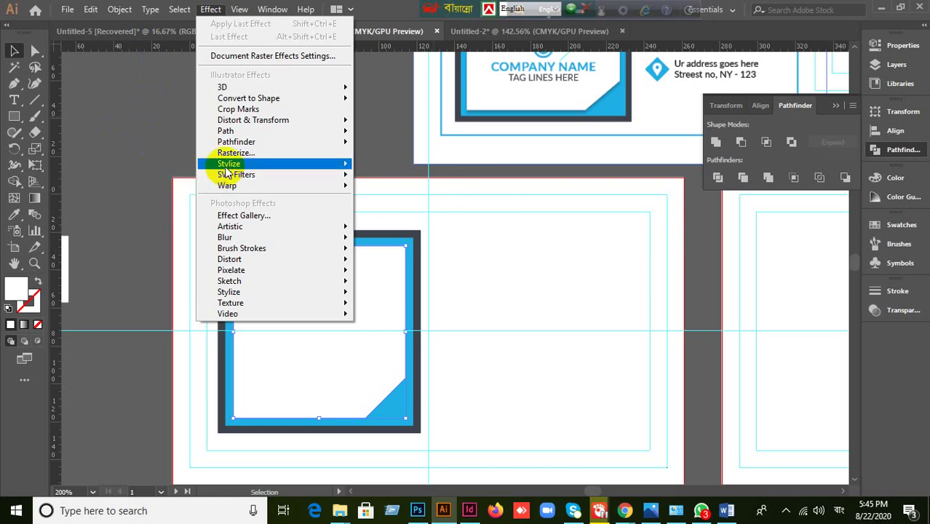
mouse_move(233, 164)
click(399, 166)
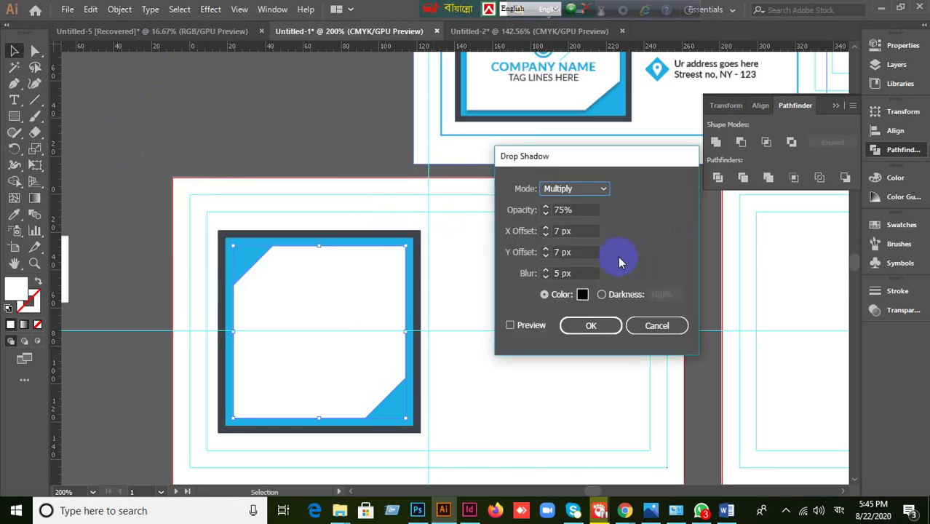
click(510, 325)
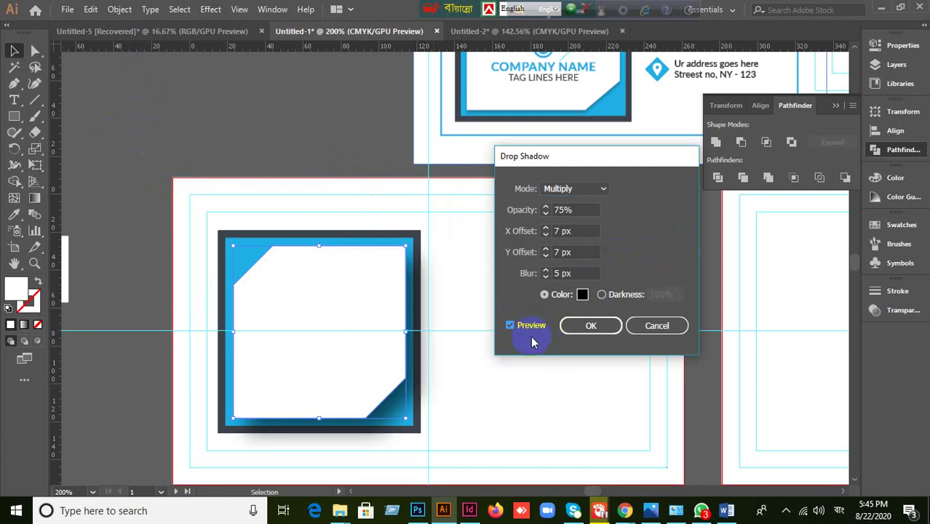
click(653, 329)
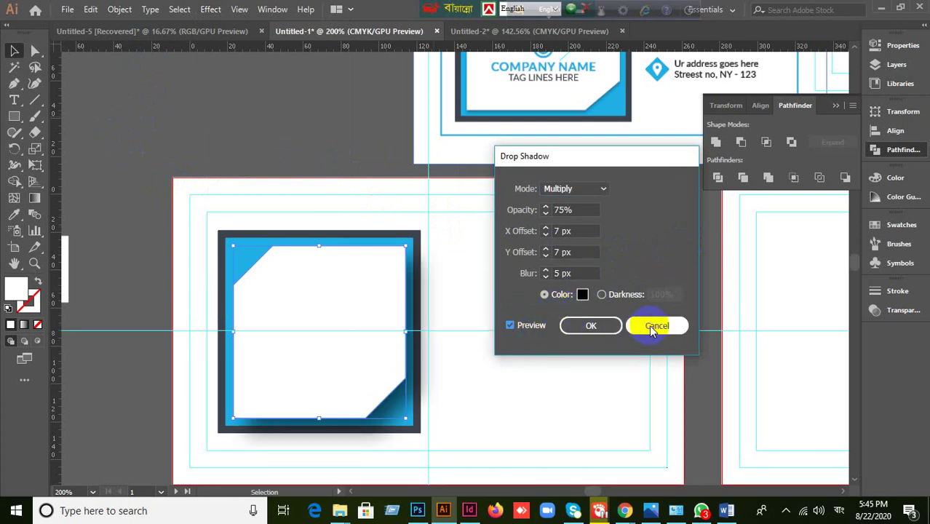
click(208, 12)
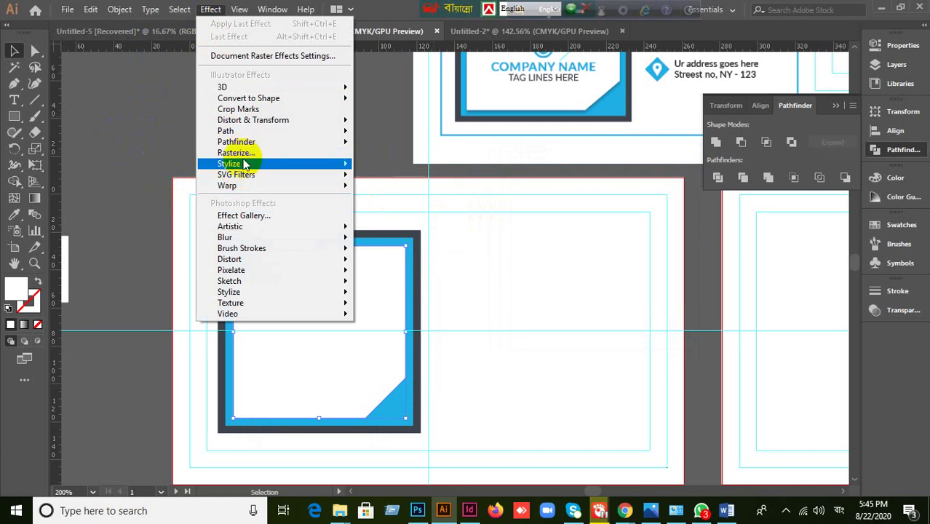
mouse_move(248, 165)
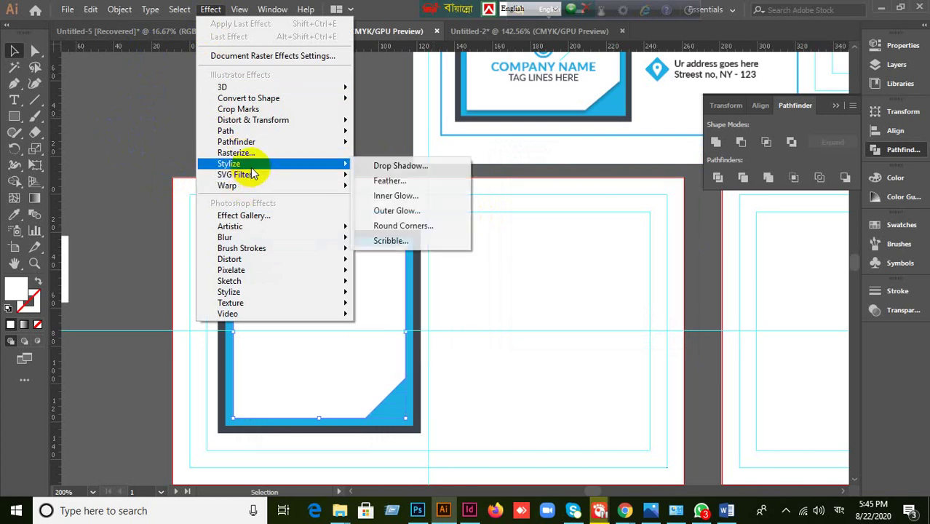
click(397, 211)
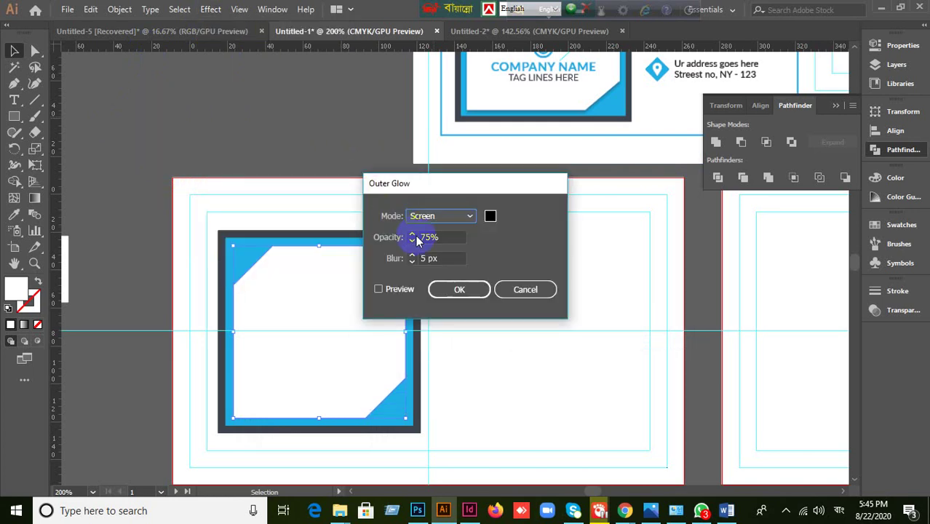
click(384, 287)
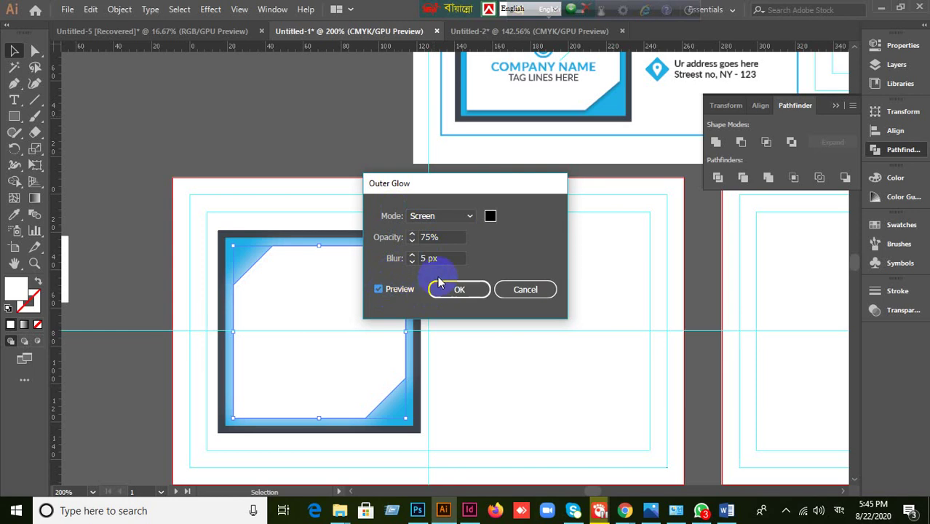
click(470, 215)
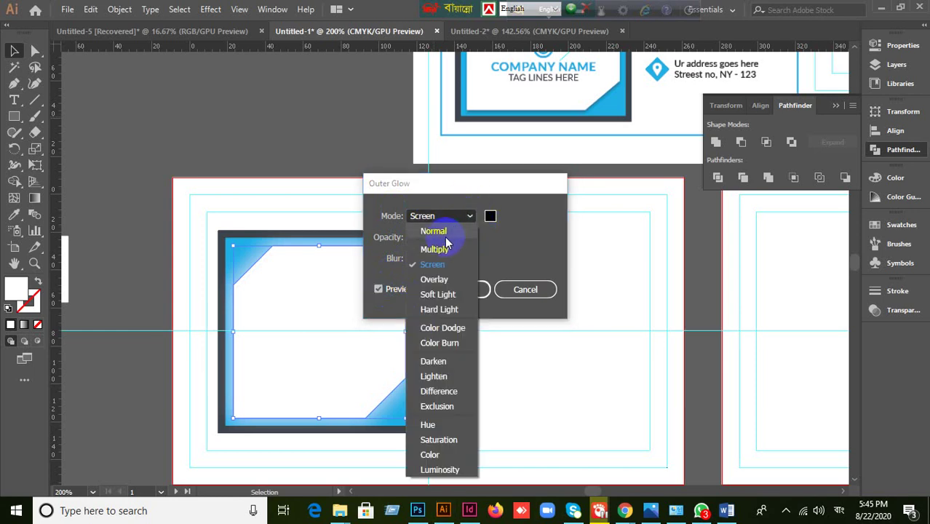
click(444, 231)
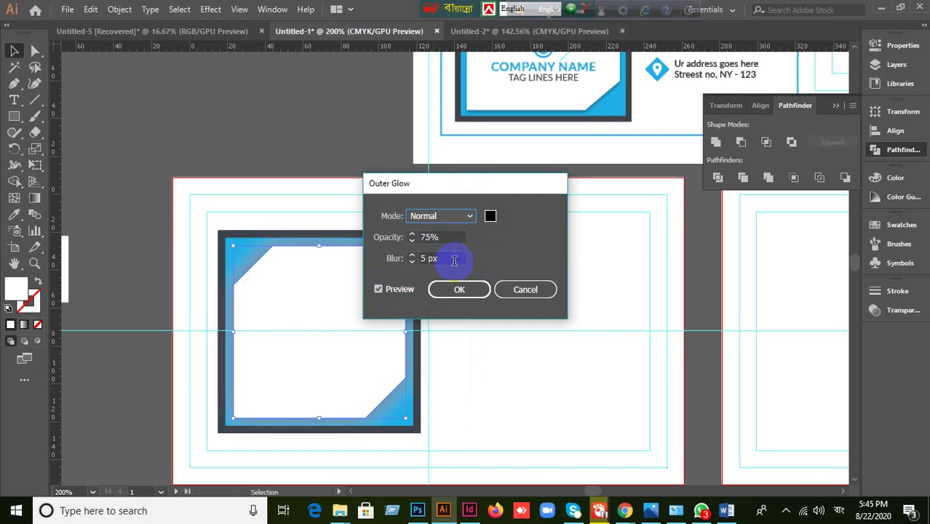
click(524, 290)
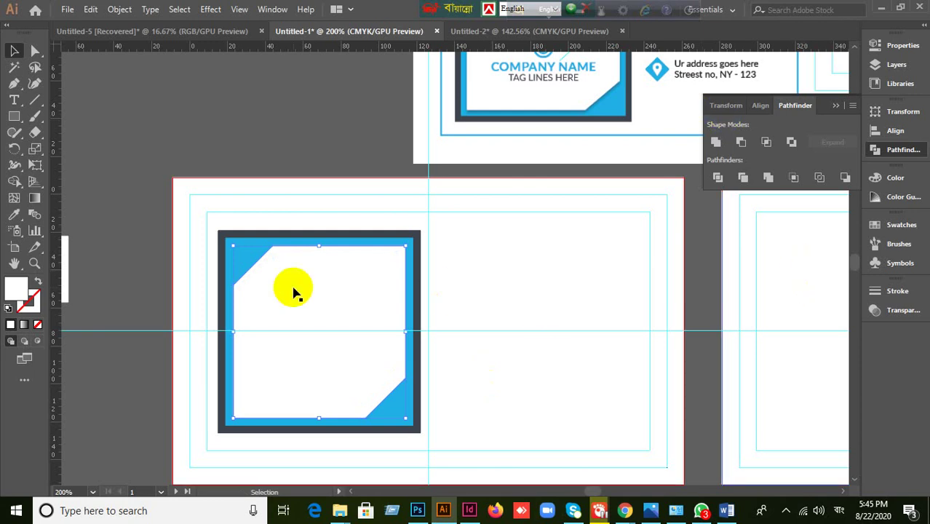
- Give the selected shape a dark grey fill colour
double_click(18, 291)
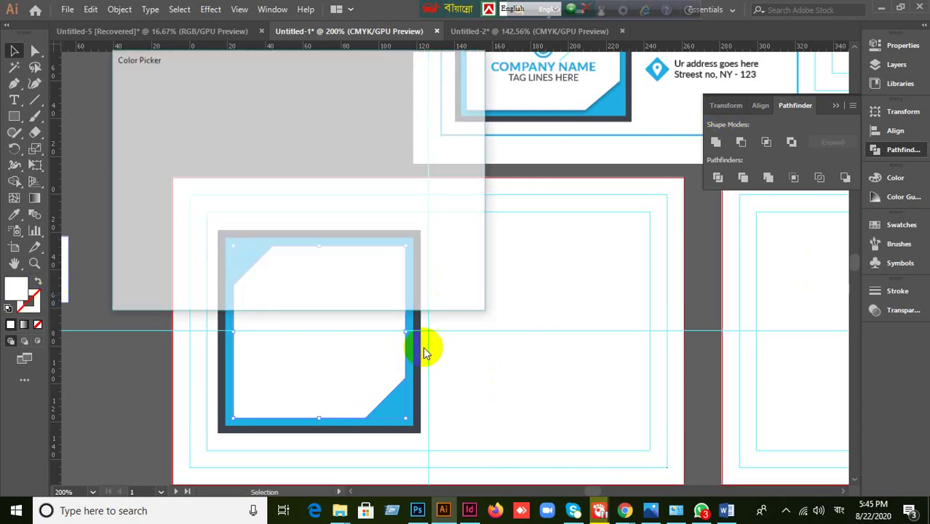
drag(157, 249, 116, 240)
click(431, 101)
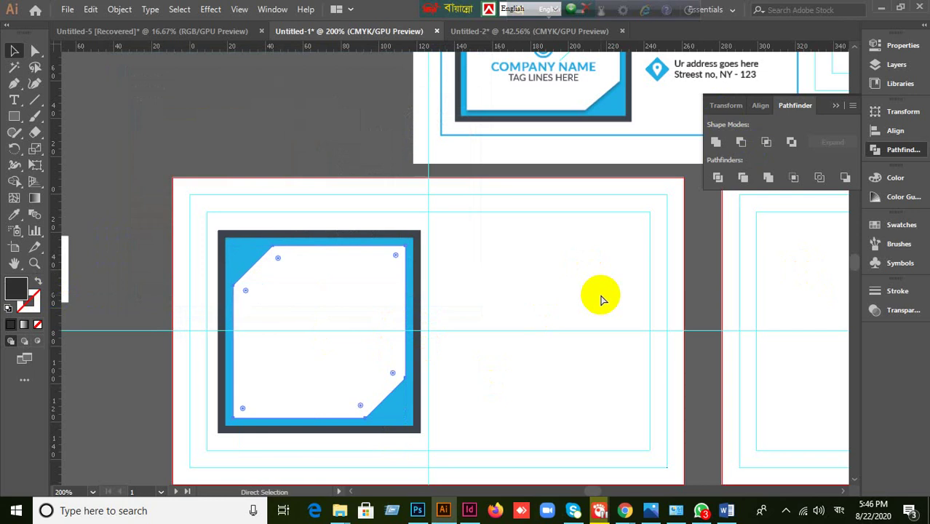
- In Preferences, set the general unit to Pixels and Keyboard Increment to 1px
key(ctrl+k)
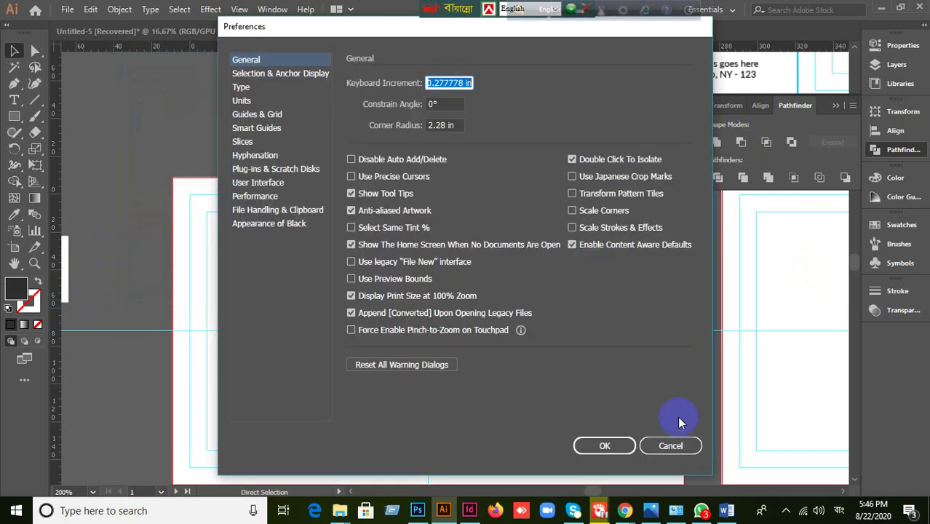
click(671, 445)
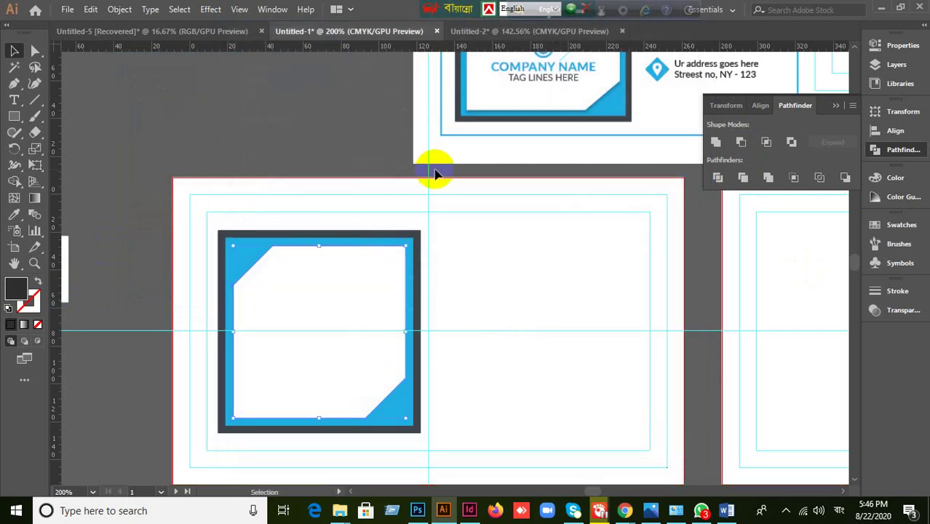
key(ctrl+k)
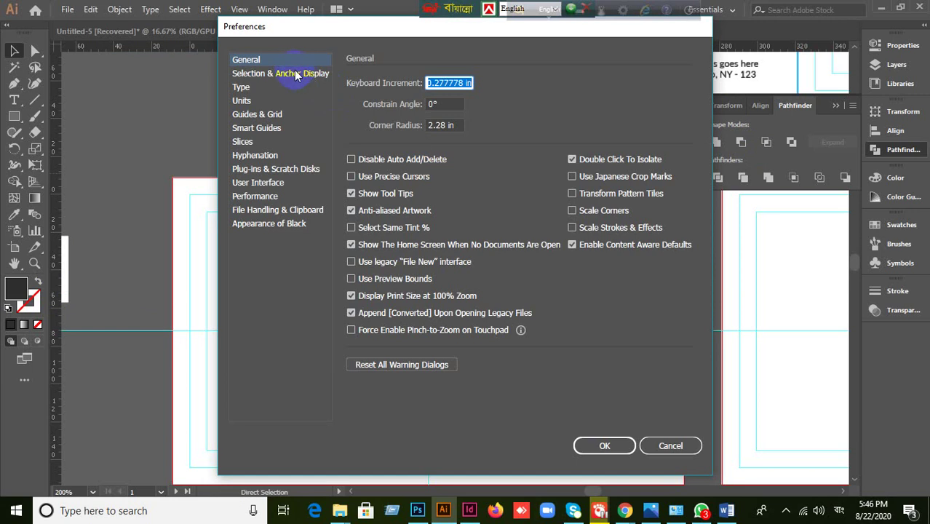
click(242, 101)
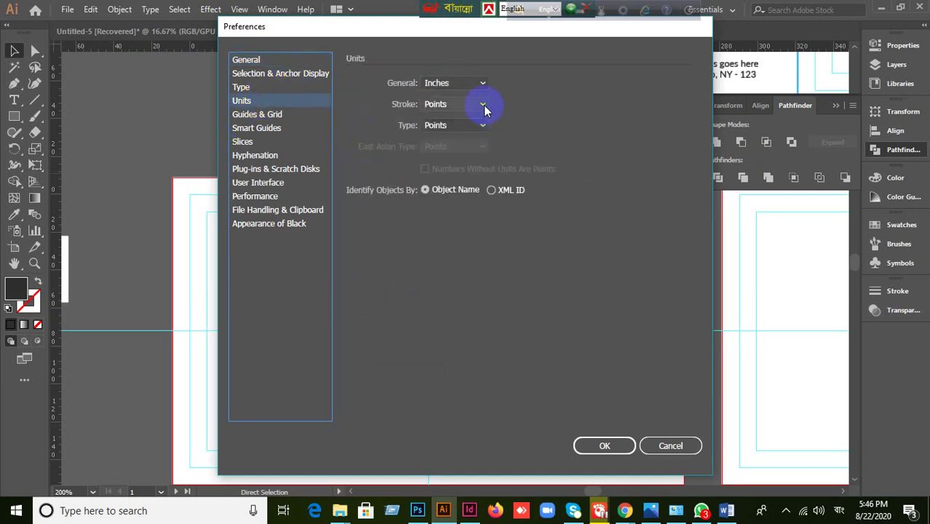
click(481, 83)
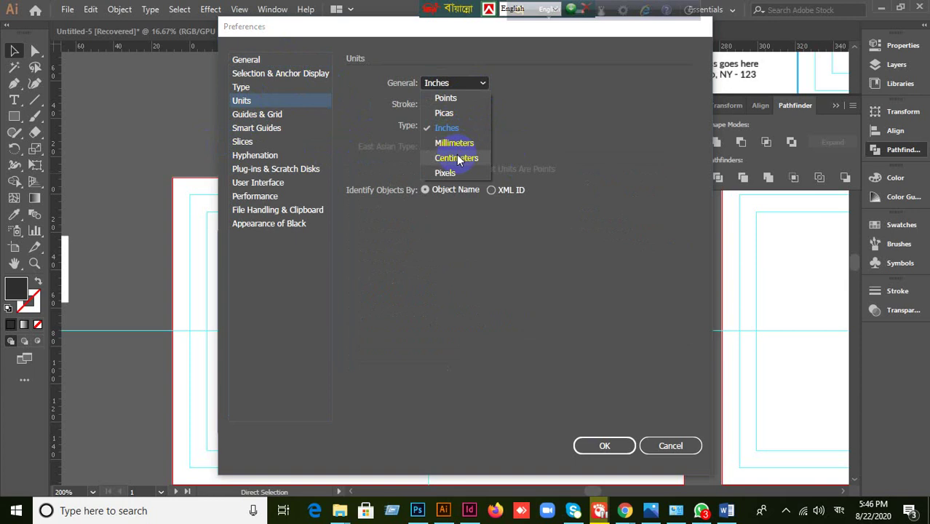
click(445, 173)
click(294, 59)
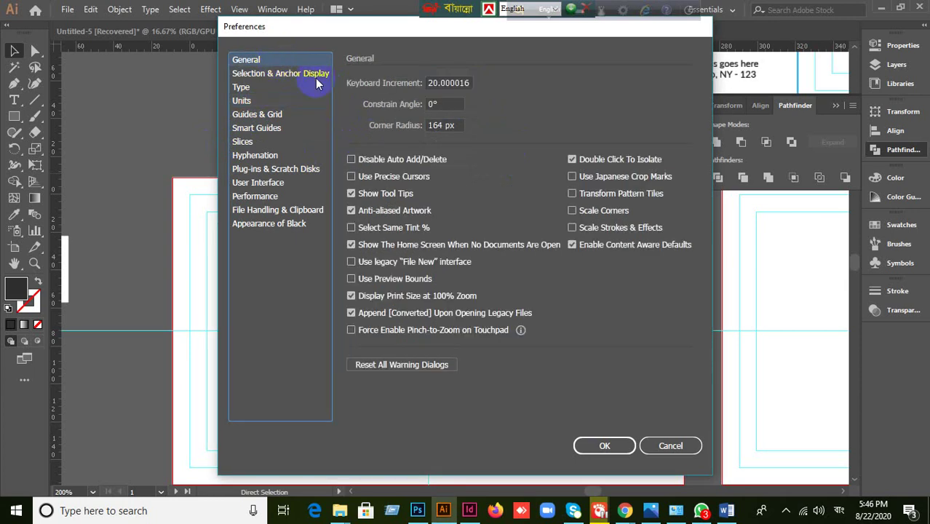
click(470, 83)
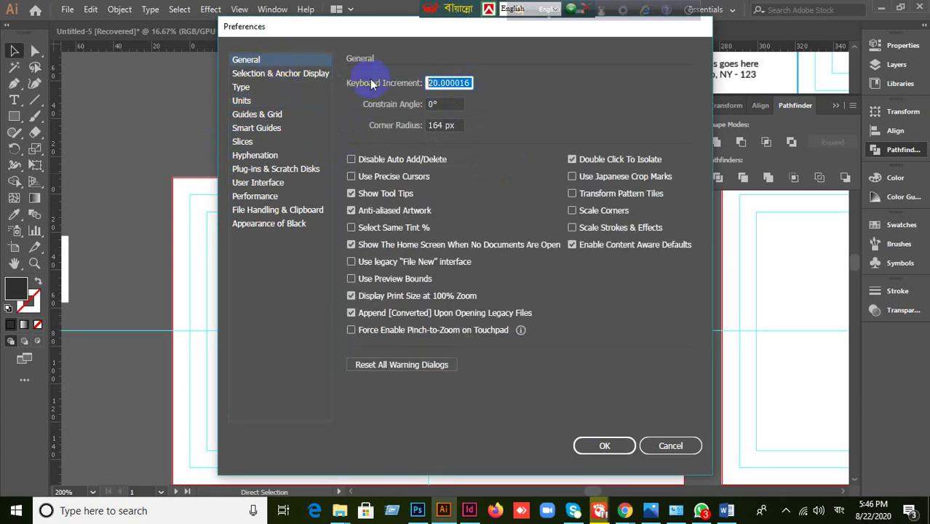
text(1px)
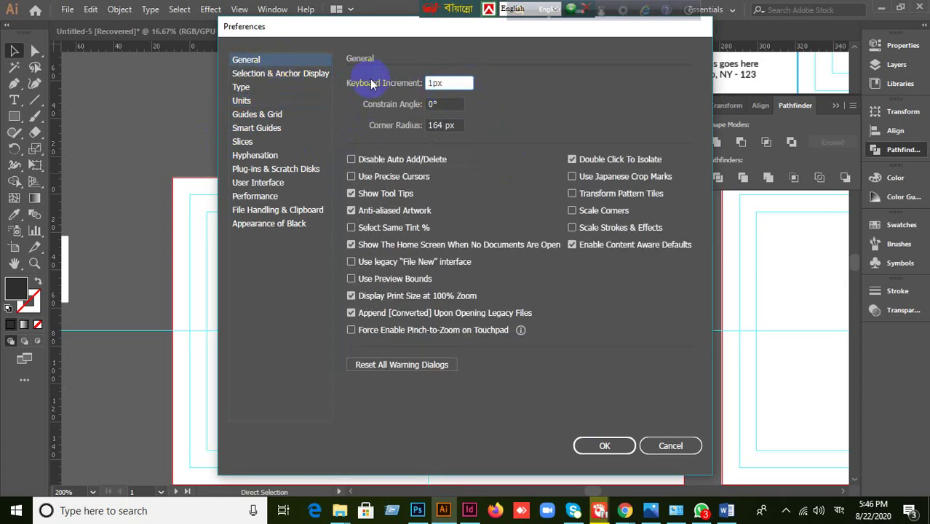
click(620, 449)
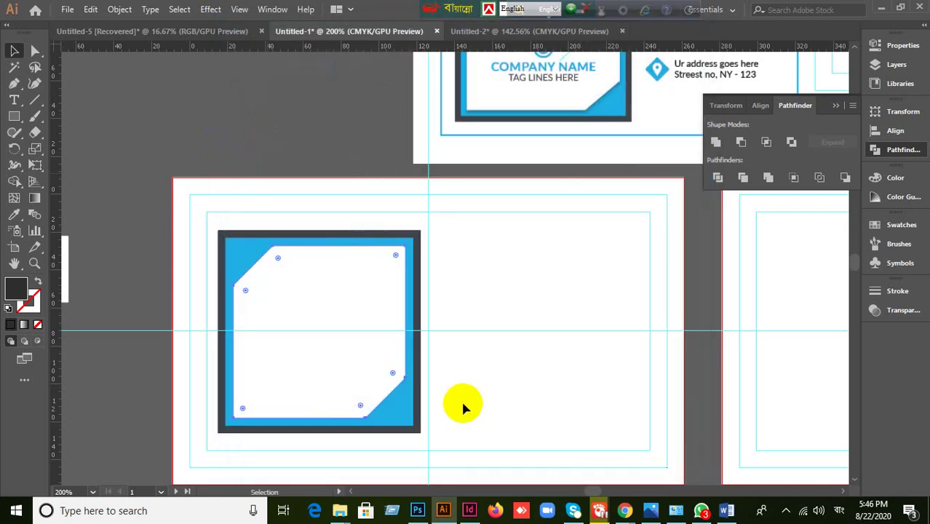
- Zoom in on the framed panel and nudge the dark copy down two steps
click(461, 399)
scroll(459, 398, up, 2)
drag(453, 364, 590, 339)
key(ctrl+minus)
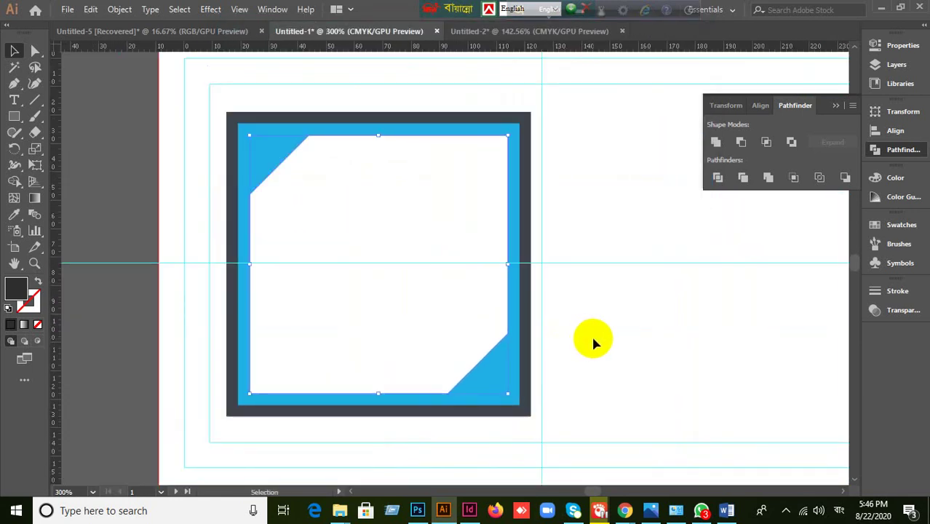
scroll(592, 338, down, 1)
scroll(619, 219, up, 3)
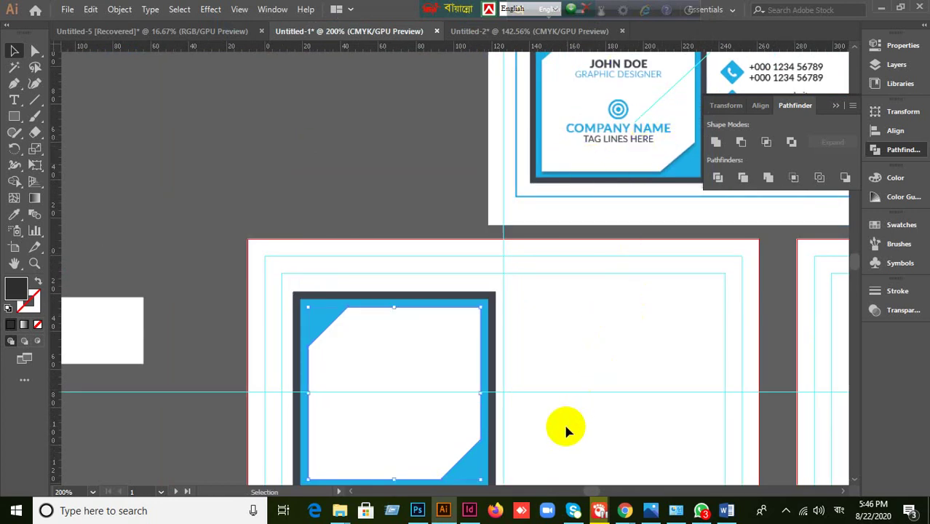
scroll(568, 428, up, 1)
scroll(623, 212, down, 3)
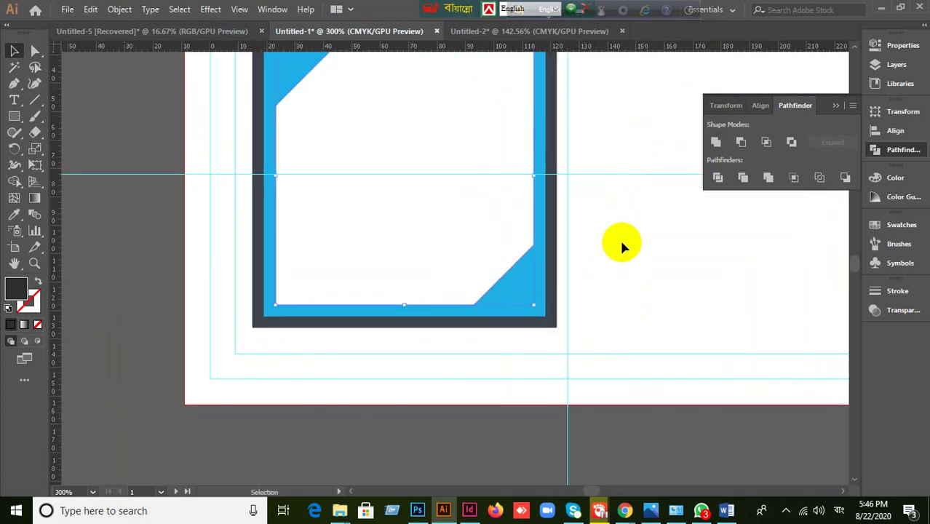
key(Down)
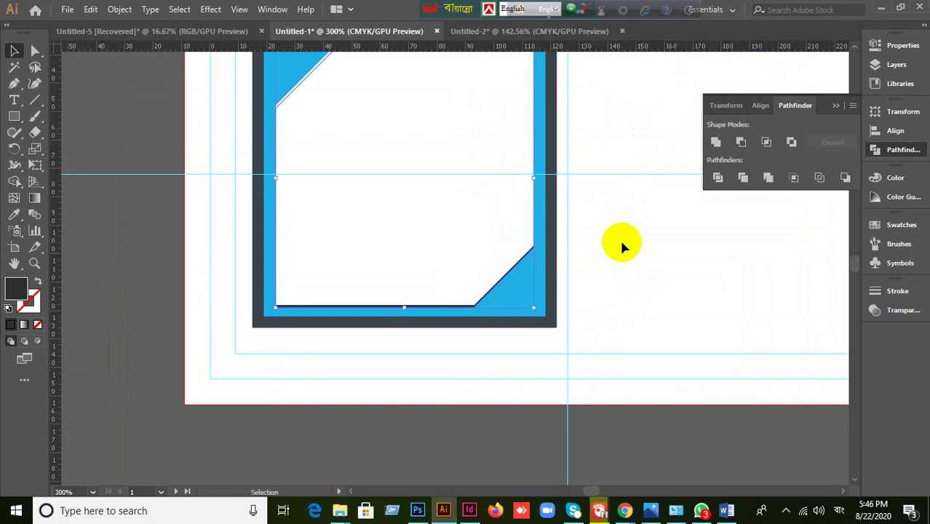
key(Down)
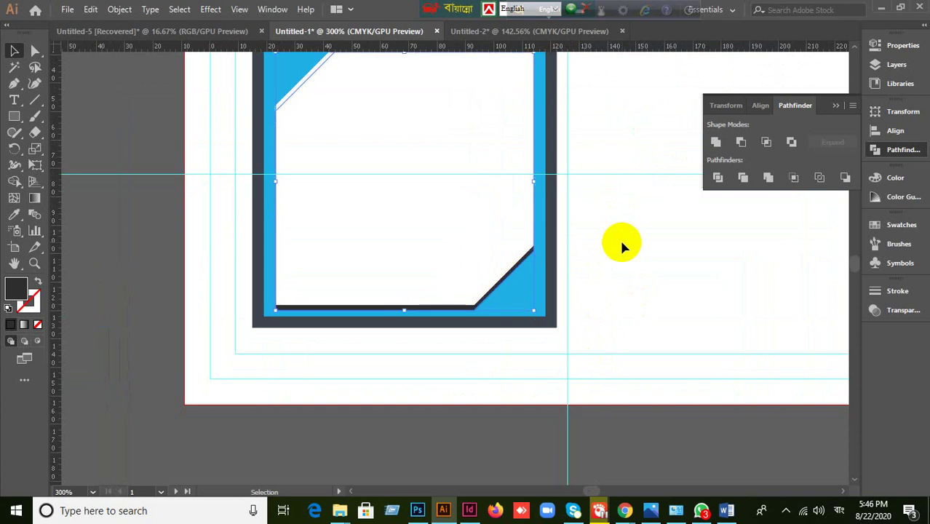
- Nudge the dark copy further down and right, then select the exposed dark edge
key(a)
key(v)
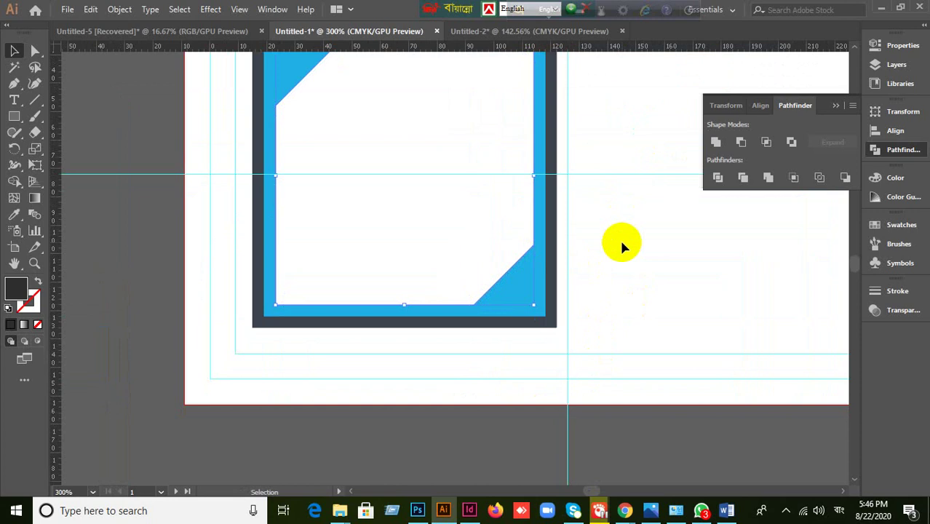
key(Down)
key(Down)
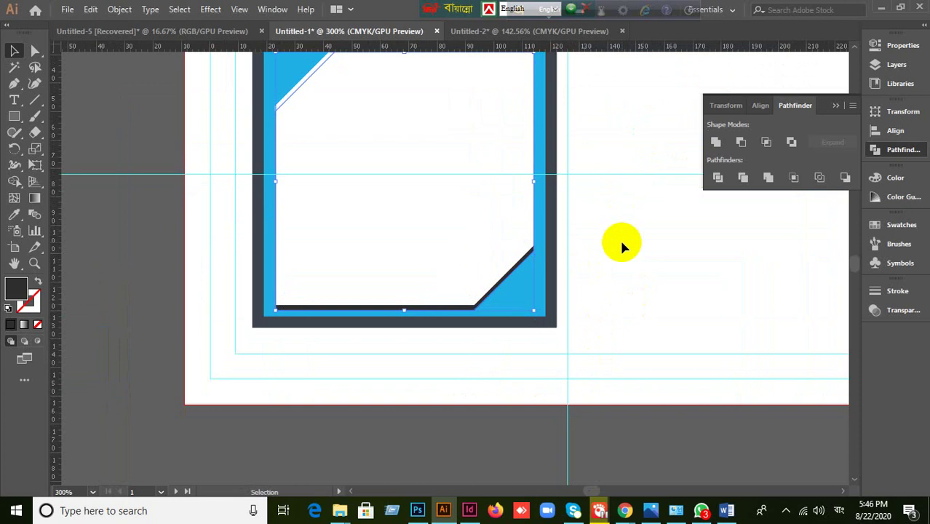
key(Right)
key(Right)
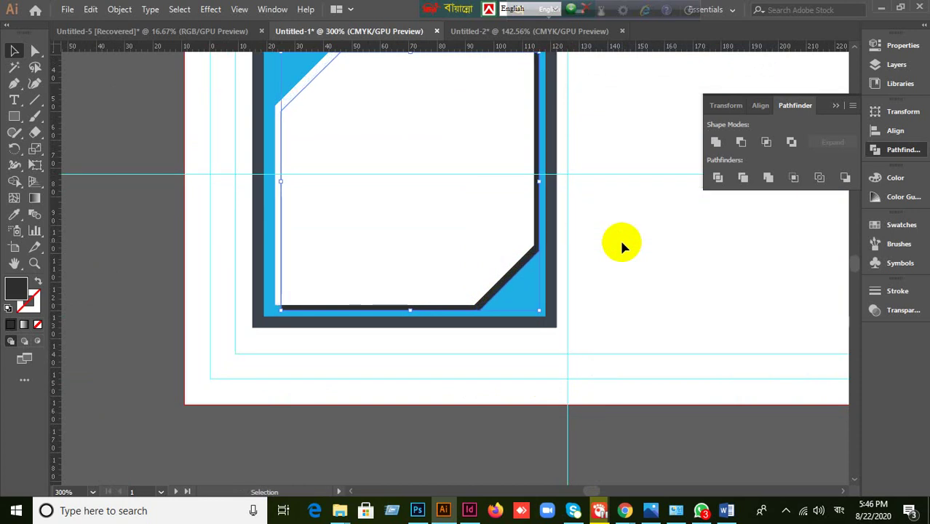
click(621, 246)
click(492, 299)
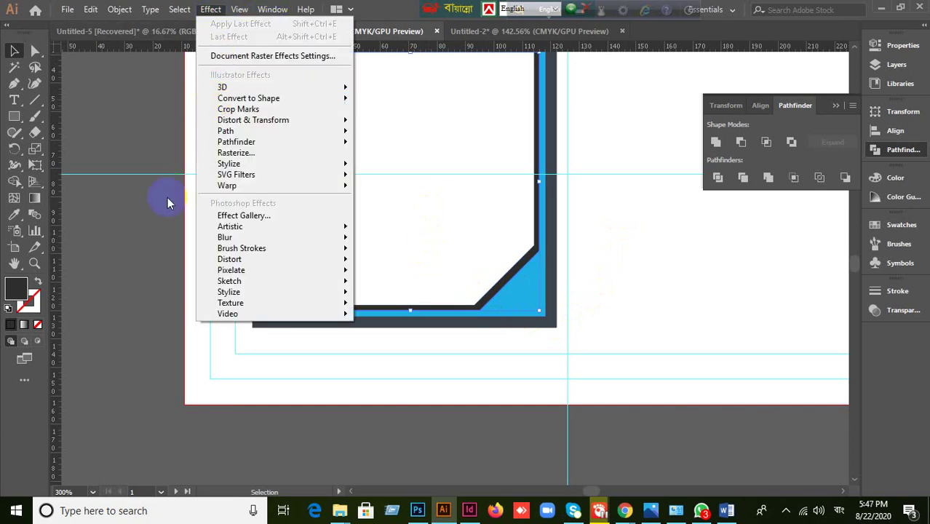
- Apply a Gaussian Blur to the dark edge with Preview on, trying a 3-pixel radius
mouse_move(227, 238)
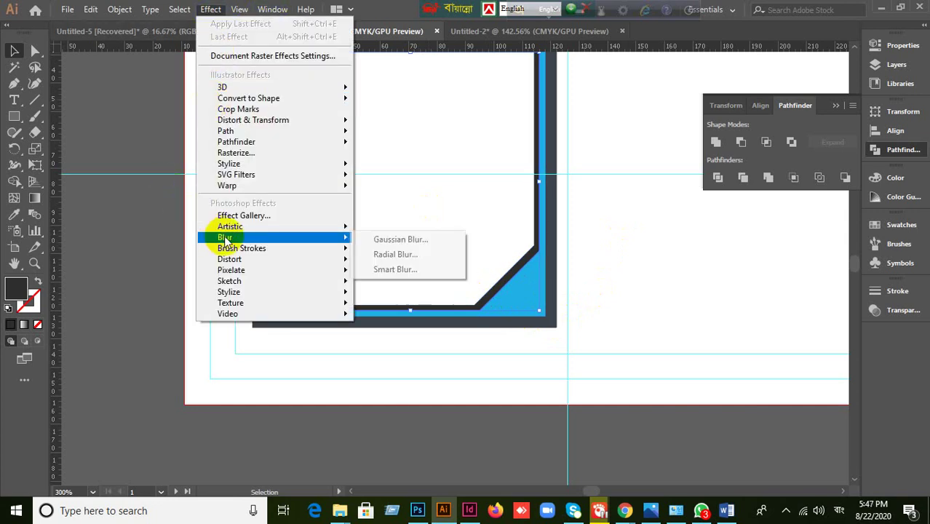
click(390, 241)
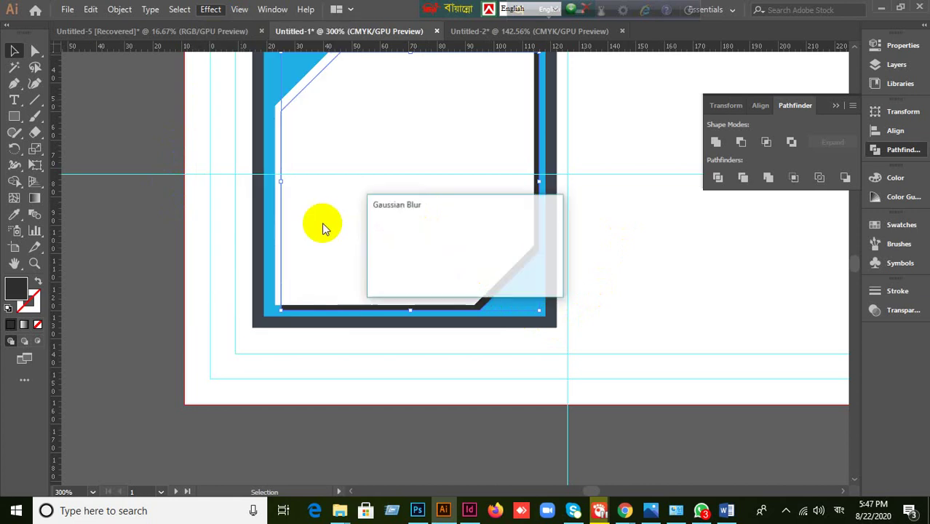
drag(527, 211, 822, 213)
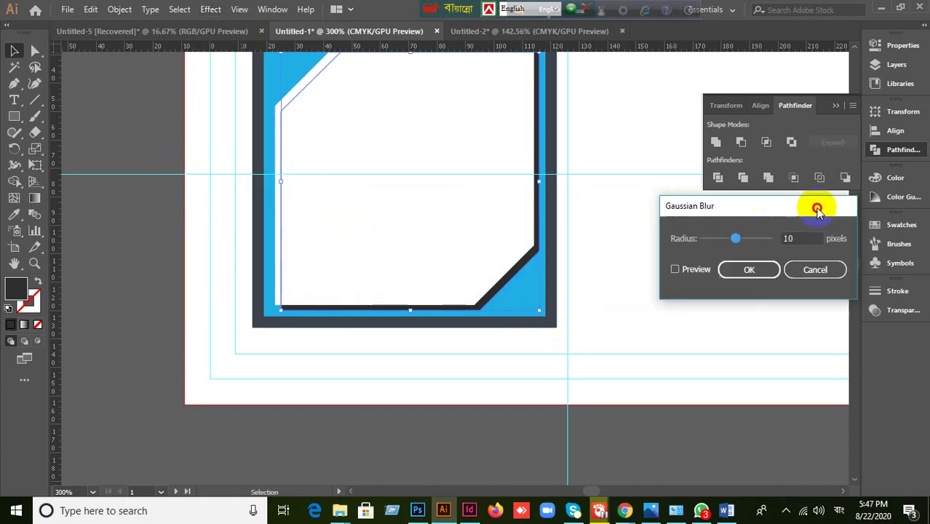
click(686, 271)
double_click(789, 241)
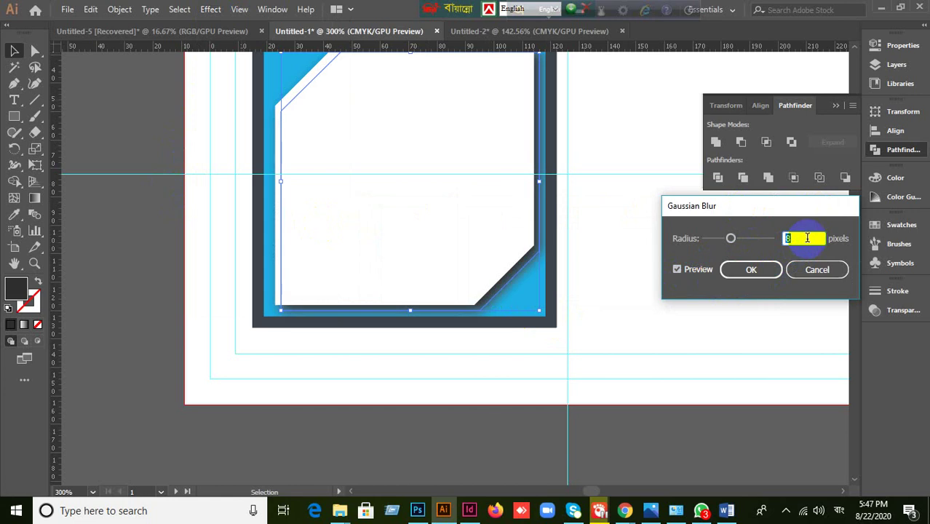
key(Down)
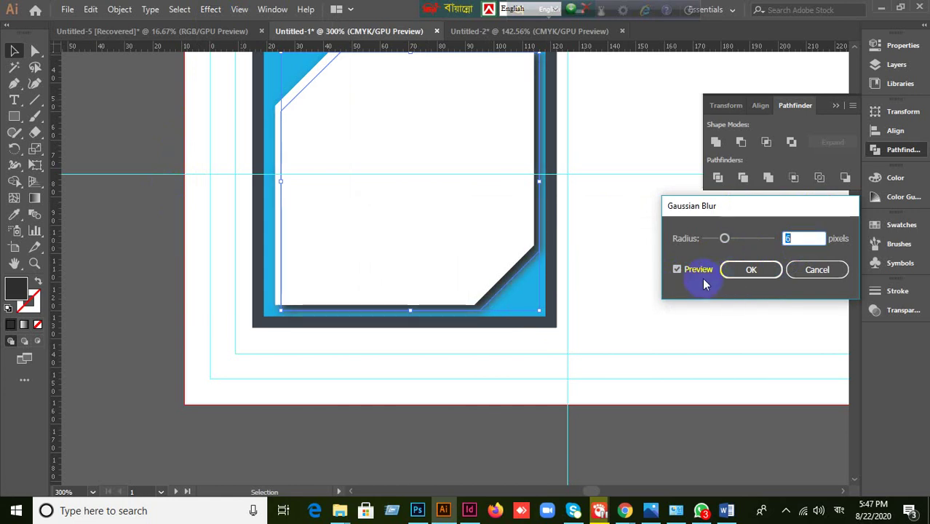
click(695, 271)
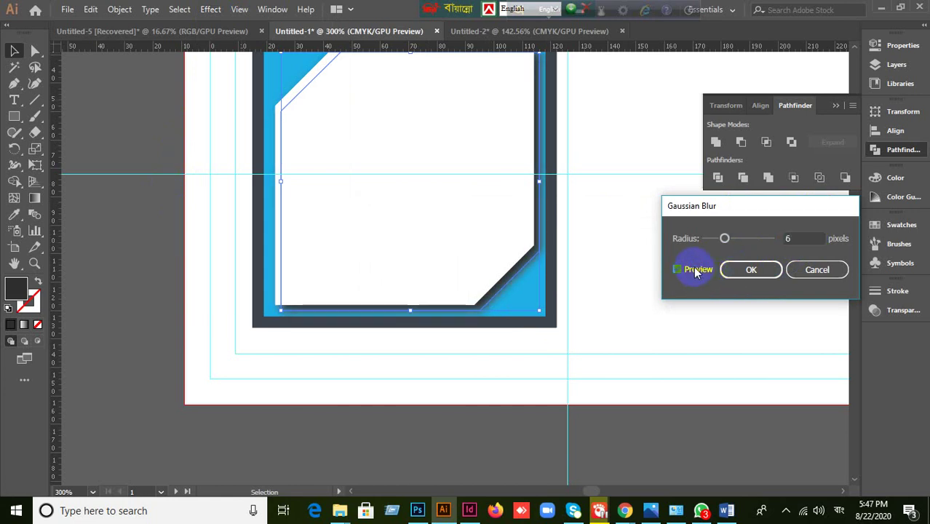
double_click(795, 240)
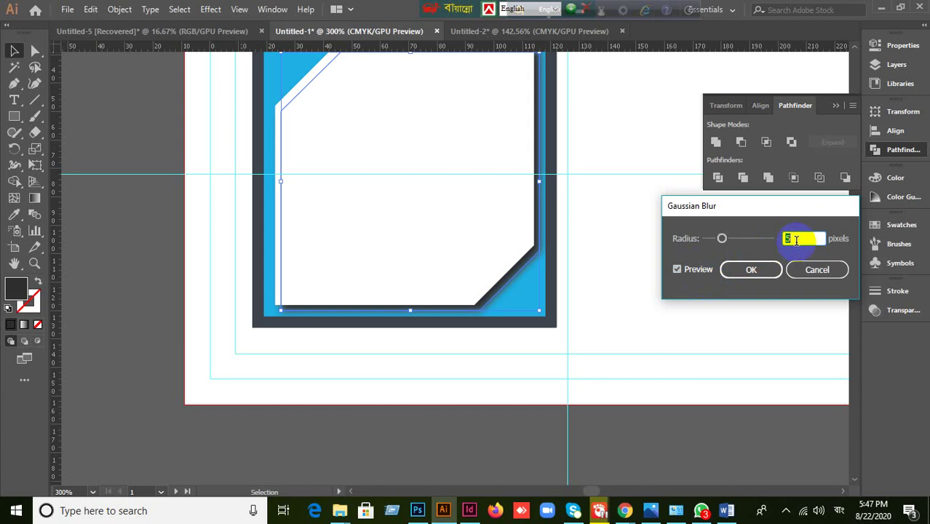
key(Down)
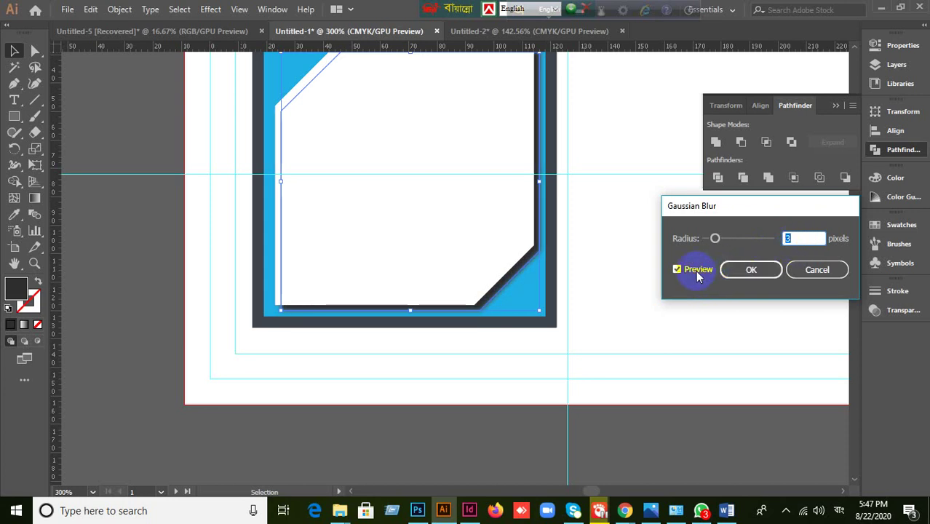
- Raise the blur radius to 11 pixels, compare the preview, and apply it
click(695, 273)
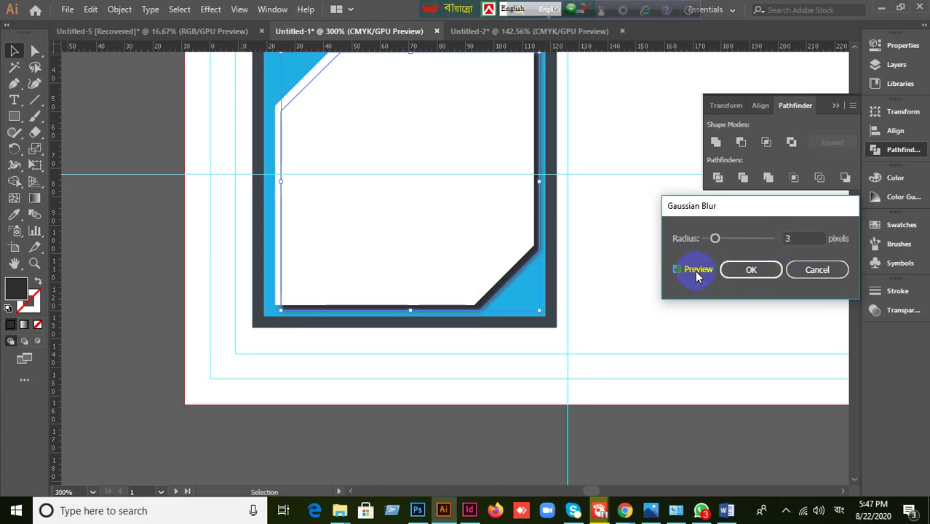
click(695, 271)
click(800, 240)
key(Up)
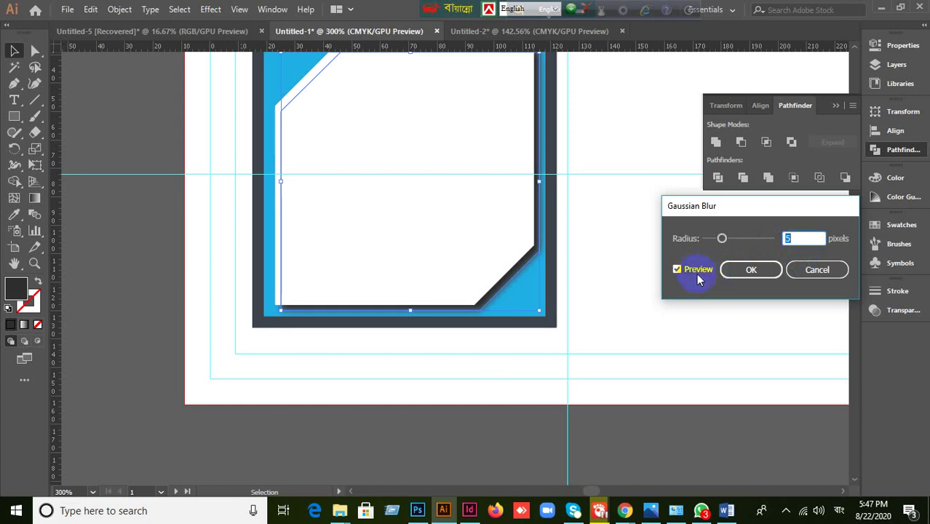
click(691, 271)
click(801, 241)
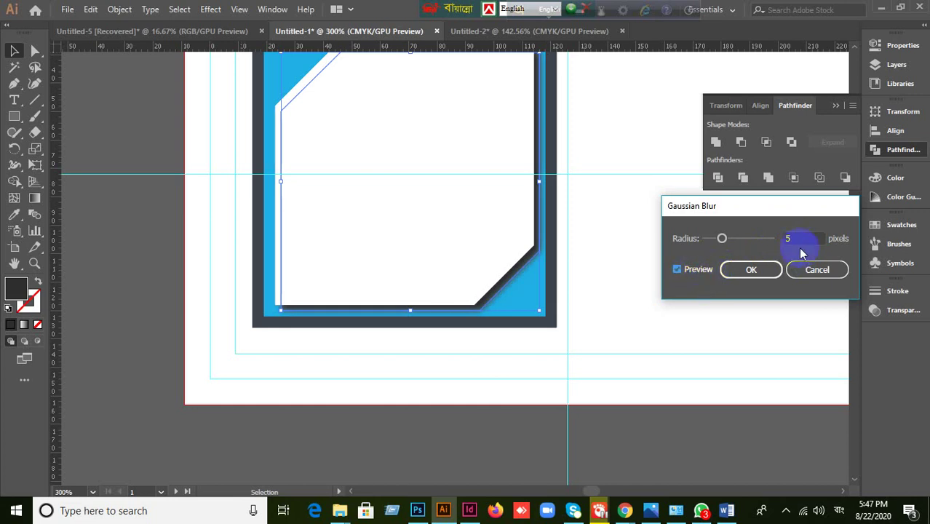
key(Up)
key(Up)
key(Up)
key(Up)
key(Up)
key(Up)
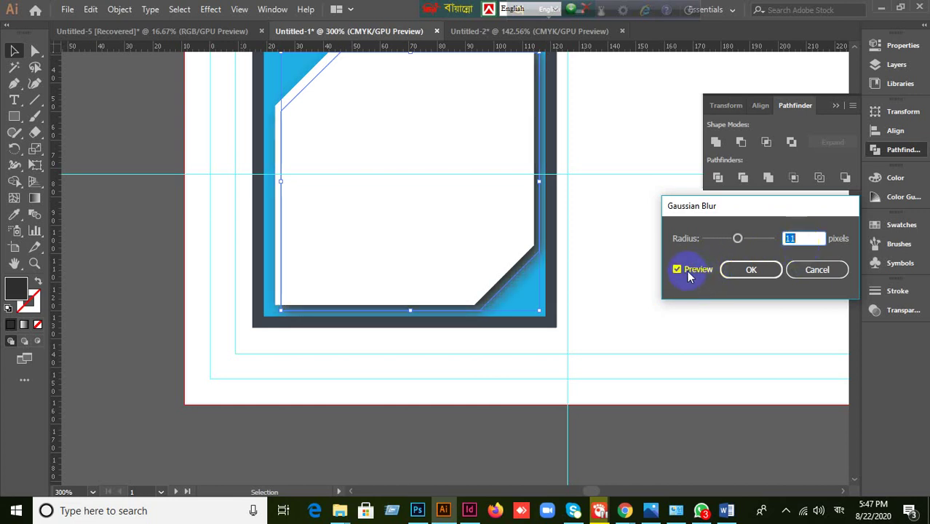
click(688, 272)
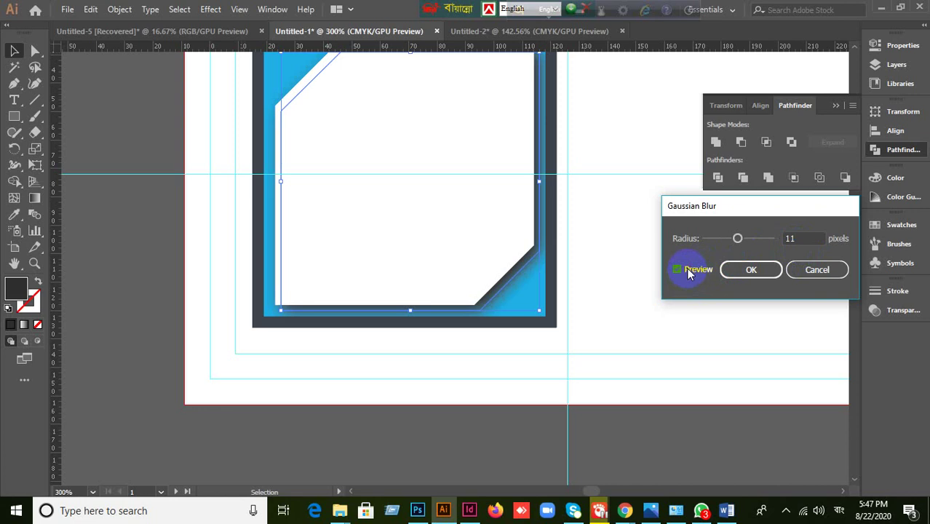
click(687, 270)
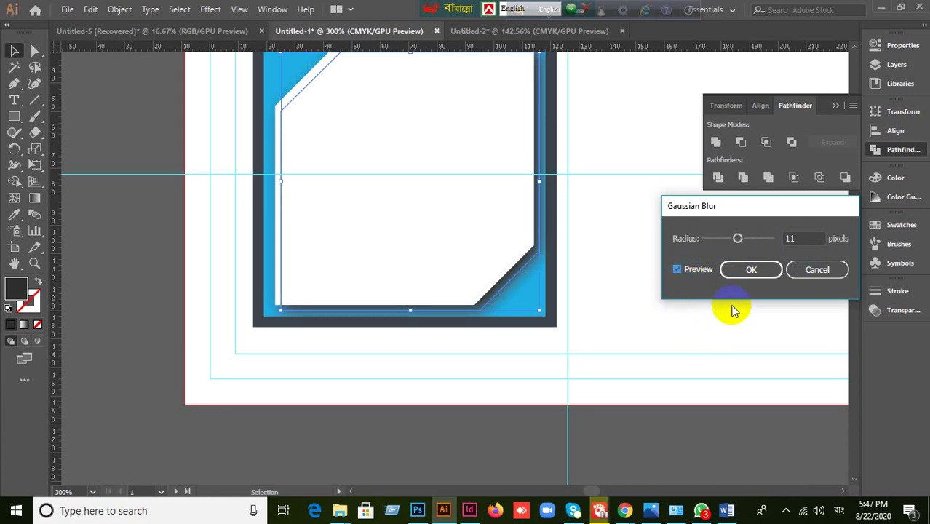
click(758, 273)
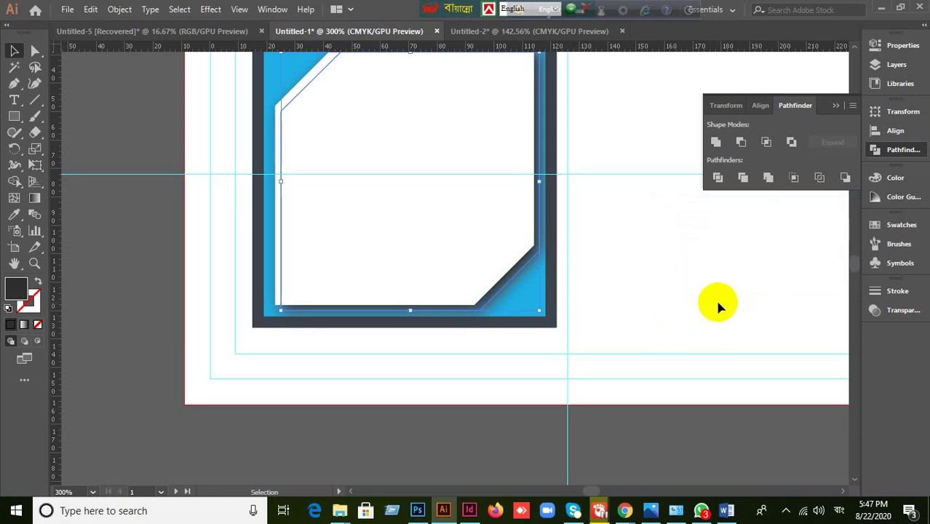
- Shrink the dark offset shape from its corner and pan the card frame into view
scroll(715, 298, down, 1)
scroll(715, 298, up, 1)
scroll(677, 346, up, 3)
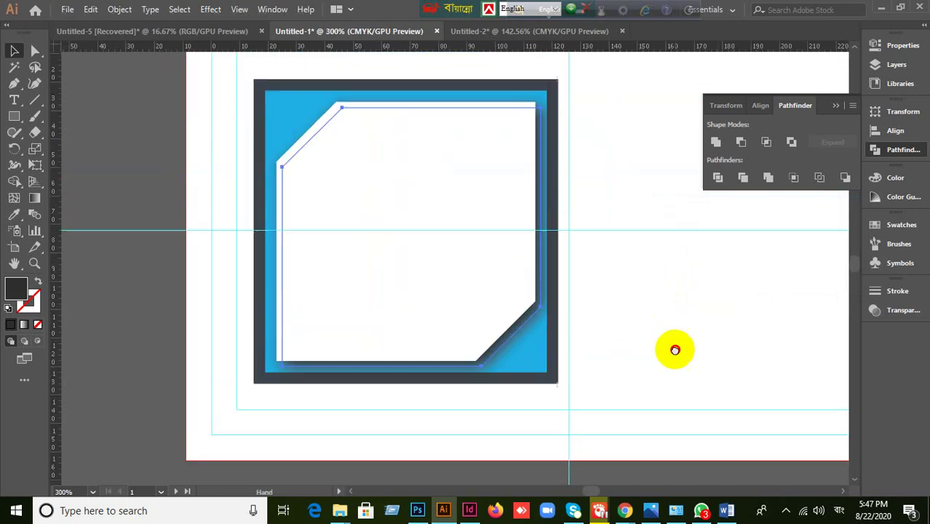
drag(282, 123, 296, 137)
scroll(561, 187, up, 5)
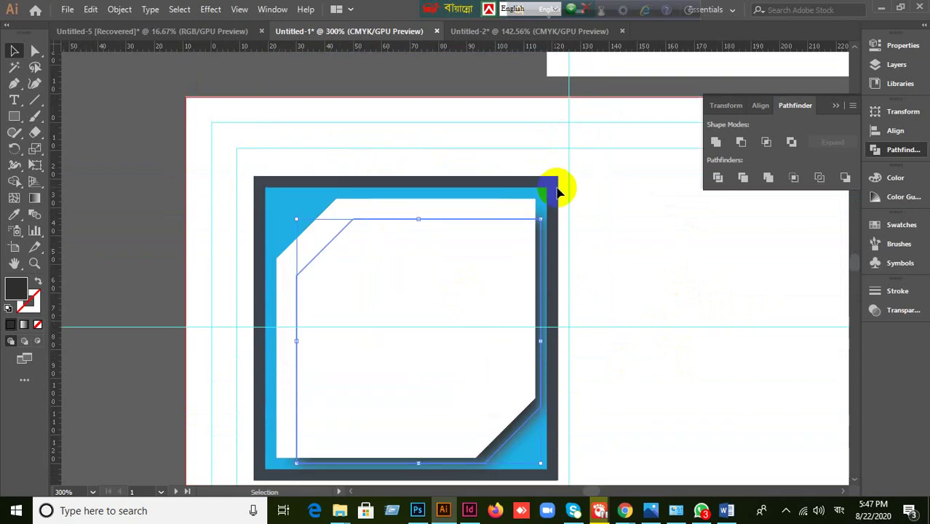
key(space)
drag(657, 327, 605, 233)
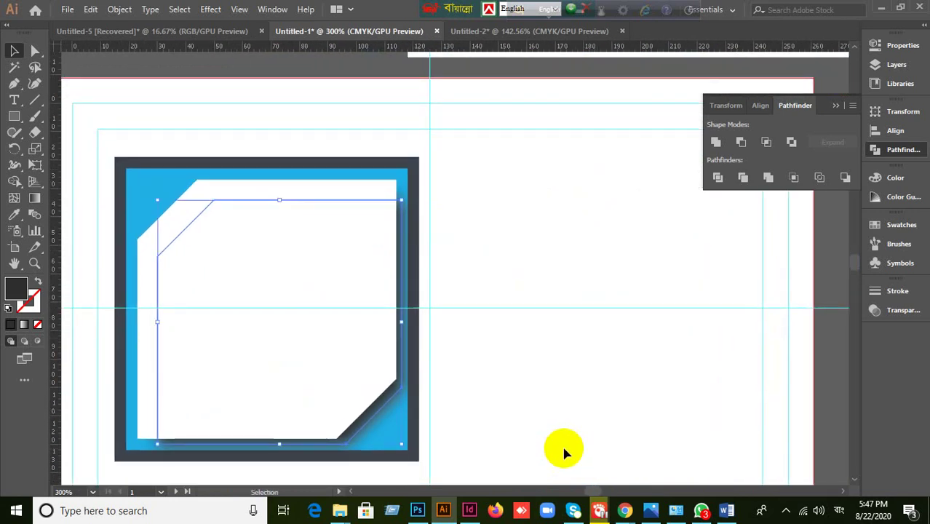
- Undo the resize, restore the crisp dark offset, and reselect the white card
key(ctrl+z)
key(ctrl+z)
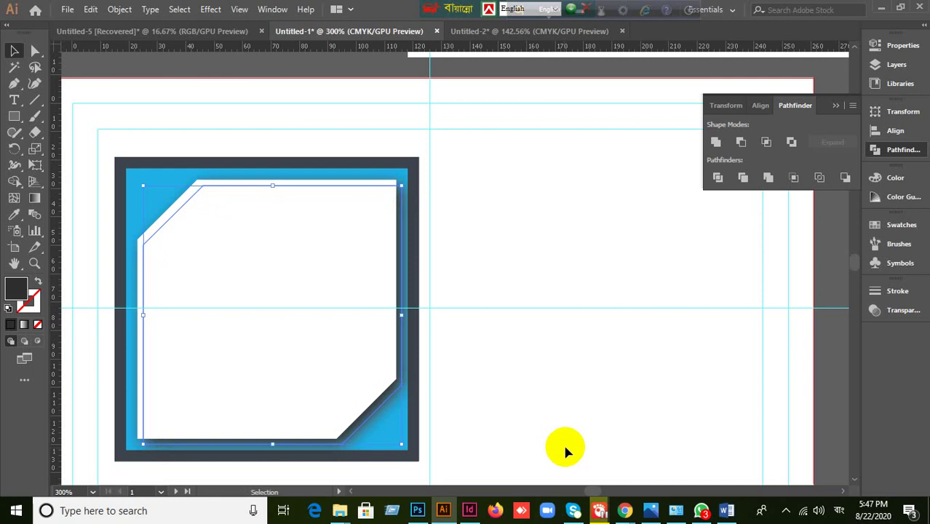
click(570, 452)
key(ctrl+shift+z)
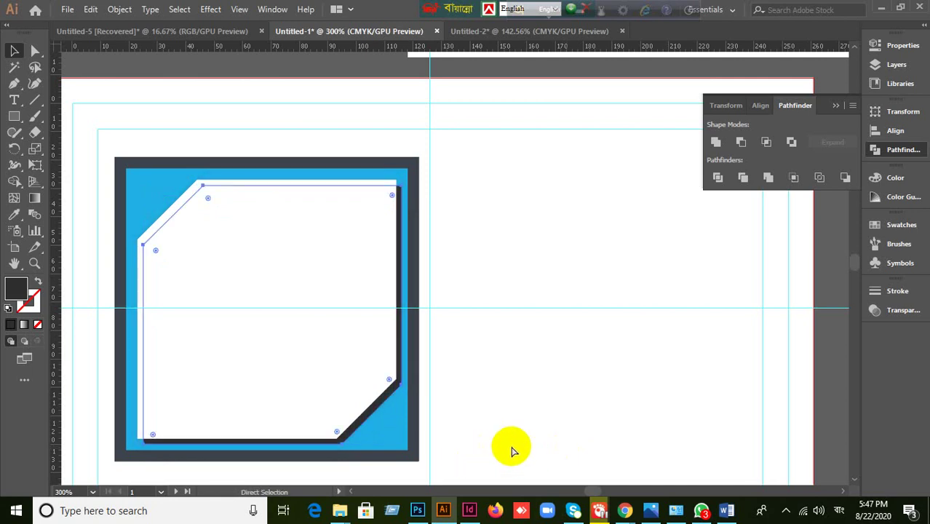
click(377, 411)
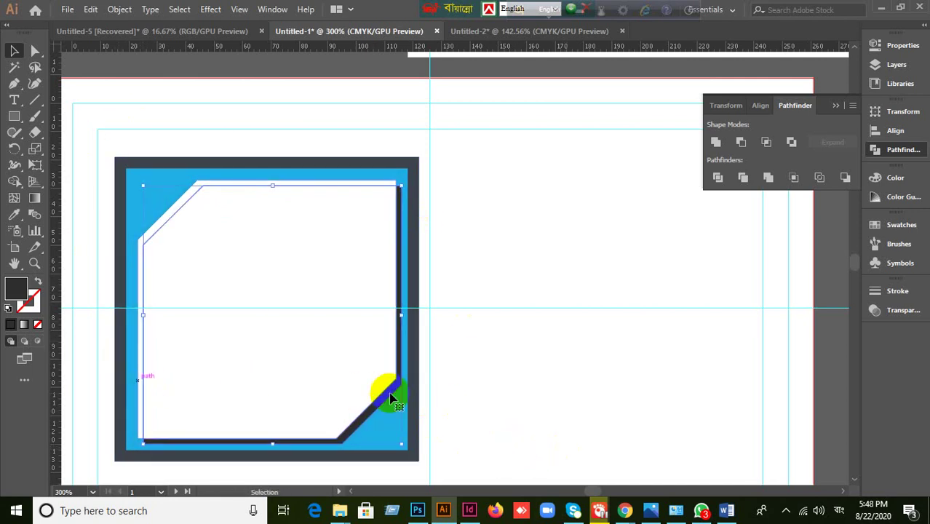
click(437, 411)
click(383, 411)
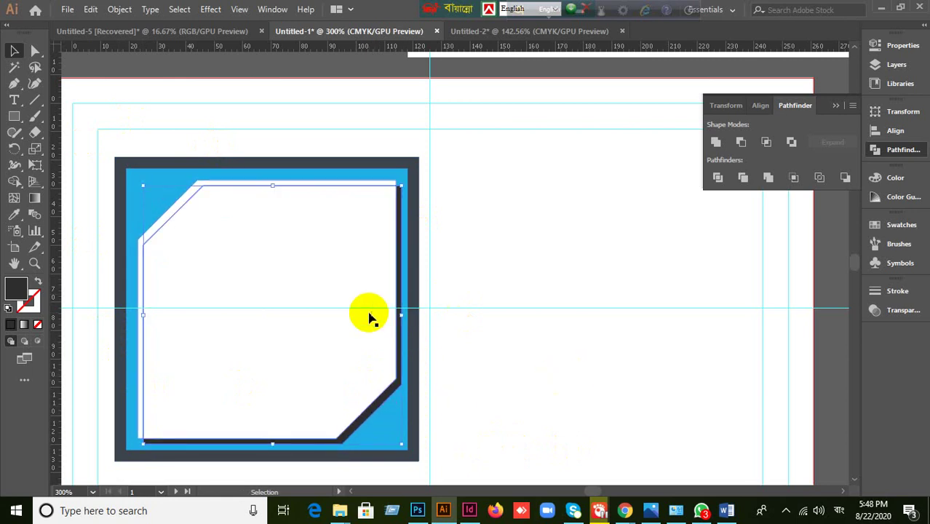
- Select the dark offset path behind the card, drag it off and delete it
click(211, 10)
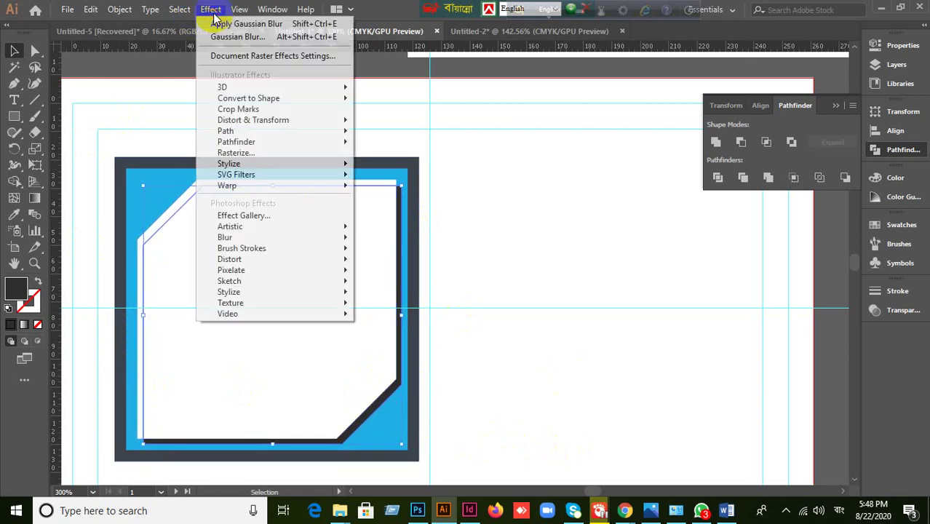
mouse_move(227, 166)
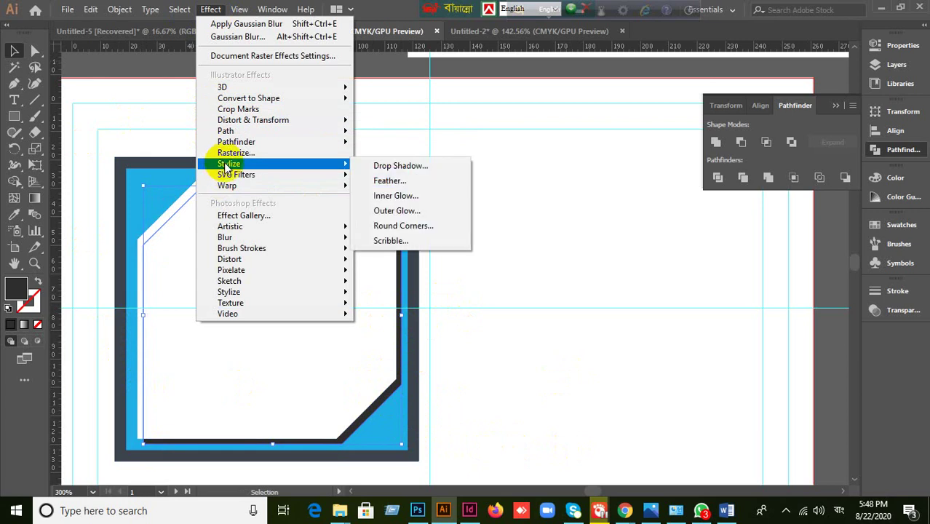
click(565, 416)
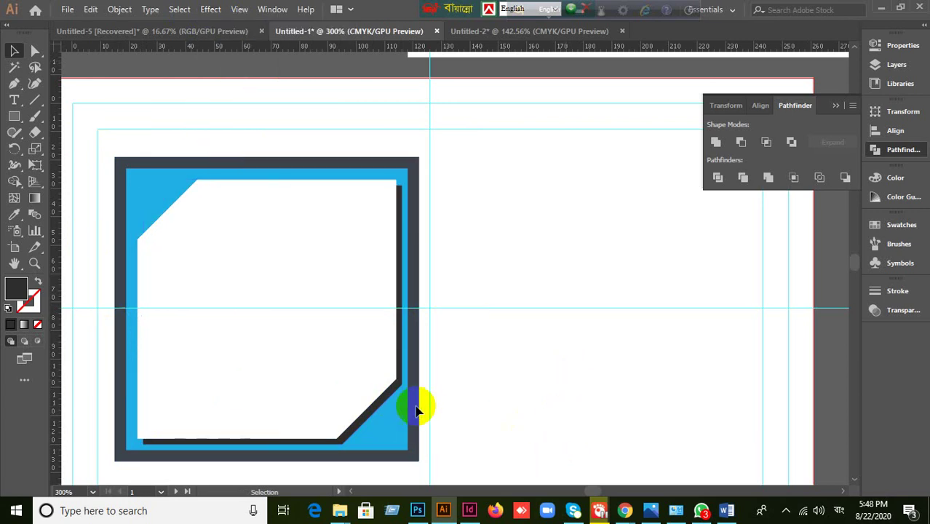
click(386, 410)
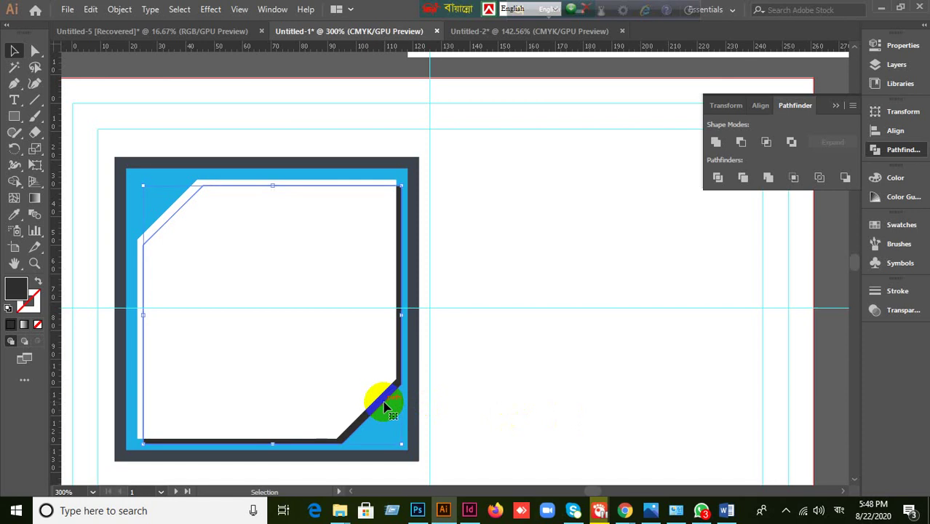
drag(386, 410, 369, 373)
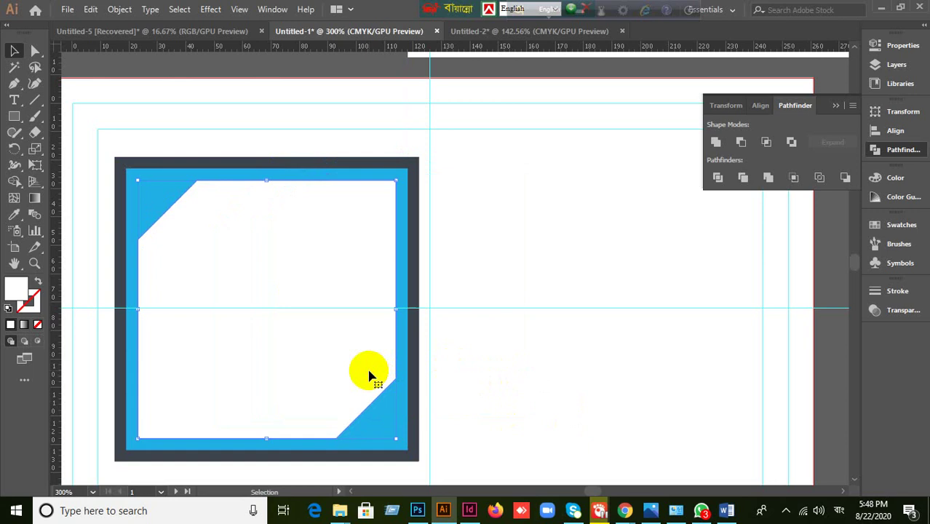
key(a)
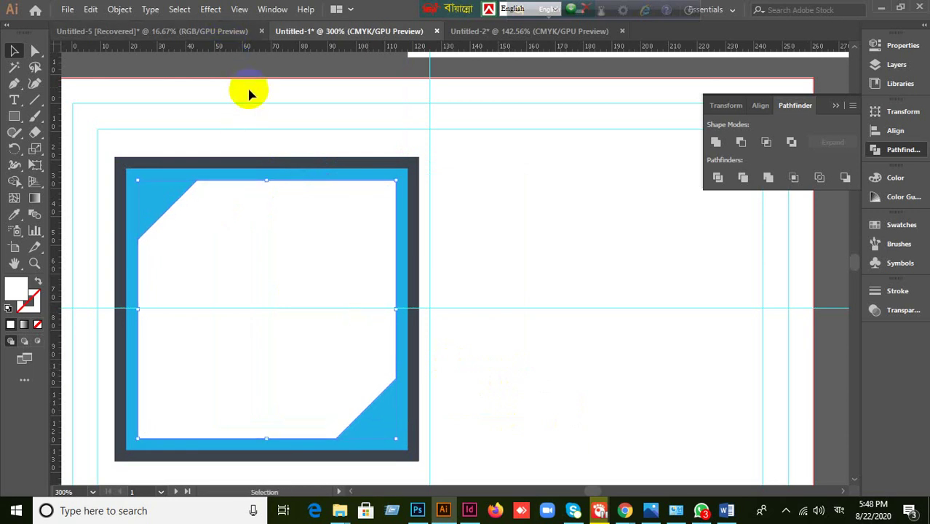
click(210, 9)
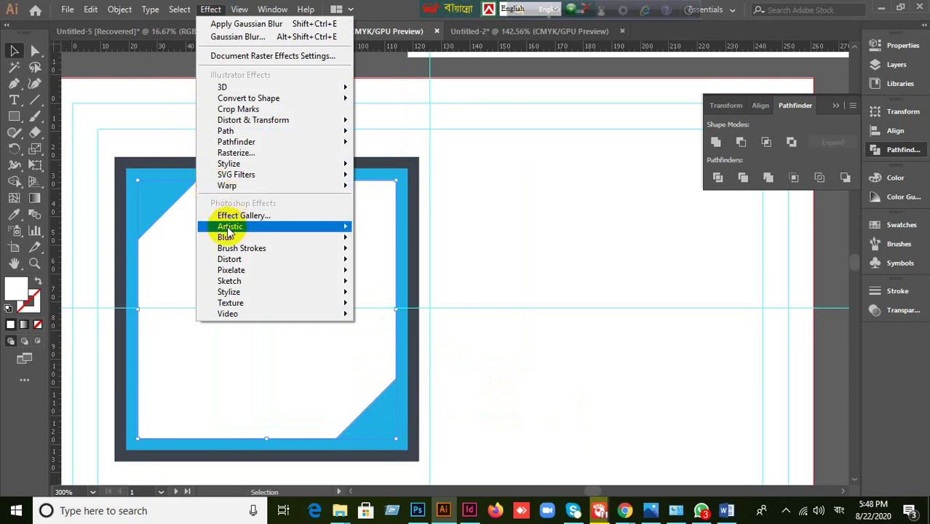
- Add an Outer Glow to the card in Normal mode, 75% opacity, near-black colour
mouse_move(235, 170)
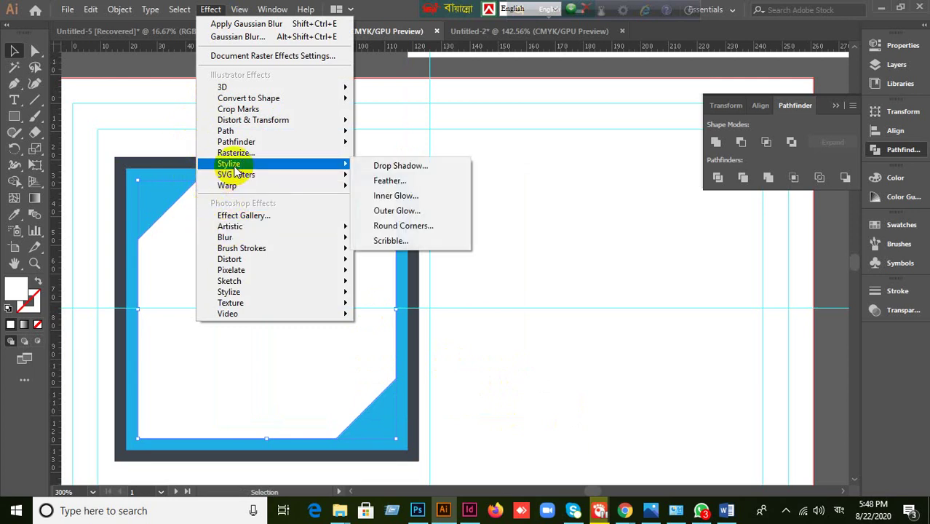
click(399, 211)
drag(503, 182, 654, 176)
click(555, 273)
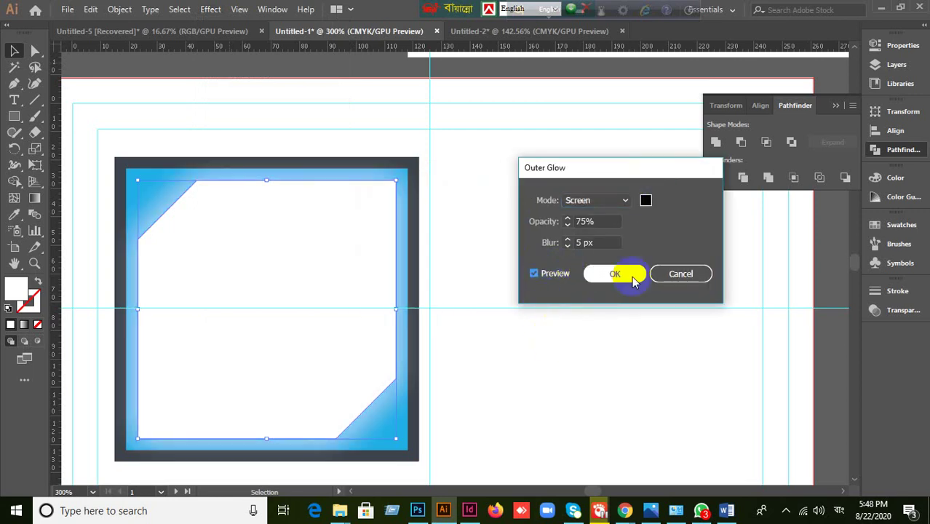
click(623, 201)
click(603, 216)
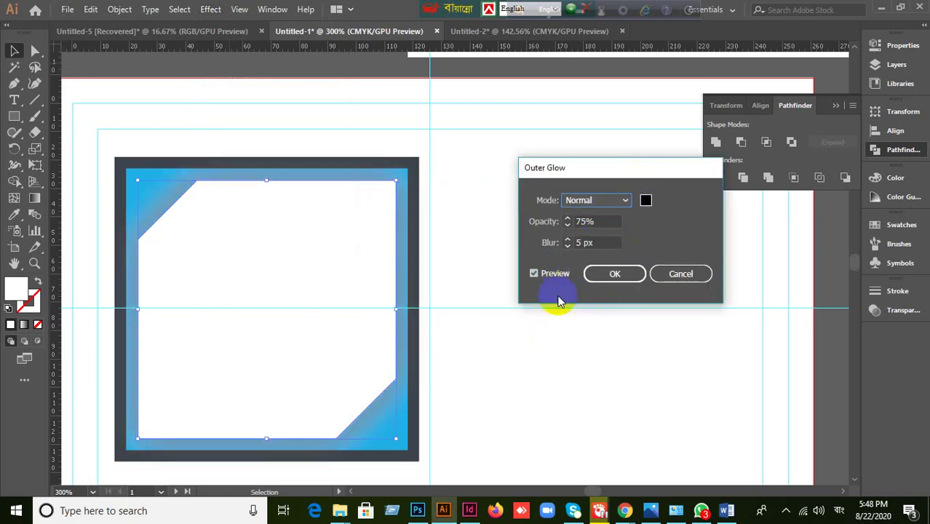
click(600, 227)
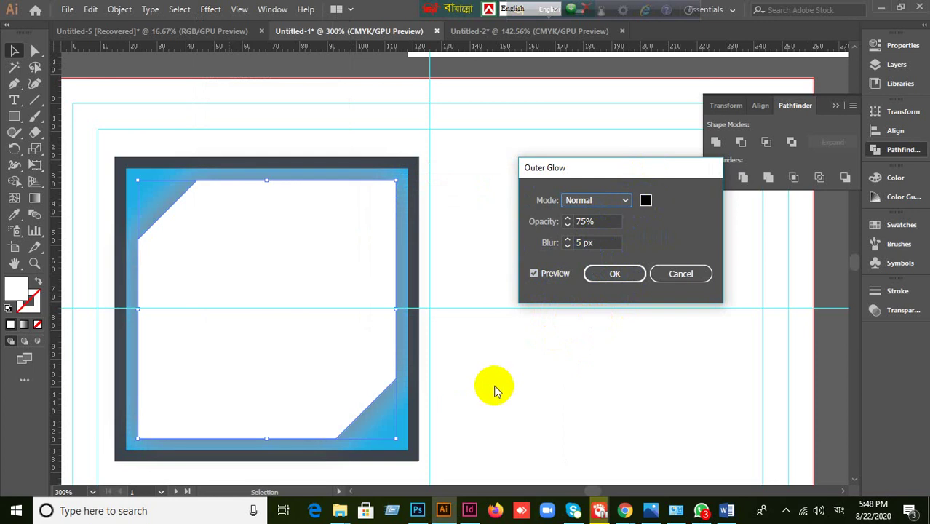
click(645, 201)
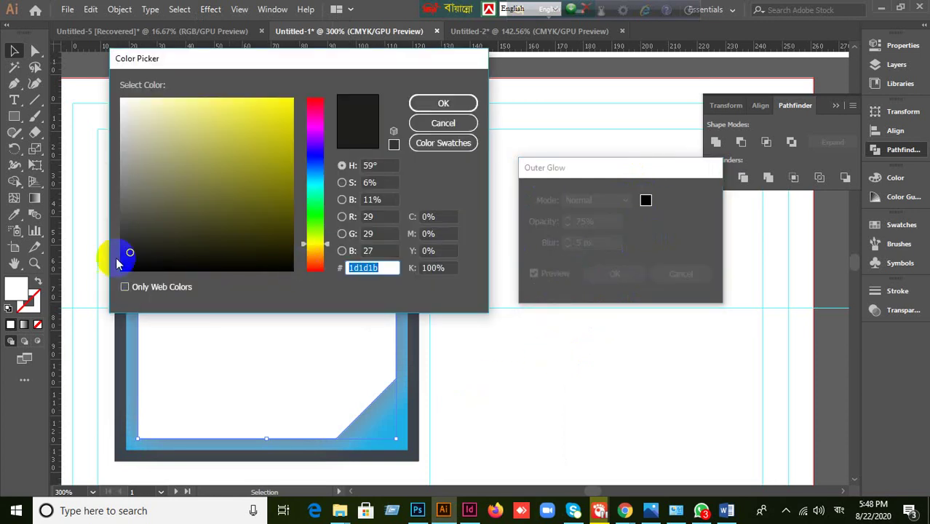
mouse_move(130, 250)
mouse_down()
mouse_move(93, 281)
mouse_move(127, 253)
mouse_up()
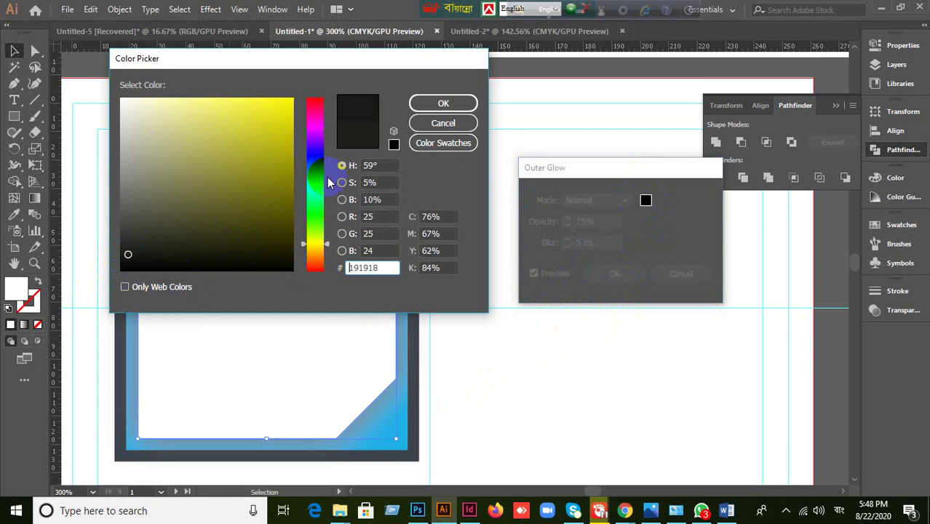
click(422, 103)
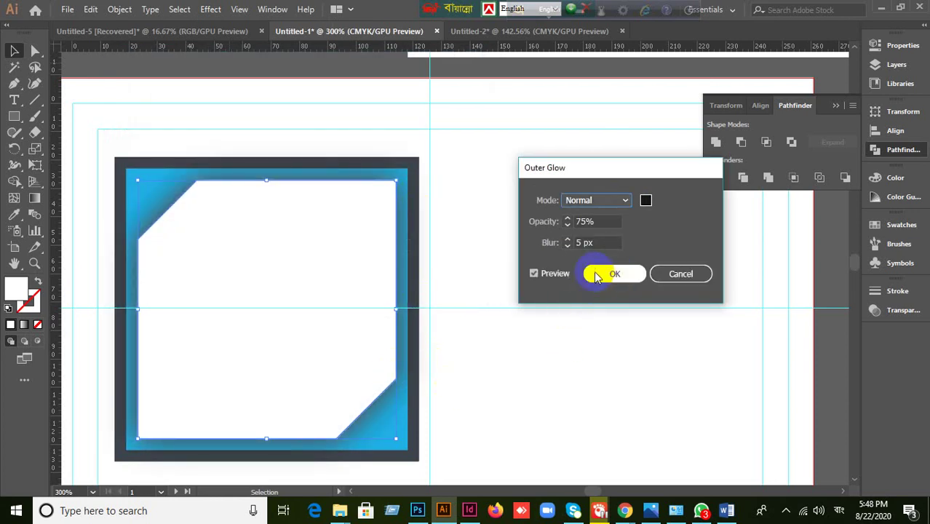
- Adjust the glow blur down to 1 px while comparing previews, and confirm
click(599, 243)
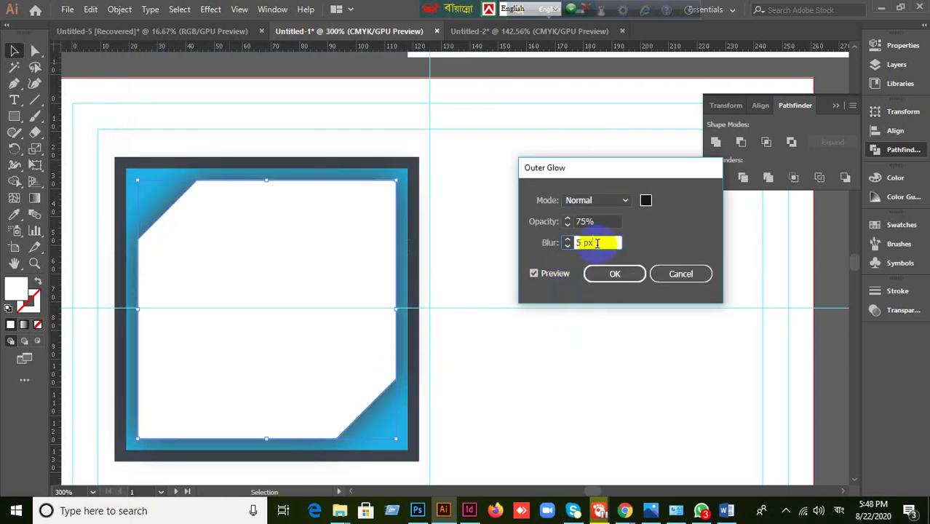
key(Up)
key(Up)
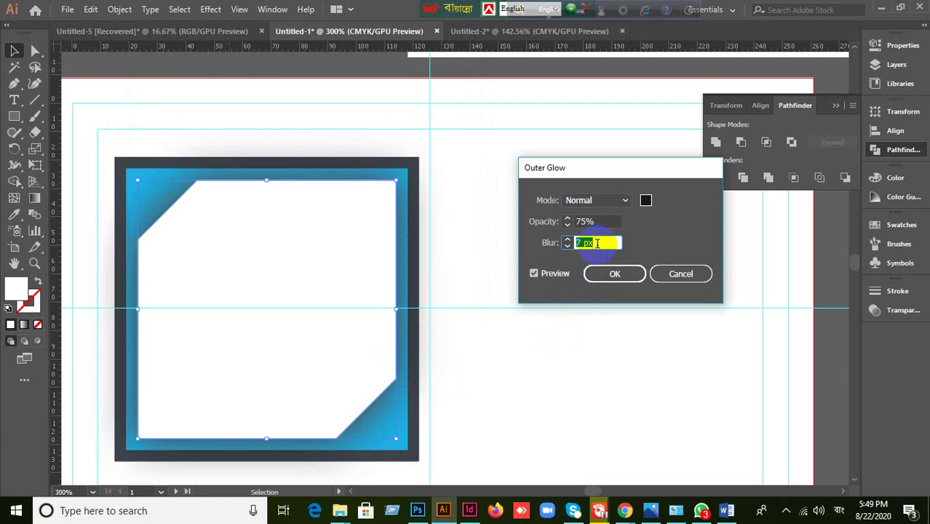
click(614, 273)
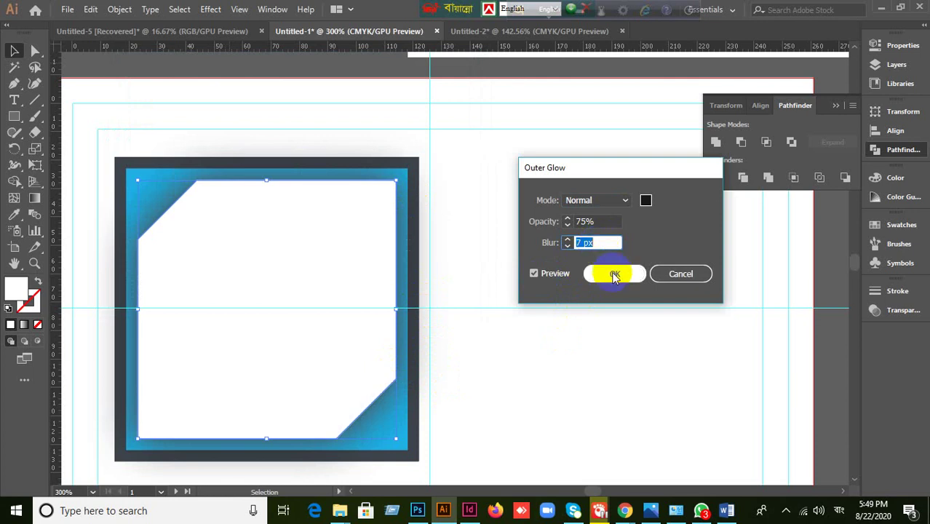
click(603, 242)
key(Down)
key(Down)
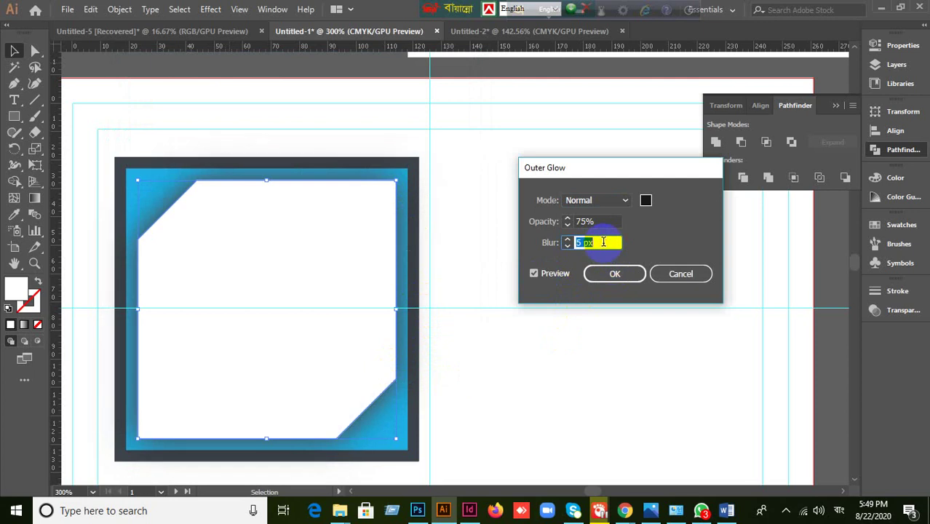
click(544, 273)
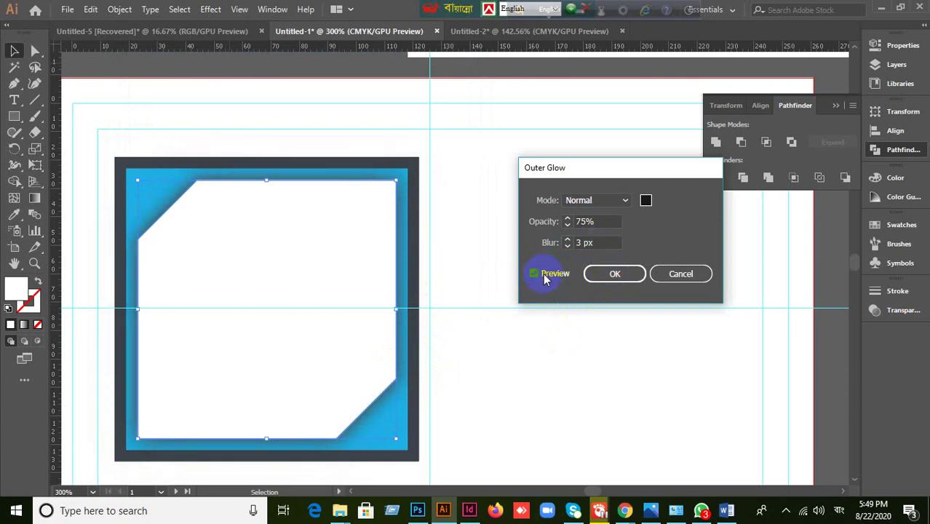
click(604, 243)
key(Down)
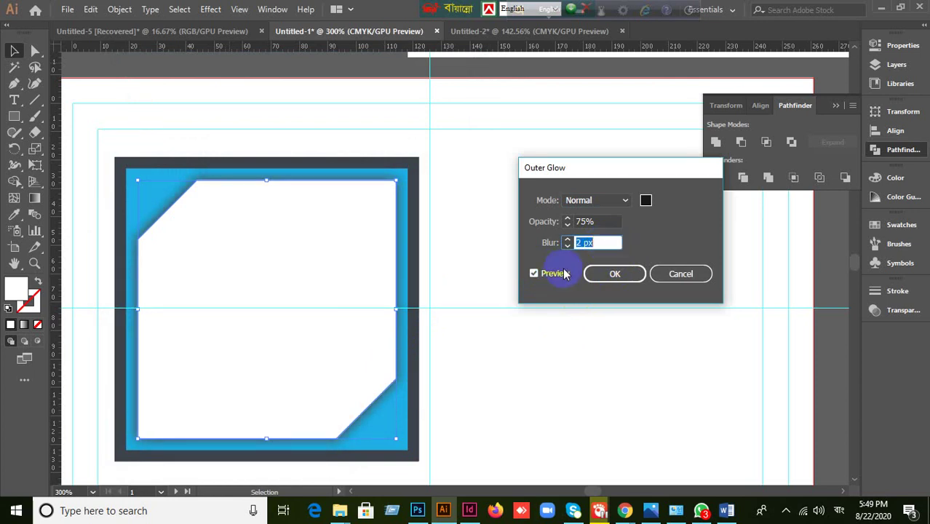
click(536, 274)
click(592, 243)
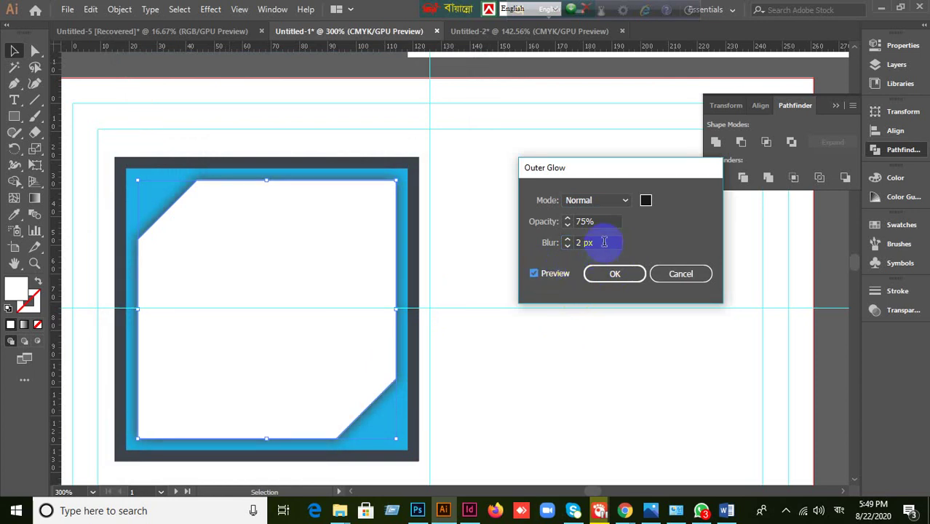
key(Down)
click(538, 273)
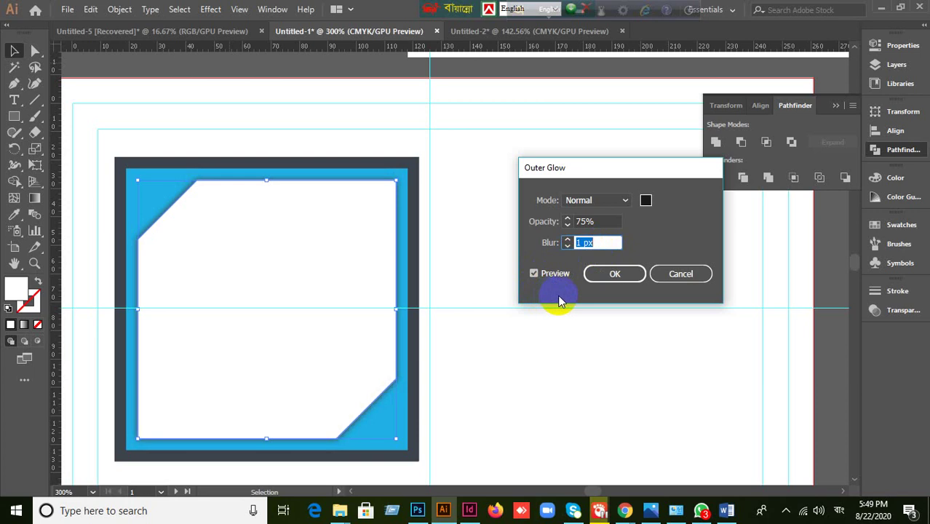
click(618, 275)
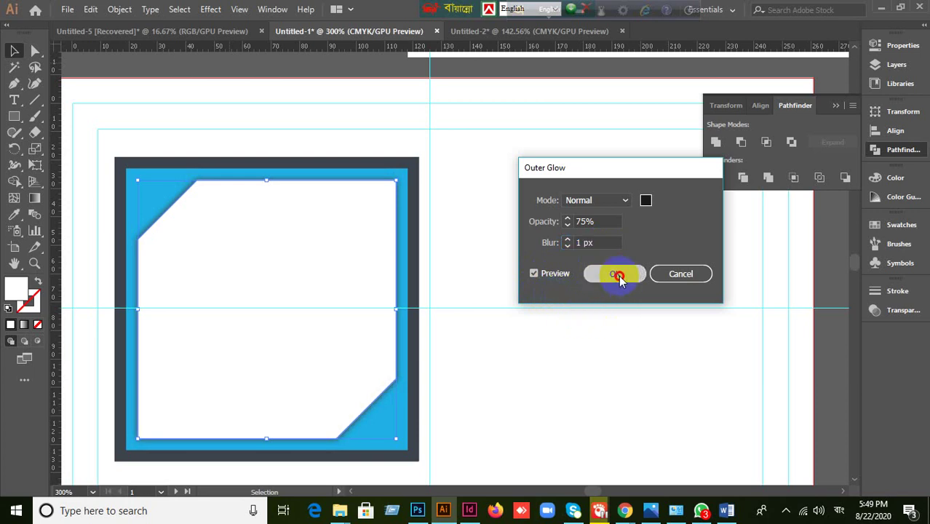
click(538, 383)
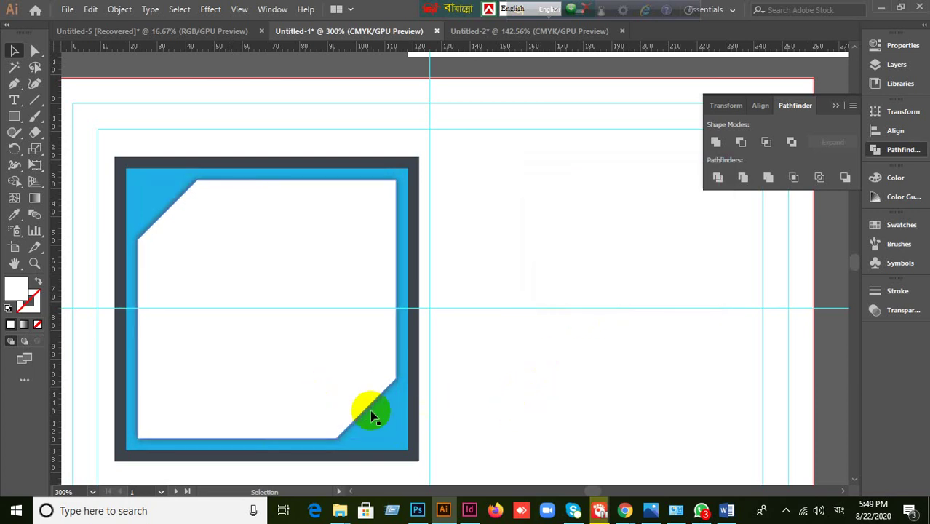
click(332, 401)
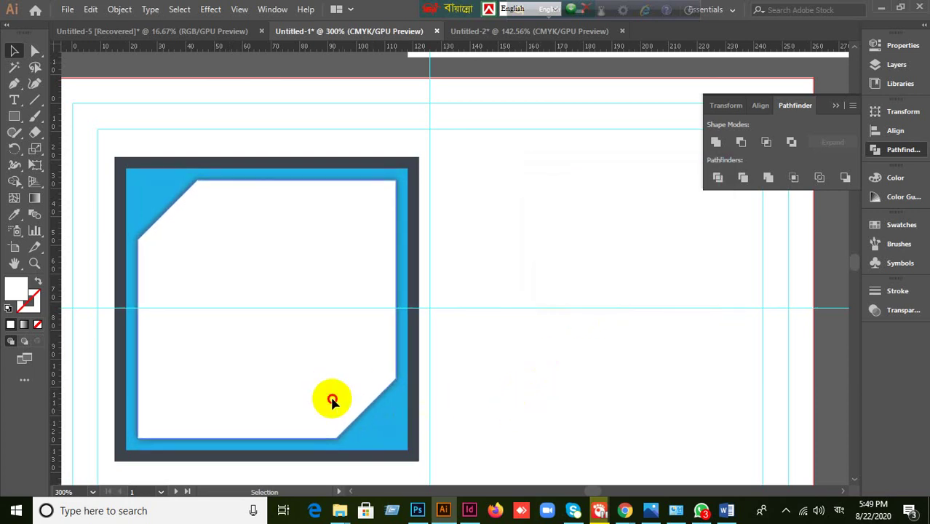
click(520, 410)
click(333, 362)
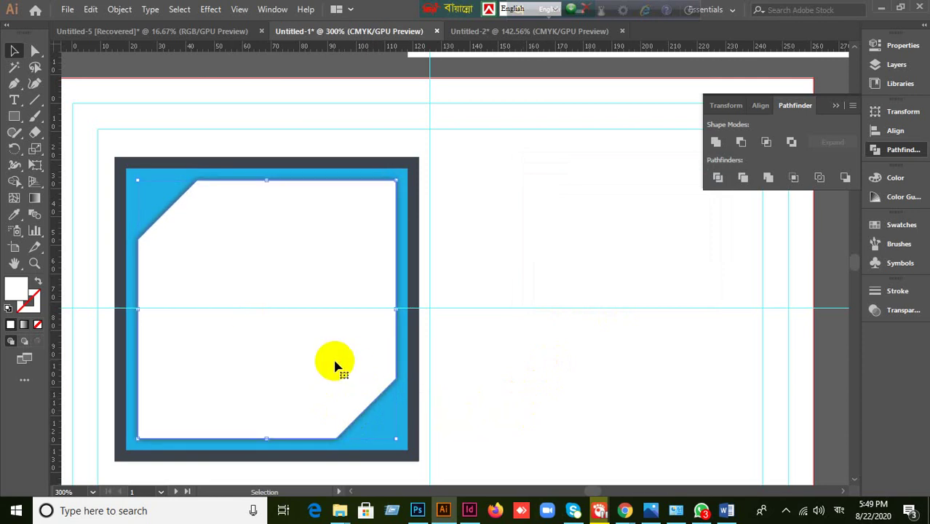
click(514, 394)
click(362, 368)
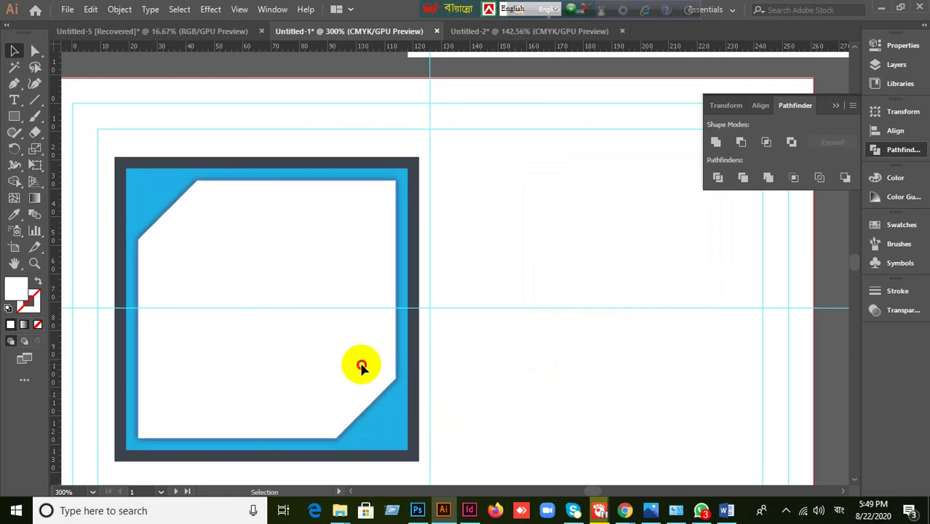
drag(362, 368, 536, 380)
key(ctrl+z)
key(a)
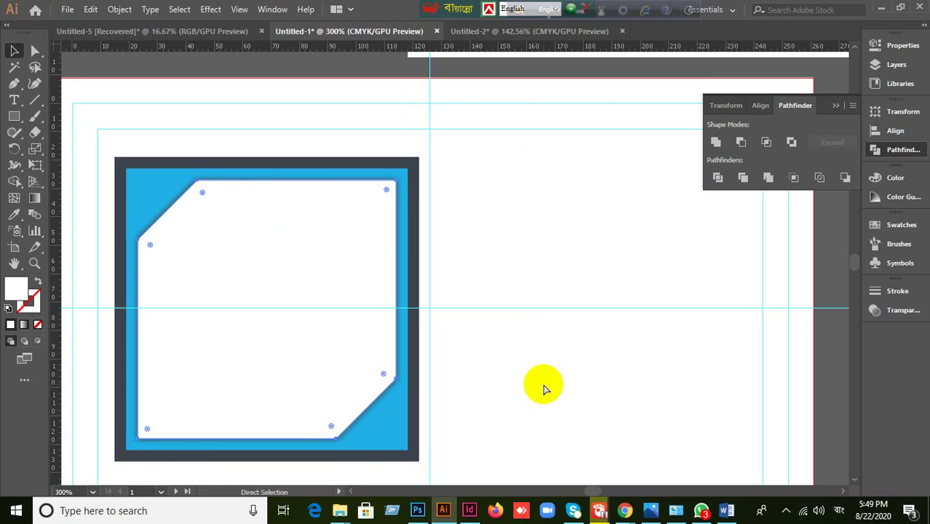
key(v)
click(543, 387)
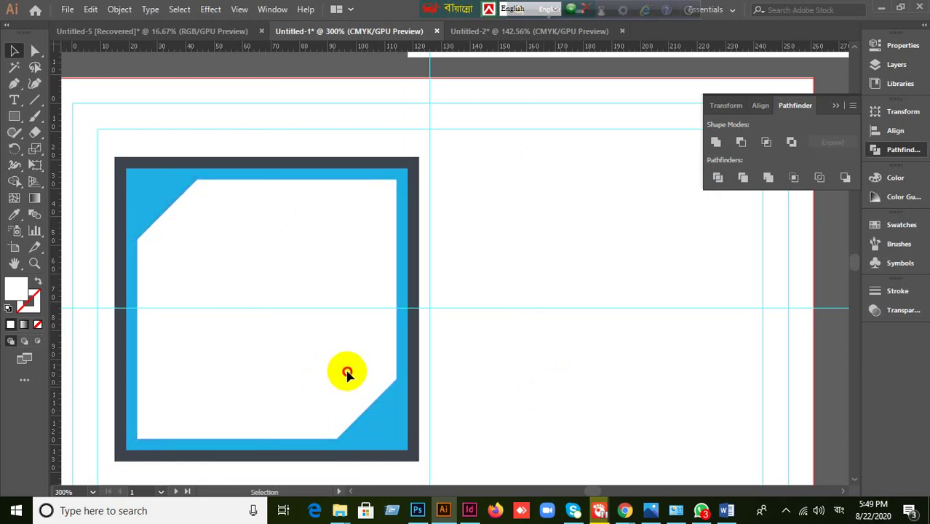
click(394, 393)
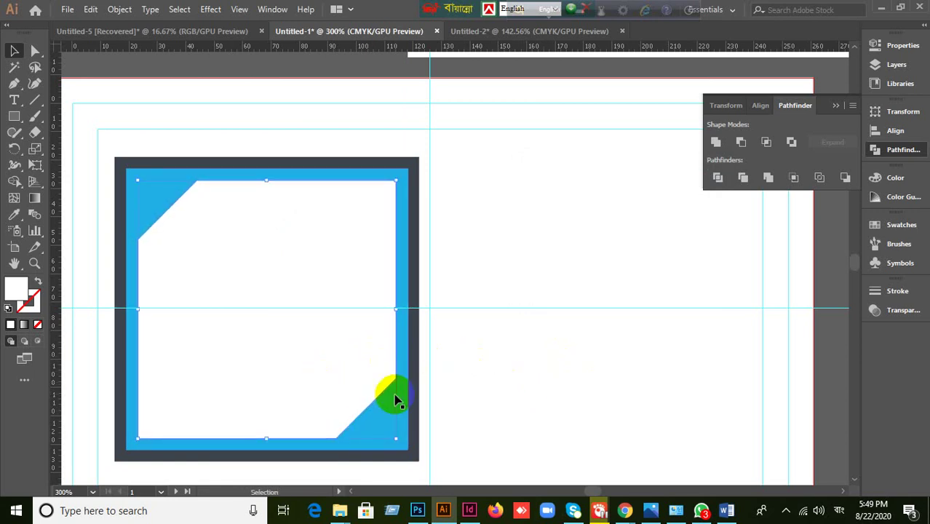
drag(273, 349, 495, 350)
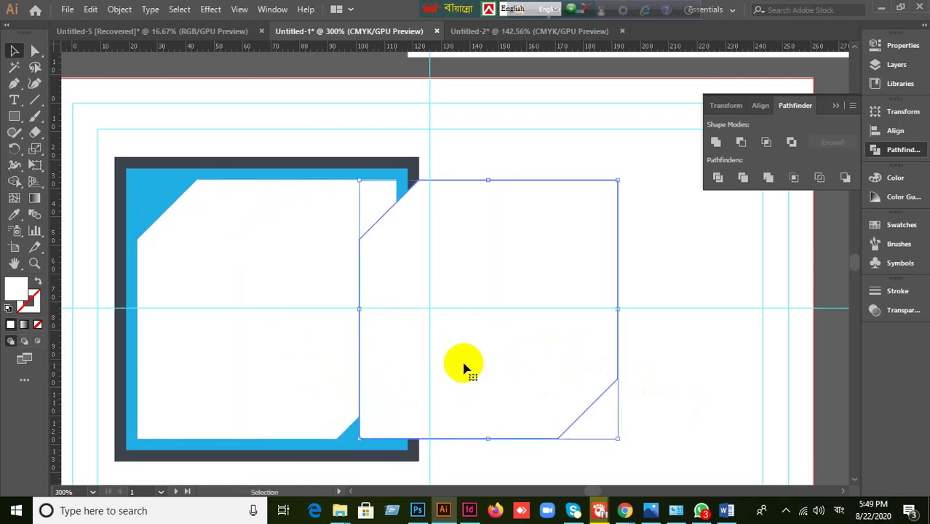
key(ctrl+z)
drag(343, 364, 430, 358)
key(ctrl+z)
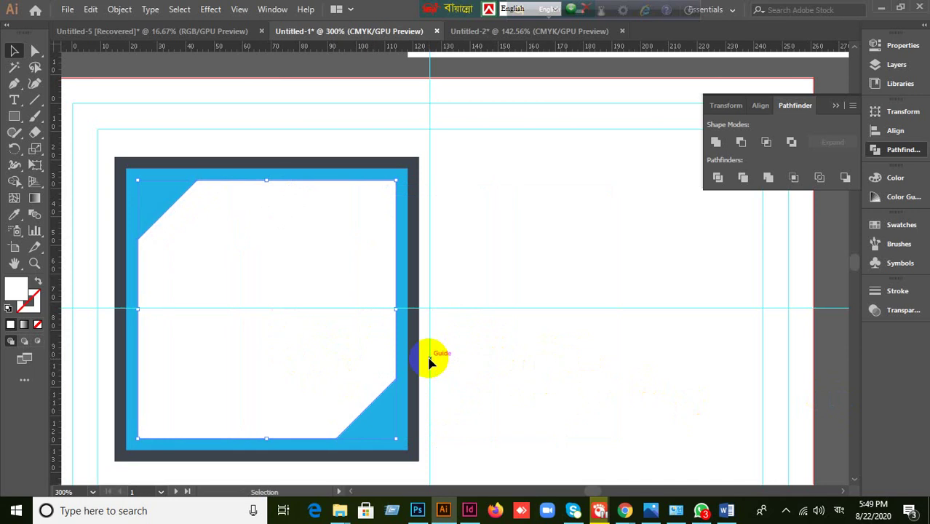
key(a)
click(429, 359)
click(302, 358)
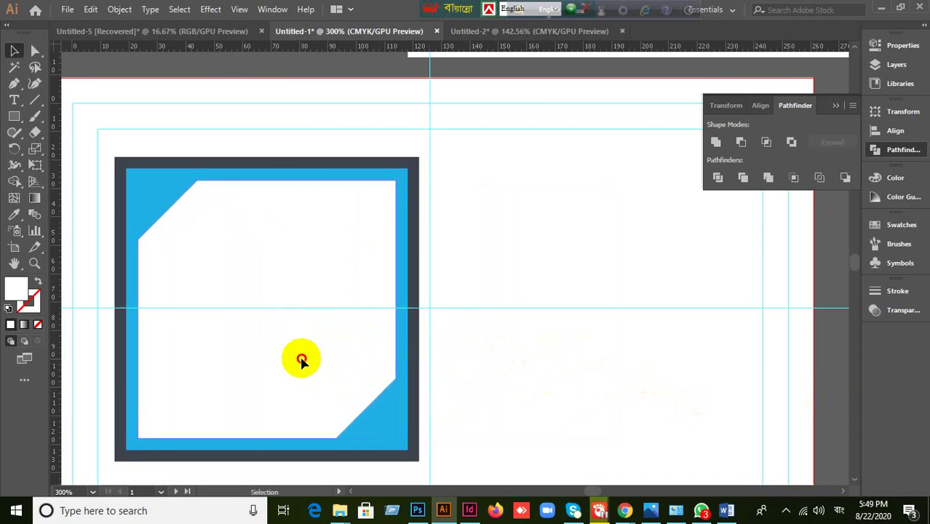
key(v)
click(14, 116)
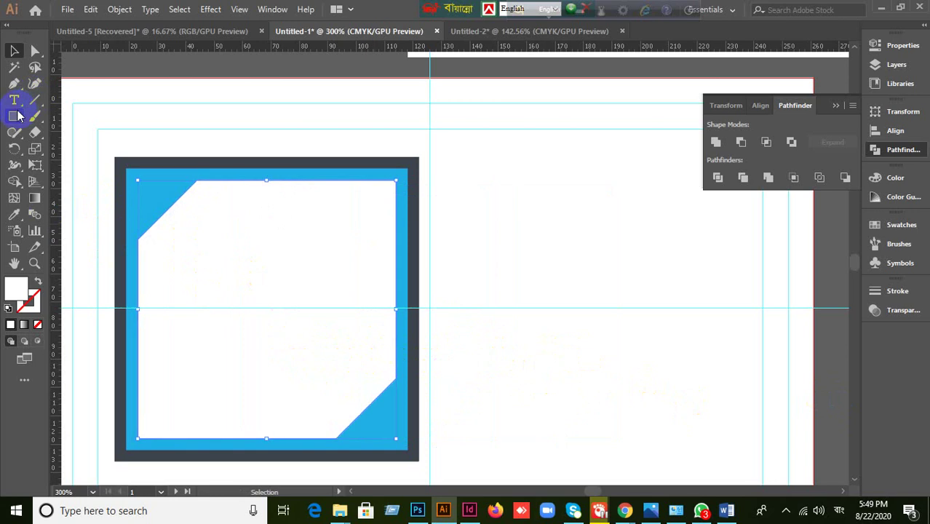
- Draw a rectangle over the panel's top, divide it with the panel, and ungroup the pieces
click(177, 182)
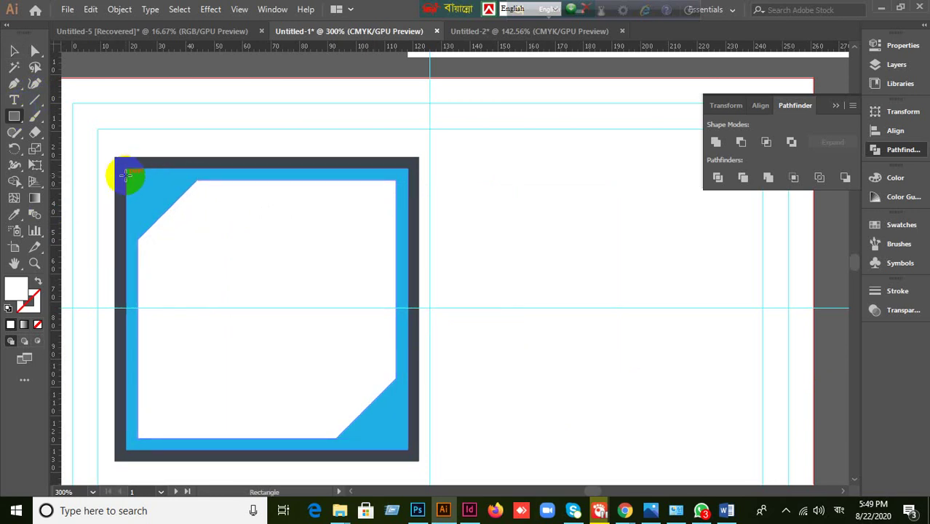
drag(127, 175, 490, 378)
click(14, 50)
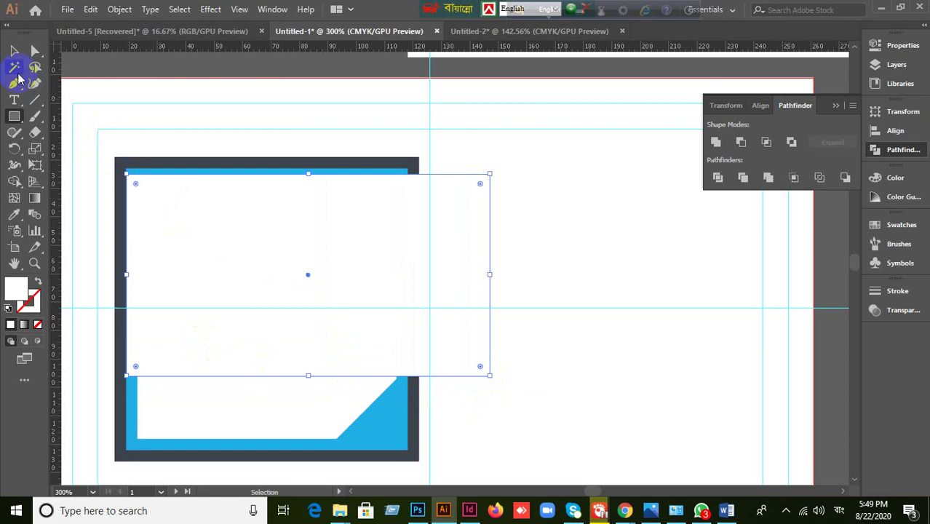
shift+click(294, 432)
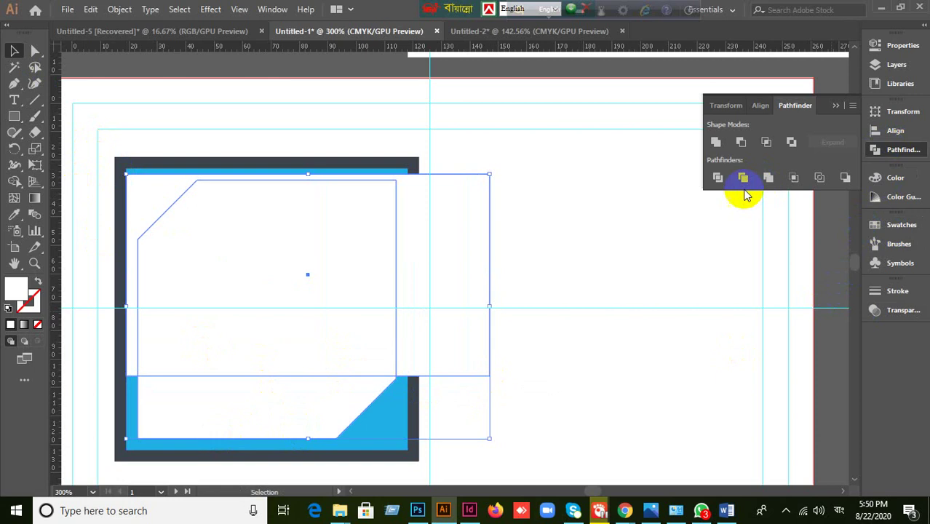
click(718, 179)
right_click(241, 268)
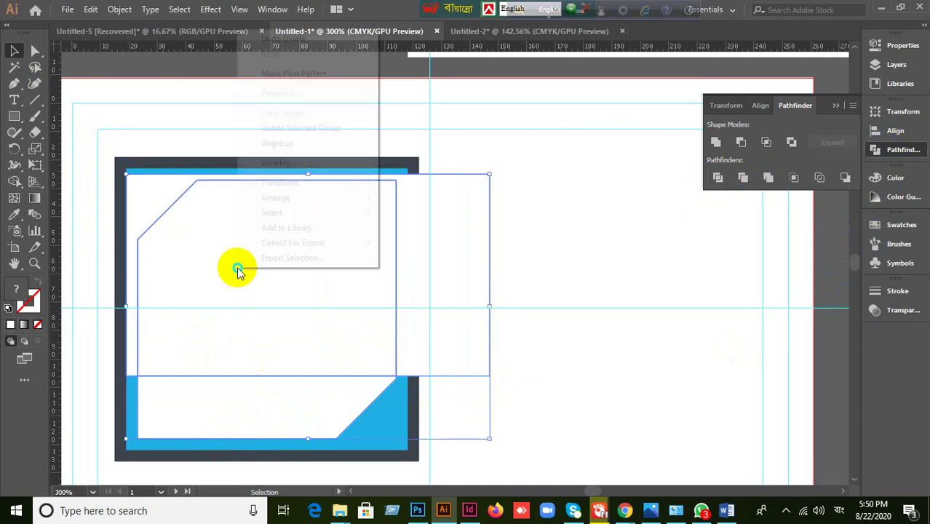
click(292, 143)
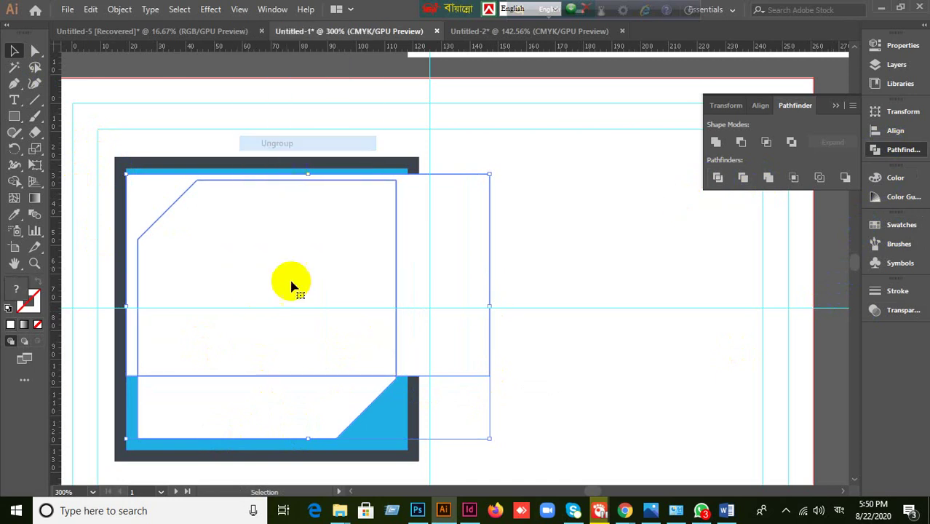
- Delete the leftover rectangle piece and select the upper white panel piece
click(616, 352)
click(327, 324)
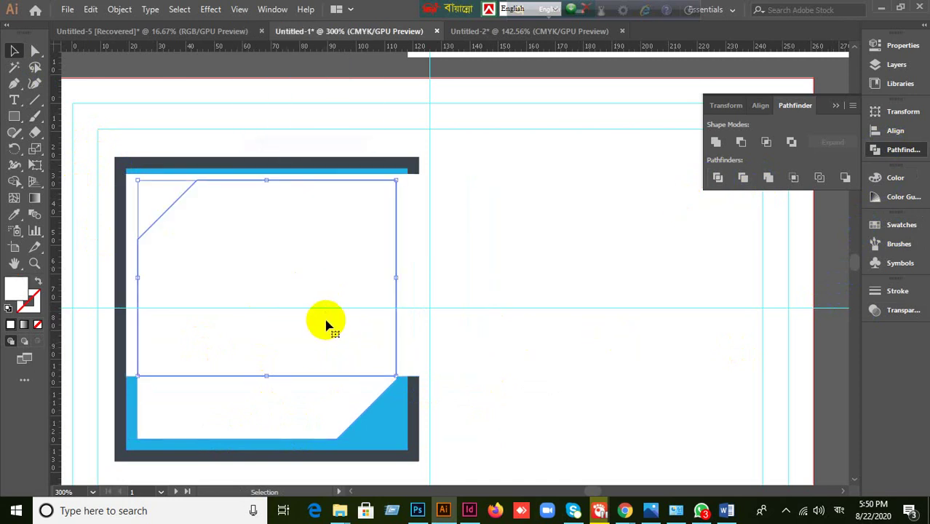
key(ctrl+z)
click(408, 328)
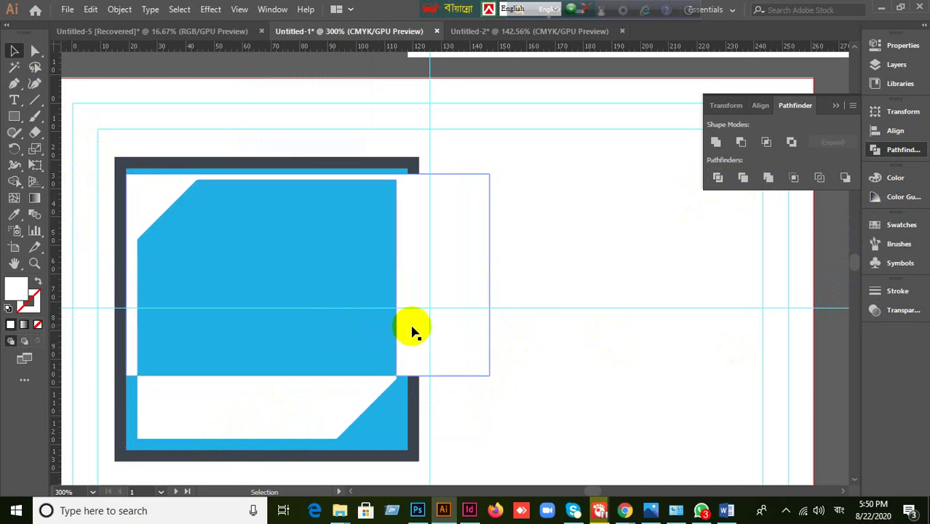
key(Delete)
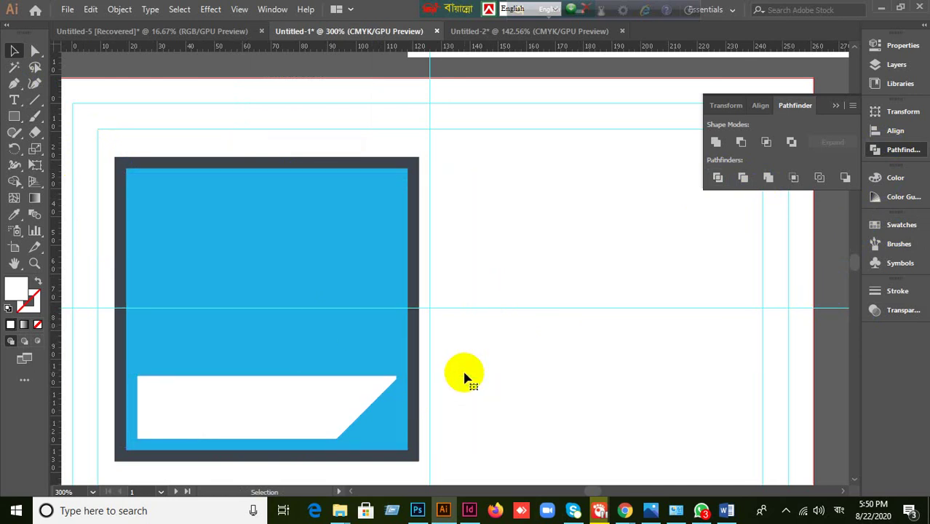
key(ctrl+z)
click(466, 377)
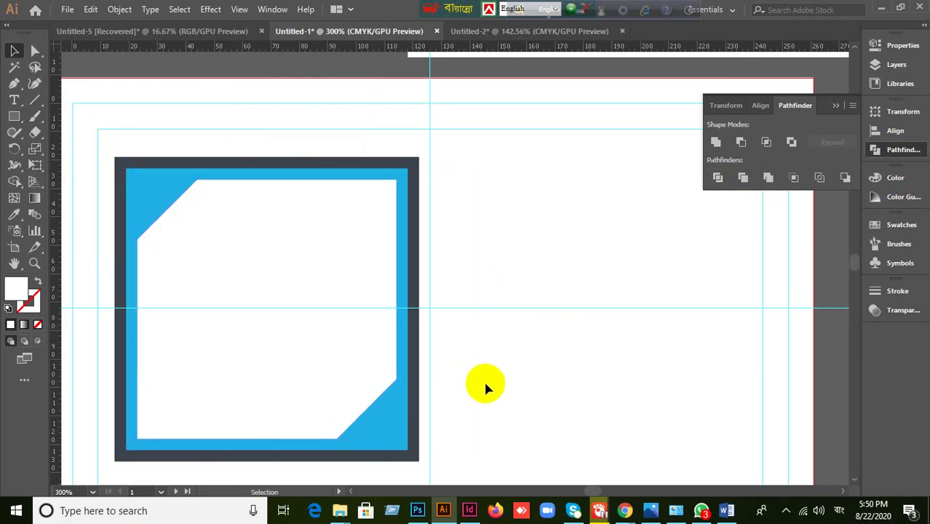
click(313, 415)
drag(355, 430, 534, 436)
key(ctrl+z)
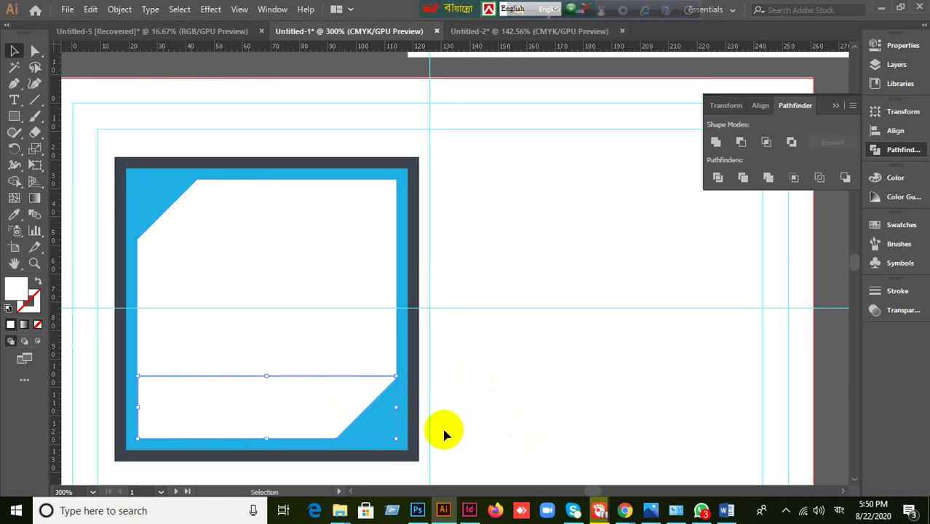
click(302, 318)
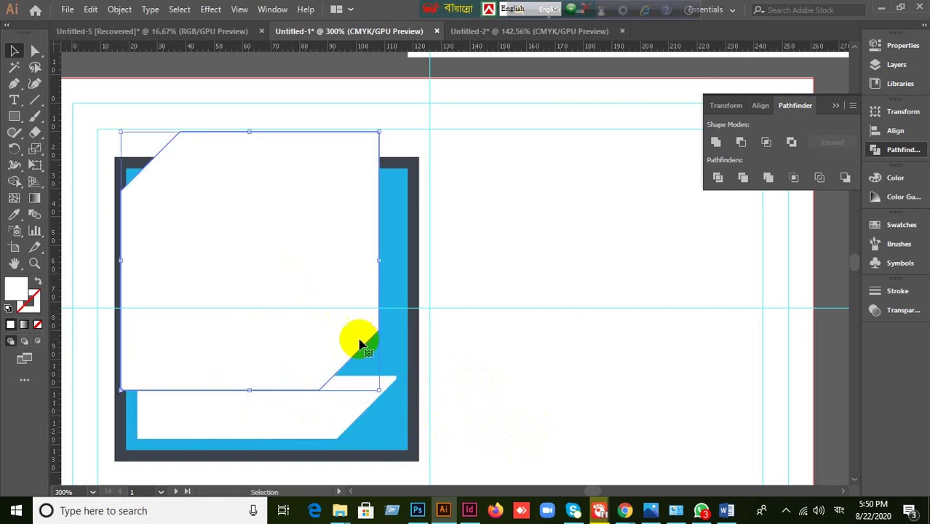
- Fill the upper panel piece with the red swatch, leaving the lower strip in place
click(897, 225)
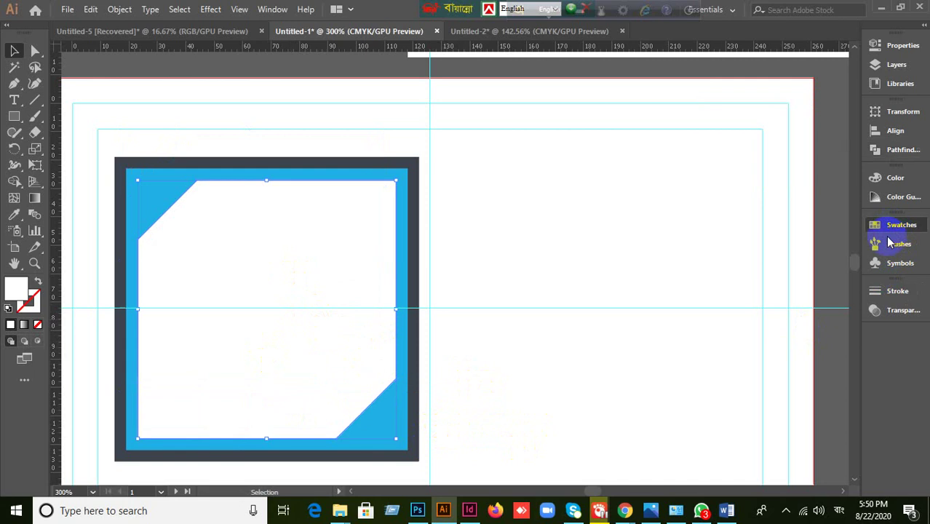
click(740, 260)
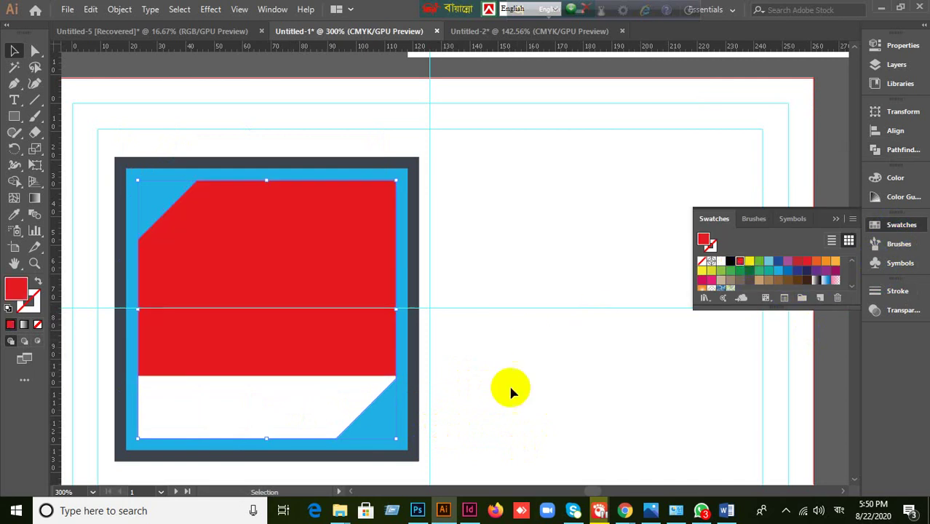
drag(264, 415, 299, 439)
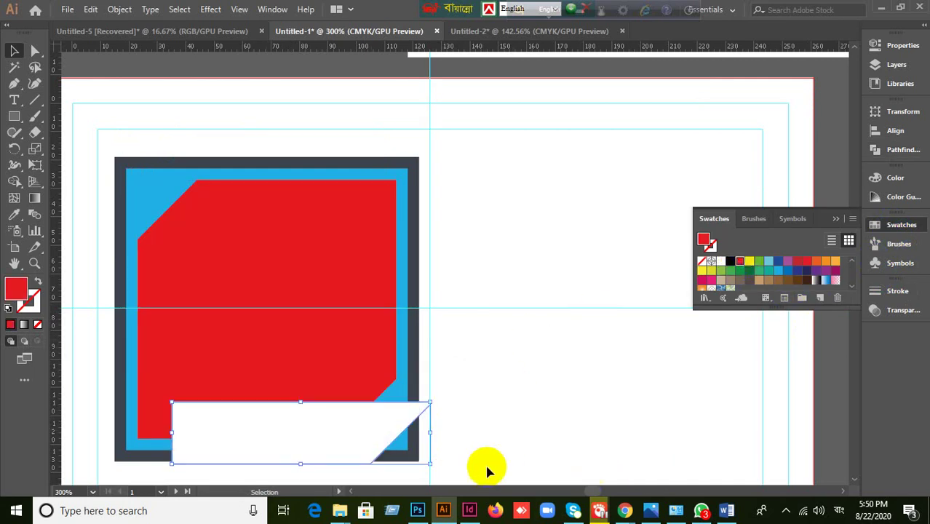
key(ctrl+z)
key(ctrl+z)
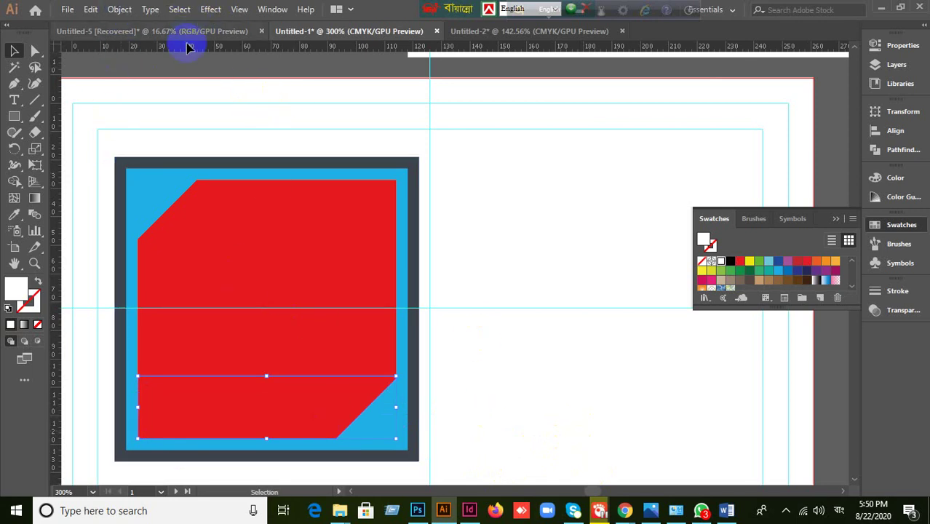
- Apply the 75%, 1 px Outer Glow to the bottom strip and nudge it right
click(210, 12)
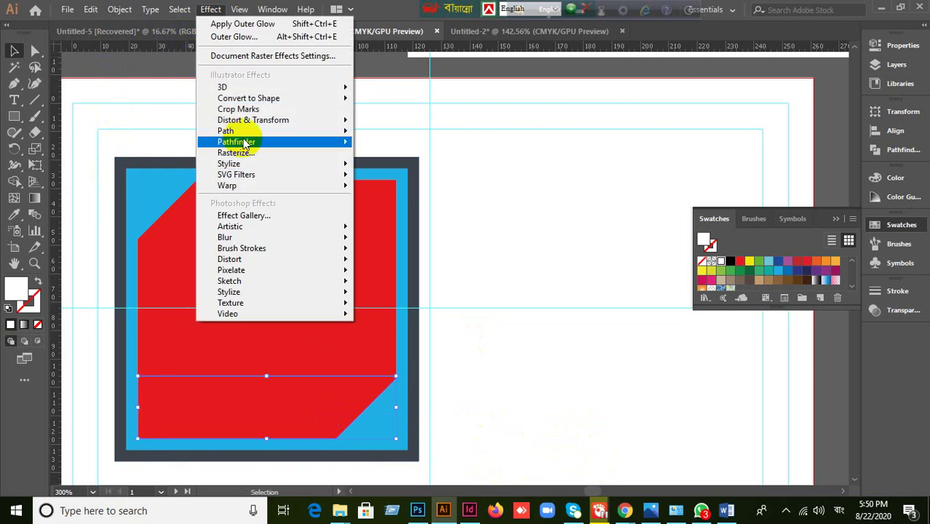
mouse_move(240, 169)
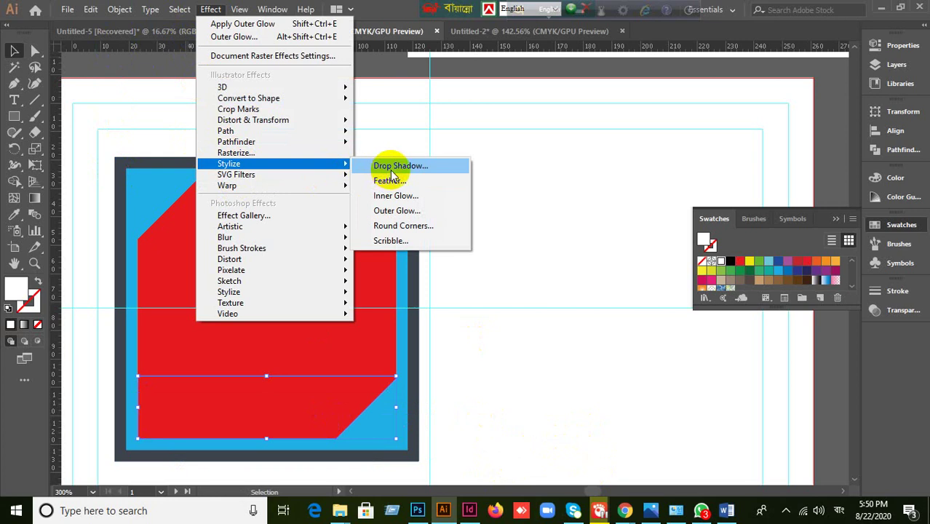
click(396, 211)
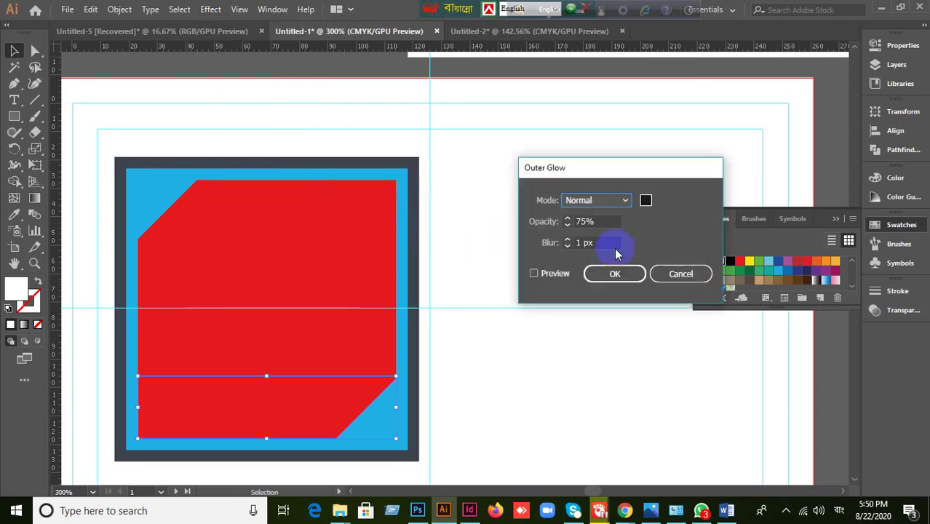
click(533, 274)
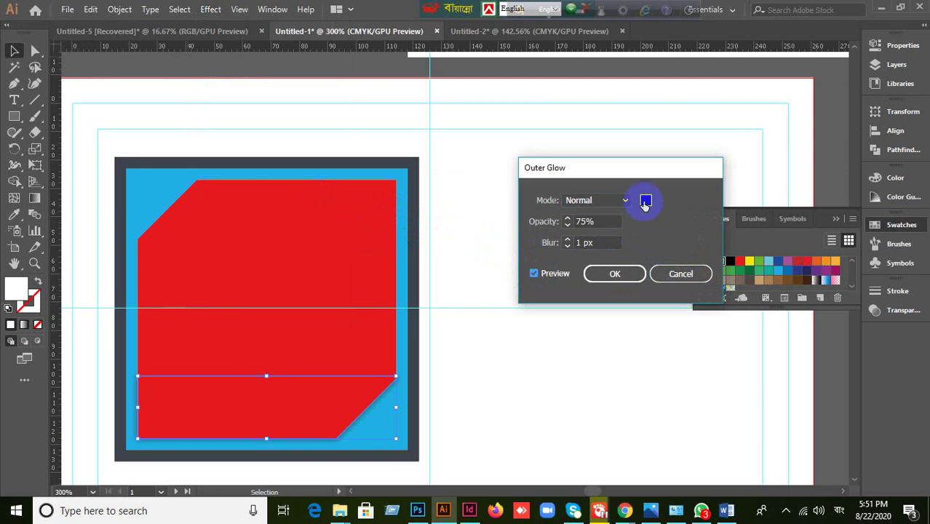
click(621, 274)
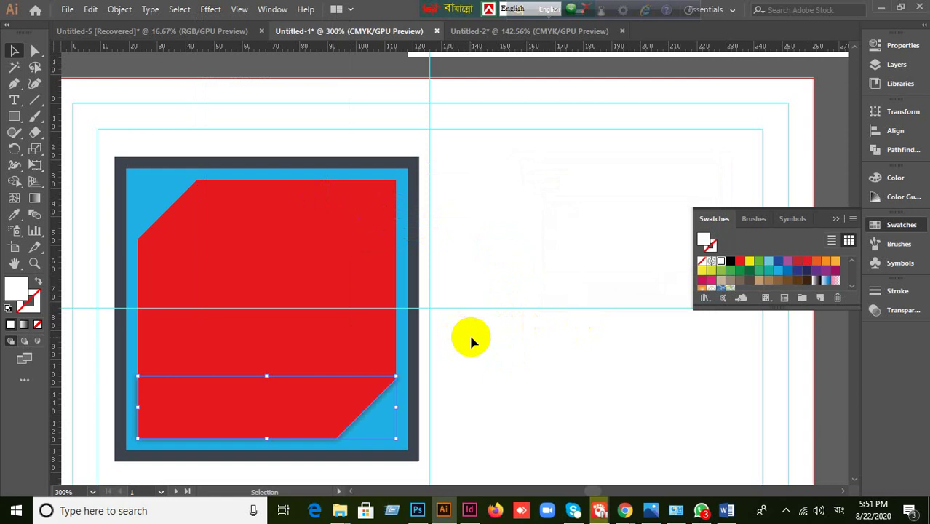
key(Right)
- Try a white fill on the large red panel, then undo it to keep it red
click(501, 414)
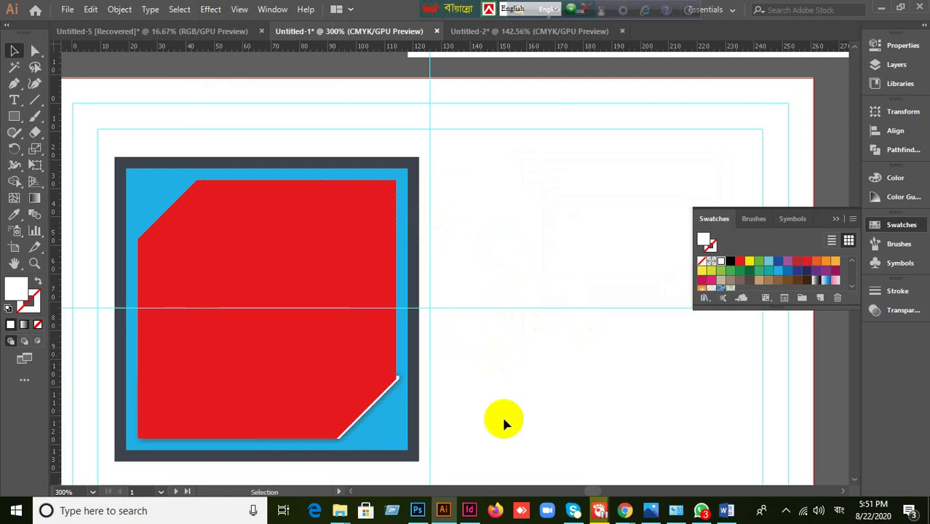
click(299, 379)
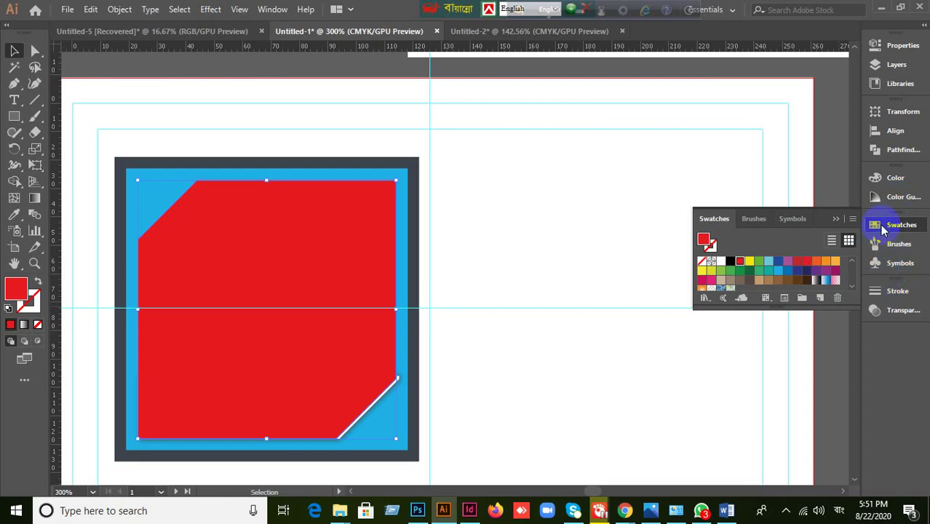
click(721, 260)
click(471, 419)
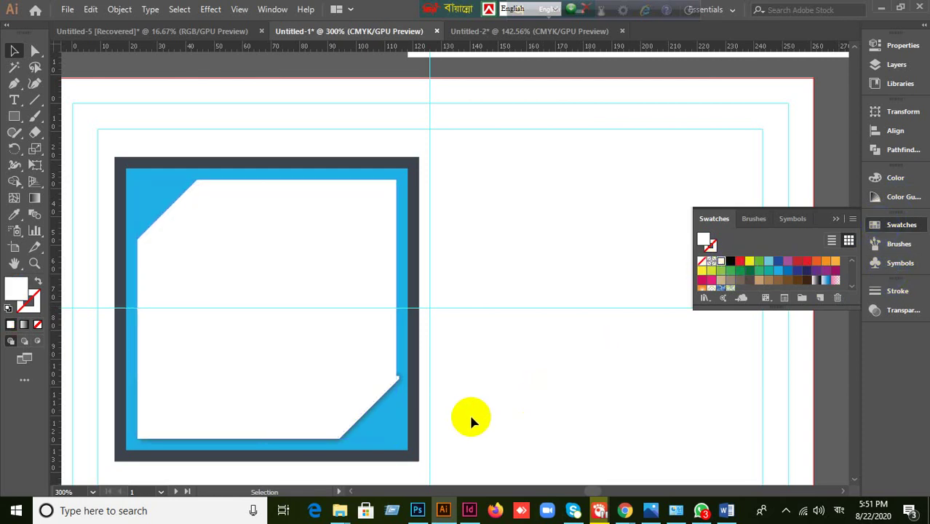
click(364, 409)
click(570, 438)
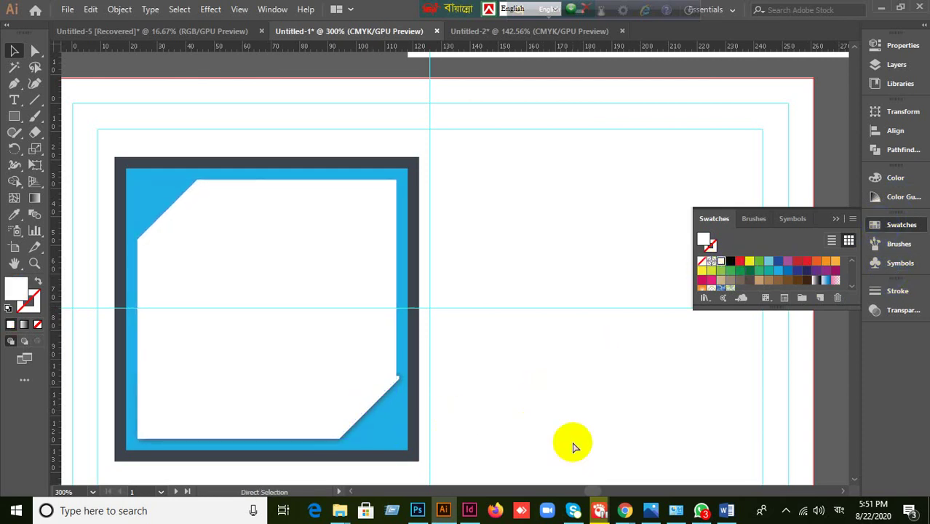
key(ctrl+z)
click(571, 439)
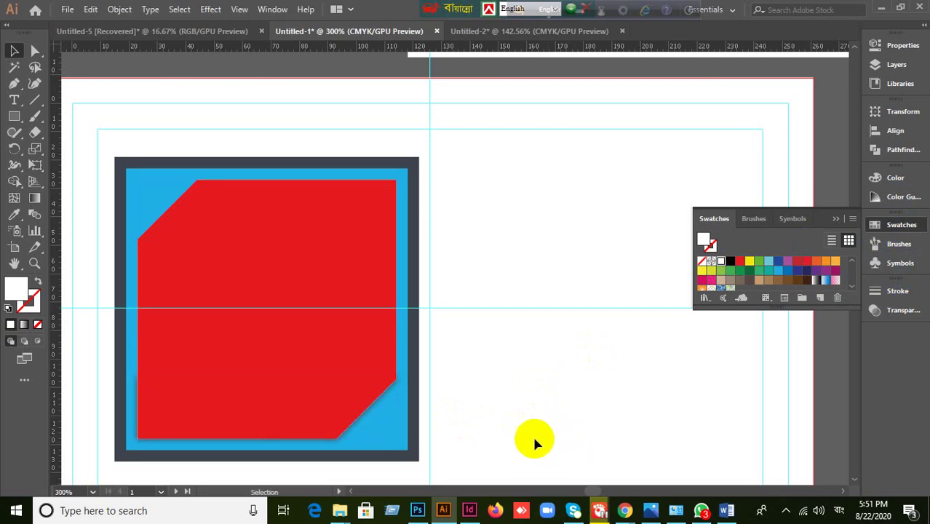
click(167, 423)
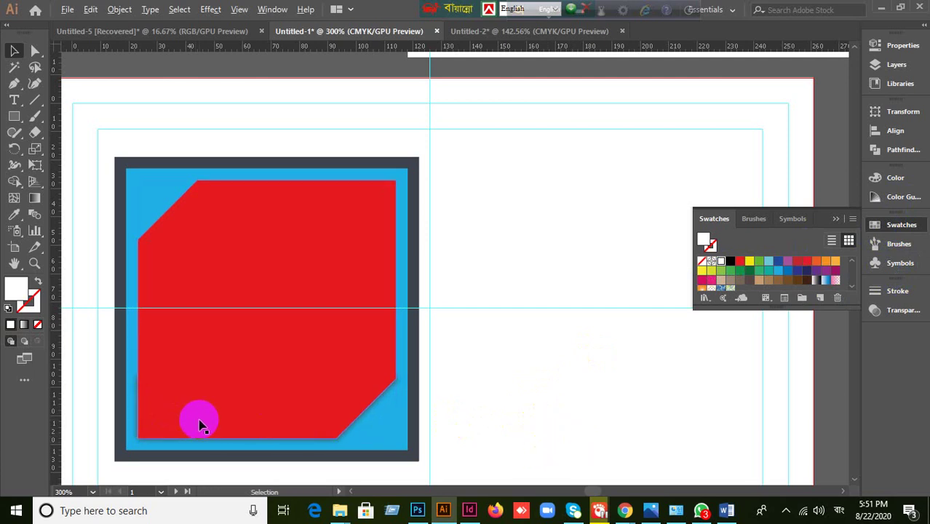
drag(175, 426, 266, 425)
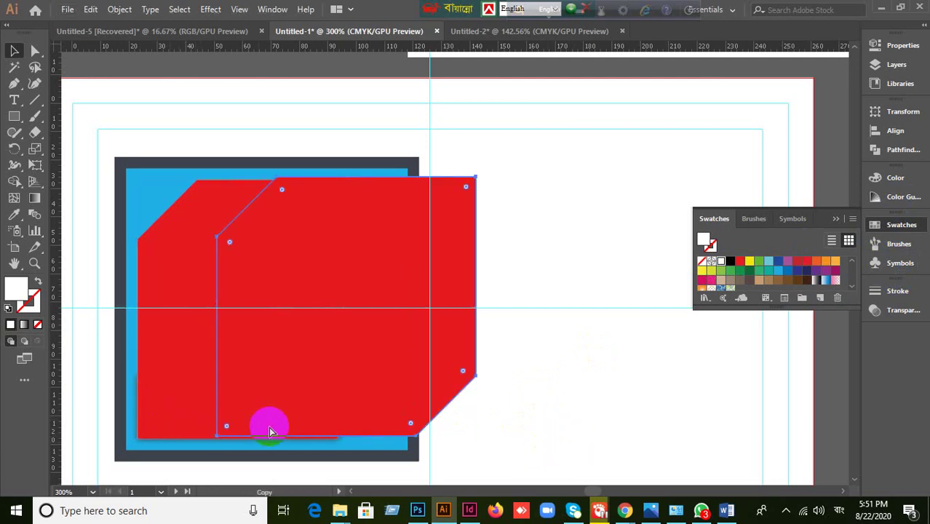
key(ctrl+z)
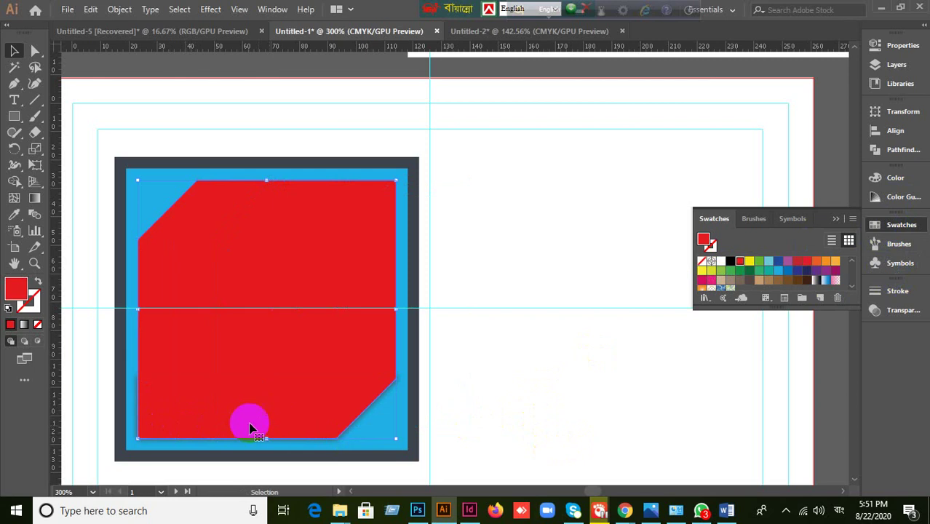
scroll(499, 324, up, 4)
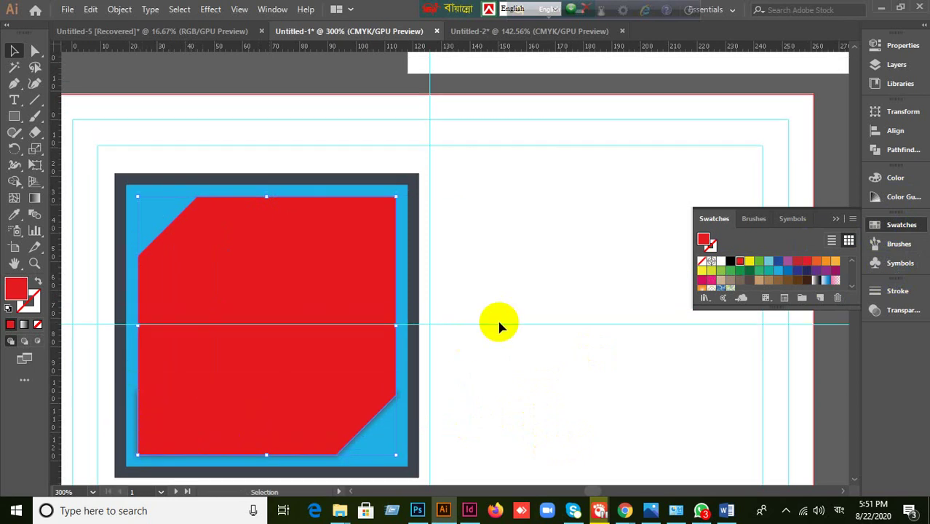
scroll(499, 326, up, 1)
scroll(499, 326, down, 6)
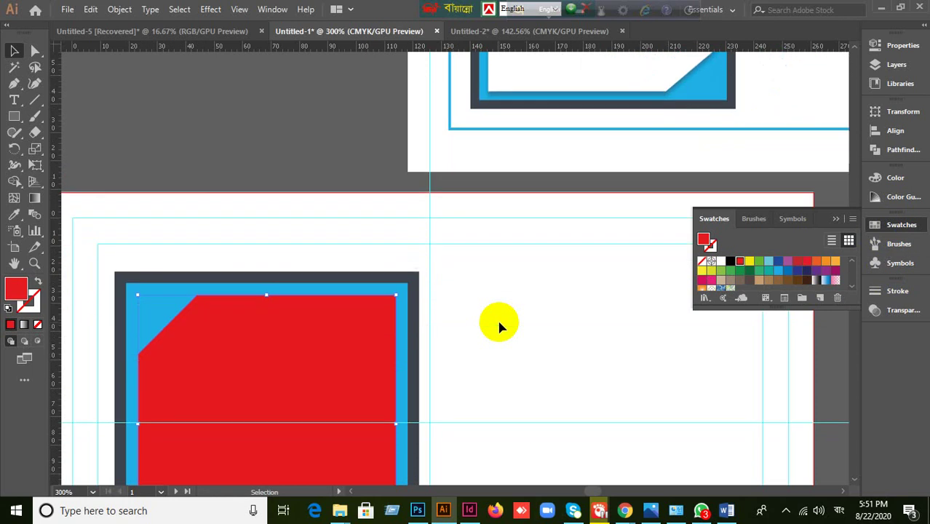
click(307, 316)
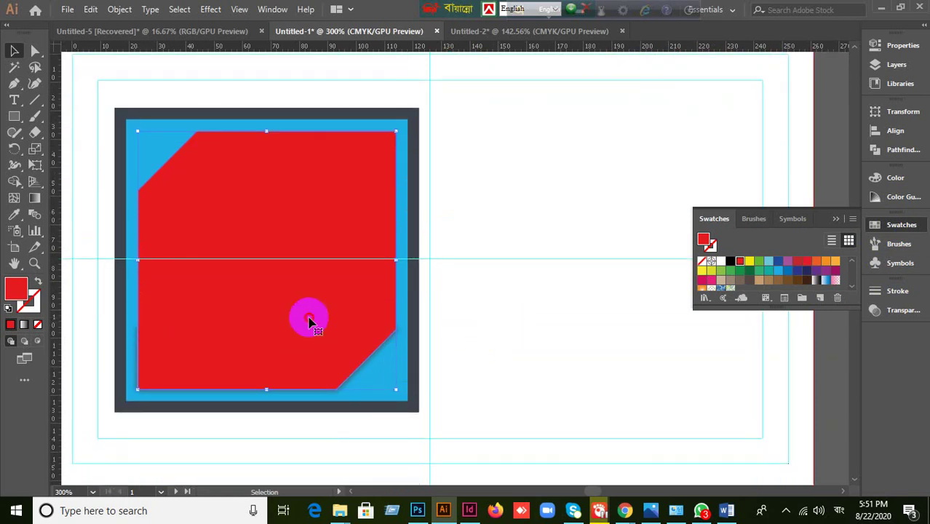
click(374, 374)
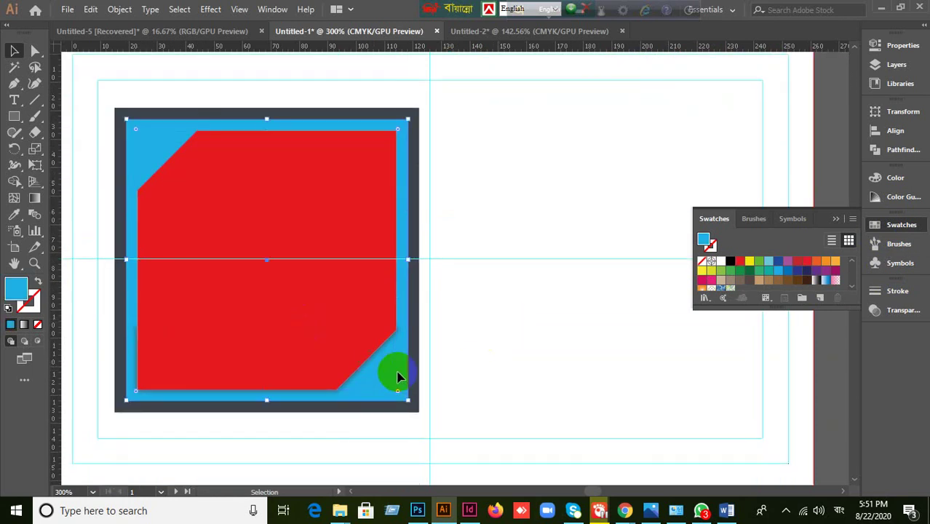
click(345, 378)
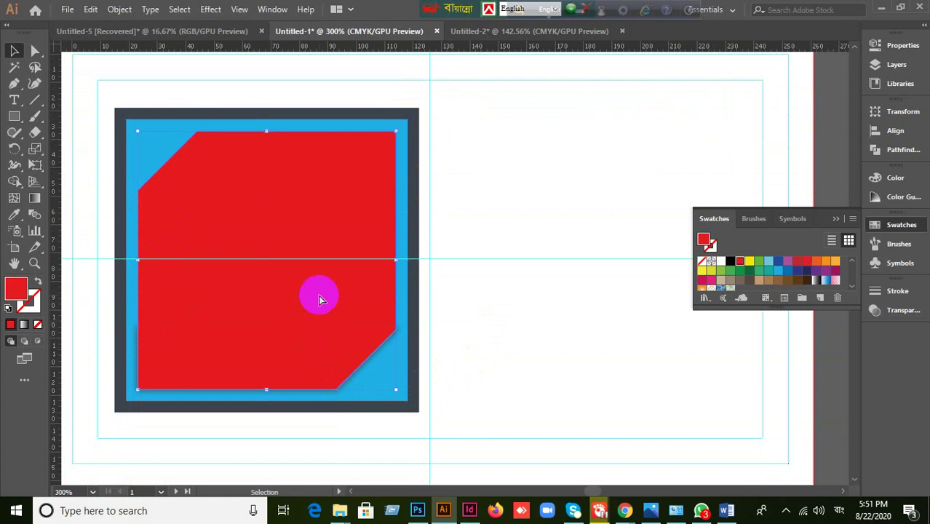
key(Delete)
click(296, 361)
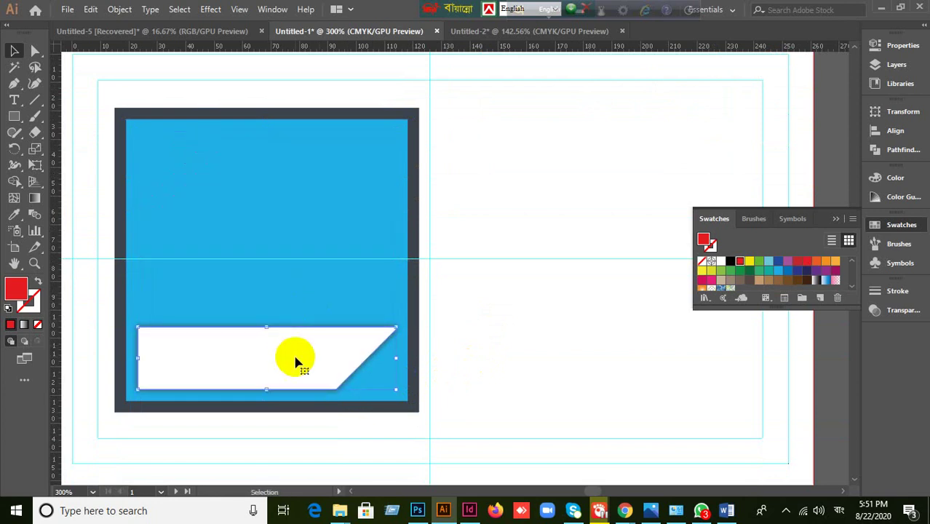
key(a)
key(ctrl+z)
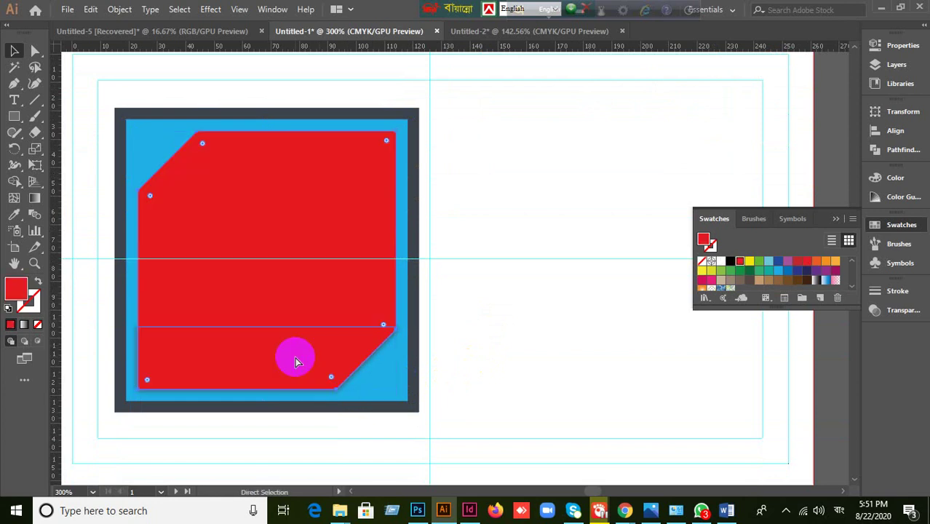
click(295, 357)
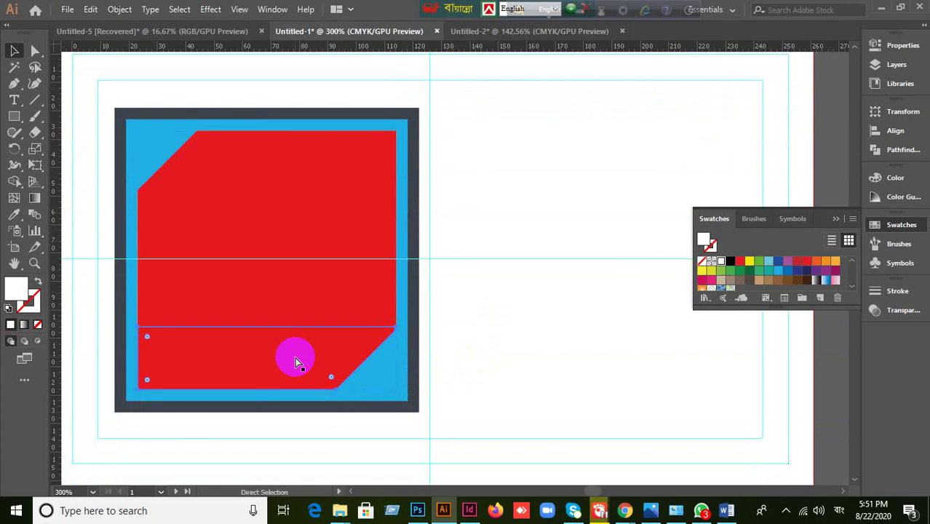
key(v)
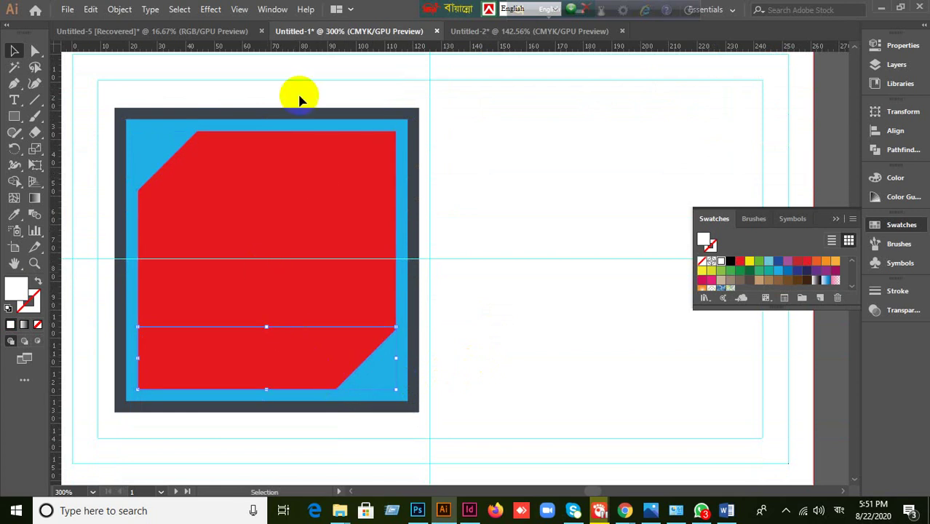
- Apply a 75% Multiply drop shadow to the bottom strip with 1 px blur and 1 px X/Y offsets
click(213, 13)
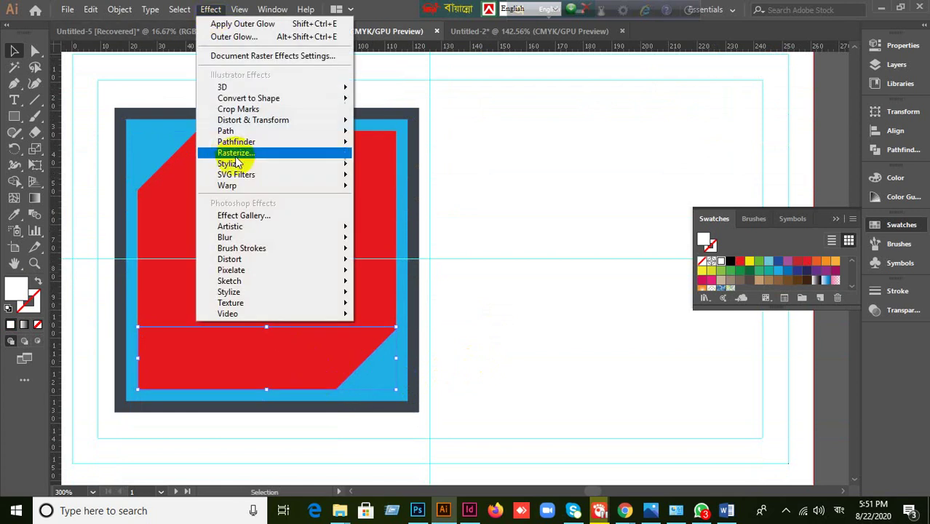
mouse_move(247, 175)
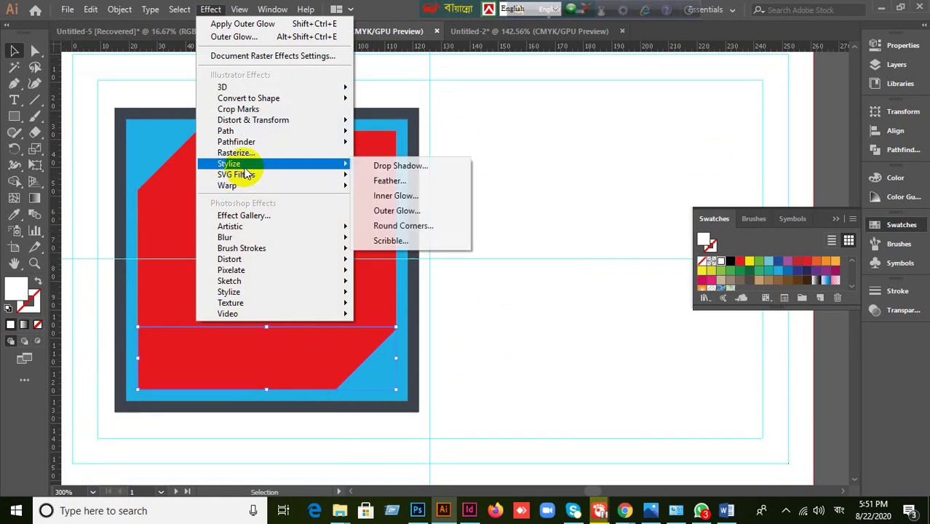
click(397, 167)
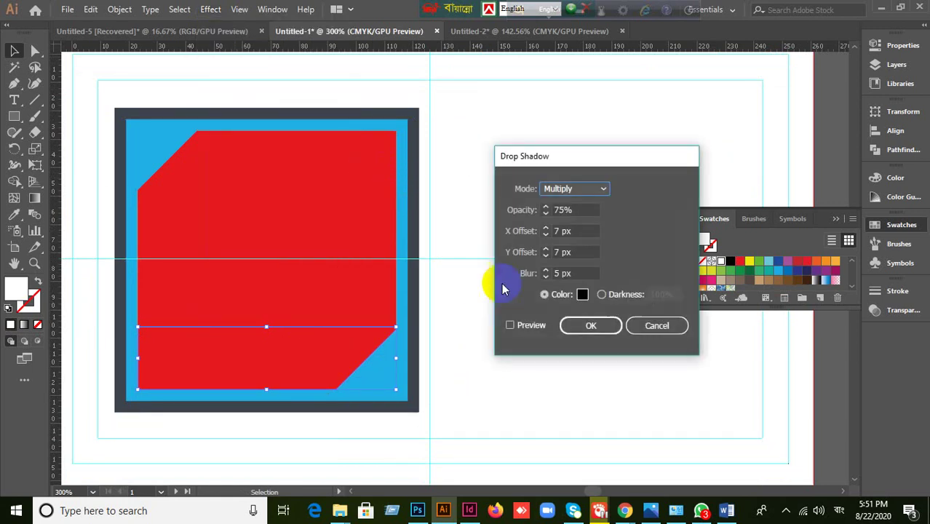
click(511, 326)
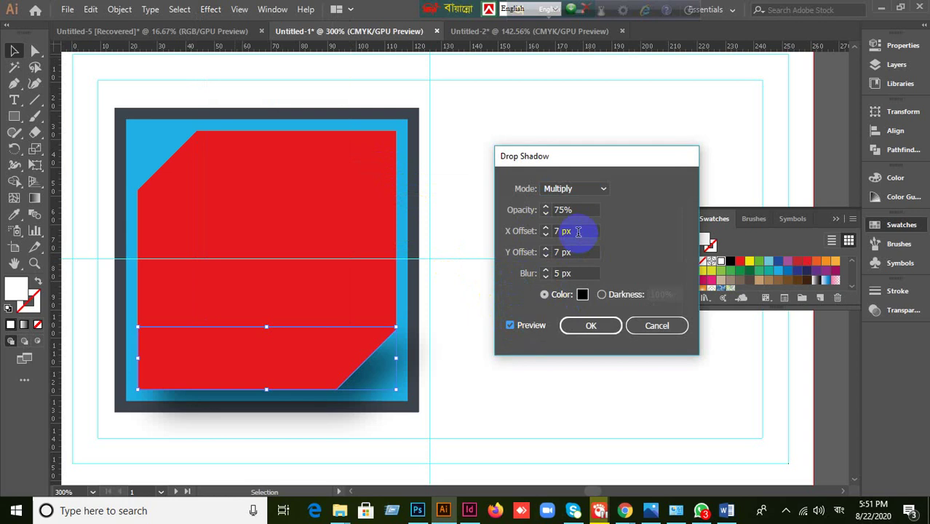
click(575, 273)
key(Down)
key(Down)
key(Down)
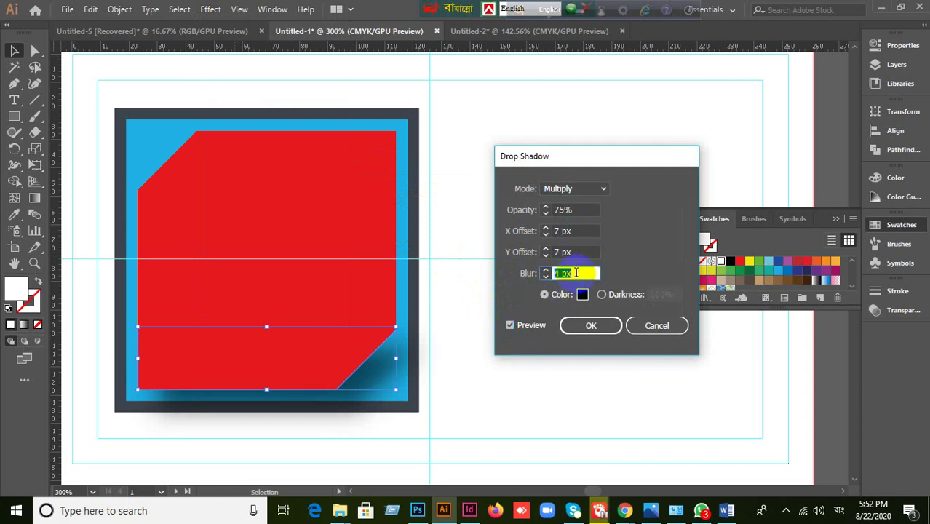
key(Down)
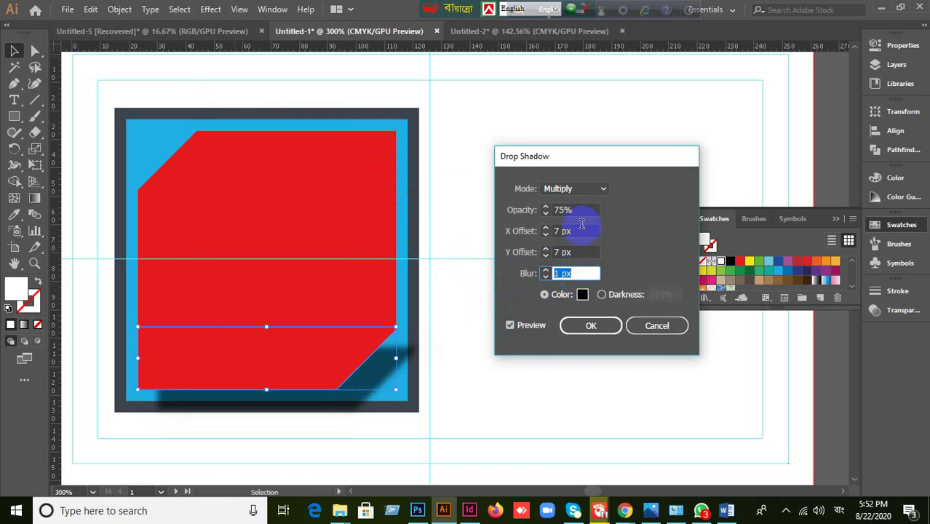
click(583, 231)
key(Down)
key(Down)
key(Down)
key(Down)
key(Down)
key(Down)
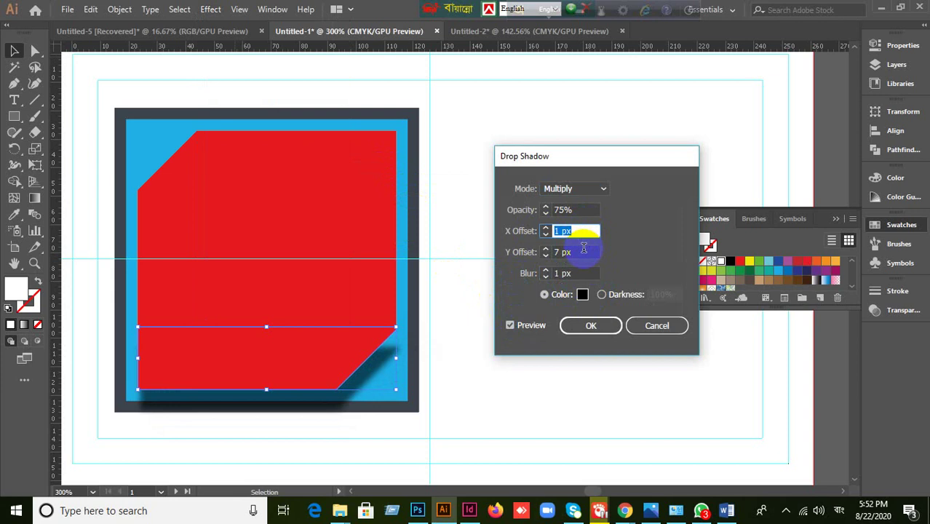
click(584, 252)
key(Down)
key(Down)
key(Down)
key(Down)
key(Down)
key(Down)
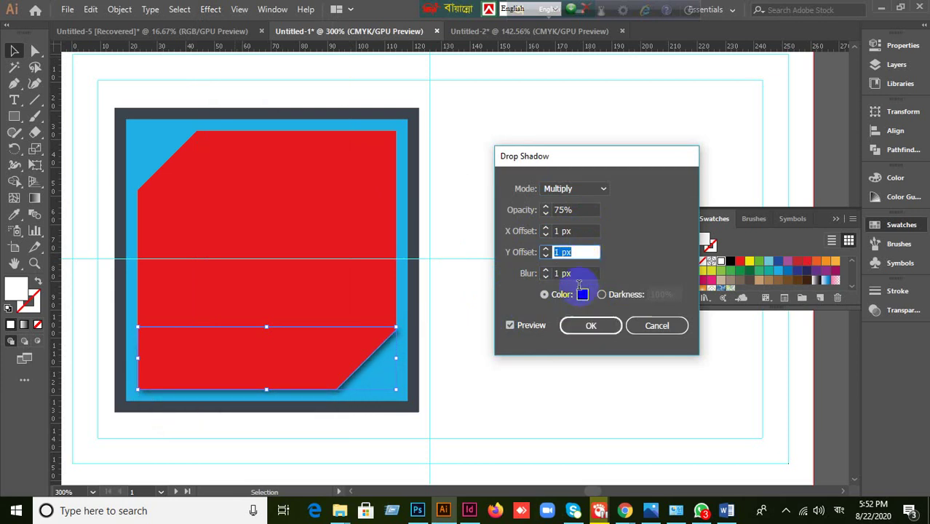
click(576, 328)
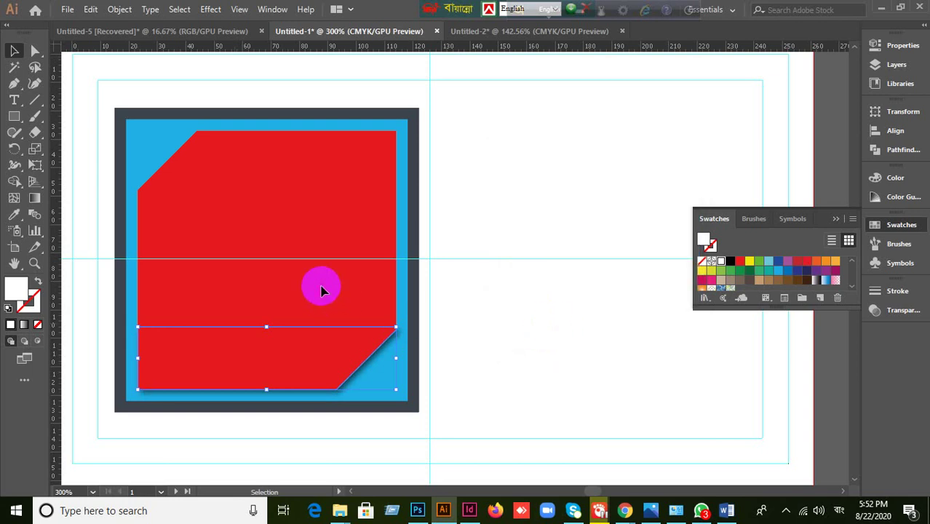
- Select the red cut-corner panel and fill it with the white swatch
key(ctrl+shift+a)
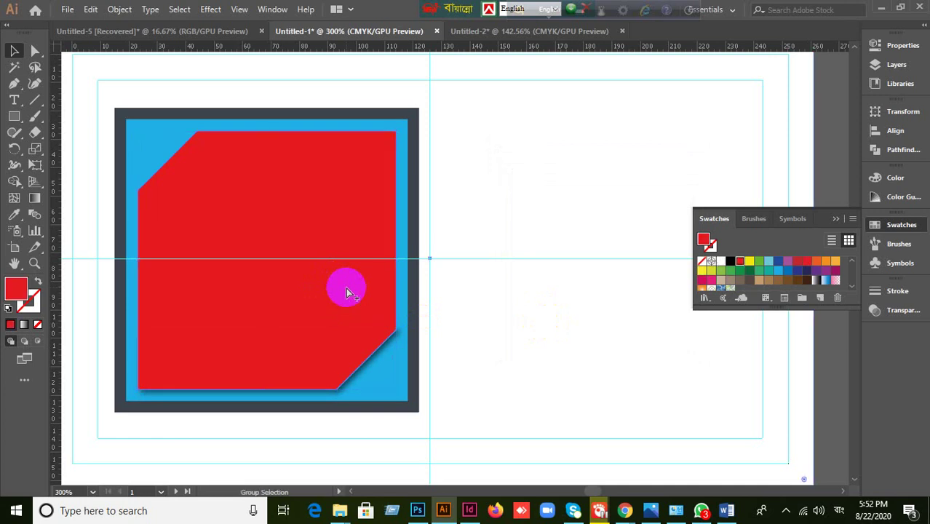
click(405, 285)
click(361, 307)
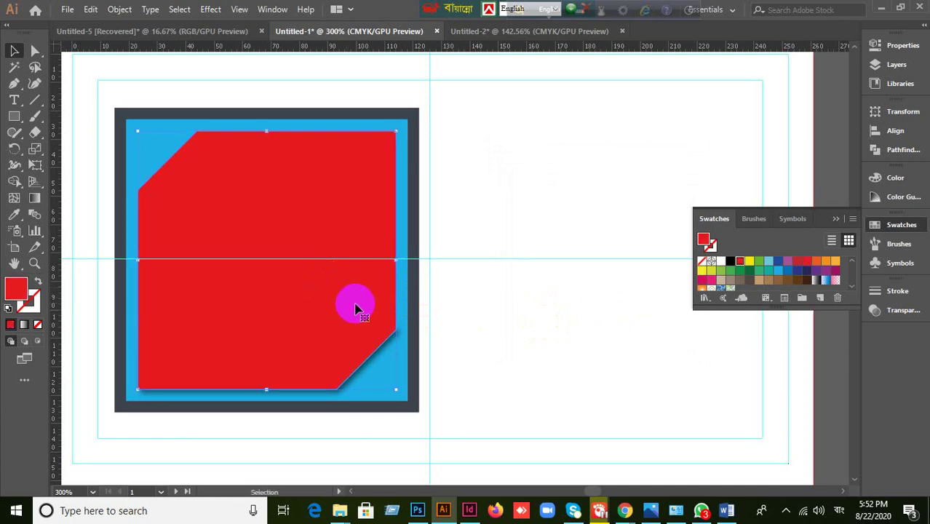
click(873, 227)
click(874, 227)
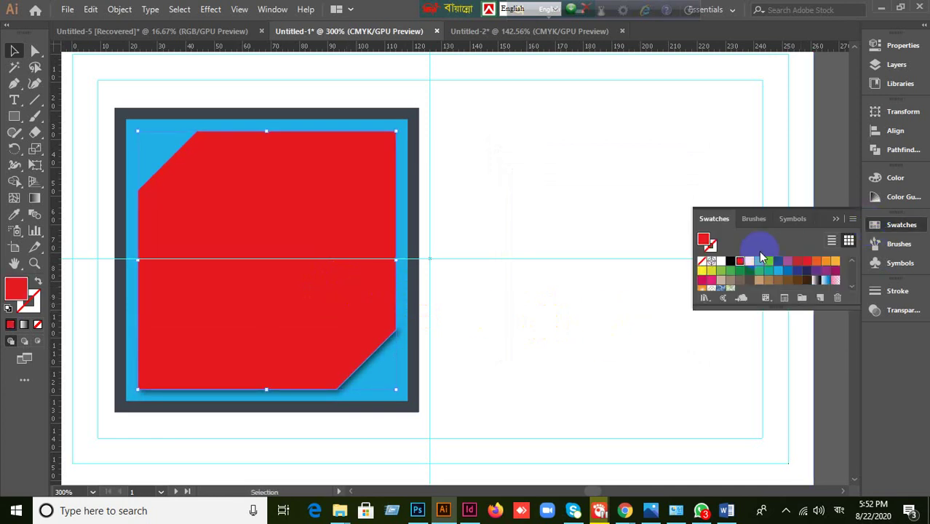
click(721, 260)
- Deselect, bring the whole card into view, select its white background rectangle, then switch to the browser
click(546, 349)
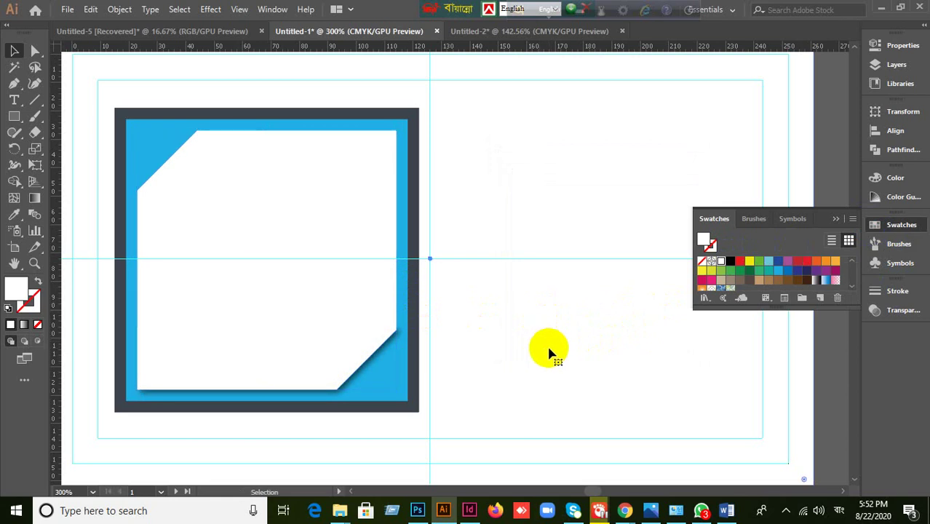
scroll(550, 336, down, 1)
drag(560, 264, 531, 308)
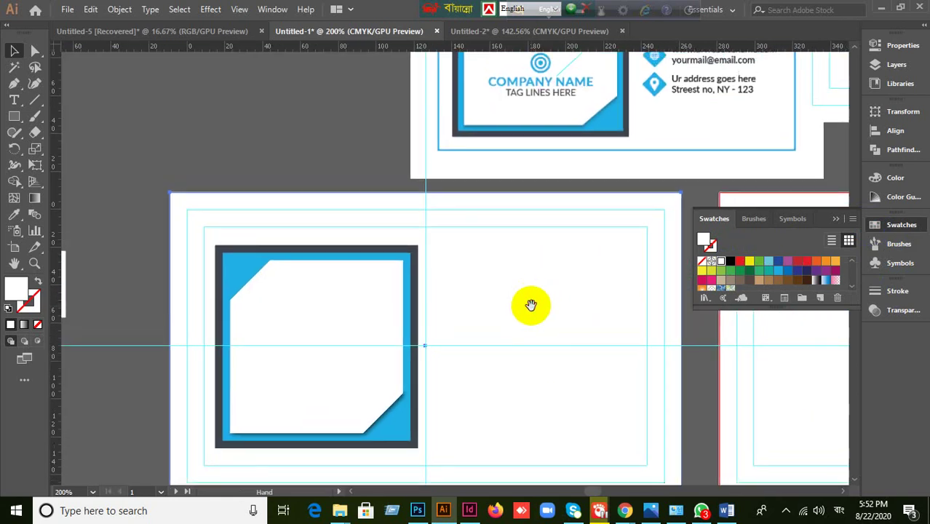
click(531, 308)
click(386, 416)
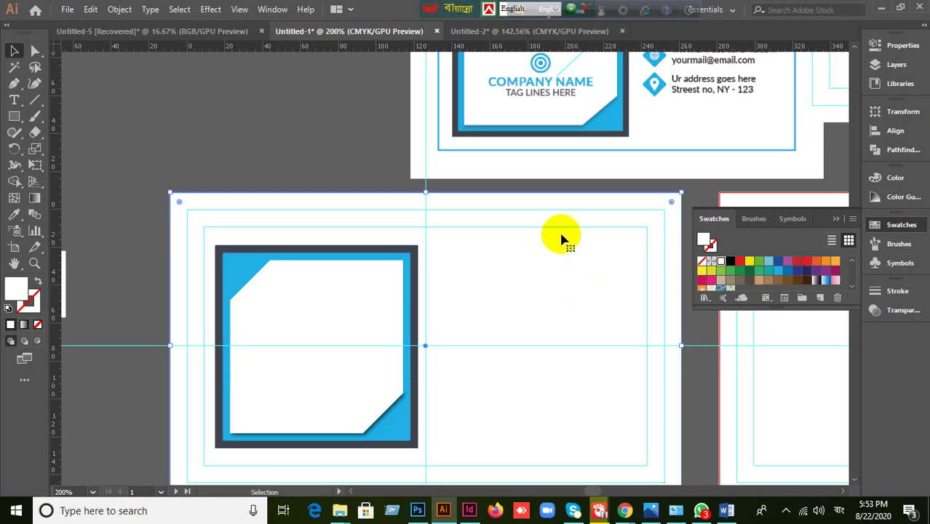
click(624, 512)
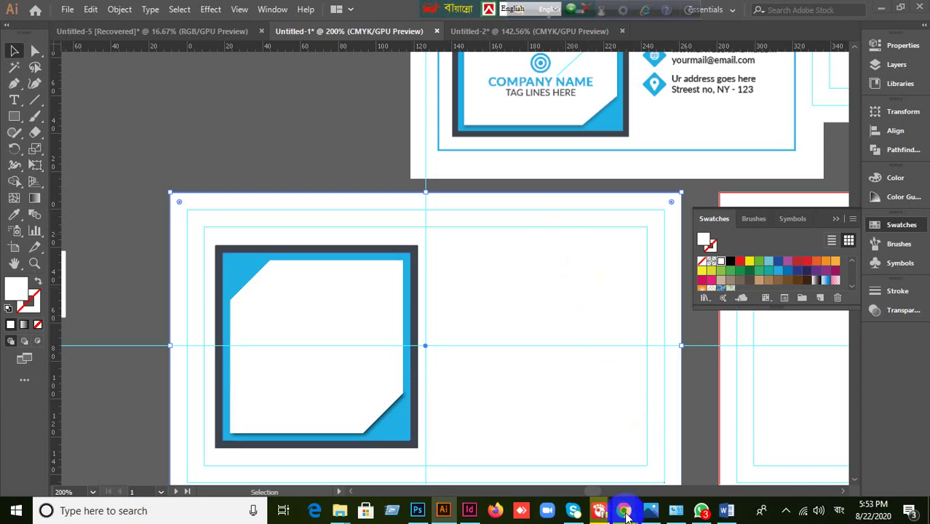
click(535, 434)
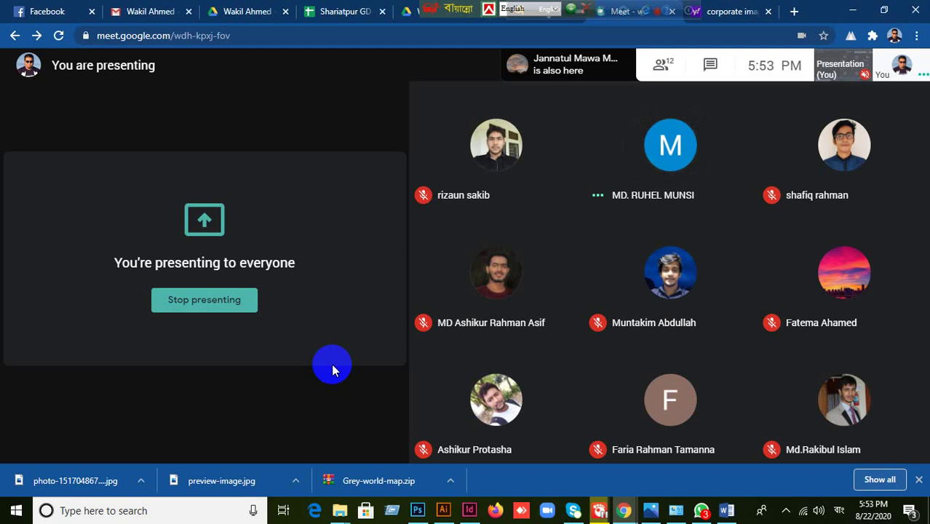
mouse_move(756, 385)
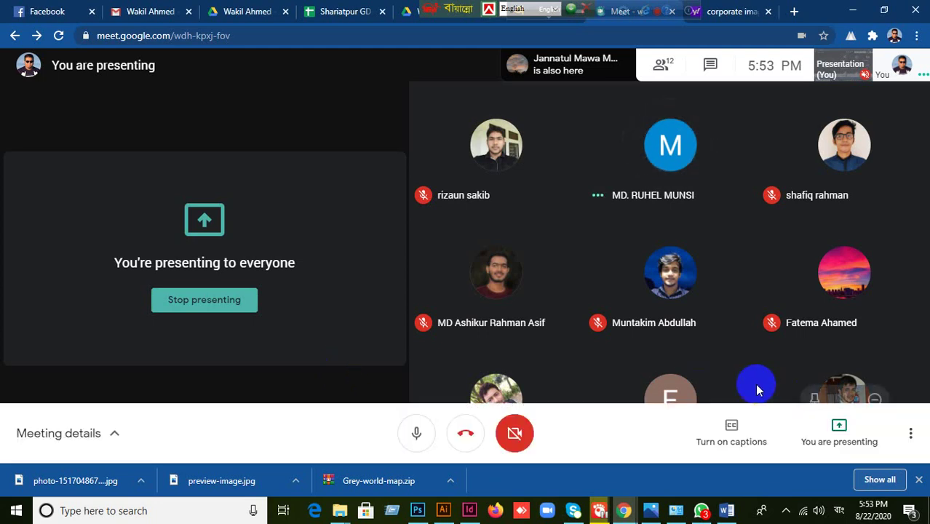
click(444, 510)
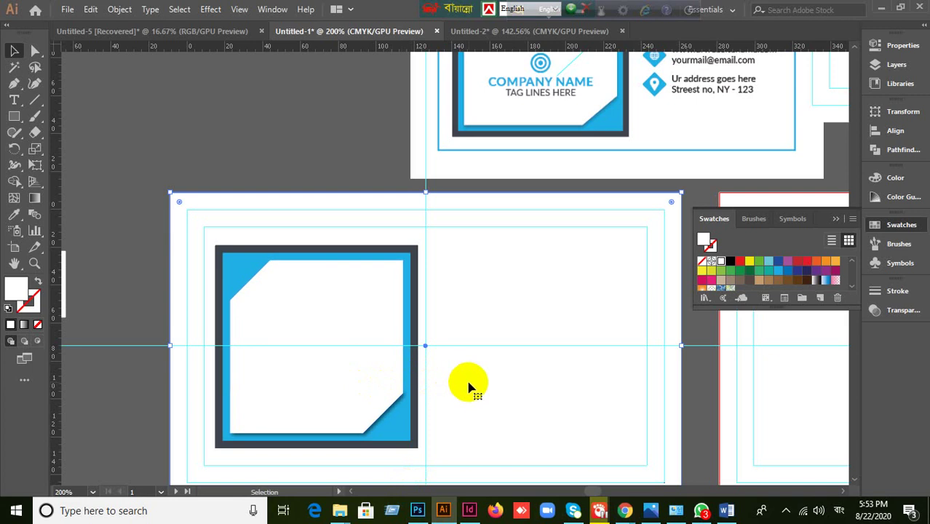
- Deselect, collapse the Swatches panel and pan over to the blank right-hand artboard
scroll(469, 386, down, 2)
scroll(469, 386, up, 1)
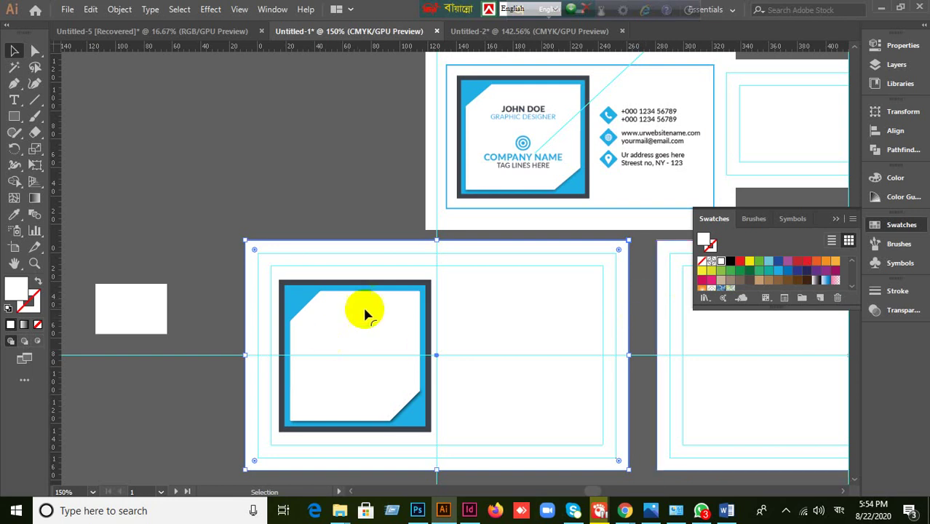
click(333, 191)
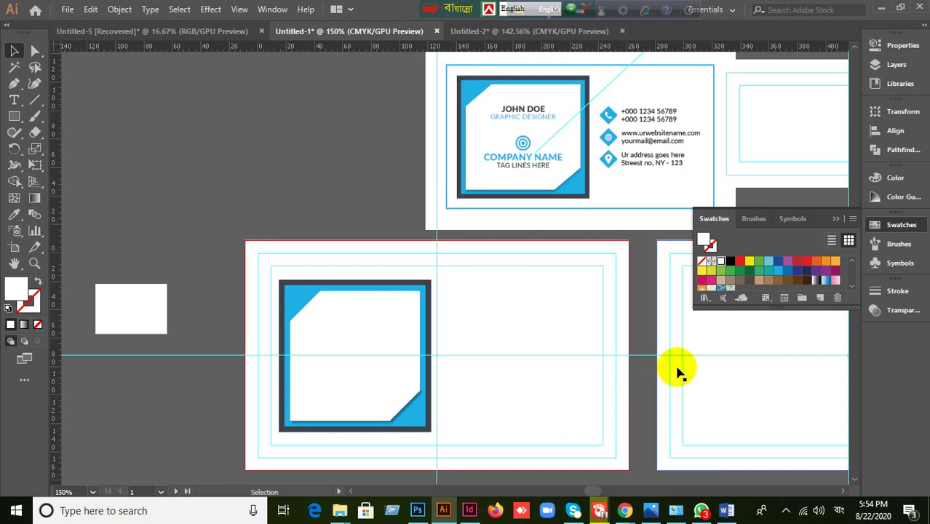
click(837, 218)
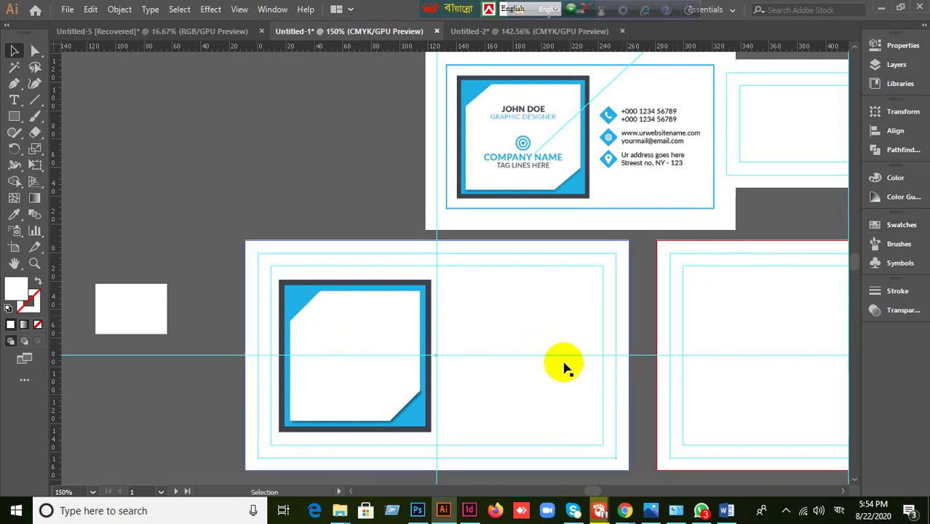
key(space)
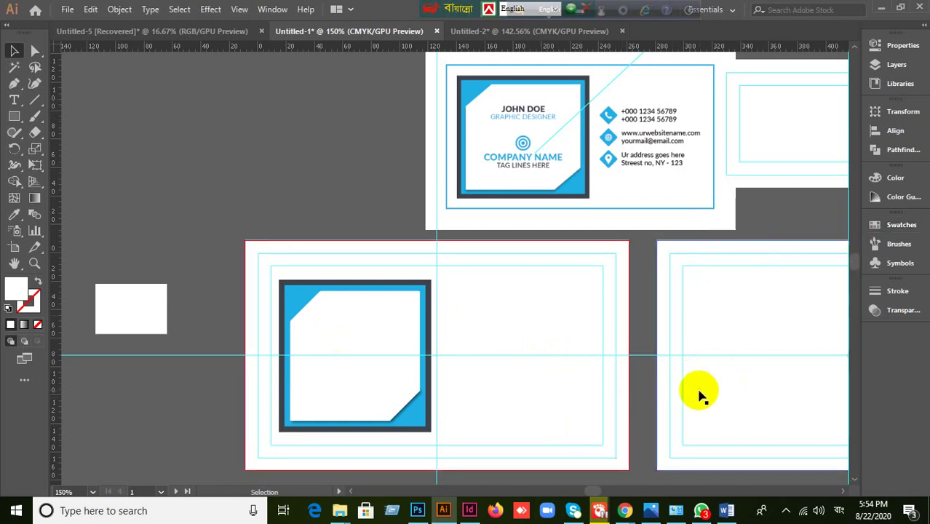
drag(698, 390, 399, 338)
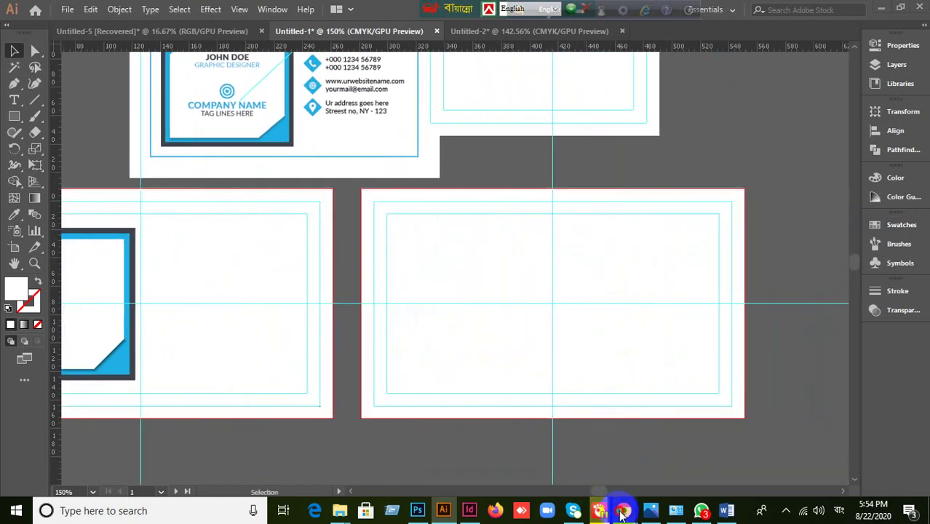
- Go to the browser and close the Yahoo 'corporate image' search tab
mouse_move(625, 512)
click(538, 454)
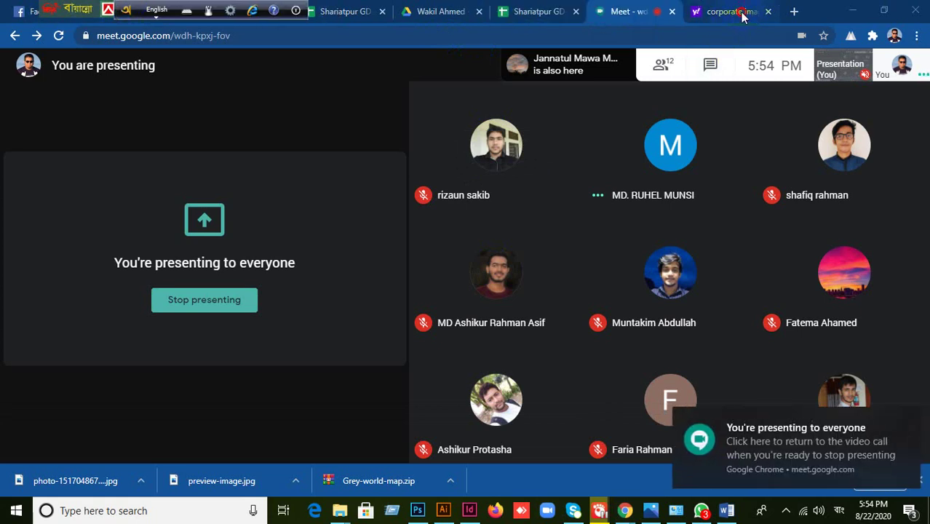
click(786, 95)
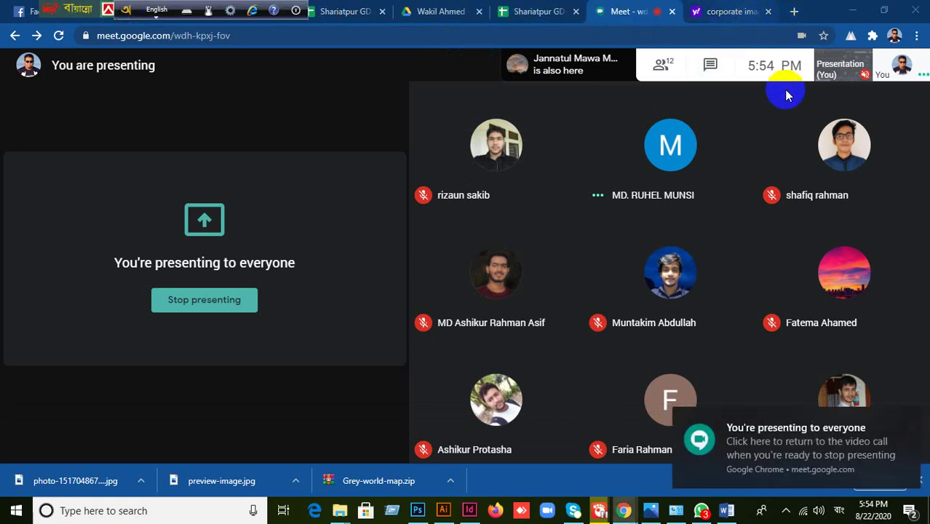
click(725, 11)
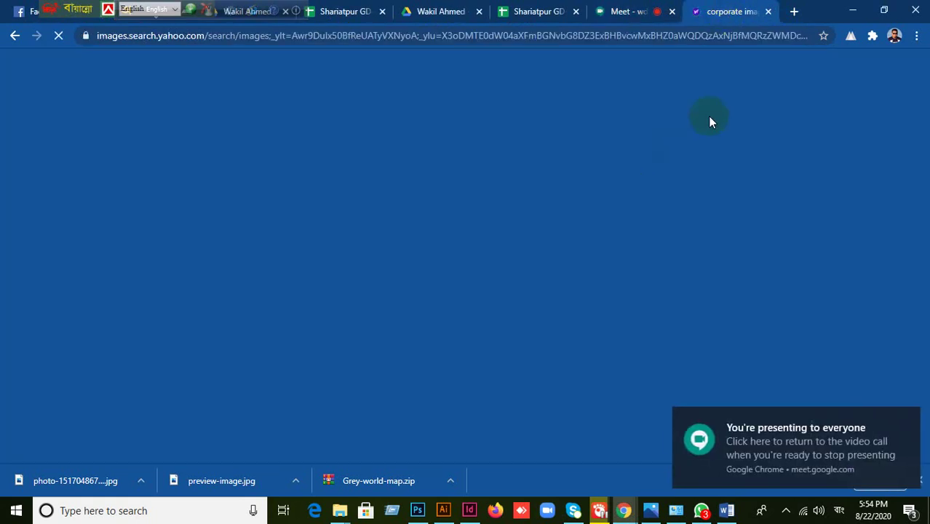
click(768, 12)
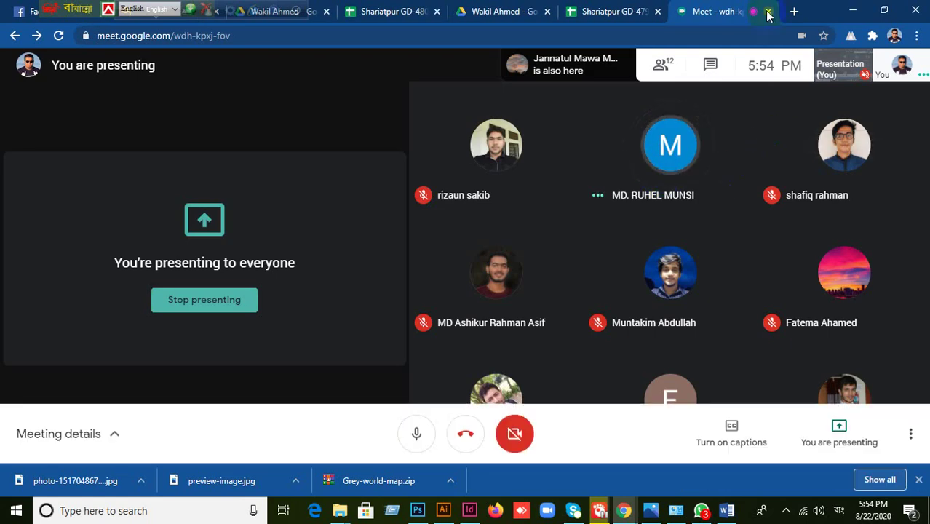
click(771, 64)
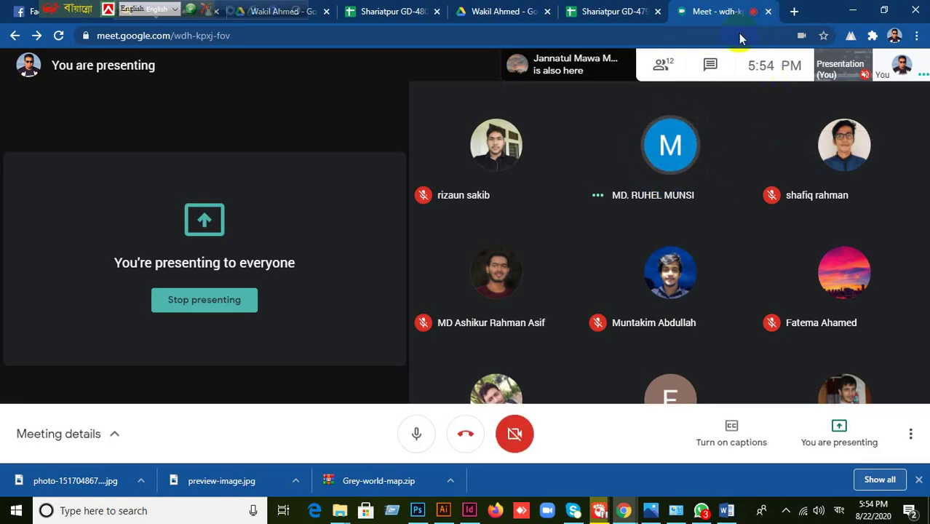
- Close the Google Meet tab with Ctrl+W and open a new tab with Ctrl+T
key(ctrl+w)
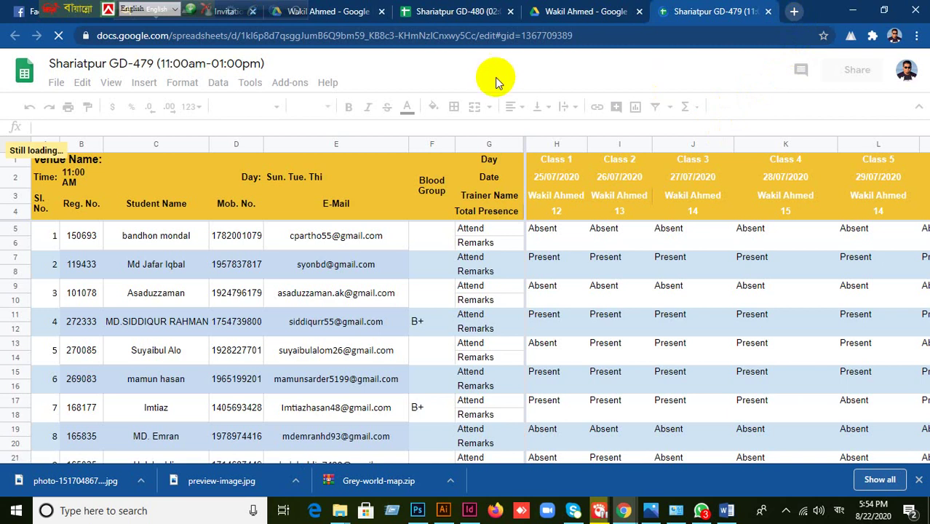
key(ctrl+t)
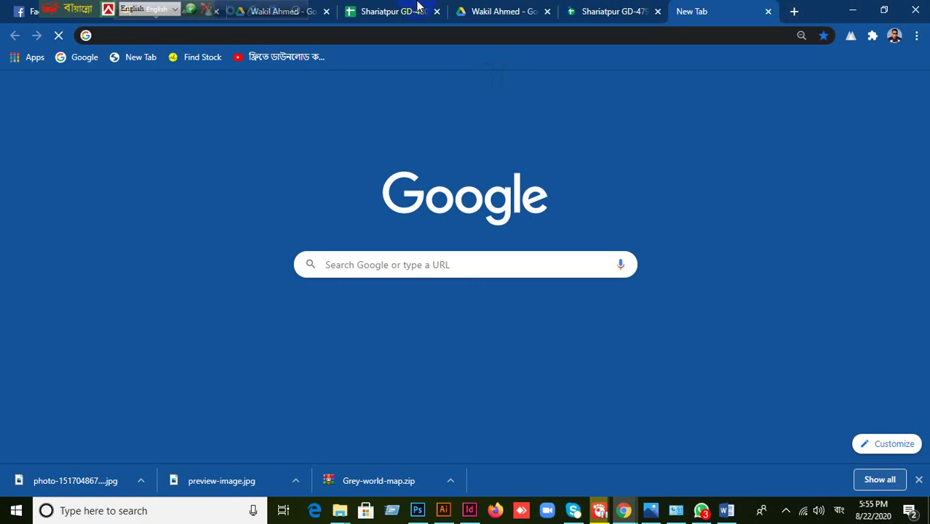
- Switch the keyboard to English and load the wdh-kpxj-fov Meet page by typing 'me' in the address bar
text(স)
click(162, 10)
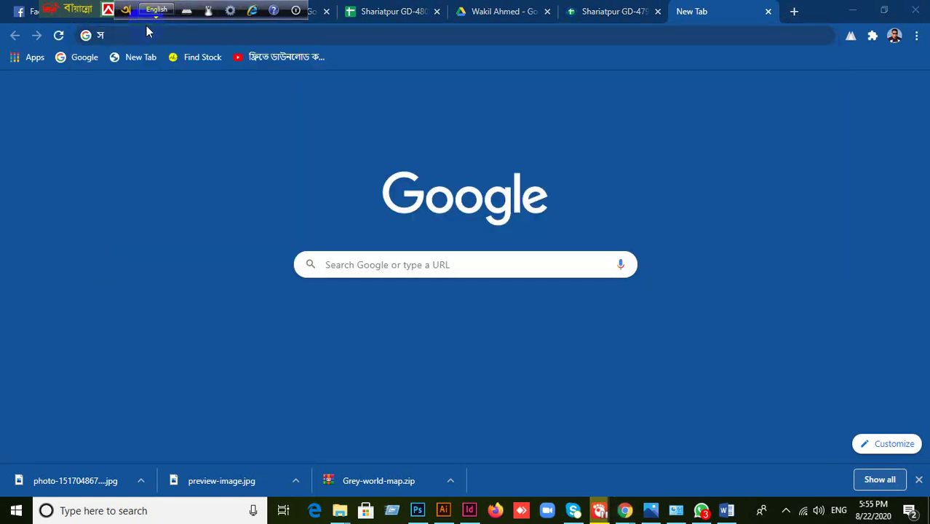
click(143, 35)
click(138, 34)
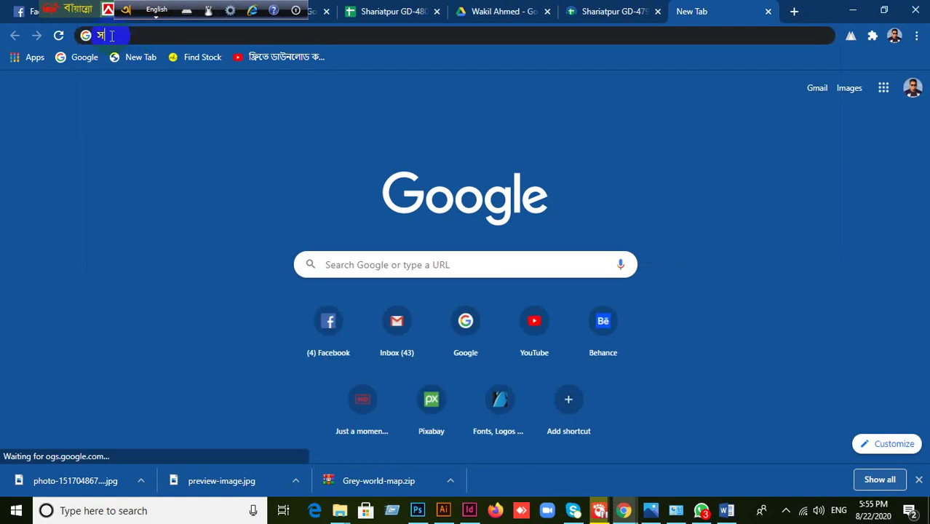
key(BackSpace)
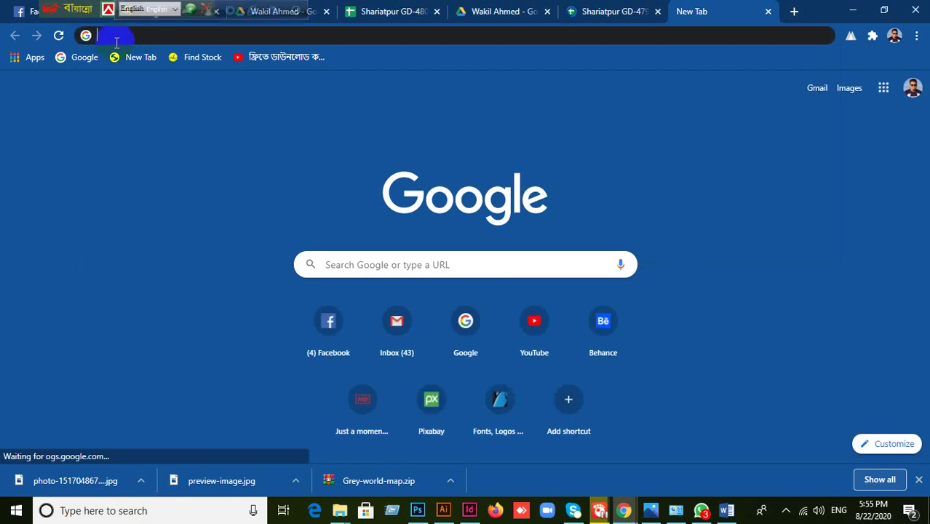
text(me)
key(Return)
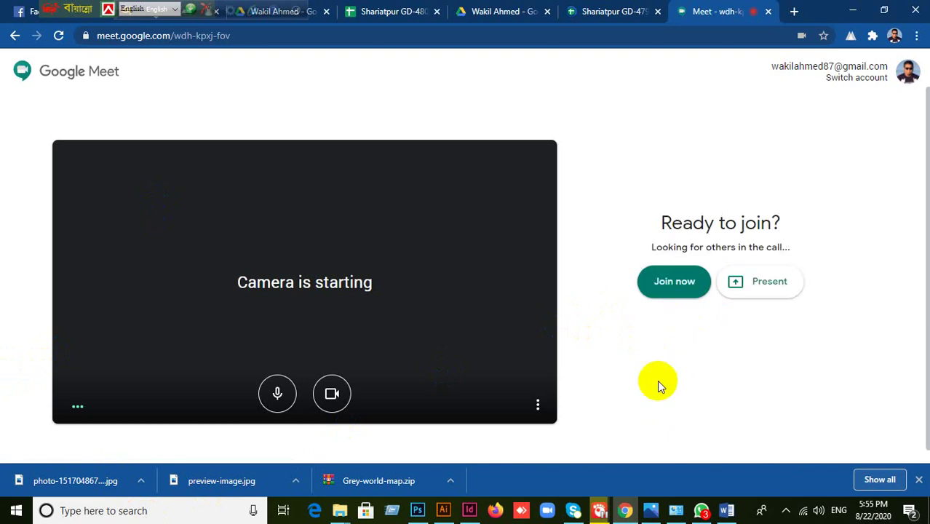
- Join meeting wdh-kpxj-fov and unmute the microphone
click(675, 284)
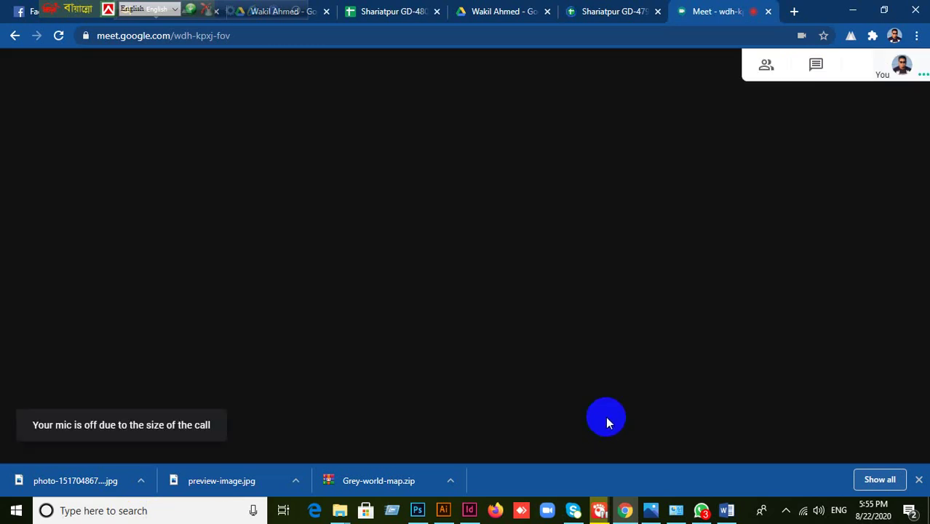
mouse_move(249, 405)
click(413, 433)
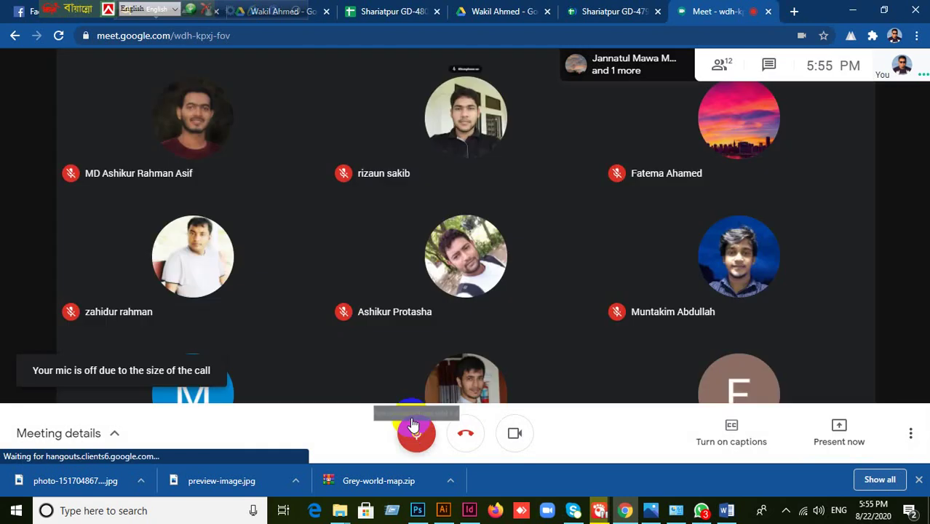
mouse_move(478, 254)
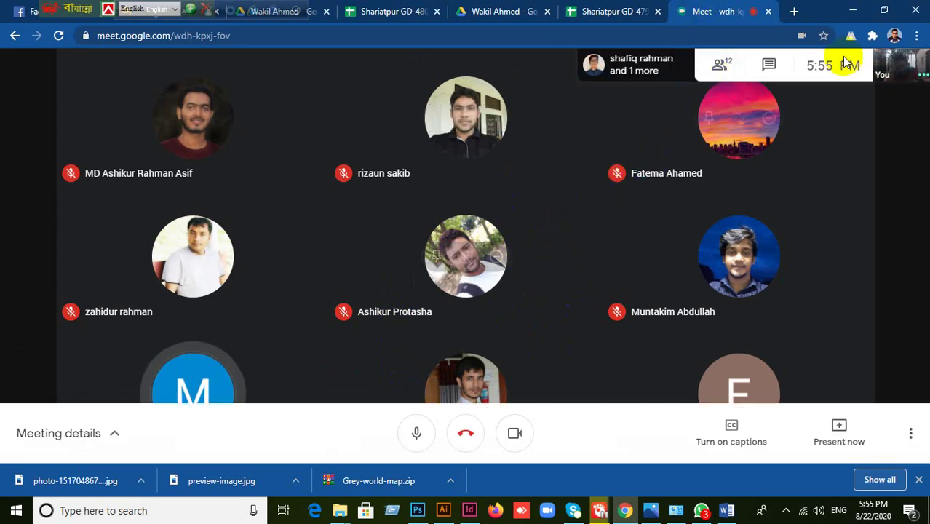
- Turn the camera off in the meeting and bring up the Present now options
click(794, 11)
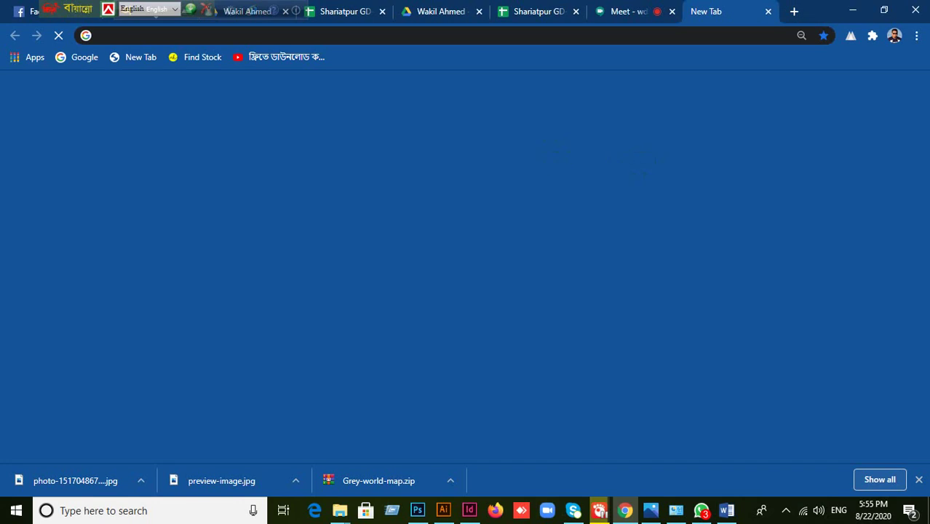
click(626, 11)
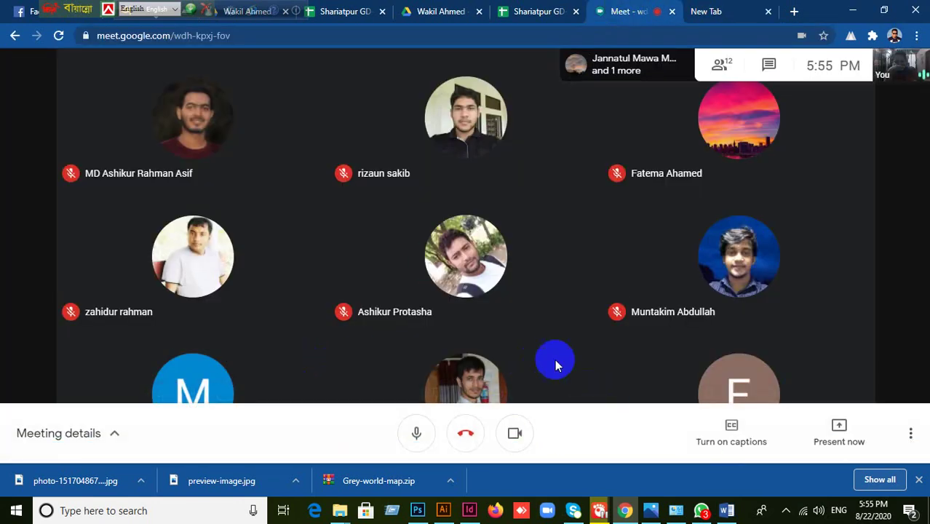
click(519, 434)
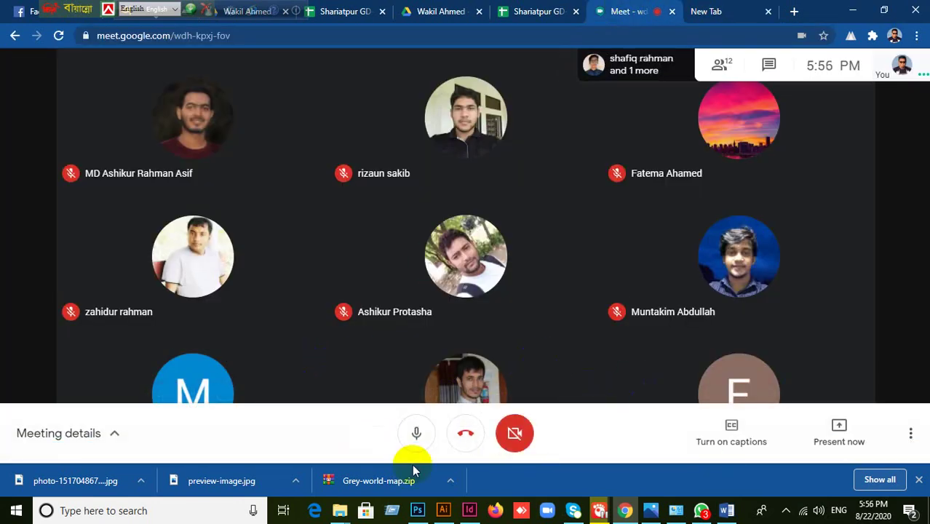
click(731, 13)
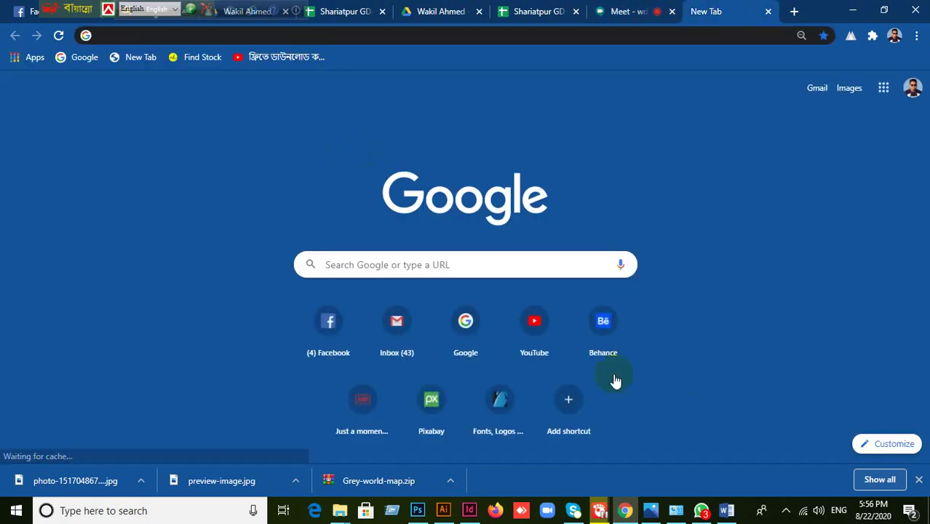
click(643, 15)
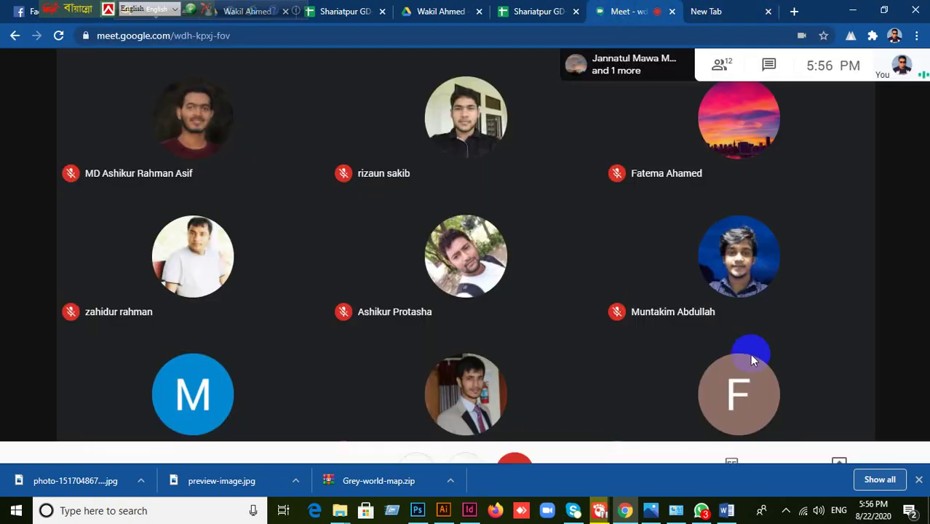
click(801, 435)
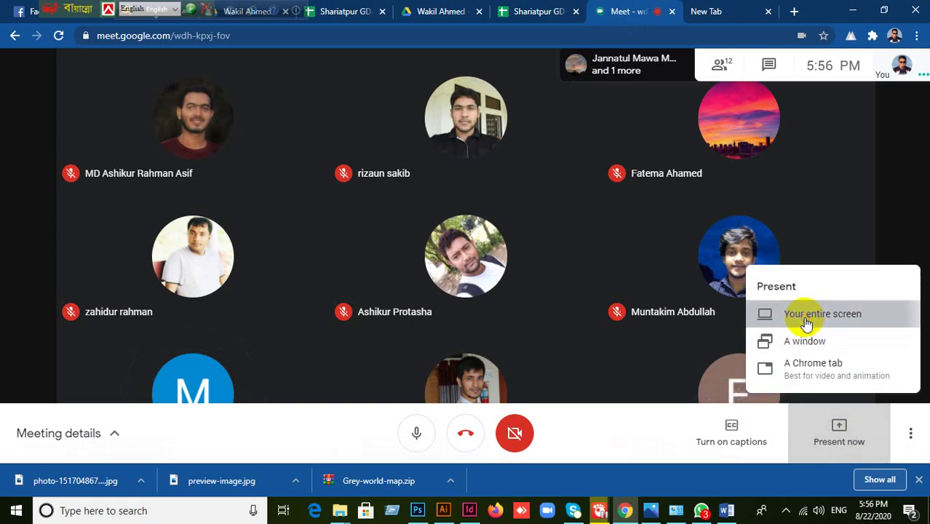
- Share your entire screen with the call, then switch to the blank new tab
click(806, 320)
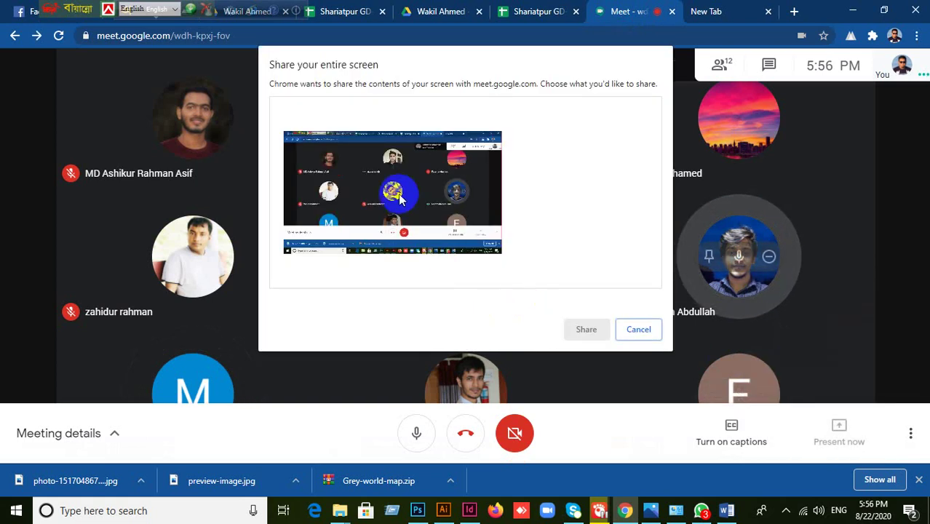
click(586, 331)
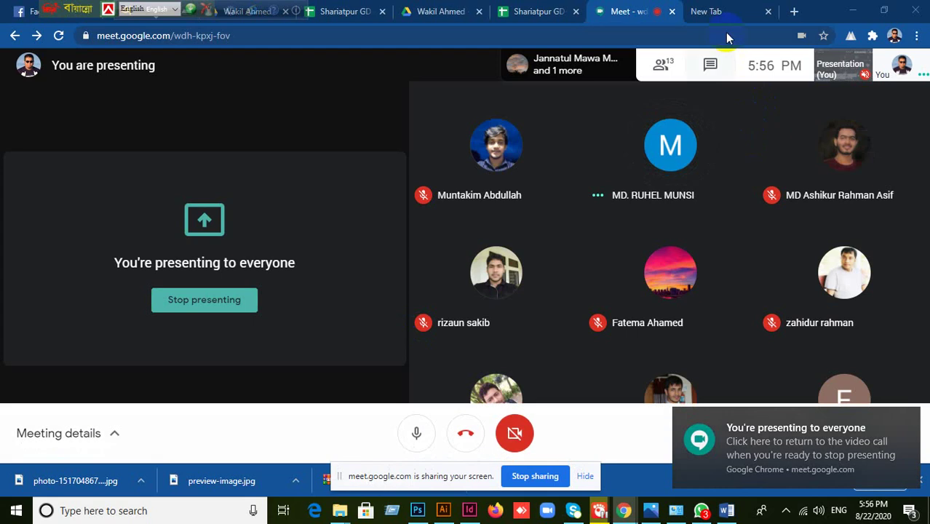
click(724, 14)
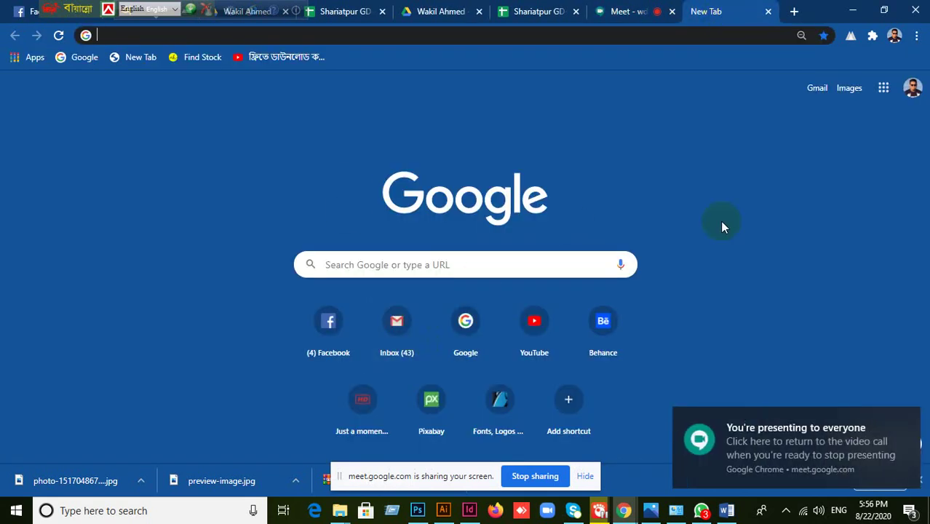
text(wwww)
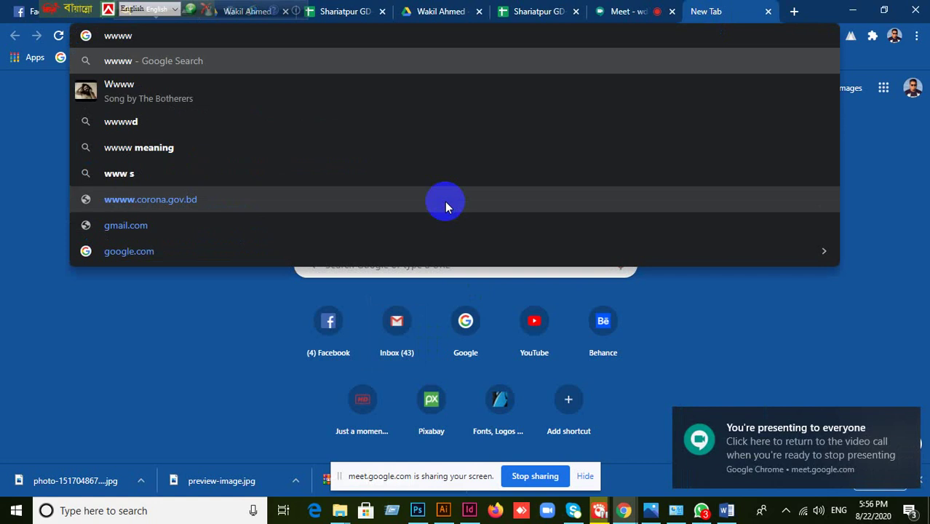
key(BackSpace)
text(.)
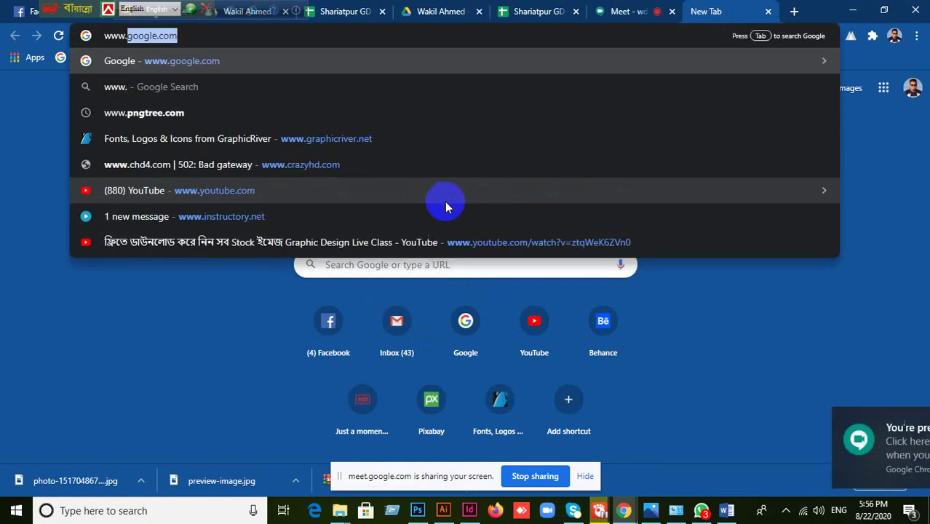
text(fla)
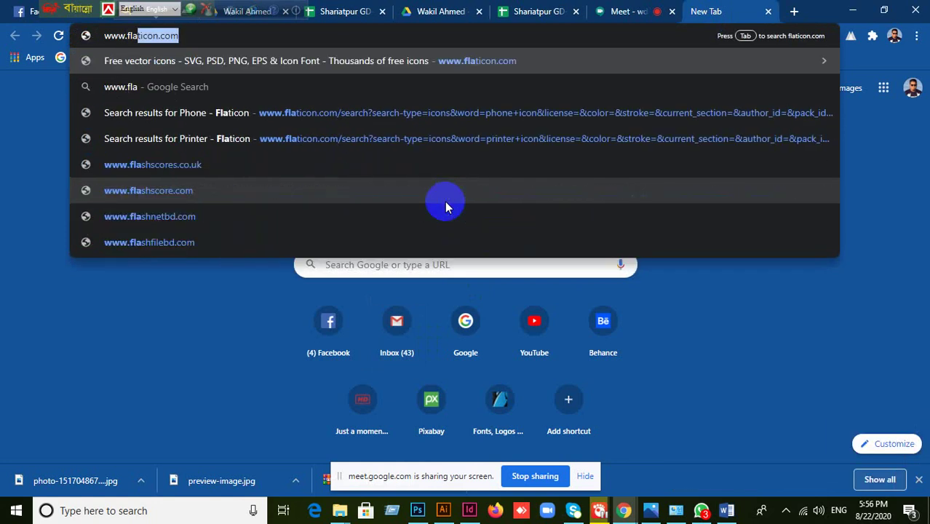
key(Return)
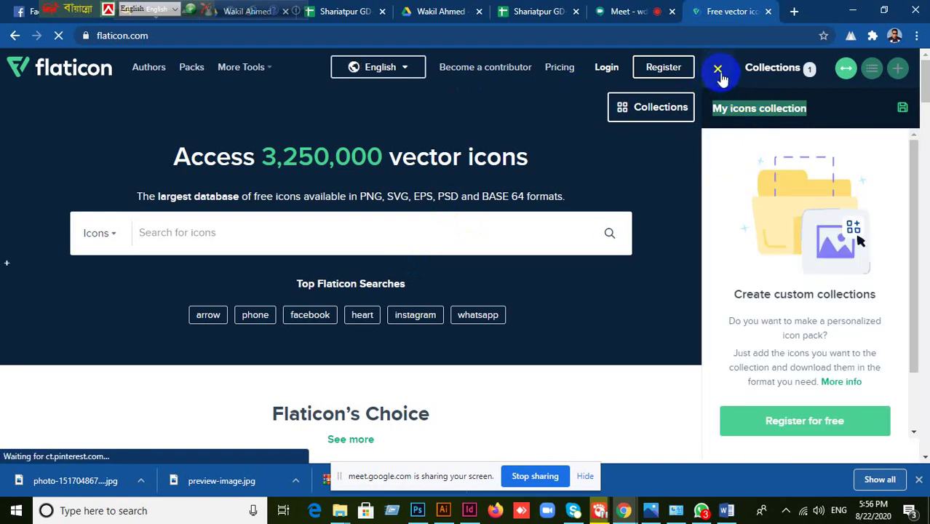
- Search Flaticon's icons for 'world map' using the search-box suggestion
click(276, 232)
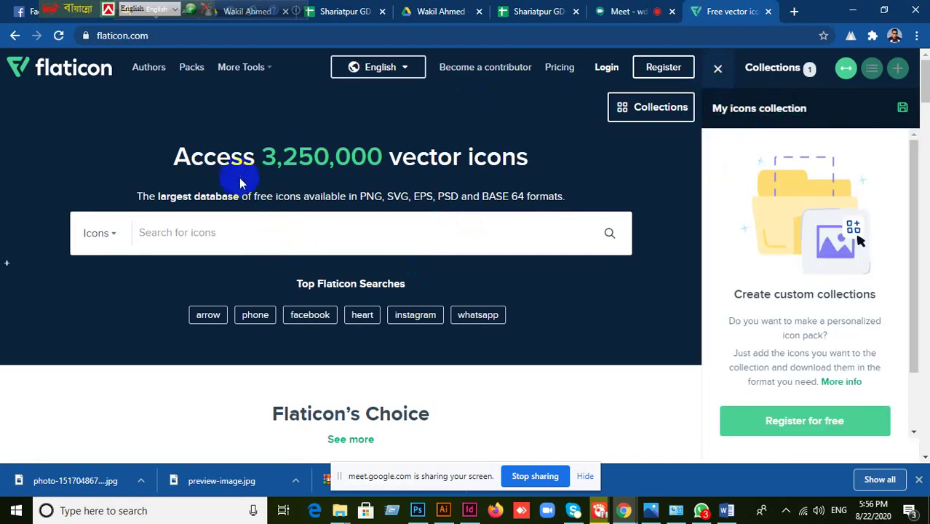
text(World)
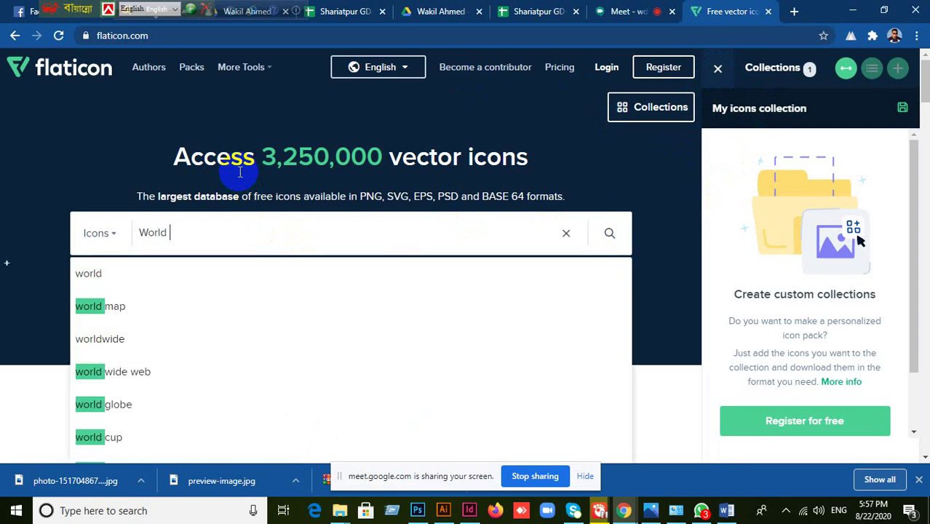
text(ma)
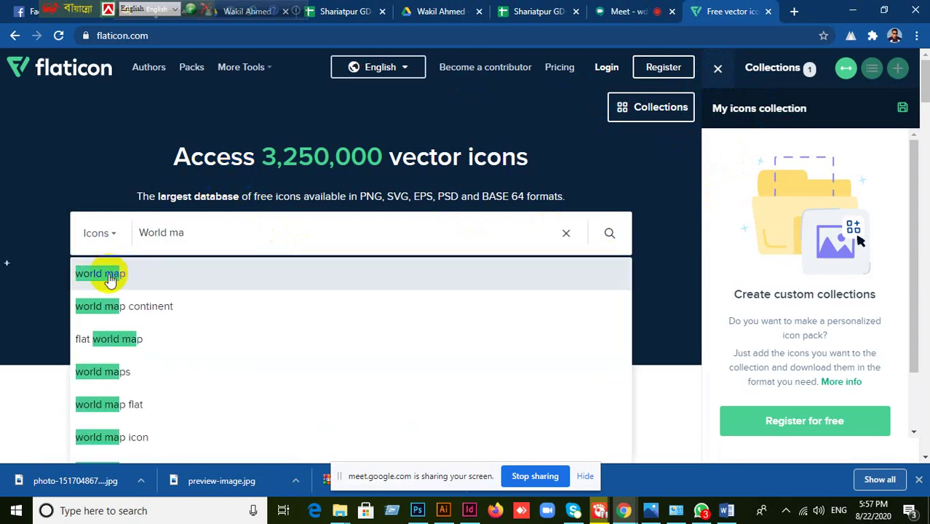
click(91, 274)
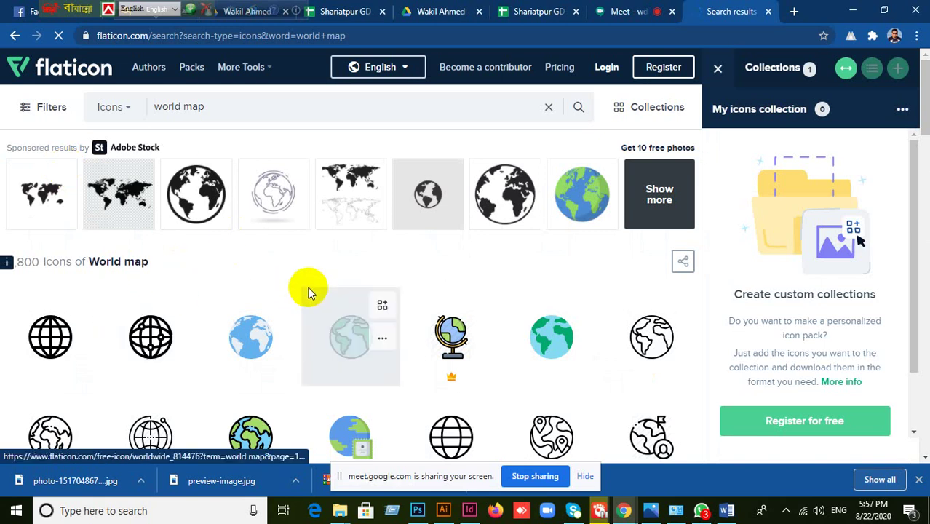
- Browse the world map icon results, closing the collections side panel and a blank popup
scroll(293, 355, down, 5)
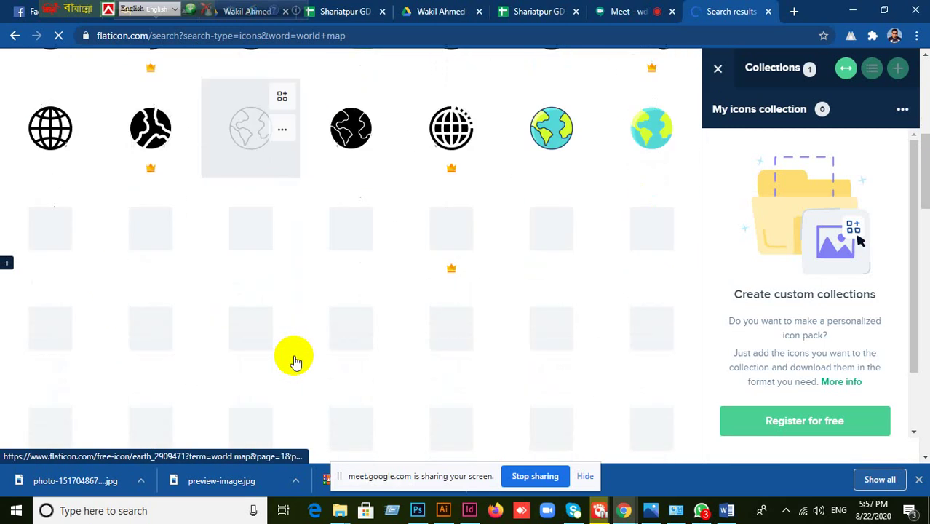
scroll(295, 362, down, 2)
scroll(294, 362, up, 3)
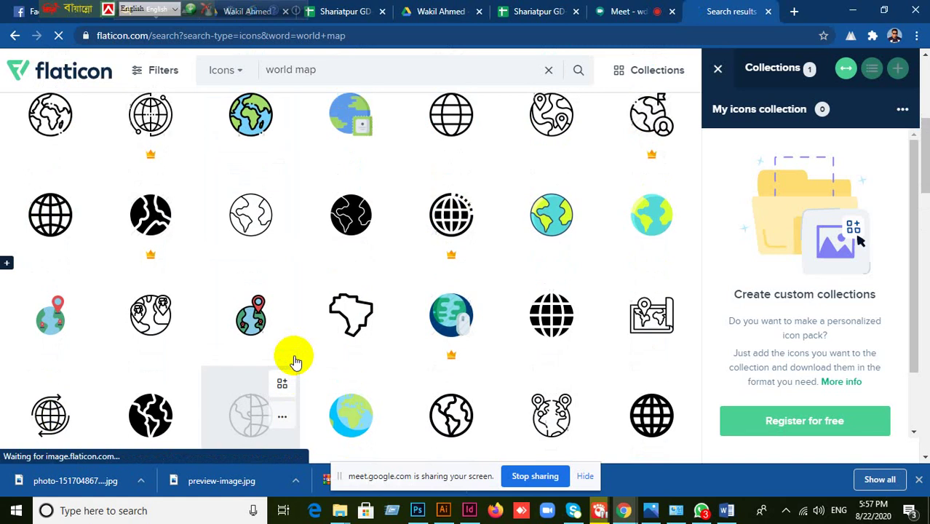
scroll(293, 357, up, 3)
scroll(66, 216, up, 2)
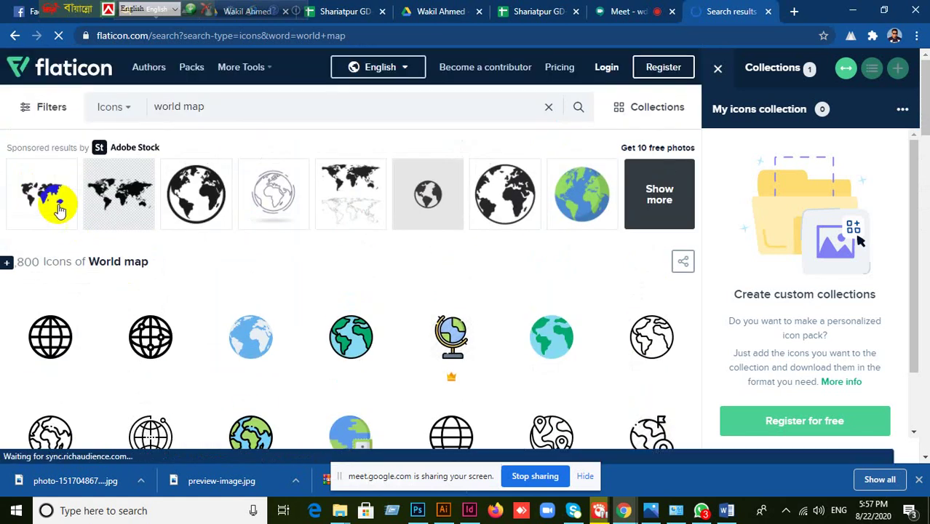
scroll(187, 332, down, 10)
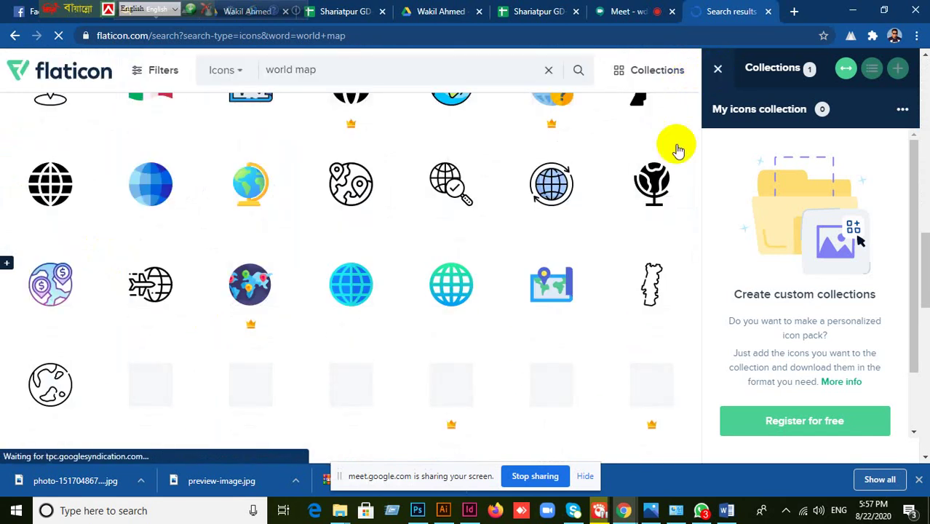
click(531, 246)
scroll(551, 273, up, 2)
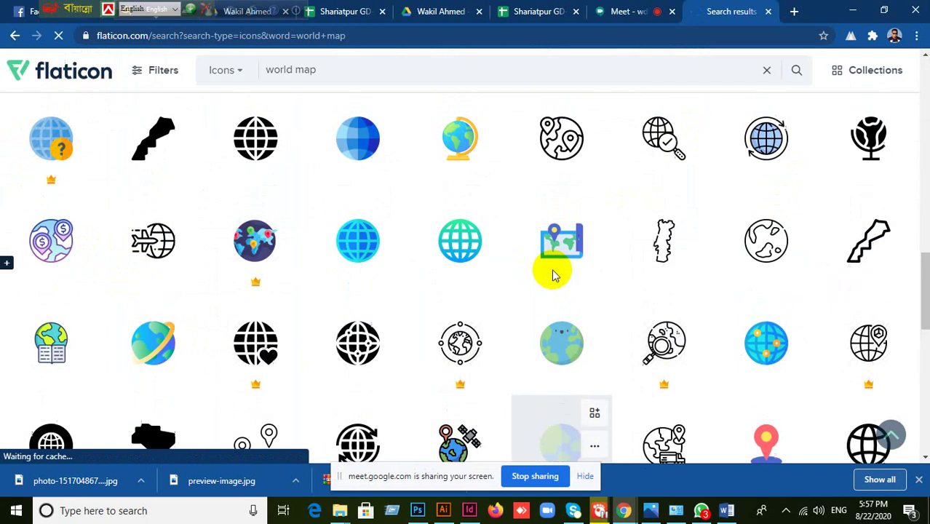
scroll(554, 275, down, 5)
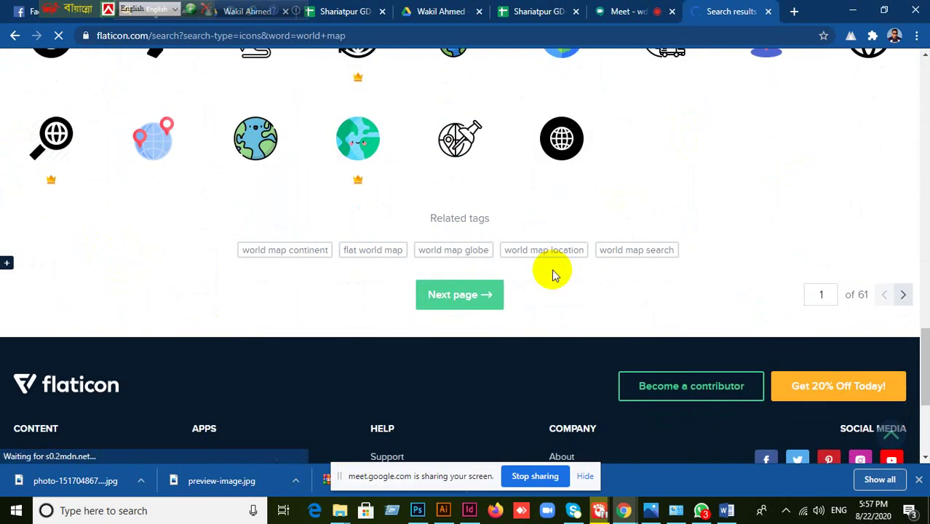
scroll(552, 275, up, 10)
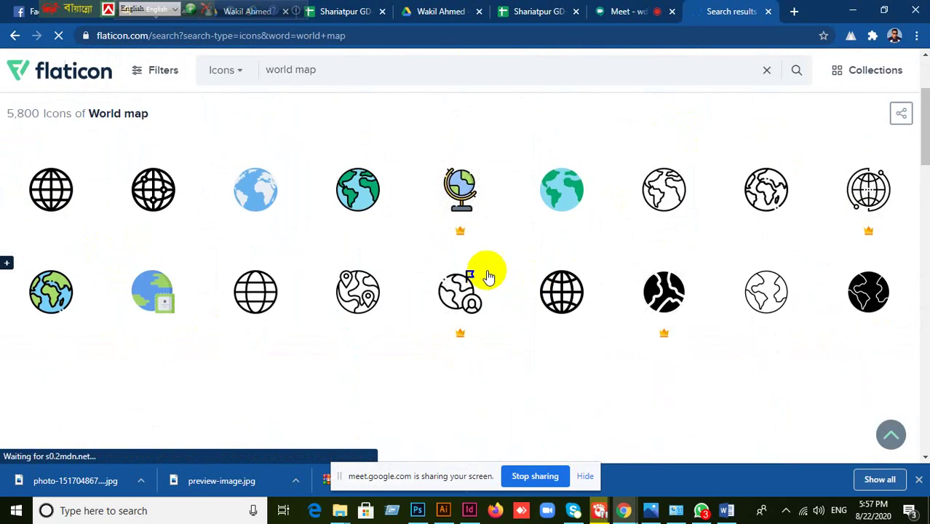
scroll(481, 273, up, 3)
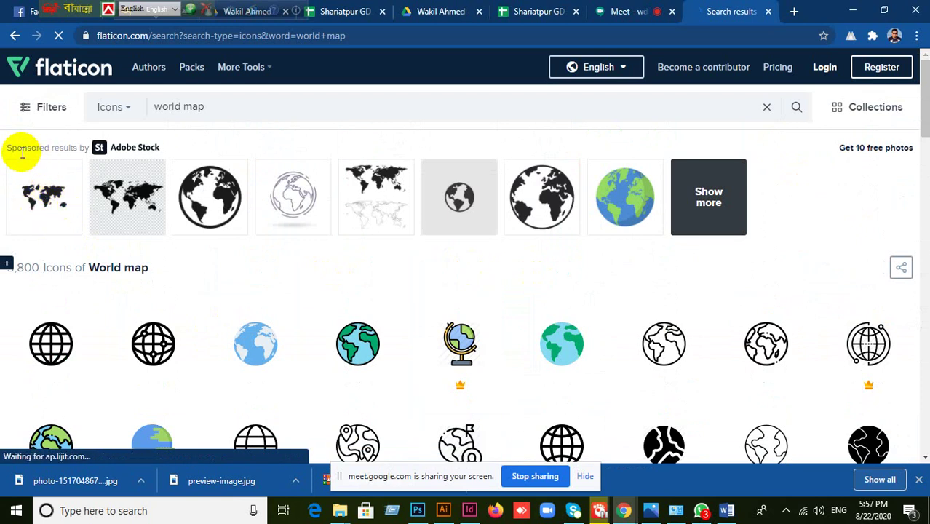
scroll(380, 309, down, 2)
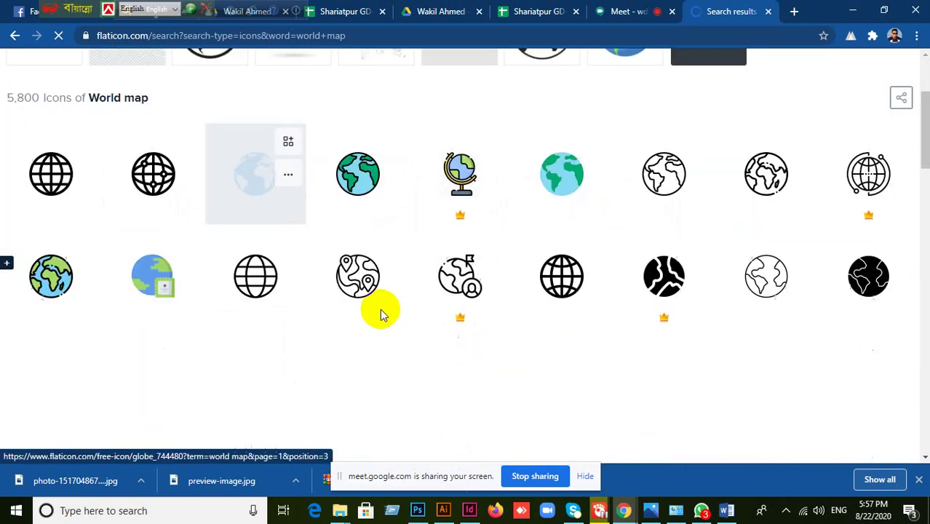
scroll(442, 316, down, 10)
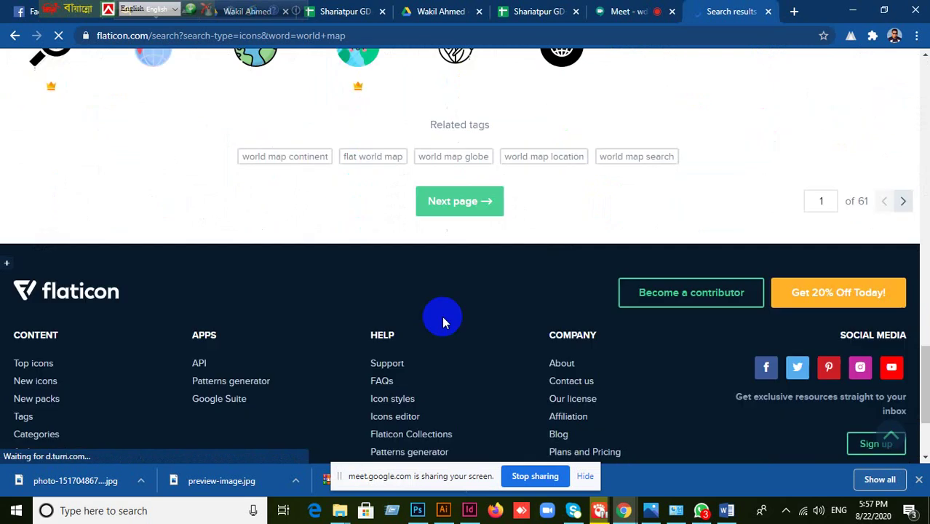
scroll(442, 316, down, 1)
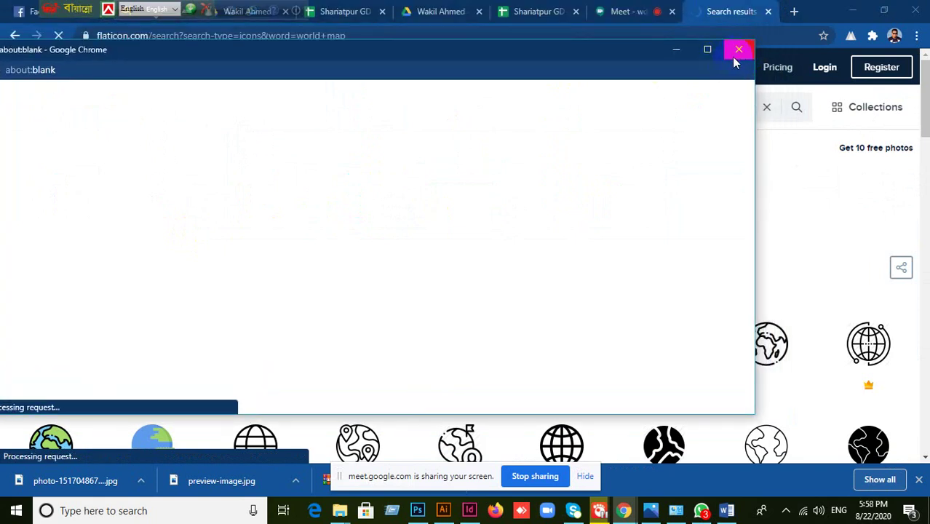
click(735, 52)
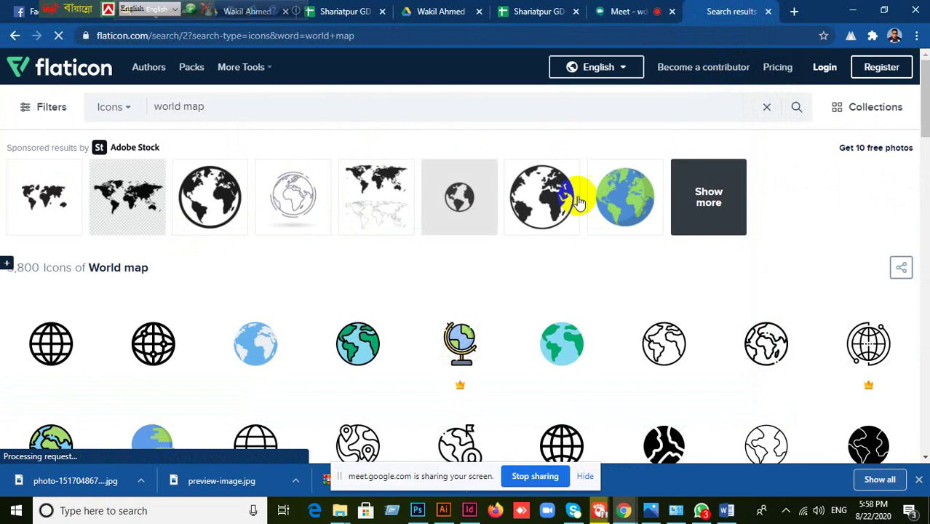
- Close the Flaticon world map results tab and open a new blank Chrome tab
scroll(532, 307, down, 2)
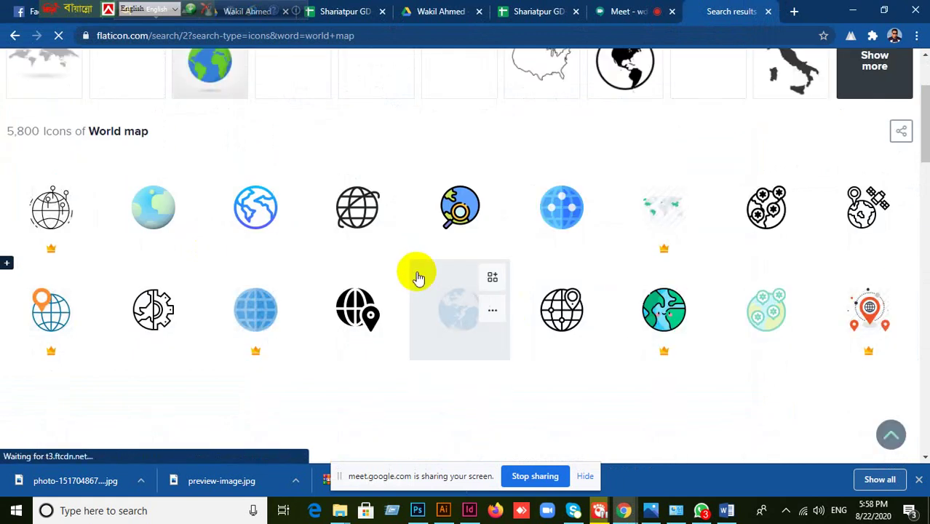
scroll(510, 284, up, 2)
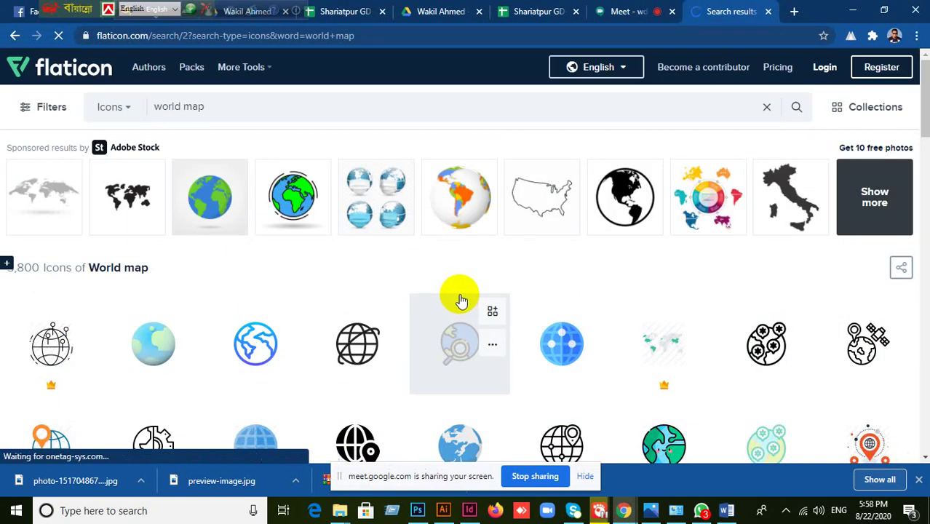
scroll(408, 283, down, 3)
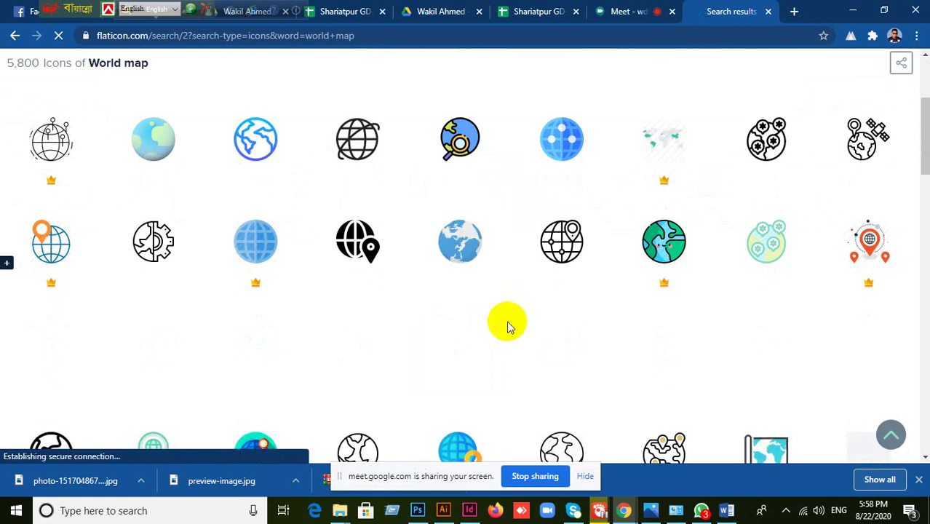
scroll(508, 326, down, 3)
scroll(506, 324, down, 2)
scroll(505, 322, up, 8)
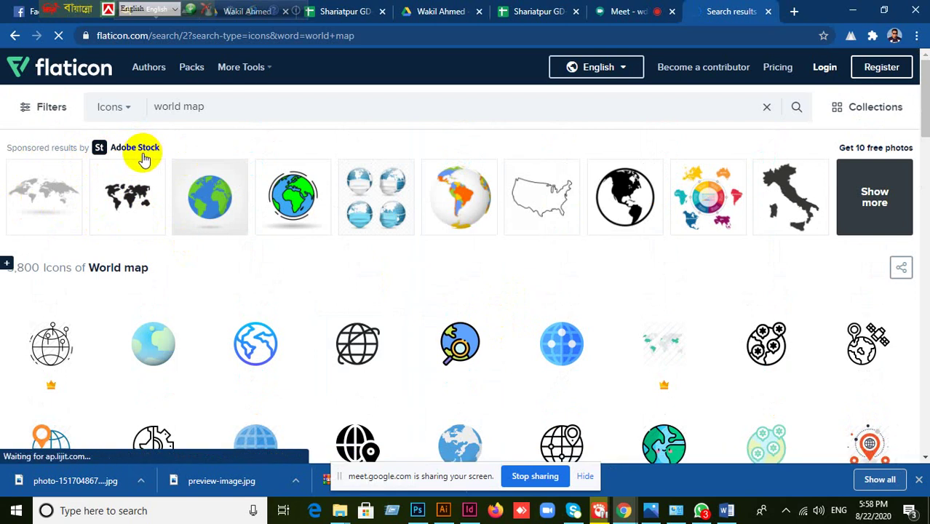
scroll(222, 233, down, 6)
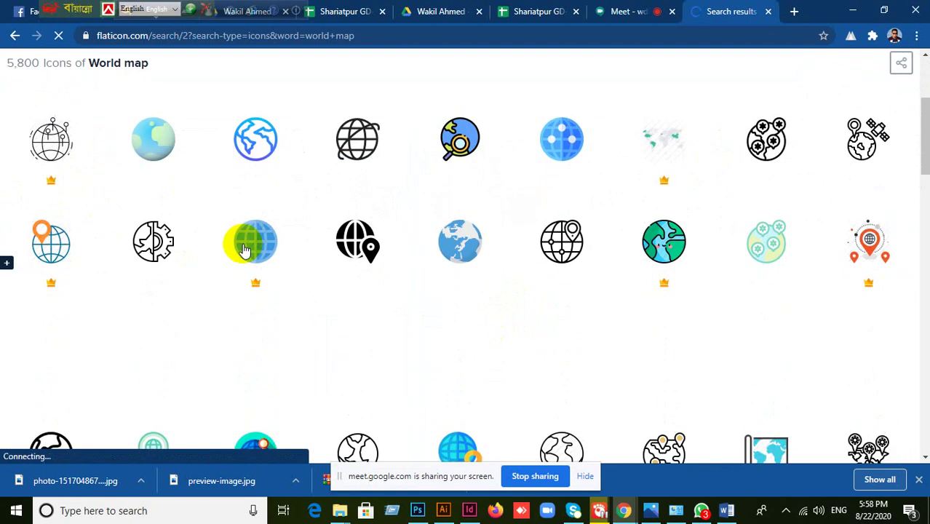
scroll(243, 246, down, 3)
scroll(228, 245, up, 10)
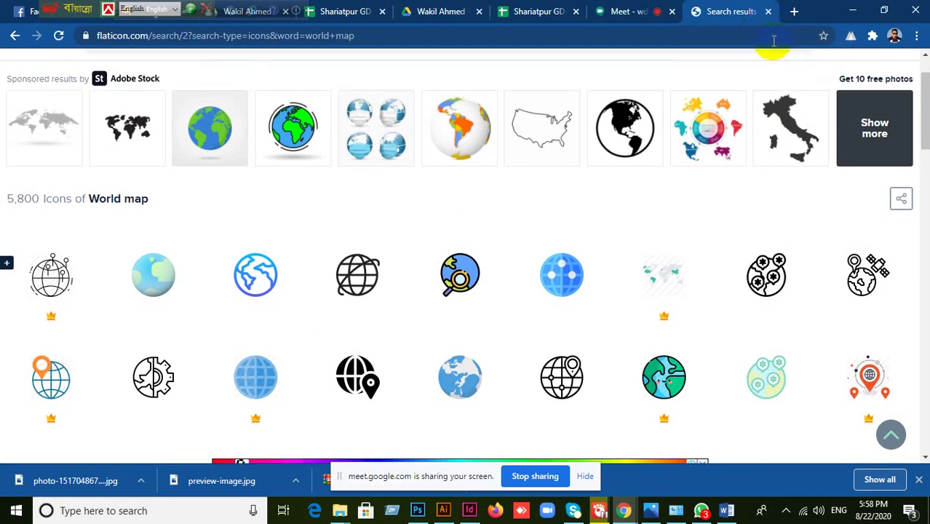
click(768, 11)
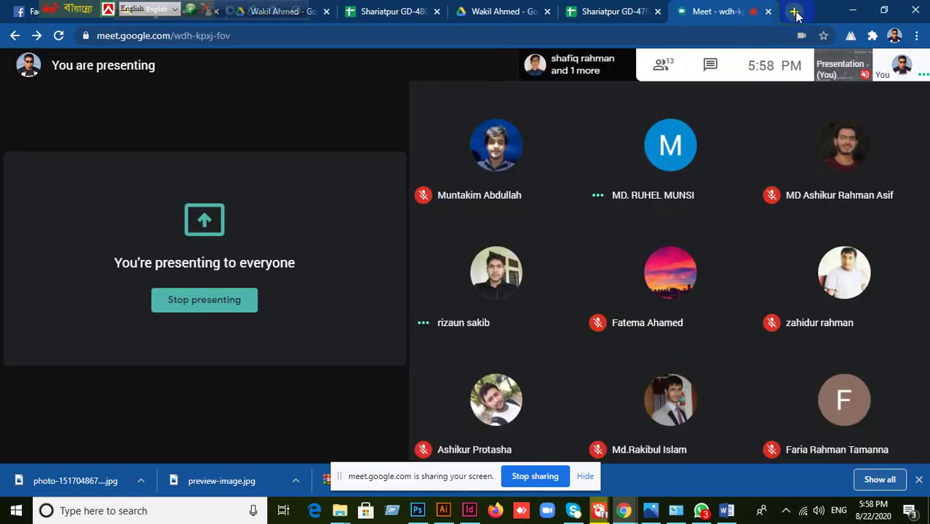
click(795, 12)
click(374, 42)
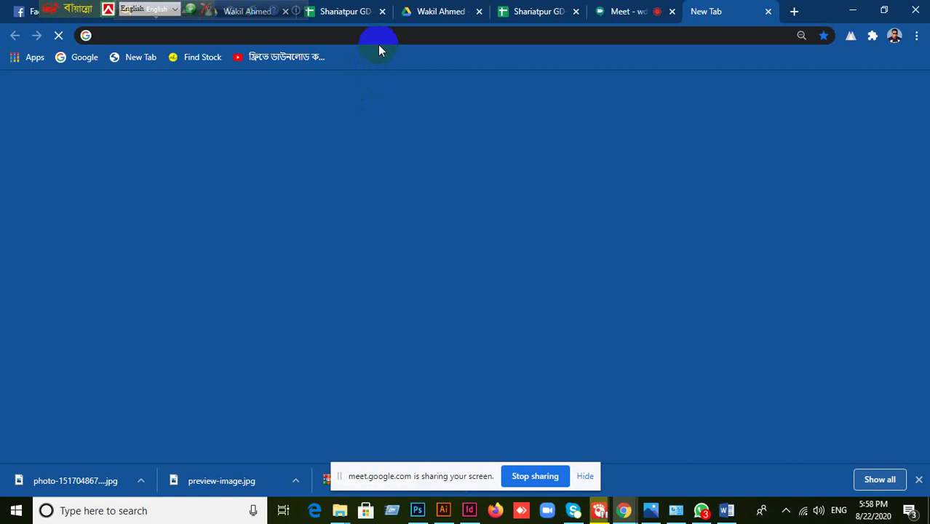
text(www.freepik.com)
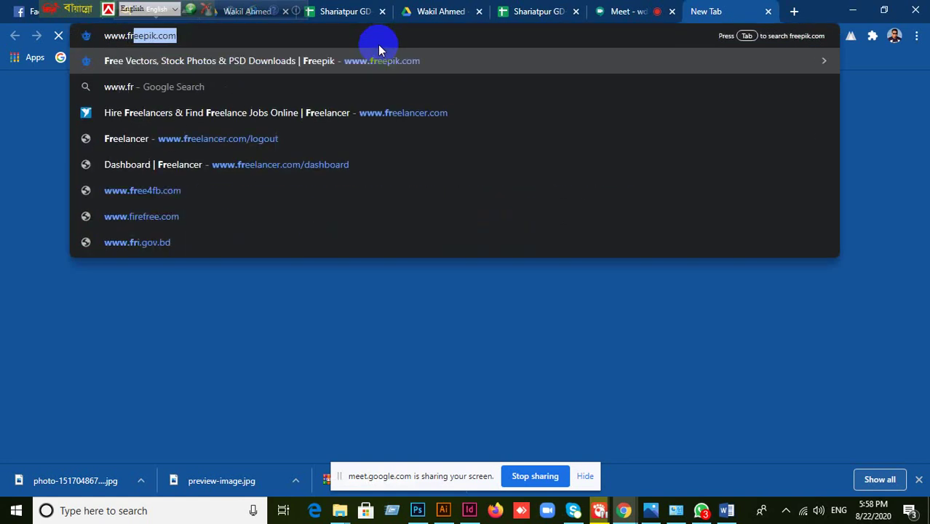
key(Return)
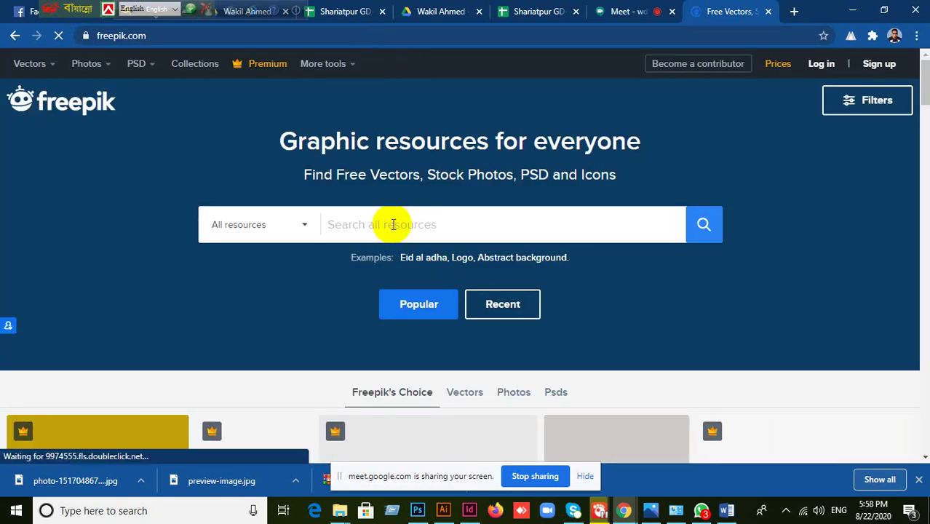
click(392, 224)
click(444, 510)
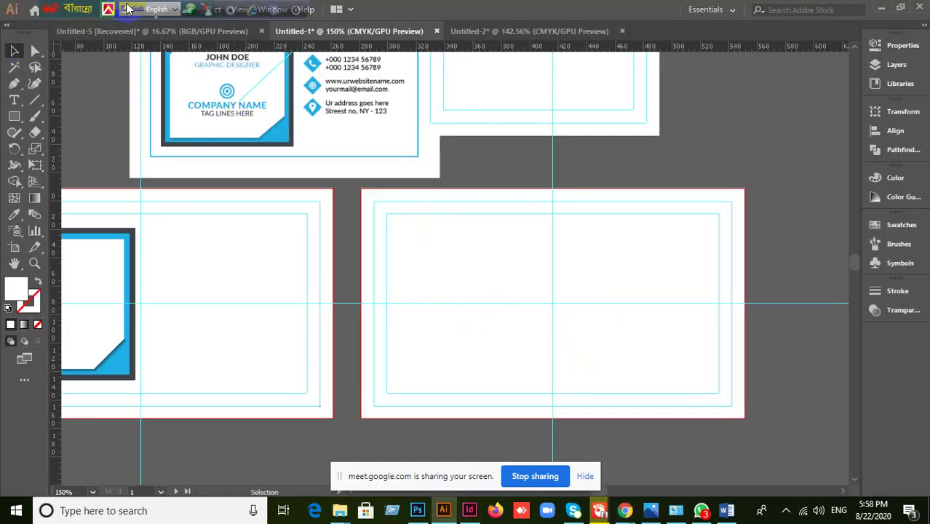
- Place the map file O9FG4R0 from Downloads > Grey-world-map using File > Place
drag(44, 9, 453, 4)
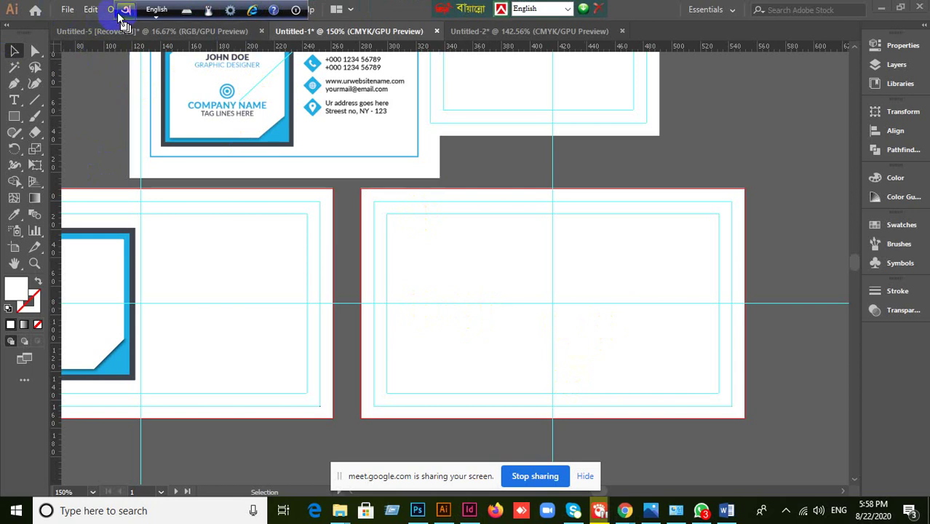
drag(123, 9, 357, 9)
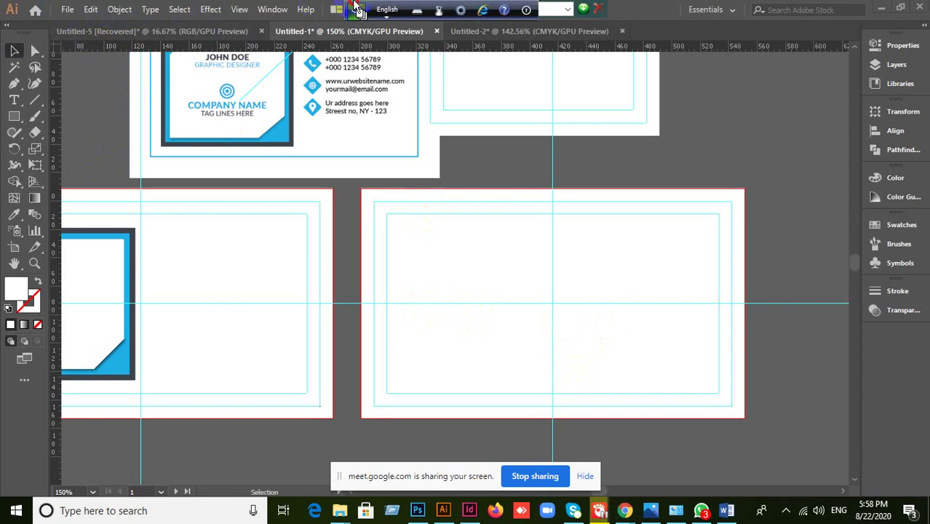
click(67, 10)
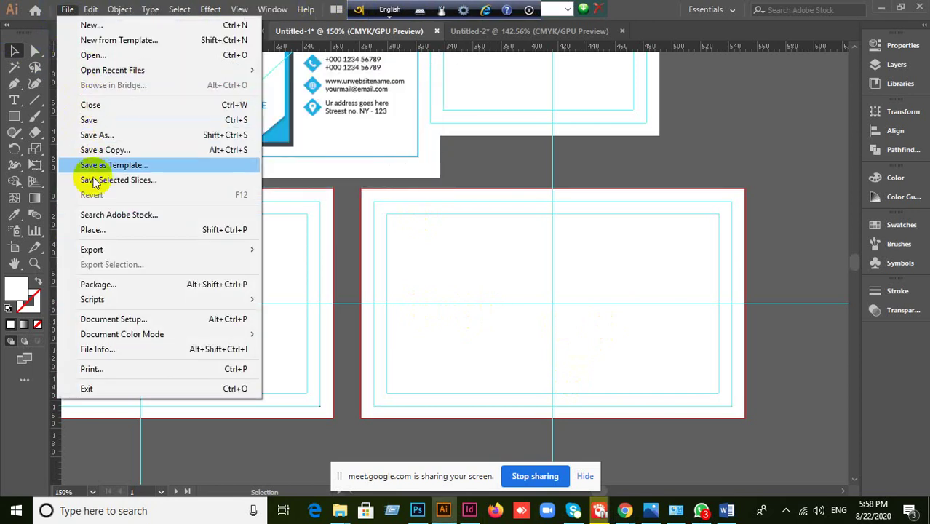
click(408, 335)
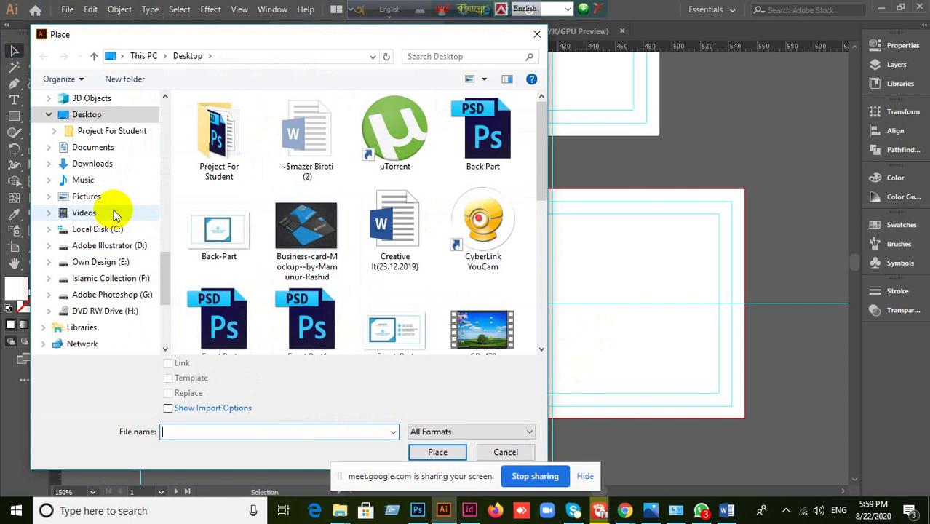
scroll(114, 209, up, 5)
scroll(114, 211, up, 10)
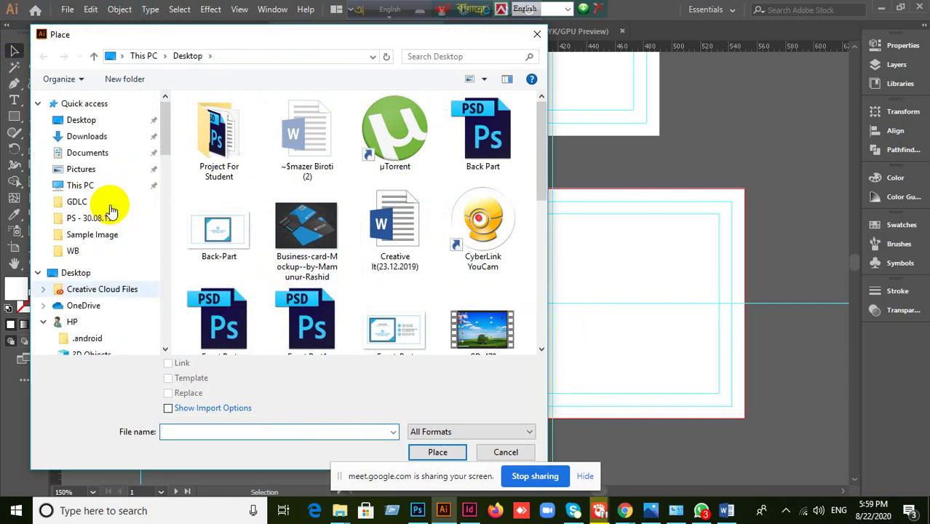
click(103, 141)
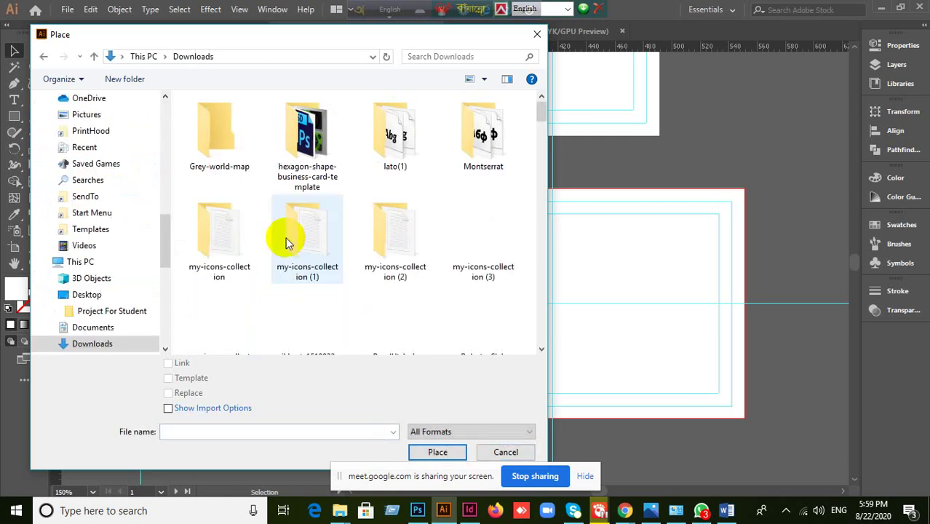
click(222, 149)
double_click(222, 149)
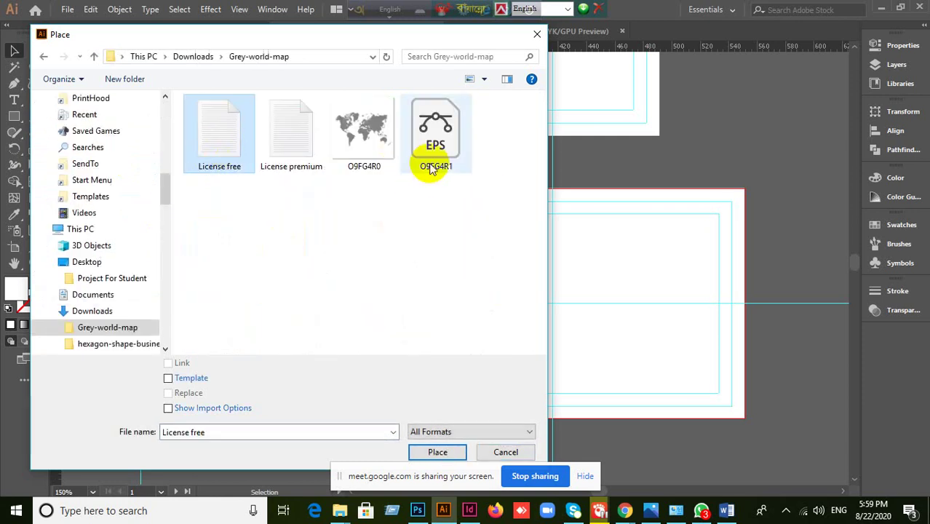
click(375, 157)
click(437, 452)
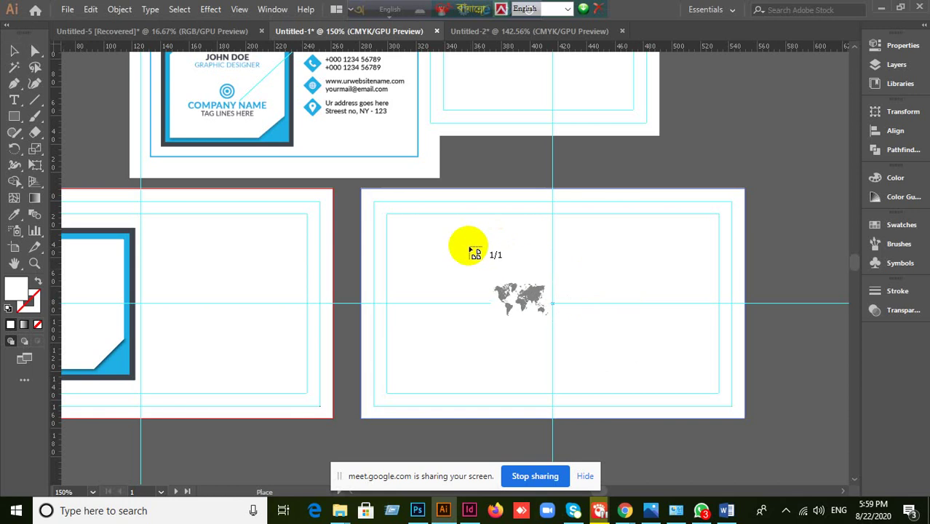
- Drop the world map onto the canvas, move it away from the cards and shrink it
click(444, 236)
scroll(561, 297, down, 6)
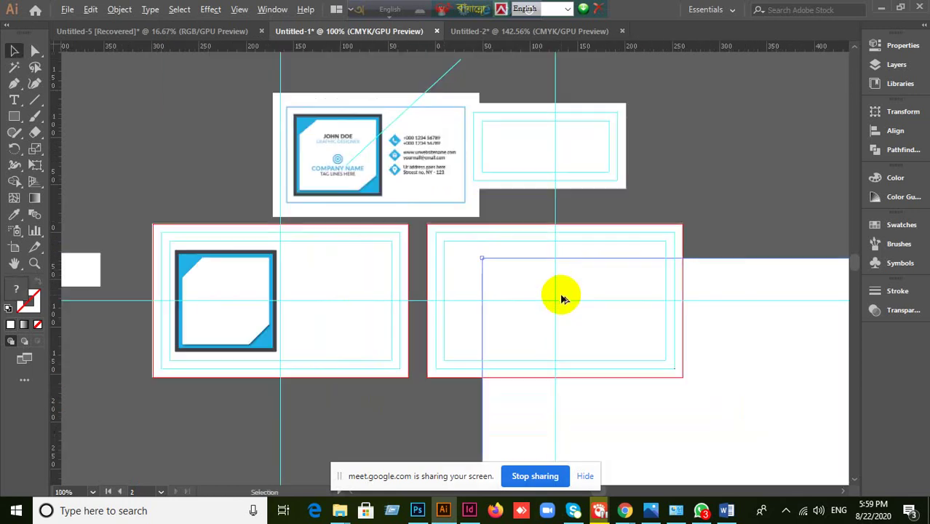
scroll(562, 299, down, 2)
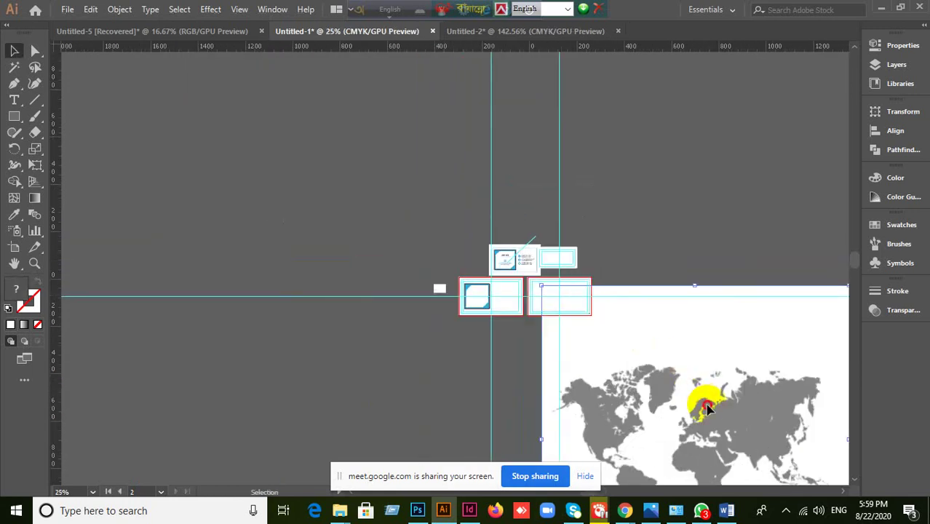
drag(699, 393, 267, 243)
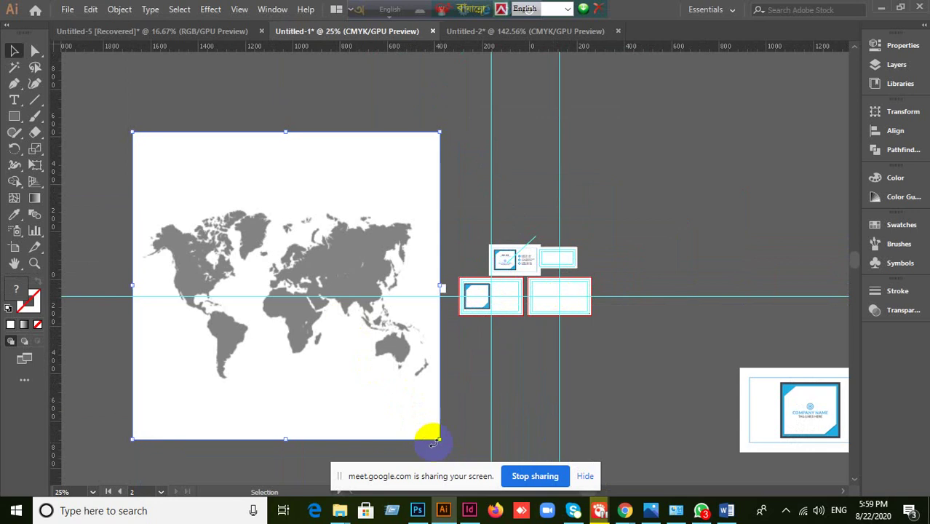
drag(440, 439, 270, 270)
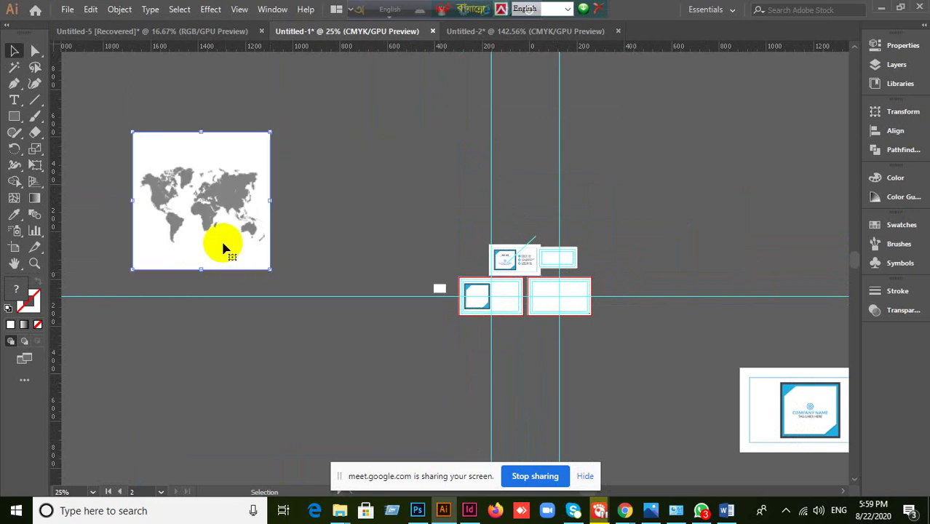
drag(235, 240, 430, 251)
- Shrink the map further and nudge it into position beside the business card artboards
scroll(433, 250, up, 2)
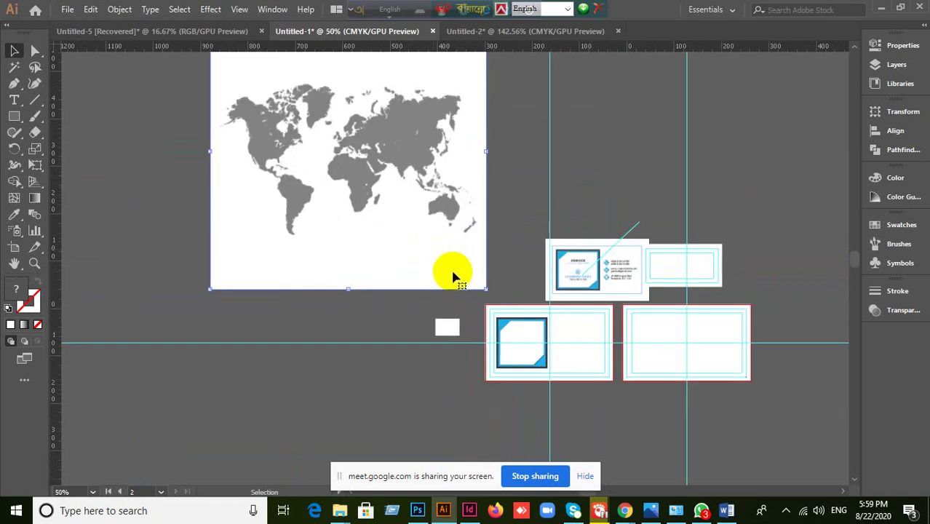
drag(412, 201, 426, 253)
drag(500, 343, 399, 230)
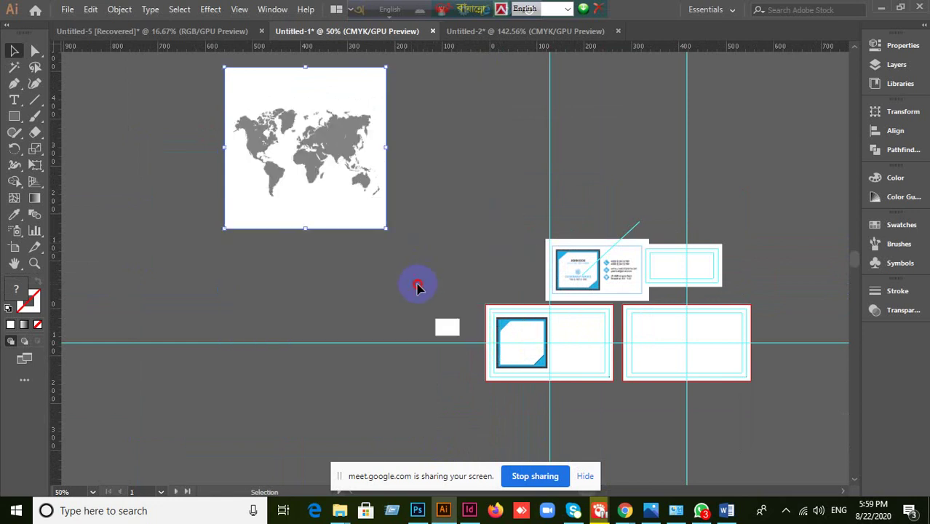
drag(315, 177, 374, 224)
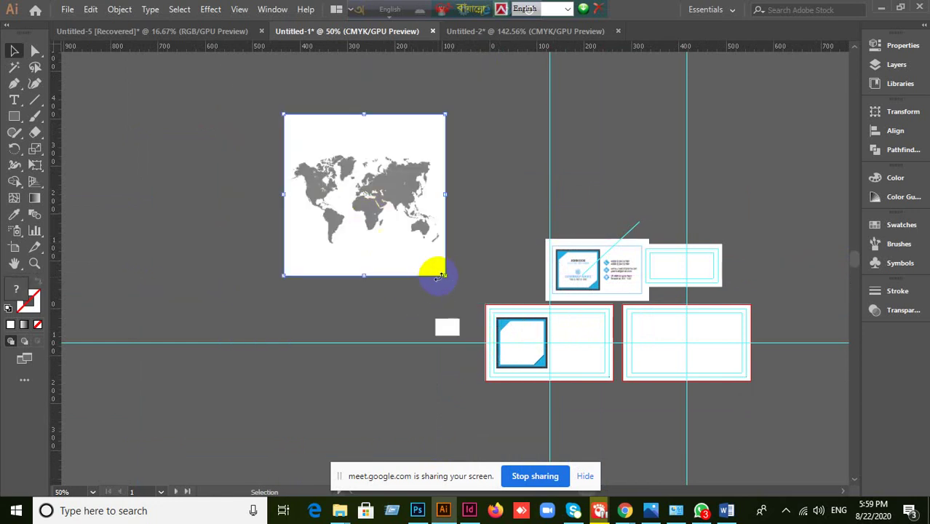
drag(445, 274, 381, 211)
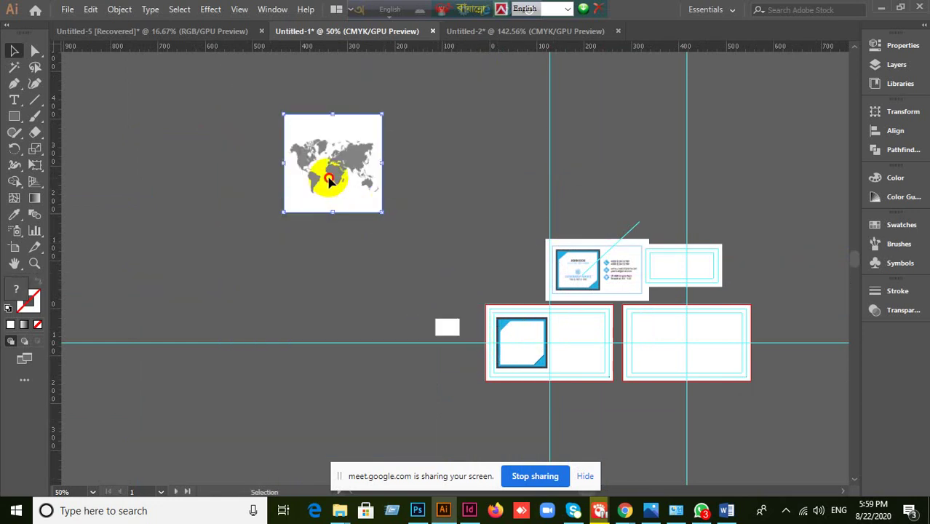
drag(332, 177, 432, 227)
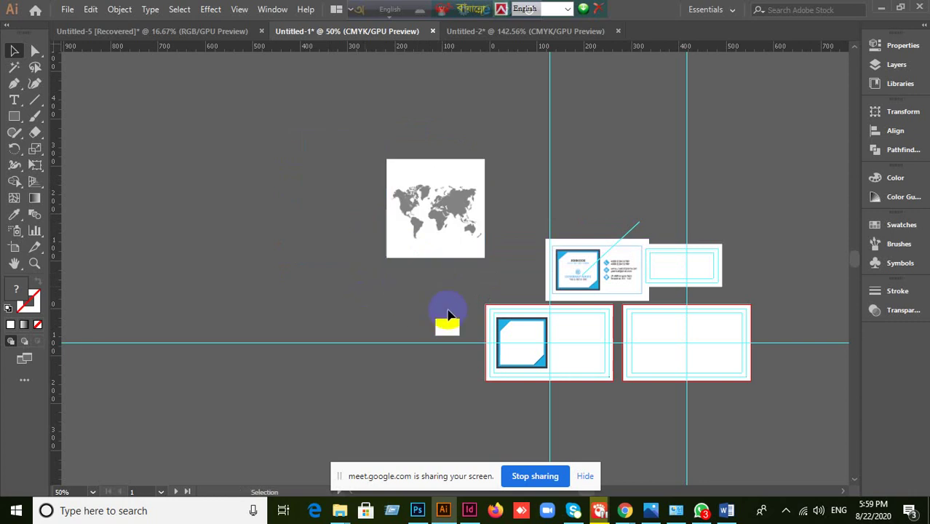
click(440, 229)
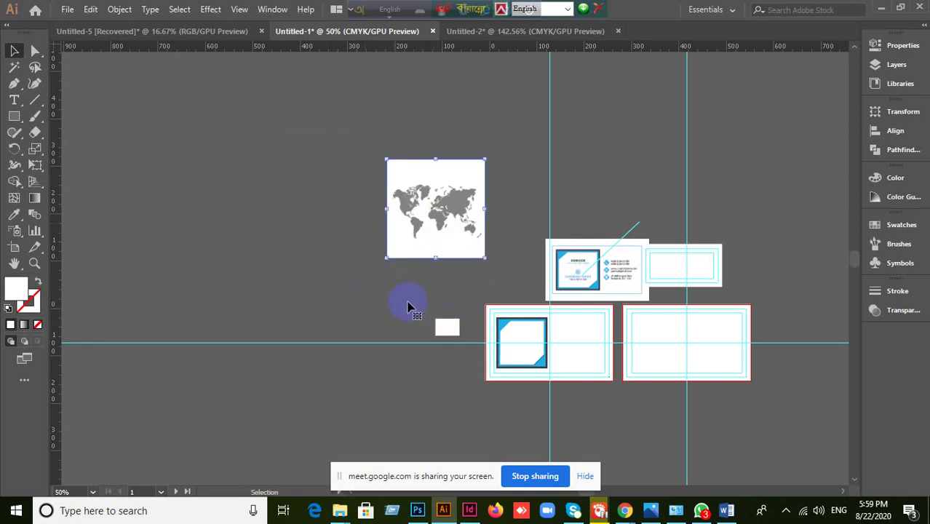
scroll(407, 306, up, 1)
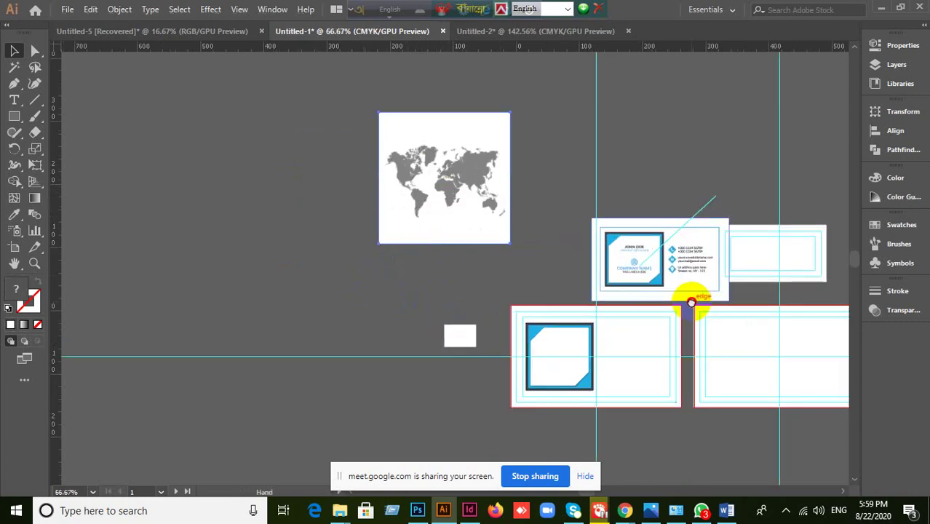
scroll(524, 284, right, 3)
drag(266, 220, 305, 244)
right_click(305, 244)
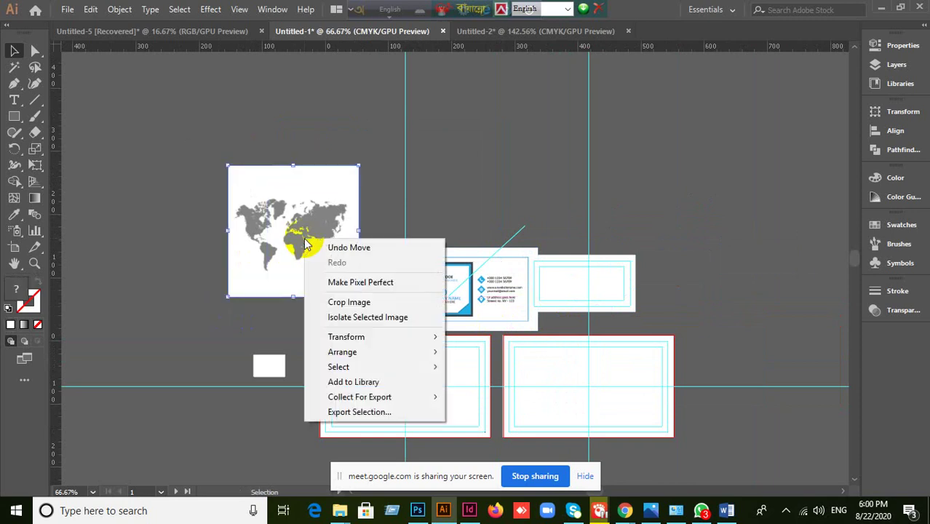
click(216, 324)
click(288, 231)
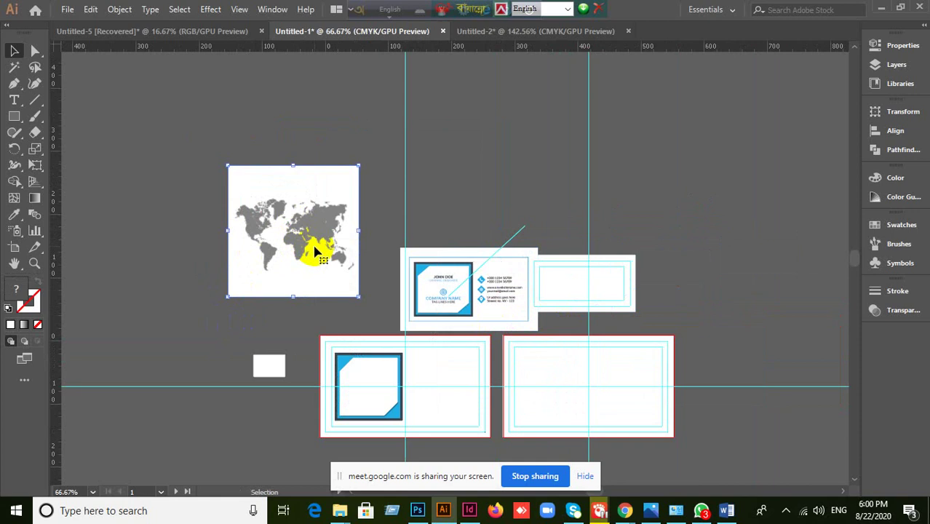
click(67, 10)
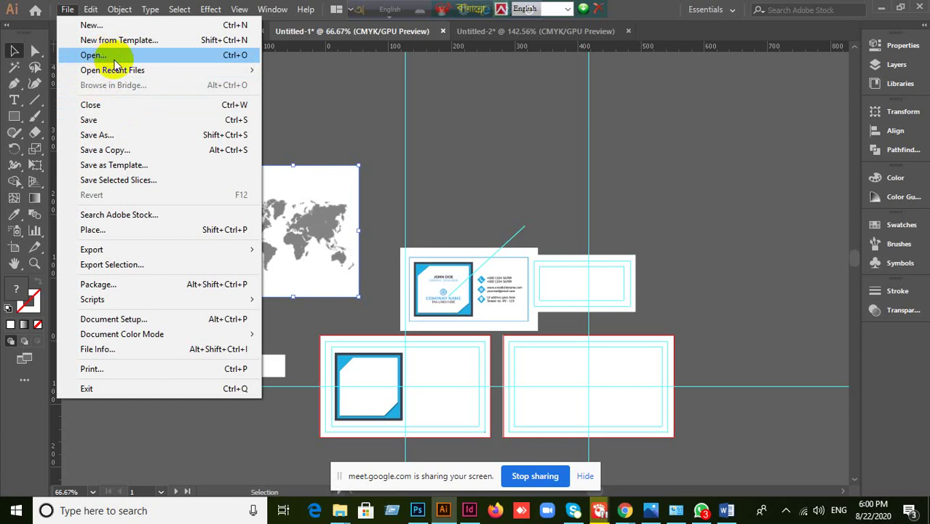
click(308, 181)
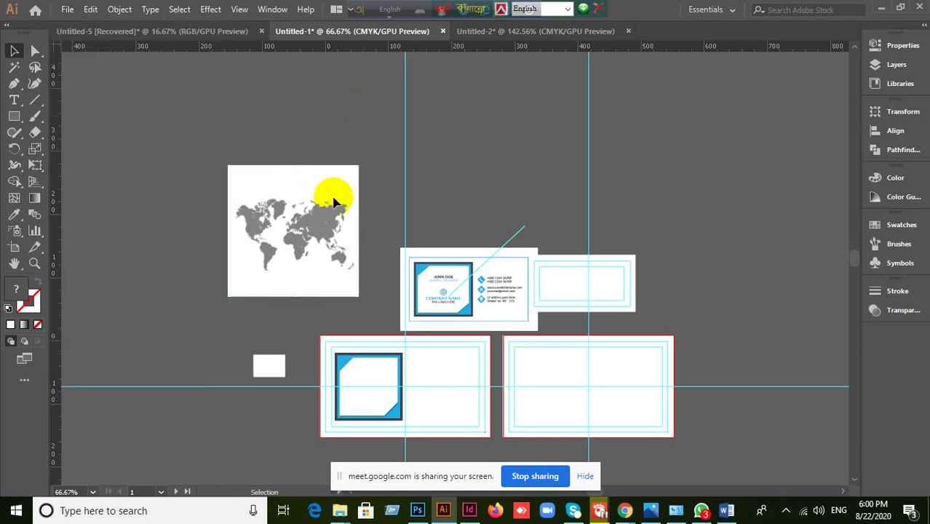
right_click(276, 245)
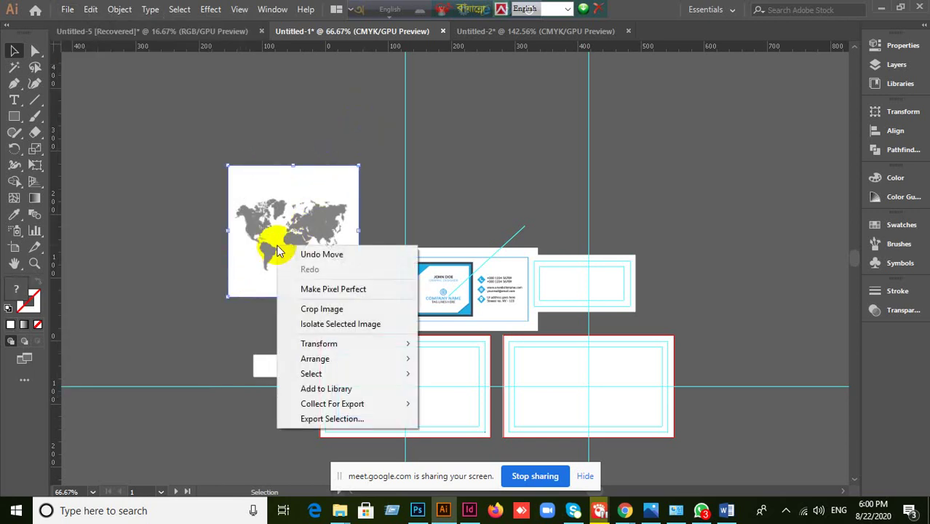
click(155, 253)
click(298, 205)
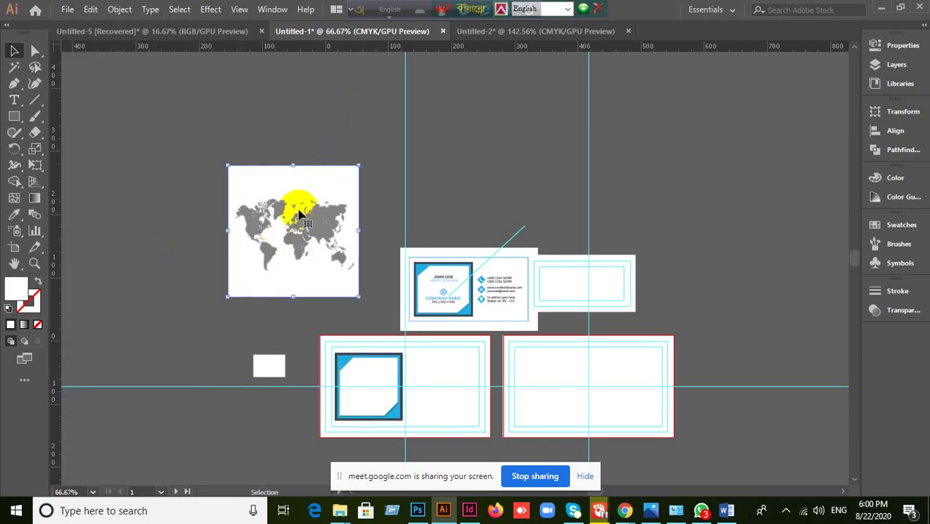
right_click(294, 220)
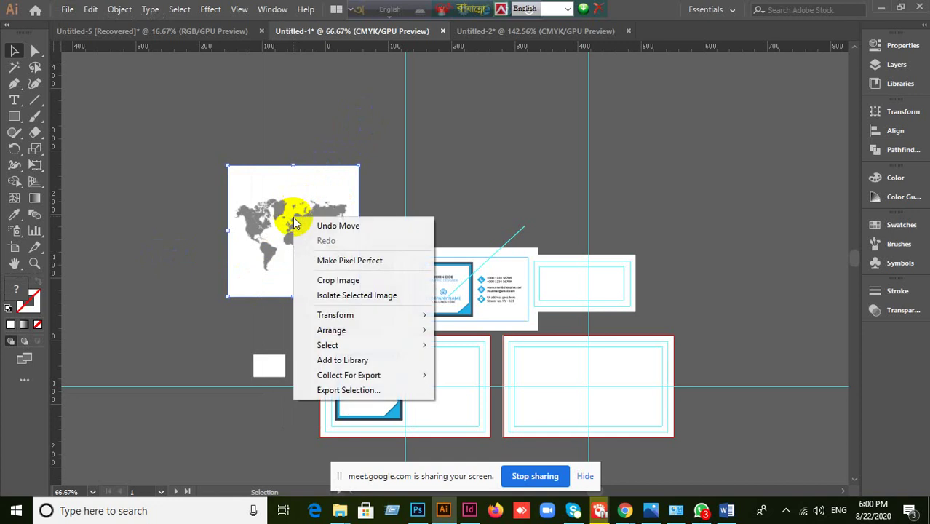
click(188, 244)
scroll(291, 237, up, 2)
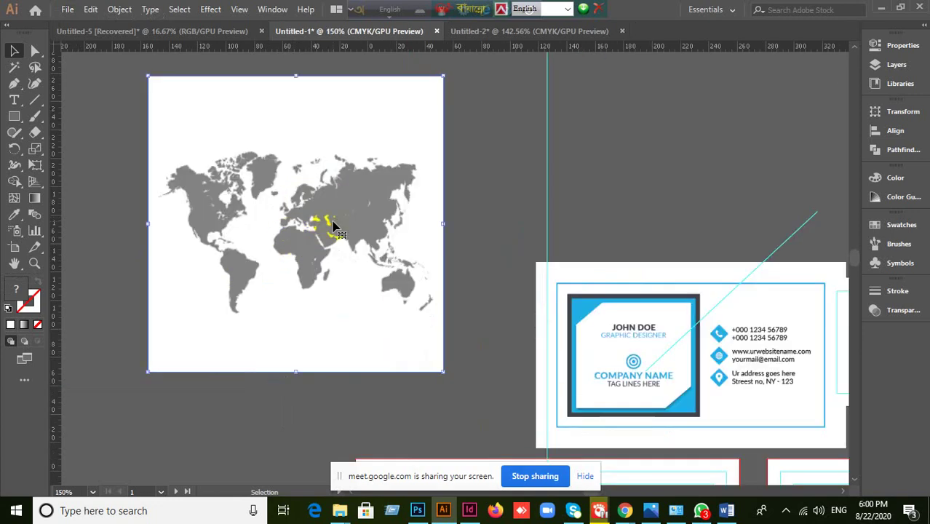
click(284, 143)
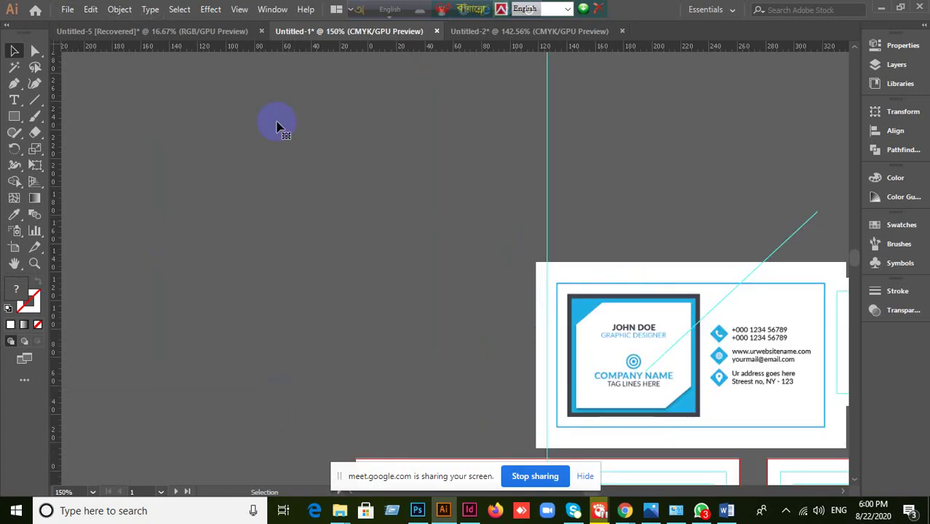
click(212, 205)
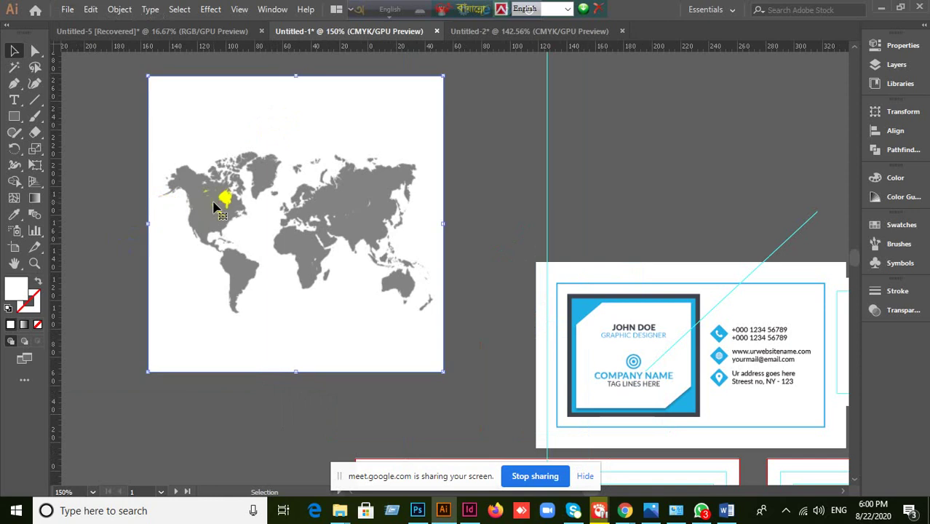
right_click(215, 207)
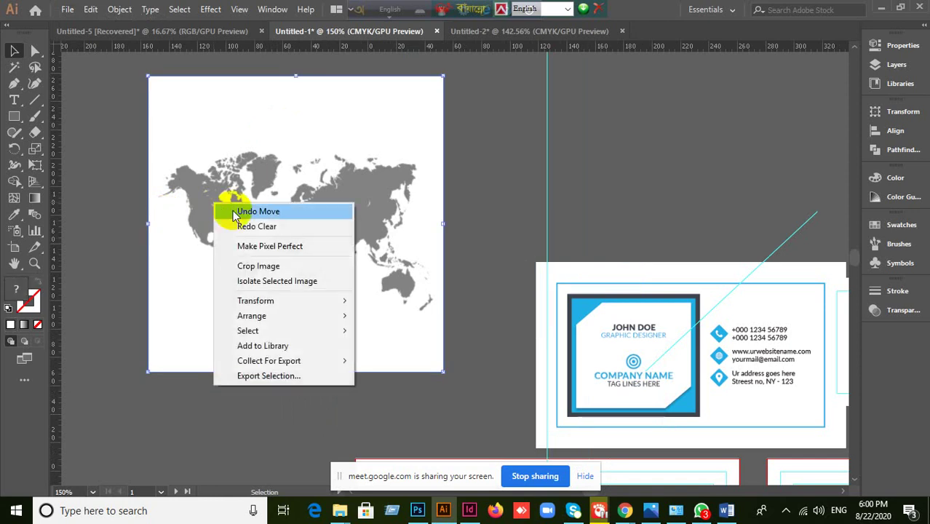
click(504, 210)
click(343, 222)
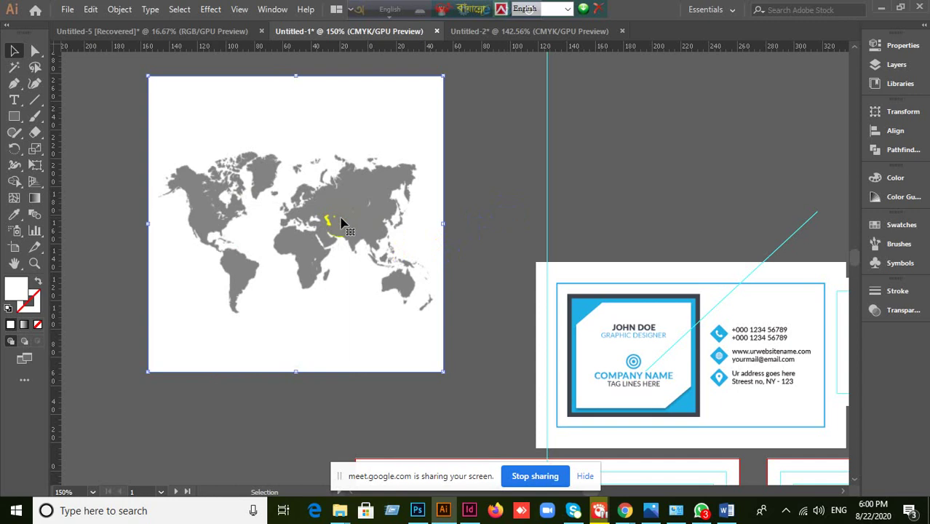
right_click(340, 219)
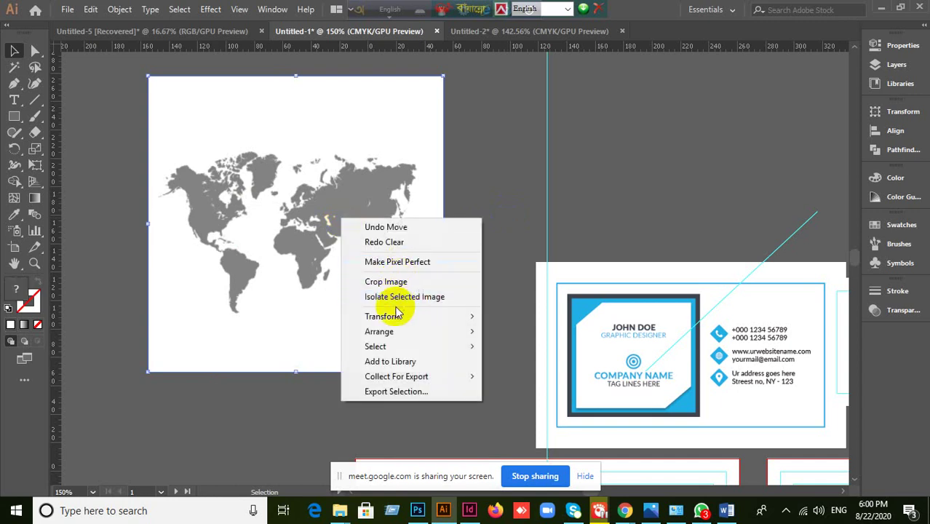
click(470, 180)
click(287, 284)
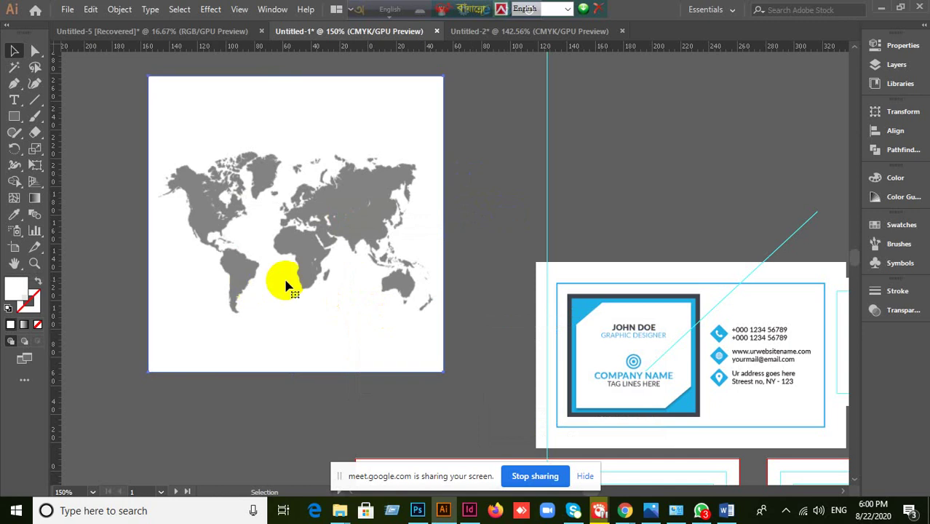
click(98, 161)
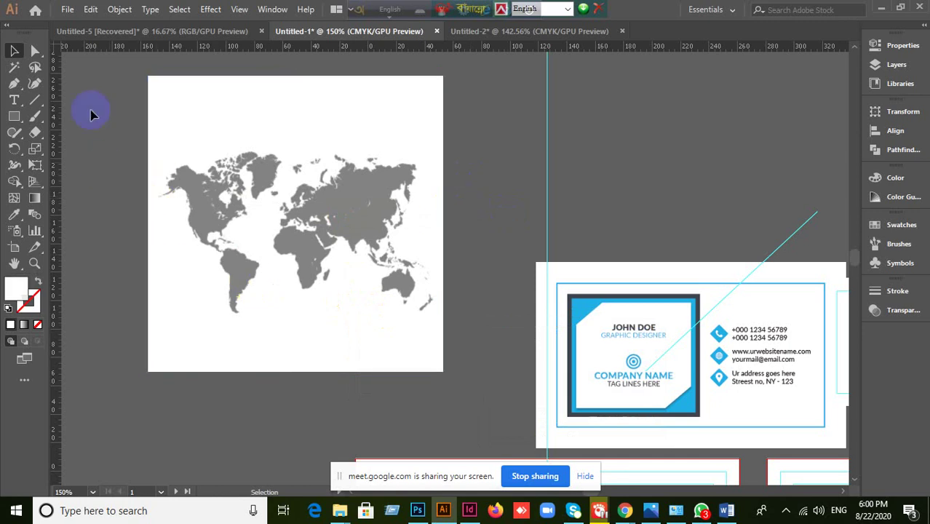
click(66, 9)
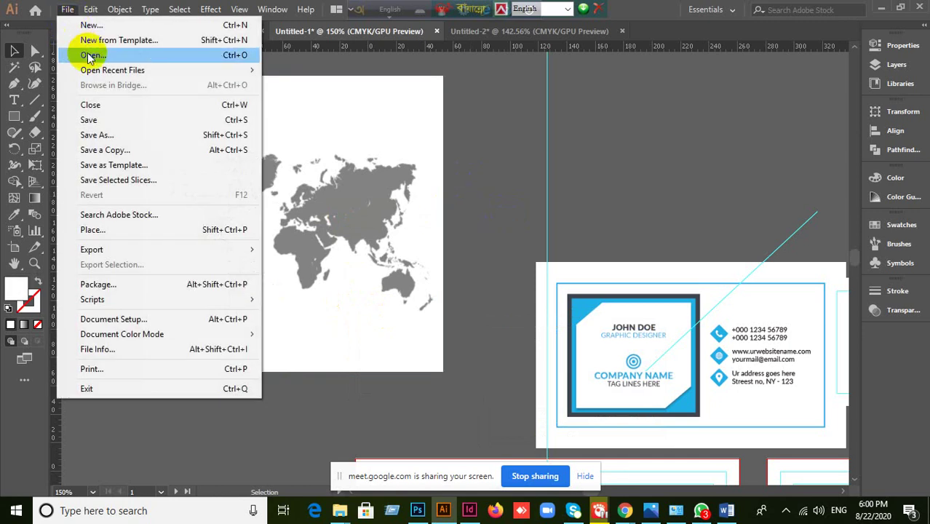
- Show the Open dialog at the Grey-world-map folder listing O9FG4R0 and O9FG4R1
click(222, 174)
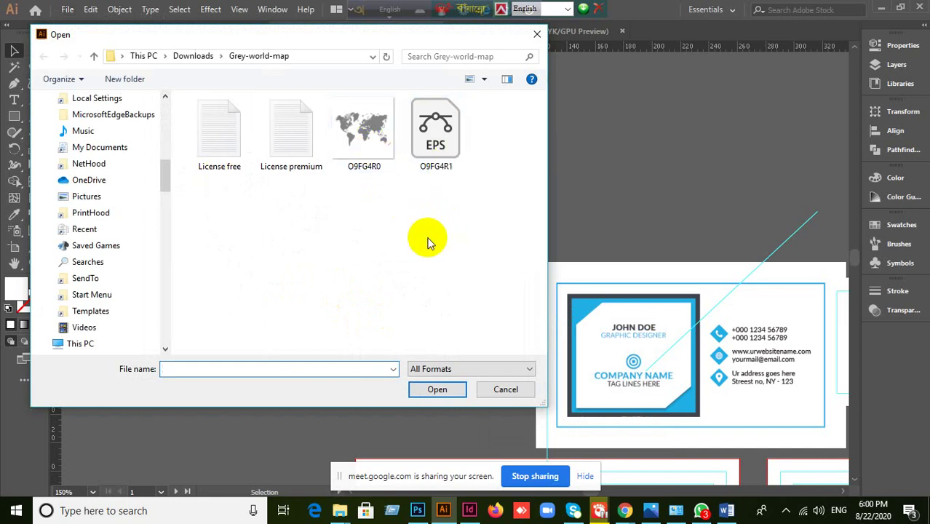
- Cancel the Open dialog and delete the old world-map image
click(507, 389)
click(343, 259)
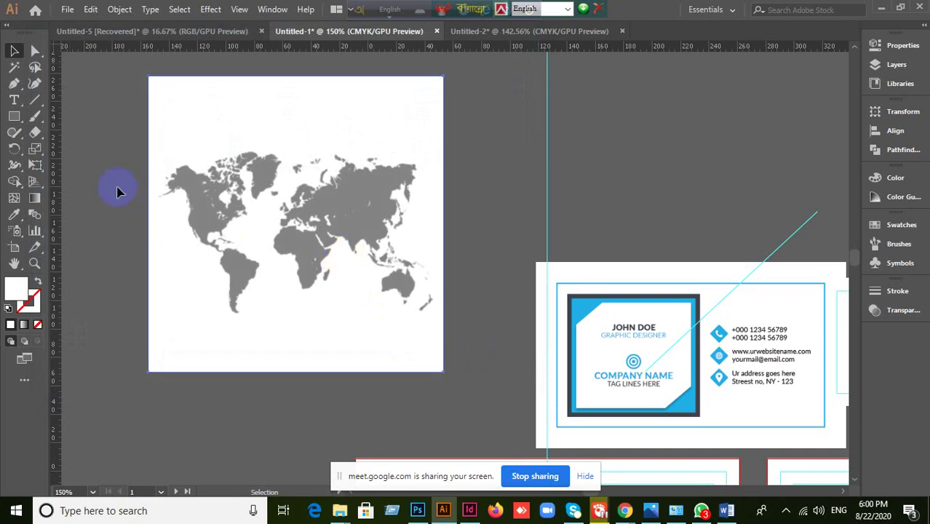
key(Delete)
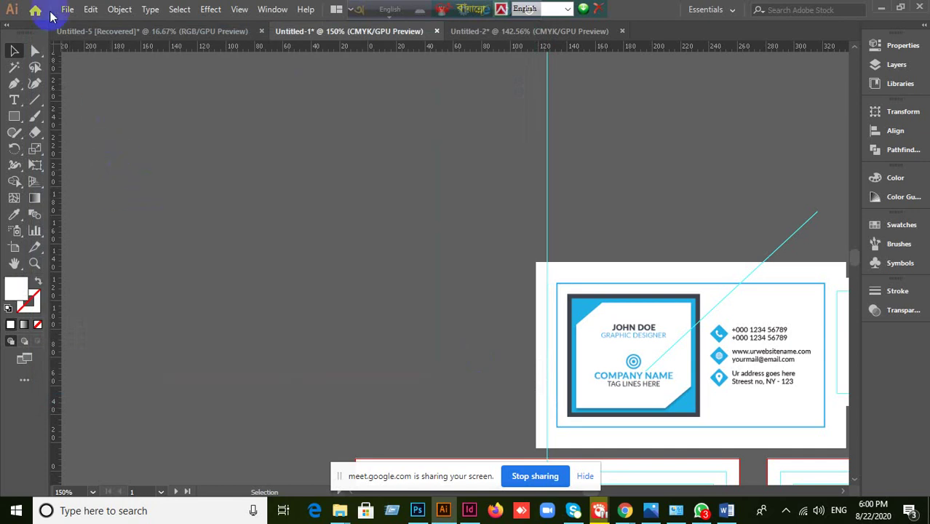
- Load the EPS world map O9FG4R1 with File > Place
click(66, 10)
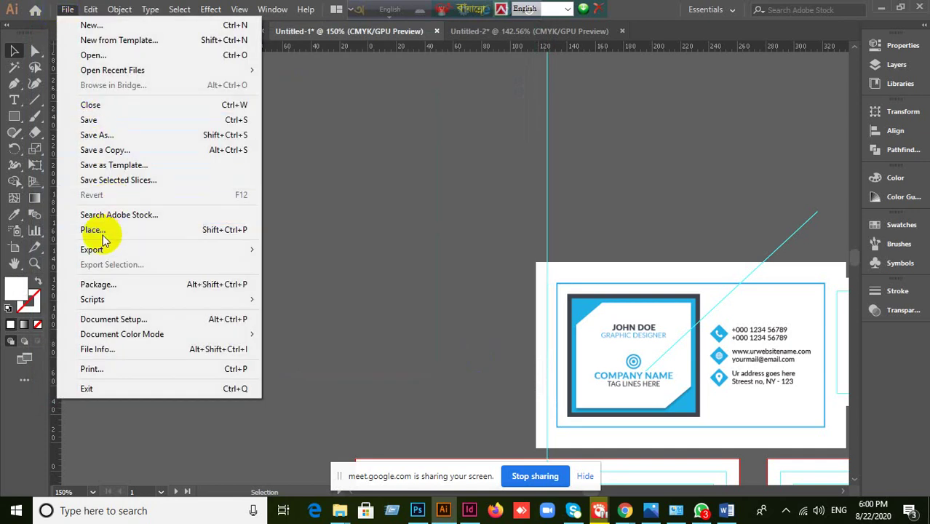
click(103, 233)
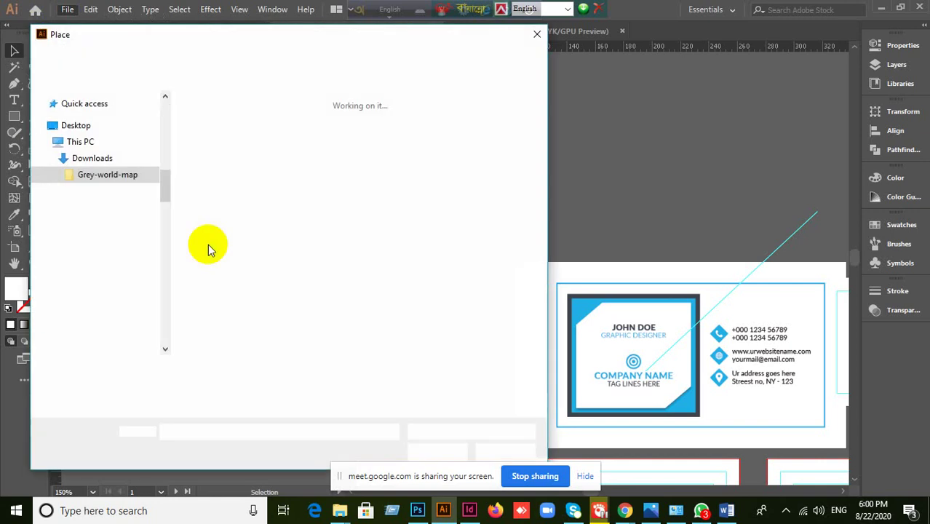
click(437, 141)
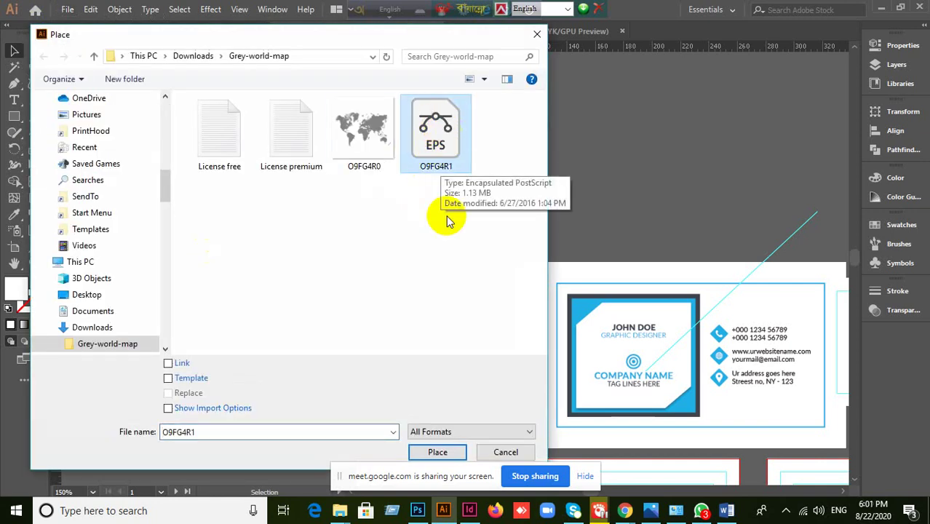
click(436, 452)
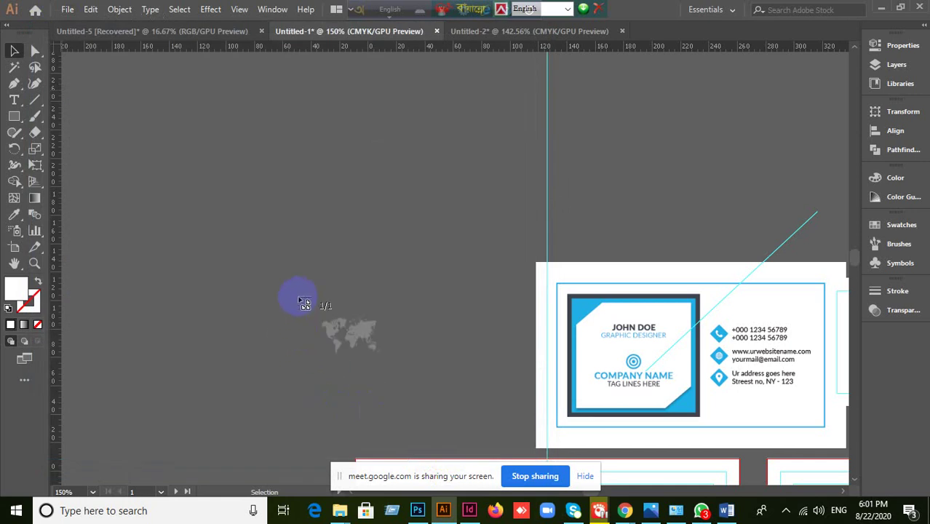
click(248, 202)
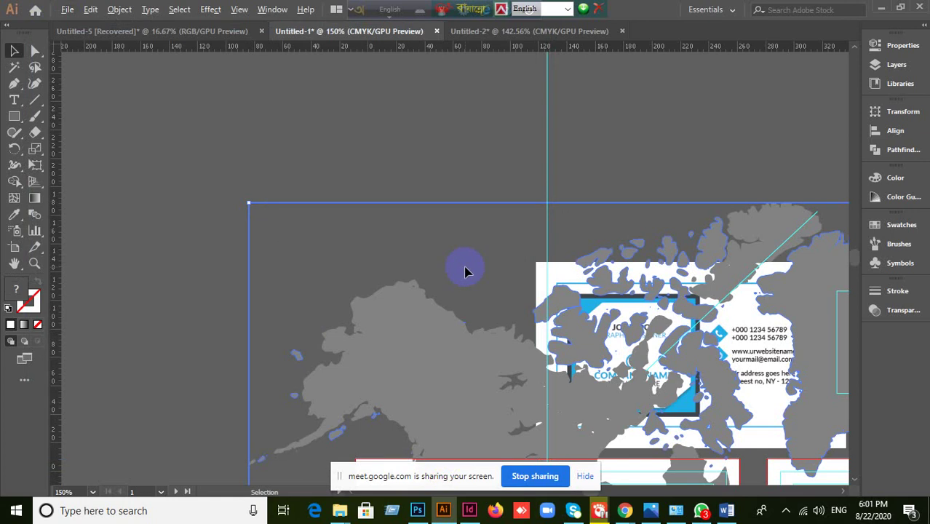
scroll(468, 270, down, 3)
scroll(761, 422, down, 2)
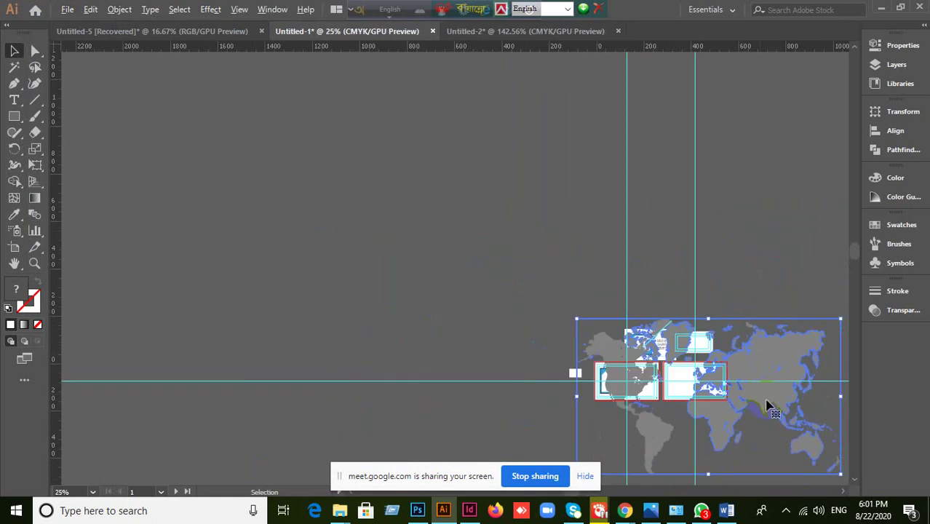
drag(768, 405, 649, 328)
drag(721, 402, 518, 282)
scroll(518, 282, up, 1)
scroll(518, 283, up, 5)
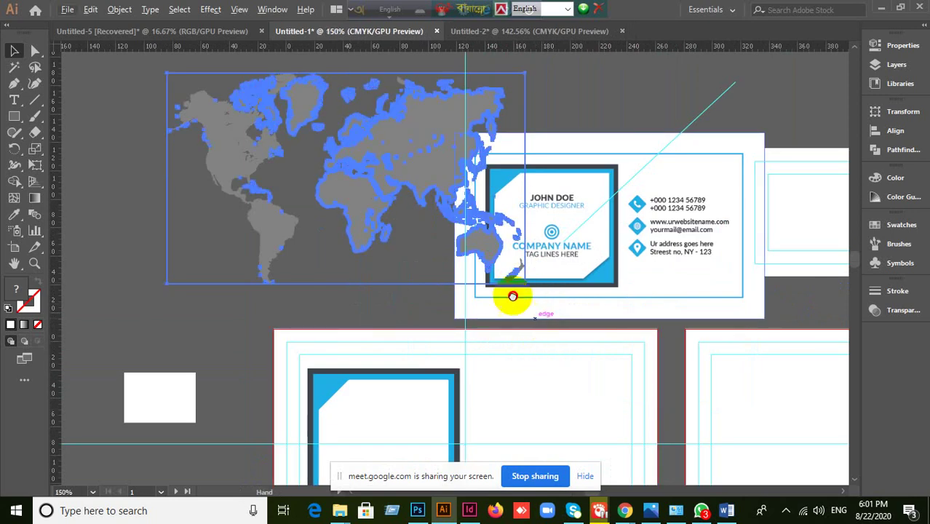
scroll(457, 234, down, 2)
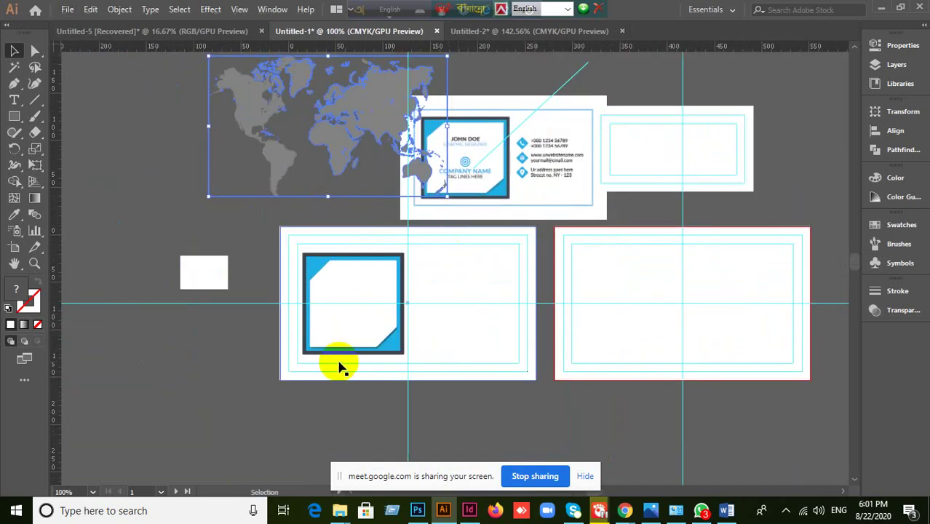
drag(343, 358, 358, 401)
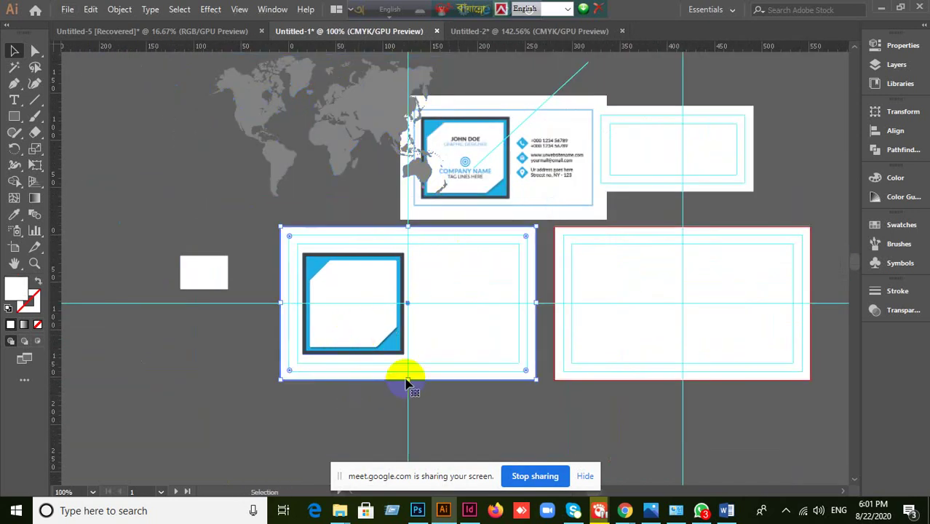
key(ctrl+shift+a)
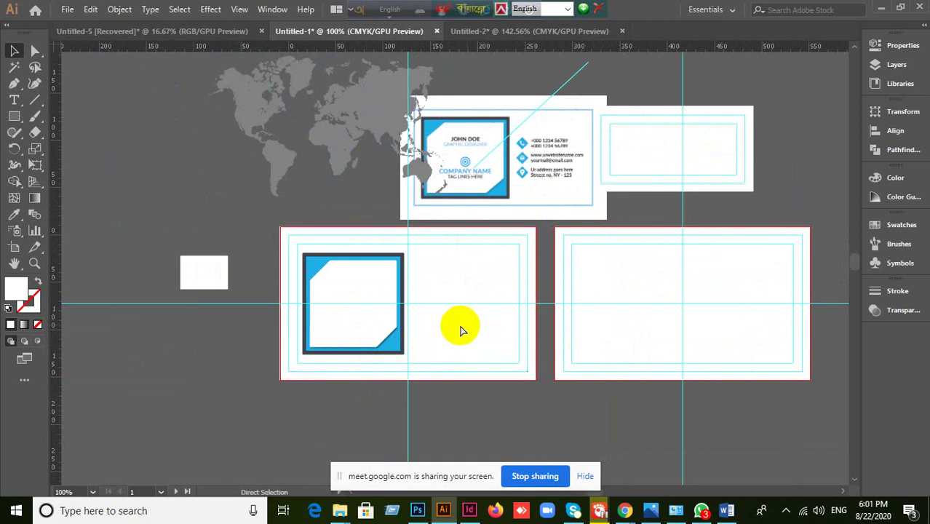
click(357, 339)
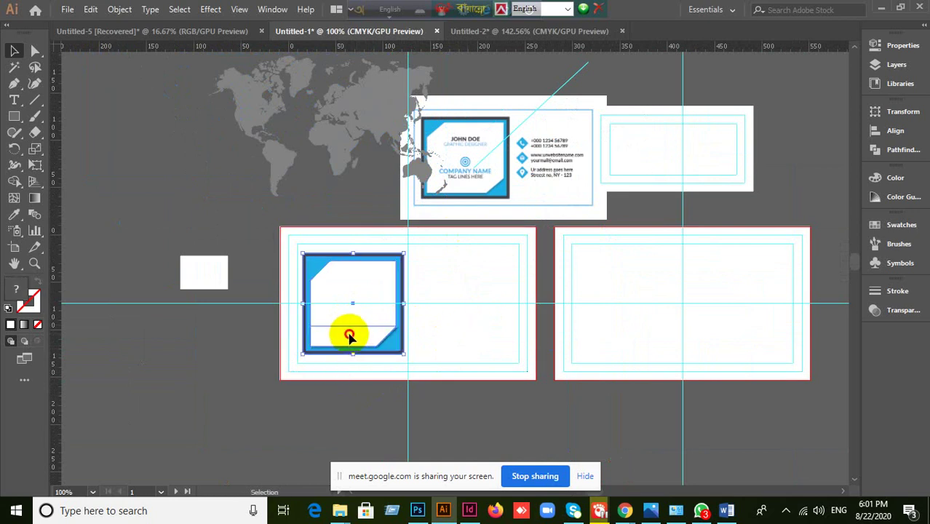
drag(349, 336, 191, 413)
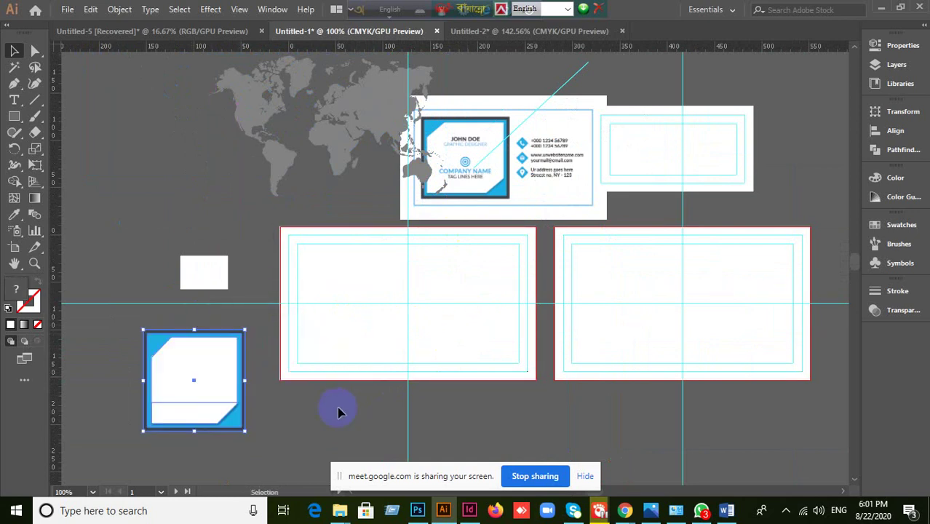
click(338, 412)
drag(384, 179, 461, 325)
key(ctrl+equal)
key(ctrl+equal)
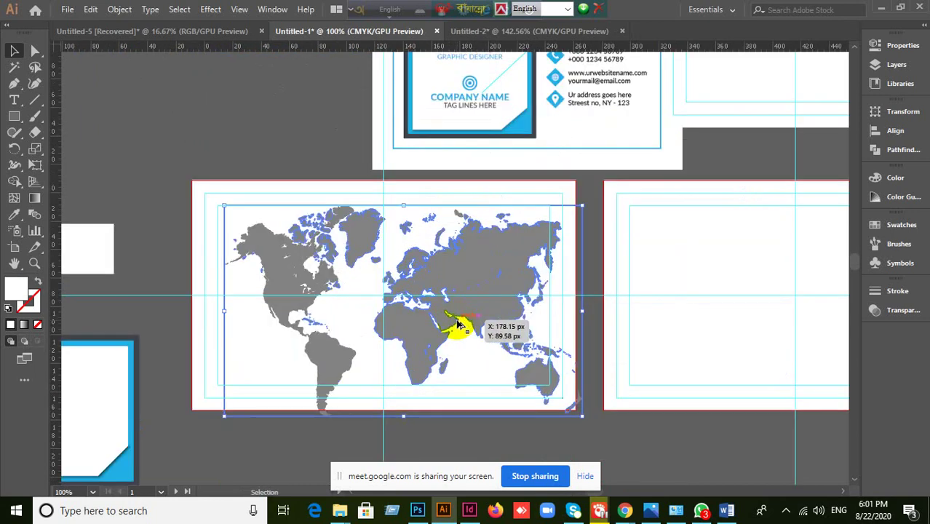
drag(627, 450, 556, 409)
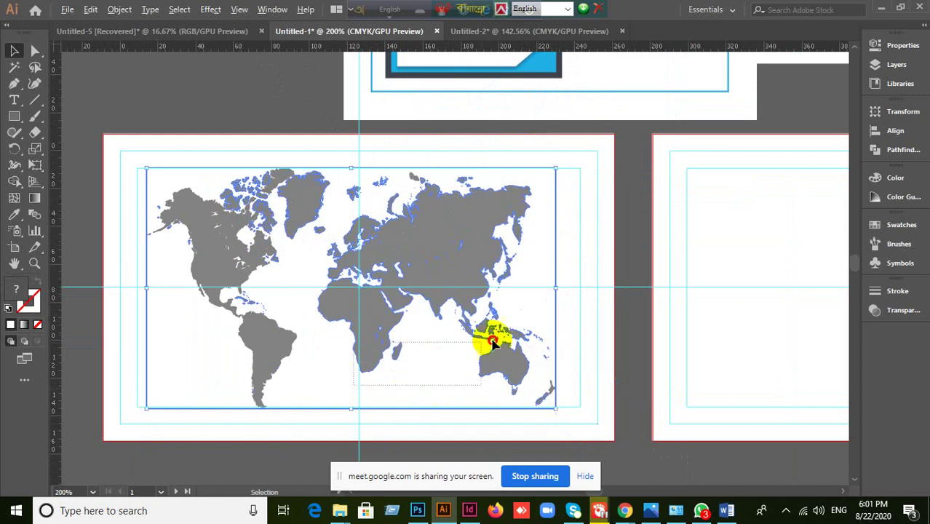
key(space)
click(312, 390)
drag(312, 390, 578, 309)
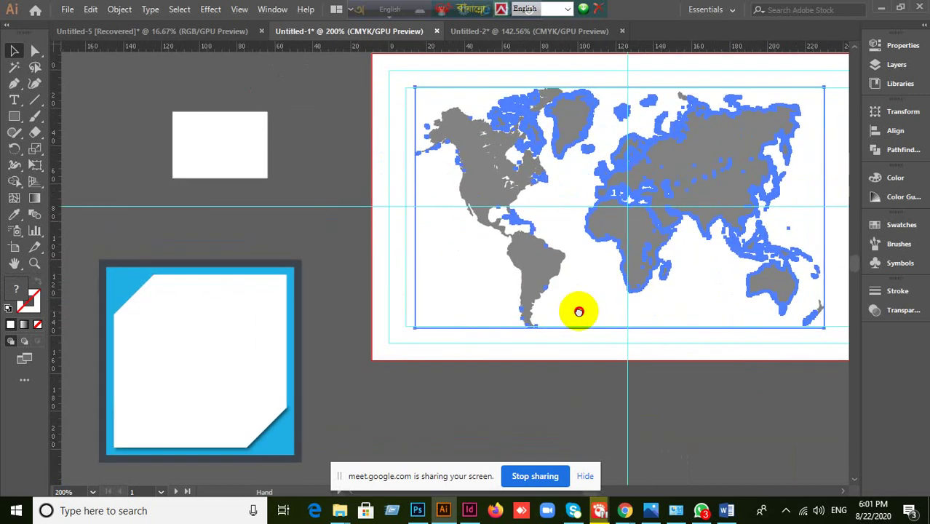
drag(211, 250, 275, 360)
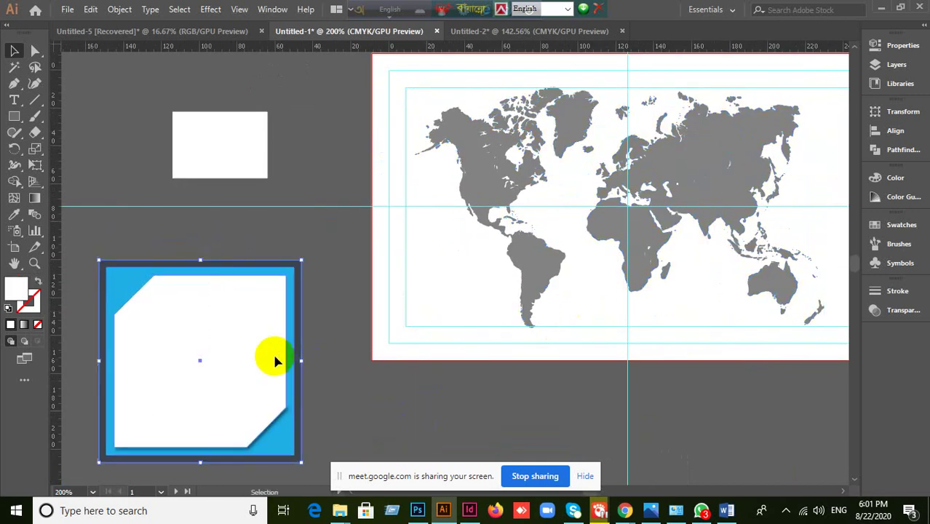
drag(284, 322, 313, 33)
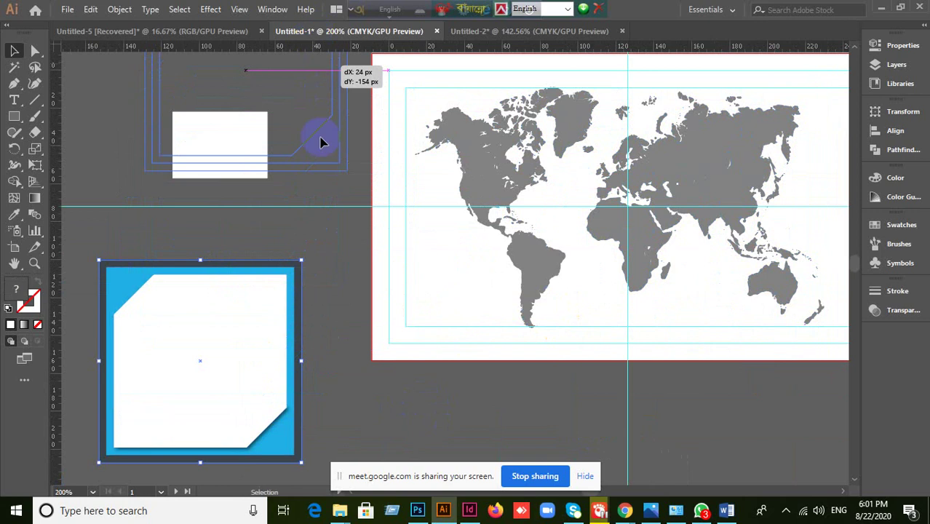
click(596, 264)
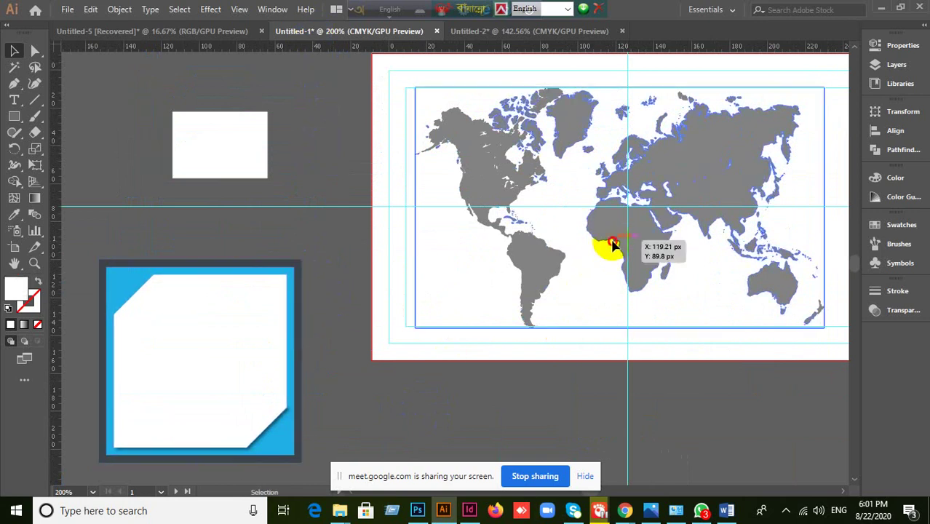
drag(776, 325, 776, 377)
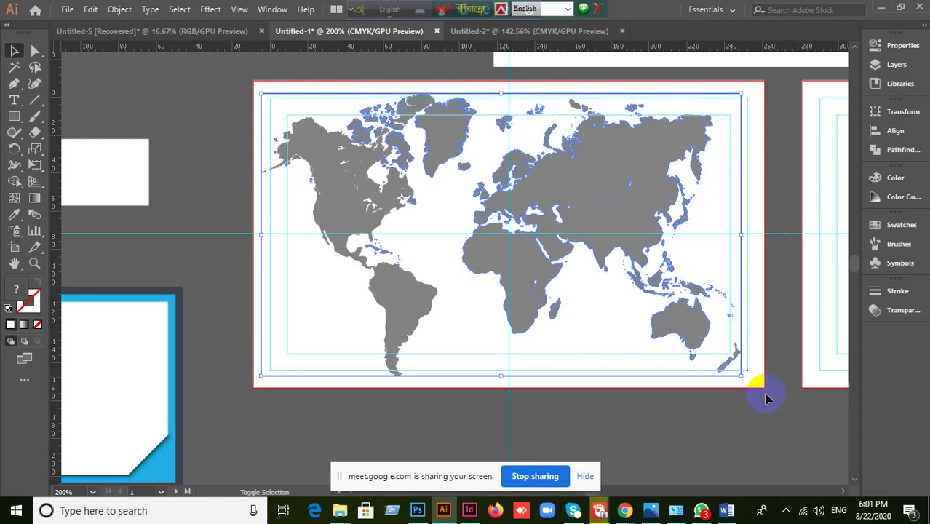
click(738, 446)
scroll(725, 426, down, 1)
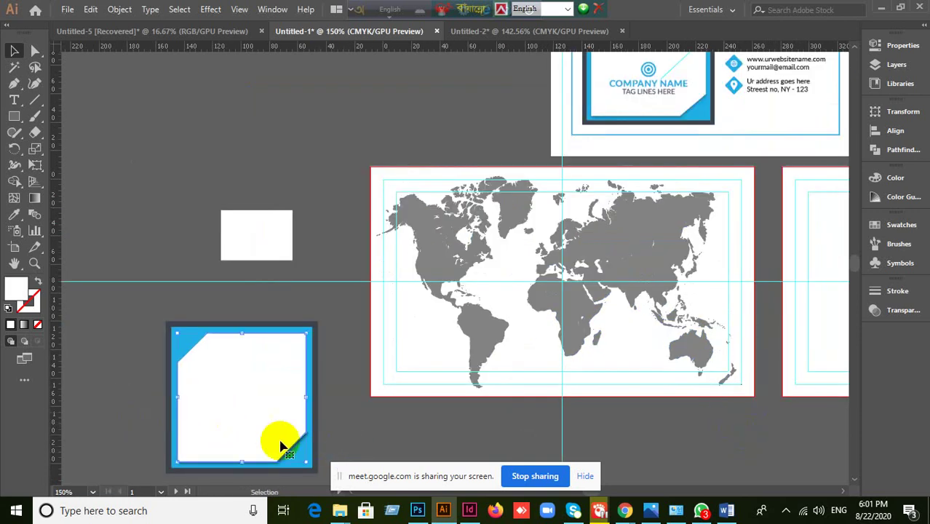
click(470, 353)
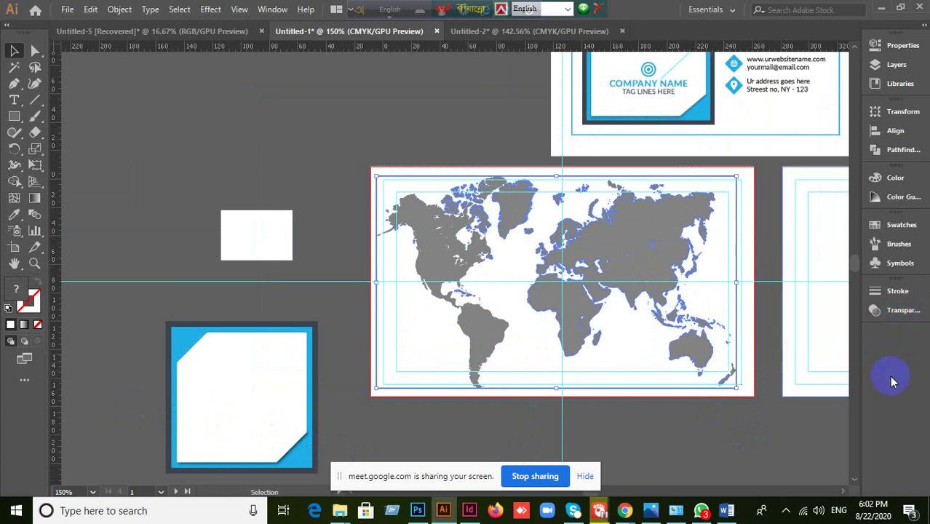
- Try 10% opacity on the world map, then undo it and deselect the map
click(894, 321)
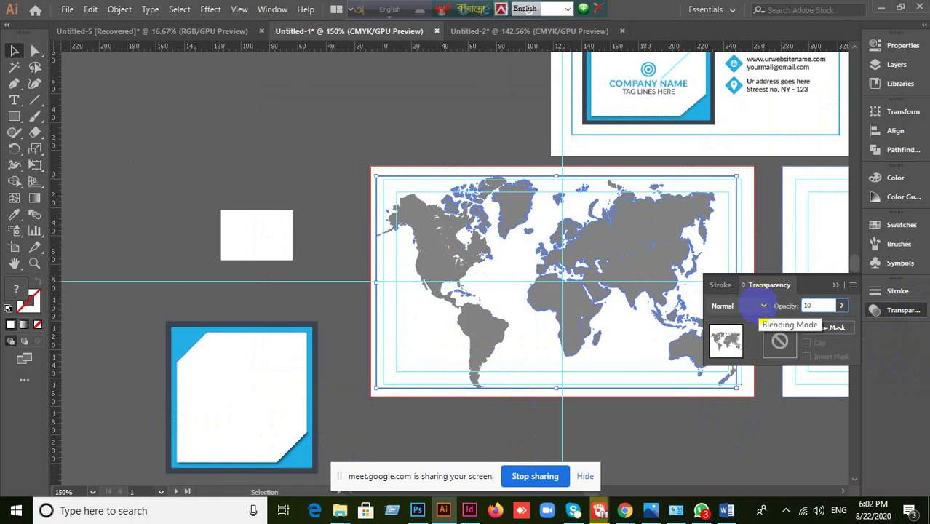
key(Return)
key(ctrl+z)
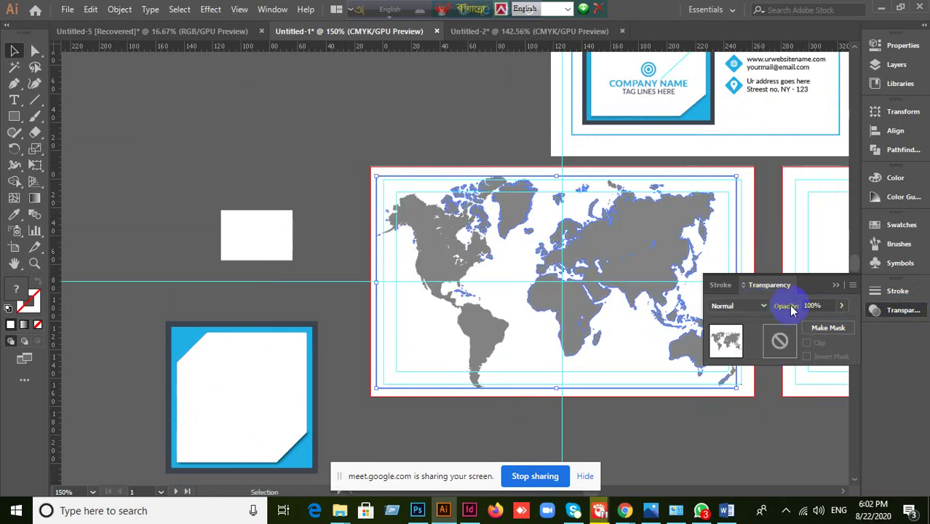
click(835, 285)
click(348, 112)
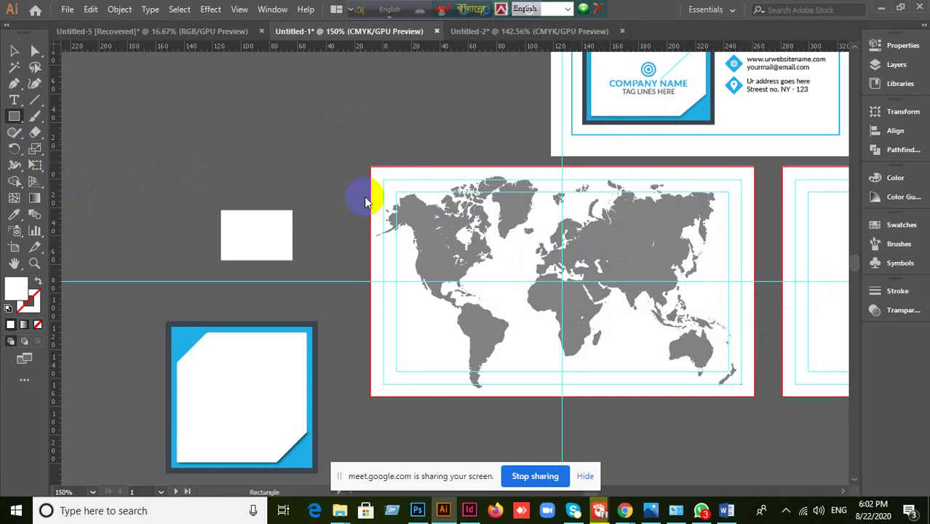
- Draw a white rectangle covering the whole card and set its opacity to 80%
drag(369, 166, 753, 397)
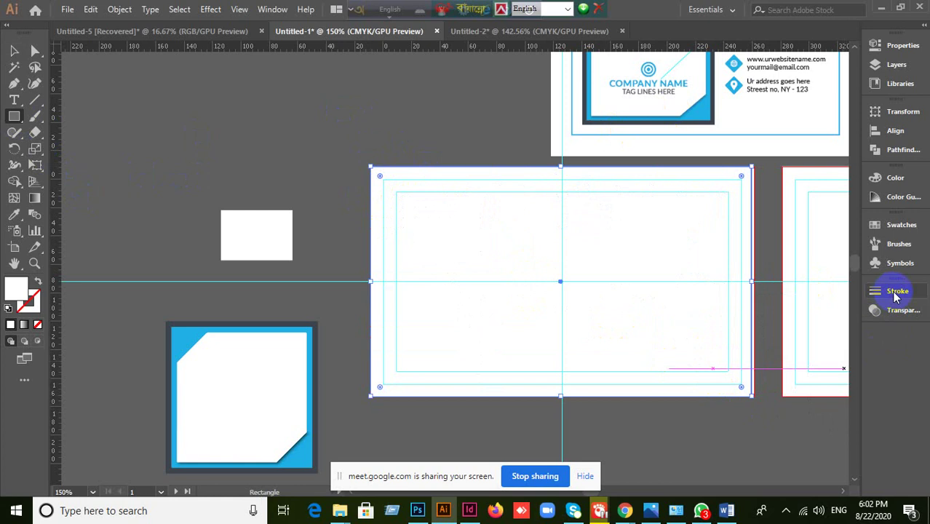
click(907, 313)
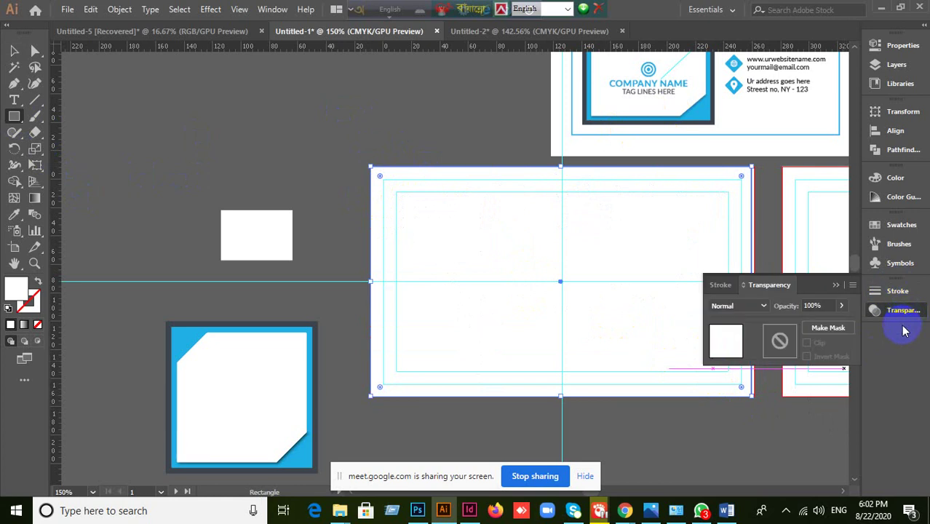
click(814, 306)
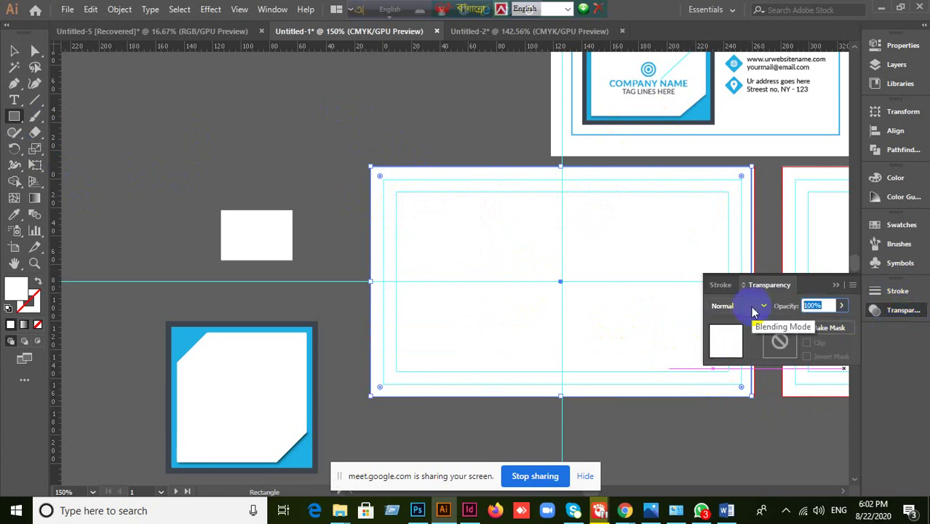
key(Return)
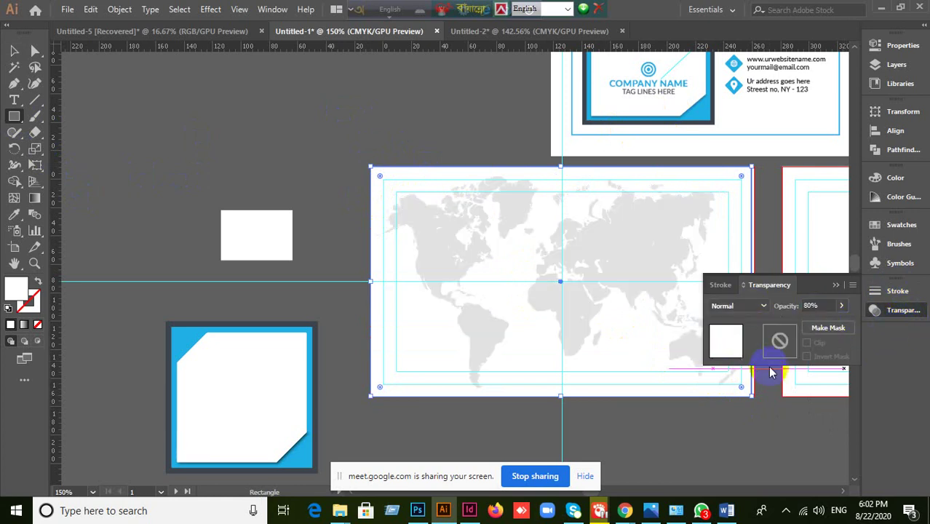
click(835, 286)
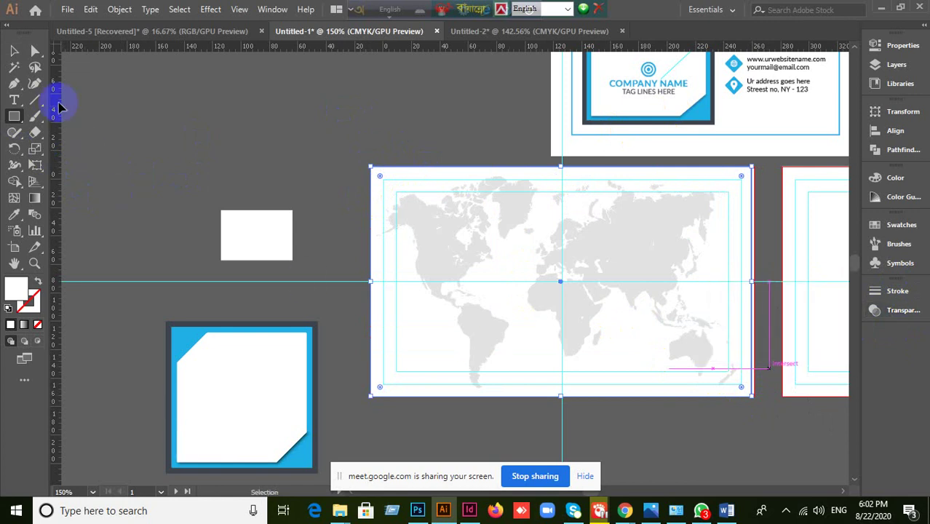
click(14, 52)
click(97, 106)
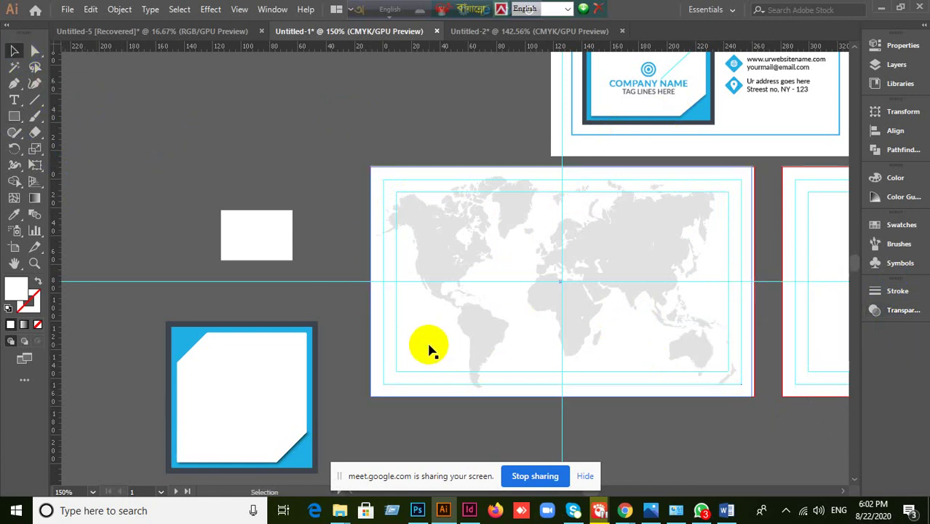
click(431, 350)
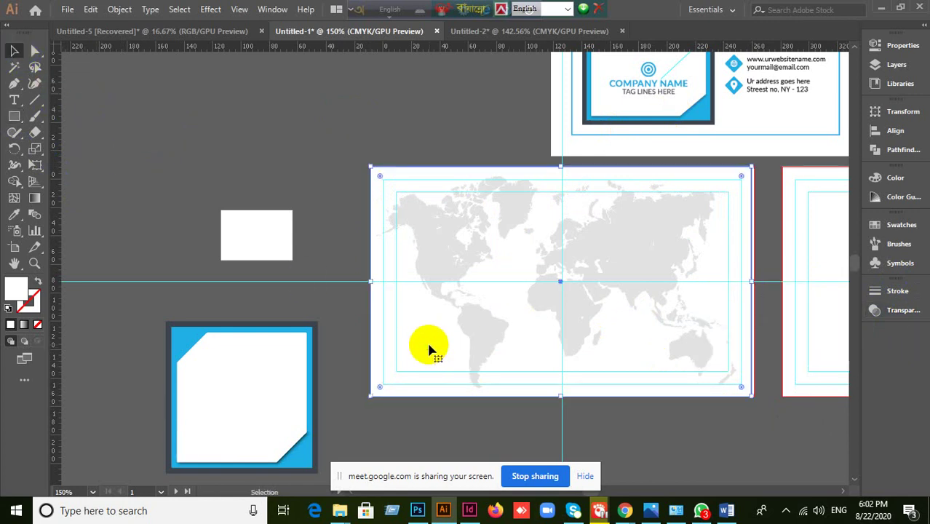
click(314, 124)
- Drag the blue cut-corner frame panel onto the upper-left of the faded map card
drag(253, 416, 496, 295)
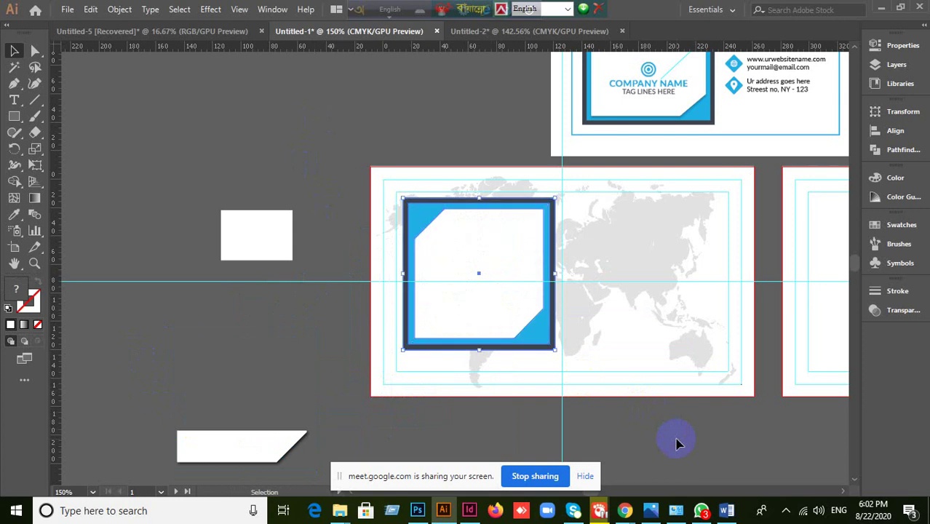
key(ctrl+z)
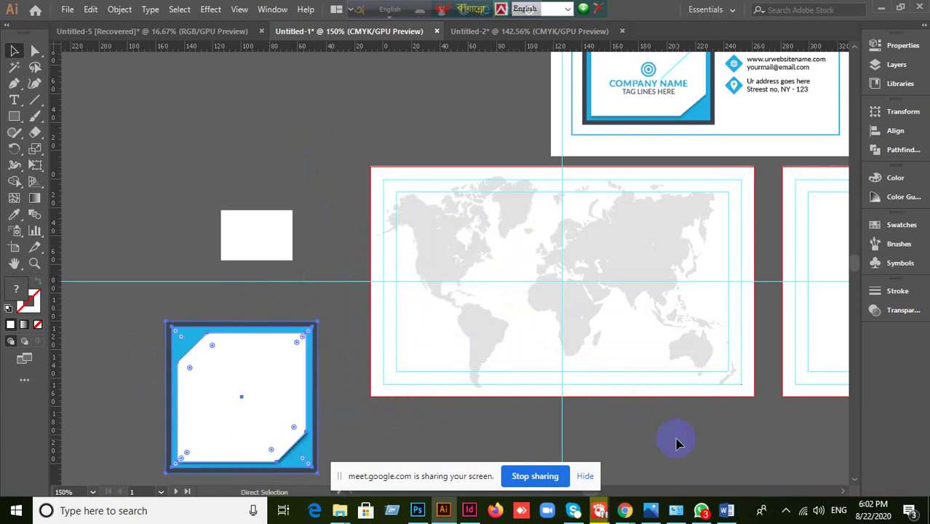
scroll(162, 385, down, 1)
click(117, 368)
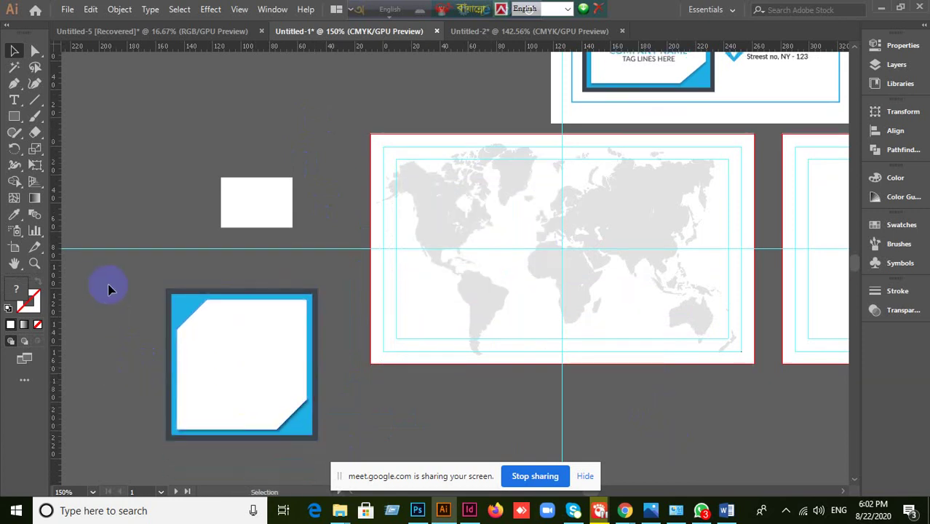
click(337, 457)
drag(250, 412, 488, 289)
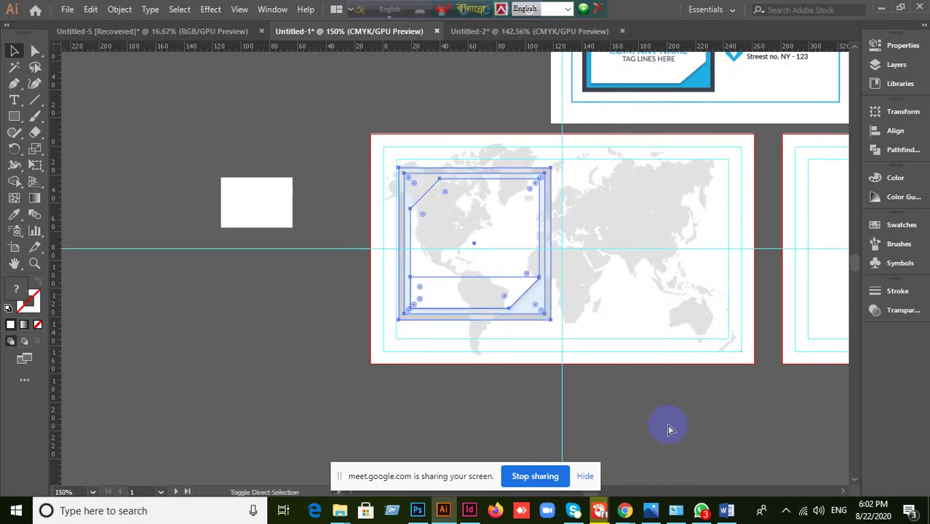
click(670, 429)
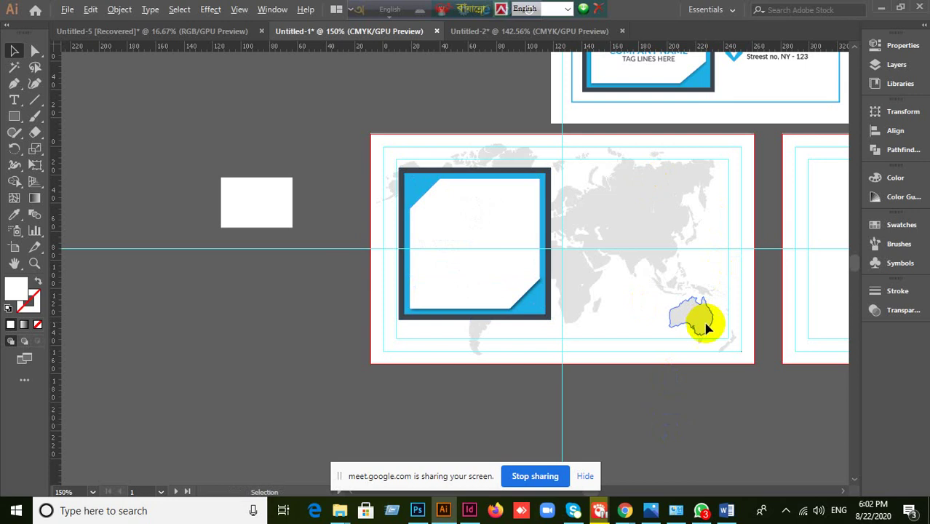
drag(702, 317, 429, 357)
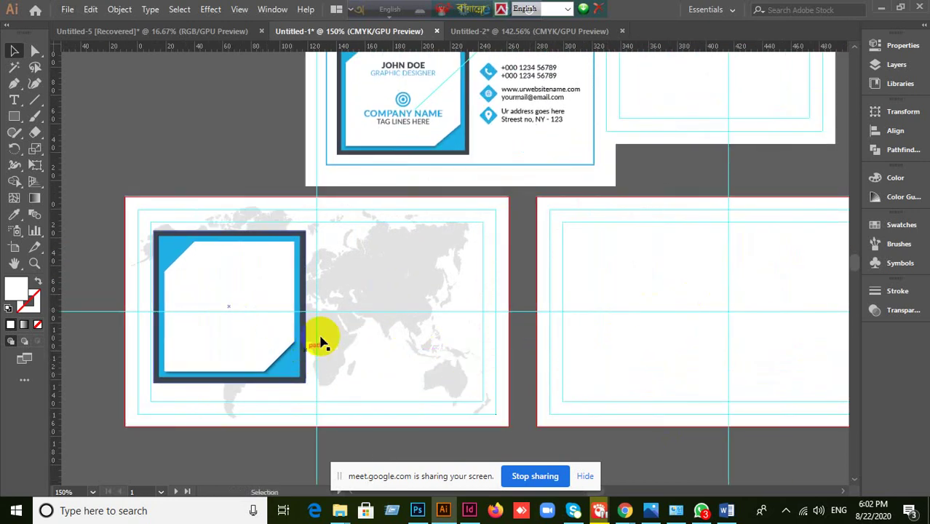
click(326, 387)
click(90, 436)
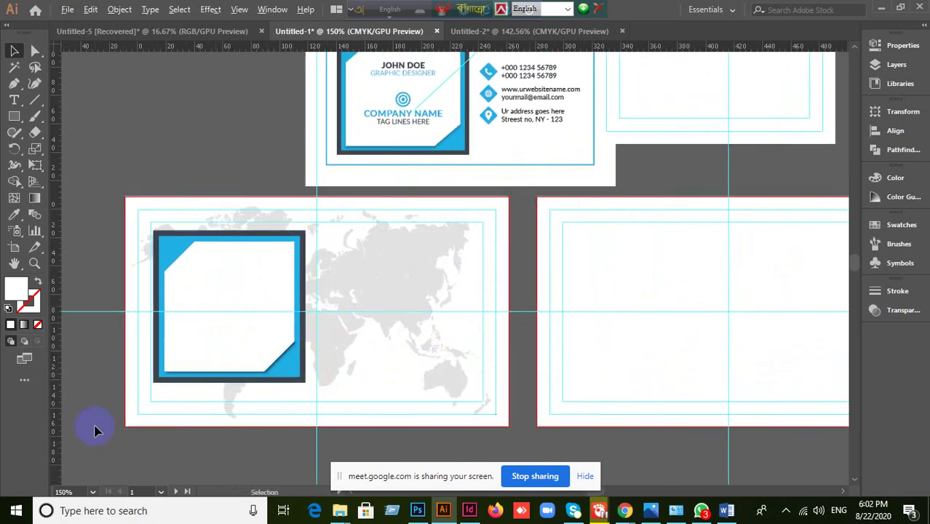
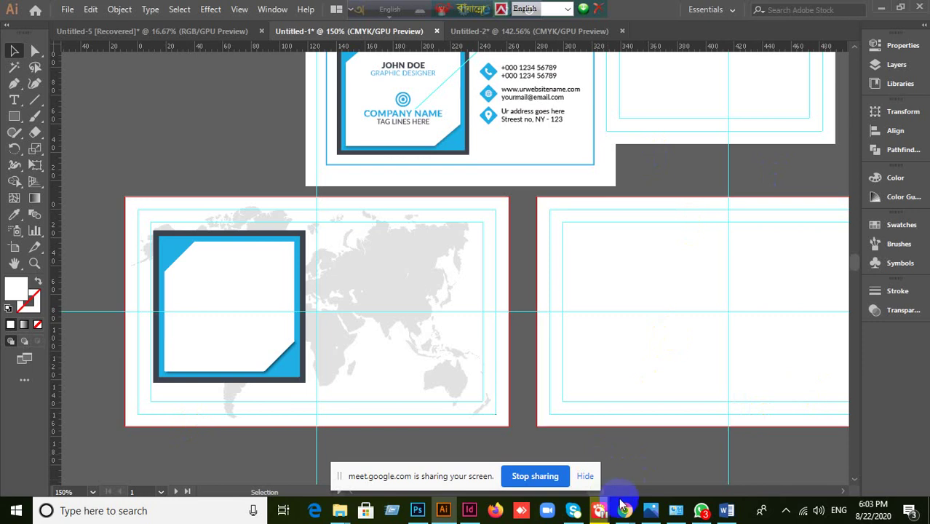
- In Chrome, close the Freepik tab and open a new tab
mouse_move(623, 511)
click(546, 444)
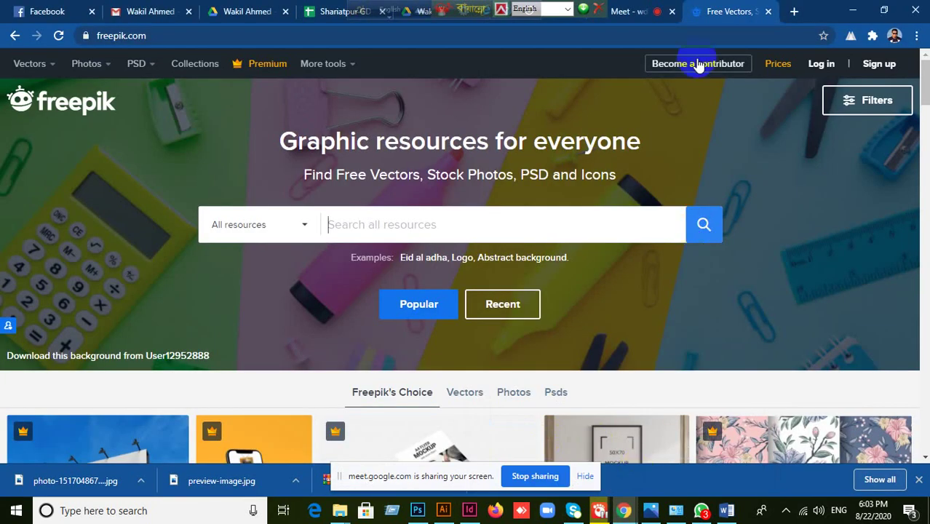
click(768, 12)
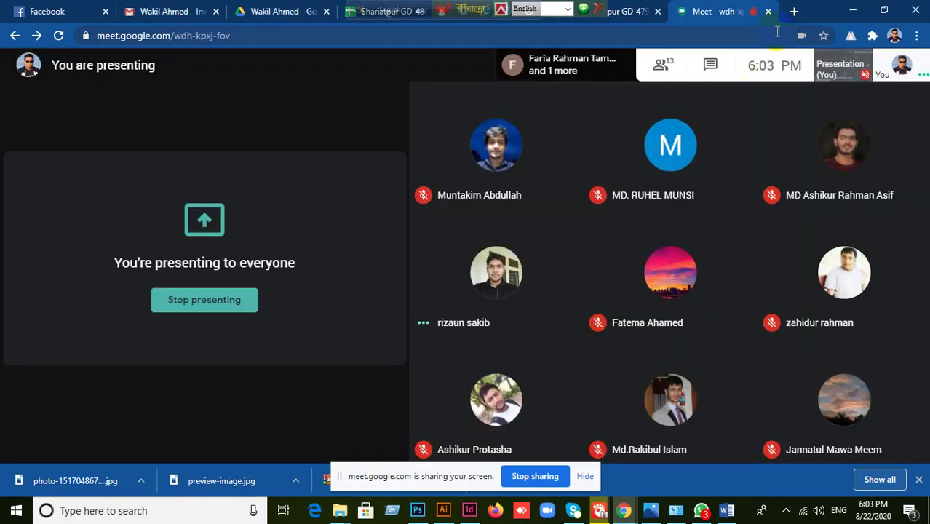
click(795, 12)
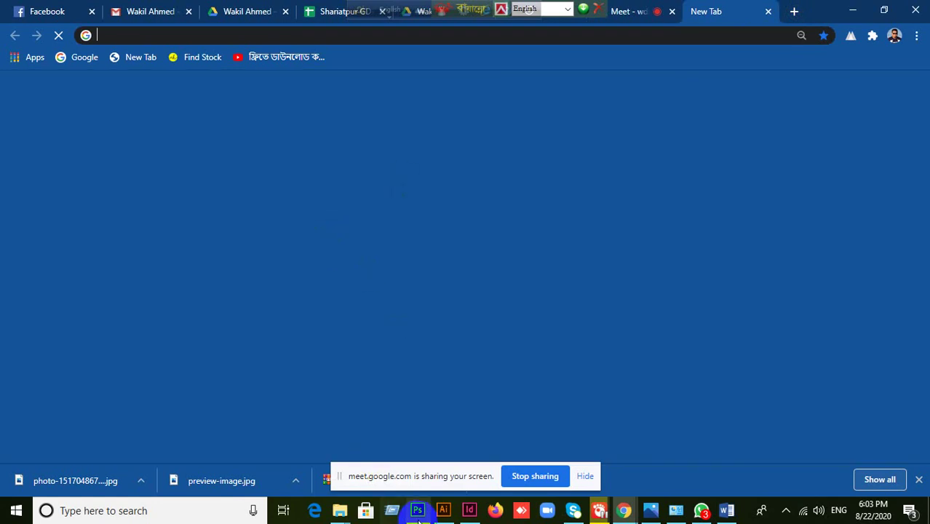
- Check the business card document in Illustrator, then return to Chrome's new tab page
click(444, 510)
scroll(372, 165, up, 3)
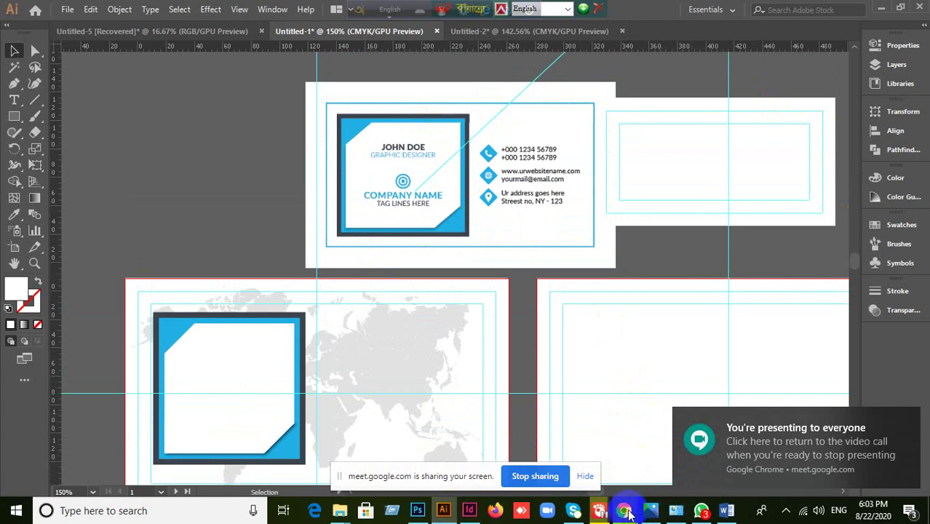
mouse_move(625, 510)
click(582, 435)
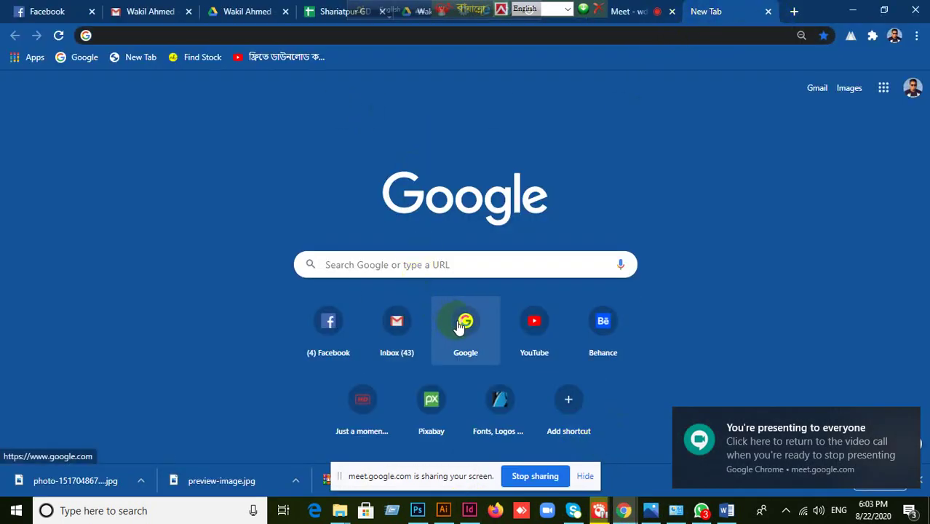
- Search Google for 'world map business card template'
click(409, 265)
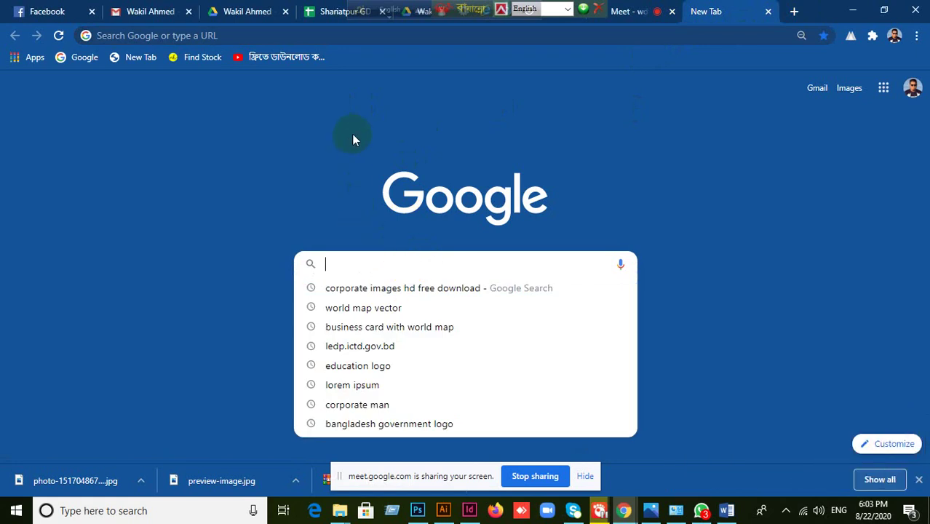
text(www)
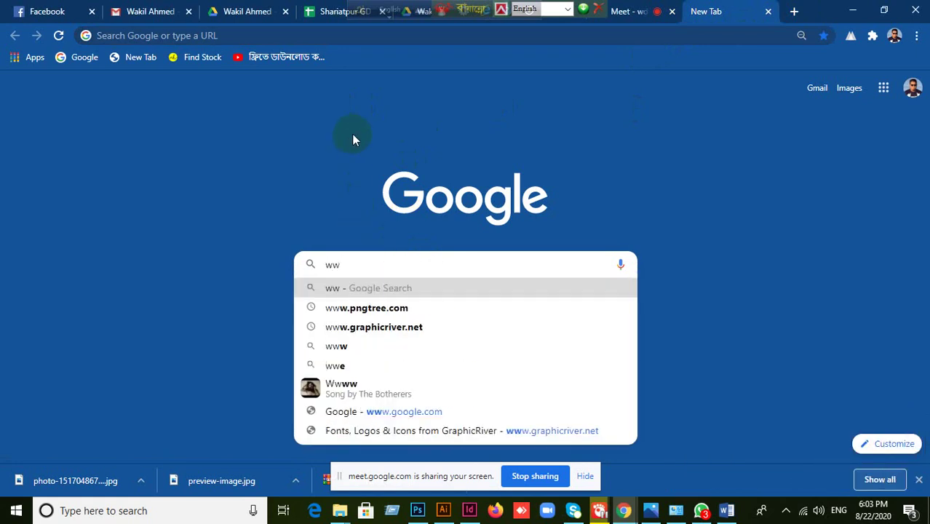
key(BackSpace)
key(BackSpace)
text(orl)
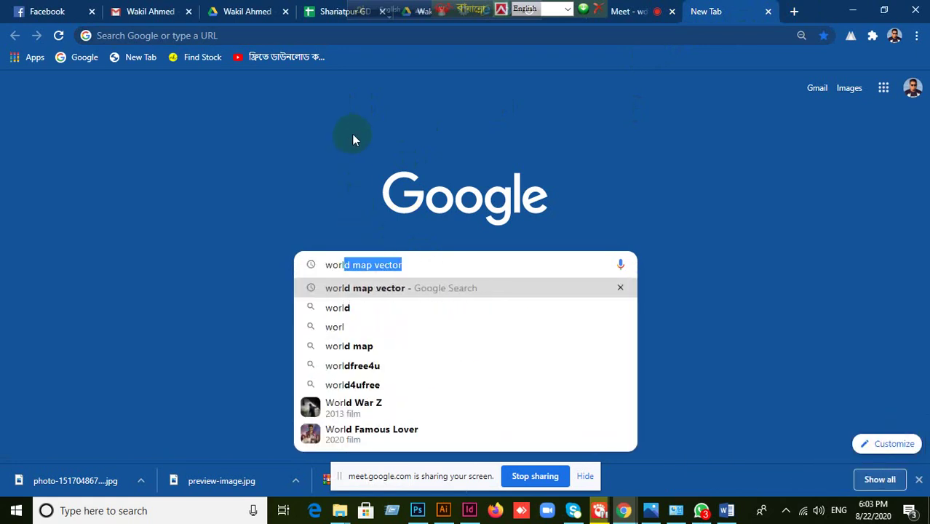
text(d map )
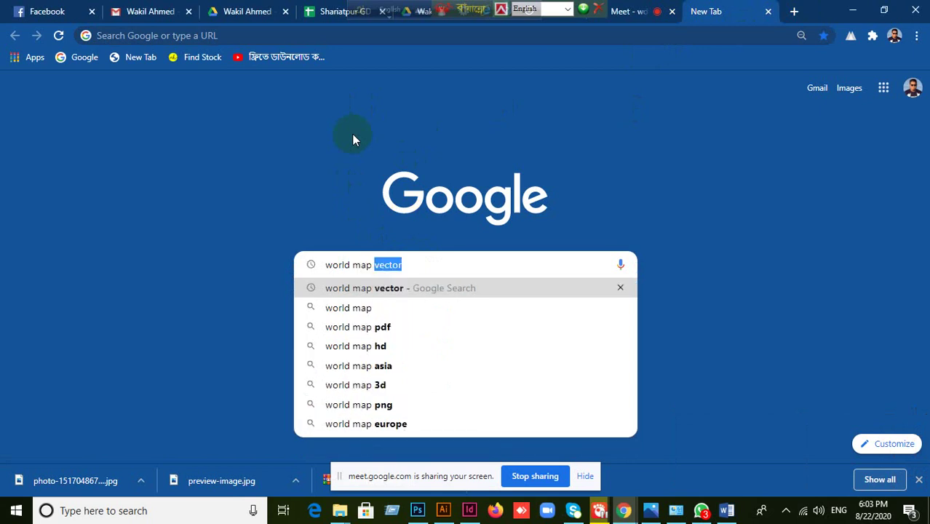
text(bus)
text(in)
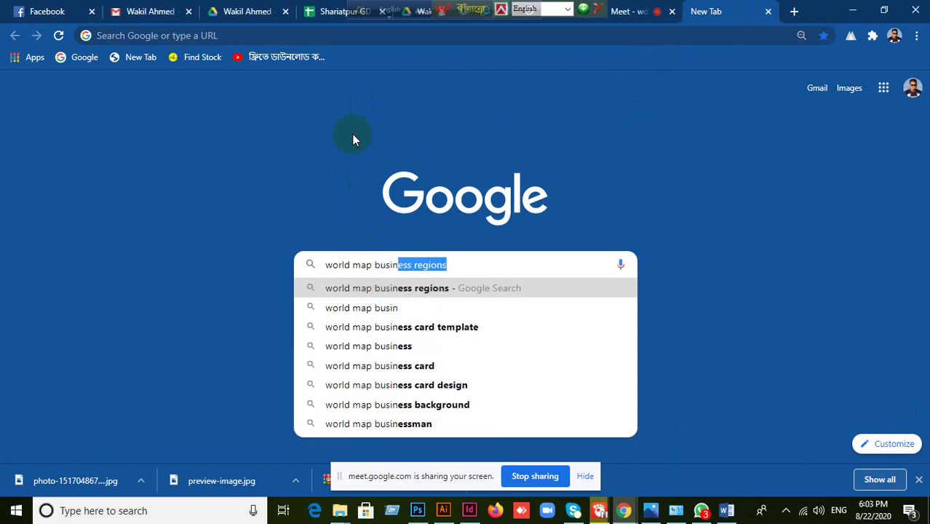
text(ess card)
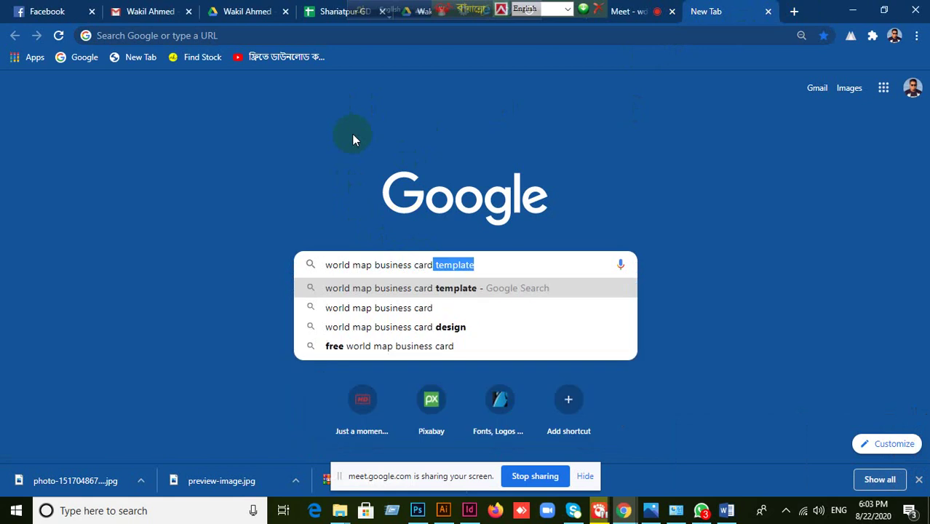
key(Return)
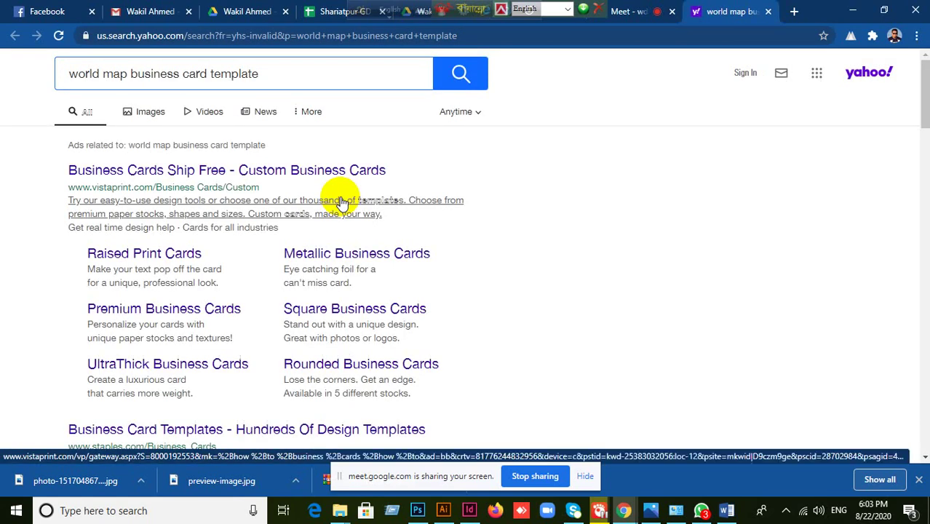
- Switch to Images and scroll through the world map business card results
click(148, 114)
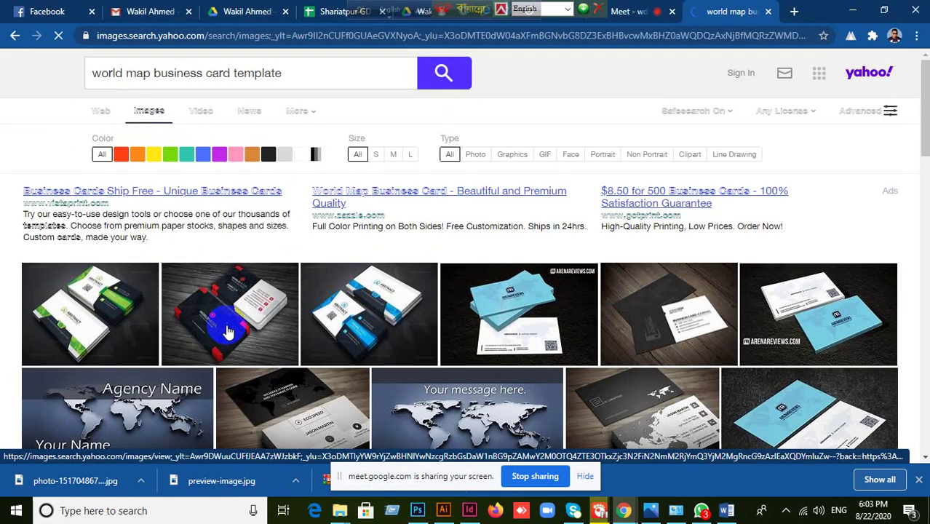
scroll(225, 313, down, 1)
scroll(230, 330, down, 5)
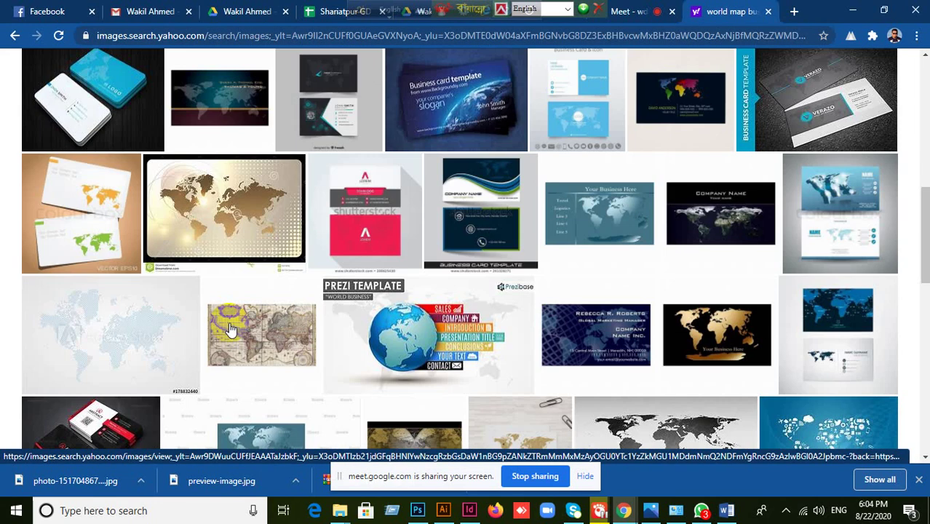
scroll(229, 330, down, 2)
scroll(254, 324, down, 3)
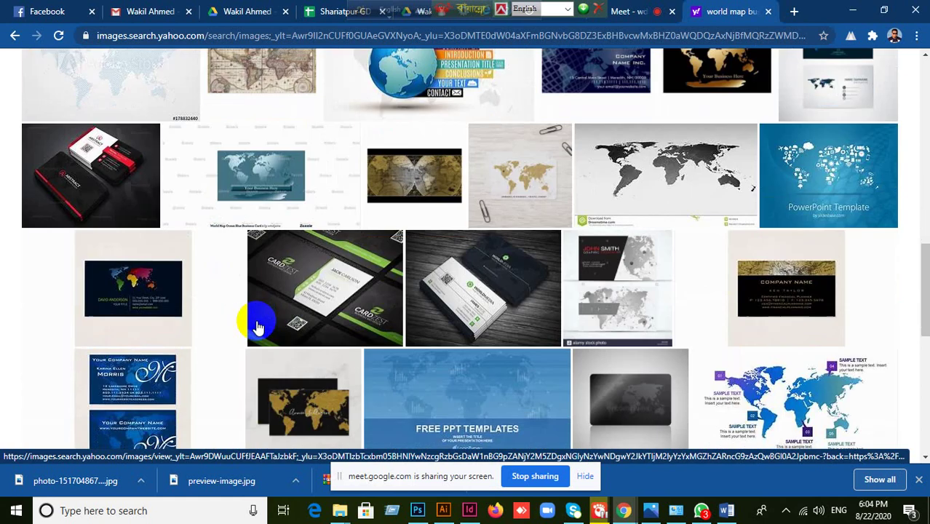
scroll(256, 325, down, 5)
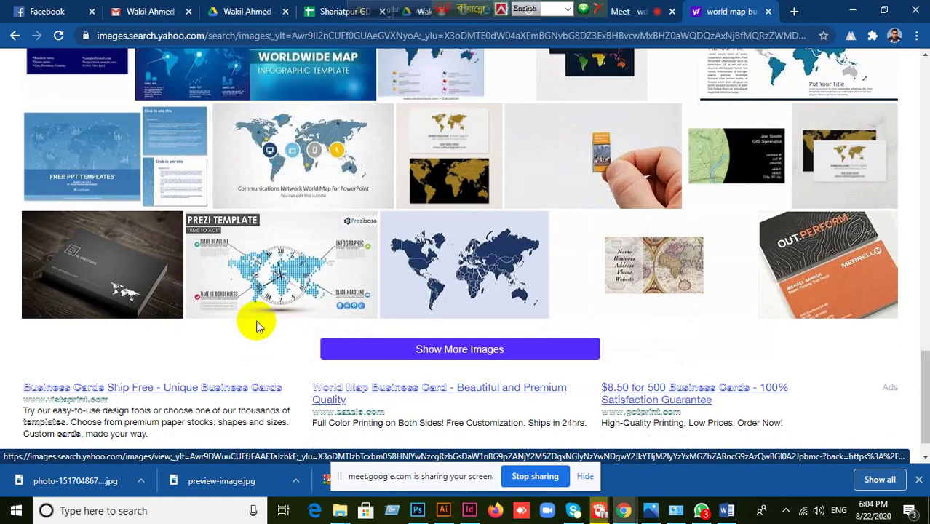
scroll(256, 325, down, 1)
scroll(264, 326, up, 11)
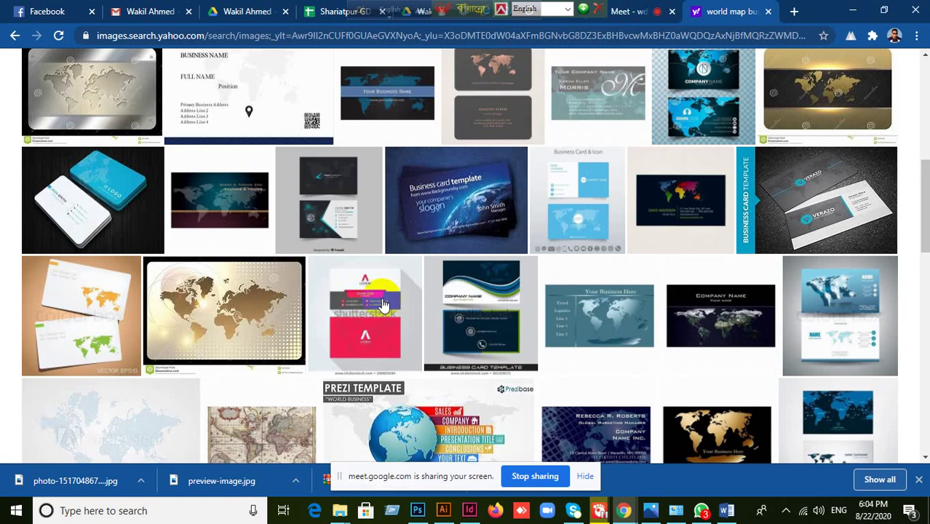
scroll(538, 157, up, 3)
scroll(551, 200, up, 3)
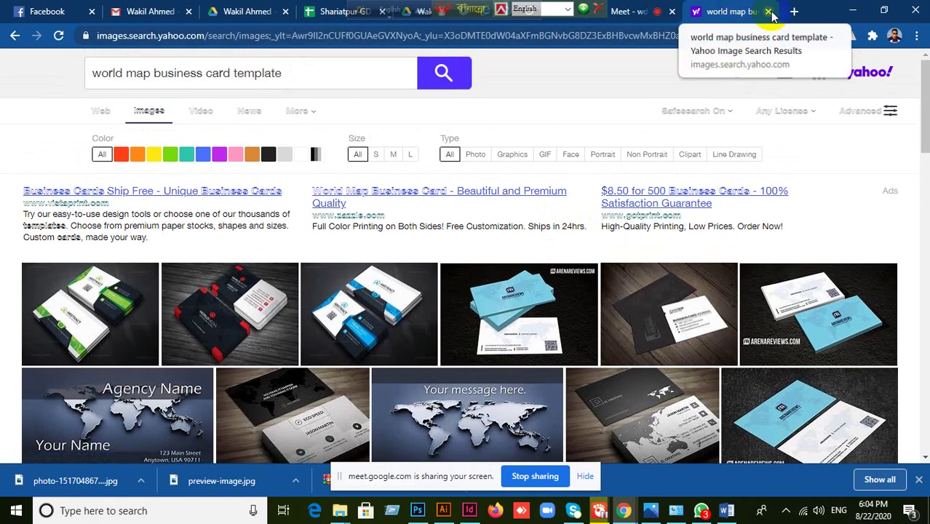
scroll(685, 277, down, 2)
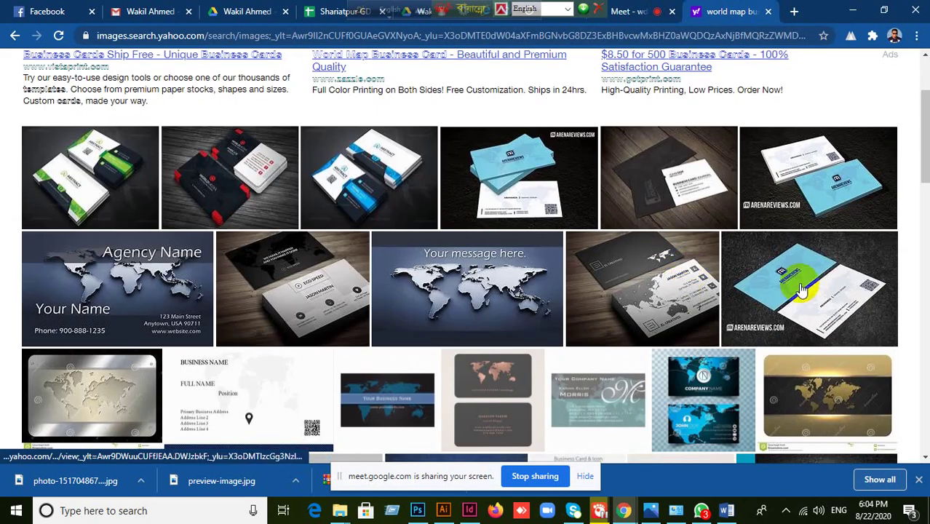
- Preview the light blue world map business card, then return to Illustrator
click(804, 282)
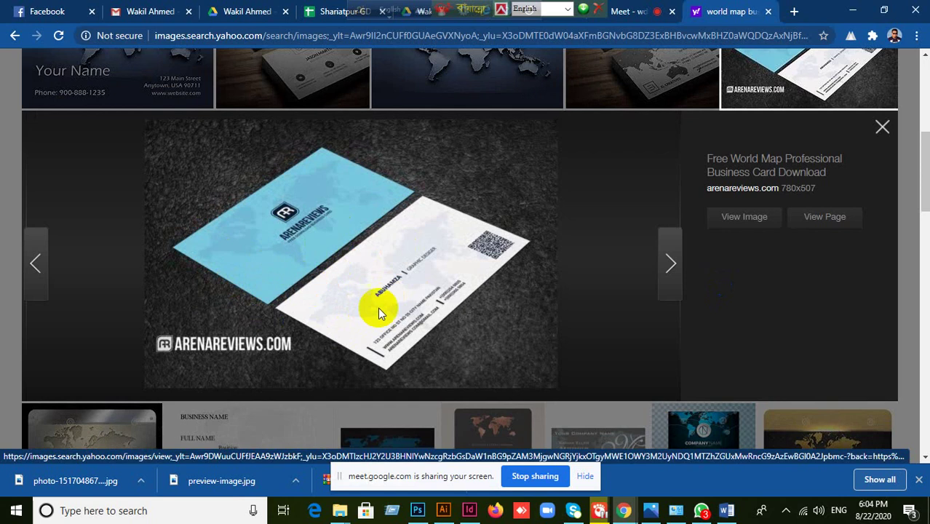
mouse_move(445, 511)
click(441, 455)
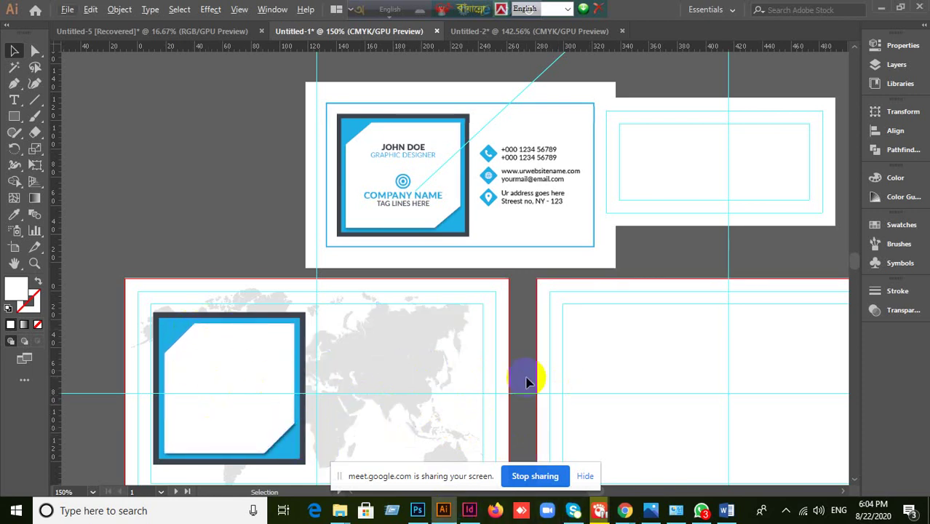
- Move the faded world map onto the right-hand back-card artboard
drag(530, 358, 530, 265)
click(407, 247)
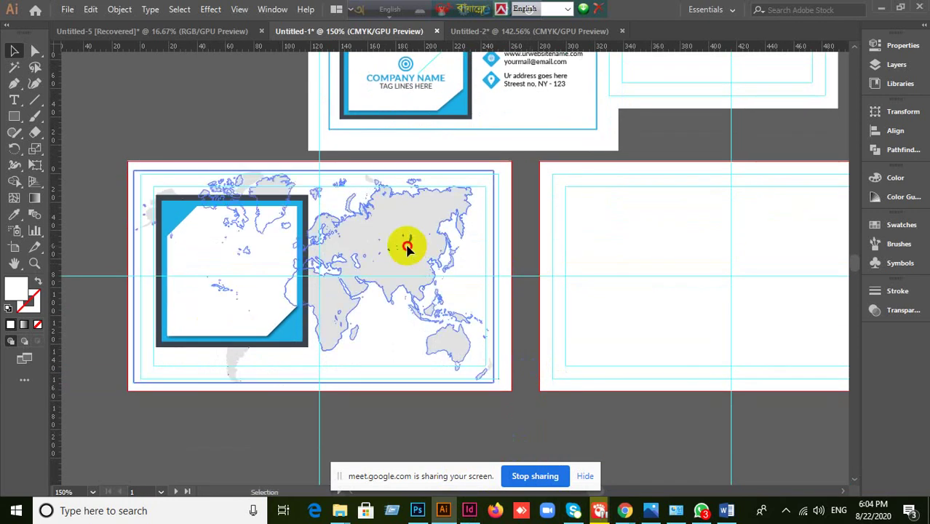
click(536, 254)
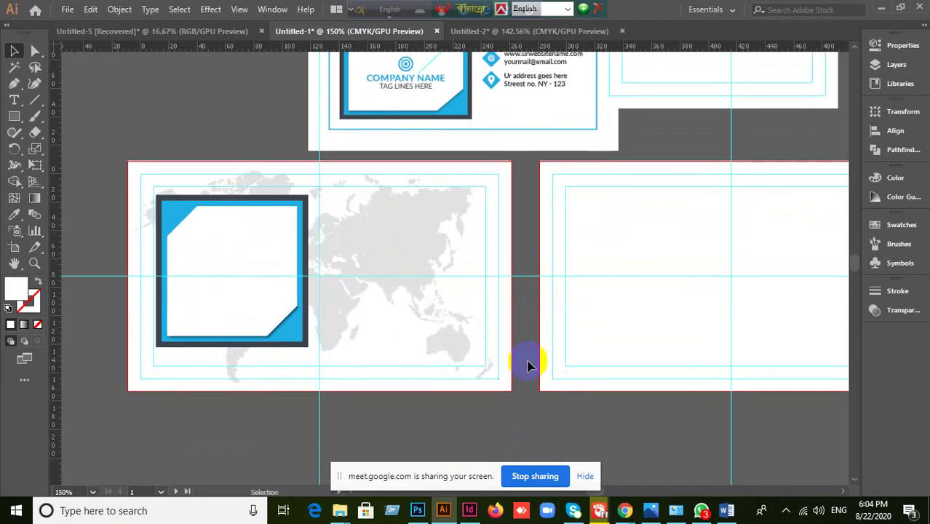
click(416, 254)
click(478, 297)
click(479, 323)
drag(394, 255, 557, 322)
drag(591, 287, 616, 273)
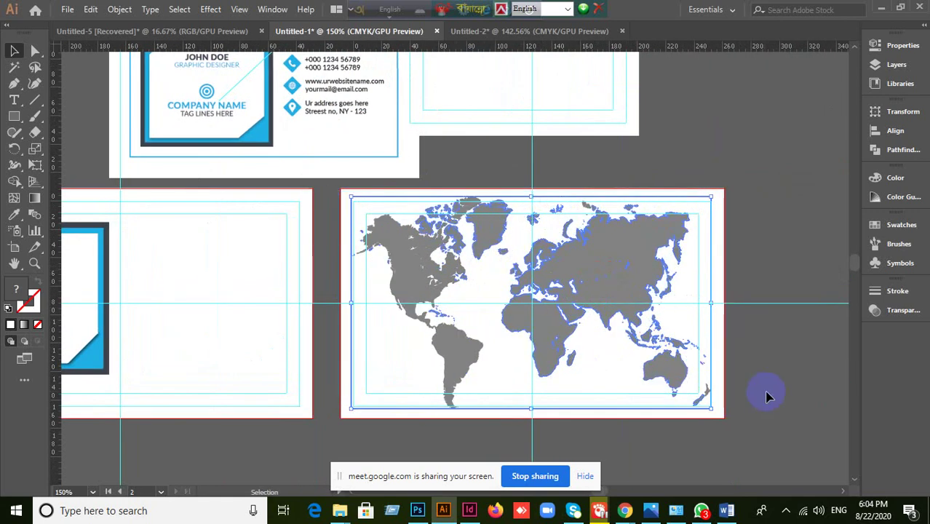
click(232, 456)
- Draw a rectangle covering the right artboard and fill it dark charcoal #232323
click(15, 118)
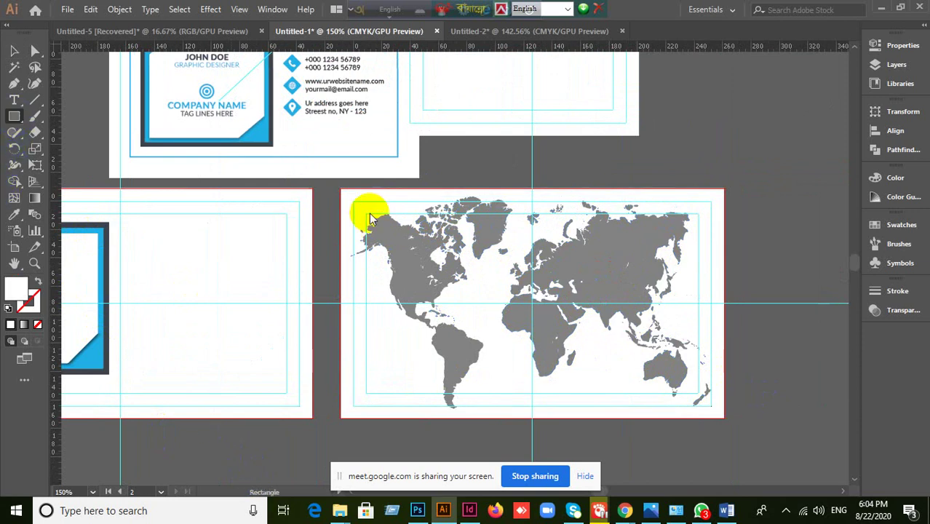
drag(338, 189, 725, 419)
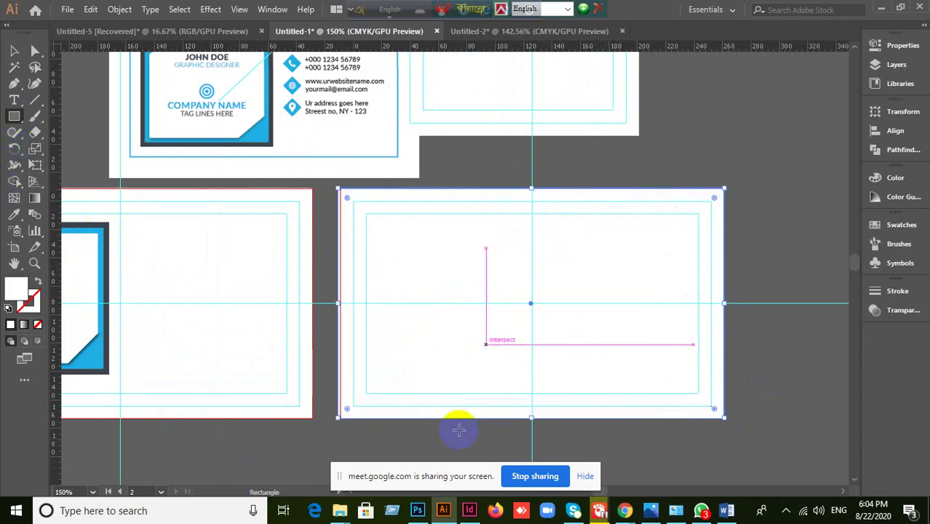
double_click(16, 292)
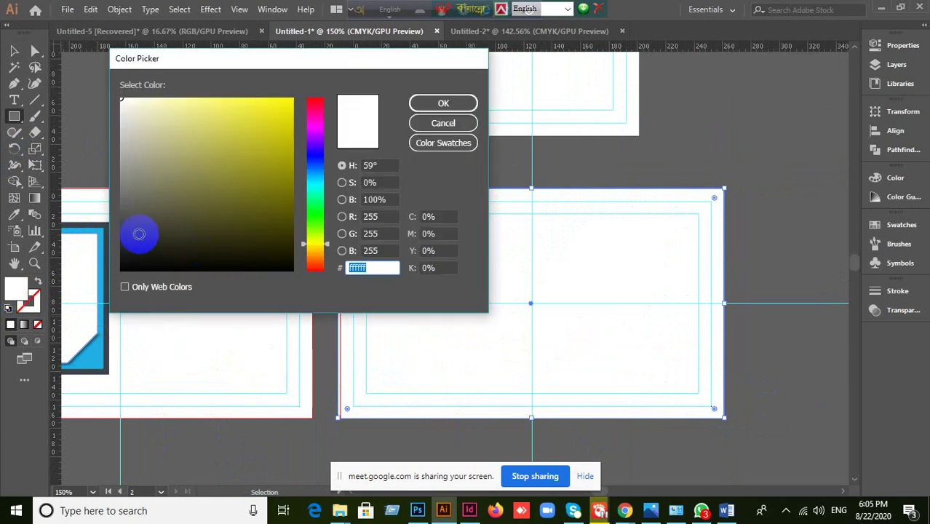
drag(139, 232, 117, 246)
click(443, 103)
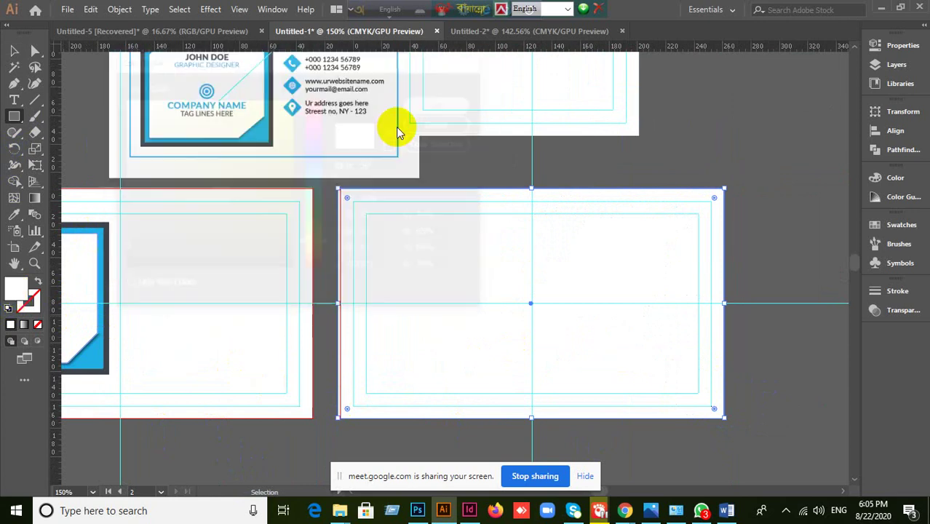
- Set the charcoal rectangle's opacity to 80%, then deselect it to view the result
click(902, 311)
click(825, 306)
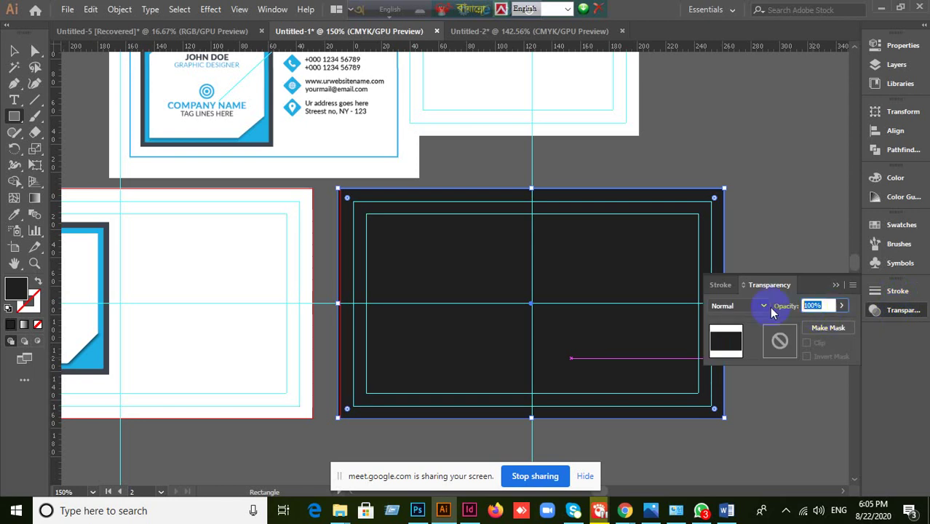
text(80)
key(Return)
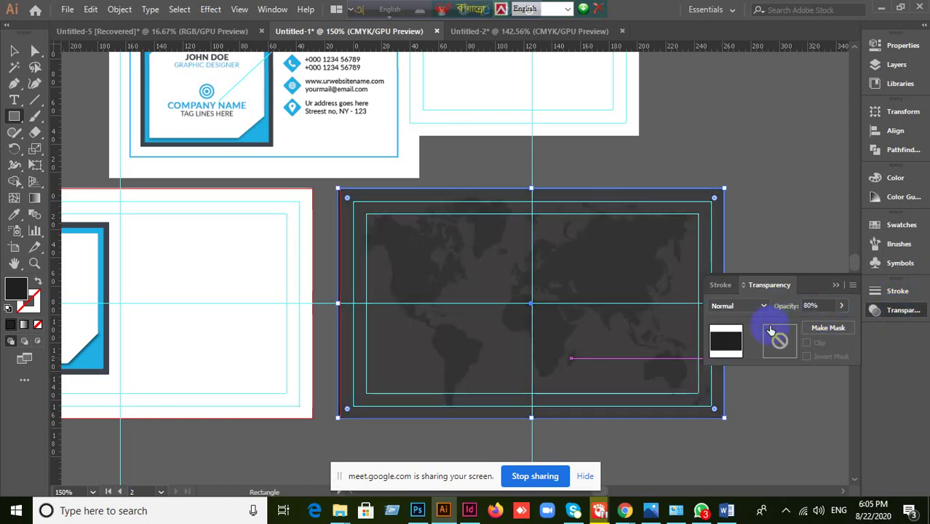
click(836, 285)
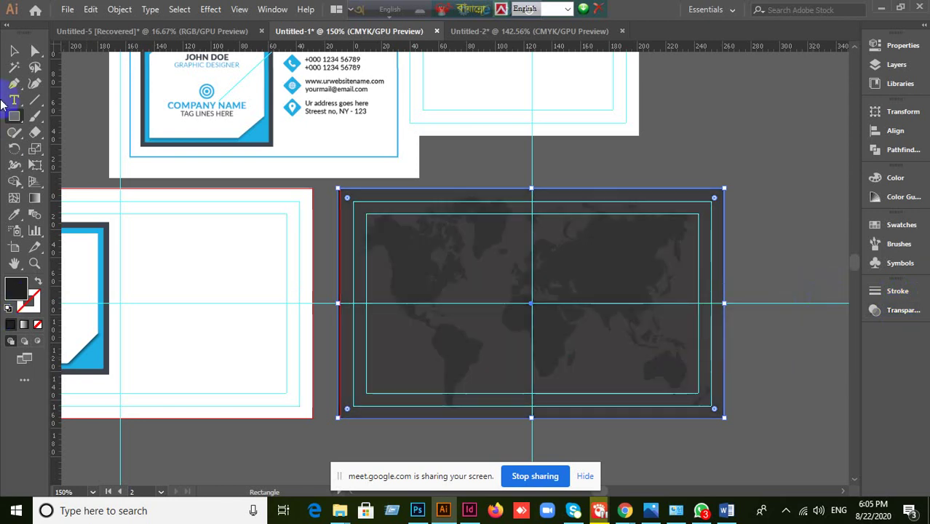
click(14, 50)
click(659, 226)
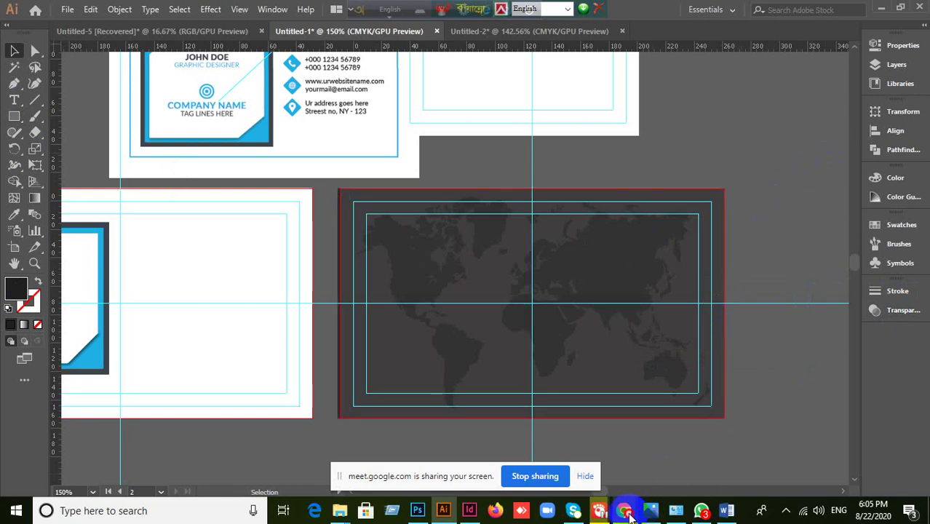
- Hide the screen-sharing notification bar and bring the Chrome image results forward
mouse_move(626, 512)
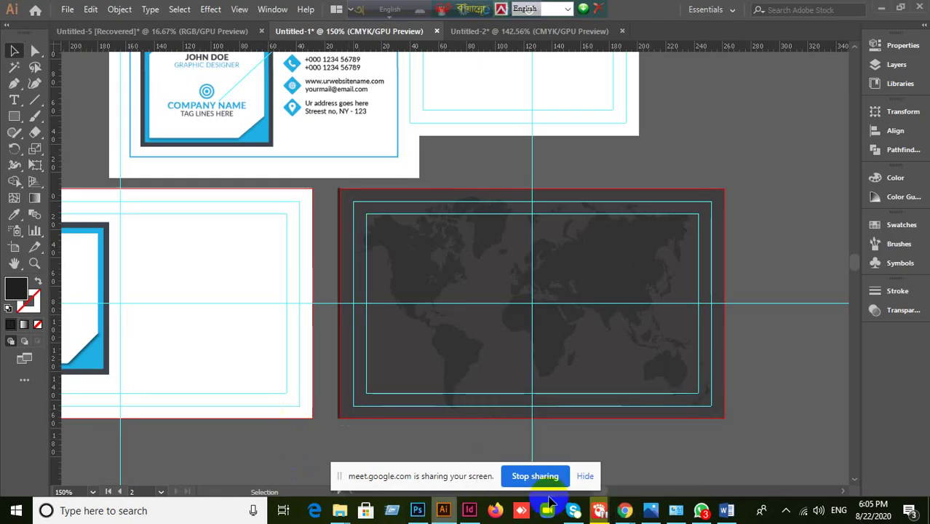
click(585, 477)
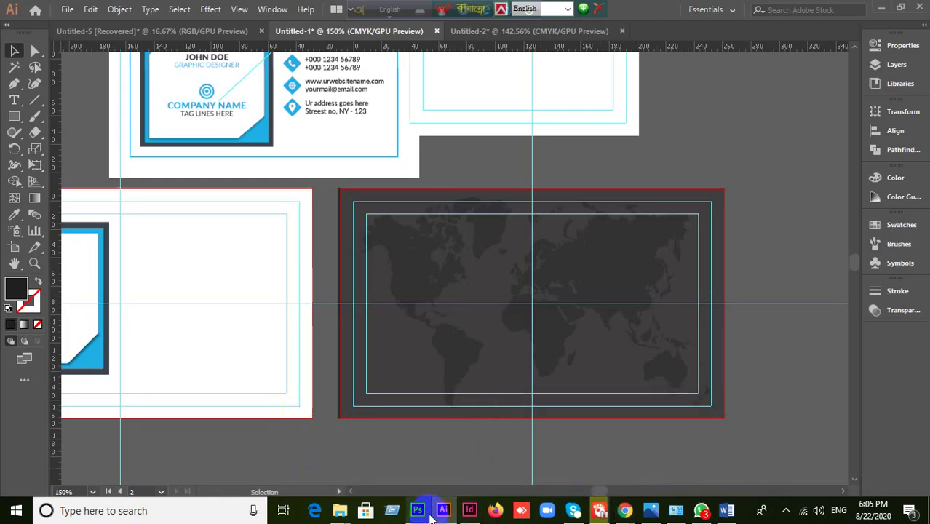
click(443, 510)
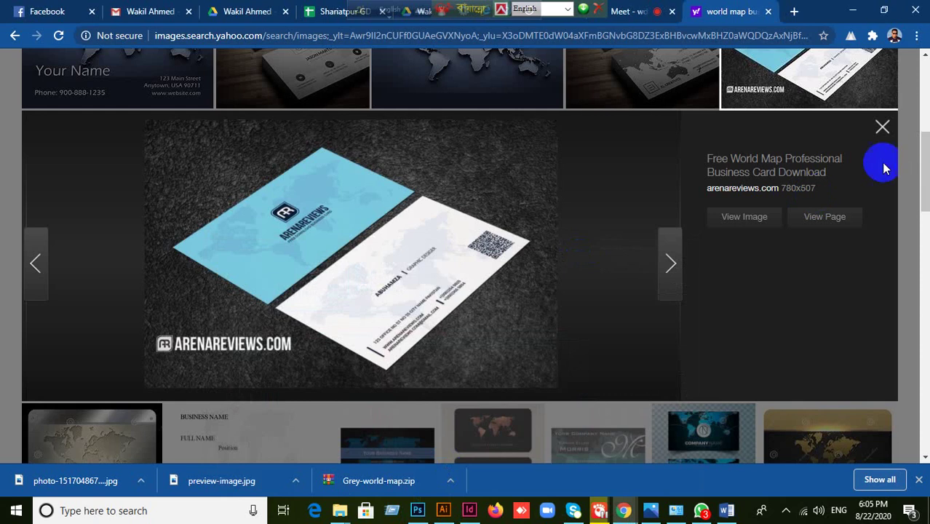
- Close the Yahoo image preview, check the Illustrator back card, then open the Google Meet tab
click(883, 128)
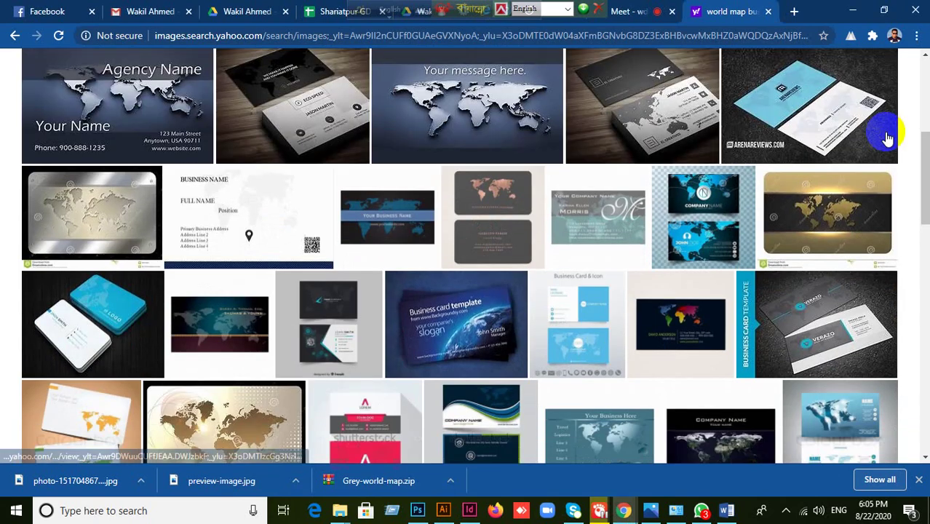
click(442, 511)
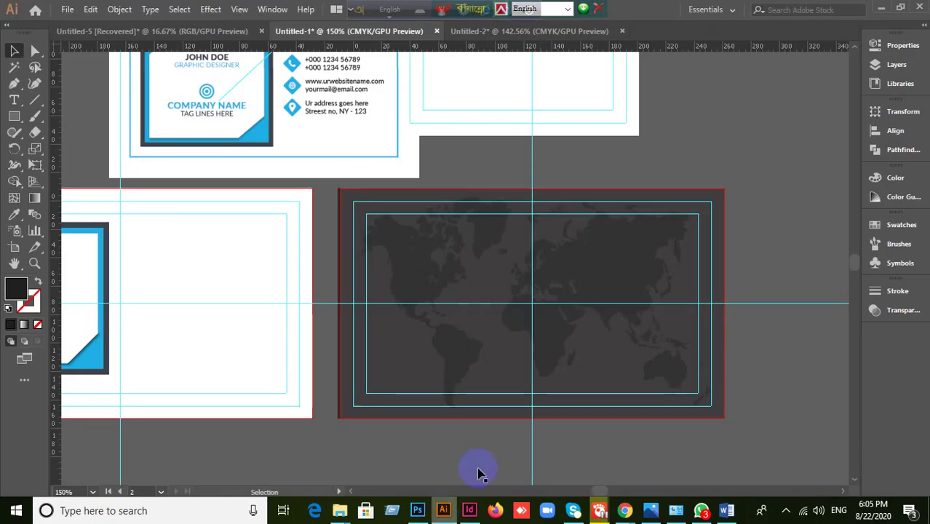
scroll(758, 167, down, 2)
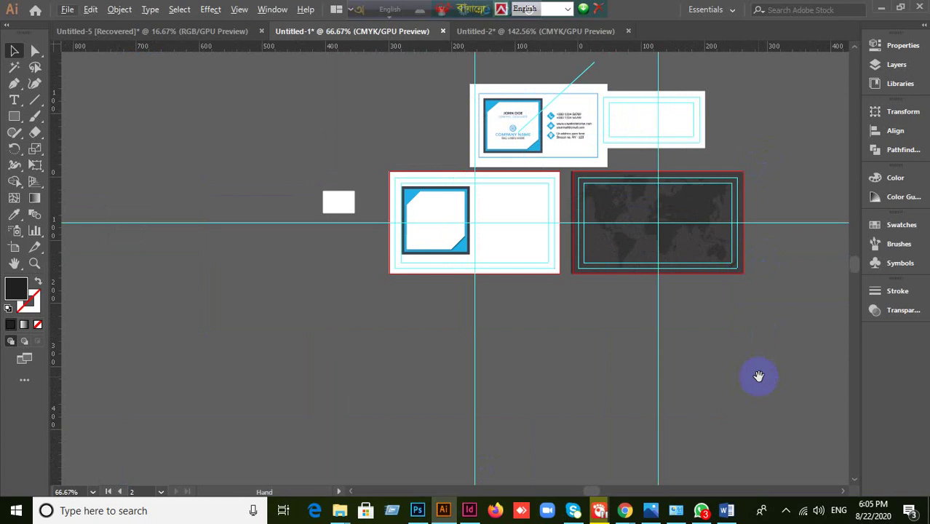
scroll(772, 258, up, 2)
scroll(818, 362, down, 2)
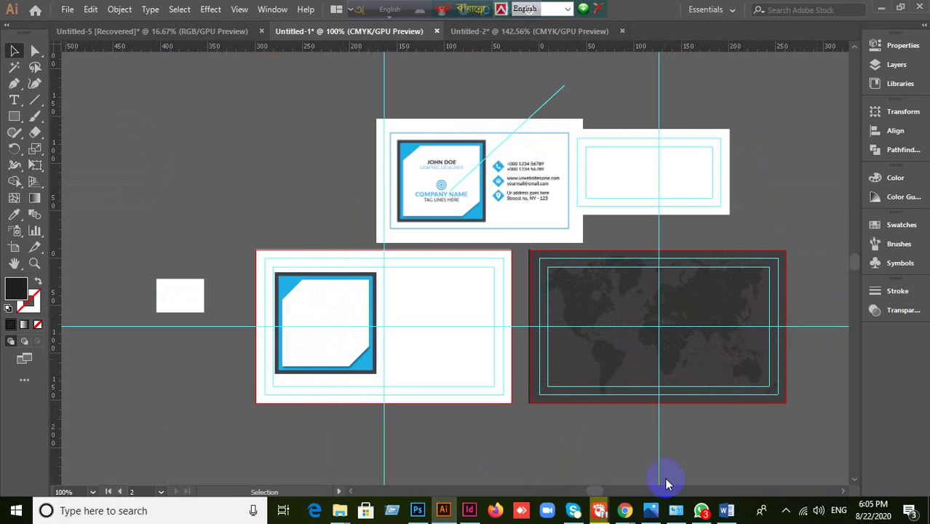
click(551, 455)
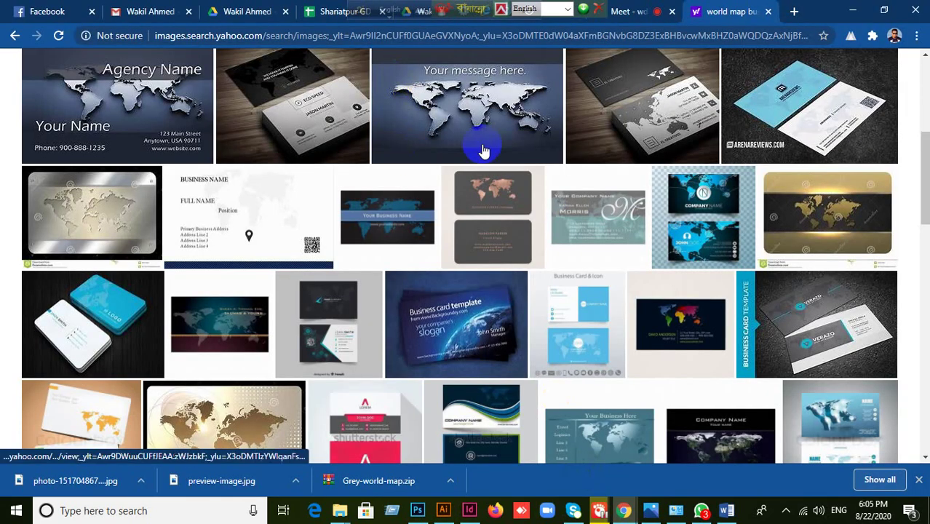
click(641, 13)
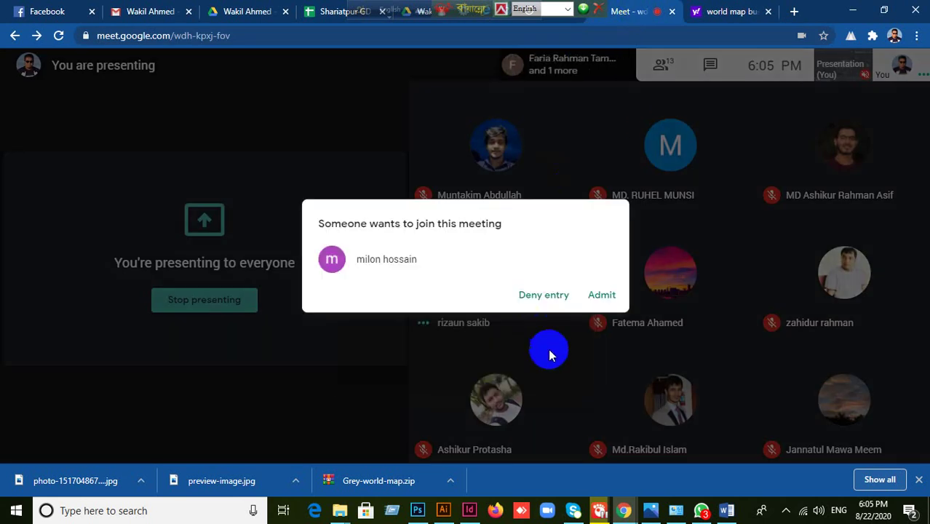
- Admit the waiting person to the Meet call, then minimise Photoshop to return
click(602, 295)
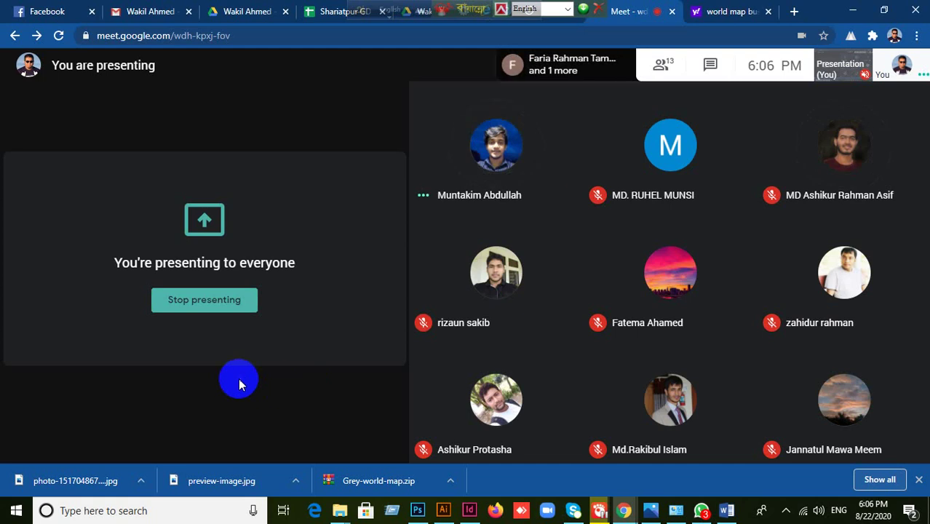
mouse_move(445, 399)
click(418, 511)
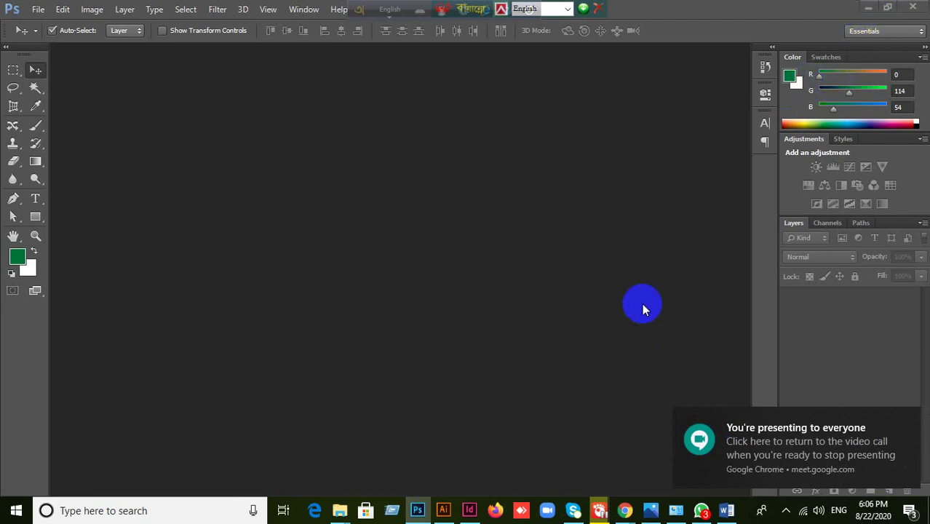
click(867, 13)
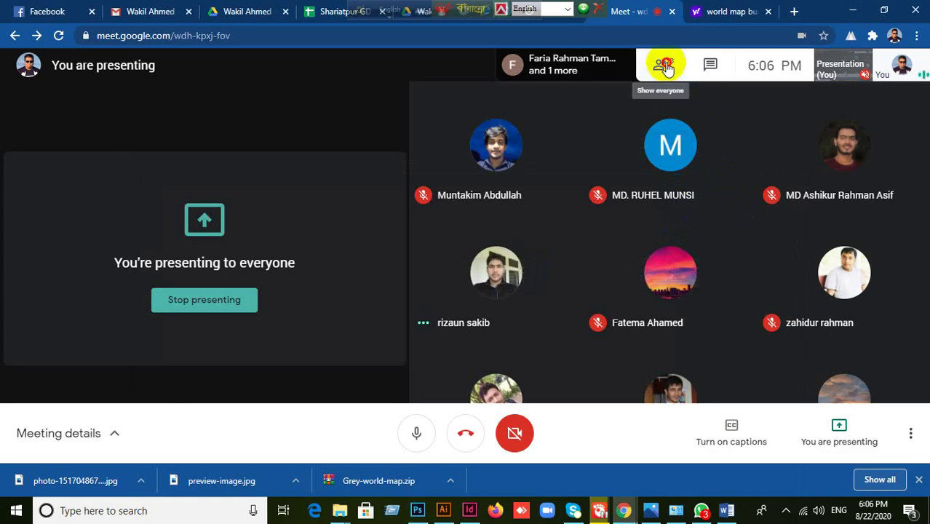
- Show the Meet People list and scroll through the participants
click(667, 67)
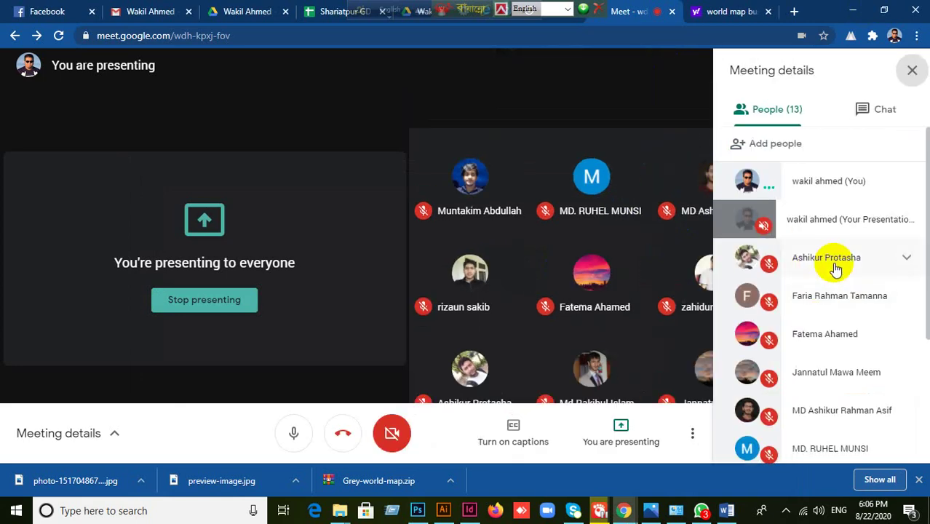
scroll(837, 270, down, 3)
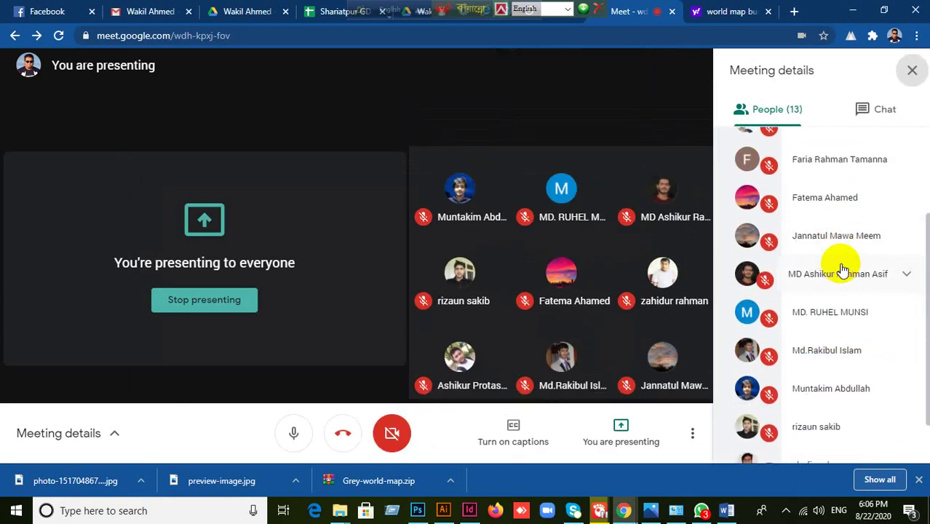
scroll(842, 269, up, 1)
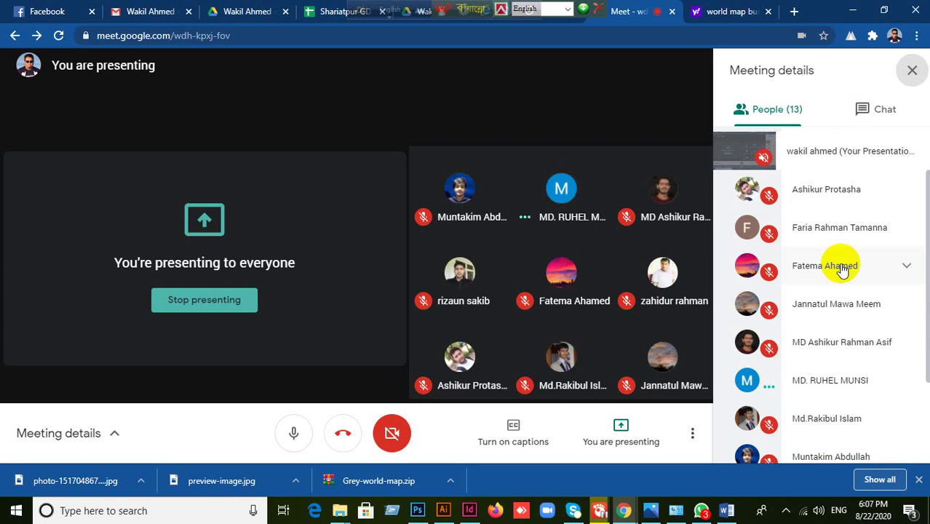
scroll(852, 280, down, 3)
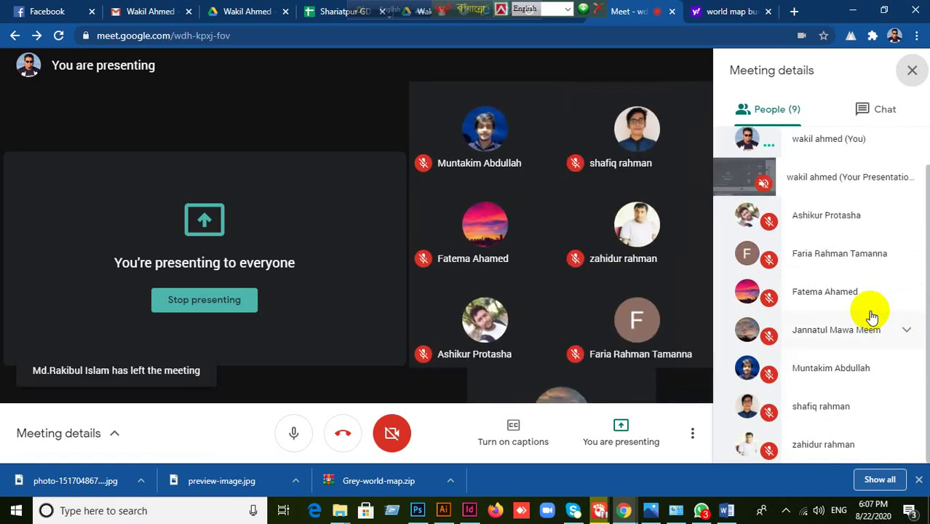
mouse_move(641, 290)
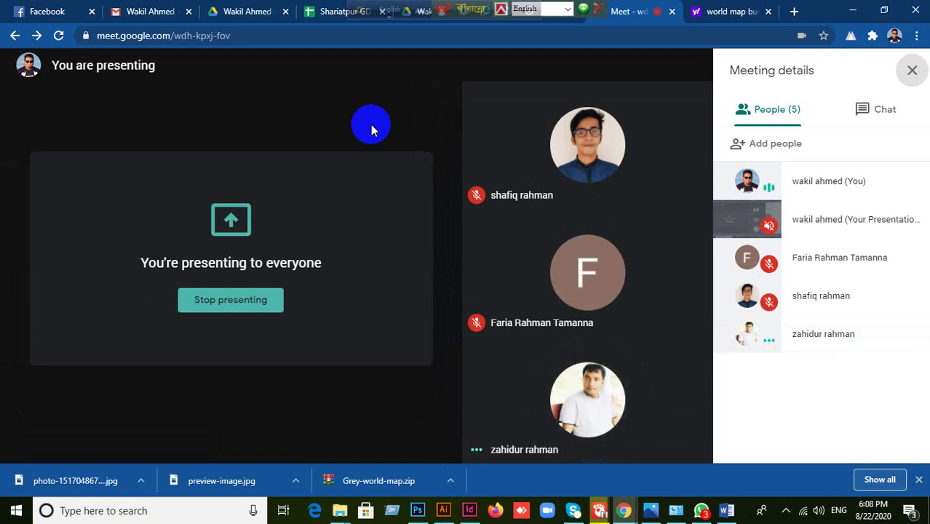
- Minimise Chrome, Illustrator and Word to reveal the Windows desktop
click(858, 11)
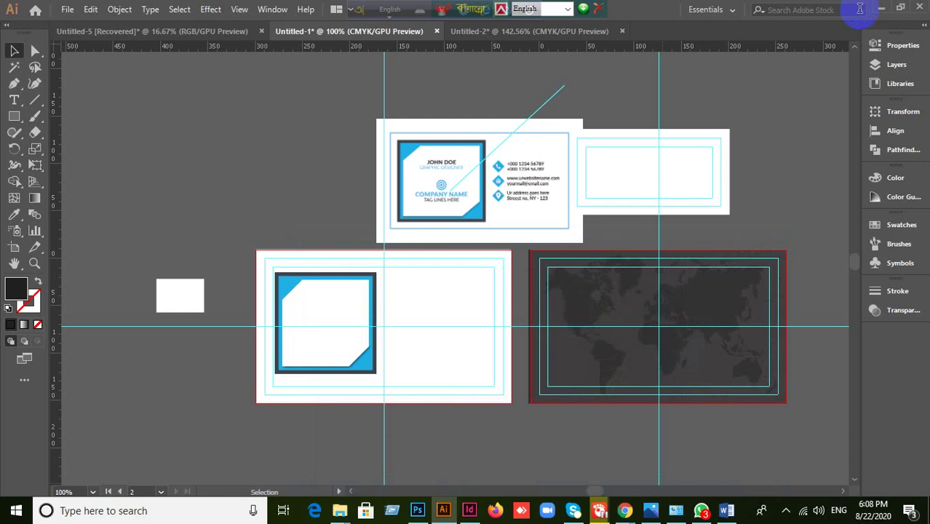
click(882, 9)
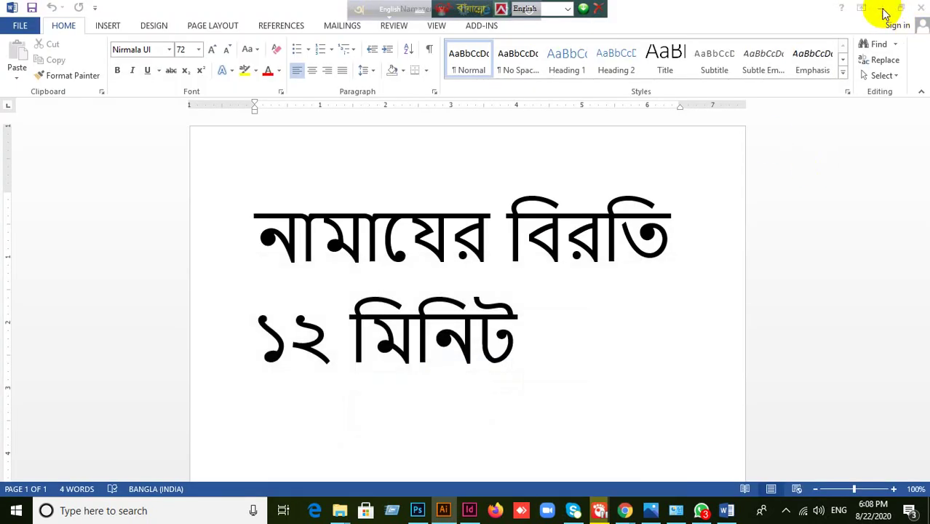
click(881, 9)
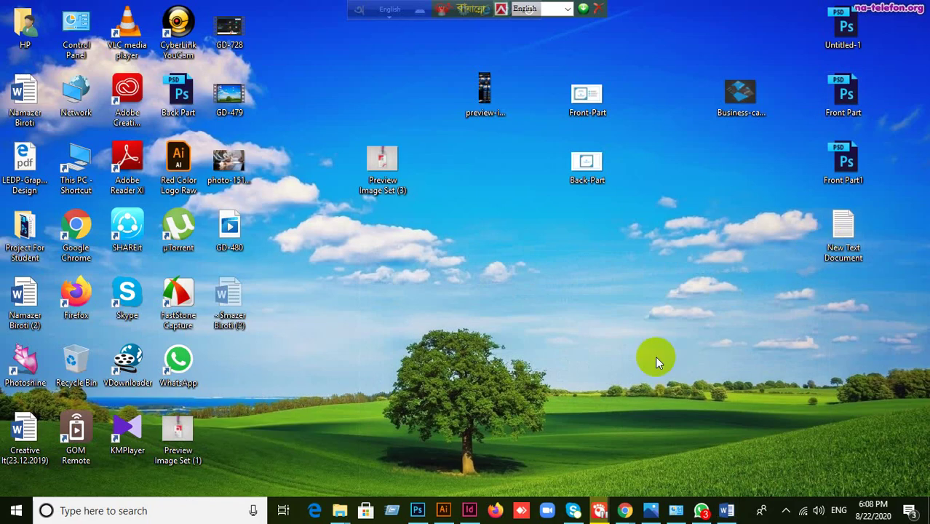